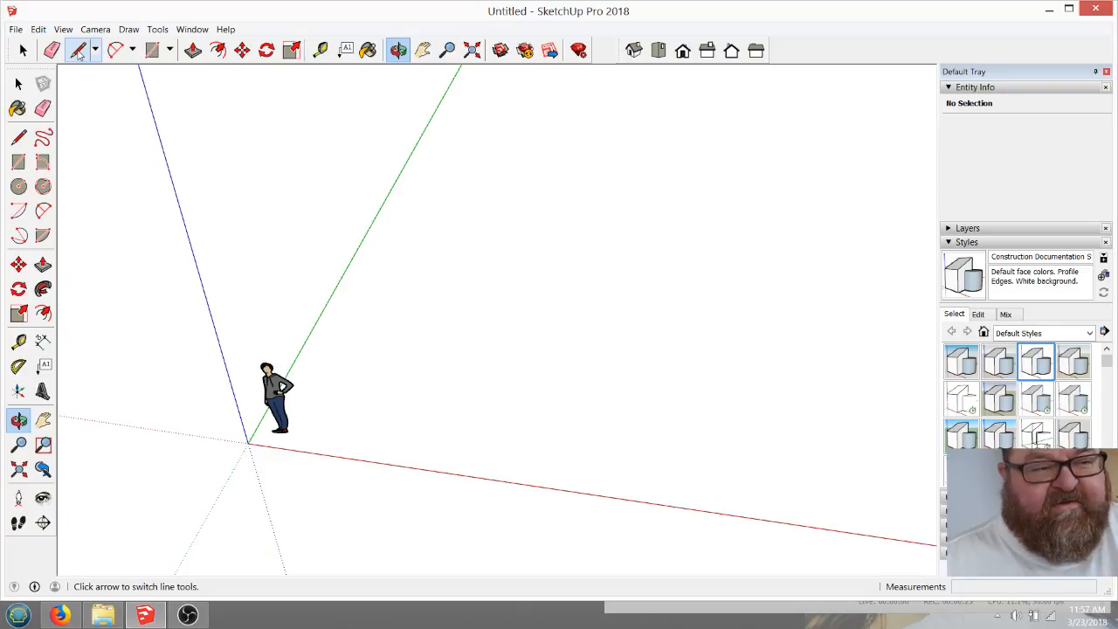
# In the top view, draw a 26'6" line parallel to the red axis, without continuing it into another segment
pyautogui.click(77, 51)
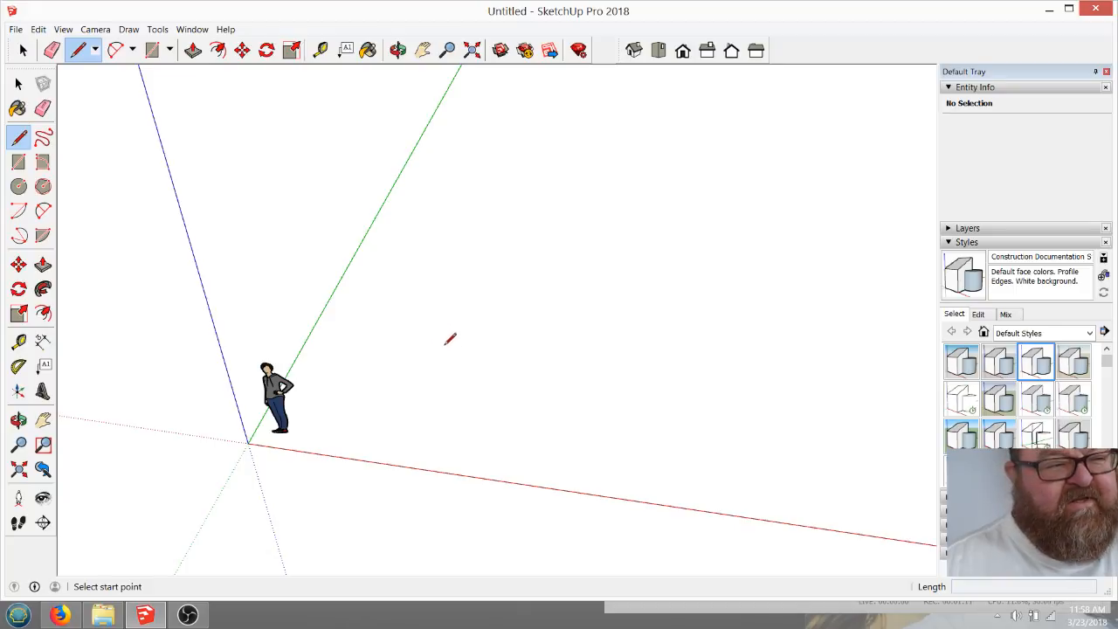
pyautogui.scroll(-1, 425, 360)
pyautogui.scroll(1, 470, 358)
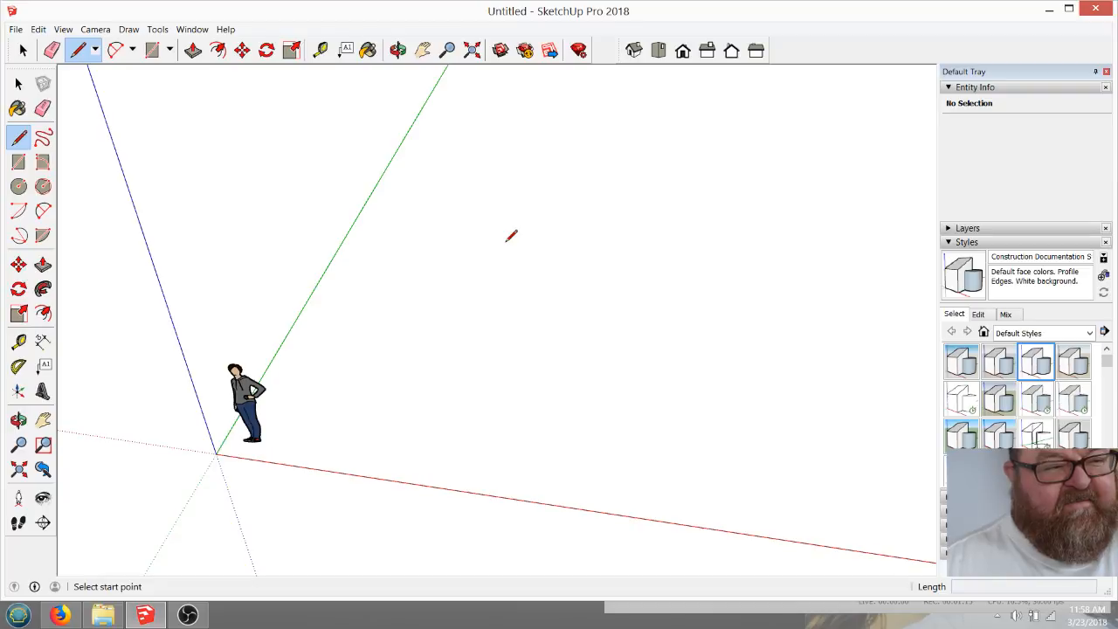
pyautogui.click(659, 51)
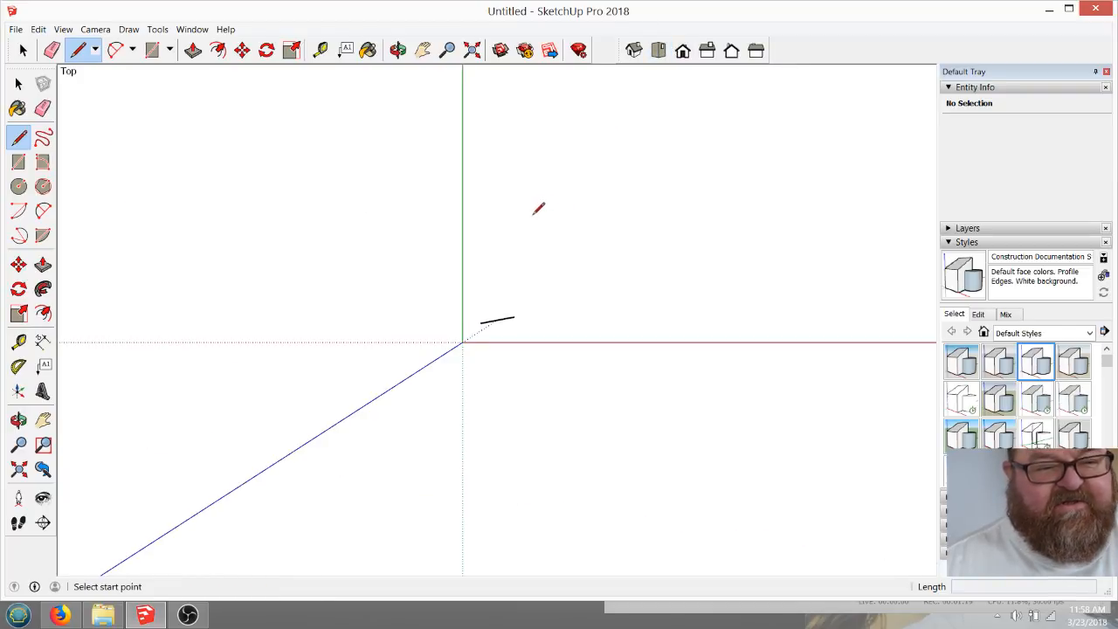
pyautogui.scroll(3, 856, 253)
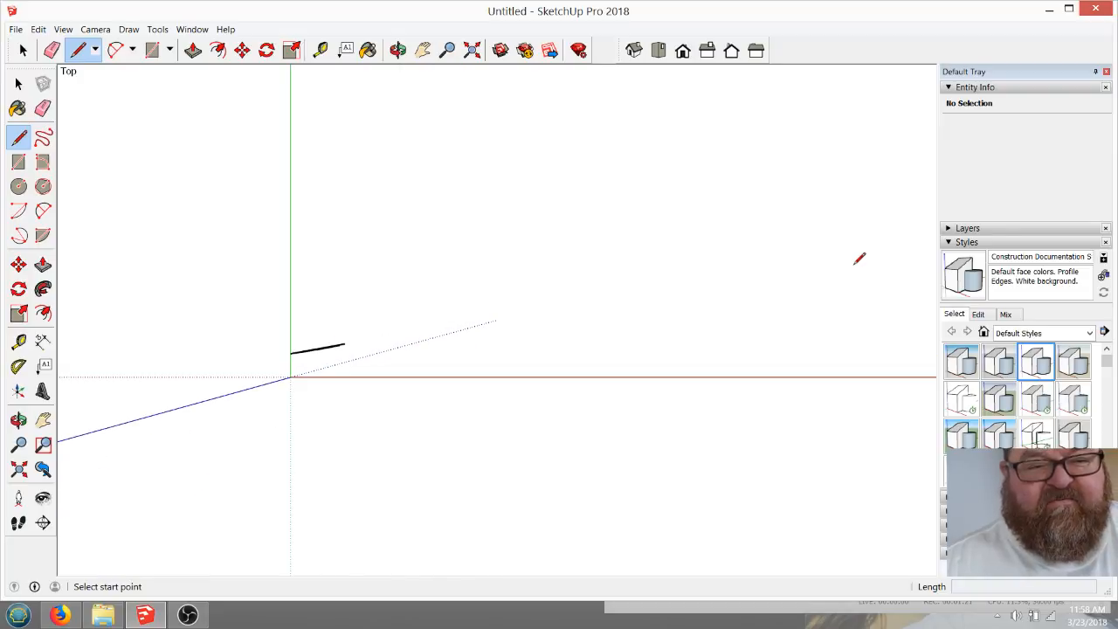
pyautogui.scroll(-1, 467, 289)
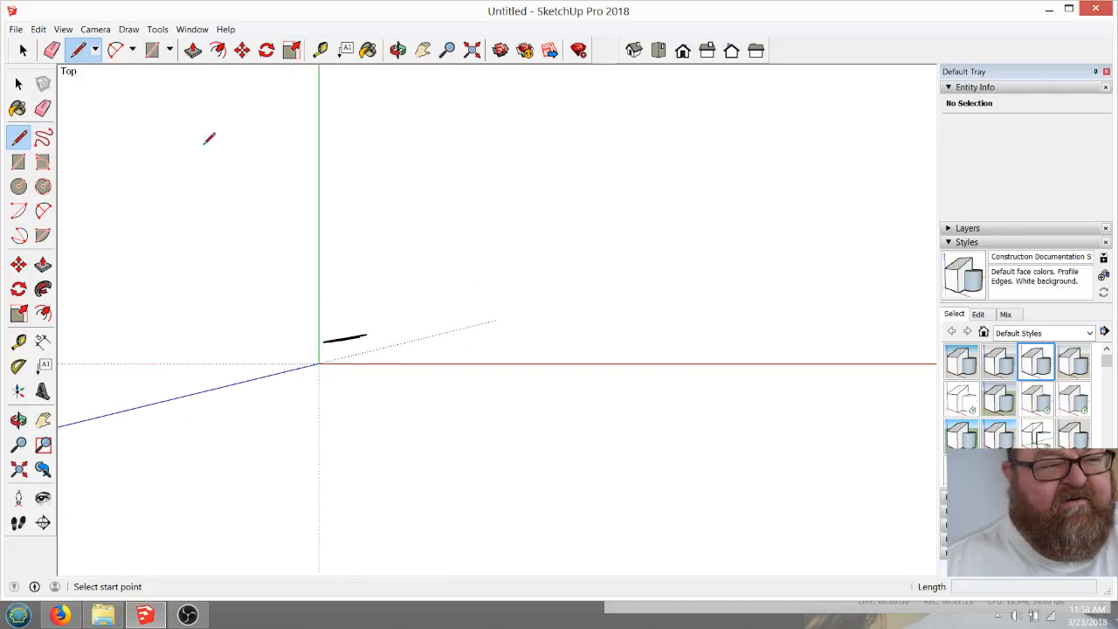
pyautogui.click(435, 271)
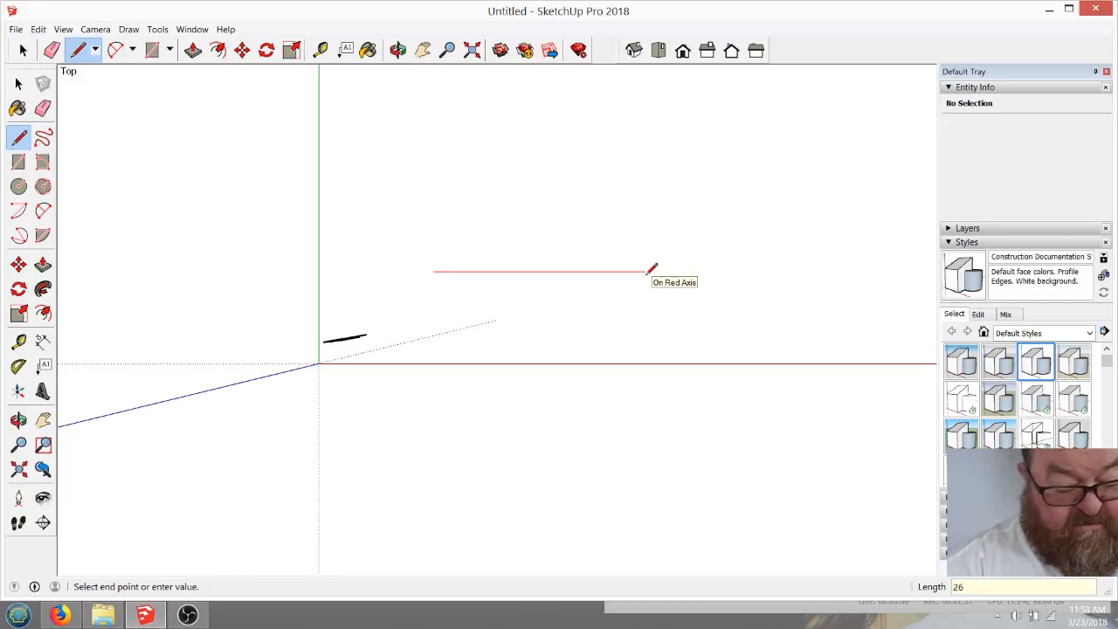
pyautogui.press('Return')
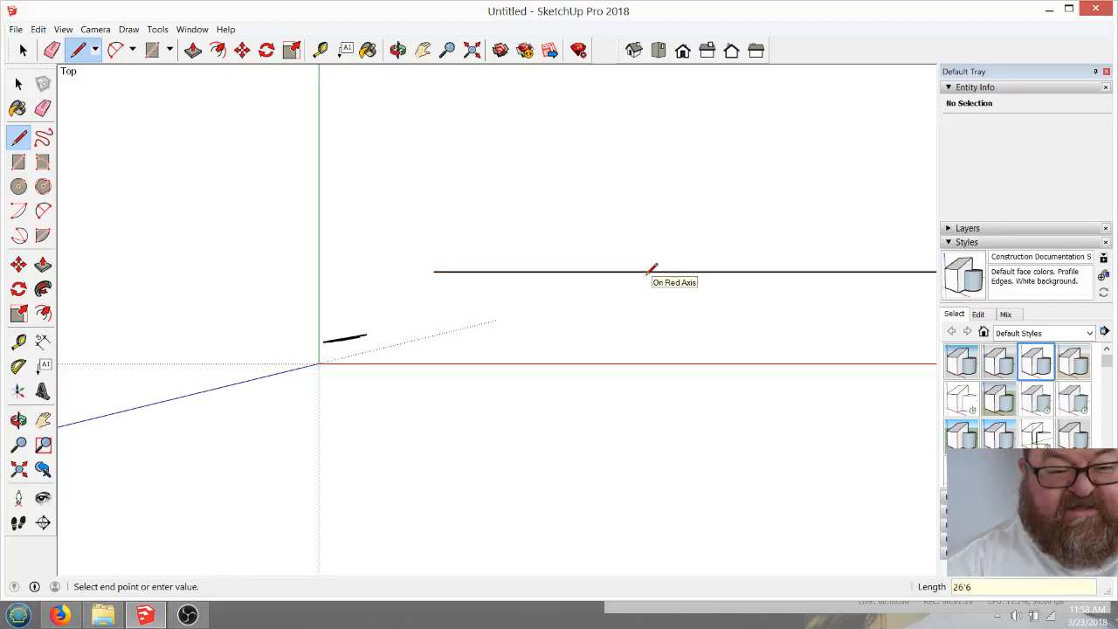
pyautogui.scroll(-3, 429, 262)
pyautogui.scroll(3, 669, 254)
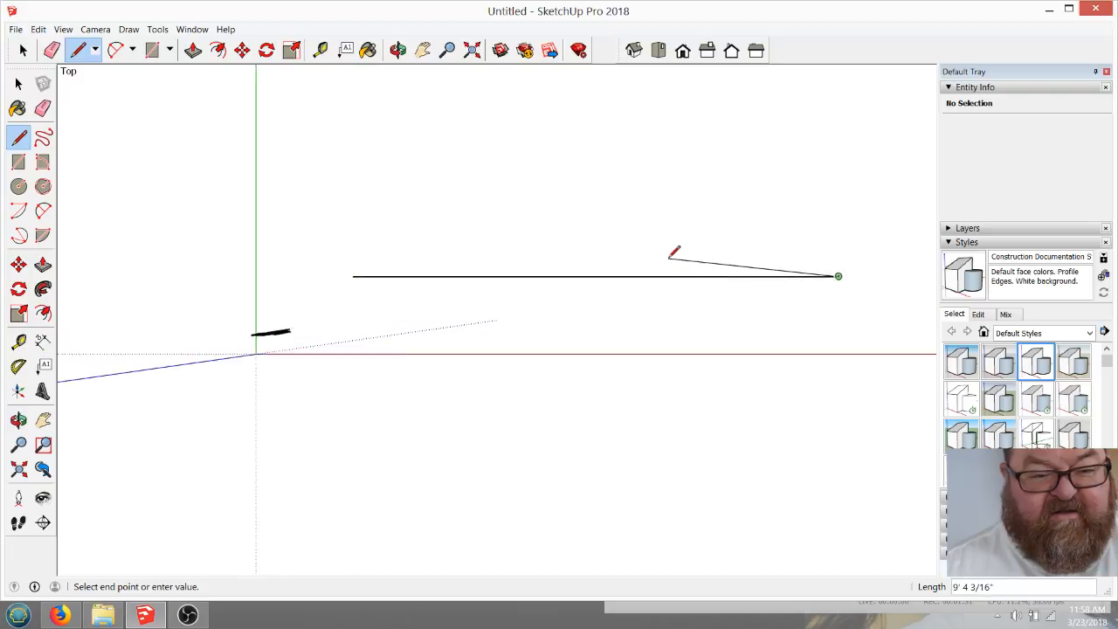
pyautogui.press('Escape')
pyautogui.scroll(1, 687, 287)
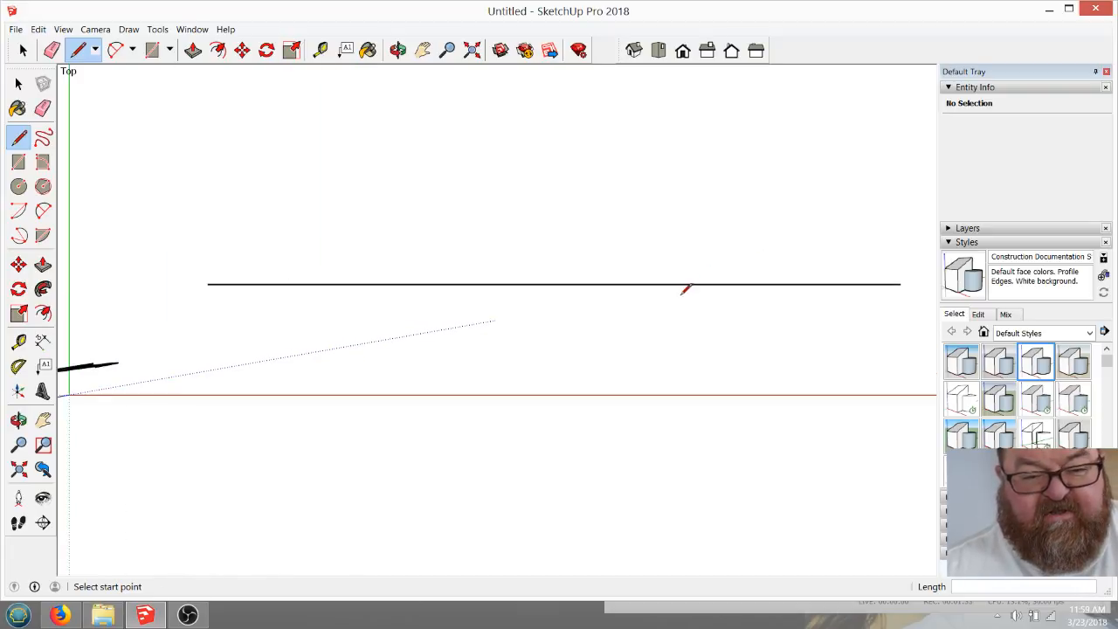
pyautogui.scroll(-1, 686, 287)
pyautogui.scroll(1, 621, 252)
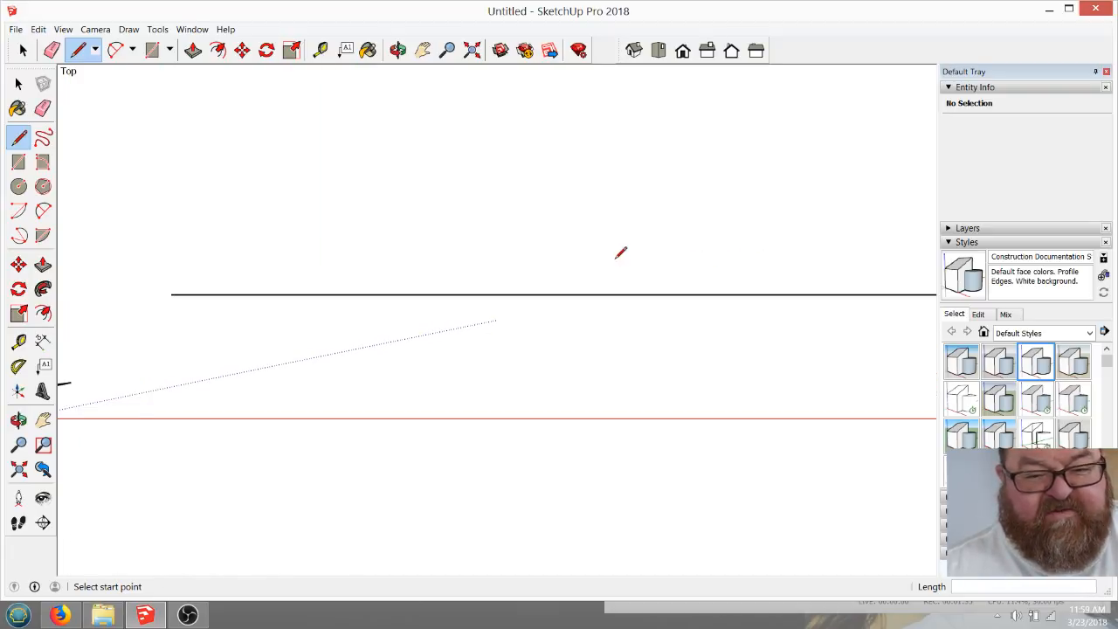
pyautogui.scroll(-1, 621, 253)
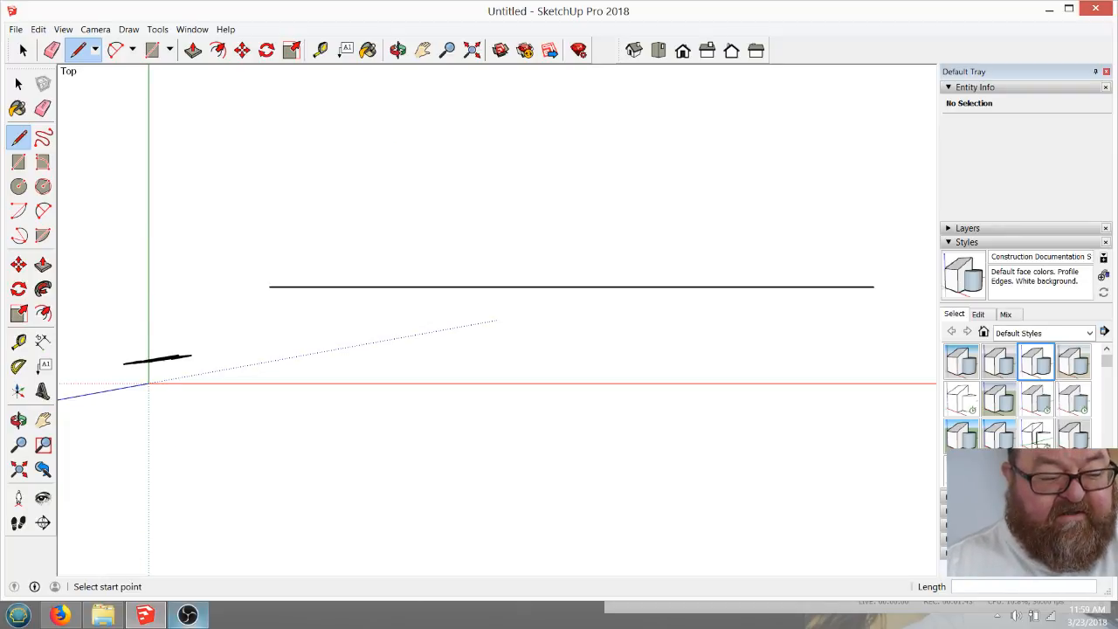
pyautogui.click(194, 619)
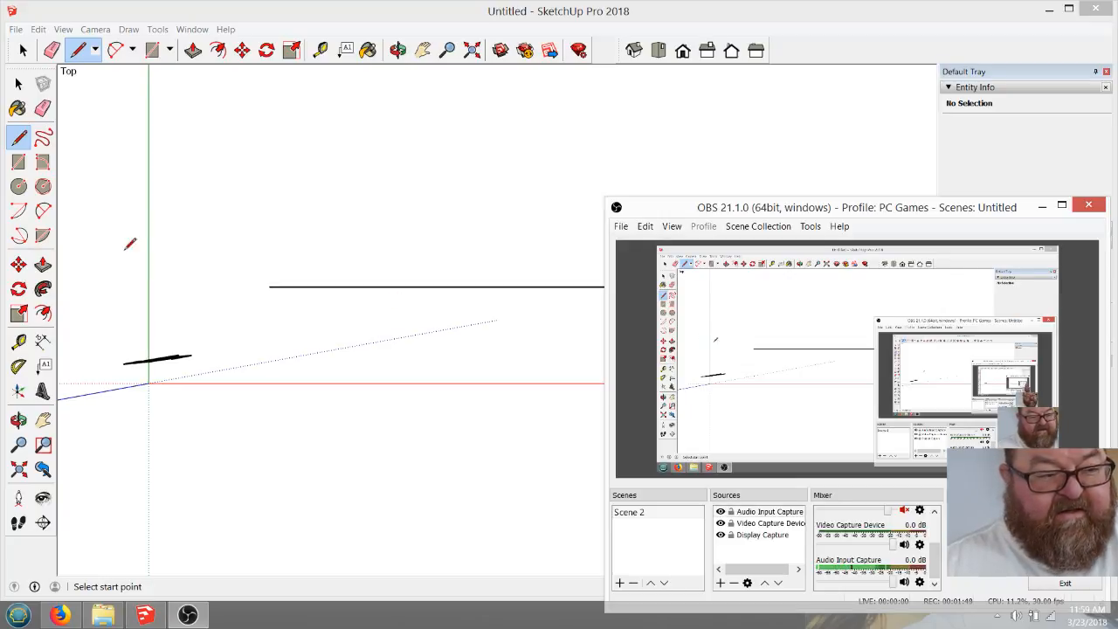
pyautogui.click(21, 51)
pyautogui.click(21, 52)
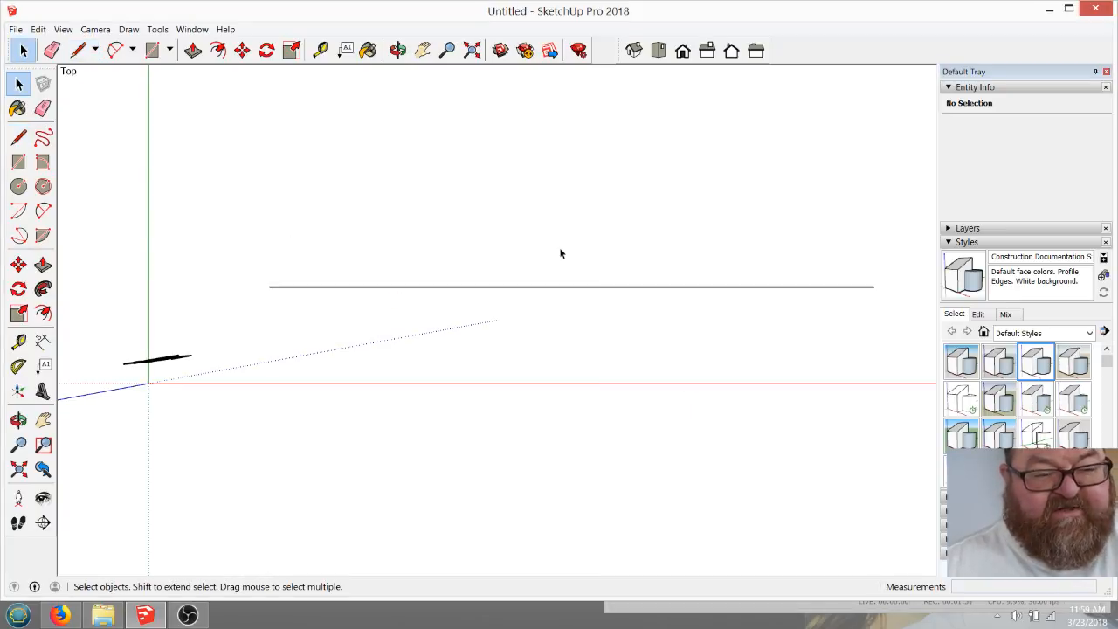
pyautogui.scroll(2, 561, 254)
pyautogui.scroll(-2, 417, 398)
pyautogui.scroll(1, 550, 297)
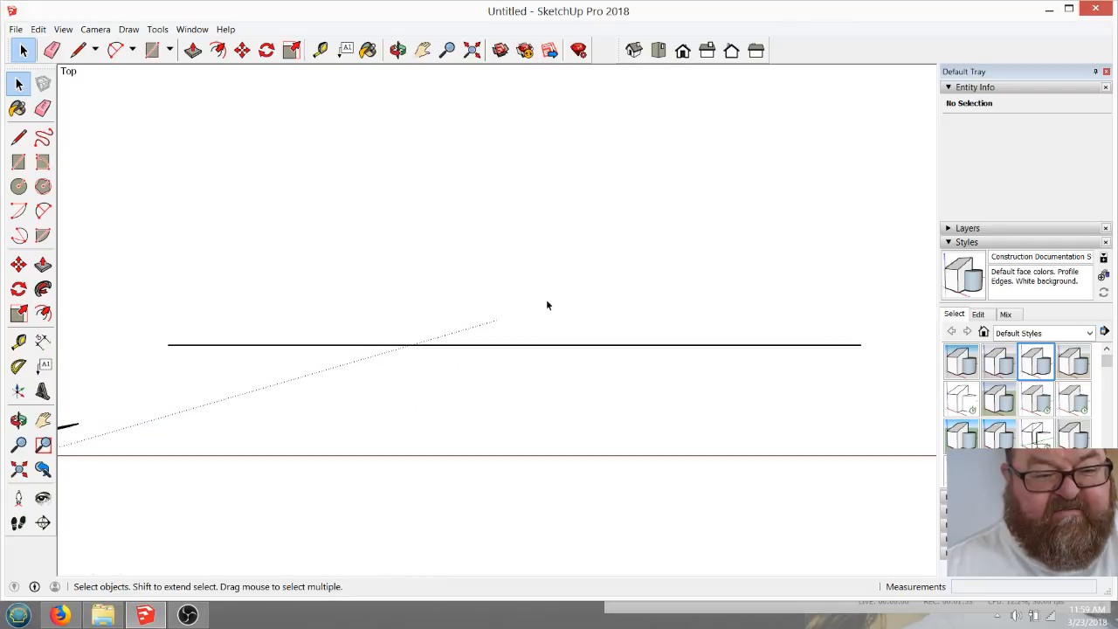
pyautogui.click(320, 50)
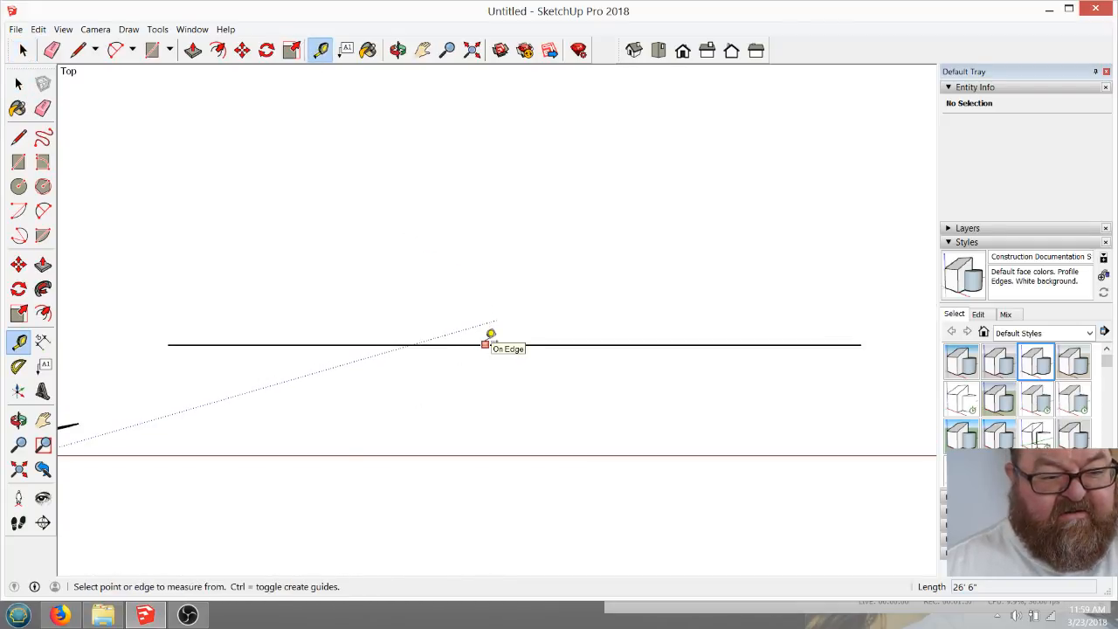
pyautogui.scroll(-1, 491, 335)
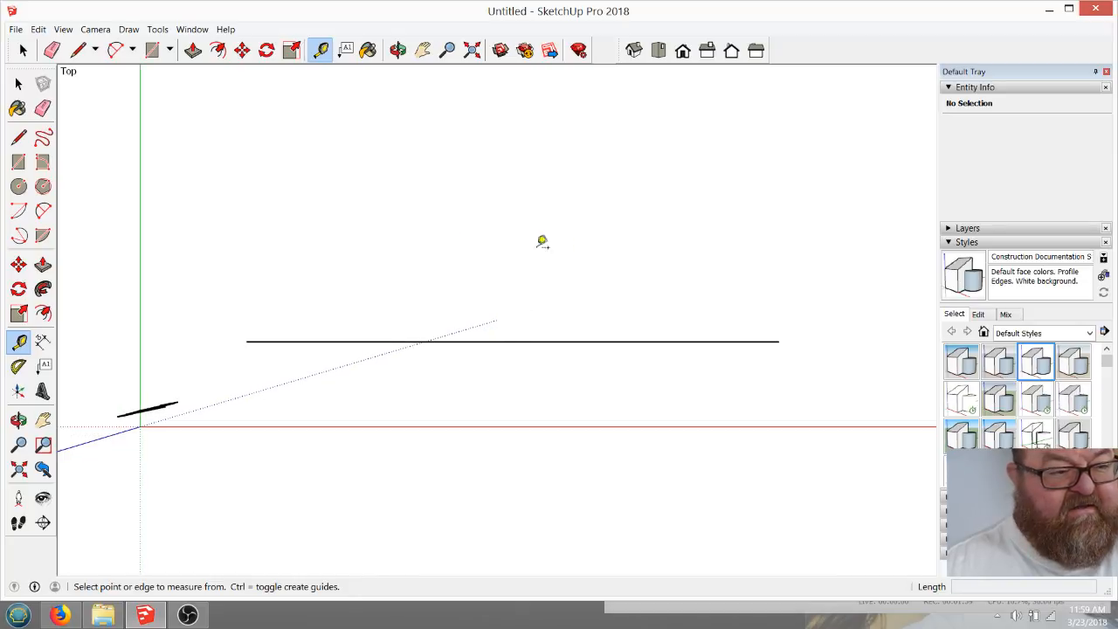
# Hide the drawing axes
pyautogui.click(63, 29)
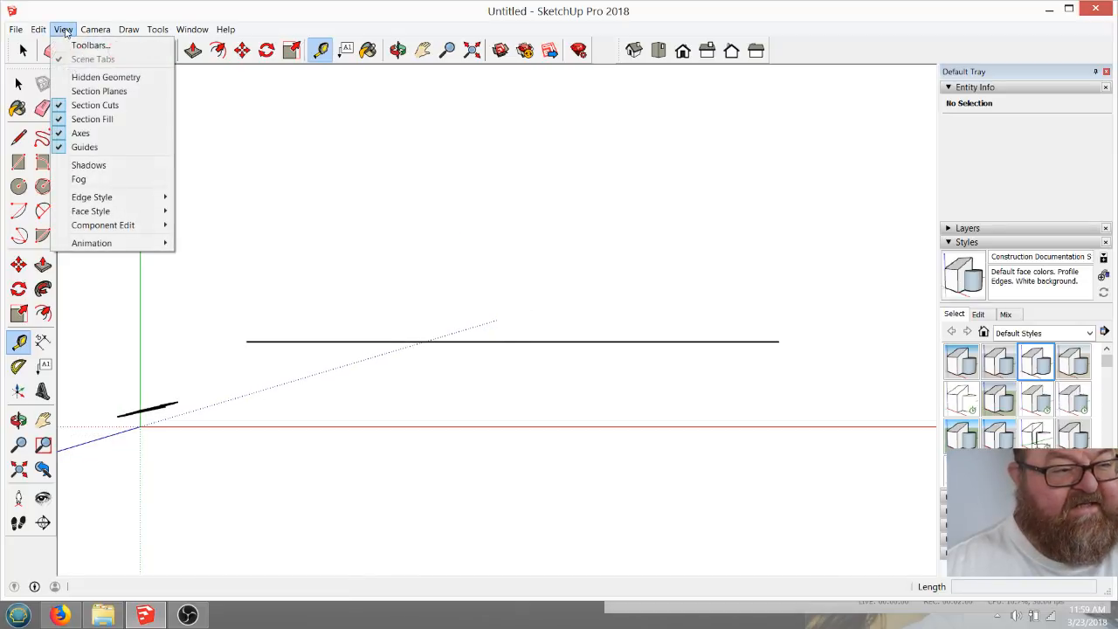
pyautogui.click(80, 133)
pyautogui.scroll(1, 505, 318)
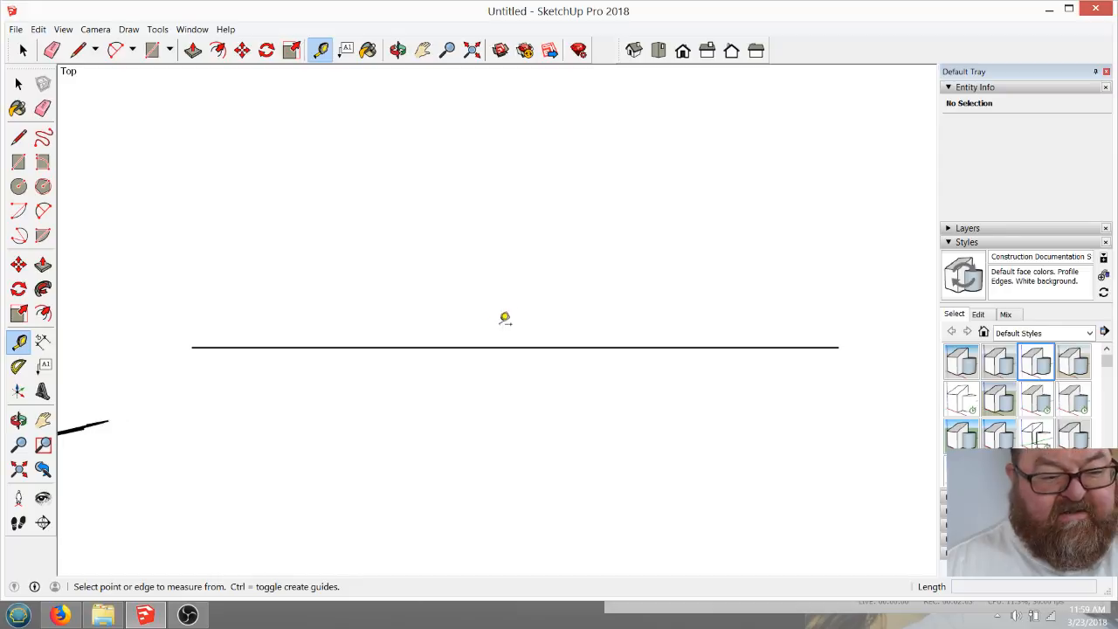
pyautogui.scroll(-1, 505, 318)
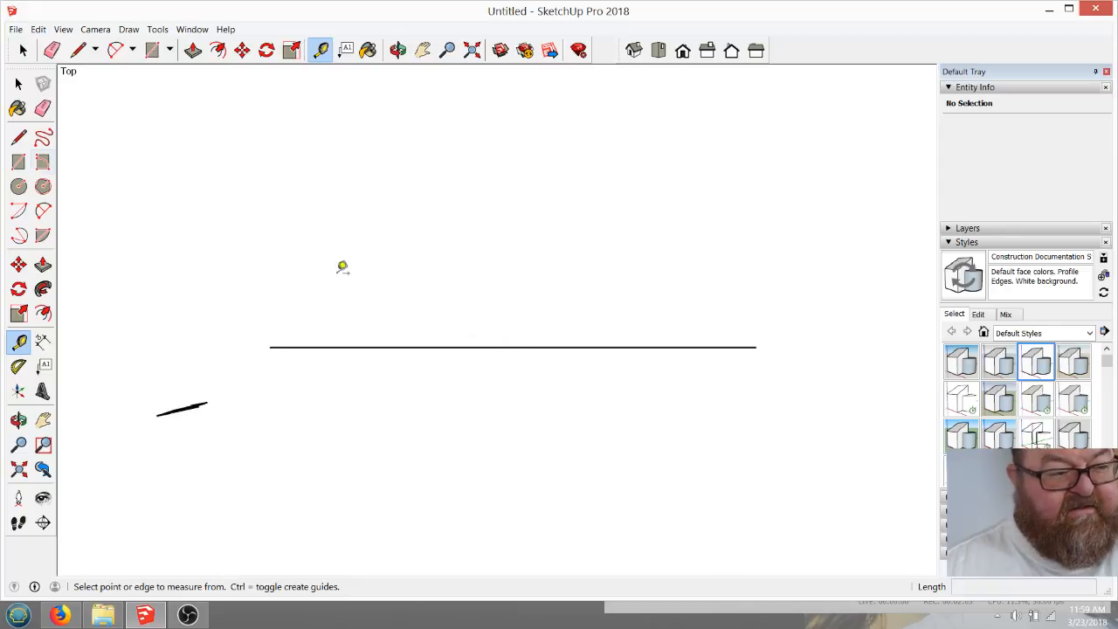
# Delete the scale figure standing beside the line
pyautogui.click(398, 50)
pyautogui.moveTo(430, 399); pyautogui.dragTo(320, 135)
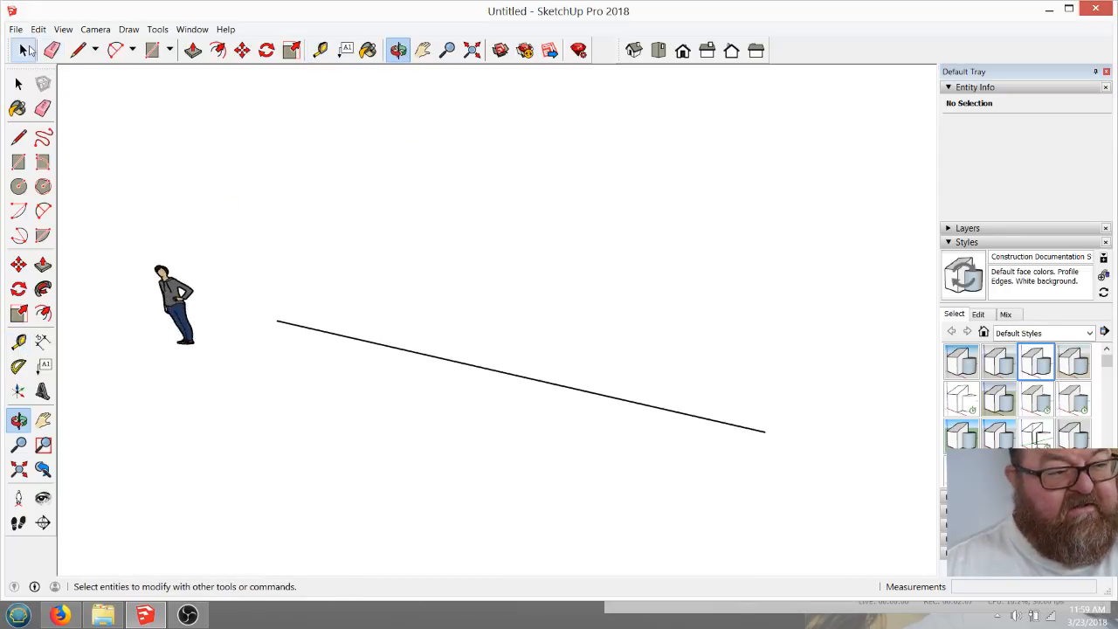
pyautogui.click(24, 50)
pyautogui.click(175, 292)
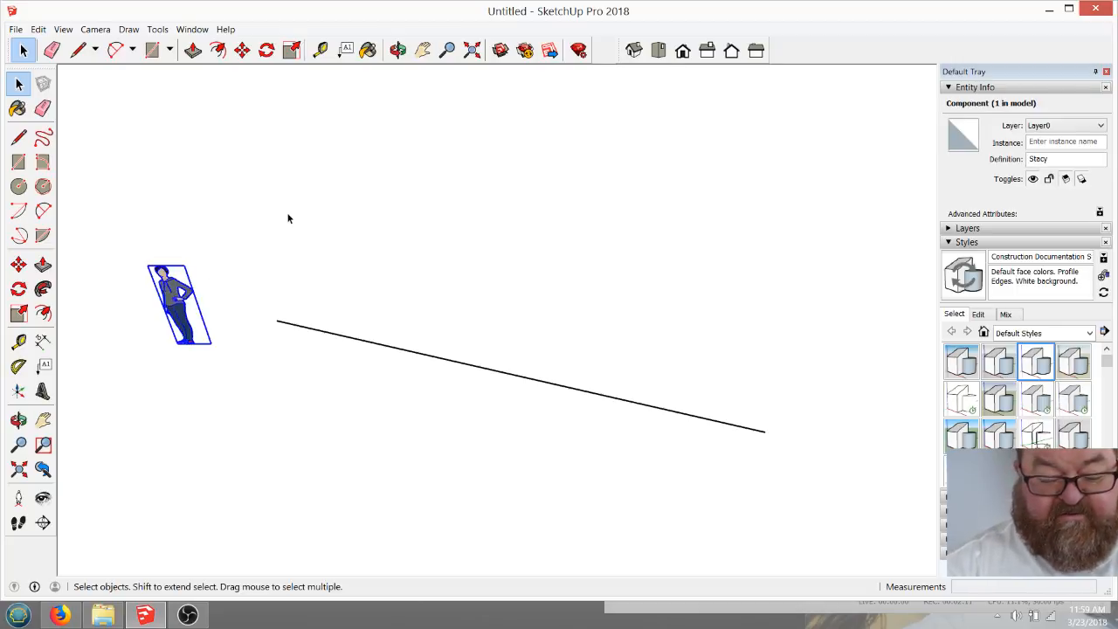
pyautogui.press('Delete')
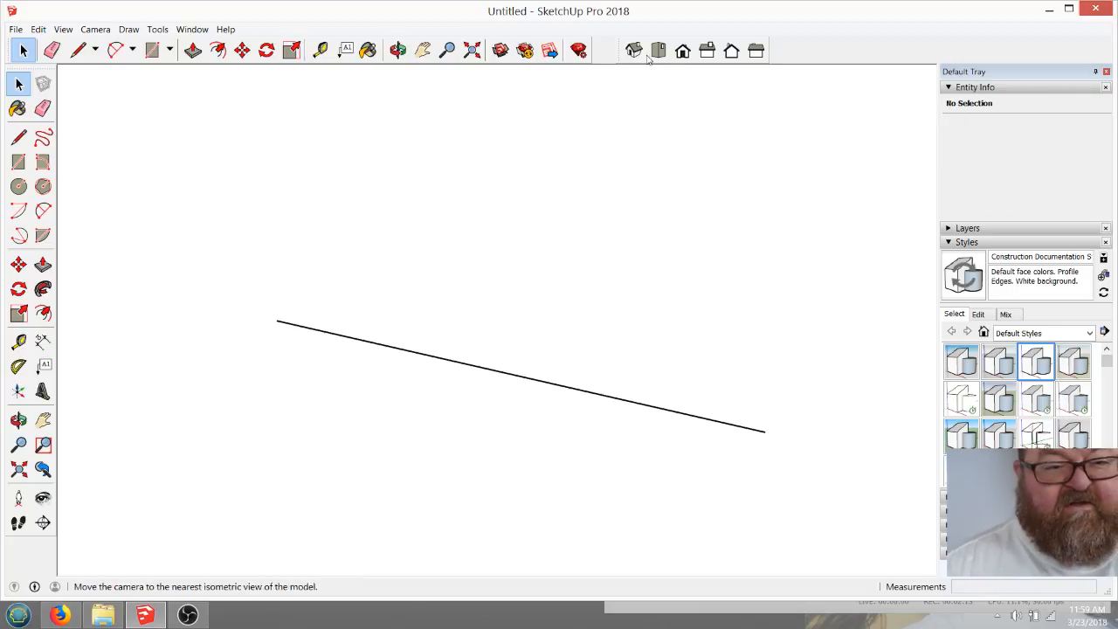
# Return to the top view and place a guide parallel to the line, offset 3.5" above it with the Tape Measure
pyautogui.click(659, 50)
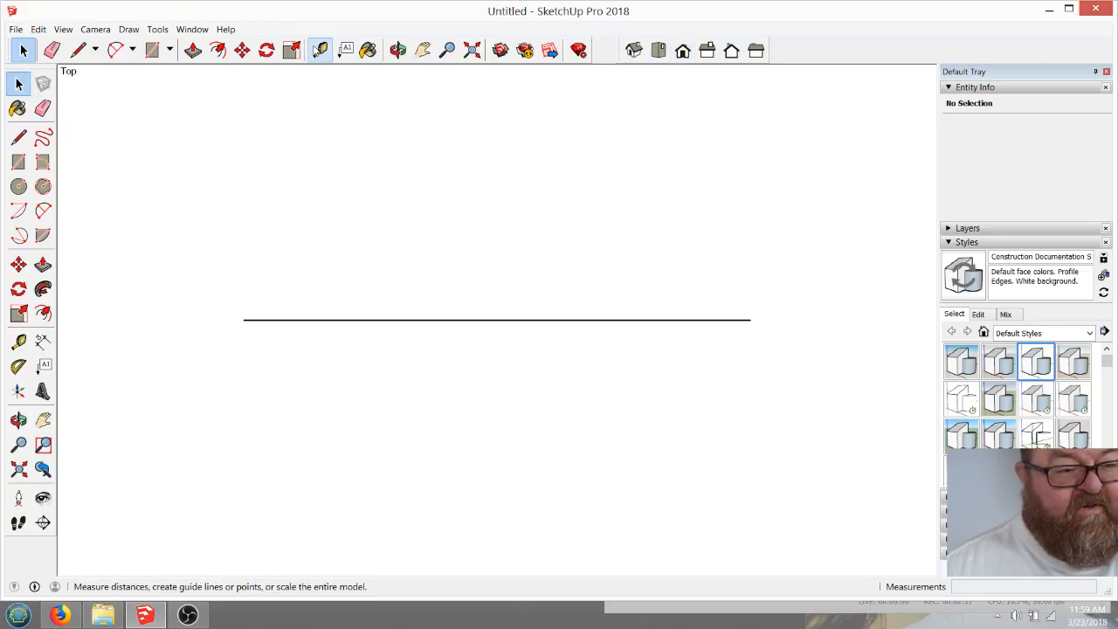
pyautogui.click(320, 50)
pyautogui.scroll(1, 408, 222)
pyautogui.click(499, 356)
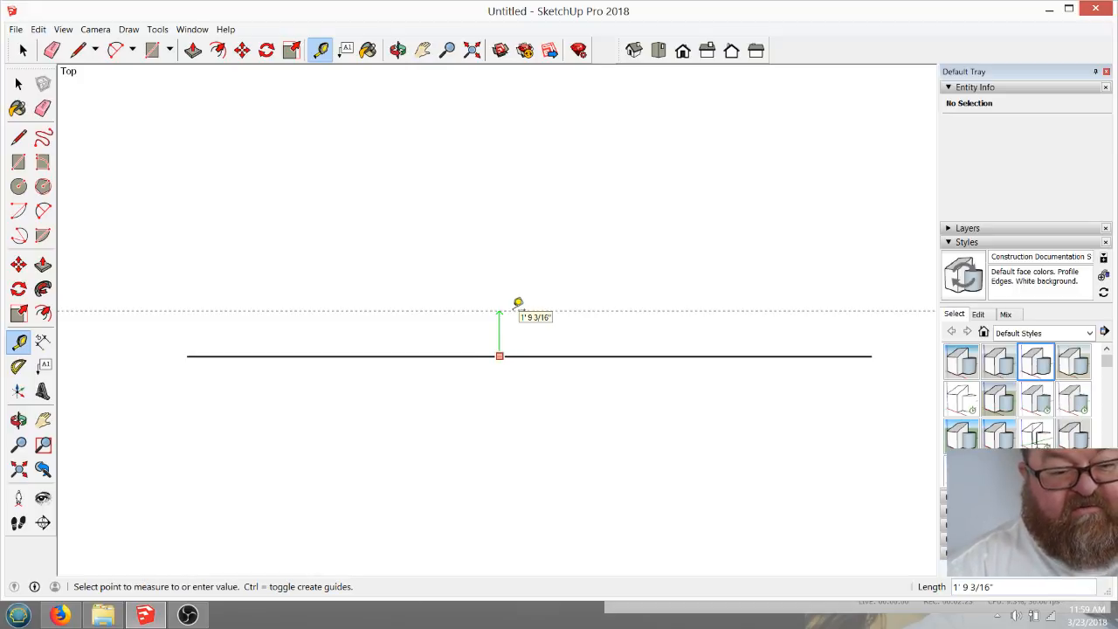
pyautogui.write('3.5')
pyautogui.press('Return')
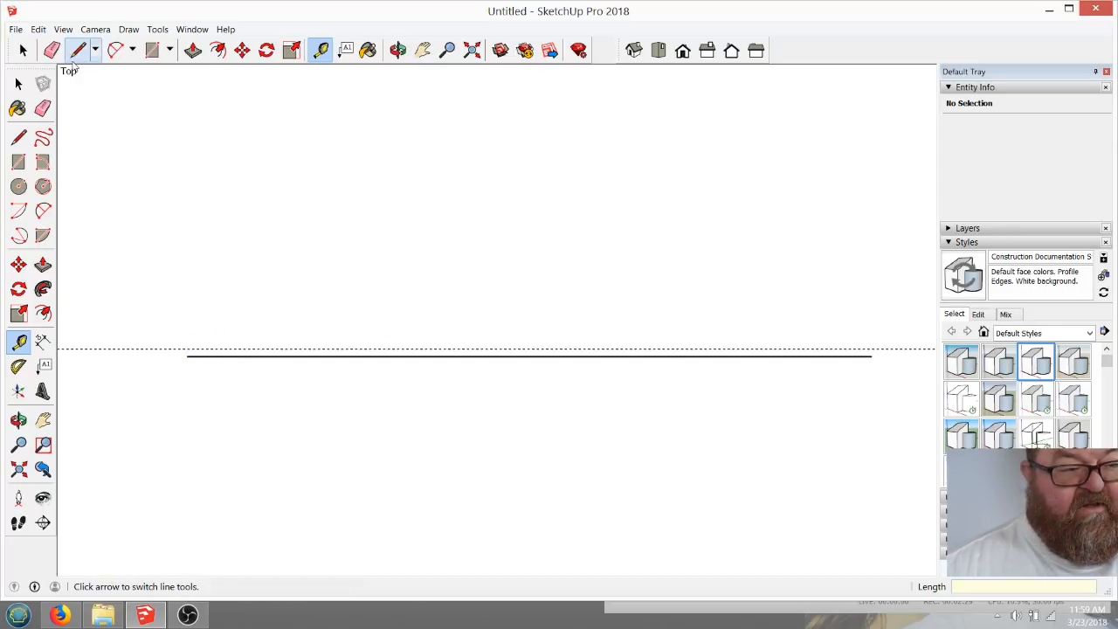
# Show the drawing axes again and place a guide parallel to the green axis through the line's start endpoint
pyautogui.scroll(2, 172, 358)
pyautogui.scroll(1, 240, 385)
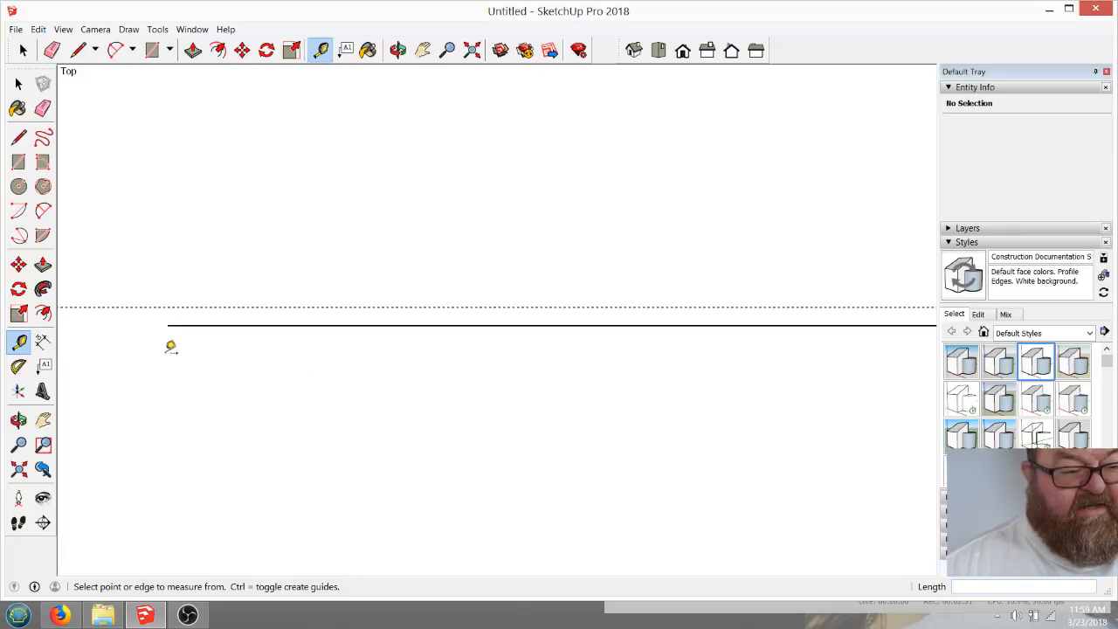
pyautogui.scroll(1, 169, 347)
pyautogui.scroll(-2, 411, 397)
pyautogui.scroll(-2, 464, 365)
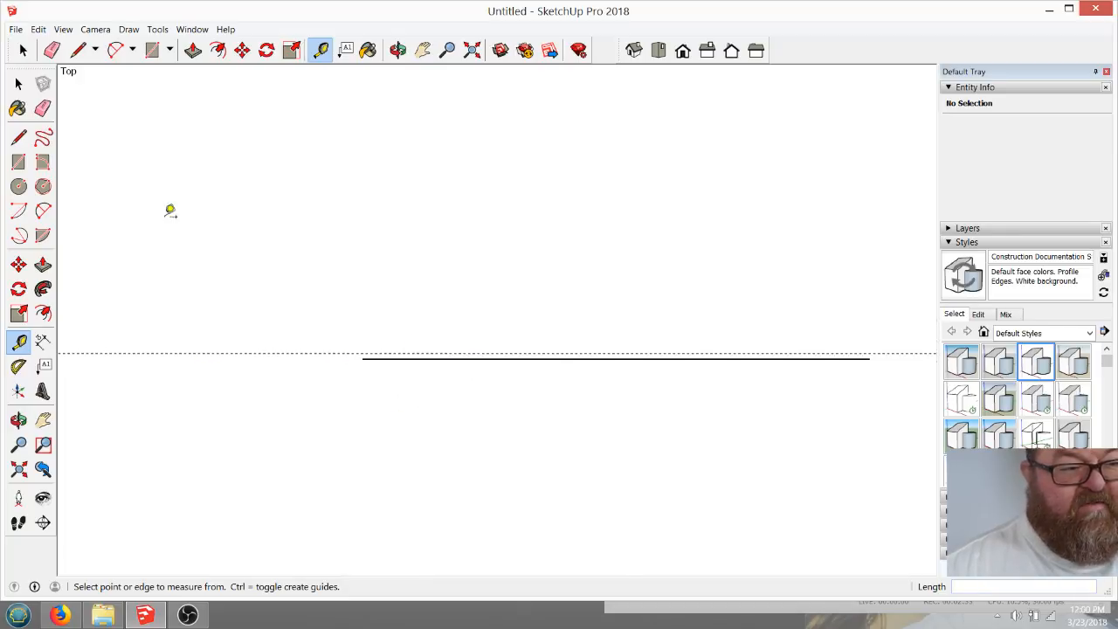
pyautogui.click(65, 29)
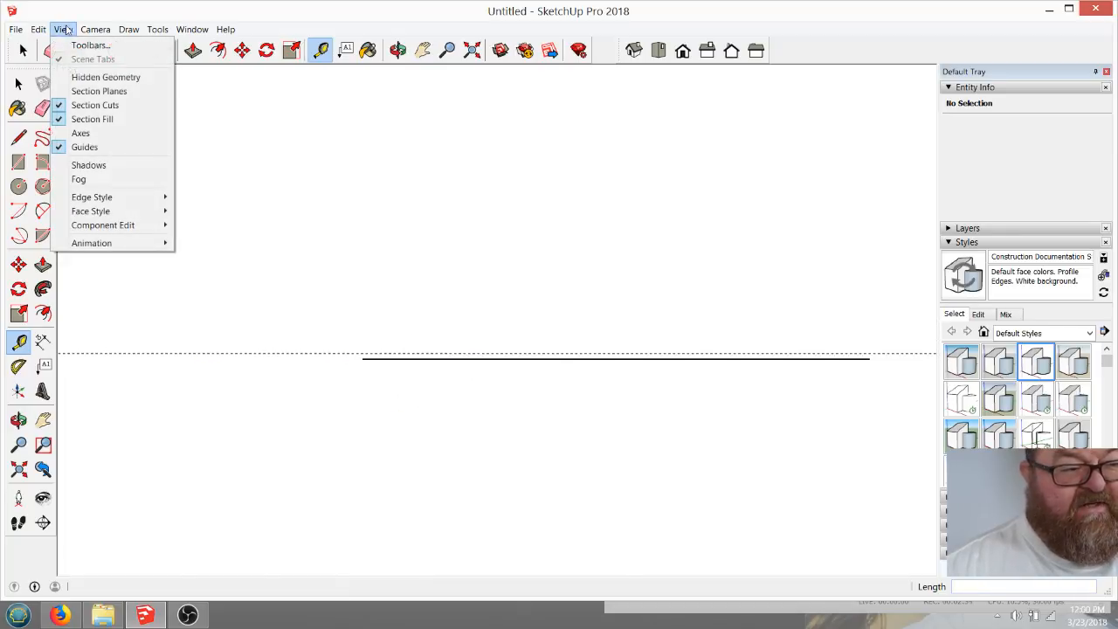
pyautogui.click(78, 133)
pyautogui.scroll(-1, 225, 237)
pyautogui.click(247, 272)
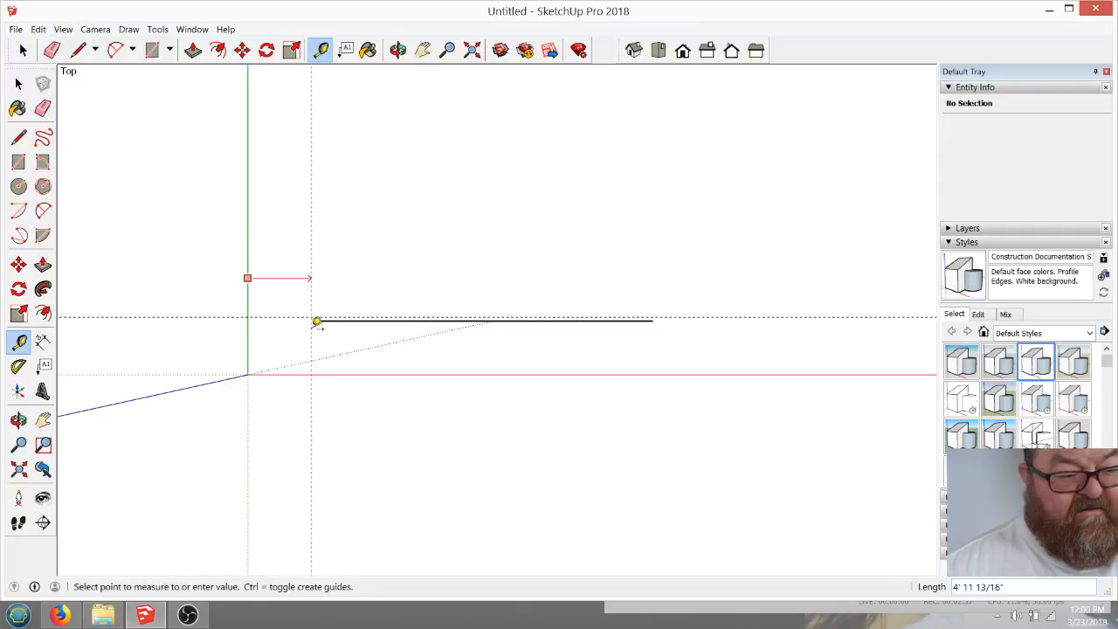
pyautogui.click(315, 319)
pyautogui.scroll(5, 322, 332)
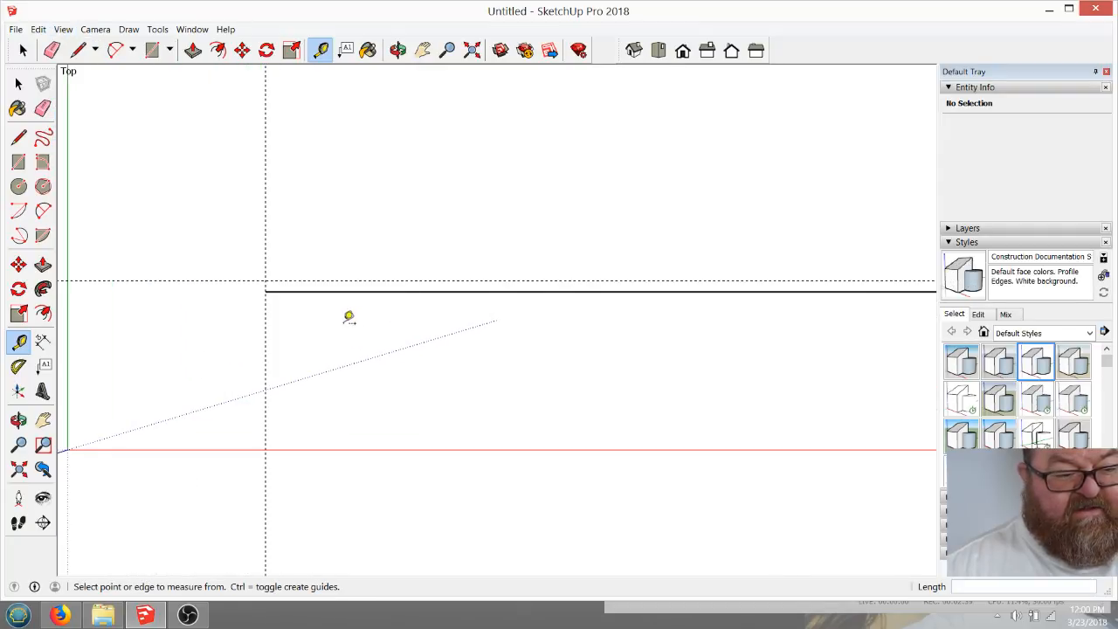
pyautogui.scroll(3, 269, 302)
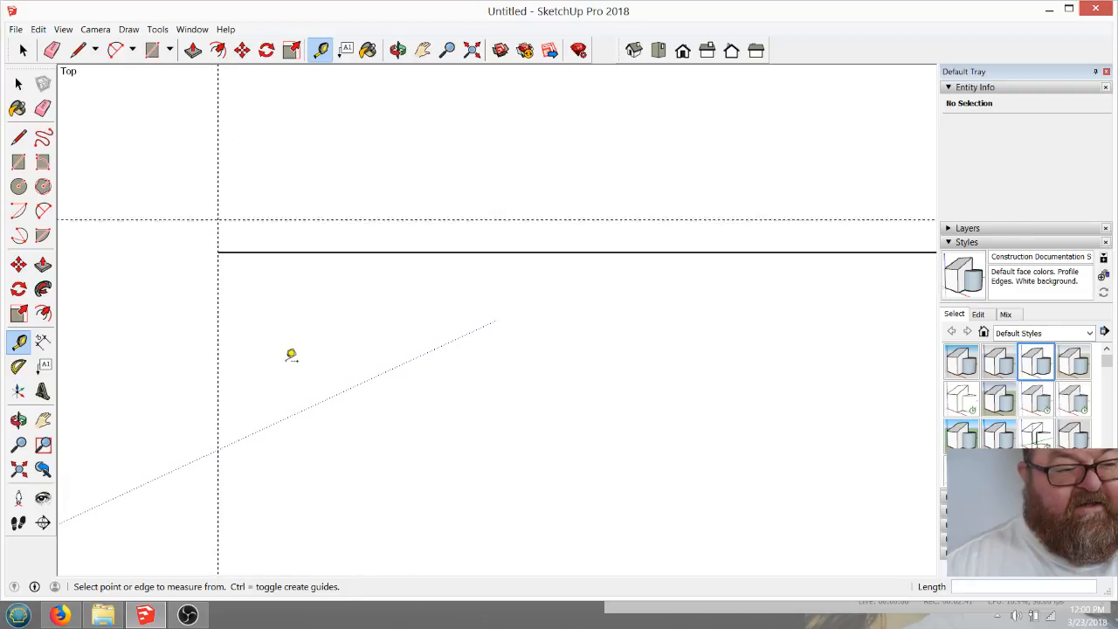
# Draw a second line on the 3.5" offset guide, from the guide crossing to above the first line's far end
pyautogui.click(78, 50)
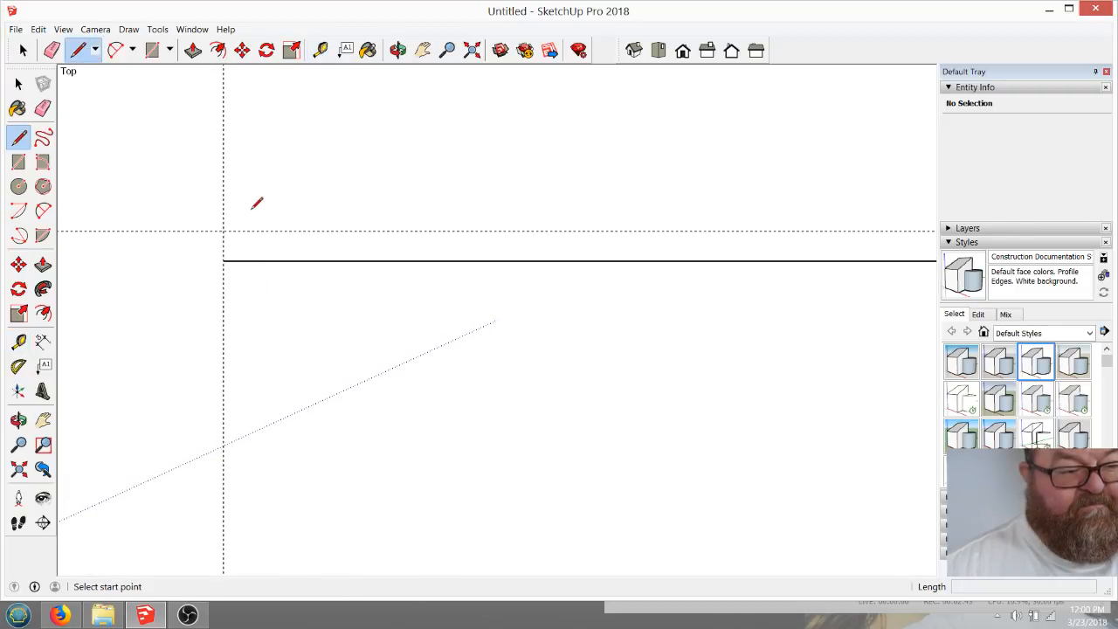
pyautogui.click(222, 261)
pyautogui.scroll(-4, 196, 262)
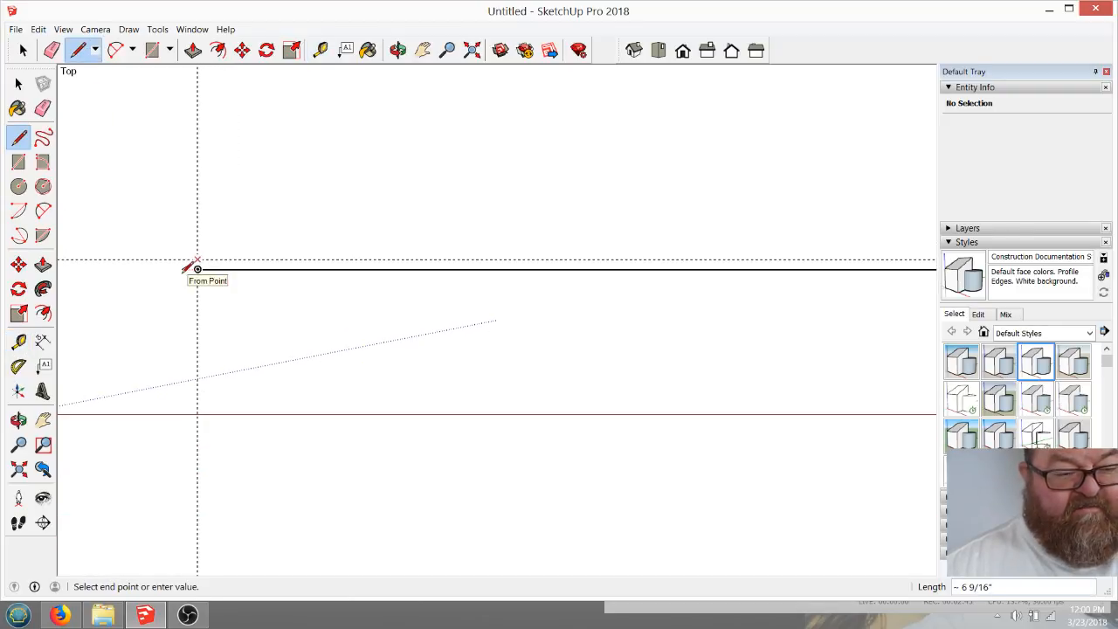
pyautogui.click(816, 263)
pyautogui.scroll(5, 175, 257)
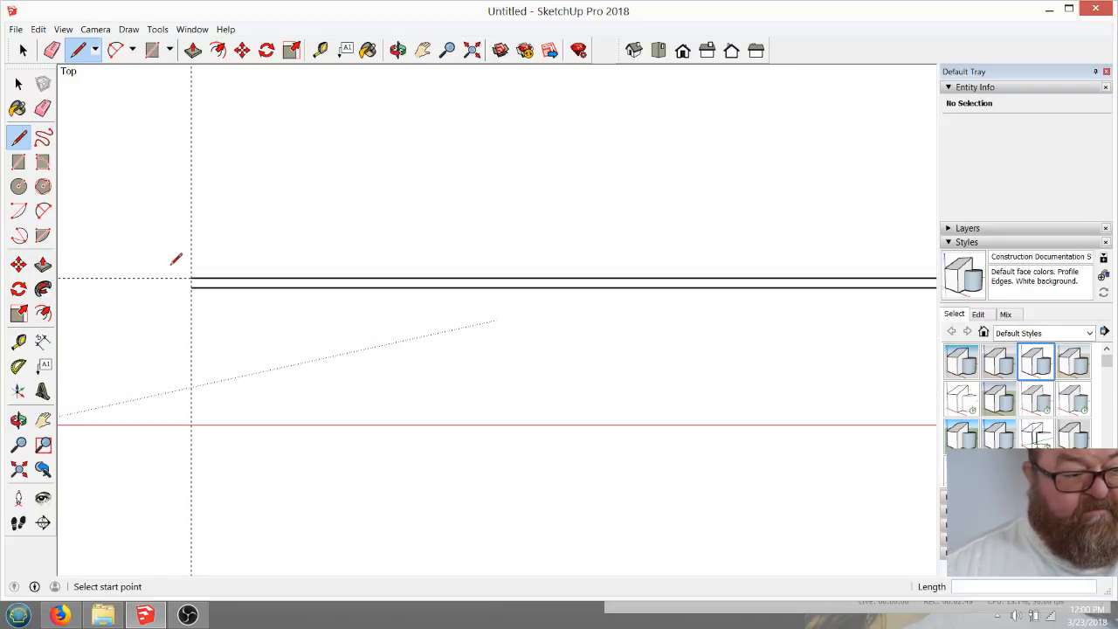
pyautogui.scroll(2, 166, 295)
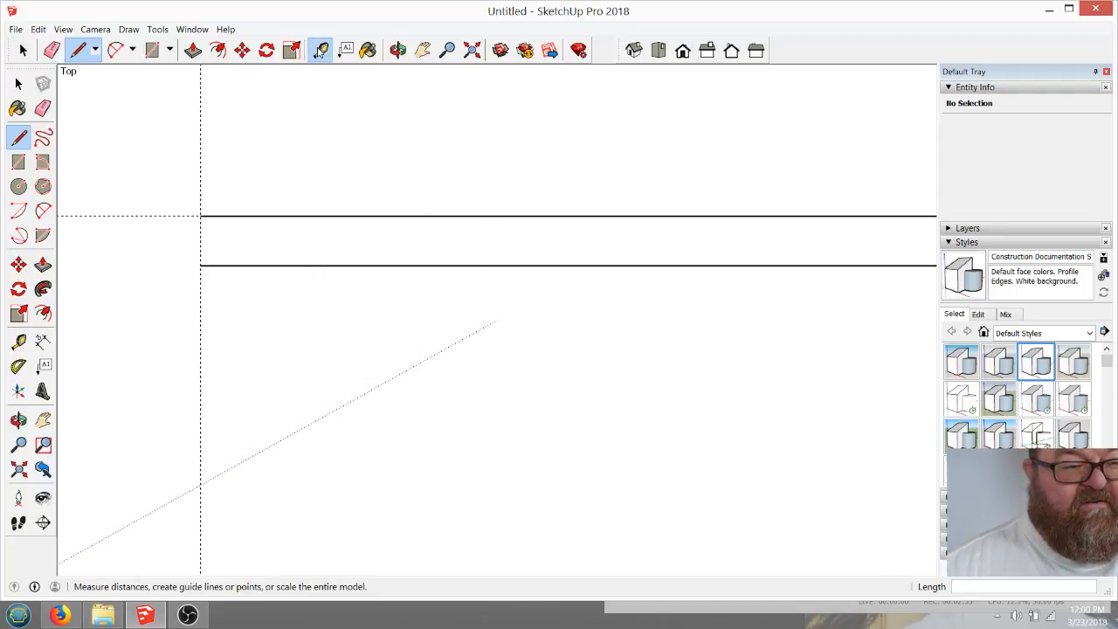
# Place a guide parallel to the start guide, a short distance inward, and another guide 4" above the lower line
pyautogui.click(319, 50)
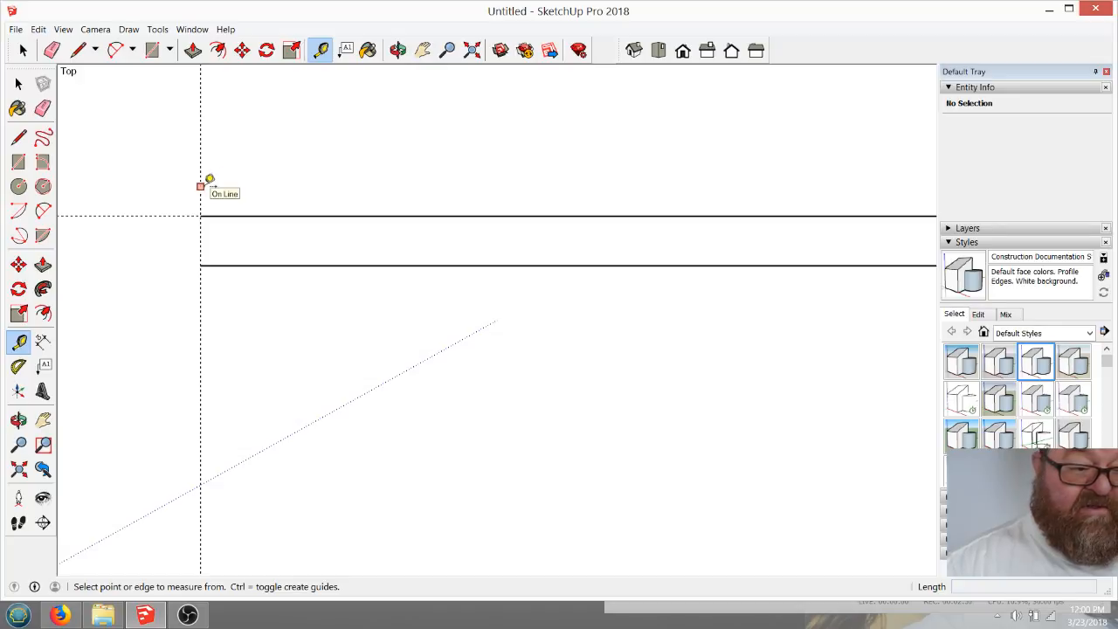
pyautogui.click(206, 182)
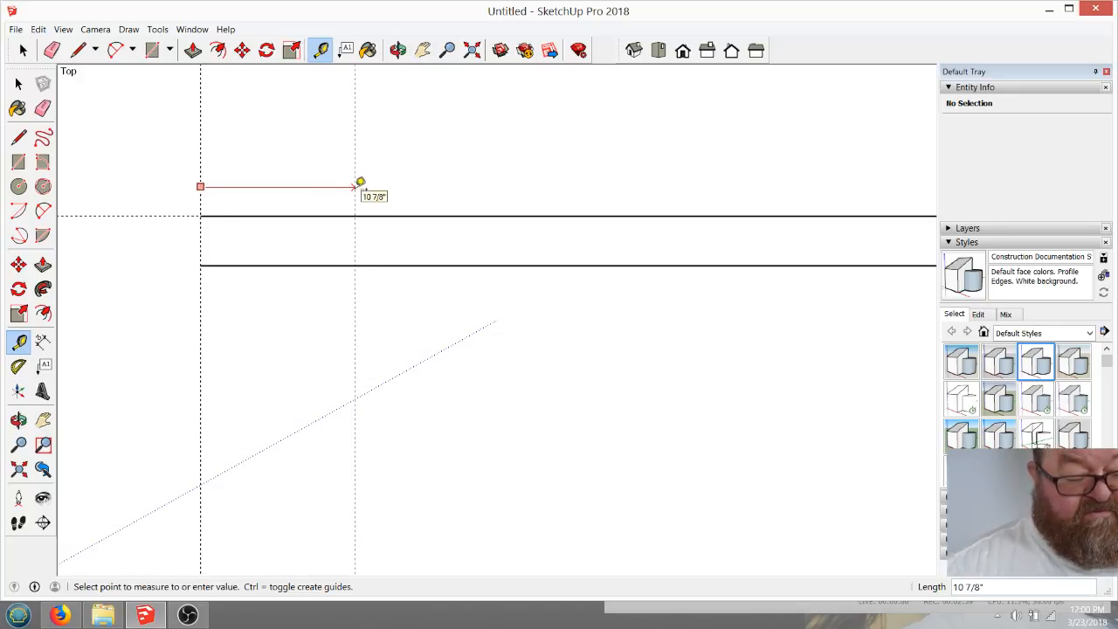
pyautogui.press('Return')
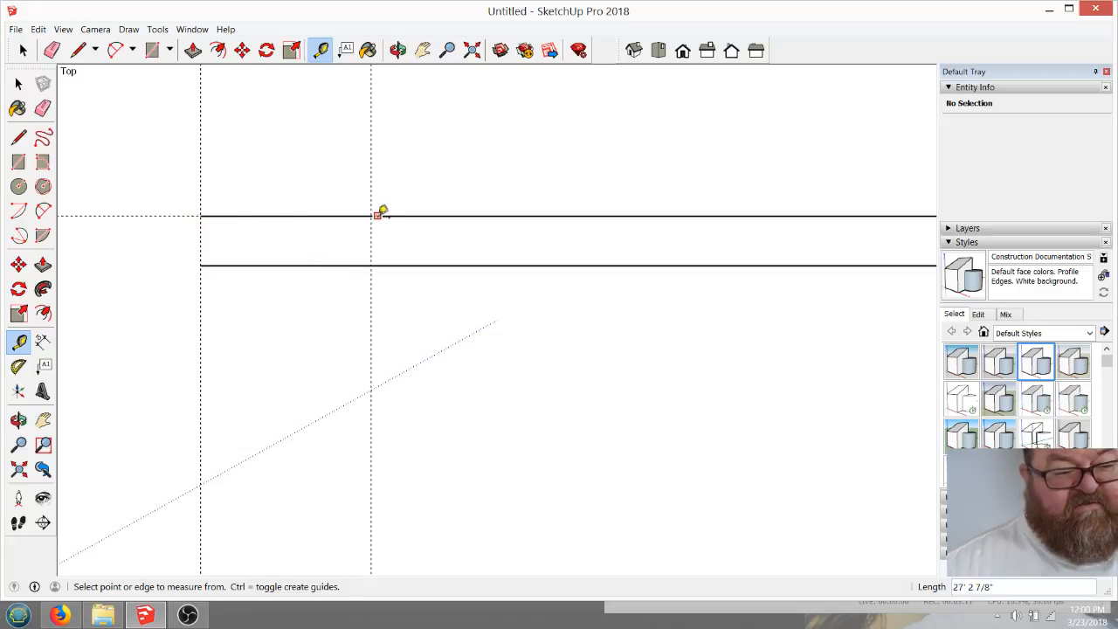
pyautogui.click(294, 265)
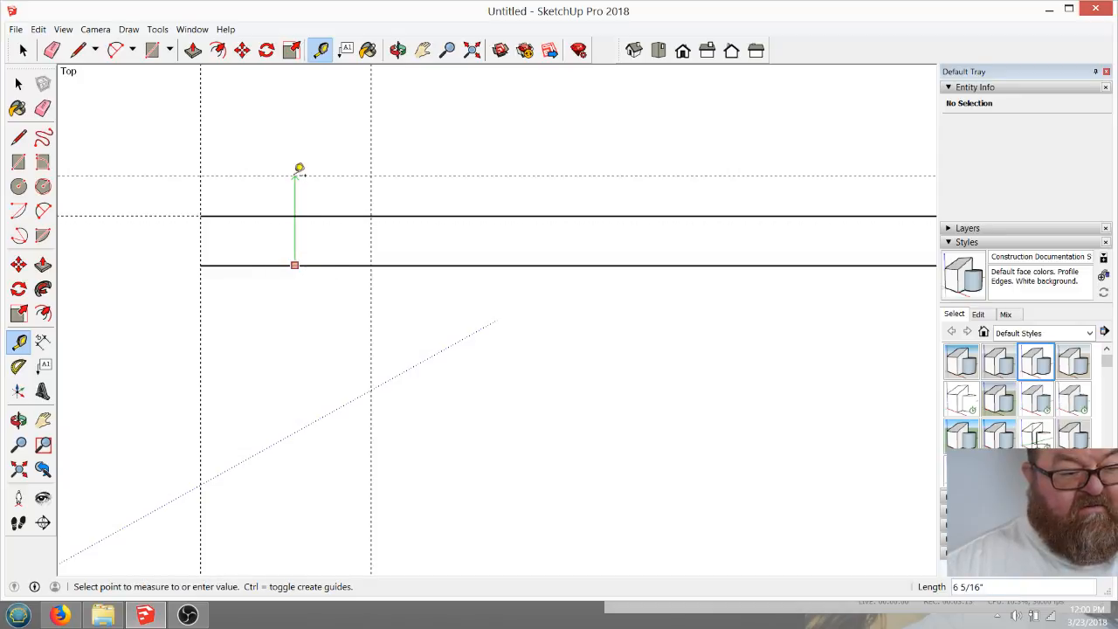
pyautogui.write('4')
pyautogui.press('Return')
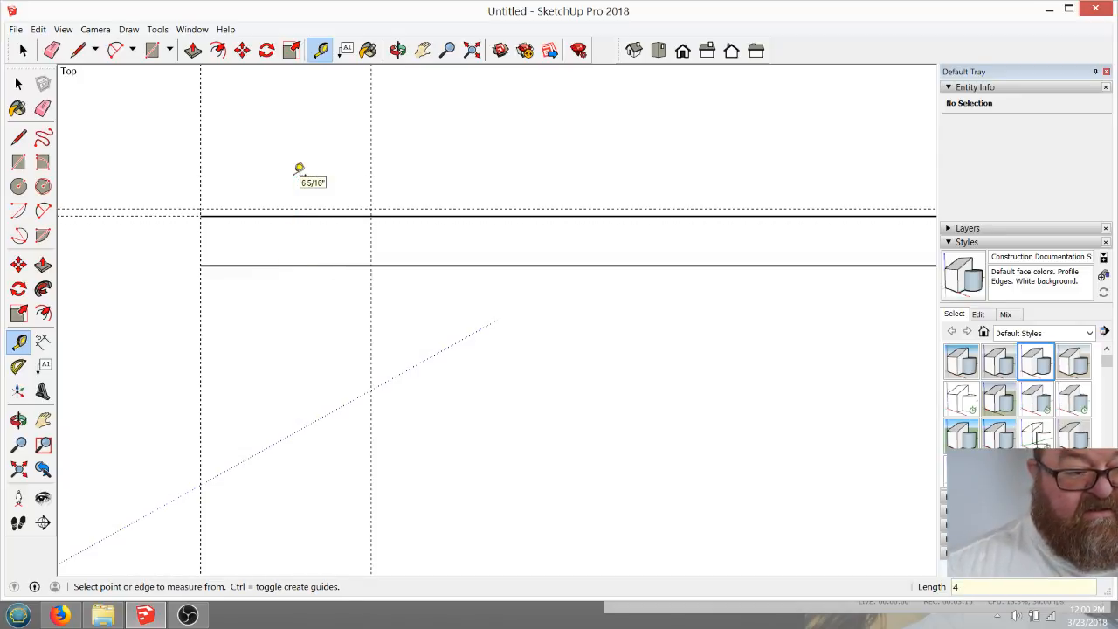
# Draw a sloped line from the lower line's start endpoint to the crossing of the inner guide and the 4" guide
pyautogui.scroll(1, 300, 169)
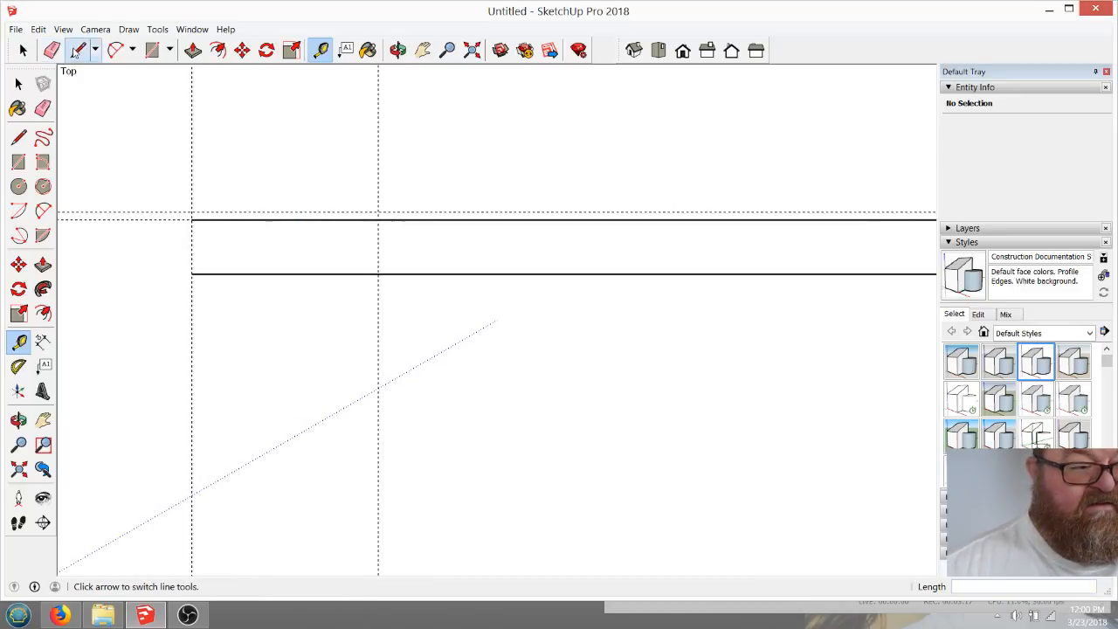
pyautogui.click(78, 50)
pyautogui.scroll(2, 357, 242)
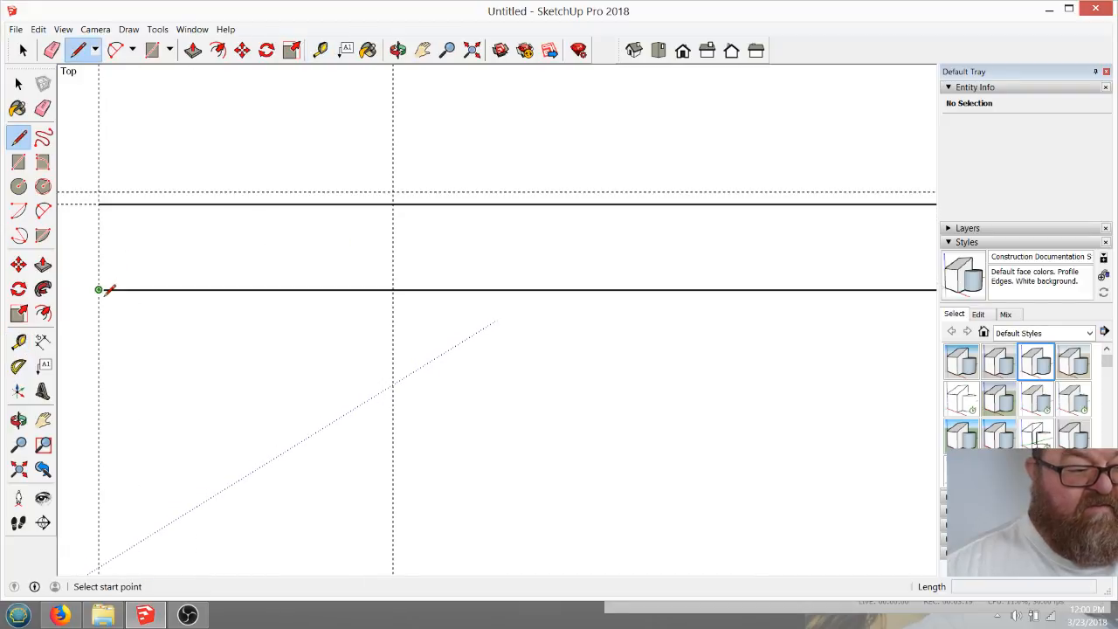
pyautogui.click(98, 289)
pyautogui.click(394, 192)
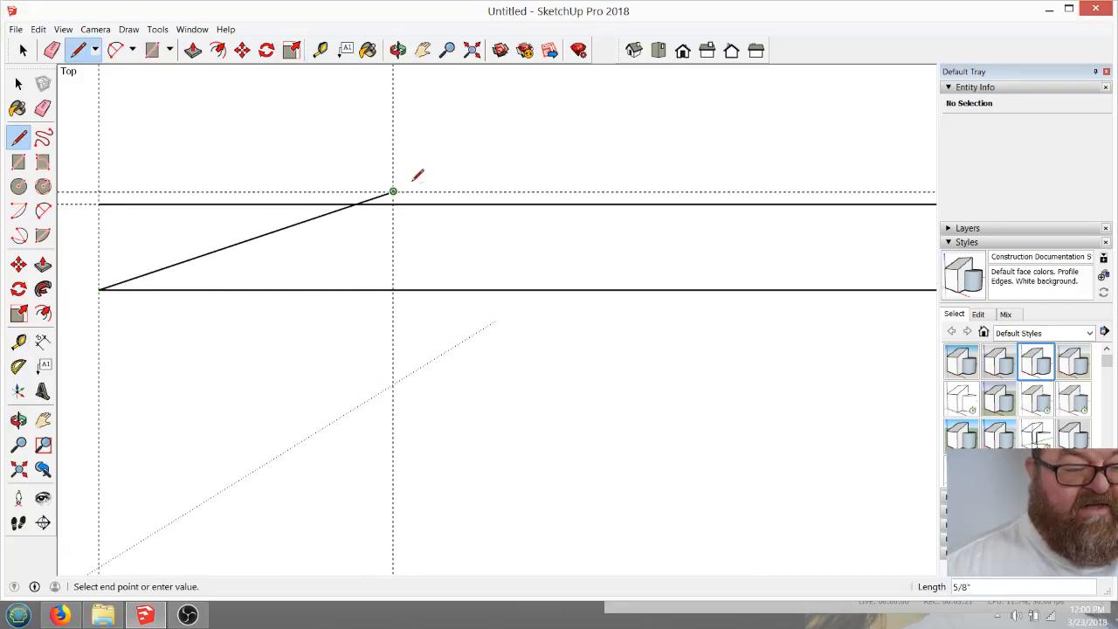
pyautogui.scroll(-1, 452, 169)
pyautogui.scroll(1, 429, 184)
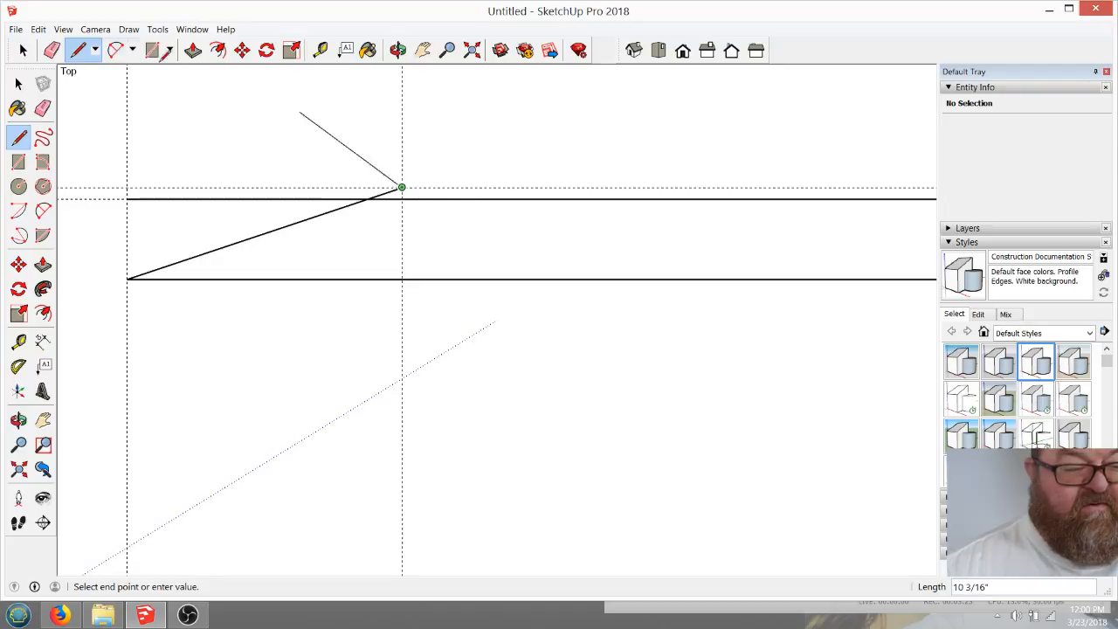
# Erase the upper line's piece outside the slope, the slope's overshoot, and every nearby guide except the start guide
pyautogui.click(52, 50)
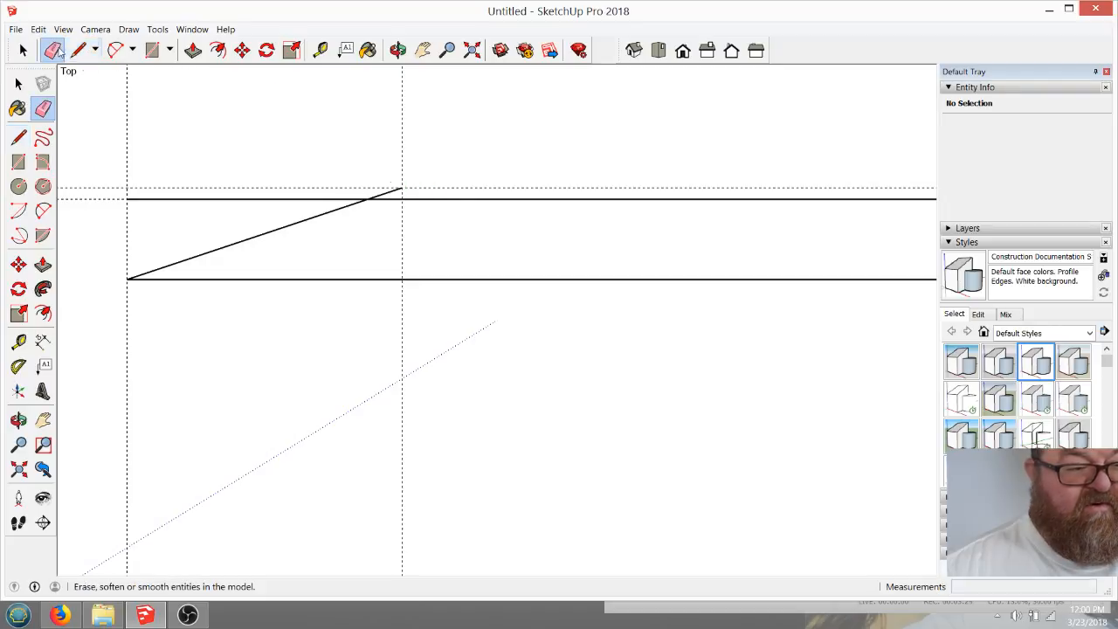
pyautogui.click(295, 199)
pyautogui.click(402, 185)
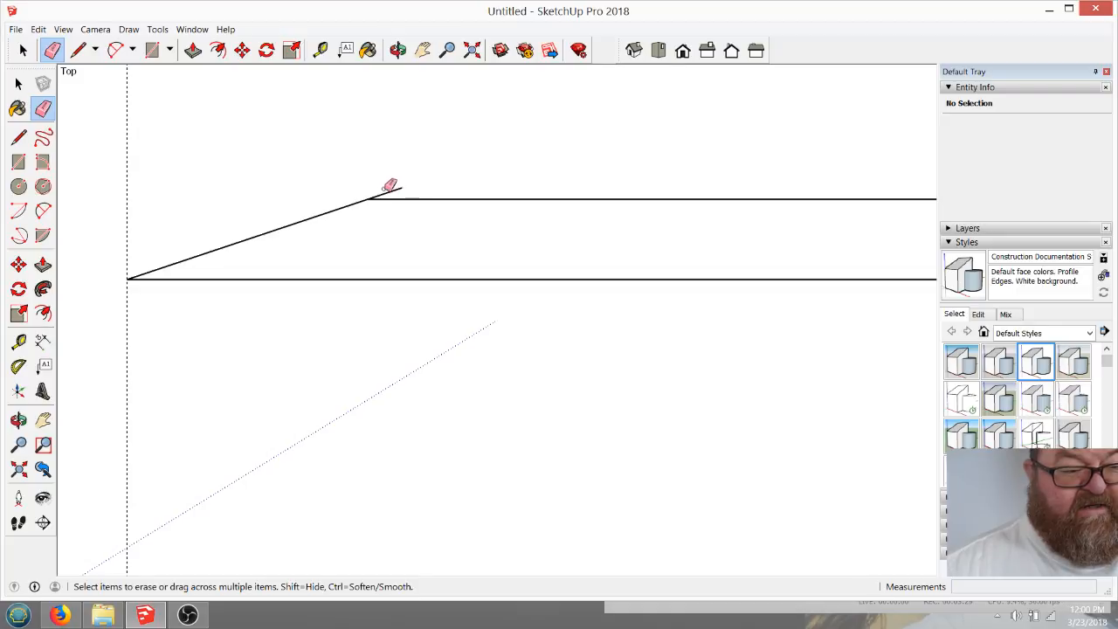
# Place a guide parallel to the start guide, offset 26'6" to the lower line's far endpoint
pyautogui.scroll(-7, 146, 267)
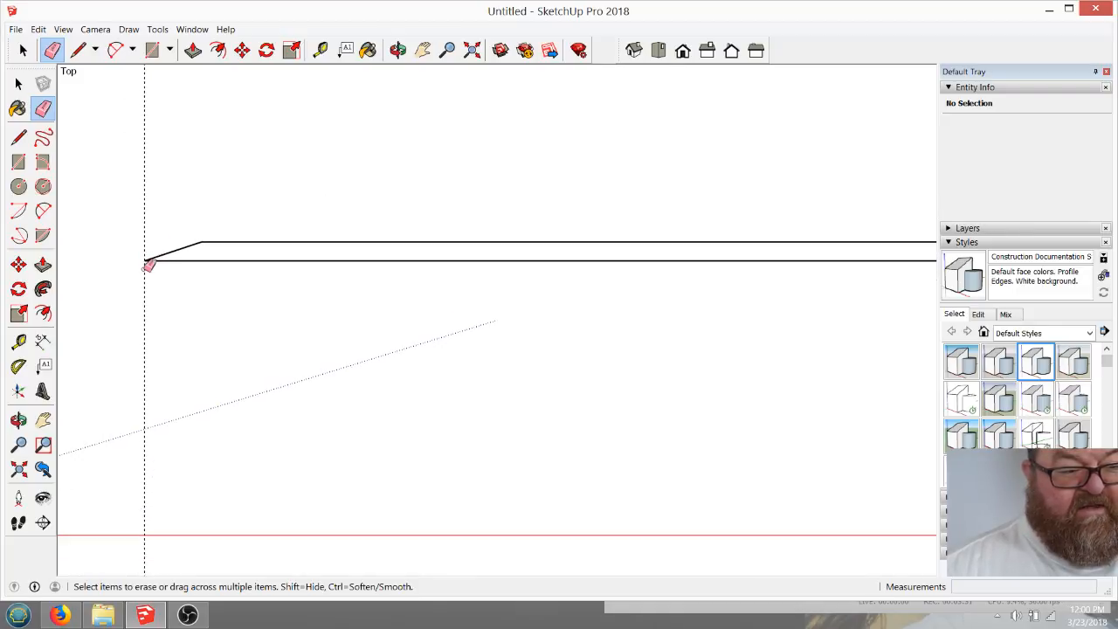
pyautogui.click(321, 49)
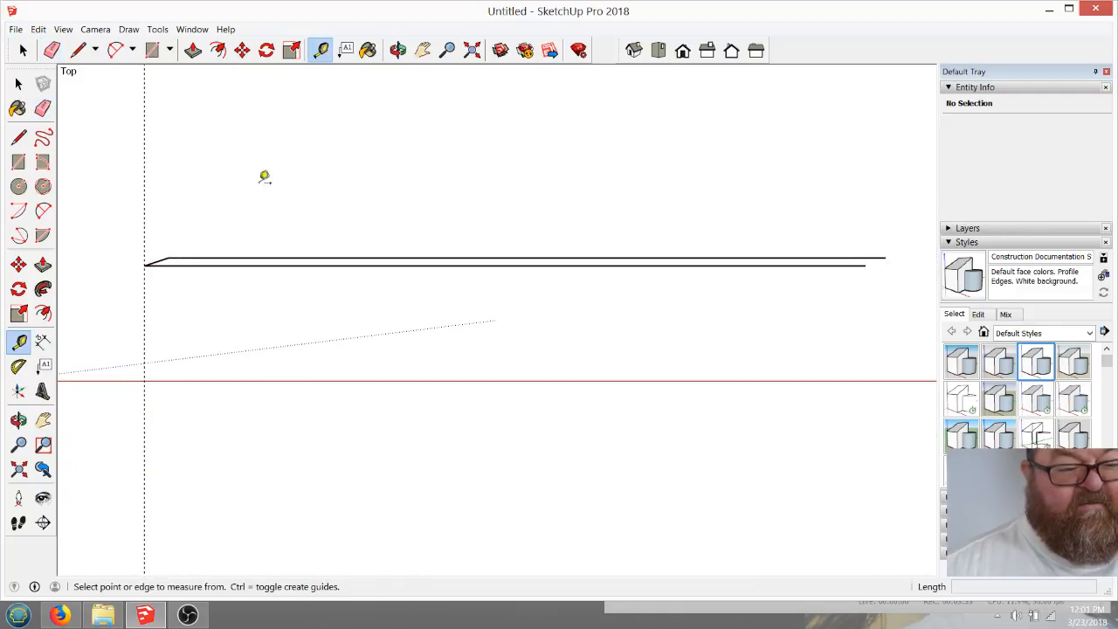
pyautogui.click(145, 228)
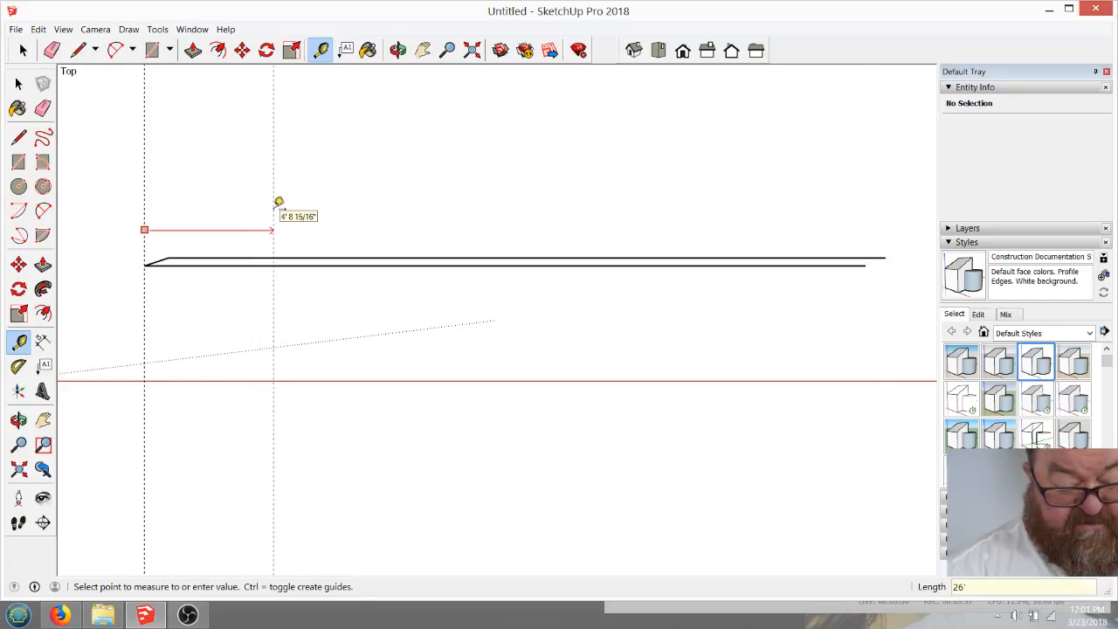
pyautogui.press('Return')
# Place a guide 12" inward from the far-end guide and another guide 4" above the lower line
pyautogui.scroll(2, 881, 241)
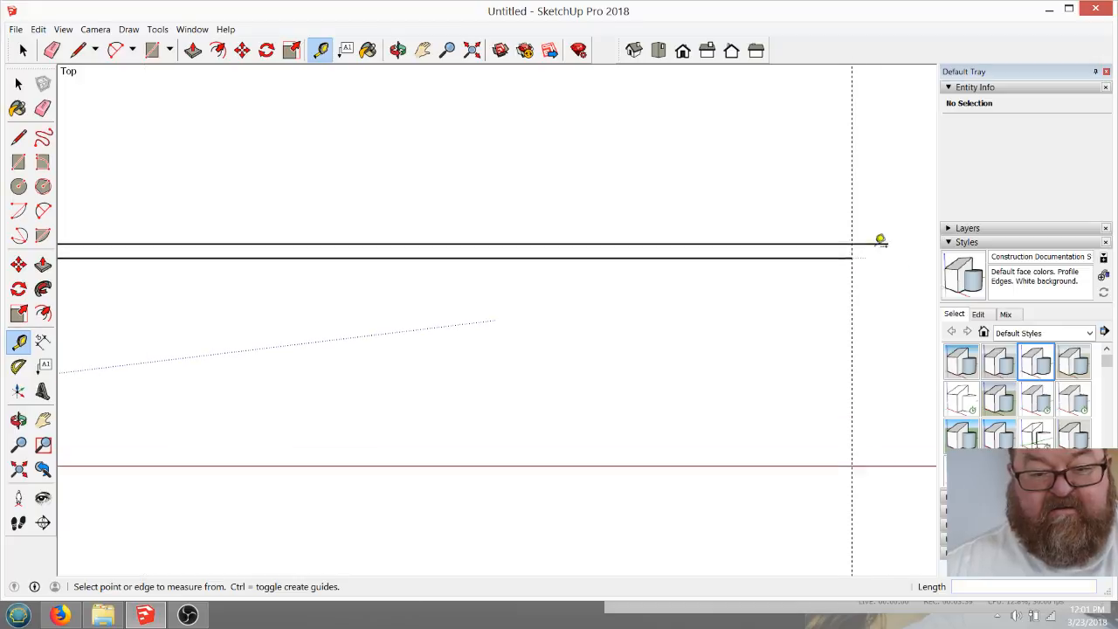
pyautogui.scroll(3, 900, 234)
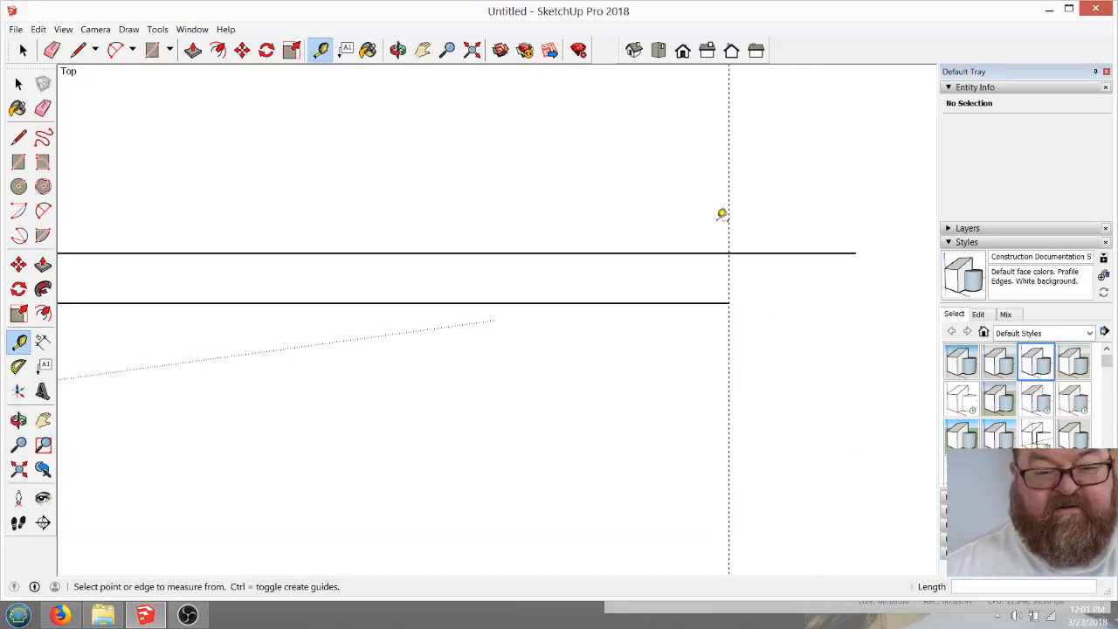
pyautogui.click(729, 226)
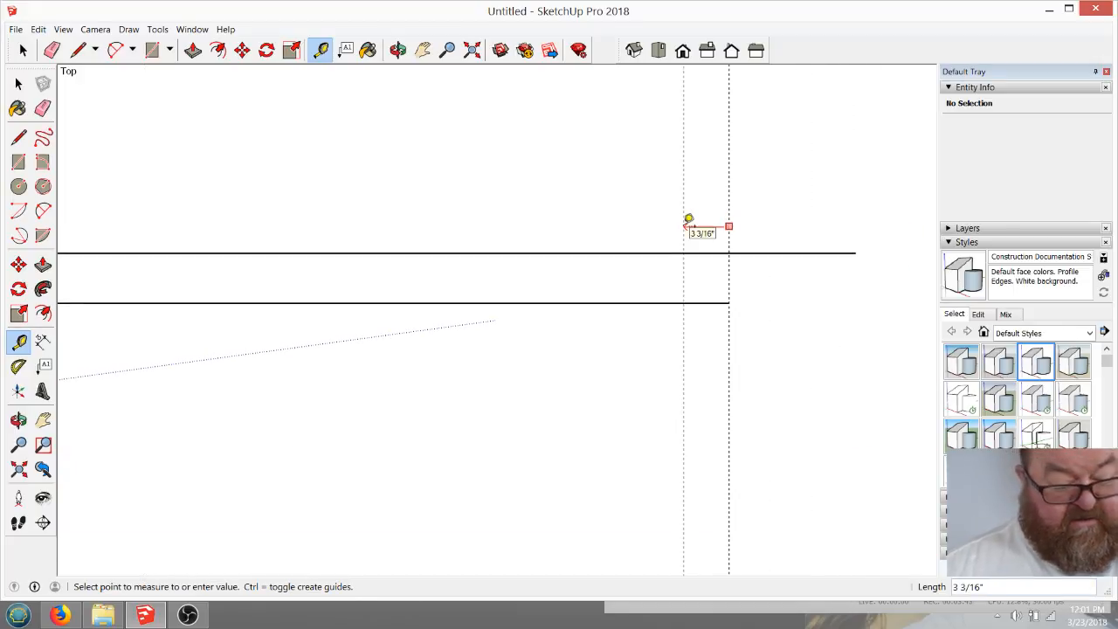
pyautogui.write('12')
pyautogui.press('Return')
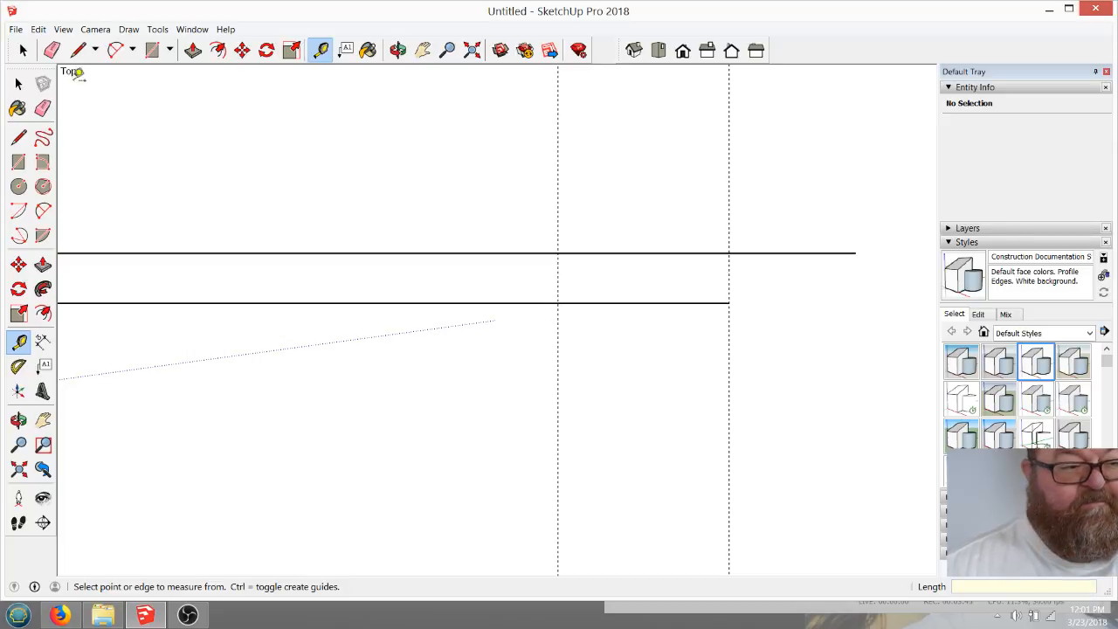
pyautogui.click(78, 49)
pyautogui.press('s')
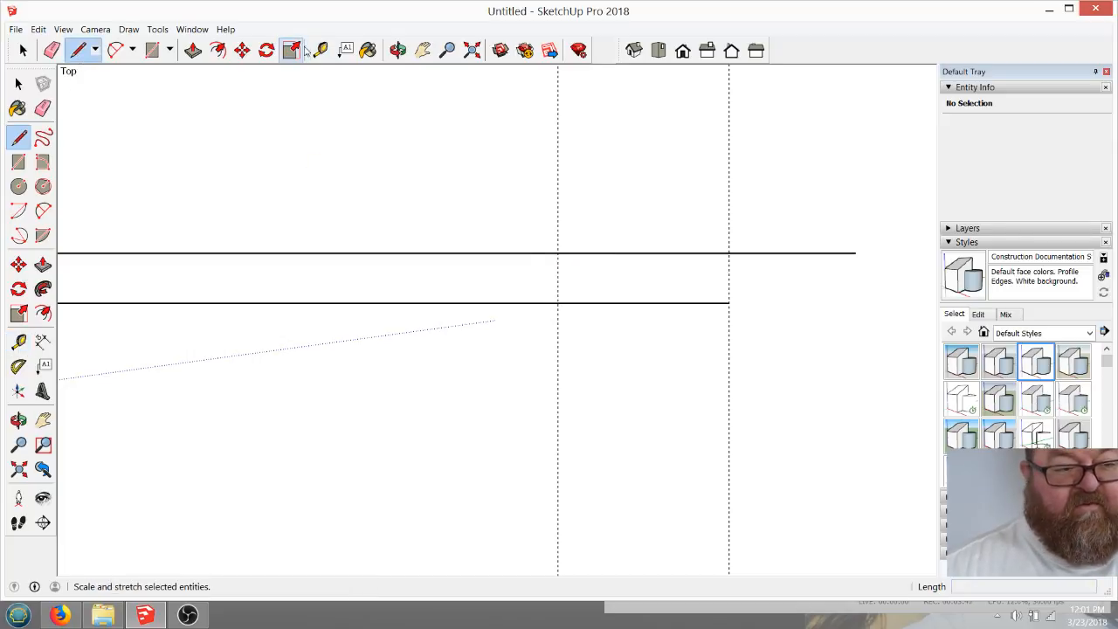
pyautogui.press('t')
pyautogui.click(592, 303)
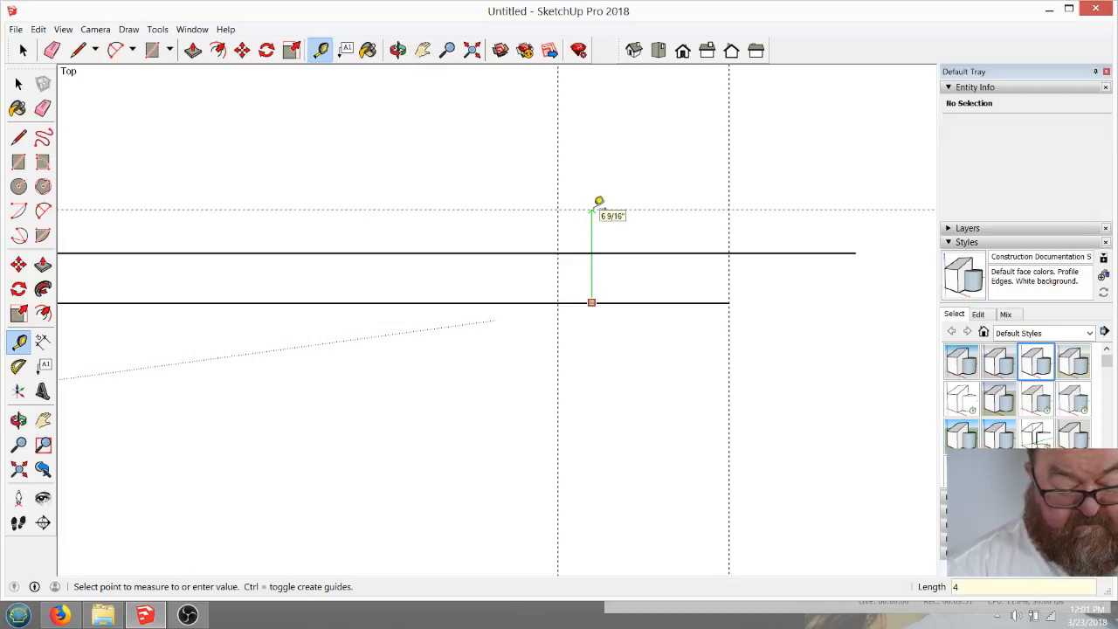
pyautogui.press('Return')
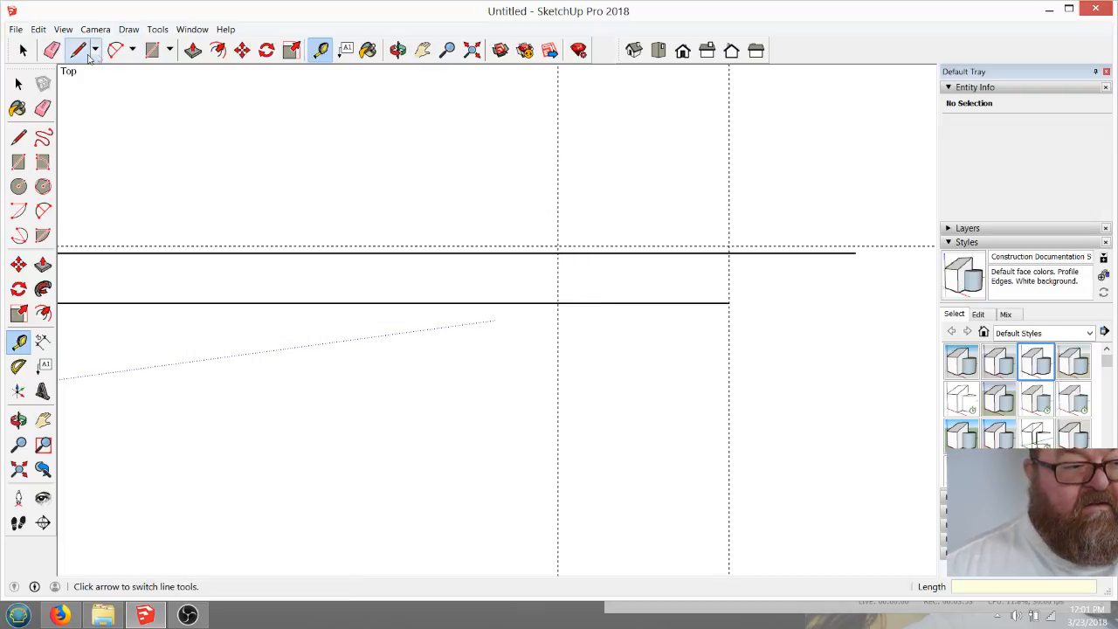
# Draw a sloped line from the lower line's far endpoint to the inner guide crossing, and erase the overshooting edges and both inner guides
pyautogui.click(78, 50)
pyautogui.click(728, 302)
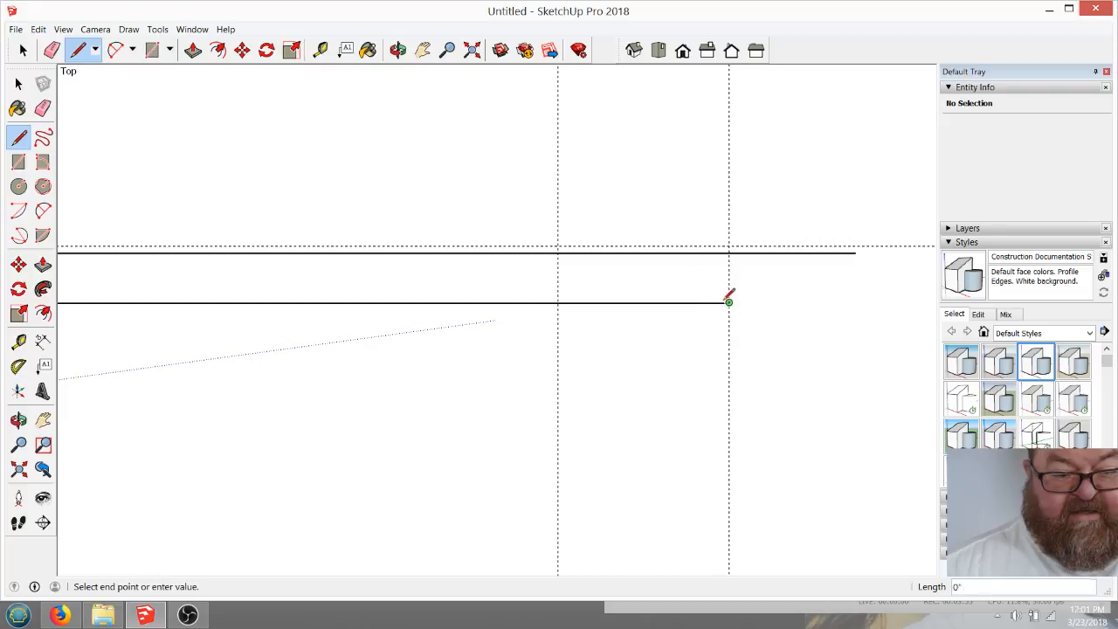
pyautogui.click(559, 246)
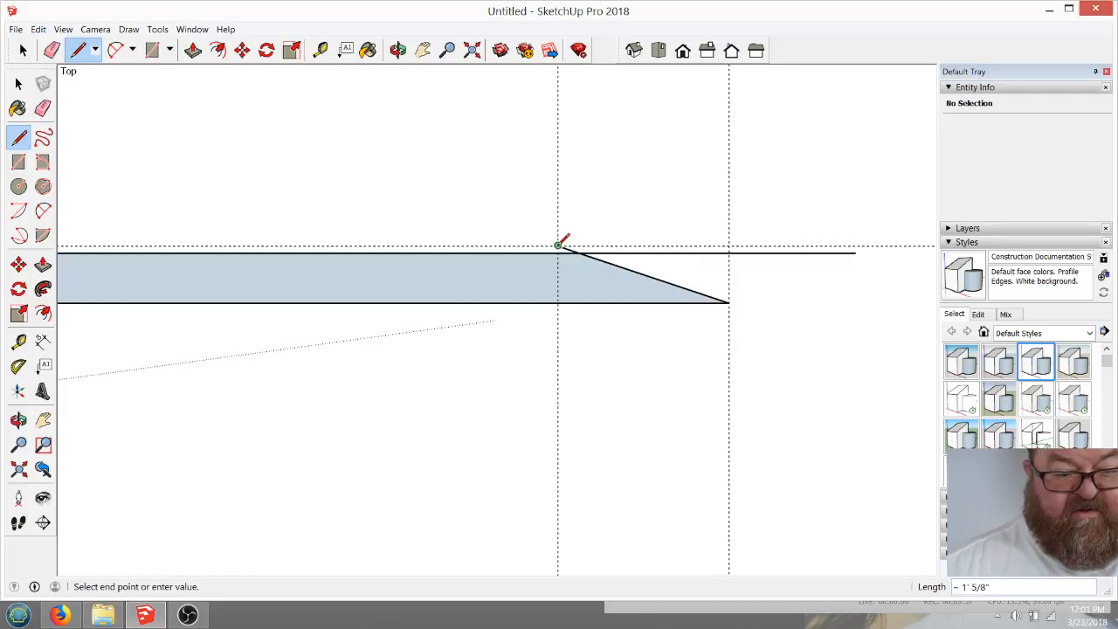
pyautogui.scroll(1, 576, 236)
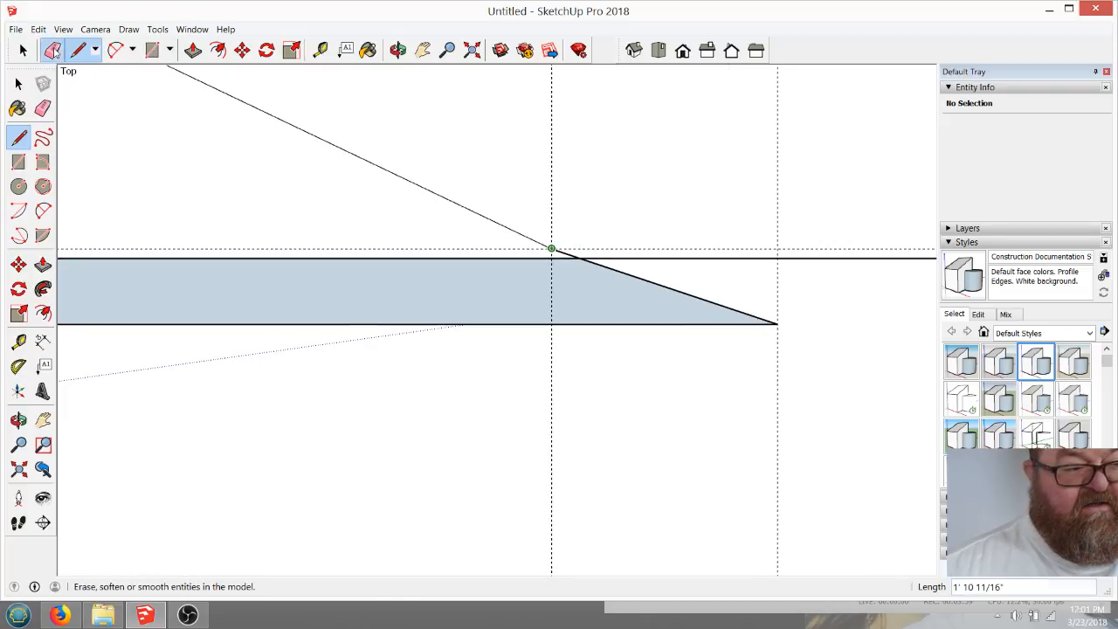
pyautogui.click(52, 50)
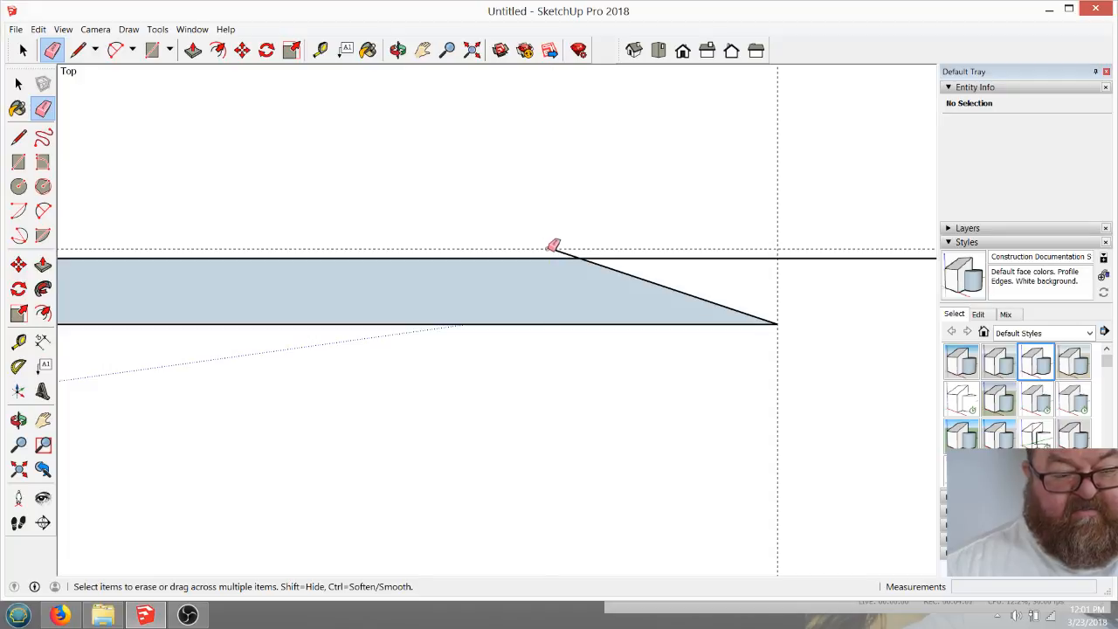
pyautogui.moveTo(562, 244); pyautogui.dragTo(781, 269)
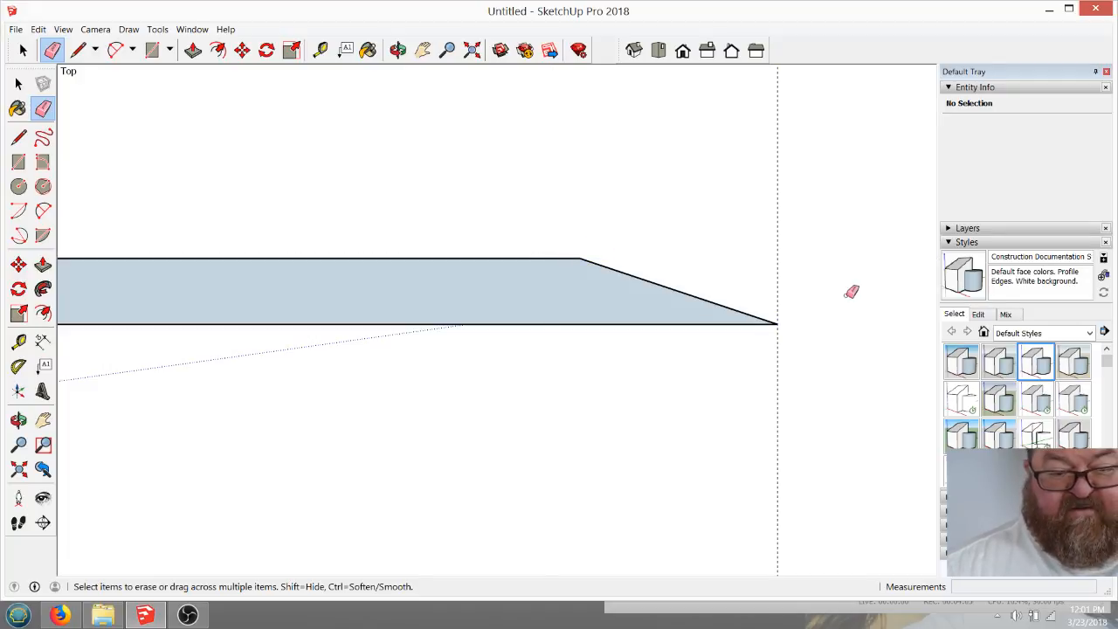
# Place a guide parallel to the start guide through the midpoint of the outline's lower edge
pyautogui.scroll(-7, 849, 320)
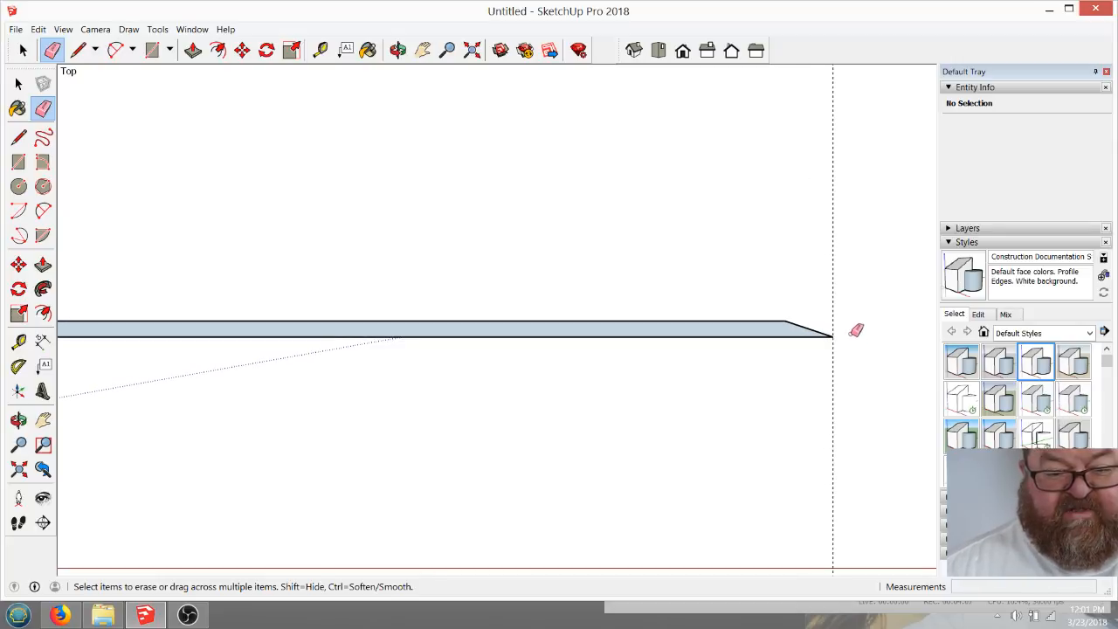
pyautogui.scroll(-3, 852, 325)
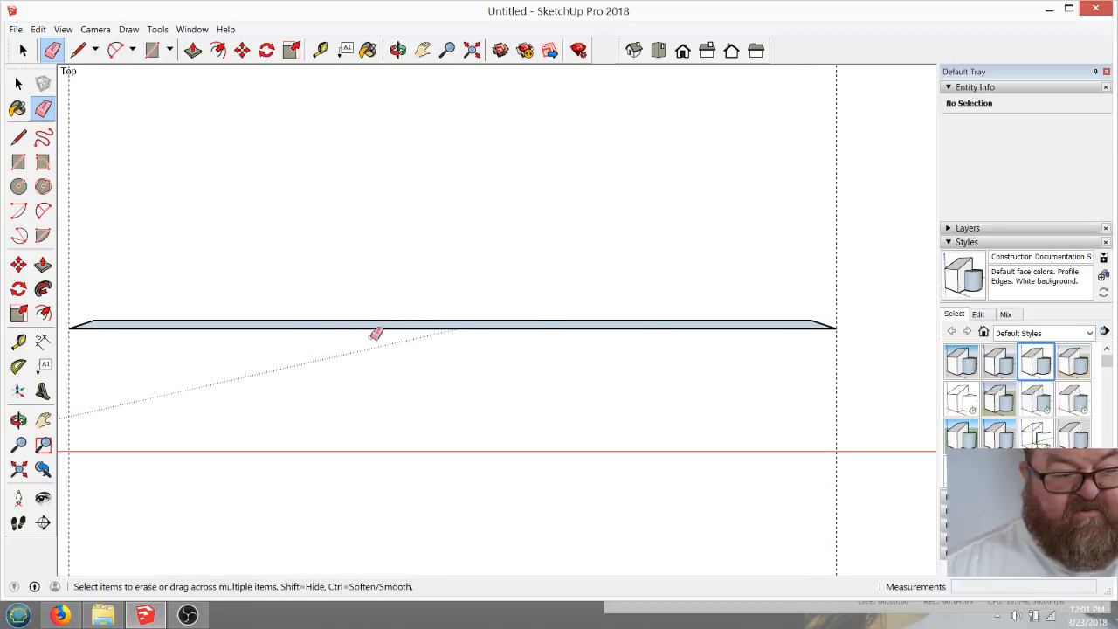
pyautogui.press('t')
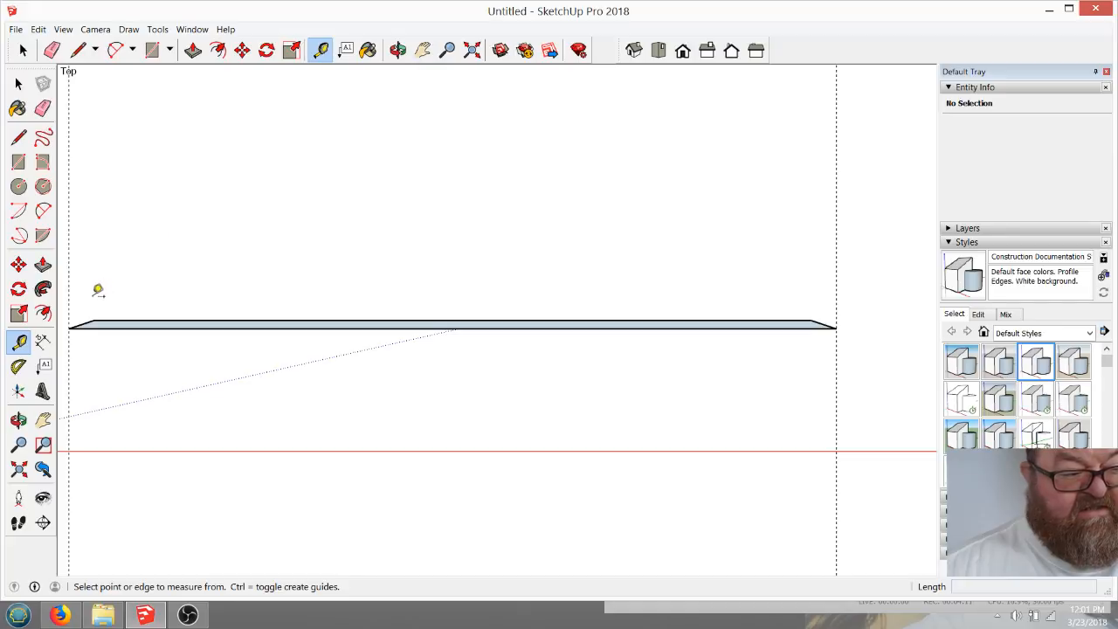
pyautogui.click(69, 306)
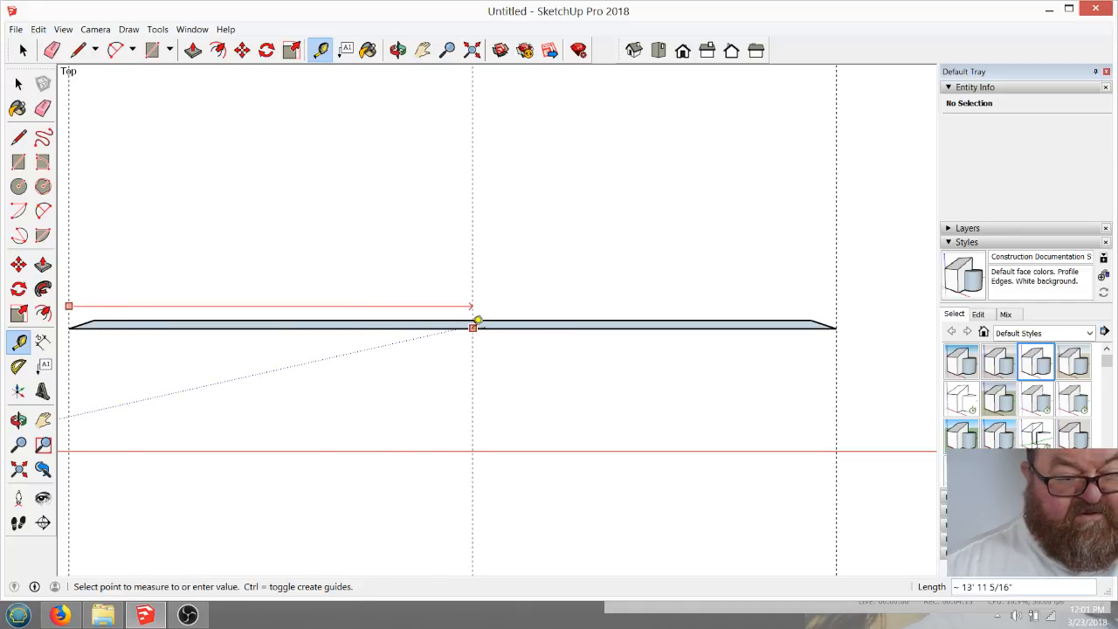
pyautogui.press('Escape')
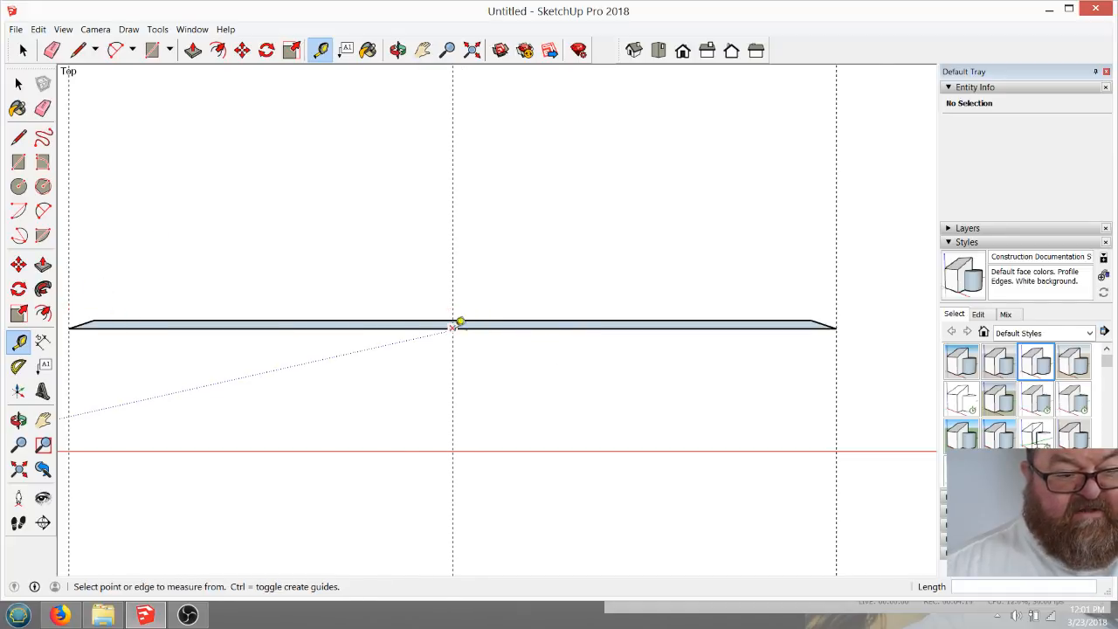
# Draw a 3 1/2" line across the outline along the centre guide, from the upper edge to the lower edge
pyautogui.scroll(3, 456, 325)
pyautogui.click(78, 50)
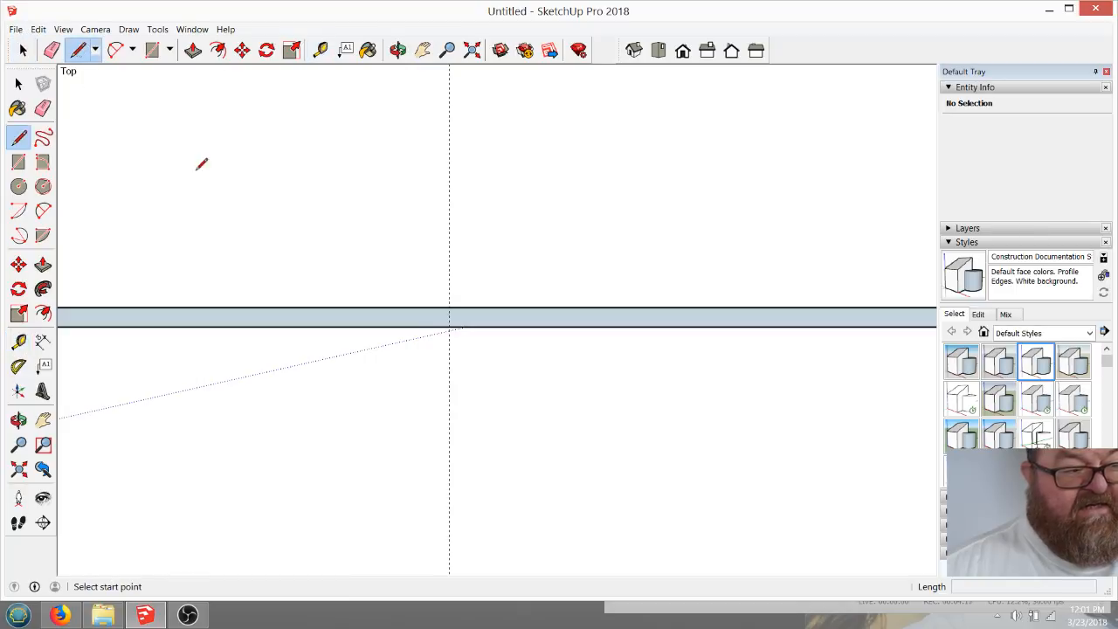
pyautogui.click(450, 309)
pyautogui.click(449, 326)
pyautogui.scroll(-3, 559, 297)
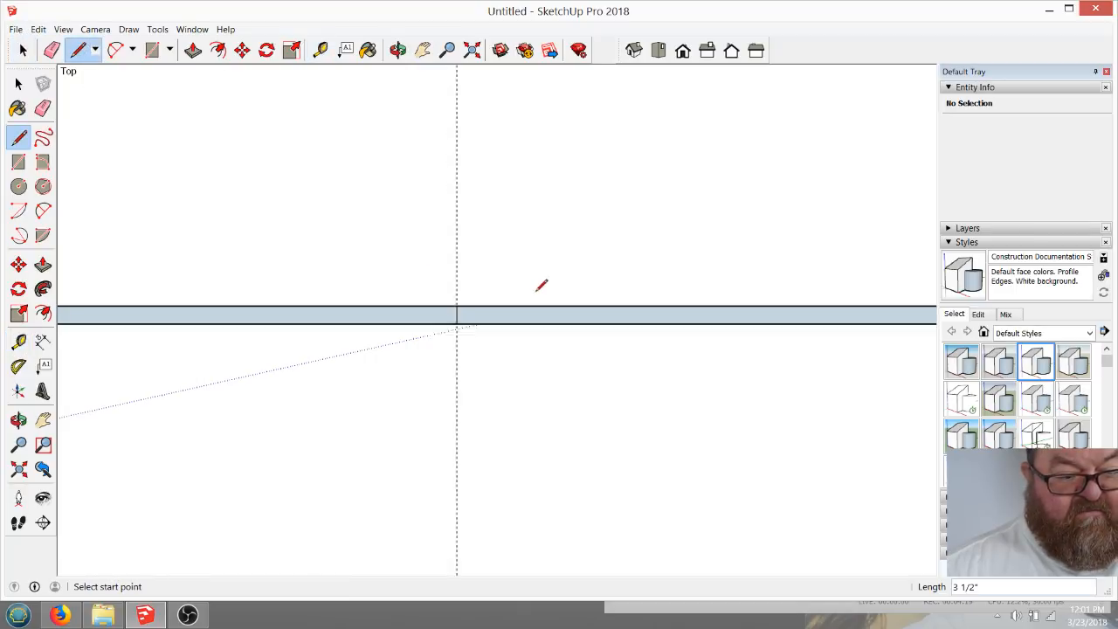
pyautogui.scroll(1, 436, 285)
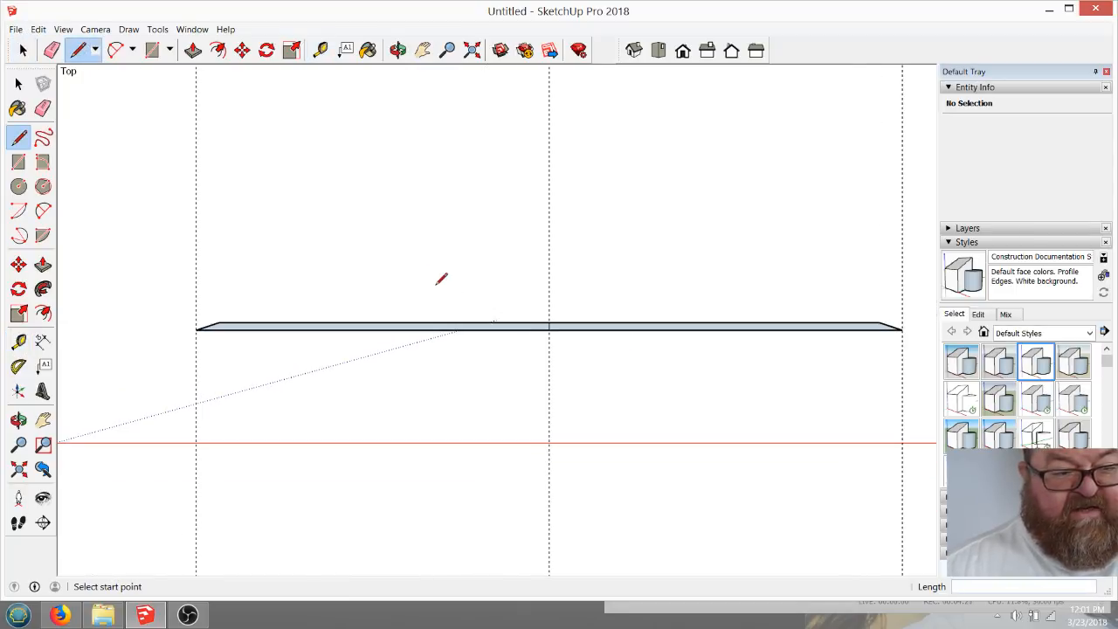
pyautogui.scroll(4, 187, 325)
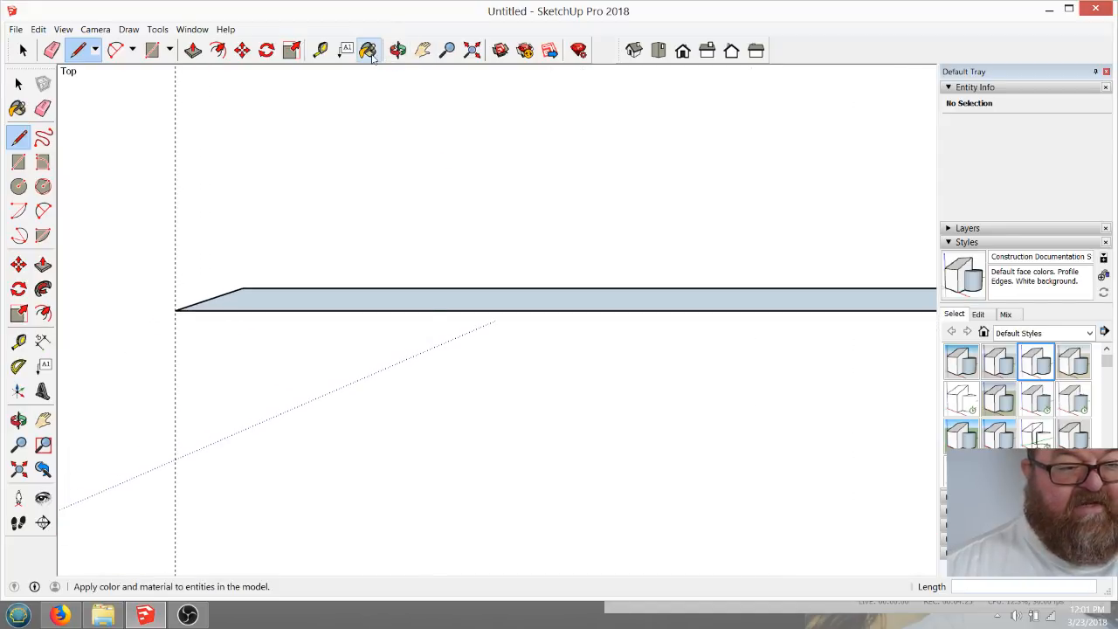
# Place a guide parallel to the start end's sloped edge, offset 3.5" above it
pyautogui.click(319, 50)
pyautogui.scroll(-2, 295, 294)
pyautogui.scroll(3, 288, 294)
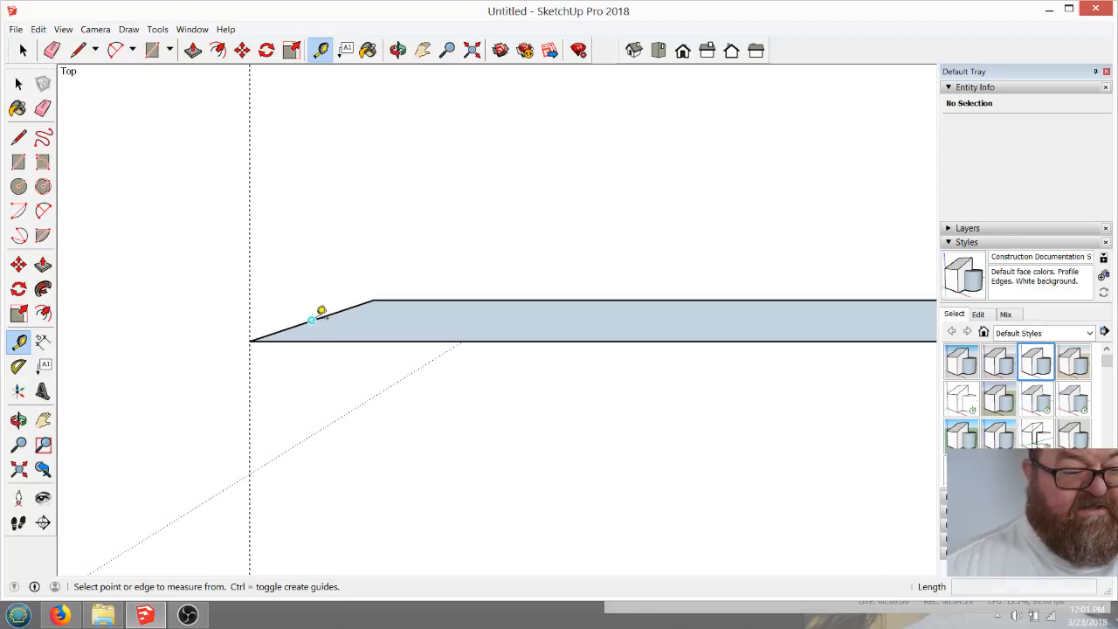
pyautogui.click(318, 318)
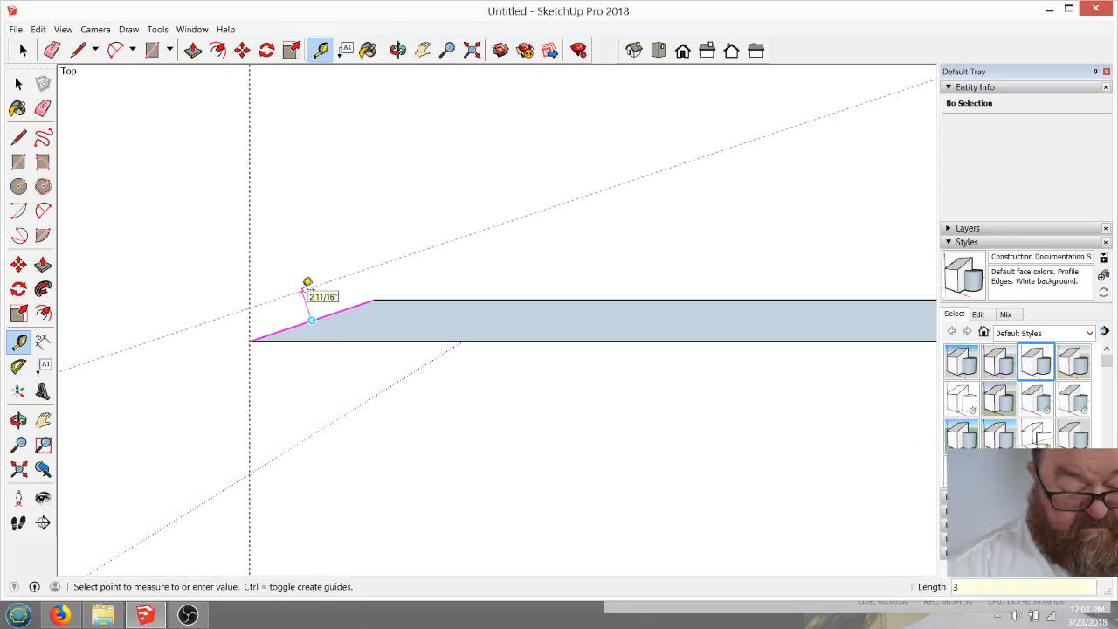
pyautogui.write('3.2')
pyautogui.press('Return')
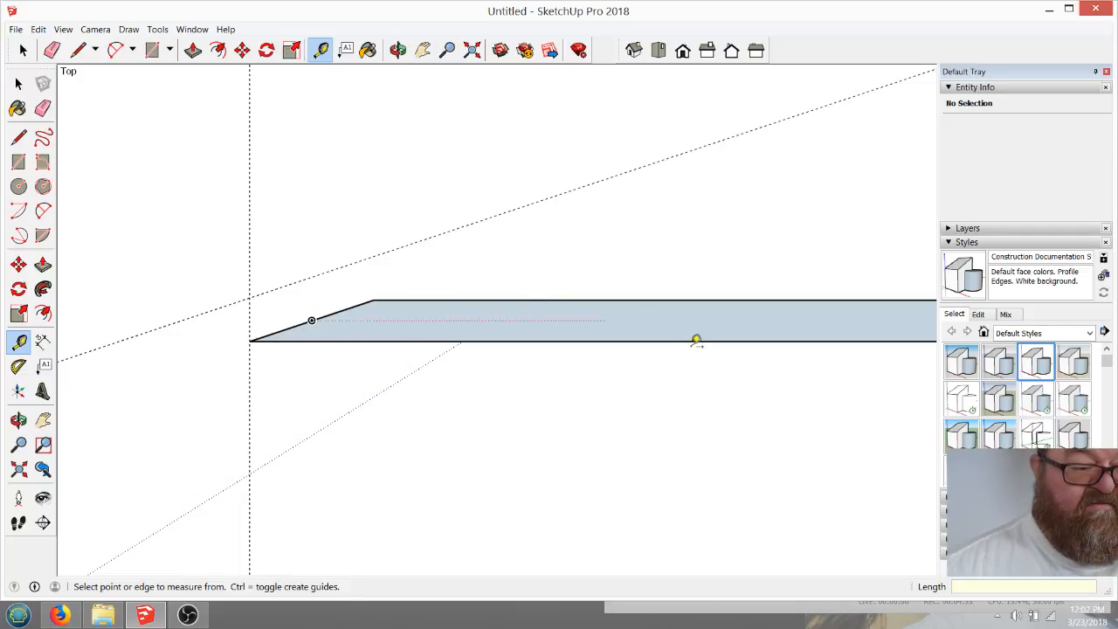
# Place a guide 12" outward from the board's start guide
pyautogui.scroll(-2, 696, 345)
pyautogui.click(420, 298)
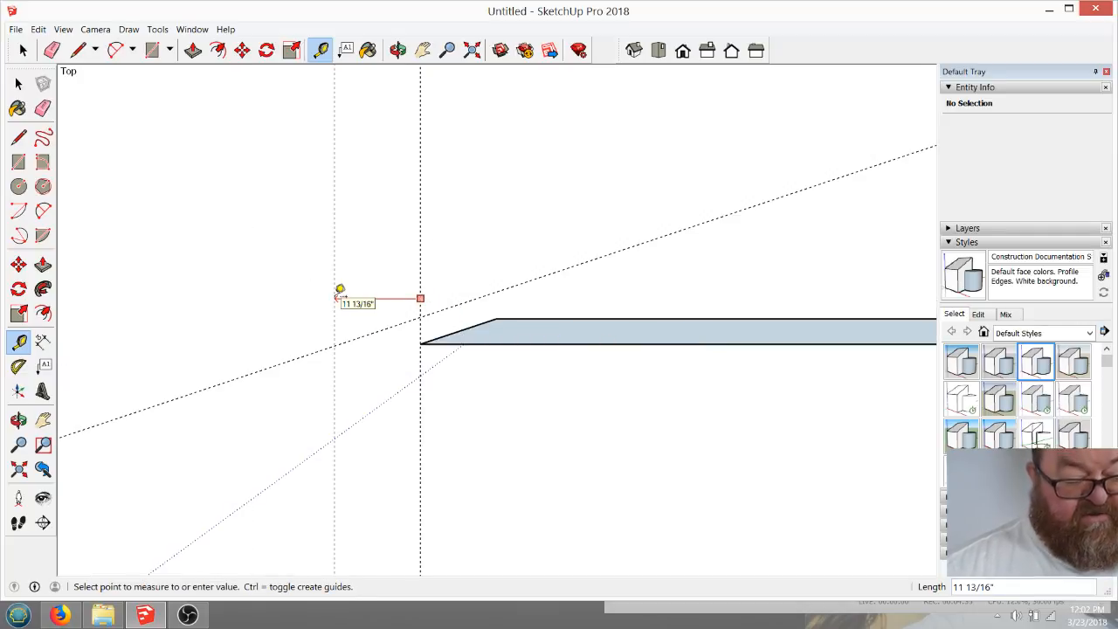
pyautogui.write('1')
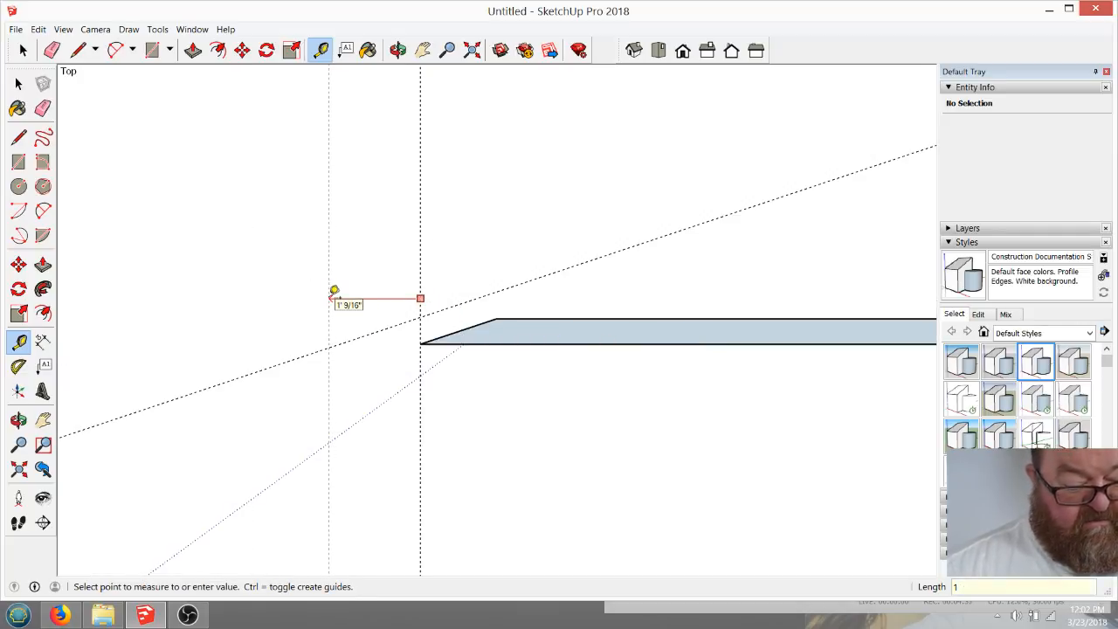
pyautogui.write('2')
pyautogui.press('Return')
pyautogui.scroll(3, 384, 354)
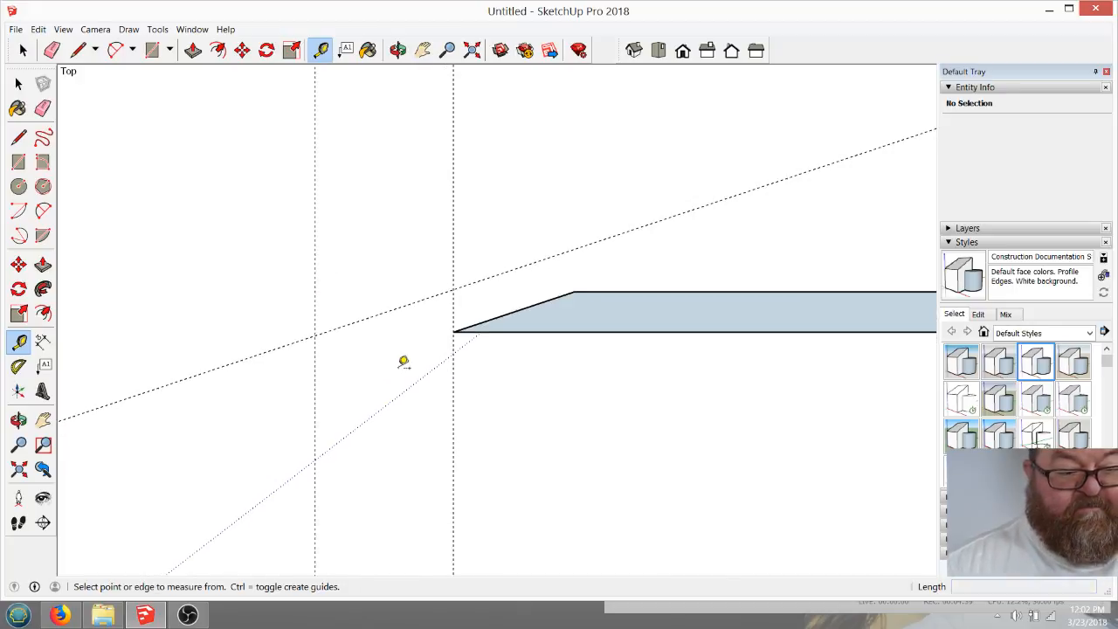
# Draw a line along the sloped guide, ending where it crosses the outer guide at the board's start end
pyautogui.click(78, 50)
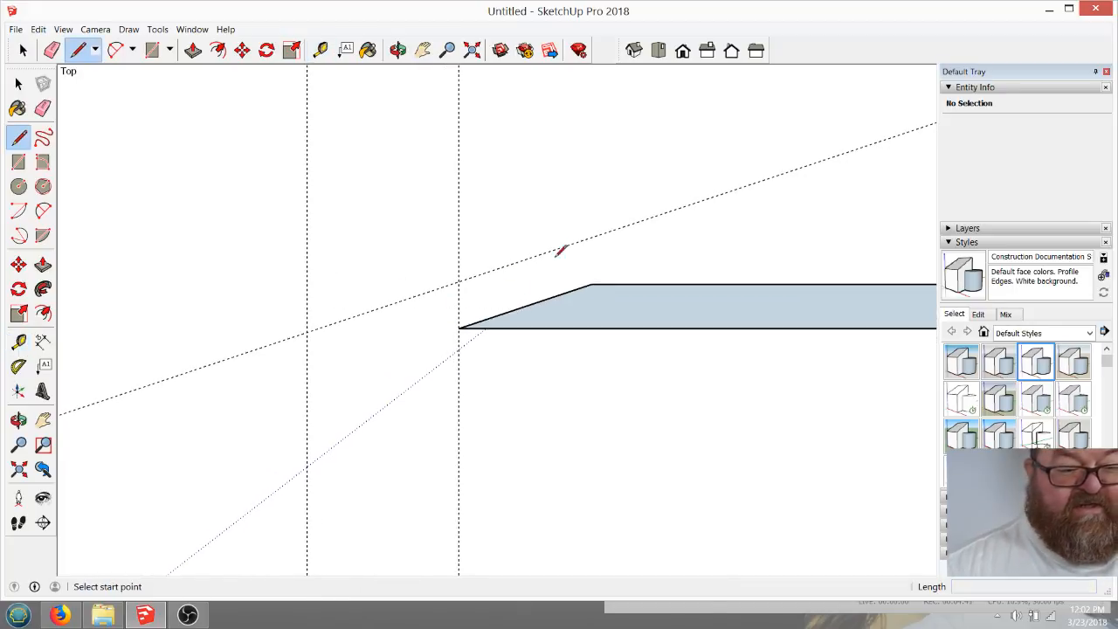
pyautogui.click(908, 132)
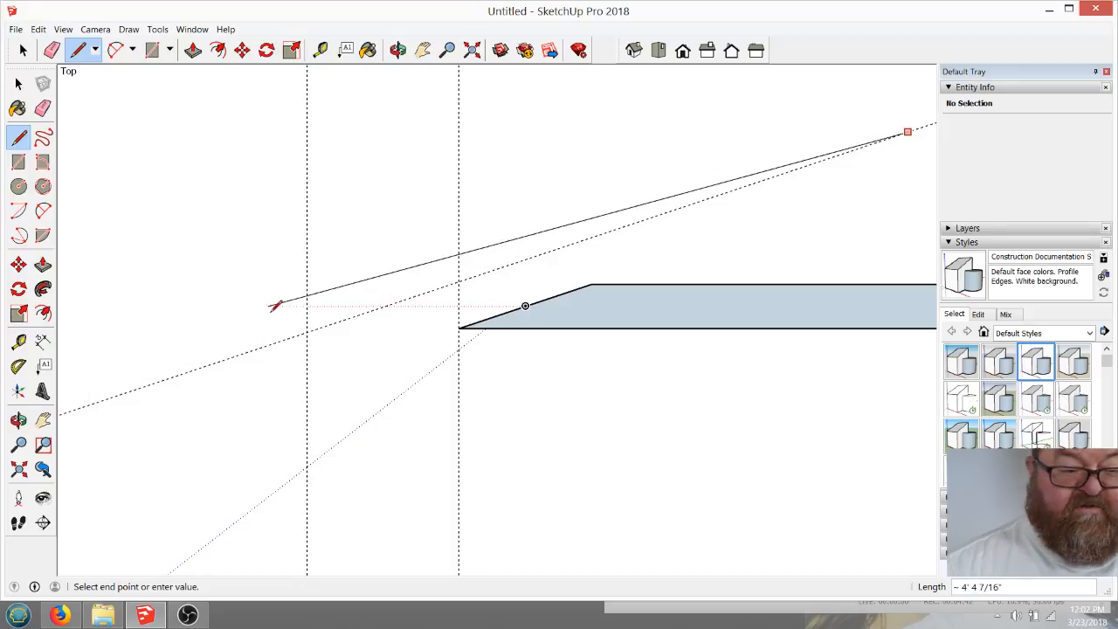
pyautogui.click(307, 331)
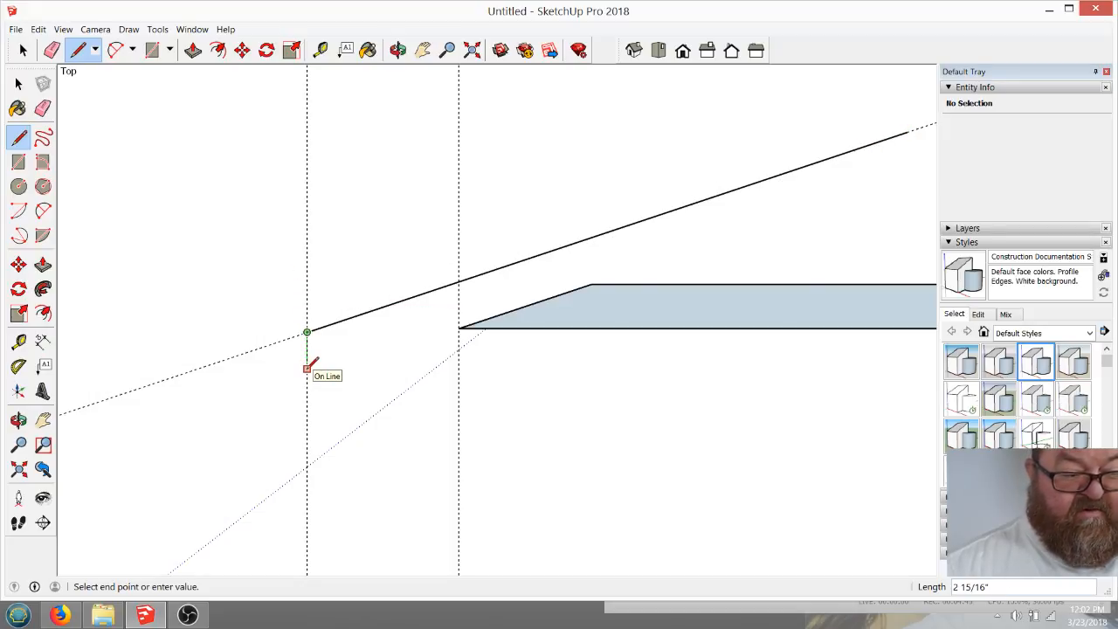
pyautogui.press('Escape')
# Extend the start end's sloped edge downward past the outer guide, and close the tail with a vertical line about 3 11/16" long
pyautogui.click(461, 329)
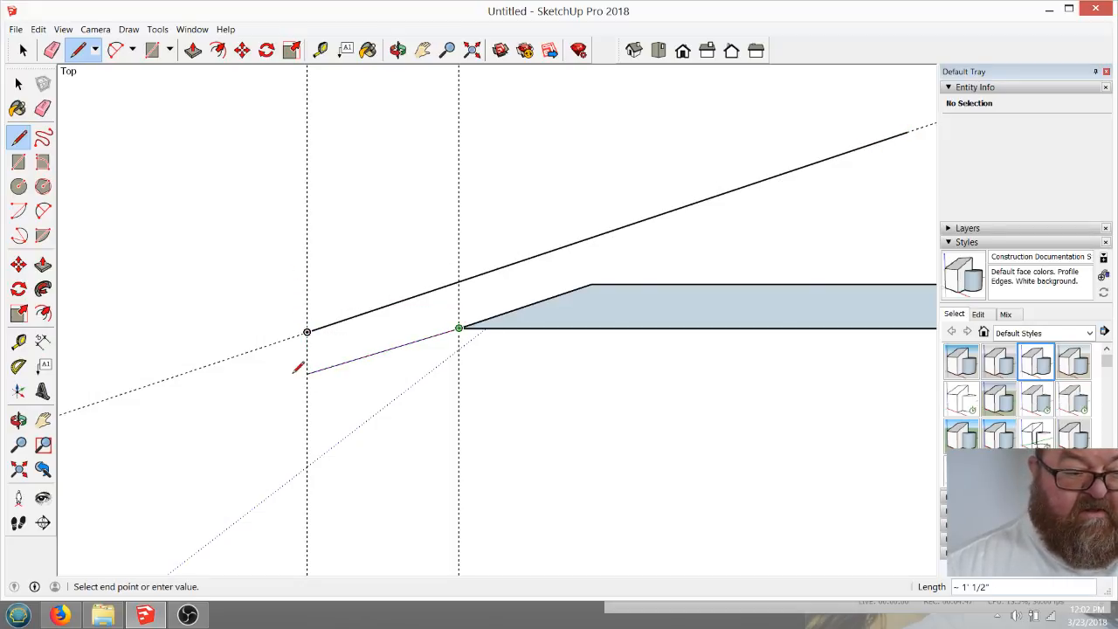
pyautogui.click(278, 388)
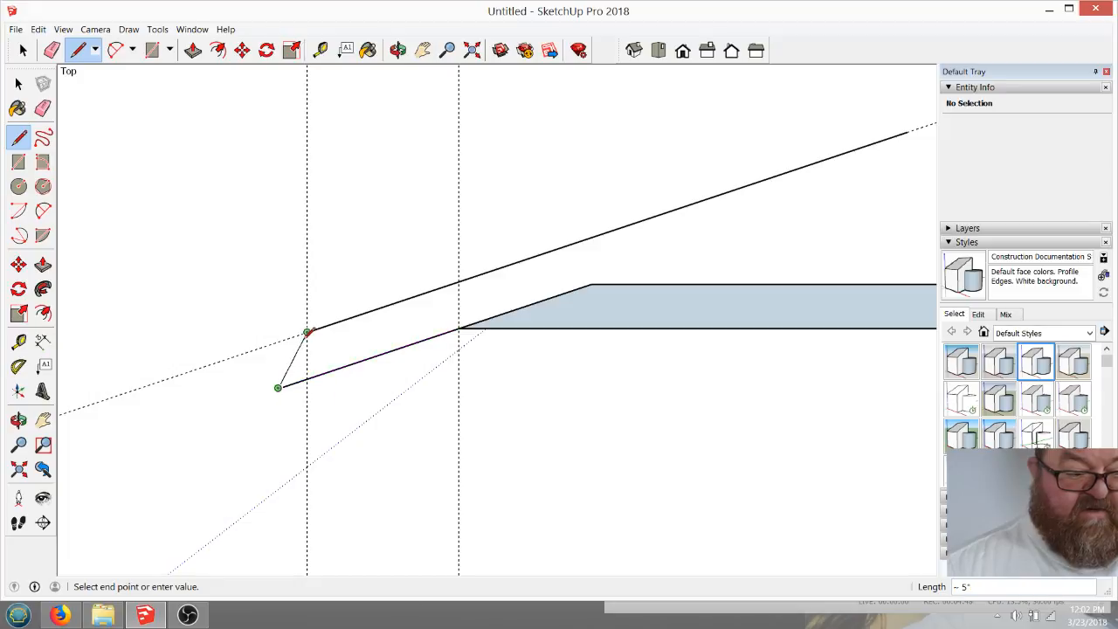
pyautogui.press('Escape')
pyautogui.click(306, 331)
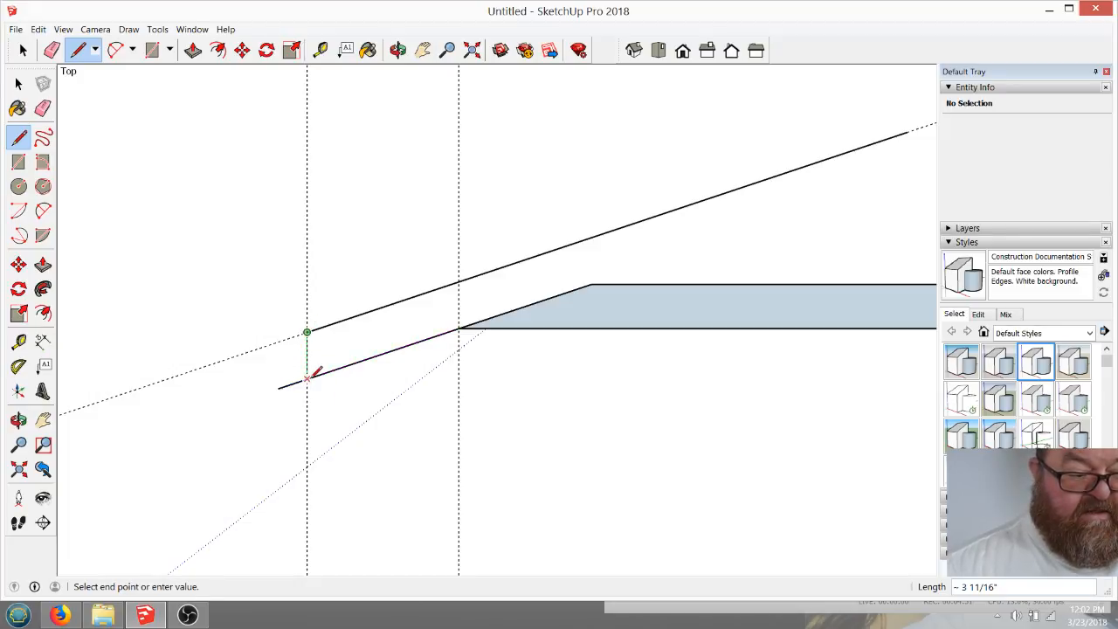
pyautogui.click(344, 365)
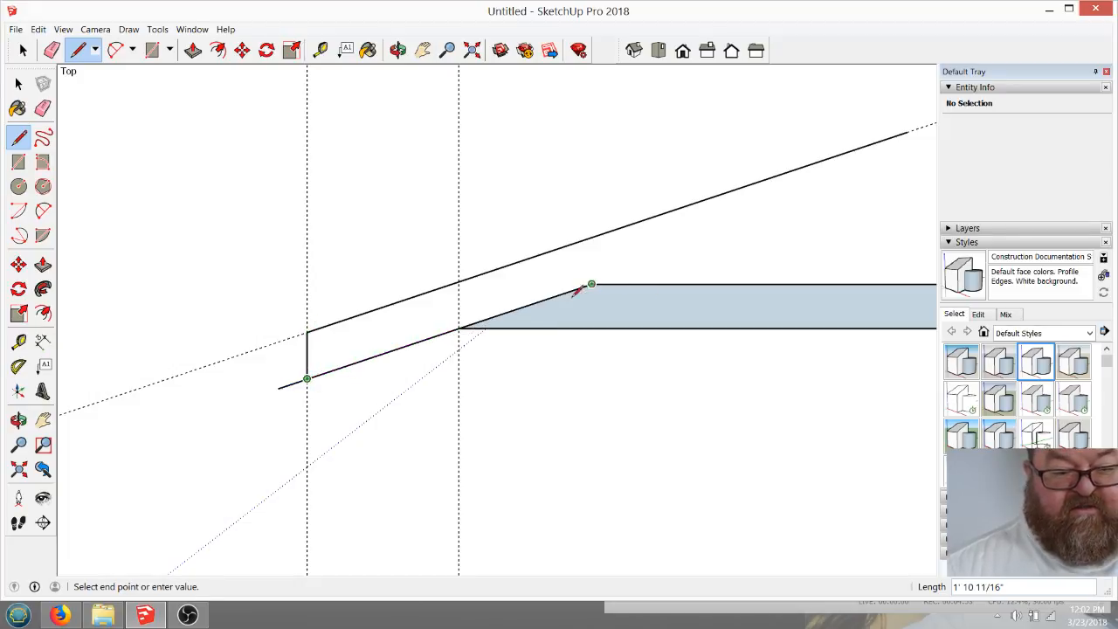
pyautogui.press('Escape')
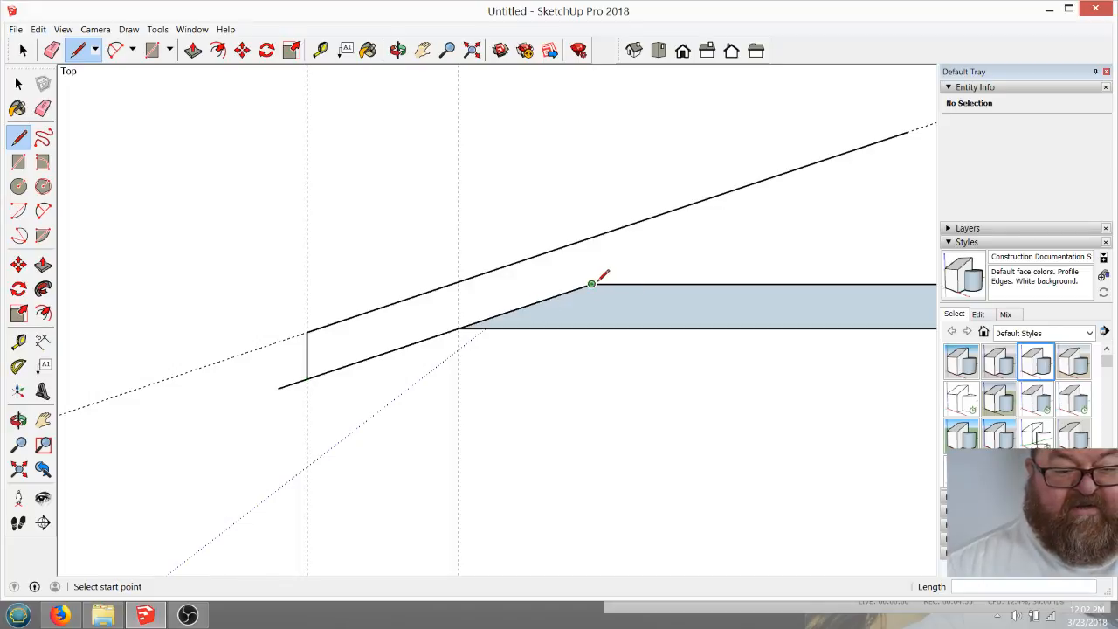
# Extend the sloped edge about 1' 8 3/4" upward from the board's upper corner, and erase the overshoot beyond the tail's vertical end
pyautogui.click(592, 284)
pyautogui.click(841, 202)
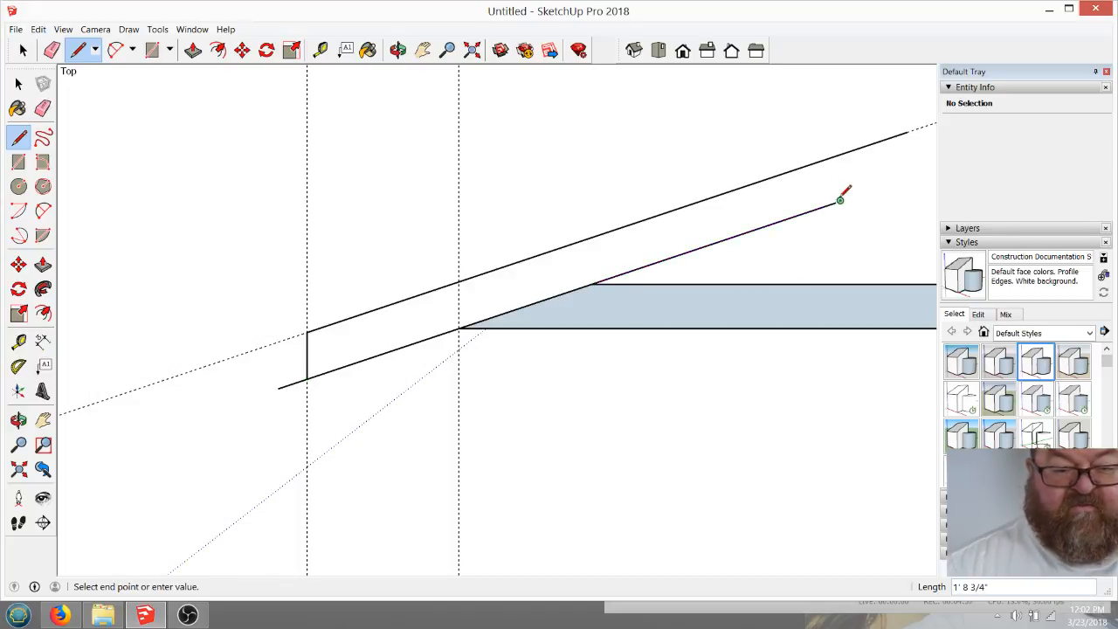
pyautogui.press('Escape')
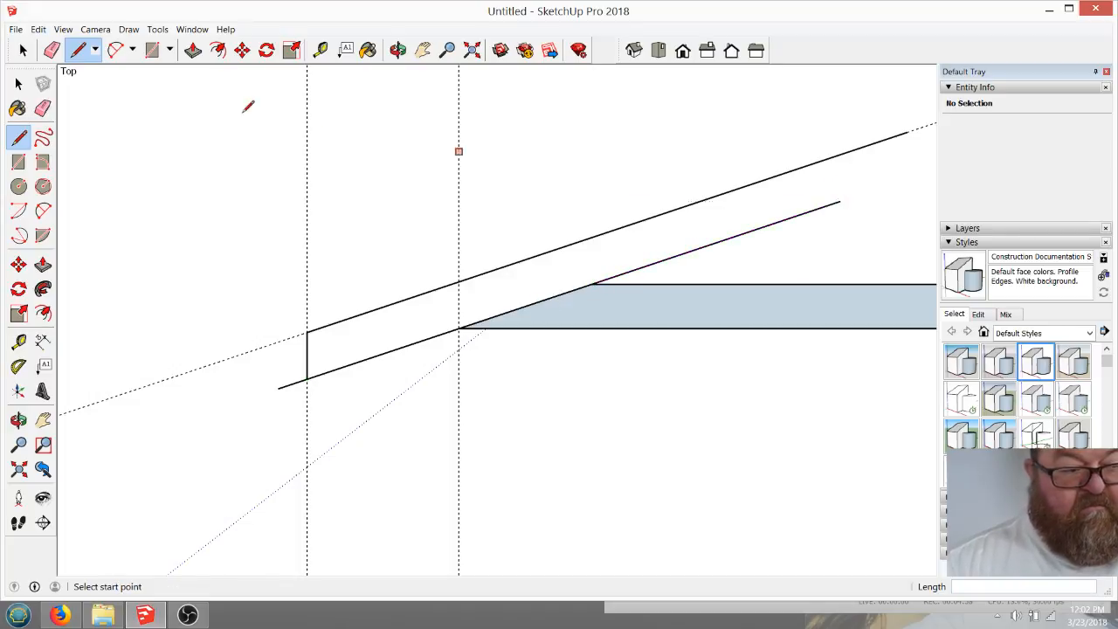
pyautogui.click(52, 50)
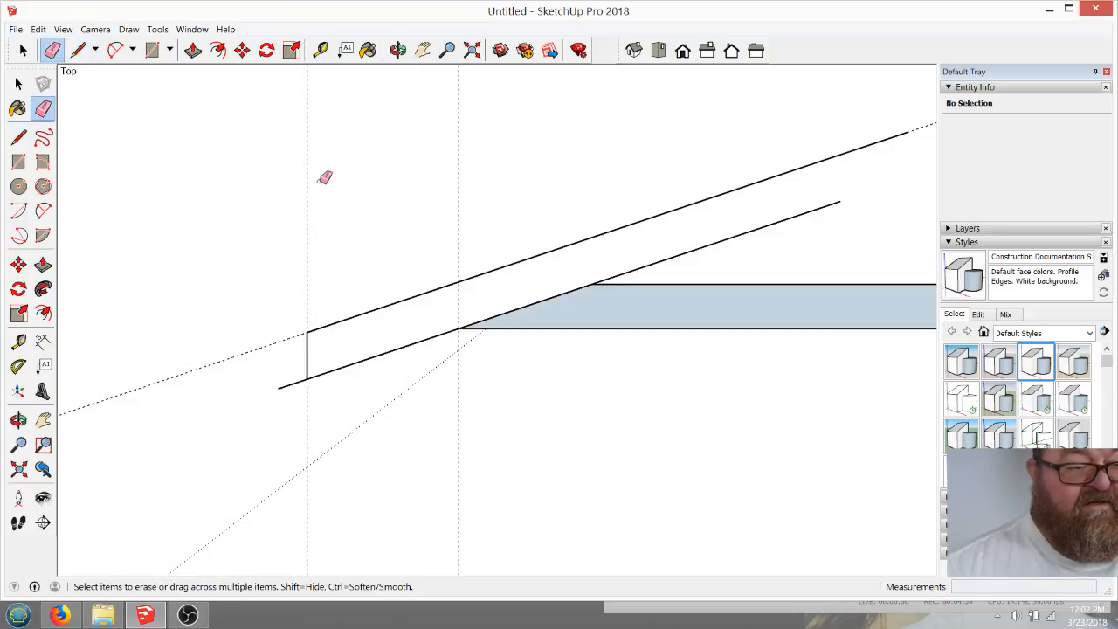
pyautogui.click(291, 384)
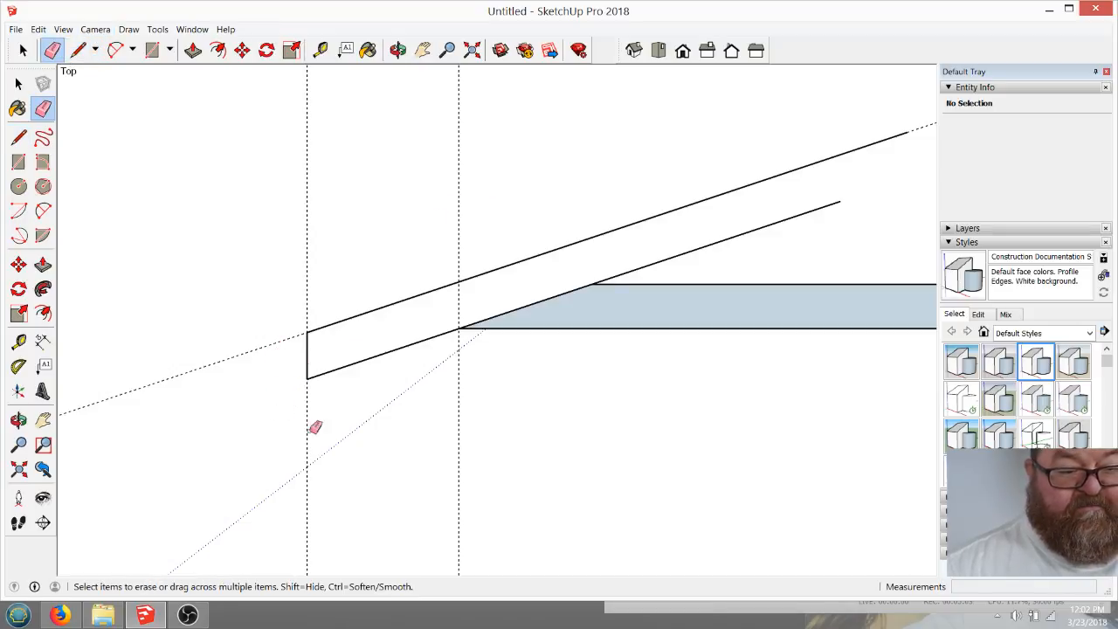
# Place a guide parallel to the far end's sloped edge, offset 3.5" above it
pyautogui.scroll(-5, 364, 312)
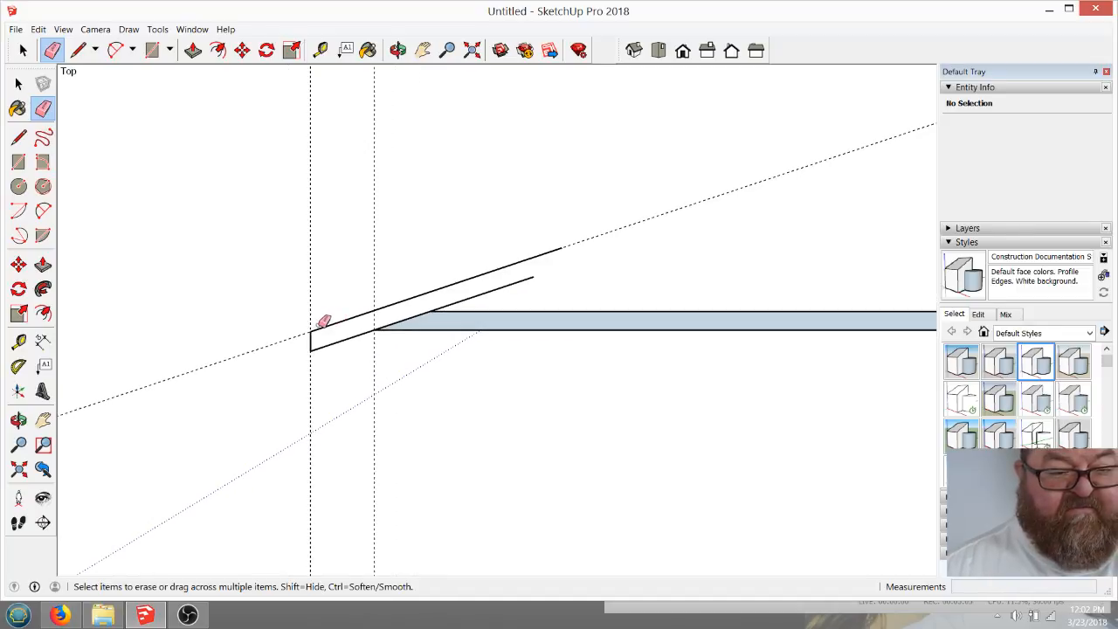
pyautogui.scroll(-4, 327, 322)
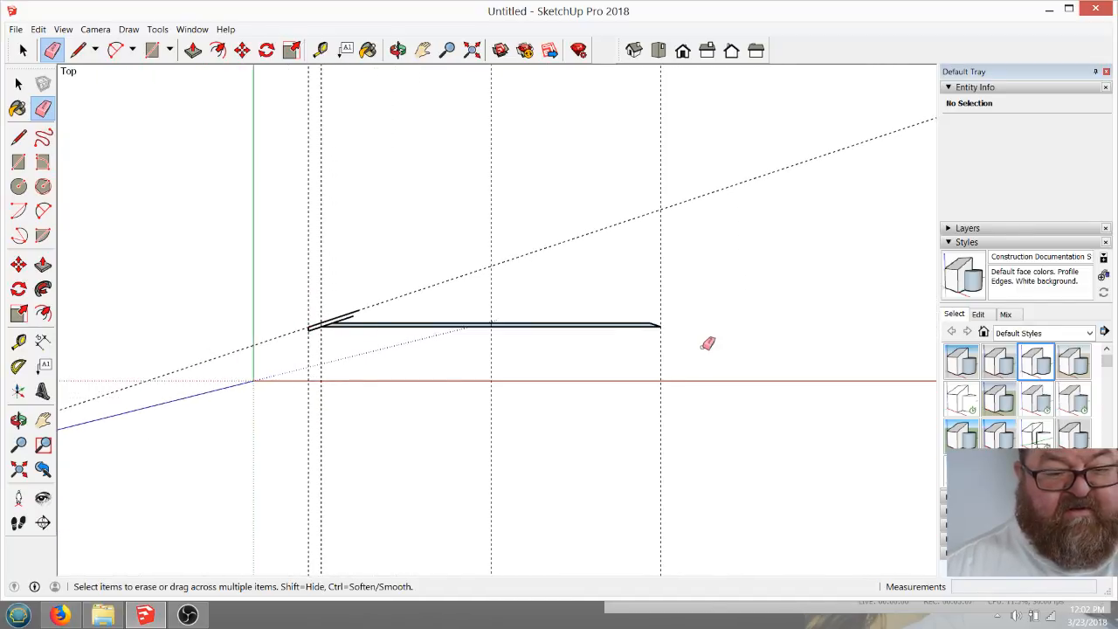
pyautogui.scroll(4, 636, 314)
pyautogui.scroll(4, 636, 315)
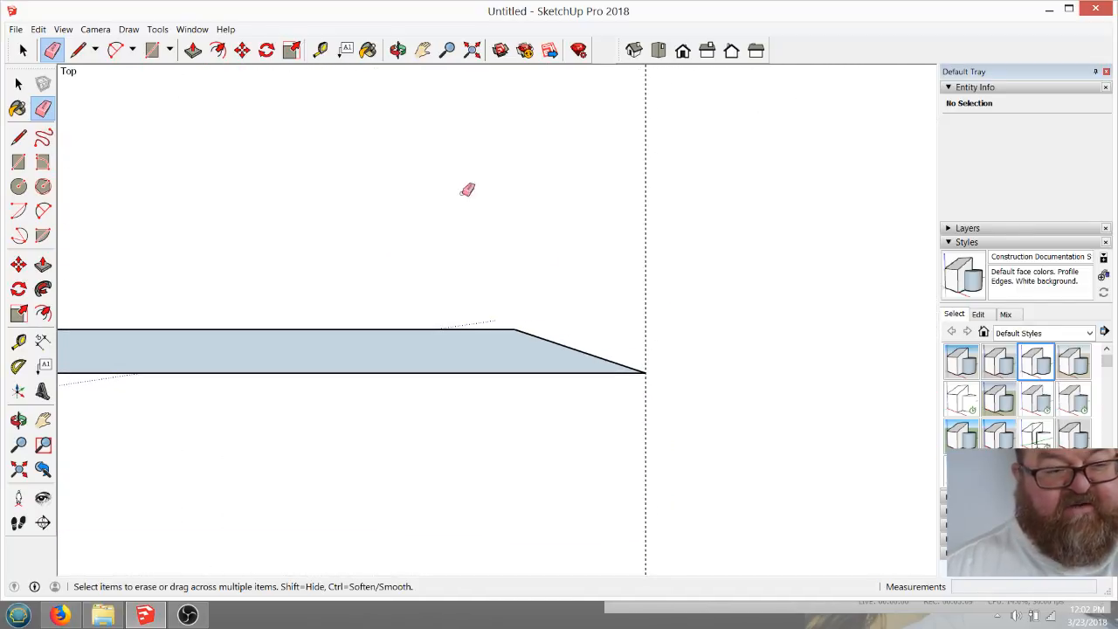
pyautogui.click(319, 50)
pyautogui.click(565, 346)
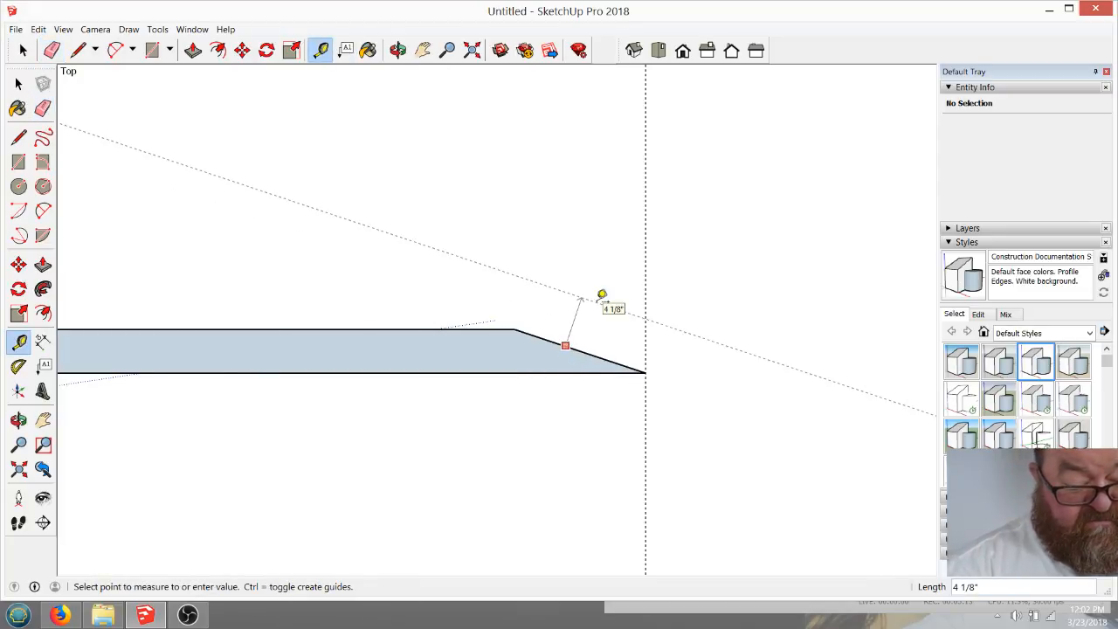
pyautogui.write('3.5')
pyautogui.press('Return')
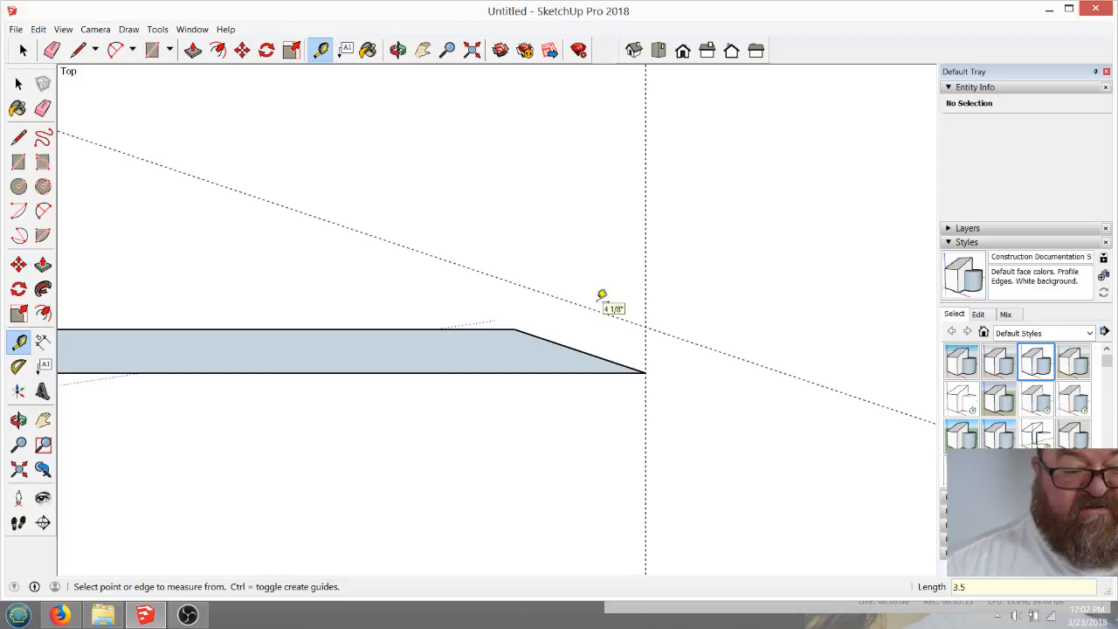
# Place a guide 12" outward from the board's far-end guide
pyautogui.click(646, 303)
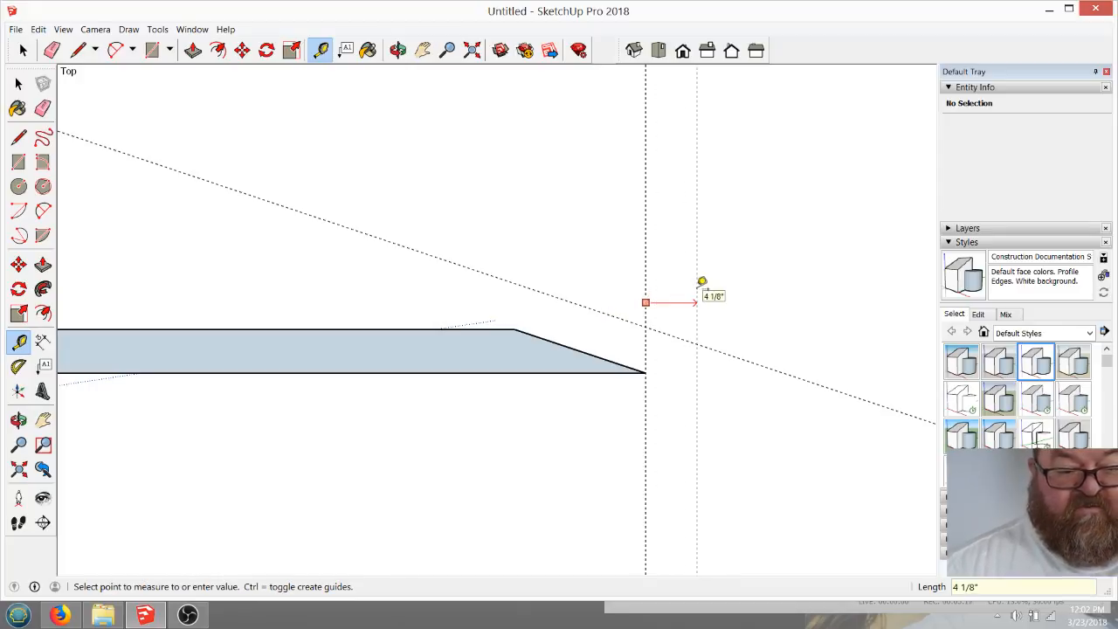
pyautogui.write('12')
pyautogui.press('Return')
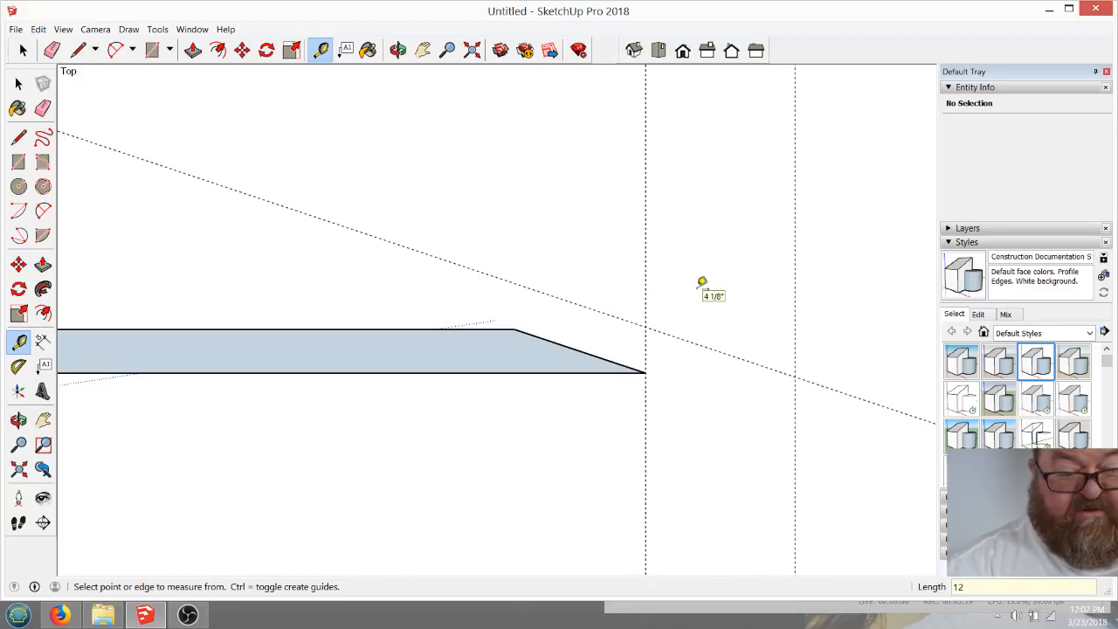
# Draw a line about 4' 10 1/2" along the far sloped guide to the outer guide, continuing it vertically down that guide
pyautogui.click(78, 50)
pyautogui.click(103, 145)
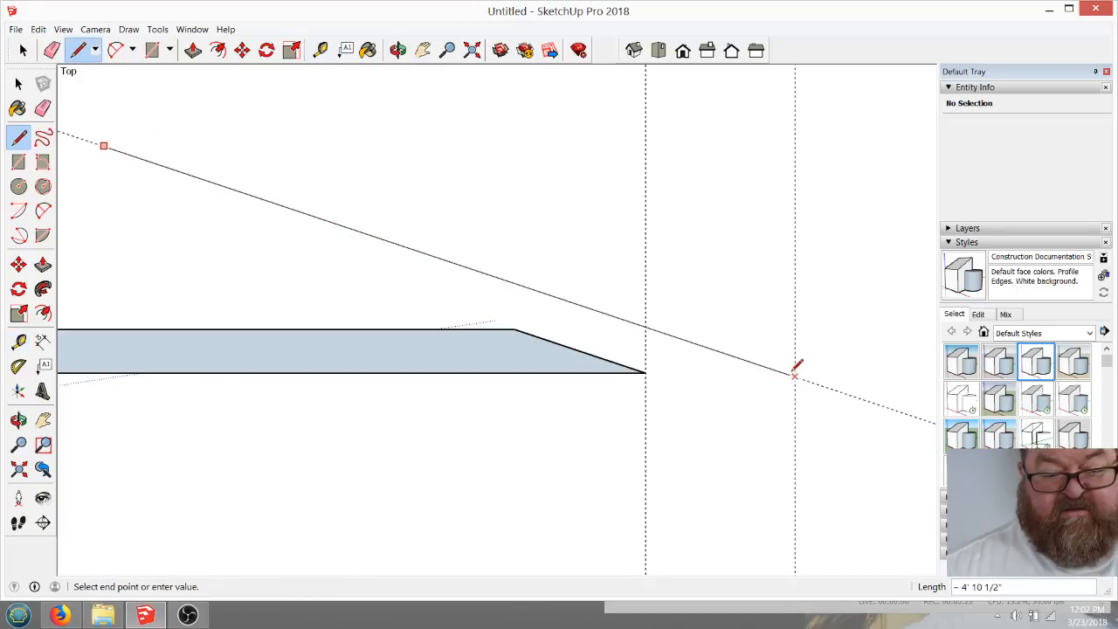
pyautogui.click(797, 466)
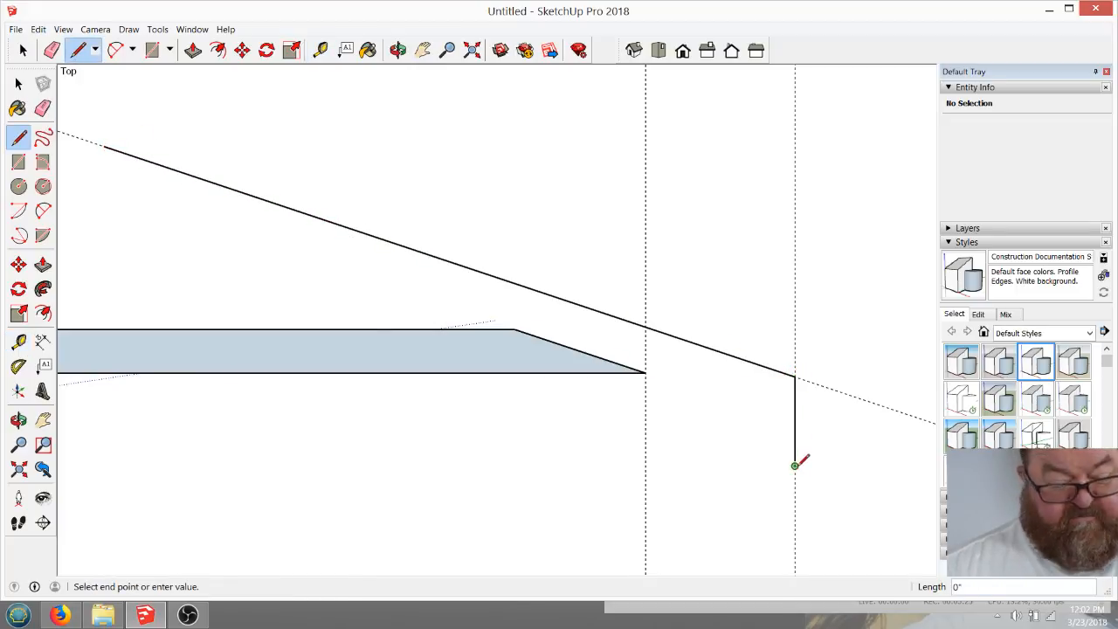
pyautogui.press('Escape')
# Extend the far end's sloped edge past the tail's vertical line, and erase both overshooting ends and the outer guide
pyautogui.click(645, 372)
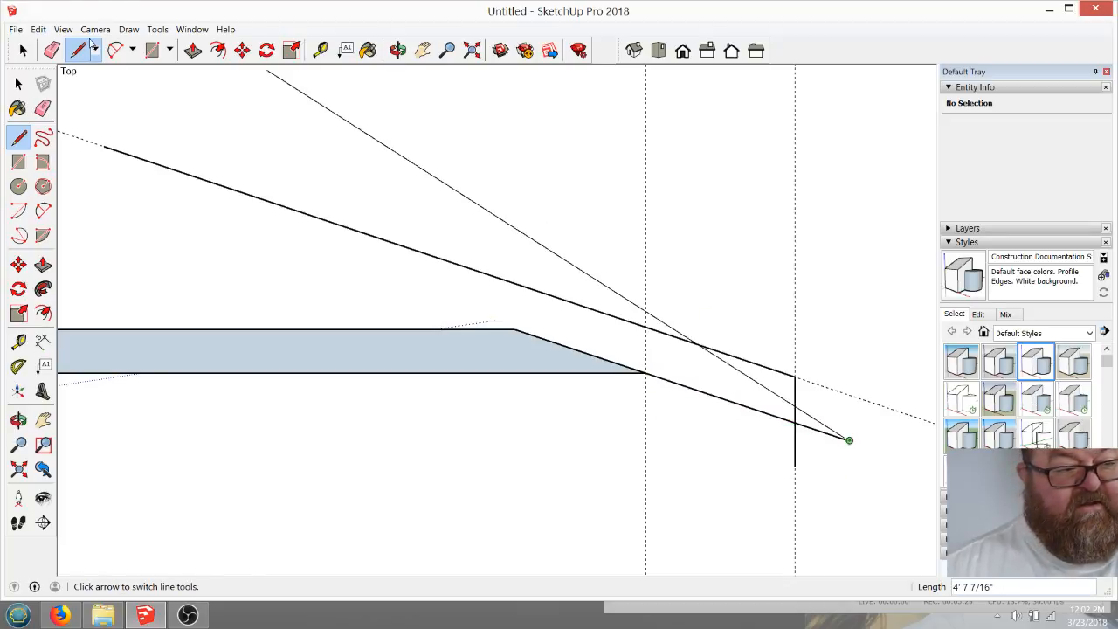
pyautogui.click(51, 50)
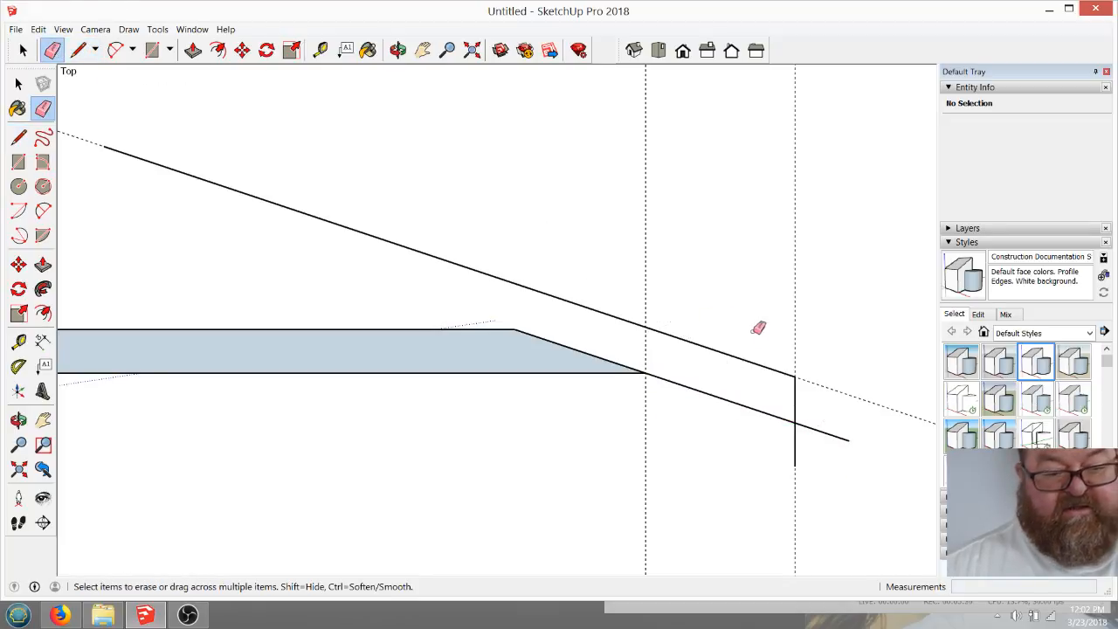
pyautogui.click(797, 455)
pyautogui.click(824, 433)
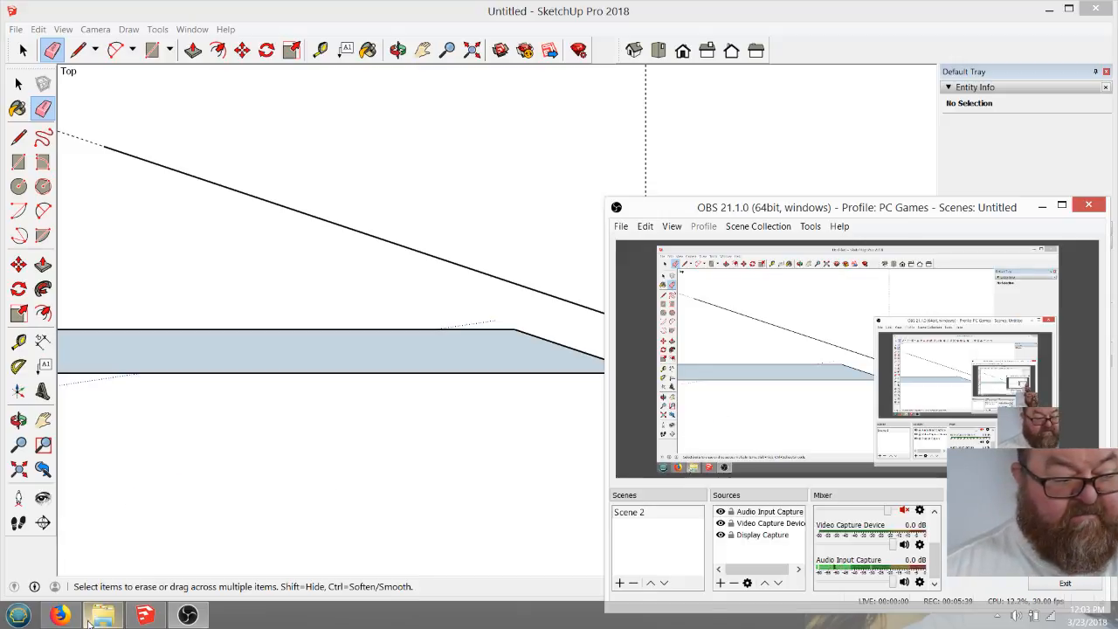
pyautogui.click(157, 613)
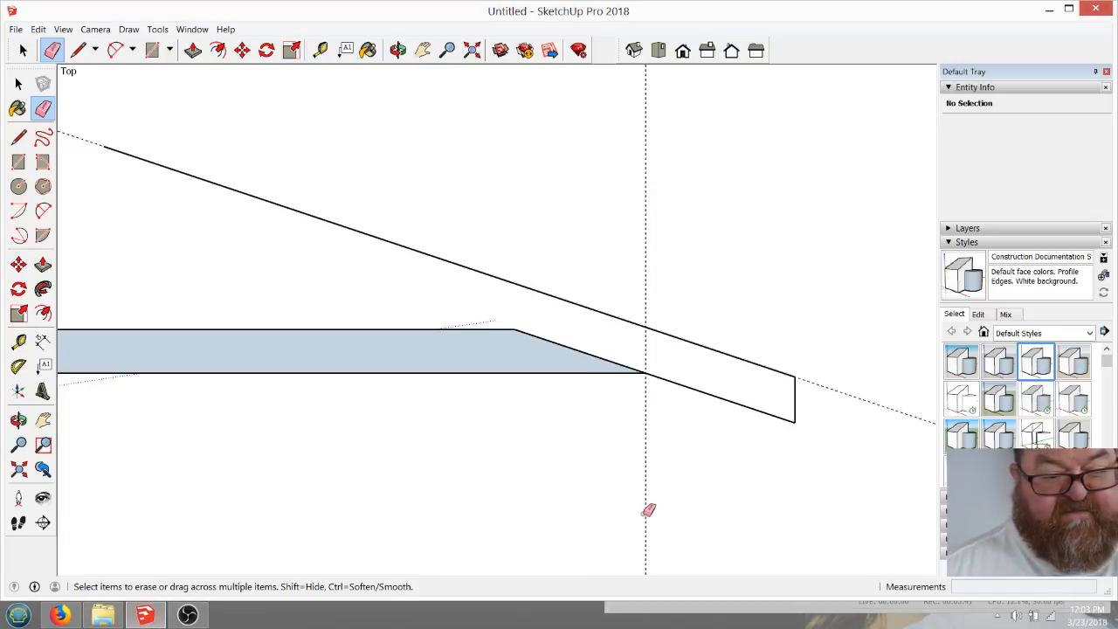
# Draw a line from the board's far upper corner, parallel to the sloped guide, up past the centre guide
pyautogui.scroll(-2, 684, 518)
pyautogui.click(78, 50)
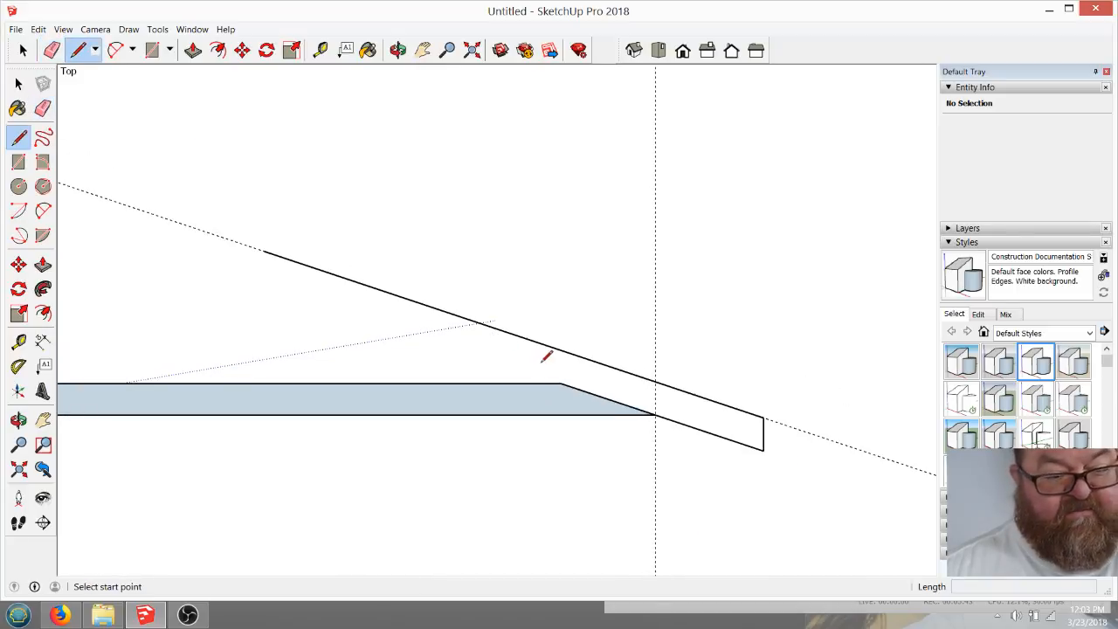
pyautogui.click(561, 382)
pyautogui.scroll(-4, 821, 404)
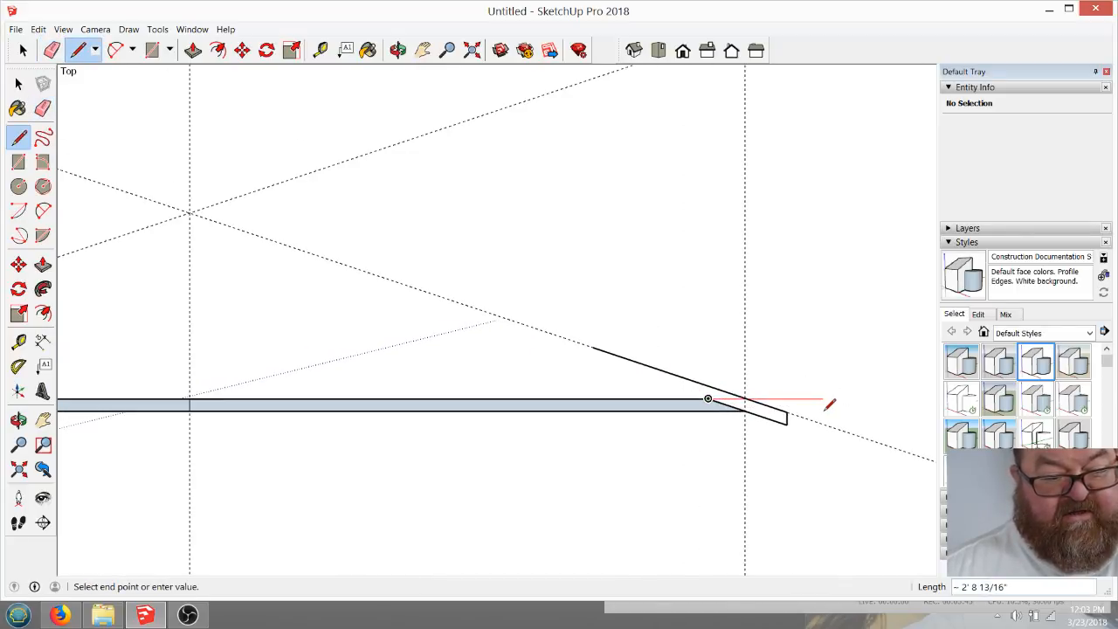
pyautogui.click(450, 298)
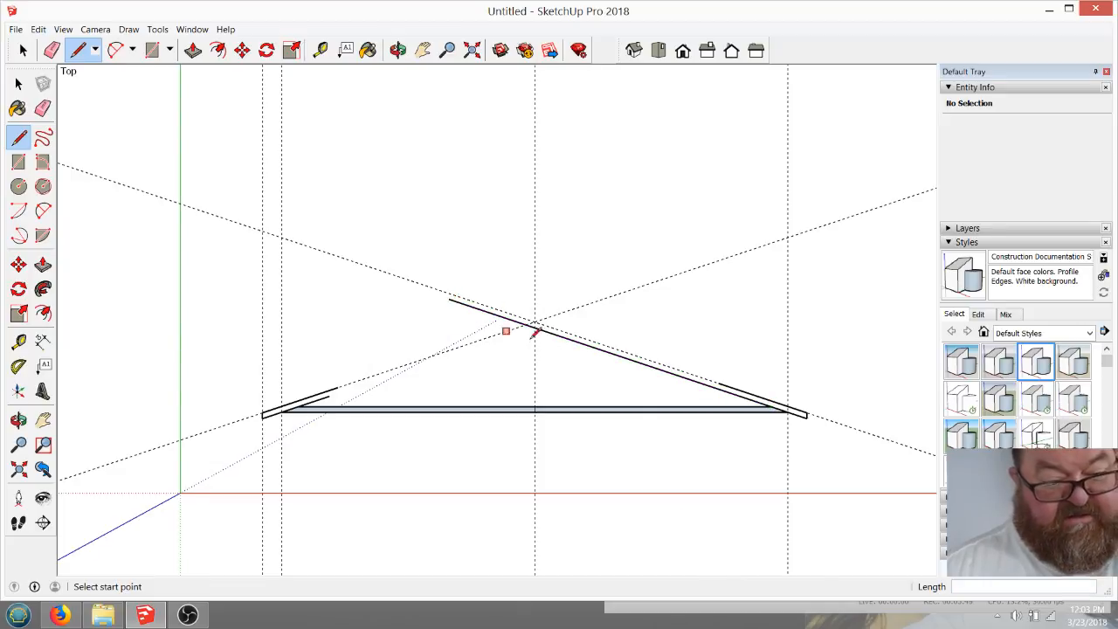
pyautogui.scroll(2, 549, 353)
pyautogui.scroll(-1, 569, 365)
pyautogui.scroll(1, 453, 411)
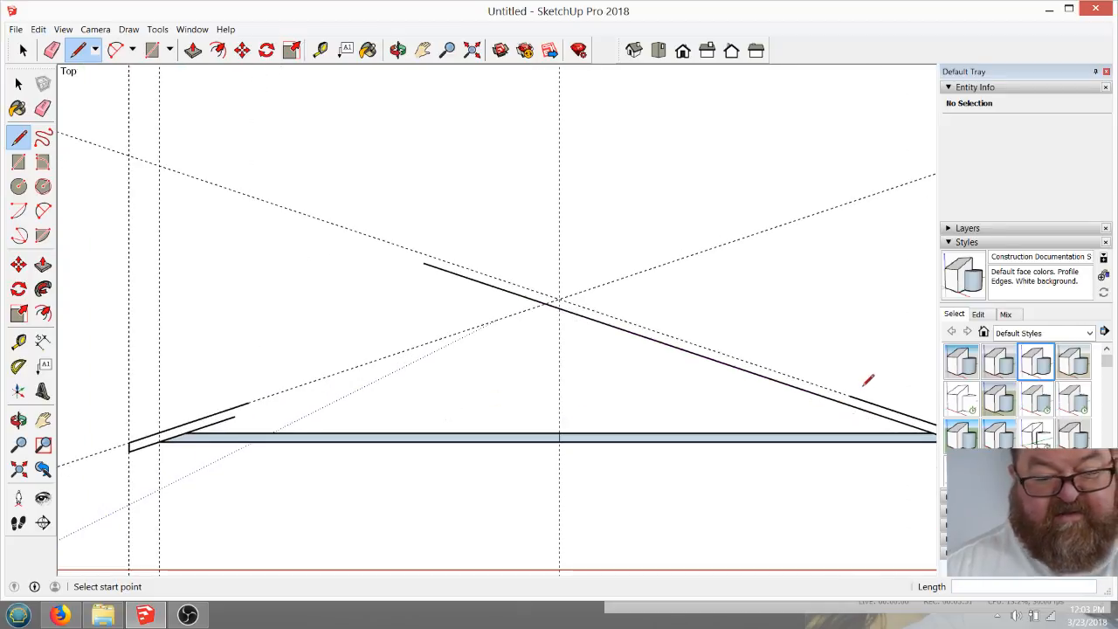
# Draw the far rafter's upper edge along its sloped guide, about 17' 2" long, continuing past the centre guide
pyautogui.click(850, 395)
pyautogui.click(360, 230)
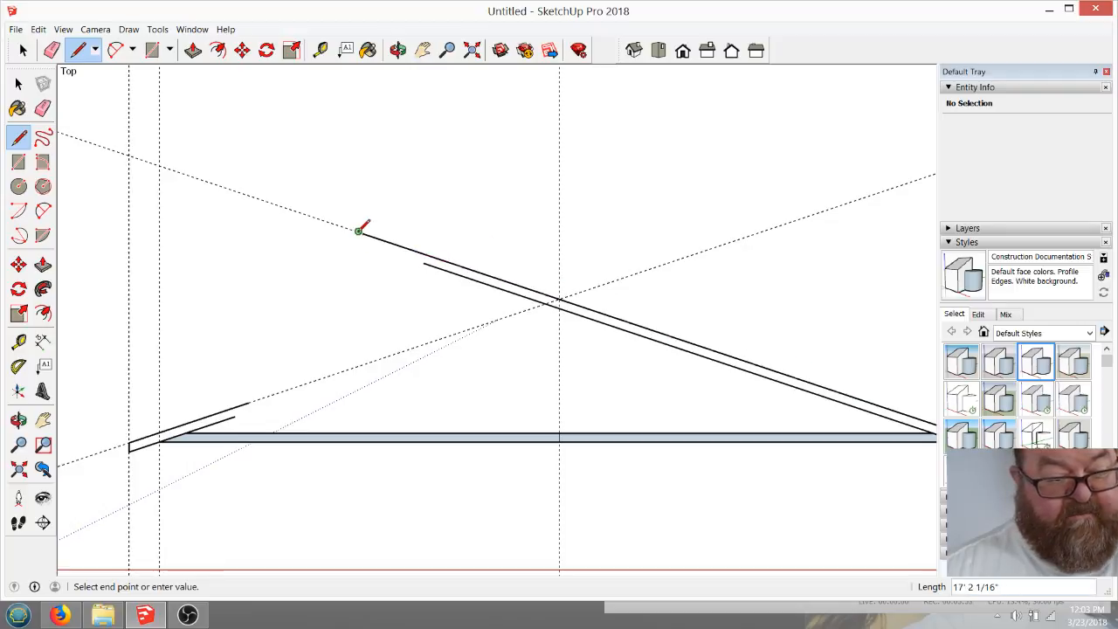
pyautogui.press('Escape')
# Extend the near rafter's lower and upper edges up the slope past the centre guide, each by about 15'
pyautogui.scroll(2, 376, 367)
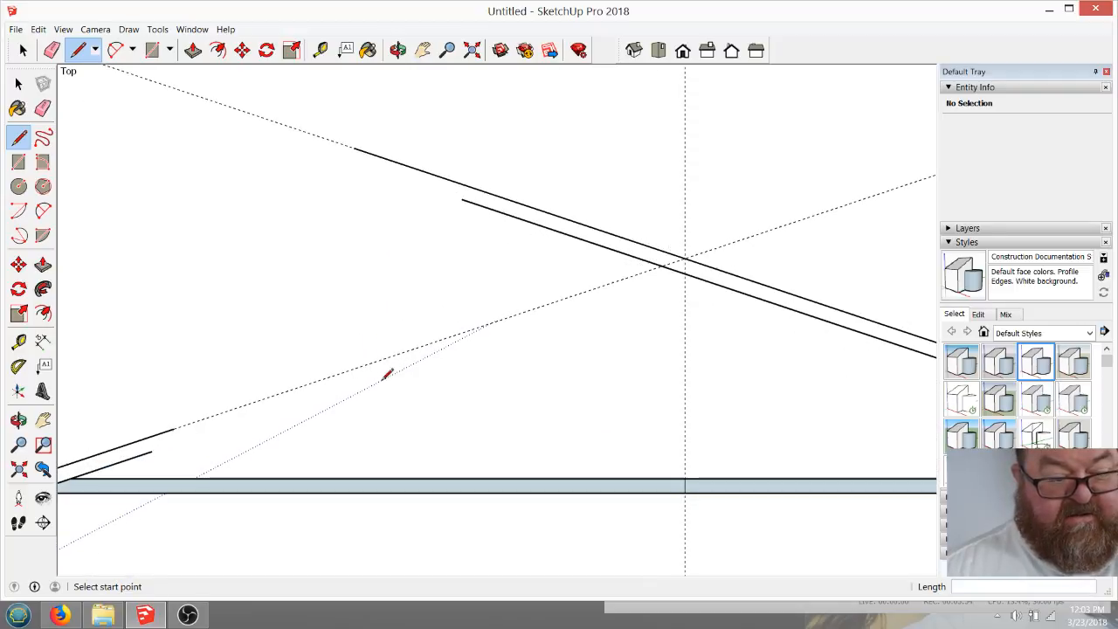
pyautogui.click(152, 451)
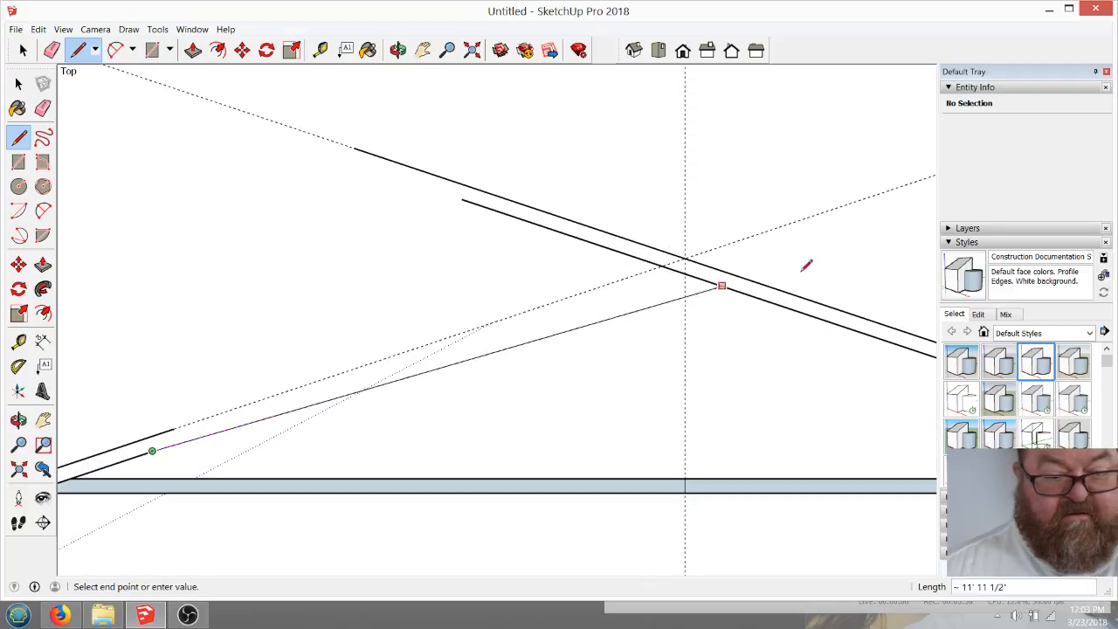
pyautogui.click(857, 217)
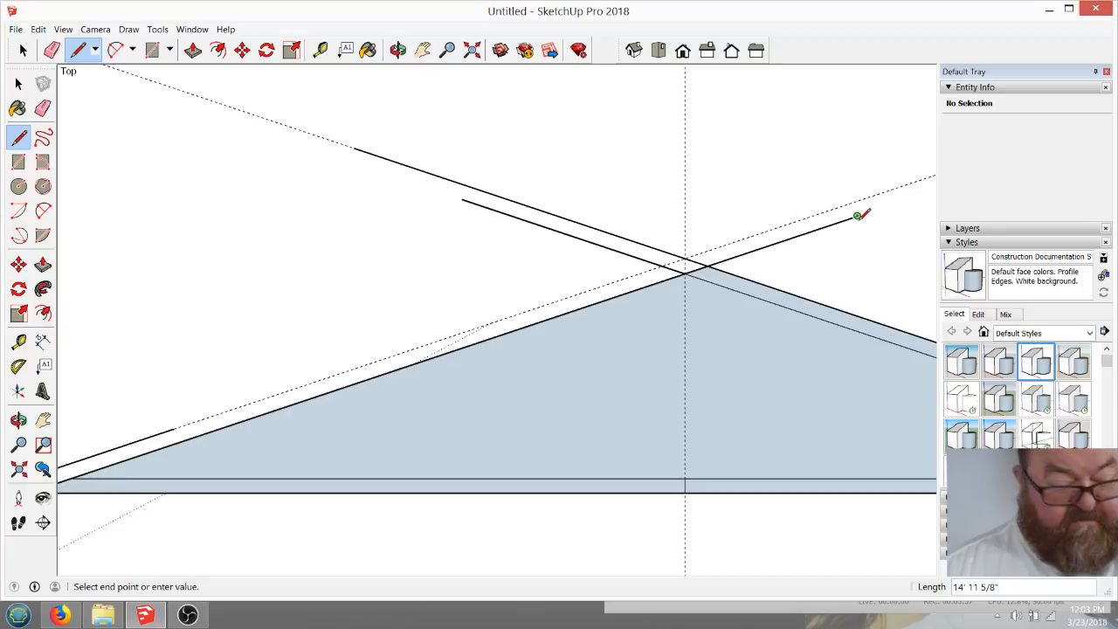
pyautogui.click(175, 427)
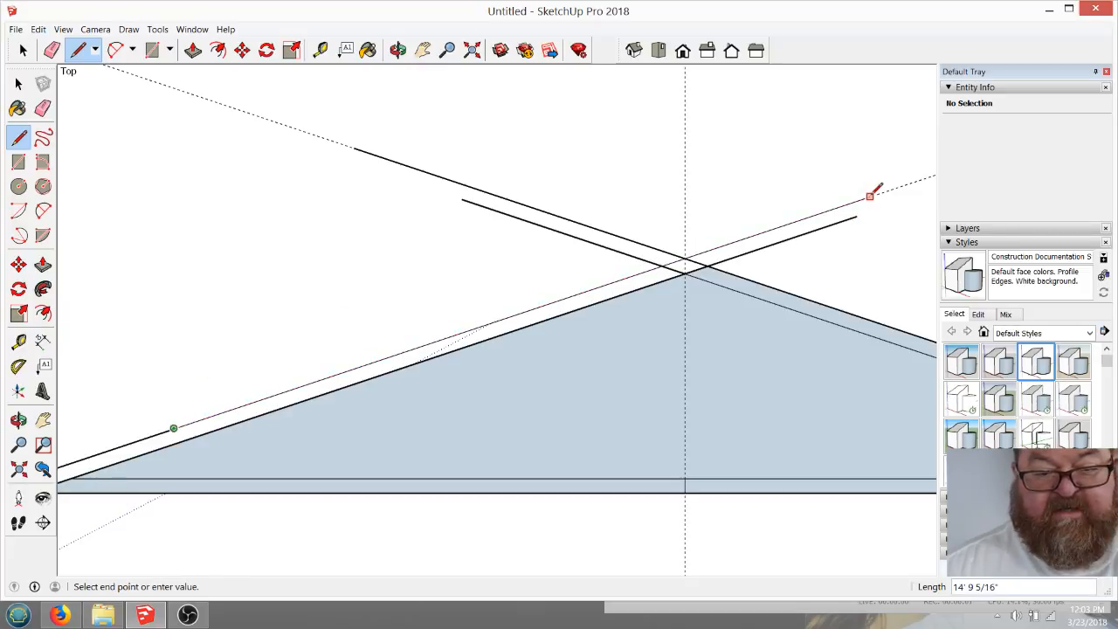
pyautogui.click(791, 188)
# Erase the four rafter edges overshooting the peak and the two short crossing segments inside the peak
pyautogui.scroll(3, 874, 215)
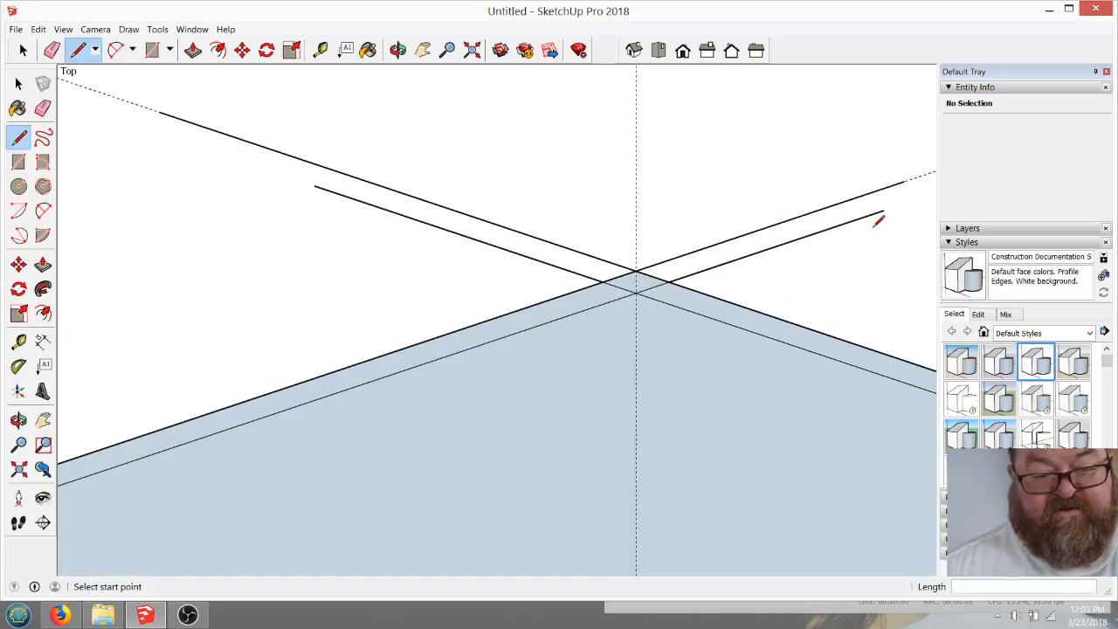
pyautogui.click(51, 50)
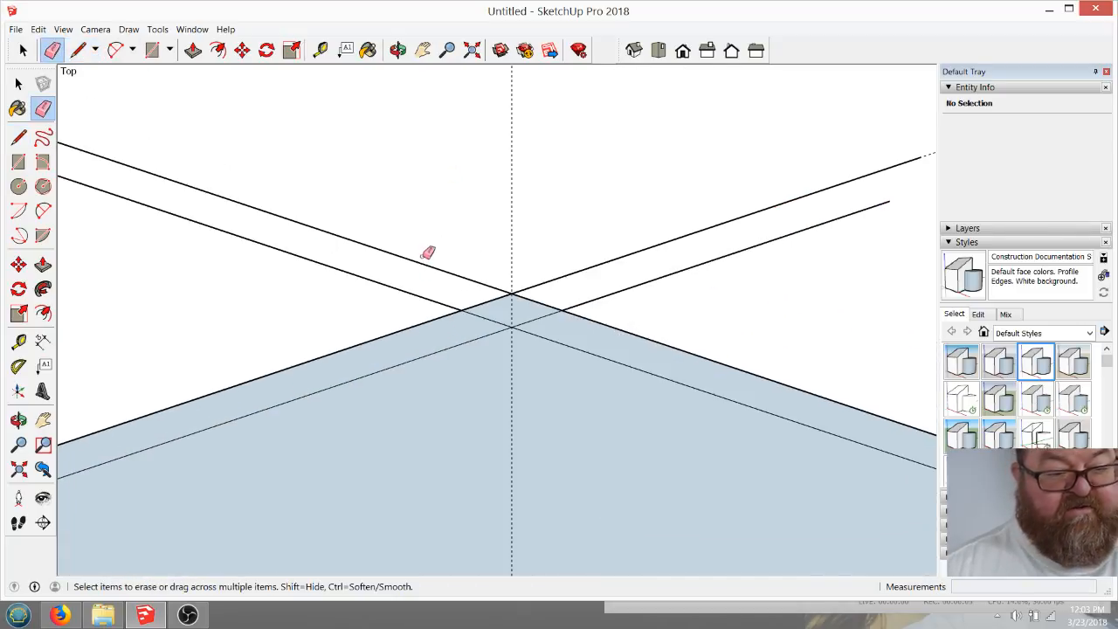
pyautogui.moveTo(427, 250); pyautogui.dragTo(391, 297)
pyautogui.moveTo(597, 251); pyautogui.dragTo(689, 301)
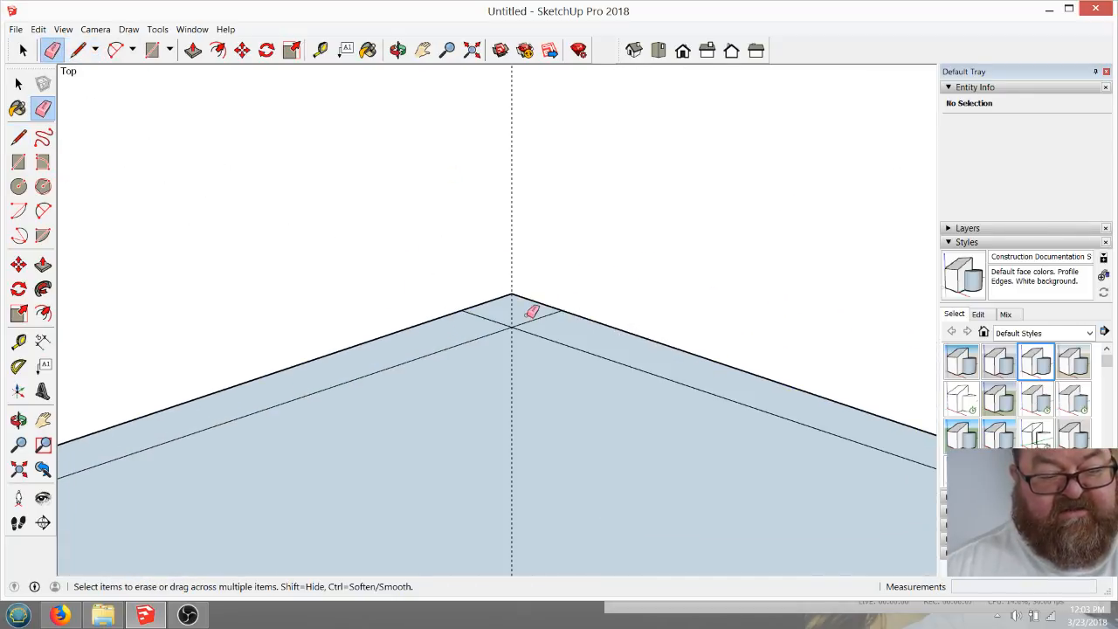
pyautogui.moveTo(532, 312)
pyautogui.mouseDown()
pyautogui.moveTo(546, 312)
pyautogui.moveTo(480, 322)
pyautogui.mouseUp()
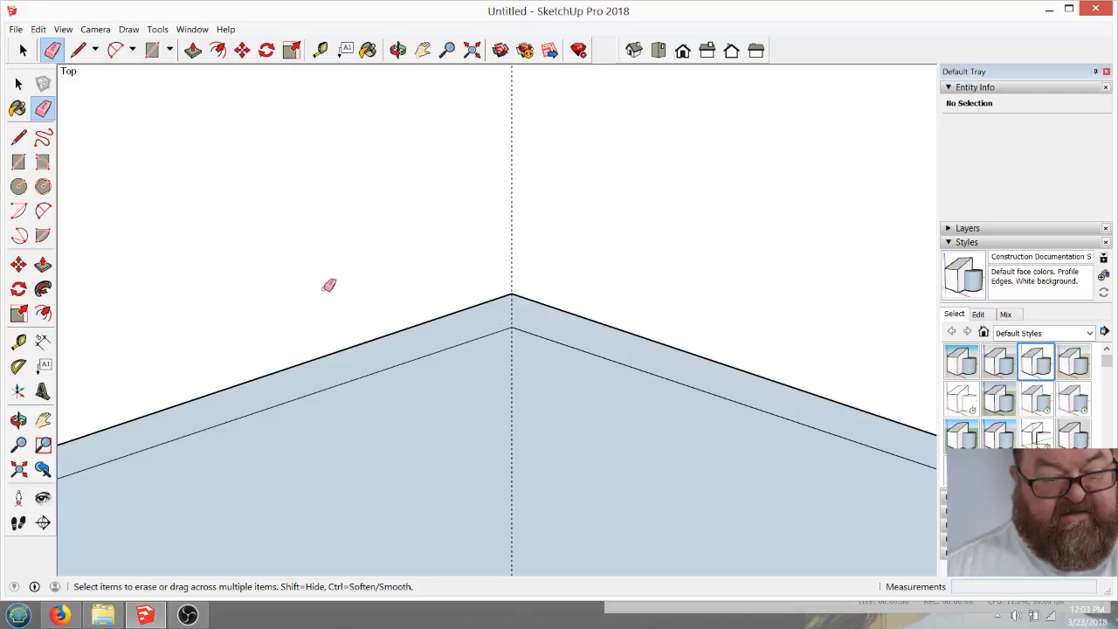
# Draw the vertical joint line between the two rafters from the outer peak to the inner peak corner
pyautogui.click(94, 50)
pyautogui.click(79, 53)
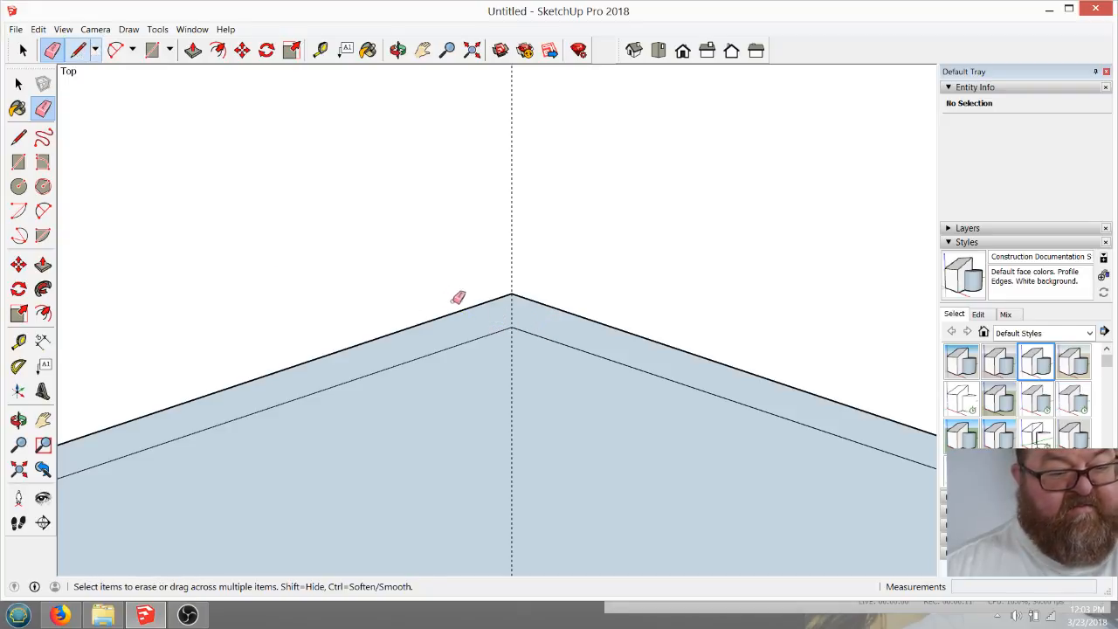
pyautogui.click(78, 50)
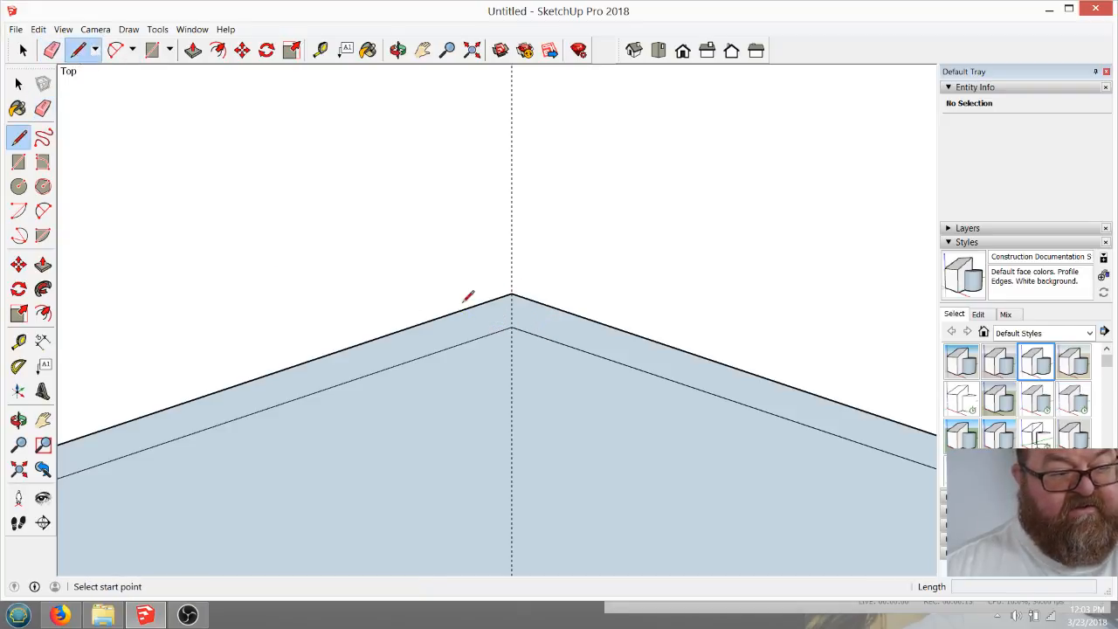
pyautogui.click(512, 293)
pyautogui.click(512, 326)
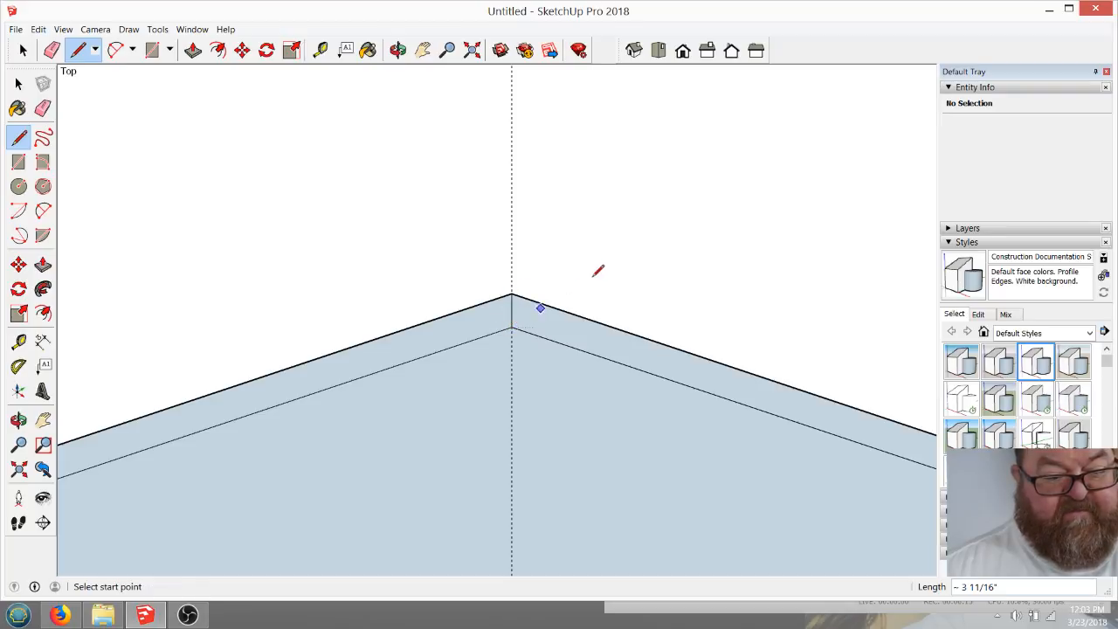
# Delete the triangular face enclosed by the rafters and the bottom board
pyautogui.scroll(-5, 599, 268)
pyautogui.scroll(-2, 604, 267)
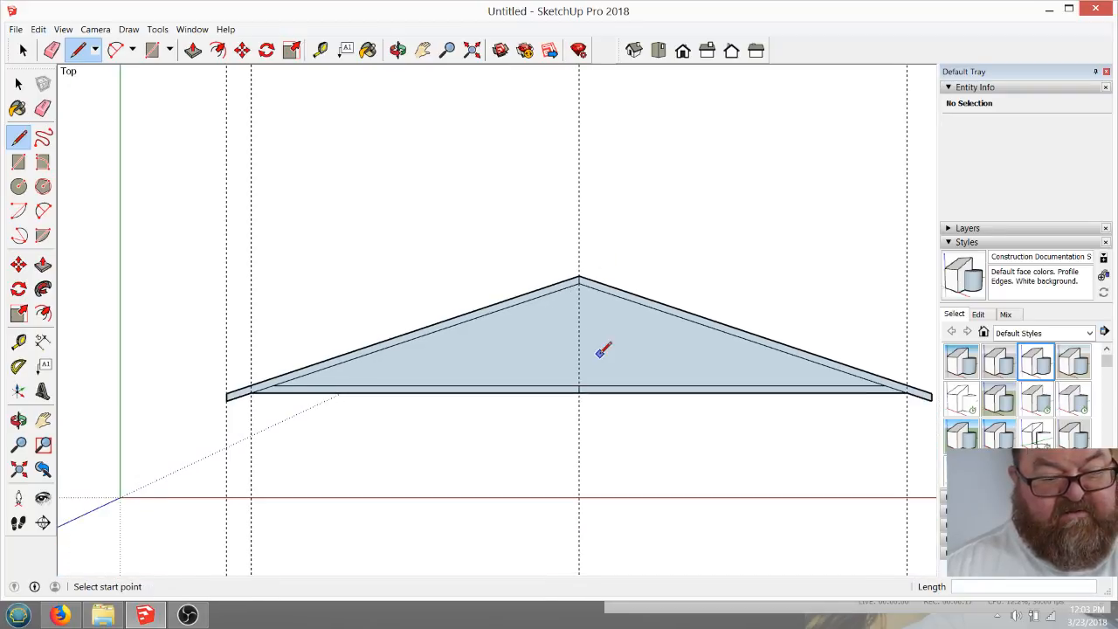
pyautogui.scroll(2, 602, 345)
pyautogui.click(23, 50)
pyautogui.click(477, 335)
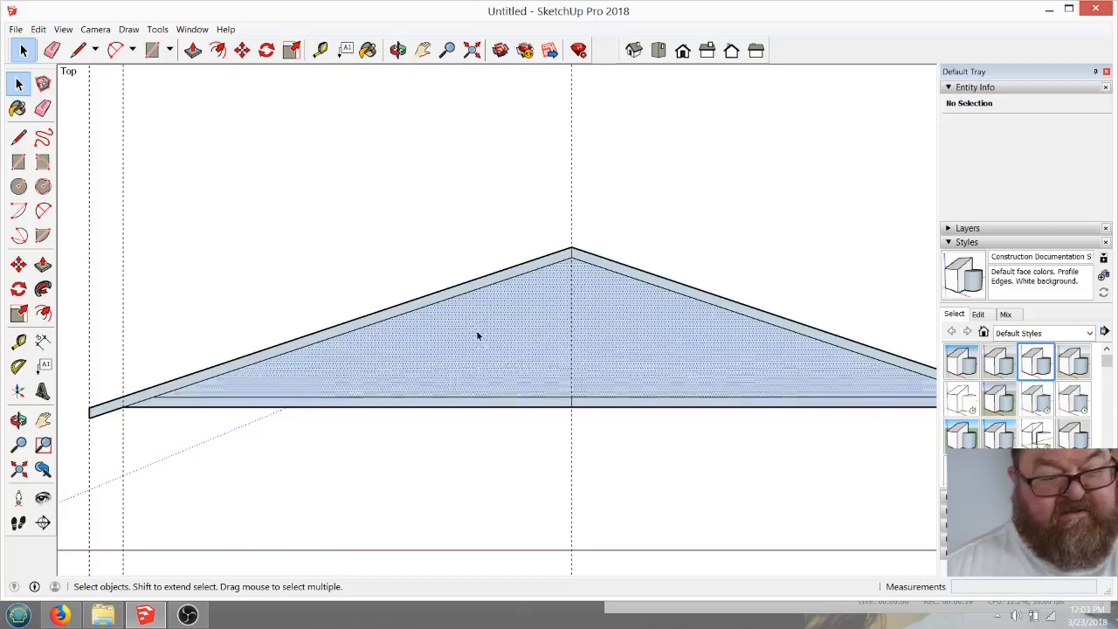
pyautogui.press('Delete')
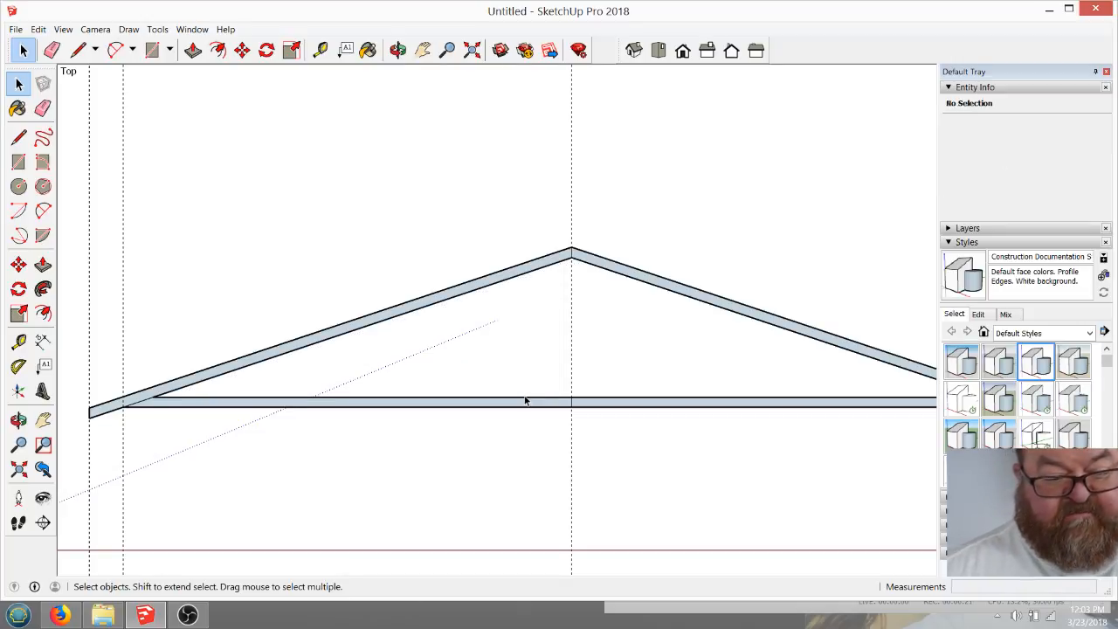
pyautogui.scroll(-4, 525, 400)
pyautogui.scroll(2, 713, 432)
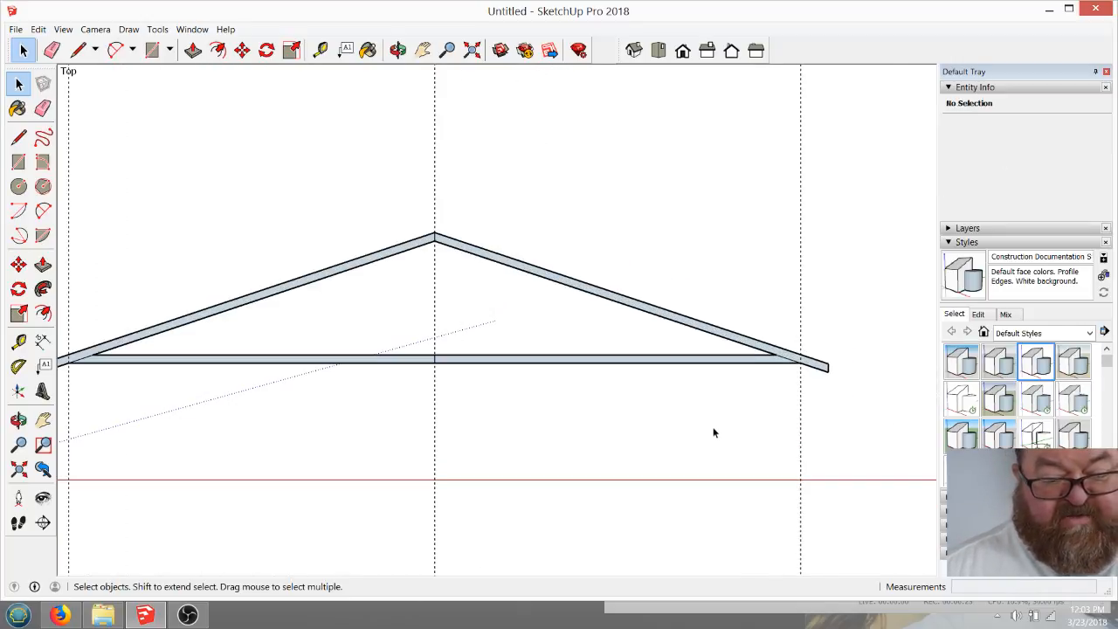
pyautogui.scroll(-1, 327, 315)
pyautogui.scroll(1, 320, 320)
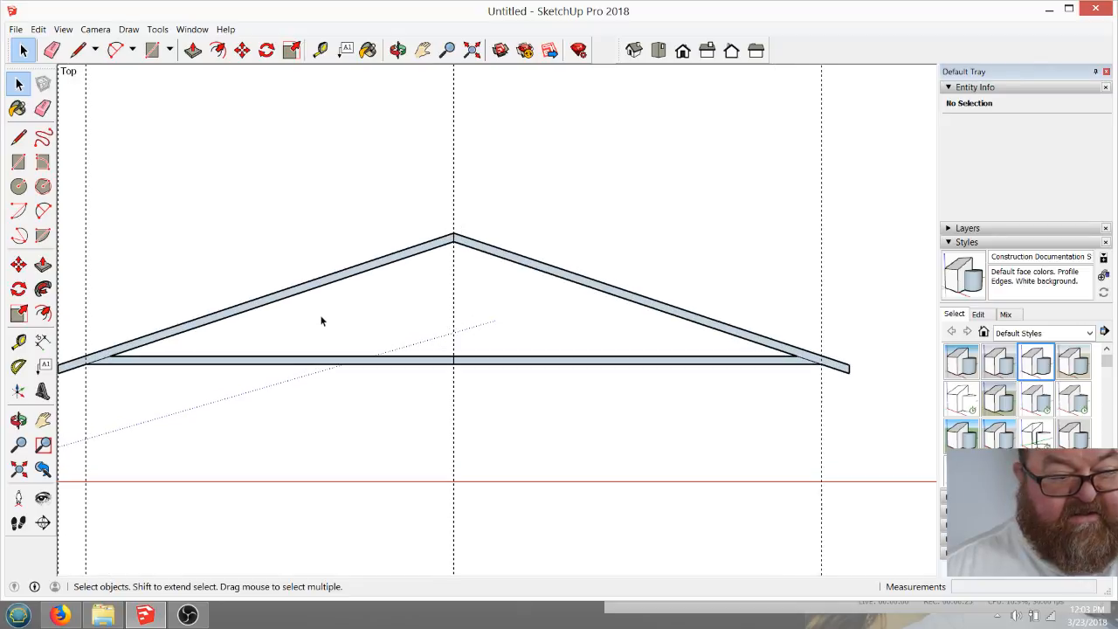
pyautogui.scroll(-2, 501, 375)
pyautogui.scroll(2, 365, 325)
pyautogui.scroll(1, 365, 325)
pyautogui.scroll(-2, 402, 330)
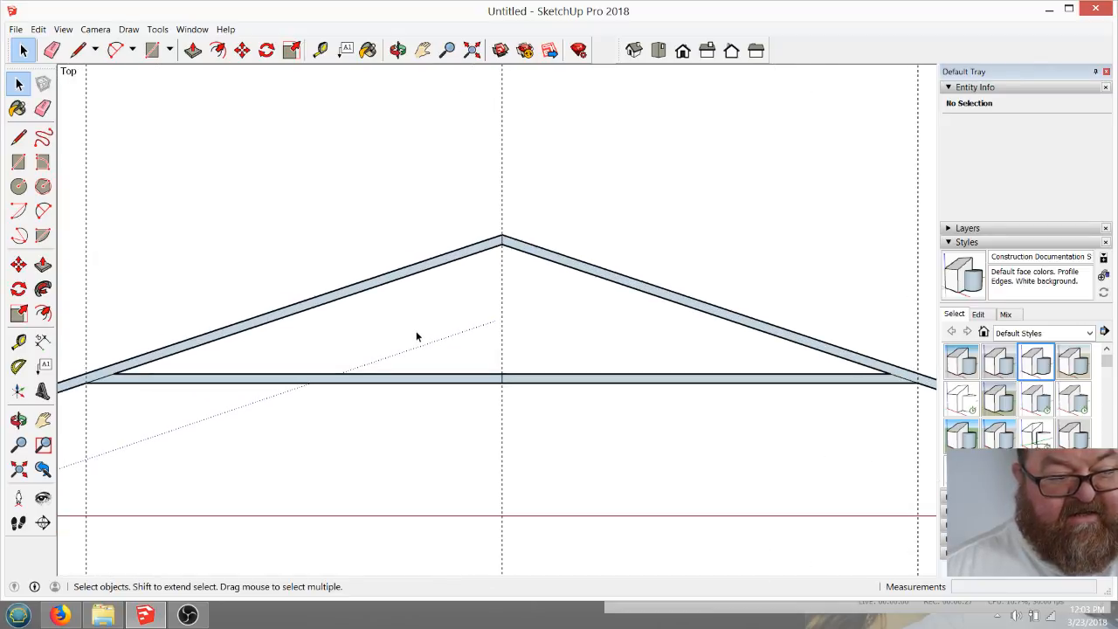
# Measure the truss height along the centre line from the bottom board's lower edge to the outer peak
pyautogui.click(320, 50)
pyautogui.click(495, 368)
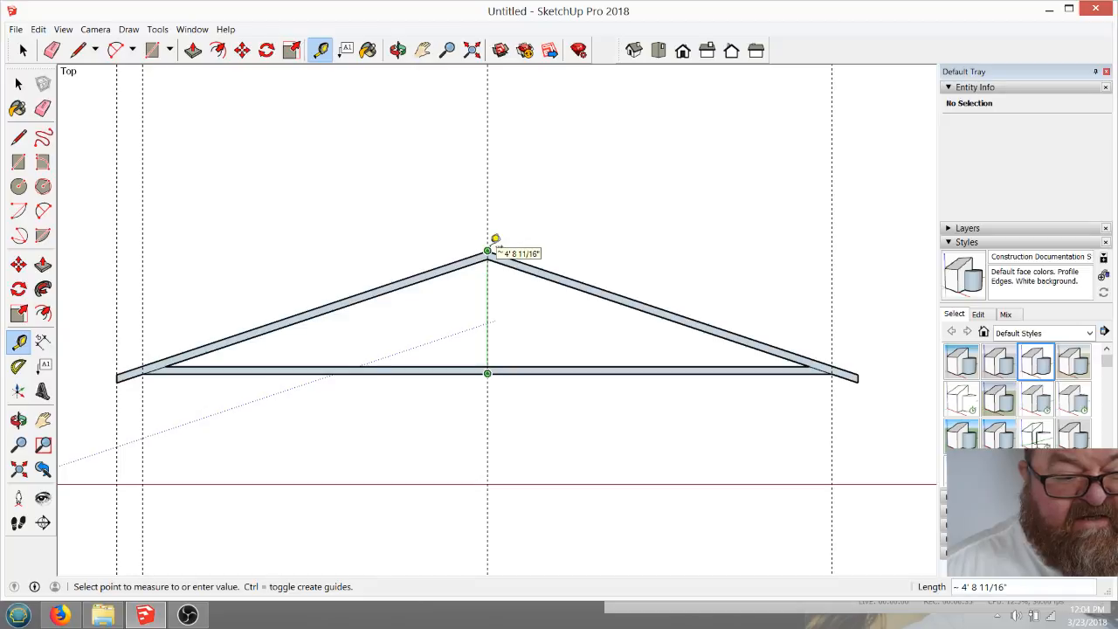
pyautogui.scroll(3, 496, 238)
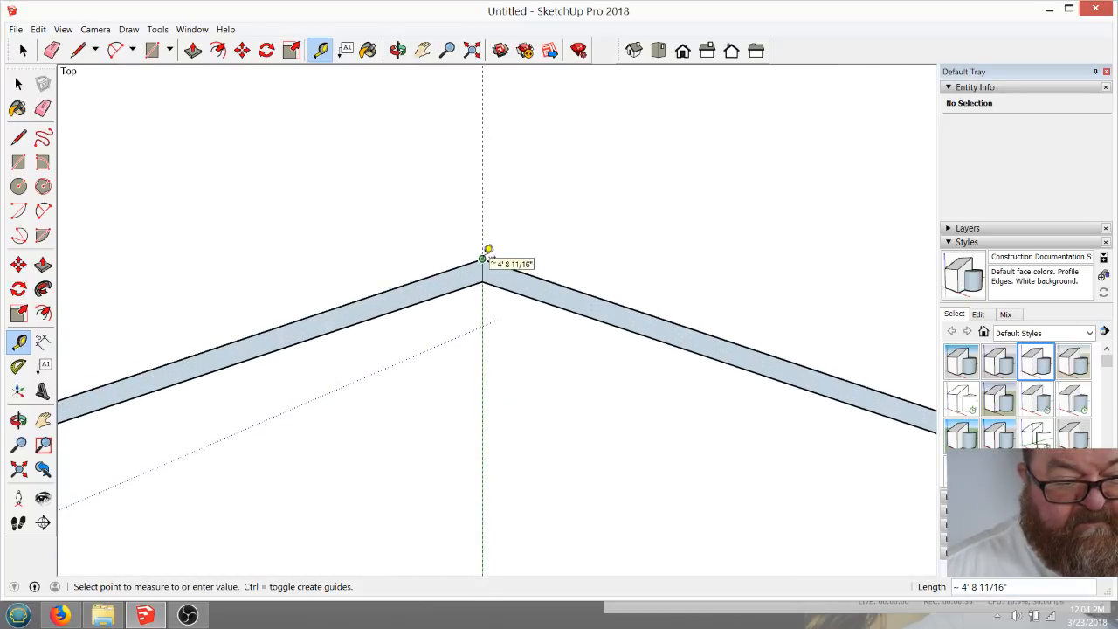
pyautogui.click(484, 258)
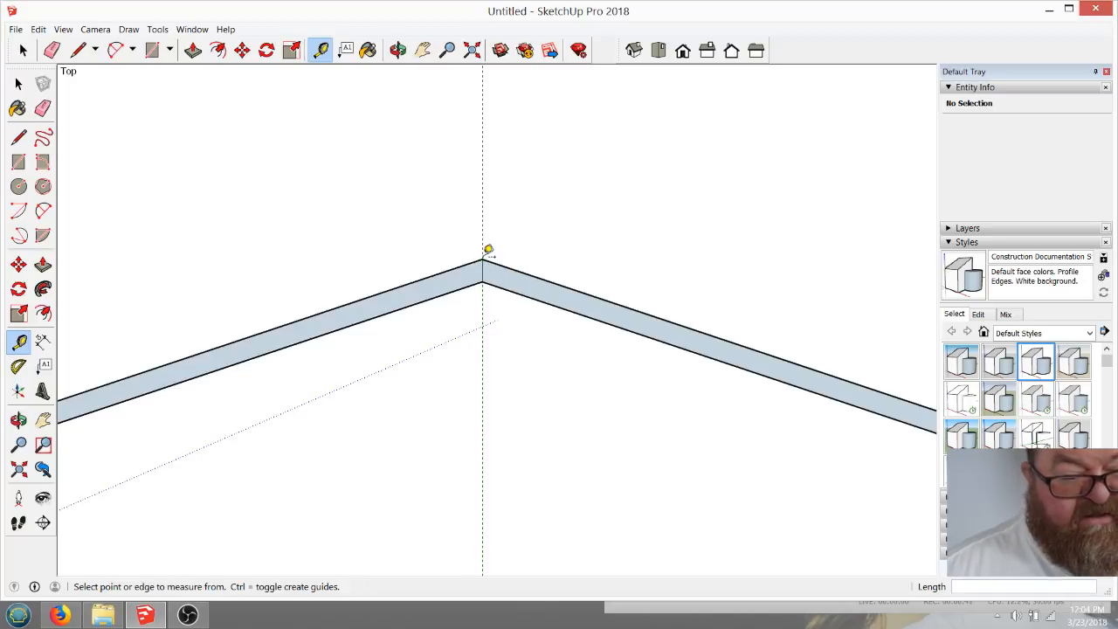
pyautogui.scroll(-4, 513, 269)
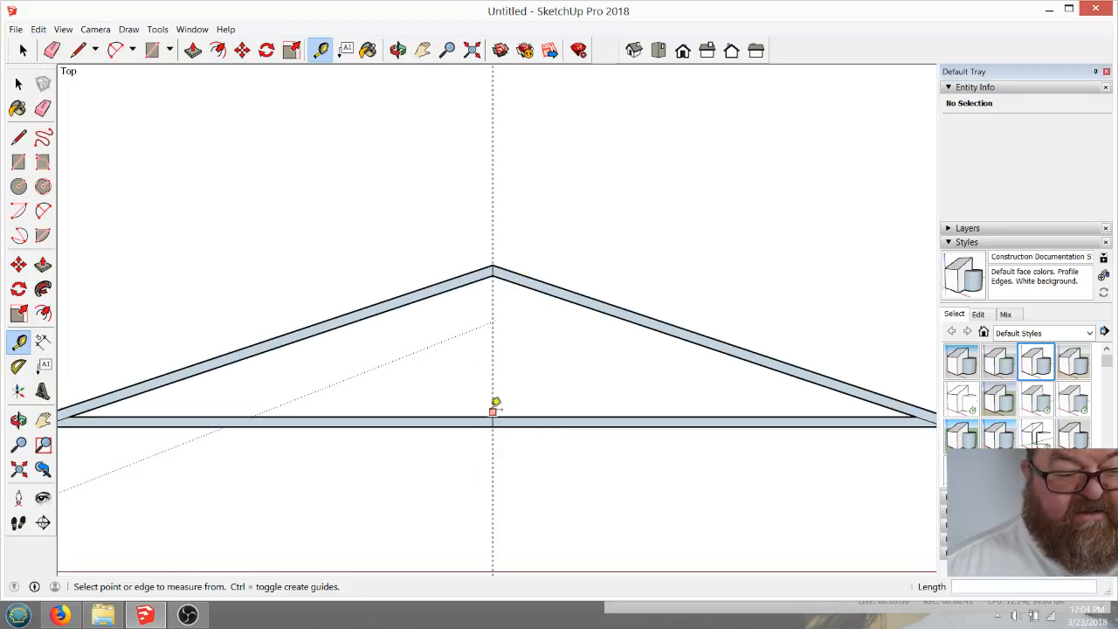
pyautogui.scroll(-1, 615, 379)
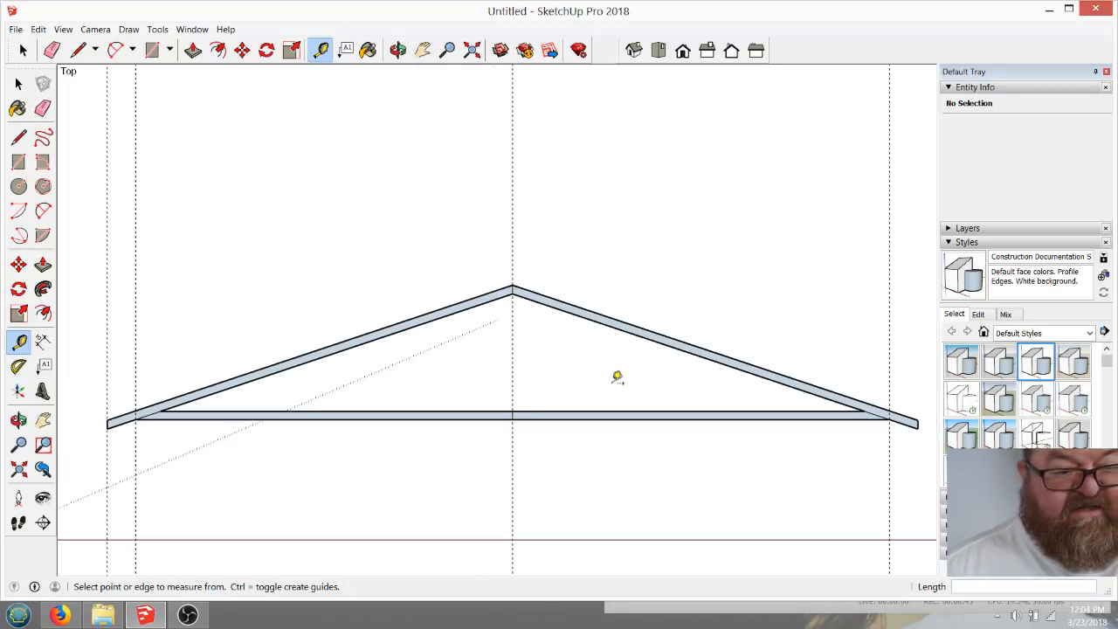
pyautogui.scroll(2, 513, 277)
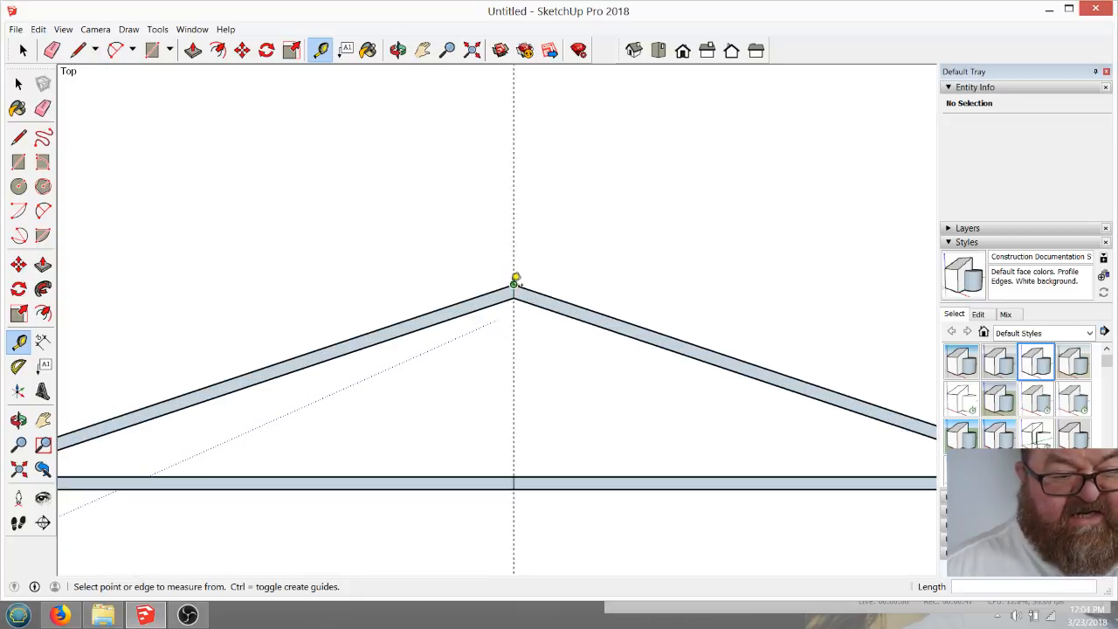
pyautogui.scroll(-3, 524, 308)
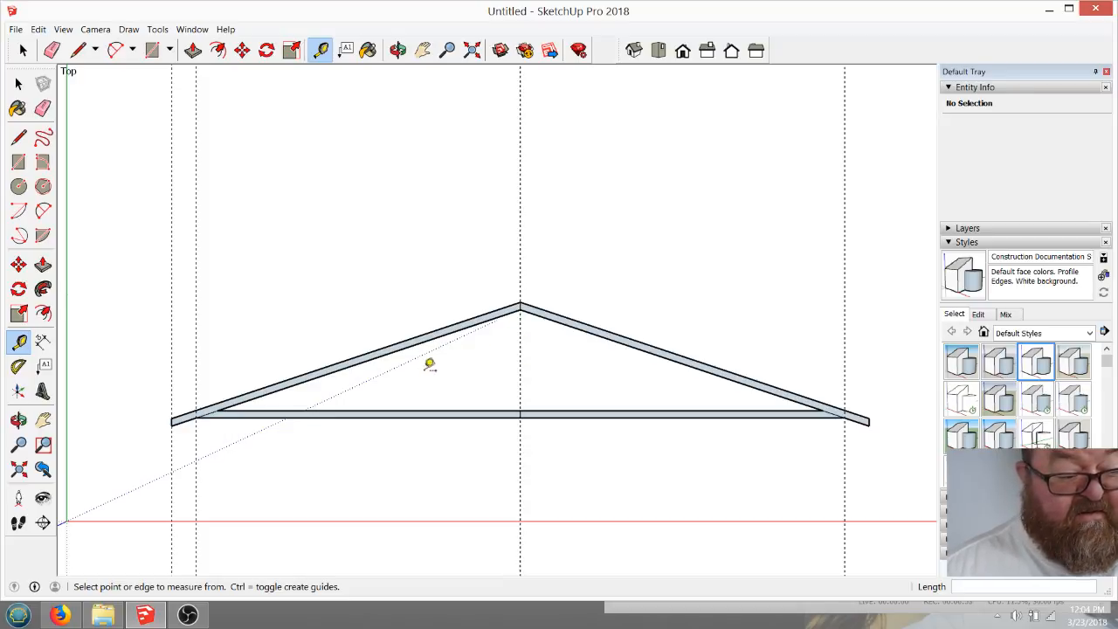
pyautogui.scroll(2, 437, 374)
pyautogui.scroll(-3, 420, 382)
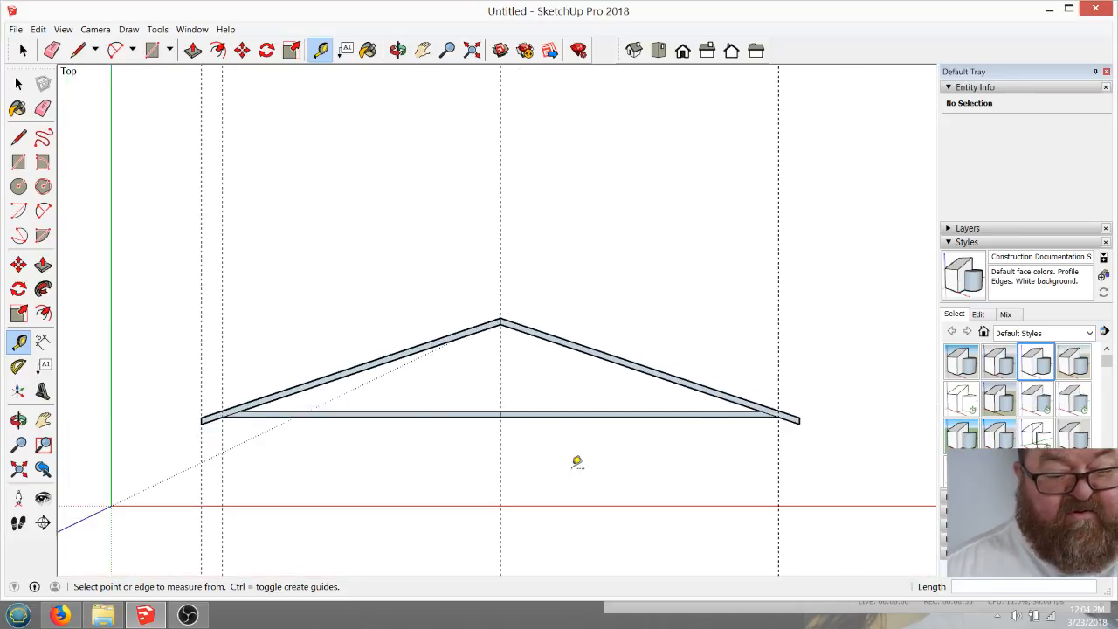
pyautogui.scroll(2, 603, 468)
pyautogui.scroll(-1, 617, 471)
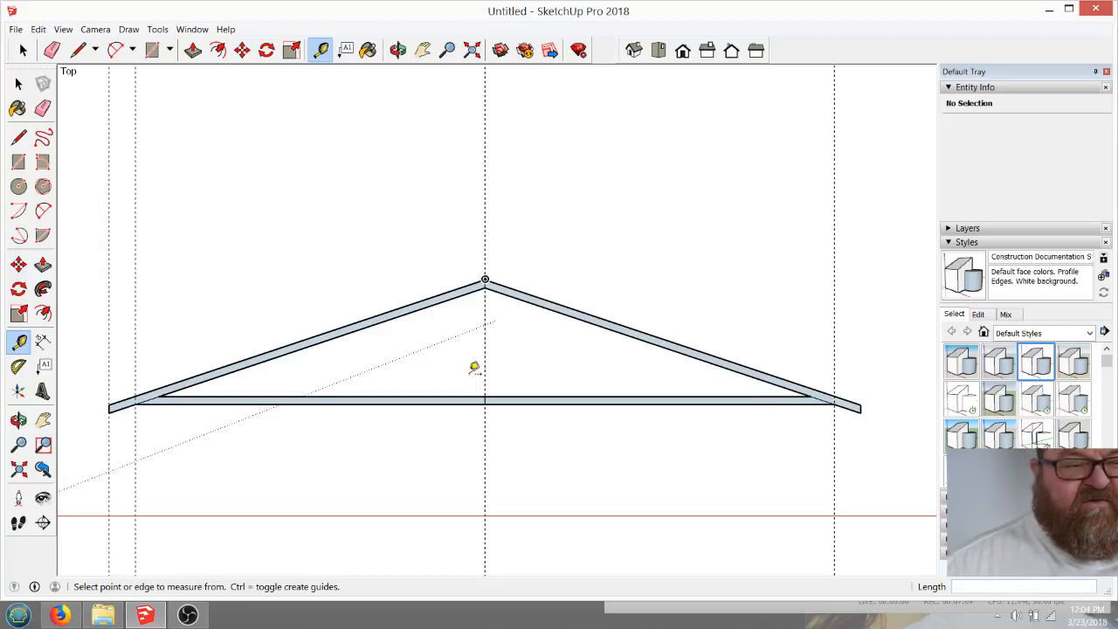
pyautogui.scroll(1, 396, 370)
pyautogui.scroll(1, 385, 385)
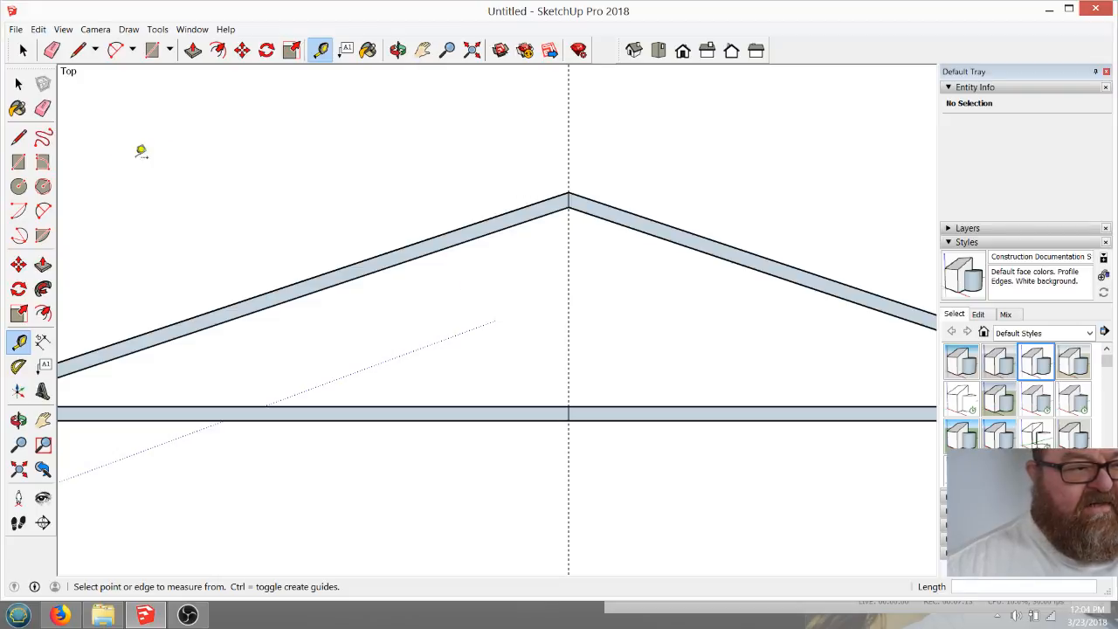
# Place a 45° protractor guide rising towards the peak from the bottom board's upper edge on the near half
pyautogui.click(19, 366)
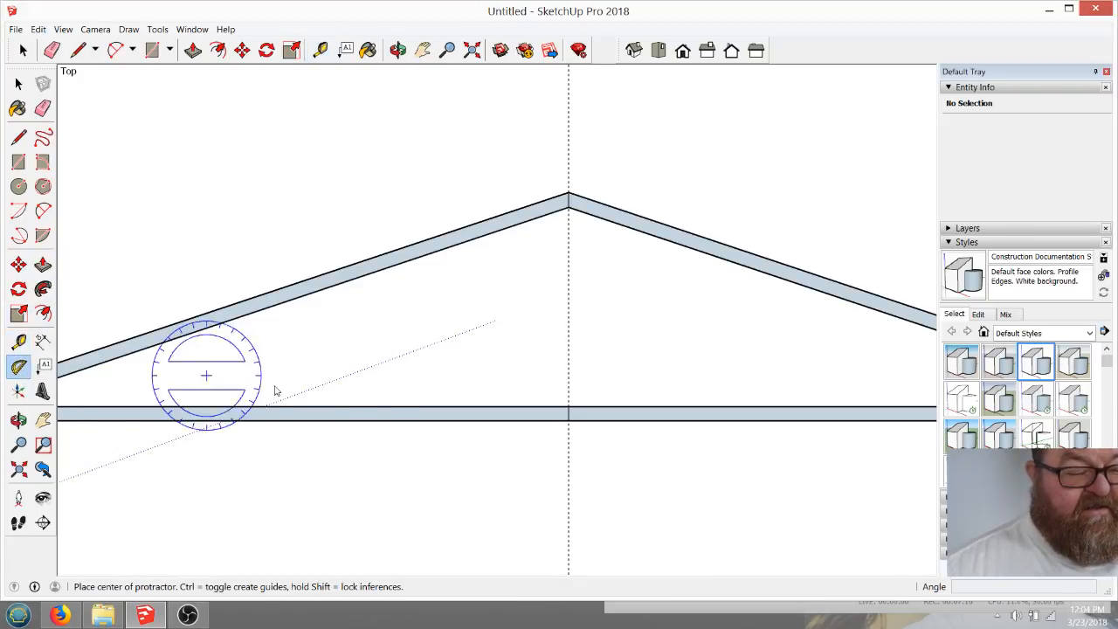
pyautogui.click(336, 406)
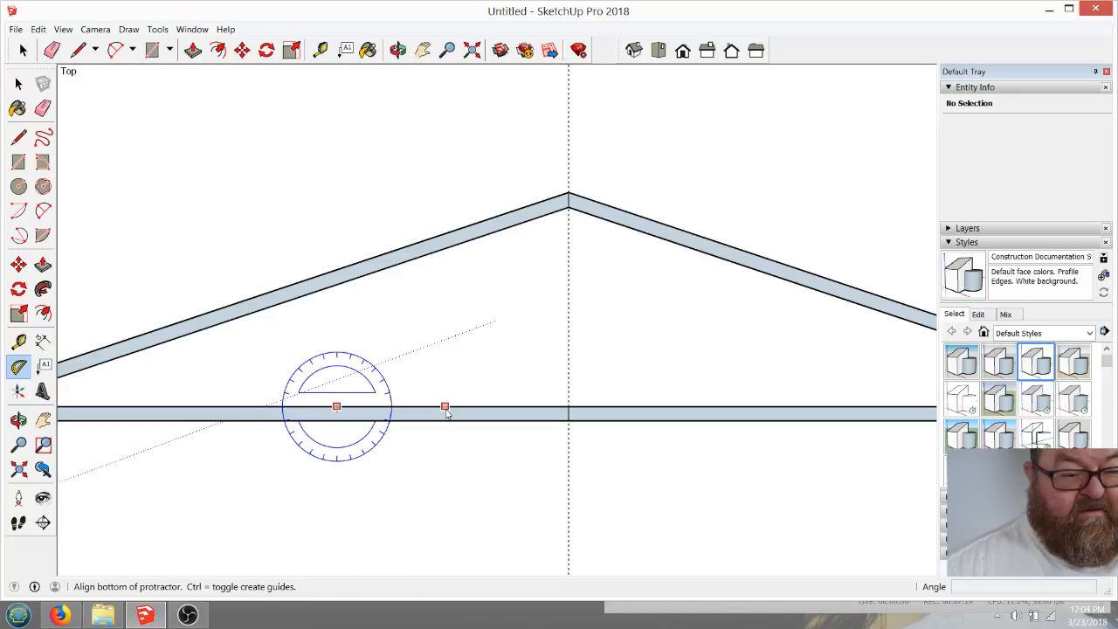
pyautogui.click(445, 407)
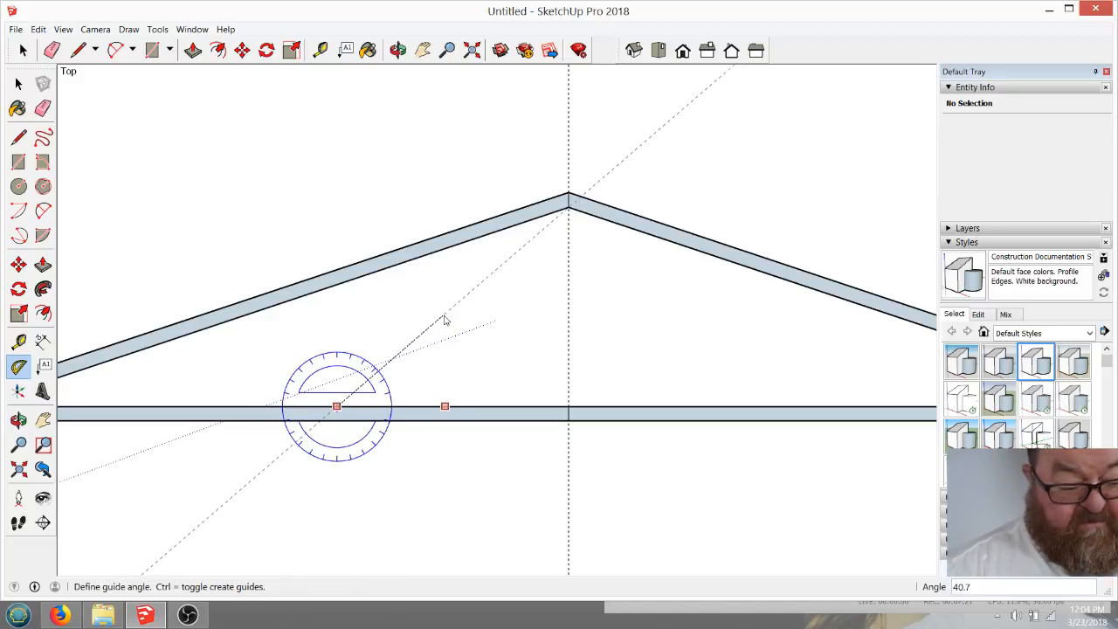
pyautogui.write('45')
pyautogui.press('Return')
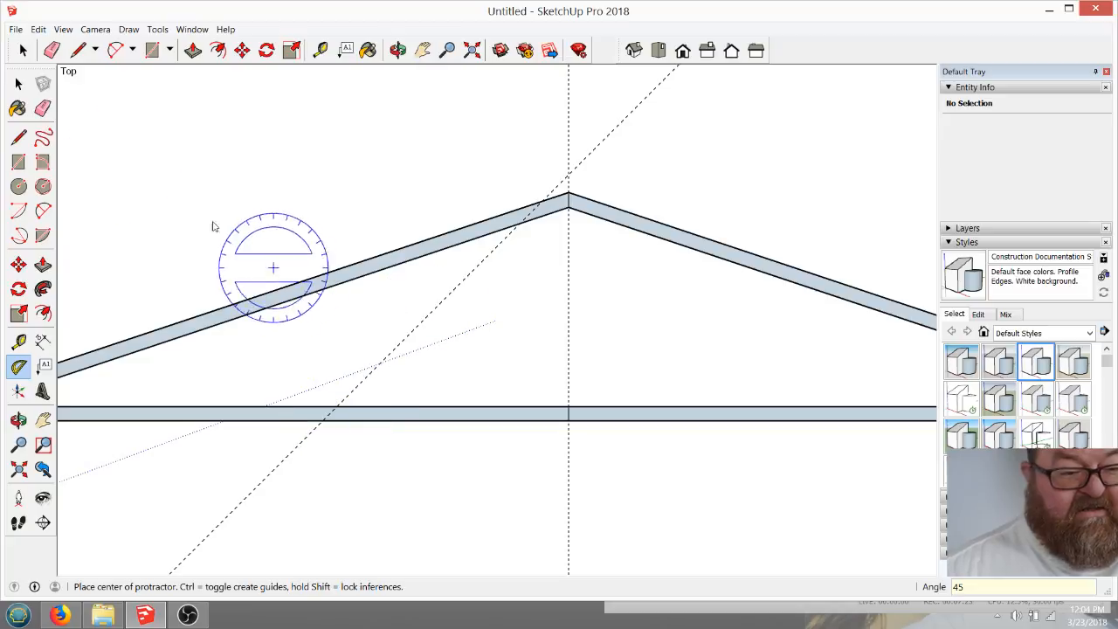
# Draw a line about 2' 5 9/16" long along the 45° guide and move it so its upper end meets the inner peak corner
pyautogui.click(78, 50)
pyautogui.moveTo(375, 367); pyautogui.dragTo(464, 284)
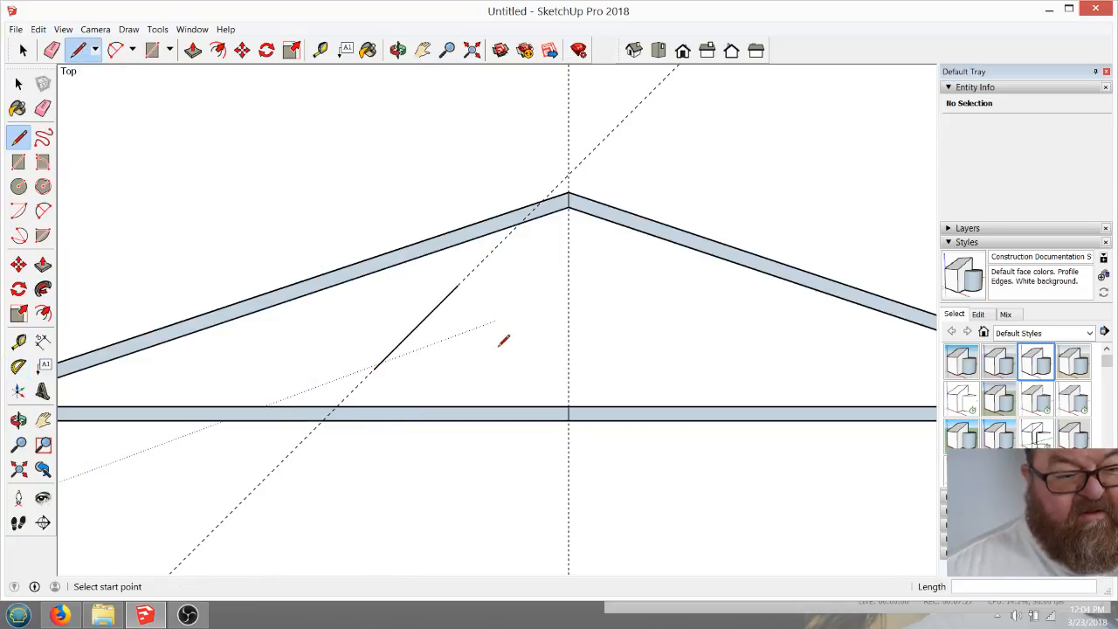
pyautogui.click(18, 83)
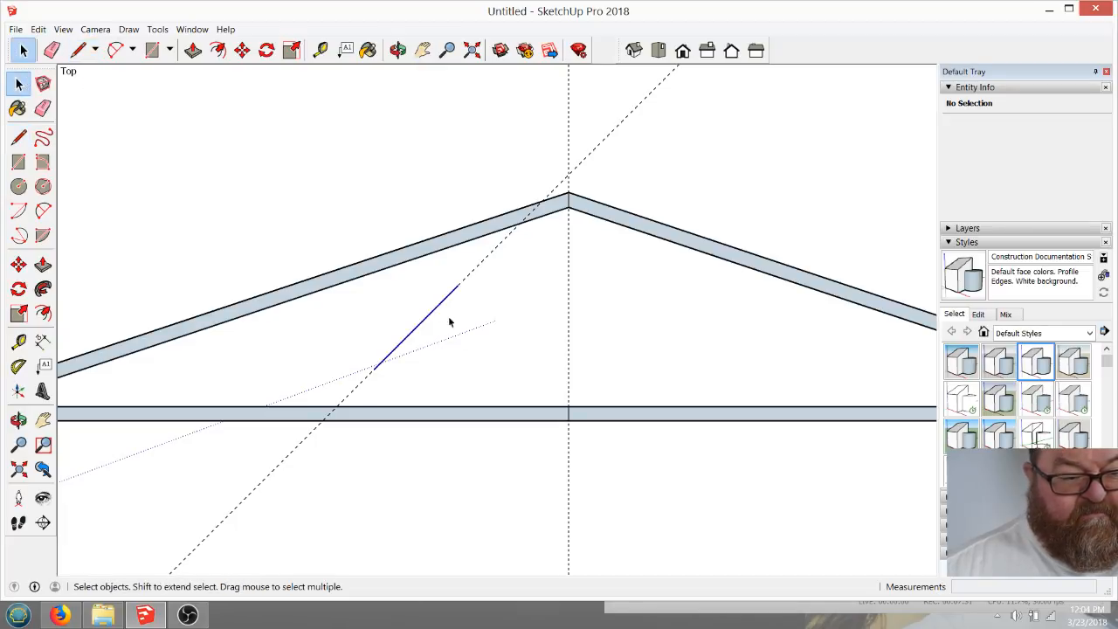
pyautogui.click(242, 50)
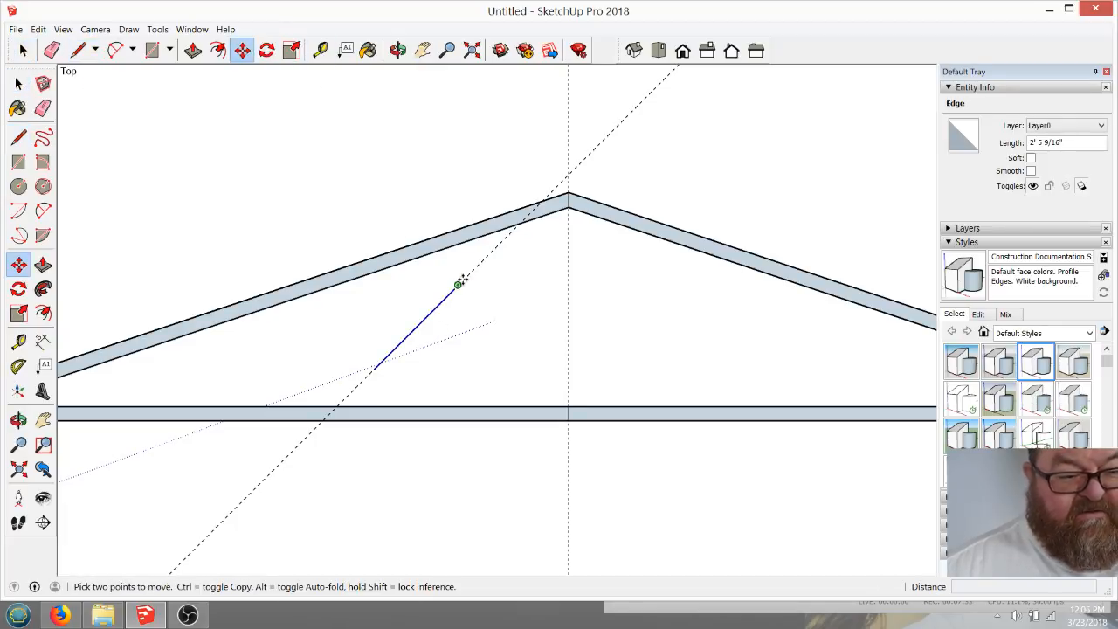
pyautogui.moveTo(460, 281); pyautogui.dragTo(573, 203)
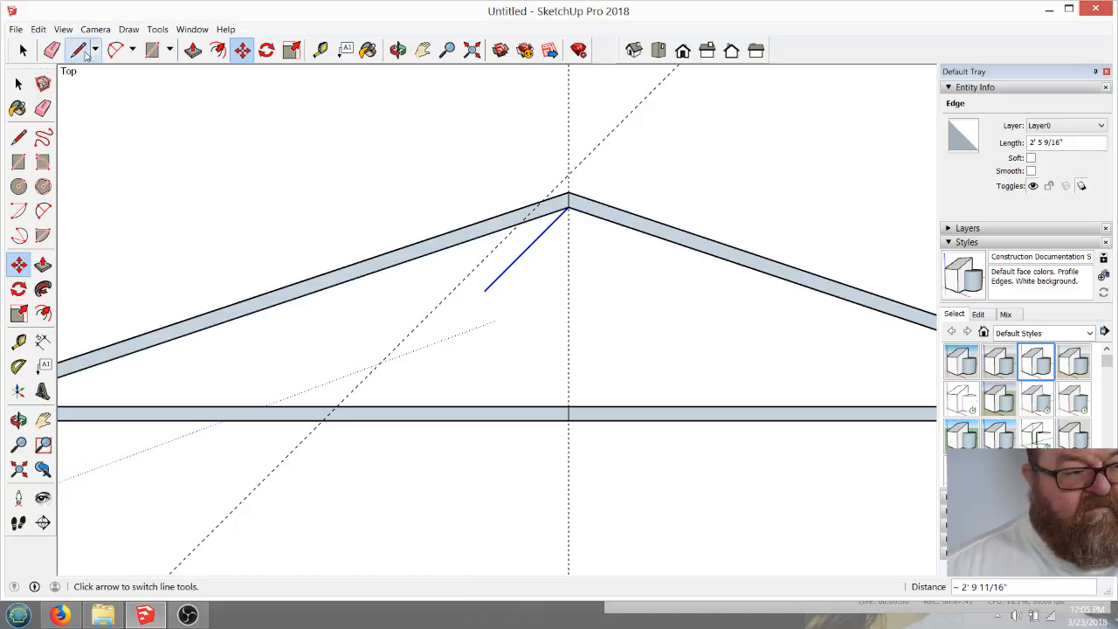
# Extend the 45° web line from its lower end down to the bottom board's upper edge
pyautogui.click(77, 50)
pyautogui.click(485, 289)
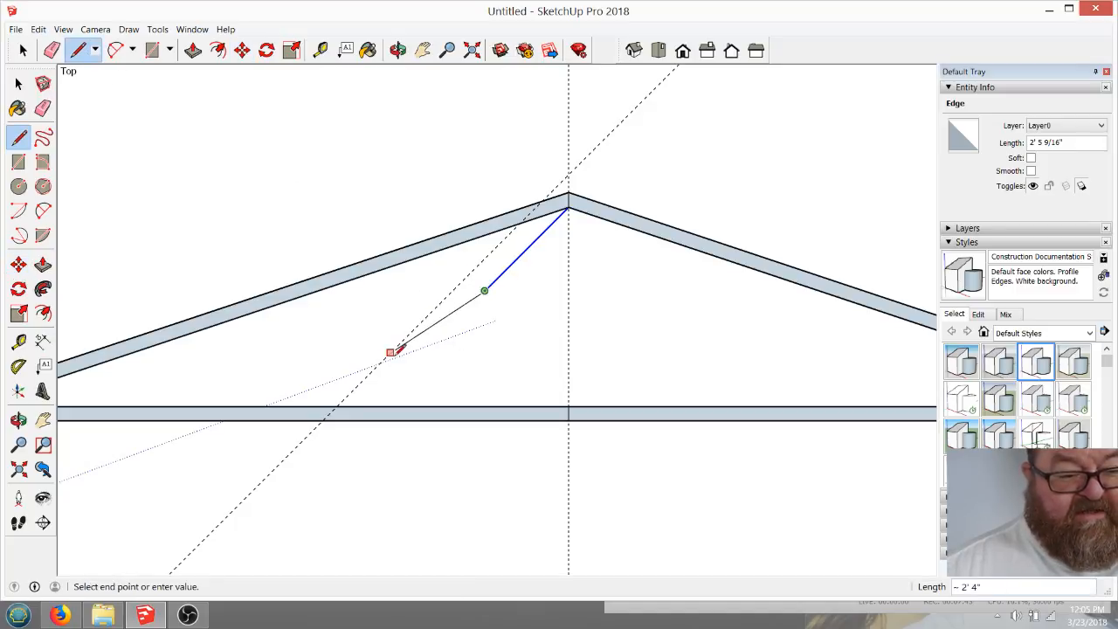
pyautogui.click(371, 406)
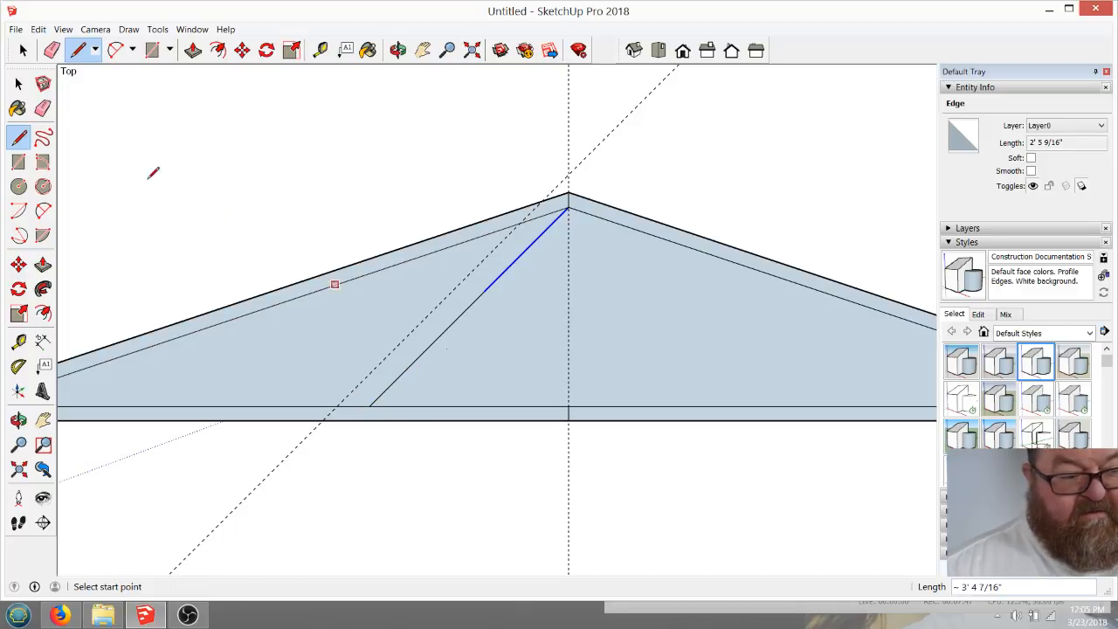
# Delete the two filled faces on either side of the 45° web line
pyautogui.click(15, 81)
pyautogui.click(382, 318)
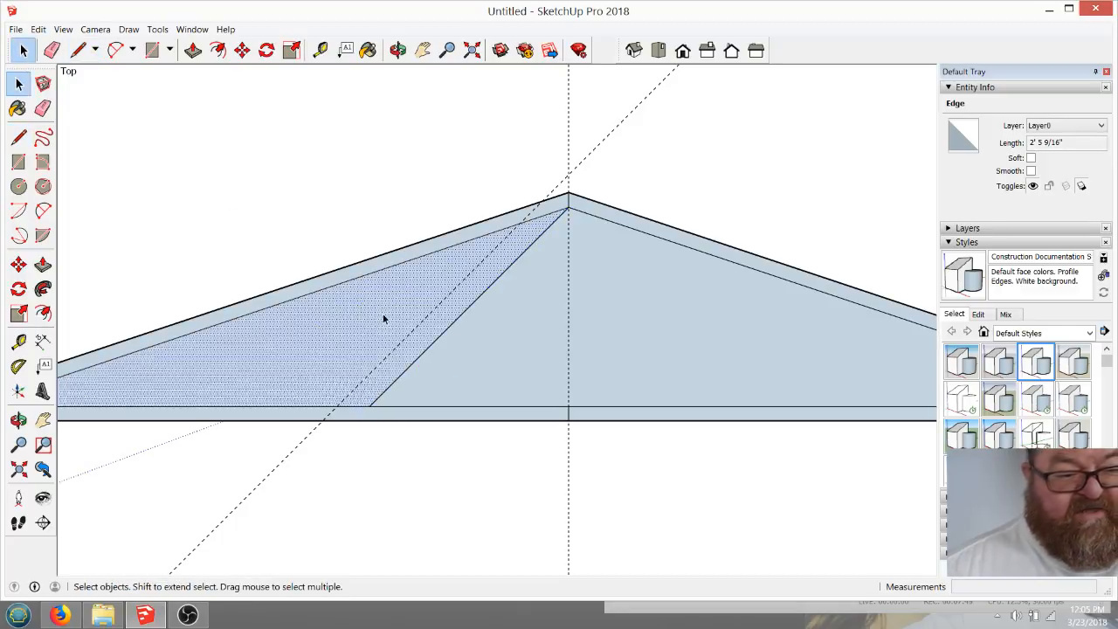
pyautogui.press('Delete')
pyautogui.click(495, 353)
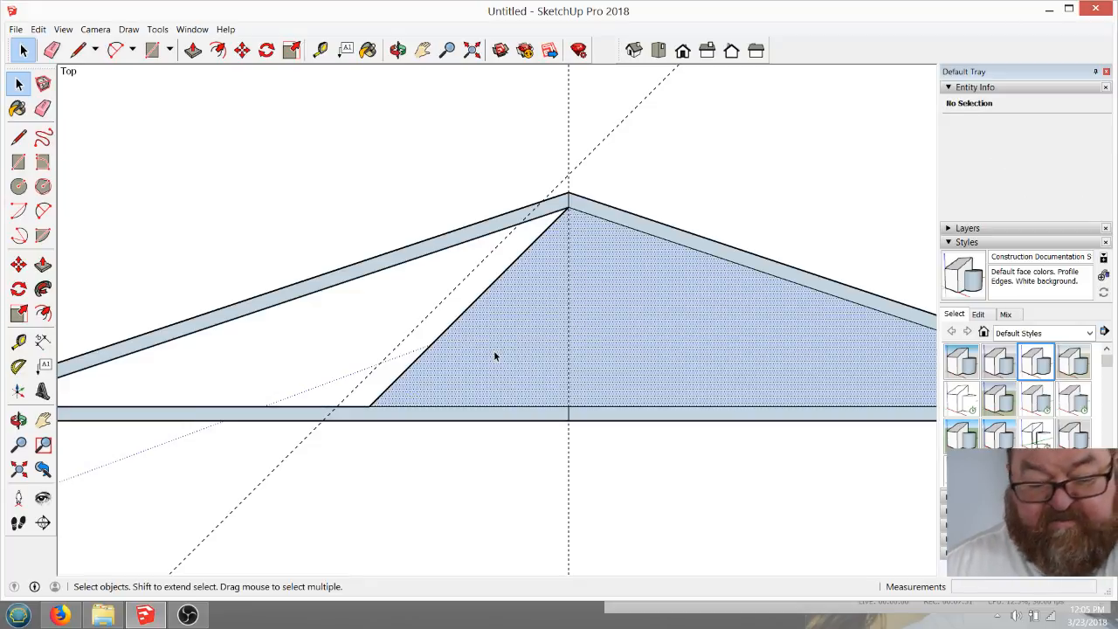
pyautogui.press('Delete')
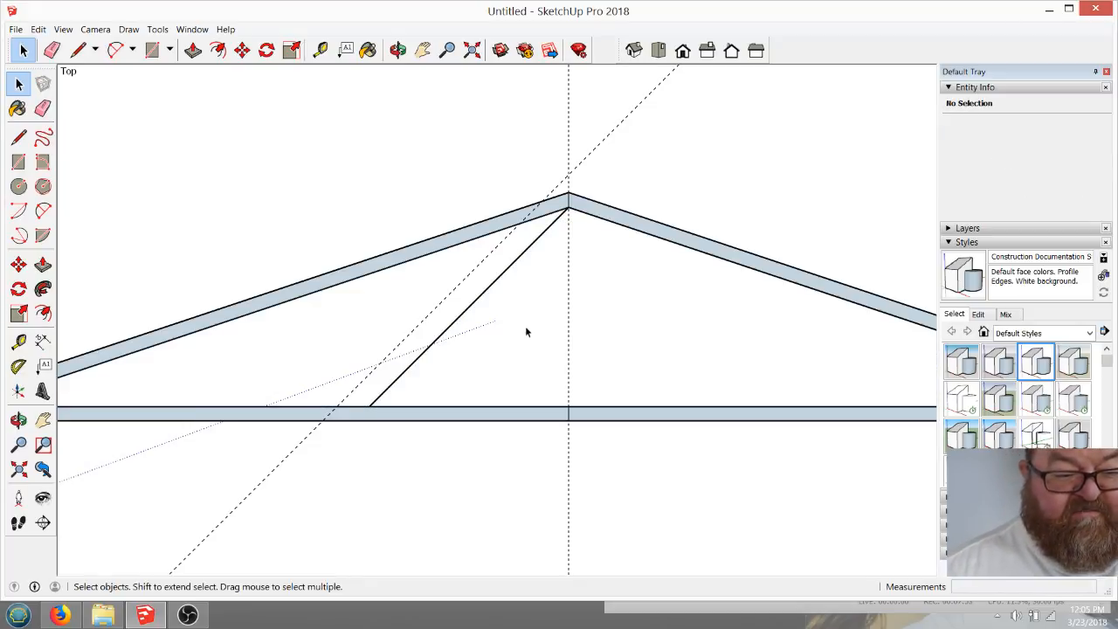
# Erase the 45° construction guide beside the web line
pyautogui.scroll(2, 406, 382)
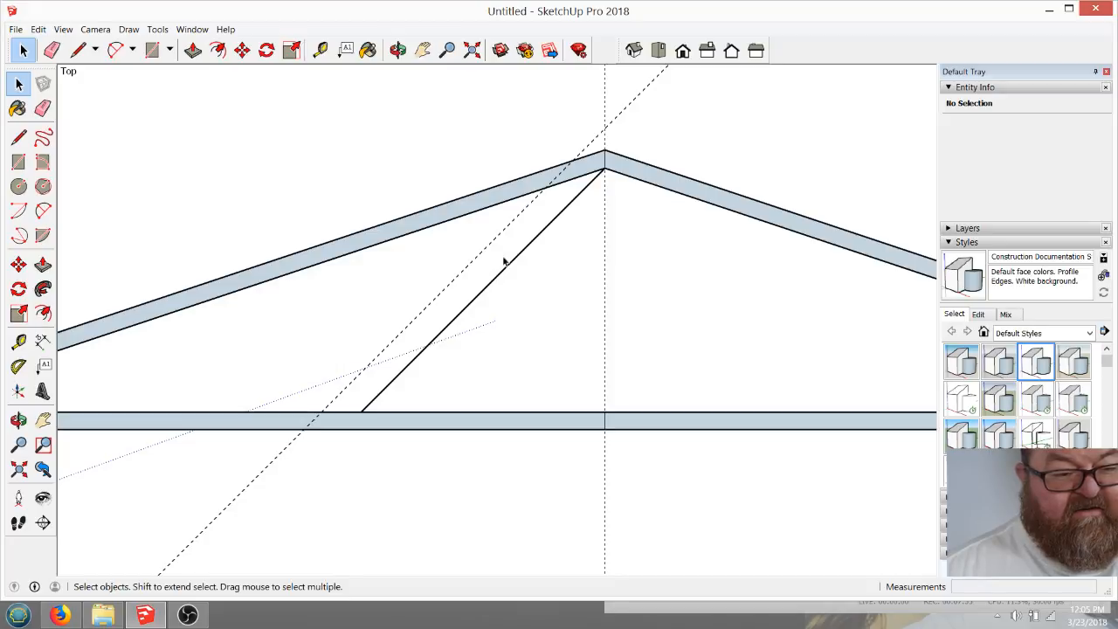
pyautogui.click(51, 49)
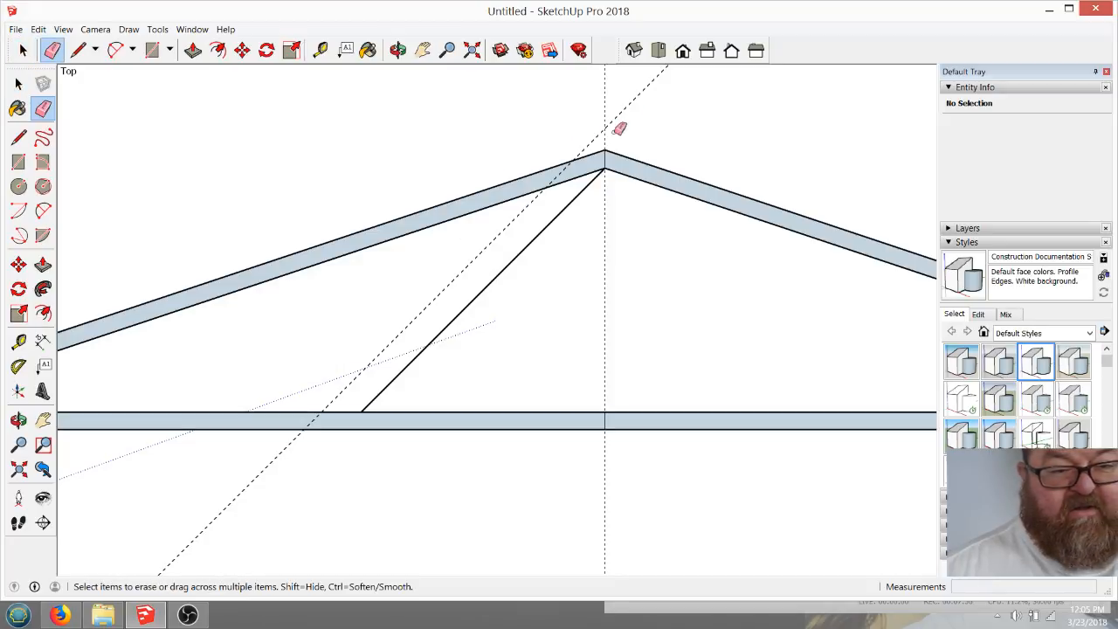
pyautogui.click(655, 92)
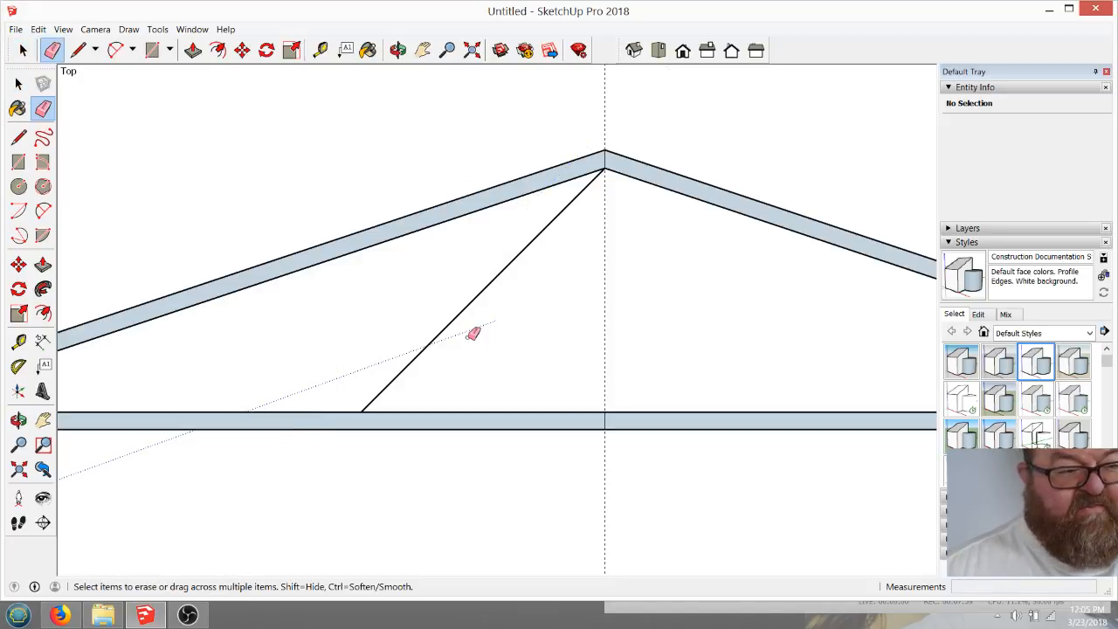
pyautogui.scroll(-1, 564, 335)
pyautogui.scroll(1, 414, 357)
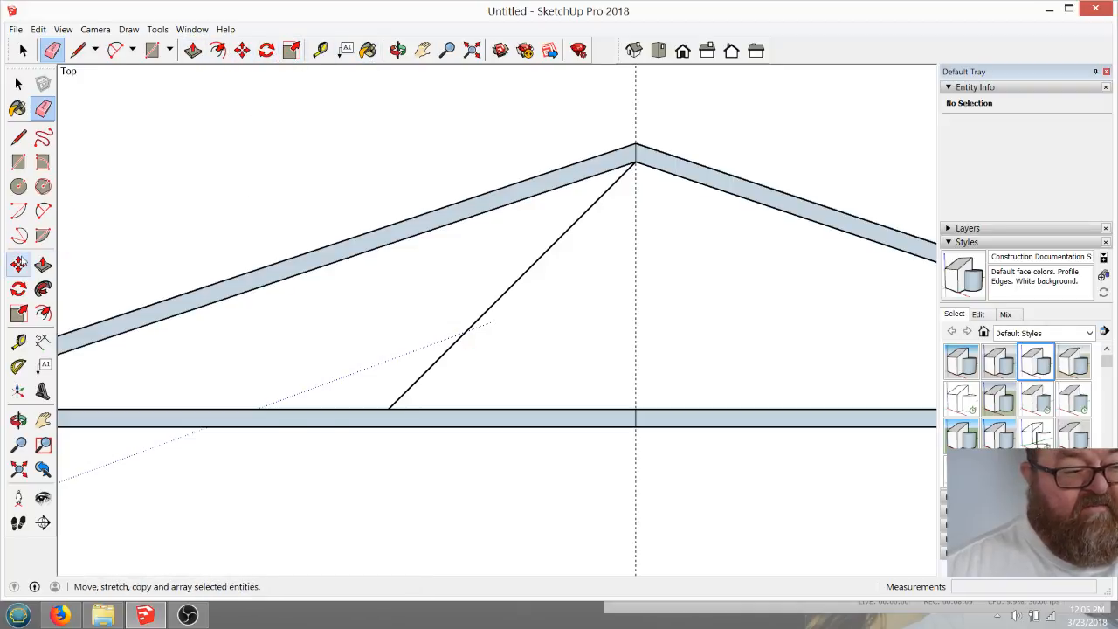
# Place a 45° protractor guide at the web line's lower end, rising away from the peak towards the near rafter
pyautogui.click(19, 367)
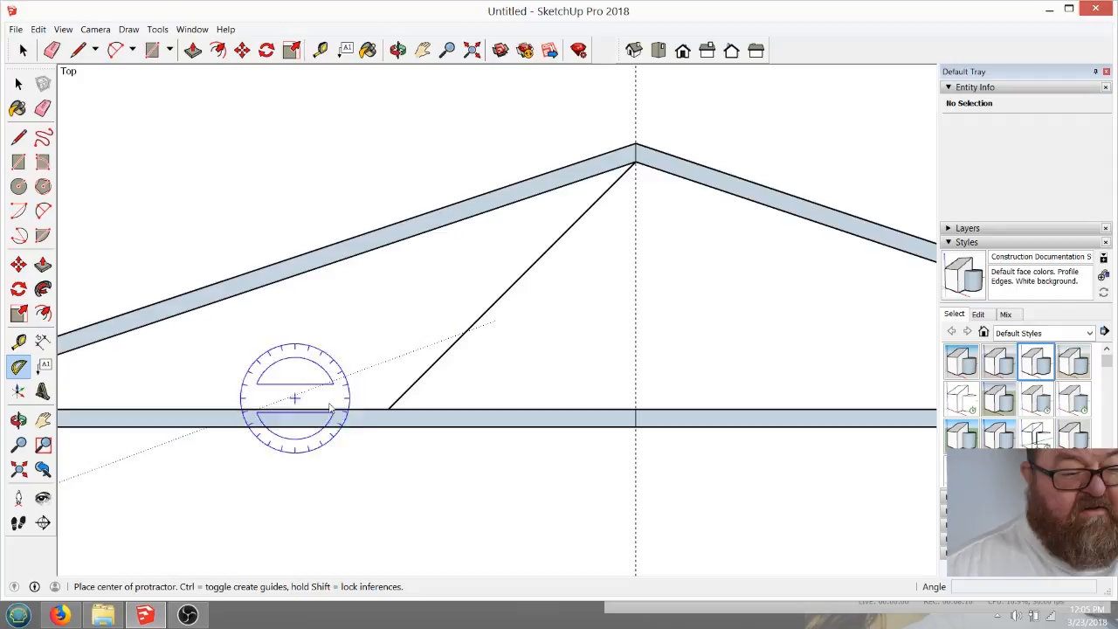
pyautogui.click(388, 410)
pyautogui.click(295, 410)
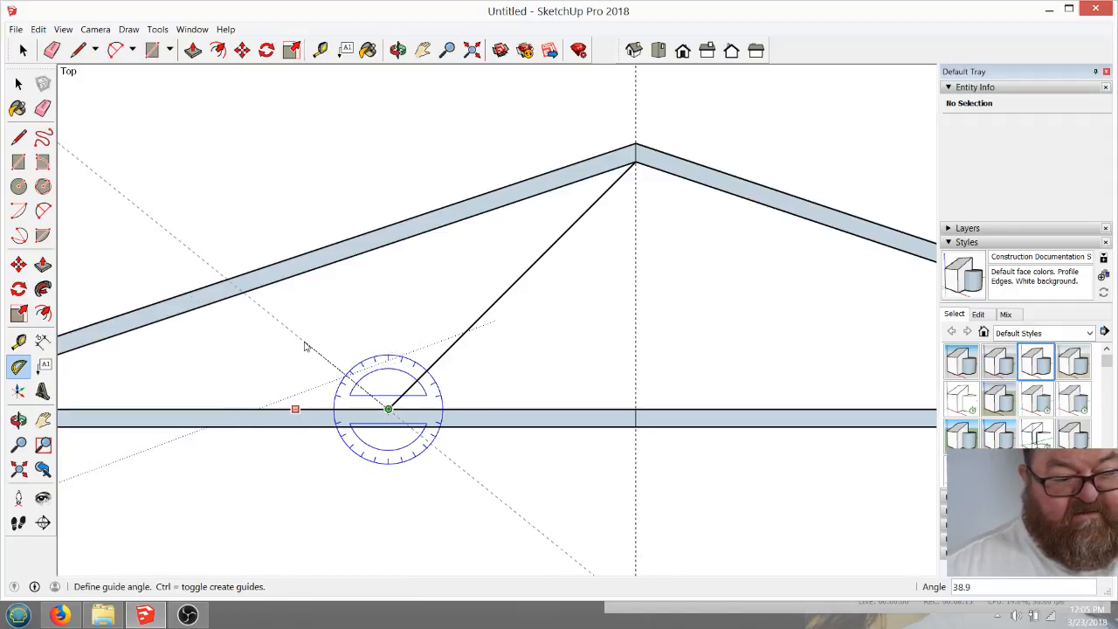
pyautogui.press('Return')
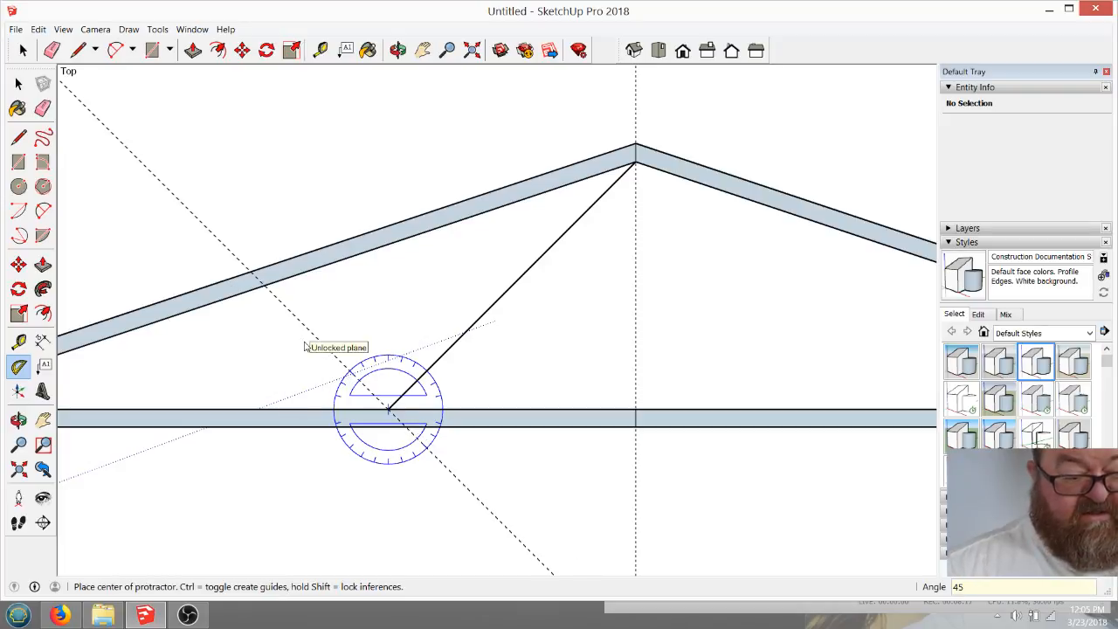
# Draw the second web line along the new guide from the bottom board up to the rafter's lower edge
pyautogui.click(77, 49)
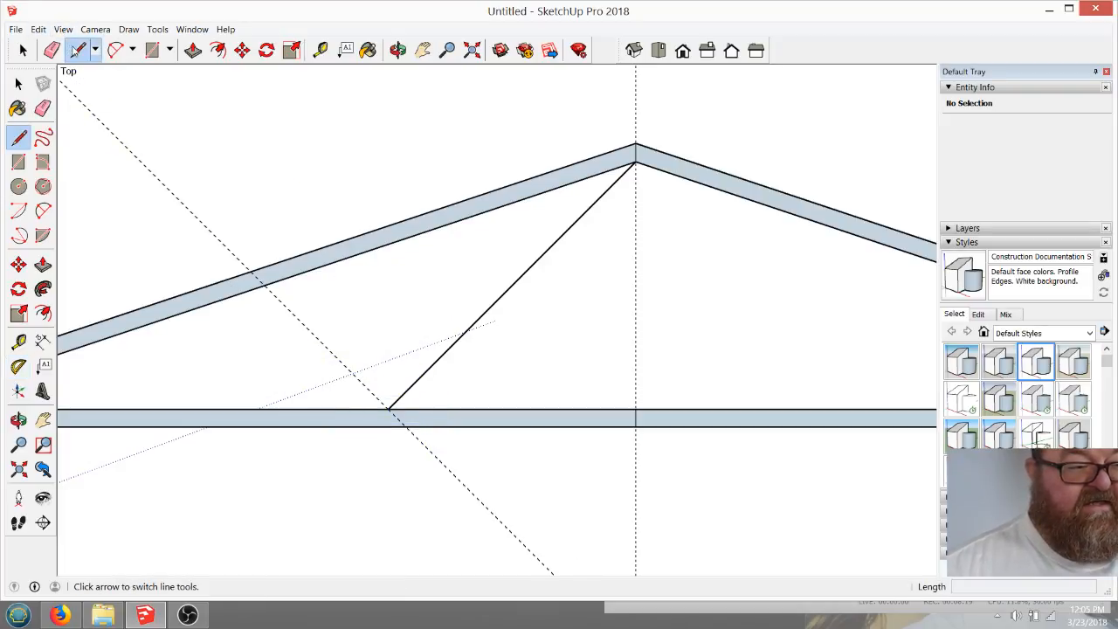
pyautogui.click(389, 409)
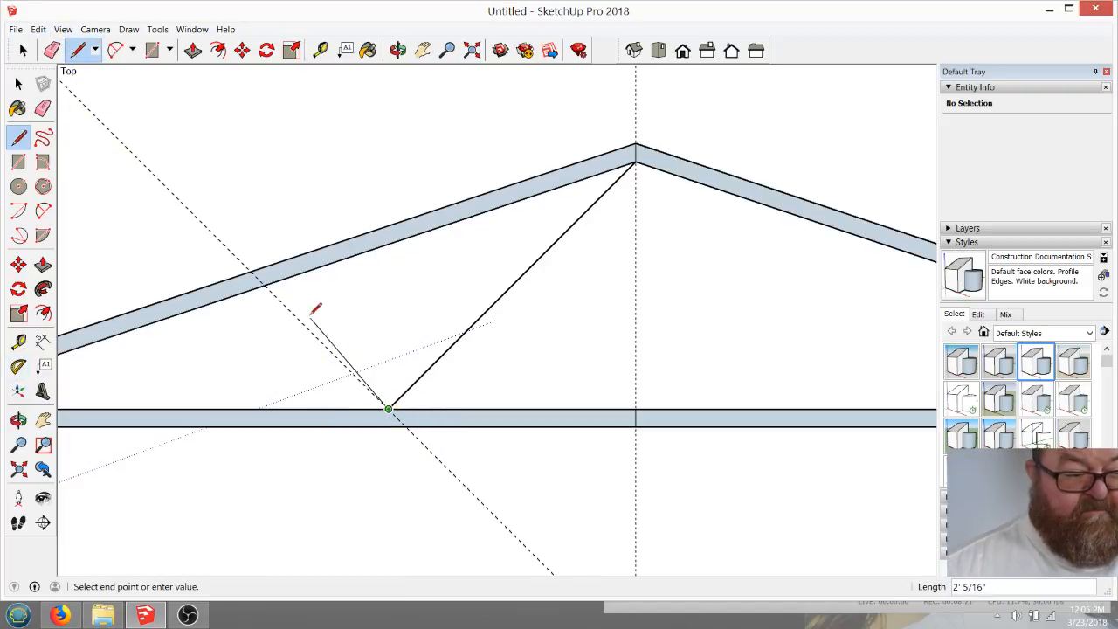
pyautogui.click(266, 285)
pyautogui.scroll(-2, 454, 381)
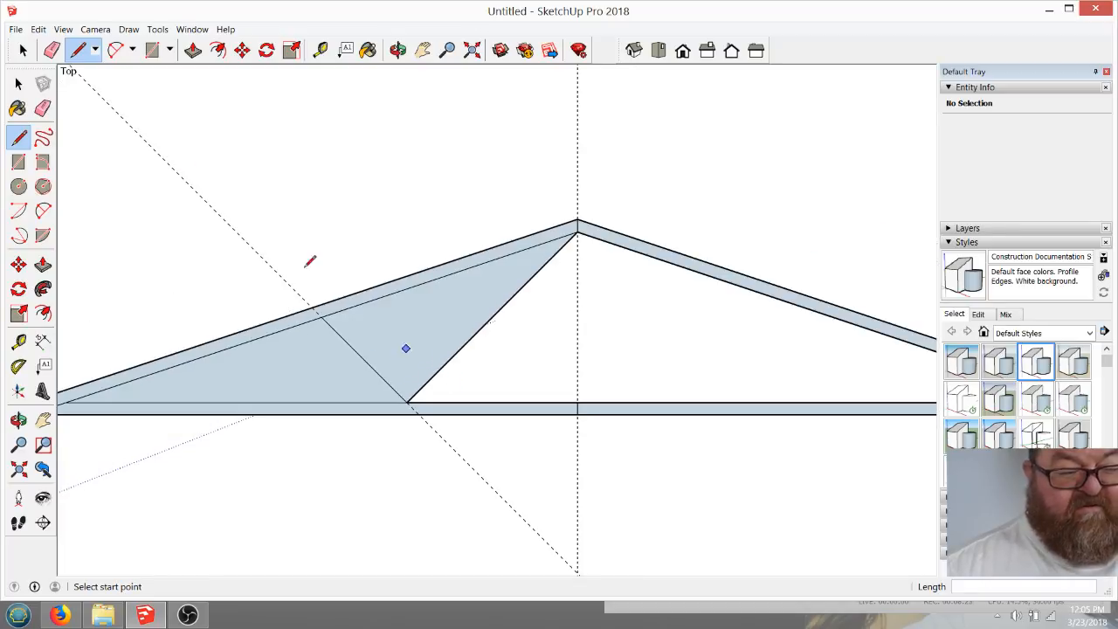
# Delete the two filled faces on either side of the second web line
pyautogui.click(23, 49)
pyautogui.click(421, 328)
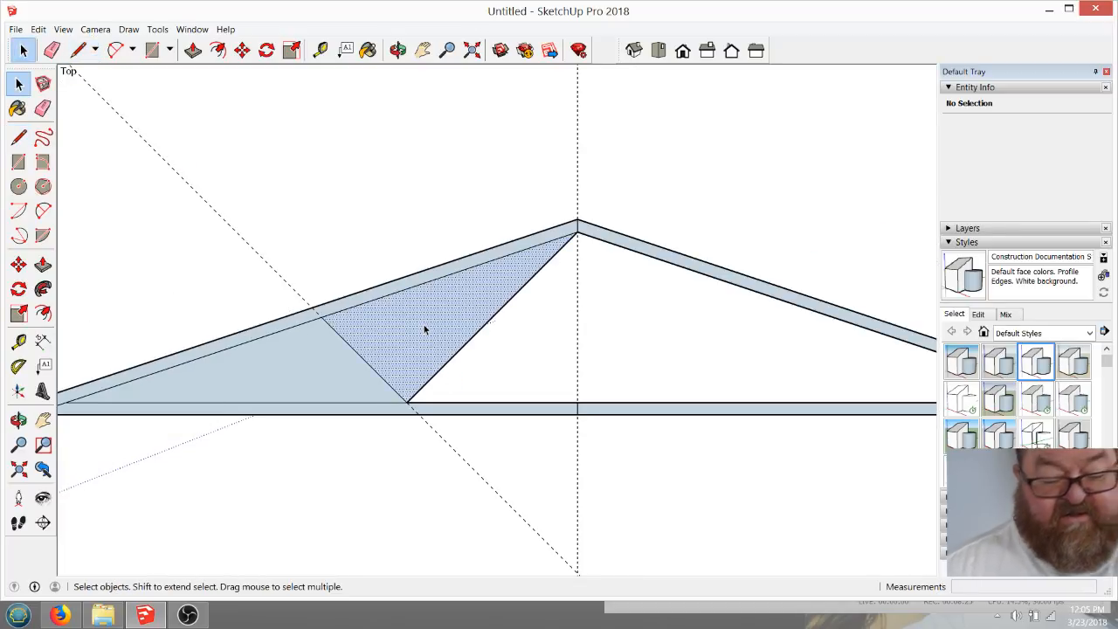
pyautogui.press('Delete')
pyautogui.click(308, 358)
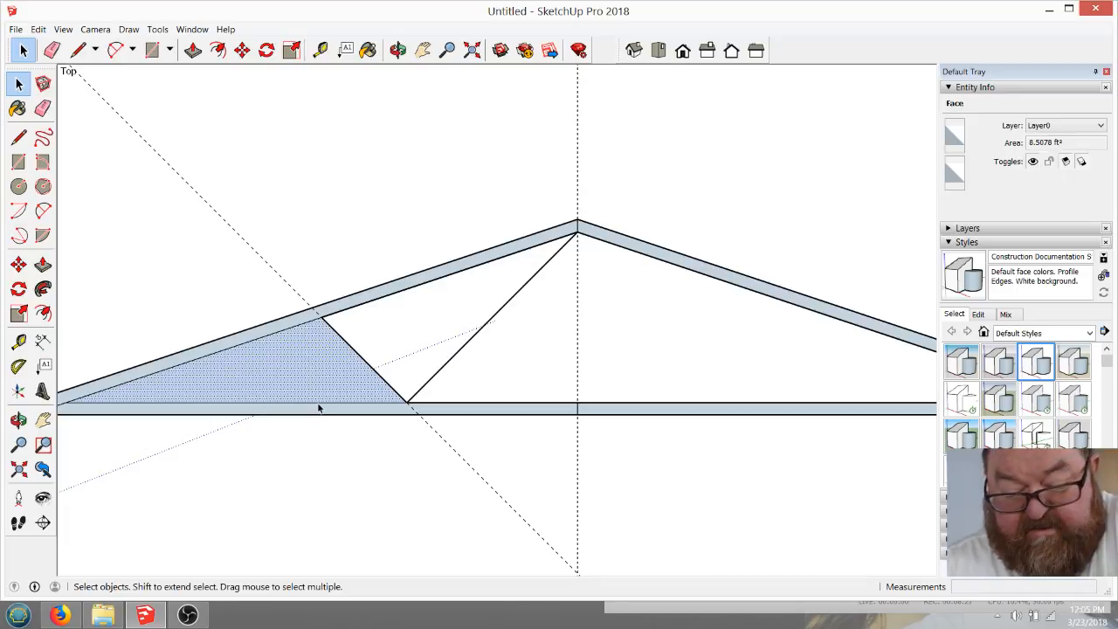
pyautogui.press('Delete')
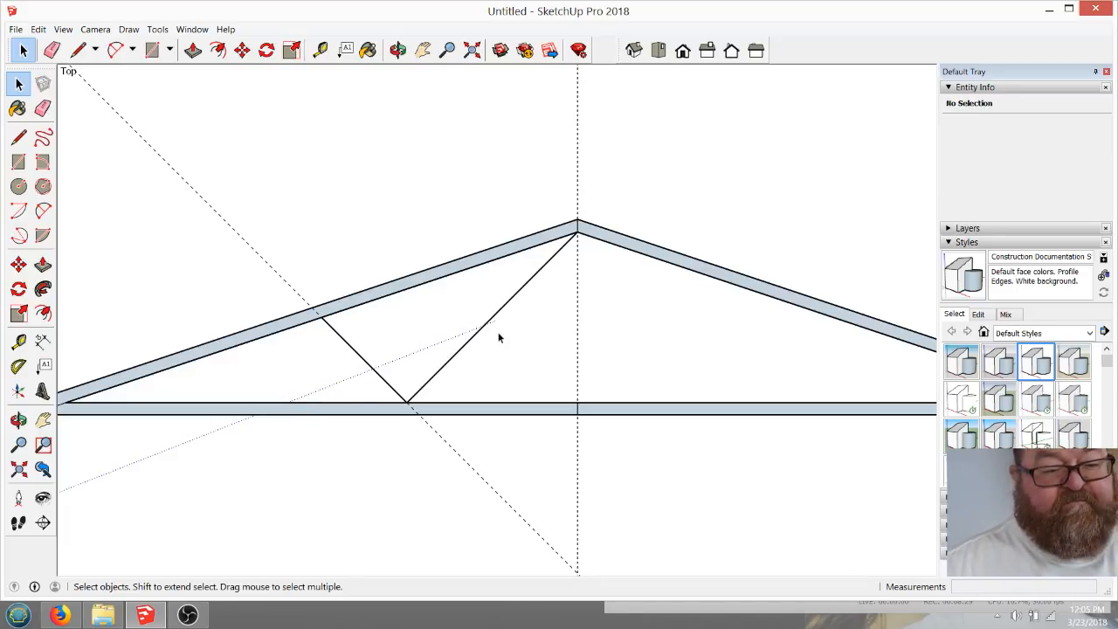
# Erase the 45° construction guide running through the second web line
pyautogui.scroll(-1, 496, 337)
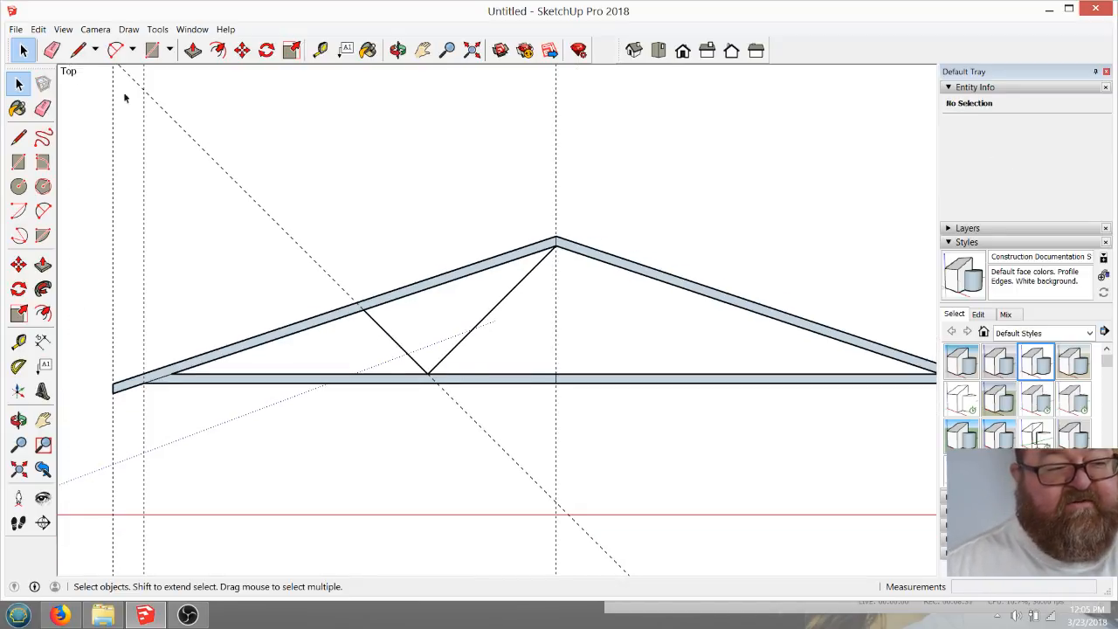
pyautogui.press('e')
pyautogui.click(372, 311)
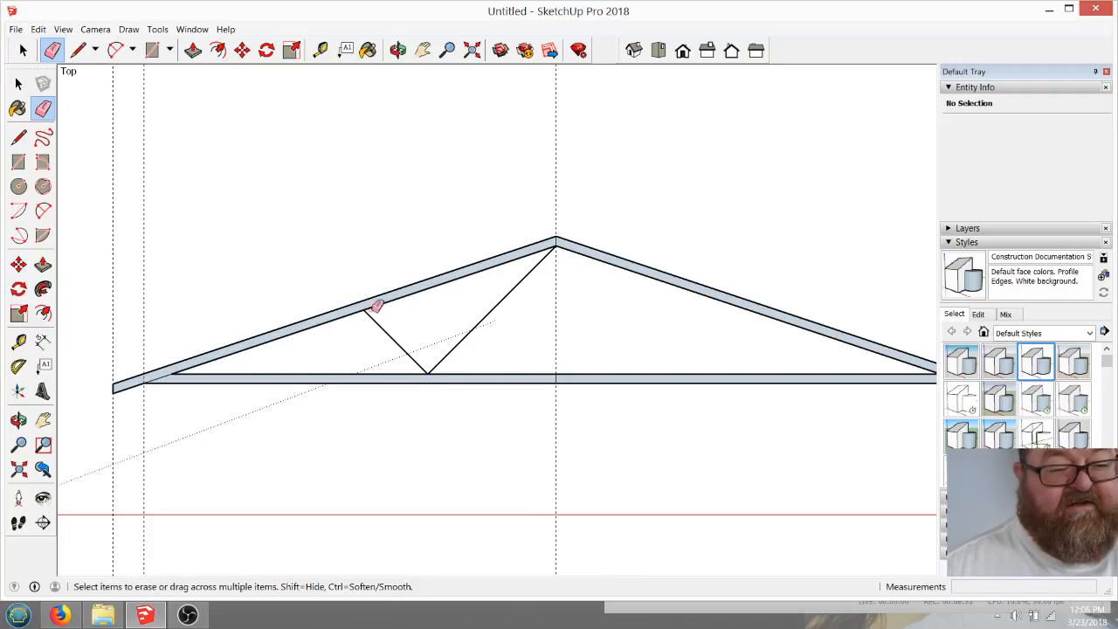
pyautogui.scroll(2, 311, 344)
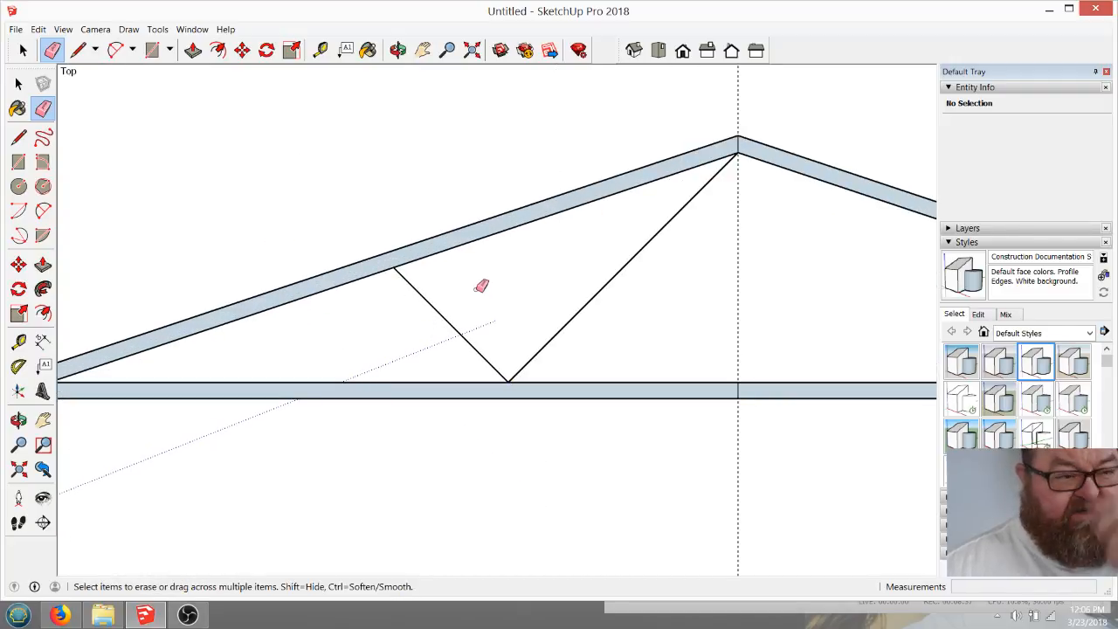
# Try copying the long web line's upper segment from the peak to the second web line's rafter end, and erase the copy
pyautogui.click(23, 50)
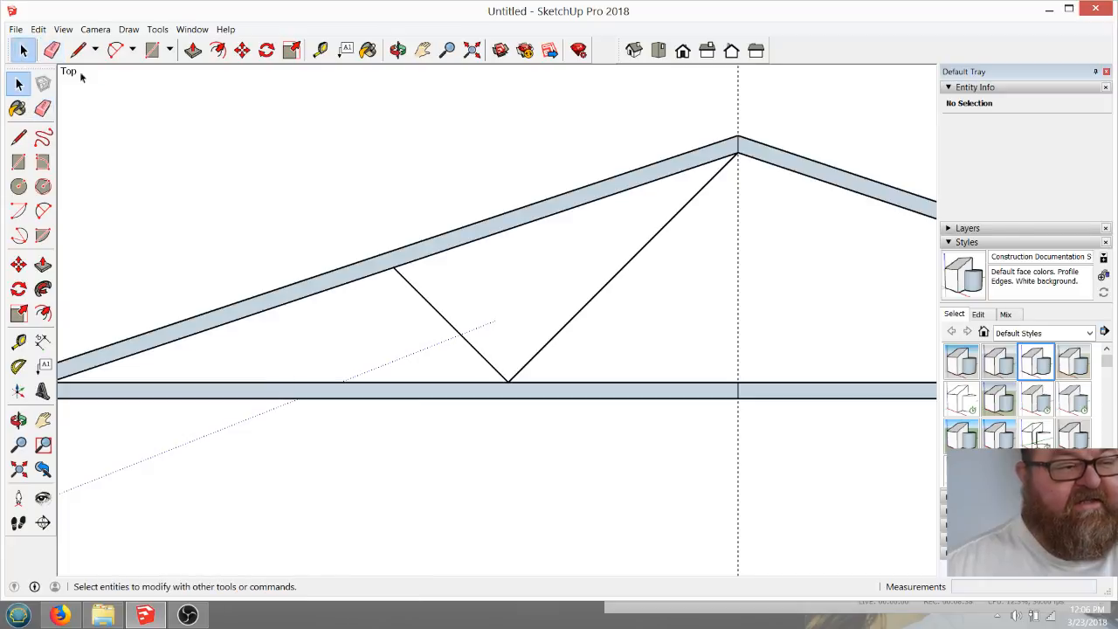
pyautogui.click(692, 206)
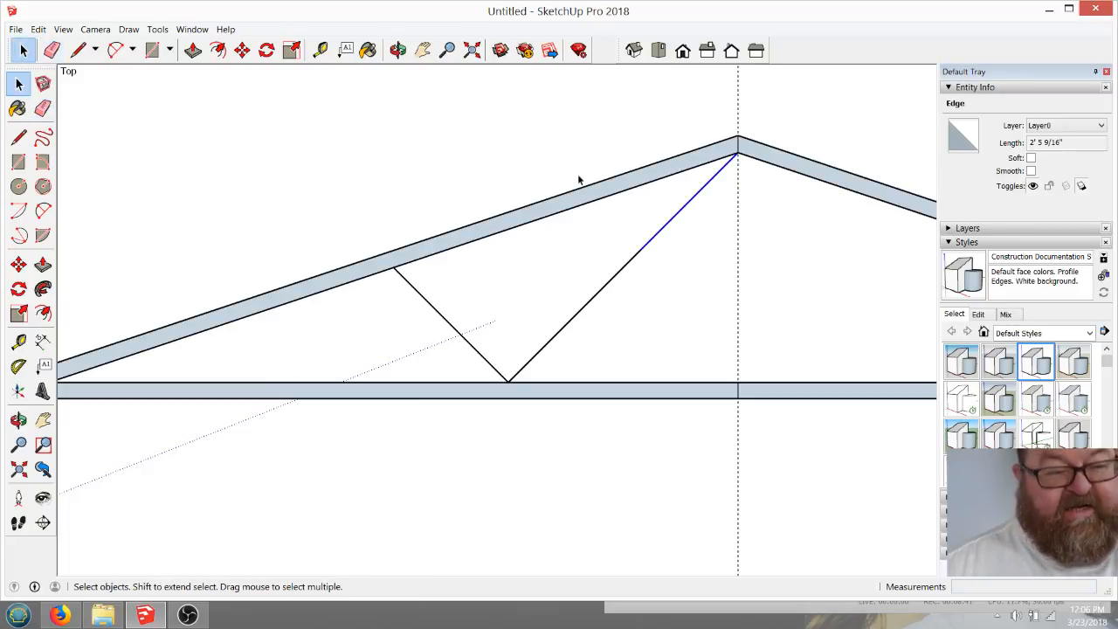
pyautogui.click(242, 49)
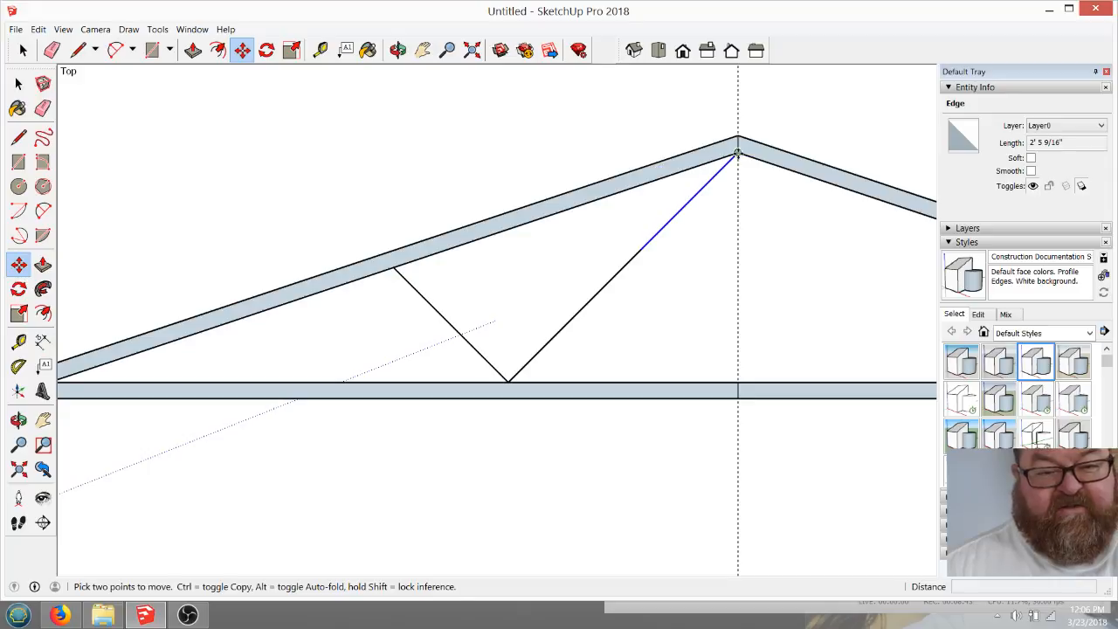
pyautogui.press('ctrl')
pyautogui.click(737, 153)
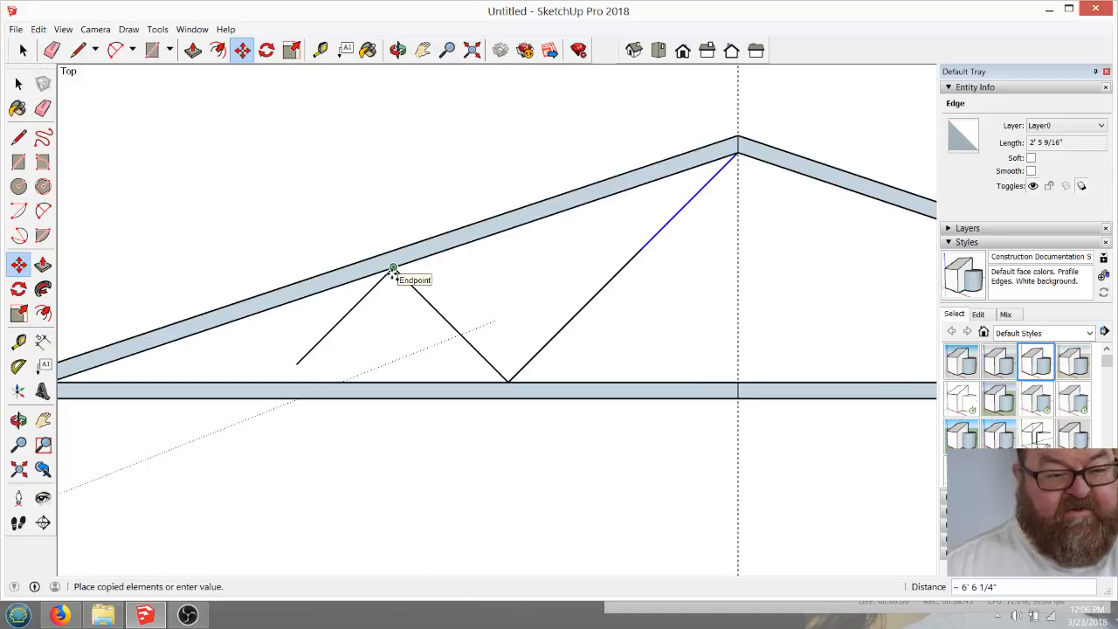
pyautogui.click(393, 269)
pyautogui.scroll(-3, 350, 407)
pyautogui.scroll(1, 367, 422)
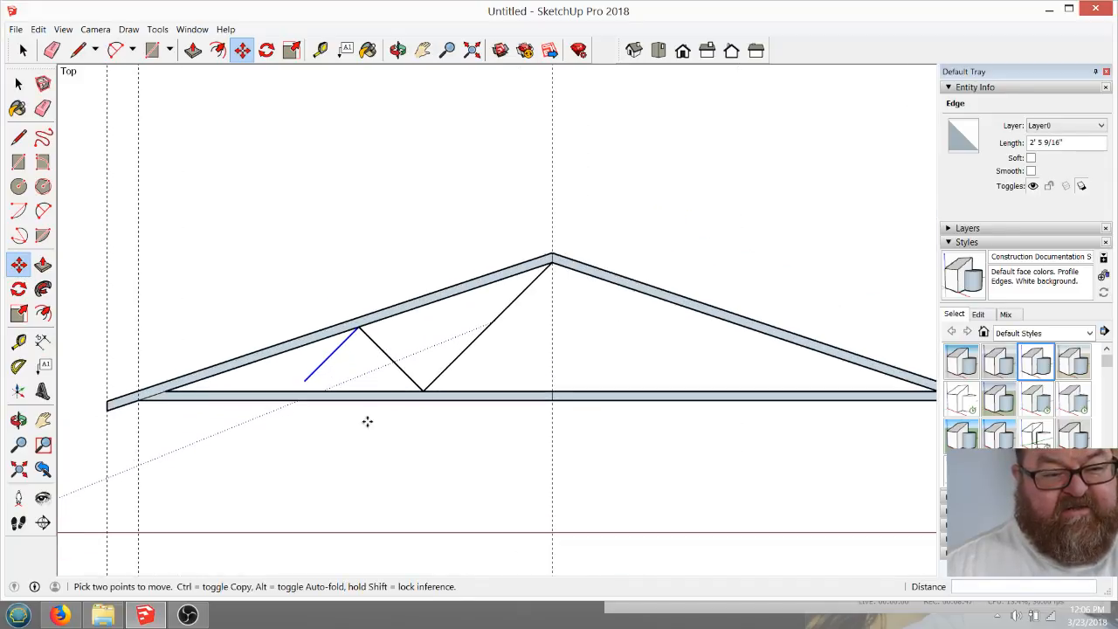
pyautogui.scroll(1, 349, 394)
pyautogui.click(52, 50)
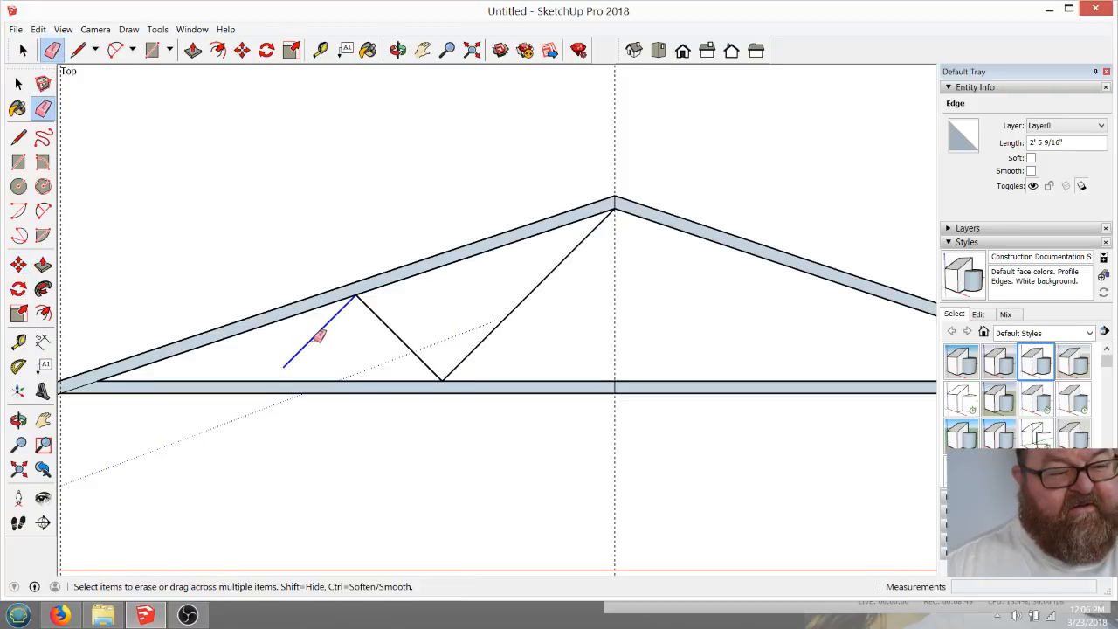
pyautogui.click(316, 332)
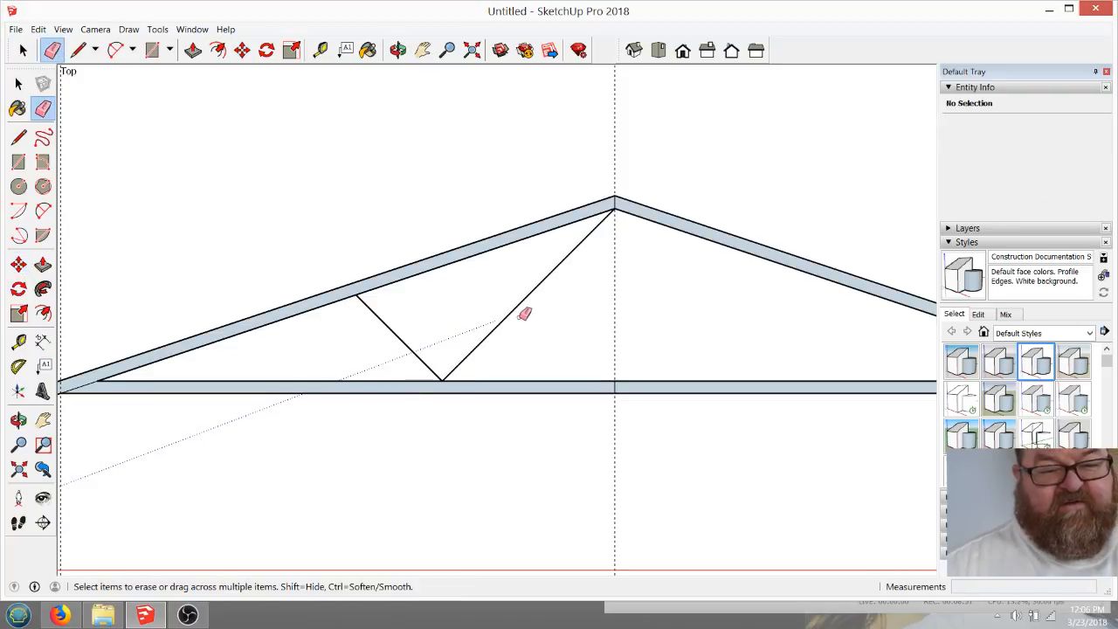
pyautogui.scroll(-1, 527, 314)
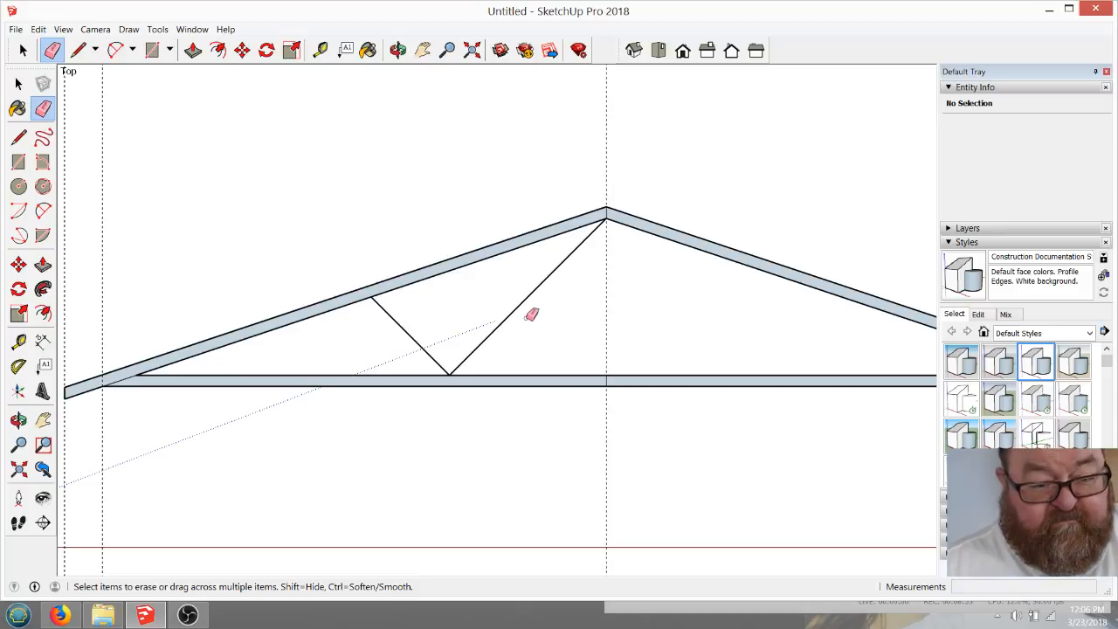
pyautogui.scroll(-1, 407, 353)
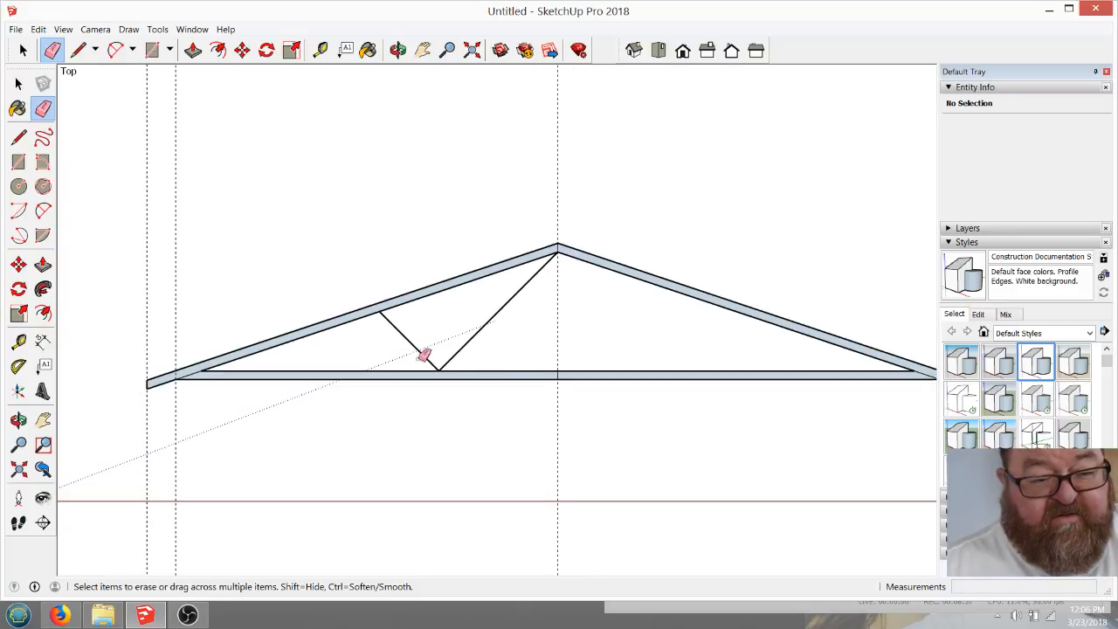
pyautogui.scroll(1, 470, 339)
pyautogui.scroll(1, 469, 339)
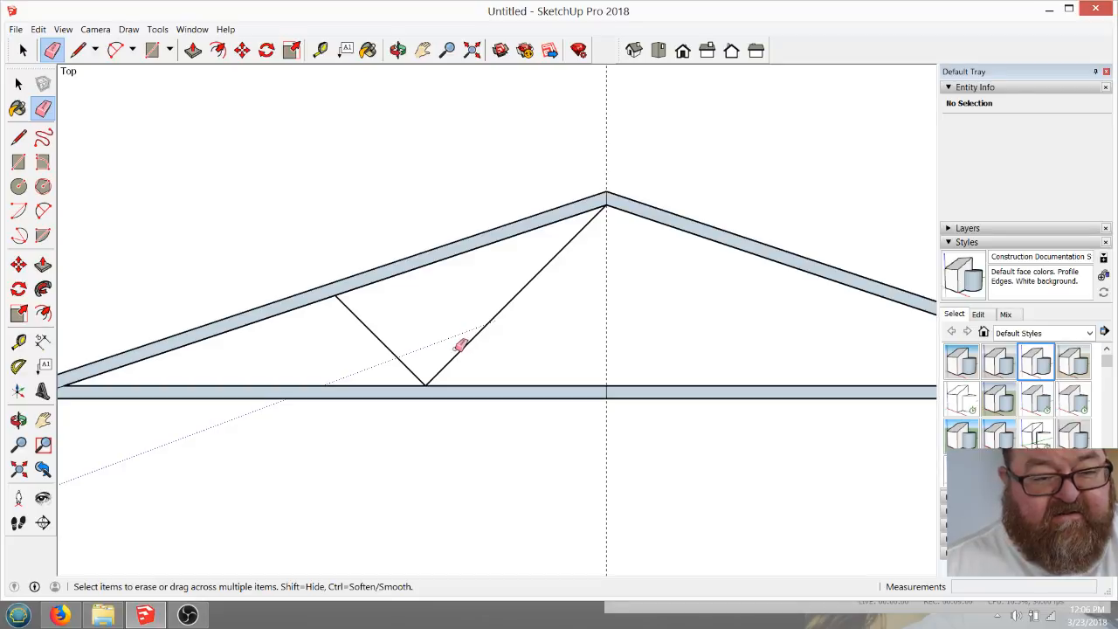
# Group the connected long and short web lines on the truss's left half
pyautogui.click(23, 49)
pyautogui.tripleClick(390, 327)
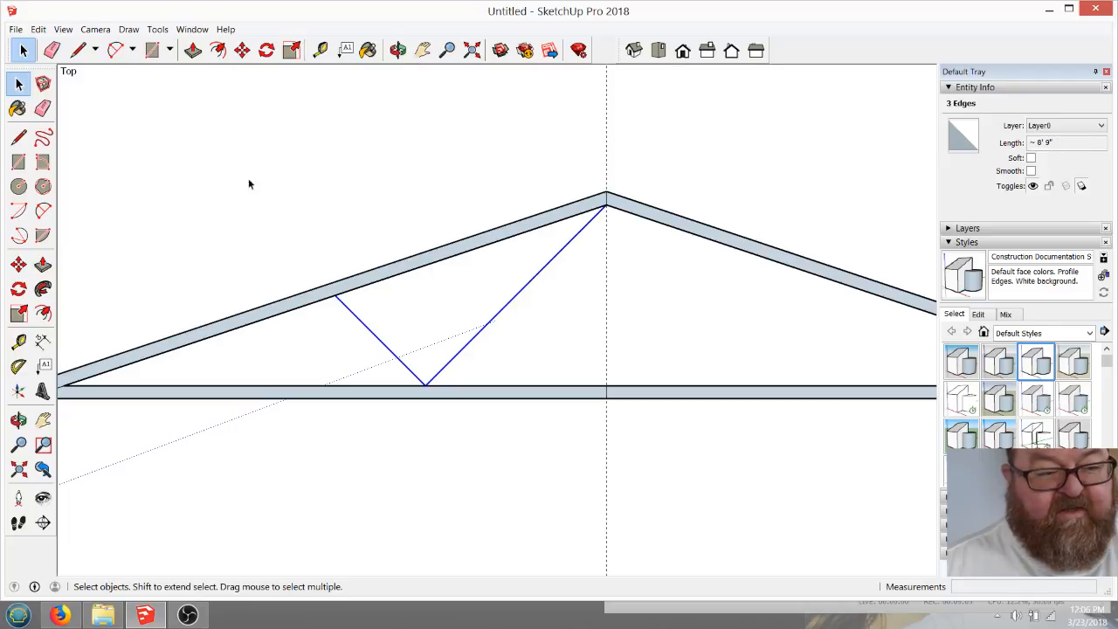
pyautogui.click(242, 50)
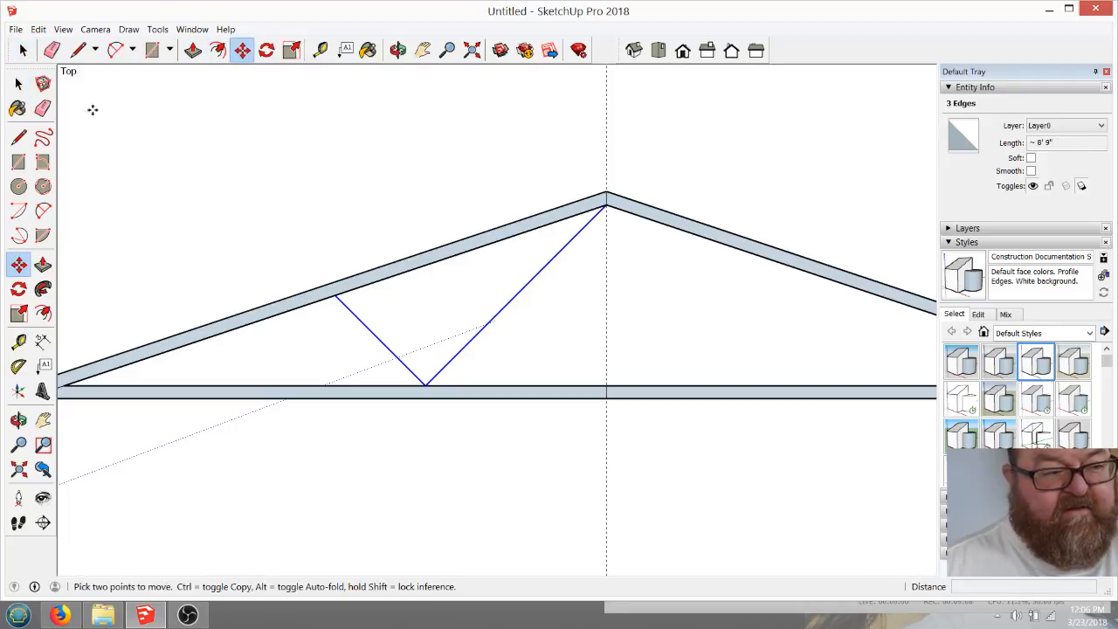
pyautogui.click(23, 50)
pyautogui.rightClick(504, 310)
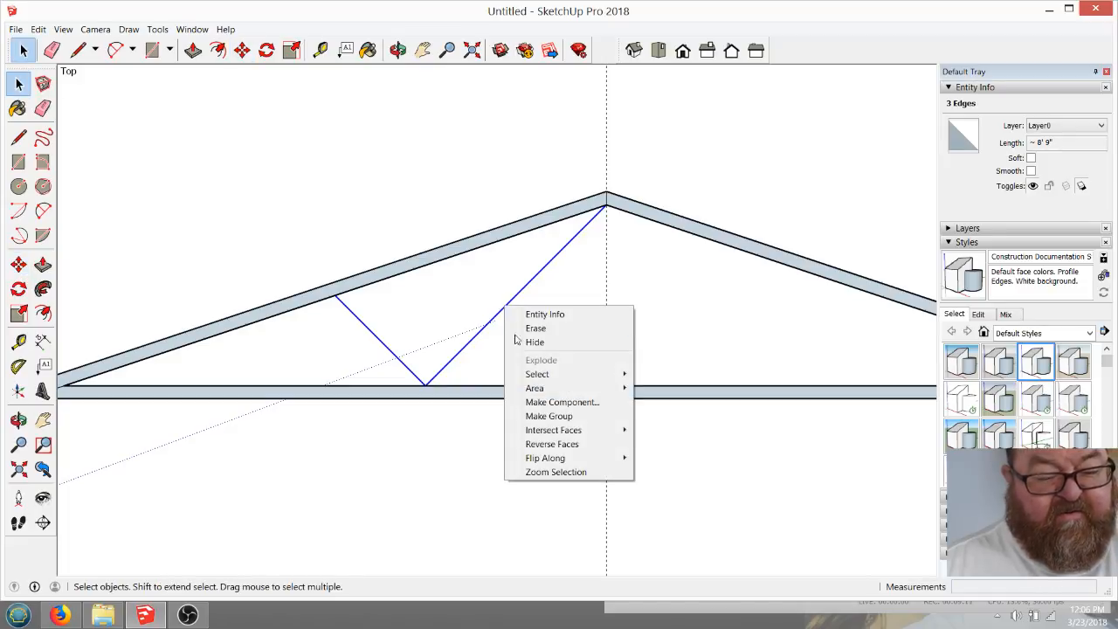
pyautogui.click(571, 414)
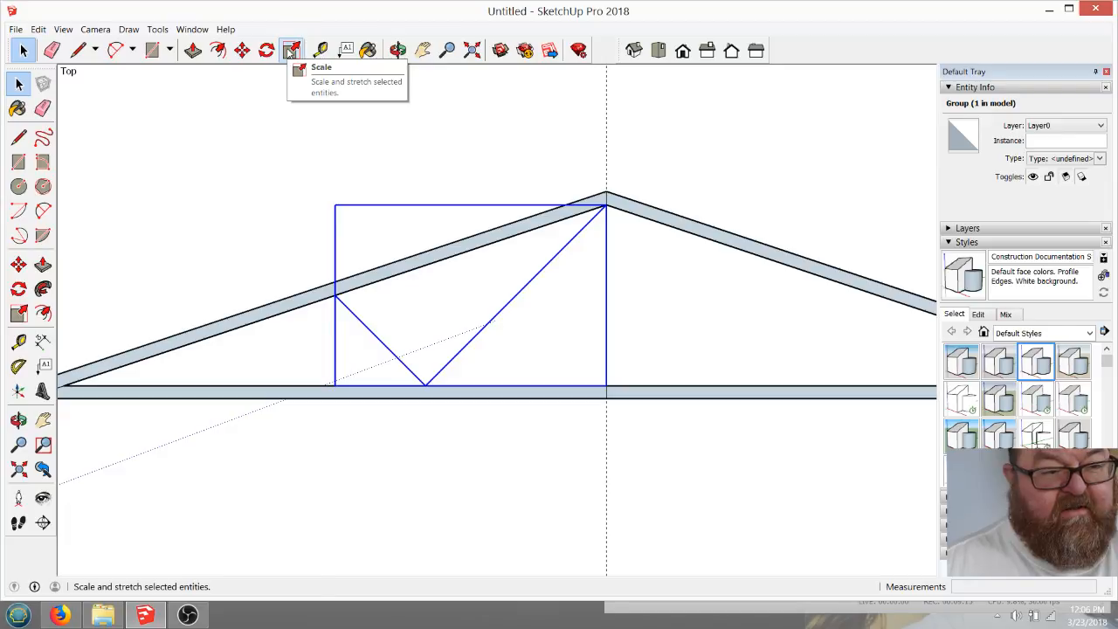
# Copy the web line group horizontally from the peak about 2' 4 1/4" to the right
pyautogui.click(242, 50)
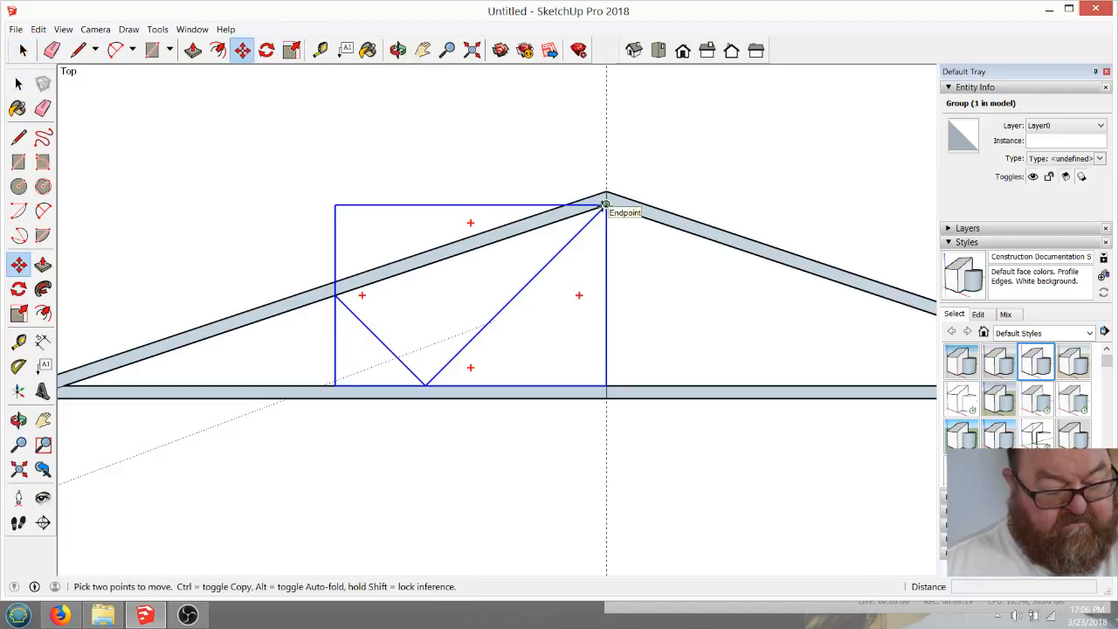
pyautogui.click(606, 205)
pyautogui.press('ctrl')
pyautogui.click(710, 207)
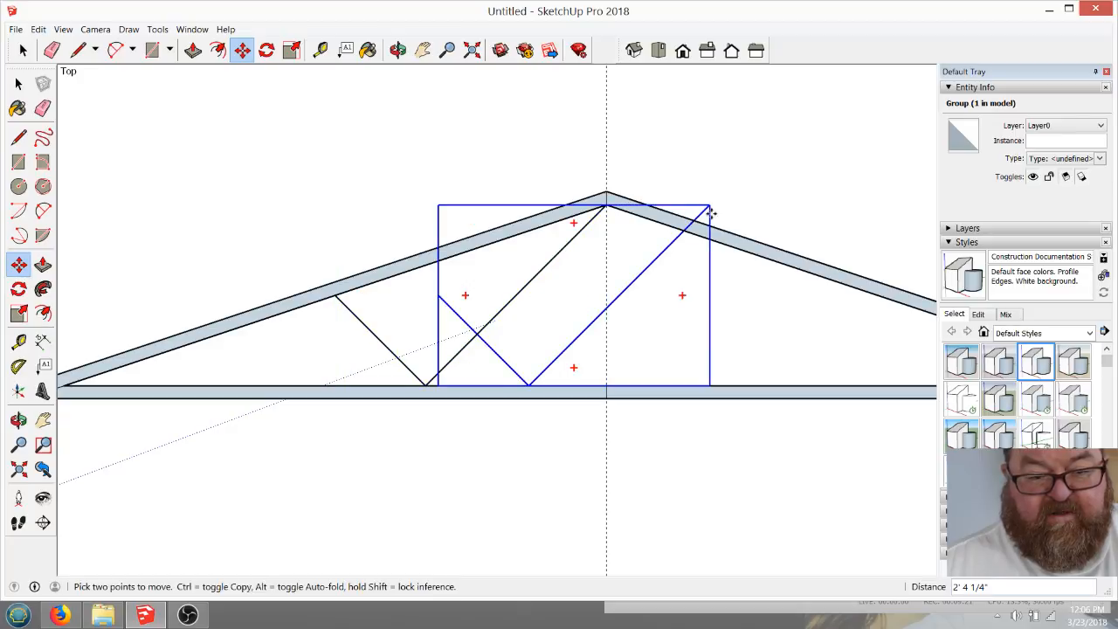
# Try to flip the copied web group by scaling it from its upper corner, and undo the scaling
pyautogui.click(291, 50)
pyautogui.moveTo(438, 205); pyautogui.dragTo(739, 200)
pyautogui.click(735, 196)
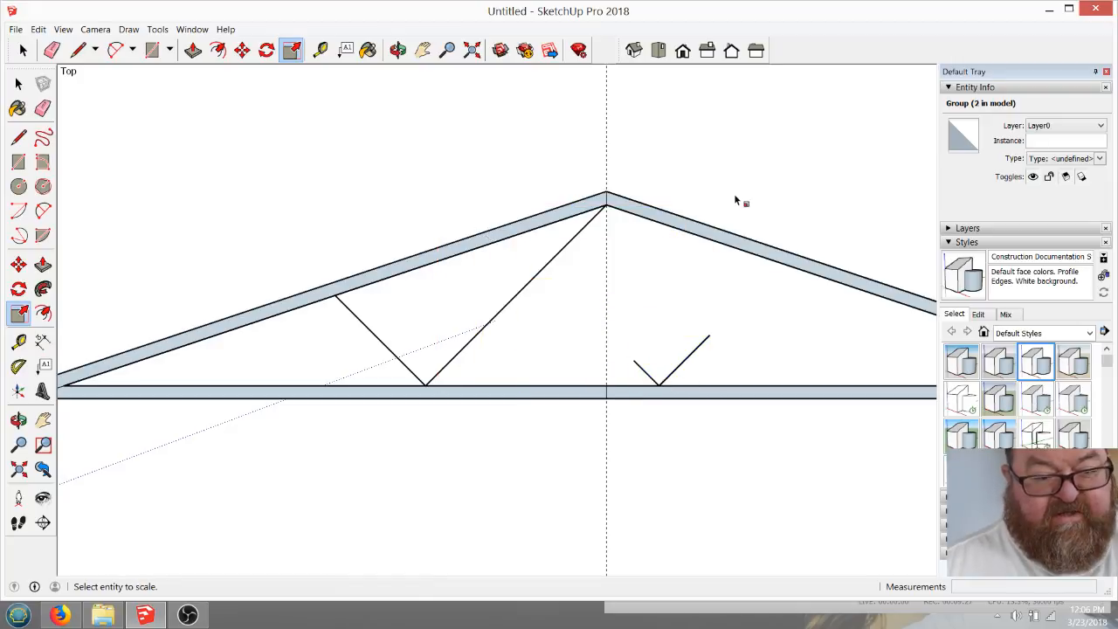
pyautogui.hotkey('ctrl', 'z')
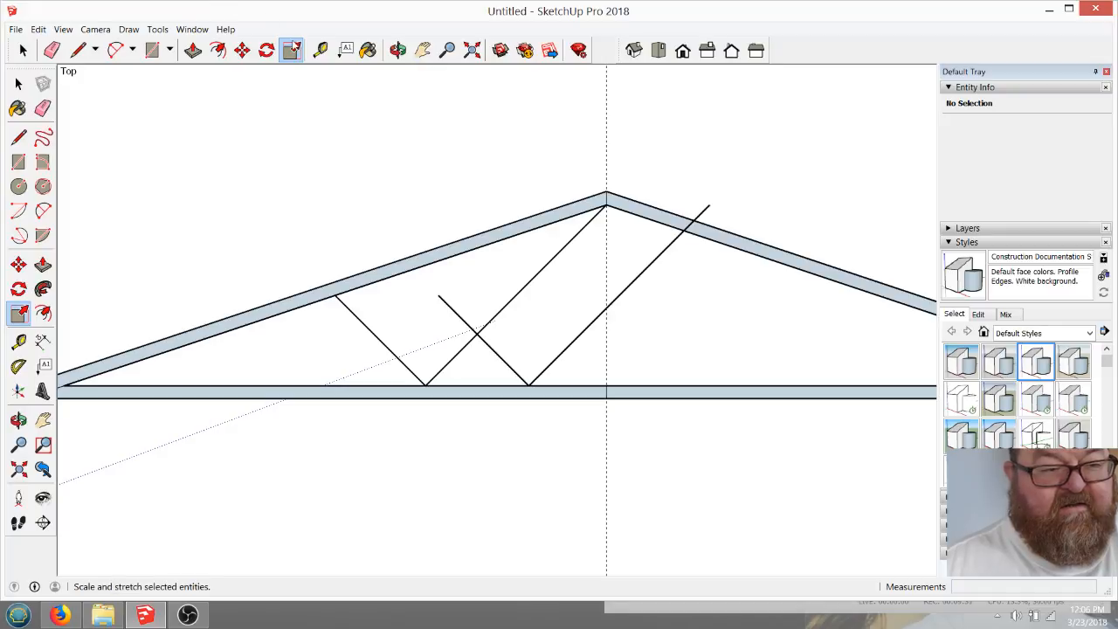
# Mirror the copied web group horizontally with a red-axis scale of -1.00
pyautogui.press('space')
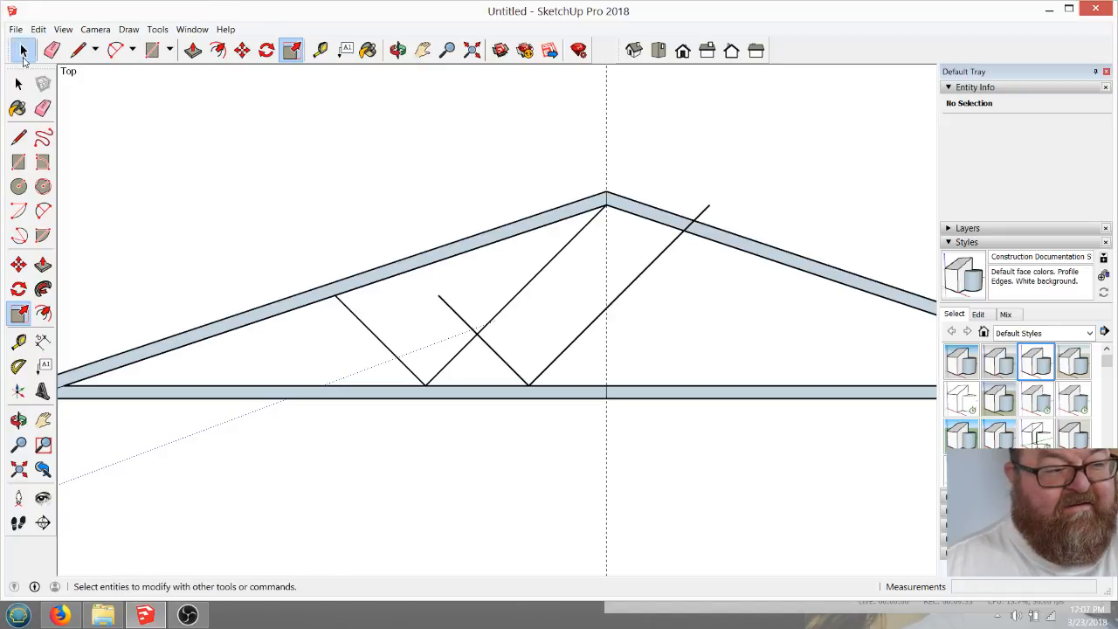
pyautogui.click(649, 274)
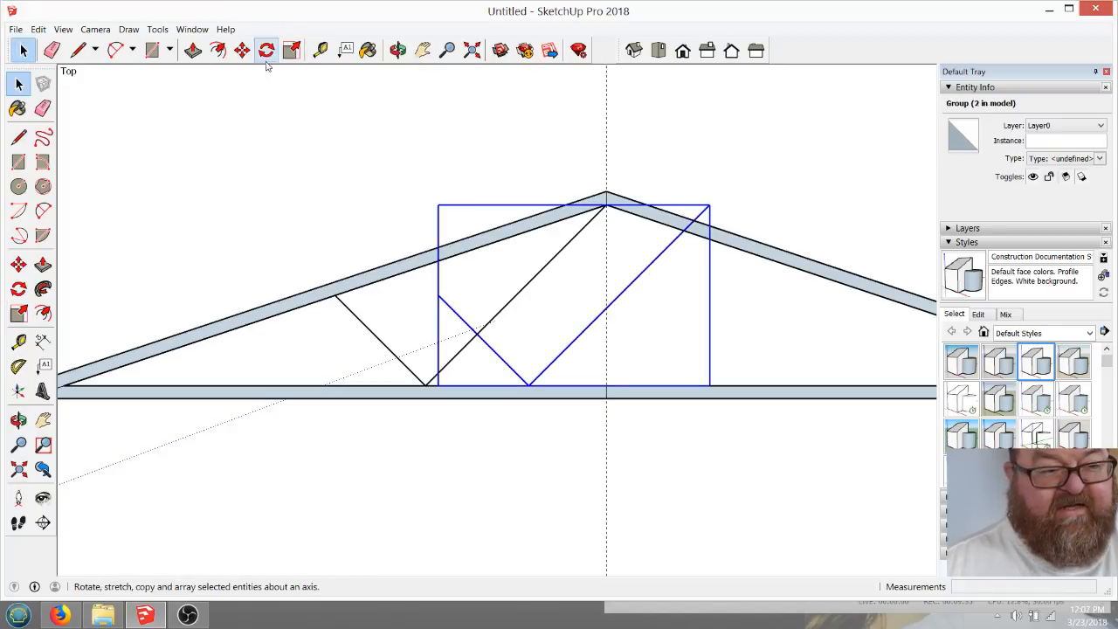
pyautogui.click(292, 50)
pyautogui.moveTo(438, 295); pyautogui.dragTo(710, 266)
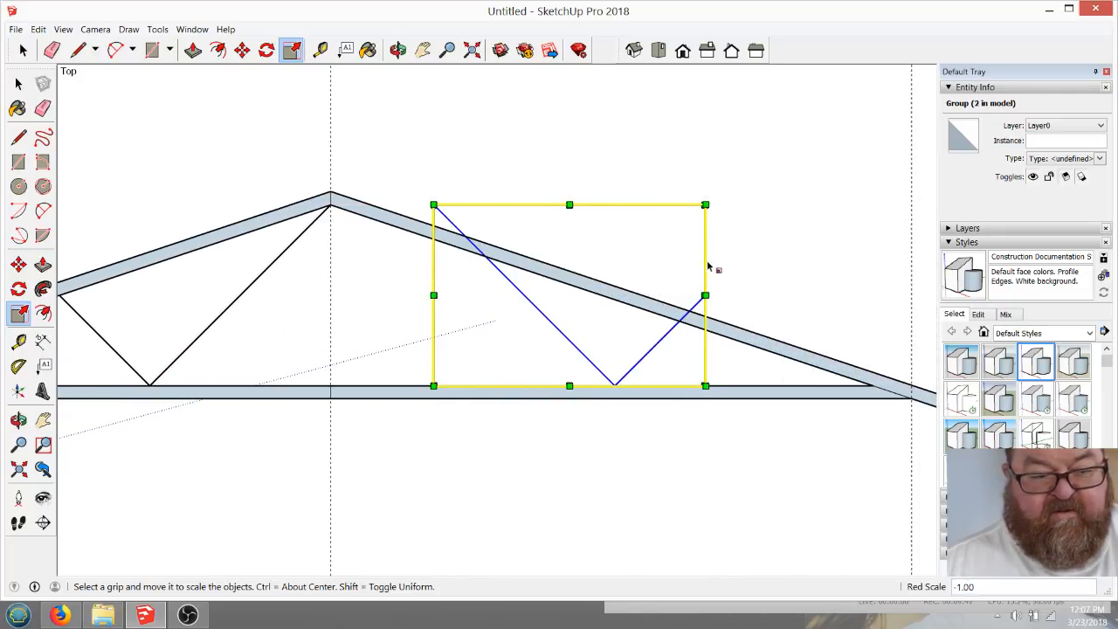
# Move the mirrored web group so its upper endpoint meets the long web line's end under the peak, and deselect it
pyautogui.click(242, 50)
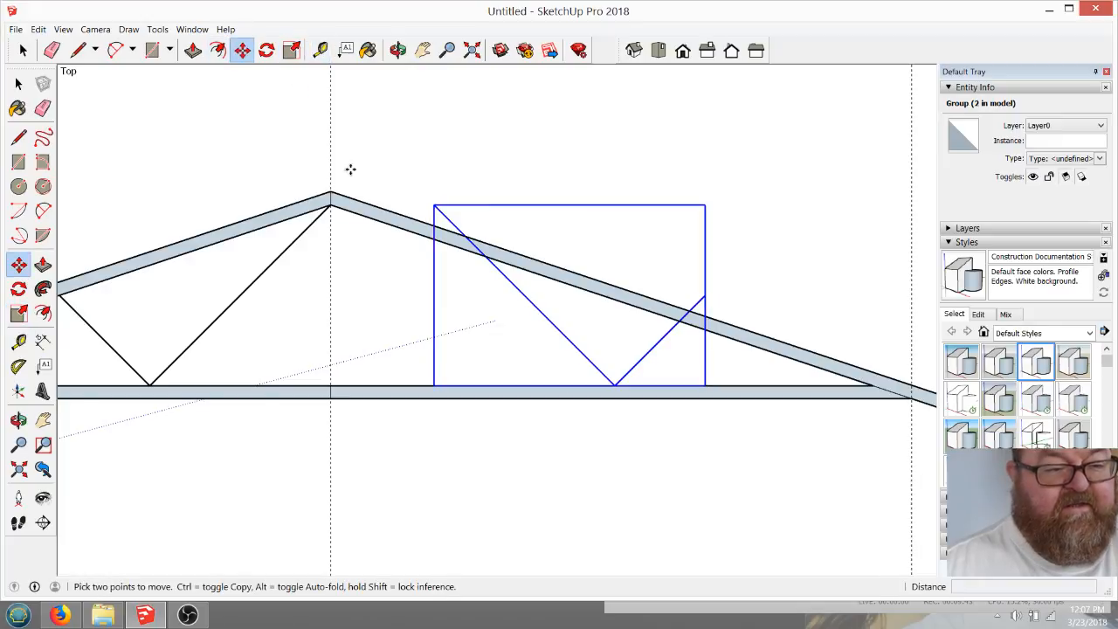
pyautogui.moveTo(439, 205); pyautogui.dragTo(333, 208)
pyautogui.scroll(-2, 652, 320)
pyautogui.scroll(1, 301, 325)
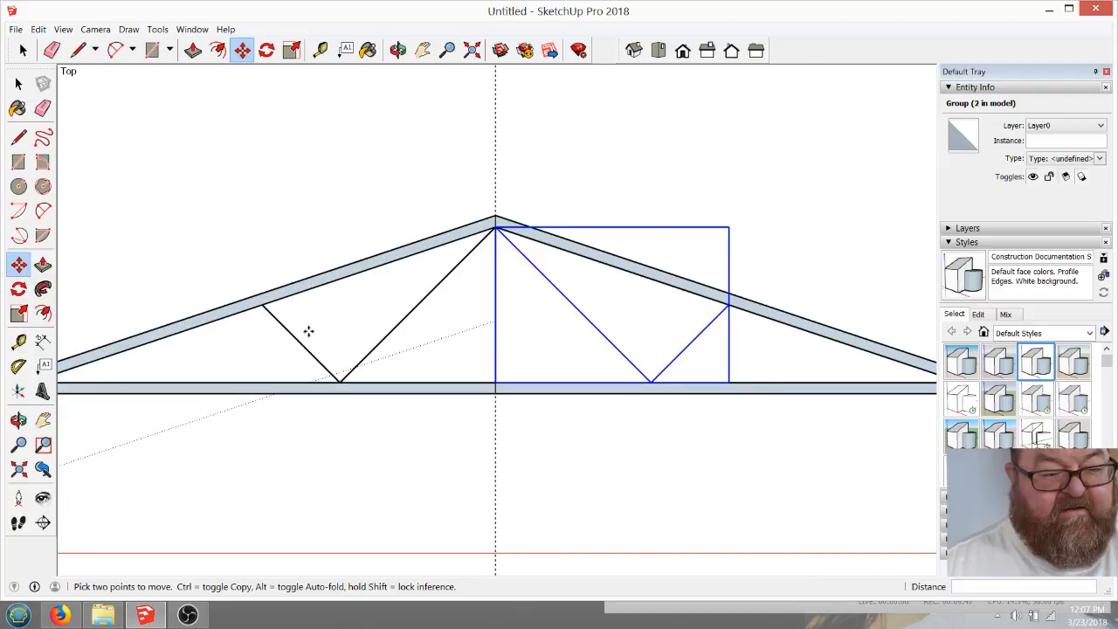
pyautogui.scroll(1, 385, 349)
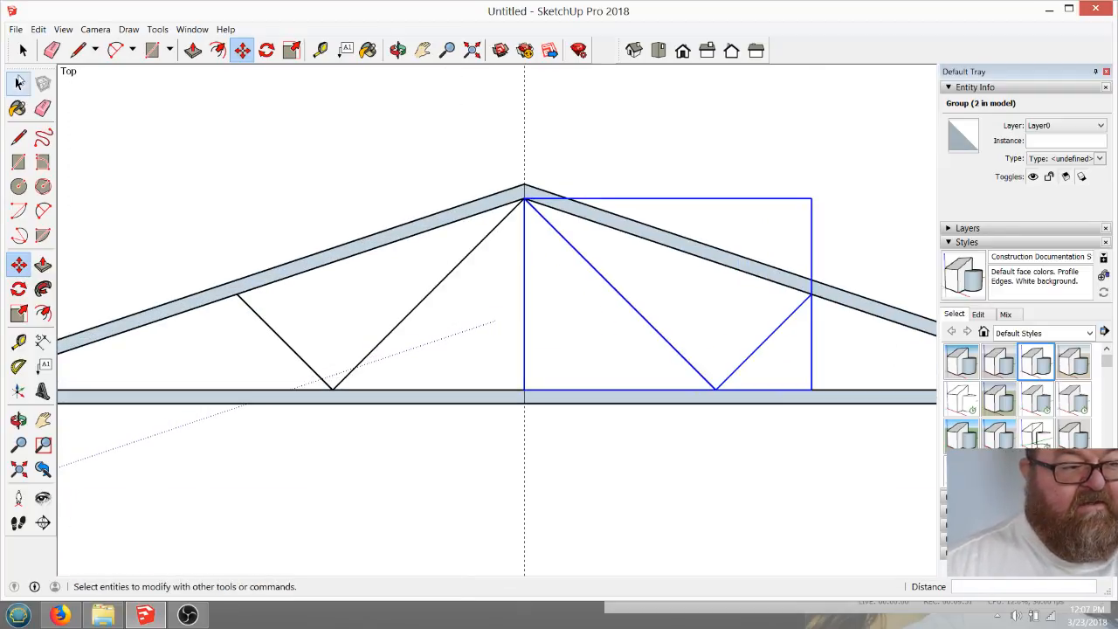
pyautogui.click(19, 83)
pyautogui.click(125, 129)
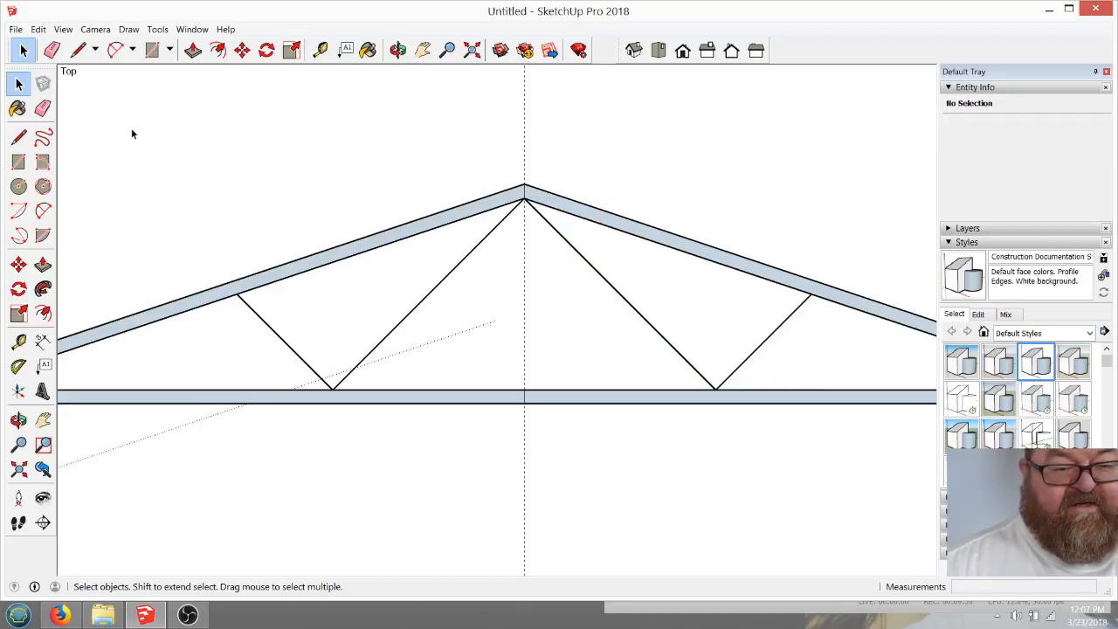
# Delete the mirrored web group from the truss's right half
pyautogui.scroll(-1, 634, 201)
pyautogui.scroll(1, 421, 160)
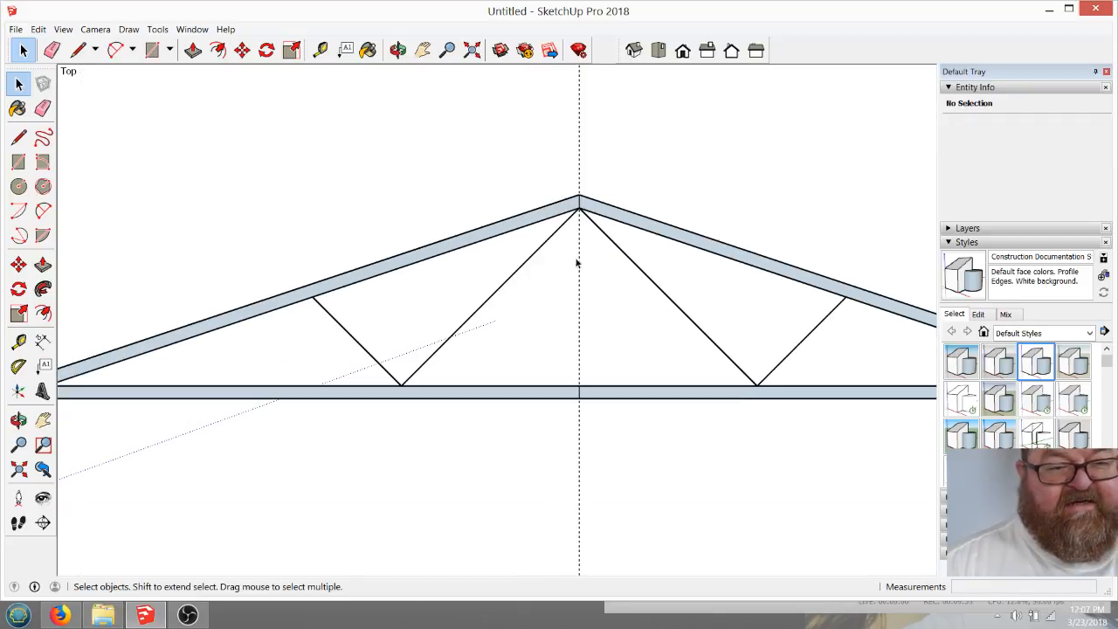
pyautogui.click(648, 279)
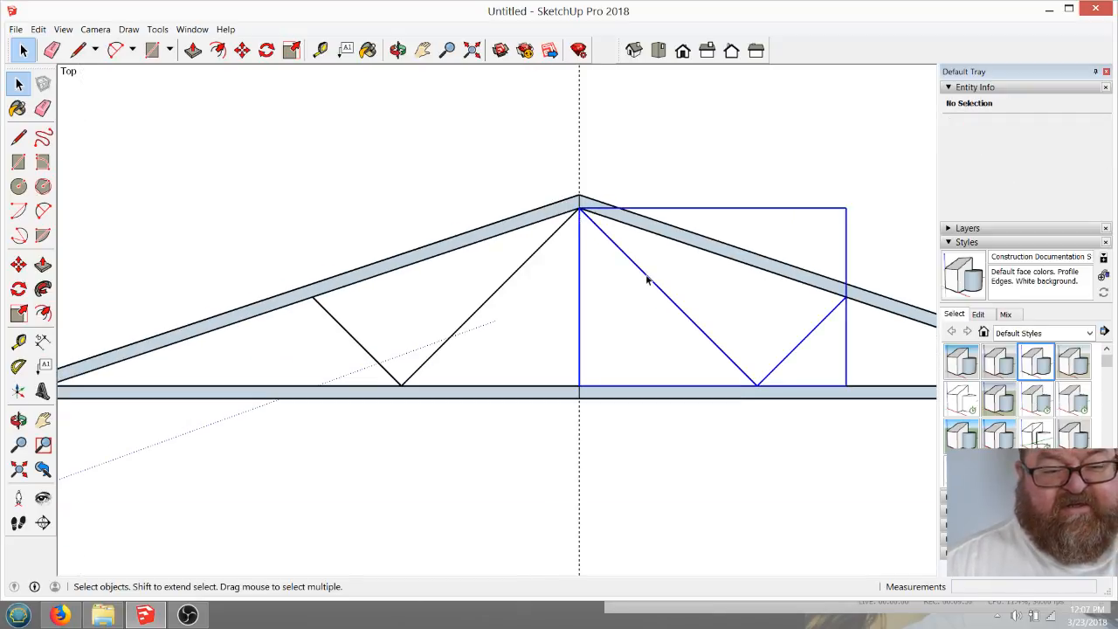
pyautogui.press('Delete')
# Create parallel guides 1.75" away on both sides of the long web line
pyautogui.scroll(2, 432, 323)
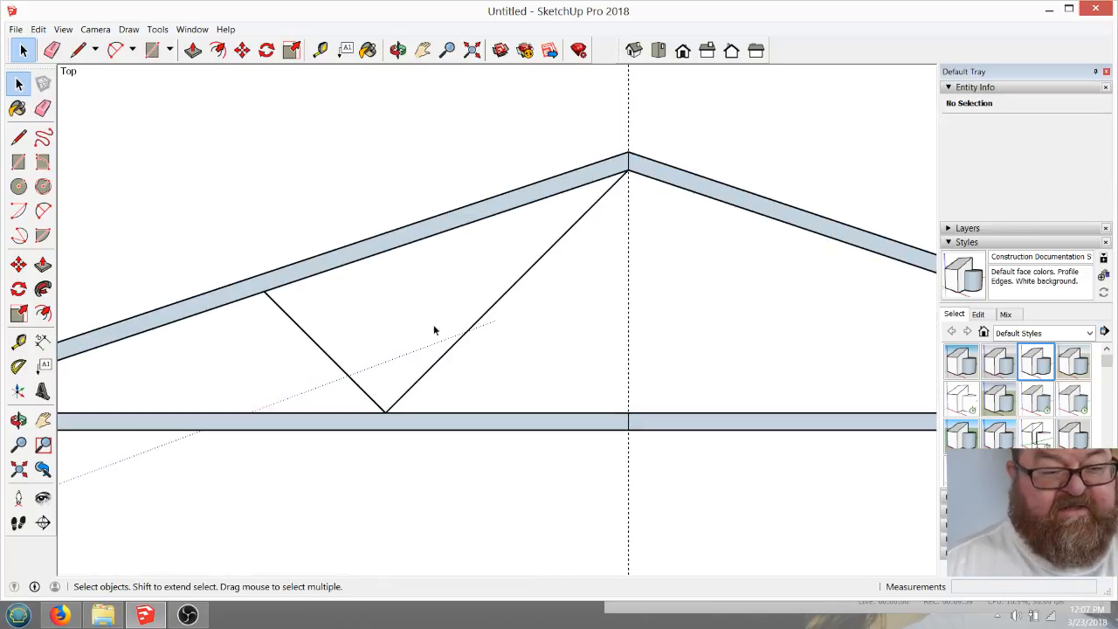
pyautogui.click(321, 50)
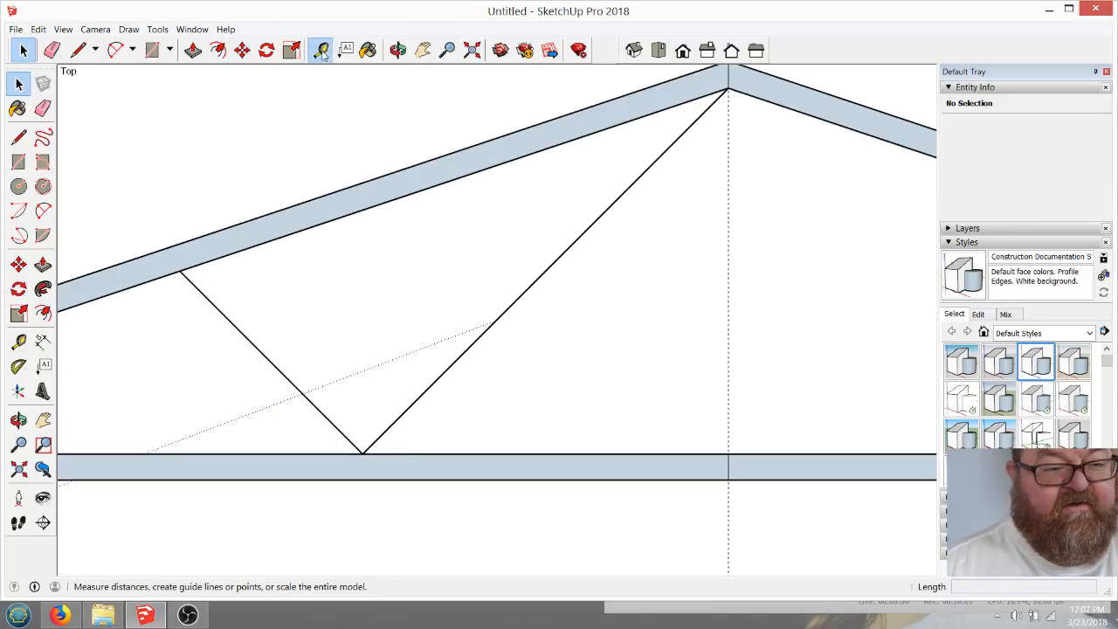
pyautogui.click(523, 292)
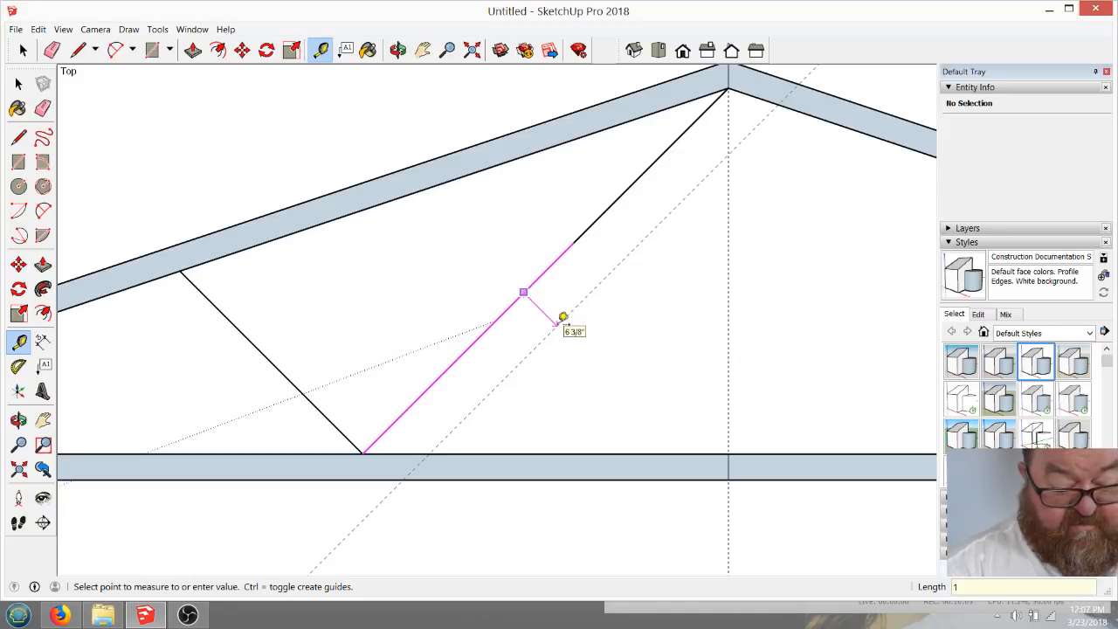
pyautogui.write('1.75')
pyautogui.press('Return')
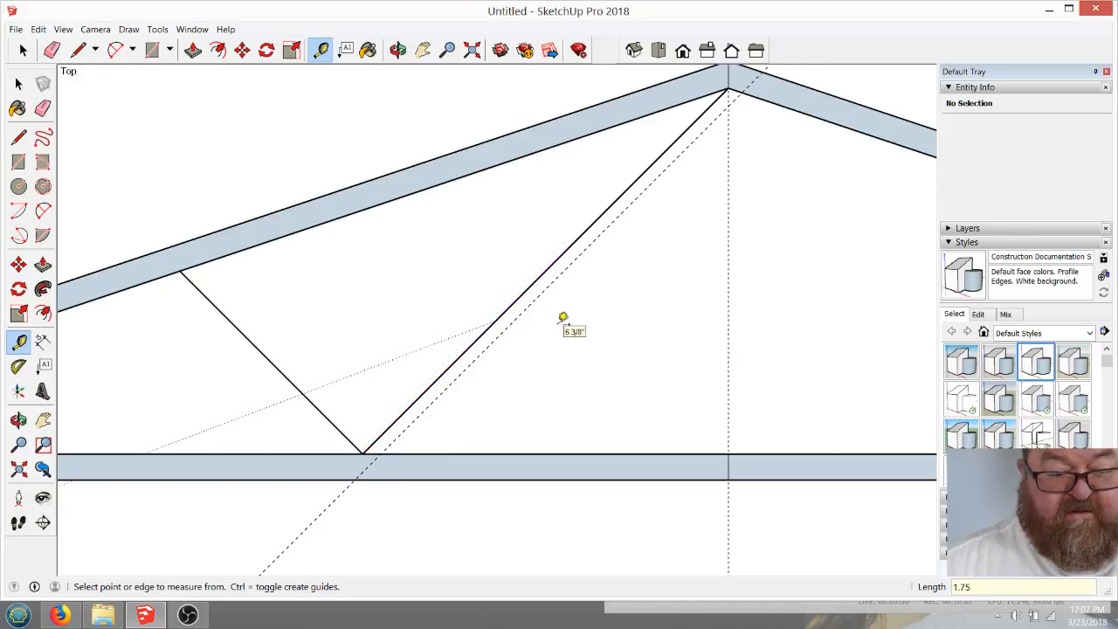
pyautogui.click(532, 284)
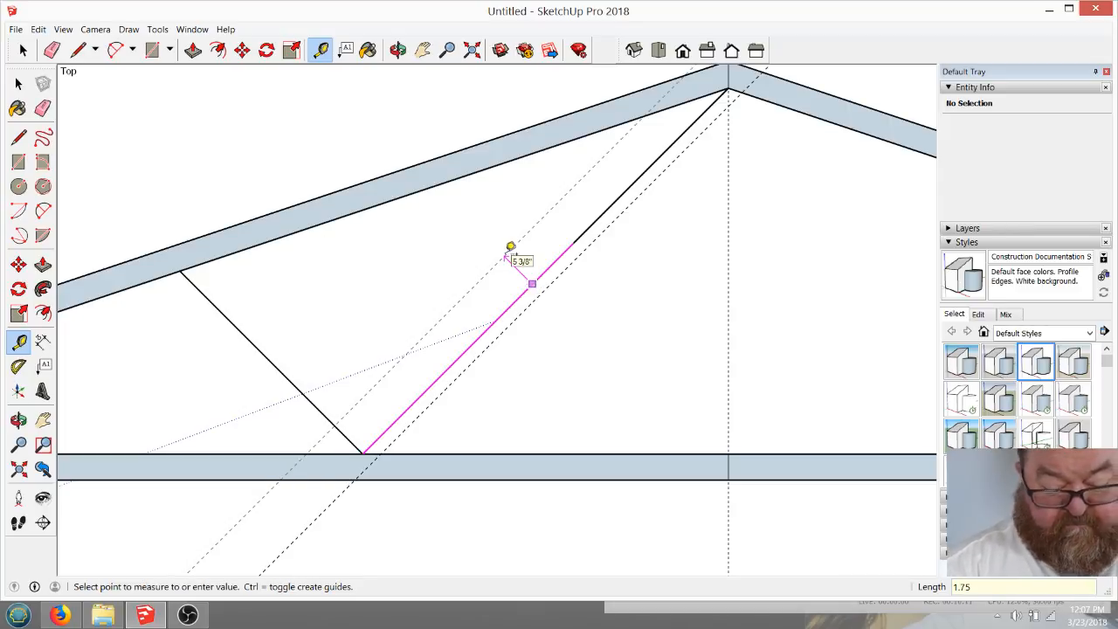
pyautogui.press('Return')
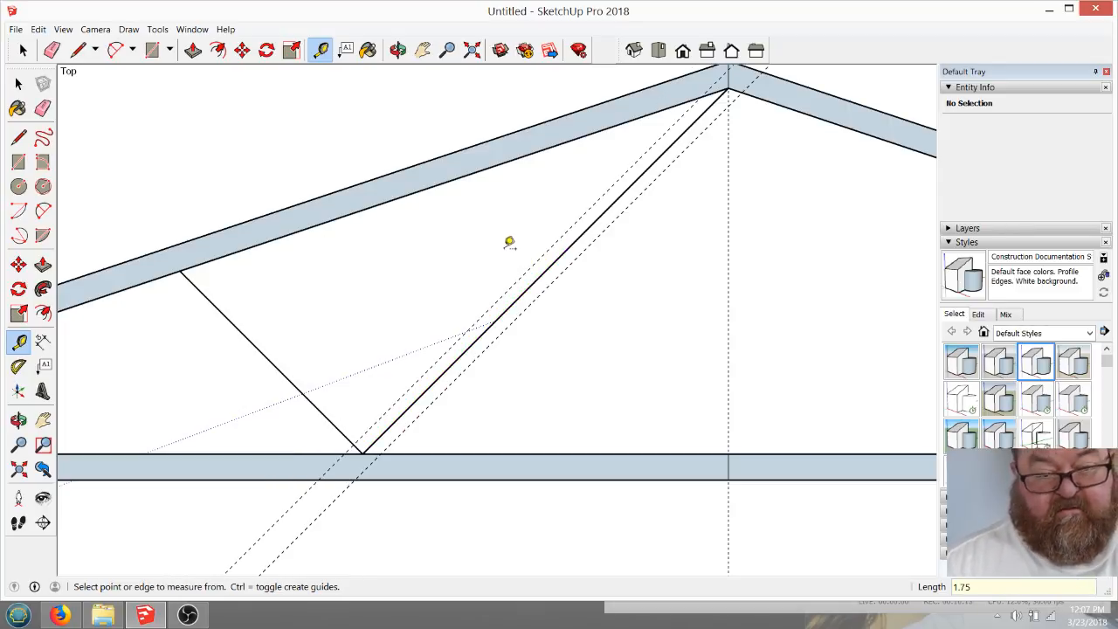
# Create parallel guides 1.75" away on both sides of the short web line
pyautogui.click(313, 404)
pyautogui.write('1')
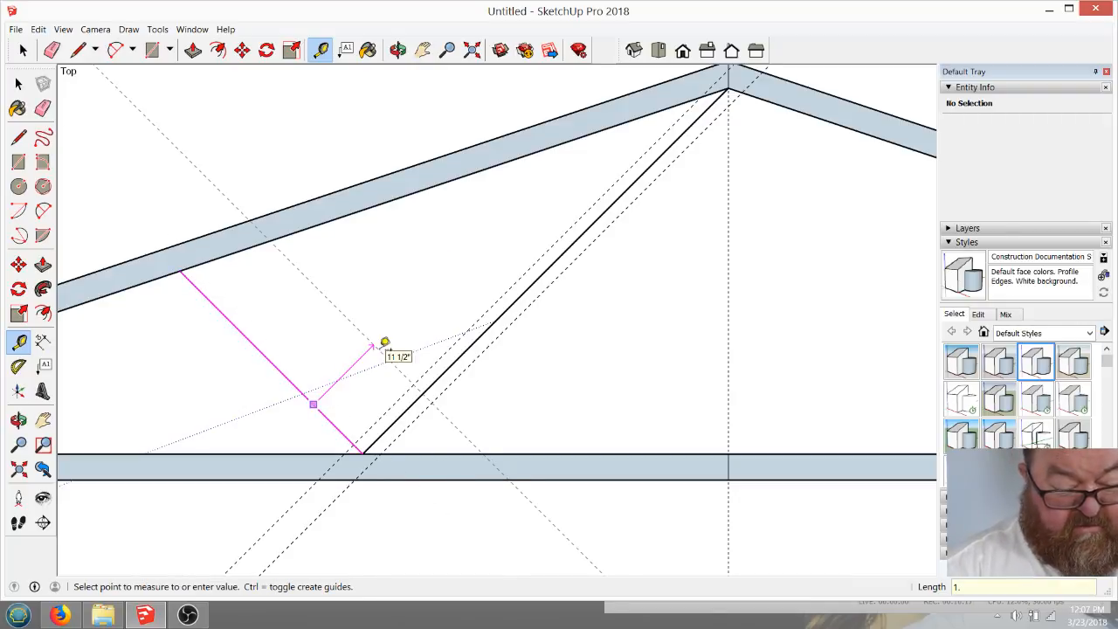
pyautogui.write('.7')
pyautogui.press('Return')
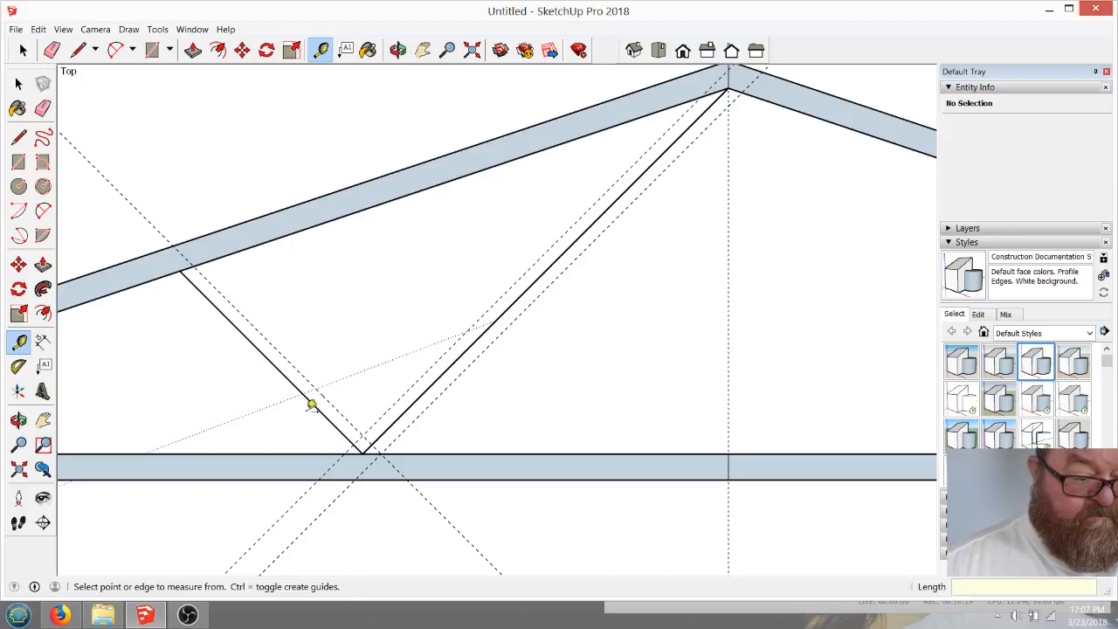
pyautogui.click(284, 375)
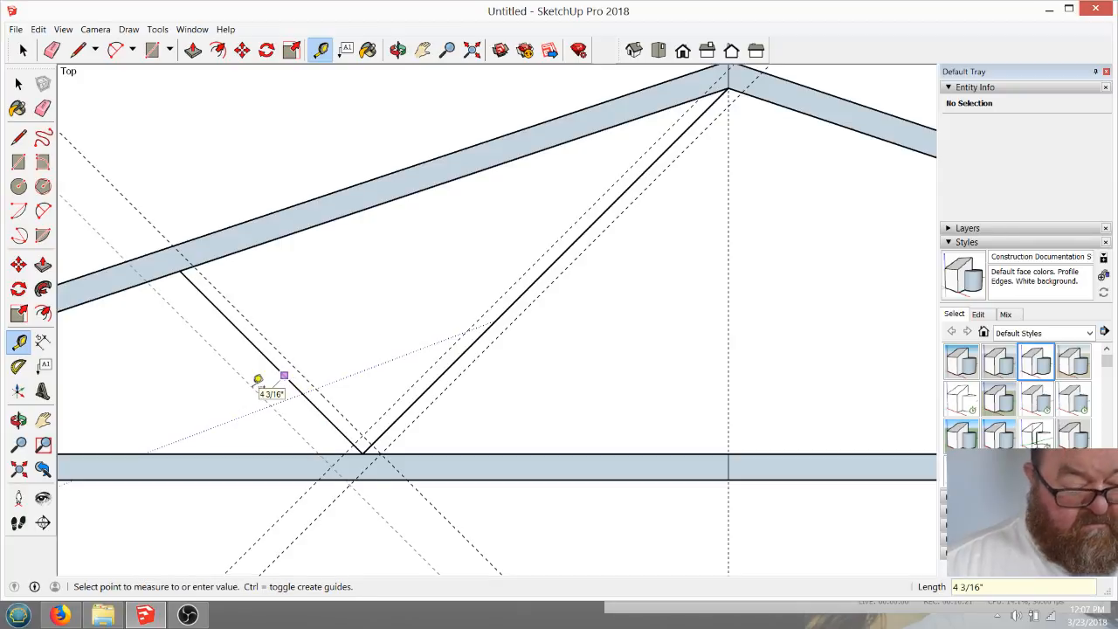
pyautogui.write('1.75')
pyautogui.press('Return')
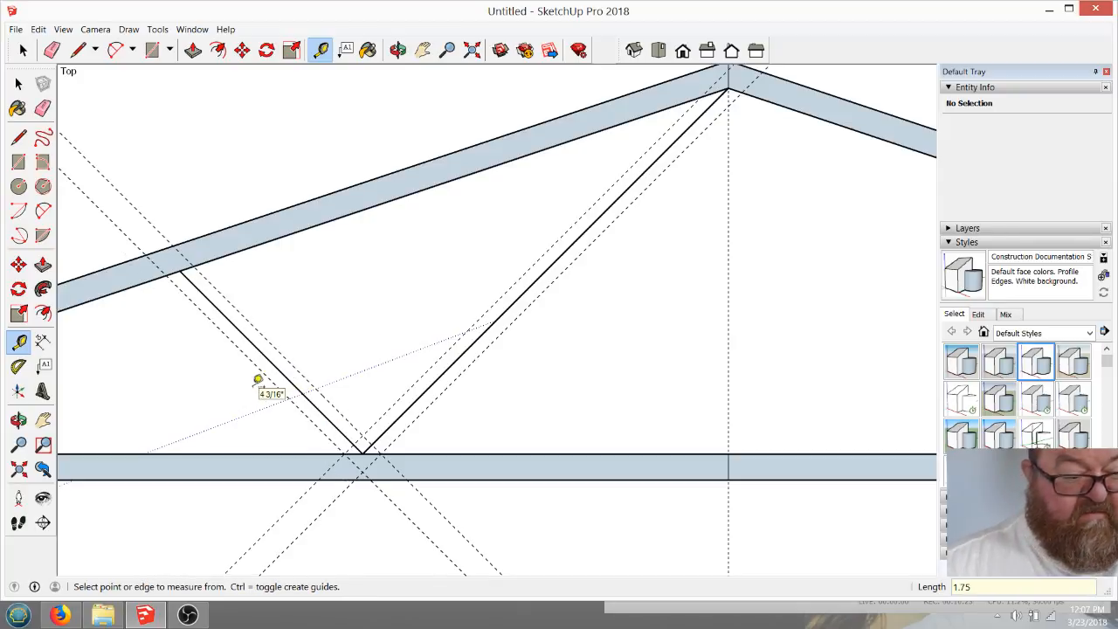
# Draw the inner edges of both web members along the upper guides, from rafter to guide intersection and up to the rafter near the peak
pyautogui.click(76, 51)
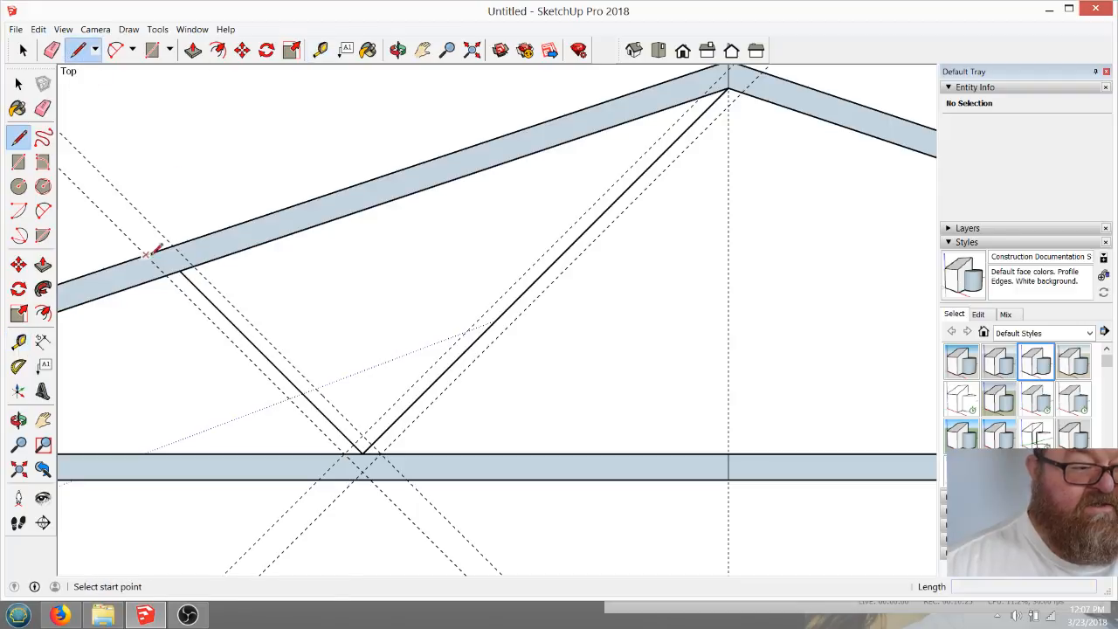
pyautogui.click(194, 265)
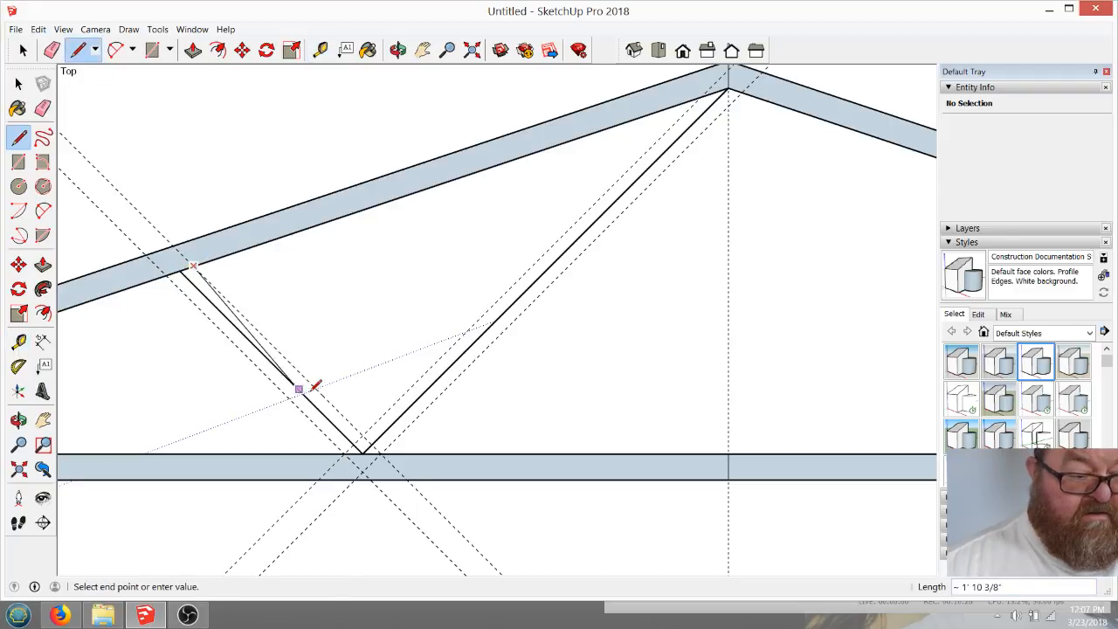
pyautogui.click(362, 434)
pyautogui.click(704, 95)
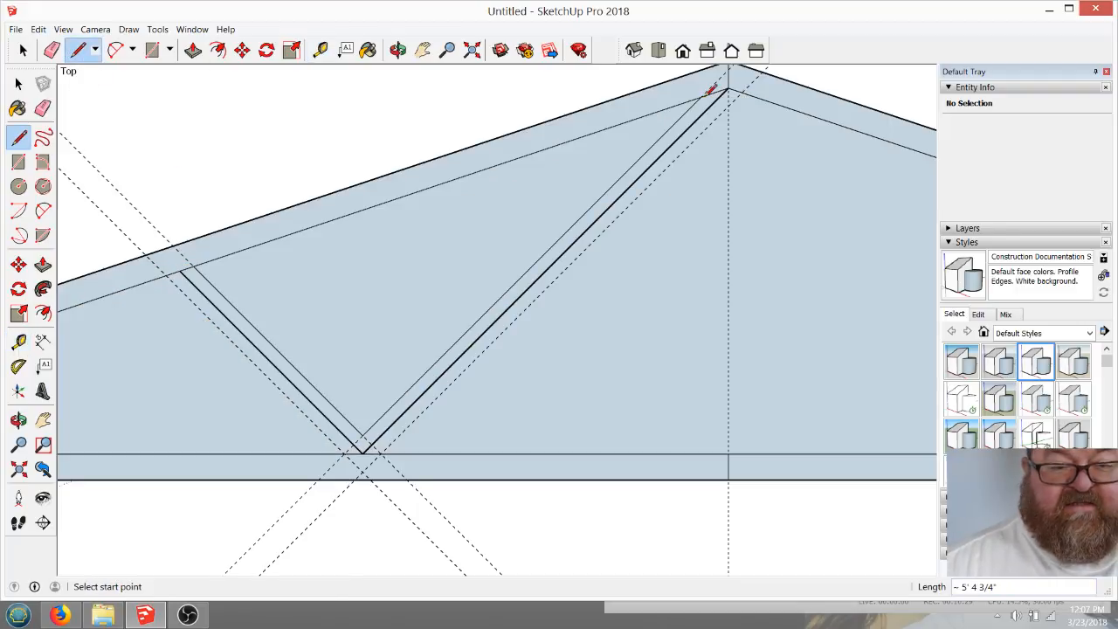
# Draw the outer edges of both web members along the lower guides, between the rafters' lower edges and the bottom board's upper edge
pyautogui.click(166, 276)
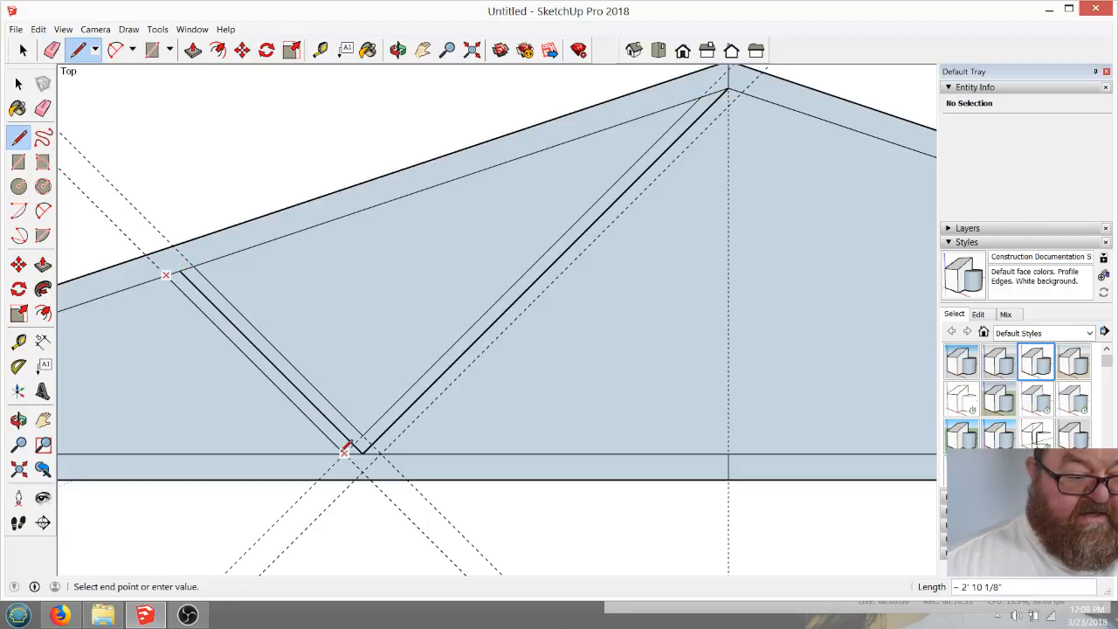
pyautogui.click(348, 450)
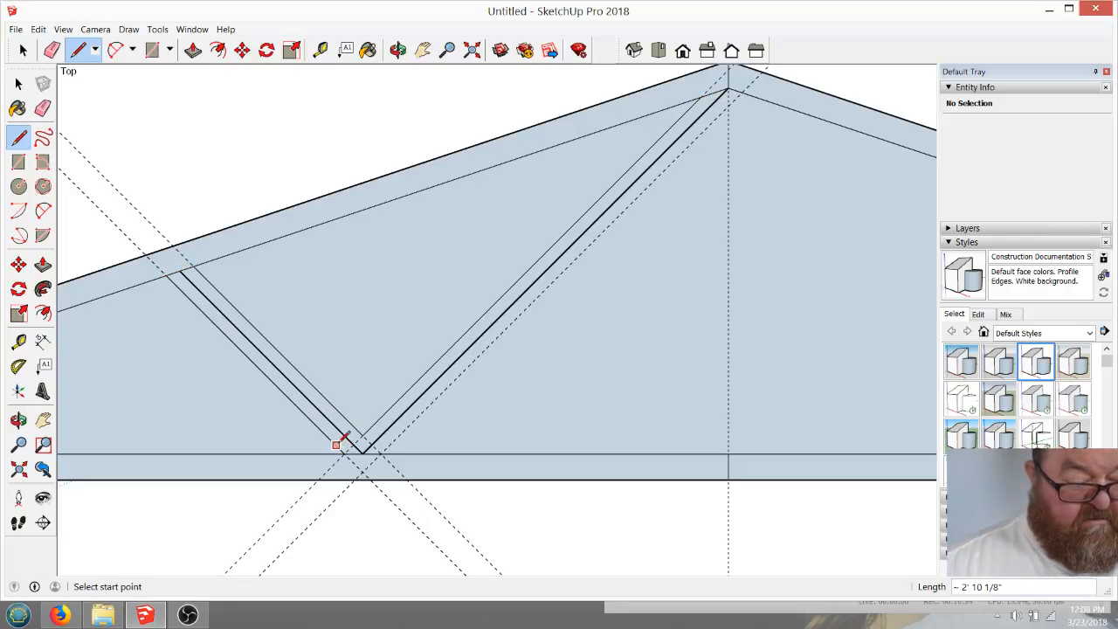
pyautogui.click(380, 454)
pyautogui.click(741, 88)
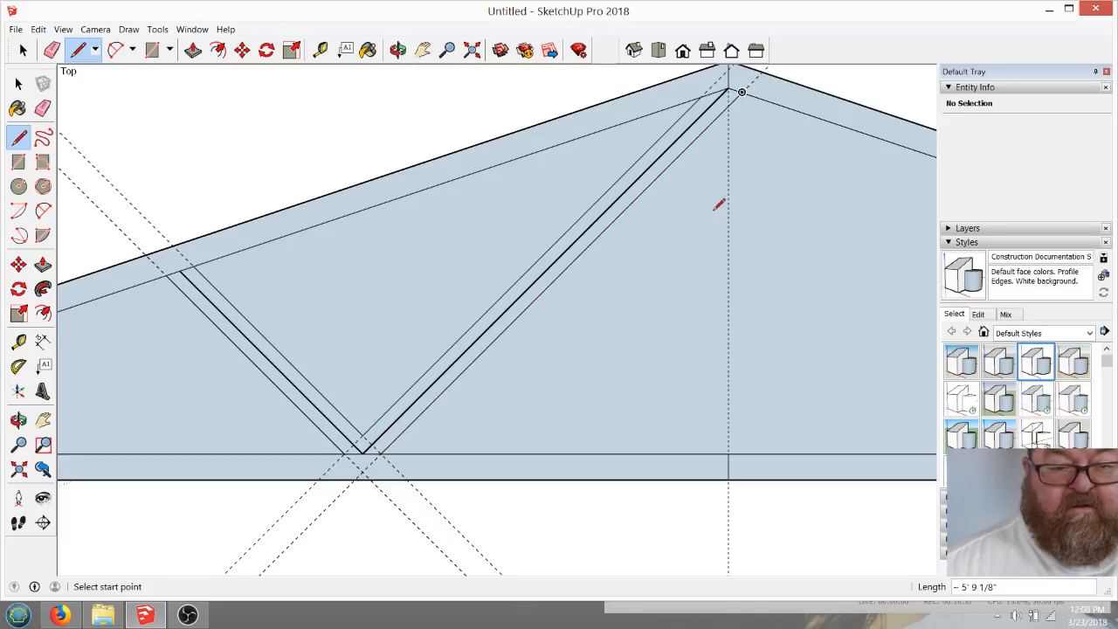
# Erase the grouped centre lines from inside the two web members
pyautogui.click(51, 50)
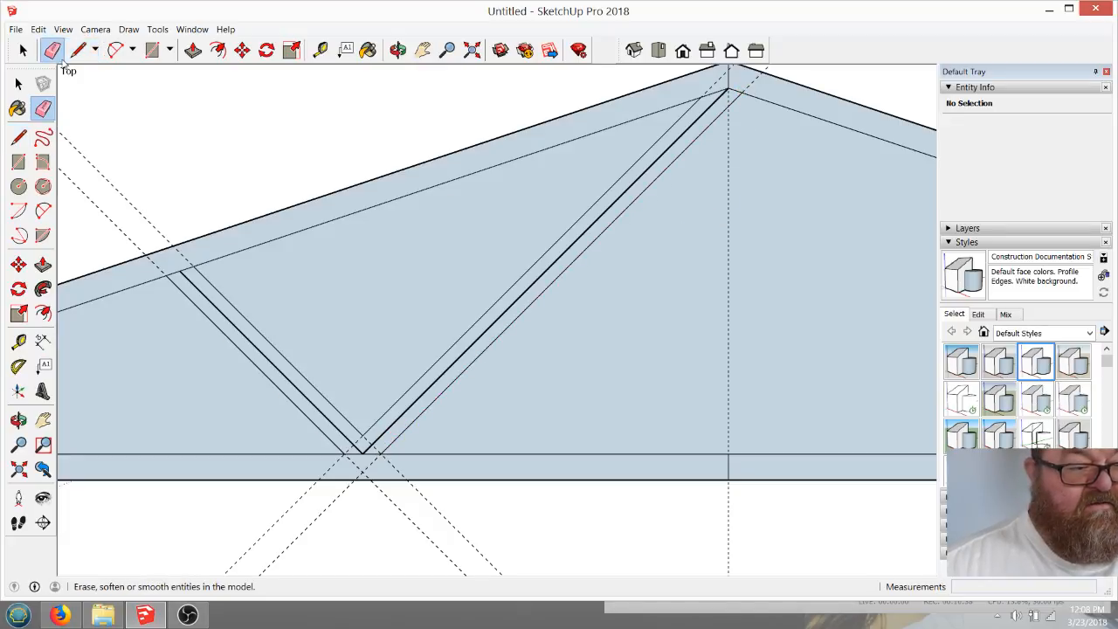
pyautogui.click(201, 284)
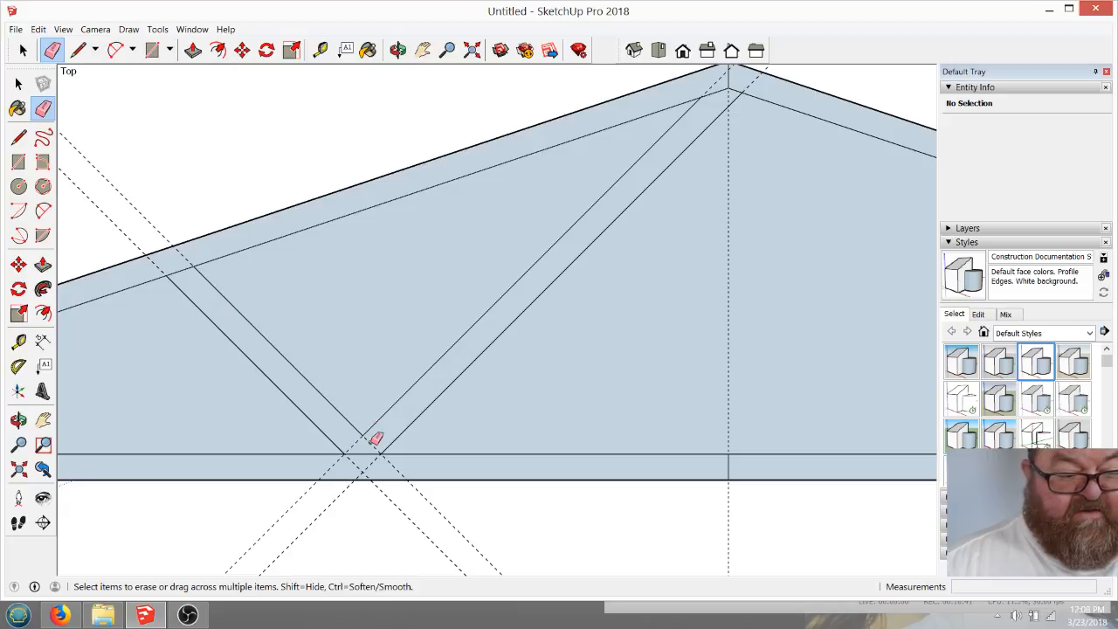
# Erase the four angled construction guides along the two web members
pyautogui.click(373, 439)
pyautogui.click(358, 444)
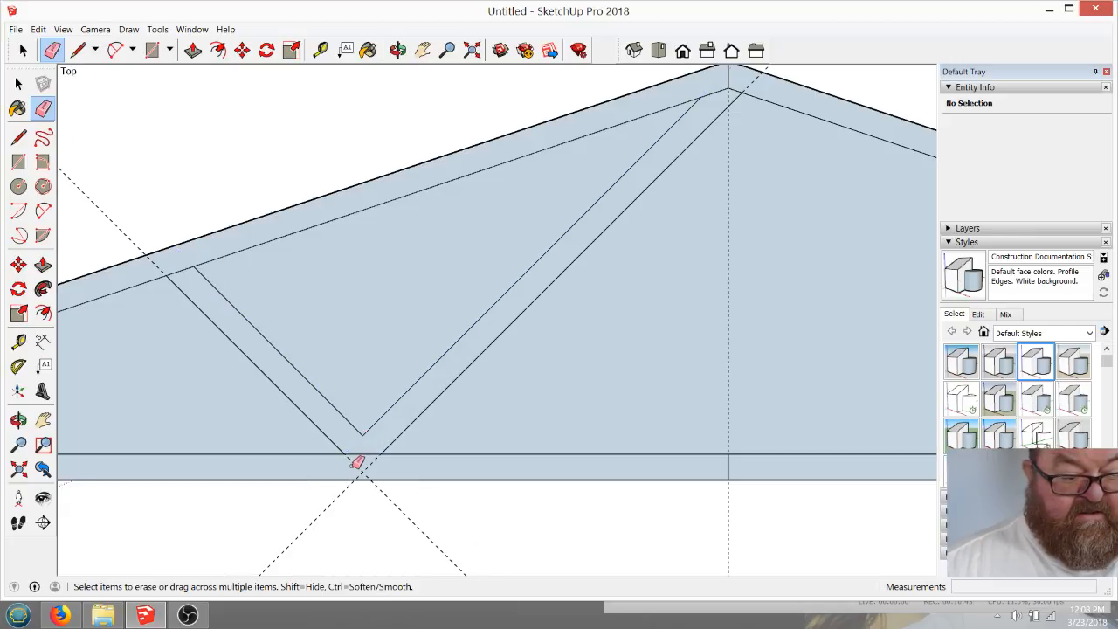
pyautogui.moveTo(352, 469); pyautogui.dragTo(376, 470)
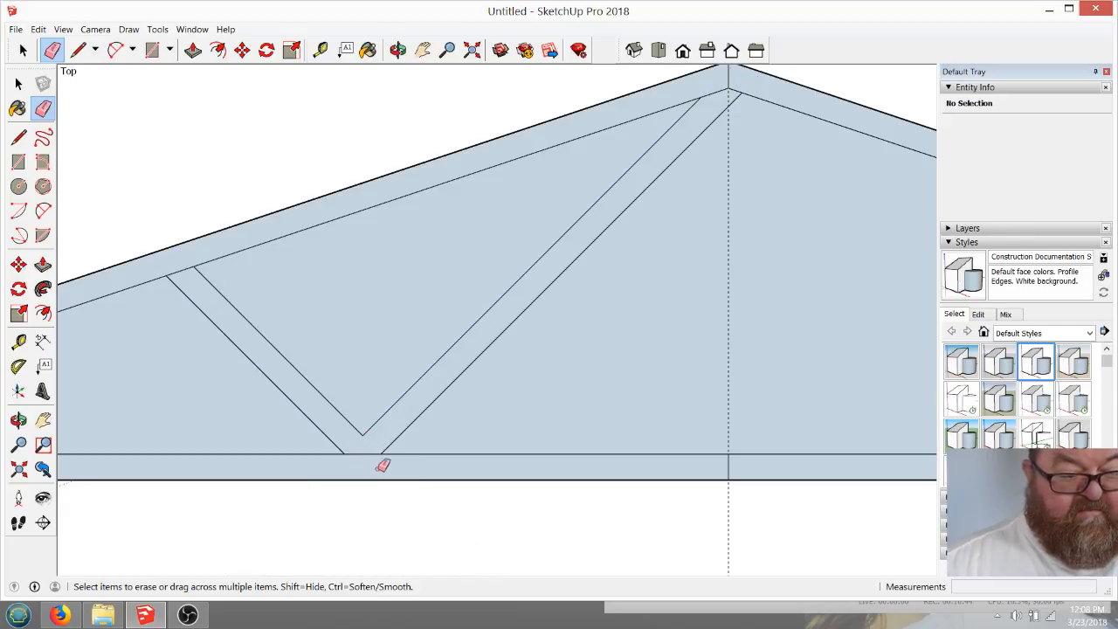
# Delete the three faces filling the open areas around the web members between the rafters and the bottom board
pyautogui.click(24, 52)
pyautogui.click(559, 366)
pyautogui.press('Delete')
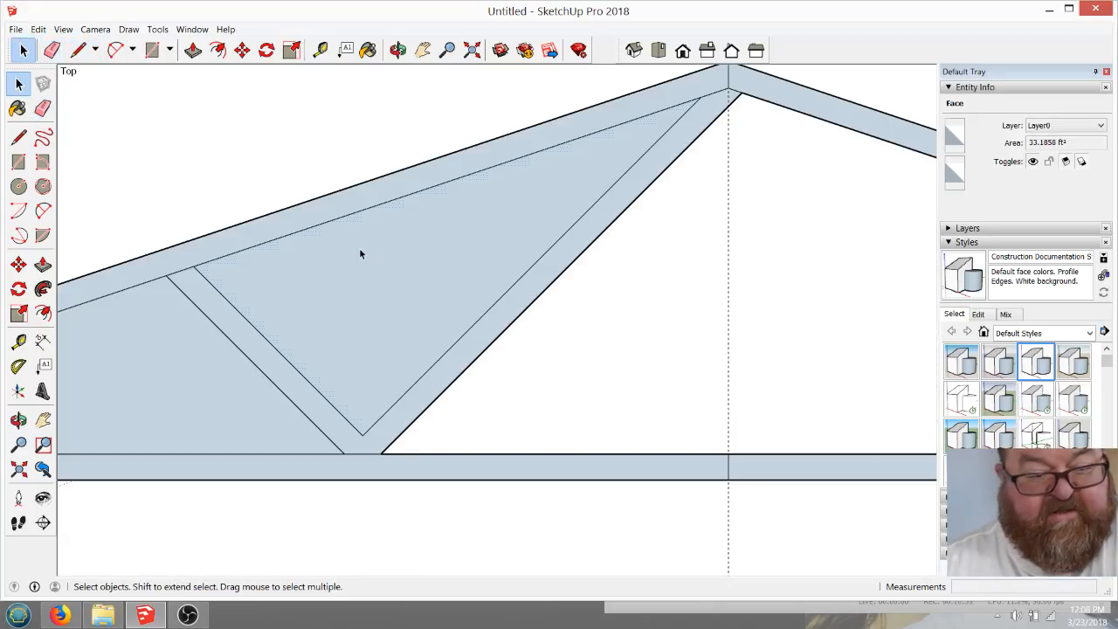
pyautogui.click(387, 280)
pyautogui.press('Delete')
pyautogui.click(148, 366)
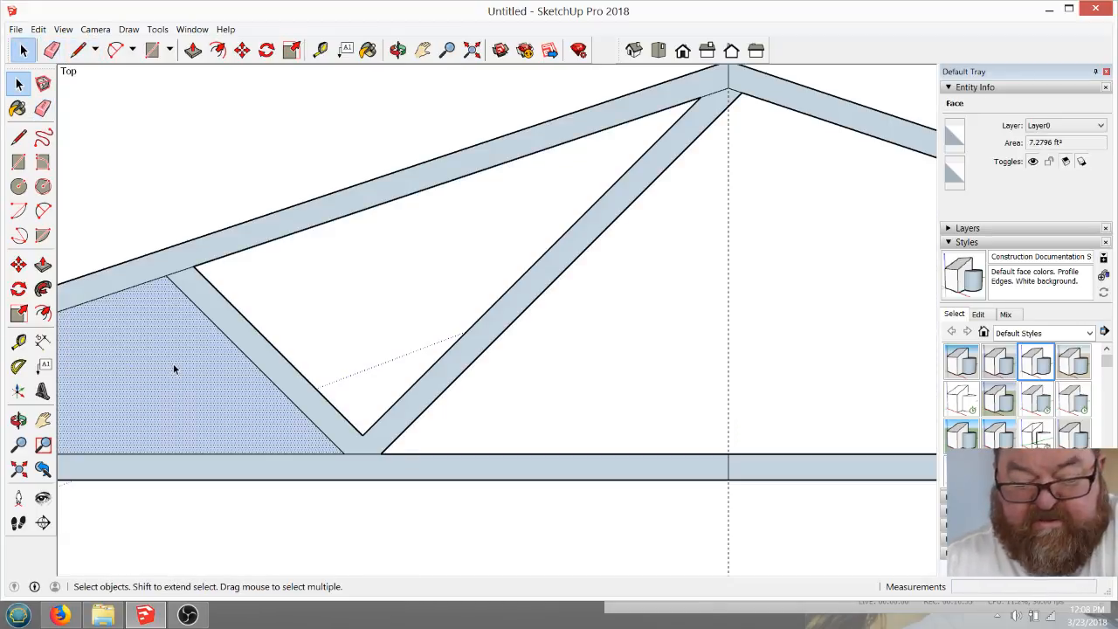
pyautogui.press('Delete')
pyautogui.scroll(-1, 434, 356)
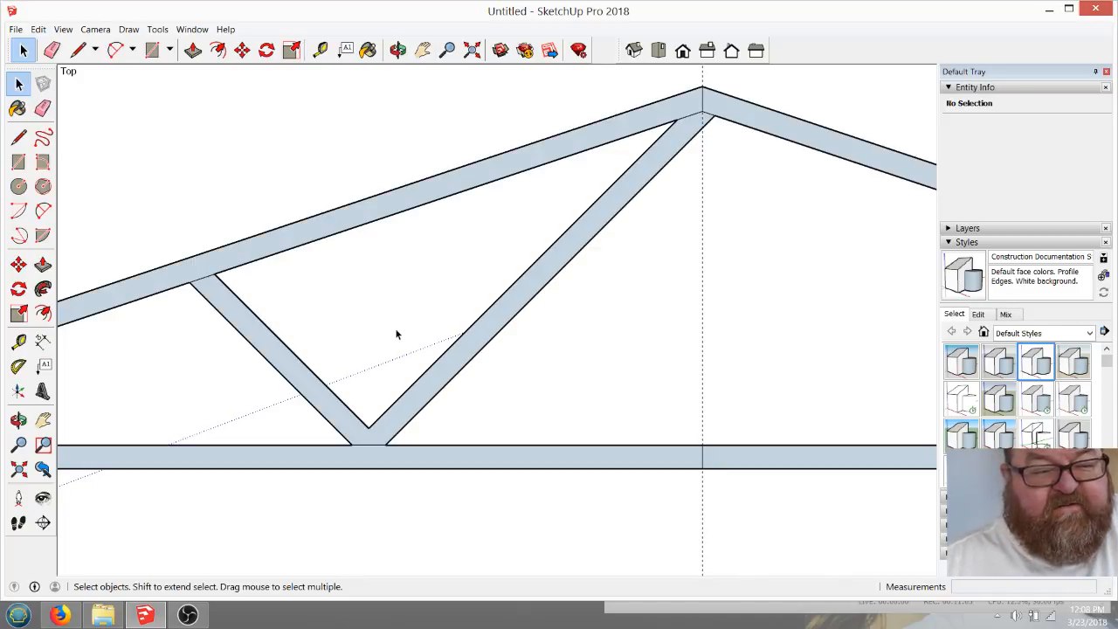
# Group the two long edges of the web member that runs up to the peak
pyautogui.click(504, 326)
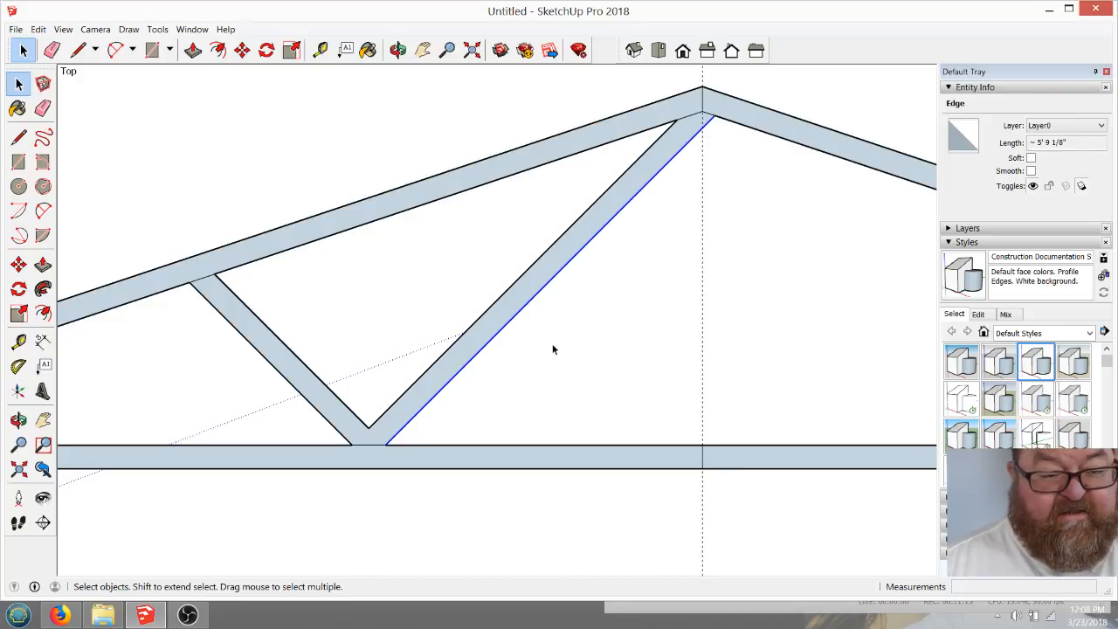
pyautogui.keyDown('shift'); pyautogui.click(583, 214); pyautogui.keyUp('shift')
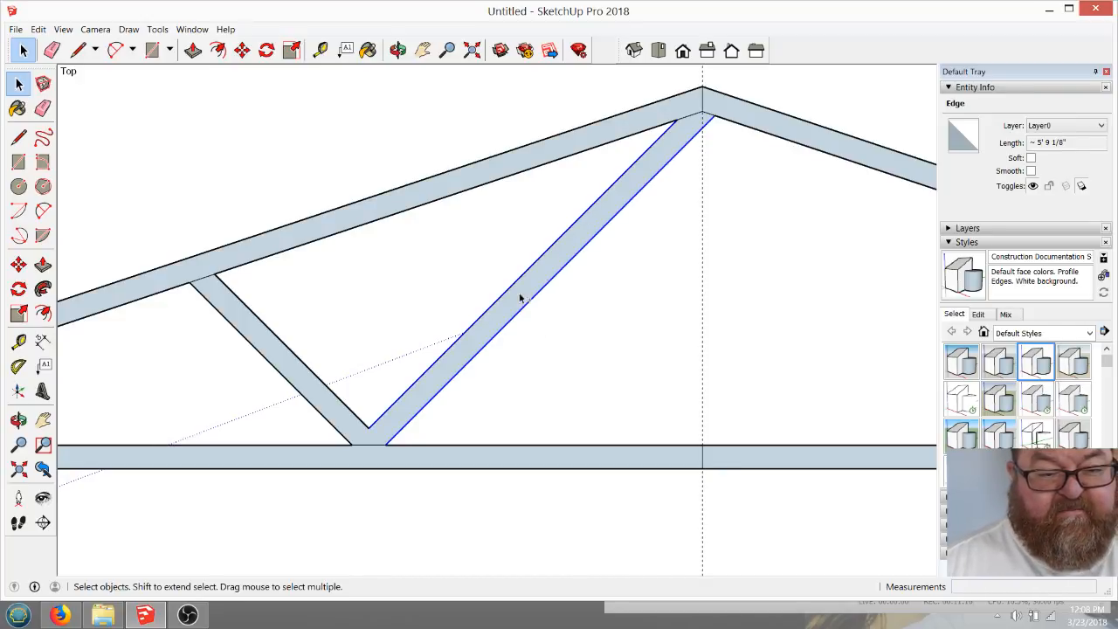
pyautogui.rightClick(457, 349)
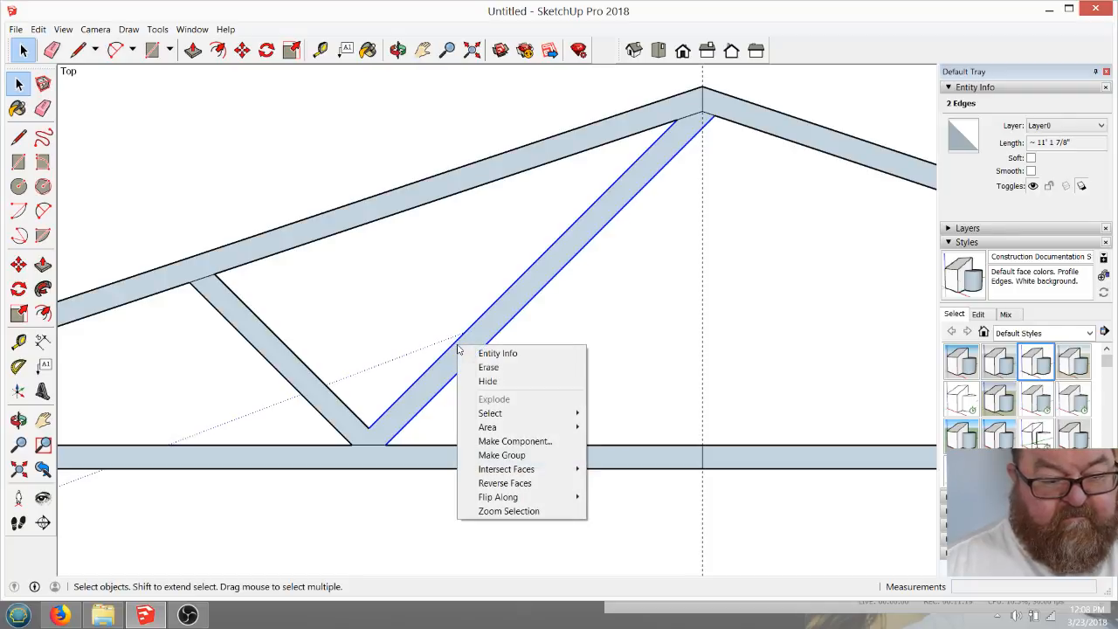
pyautogui.click(502, 455)
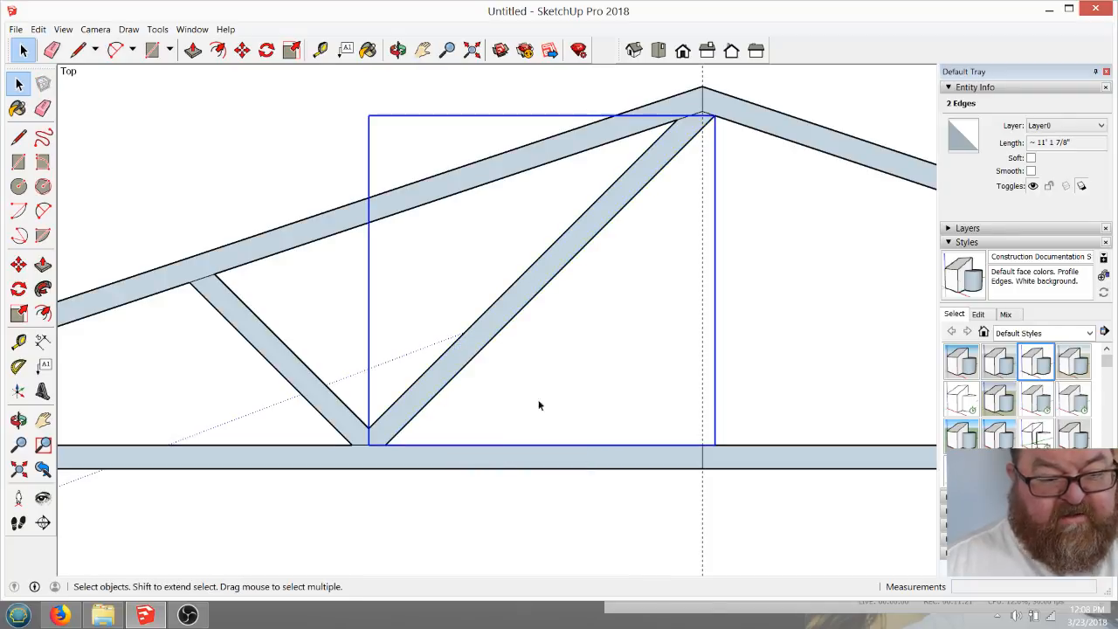
# Move the grouped web edges by the lower edge's upper endpoint to the rafters' inner corner on the centre line
pyautogui.click(243, 51)
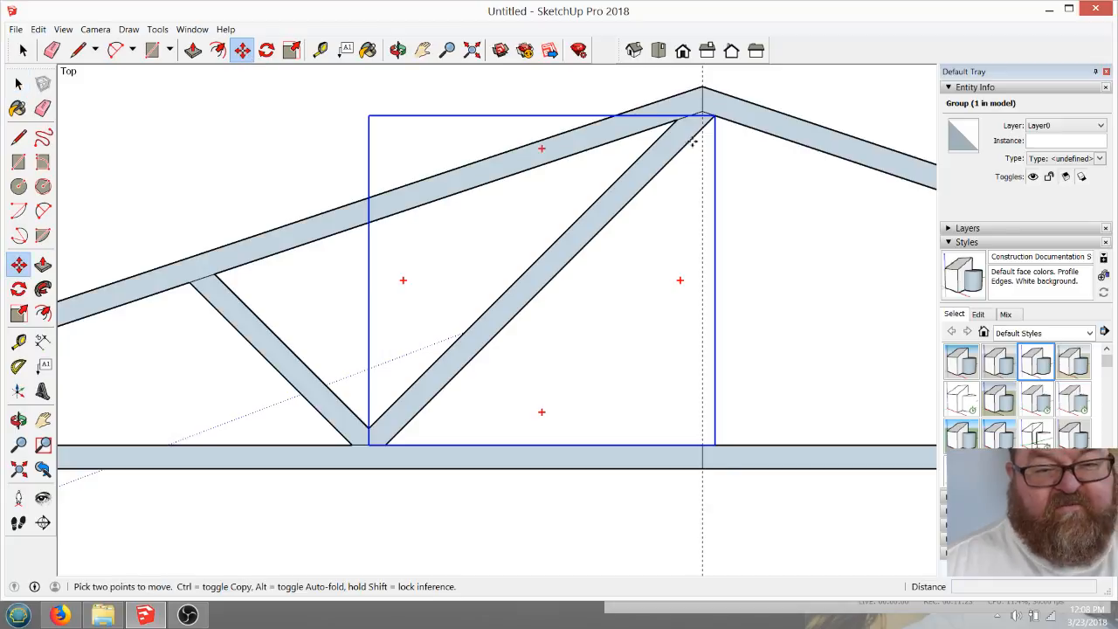
pyautogui.click(714, 115)
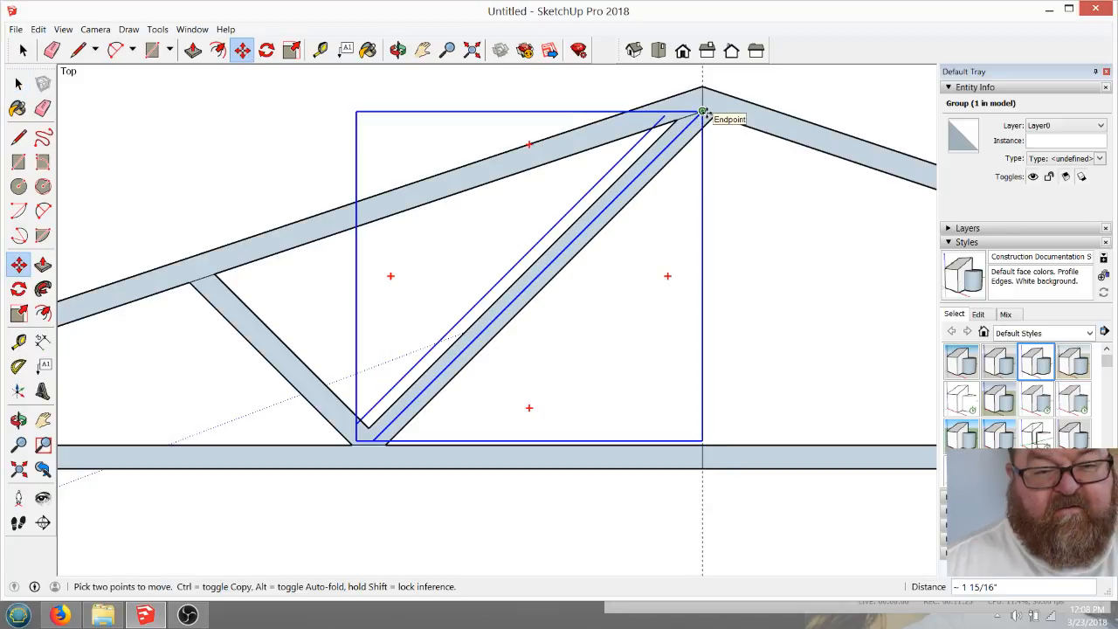
pyautogui.click(704, 112)
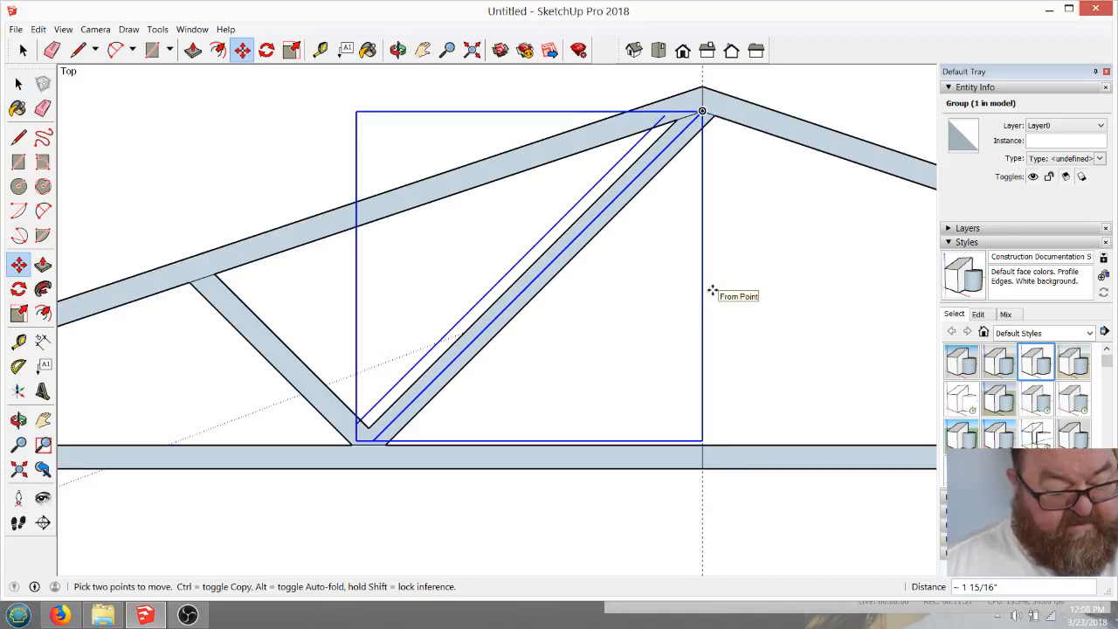
pyautogui.press('Escape')
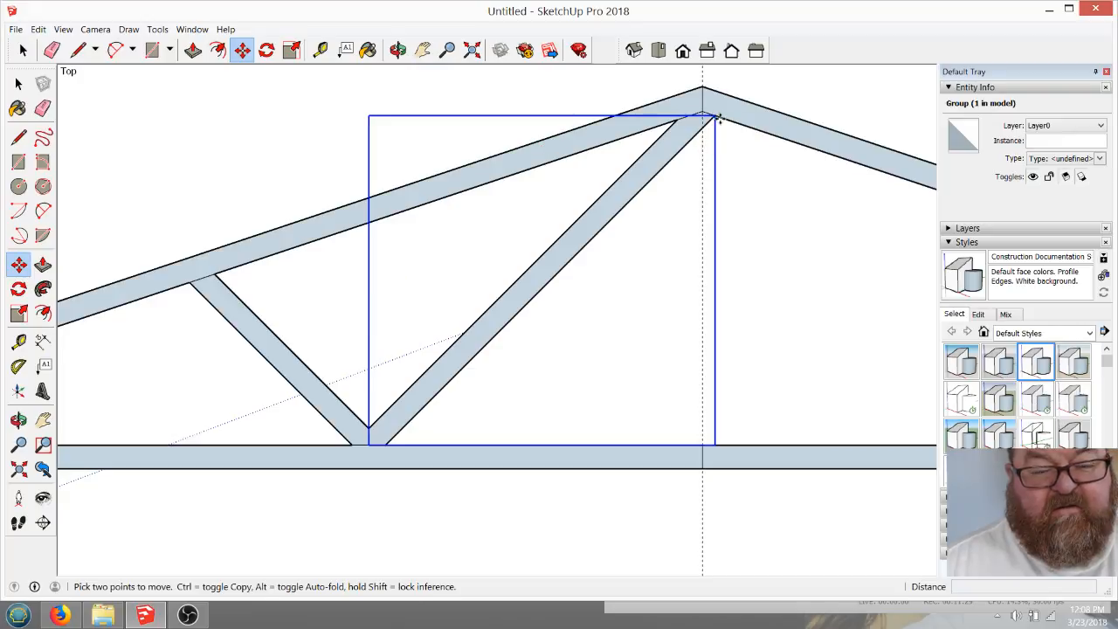
pyautogui.moveTo(717, 117); pyautogui.dragTo(704, 112)
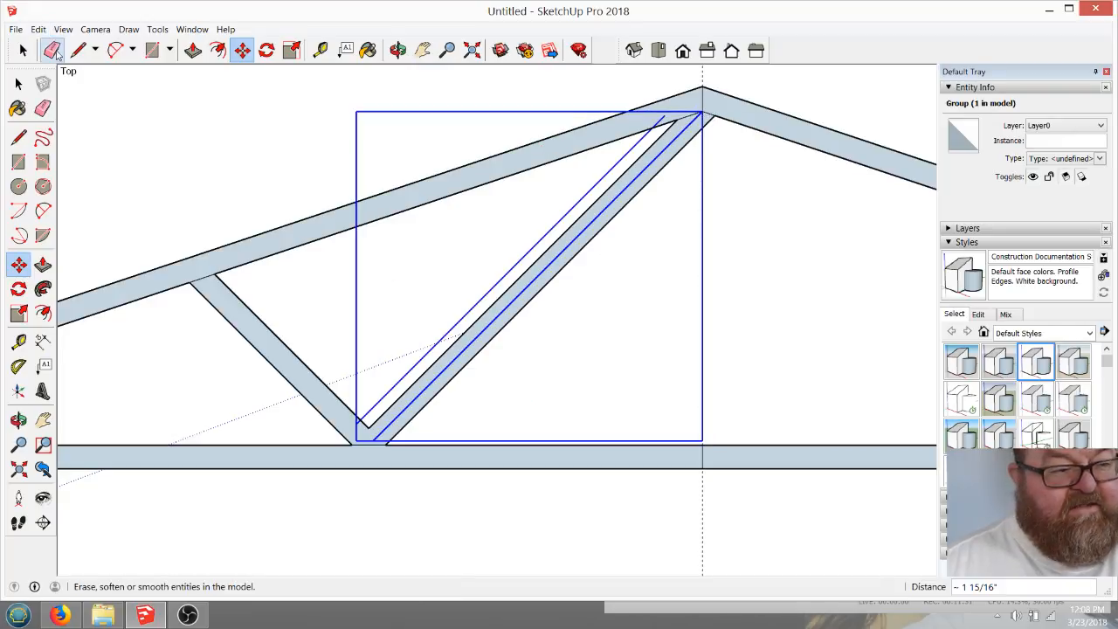
# Erase the two original edges of the long web member left at the old position
pyautogui.click(52, 50)
pyautogui.click(629, 210)
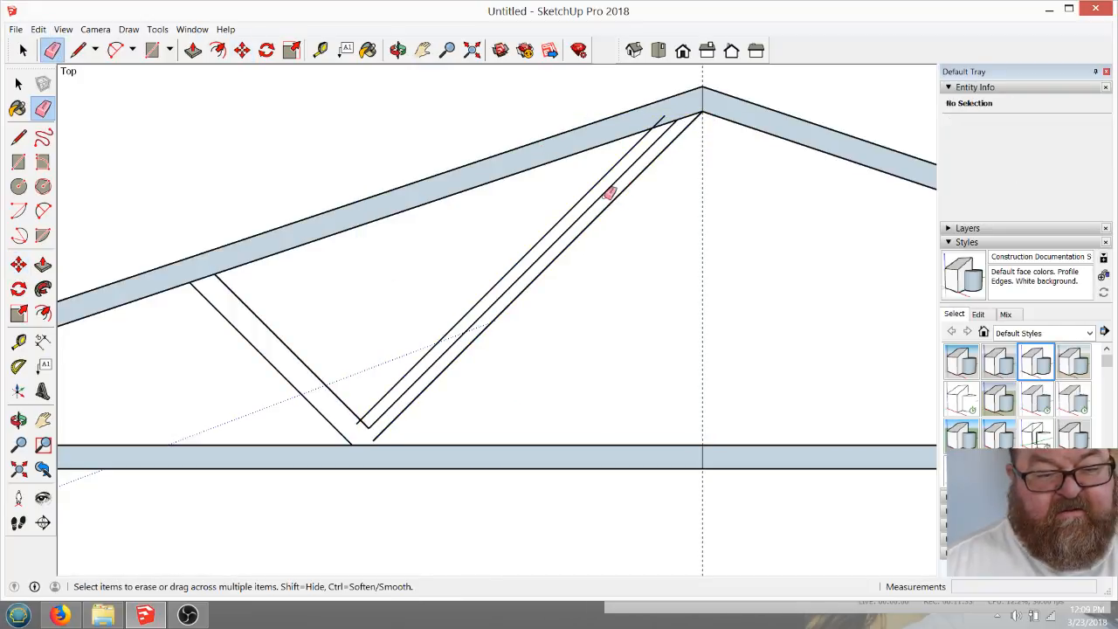
pyautogui.click(607, 191)
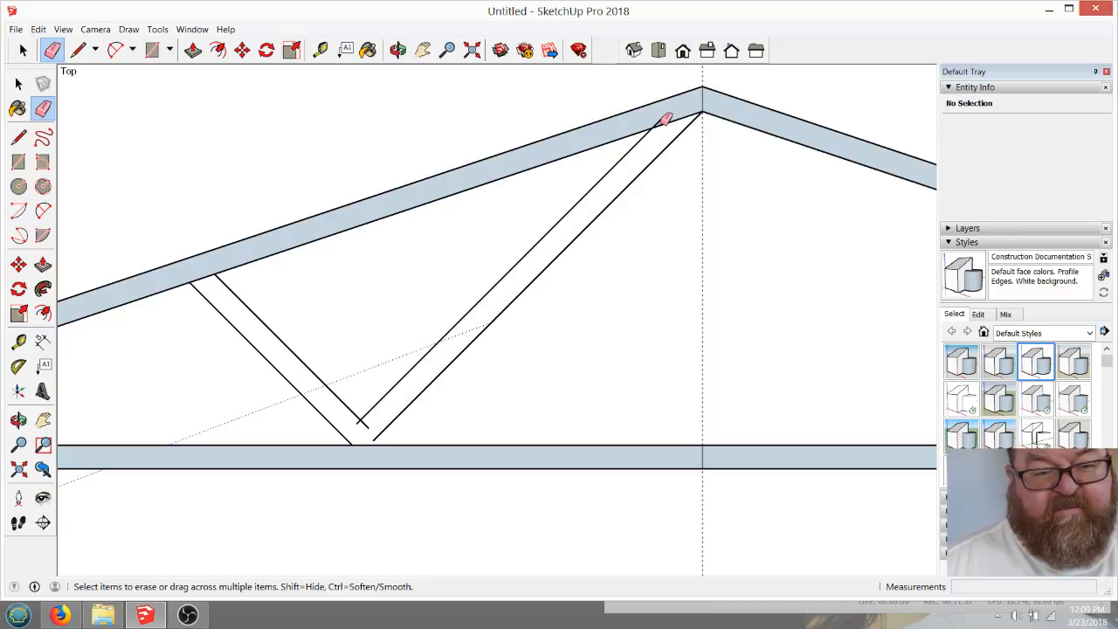
# Explode the moved web group and erase the short edge end that projects into the rafter near the peak
pyautogui.moveTo(664, 118); pyautogui.dragTo(693, 127)
pyautogui.hotkey('ctrl', 'z')
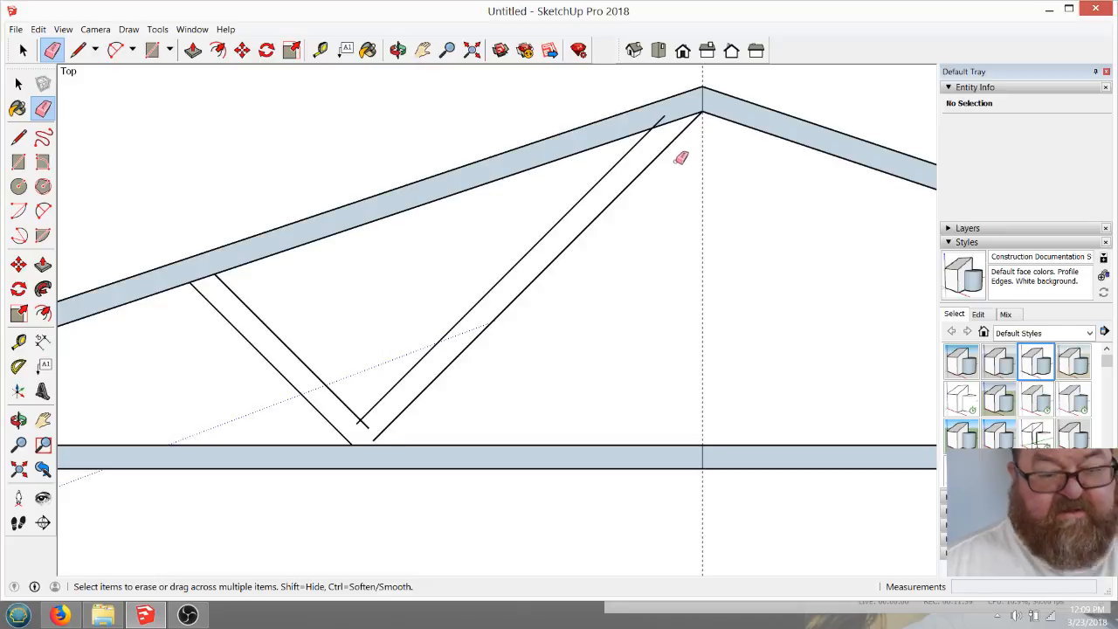
pyautogui.click(22, 50)
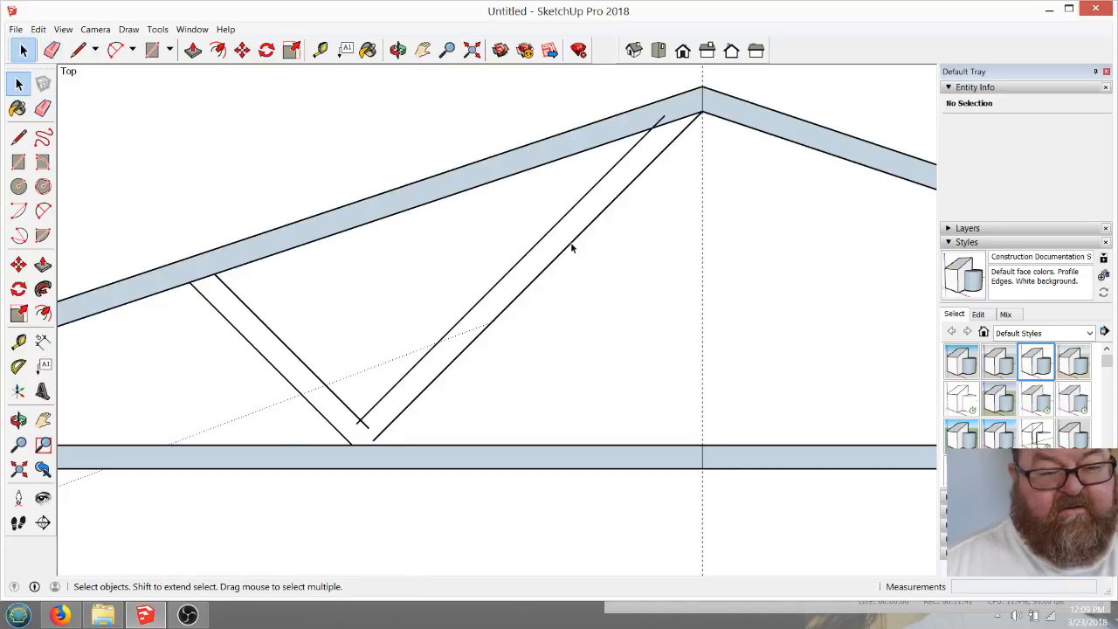
pyautogui.rightClick(573, 249)
pyautogui.click(591, 320)
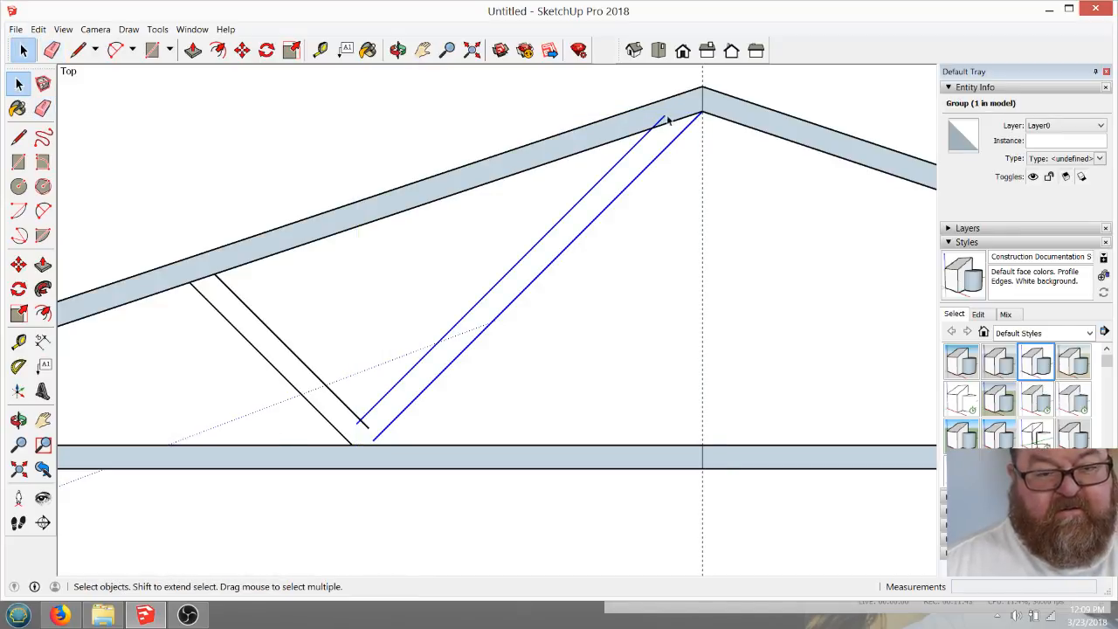
pyautogui.scroll(3, 668, 121)
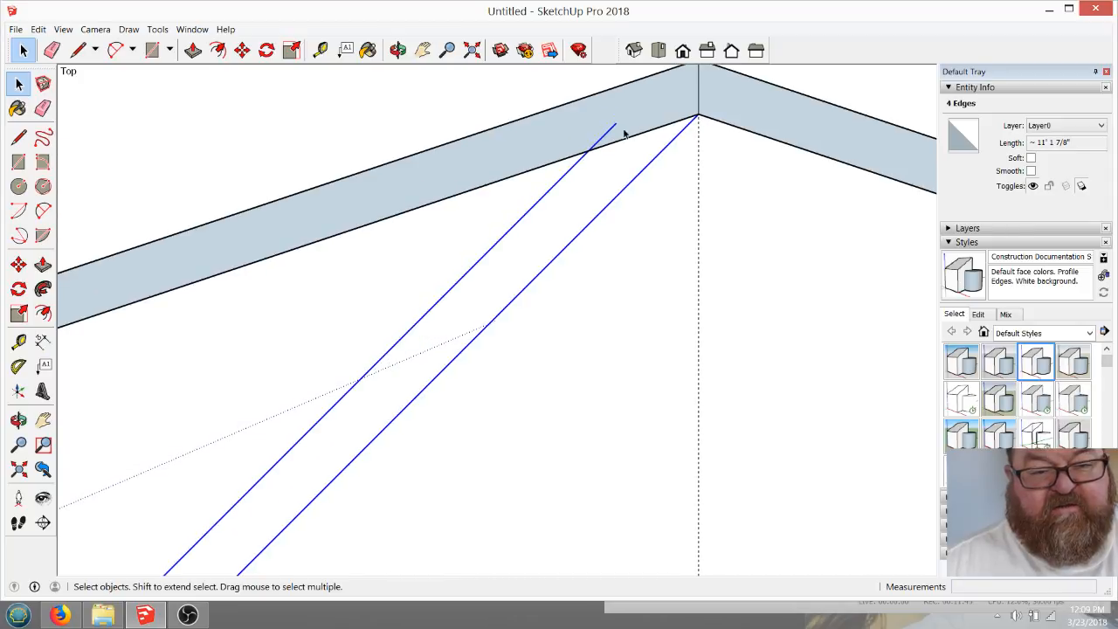
pyautogui.click(51, 50)
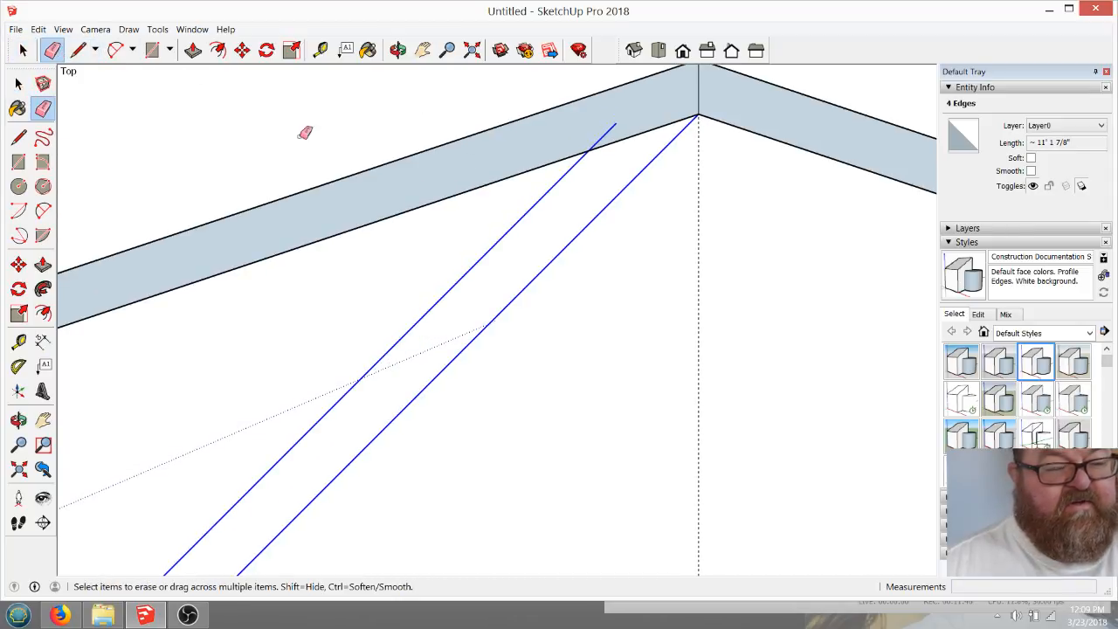
pyautogui.click(611, 130)
pyautogui.scroll(-4, 716, 179)
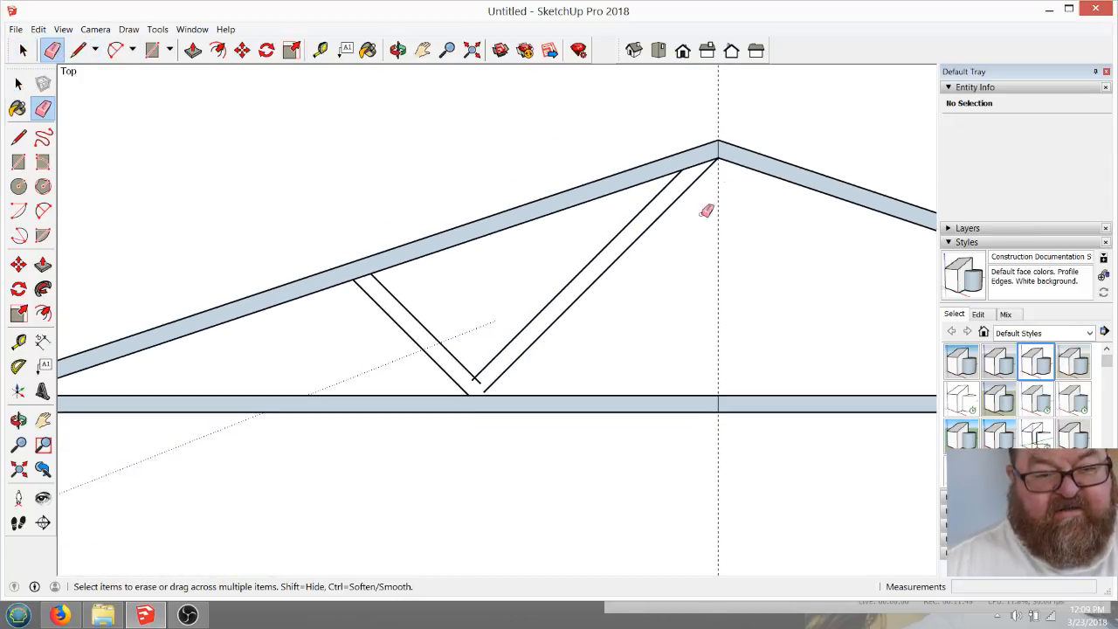
# Extend the long web member's lower edge along its slope into the bottom board with a line about 4 3/16" long
pyautogui.scroll(3, 502, 384)
pyautogui.scroll(2, 503, 385)
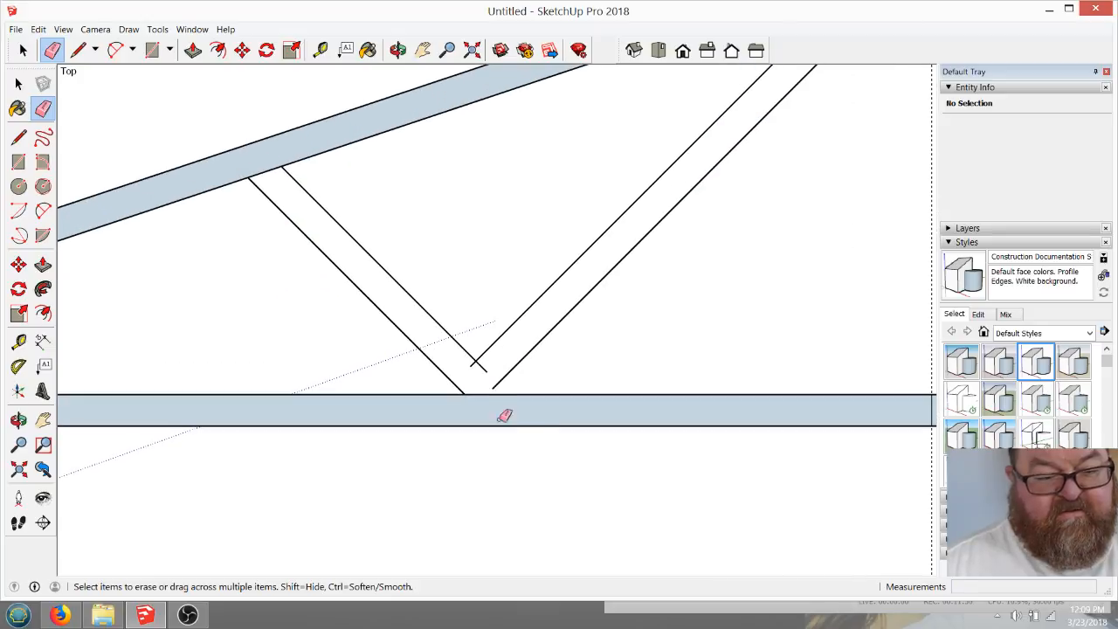
pyautogui.click(77, 50)
pyautogui.scroll(2, 514, 395)
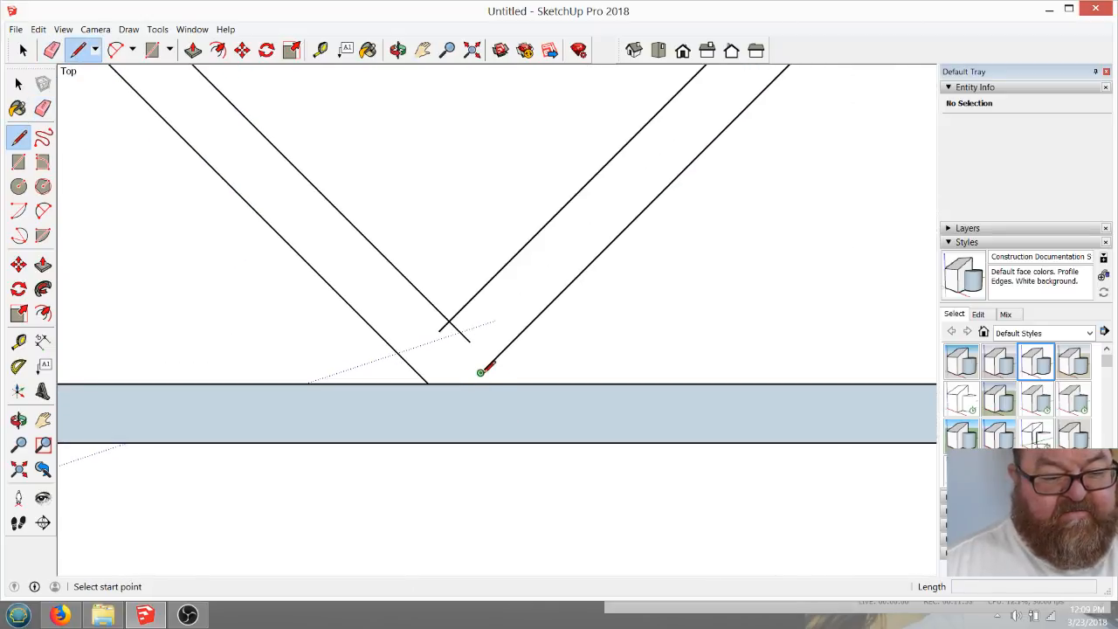
pyautogui.click(481, 373)
pyautogui.click(430, 423)
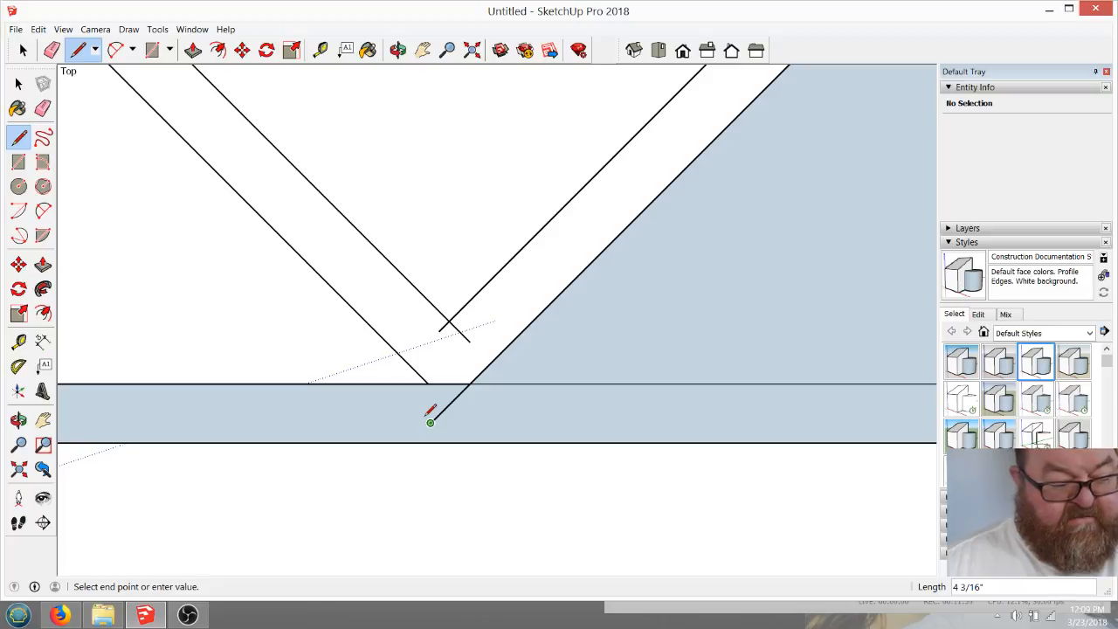
# Erase the overlapping line ends at the web junction and the line piece inside the bottom board
pyautogui.click(53, 51)
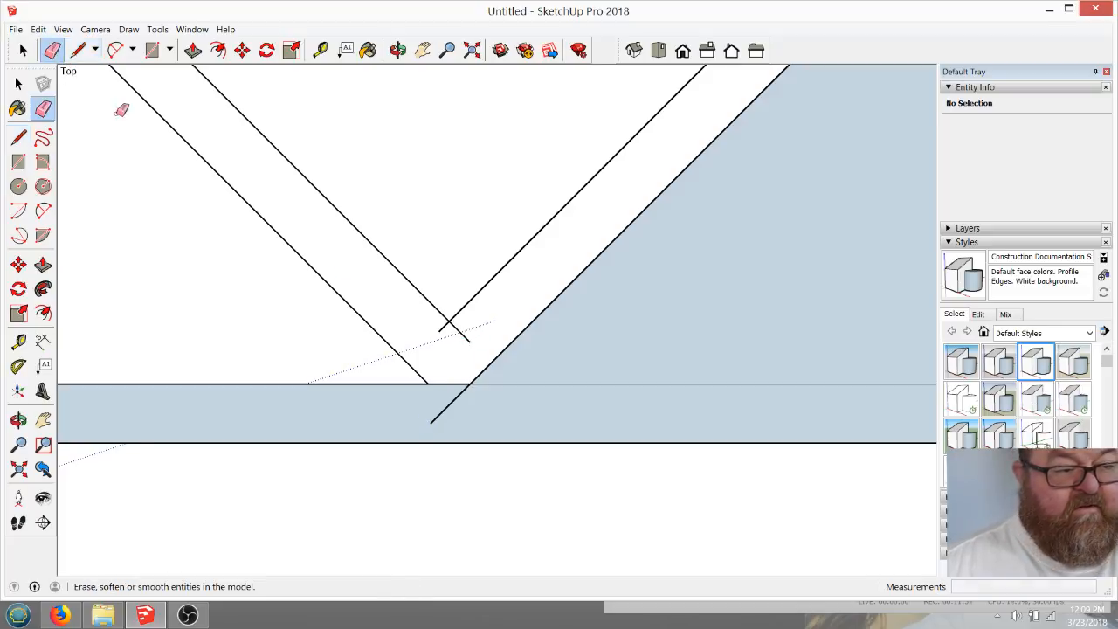
pyautogui.moveTo(436, 333); pyautogui.dragTo(462, 333)
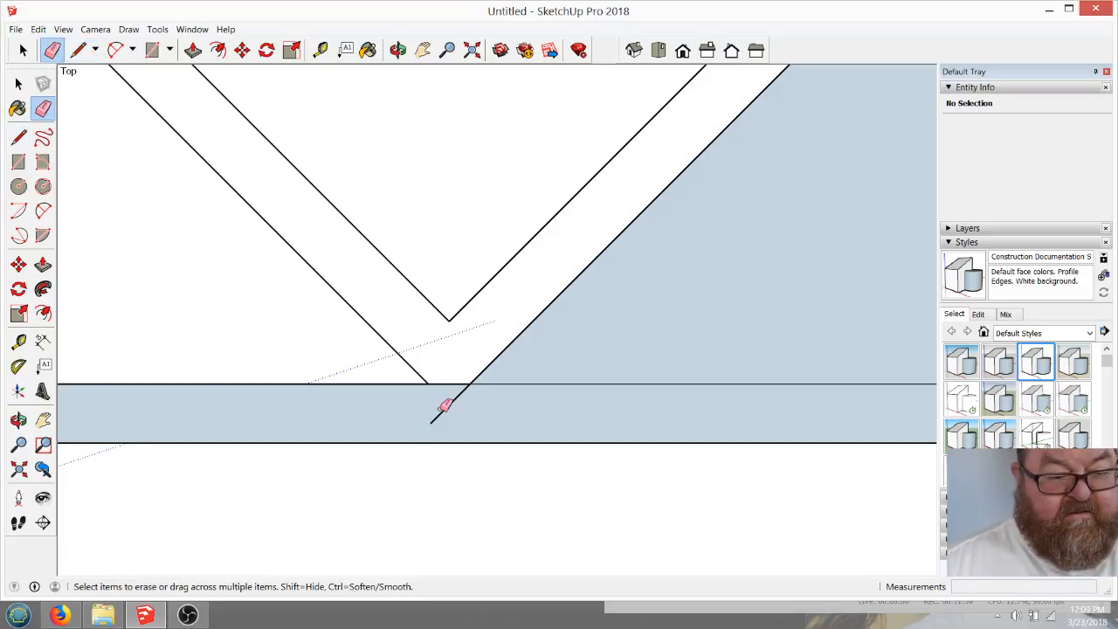
pyautogui.moveTo(444, 400); pyautogui.dragTo(489, 400)
pyautogui.scroll(-2, 523, 378)
pyautogui.scroll(-2, 522, 377)
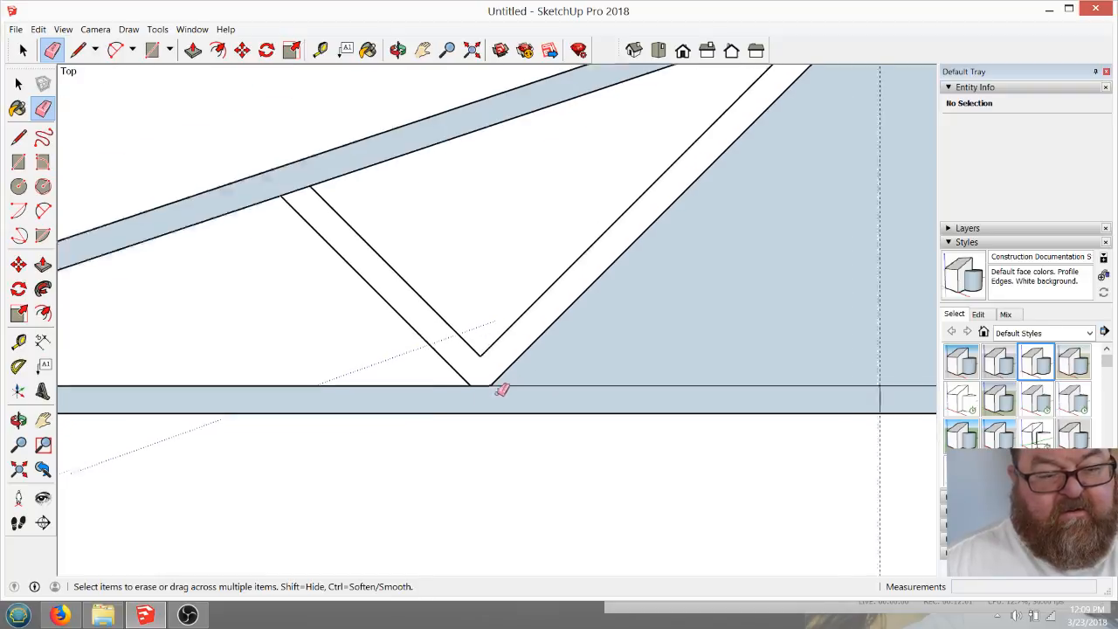
# Delete the face filling the open area between the long web member, the opposite rafter and the bottom board
pyautogui.click(23, 50)
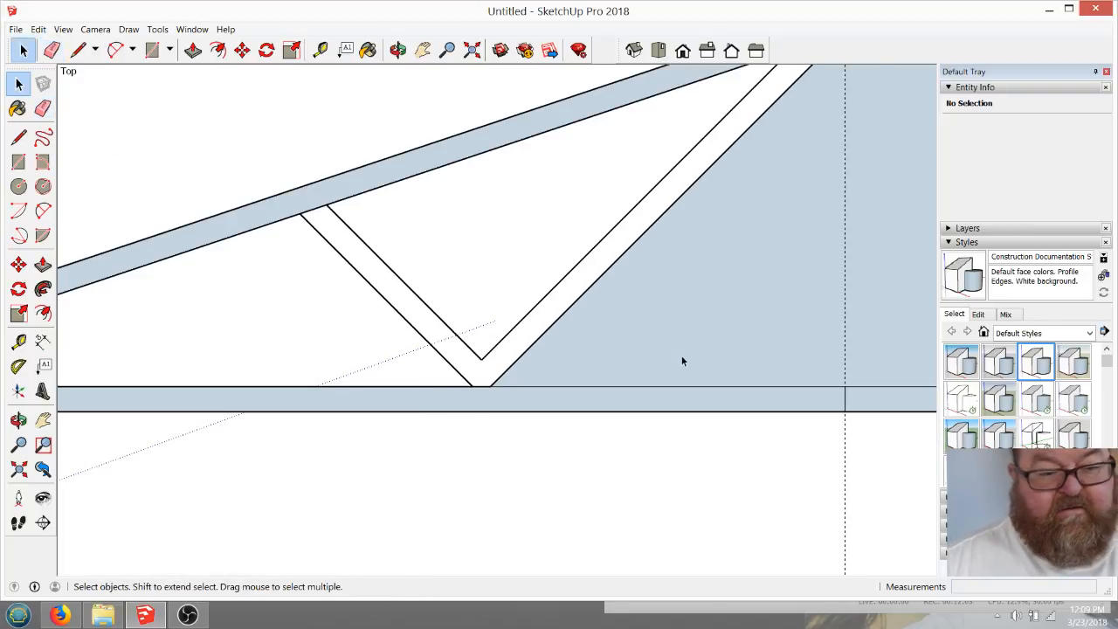
pyautogui.click(700, 333)
pyautogui.press('Delete')
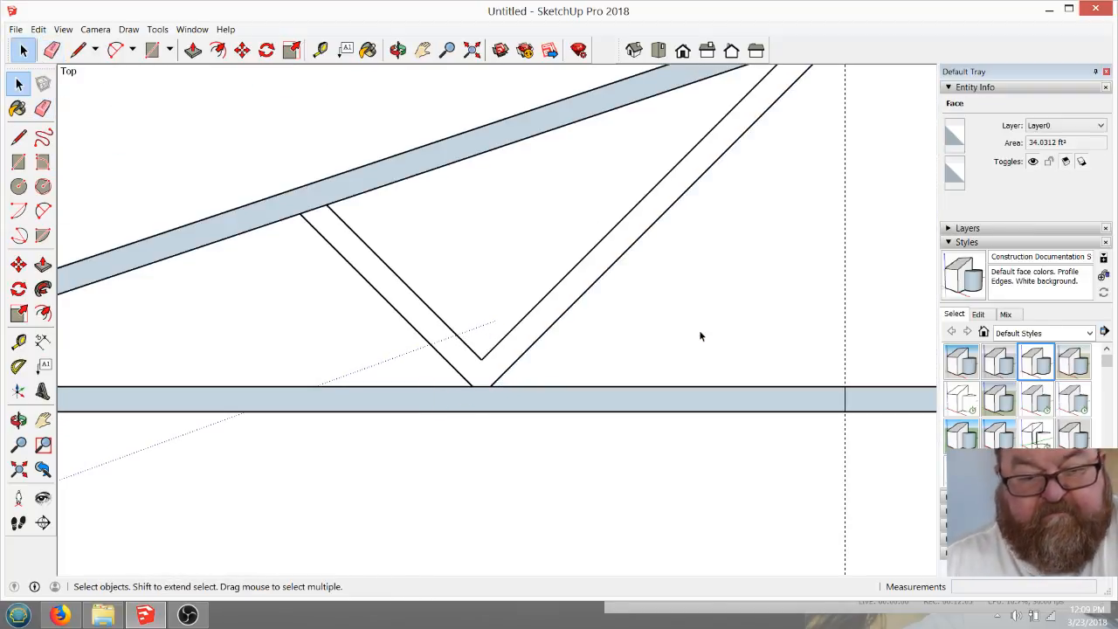
# Draw a vertical joint line from the web members' inner corner straight down to the bottom board's upper edge
pyautogui.scroll(3, 486, 339)
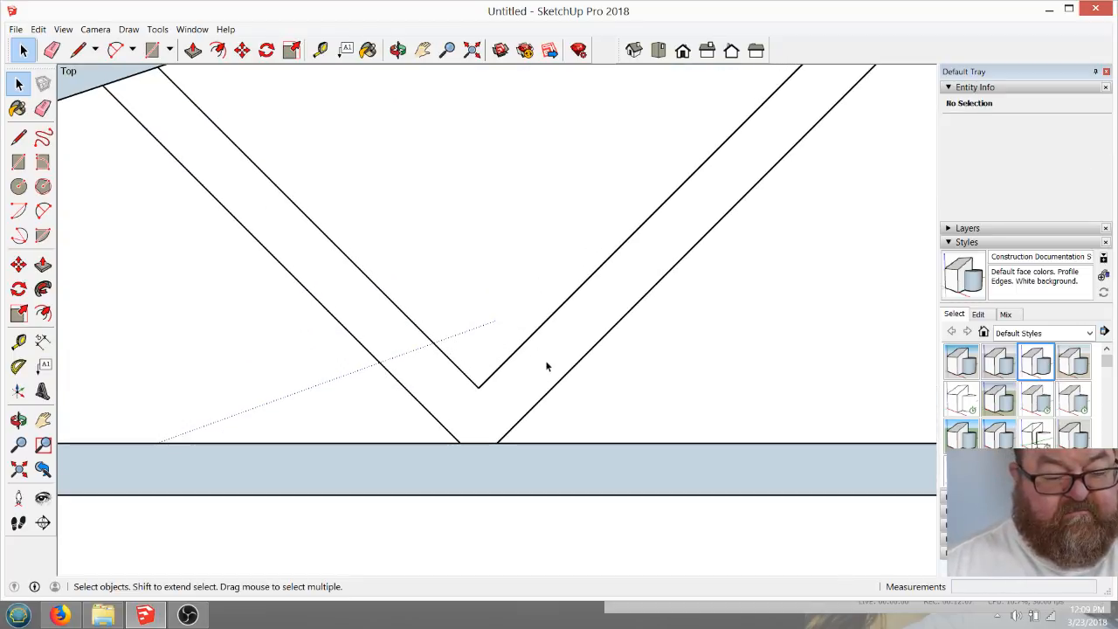
pyautogui.scroll(-2, 586, 400)
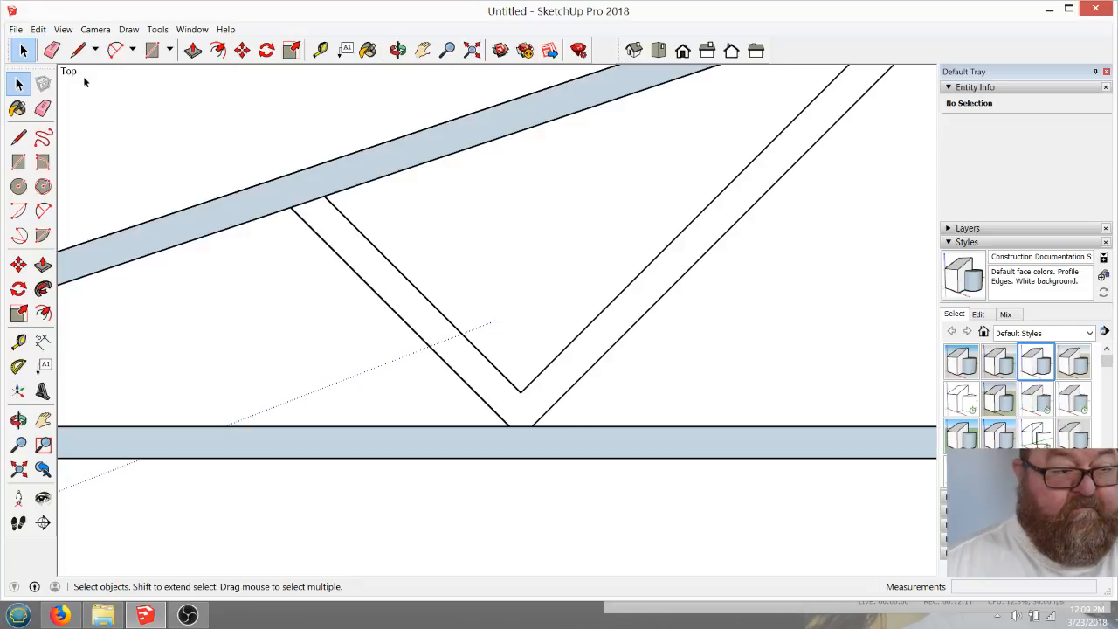
pyautogui.click(77, 49)
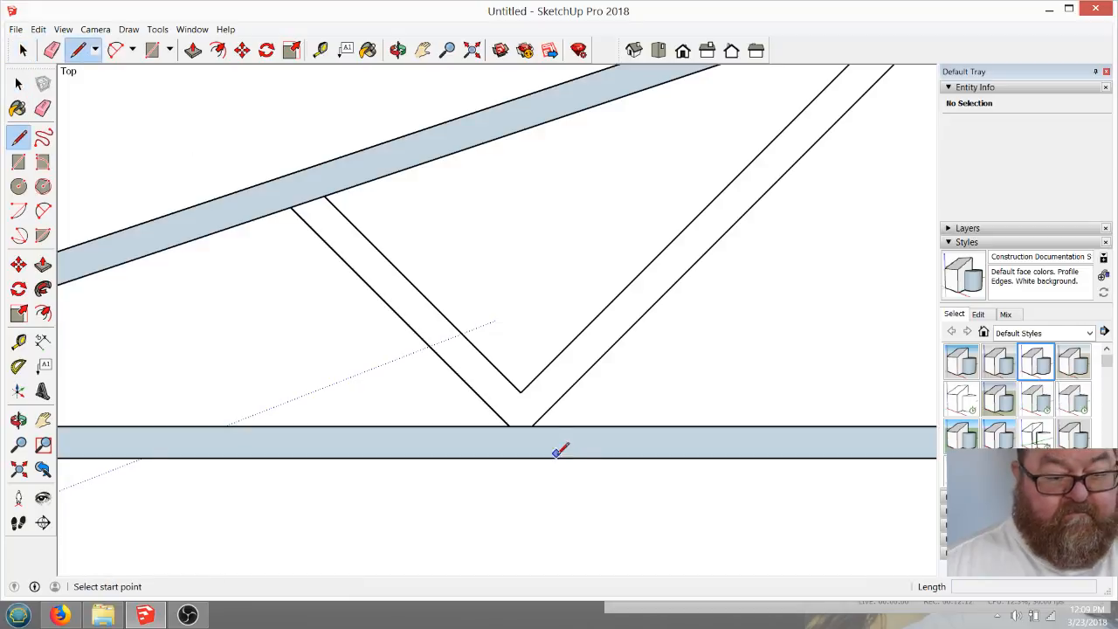
pyautogui.click(521, 392)
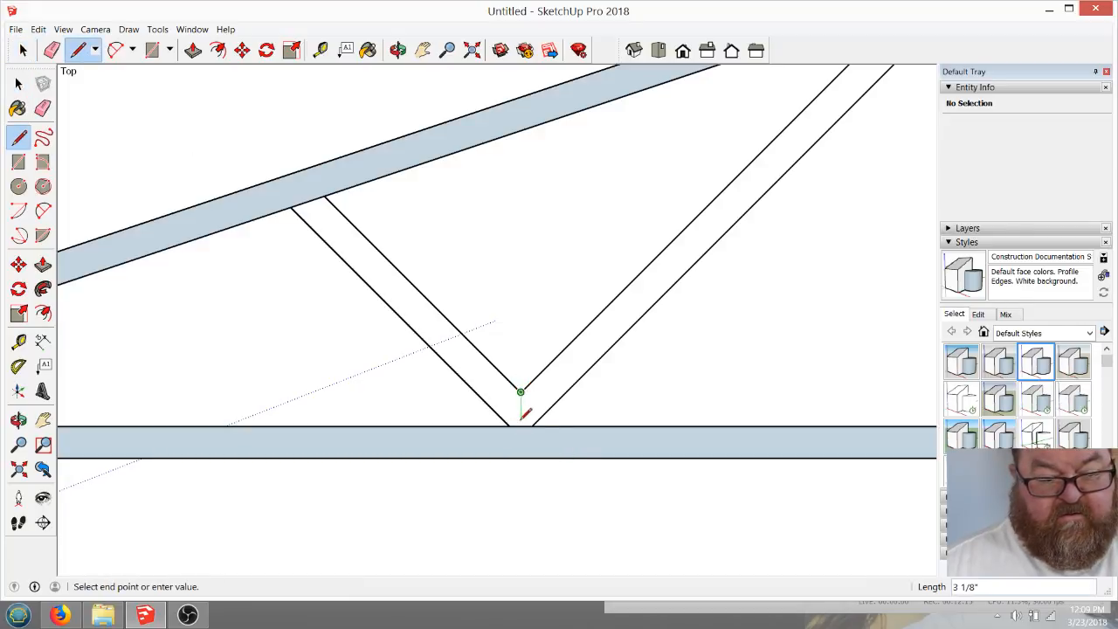
pyautogui.click(521, 427)
pyautogui.scroll(-1, 389, 468)
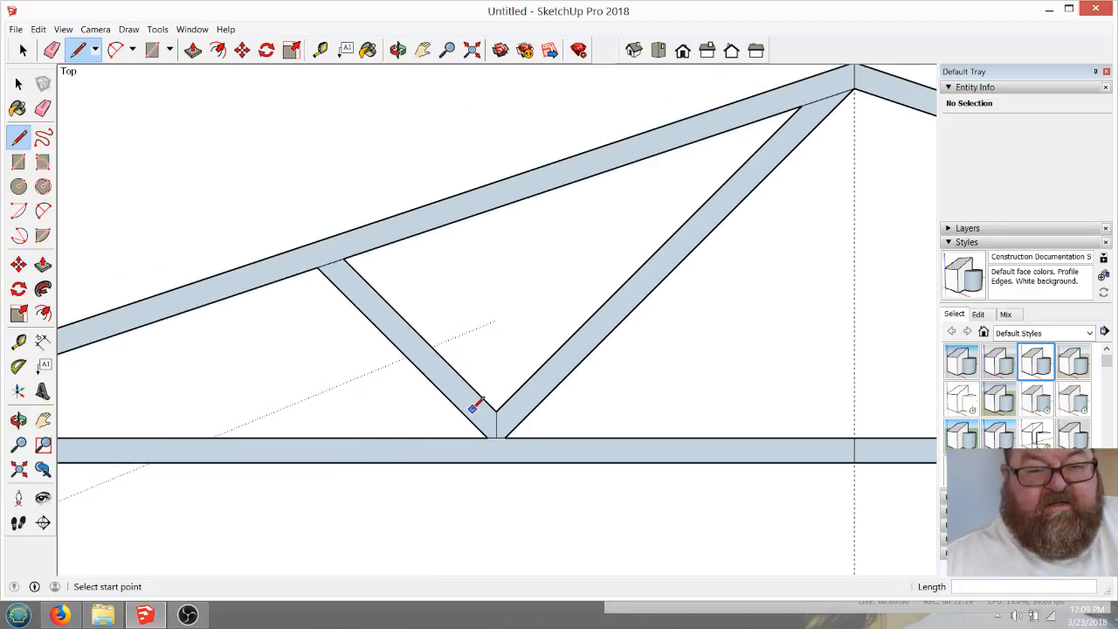
# Place a guide line 1.75" inside the short web member, parallel to its inner edge
pyautogui.scroll(-1, 478, 408)
pyautogui.scroll(2, 489, 419)
pyautogui.scroll(3, 493, 422)
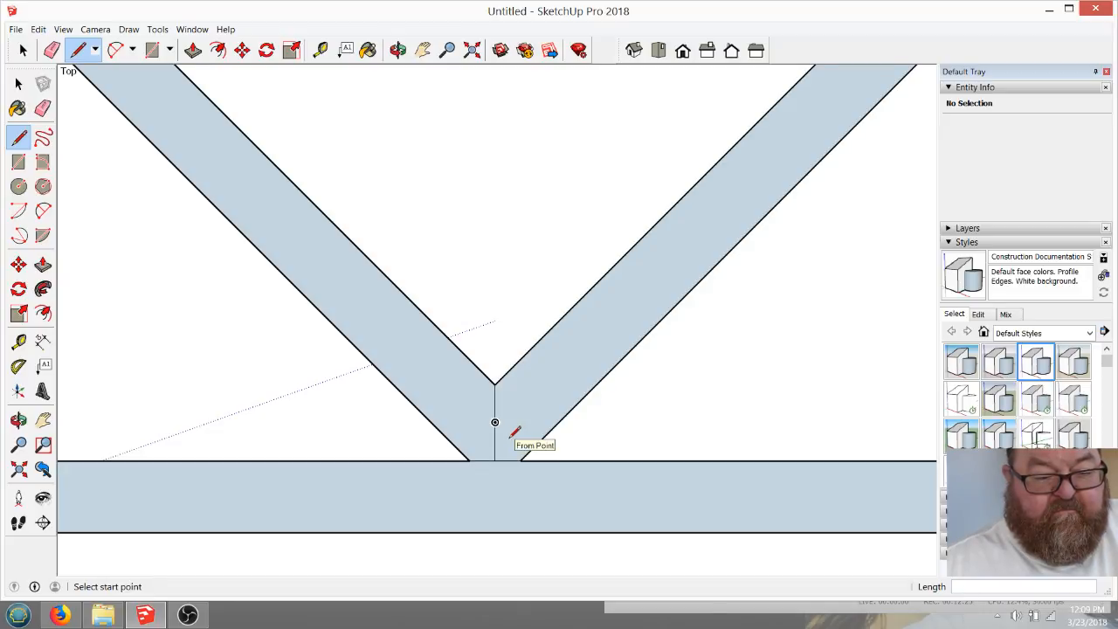
pyautogui.scroll(-1, 494, 422)
pyautogui.scroll(-1, 498, 428)
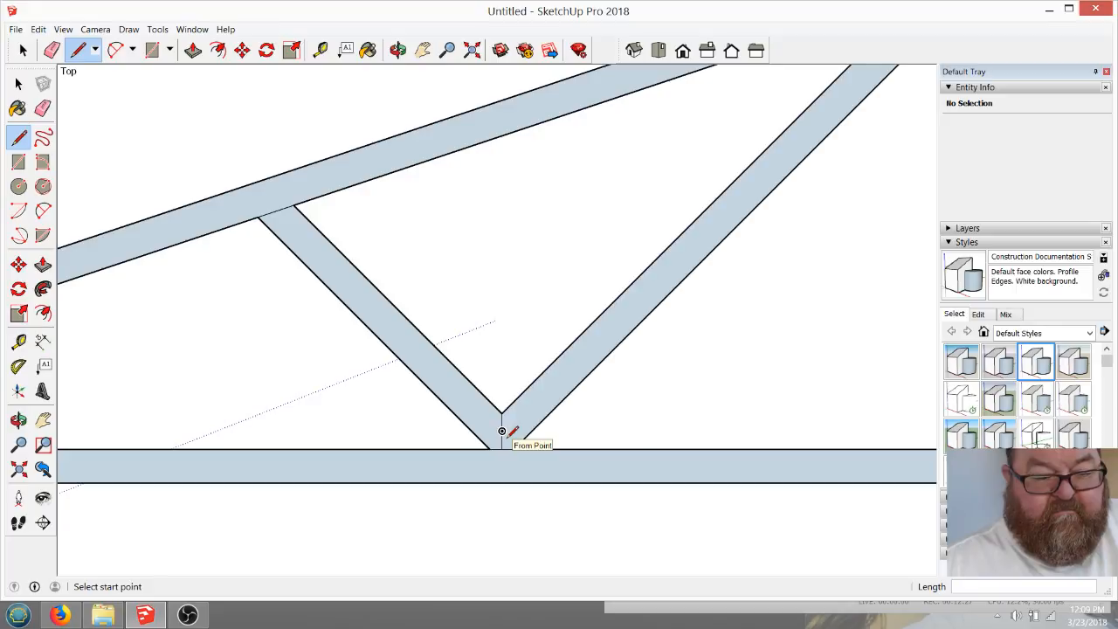
pyautogui.scroll(-1, 503, 432)
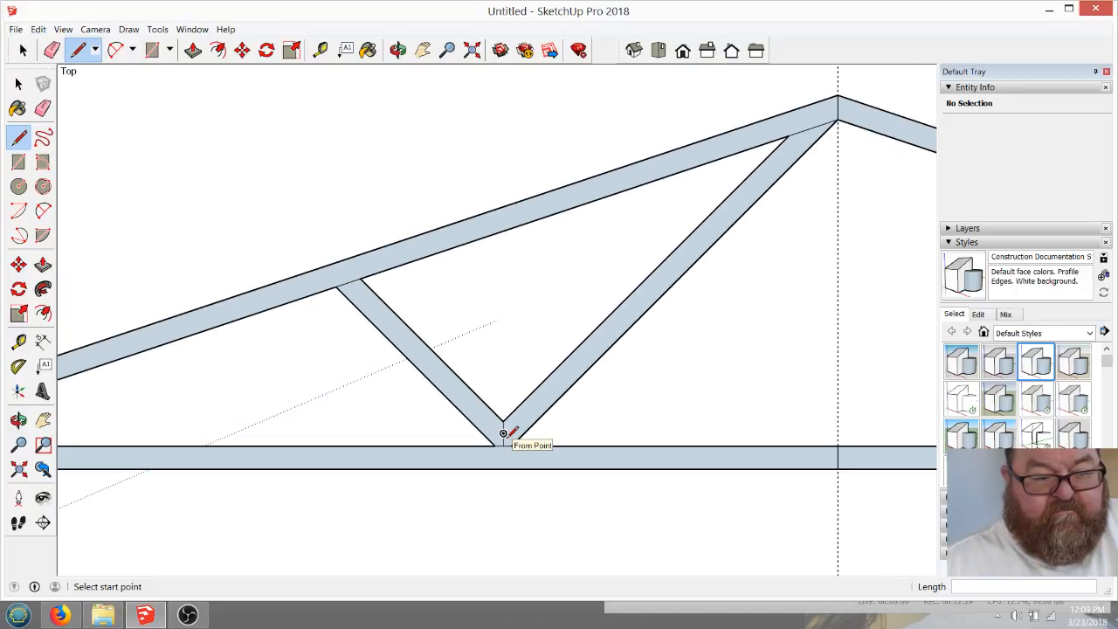
pyautogui.scroll(3, 504, 433)
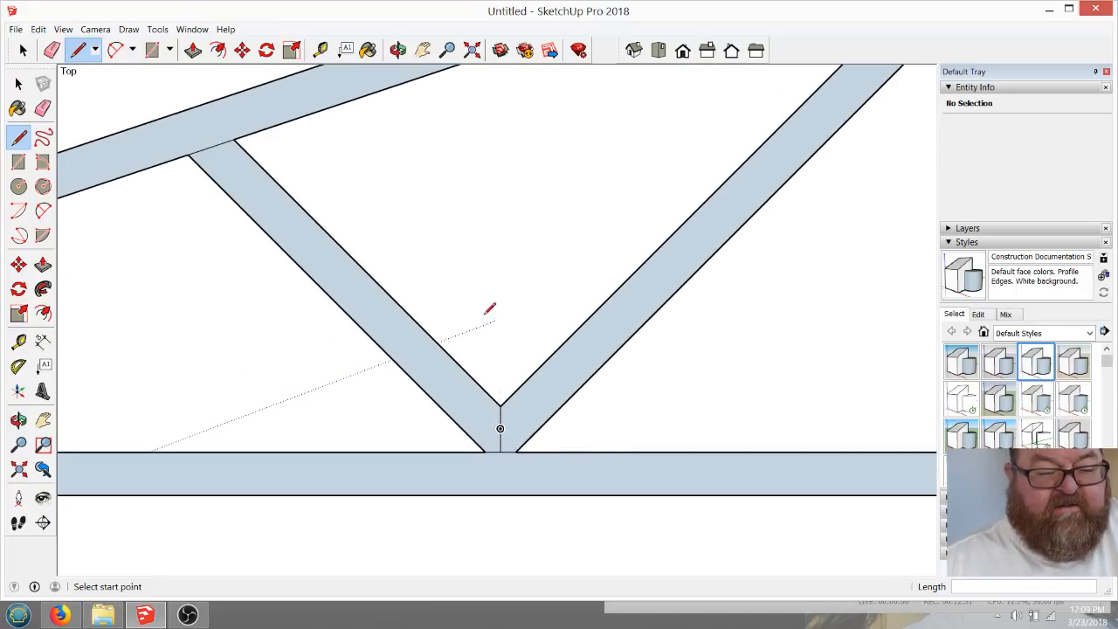
pyautogui.click(320, 49)
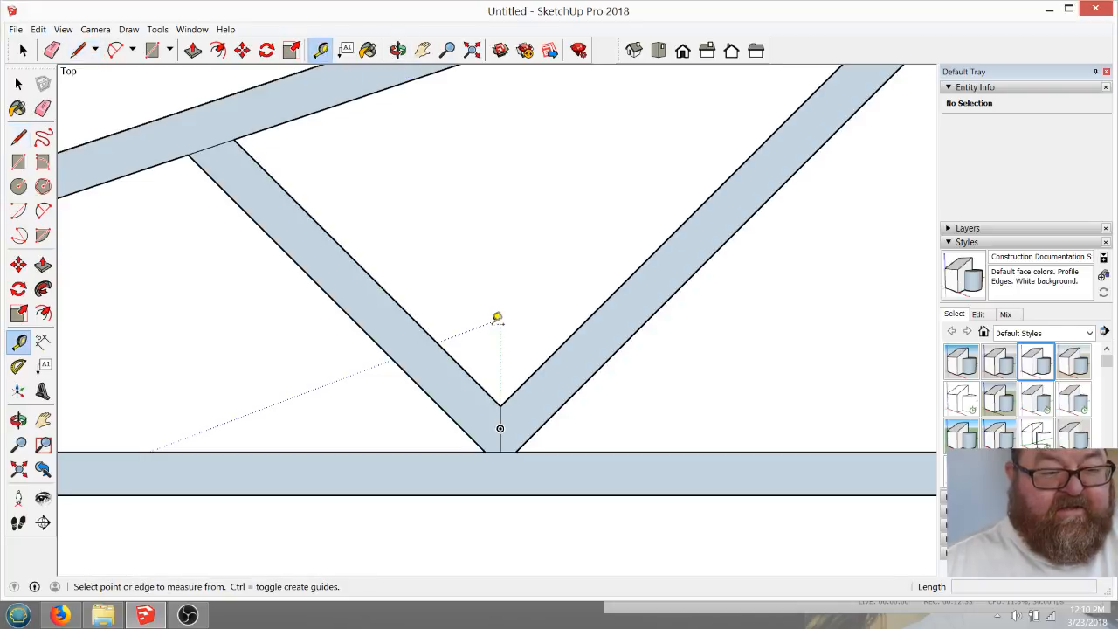
pyautogui.click(460, 366)
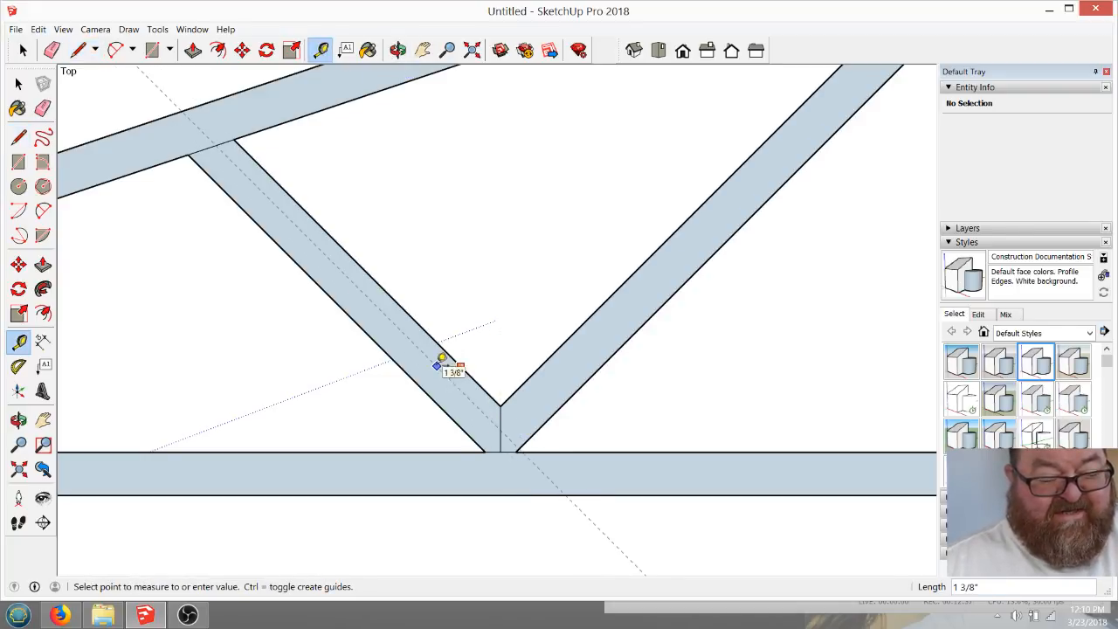
pyautogui.write('1')
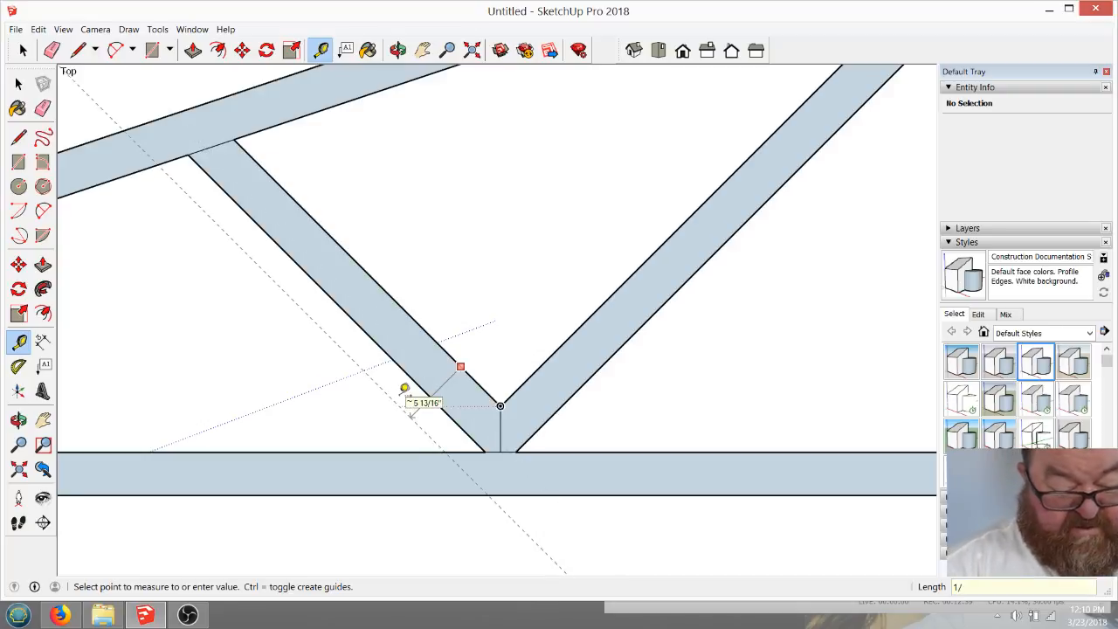
pyautogui.write('.75')
pyautogui.press('Return')
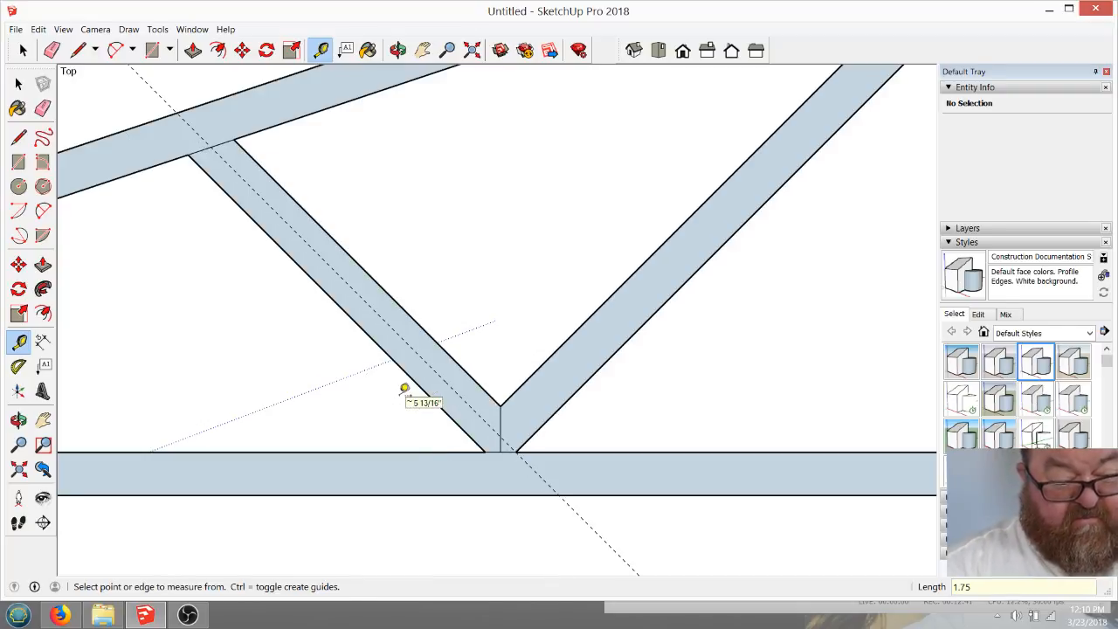
# From the guide's crossing with the joint line, draw a line about 7 3/8" long across the short web member and a horizontal one across the long member
pyautogui.scroll(3, 544, 357)
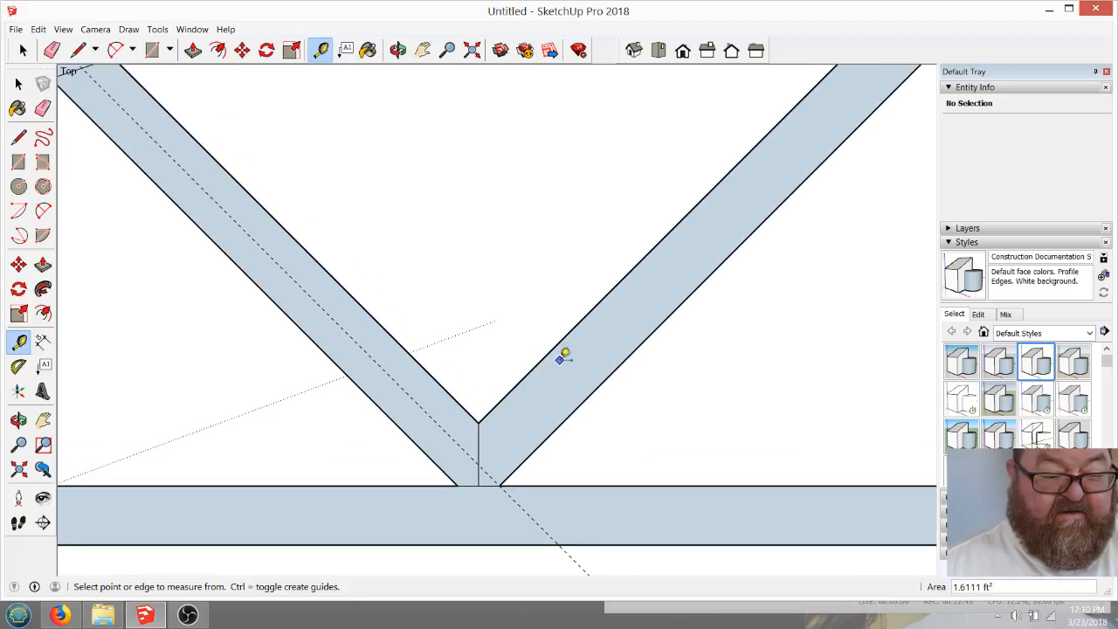
pyautogui.scroll(-2, 562, 356)
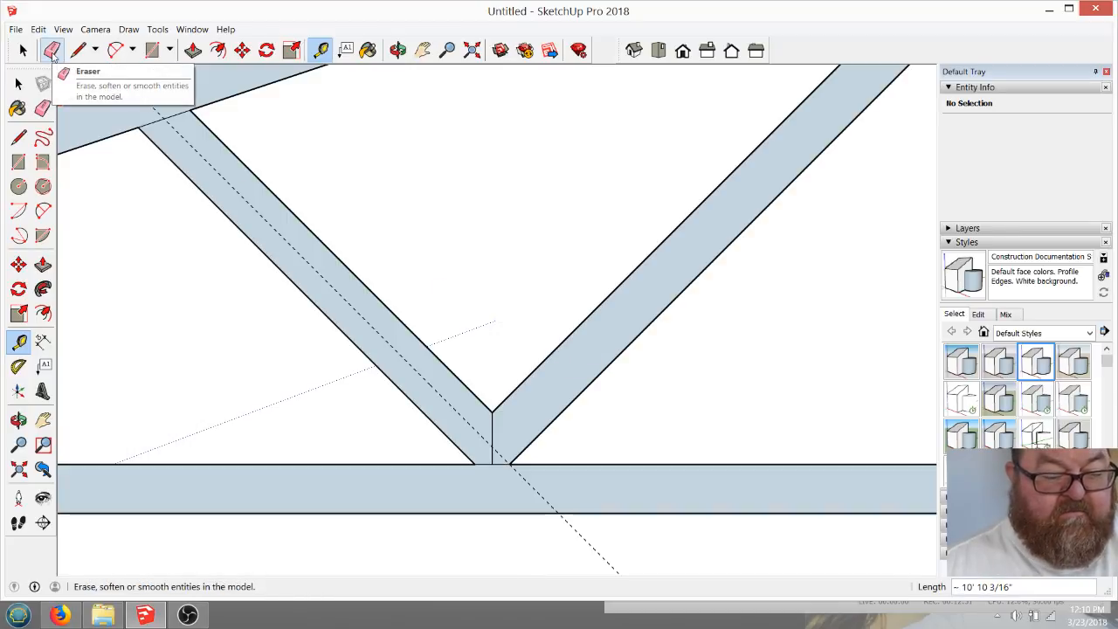
pyautogui.click(53, 54)
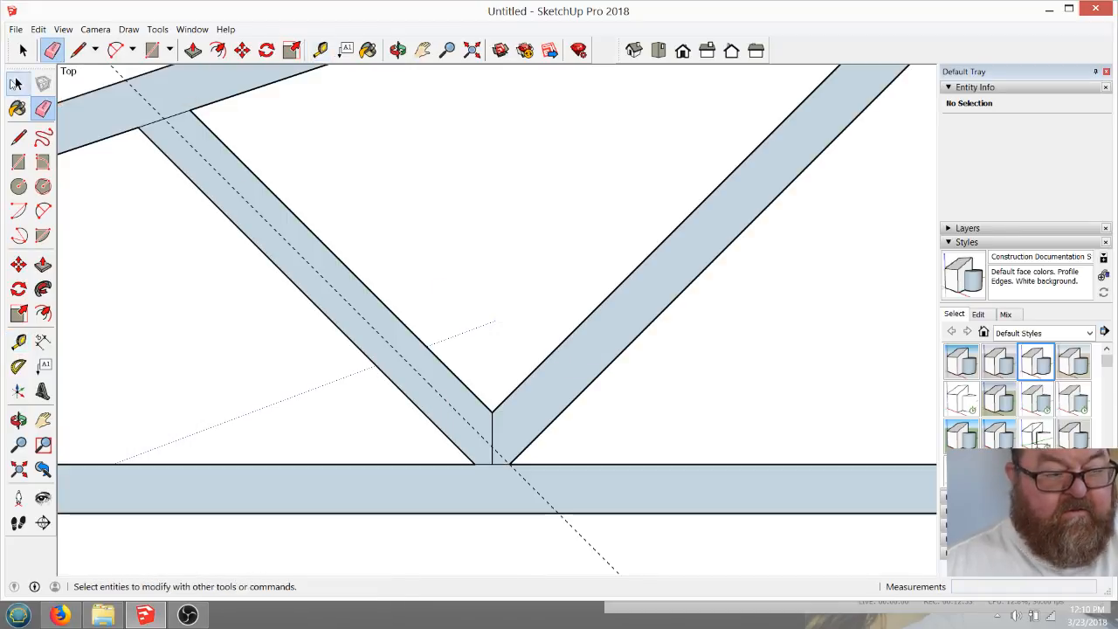
pyautogui.click(77, 51)
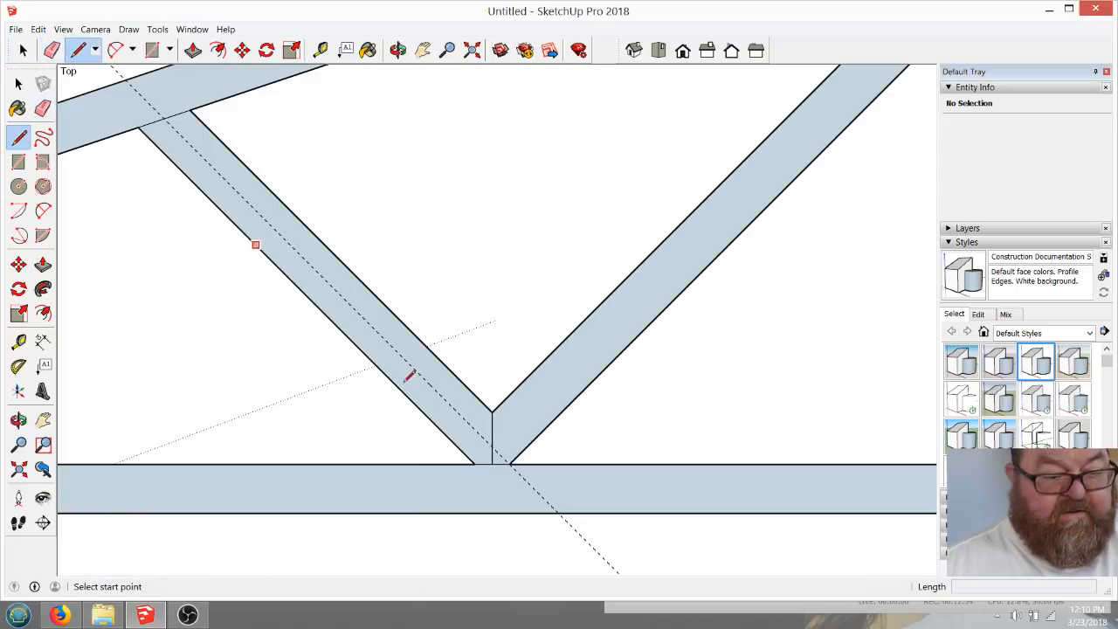
pyautogui.click(492, 446)
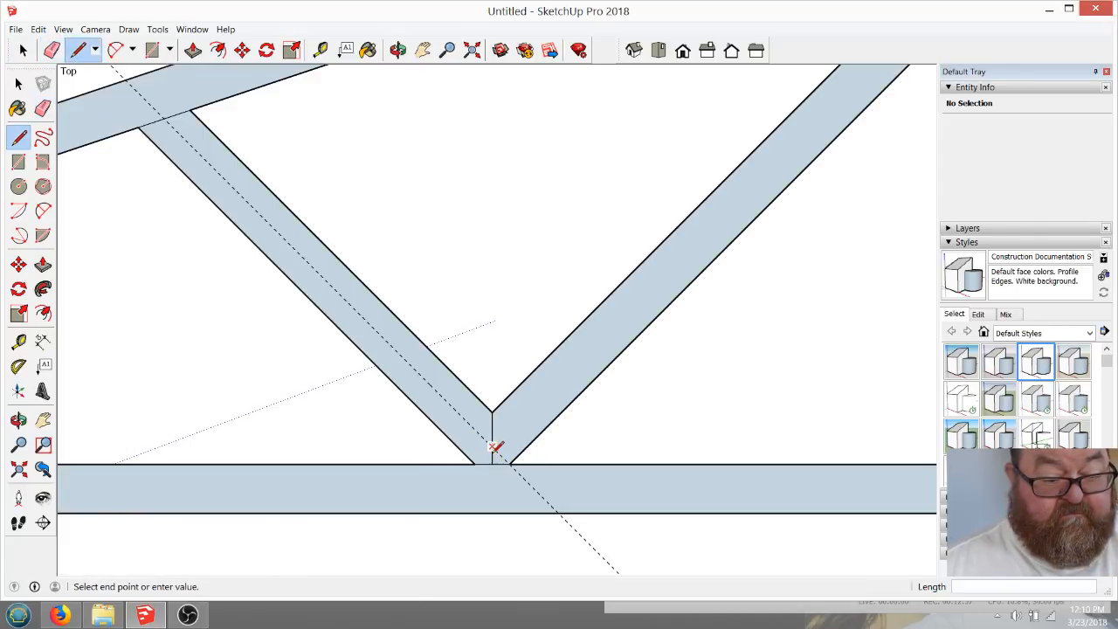
pyautogui.click(390, 436)
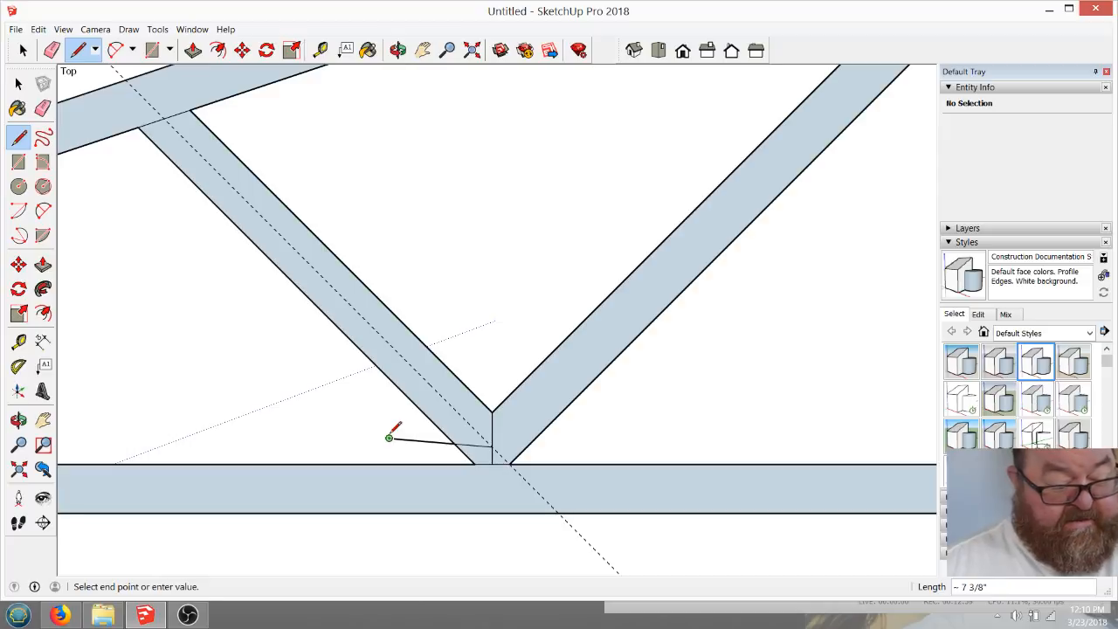
pyautogui.press('Escape')
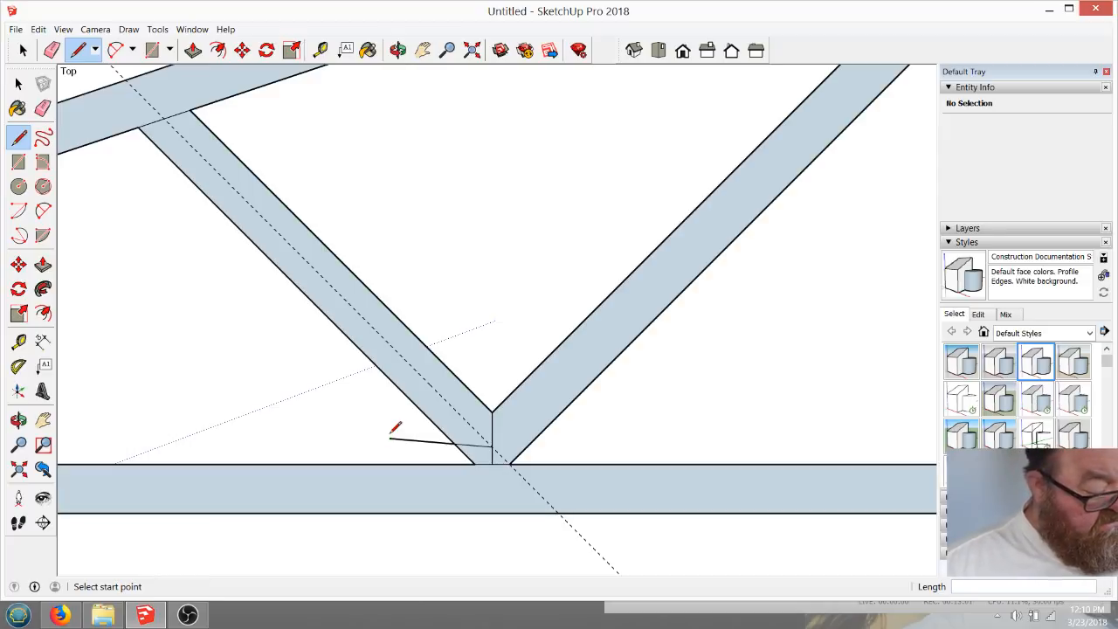
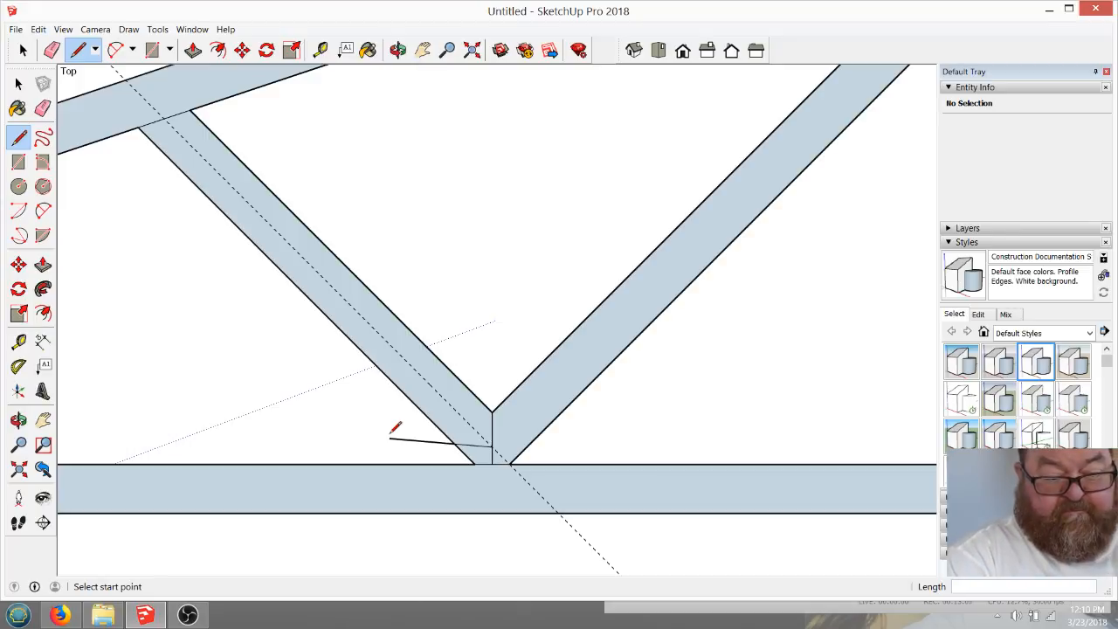
pyautogui.click(493, 447)
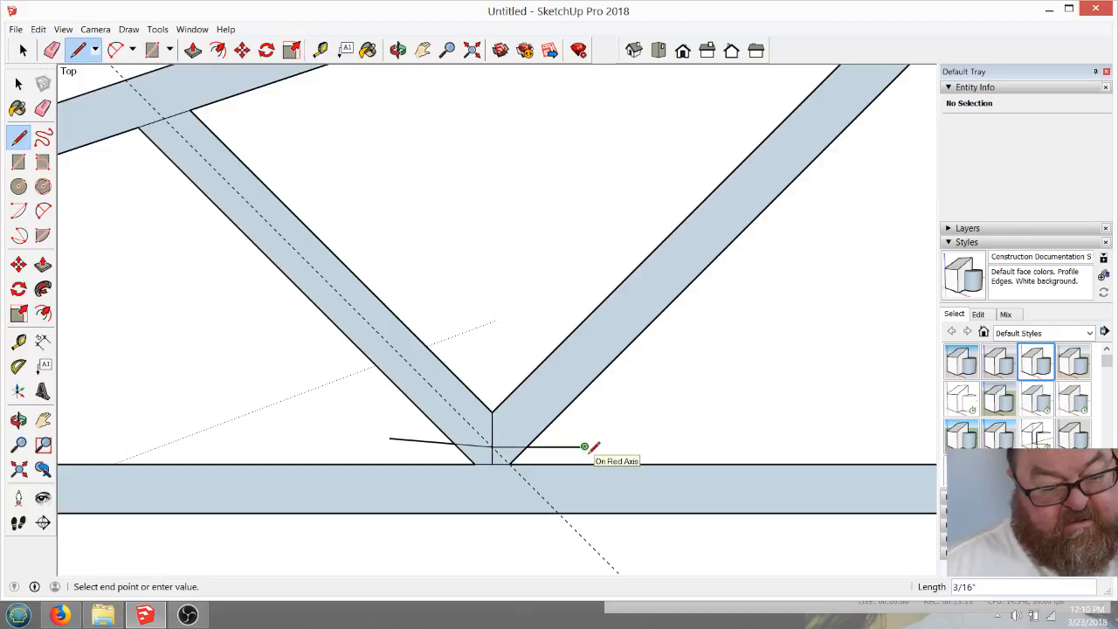
pyautogui.click(585, 446)
# Erase the cut lines' overhanging ends, the web tips below the cut lines and the guide line
pyautogui.click(52, 50)
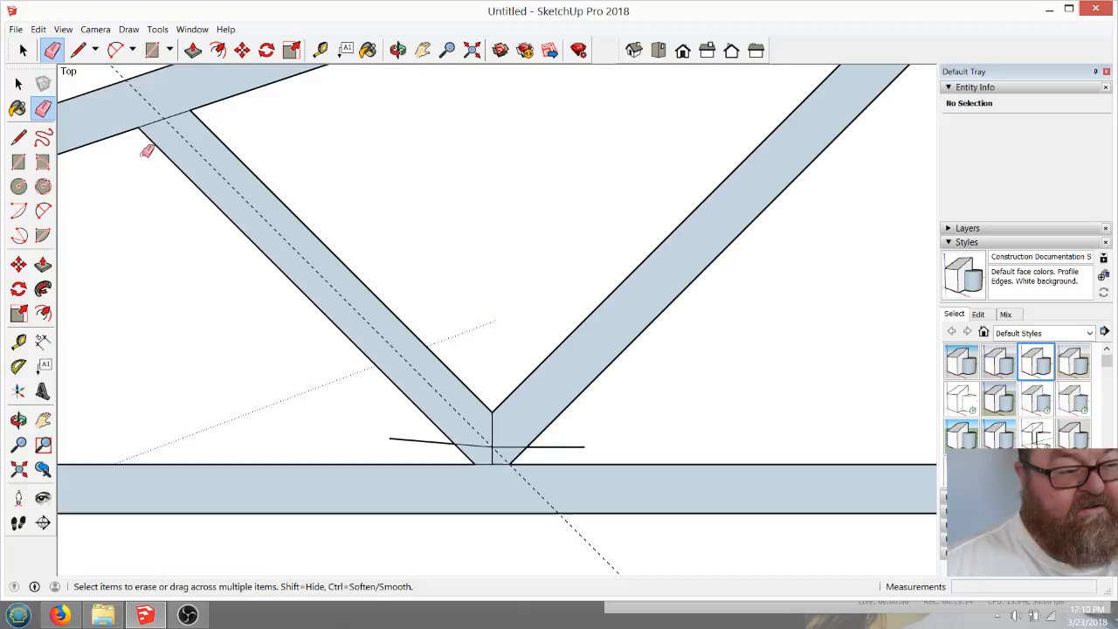
pyautogui.click(407, 440)
pyautogui.click(568, 446)
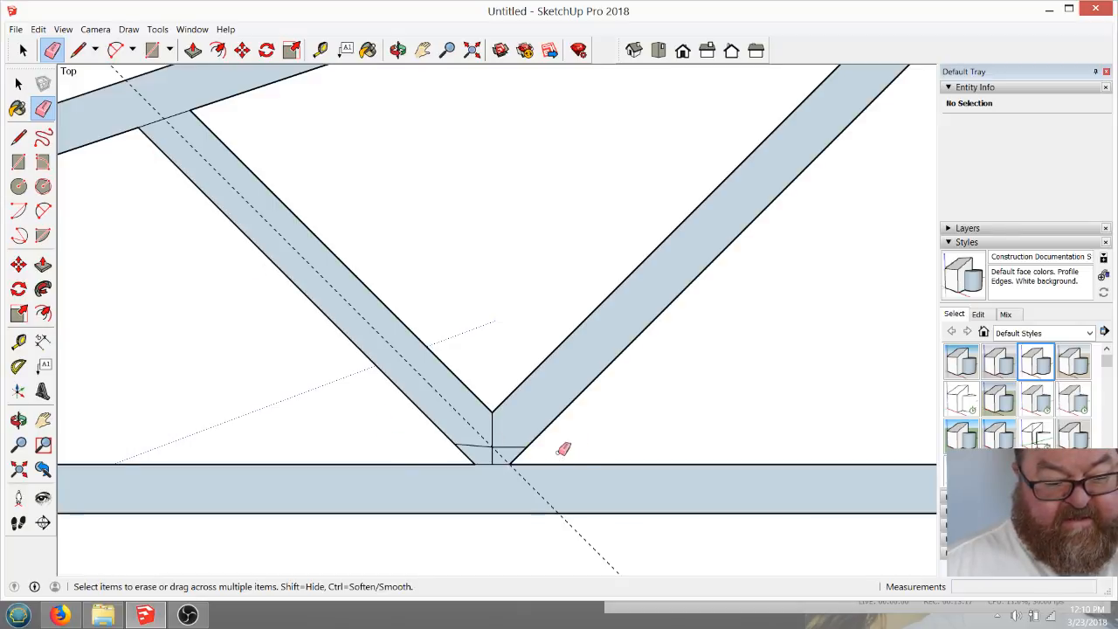
pyautogui.click(516, 456)
pyautogui.moveTo(513, 456); pyautogui.dragTo(455, 459)
pyautogui.click(517, 453)
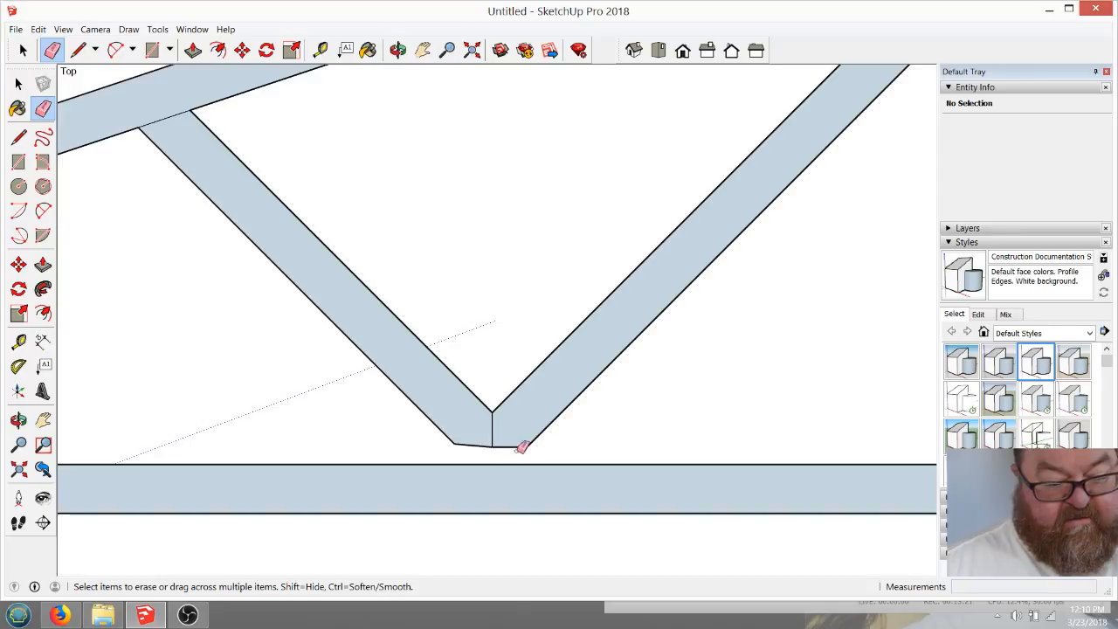
# Select both web members with their edges and make them a group
pyautogui.scroll(-3, 295, 300)
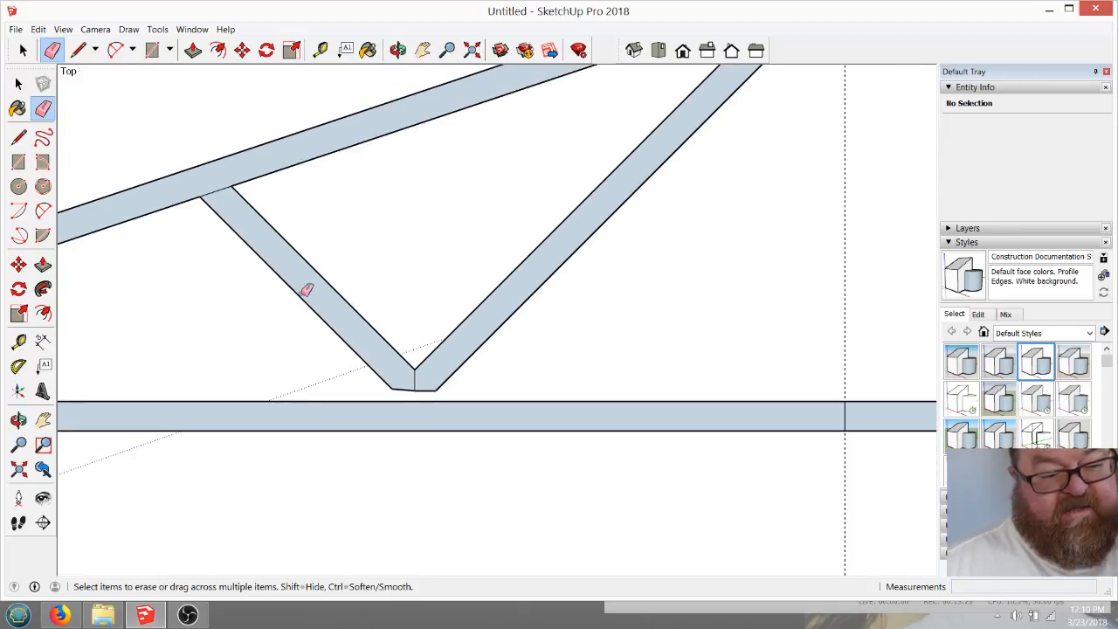
pyautogui.click(24, 50)
pyautogui.scroll(2, 381, 355)
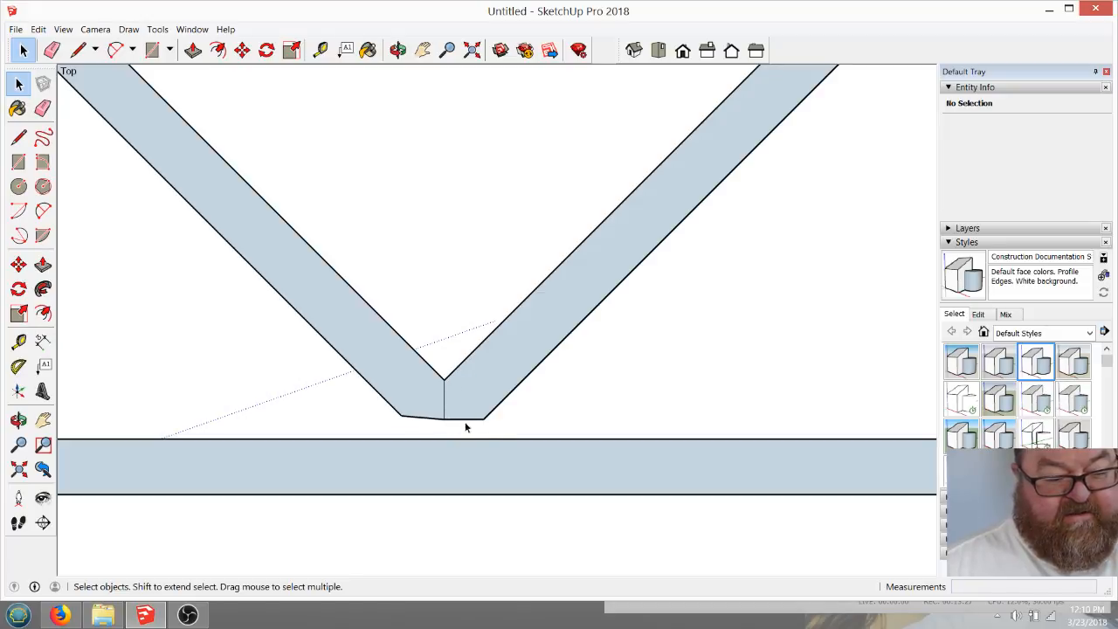
pyautogui.moveTo(504, 428); pyautogui.dragTo(398, 393)
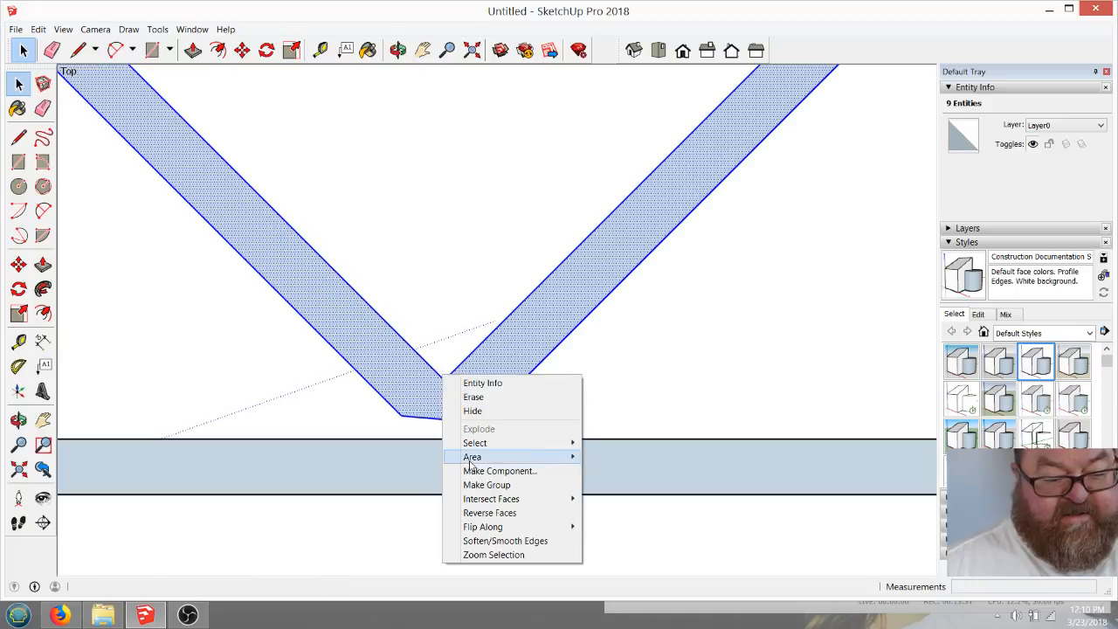
pyautogui.click(479, 485)
pyautogui.scroll(-2, 451, 470)
pyautogui.scroll(-2, 452, 469)
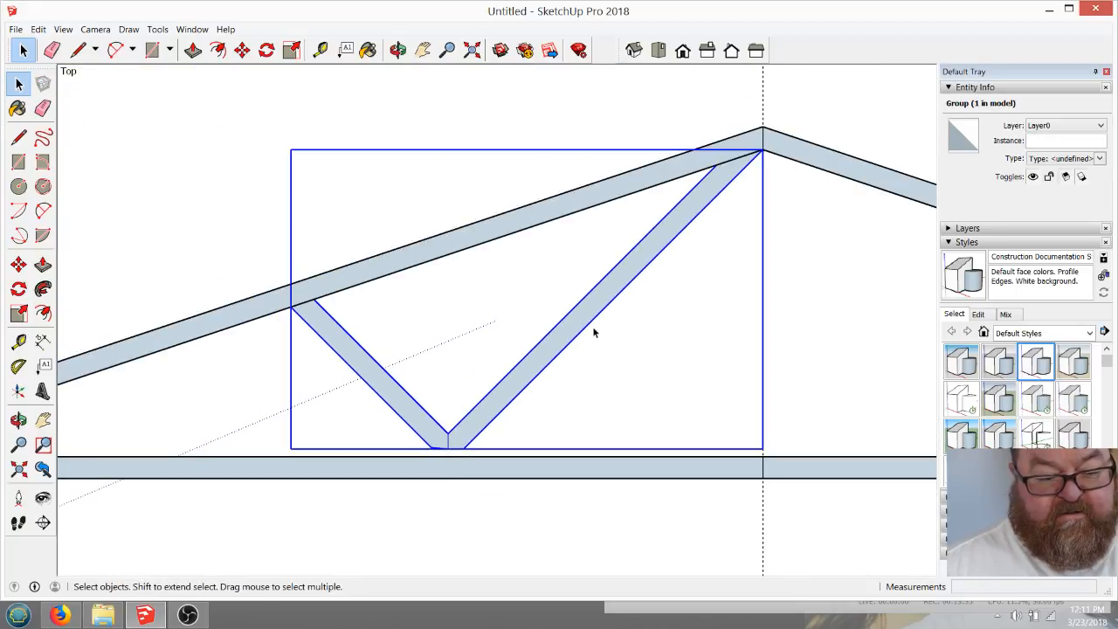
# Undo the web grouping, the erased tips and guide, and both cut lines at the web junction
pyautogui.scroll(4, 416, 444)
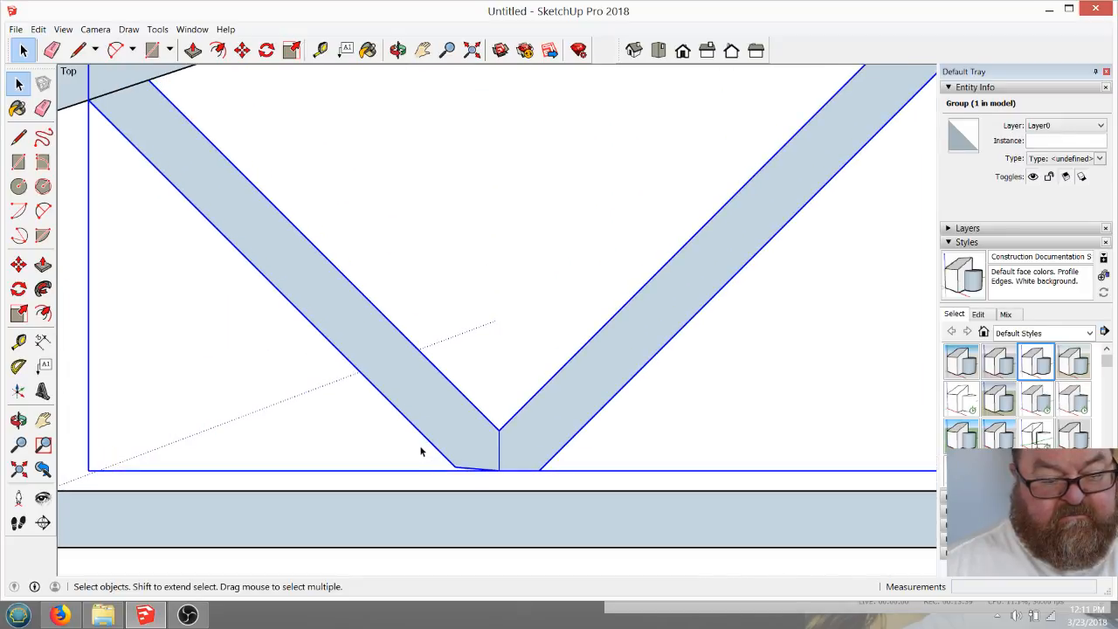
pyautogui.click(77, 50)
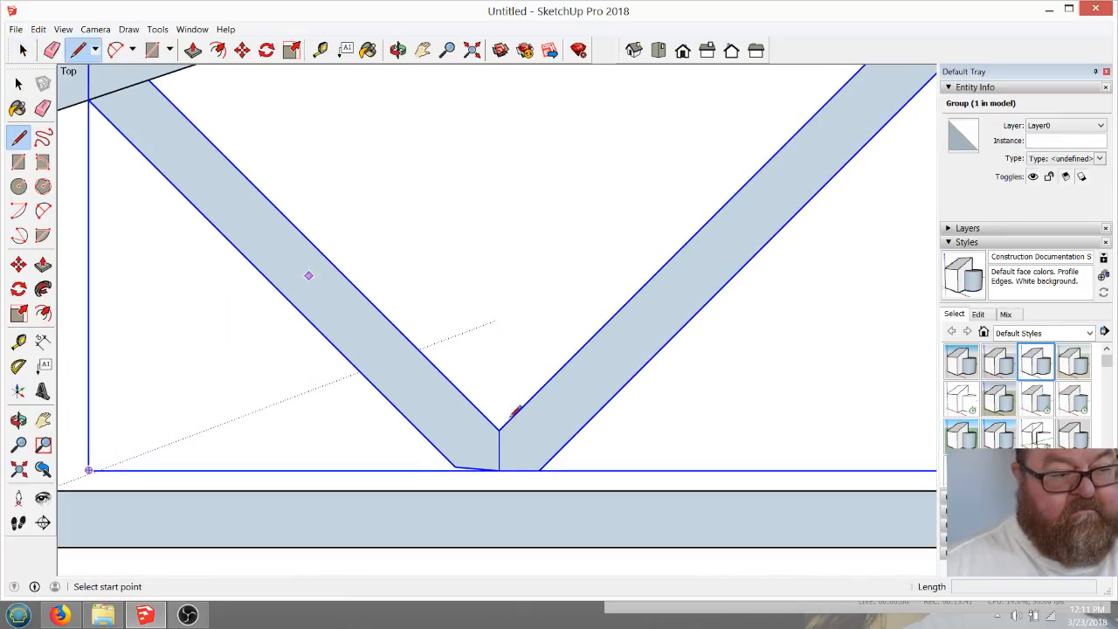
pyautogui.scroll(-1, 651, 468)
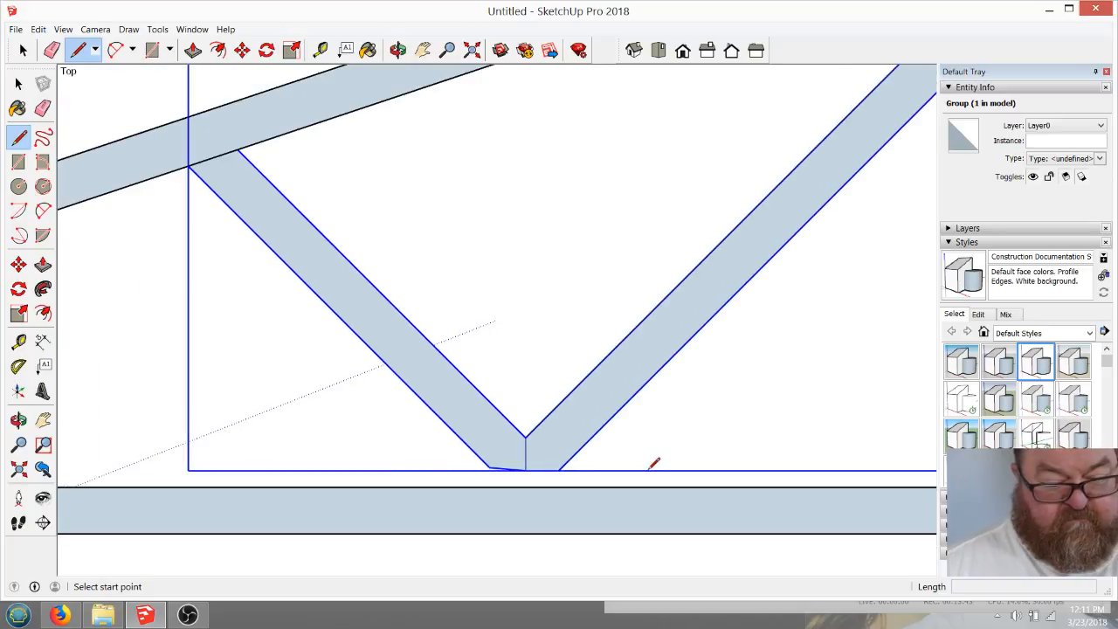
pyautogui.scroll(3, 536, 516)
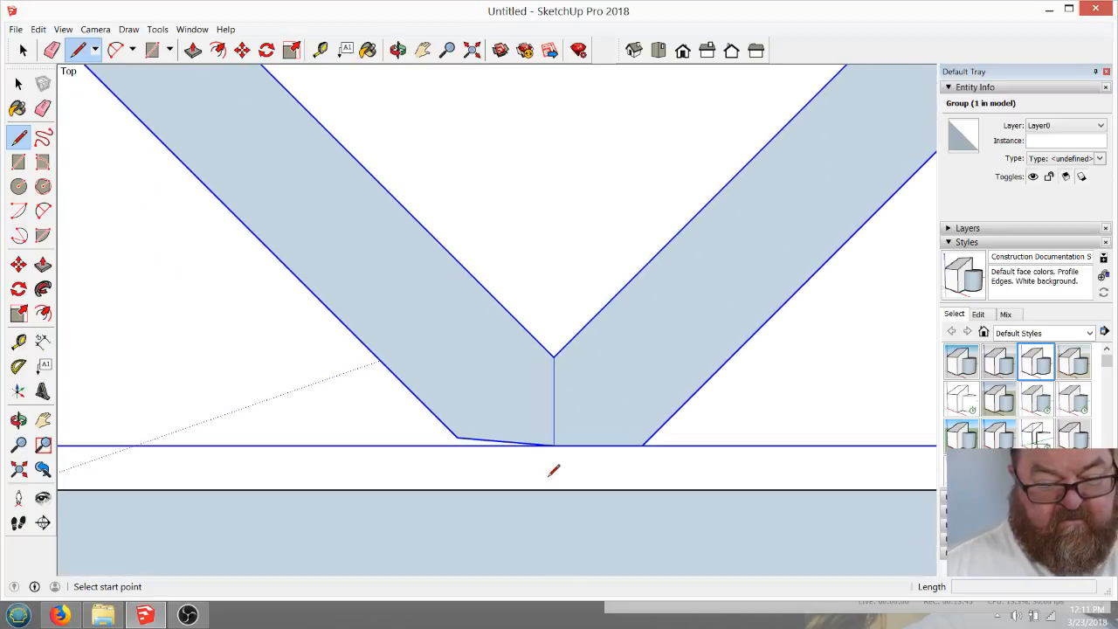
pyautogui.hotkey('ctrl', 'z')
pyautogui.hotkey('ctrl', 'z')
pyautogui.hotkey('ctrl', 'z')
pyautogui.hotkey('ctrl', 'z')
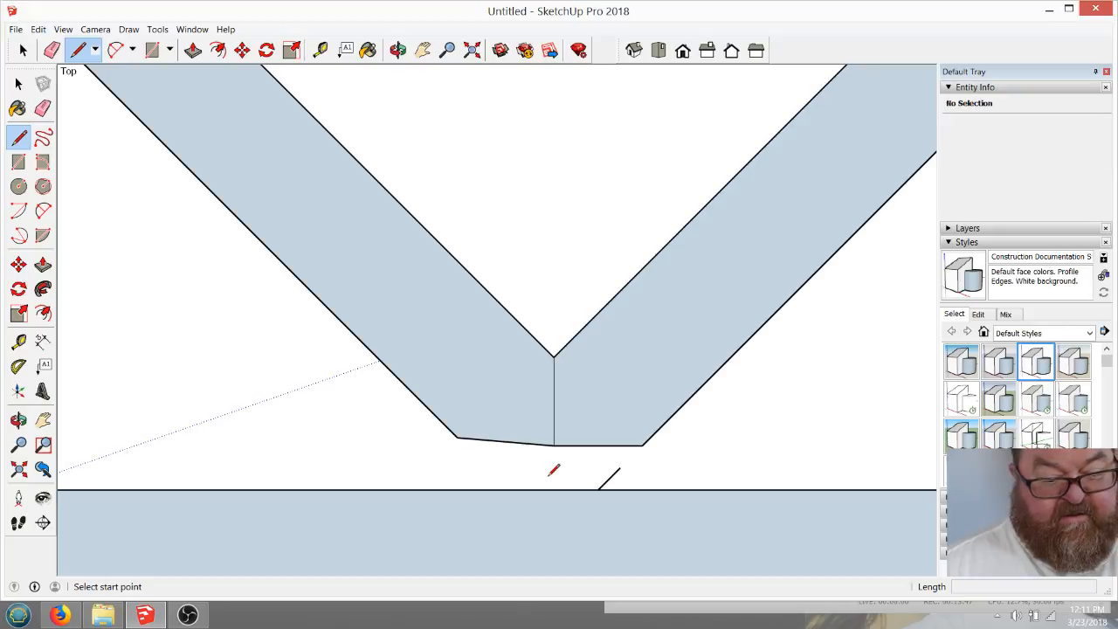
pyautogui.hotkey('ctrl', 'z')
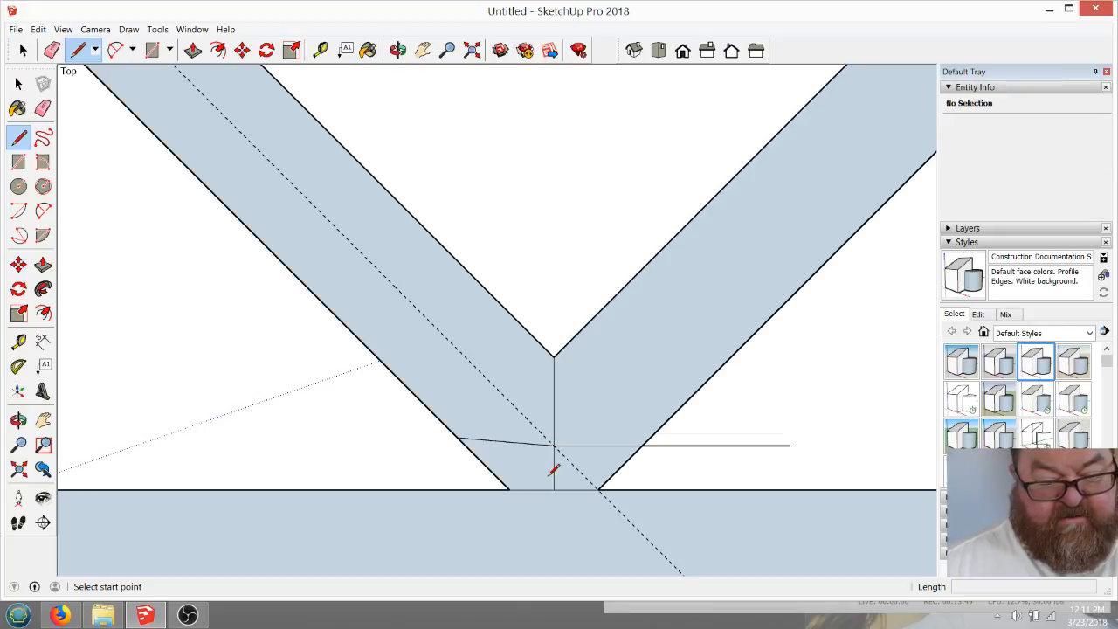
pyautogui.hotkey('ctrl', 'z')
pyautogui.hotkey('ctrl', 'z')
pyautogui.hotkey('ctrl', 'z')
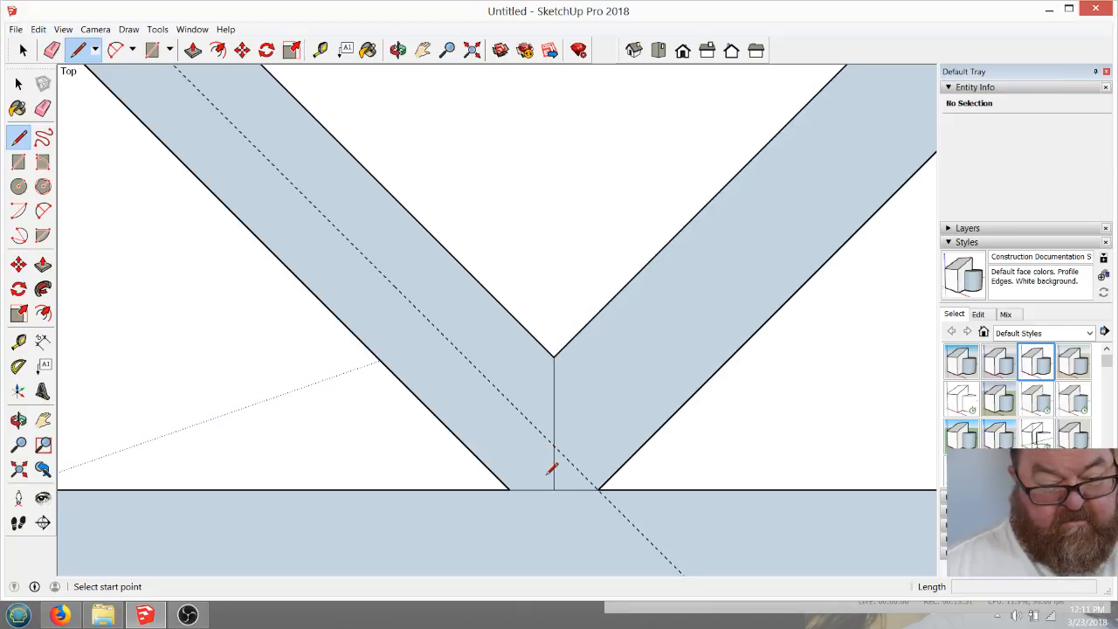
# Draw horizontal cut lines from the guide and joint line crossing past both web members' outer edges, about 4 9/16" long on the long member's side
pyautogui.click(555, 447)
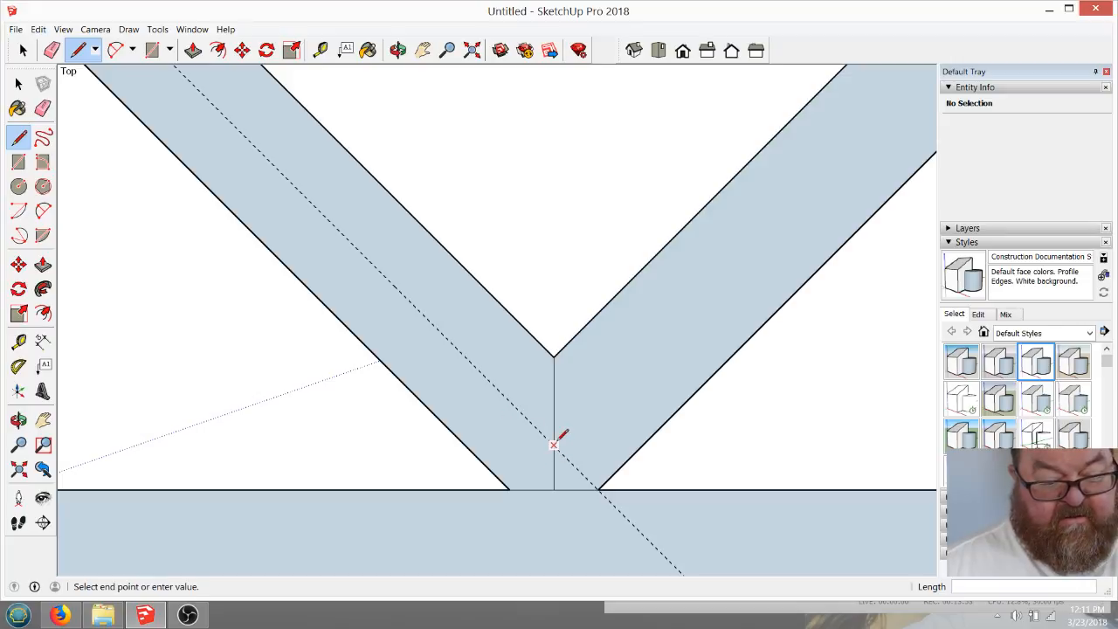
pyautogui.click(336, 445)
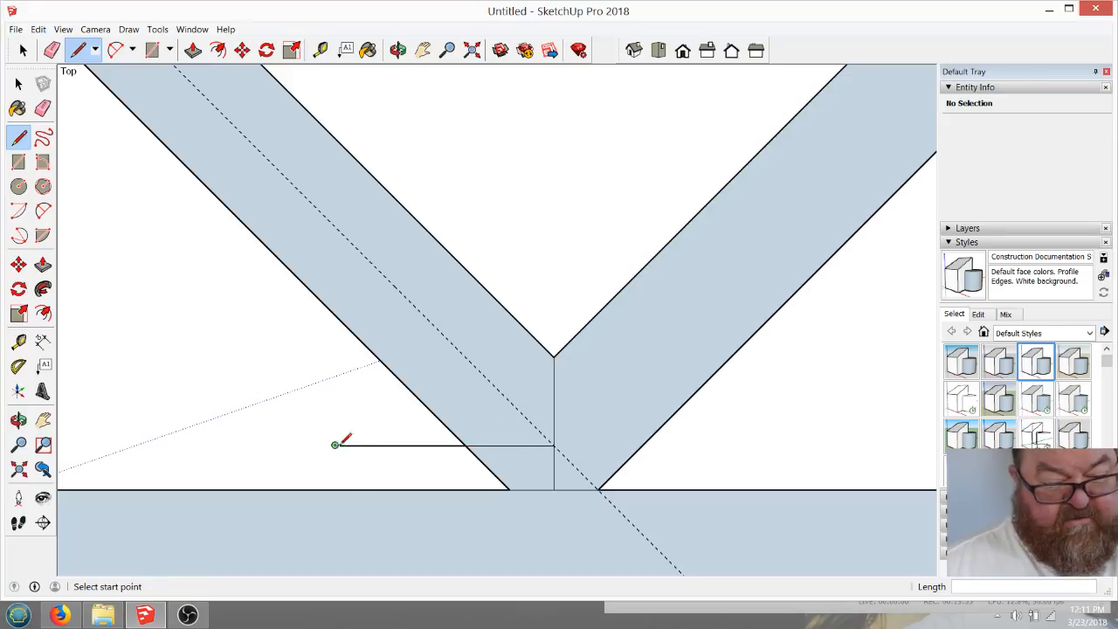
pyautogui.click(554, 445)
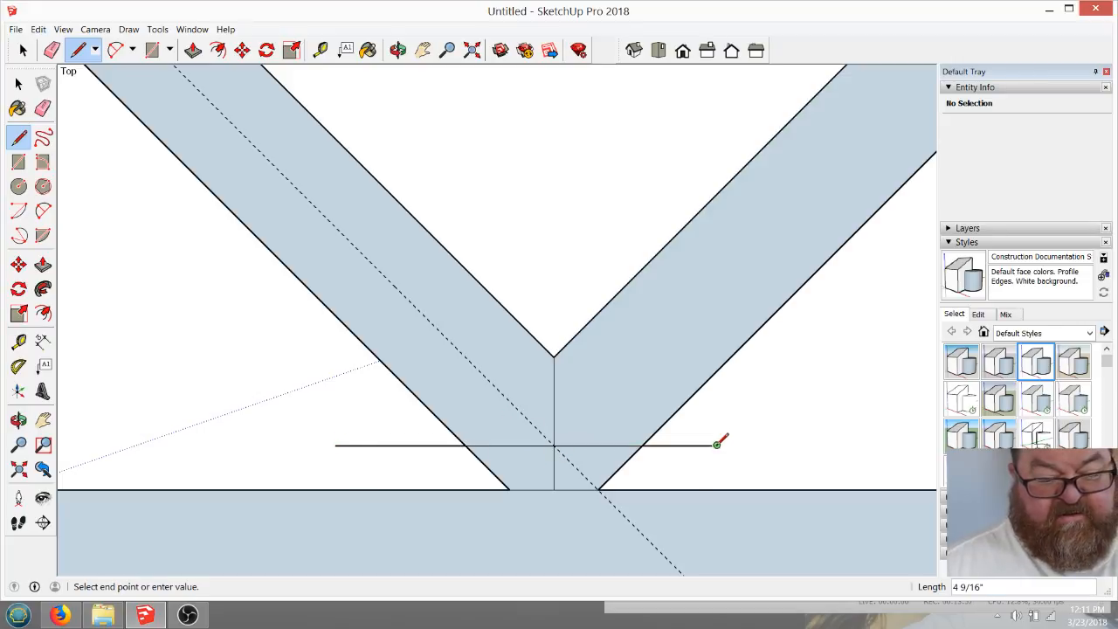
pyautogui.click(717, 444)
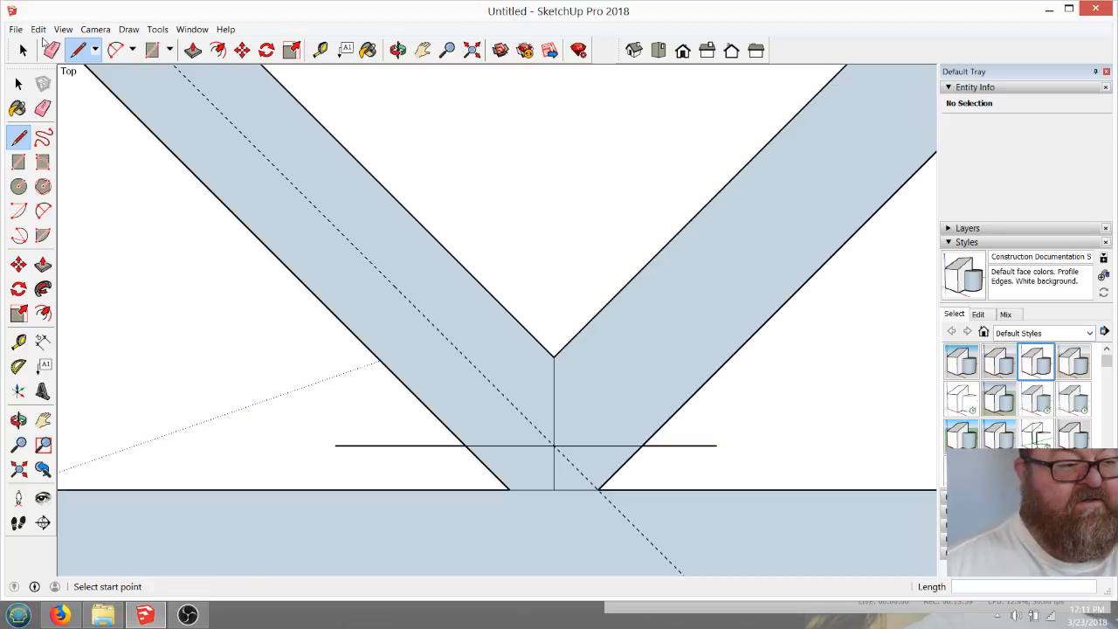
# Erase the web tips below the horizontal cut lines, the cut lines' overhanging ends and the 45° guide line
pyautogui.click(50, 50)
pyautogui.moveTo(634, 466); pyautogui.dragTo(462, 466)
pyautogui.click(439, 449)
pyautogui.click(620, 473)
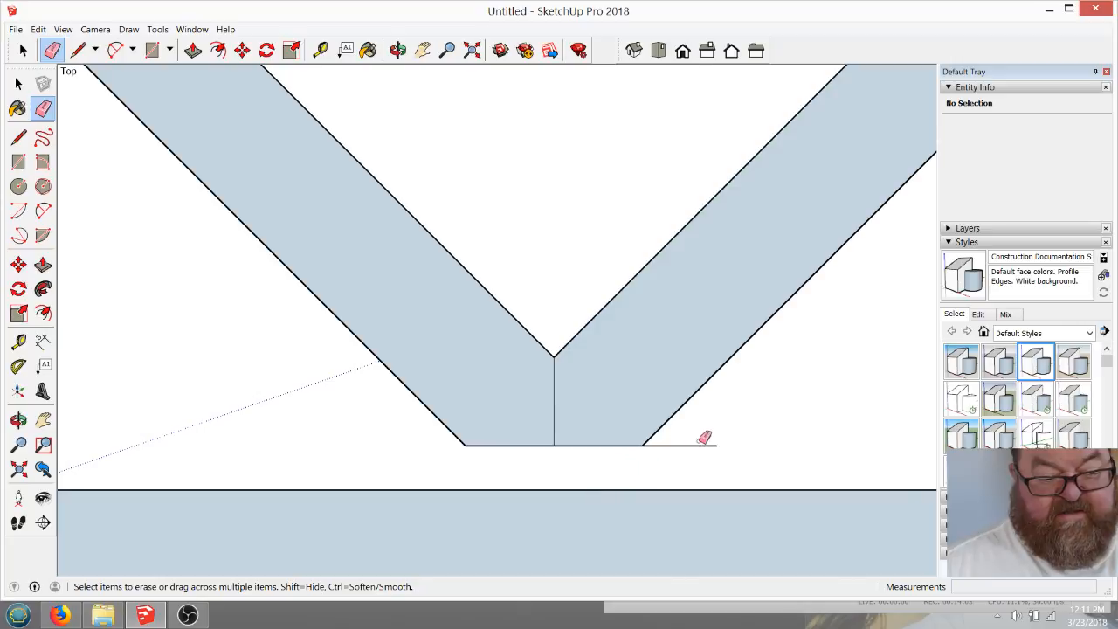
pyautogui.click(706, 446)
pyautogui.scroll(-2, 430, 441)
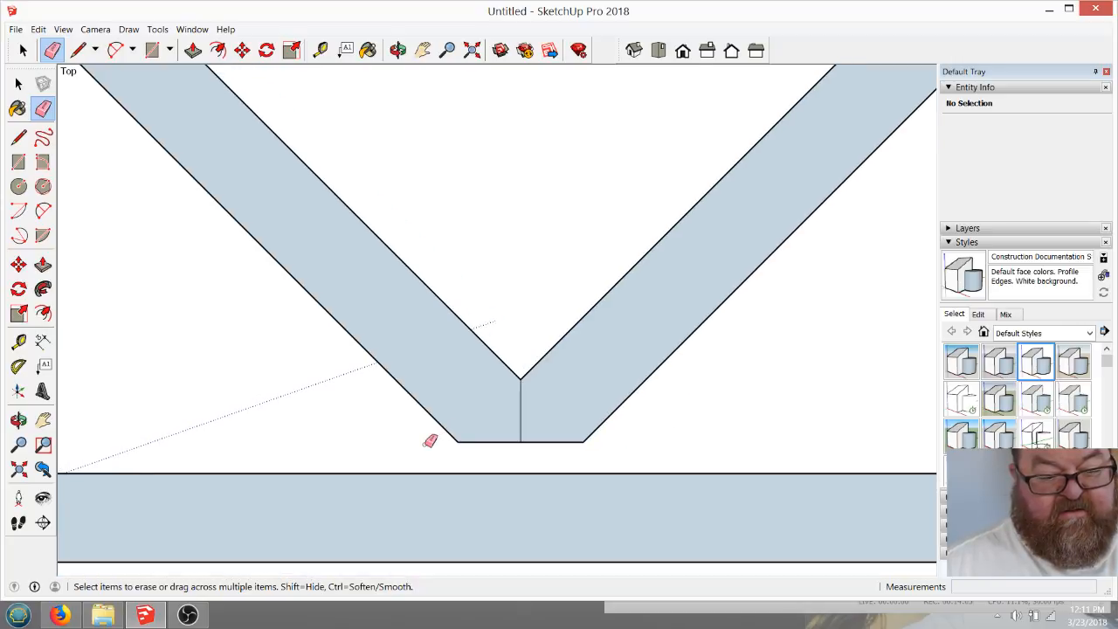
# Try erasing the long web member at the junction and undo the erasure
pyautogui.scroll(-1, 430, 441)
pyautogui.scroll(3, 527, 390)
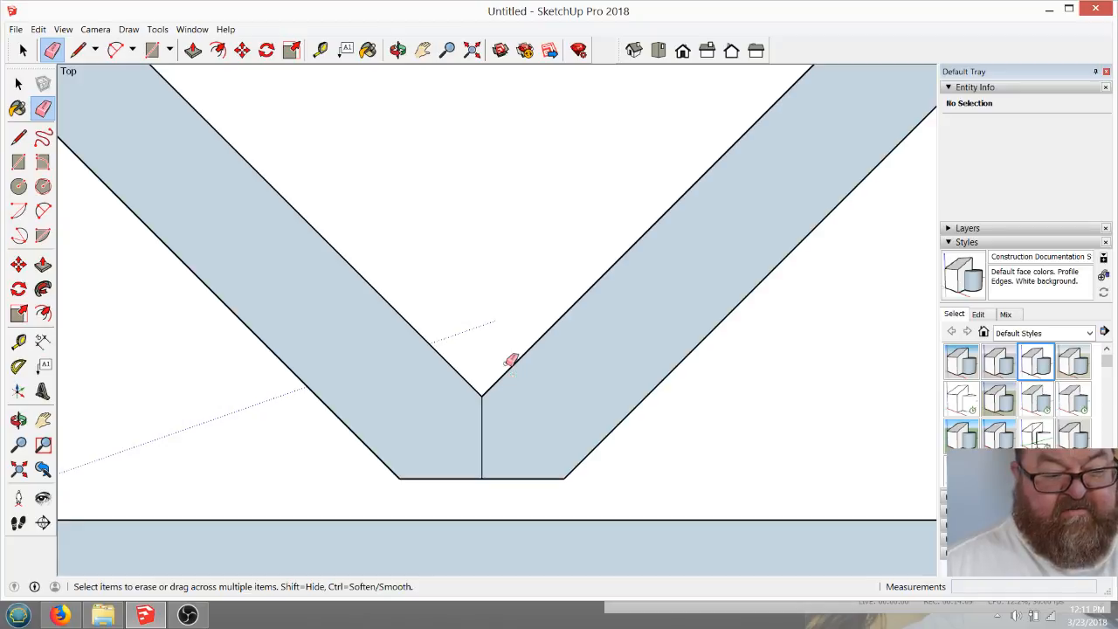
pyautogui.moveTo(511, 360)
pyautogui.mouseDown()
pyautogui.moveTo(617, 457)
pyautogui.moveTo(589, 462)
pyautogui.mouseUp()
pyautogui.click(559, 478)
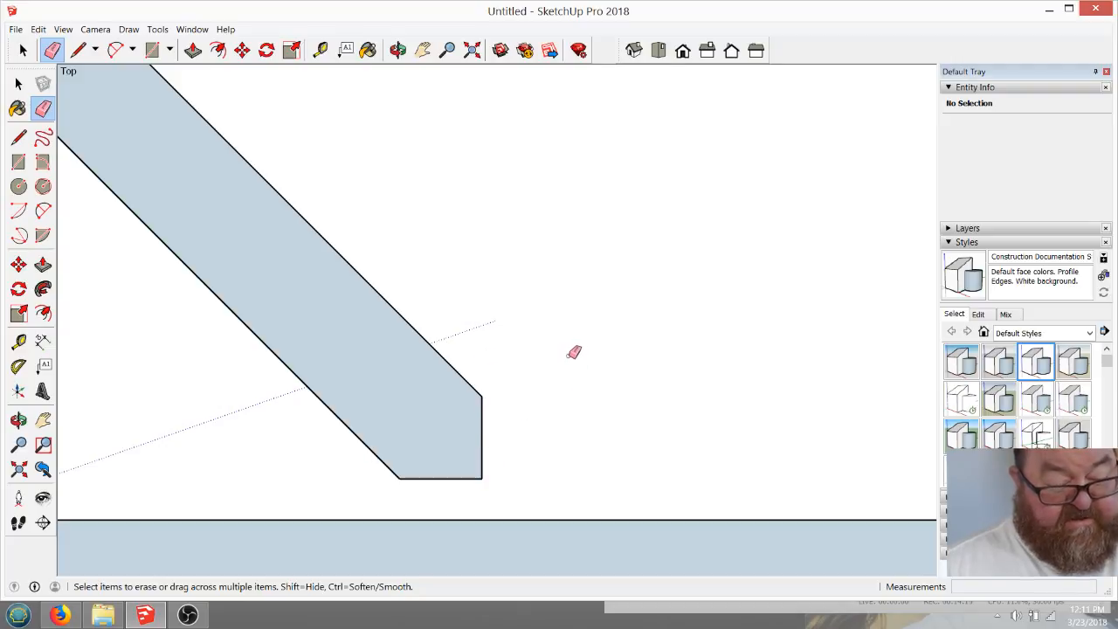
pyautogui.hotkey('ctrl', 'z')
pyautogui.hotkey('ctrl', 'z')
# Examine the gap between the web junction and the bottom board, and the long web member's fit at the ridge
pyautogui.scroll(-3, 481, 410)
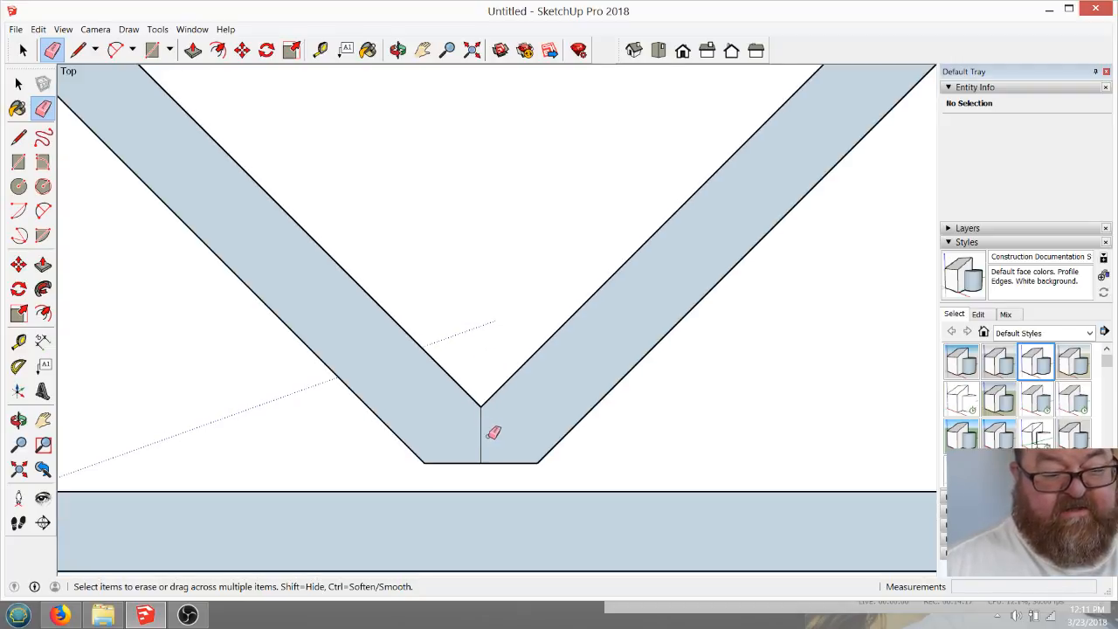
pyautogui.scroll(-2, 556, 398)
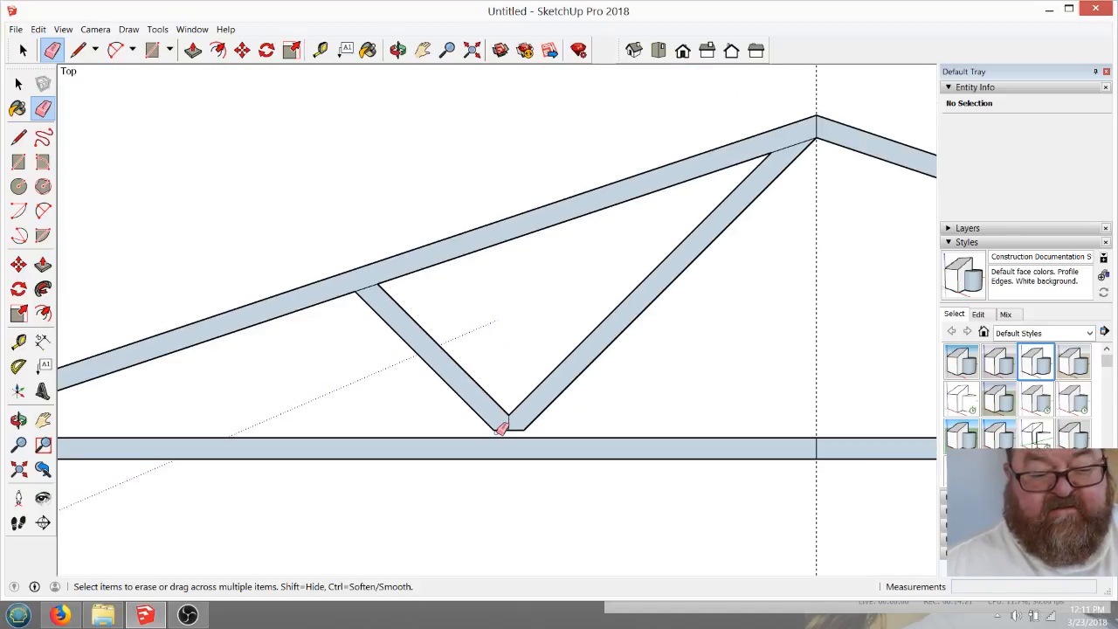
pyautogui.scroll(3, 812, 149)
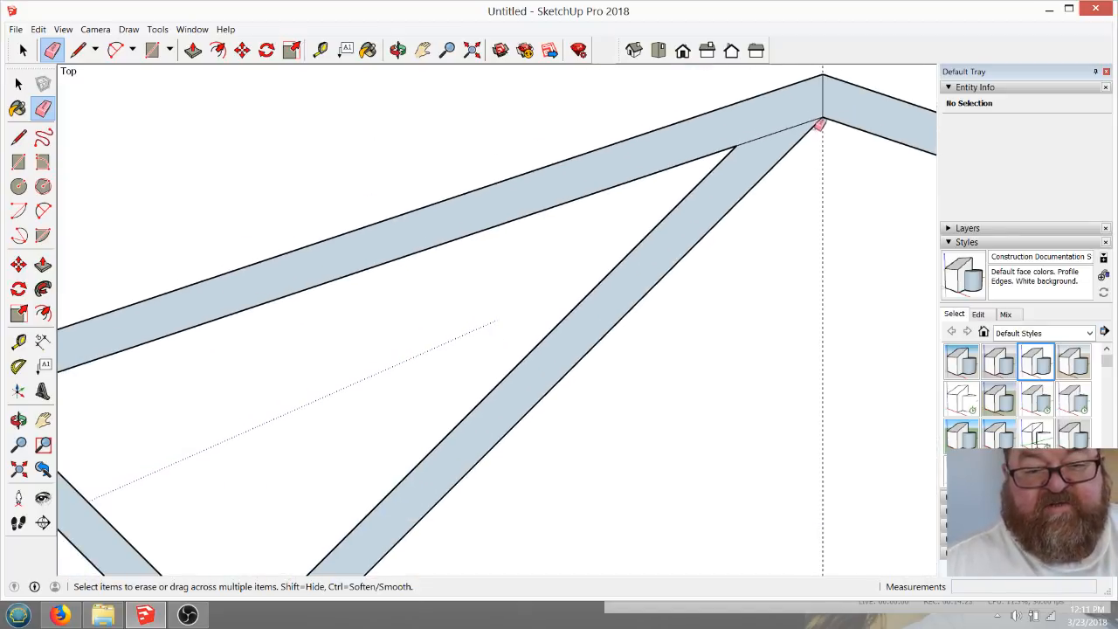
pyautogui.scroll(1, 817, 124)
pyautogui.scroll(-3, 778, 179)
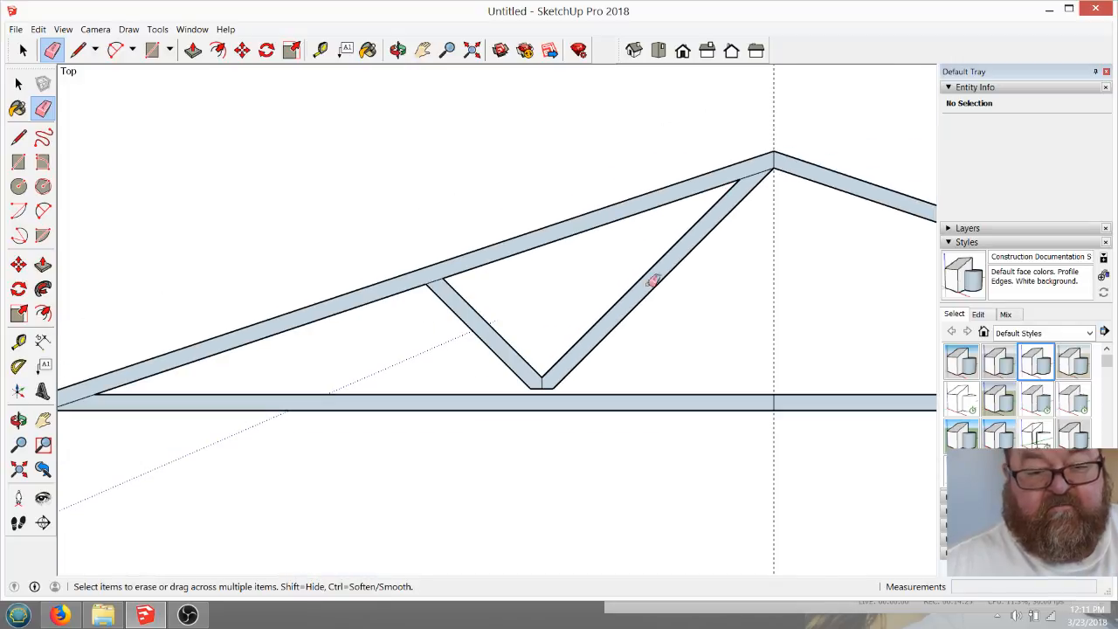
pyautogui.scroll(3, 542, 370)
pyautogui.scroll(2, 528, 378)
pyautogui.scroll(-2, 561, 378)
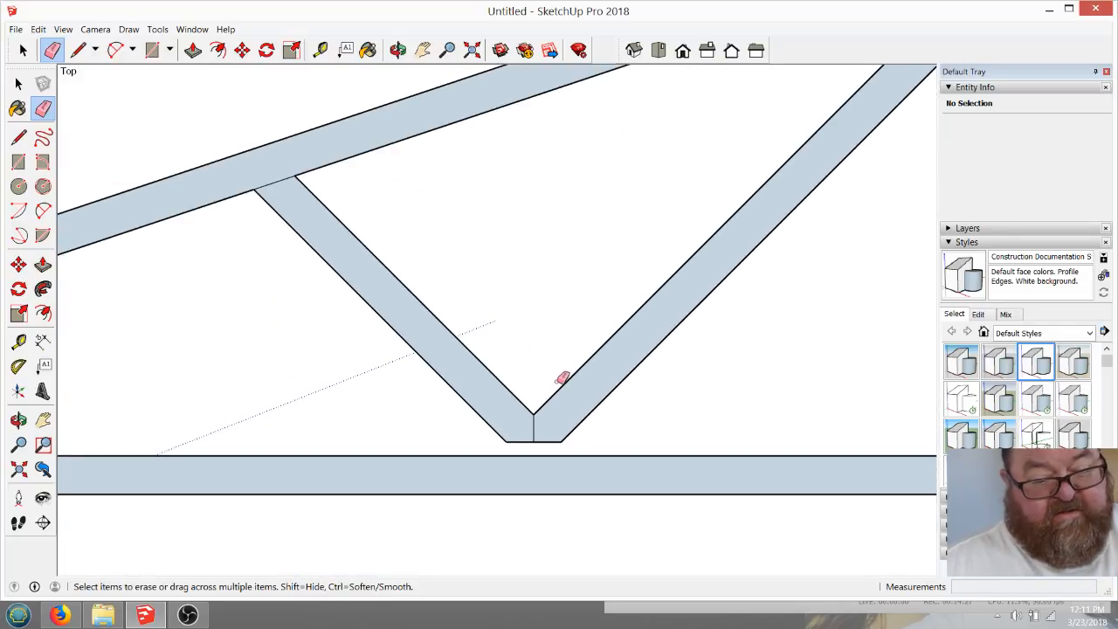
pyautogui.scroll(2, 532, 428)
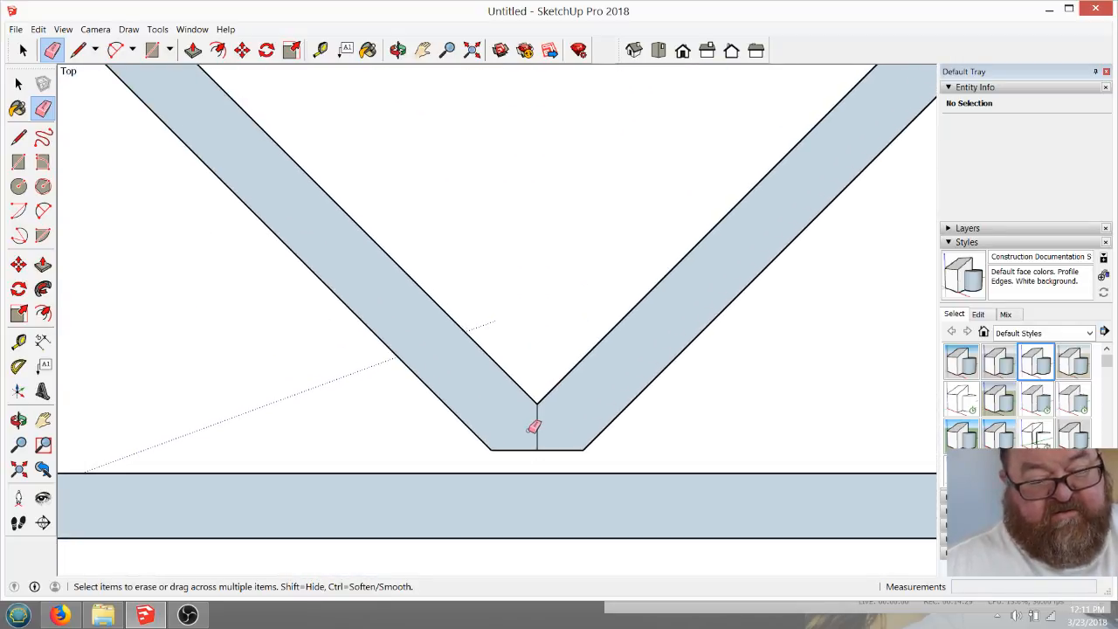
# Erase the short web member's edges and its remaining piece of the bottom cut line
pyautogui.scroll(-2, 535, 419)
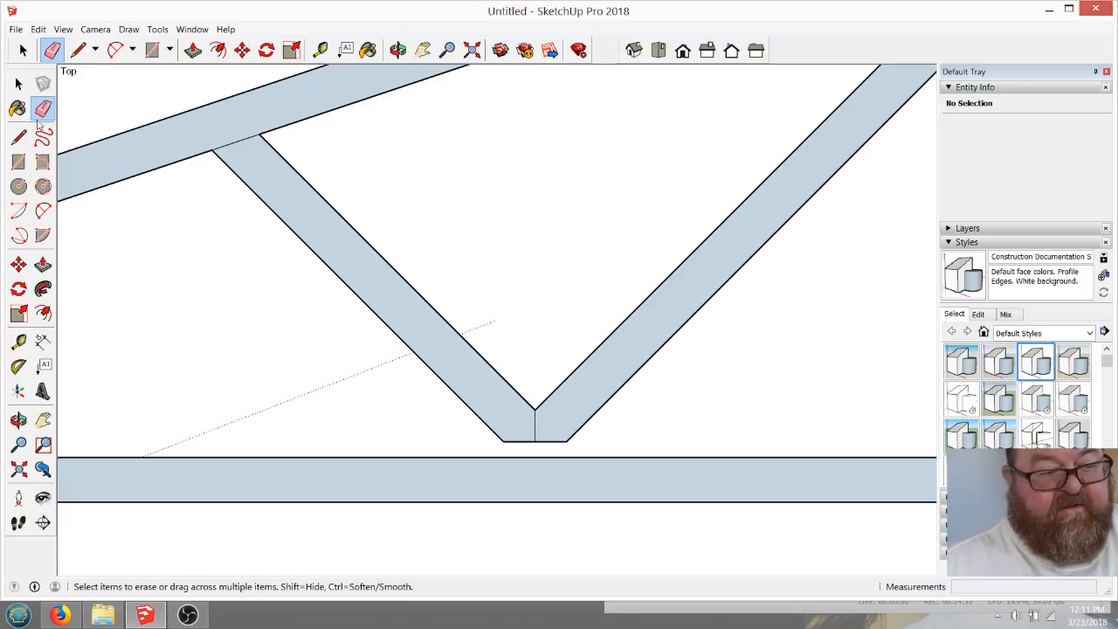
pyautogui.moveTo(452, 263); pyautogui.dragTo(389, 344)
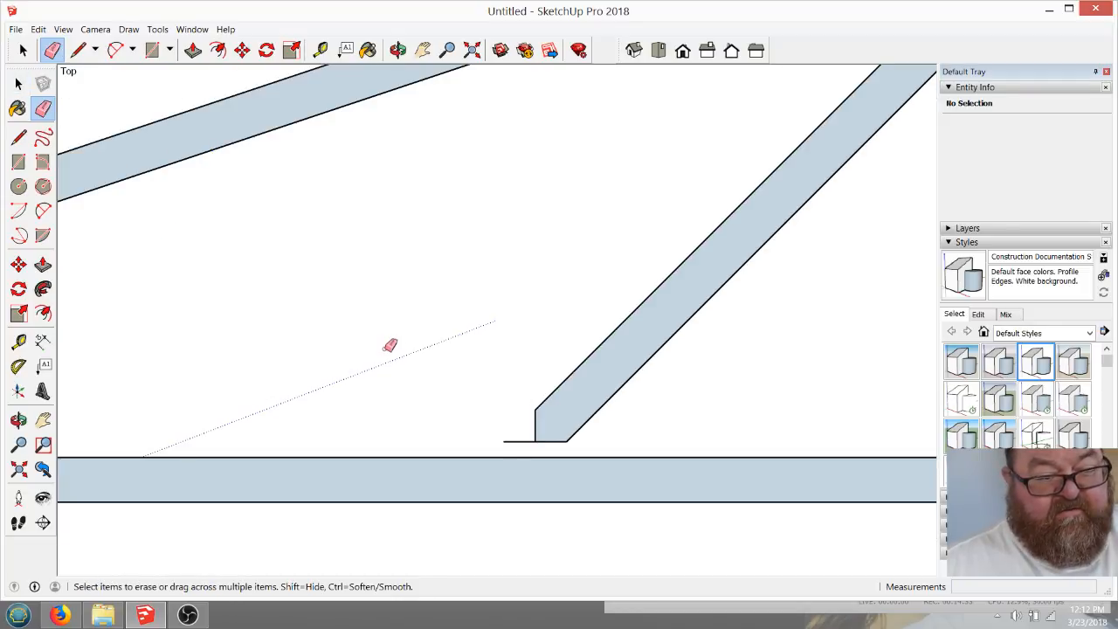
pyautogui.scroll(2, 514, 452)
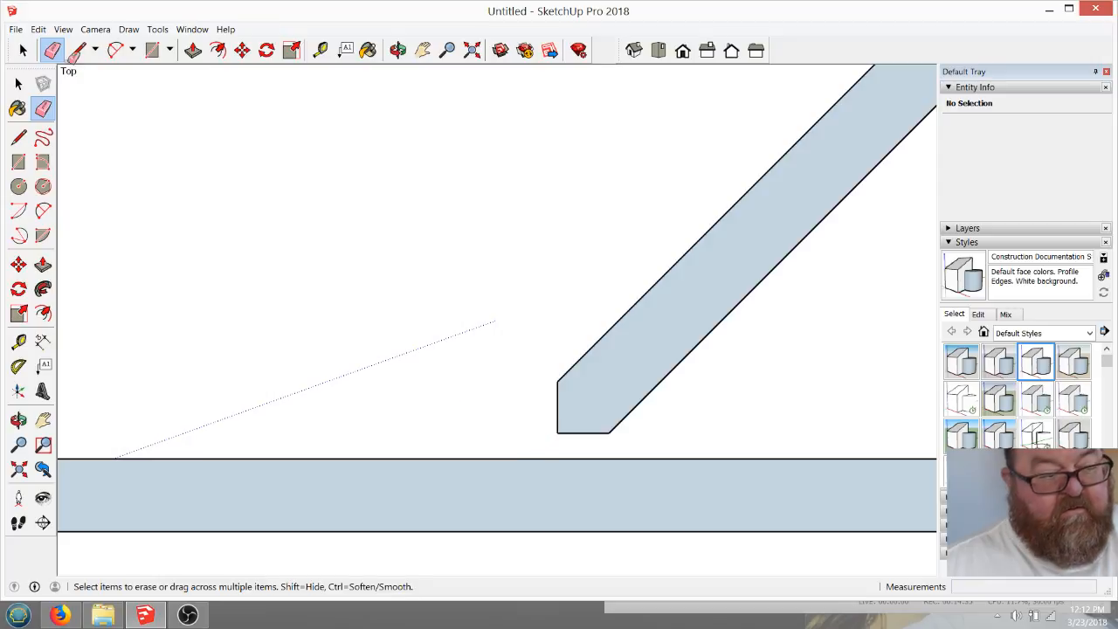
# Extend the long web member's outer edge past the bottom board with a collinear line about 10 15/16" long
pyautogui.click(76, 50)
pyautogui.click(609, 431)
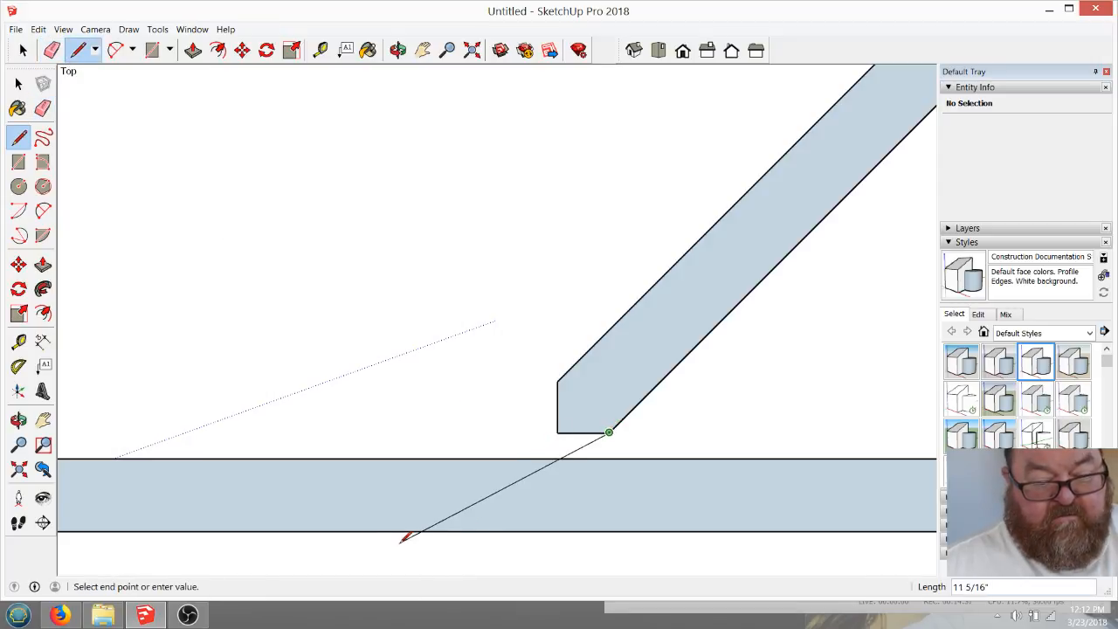
pyautogui.scroll(-1, 507, 520)
pyautogui.click(474, 554)
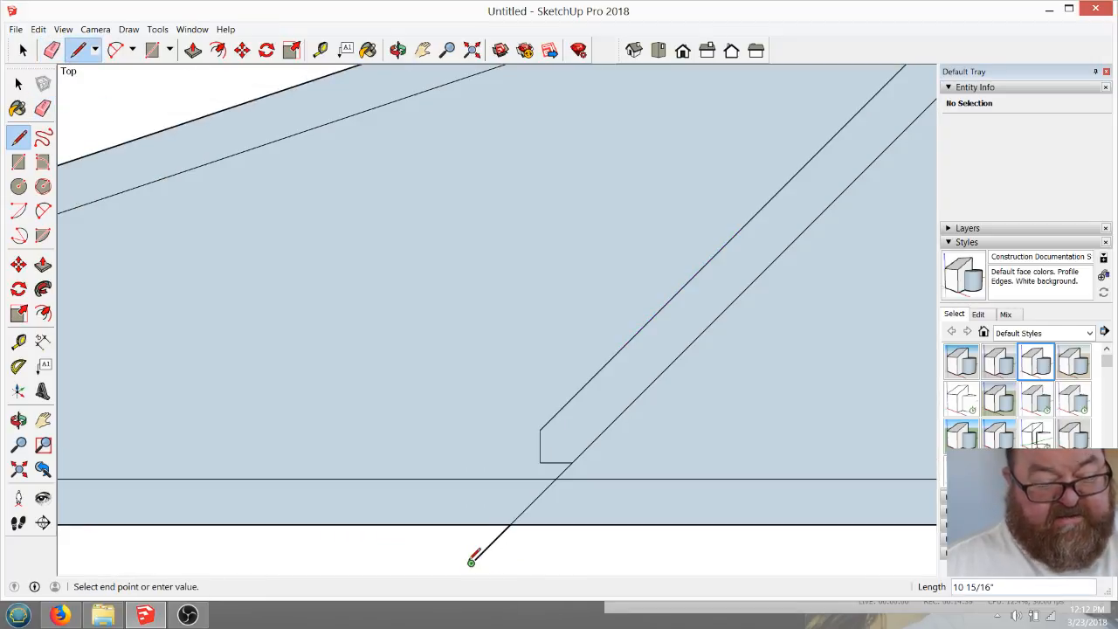
pyautogui.scroll(2, 475, 557)
# Erase the extension segment between the long web member's cut end and the bottom board's upper edge
pyautogui.press('space')
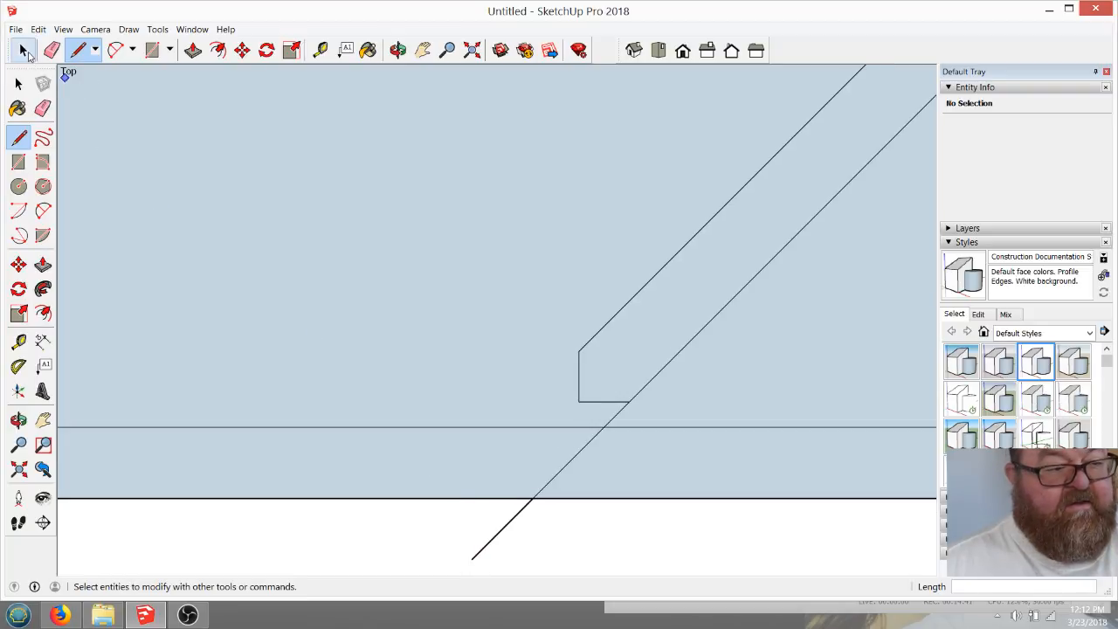
pyautogui.moveTo(531, 323); pyautogui.dragTo(649, 453)
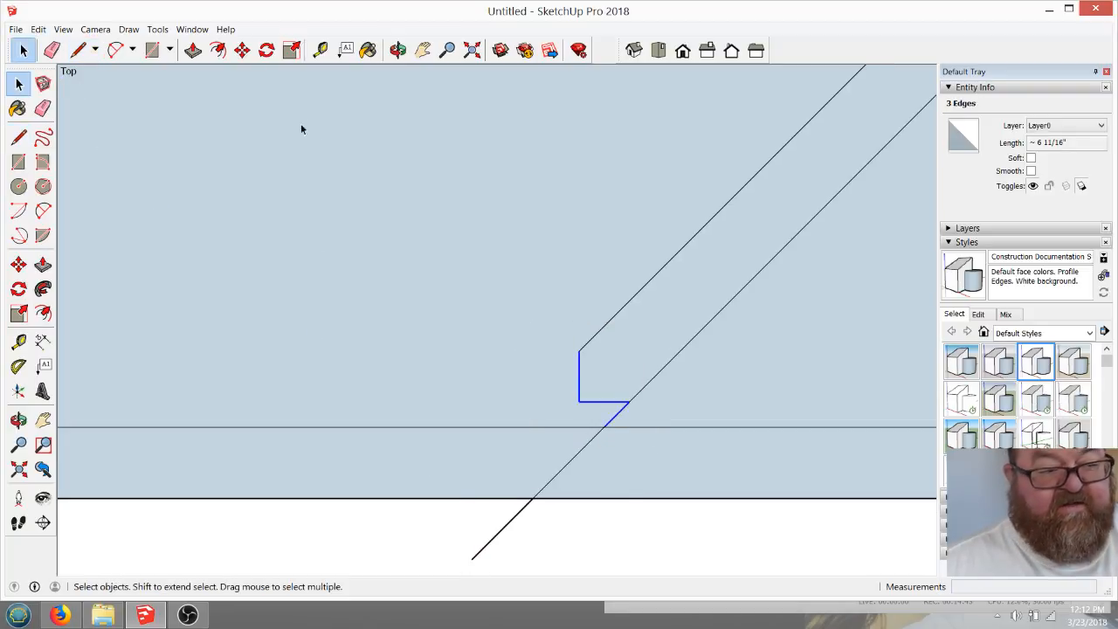
pyautogui.click(242, 50)
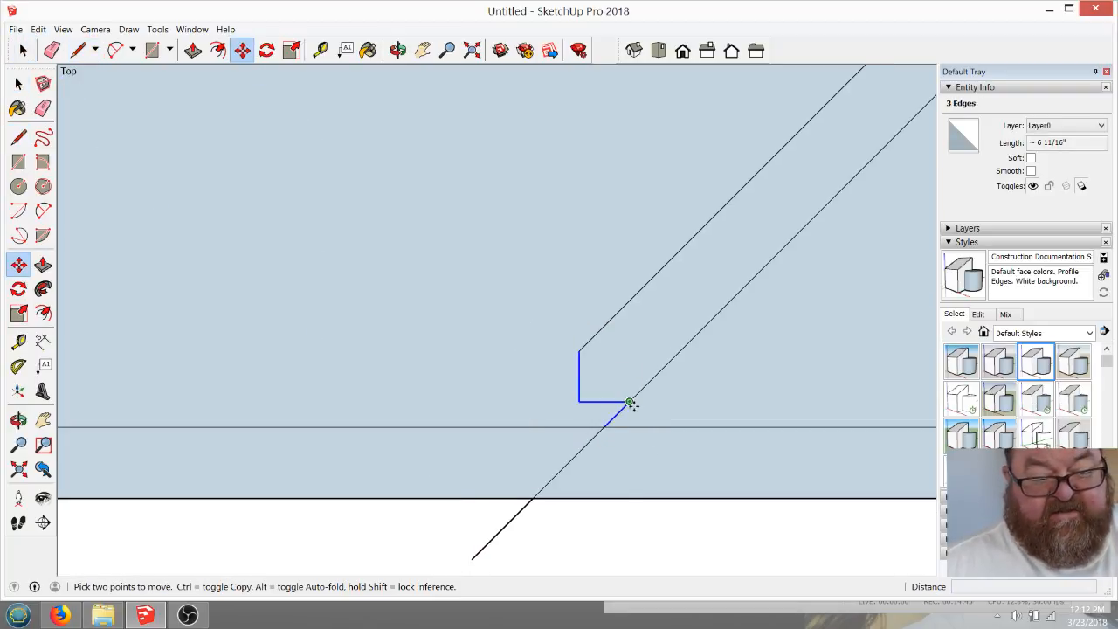
pyautogui.press('e')
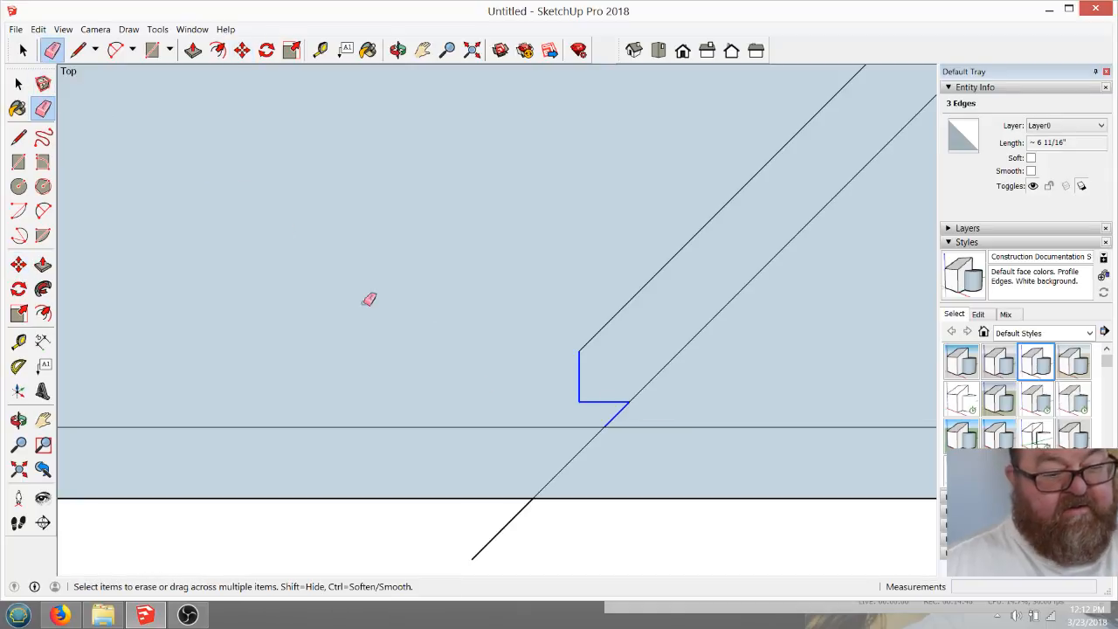
pyautogui.click(620, 409)
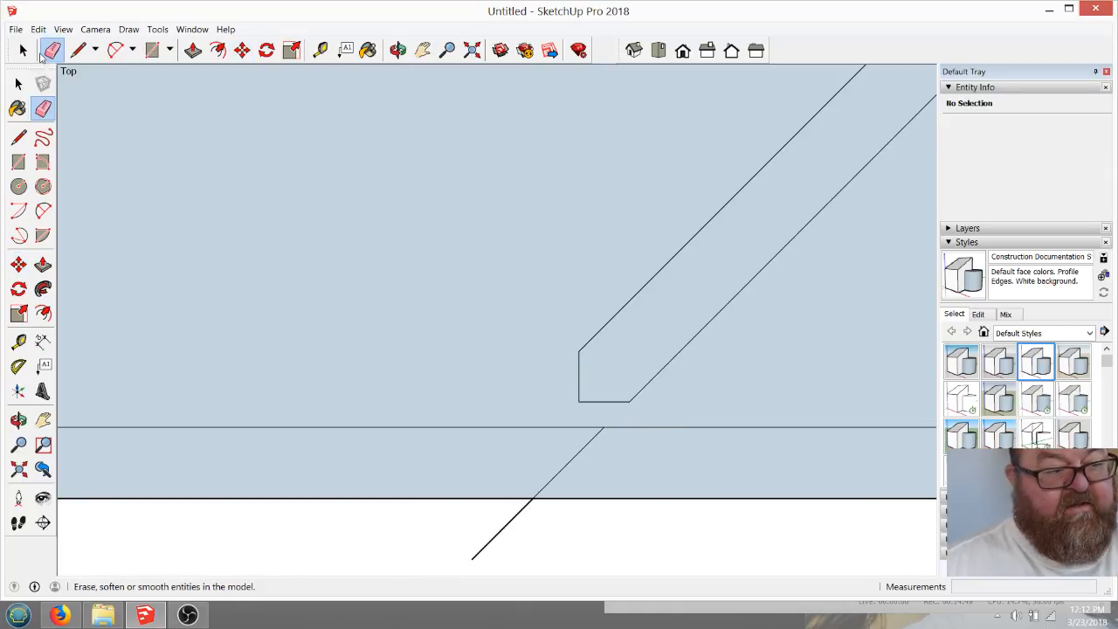
# Move the long web member's two end edges 1 3/4" down onto the bottom board's upper edge where the extension line meets it
pyautogui.click(24, 49)
pyautogui.moveTo(517, 291); pyautogui.dragTo(656, 414)
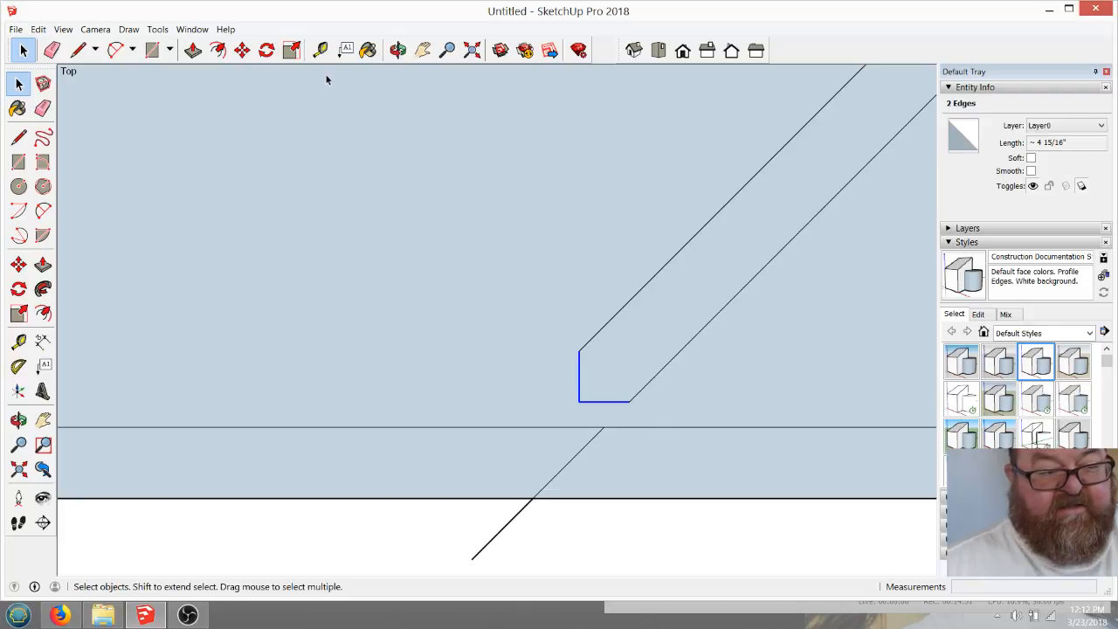
pyautogui.click(242, 50)
pyautogui.click(631, 402)
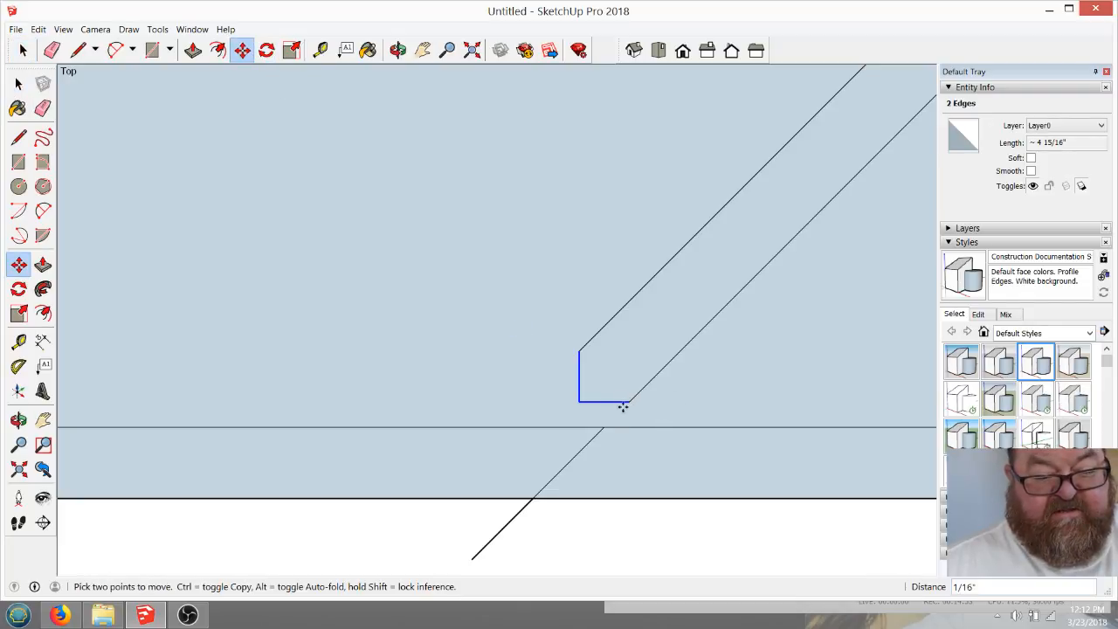
pyautogui.click(605, 428)
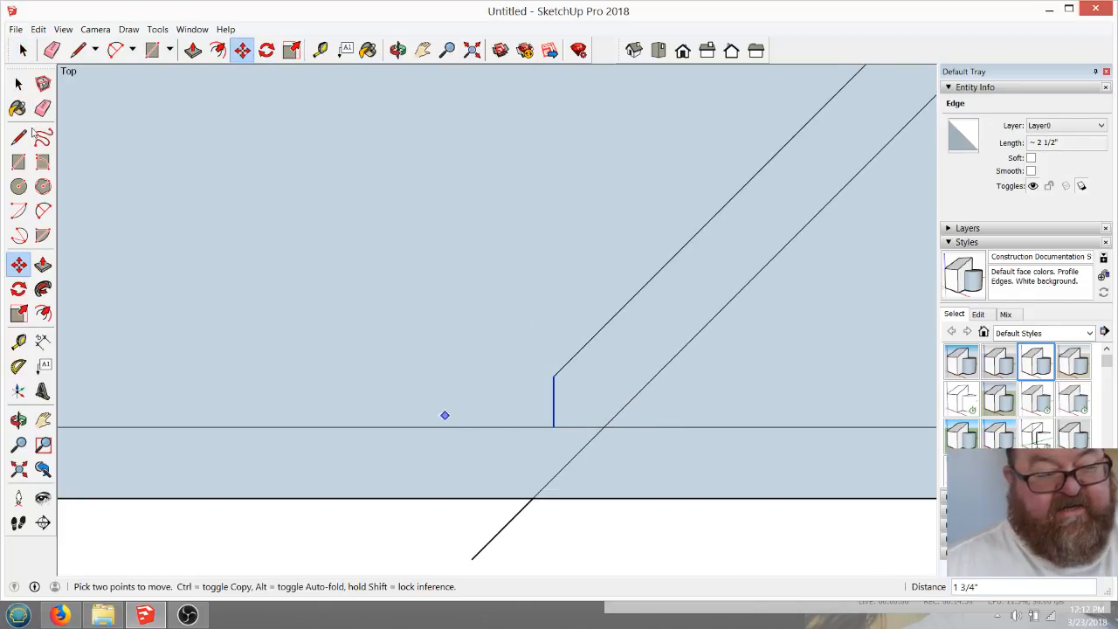
# Erase the remaining extension line inside and below the bottom board
pyautogui.click(51, 49)
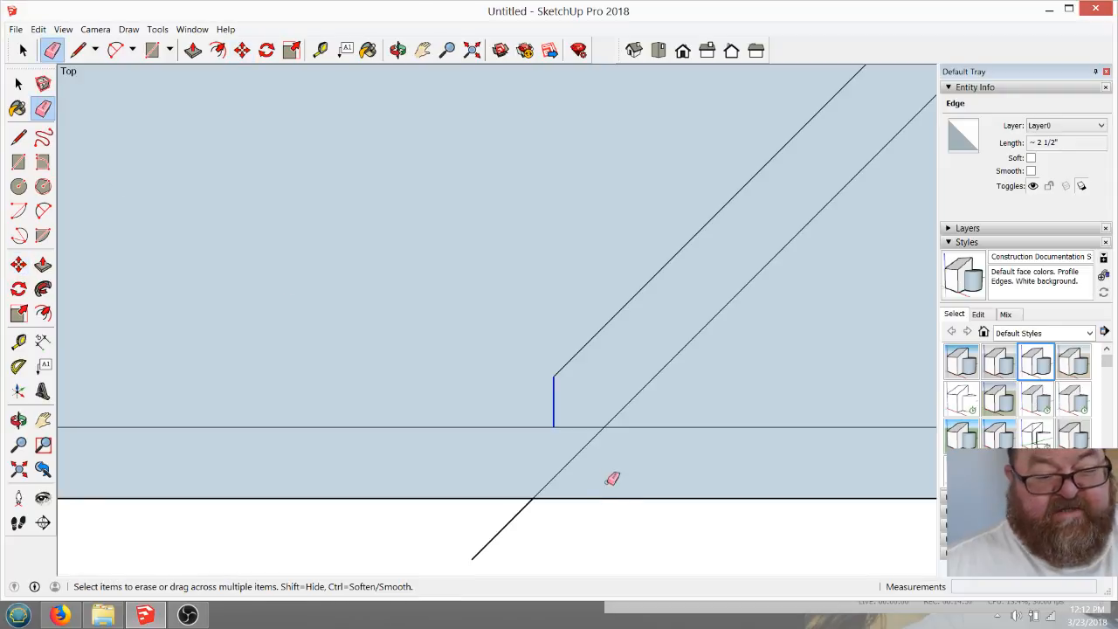
pyautogui.moveTo(611, 478); pyautogui.dragTo(549, 452)
pyautogui.click(507, 522)
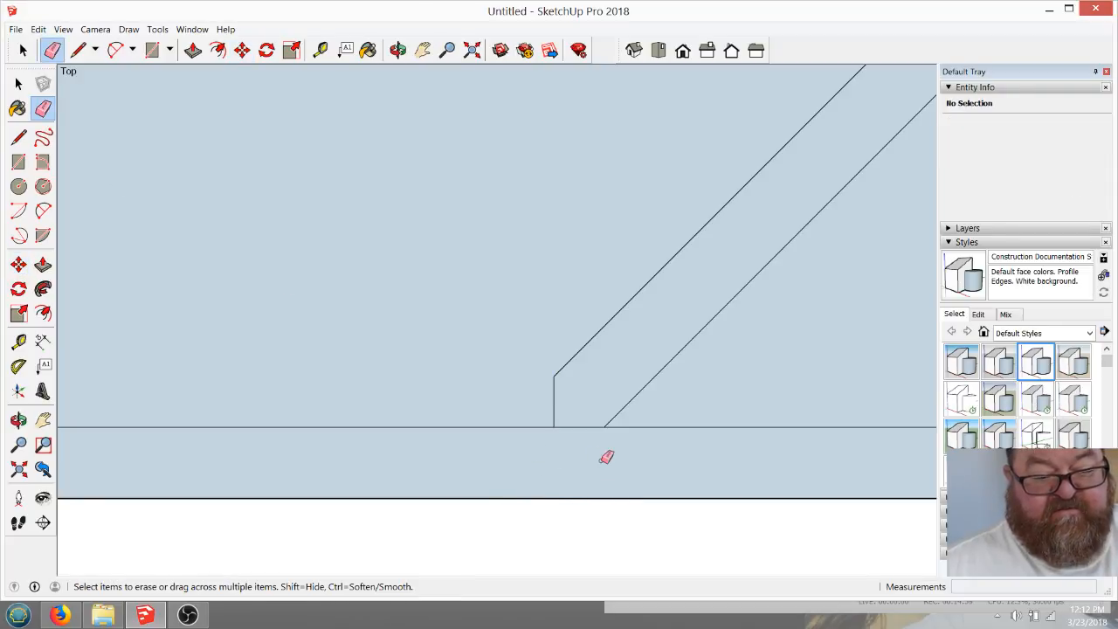
# Draw a horizontal reference line leftward from the upper end of the long web member's vertical cut
pyautogui.scroll(-4, 607, 457)
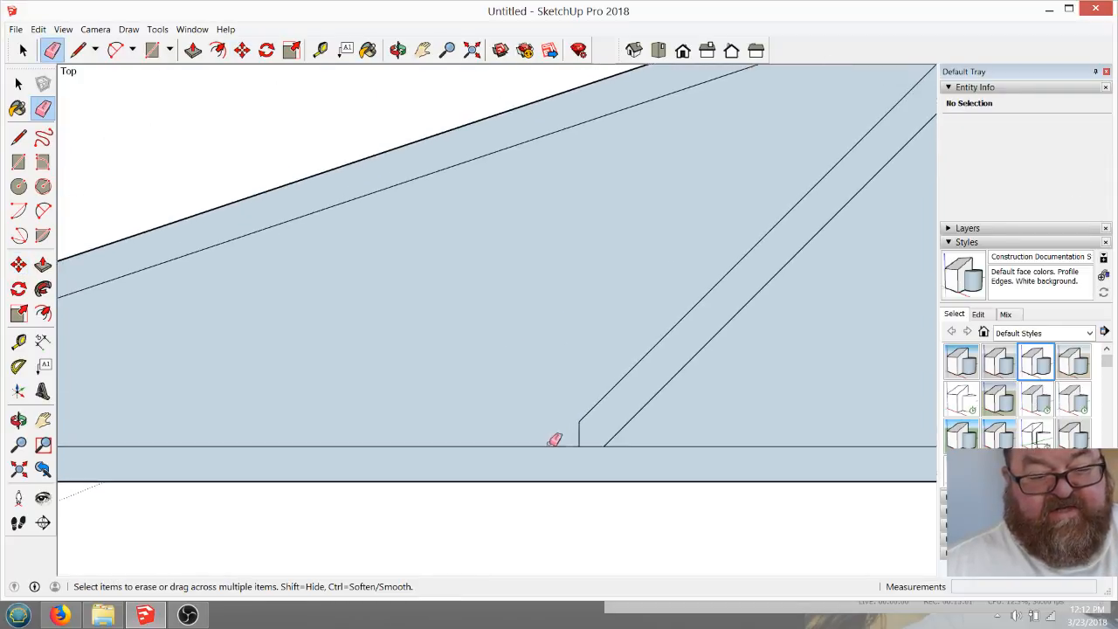
pyautogui.scroll(2, 594, 466)
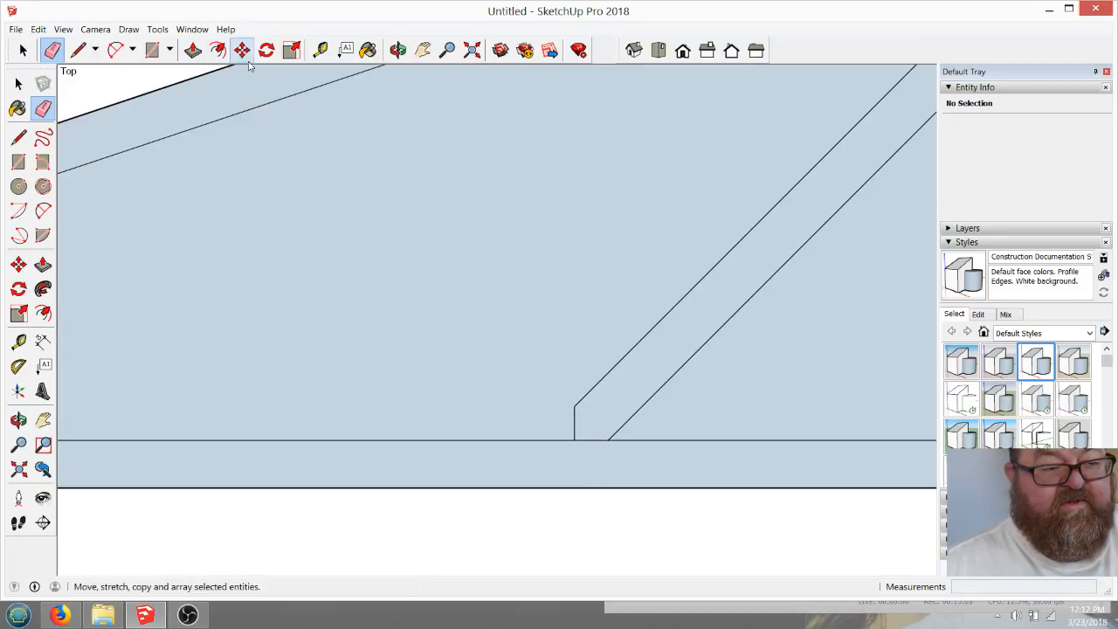
pyautogui.click(78, 50)
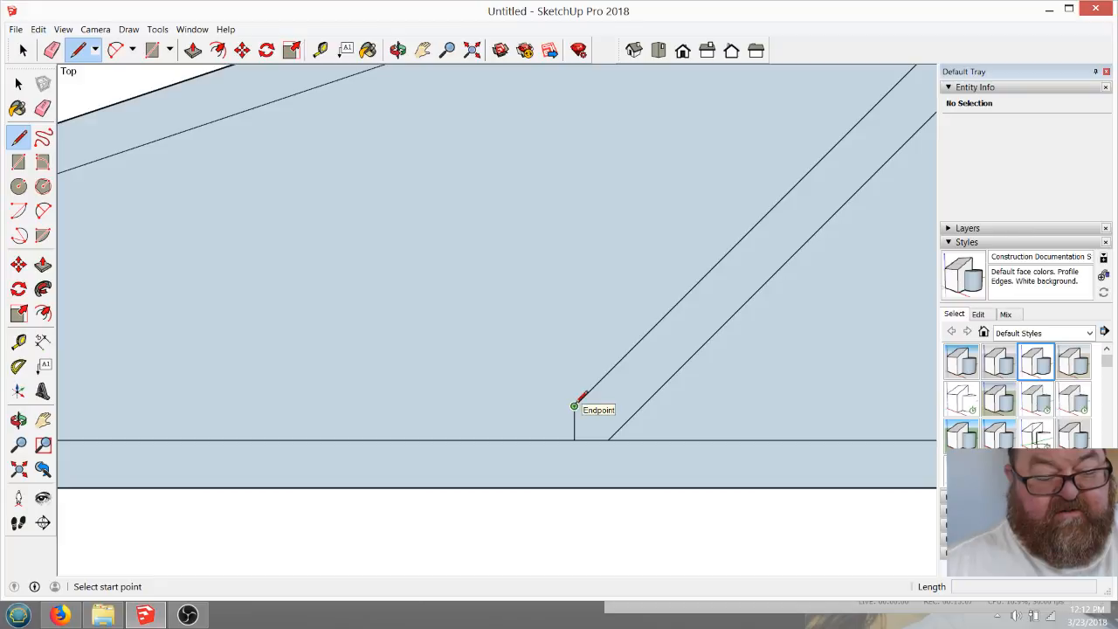
pyautogui.click(574, 405)
pyautogui.click(389, 391)
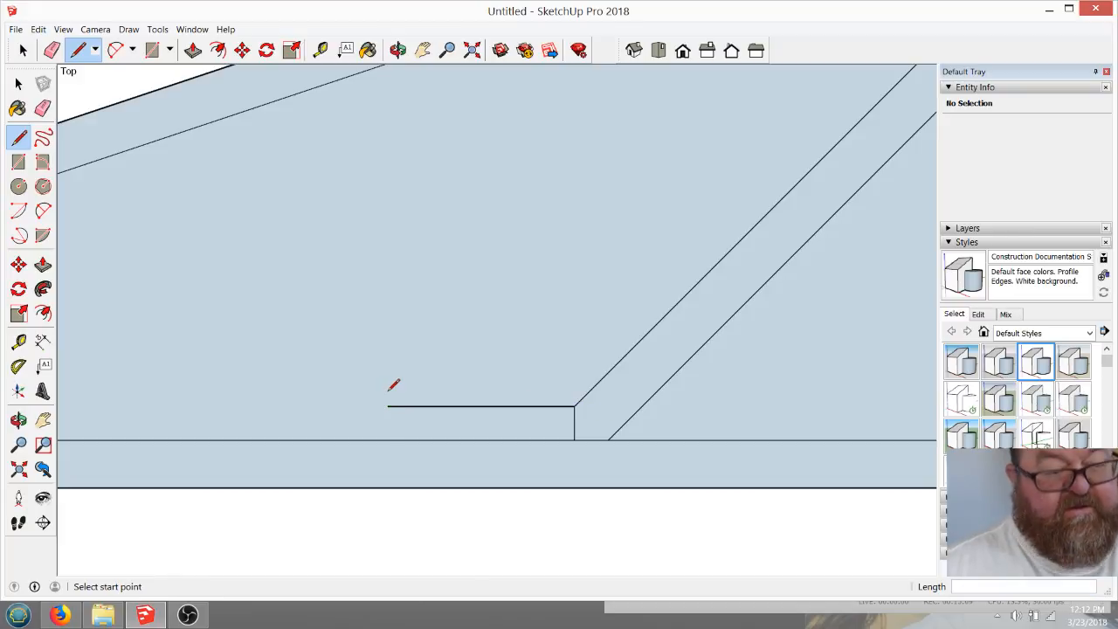
# Create a 45° Protractor guide from the vertical cut's upper endpoint, measured from the horizontal reference line
pyautogui.click(18, 366)
pyautogui.click(574, 405)
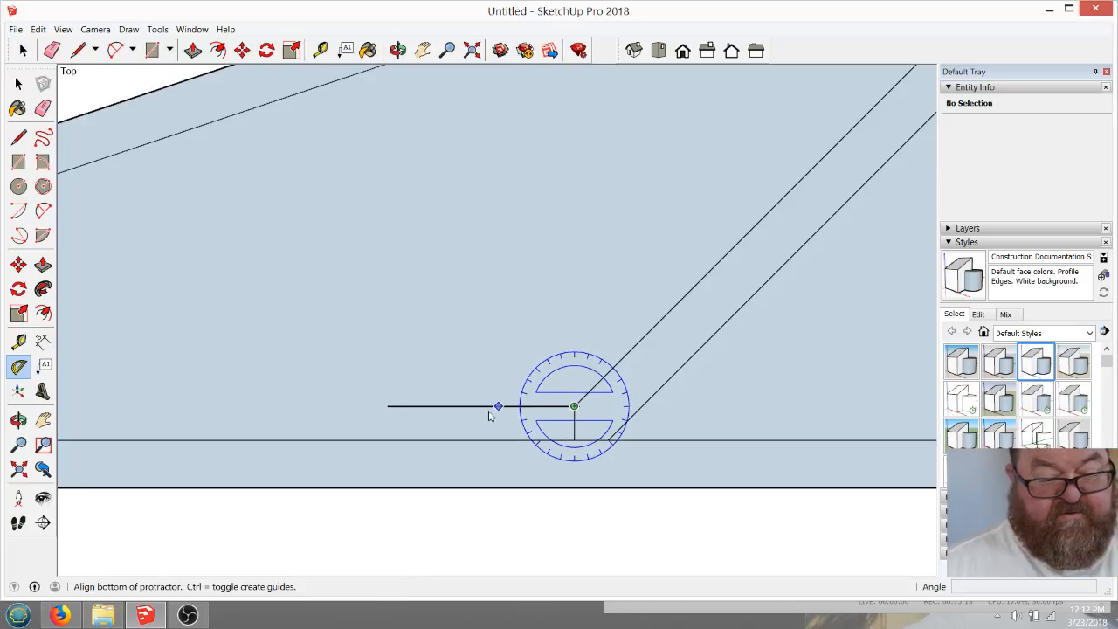
pyautogui.click(474, 405)
pyautogui.write('4')
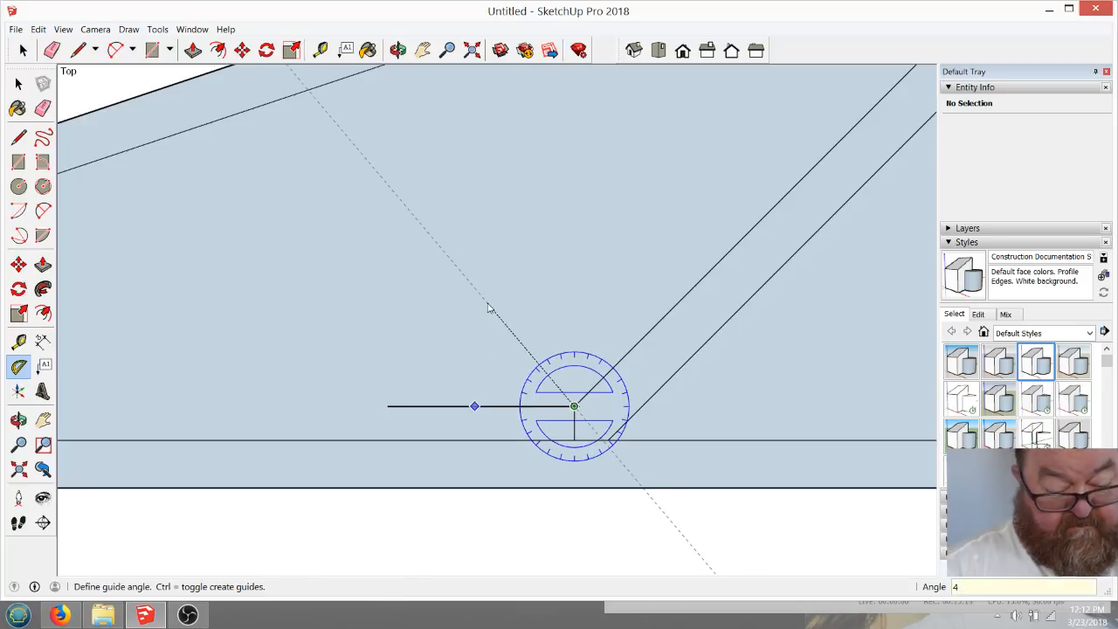
pyautogui.write('5')
pyautogui.press('Return')
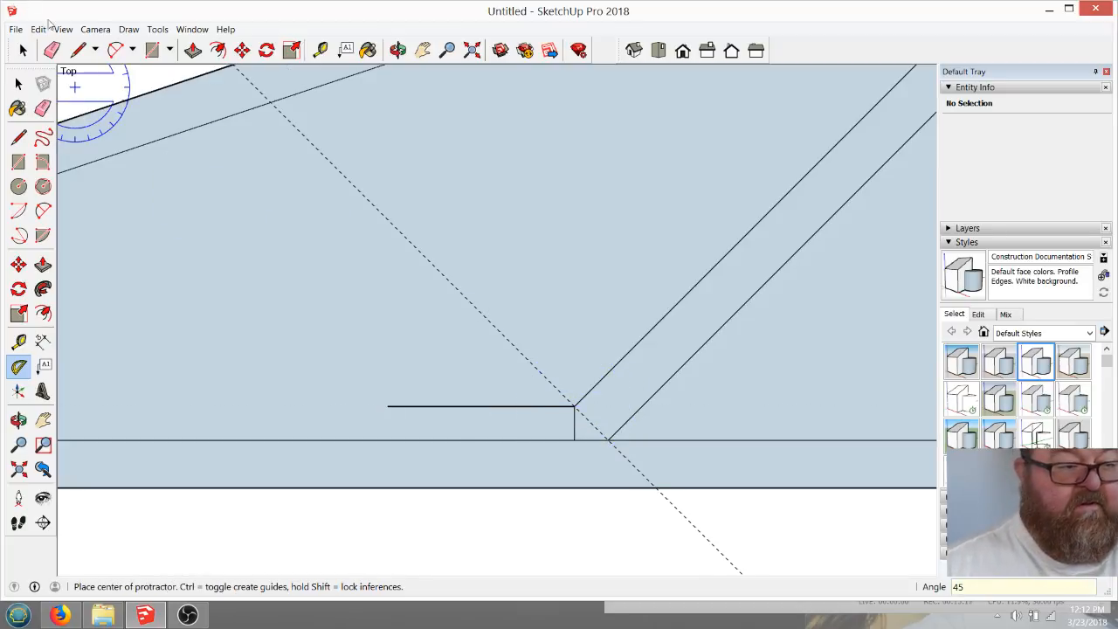
# Draw a line along the 45° guide from the vertical cut's upper endpoint to the rafter's lower edge, about 2' 7 1/2" long
pyautogui.click(77, 50)
pyautogui.click(574, 406)
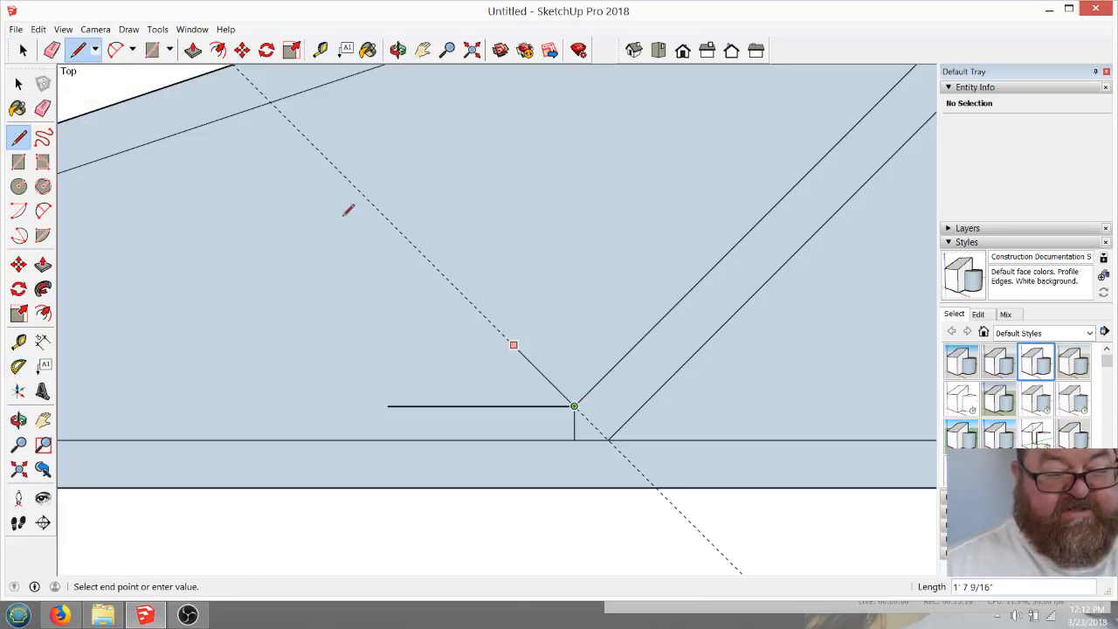
pyautogui.click(271, 102)
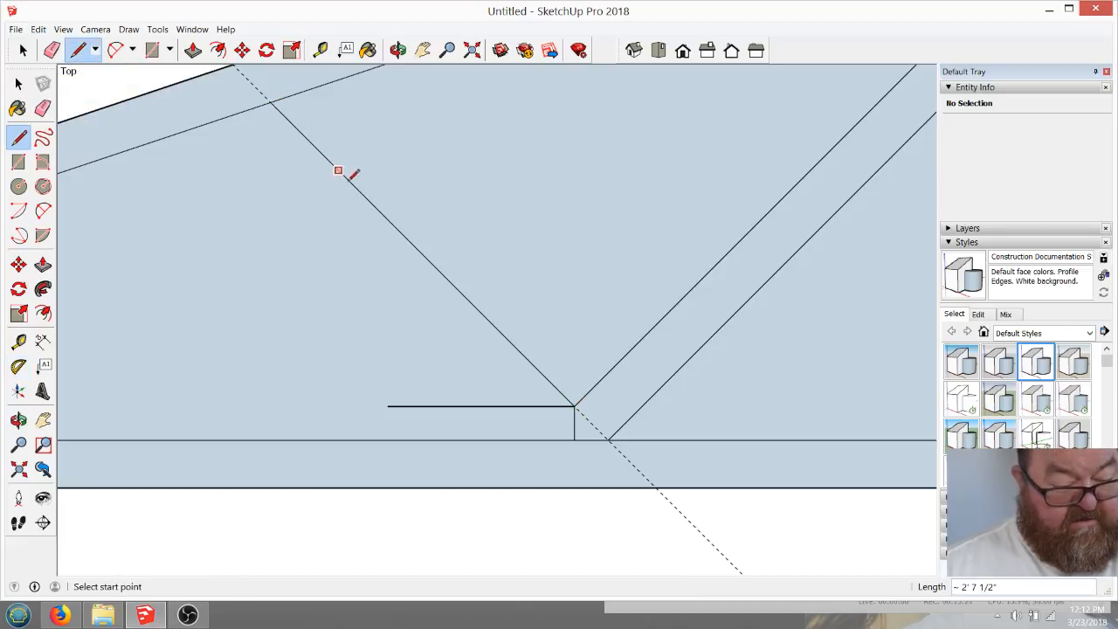
# Create a Tape Measure guide parallel to the short web's upper line, offset 3.5" toward the truss heel
pyautogui.click(321, 50)
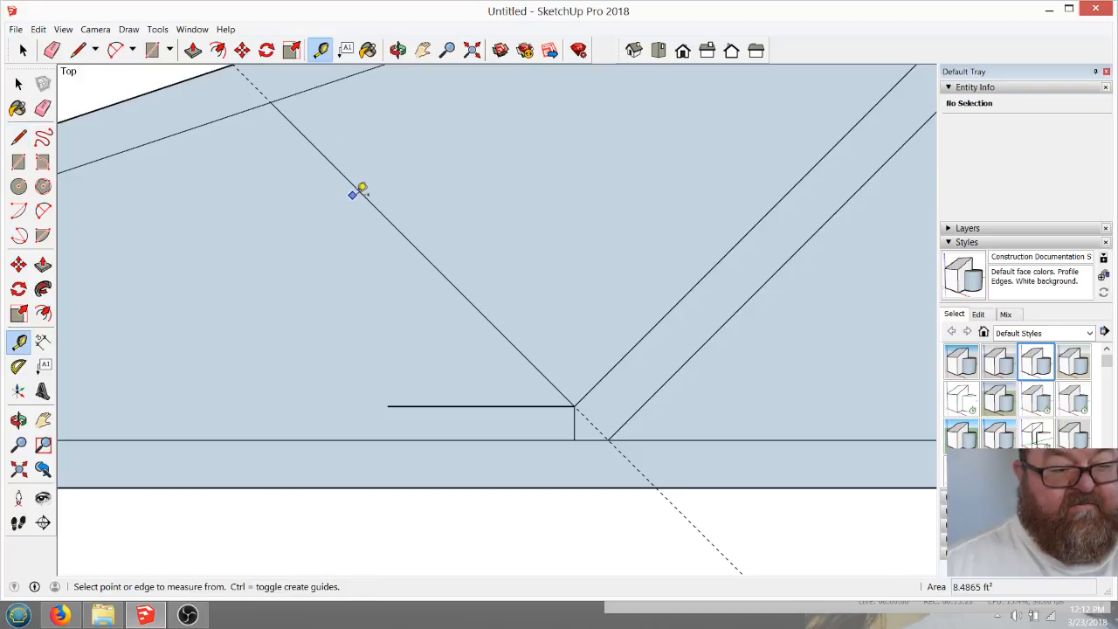
pyautogui.click(362, 194)
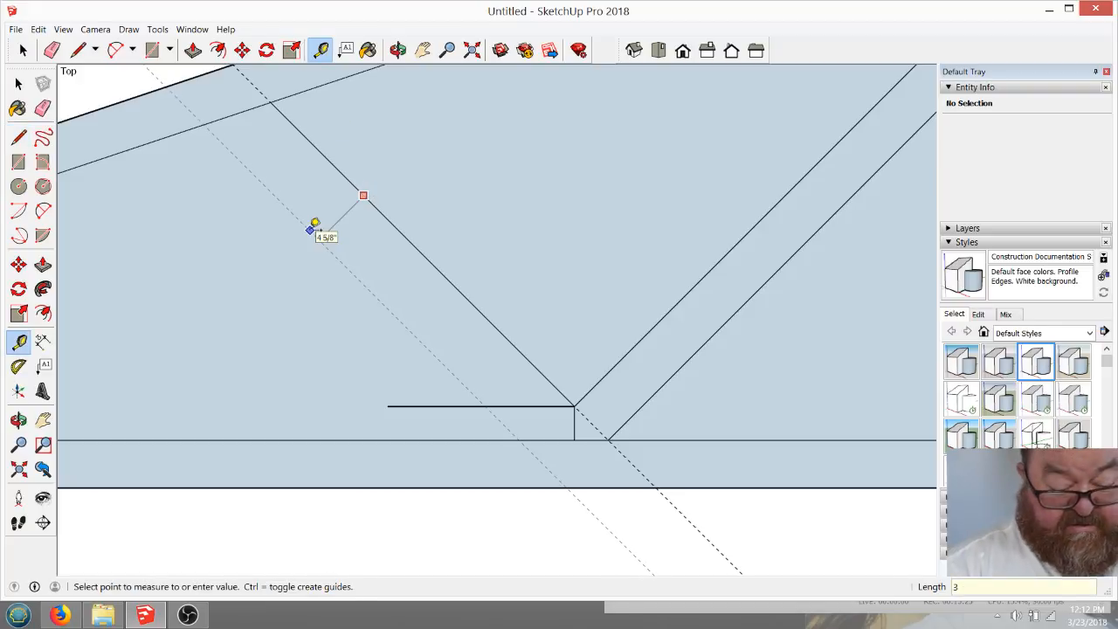
pyautogui.write('3.')
pyautogui.press('Return')
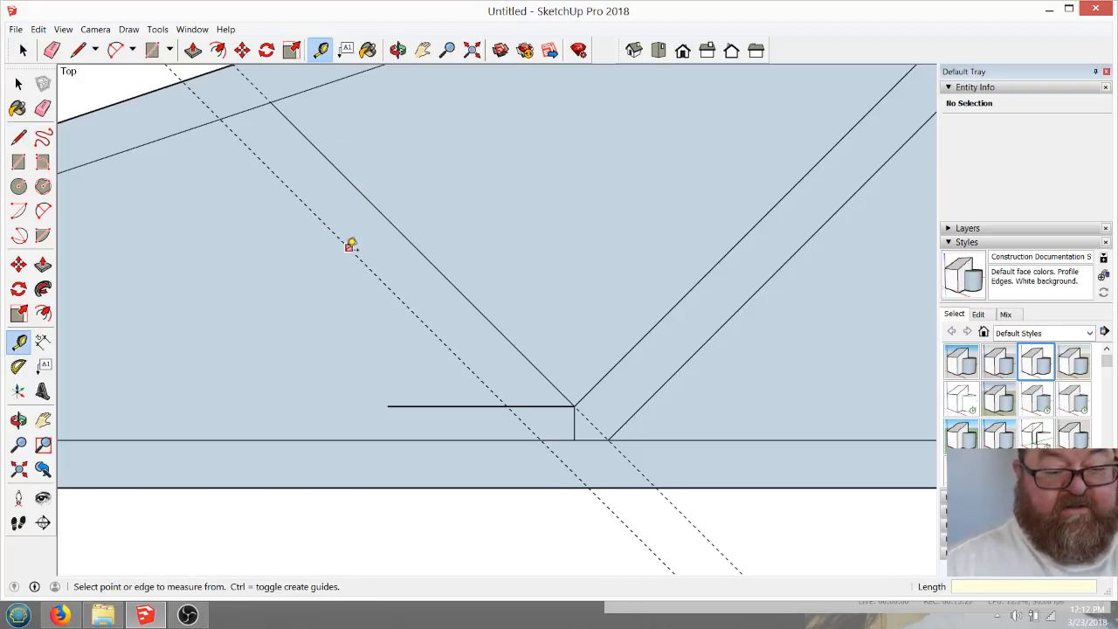
# Draw a line along the offset guide from the rafter's lower edge to the bottom board's upper edge, about 2' 9 1/4" long
pyautogui.click(78, 50)
pyautogui.click(219, 118)
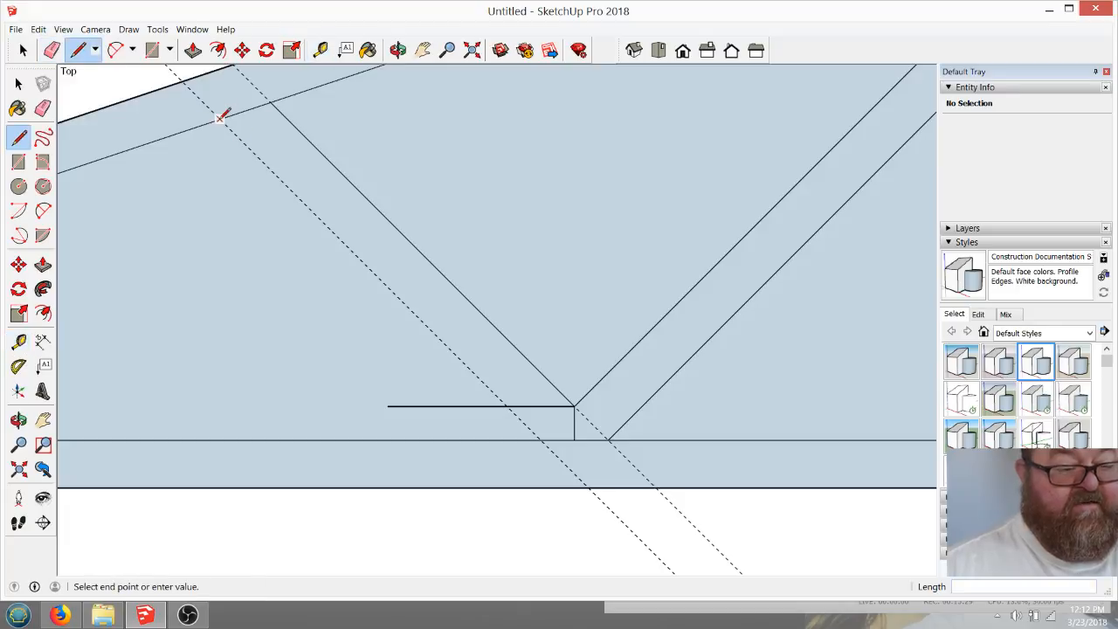
pyautogui.click(540, 437)
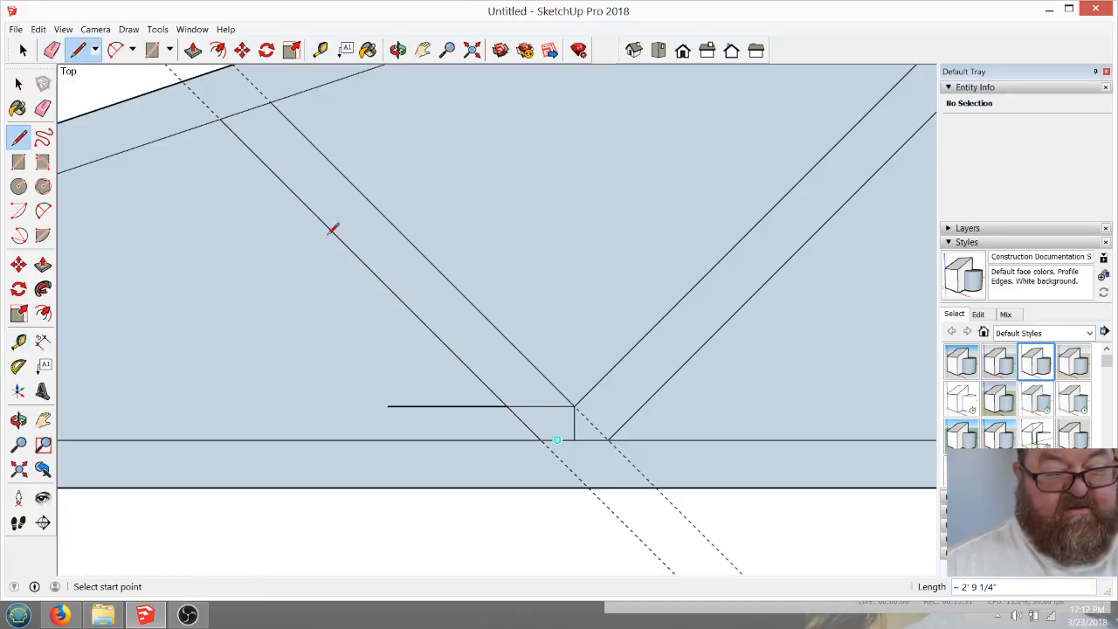
# Erase the horizontal reference line, the vertical cut line and both 45° guides around the short web
pyautogui.click(52, 50)
pyautogui.click(533, 406)
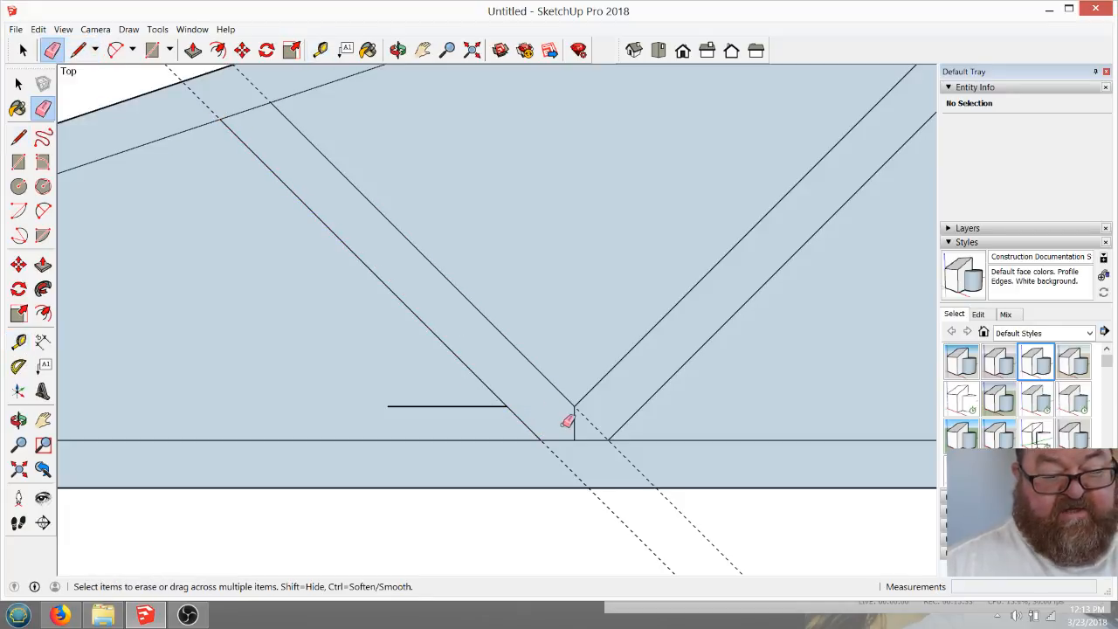
pyautogui.click(575, 427)
pyautogui.click(470, 406)
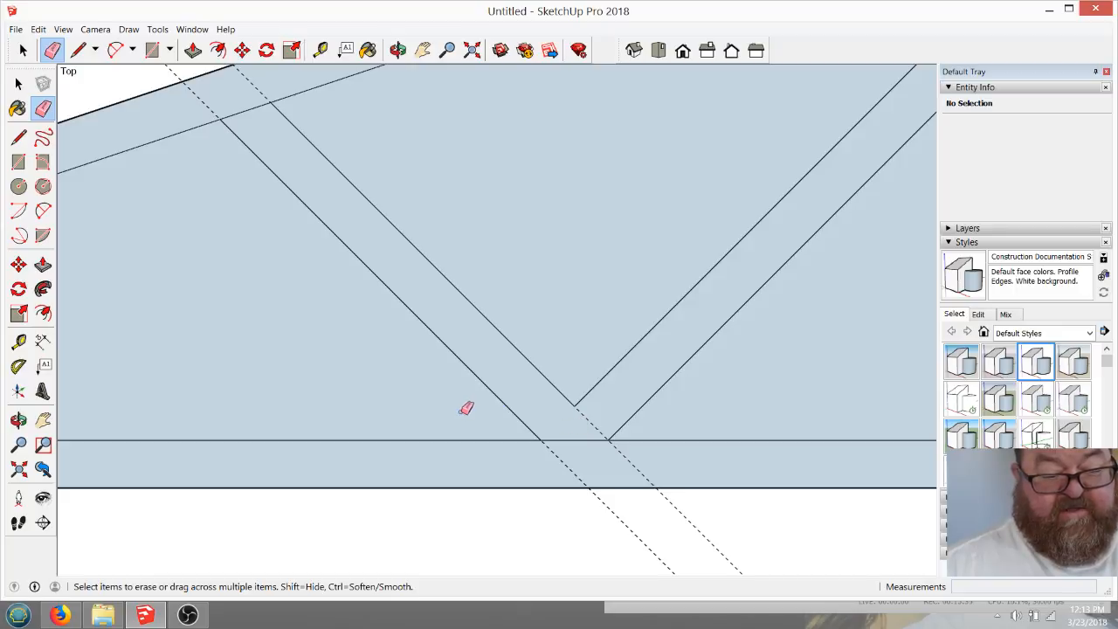
pyautogui.click(606, 443)
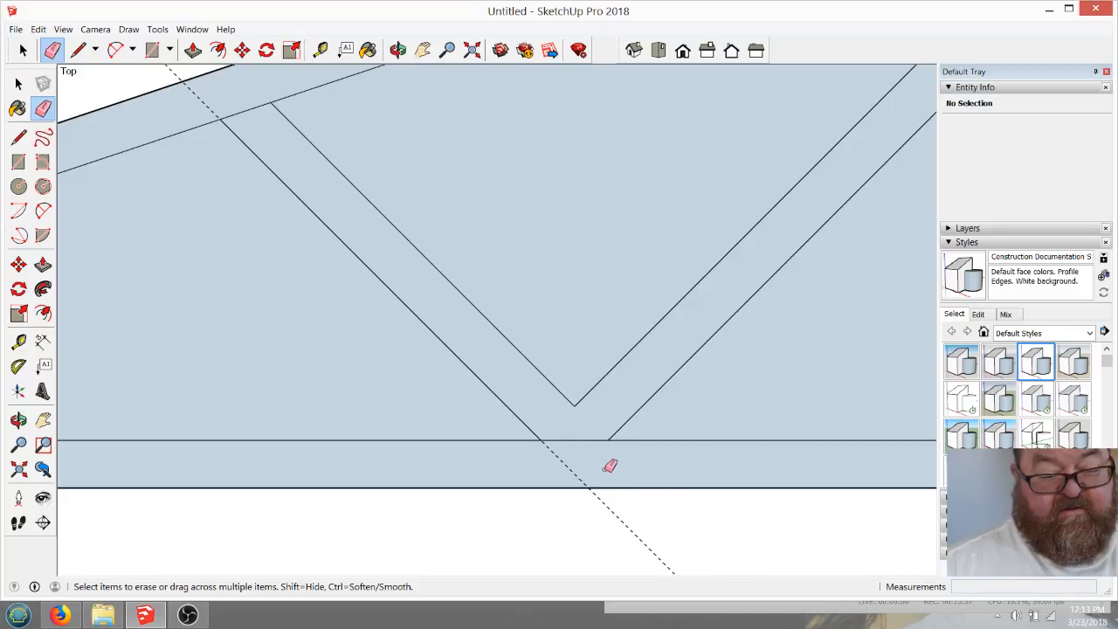
pyautogui.click(564, 463)
# Try to draw a vertical cut line from the webs' inner meeting point to the bottom board
pyautogui.click(78, 50)
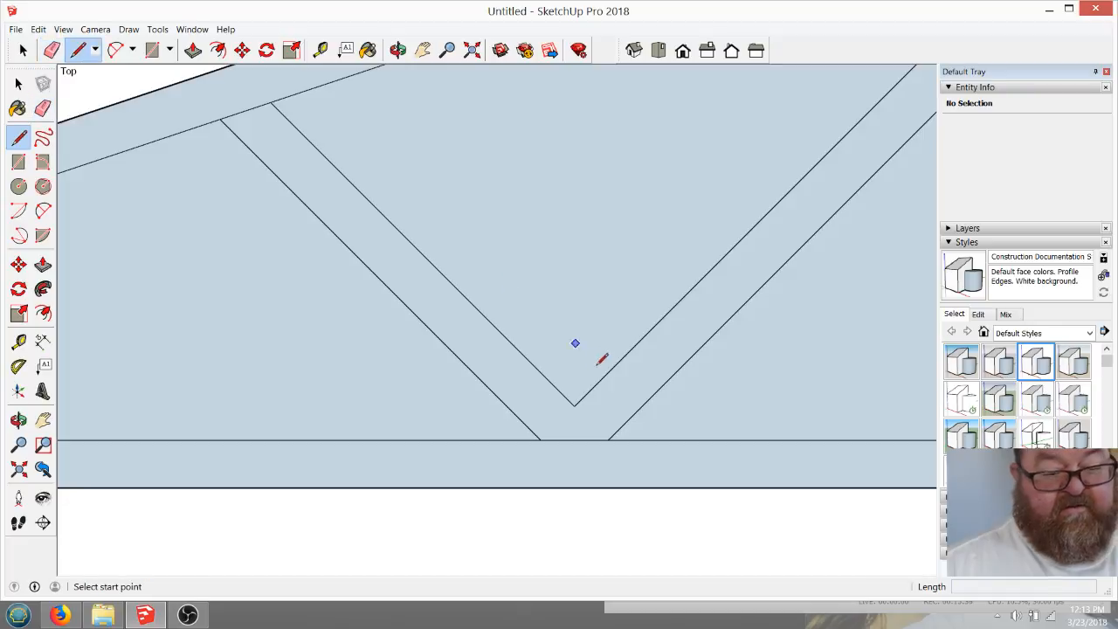
pyautogui.click(574, 405)
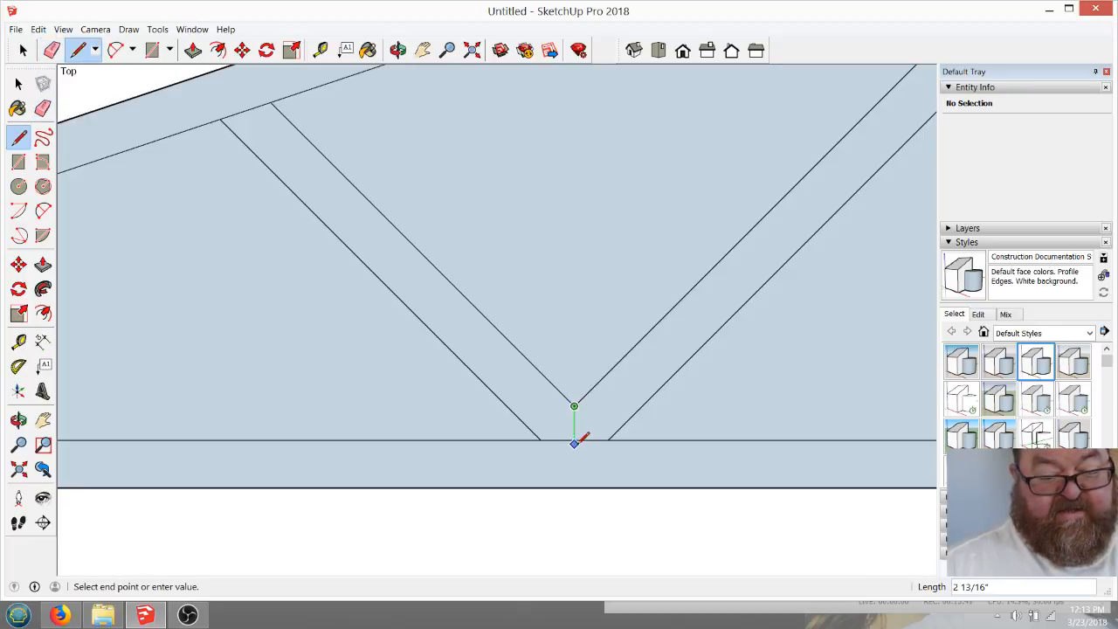
pyautogui.click(574, 440)
pyautogui.scroll(-1, 599, 303)
pyautogui.press('Escape')
pyautogui.scroll(-2, 496, 339)
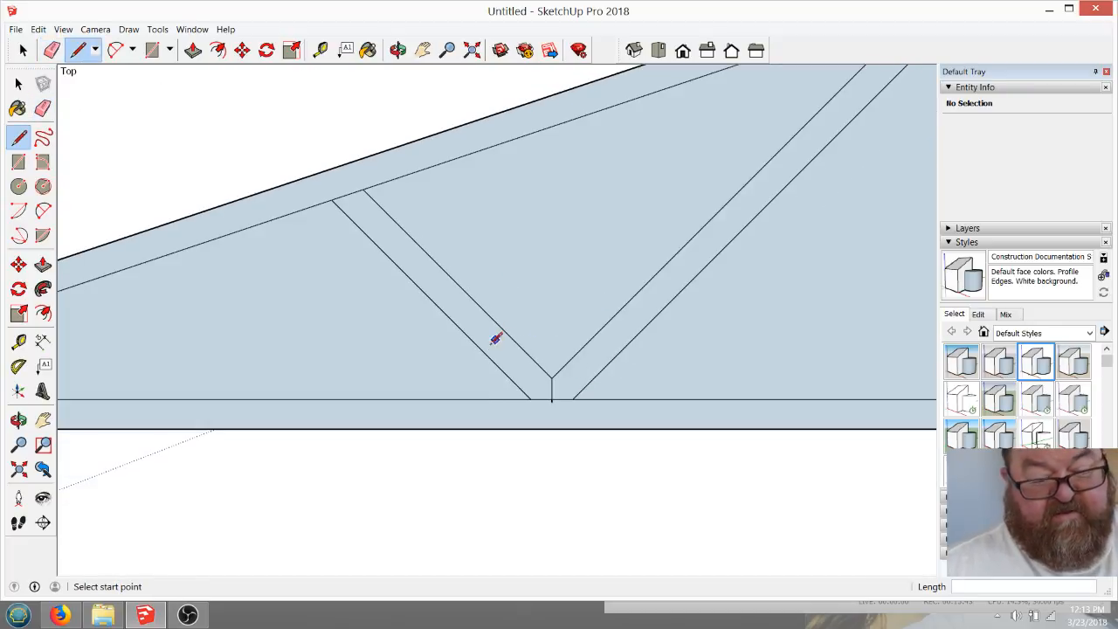
pyautogui.scroll(3, 562, 408)
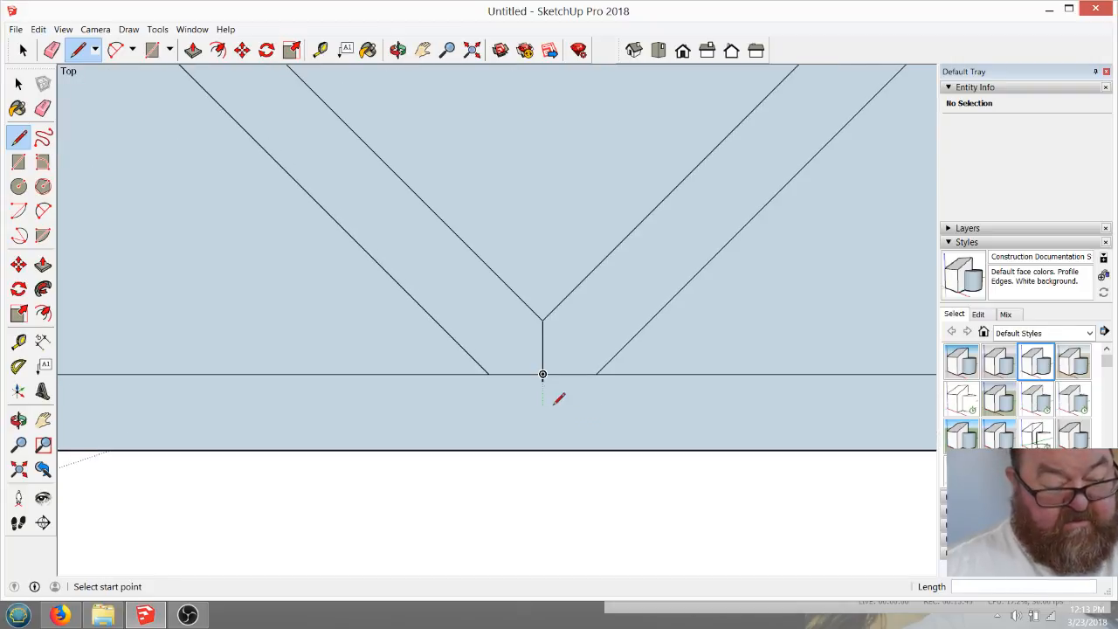
pyautogui.hotkey('ctrl', 'z')
# Redraw the vertical cut between the two webs, ending exactly on the bottom board's upper edge
pyautogui.scroll(1, 546, 393)
pyautogui.scroll(1, 547, 393)
pyautogui.click(540, 265)
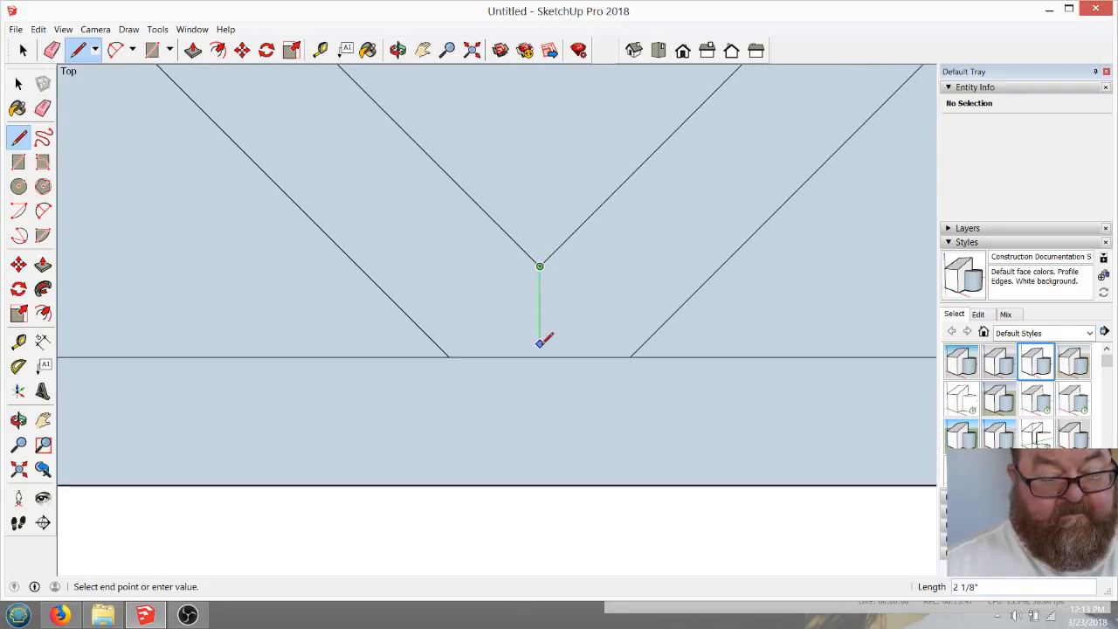
pyautogui.click(540, 356)
pyautogui.scroll(-3, 536, 402)
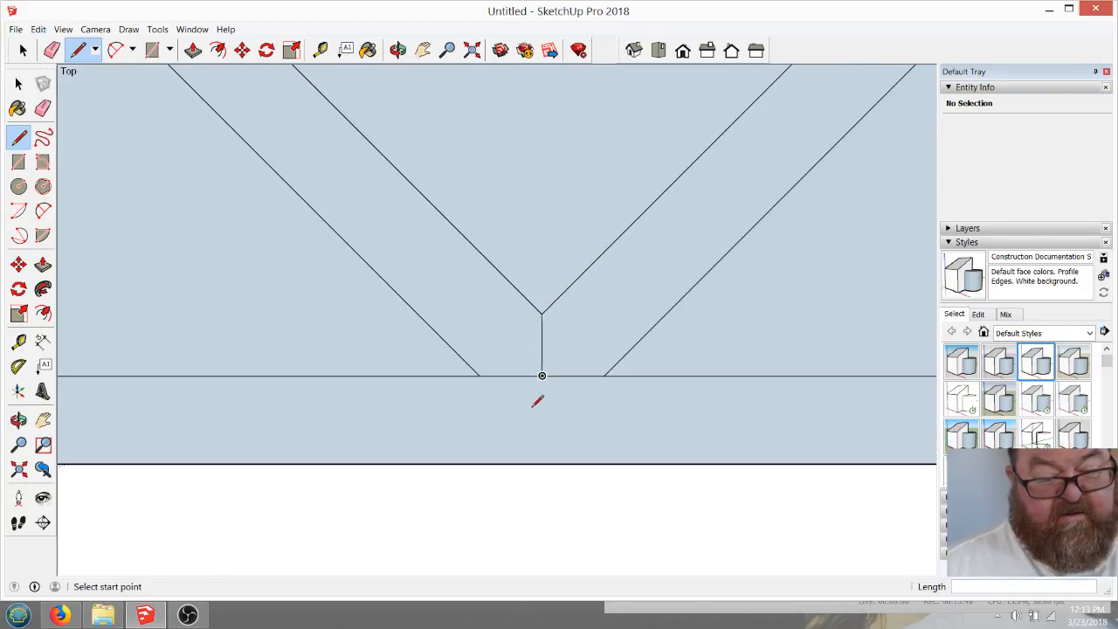
pyautogui.scroll(-3, 541, 390)
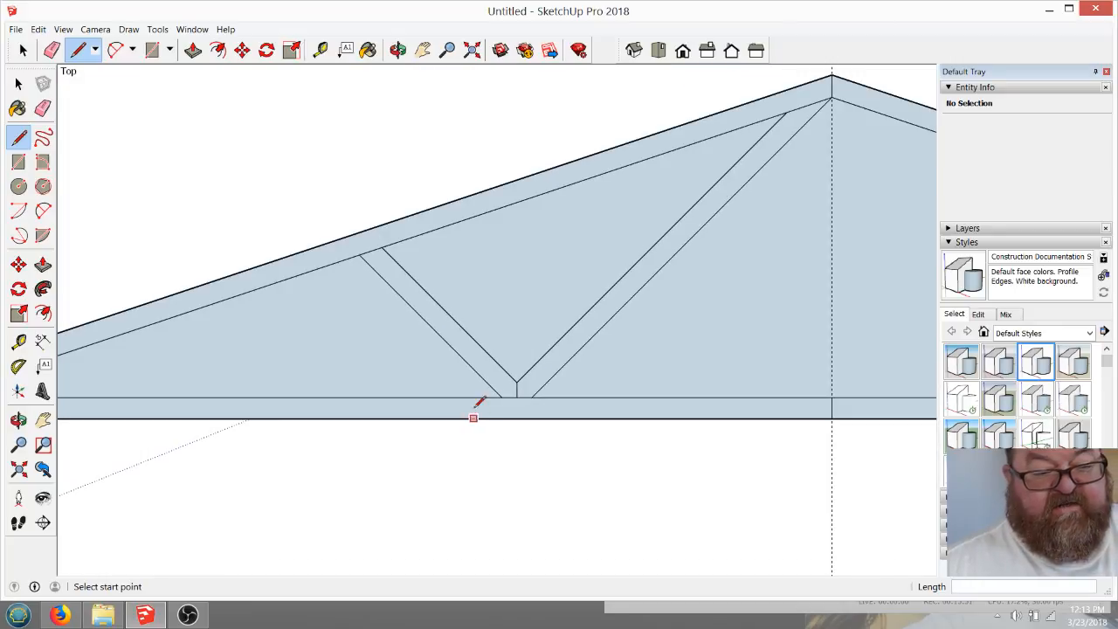
pyautogui.scroll(-3, 414, 402)
pyautogui.scroll(5, 699, 149)
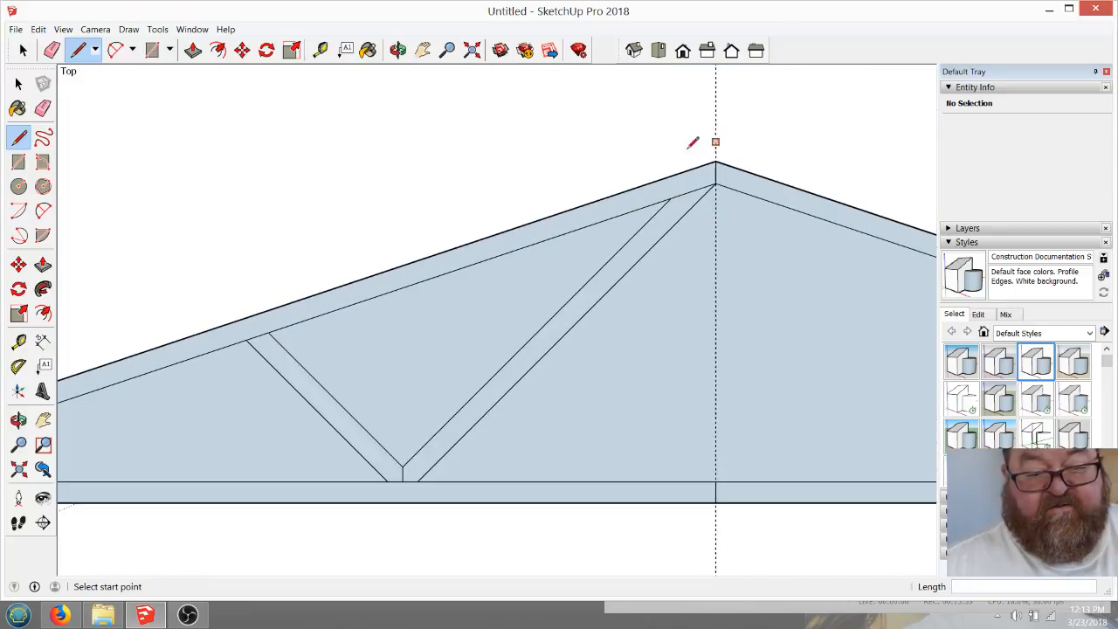
pyautogui.scroll(1, 714, 193)
pyautogui.scroll(-5, 711, 200)
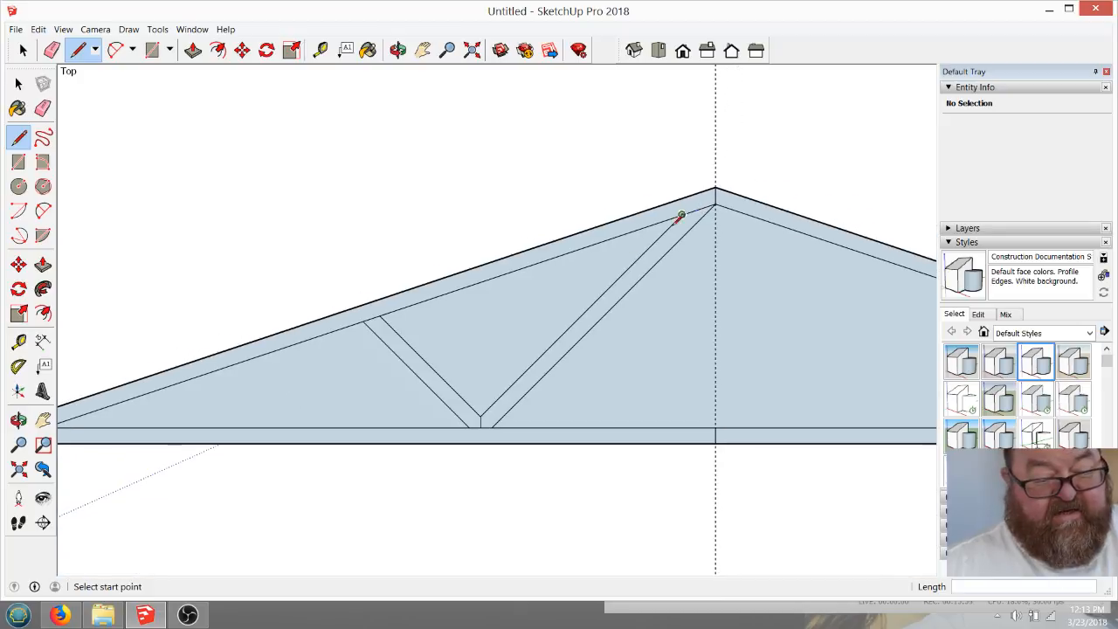
pyautogui.scroll(2, 446, 421)
pyautogui.scroll(1, 445, 421)
pyautogui.scroll(-3, 307, 320)
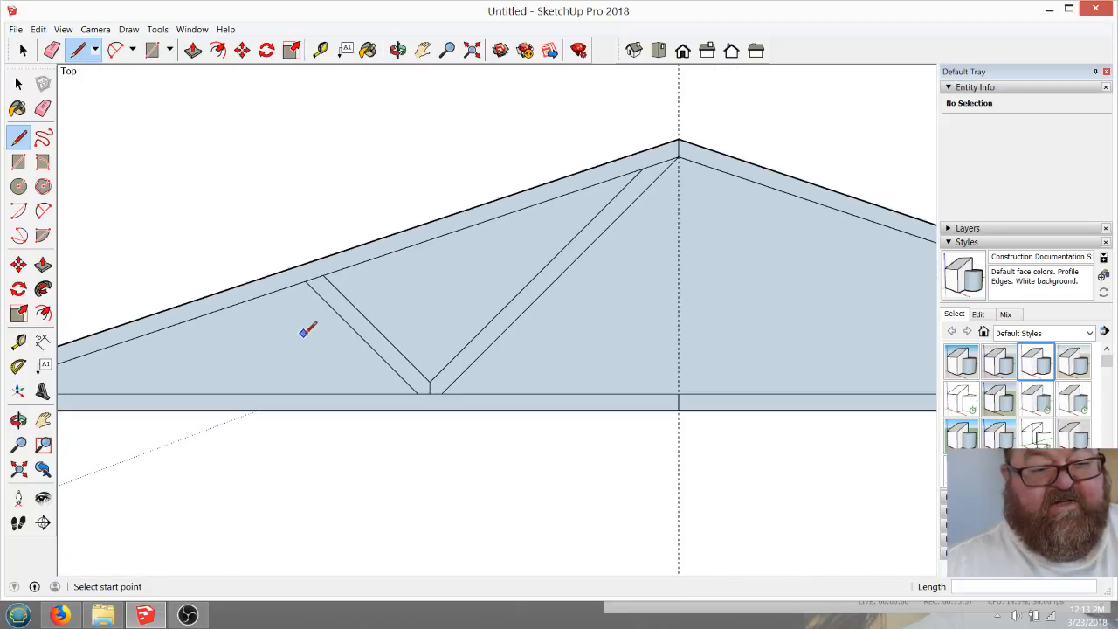
# Group both web members together with the adjoining faces inside the truss
pyautogui.press('space')
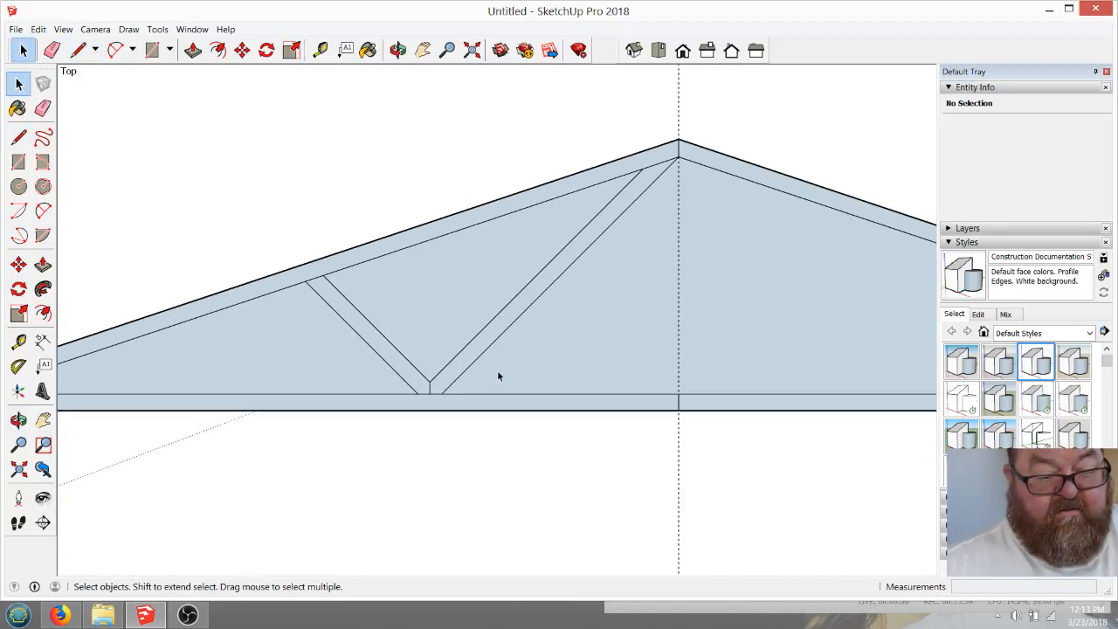
pyautogui.moveTo(490, 388); pyautogui.dragTo(350, 341)
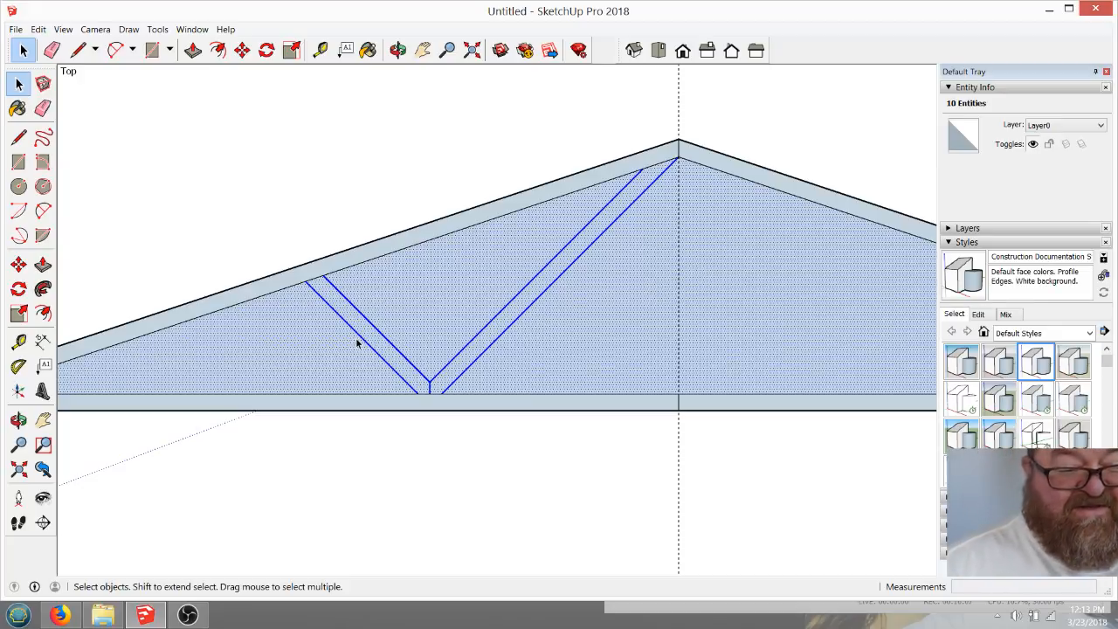
pyautogui.rightClick(370, 329)
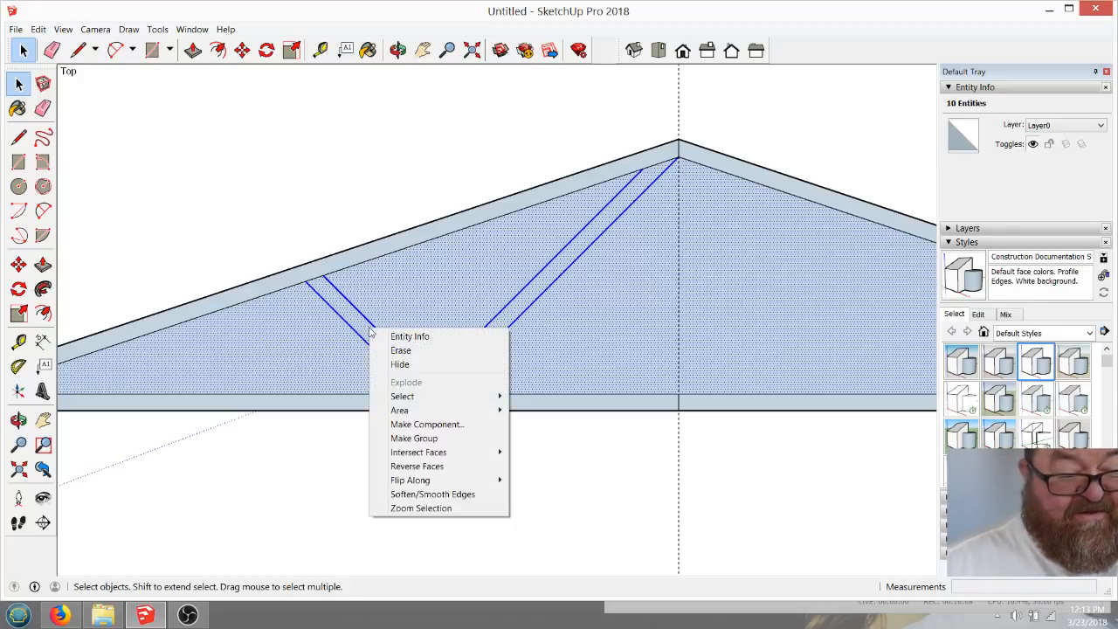
pyautogui.click(407, 439)
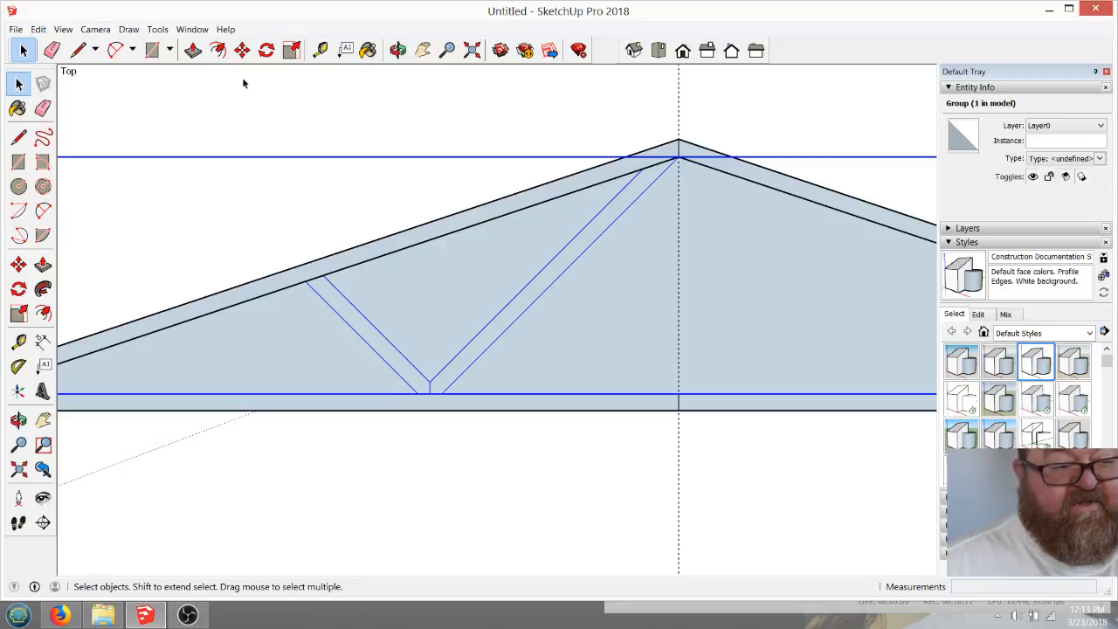
pyautogui.click(242, 50)
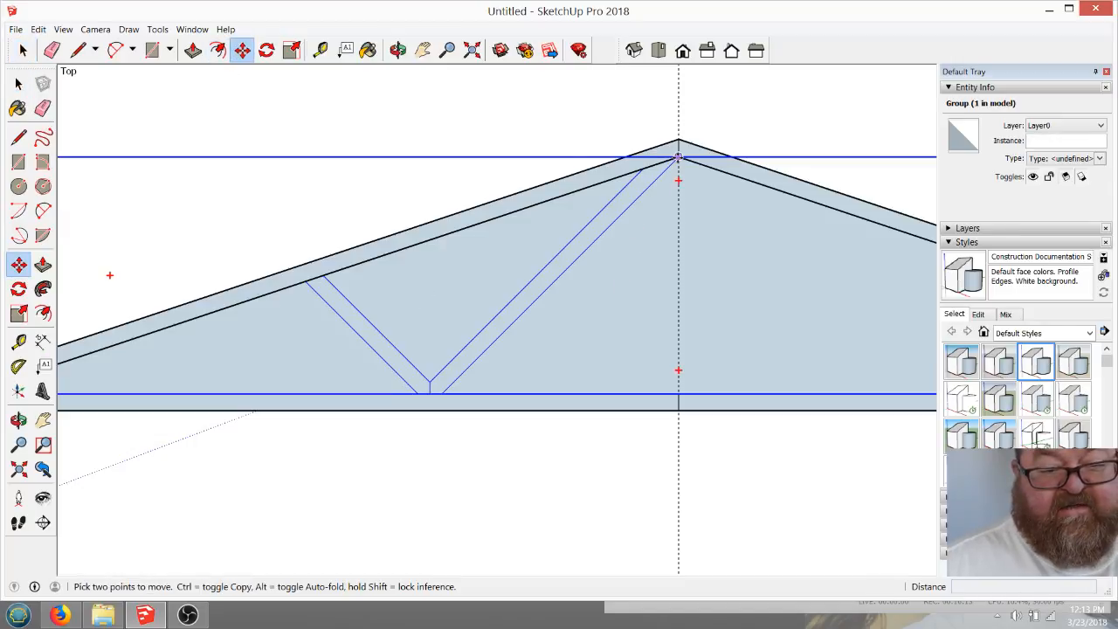
pyautogui.press('ctrl')
pyautogui.click(678, 158)
pyautogui.scroll(-2, 673, 232)
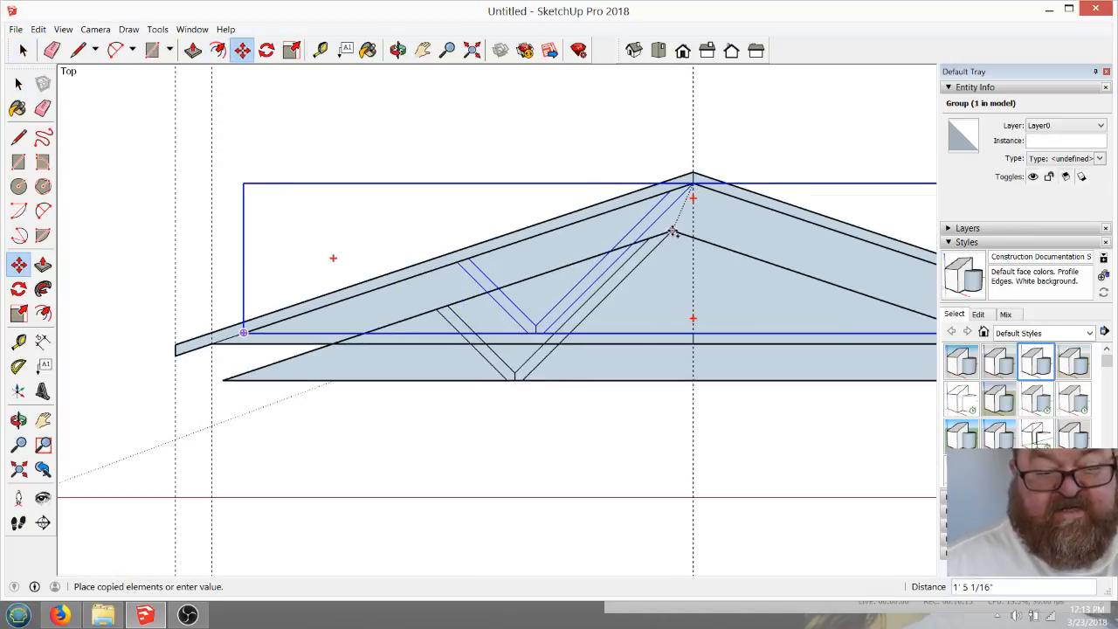
pyautogui.scroll(-1, 669, 223)
pyautogui.press('Escape')
pyautogui.scroll(3, 620, 282)
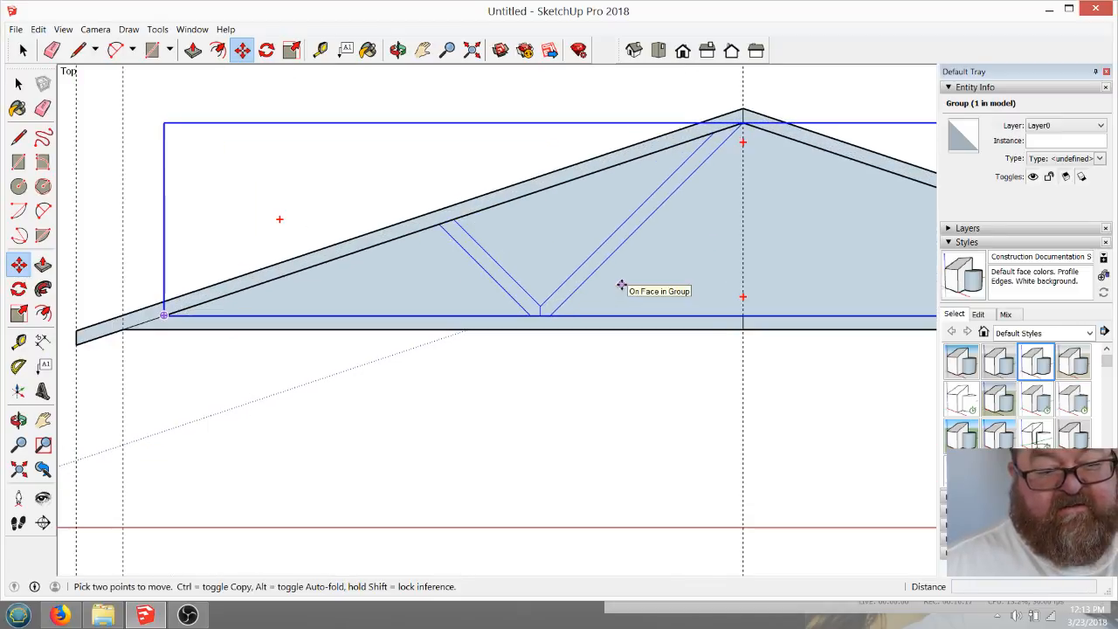
pyautogui.scroll(-1, 500, 294)
# Explode the group containing the webs and the truss's interior faces
pyautogui.press('space')
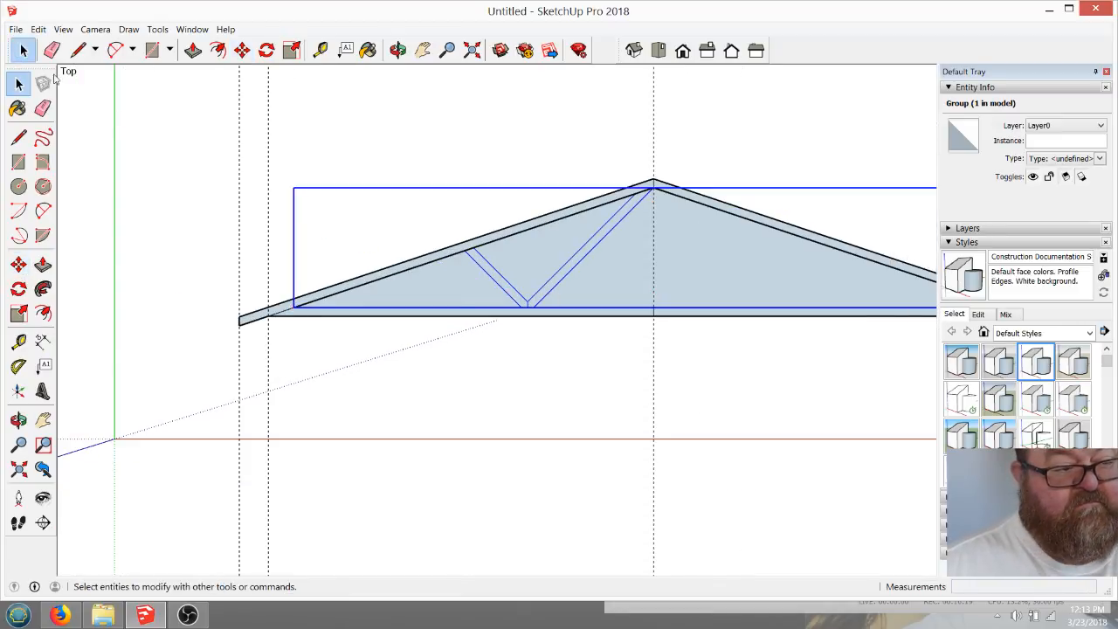
pyautogui.click(444, 192)
pyautogui.moveTo(442, 186); pyautogui.dragTo(562, 347)
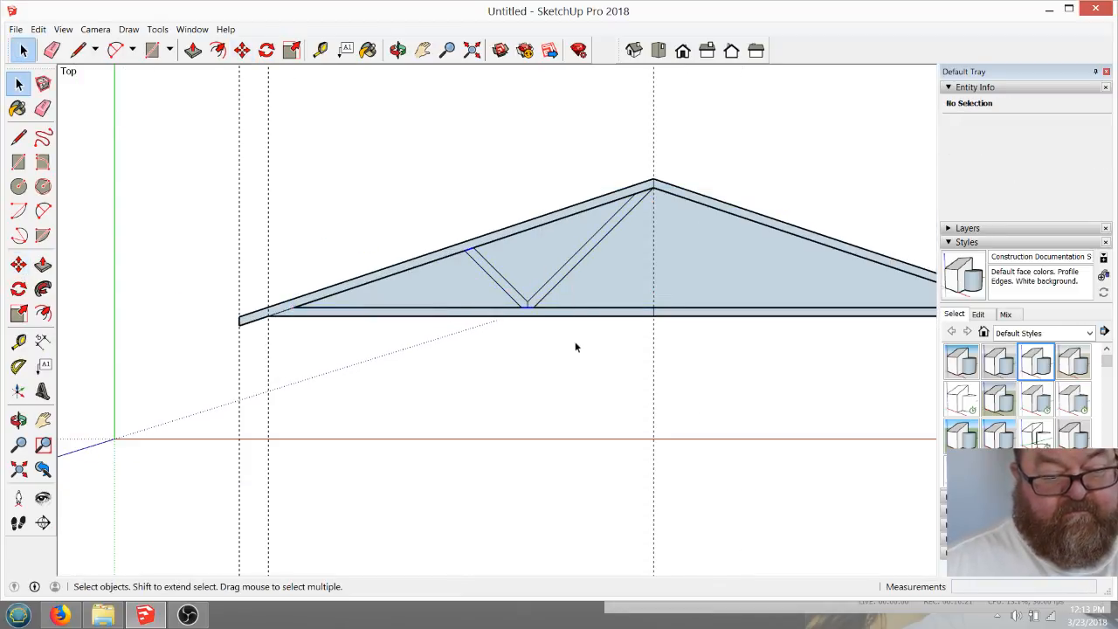
pyautogui.scroll(2, 577, 294)
pyautogui.scroll(1, 576, 293)
pyautogui.click(422, 271)
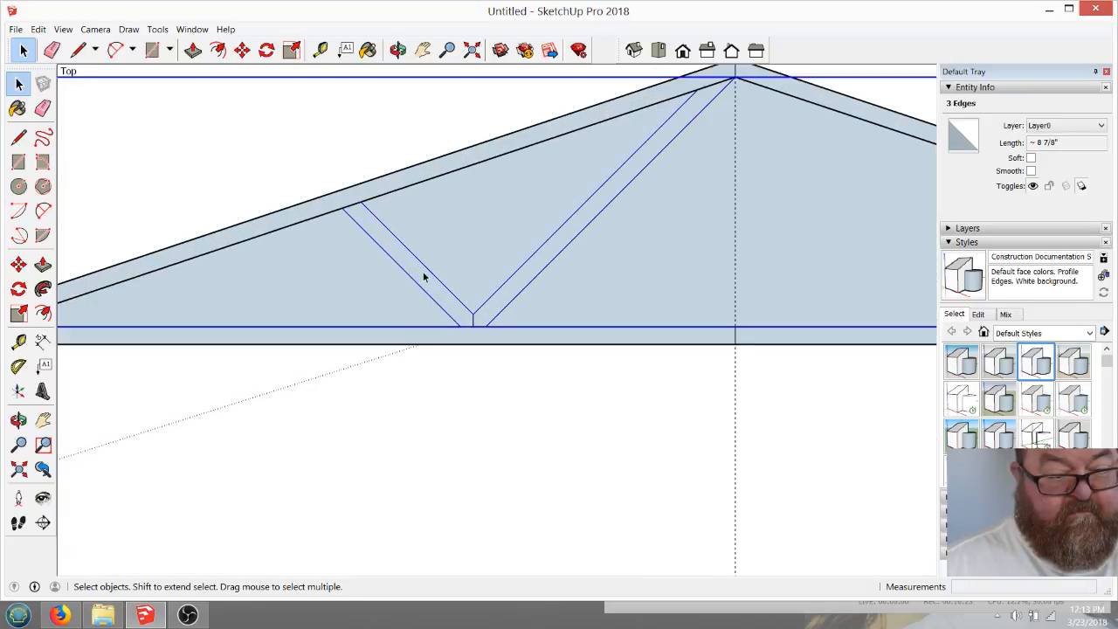
pyautogui.rightClick(579, 214)
pyautogui.click(612, 290)
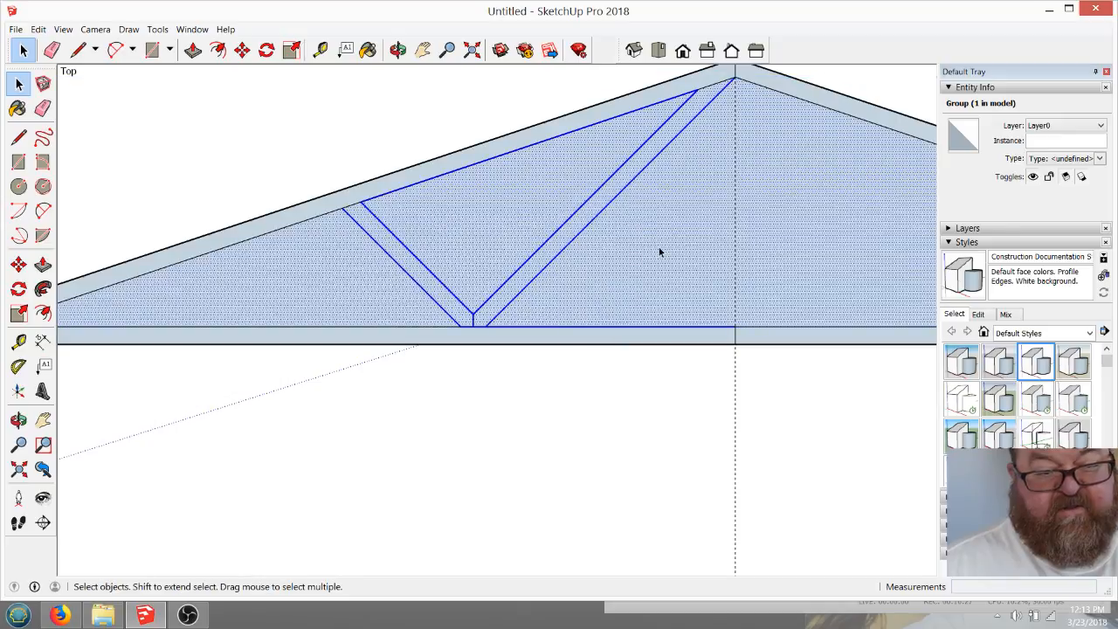
# Delete the three open faces between the webs, rafters and bottom board
pyautogui.click(660, 252)
pyautogui.press('Delete')
pyautogui.click(499, 186)
pyautogui.press('Delete')
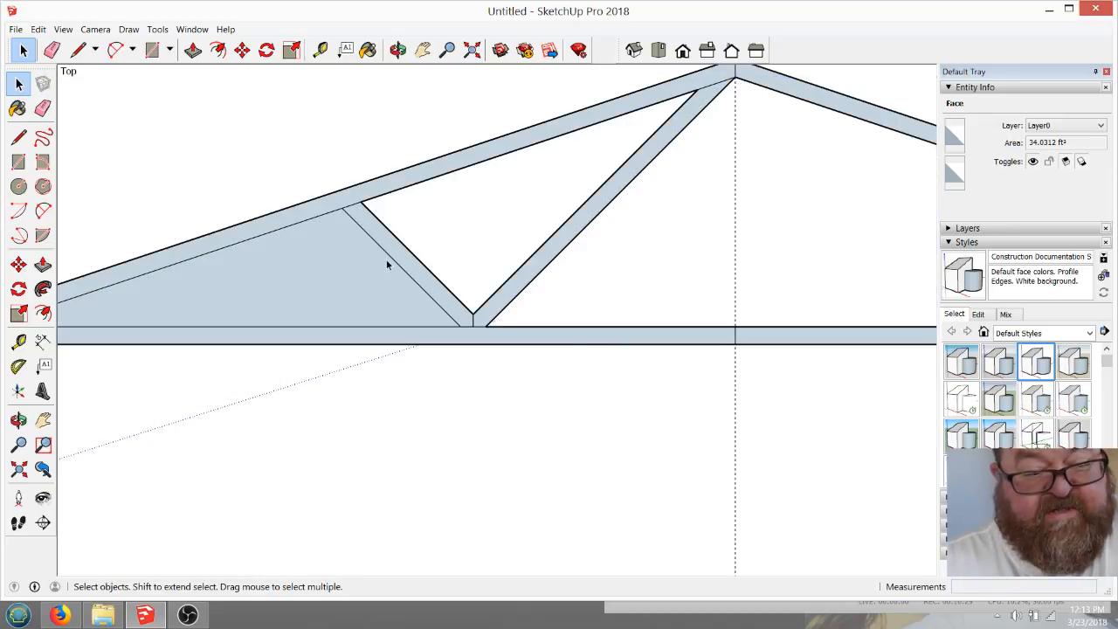
pyautogui.click(386, 259)
pyautogui.press('Delete')
# Group the short and long web members, including their edges and faces
pyautogui.moveTo(325, 140); pyautogui.dragTo(572, 395)
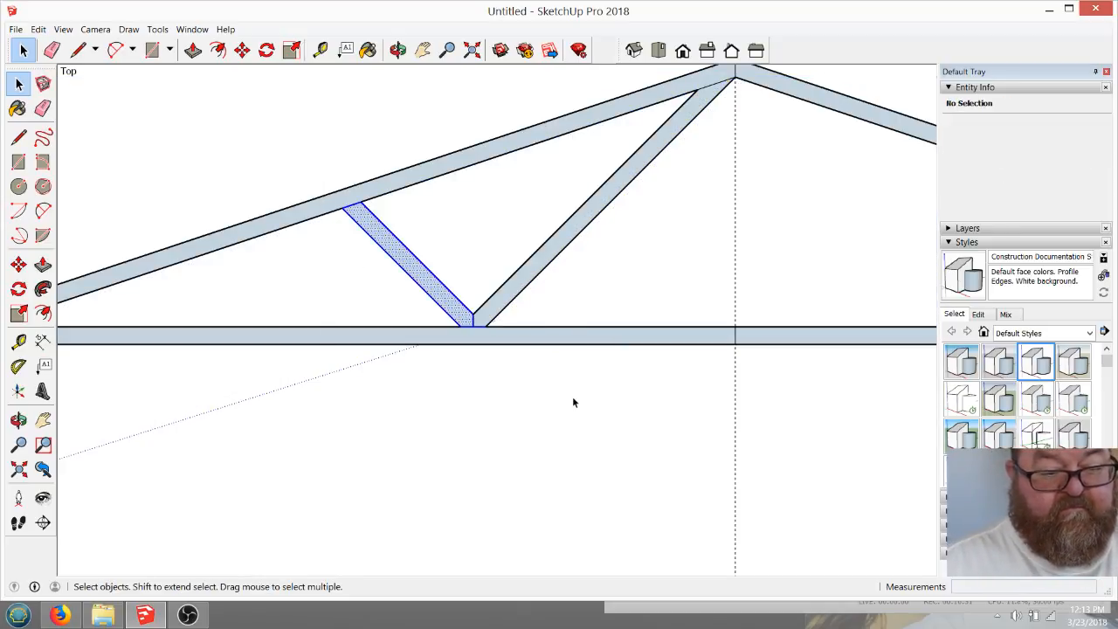
pyautogui.keyDown('ctrl'); pyautogui.click(546, 244); pyautogui.keyUp('ctrl')
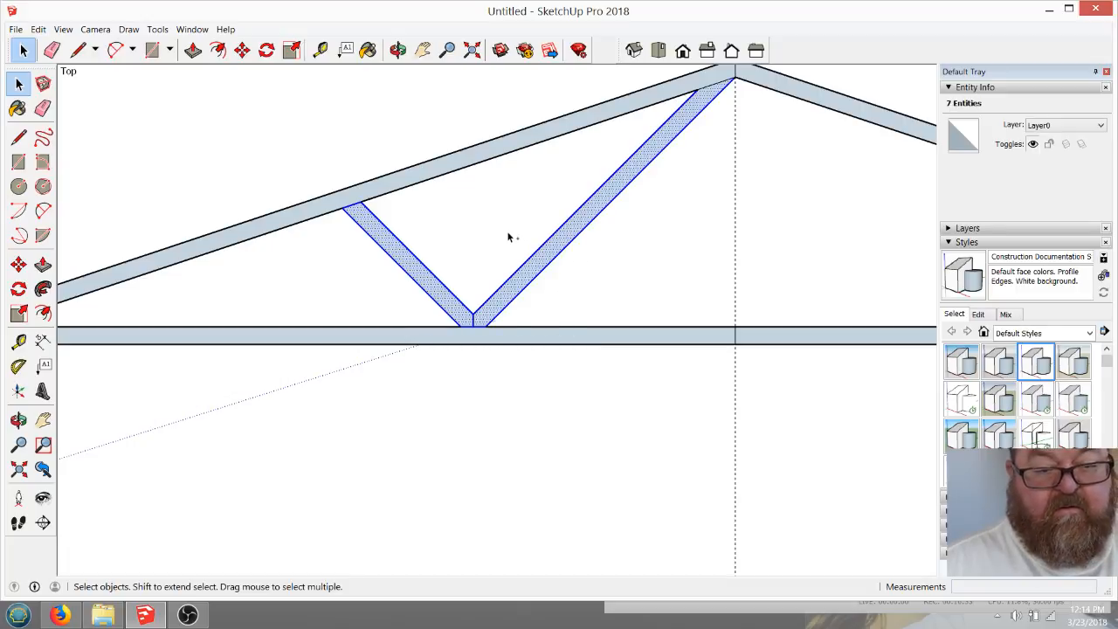
pyautogui.rightClick(560, 251)
pyautogui.click(603, 360)
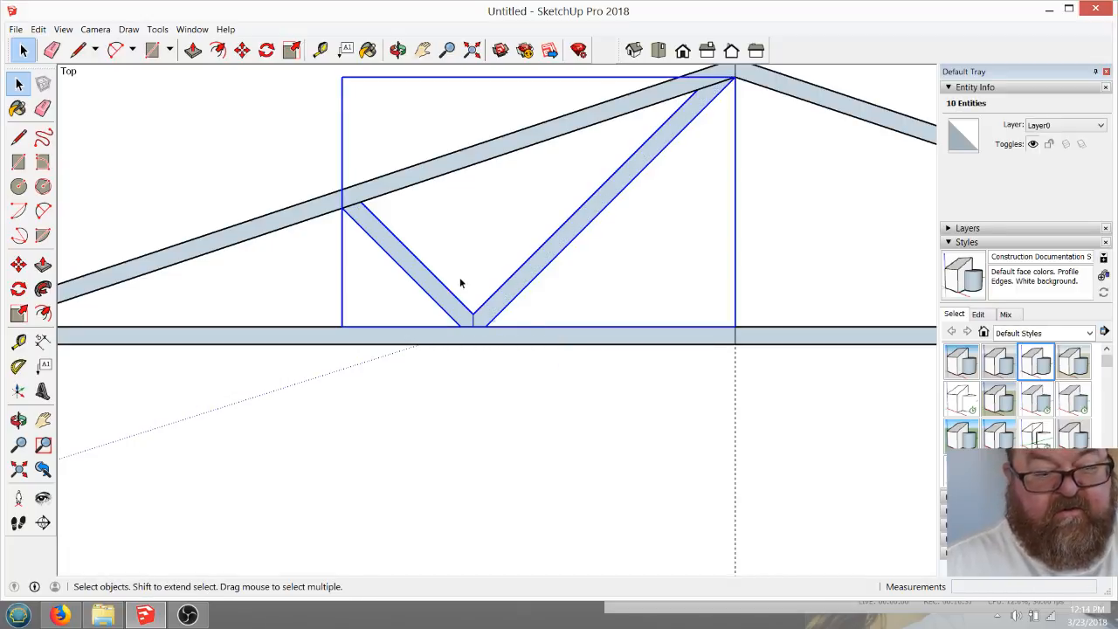
# Start the Move command on the grouped web members
pyautogui.scroll(-3, 410, 281)
pyautogui.click(243, 49)
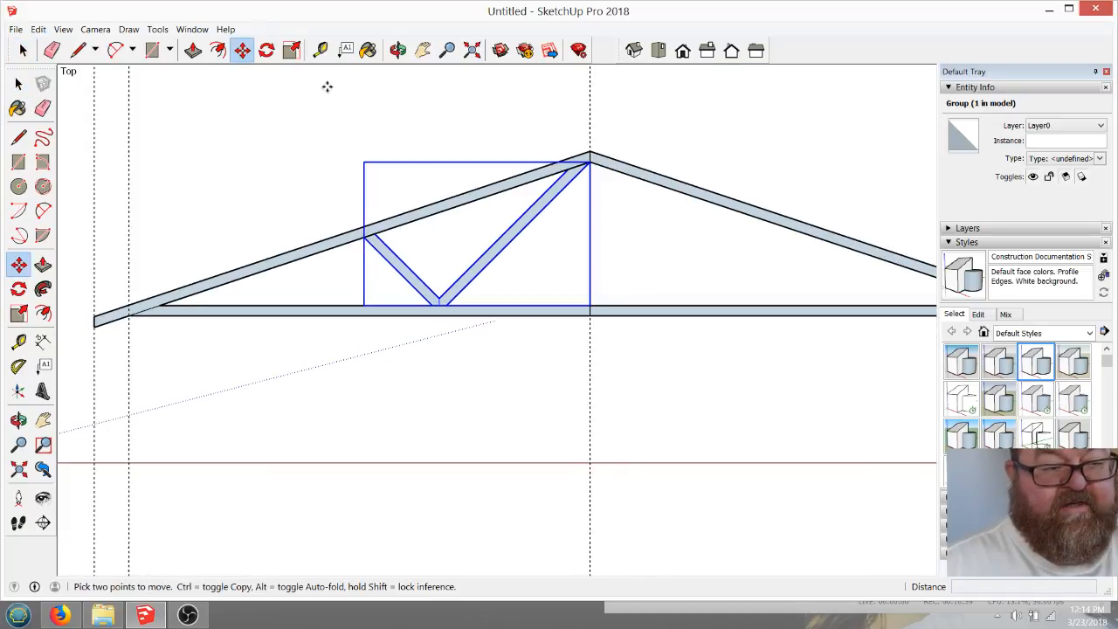
# Copy the web-member group horizontally to the right of the ridge and mirror the copy with a red scale of -1.00
pyautogui.click(590, 161)
pyautogui.press('ctrl')
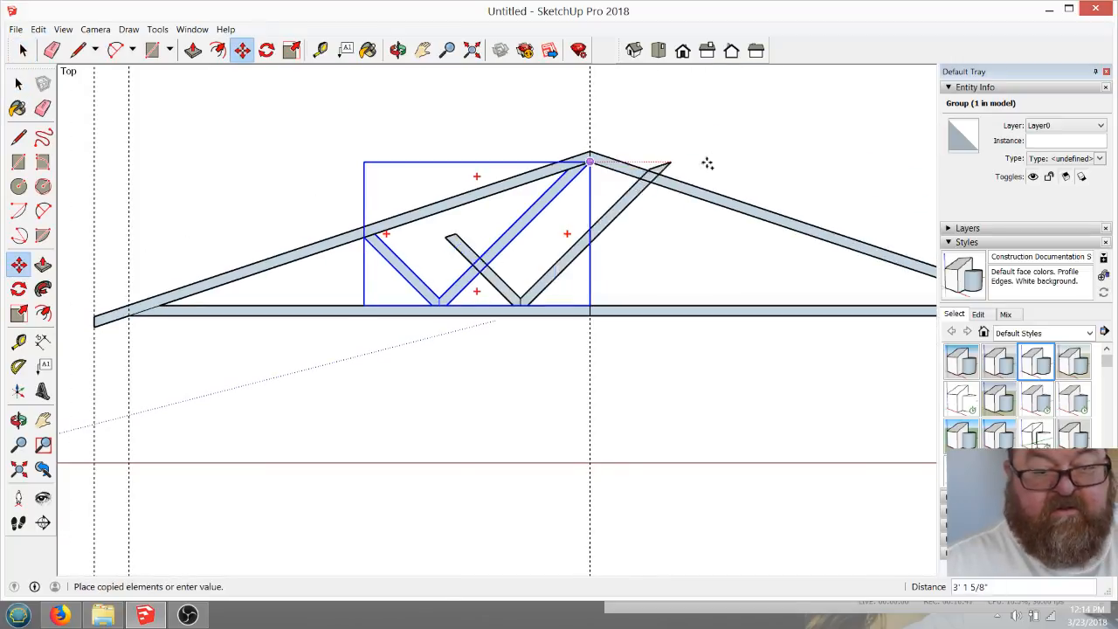
pyautogui.click(784, 164)
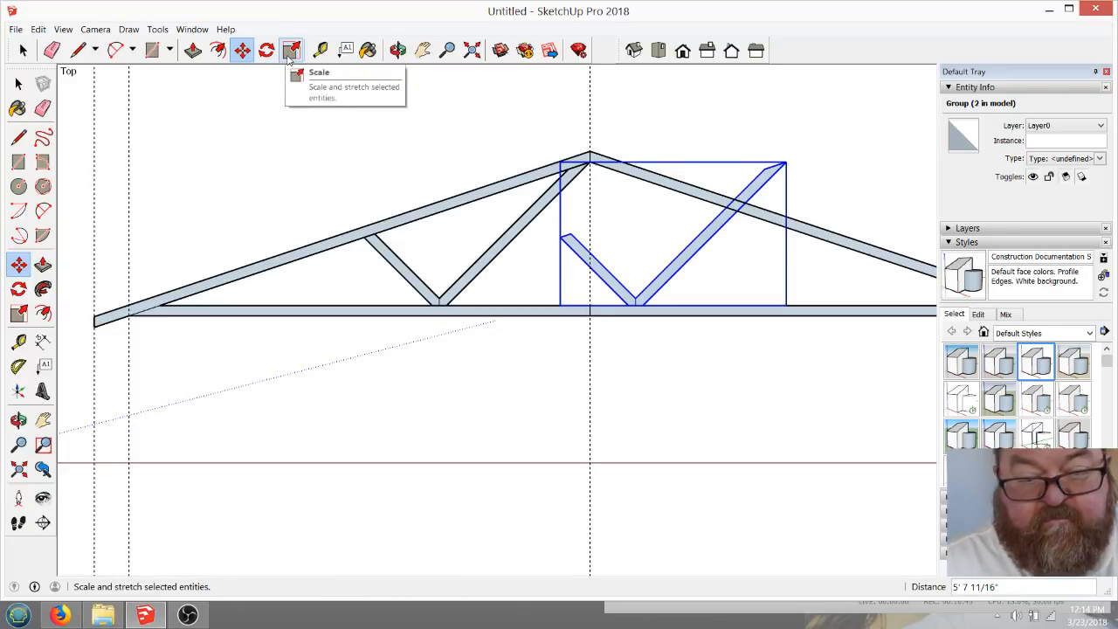
pyautogui.click(291, 51)
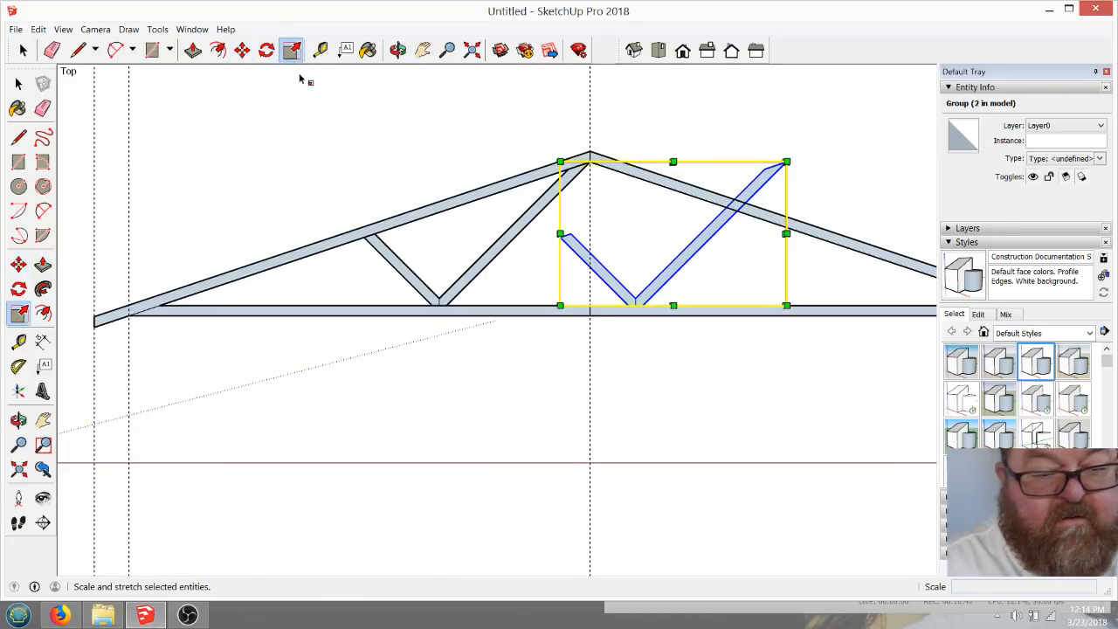
pyautogui.click(560, 234)
pyautogui.moveTo(573, 234); pyautogui.dragTo(867, 221)
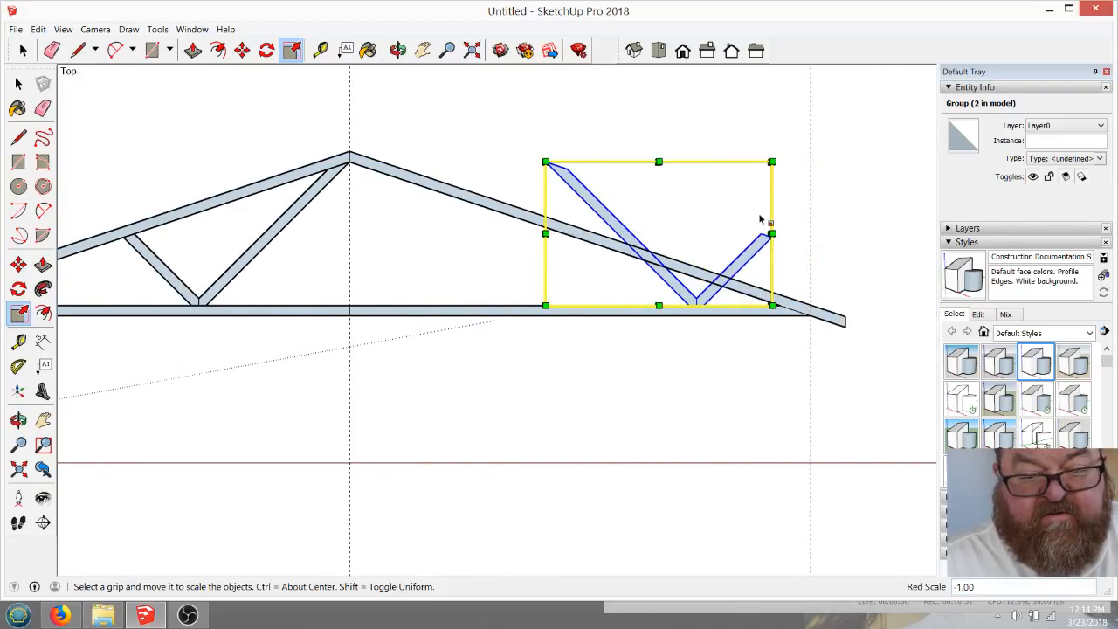
# Move the mirrored web group so its upper corner meets the underside of the rafters at the peak
pyautogui.click(242, 49)
pyautogui.click(546, 161)
pyautogui.click(348, 151)
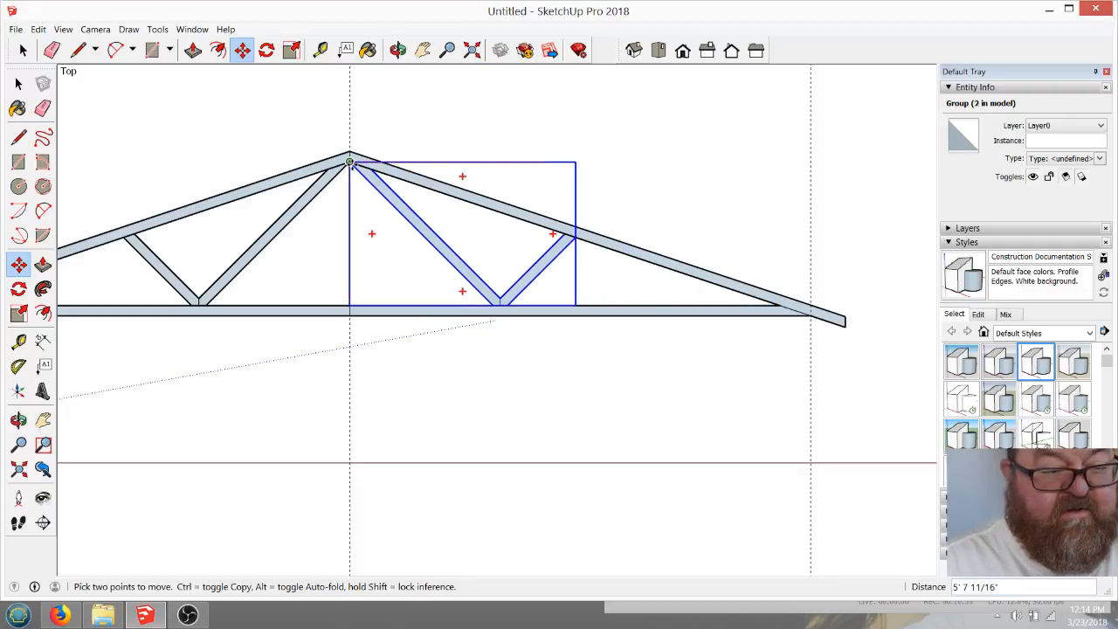
pyautogui.scroll(-2, 721, 297)
pyautogui.scroll(2, 334, 261)
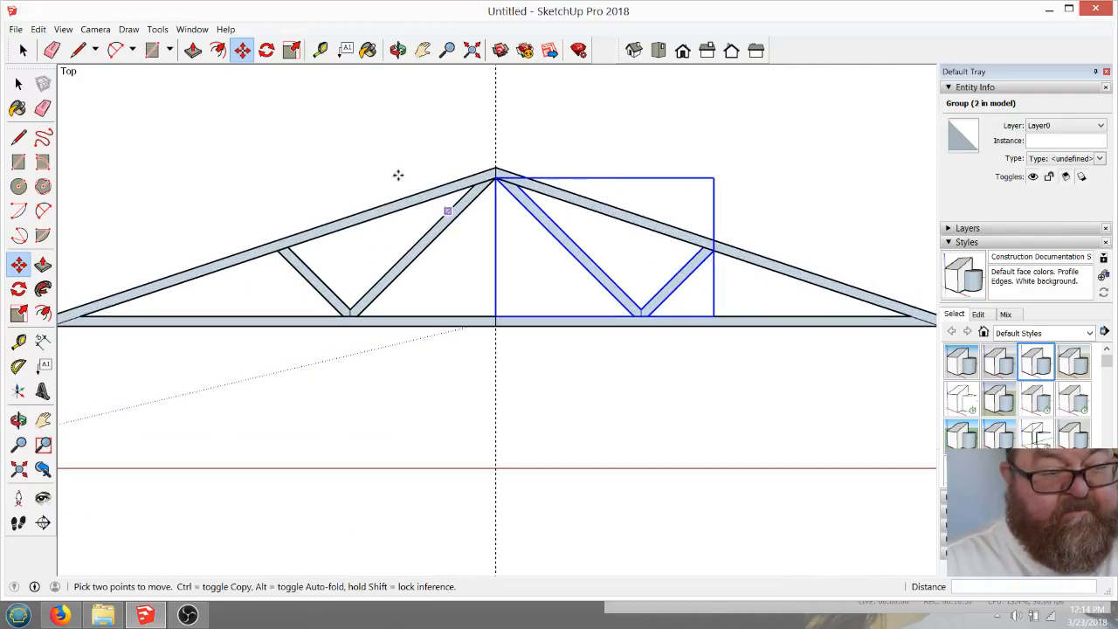
# Explode the mirrored web group on the truss's right half and clear the selection
pyautogui.click(24, 50)
pyautogui.rightClick(539, 222)
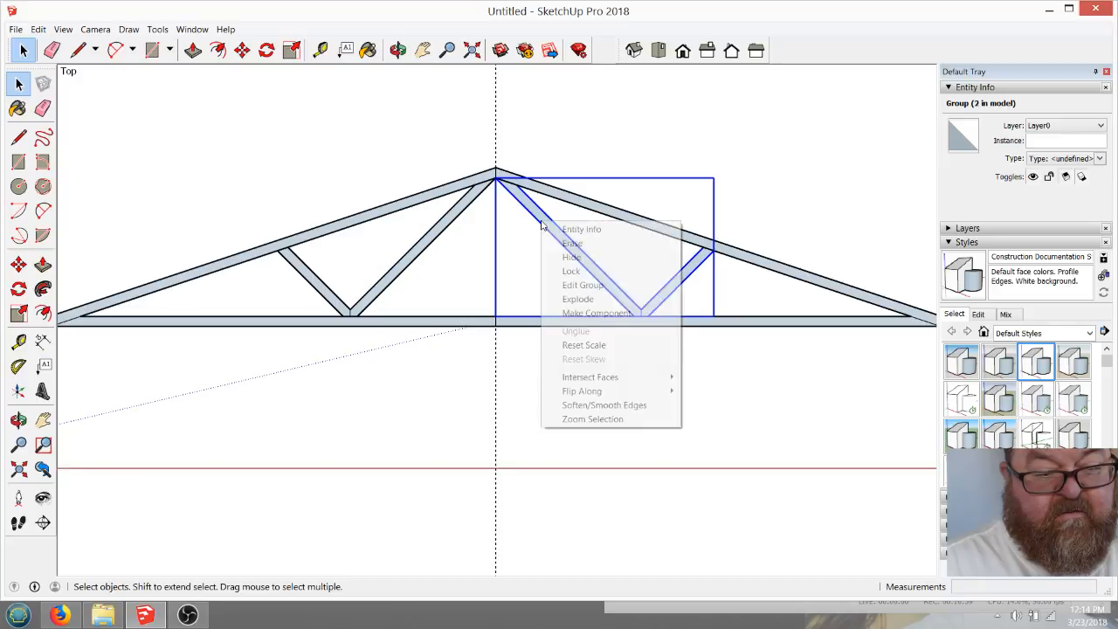
pyautogui.click(582, 289)
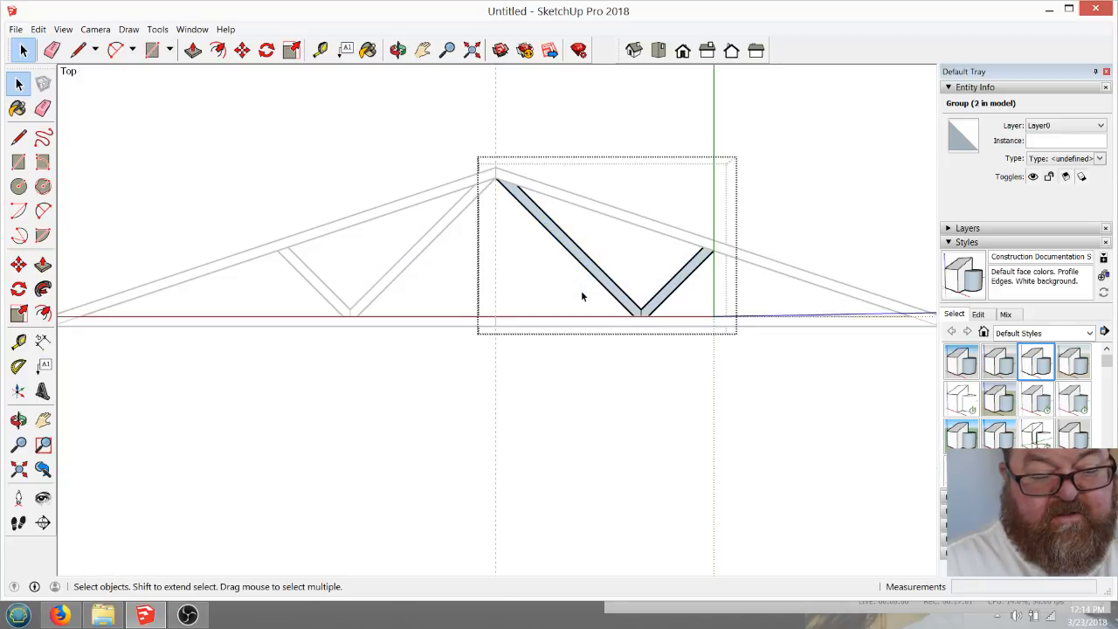
pyautogui.click(581, 290)
pyautogui.rightClick(592, 278)
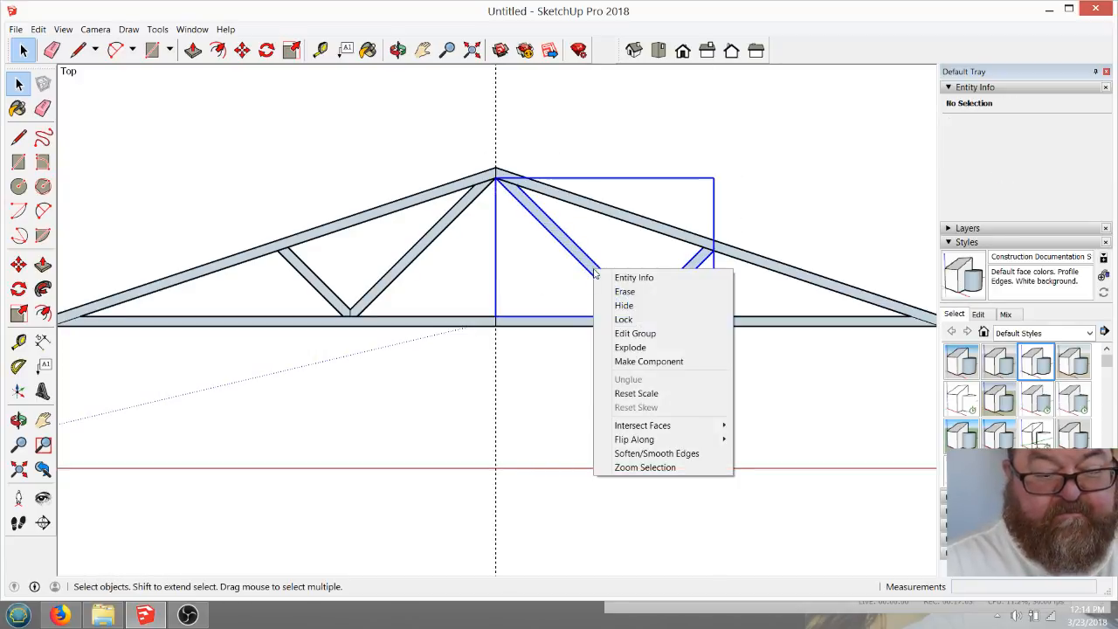
pyautogui.click(630, 347)
pyautogui.click(428, 164)
# Erase the vertical guide line running through the truss's centre
pyautogui.scroll(-2, 502, 281)
pyautogui.scroll(-2, 568, 341)
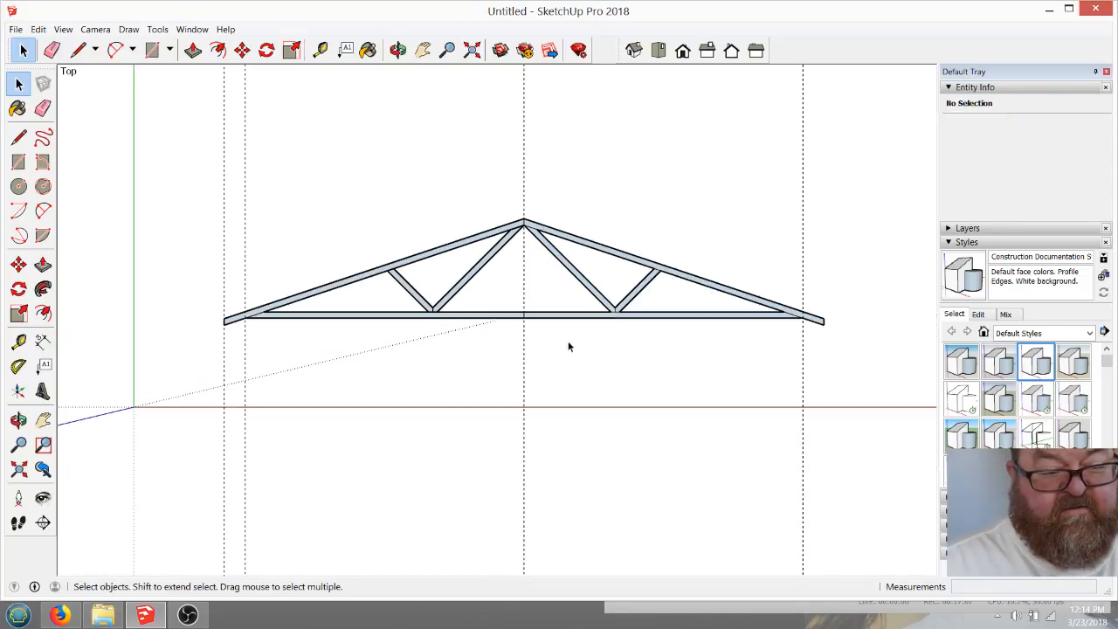
pyautogui.scroll(3, 489, 333)
pyautogui.click(54, 51)
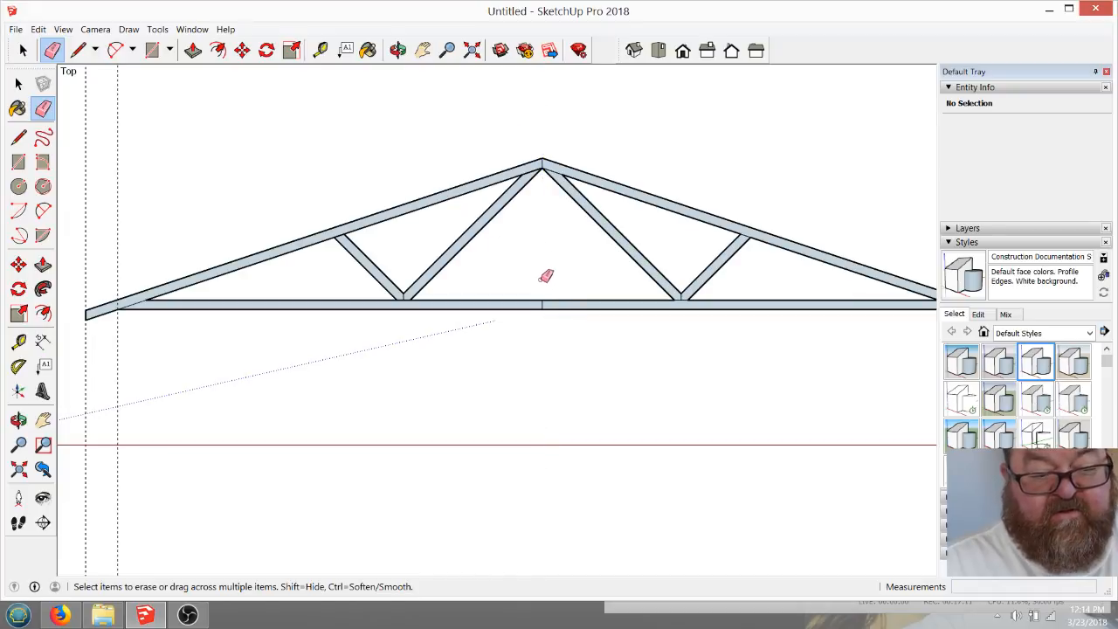
pyautogui.scroll(-1, 509, 270)
pyautogui.scroll(4, 525, 265)
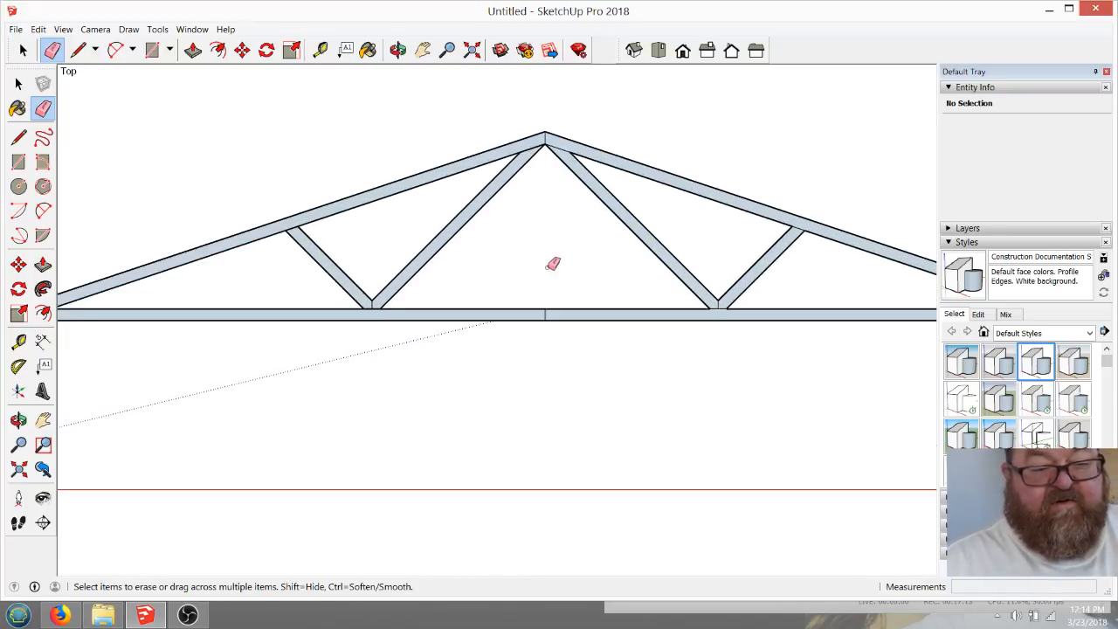
# Place a vertical guide 1.75" to the right of the bottom chord's centre joint
pyautogui.scroll(-2, 500, 257)
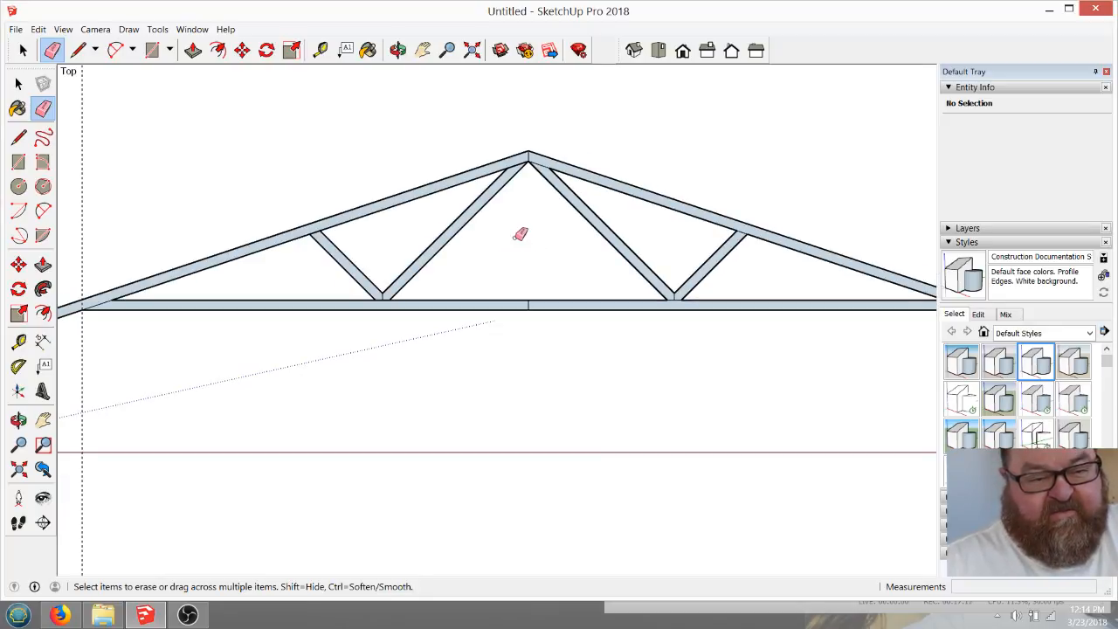
pyautogui.scroll(3, 517, 244)
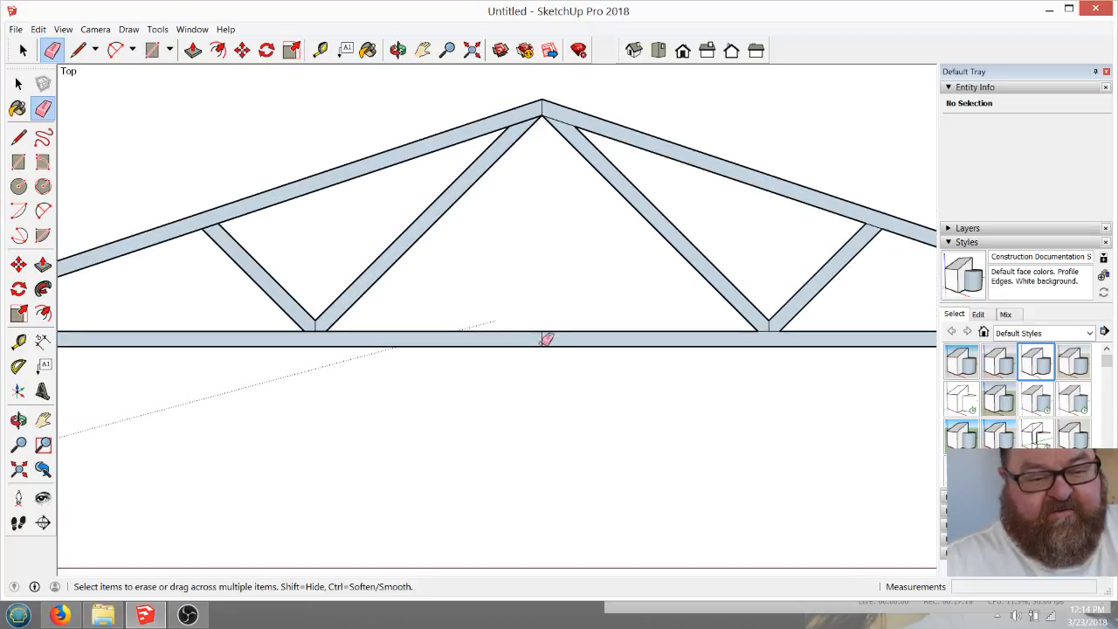
pyautogui.scroll(1, 521, 205)
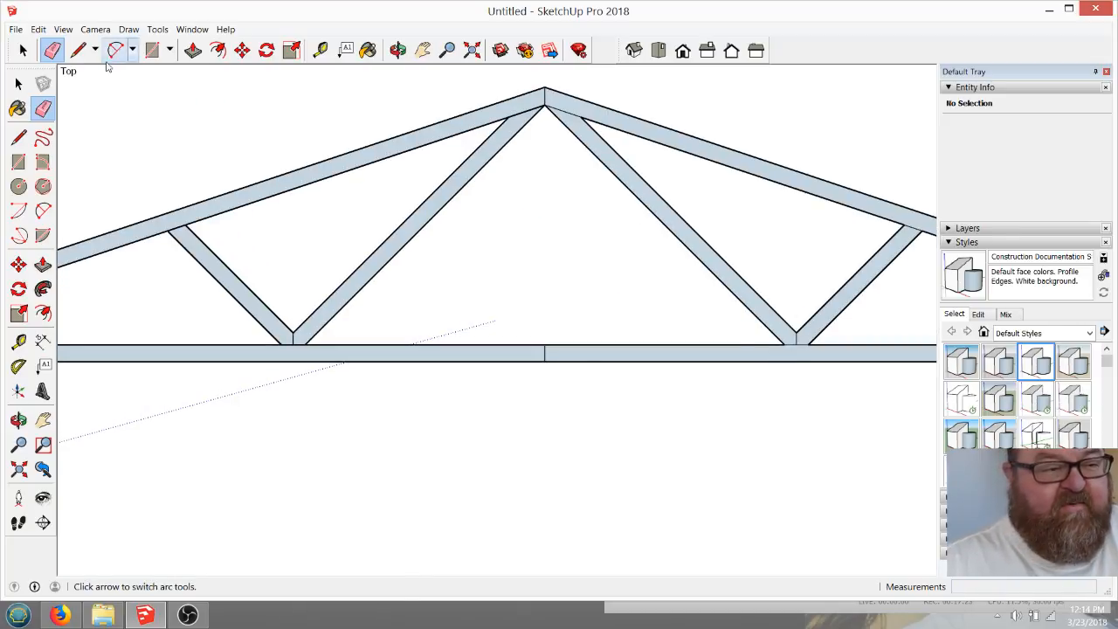
pyautogui.click(77, 50)
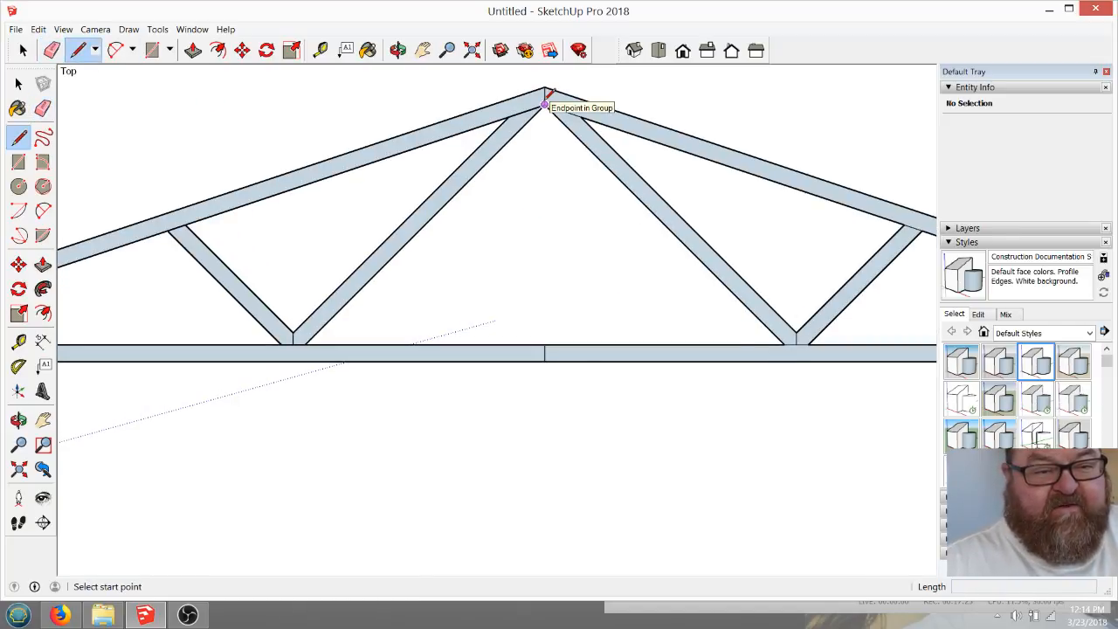
pyautogui.click(320, 49)
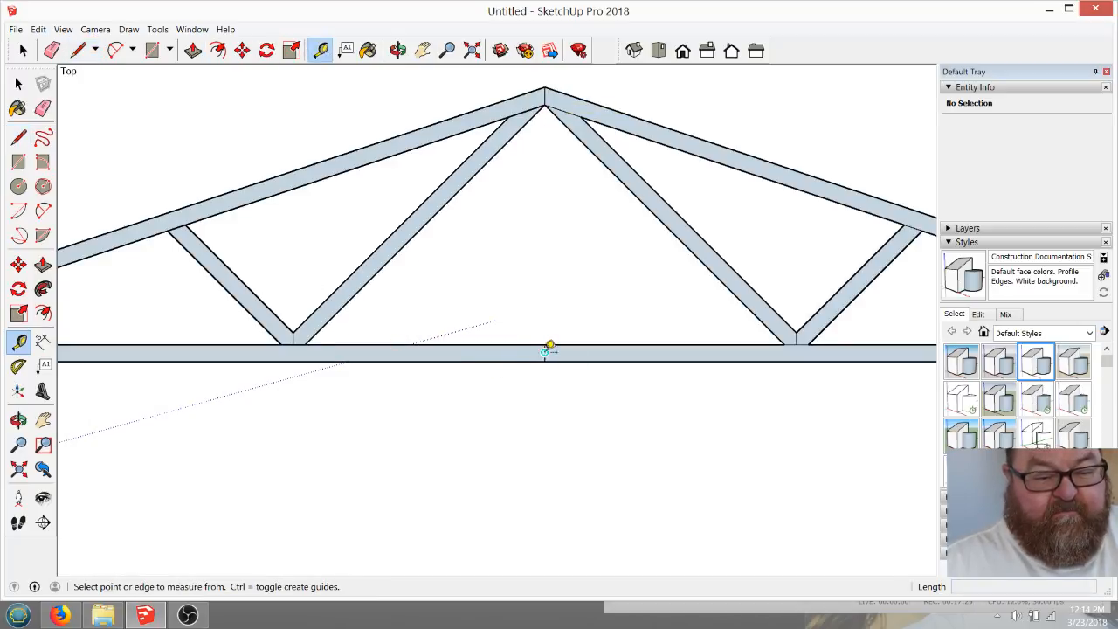
pyautogui.scroll(3, 545, 350)
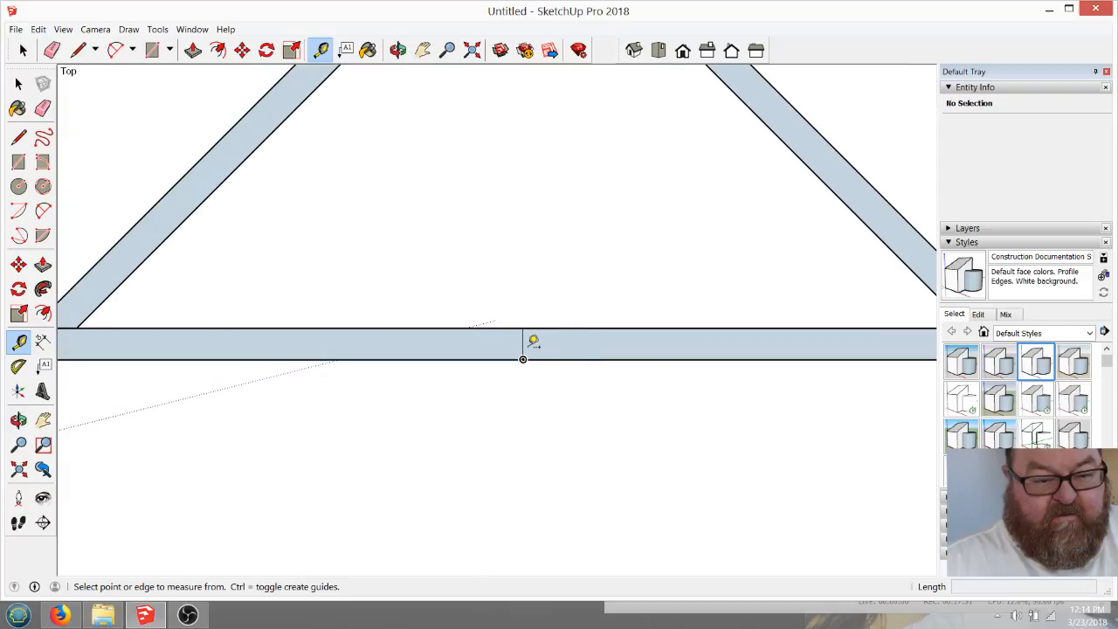
pyautogui.click(522, 344)
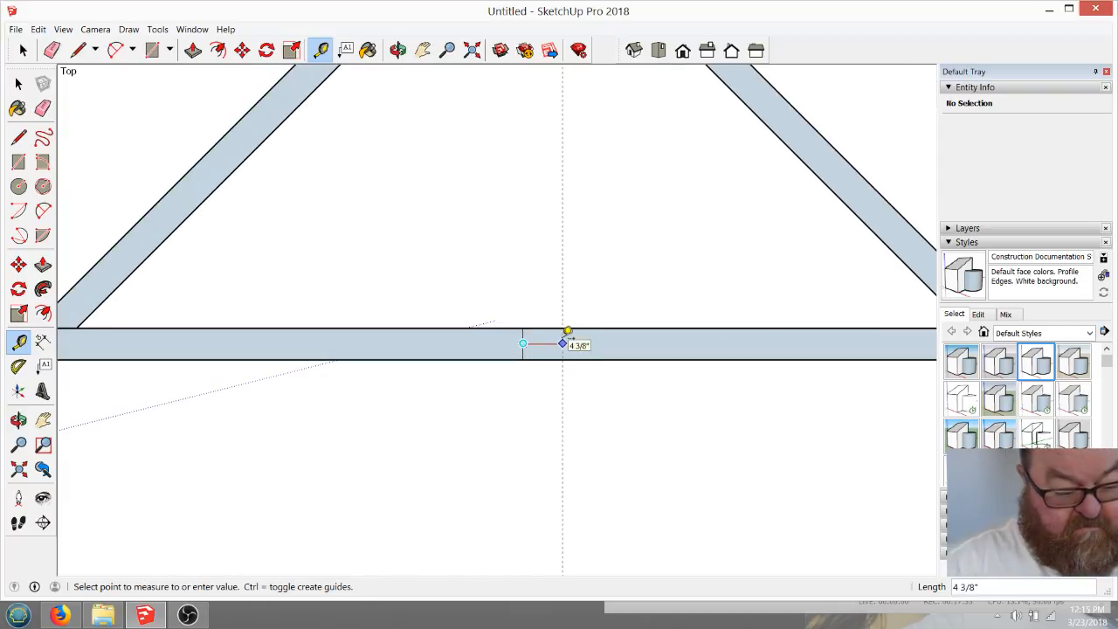
pyautogui.press('Return')
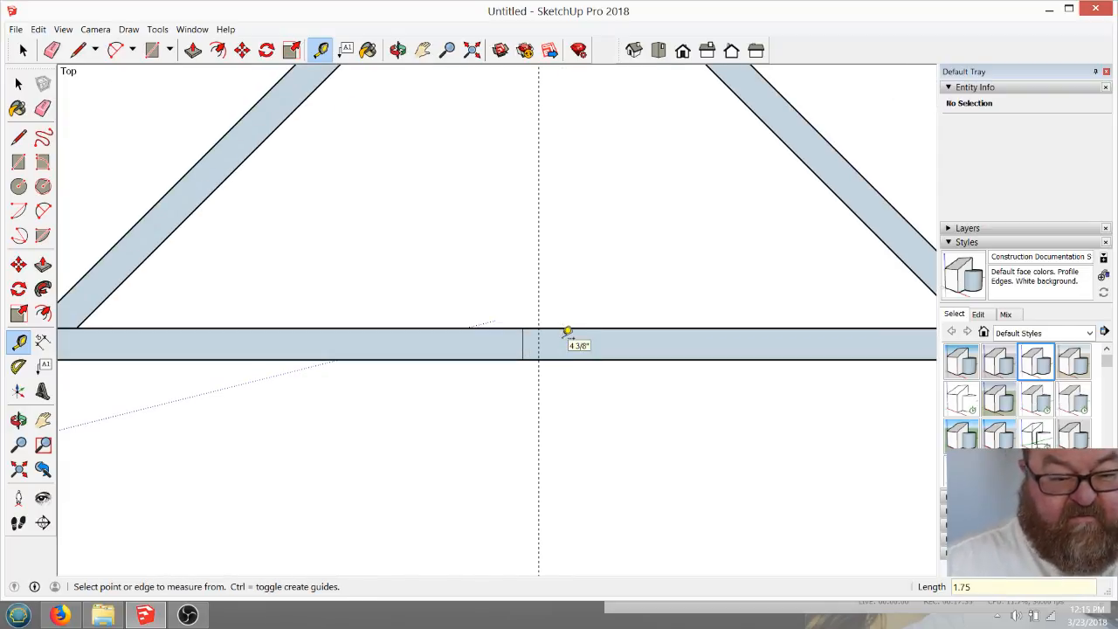
# Place a second vertical guide 1.75" to the left of the bottom chord's centre joint
pyautogui.click(524, 343)
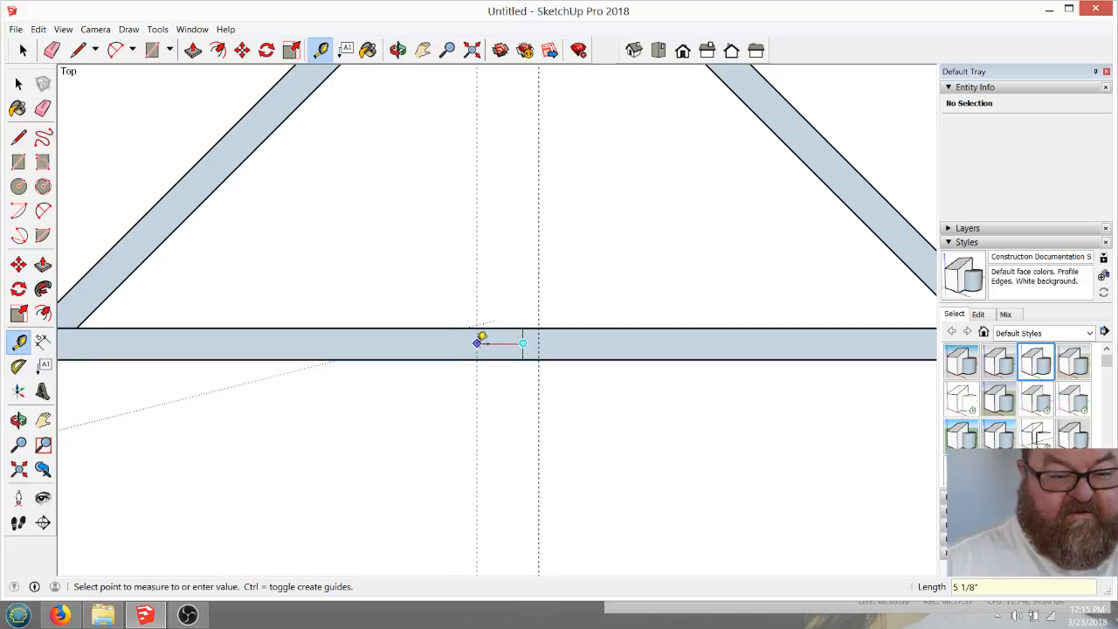
pyautogui.write('1.7')
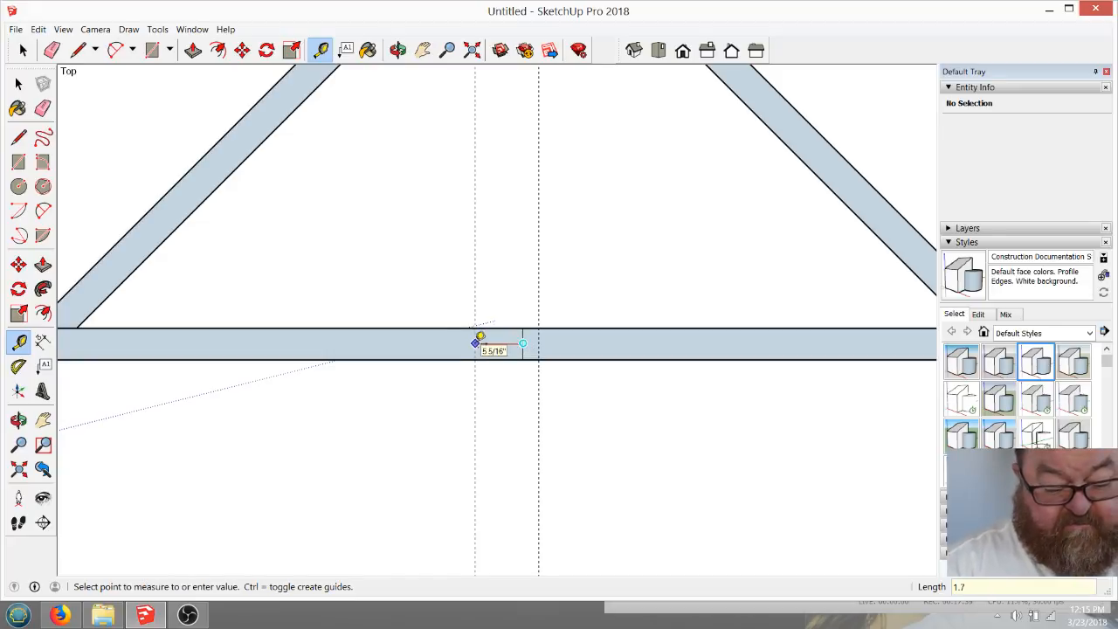
pyautogui.write('5')
pyautogui.press('Return')
pyautogui.scroll(-3, 540, 393)
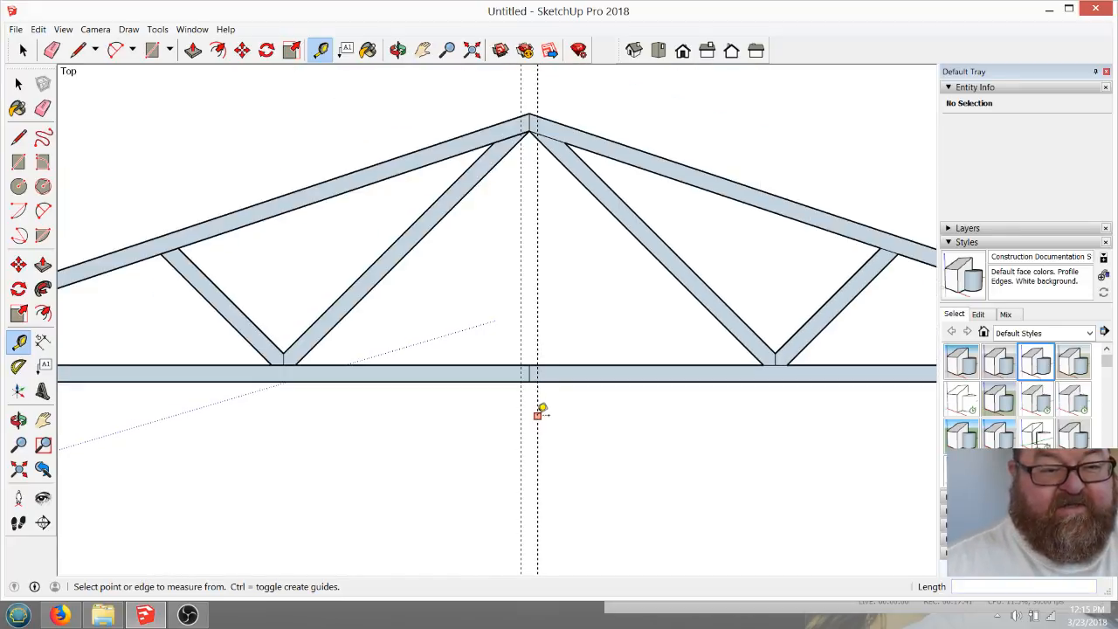
# Draw the centre post's two vertical edges along the guides, between the bottom chord and the diagonal webs below the peak
pyautogui.click(77, 50)
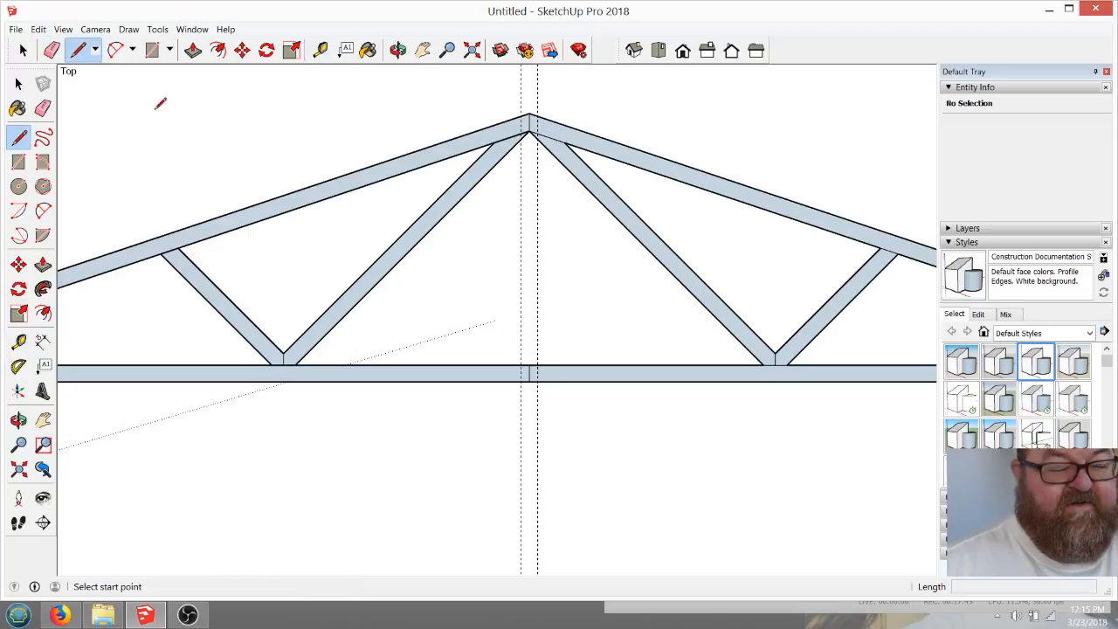
pyautogui.click(522, 365)
pyautogui.scroll(2, 529, 245)
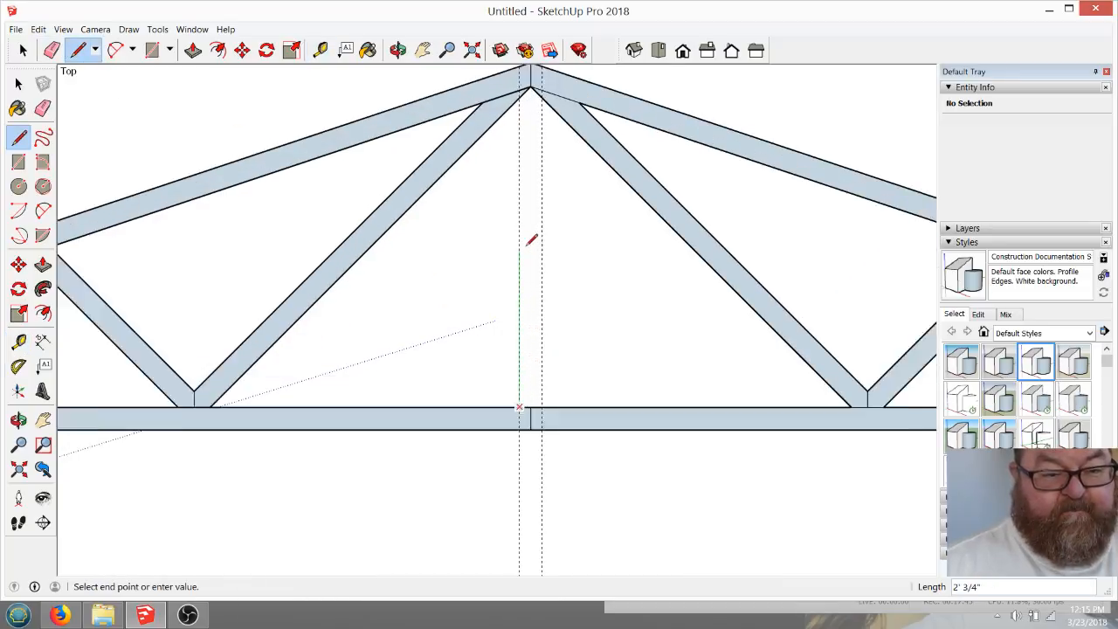
pyautogui.click(520, 78)
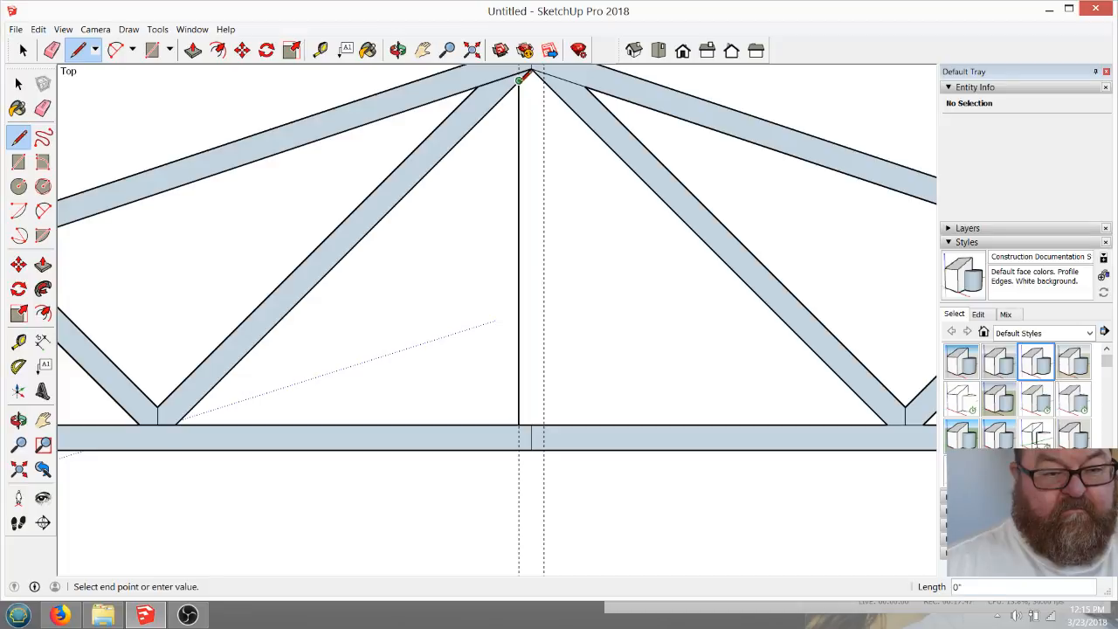
pyautogui.press('Escape')
pyautogui.click(543, 81)
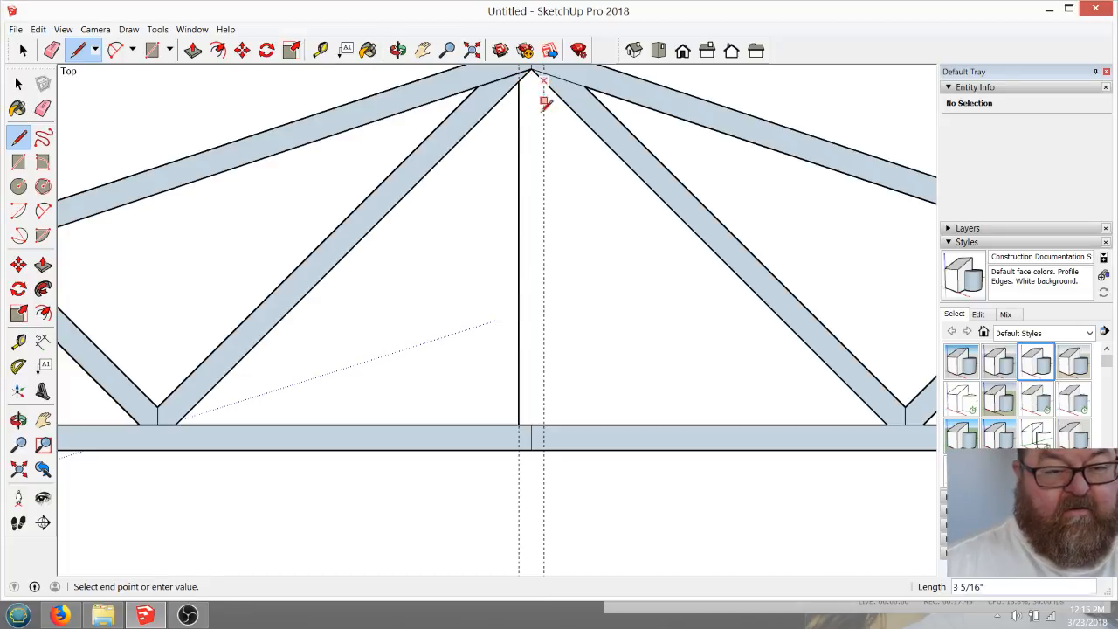
pyautogui.click(543, 425)
pyautogui.scroll(-1, 611, 400)
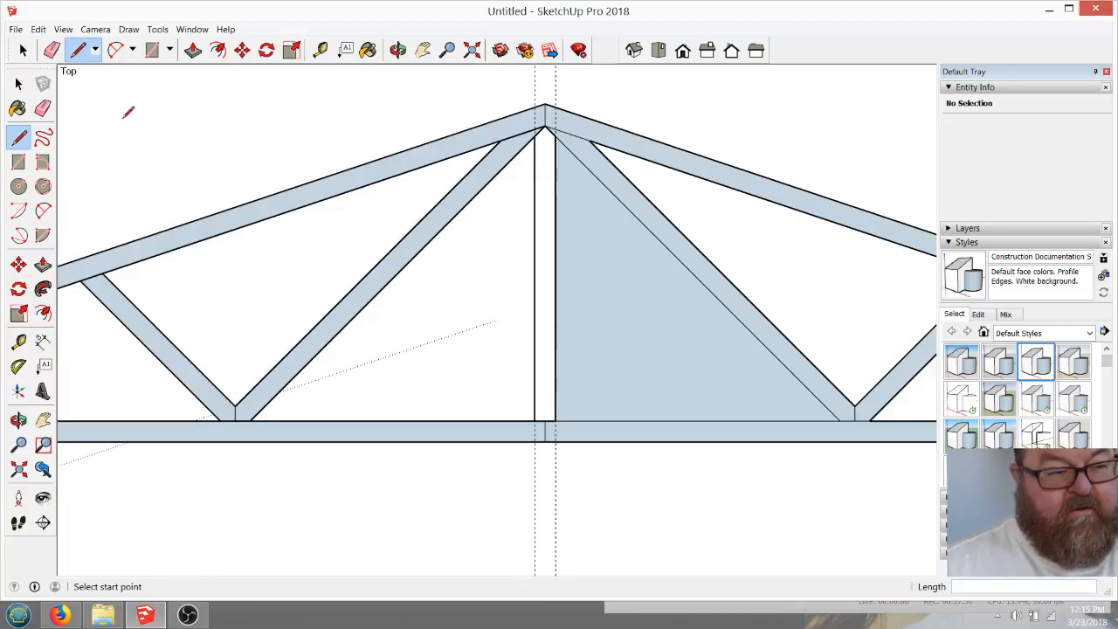
# Delete the unwanted triangular face between the centre post's right edge and the right diagonal web
pyautogui.click(24, 50)
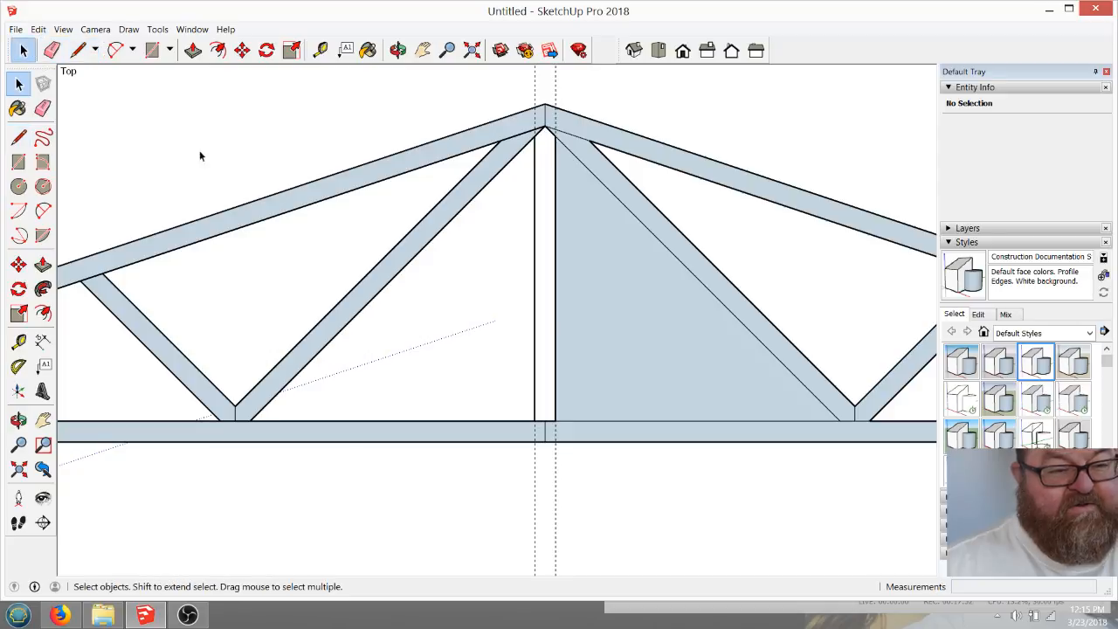
pyautogui.click(592, 318)
pyautogui.press('Delete')
pyautogui.scroll(-1, 625, 360)
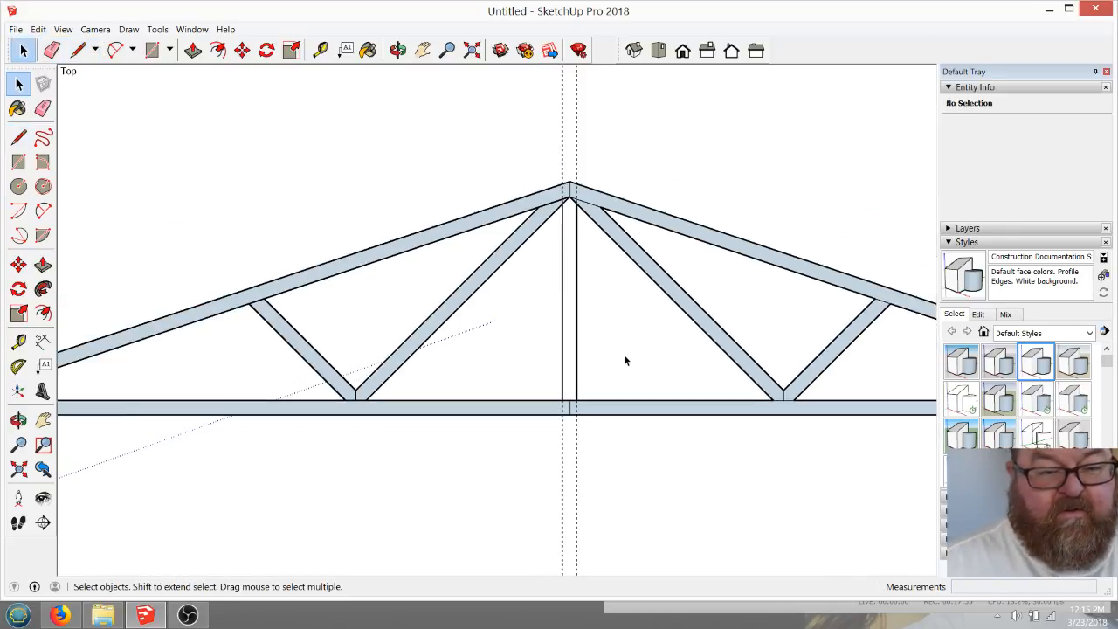
# Erase the two vertical guides along the centre post and return to the Select tool
pyautogui.click(52, 50)
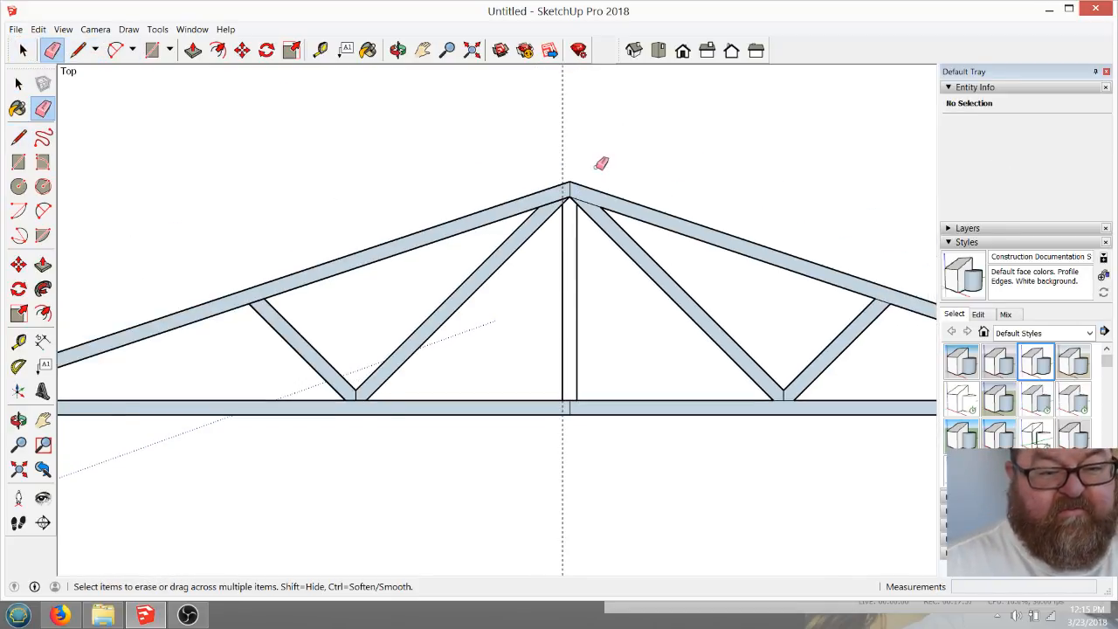
pyautogui.moveTo(596, 168); pyautogui.dragTo(515, 156)
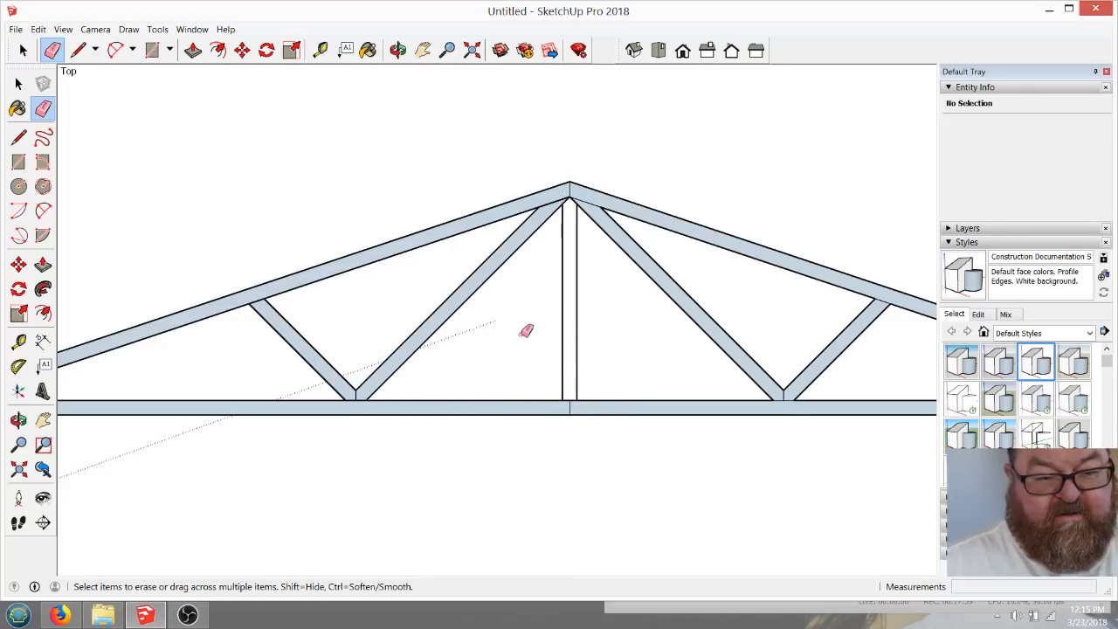
pyautogui.scroll(1, 526, 330)
pyautogui.scroll(2, 616, 123)
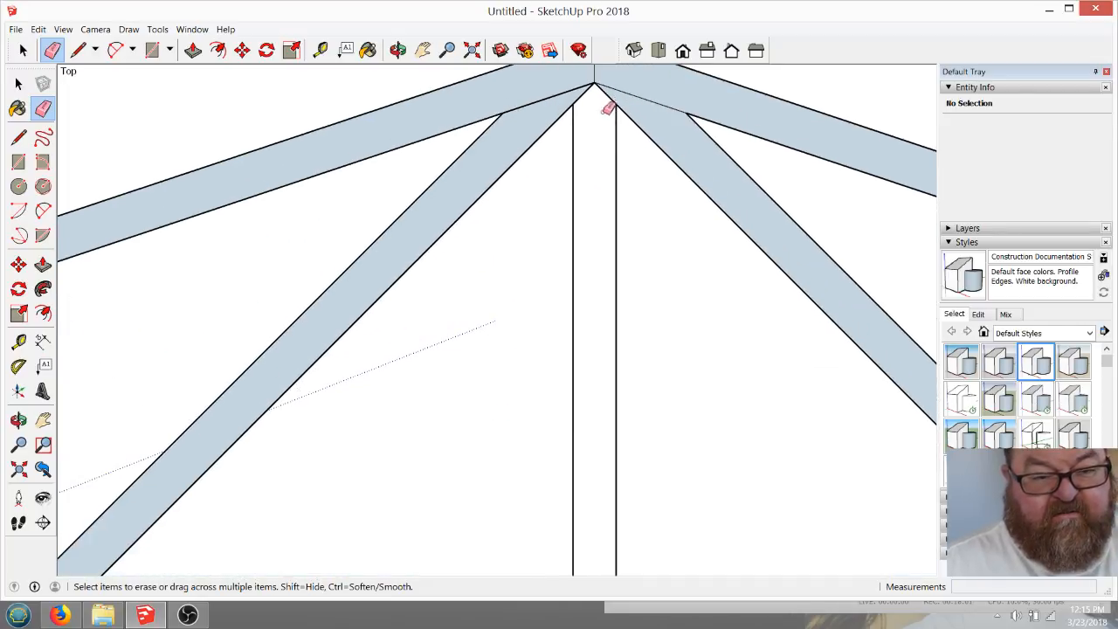
pyautogui.scroll(-1, 604, 172)
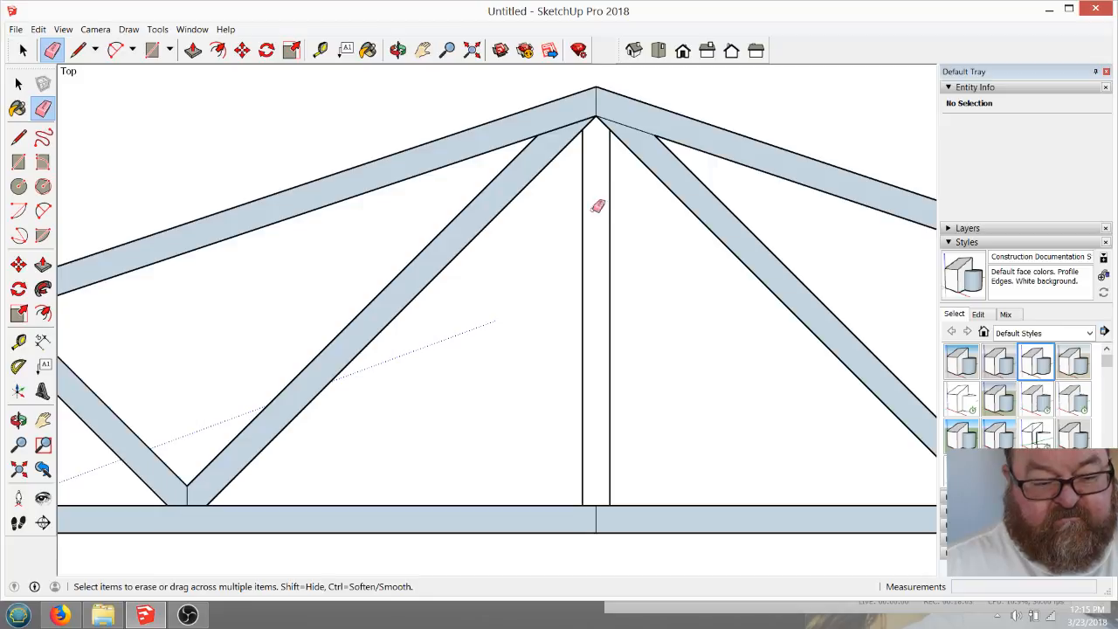
pyautogui.click(23, 50)
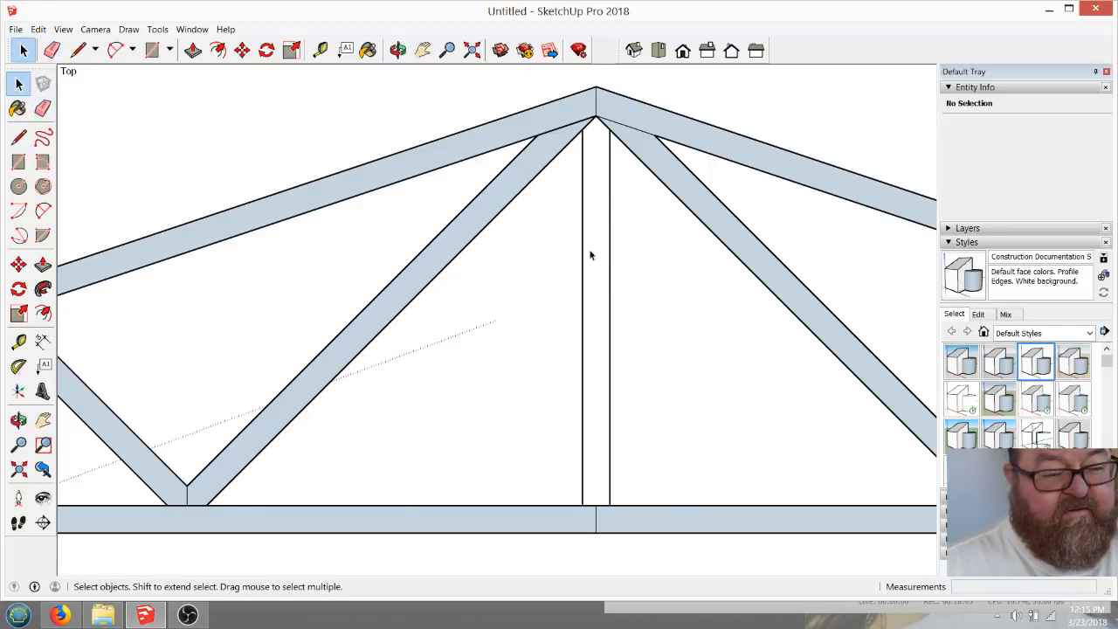
# Draw a 3 1/2" horizontal line across the centre post between its vertical edges and erase that line again
pyautogui.click(51, 49)
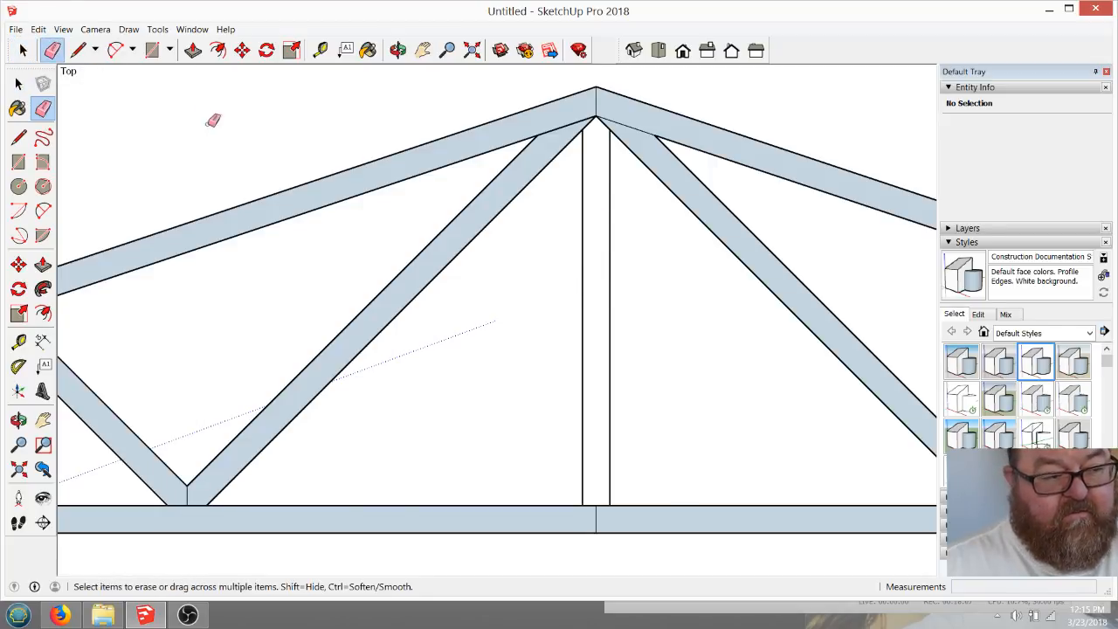
pyautogui.click(78, 49)
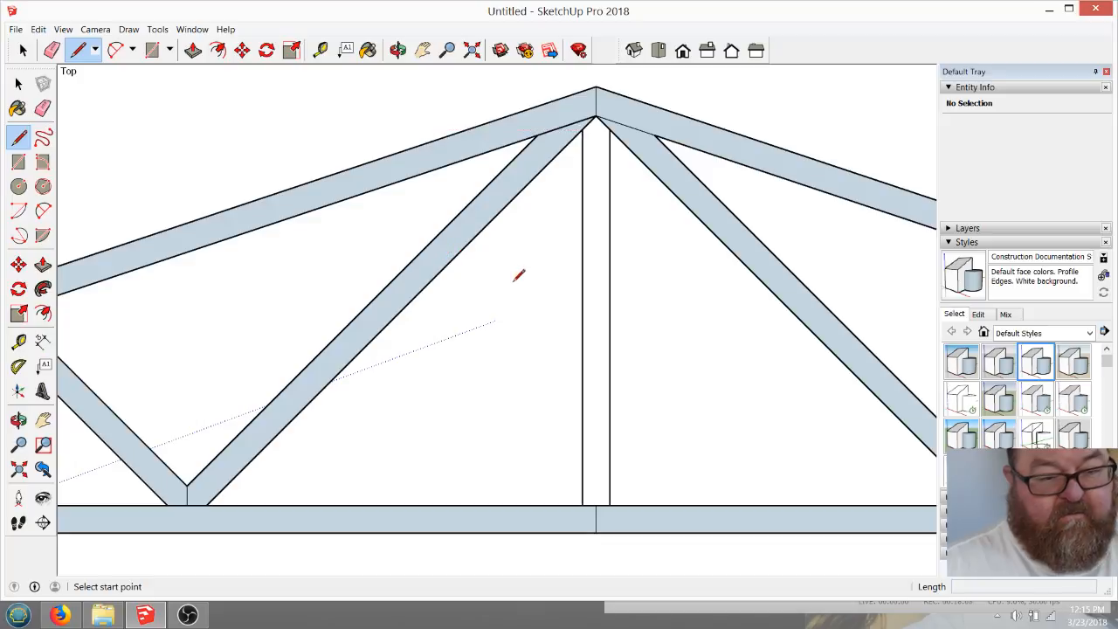
pyautogui.click(583, 297)
pyautogui.click(610, 298)
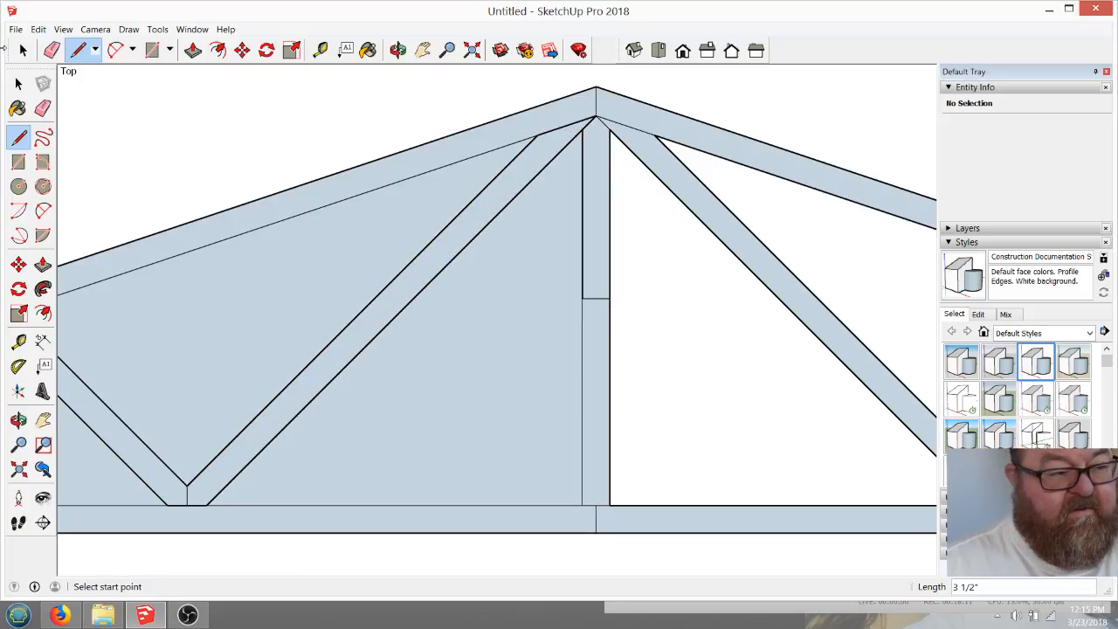
pyautogui.click(52, 49)
pyautogui.click(596, 298)
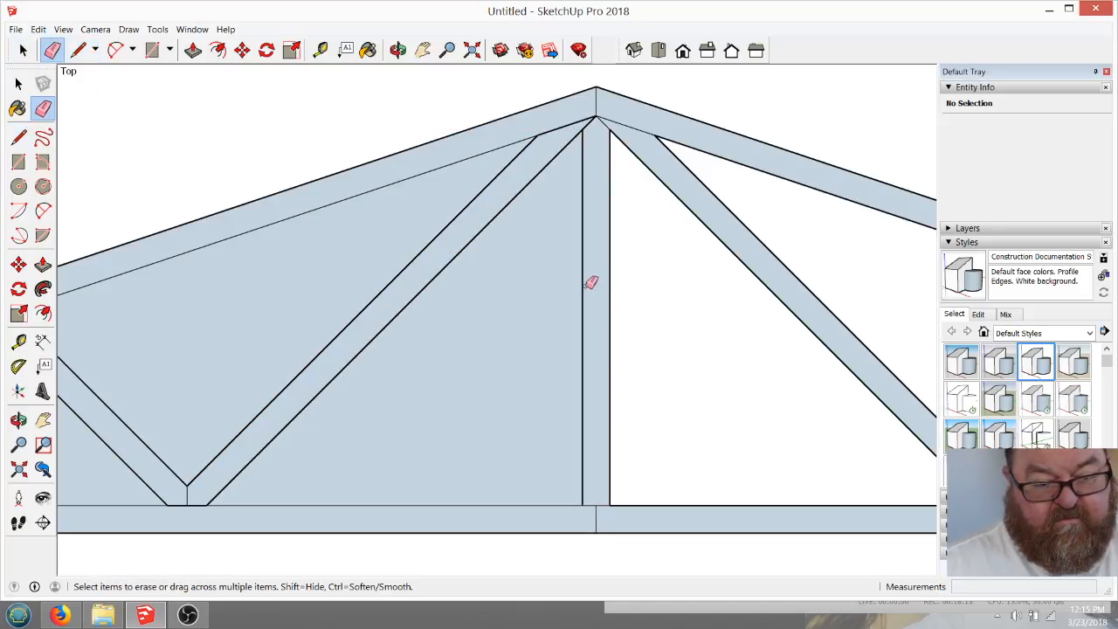
# Delete the large face covering the web openings and the centre post
pyautogui.click(24, 51)
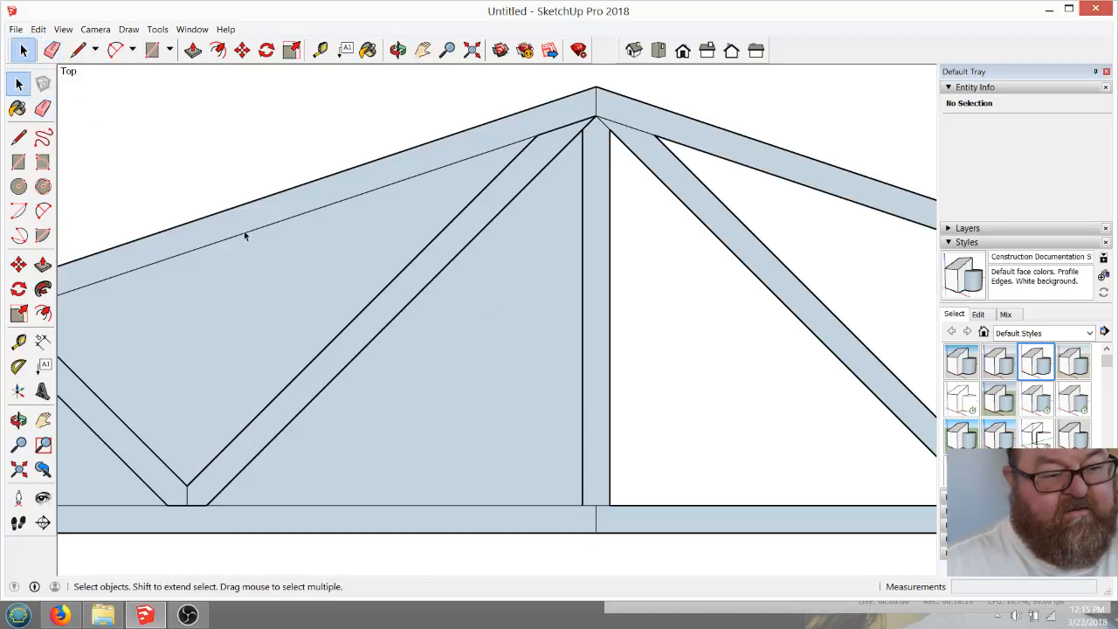
pyautogui.click(433, 339)
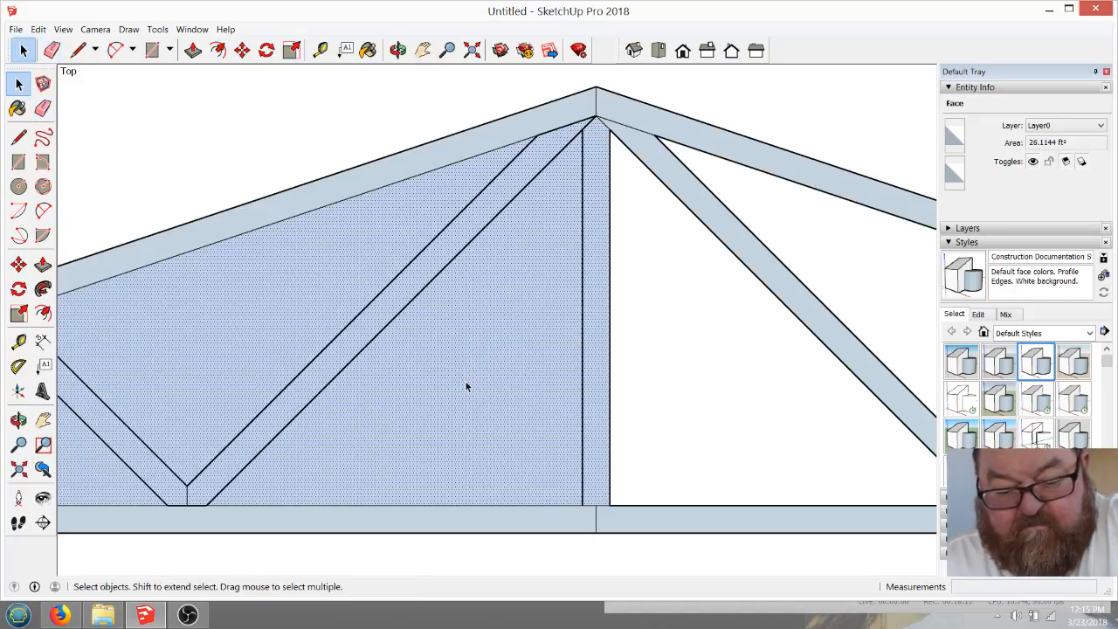
pyautogui.press('Delete')
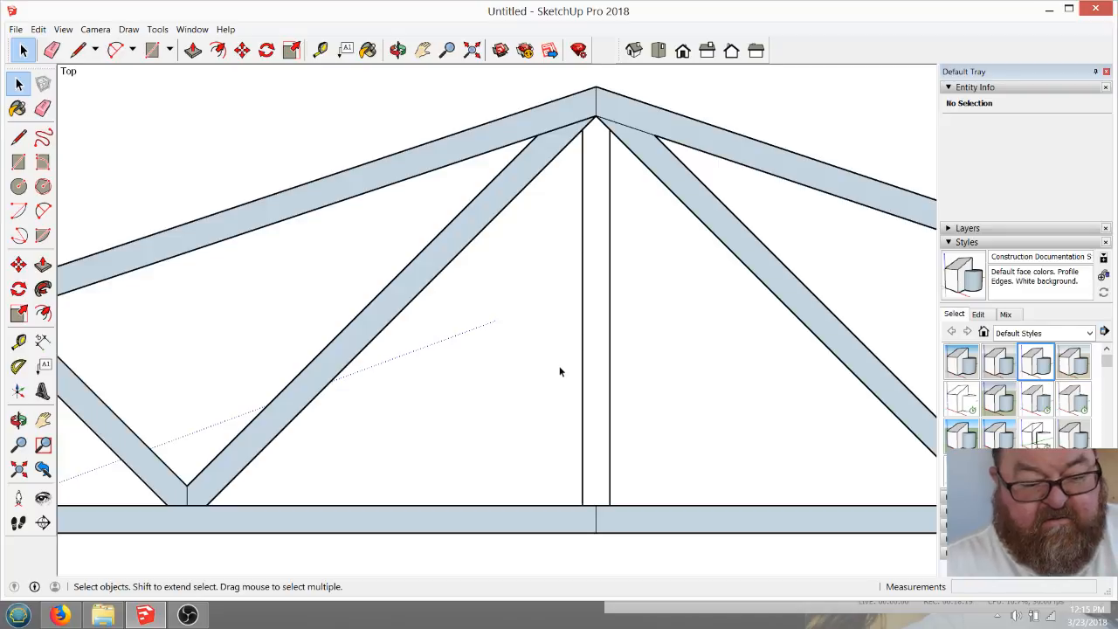
# Examine from several angles how the centre post meets the diagonal webs below the peak
pyautogui.scroll(5, 600, 134)
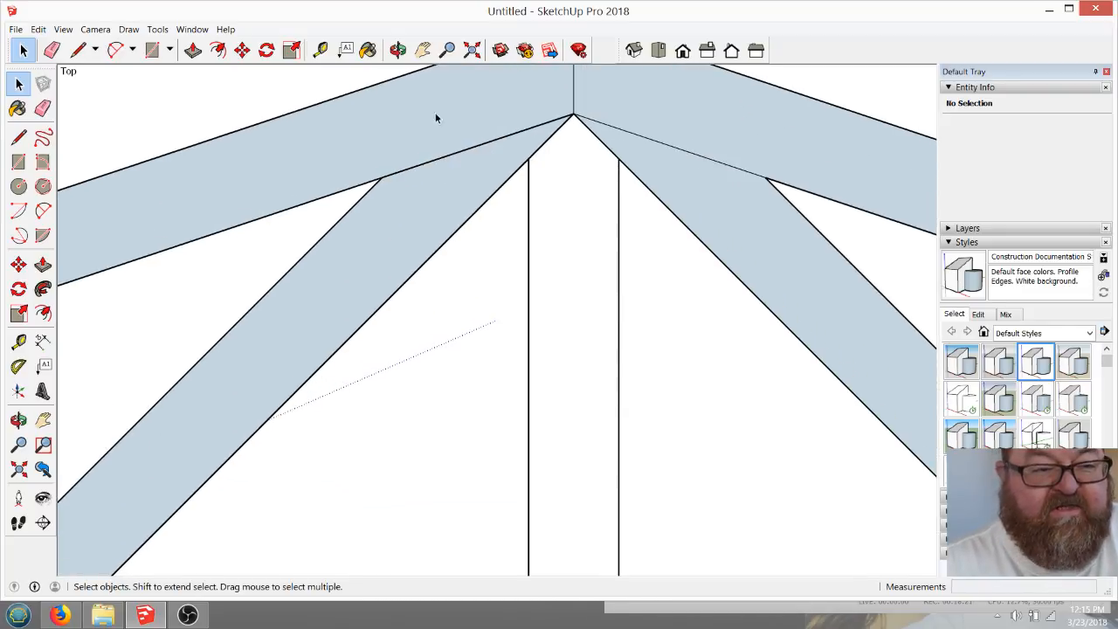
pyautogui.click(398, 50)
pyautogui.moveTo(667, 341); pyautogui.dragTo(558, 310)
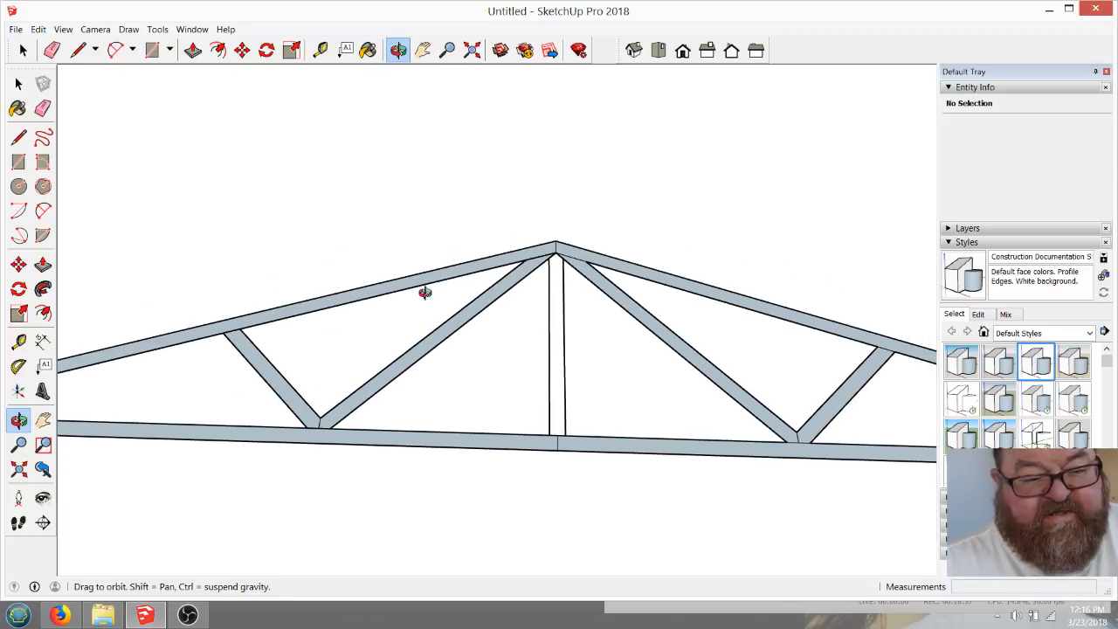
pyautogui.moveTo(425, 293); pyautogui.dragTo(582, 274)
pyautogui.scroll(3, 548, 244)
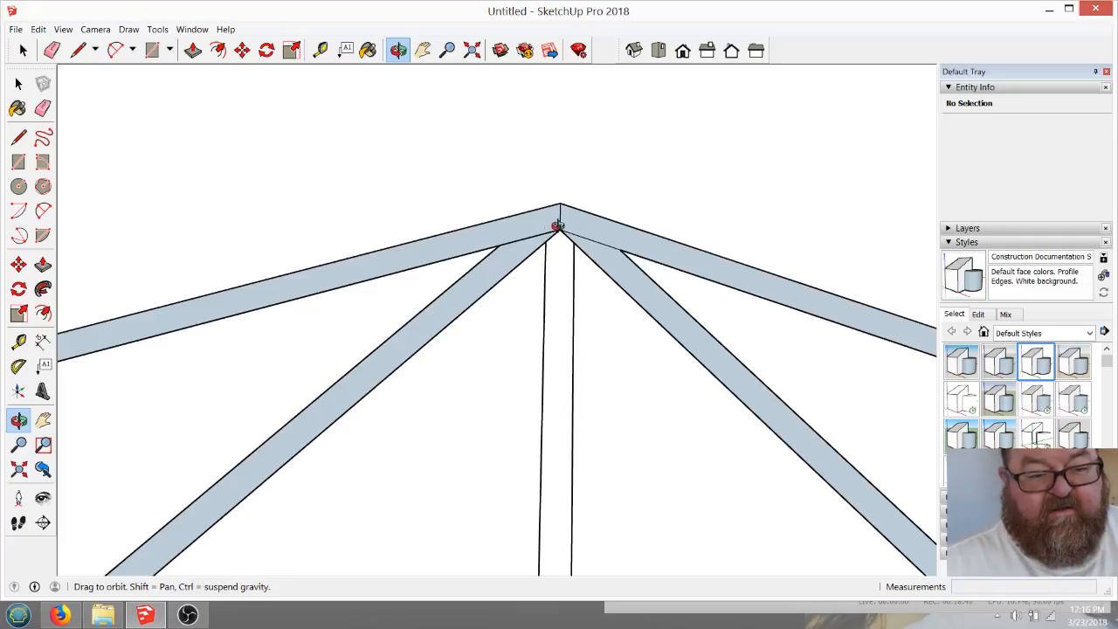
pyautogui.scroll(-3, 559, 245)
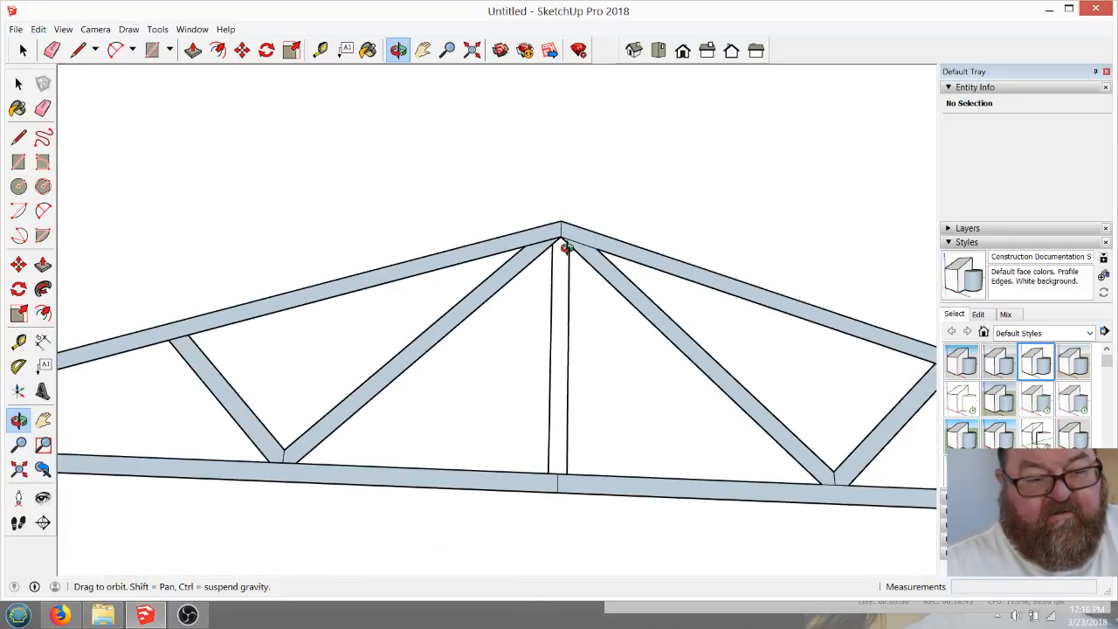
pyautogui.scroll(5, 564, 243)
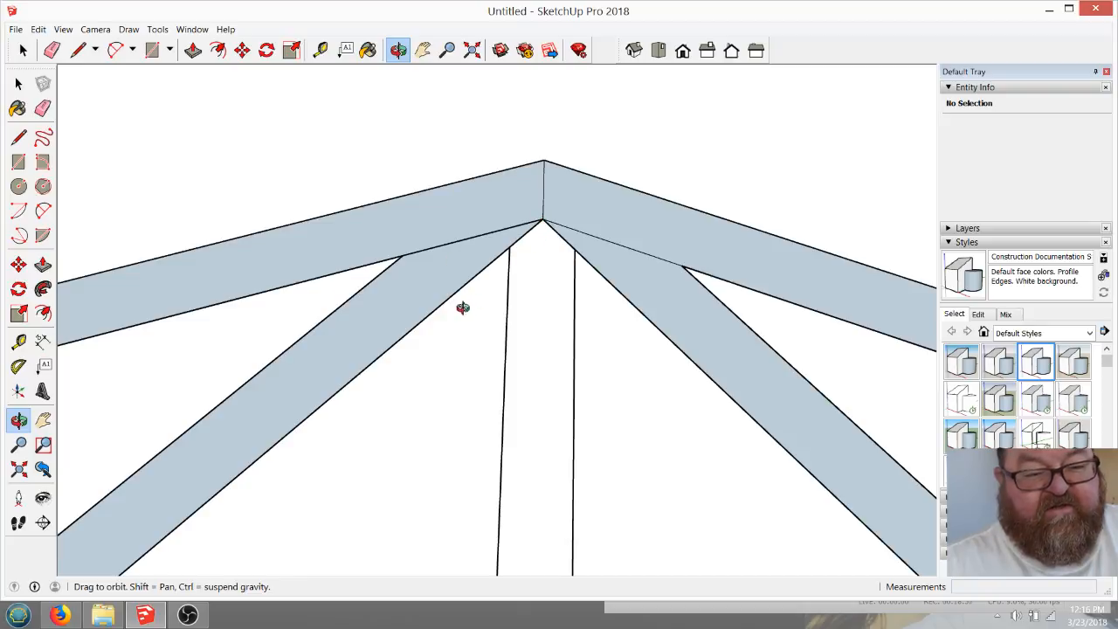
pyautogui.moveTo(623, 300); pyautogui.dragTo(500, 298)
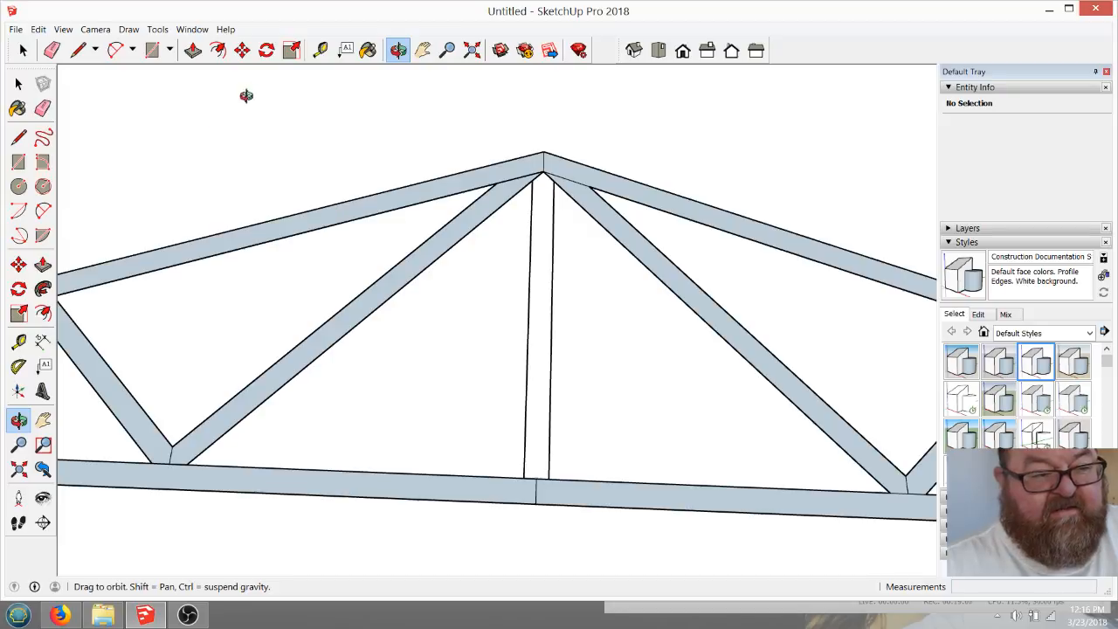
# Erase both vertical edges of the centre post
pyautogui.click(245, 53)
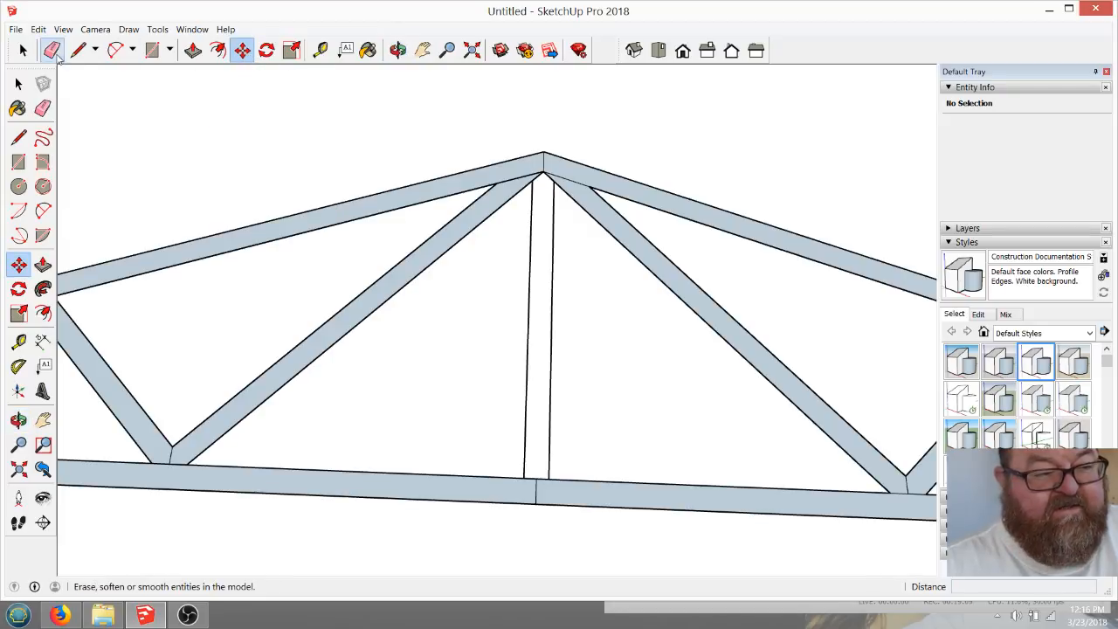
pyautogui.click(52, 49)
pyautogui.moveTo(519, 301)
pyautogui.mouseDown()
pyautogui.moveTo(579, 318)
pyautogui.moveTo(495, 318)
pyautogui.mouseUp()
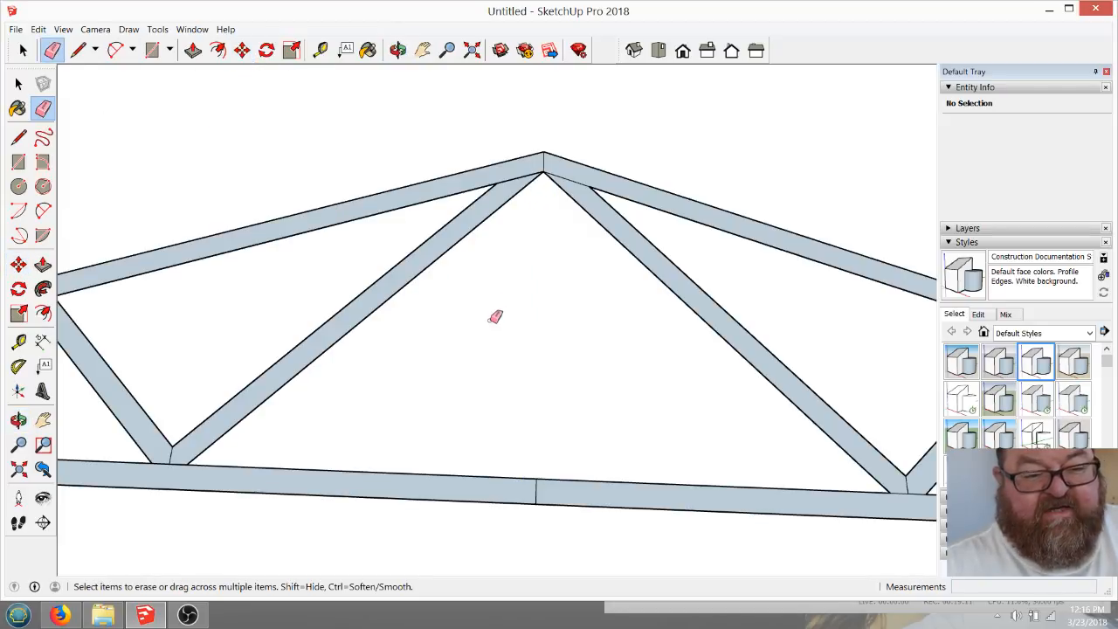
# Try to place a guide 1.75" to the left of the bottom chord's centre joint
pyautogui.scroll(2, 507, 388)
pyautogui.scroll(-2, 506, 335)
pyautogui.scroll(2, 516, 437)
pyautogui.scroll(2, 522, 482)
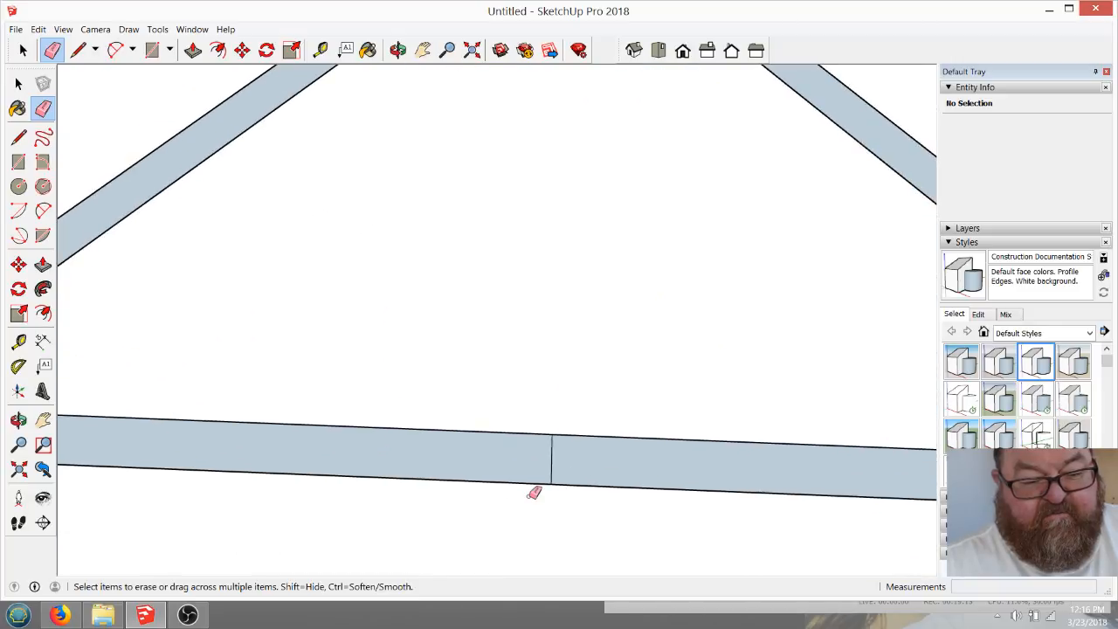
pyautogui.click(320, 50)
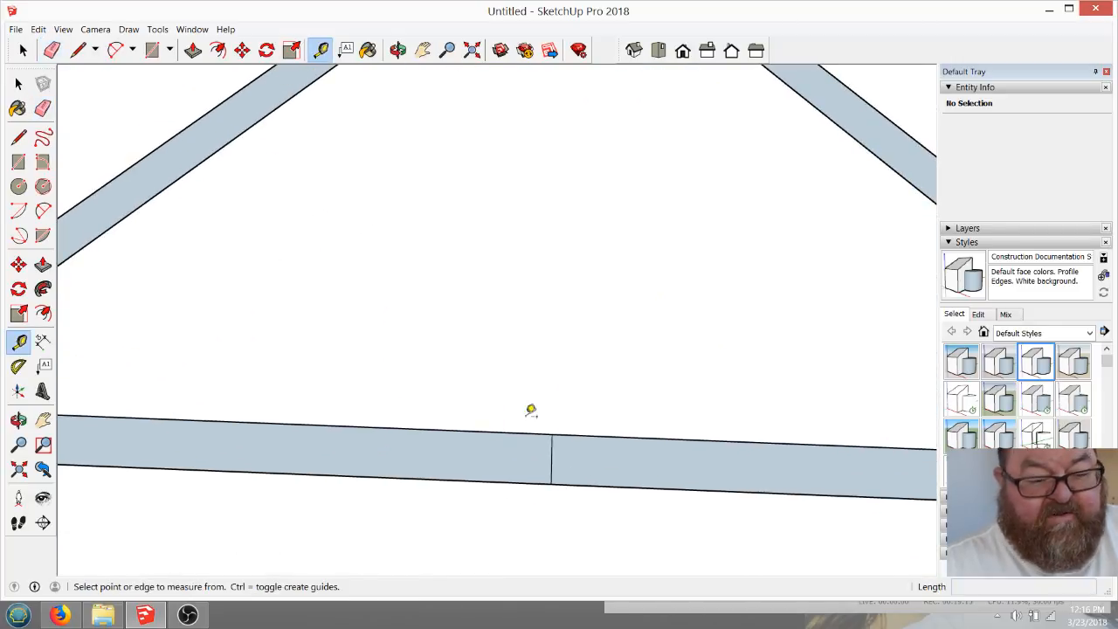
pyautogui.click(552, 445)
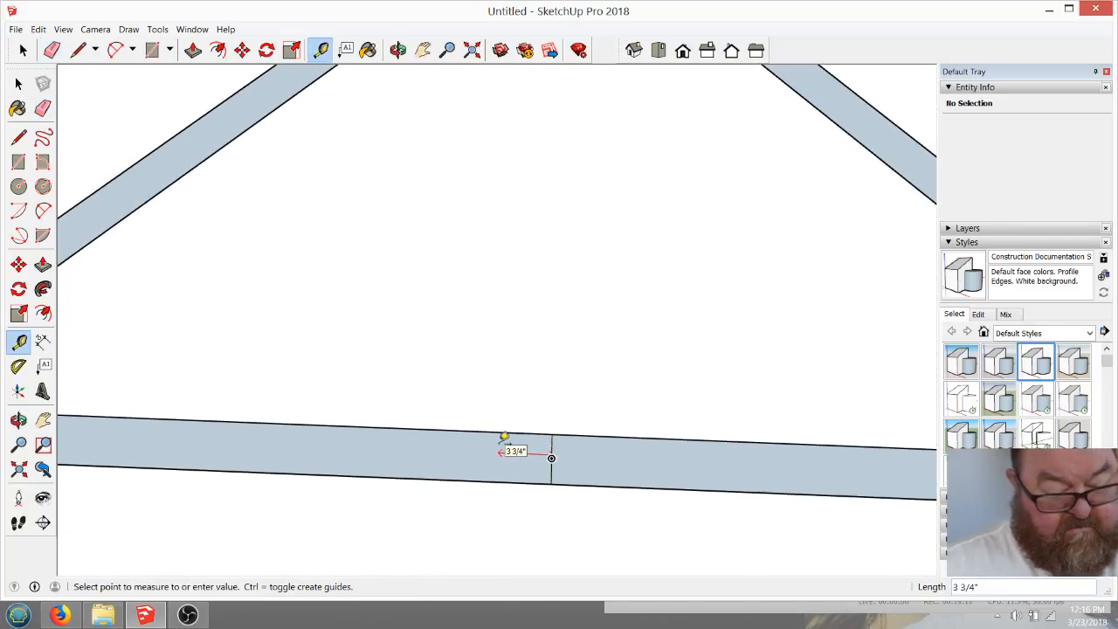
pyautogui.write('1.75')
pyautogui.press('Return')
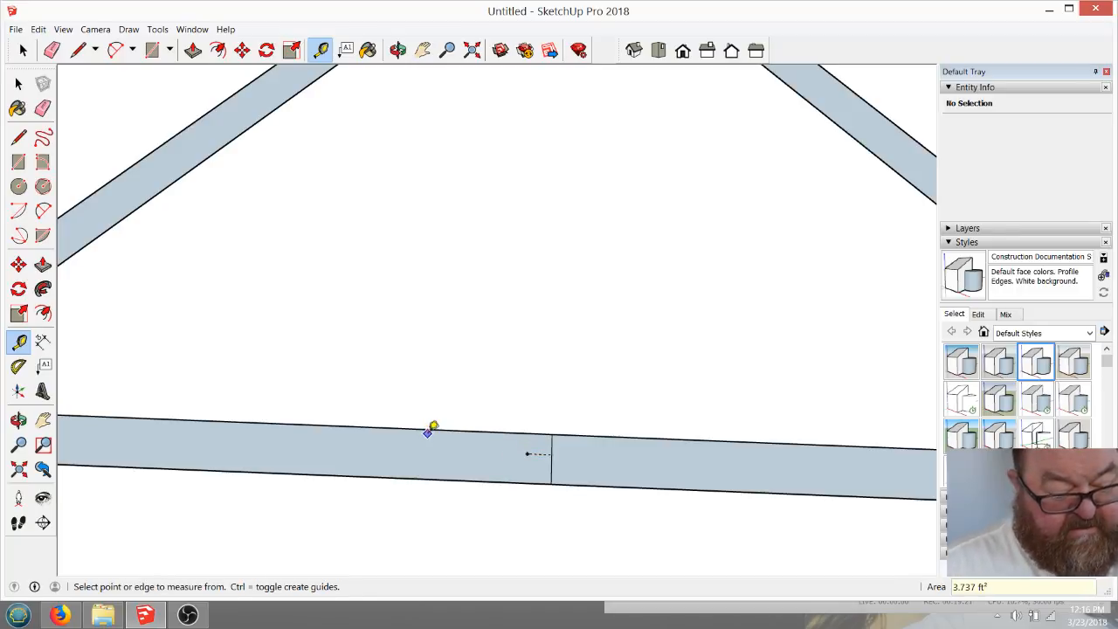
# Place two vertical guides, one 1.75" to the right and one 1.75" to the left of the bottom chord's centre joint
pyautogui.click(551, 472)
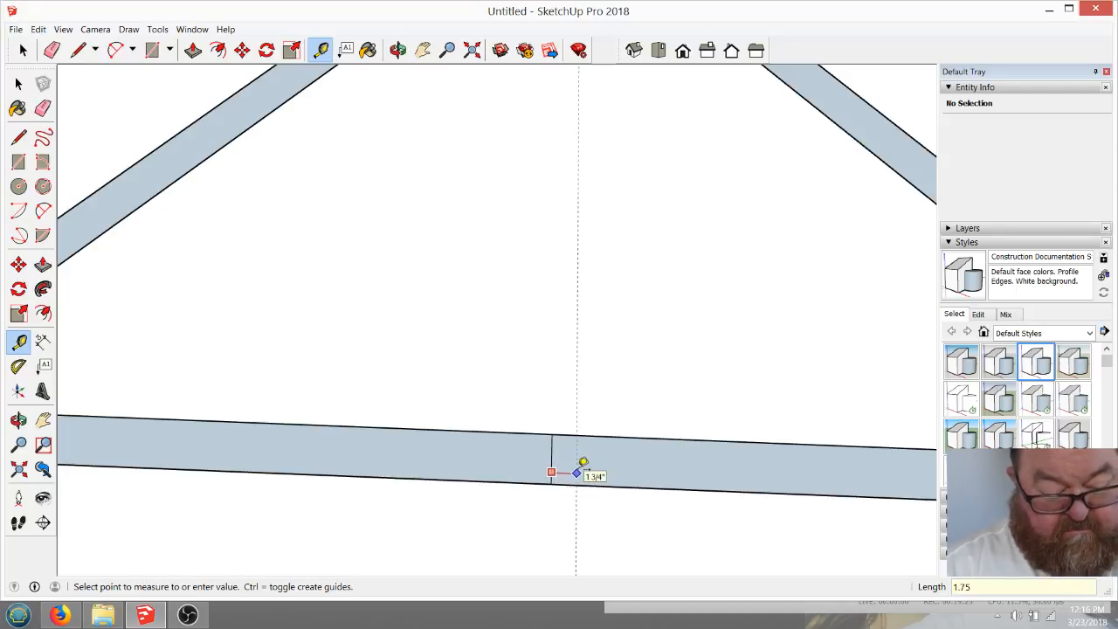
pyautogui.press('Return')
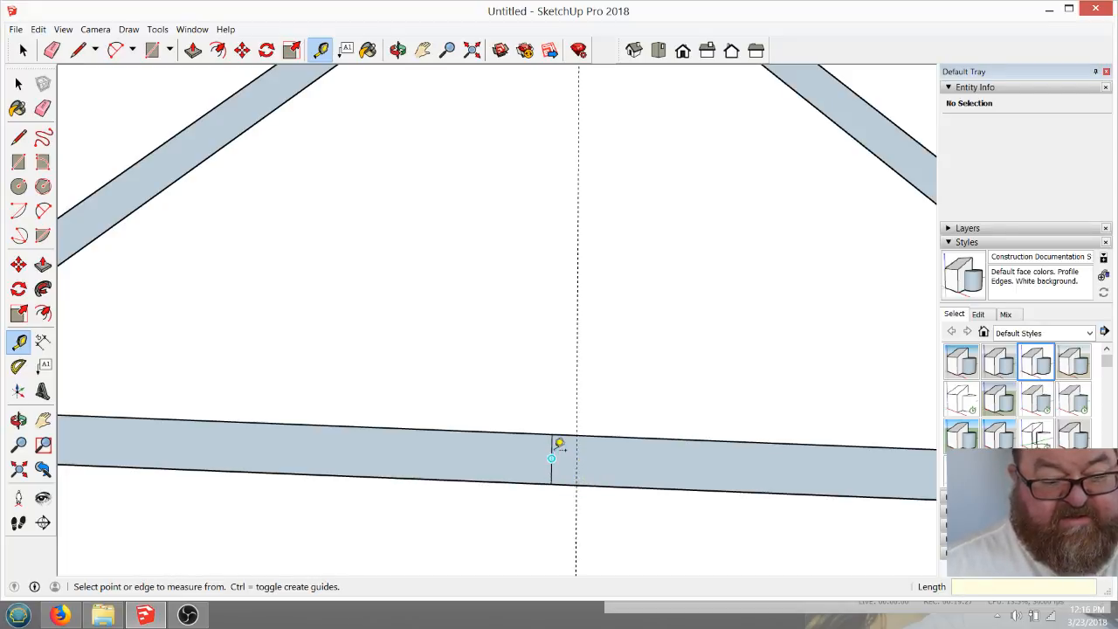
pyautogui.click(553, 449)
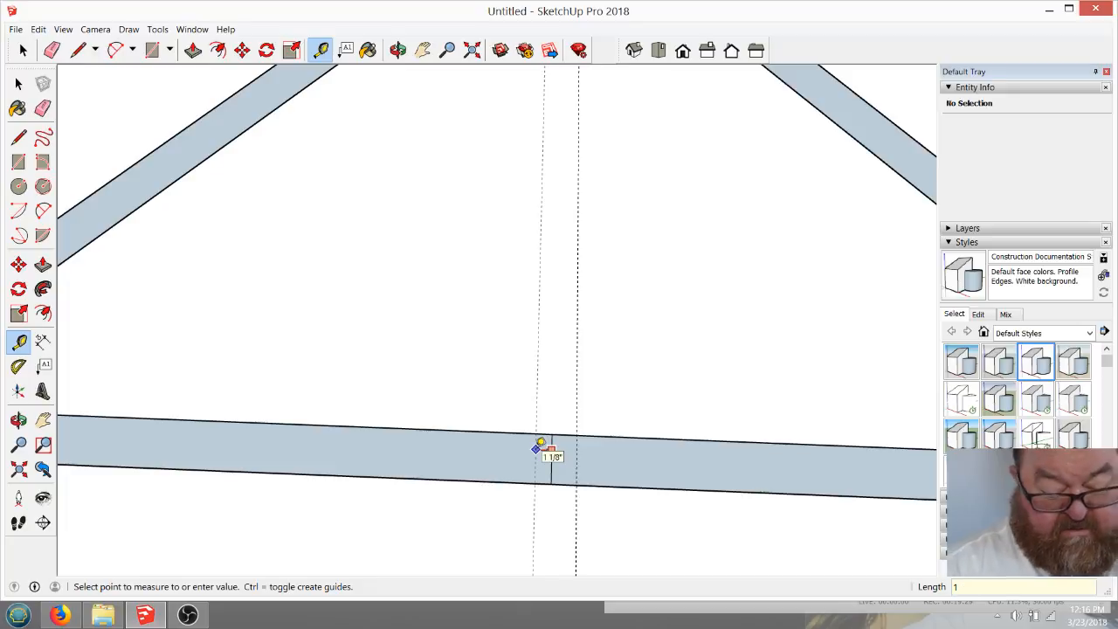
pyautogui.write('1.75')
pyautogui.press('Return')
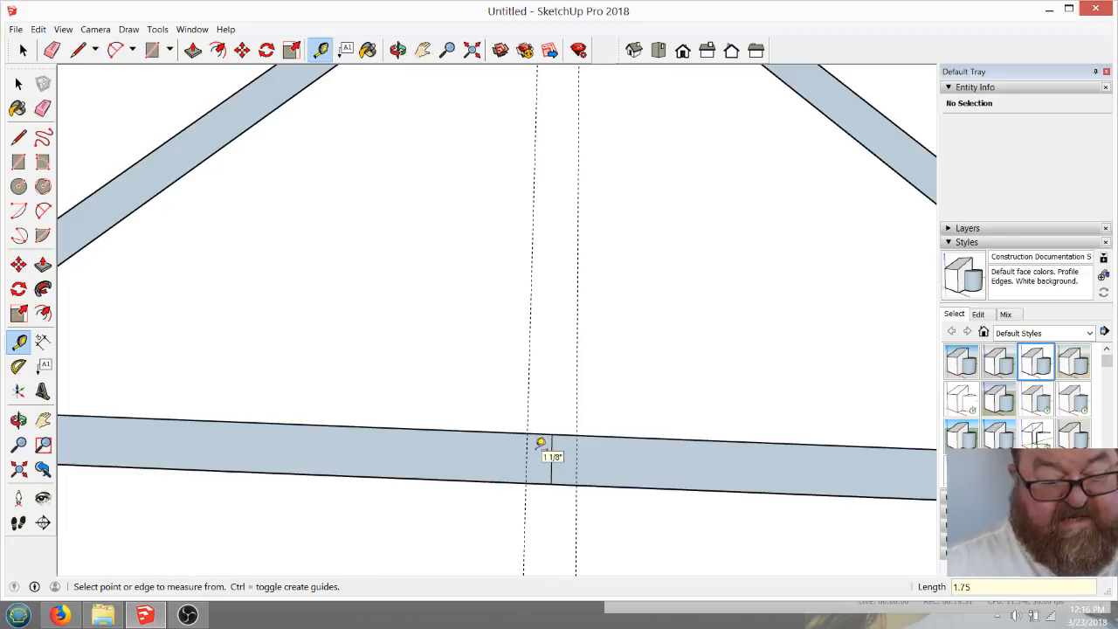
# Draw the centre post's two vertical edges along the guides, from the bottom chord's upper edge to above the peak
pyautogui.scroll(-2, 542, 450)
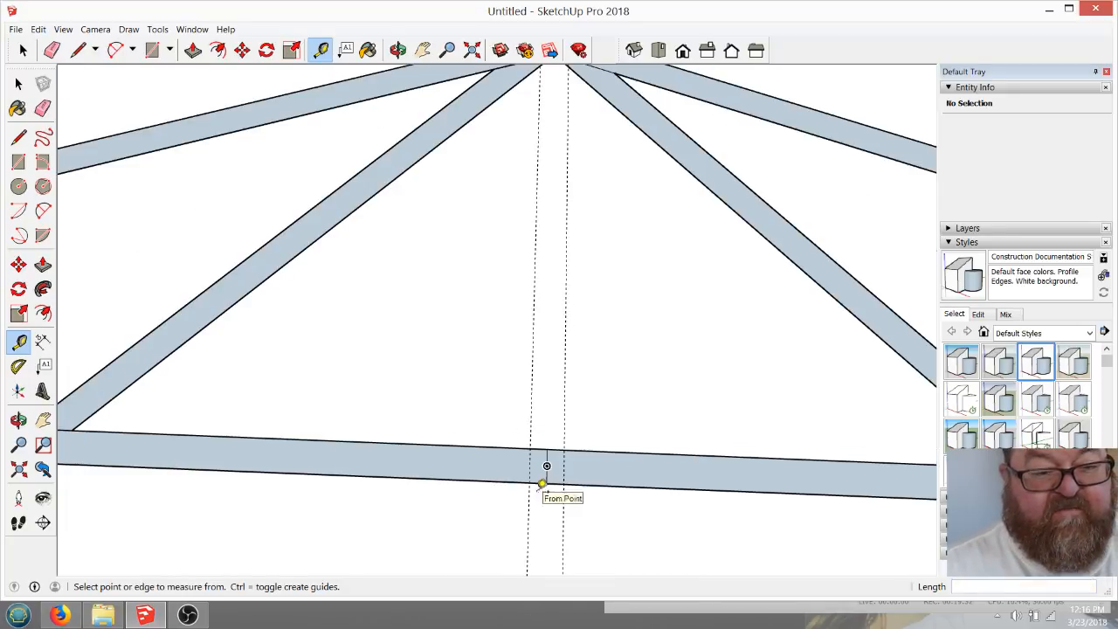
pyautogui.click(75, 68)
pyautogui.click(78, 50)
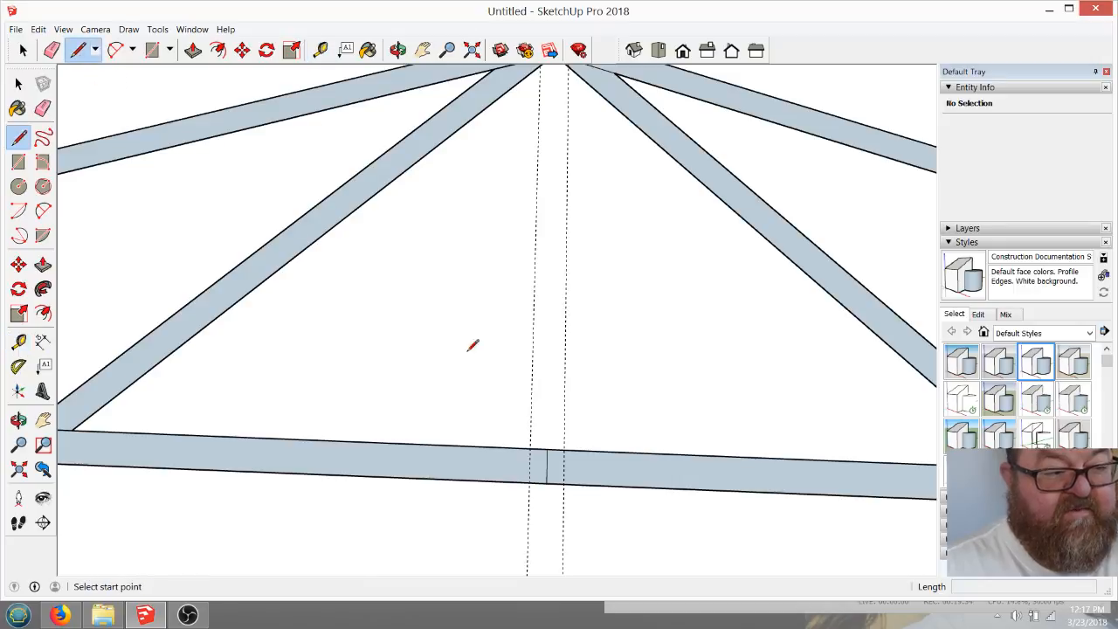
pyautogui.click(529, 449)
pyautogui.scroll(-3, 530, 449)
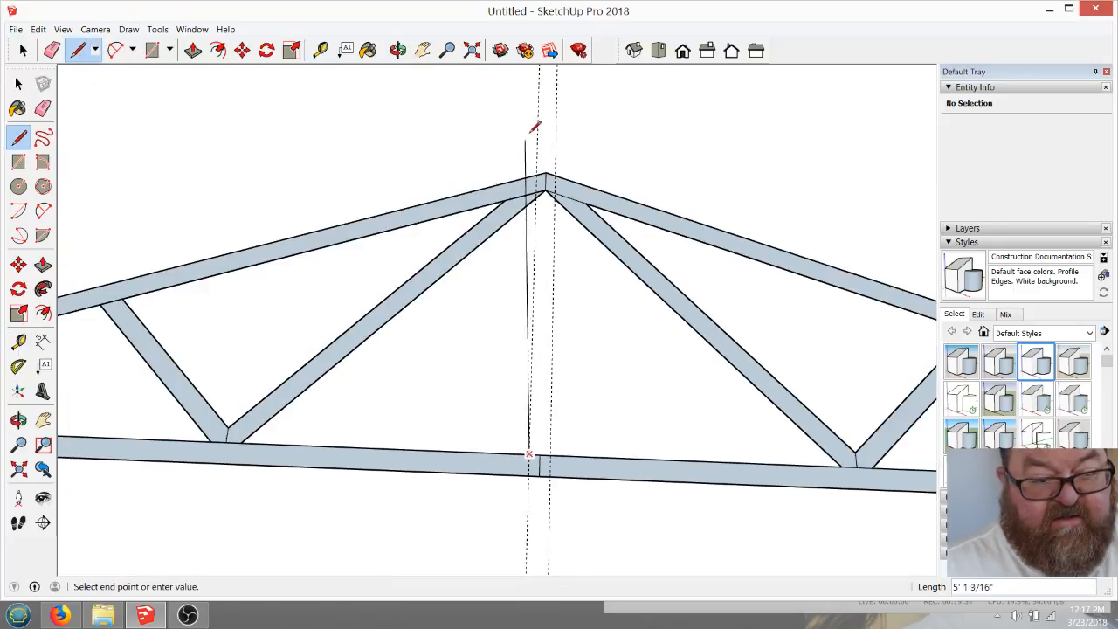
pyautogui.click(537, 129)
pyautogui.press('Escape')
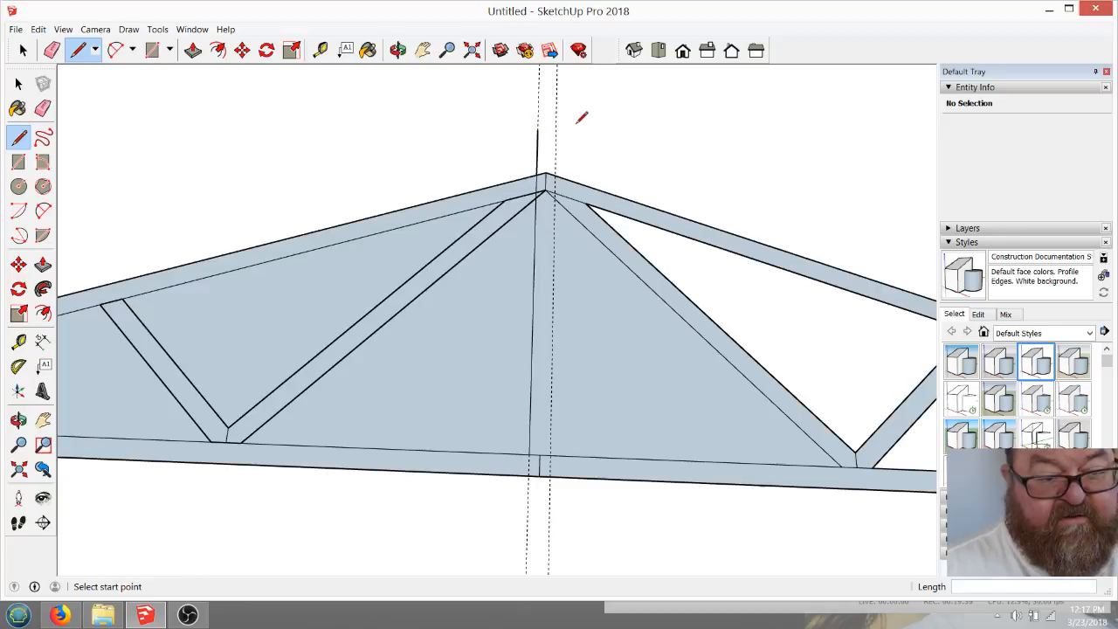
pyautogui.click(551, 455)
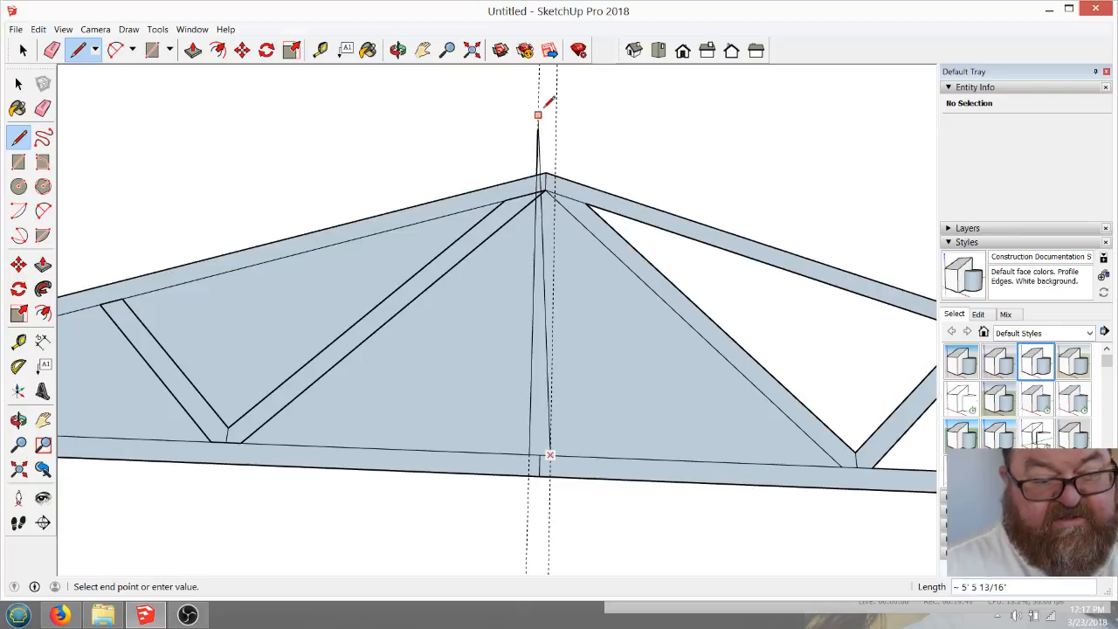
pyautogui.click(557, 106)
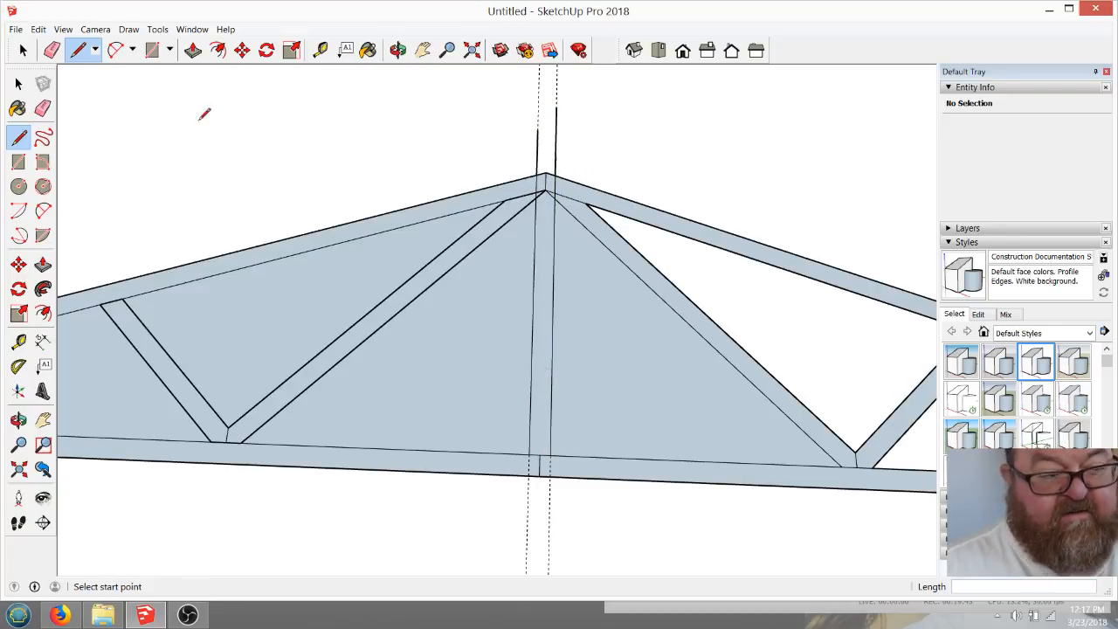
# Erase the two guides and the parts of the post edges that cross and extend above the top chords
pyautogui.click(52, 50)
pyautogui.moveTo(514, 129); pyautogui.dragTo(598, 131)
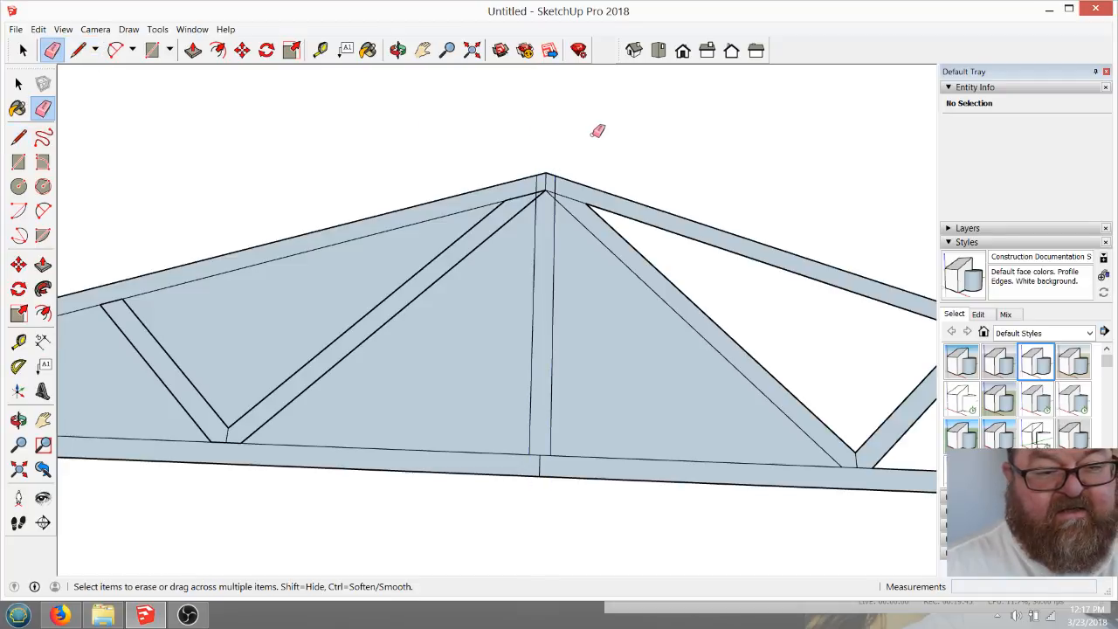
pyautogui.scroll(3, 559, 178)
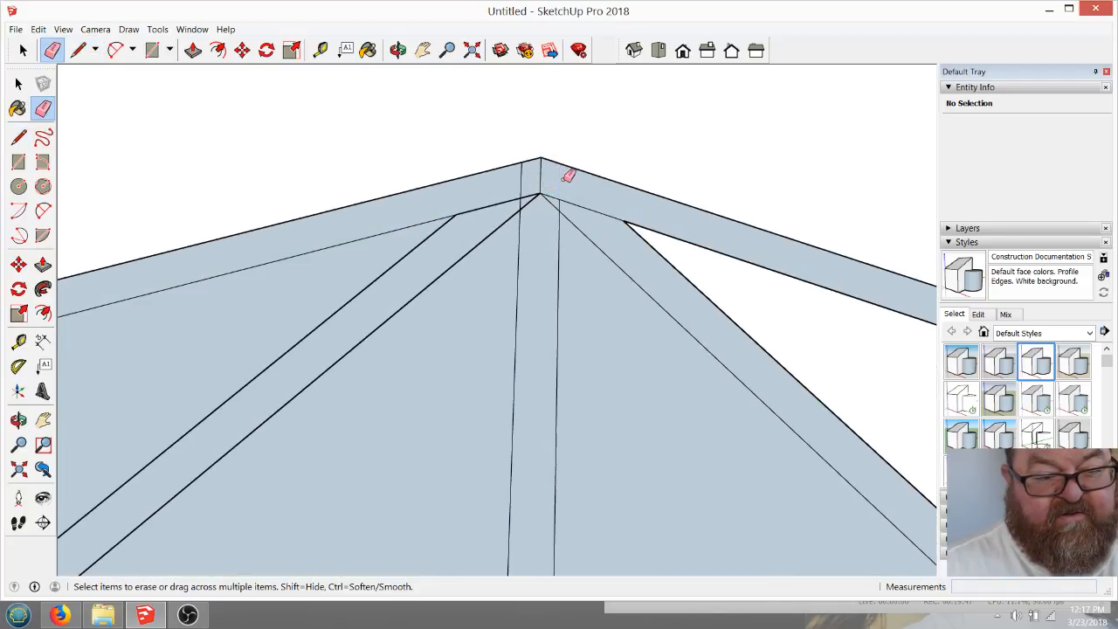
pyautogui.click(524, 179)
# Try to erase the part of the post's left edge between the top chord and the left diagonal, and undo that erasure
pyautogui.scroll(2, 520, 215)
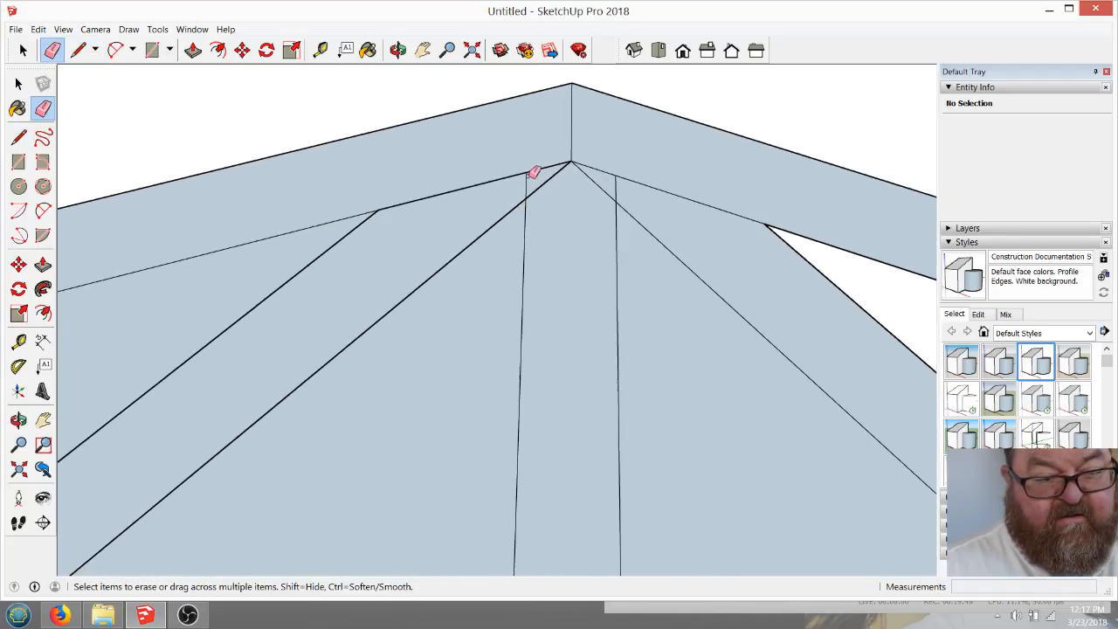
pyautogui.click(529, 185)
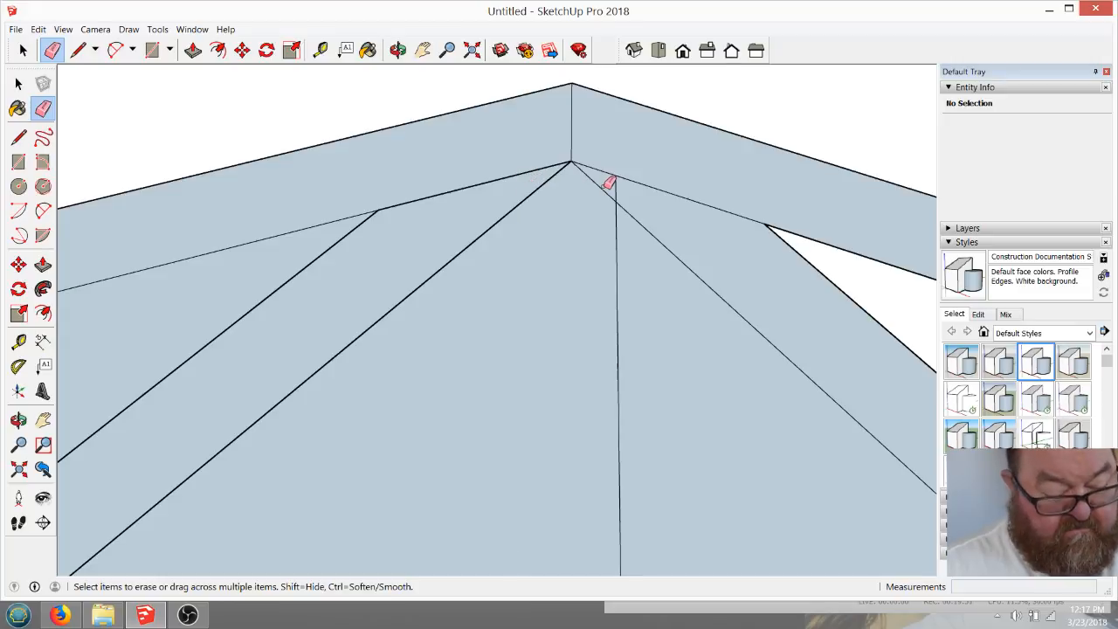
pyautogui.hotkey('ctrl', 'z')
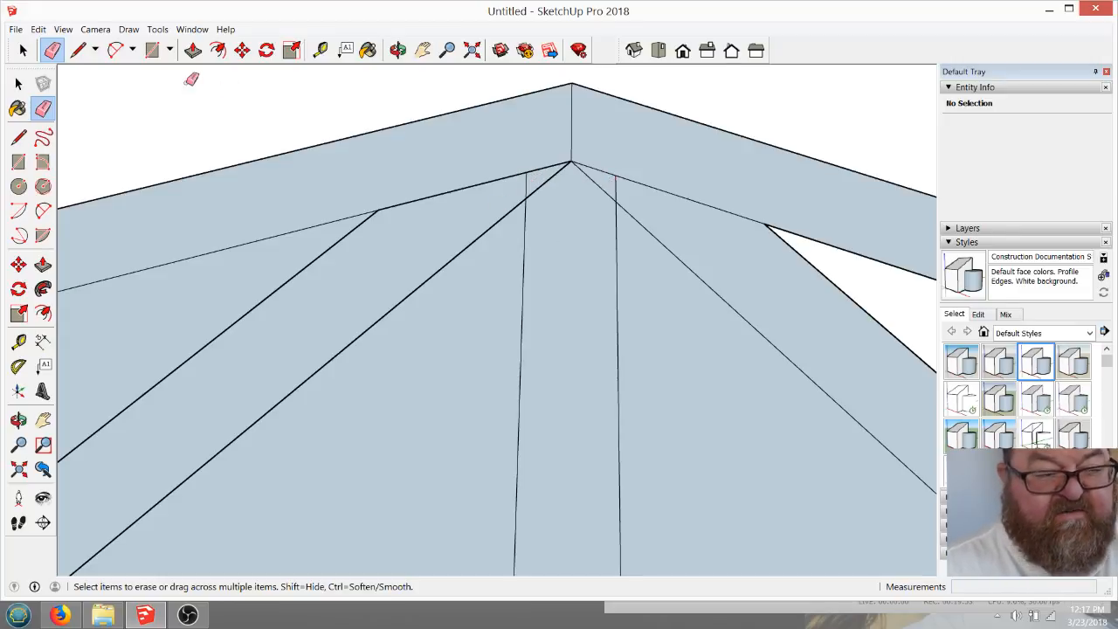
pyautogui.click(22, 50)
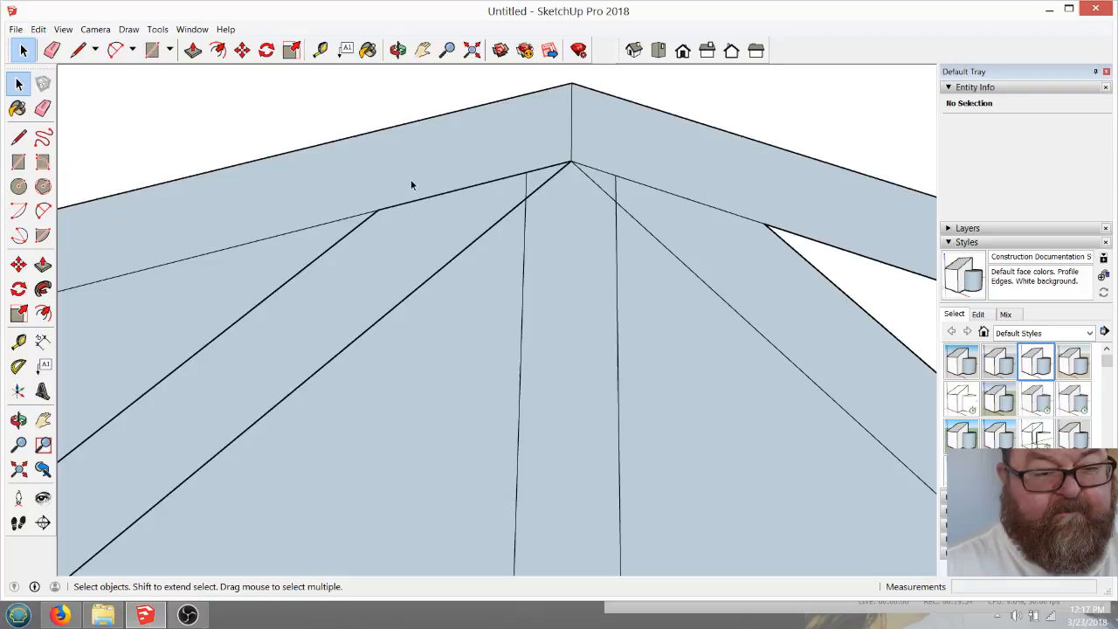
# Explode the group that holds the truss's left diagonal web member
pyautogui.click(492, 201)
pyautogui.rightClick(495, 226)
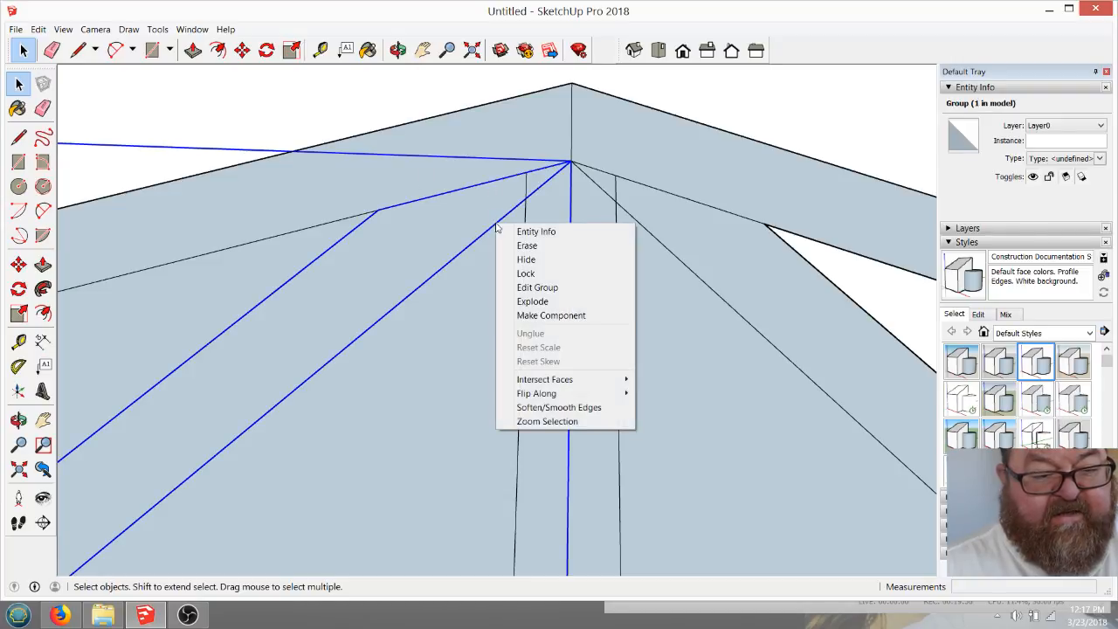
pyautogui.click(524, 302)
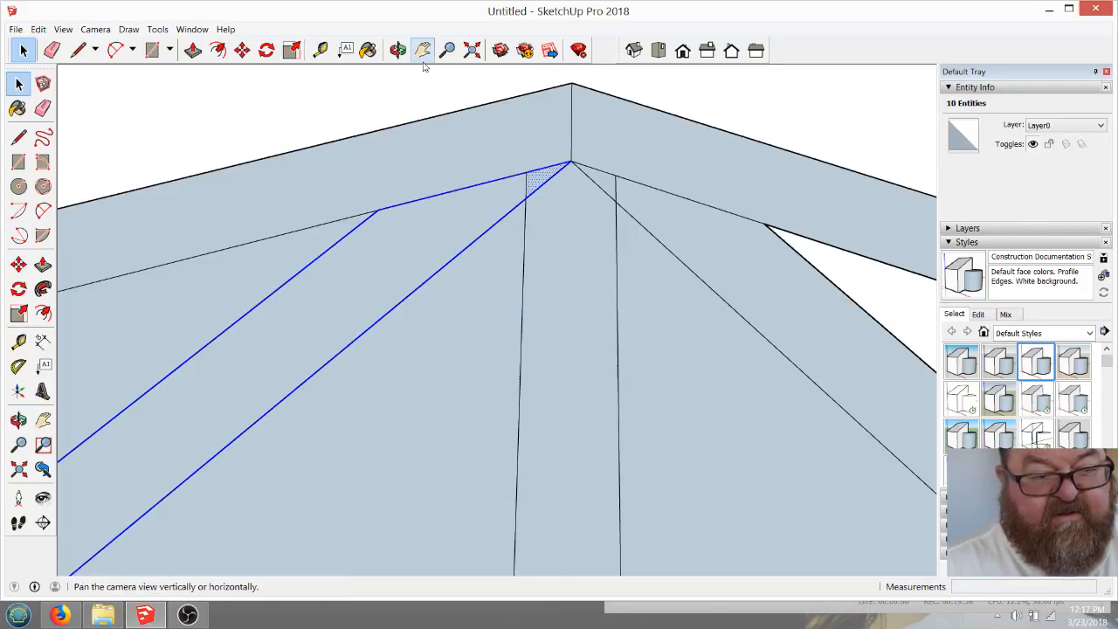
# Erase the upper pieces of both centre post edges, between the top chords and the two long diagonals
pyautogui.click(423, 50)
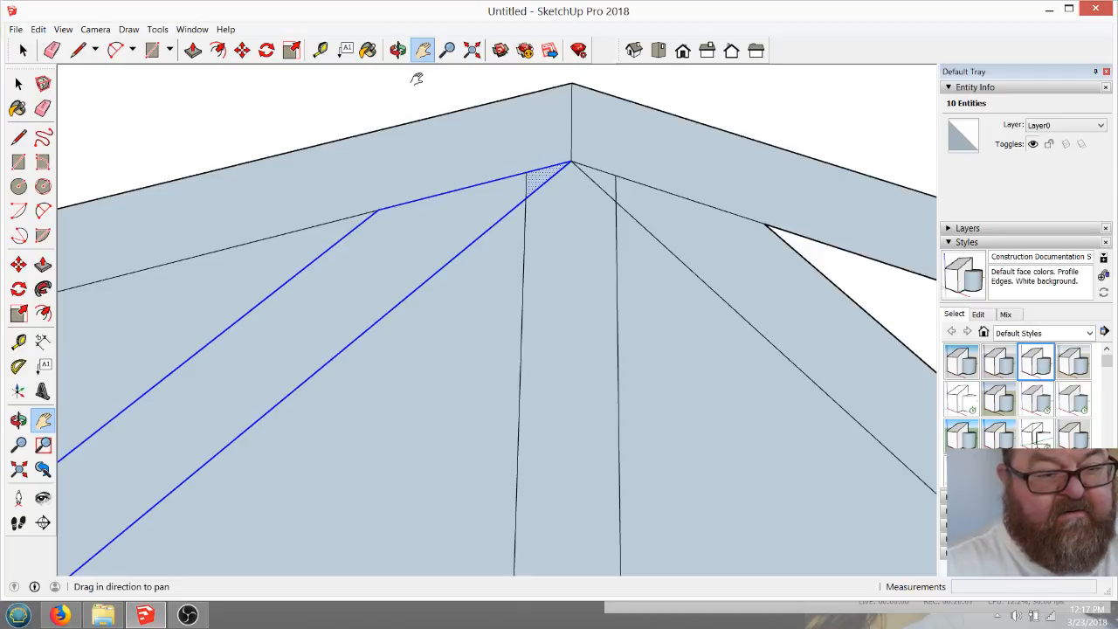
pyautogui.click(80, 51)
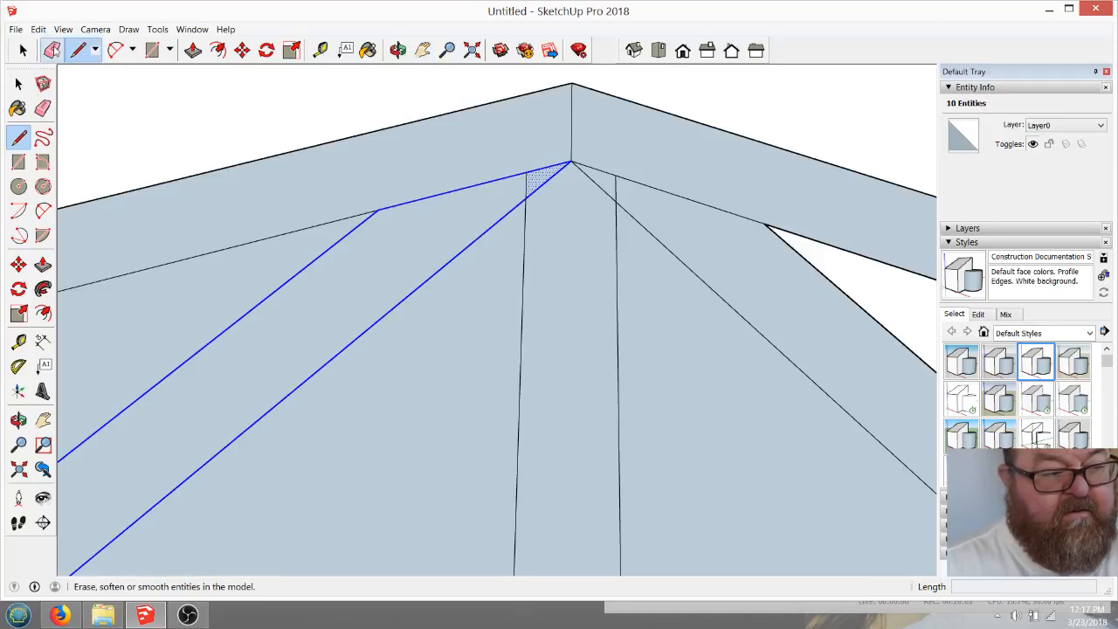
pyautogui.click(53, 50)
pyautogui.click(526, 185)
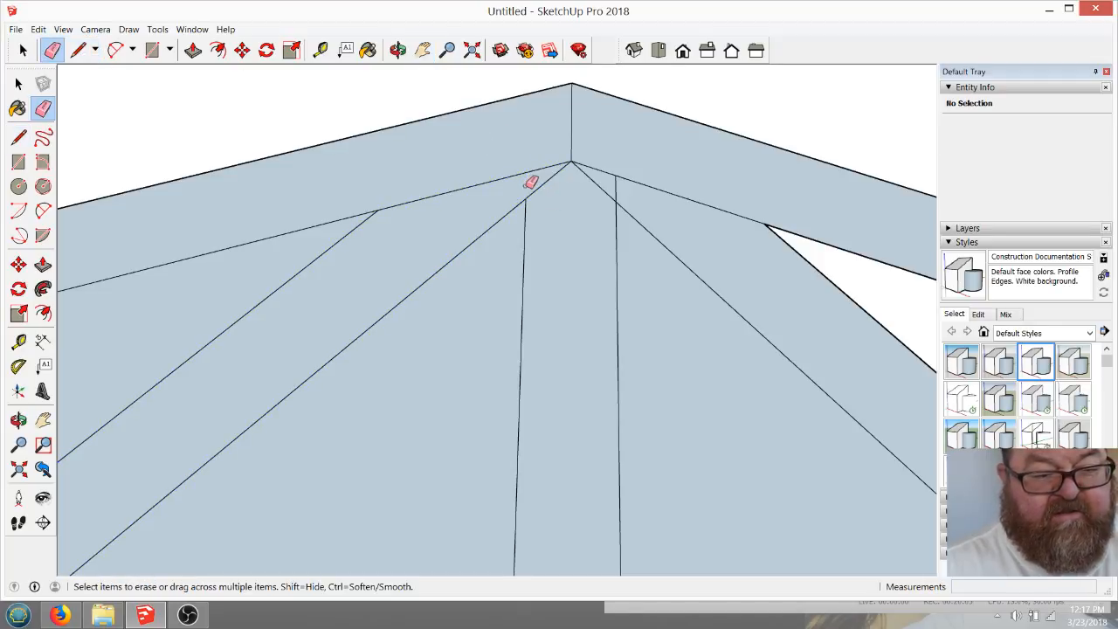
pyautogui.moveTo(612, 178); pyautogui.dragTo(631, 186)
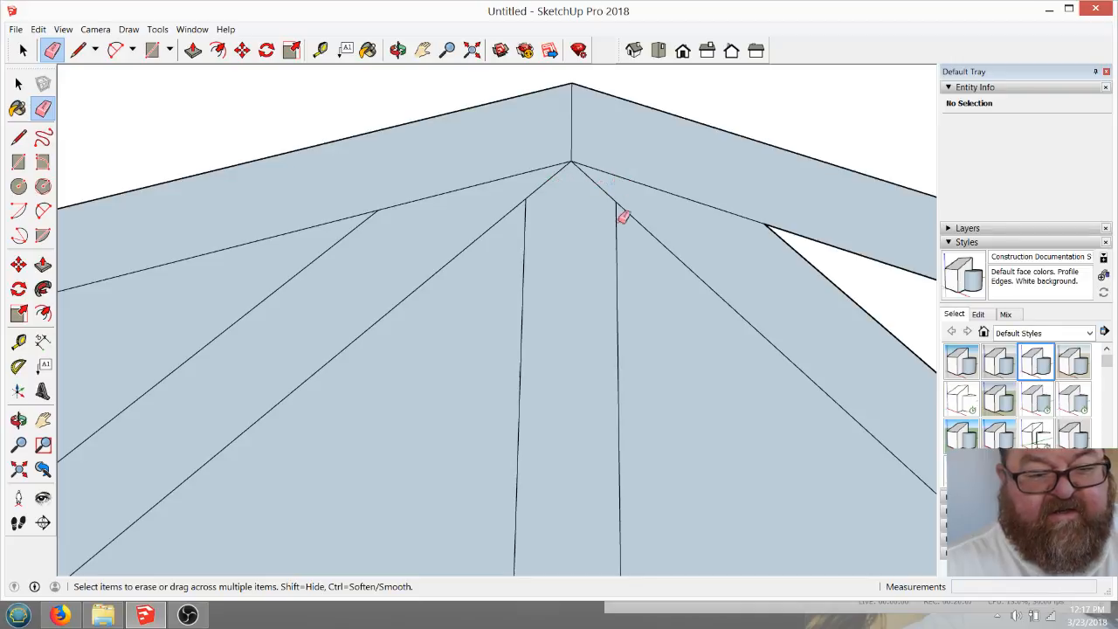
# Delete the four remaining filler faces in the open bays between the truss's chords, web members and centre post
pyautogui.scroll(-6, 544, 189)
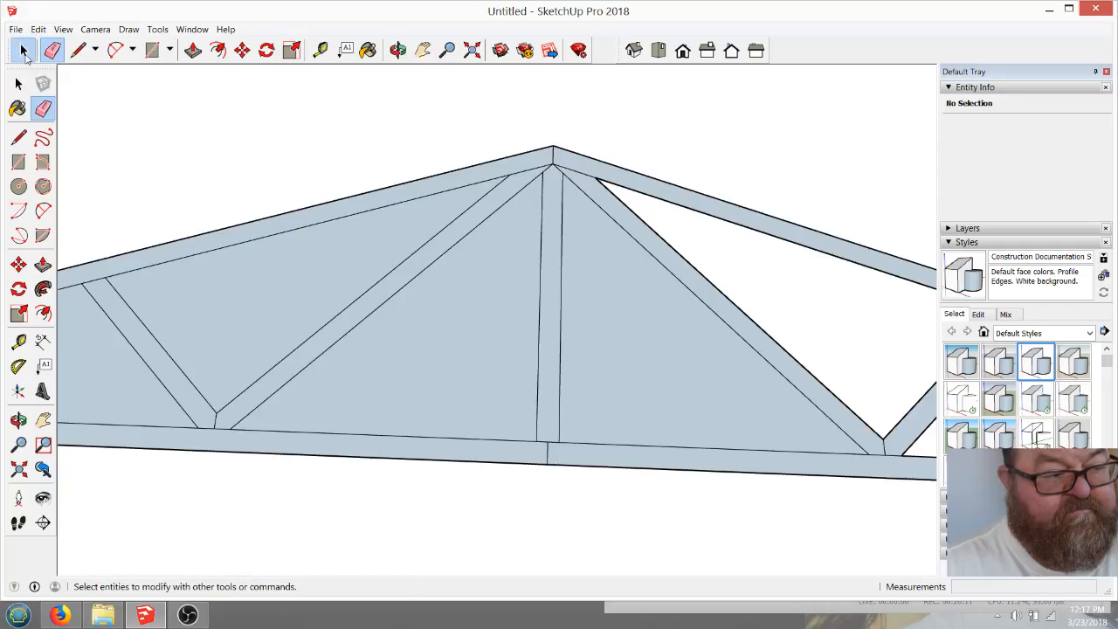
pyautogui.click(23, 50)
pyautogui.click(297, 282)
pyautogui.press('Delete')
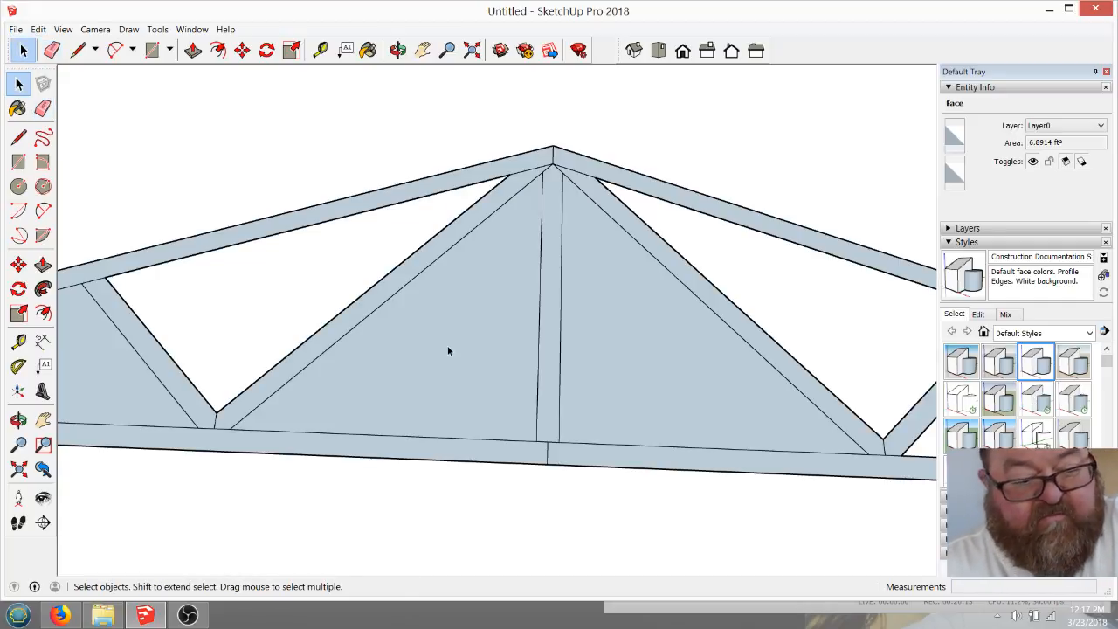
pyautogui.click(448, 346)
pyautogui.press('Delete')
pyautogui.click(110, 381)
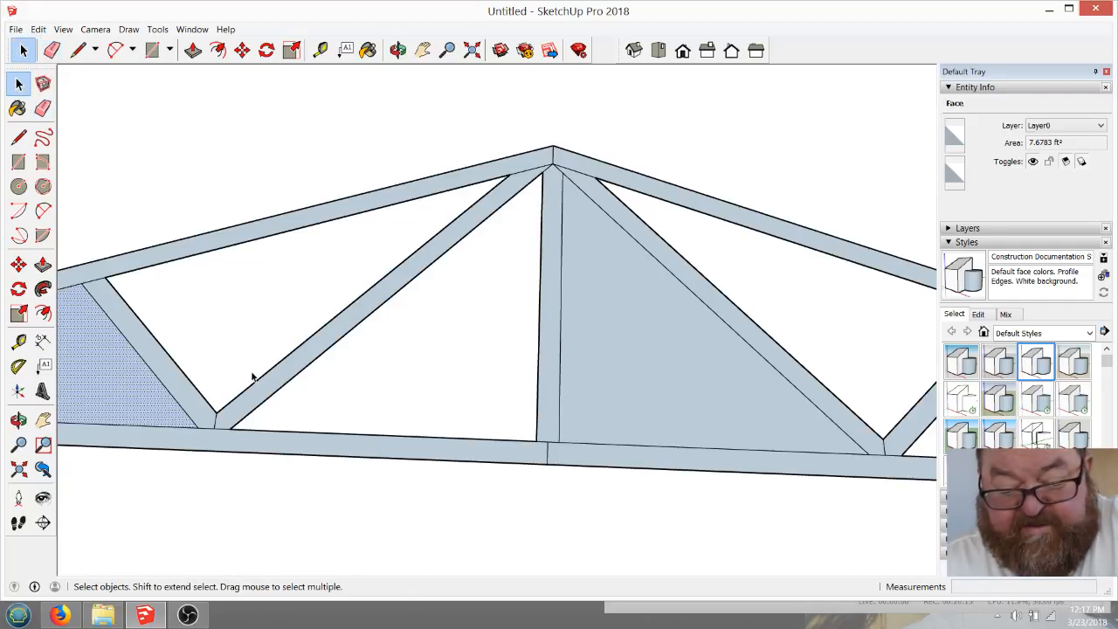
pyautogui.press('Delete')
pyautogui.click(629, 345)
pyautogui.press('Delete')
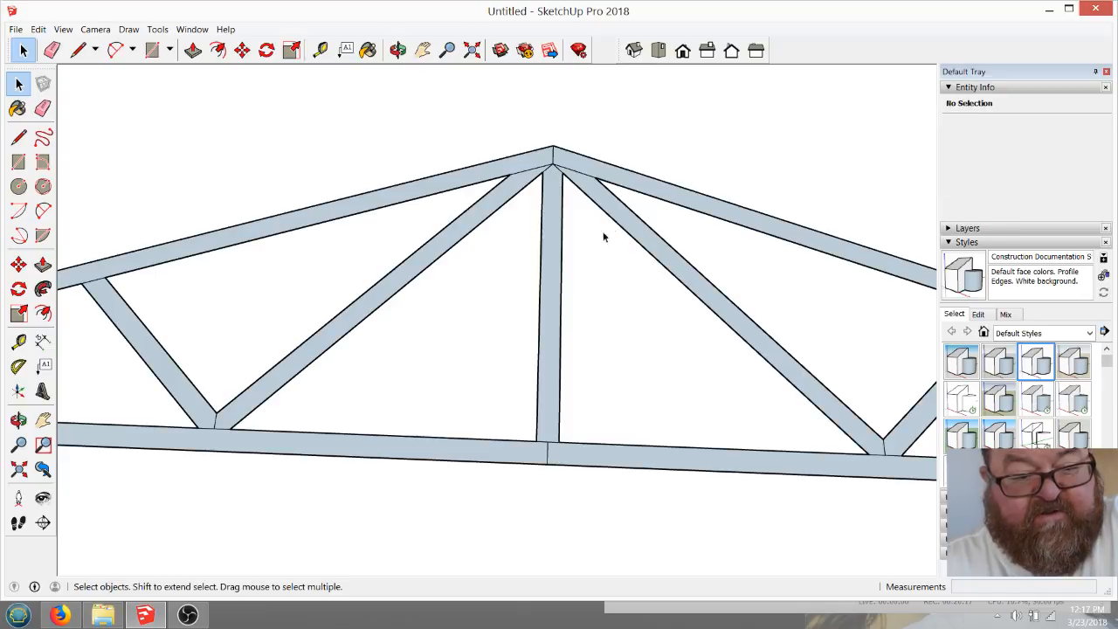
# Switch to the top view and erase the three vertical guides at the truss's ends
pyautogui.scroll(-3, 585, 279)
pyautogui.scroll(1, 537, 297)
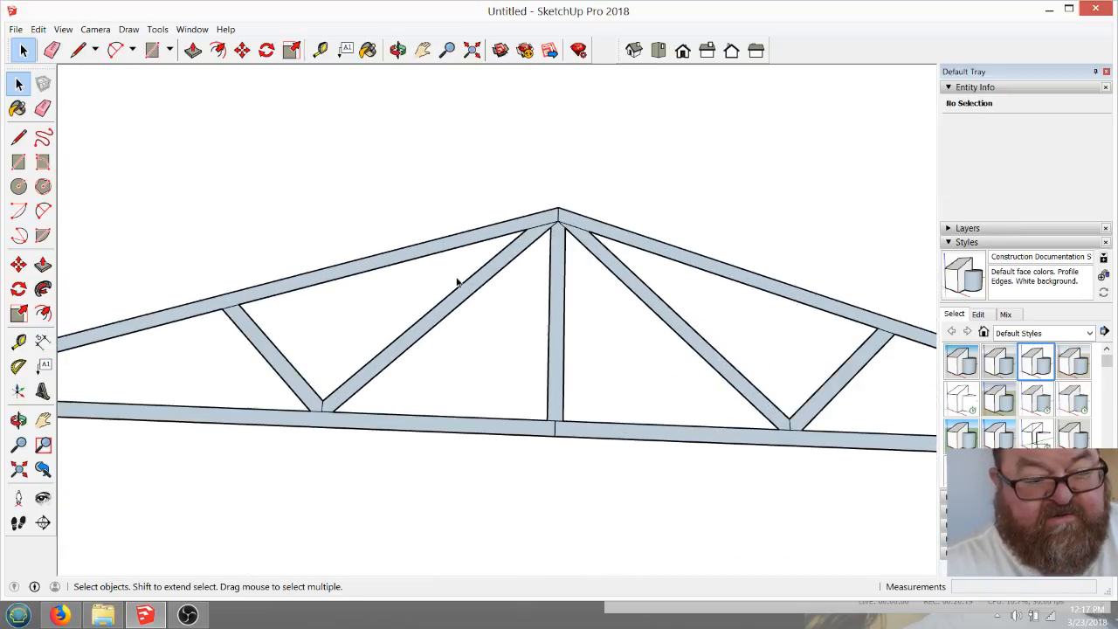
pyautogui.click(420, 329)
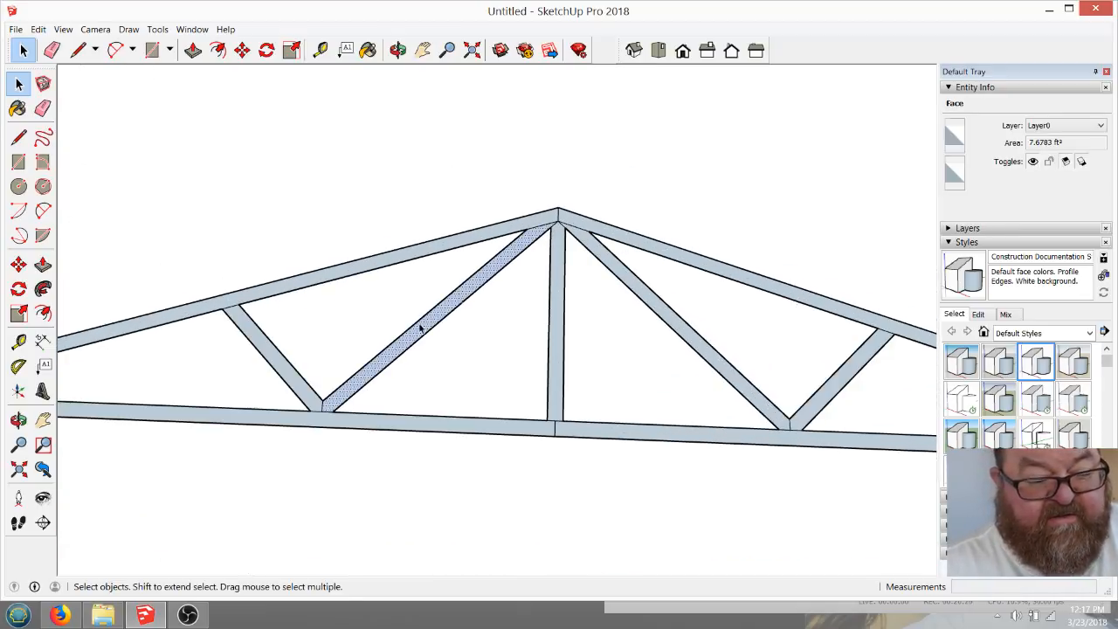
pyautogui.click(438, 208)
pyautogui.scroll(-2, 639, 379)
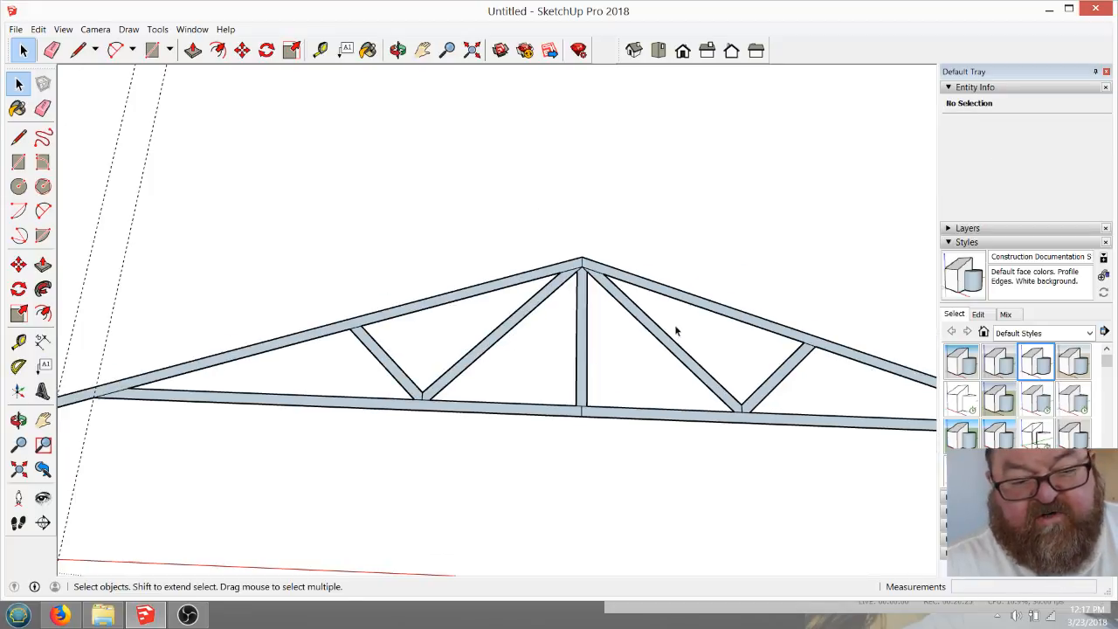
pyautogui.scroll(-2, 492, 362)
pyautogui.click(658, 50)
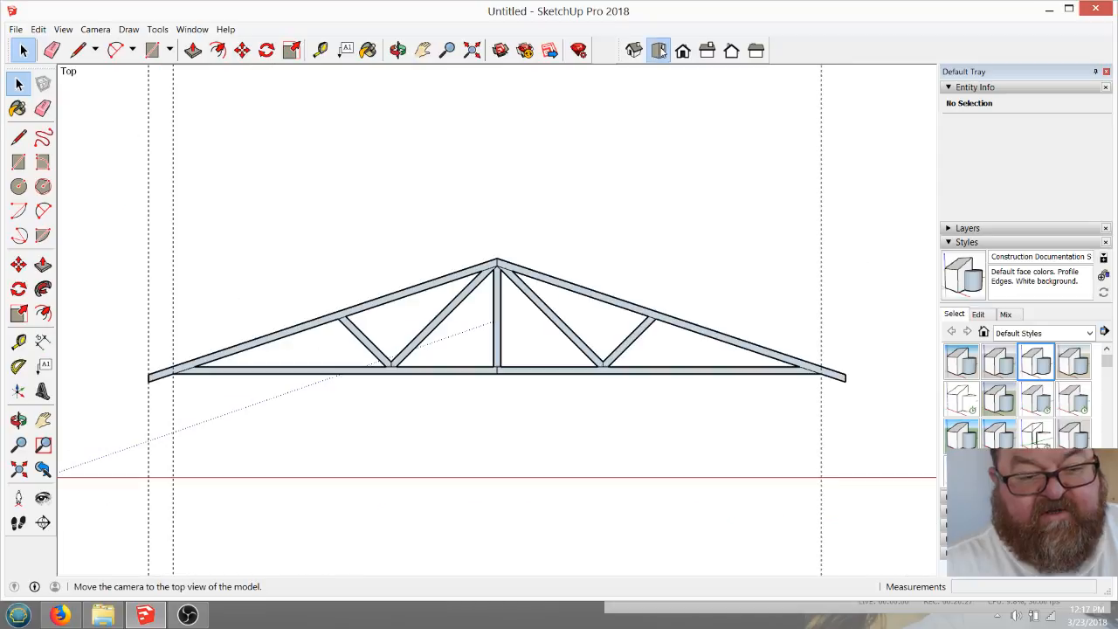
pyautogui.scroll(2, 451, 293)
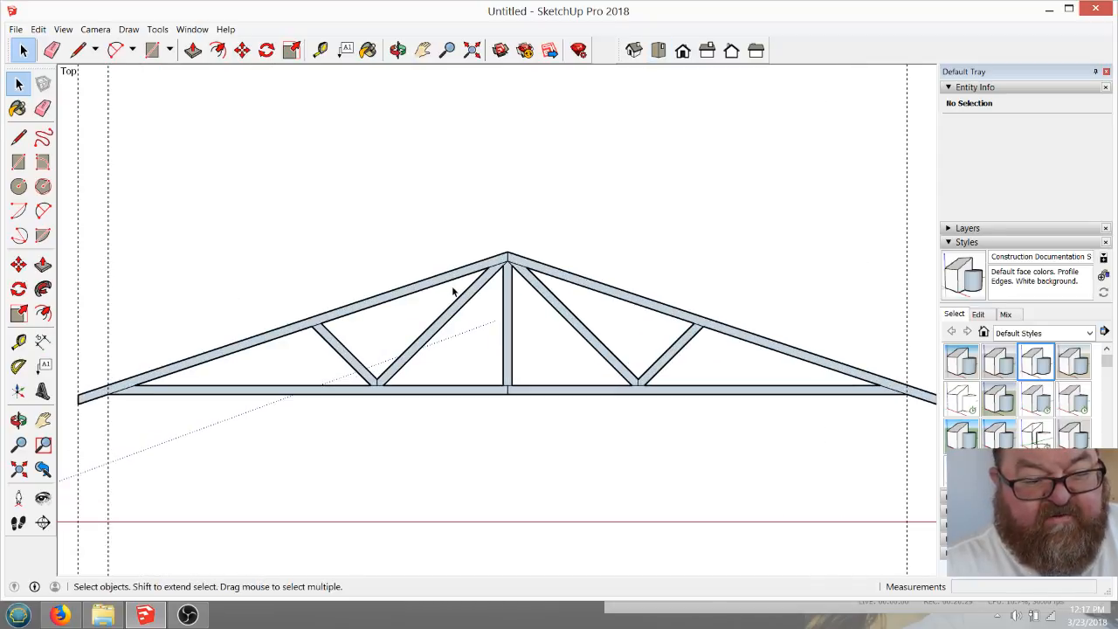
pyautogui.scroll(-1, 459, 306)
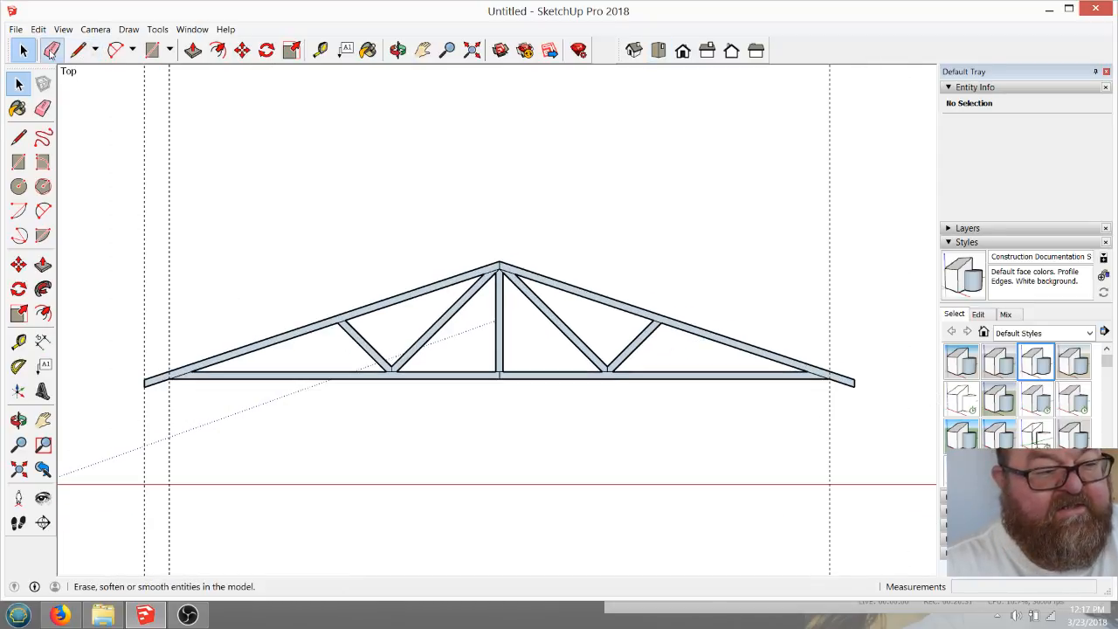
pyautogui.click(51, 50)
pyautogui.moveTo(133, 165); pyautogui.dragTo(228, 199)
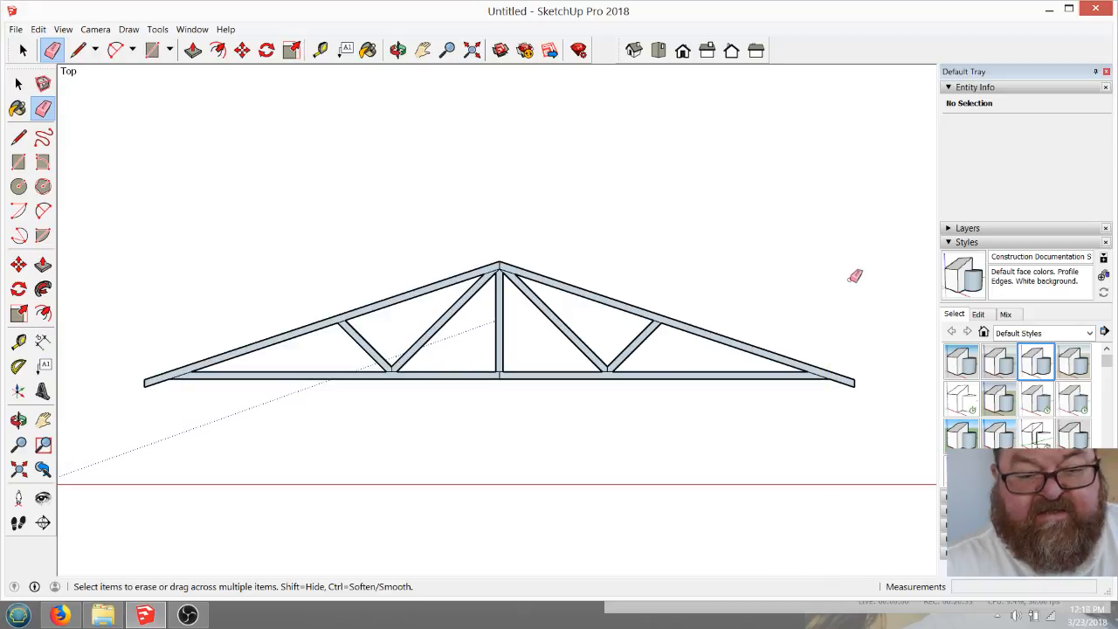
# Examine the finished truss in top view, checking its overall shape, centre post, web members and chord joints
pyautogui.scroll(2, 468, 338)
pyautogui.scroll(1, 468, 339)
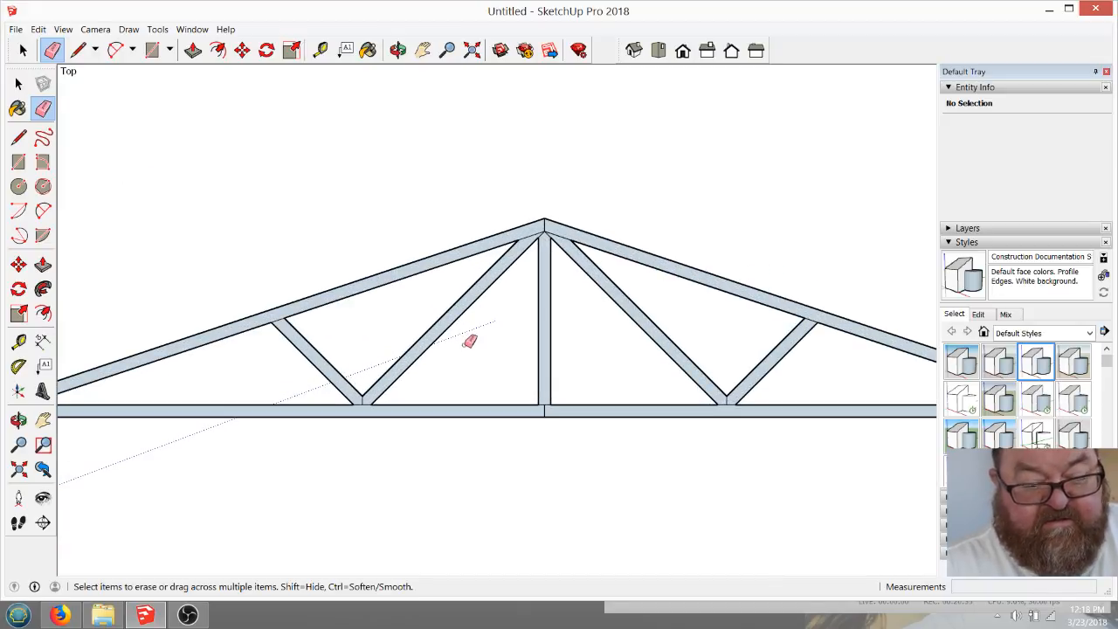
pyautogui.scroll(-2, 469, 340)
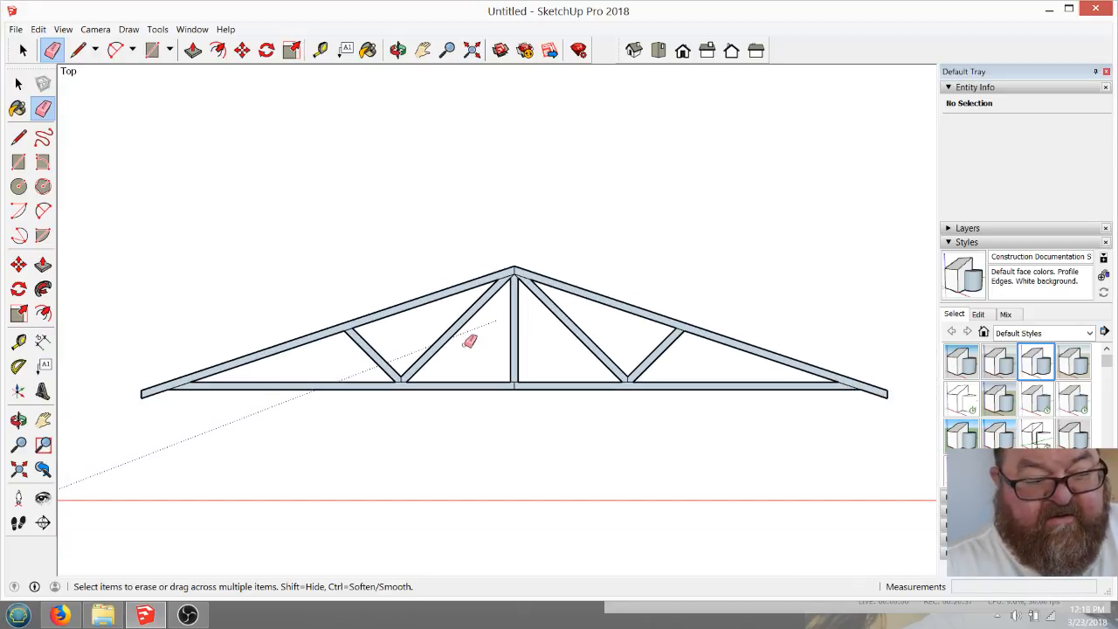
pyautogui.scroll(1, 521, 338)
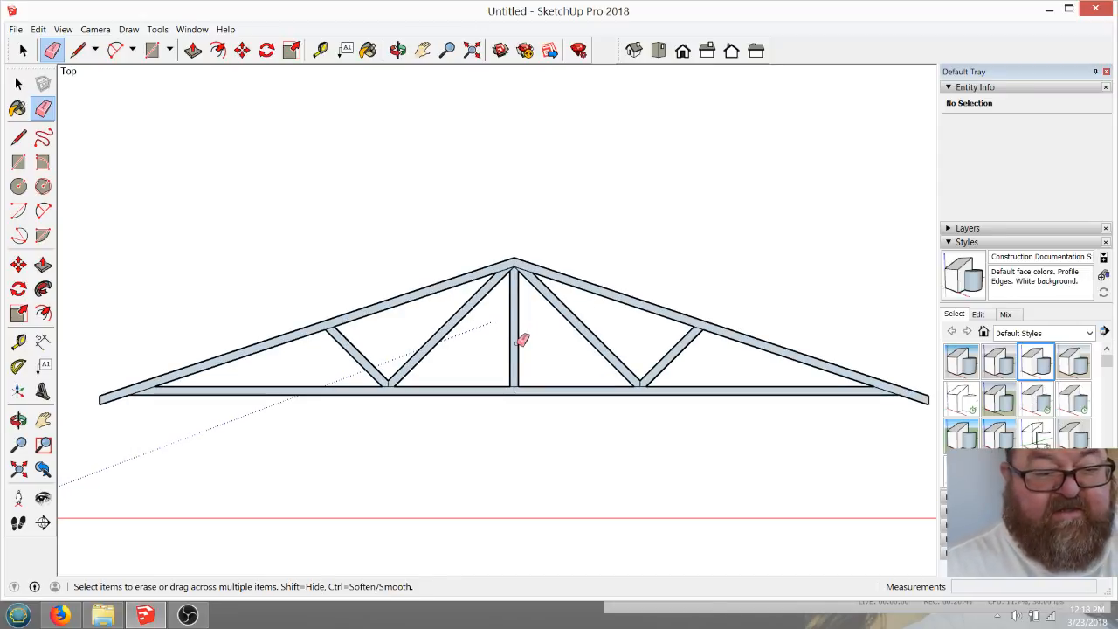
pyautogui.click(398, 51)
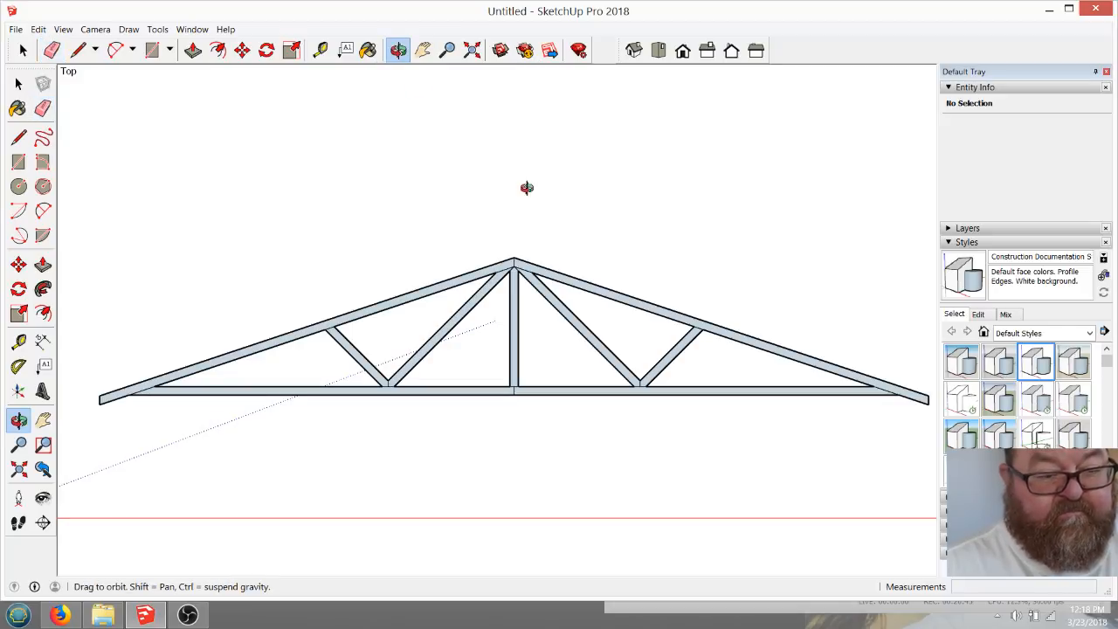
pyautogui.moveTo(625, 368); pyautogui.dragTo(574, 340)
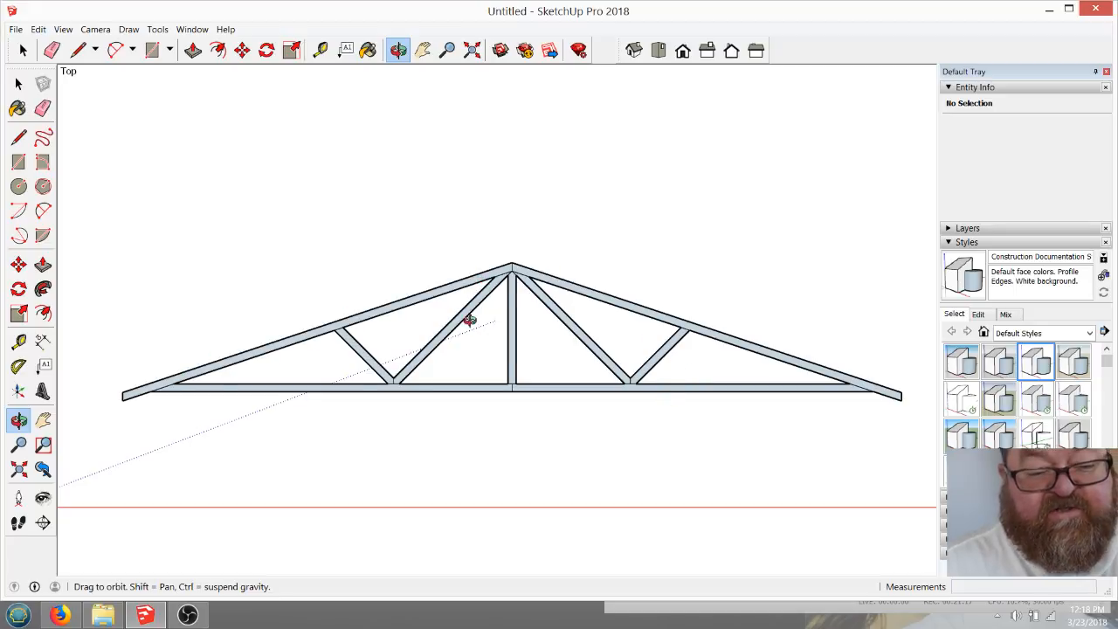
pyautogui.scroll(-4, 470, 321)
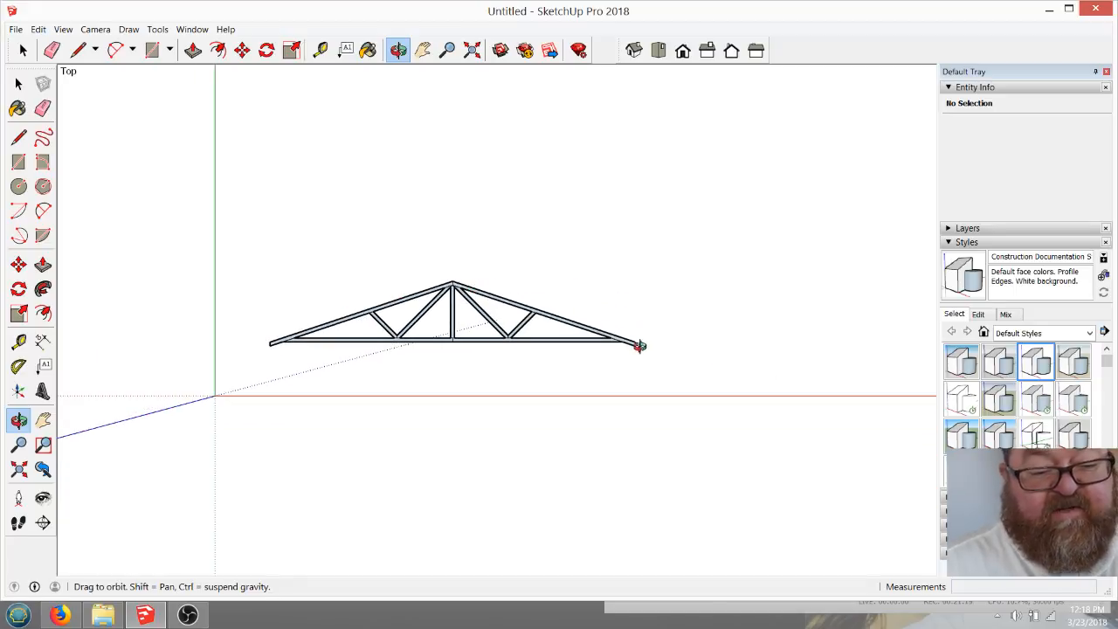
pyautogui.scroll(3, 437, 332)
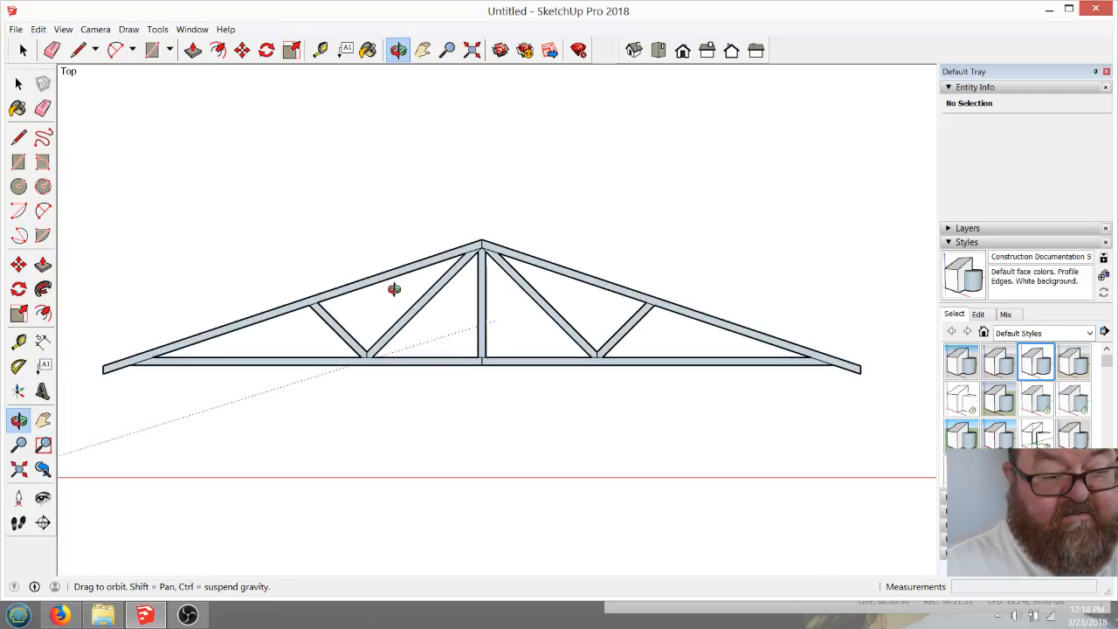
pyautogui.scroll(2, 428, 310)
pyautogui.scroll(-3, 489, 341)
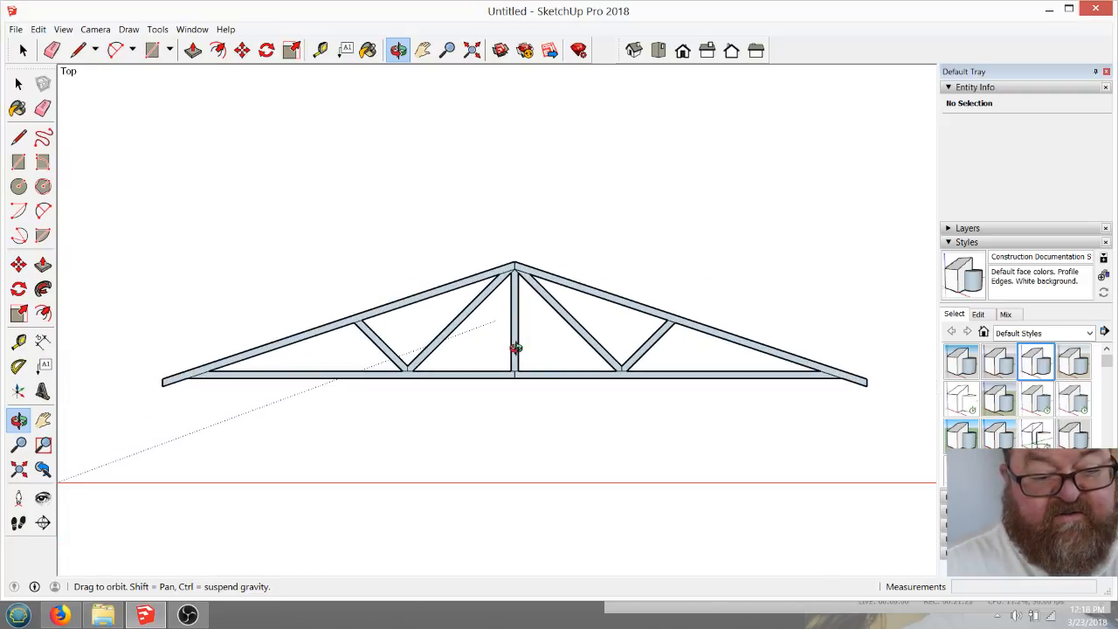
pyautogui.scroll(1, 595, 332)
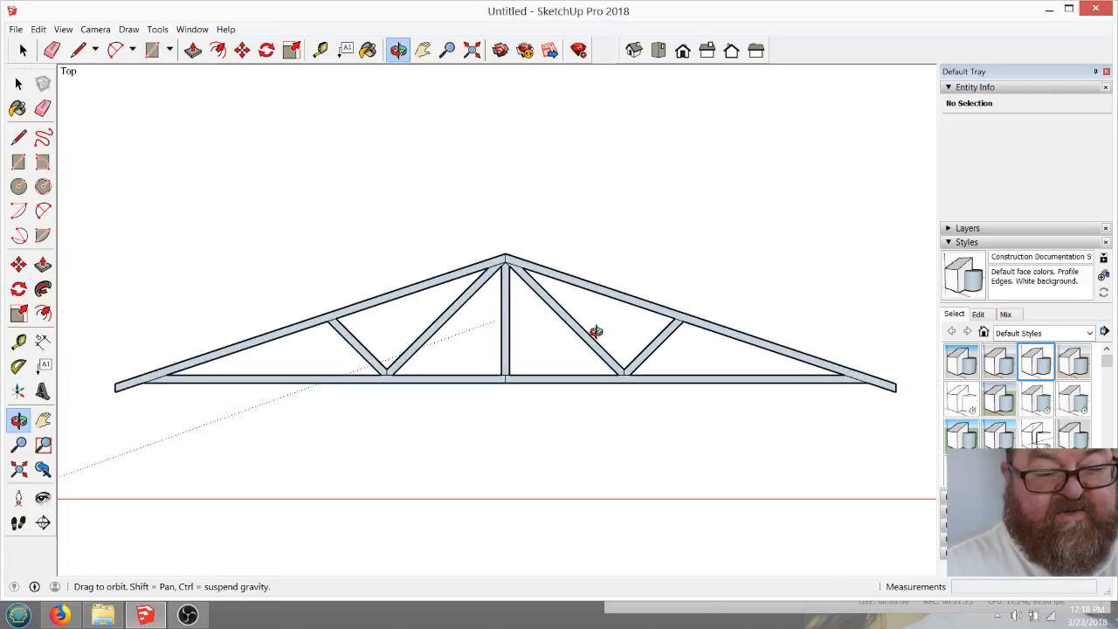
pyautogui.scroll(1, 595, 346)
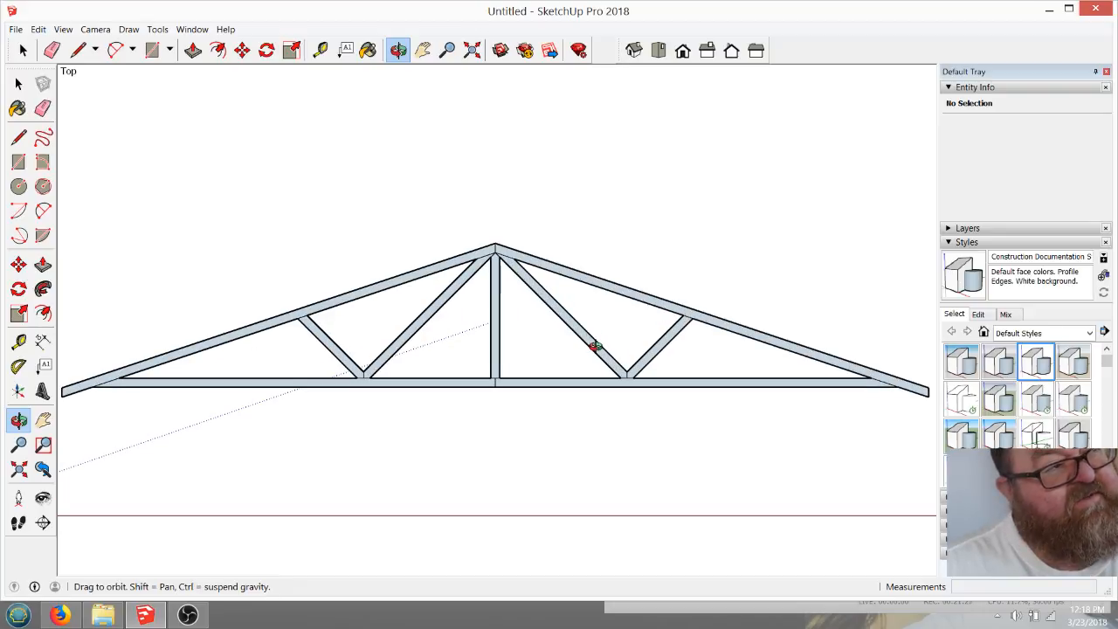
pyautogui.scroll(-1, 595, 347)
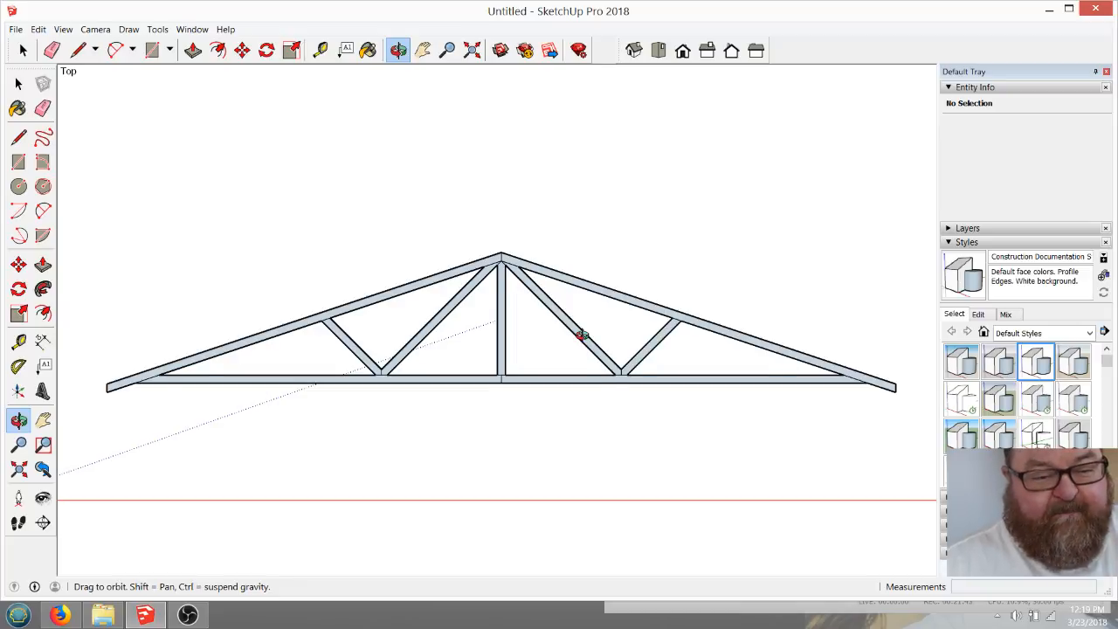
pyautogui.scroll(3, 582, 336)
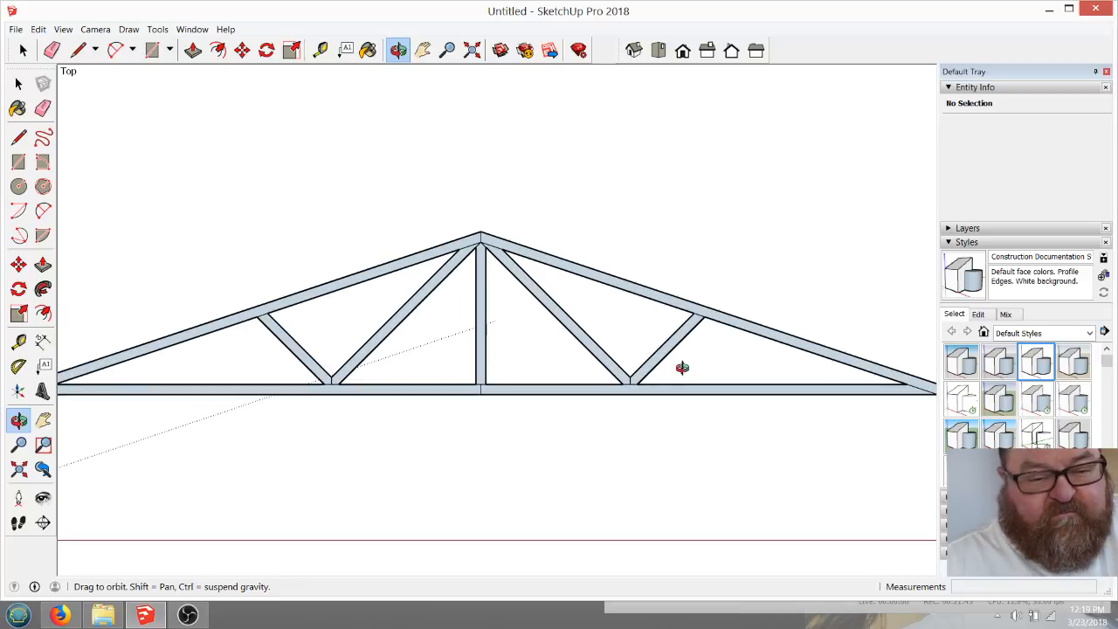
pyautogui.moveTo(562, 317); pyautogui.dragTo(542, 305)
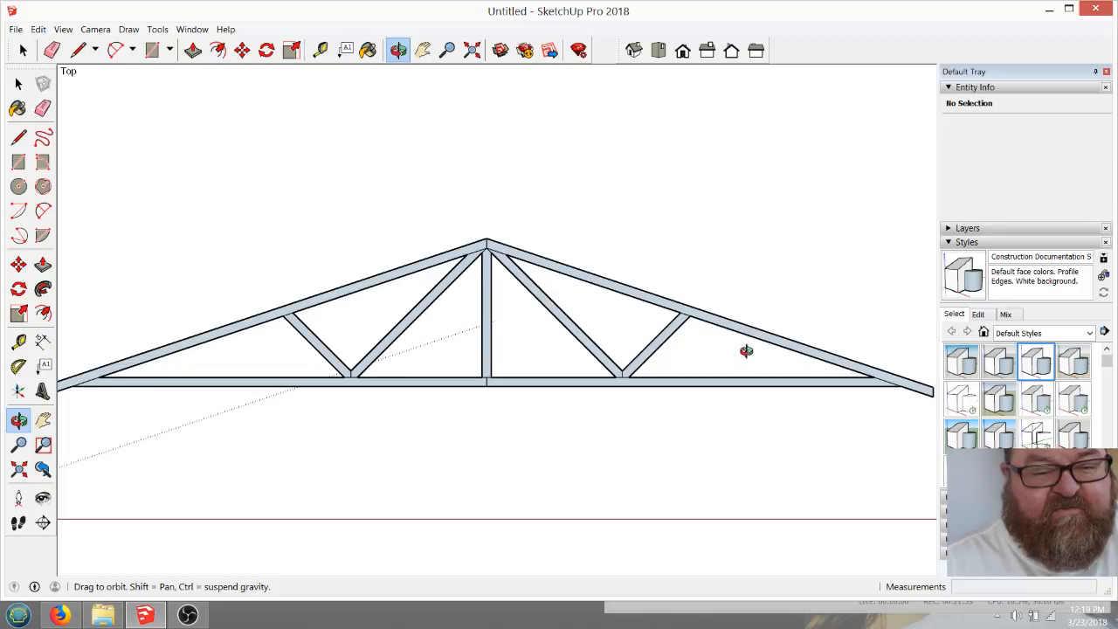
pyautogui.moveTo(746, 352); pyautogui.dragTo(624, 320)
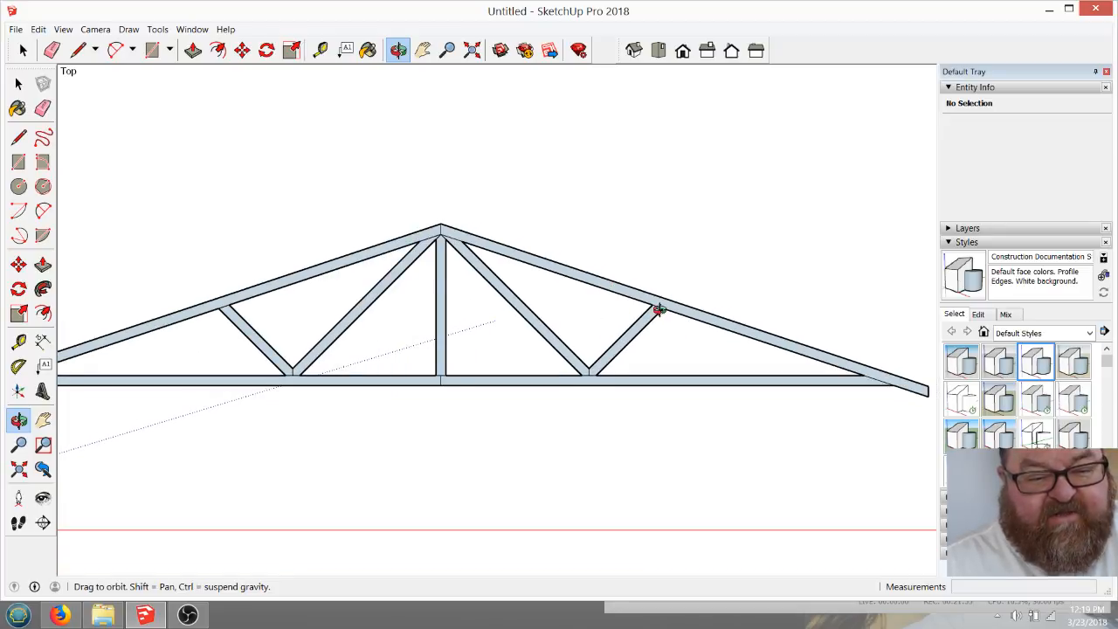
pyautogui.scroll(-2, 657, 312)
pyautogui.scroll(5, 656, 320)
pyautogui.scroll(1, 679, 315)
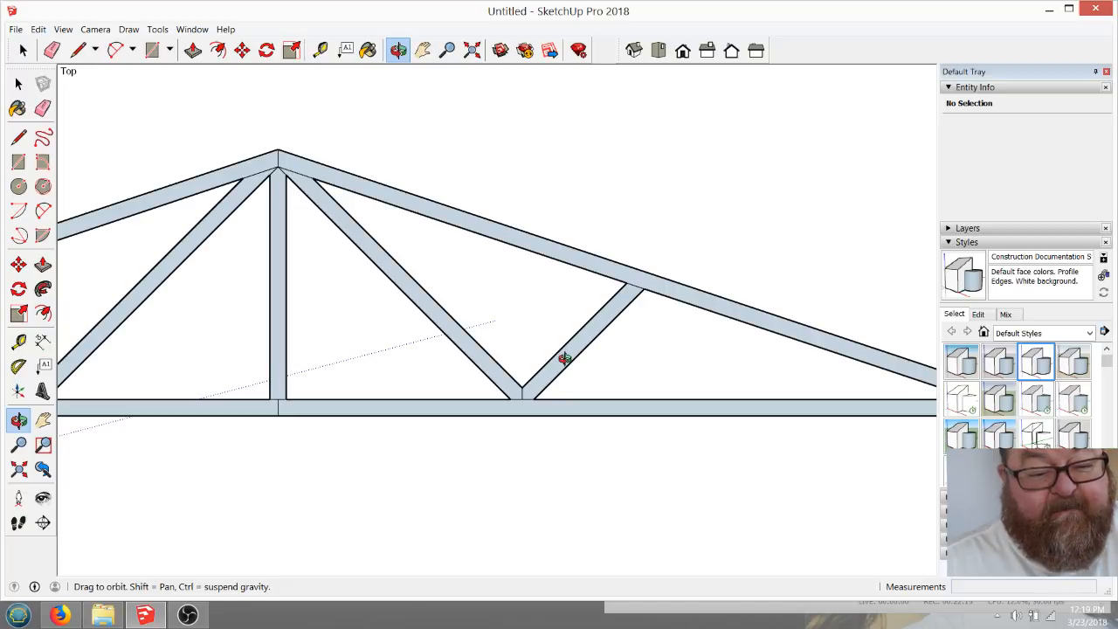
pyautogui.scroll(-2, 564, 355)
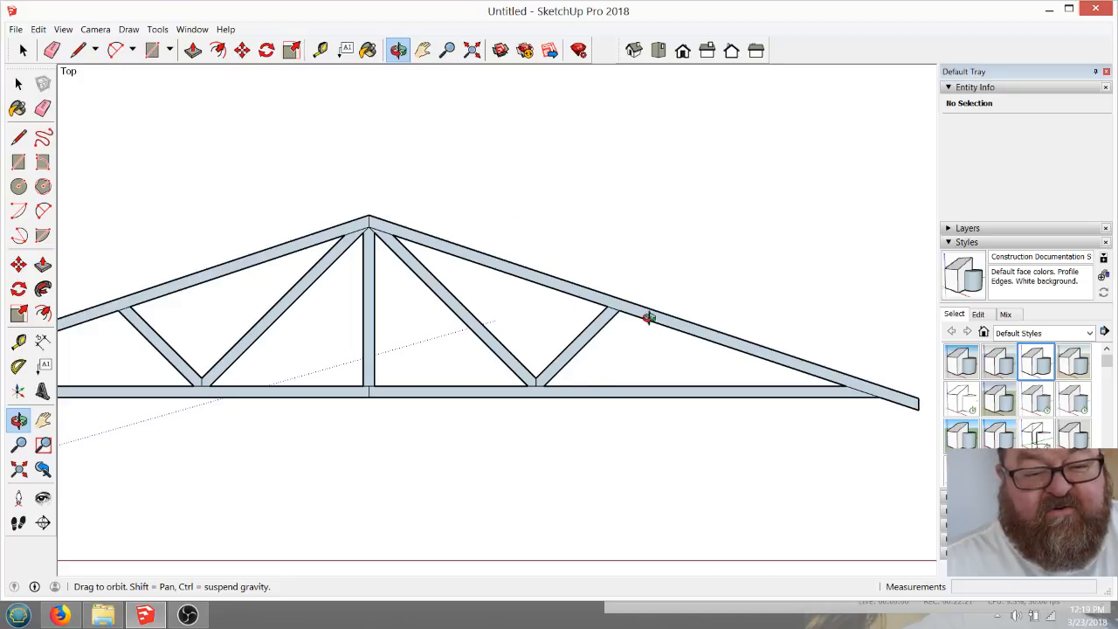
pyautogui.scroll(3, 569, 376)
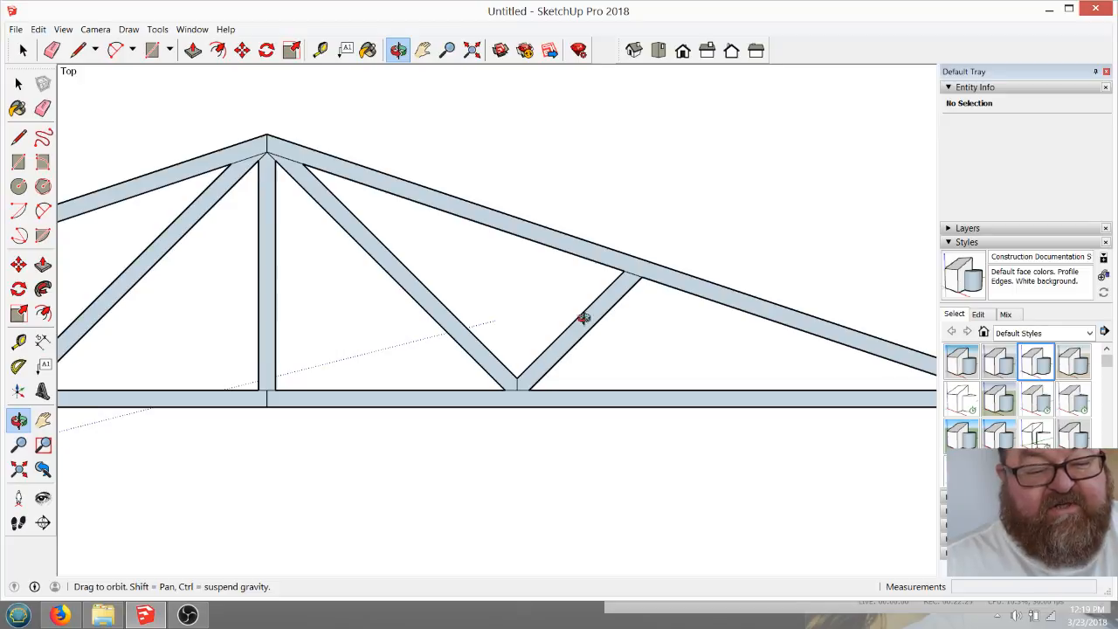
pyautogui.scroll(-2, 489, 339)
pyautogui.scroll(-1, 596, 354)
pyautogui.scroll(-1, 596, 354)
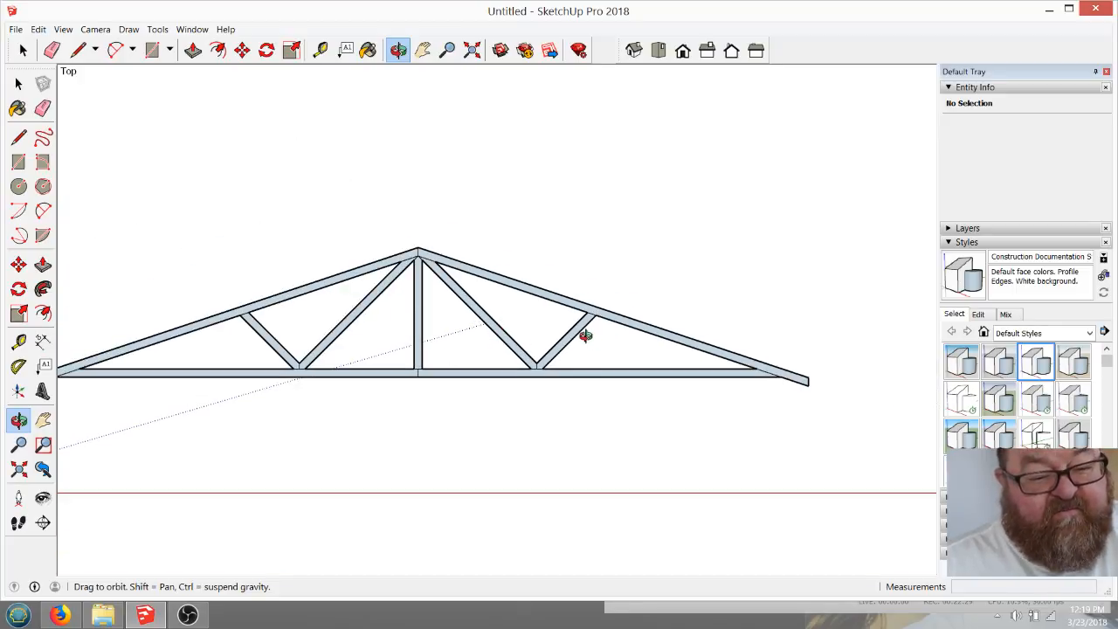
# Extrude the top chord on the truss's right half to a thickness of 1.5 inches
pyautogui.scroll(3, 445, 347)
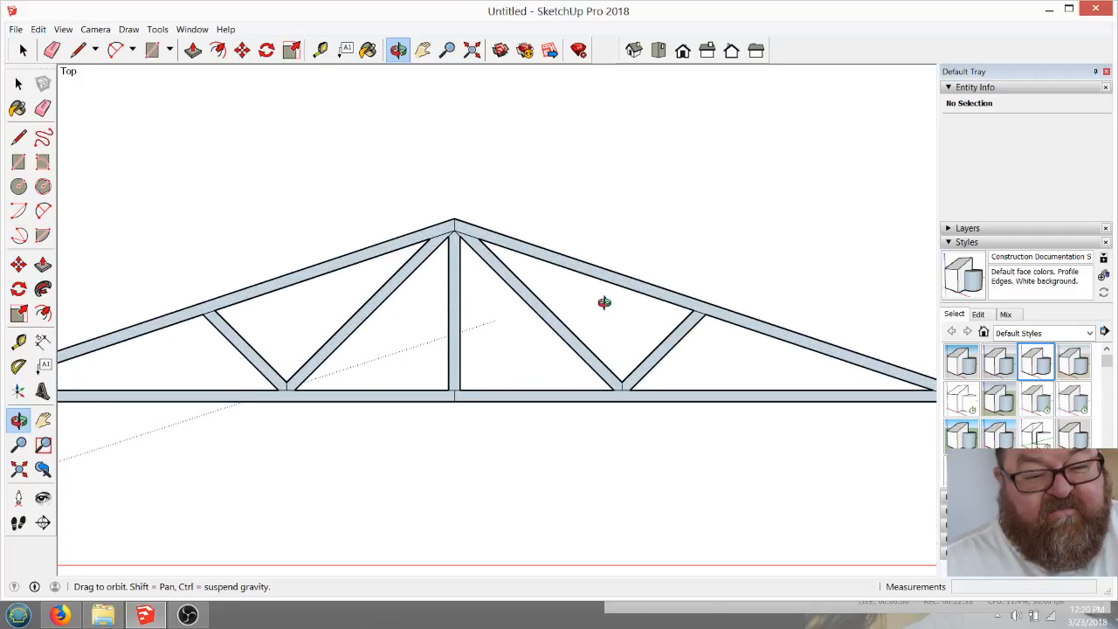
pyautogui.scroll(-1, 403, 359)
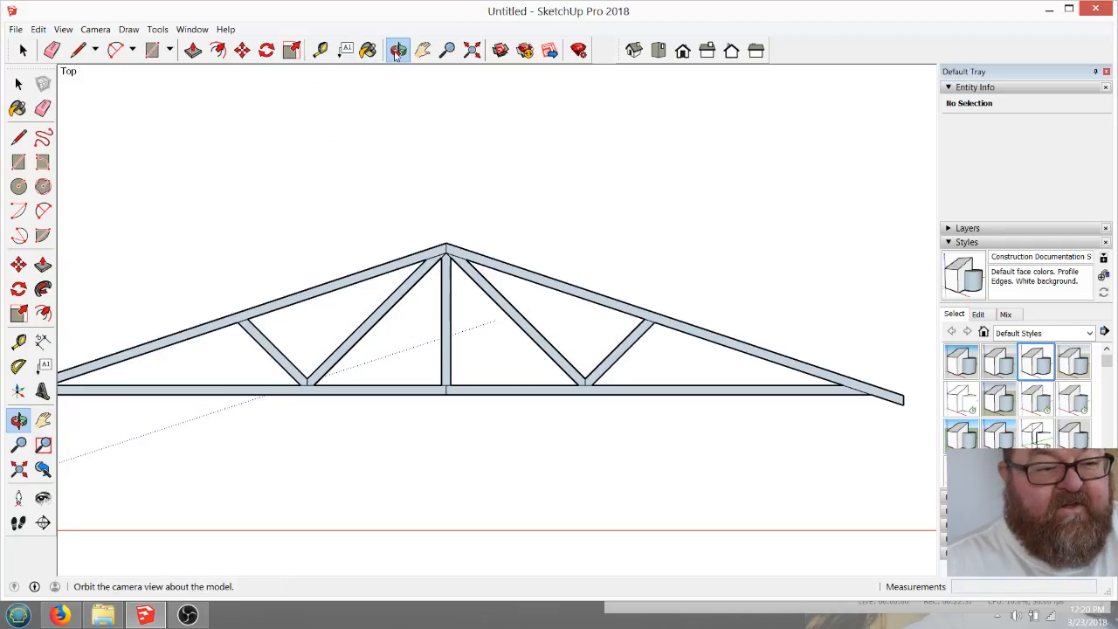
pyautogui.moveTo(582, 342); pyautogui.dragTo(403, 296)
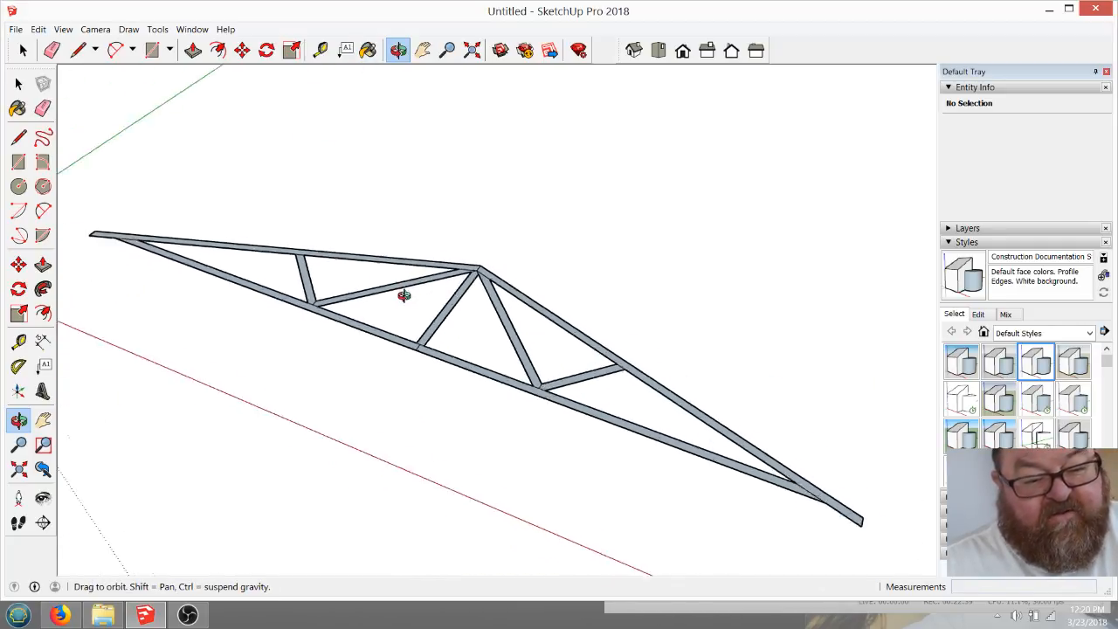
pyautogui.scroll(-1, 404, 295)
pyautogui.scroll(5, 667, 407)
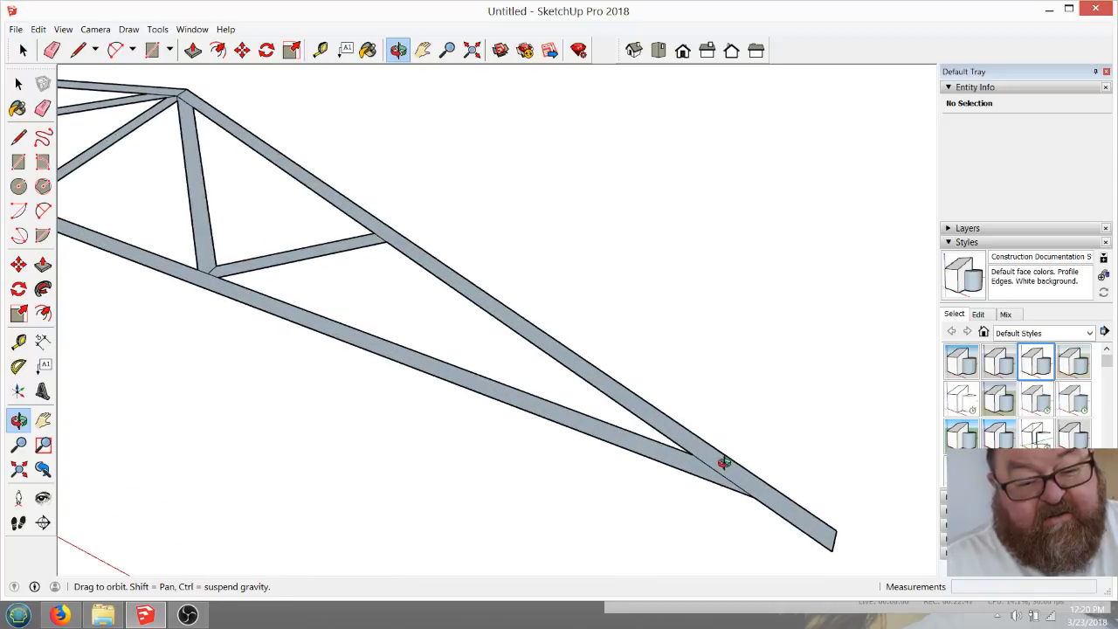
pyautogui.moveTo(724, 463); pyautogui.dragTo(694, 390)
pyautogui.scroll(2, 713, 408)
pyautogui.moveTo(610, 362); pyautogui.dragTo(669, 449)
pyautogui.scroll(-3, 602, 464)
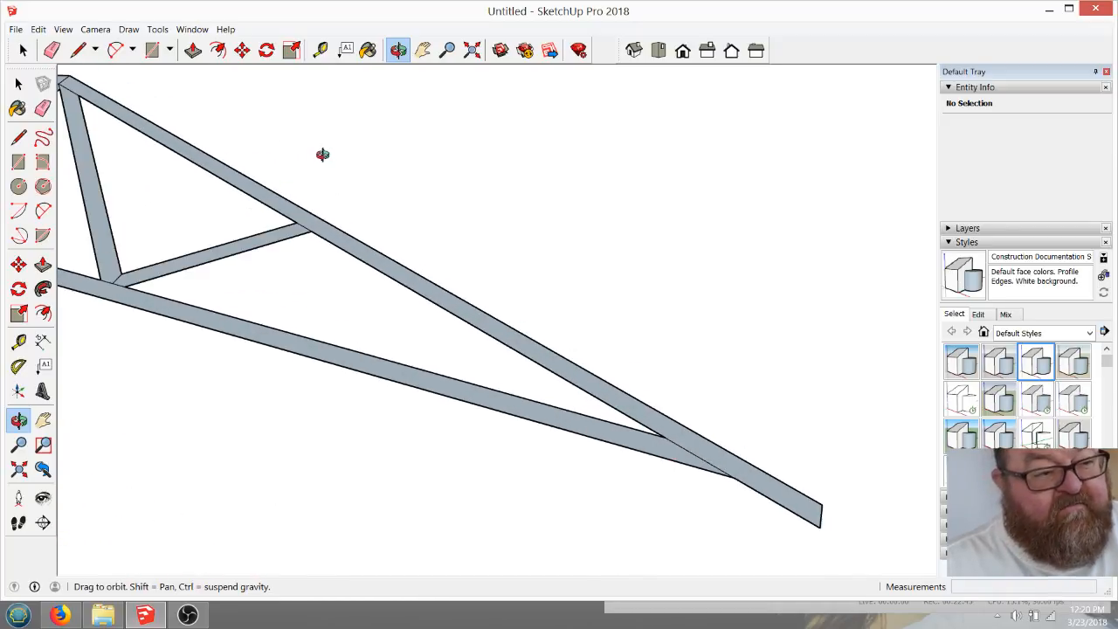
pyautogui.click(193, 49)
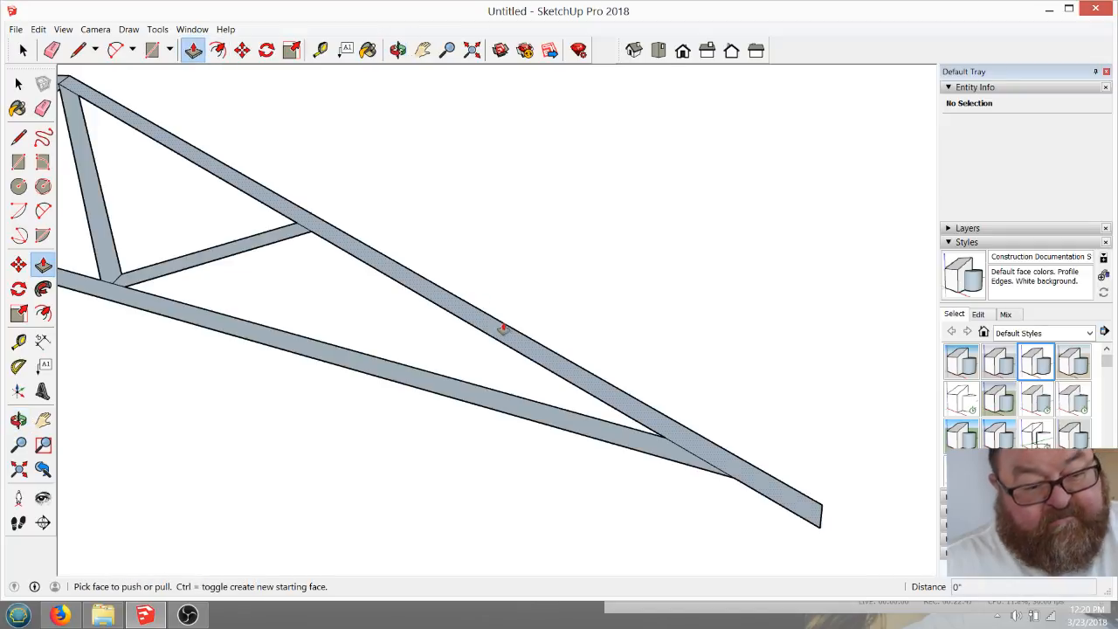
pyautogui.moveTo(503, 329); pyautogui.dragTo(512, 317)
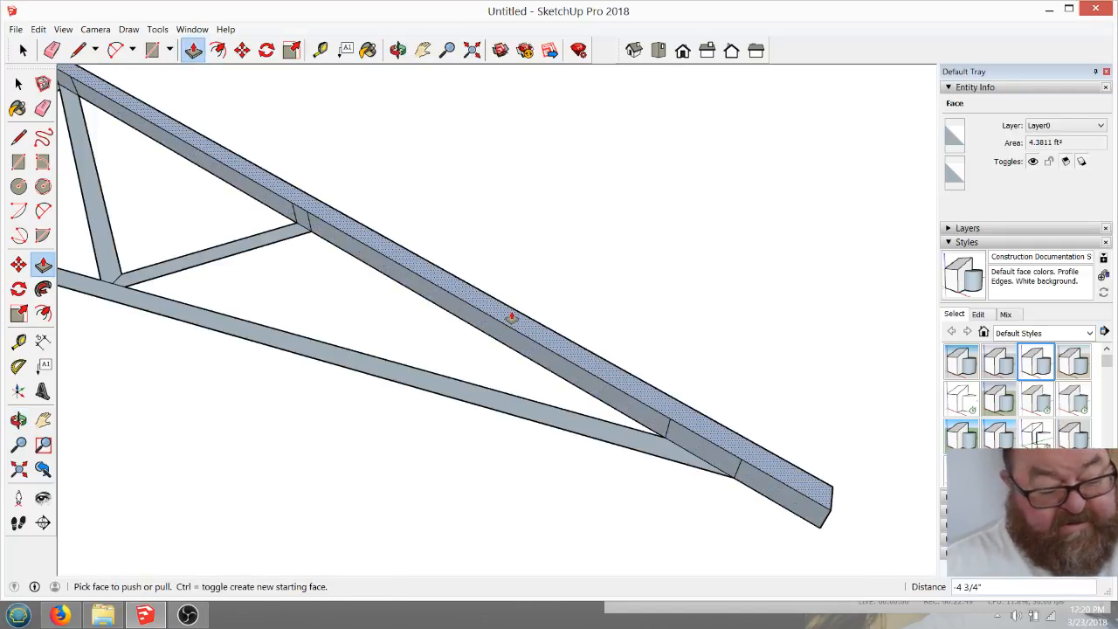
pyautogui.write('1.5')
pyautogui.press('Return')
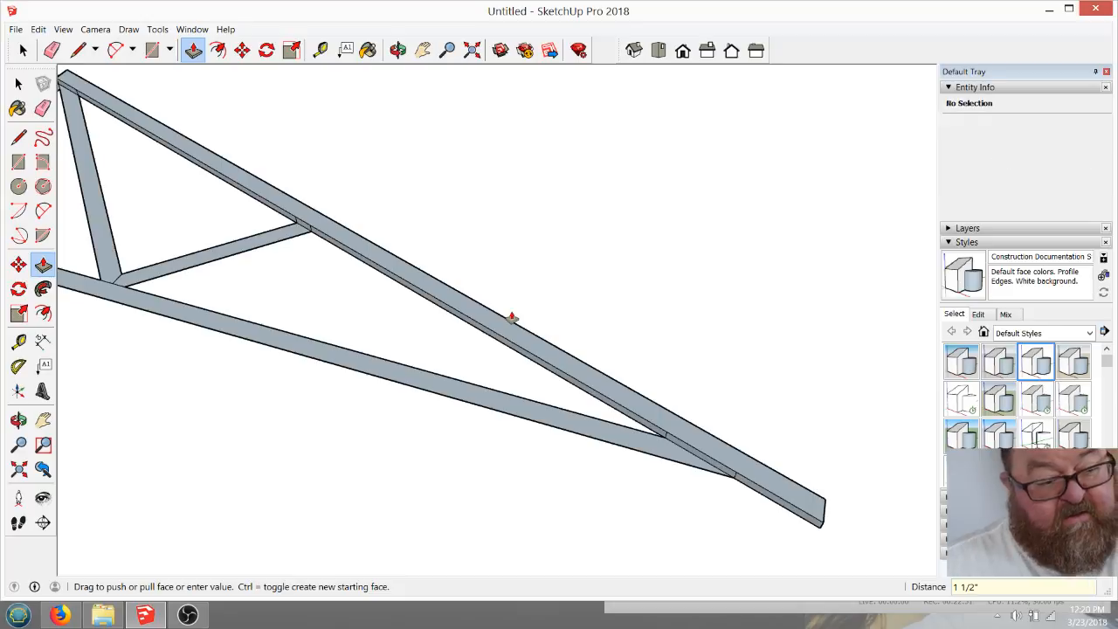
# Extrude the right half of the bottom chord and the right short web member to the same 1 1/2" thickness
pyautogui.click(616, 434)
pyautogui.click(669, 426)
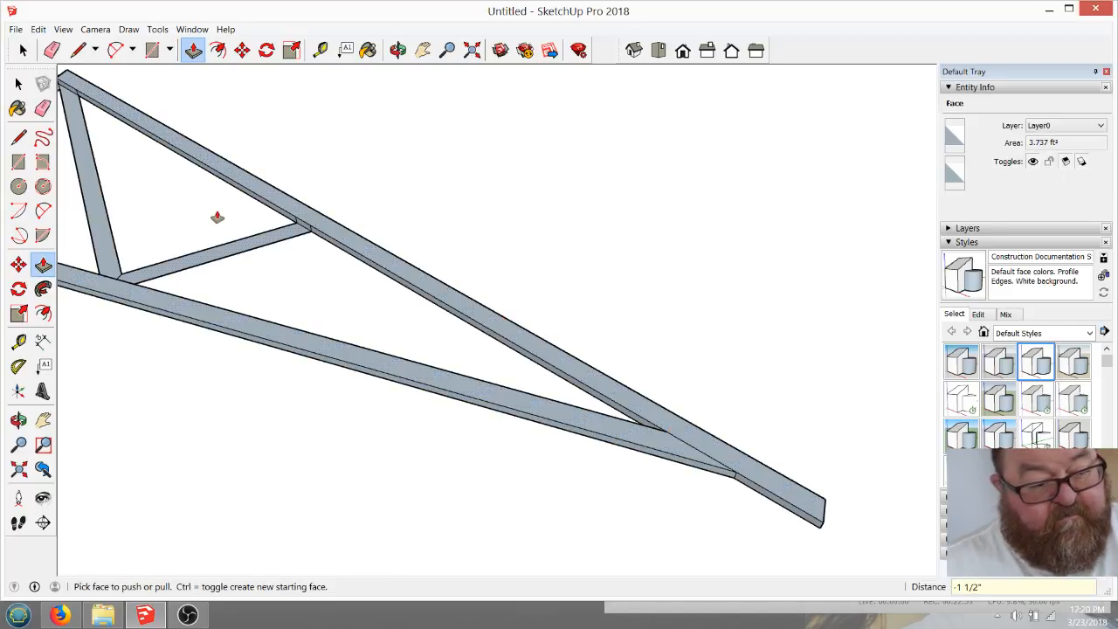
pyautogui.click(272, 251)
pyautogui.click(324, 224)
pyautogui.scroll(-3, 428, 254)
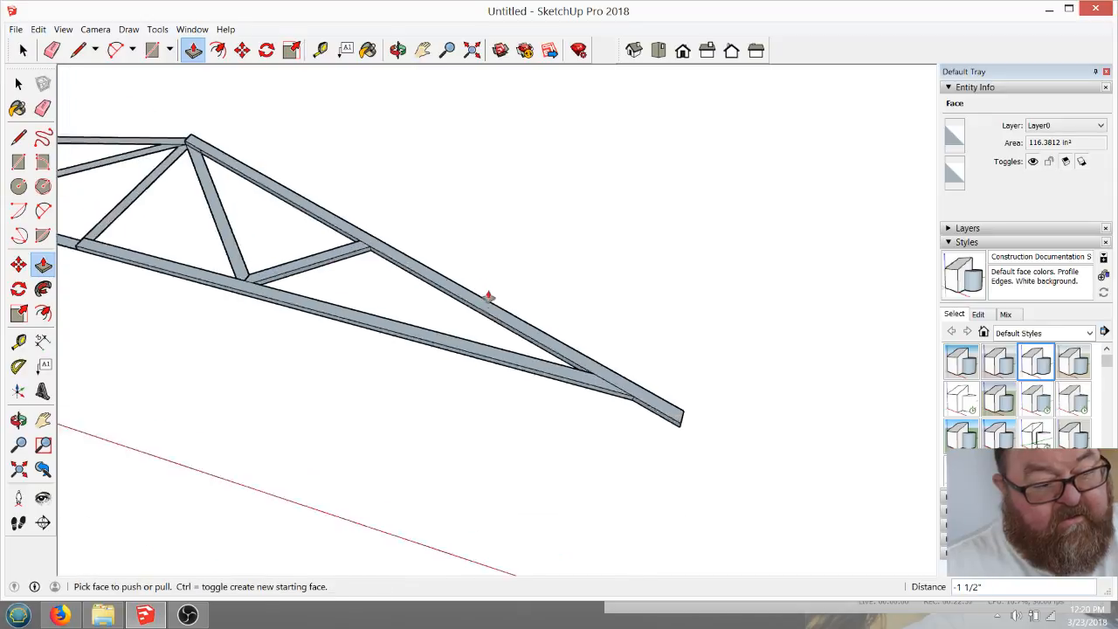
# Extrude the left top chord, both long diagonals and the centre post to match the 1 1/2" thickness
pyautogui.scroll(3, 198, 208)
pyautogui.click(225, 130)
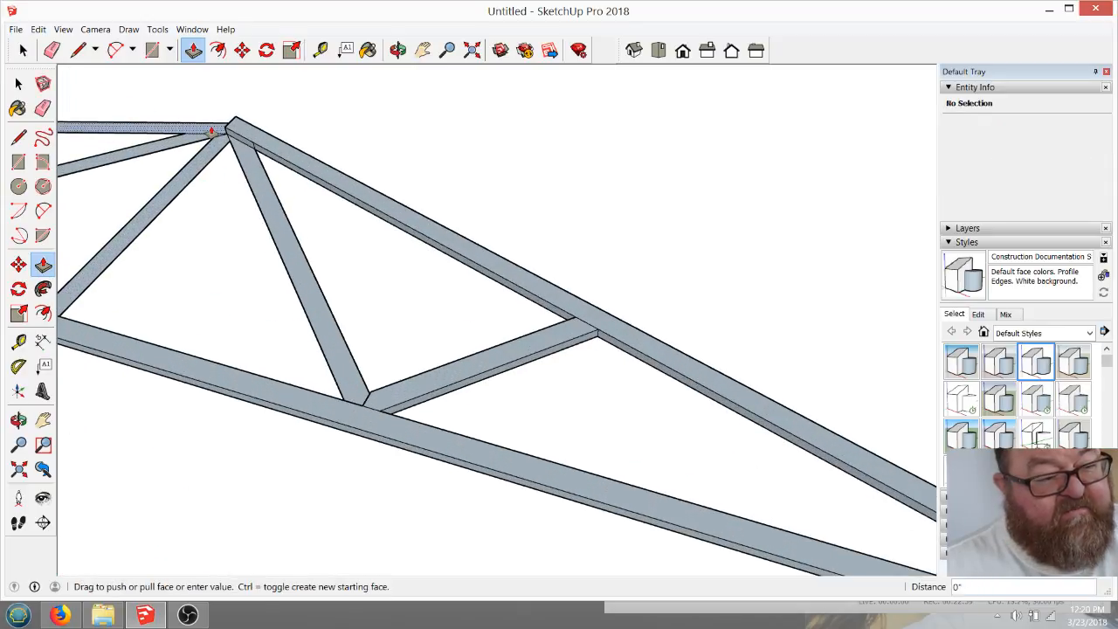
pyautogui.click(226, 130)
pyautogui.click(235, 167)
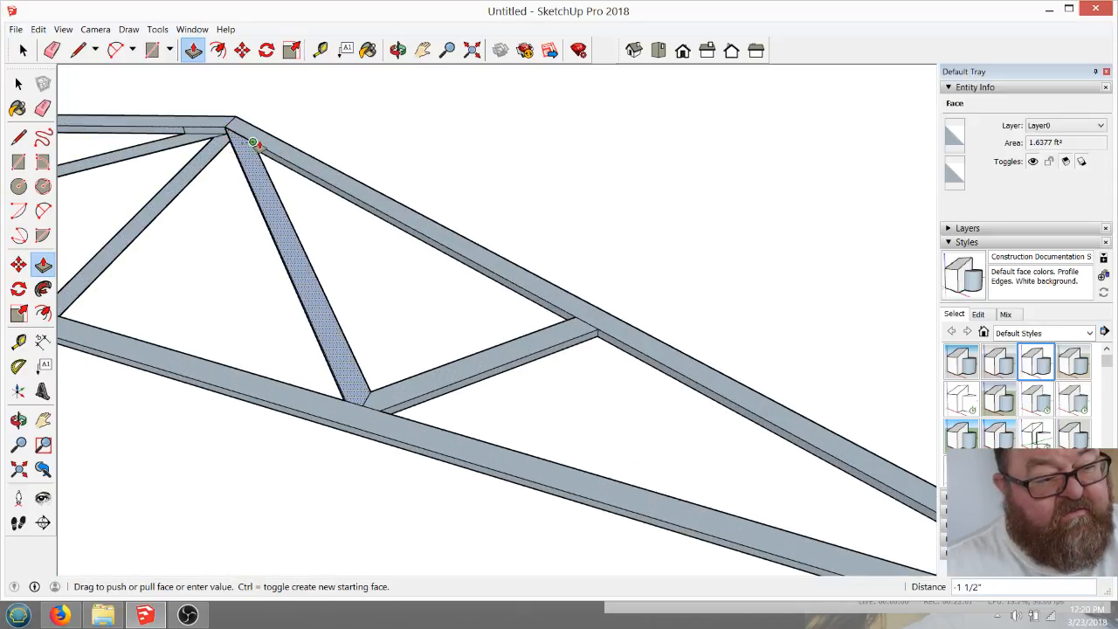
pyautogui.click(223, 150)
pyautogui.click(231, 152)
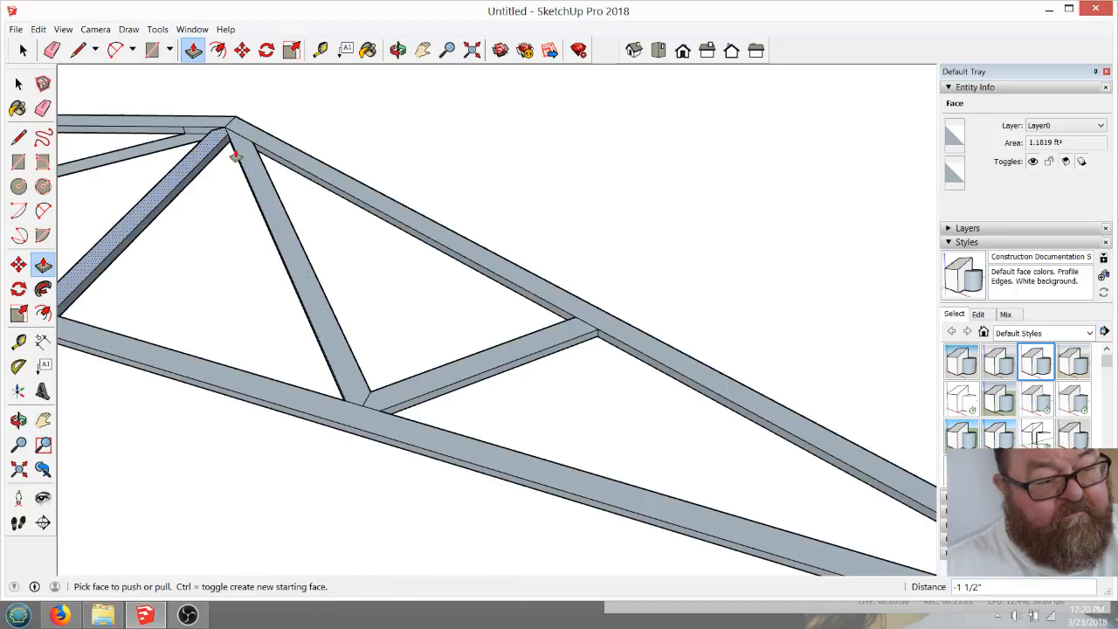
pyautogui.click(183, 146)
pyautogui.click(185, 142)
pyautogui.scroll(-4, 577, 336)
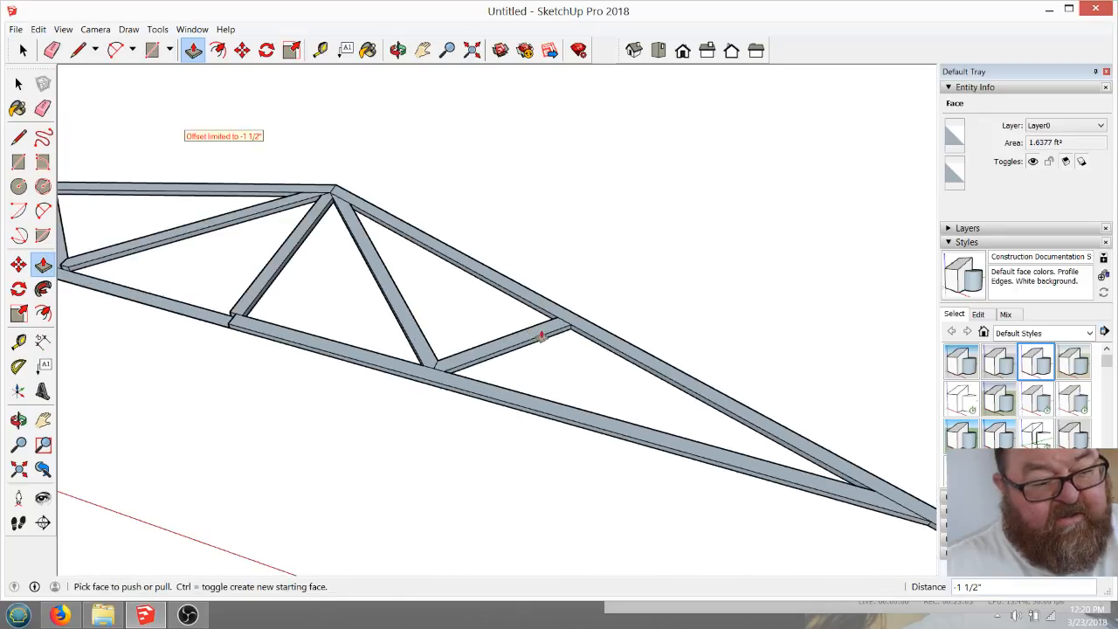
# Extrude the left short web member and the left half of the bottom chord to the matching 1 1/2" thickness
pyautogui.scroll(6, 187, 262)
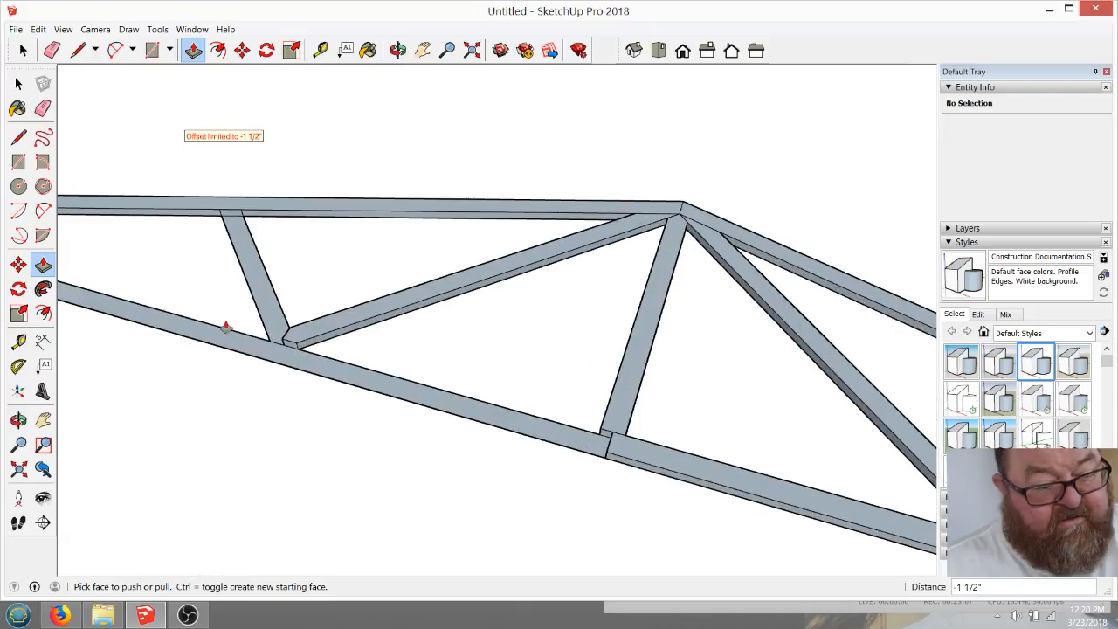
pyautogui.click(244, 237)
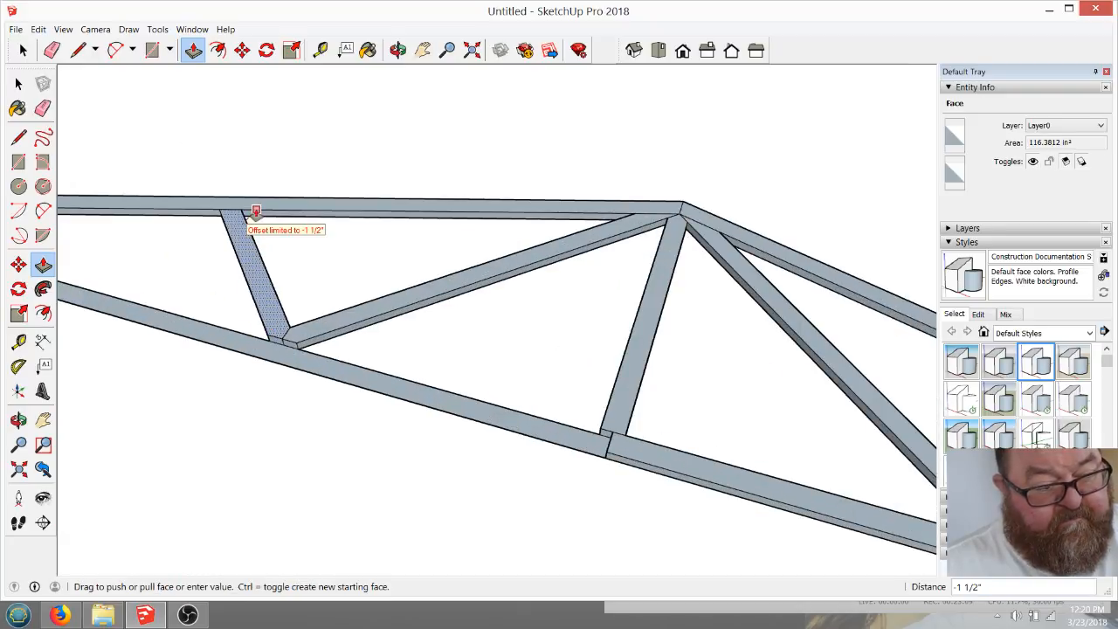
pyautogui.click(250, 218)
pyautogui.click(259, 353)
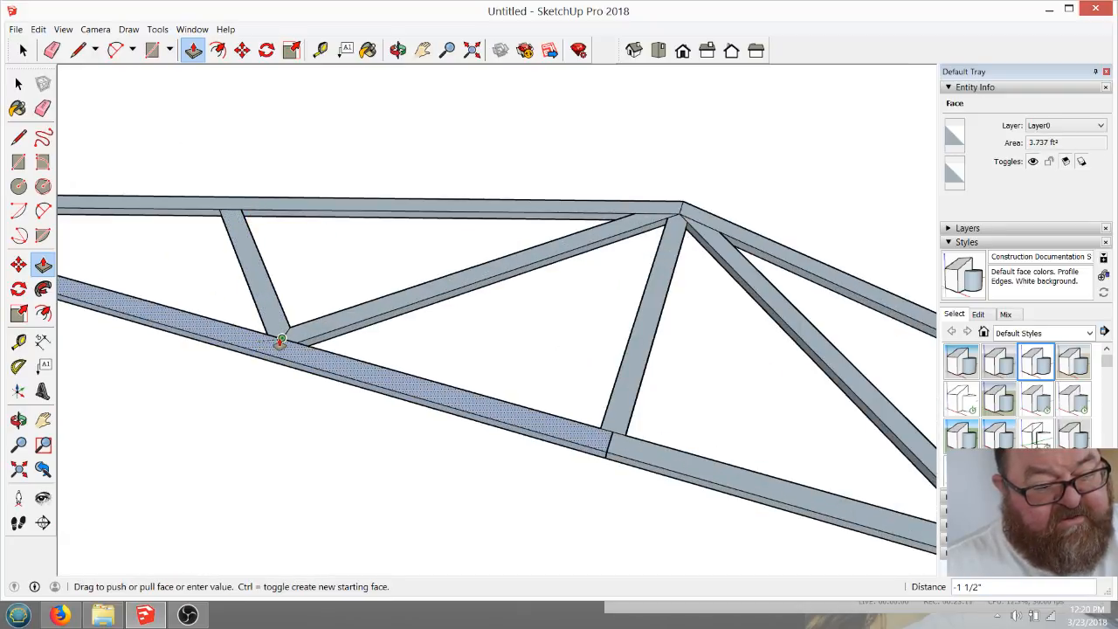
pyautogui.click(320, 324)
pyautogui.scroll(-4, 410, 354)
pyautogui.scroll(-2, 388, 353)
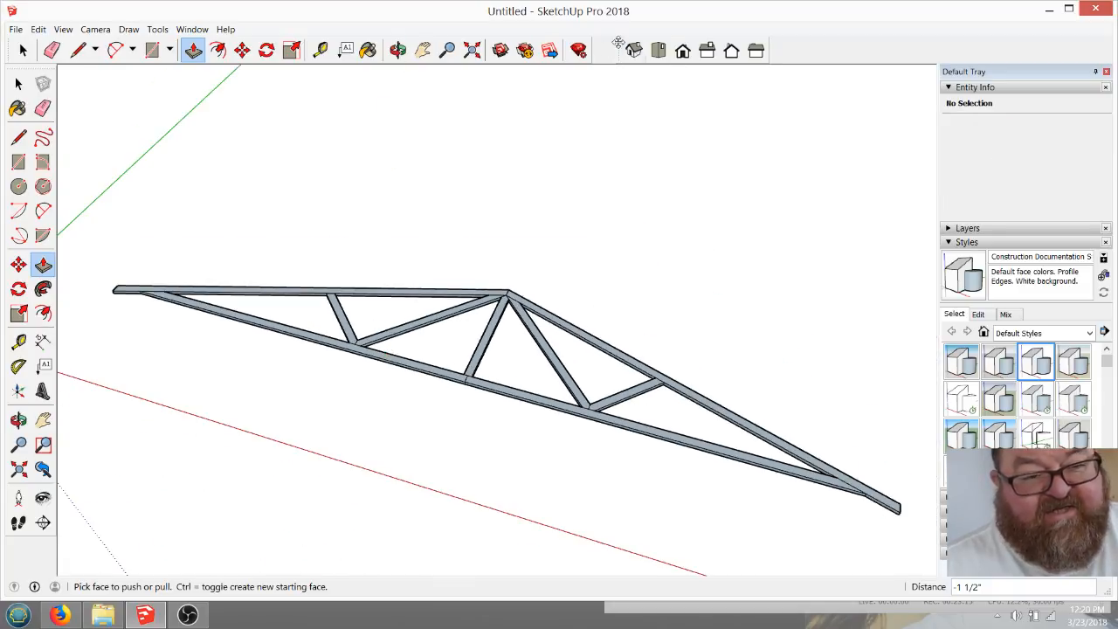
# Switch to the top view and inspect the extruded truss's peak and web joints
pyautogui.click(658, 50)
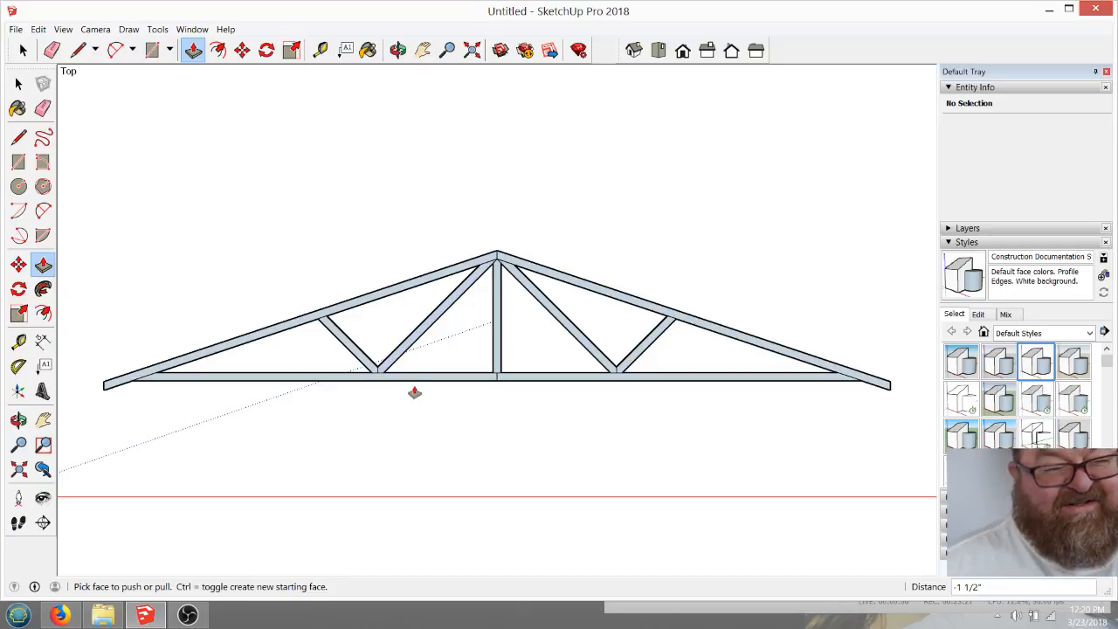
pyautogui.scroll(5, 624, 372)
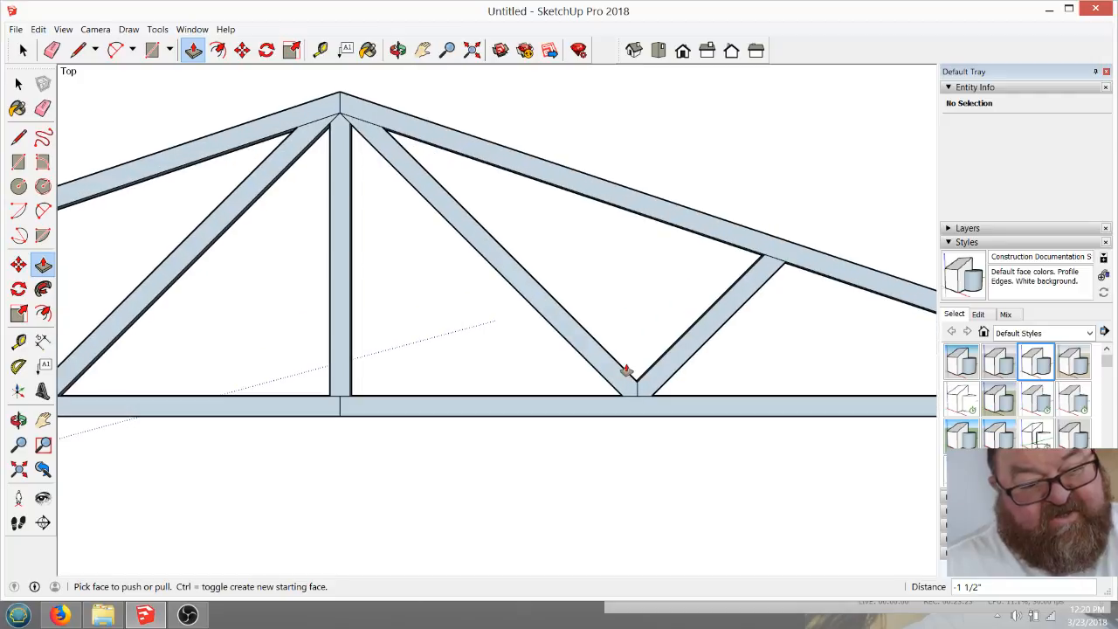
pyautogui.scroll(-3, 536, 462)
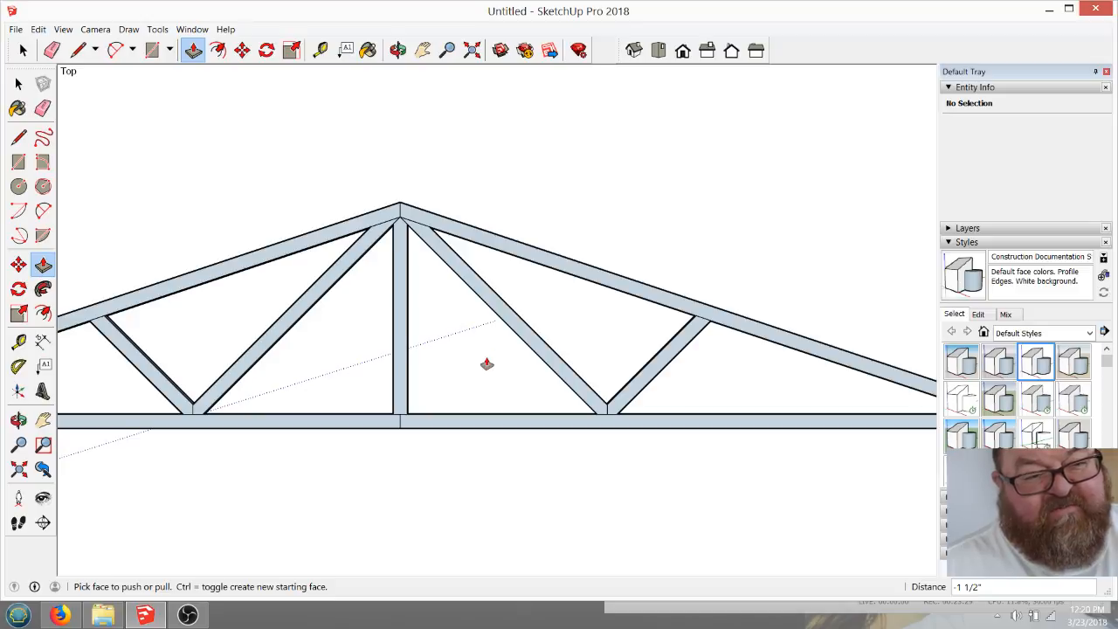
pyautogui.scroll(-1, 486, 364)
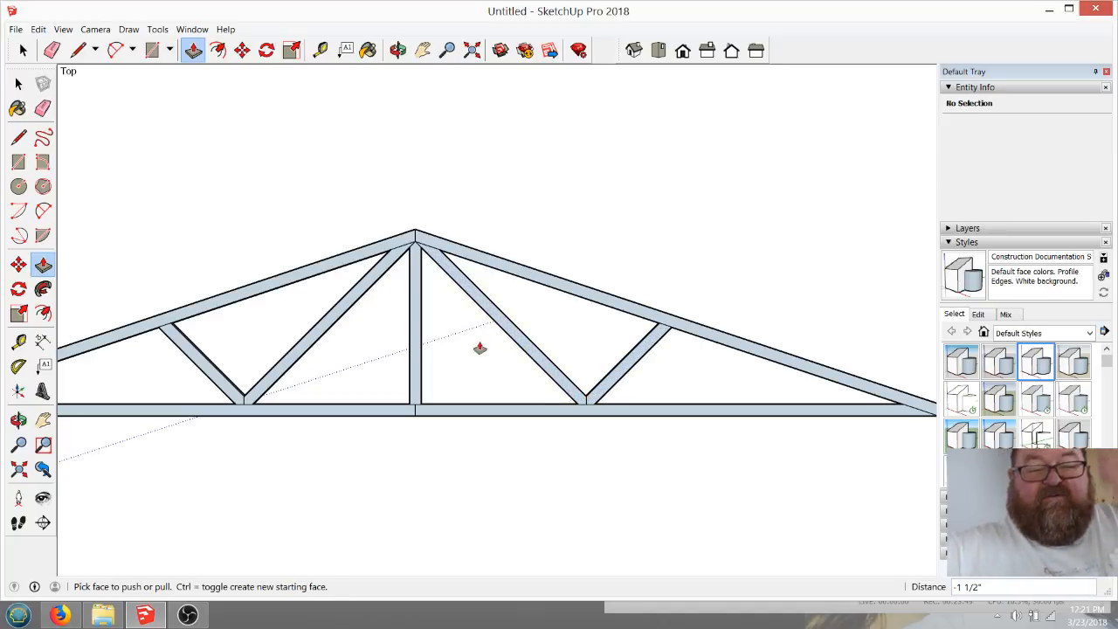
pyautogui.click(188, 616)
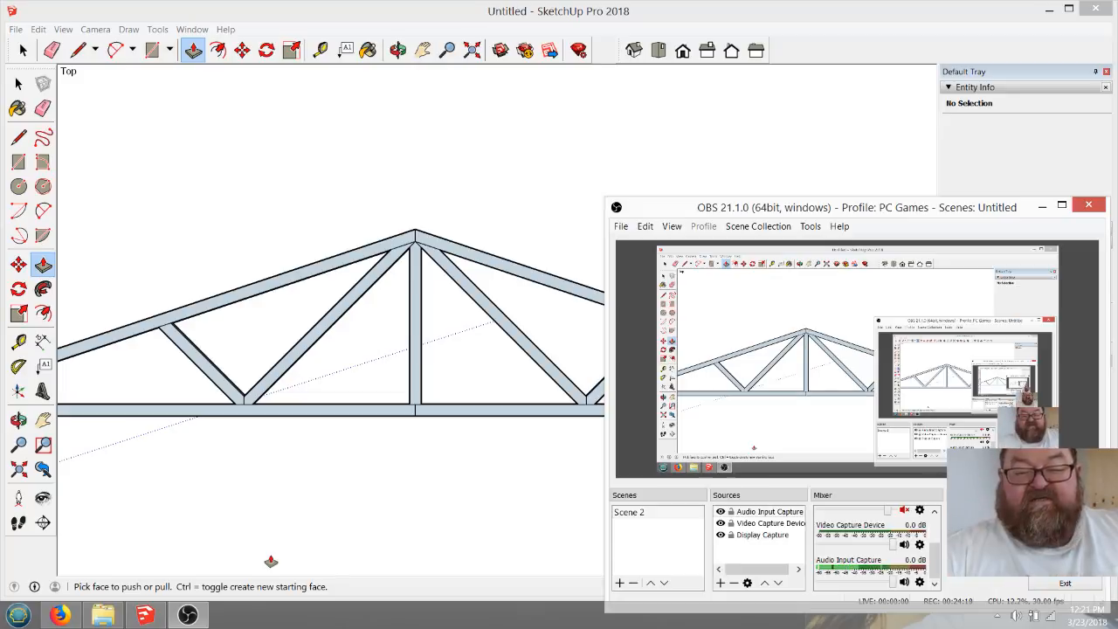
pyautogui.click(507, 212)
# Inspect the centre post and web joints up close and at a slight tilt, ending in the top view
pyautogui.scroll(-2, 863, 412)
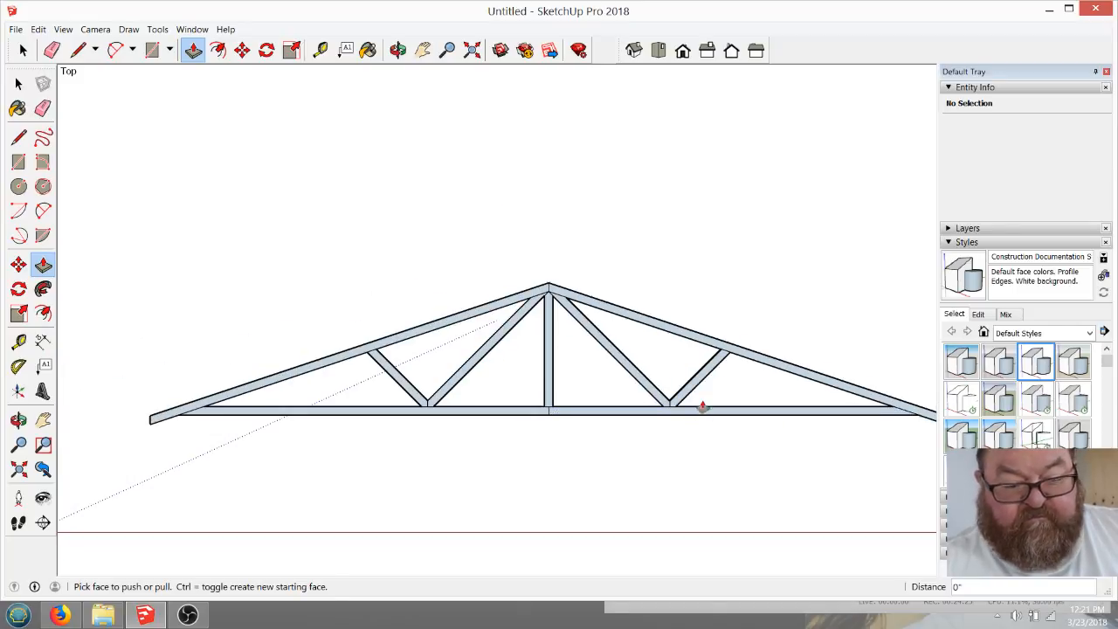
pyautogui.scroll(3, 669, 412)
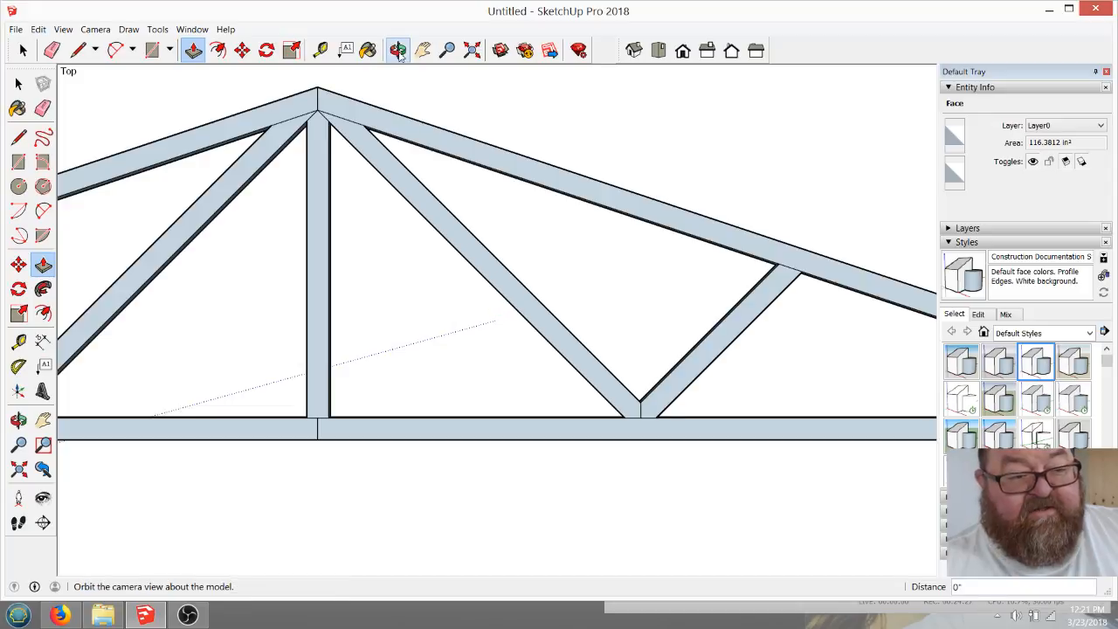
pyautogui.click(398, 50)
pyautogui.moveTo(582, 309); pyautogui.dragTo(484, 373)
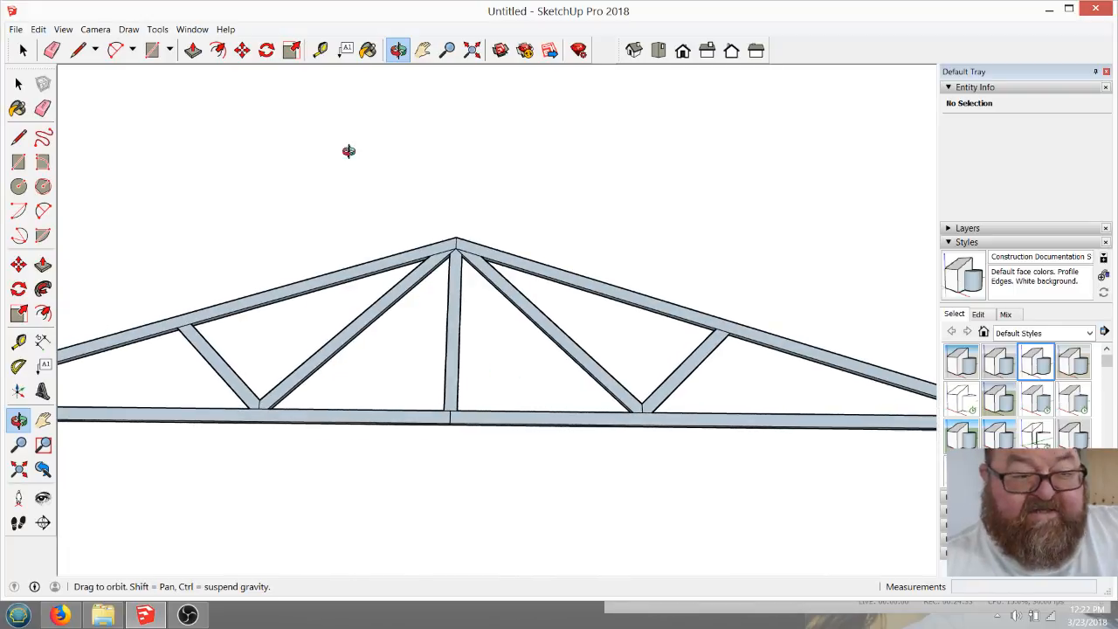
pyautogui.click(658, 50)
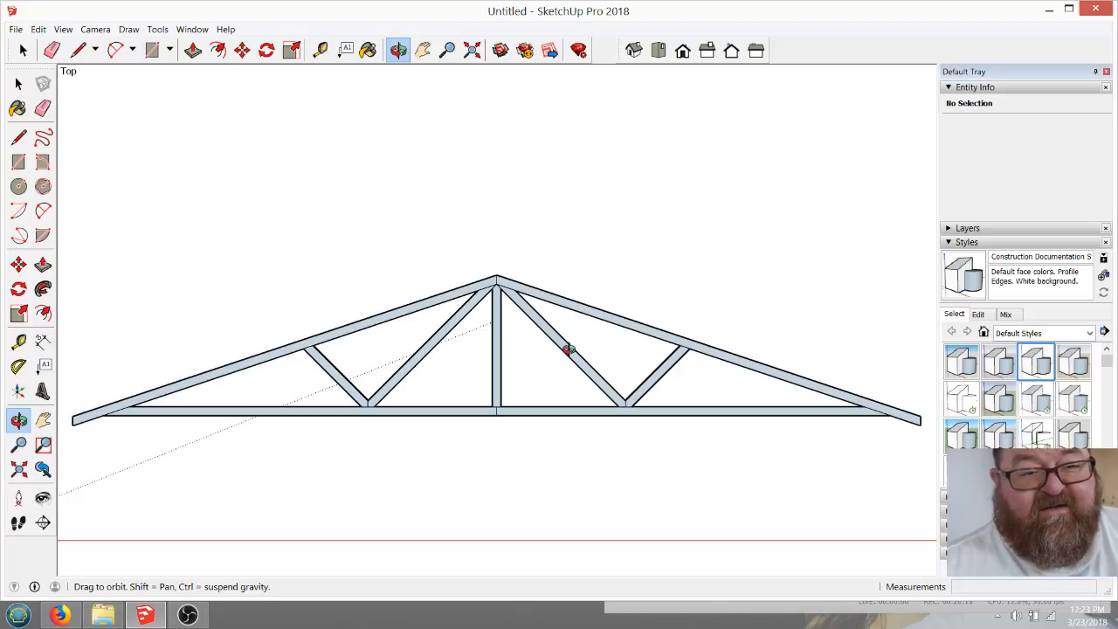
# Examine the thickness of the chords and web members from several oblique angles, including the right overhanging end
pyautogui.moveTo(568, 348); pyautogui.dragTo(499, 277)
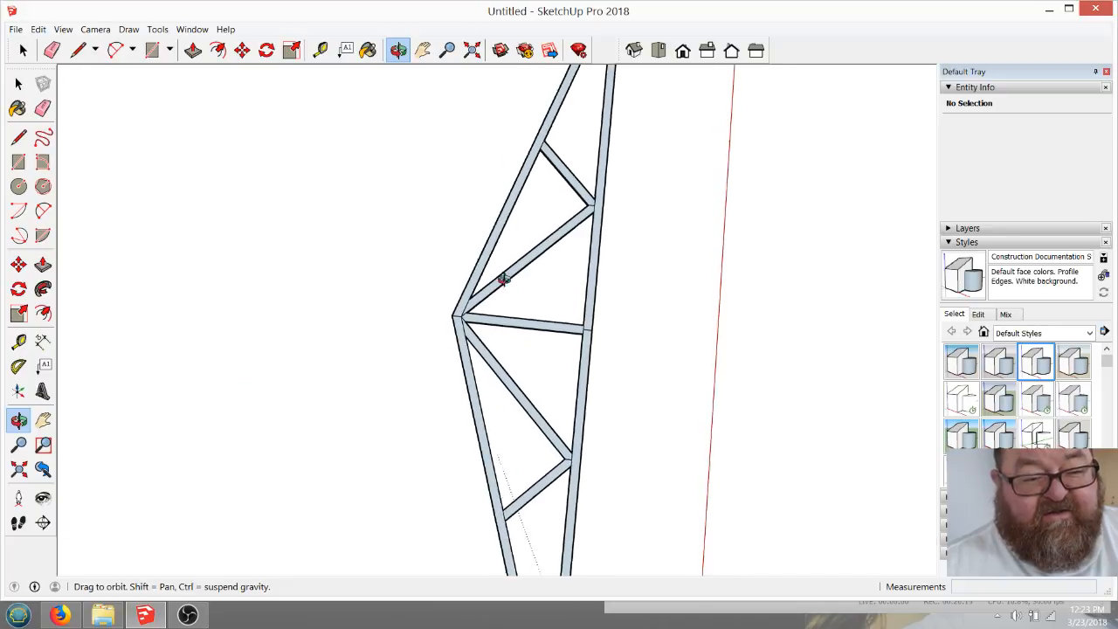
pyautogui.moveTo(507, 380); pyautogui.dragTo(627, 392)
pyautogui.scroll(3, 627, 392)
pyautogui.scroll(-2, 317, 323)
pyautogui.scroll(-1, 317, 323)
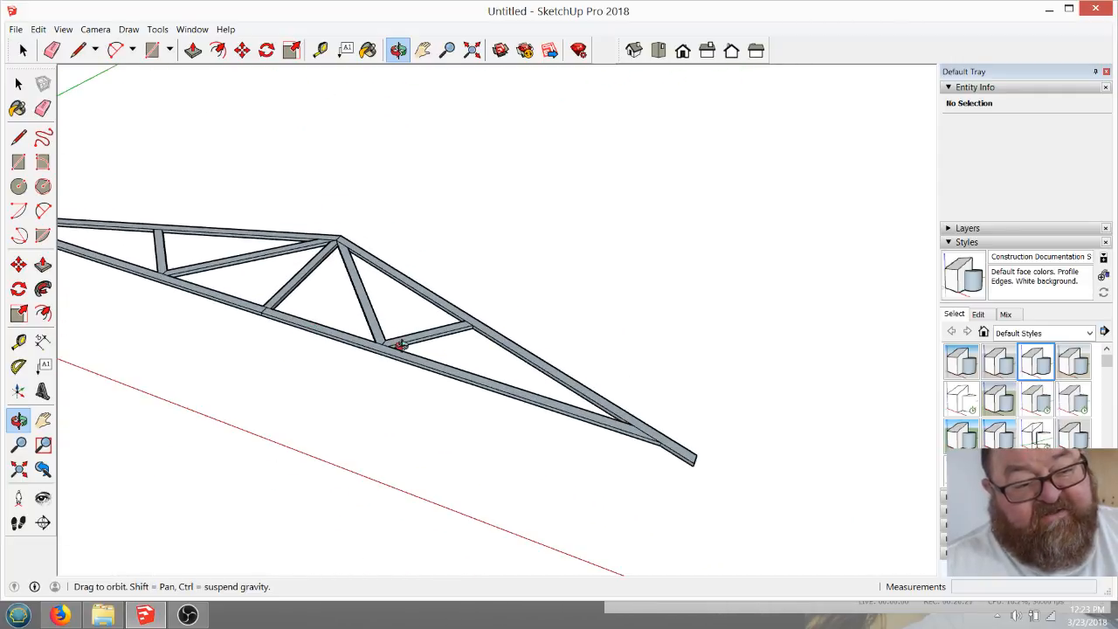
pyautogui.moveTo(395, 341); pyautogui.dragTo(415, 412)
pyautogui.scroll(4, 495, 340)
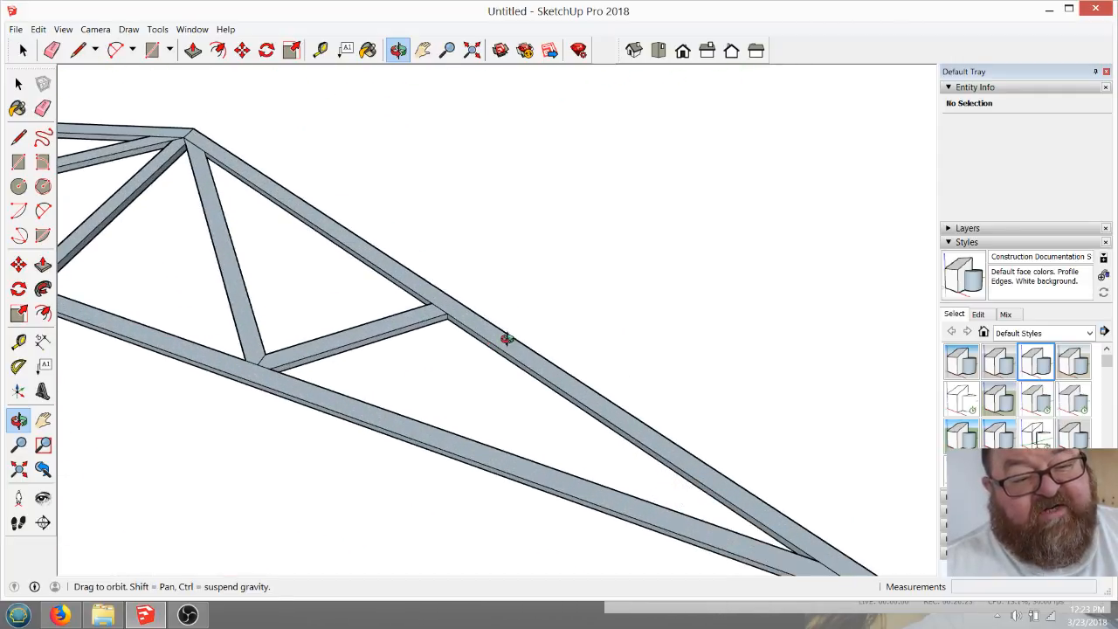
pyautogui.scroll(-5, 517, 332)
pyautogui.moveTo(337, 332); pyautogui.dragTo(379, 394)
pyautogui.scroll(-3, 686, 466)
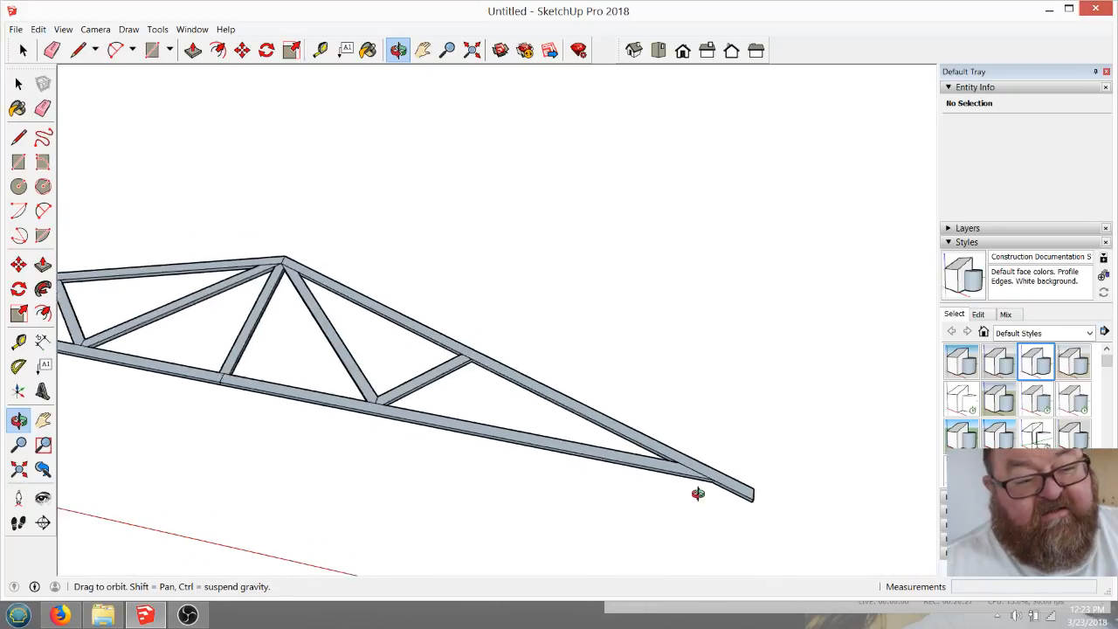
# Review the whole truss in top view and its centre bays from an oblique angle
pyautogui.click(659, 51)
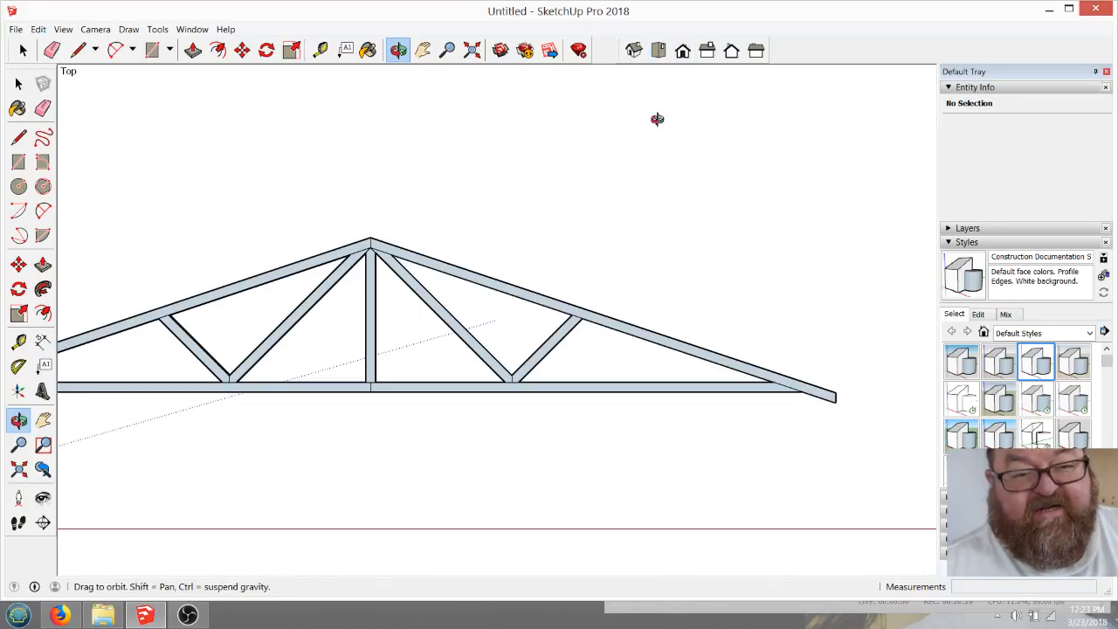
pyautogui.scroll(-2, 736, 399)
pyautogui.scroll(2, 507, 354)
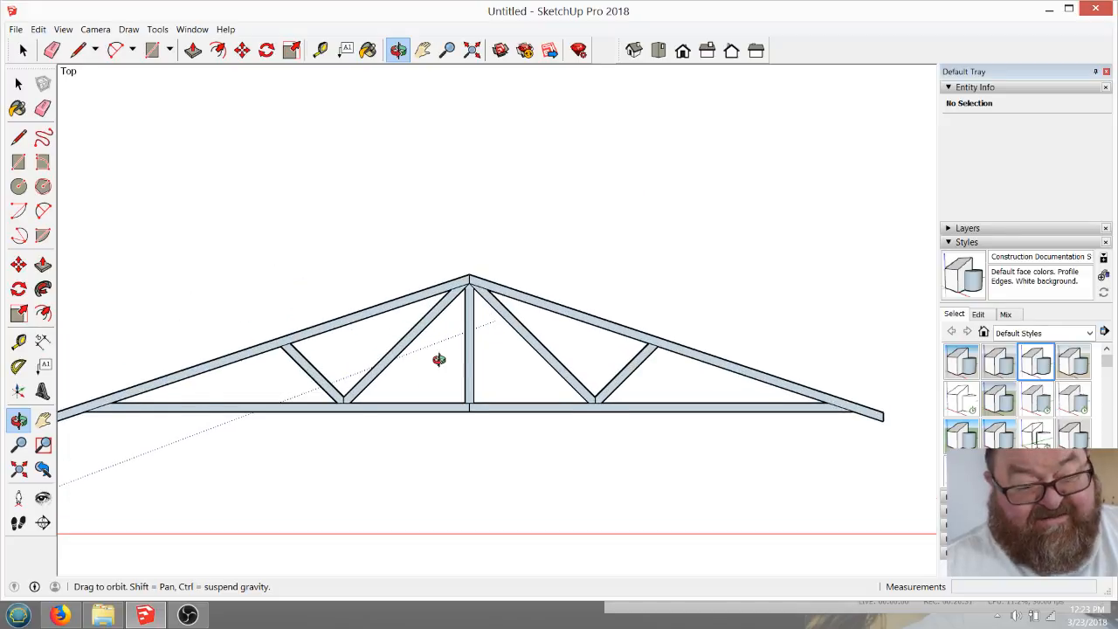
pyautogui.scroll(-1, 439, 359)
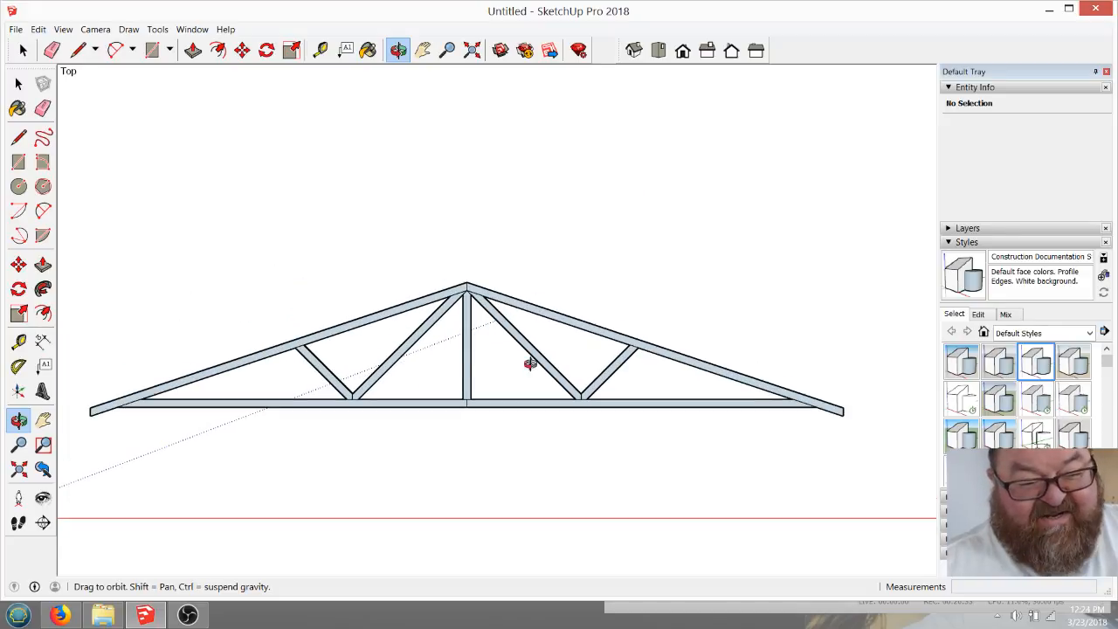
pyautogui.moveTo(530, 362); pyautogui.dragTo(424, 408)
pyautogui.scroll(3, 632, 375)
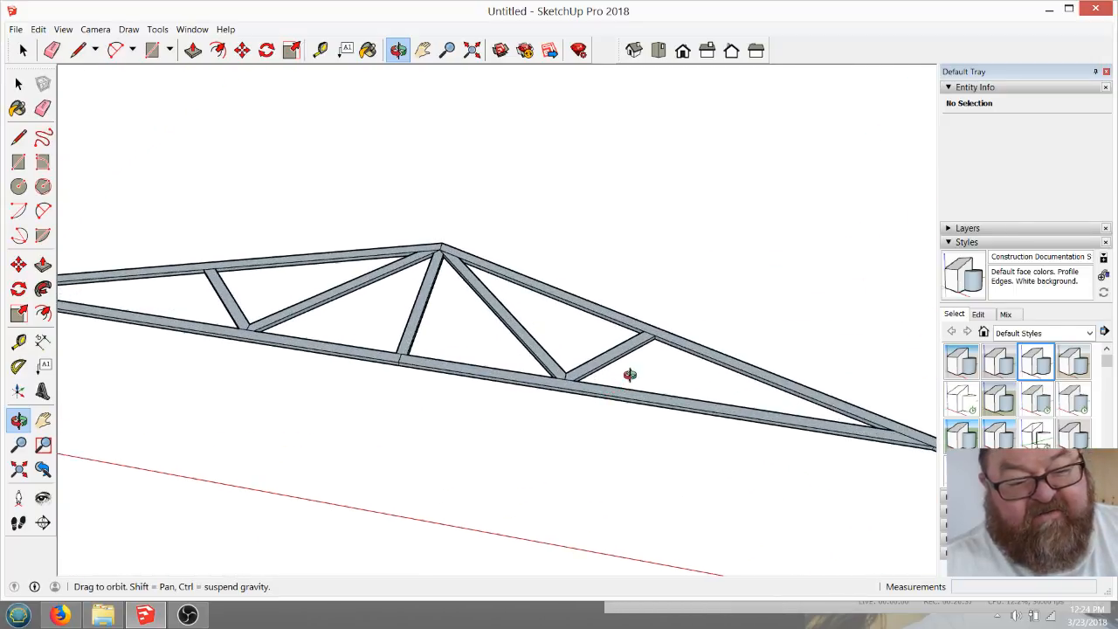
# Try to turn the whole truss into a component
pyautogui.scroll(3, 272, 312)
pyautogui.scroll(-3, 329, 357)
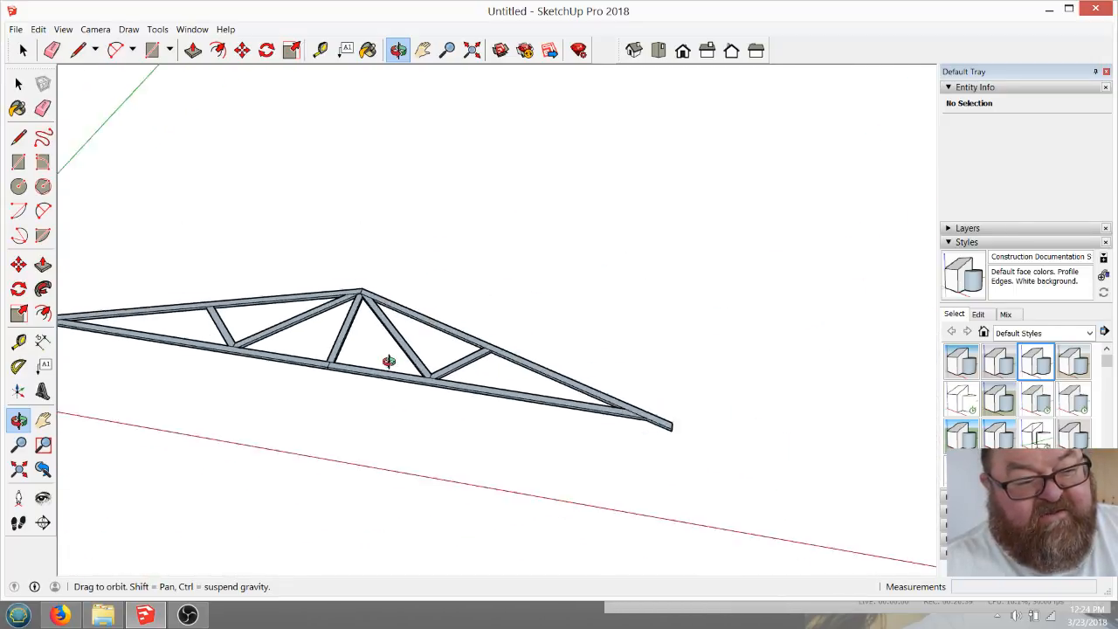
pyautogui.scroll(-2, 580, 411)
pyautogui.moveTo(411, 342); pyautogui.dragTo(488, 414)
pyautogui.press('space')
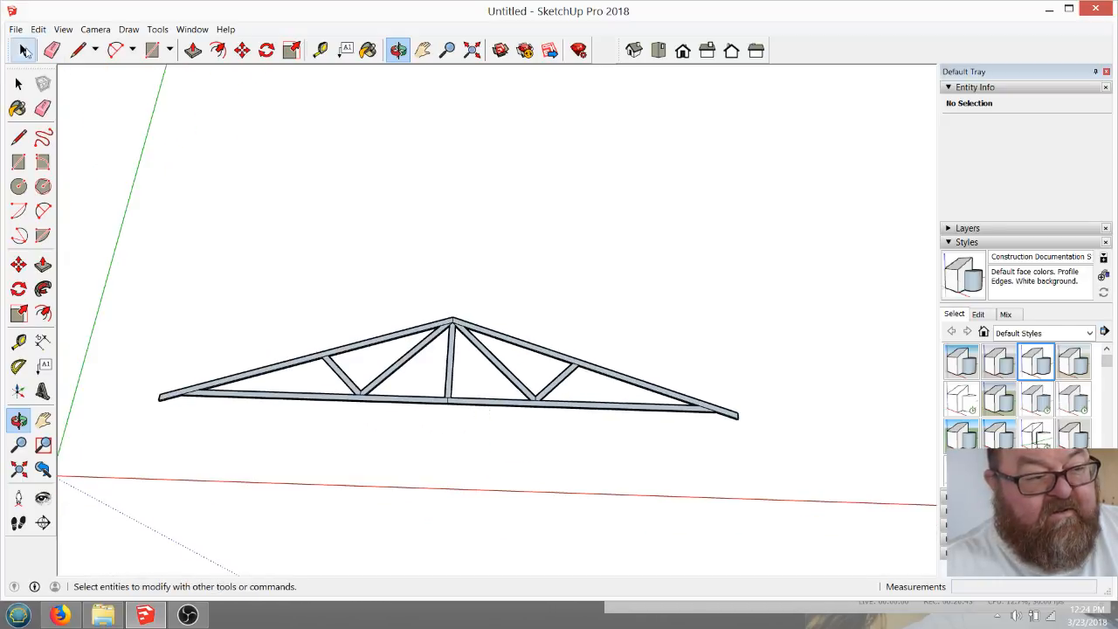
pyautogui.moveTo(126, 226); pyautogui.dragTo(807, 479)
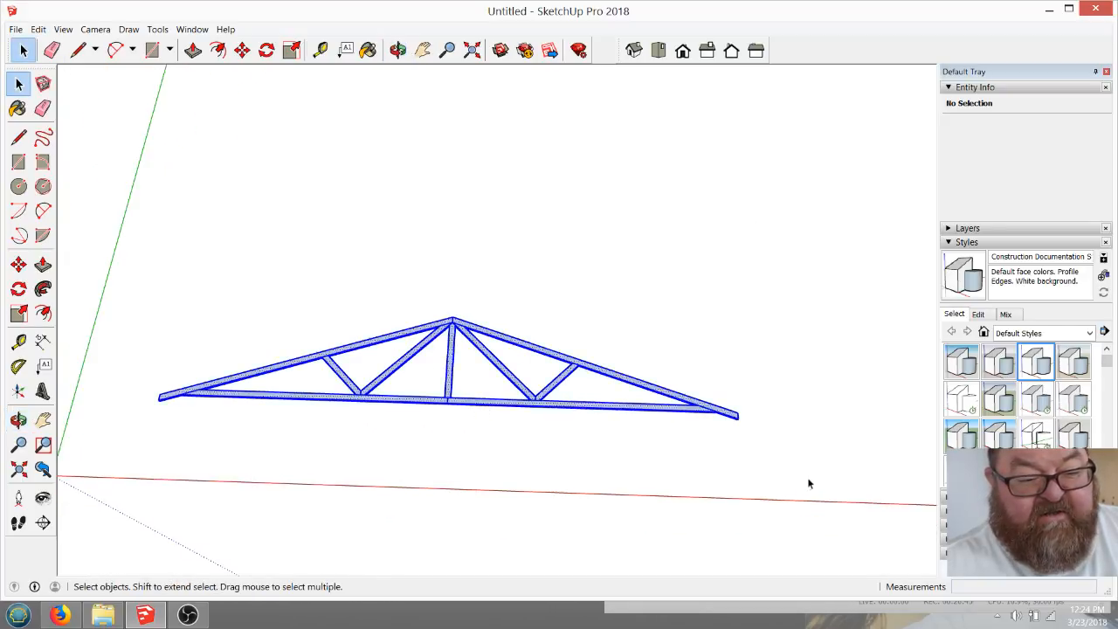
pyautogui.rightClick(455, 323)
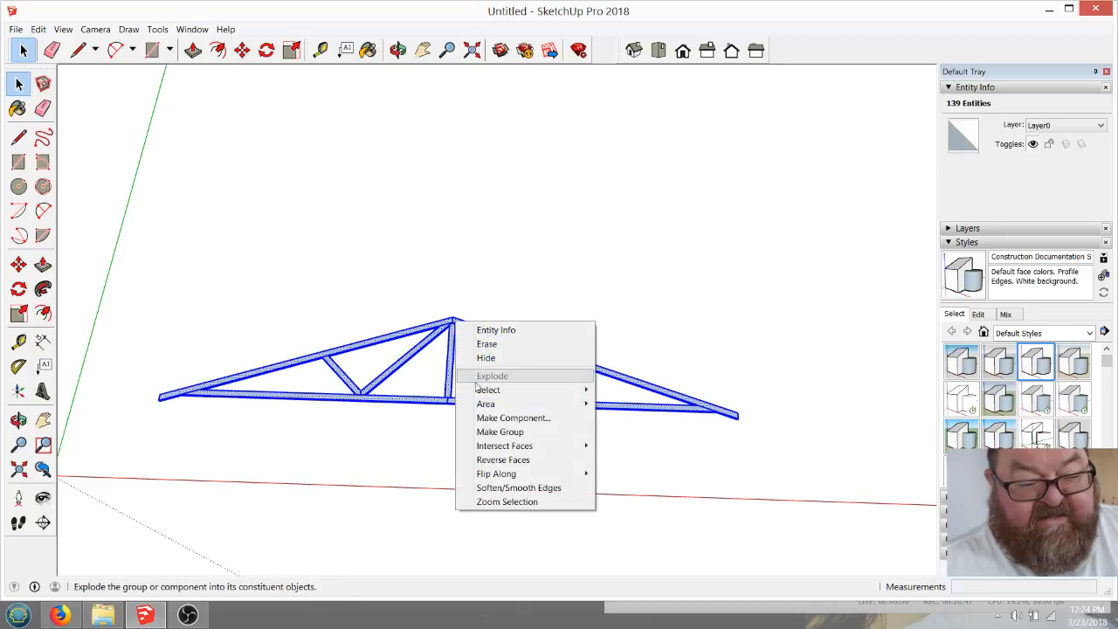
pyautogui.click(513, 418)
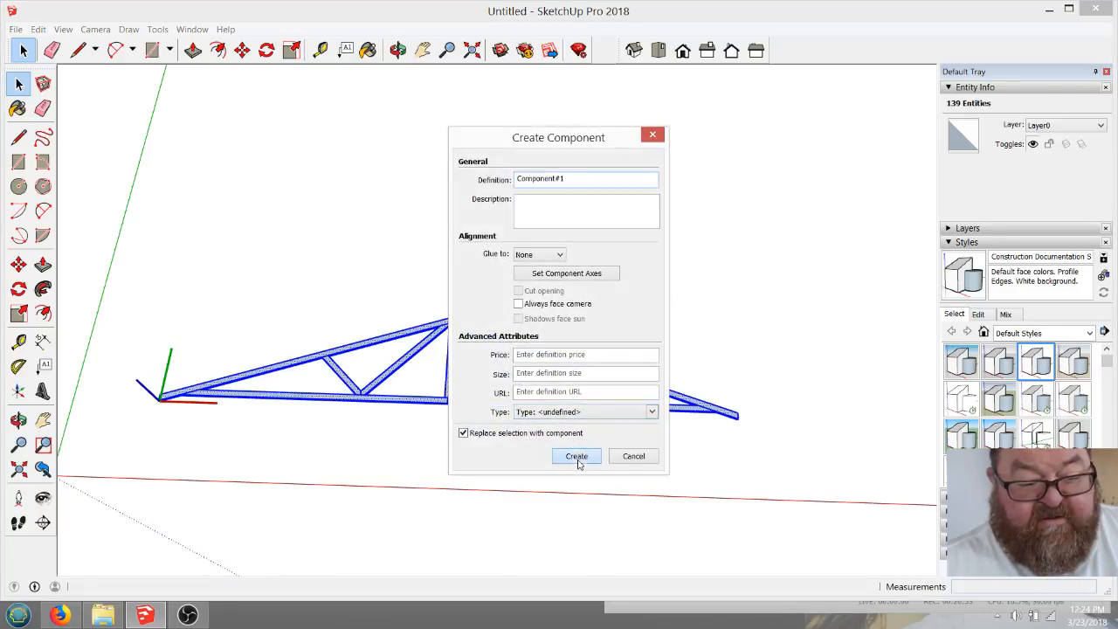
pyautogui.click(577, 456)
pyautogui.click(437, 270)
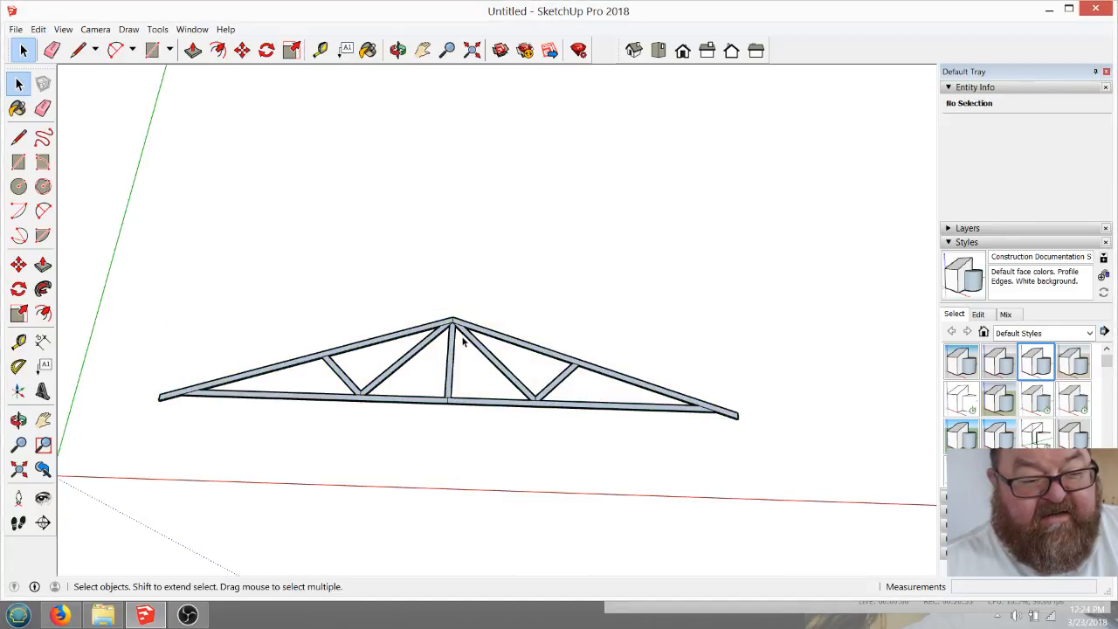
pyautogui.scroll(3, 461, 335)
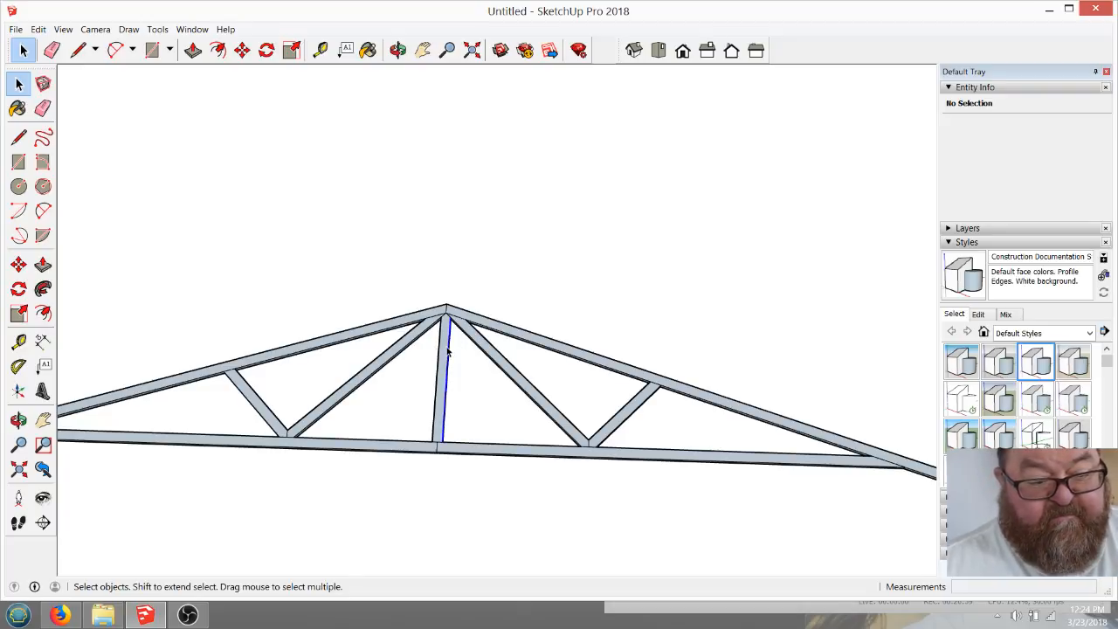
pyautogui.click(464, 277)
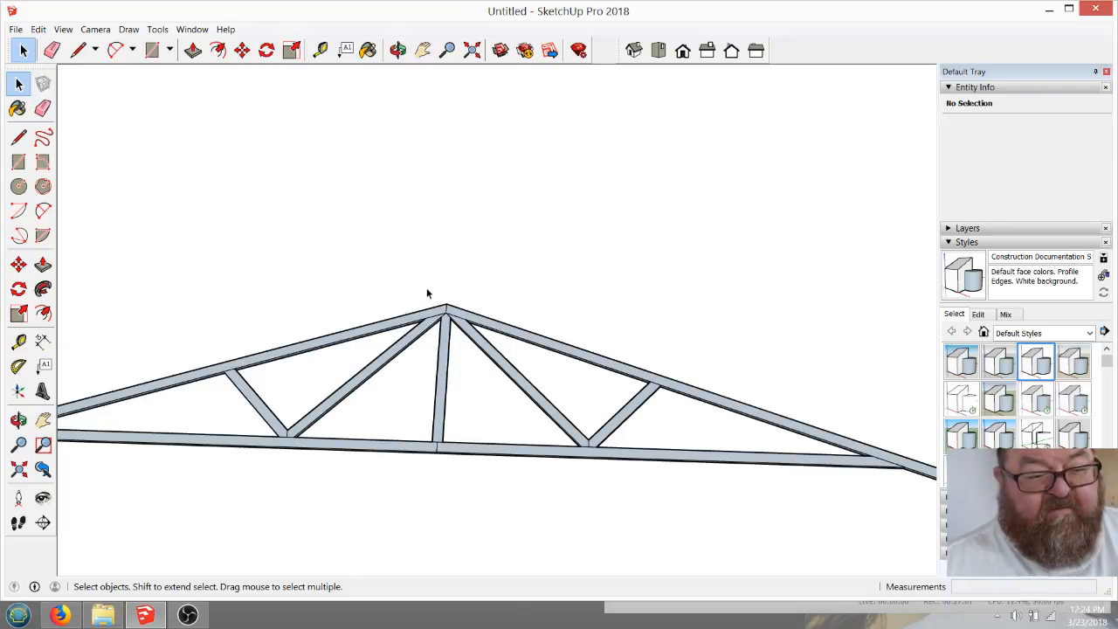
# Select the whole truss and make it a group
pyautogui.scroll(-3, 426, 287)
pyautogui.moveTo(177, 276); pyautogui.dragTo(690, 442)
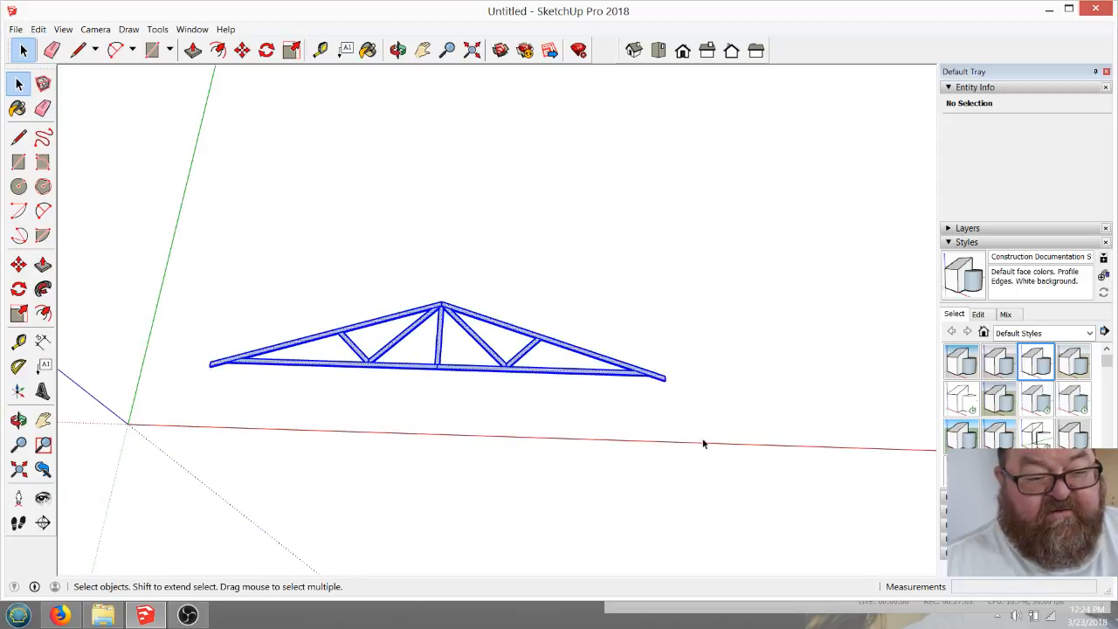
pyautogui.rightClick(441, 310)
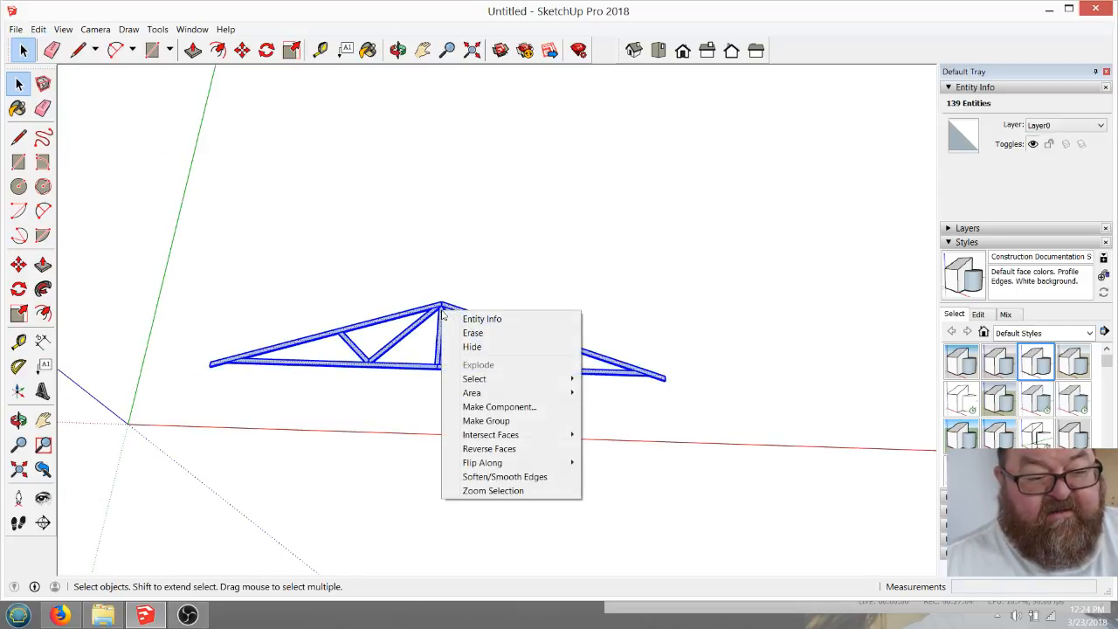
pyautogui.click(486, 421)
pyautogui.click(451, 343)
# Draw a 12" by 8" rectangle over the right-hand web joint, starting on the bottom chord's lower front edge
pyautogui.scroll(5, 451, 343)
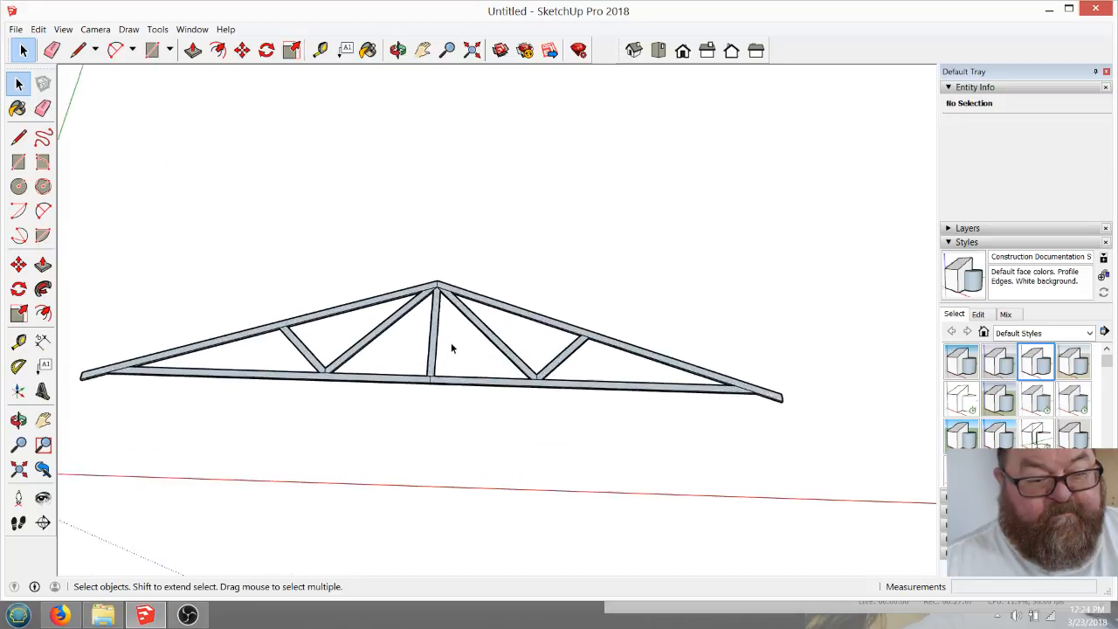
pyautogui.scroll(5, 592, 391)
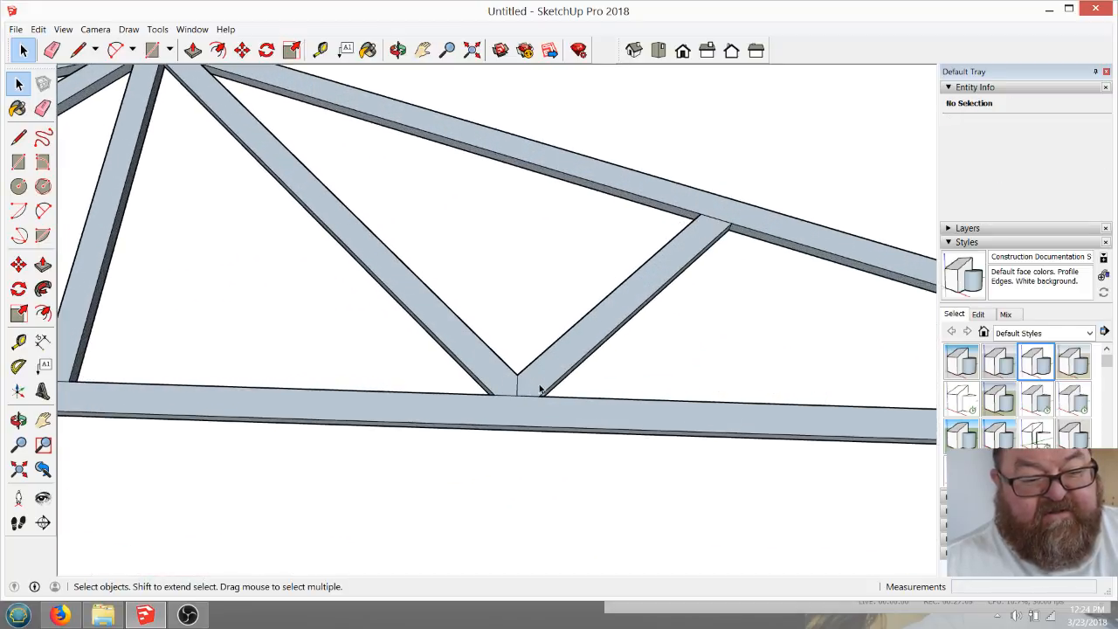
pyautogui.click(398, 50)
pyautogui.moveTo(504, 303); pyautogui.dragTo(552, 380)
pyautogui.scroll(5, 512, 387)
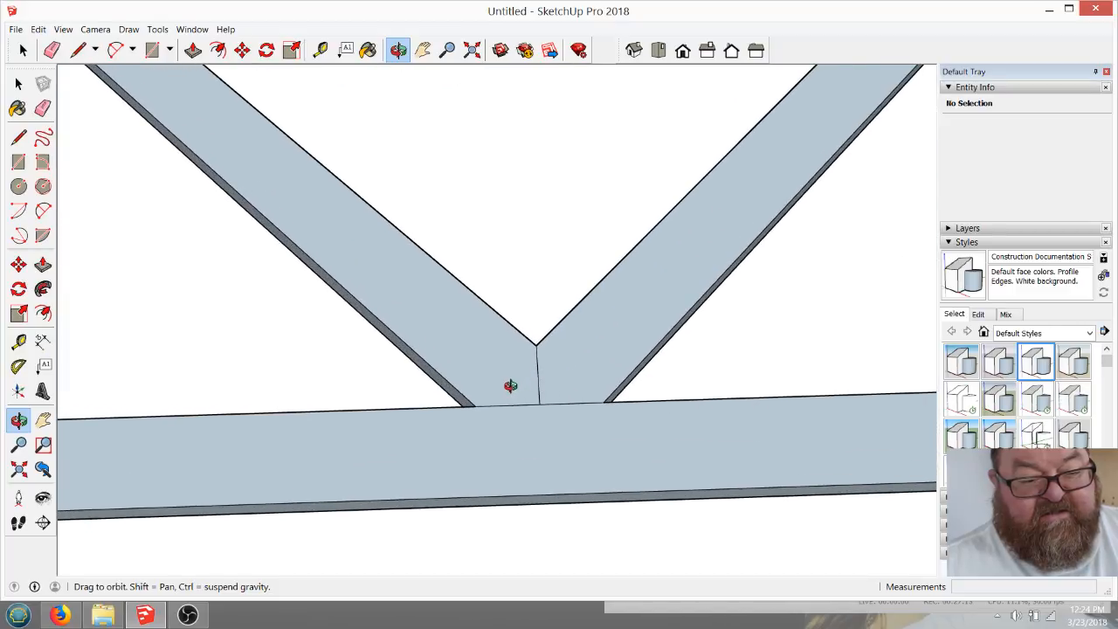
pyautogui.scroll(-4, 442, 350)
pyautogui.moveTo(474, 382); pyautogui.dragTo(313, 290)
pyautogui.click(152, 49)
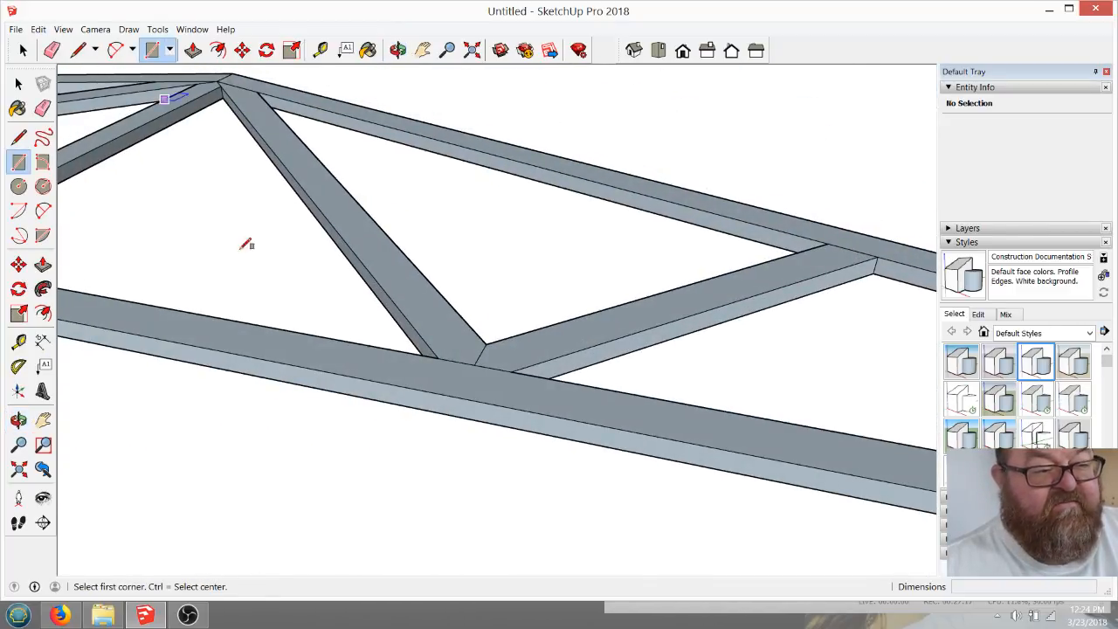
pyautogui.click(398, 50)
pyautogui.moveTo(419, 280); pyautogui.dragTo(446, 347)
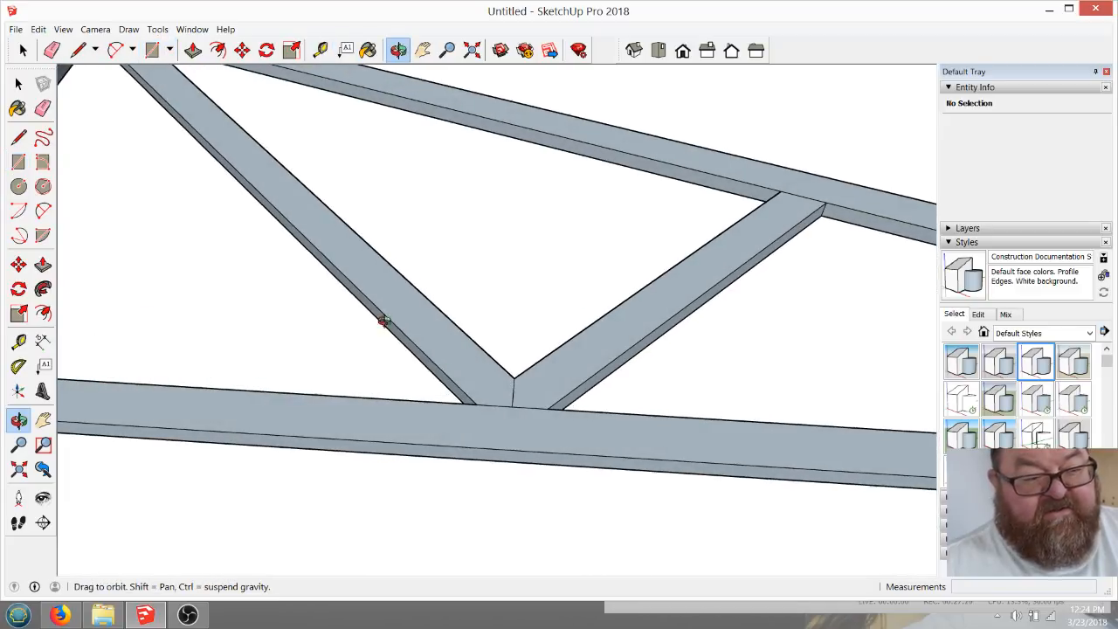
pyautogui.click(153, 53)
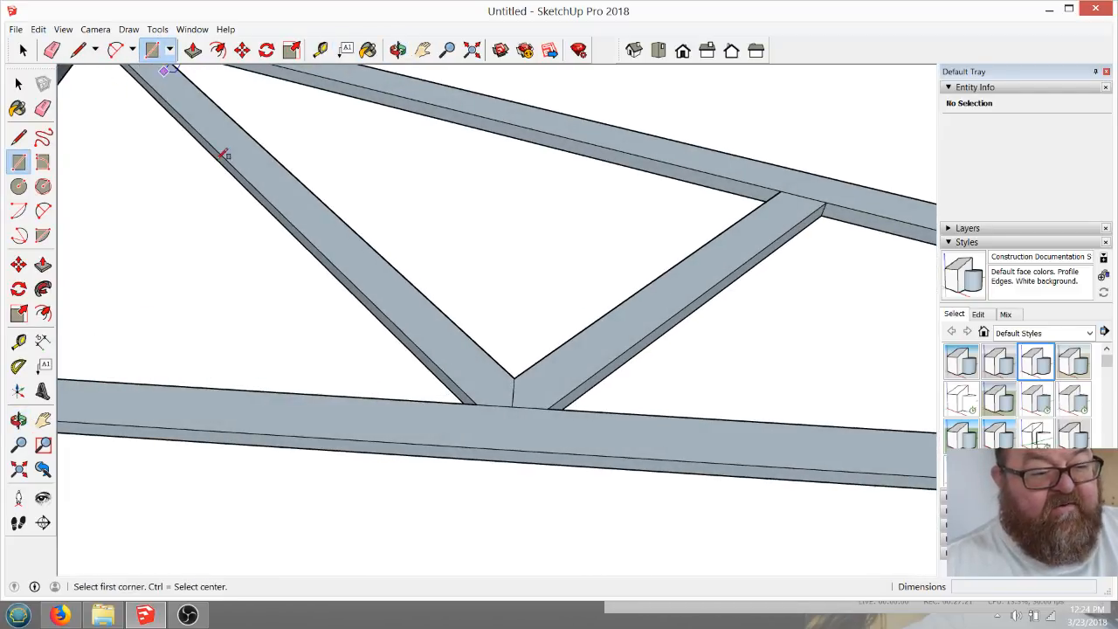
pyautogui.click(400, 443)
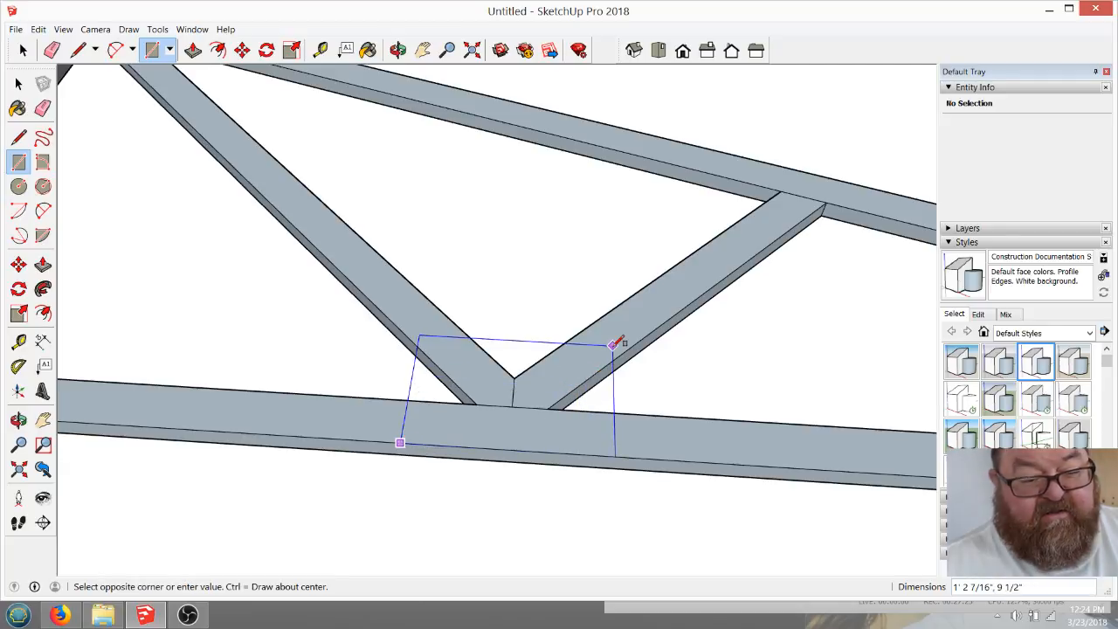
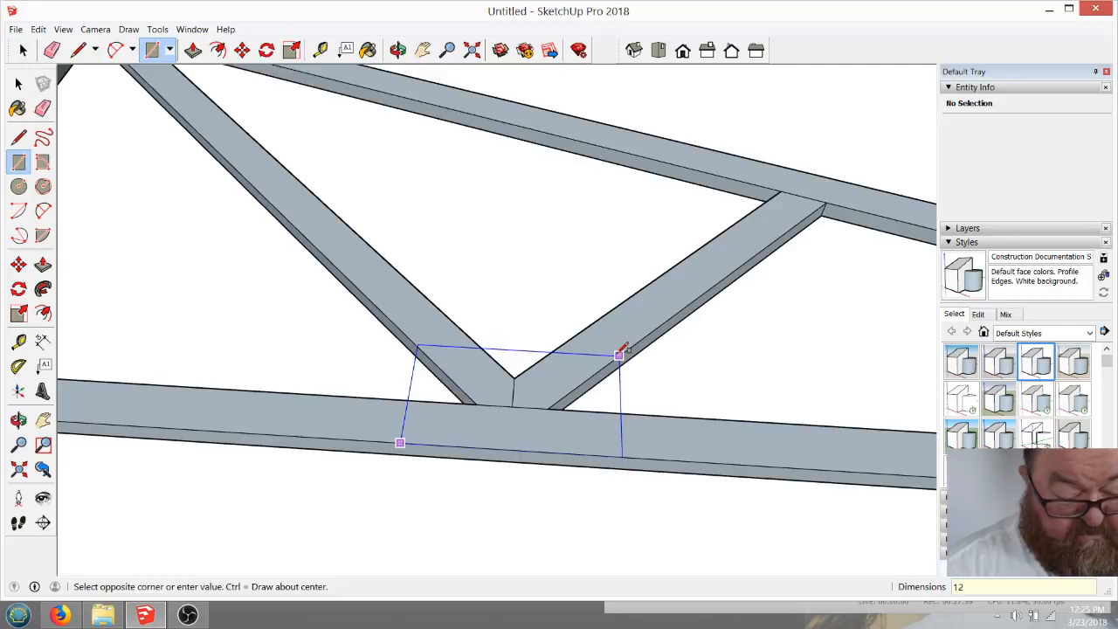
pyautogui.press('Return')
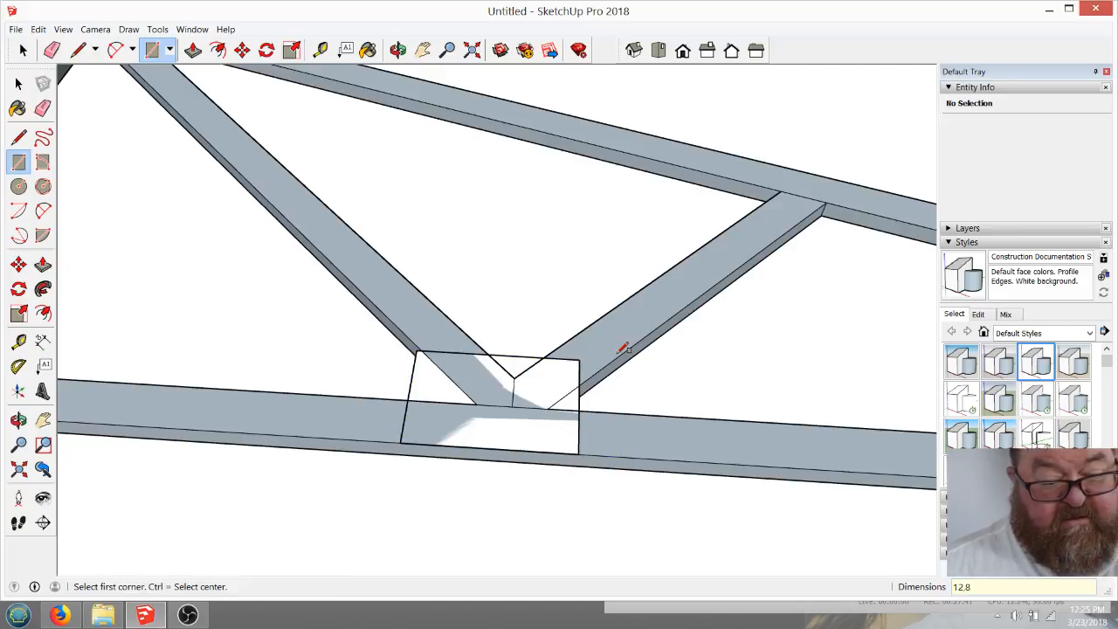
# Extrude the rectangle over the web joint to a 1/2" thick gusset plate
pyautogui.scroll(2, 505, 343)
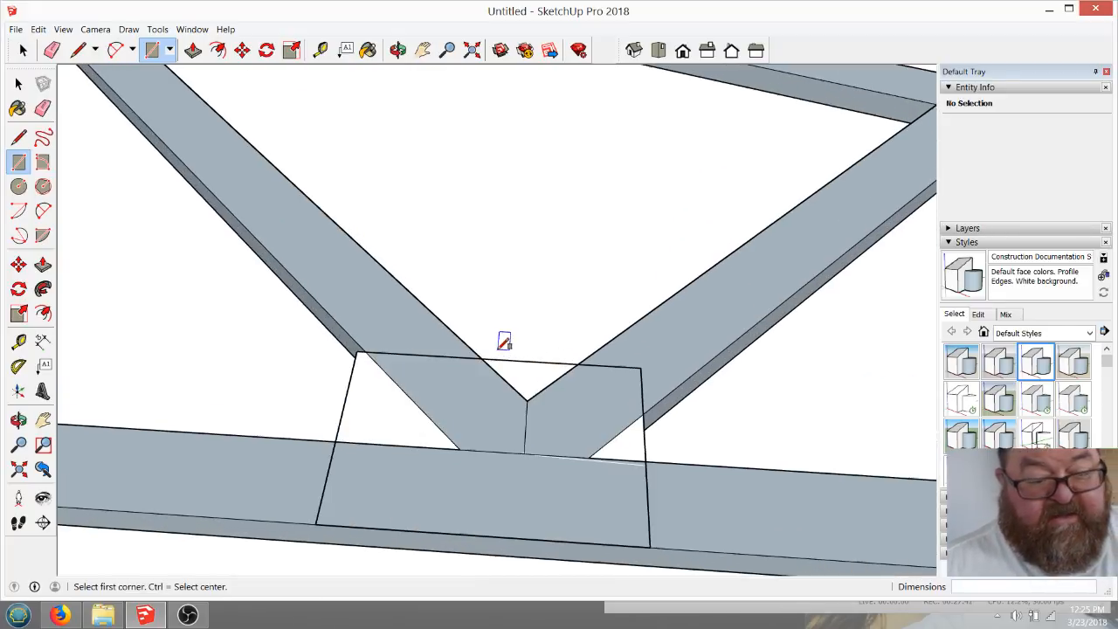
pyautogui.click(398, 50)
pyautogui.moveTo(527, 445); pyautogui.dragTo(264, 91)
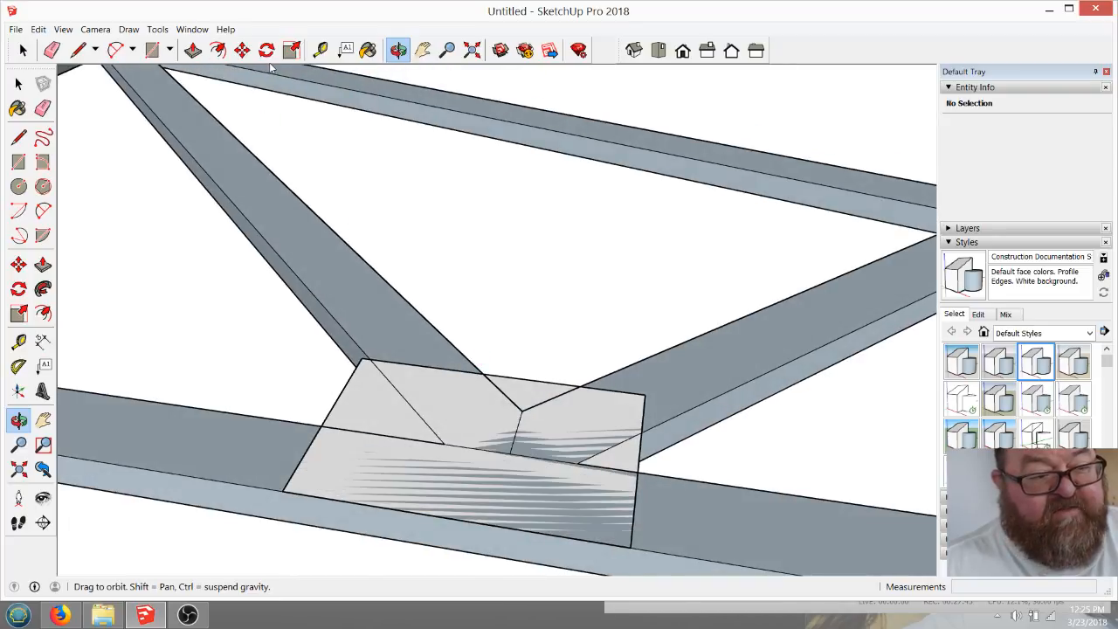
pyautogui.click(193, 49)
pyautogui.click(469, 416)
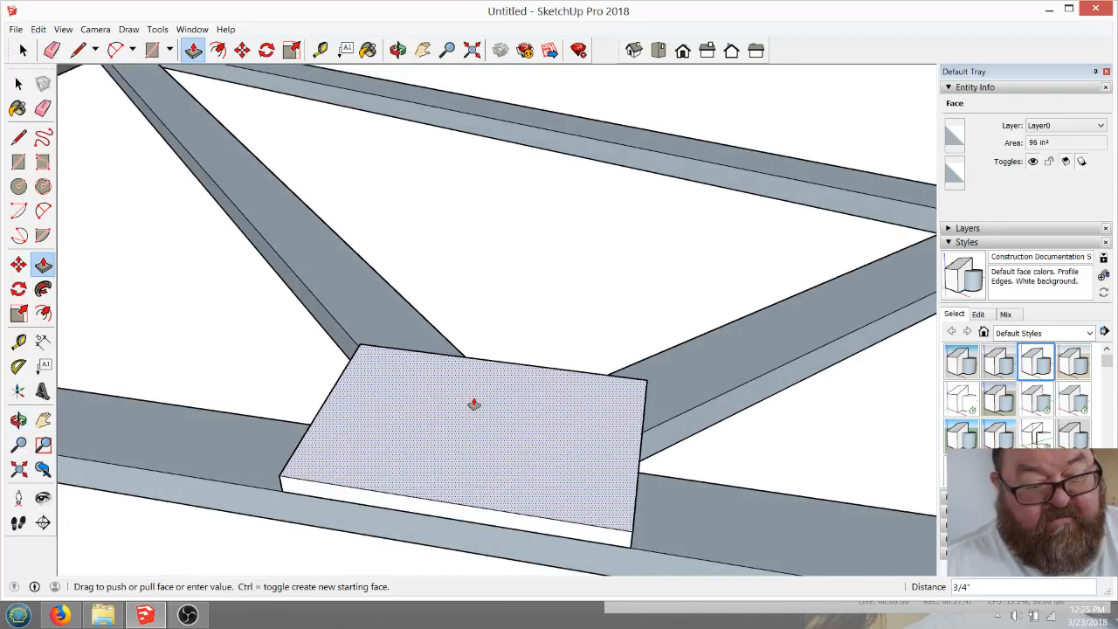
pyautogui.click(474, 404)
pyautogui.click(474, 403)
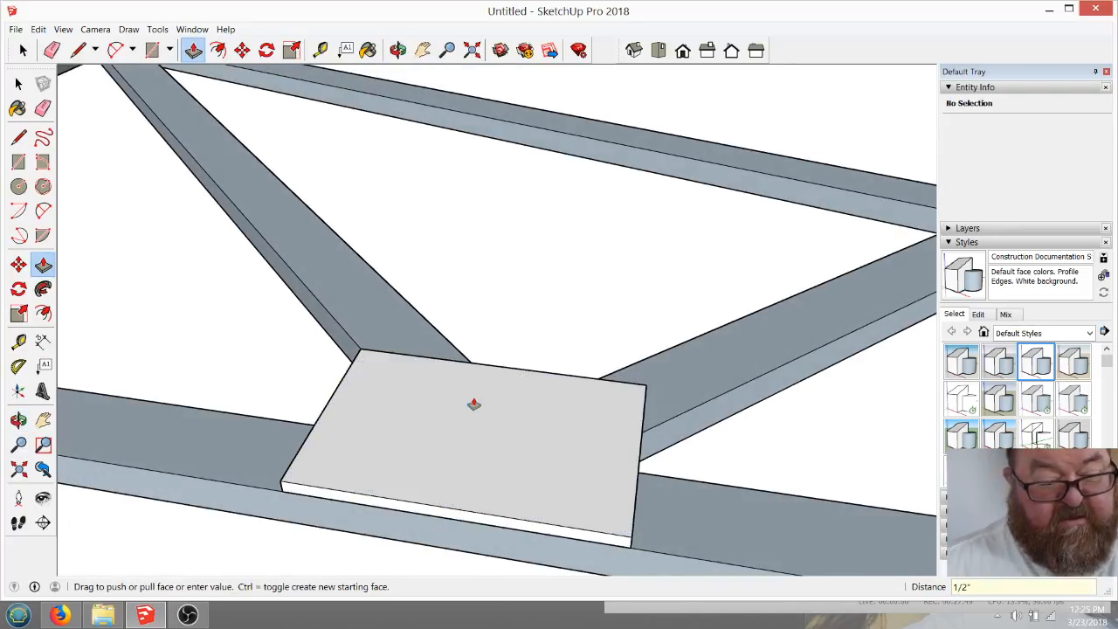
# Select all of the gusset plate's geometry and make it a group
pyautogui.click(398, 50)
pyautogui.moveTo(387, 155); pyautogui.dragTo(456, 418)
pyautogui.click(22, 50)
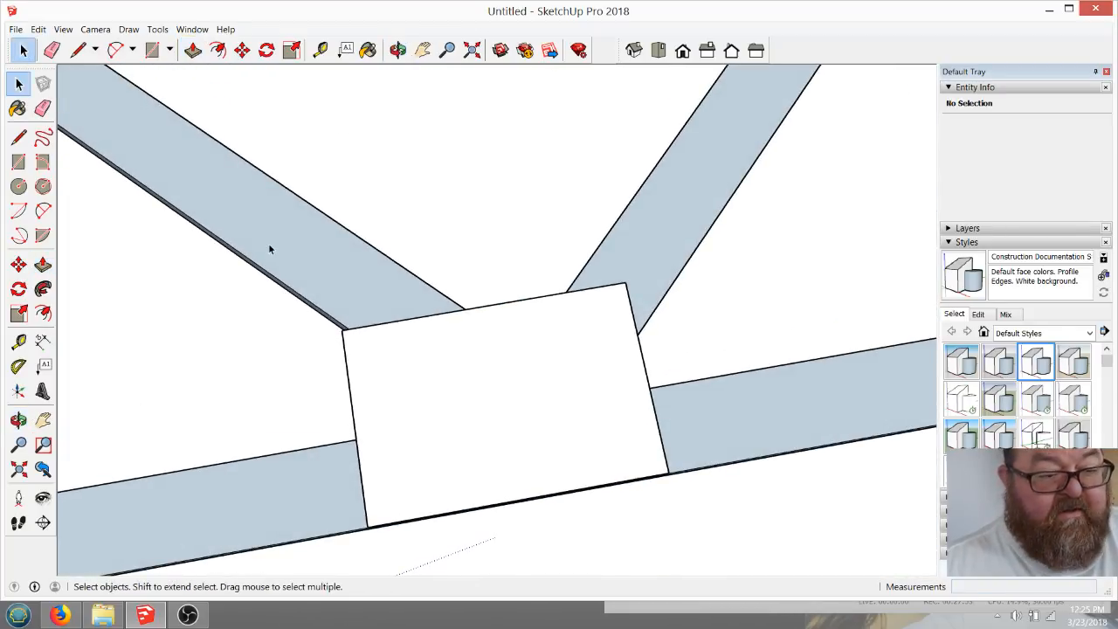
pyautogui.moveTo(268, 243); pyautogui.dragTo(771, 547)
pyautogui.rightClick(532, 371)
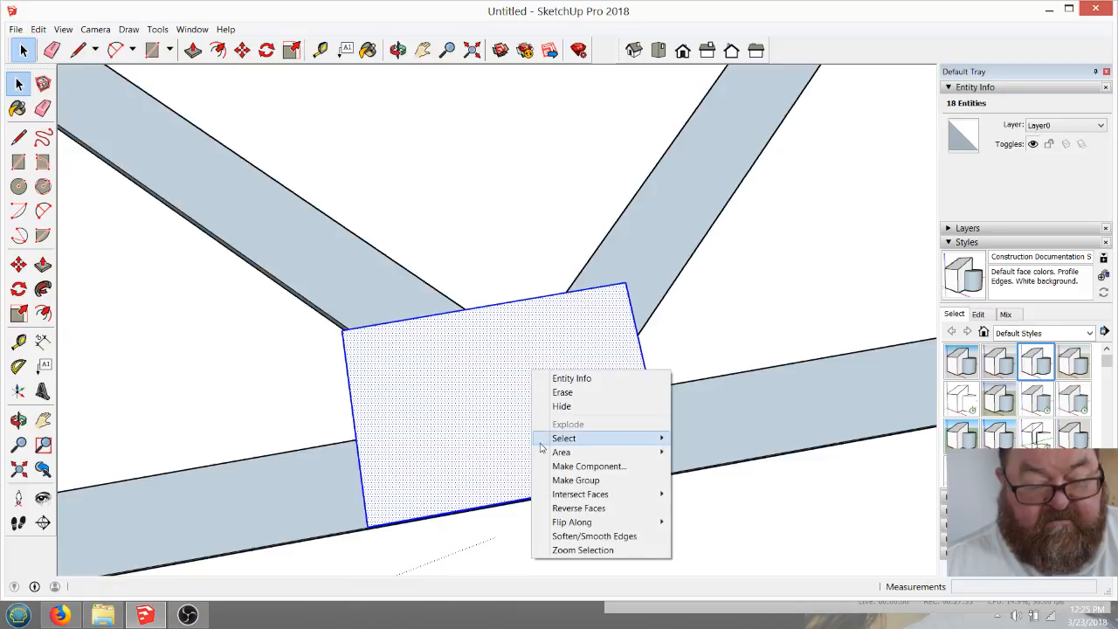
pyautogui.click(564, 481)
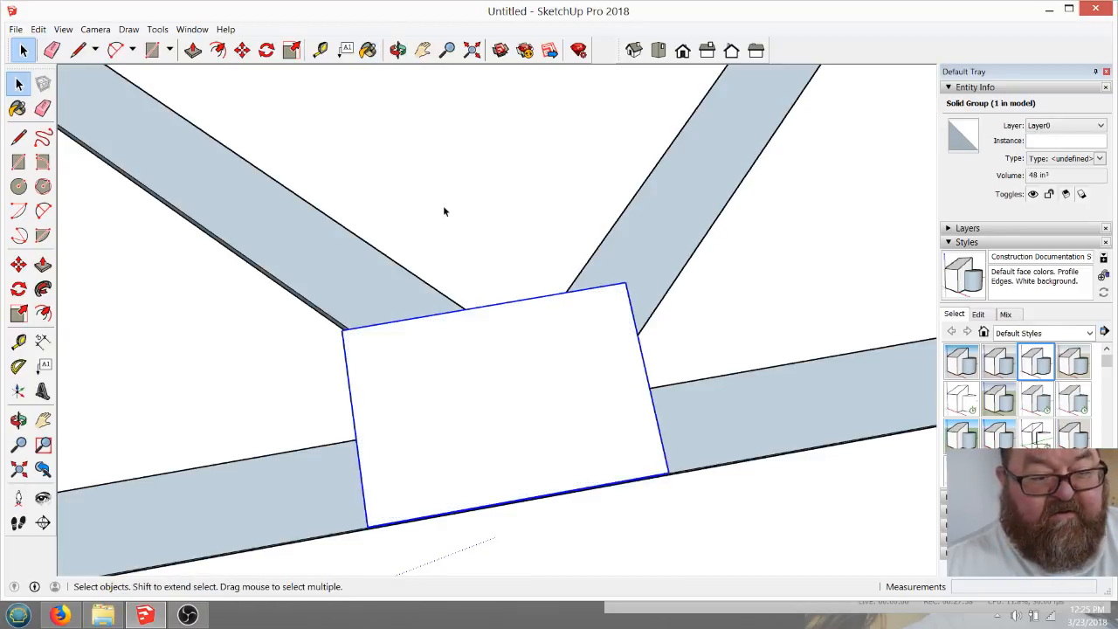
# Move the gusset plate about 10 9/16" to the right along the bottom chord, clear of the web joint's seam
pyautogui.click(397, 50)
pyautogui.moveTo(524, 399); pyautogui.dragTo(461, 231)
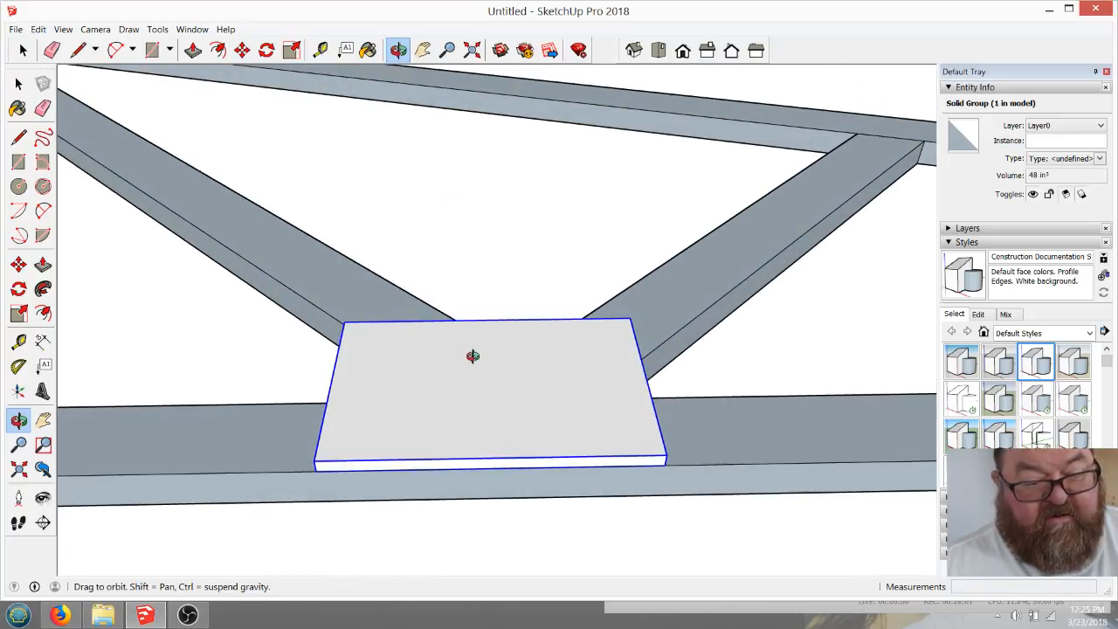
pyautogui.moveTo(473, 355); pyautogui.dragTo(445, 374)
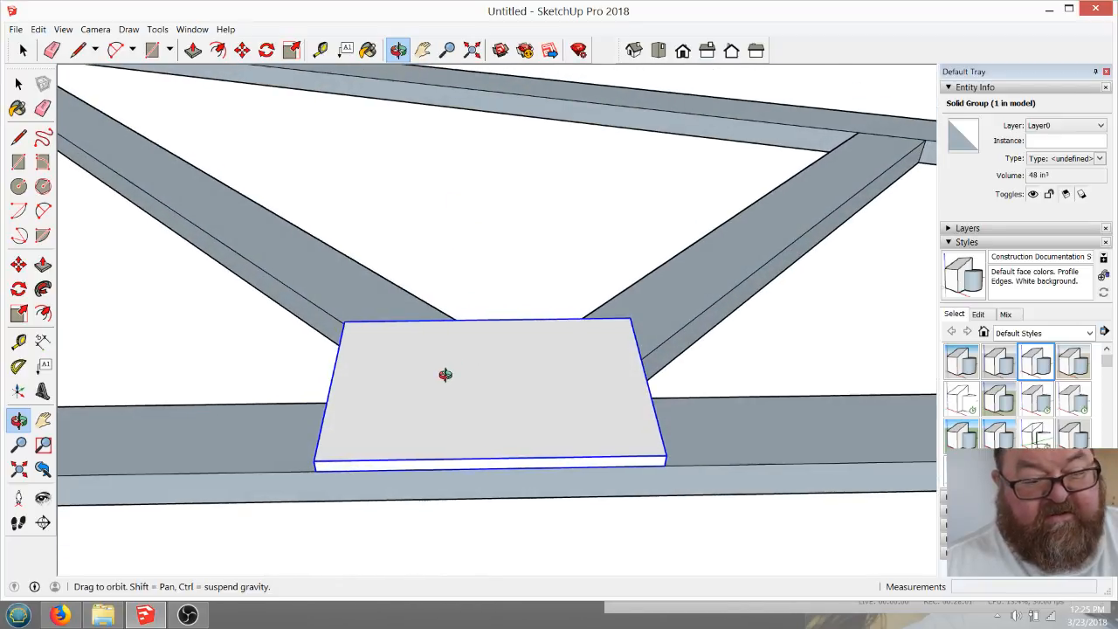
pyautogui.click(242, 50)
pyautogui.click(490, 460)
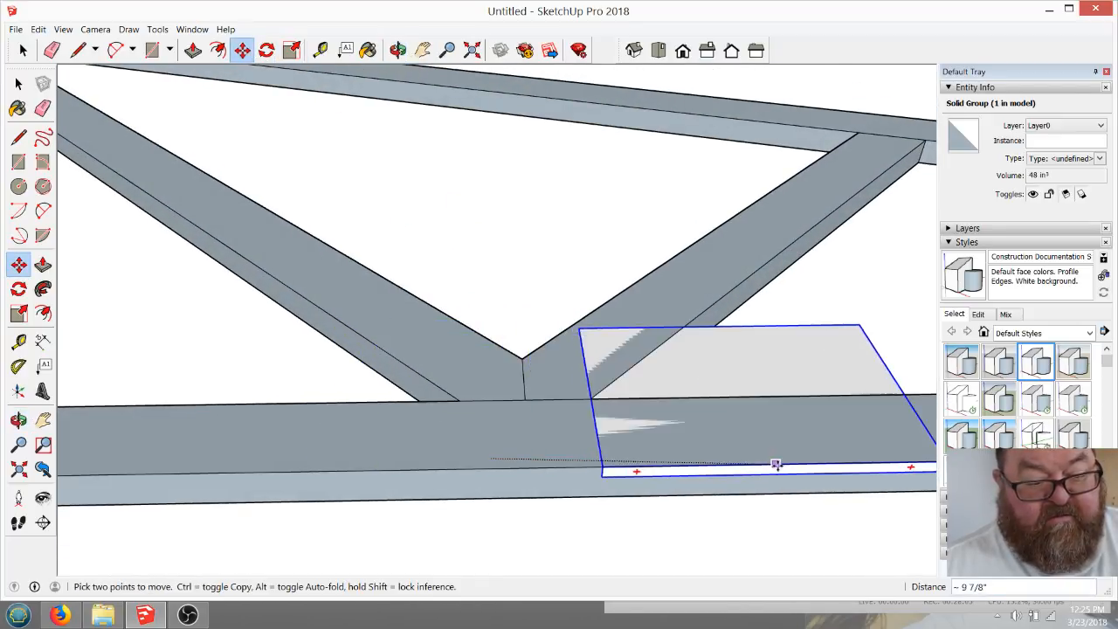
pyautogui.click(798, 452)
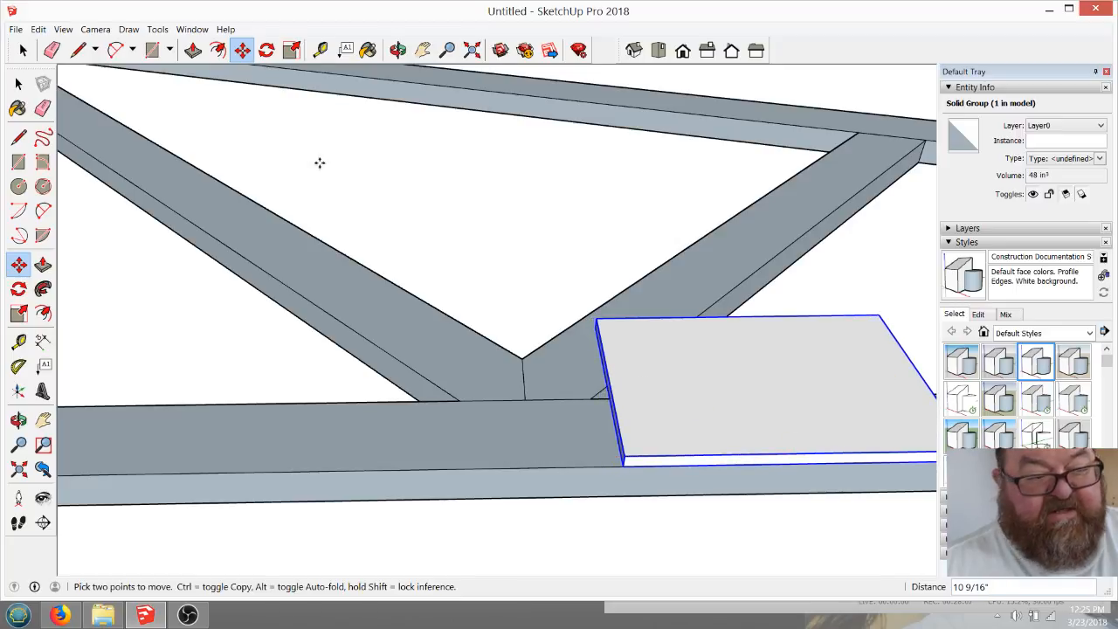
# Create a guide line along the seam between the two webs and across the bottom chord
pyautogui.click(320, 50)
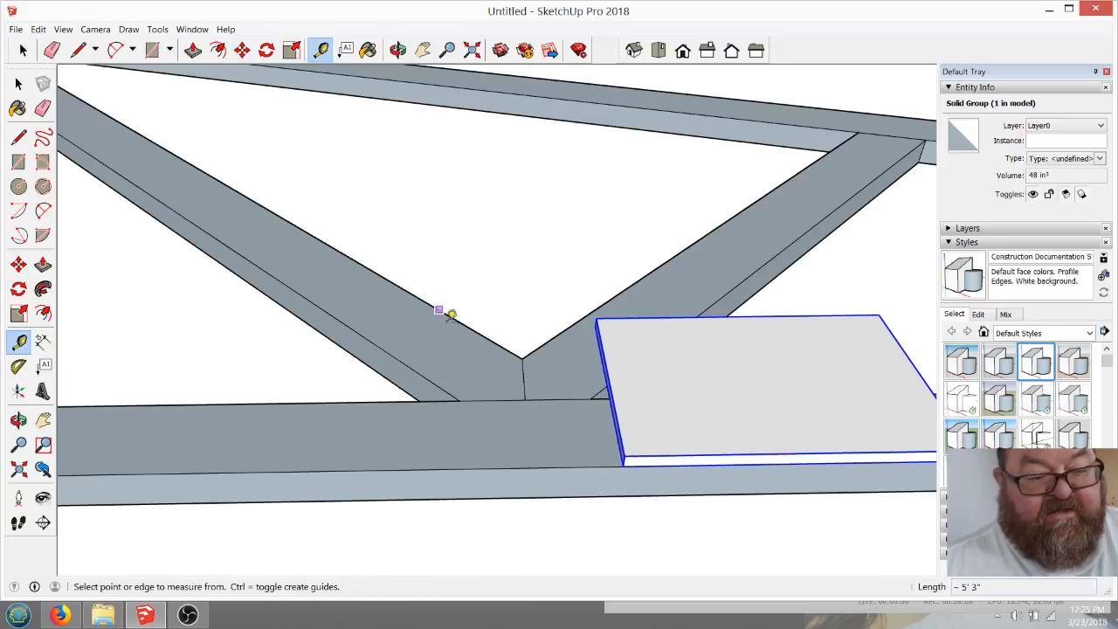
pyautogui.click(524, 375)
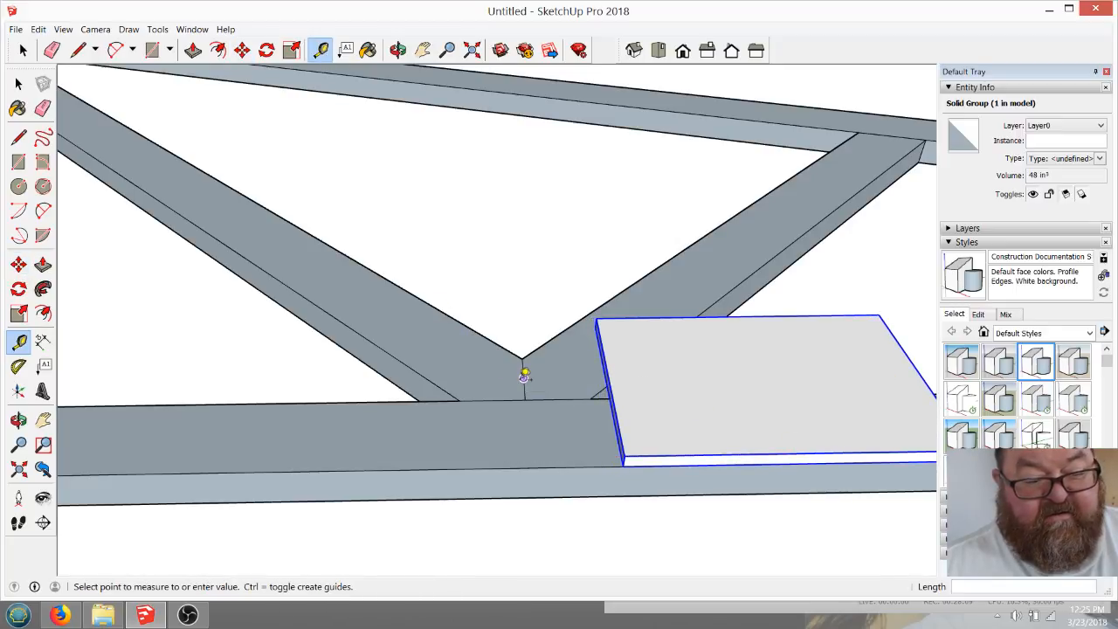
pyautogui.click(531, 465)
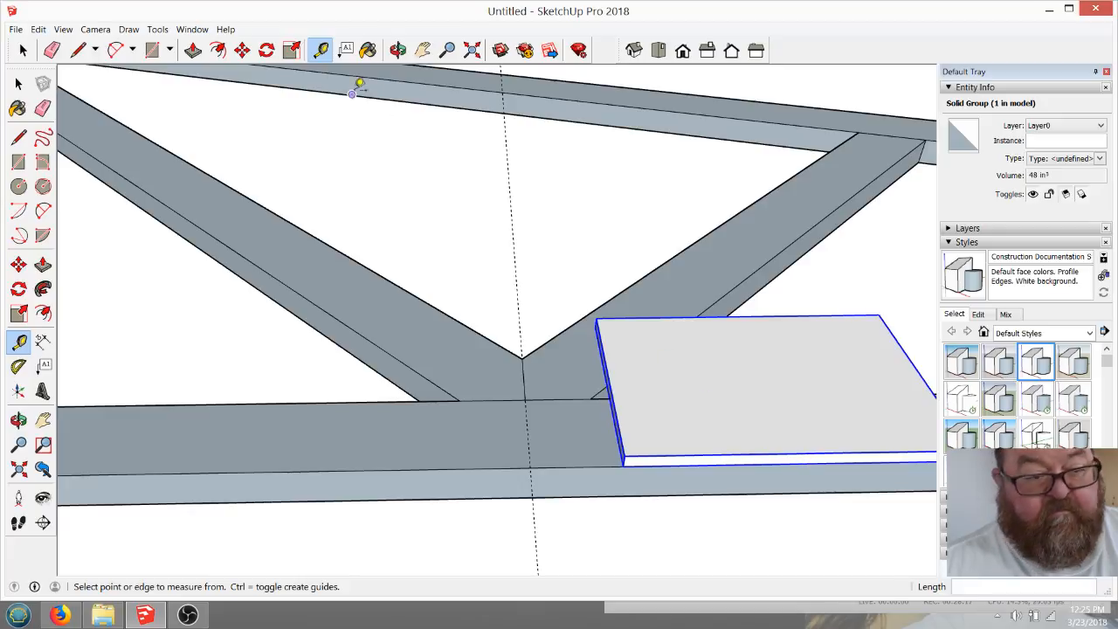
# Move the gusset plate about 6 3/4" left so the midpoint of its lower edge sits on the guide line
pyautogui.click(242, 50)
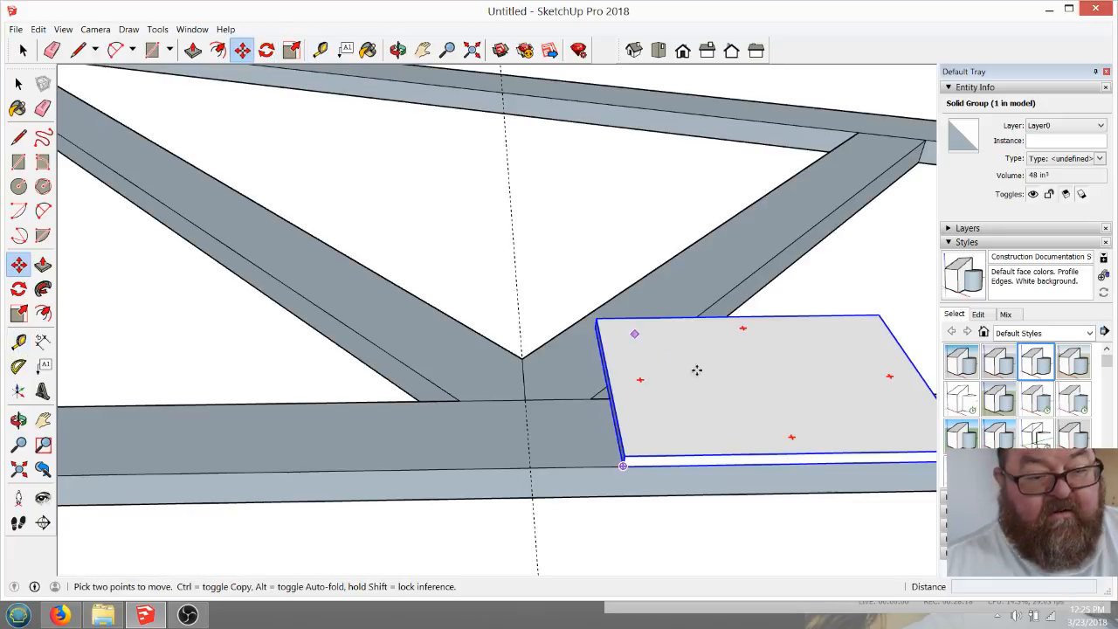
pyautogui.click(798, 458)
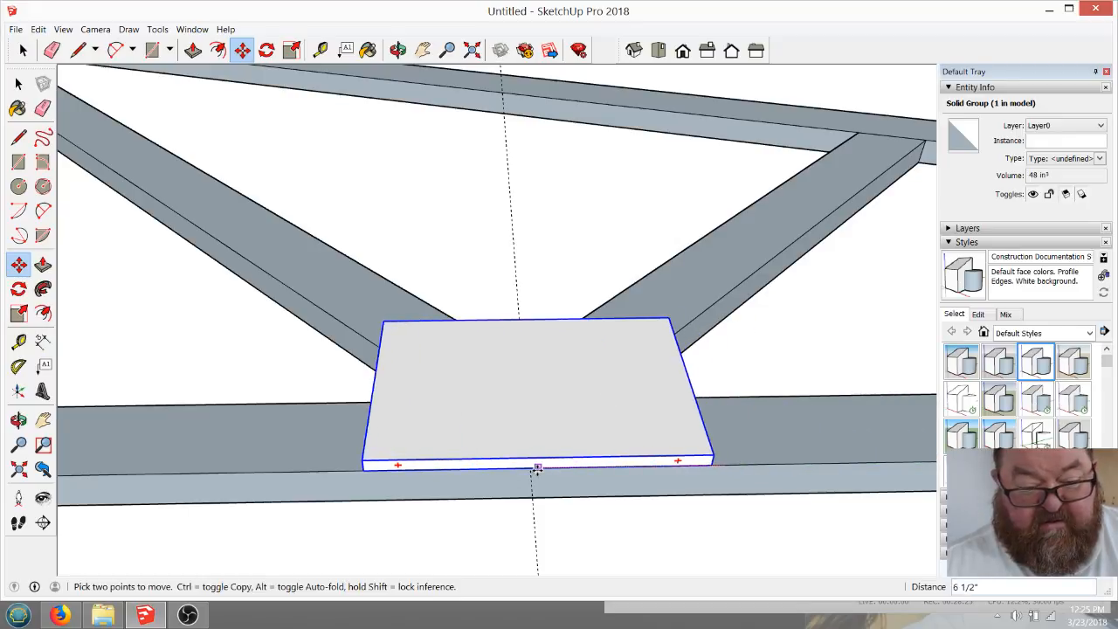
pyautogui.click(531, 469)
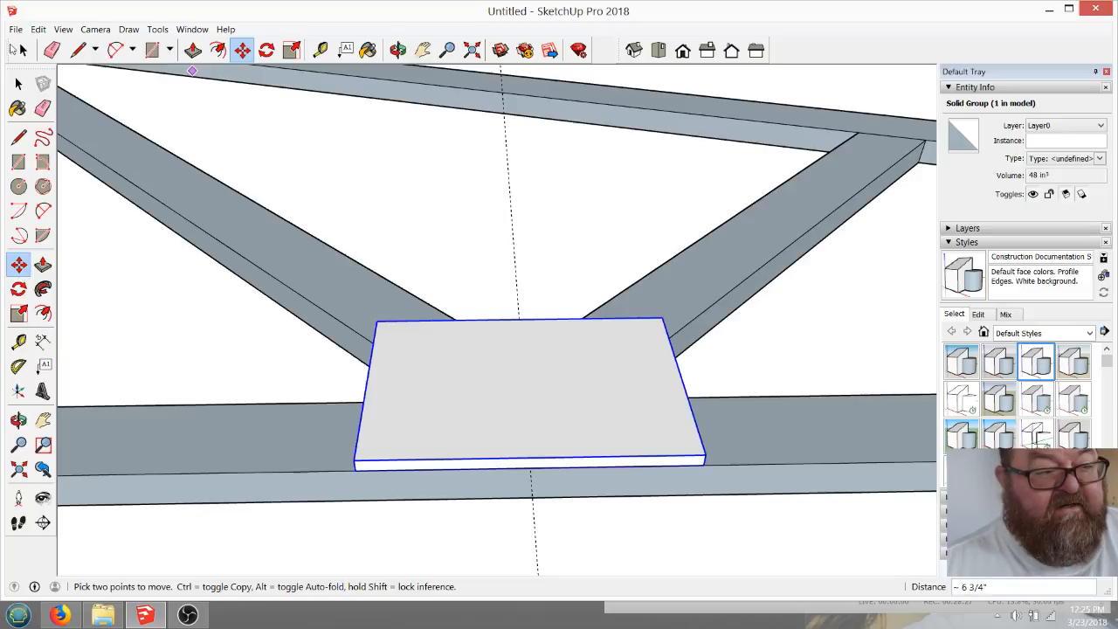
# Delete the guide line running through the web joint
pyautogui.click(21, 50)
pyautogui.click(511, 215)
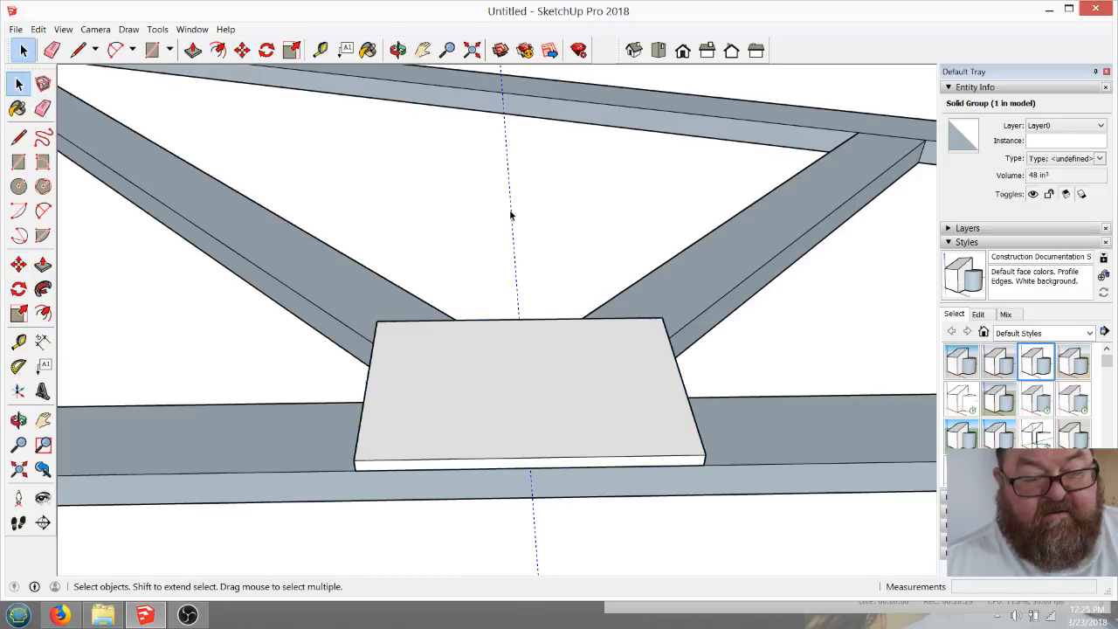
pyautogui.click(501, 168)
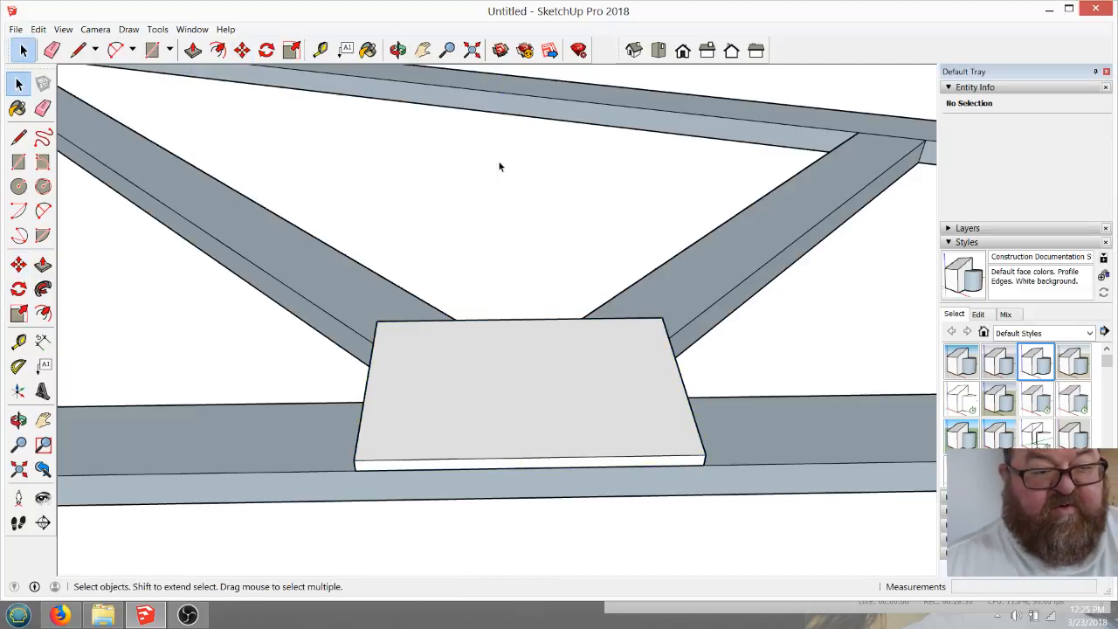
# Examine from several angles how the gusset plate covers the web joint on the bottom chord
pyautogui.click(399, 53)
pyautogui.moveTo(412, 248); pyautogui.dragTo(242, 207)
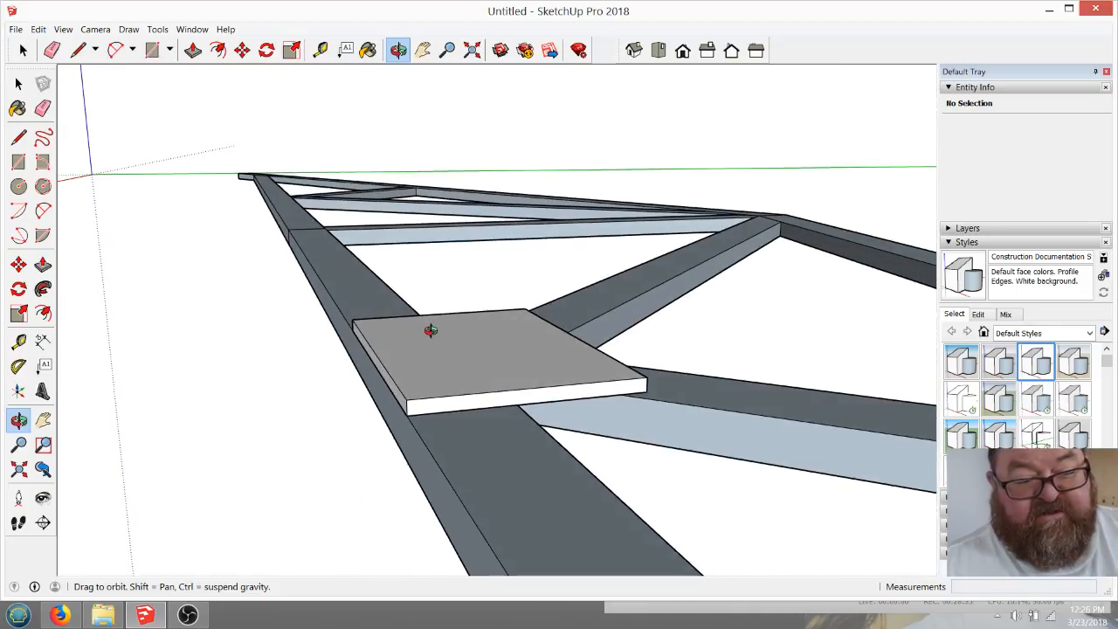
pyautogui.moveTo(429, 327); pyautogui.dragTo(563, 278)
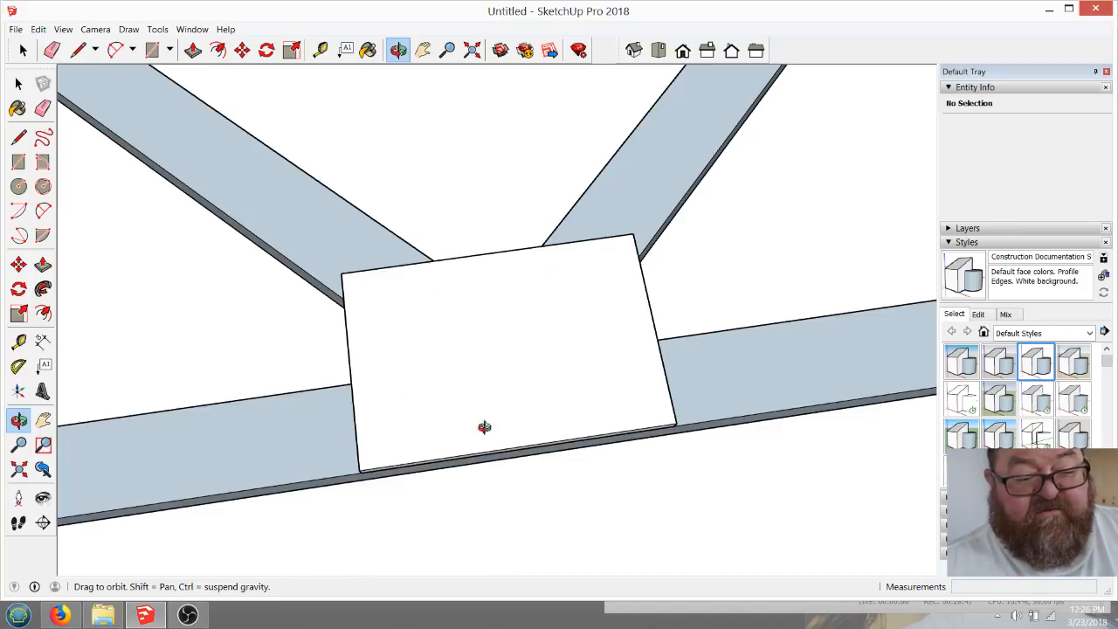
pyautogui.moveTo(616, 388); pyautogui.dragTo(677, 442)
pyautogui.scroll(-3, 696, 447)
pyautogui.scroll(4, 441, 441)
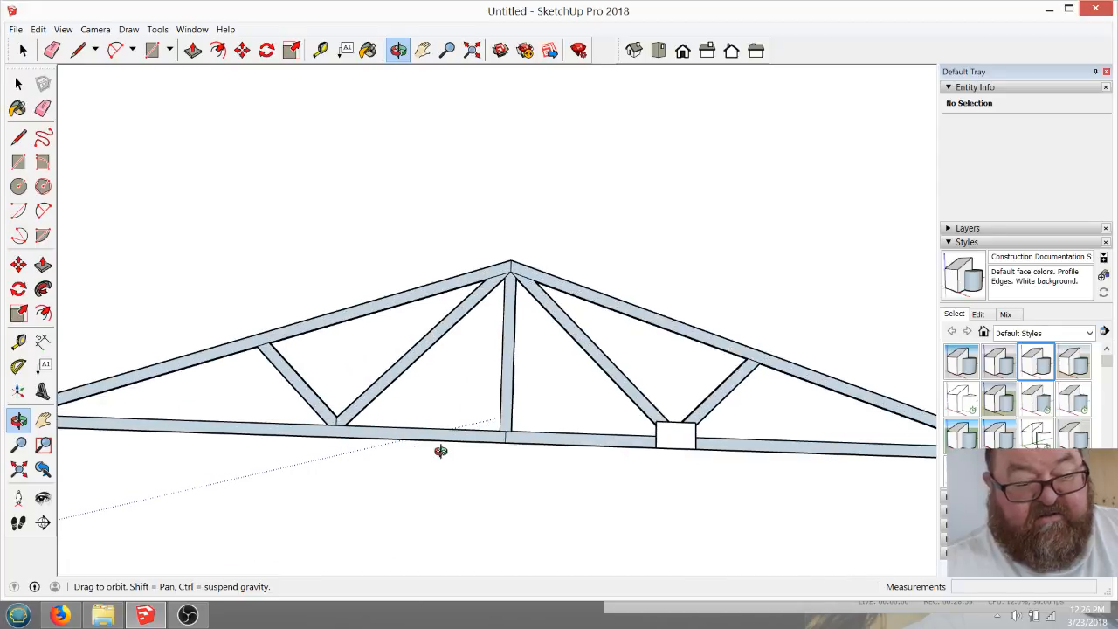
pyautogui.moveTo(569, 444); pyautogui.dragTo(831, 439)
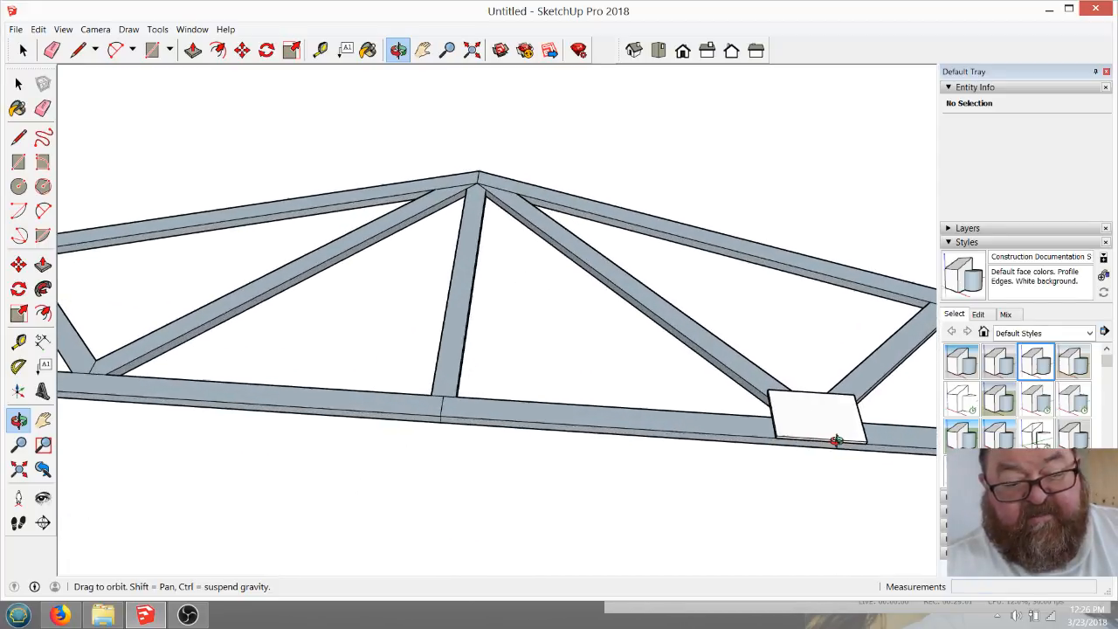
pyautogui.scroll(5, 826, 467)
# Copy the gusset plate by its lower-edge midpoint to the bottom chord seam beneath the centre post
pyautogui.press('space')
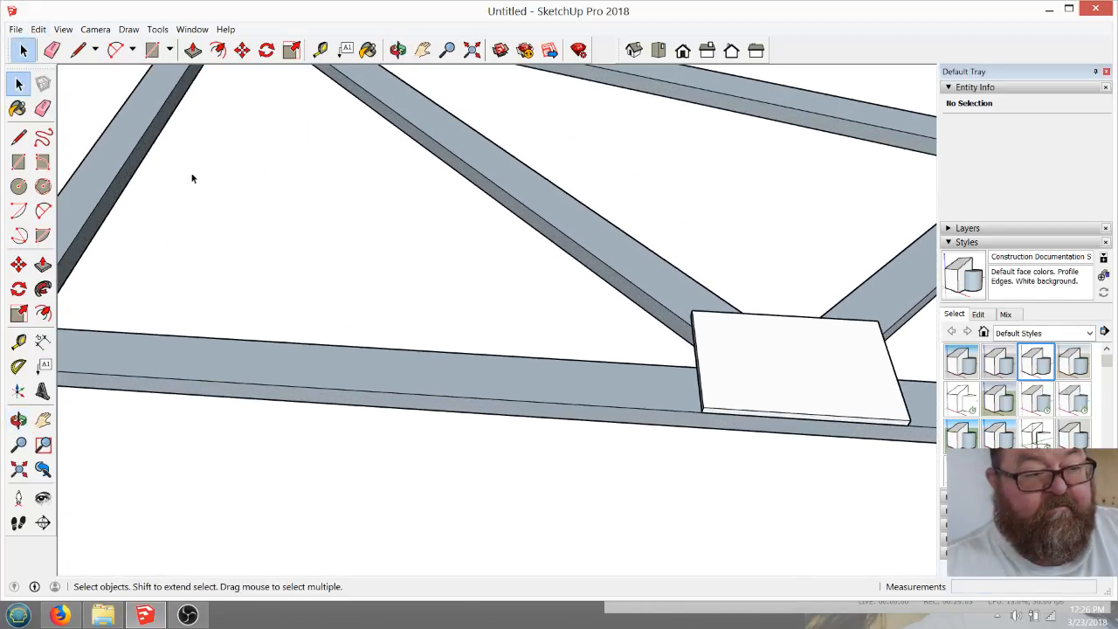
pyautogui.click(760, 396)
pyautogui.click(242, 50)
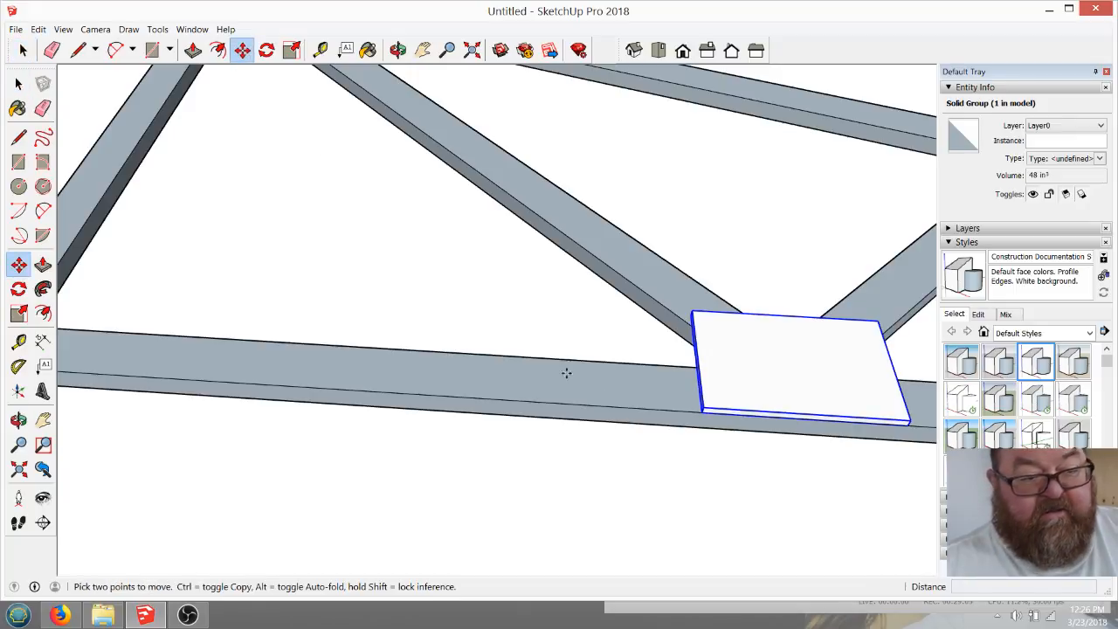
pyautogui.click(802, 418)
pyautogui.press('ctrl')
pyautogui.scroll(-4, 524, 385)
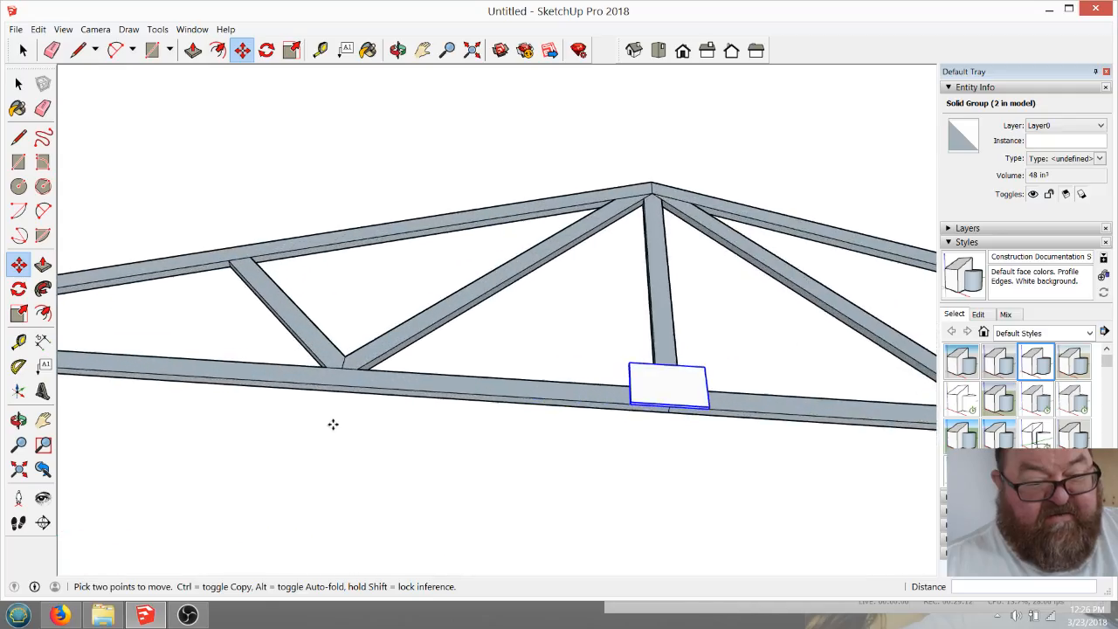
# Copy the centre gusset plate by its lower-edge midpoint to the left web joint on the bottom chord
pyautogui.scroll(3, 339, 425)
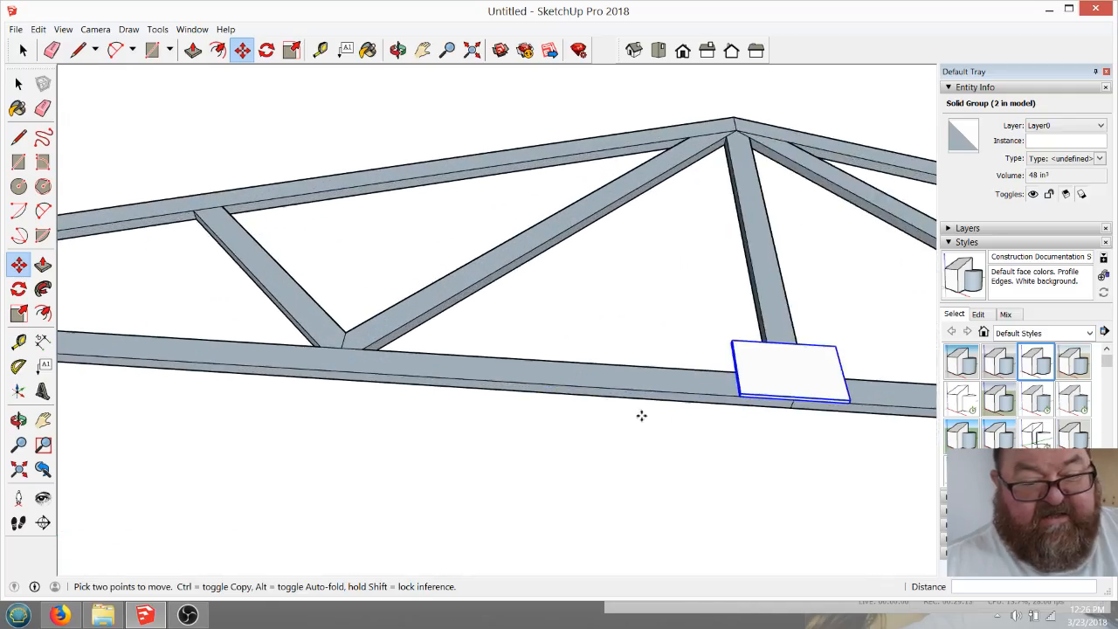
pyautogui.click(792, 401)
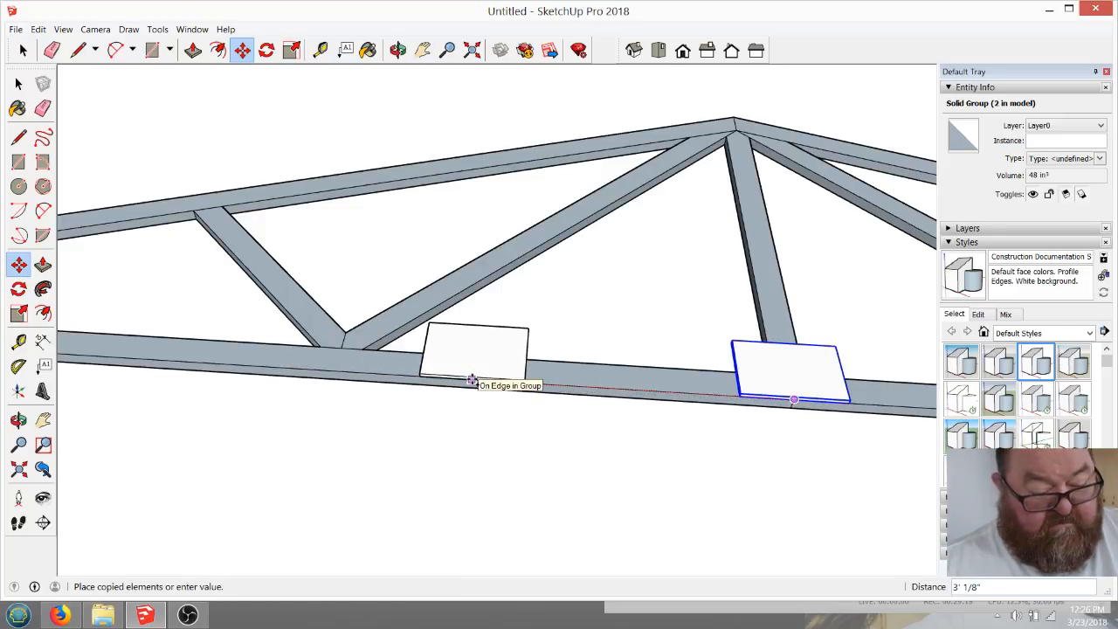
pyautogui.click(354, 339)
pyautogui.scroll(-4, 448, 412)
pyautogui.scroll(-2, 557, 416)
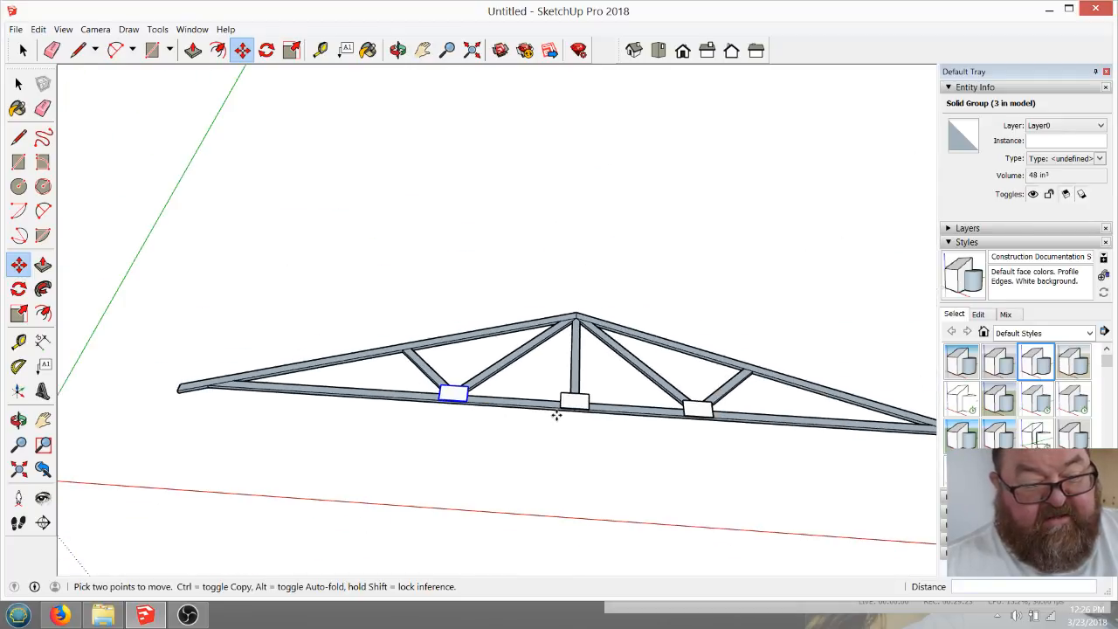
# Copy the gusset plate to the truss's left heel joint and align its lower-left corner with the seam between the chords
pyautogui.scroll(5, 262, 393)
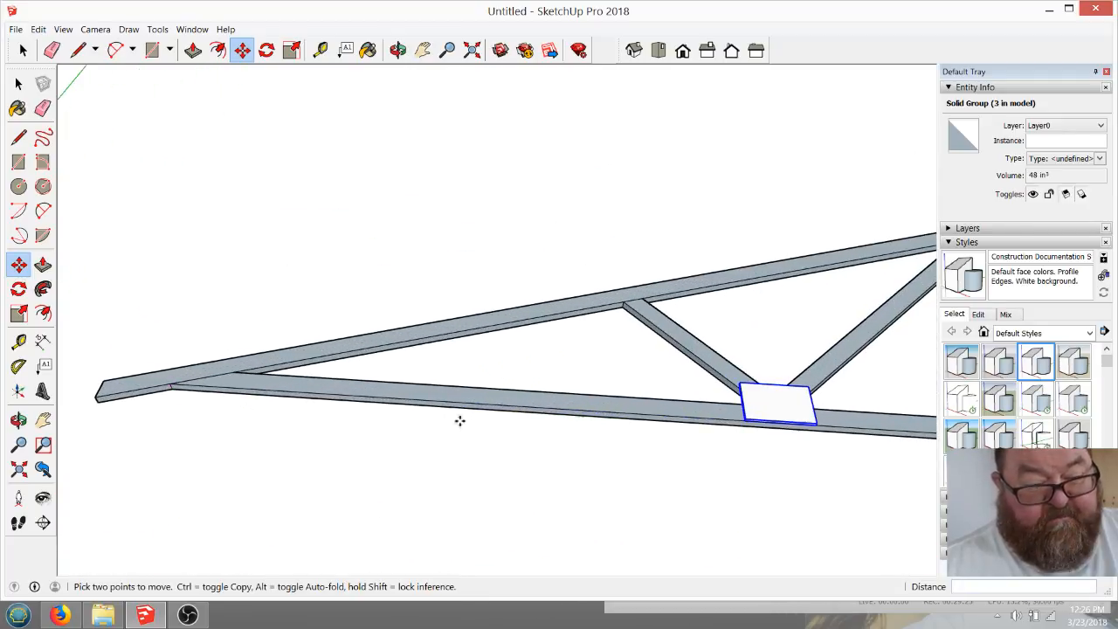
pyautogui.scroll(2, 741, 451)
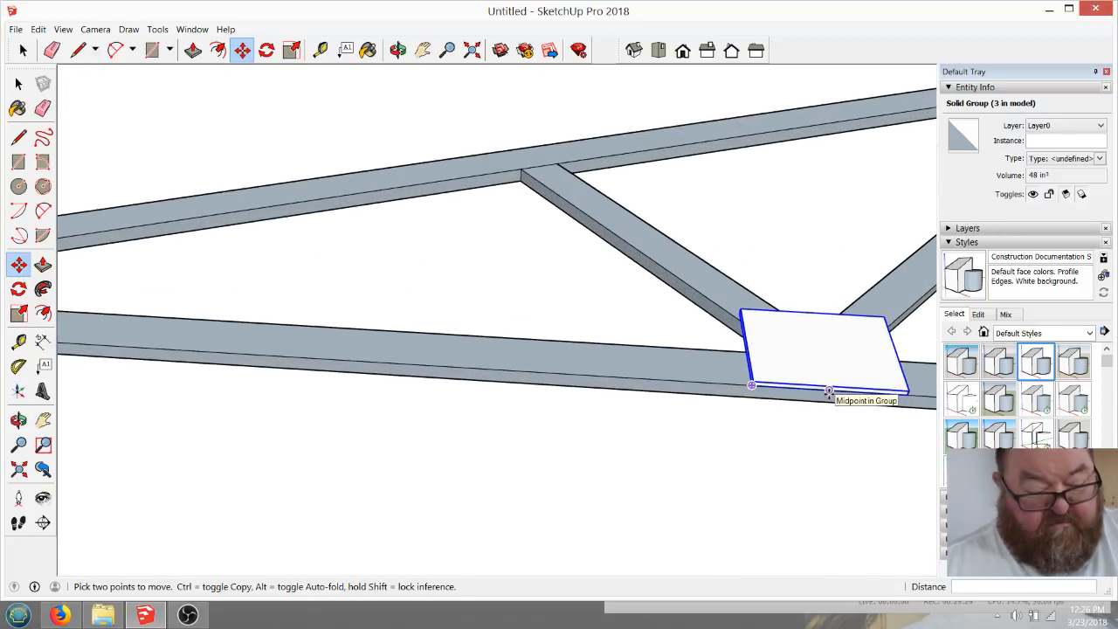
pyautogui.click(752, 386)
pyautogui.press('ctrl')
pyautogui.scroll(-4, 742, 407)
pyautogui.scroll(3, 432, 367)
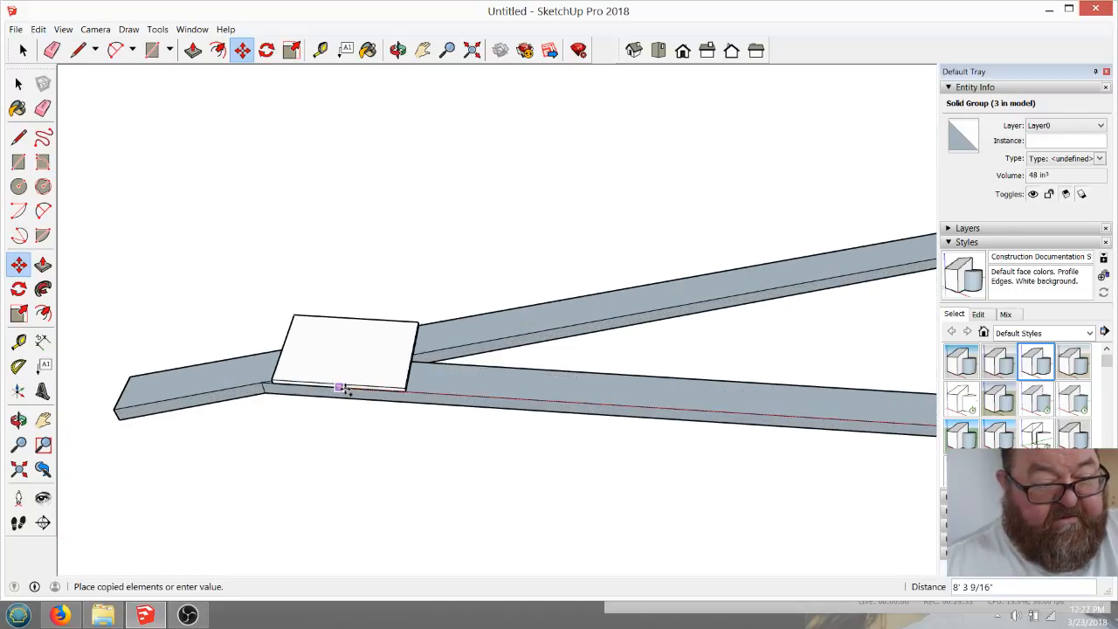
pyautogui.click(345, 387)
pyautogui.scroll(3, 263, 389)
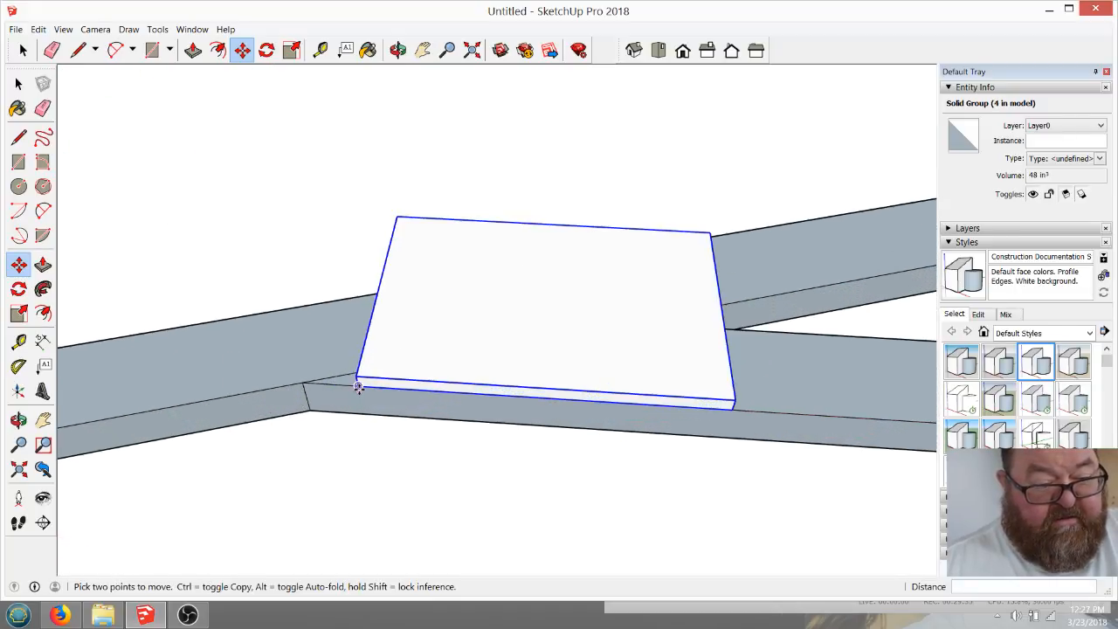
pyautogui.click(358, 387)
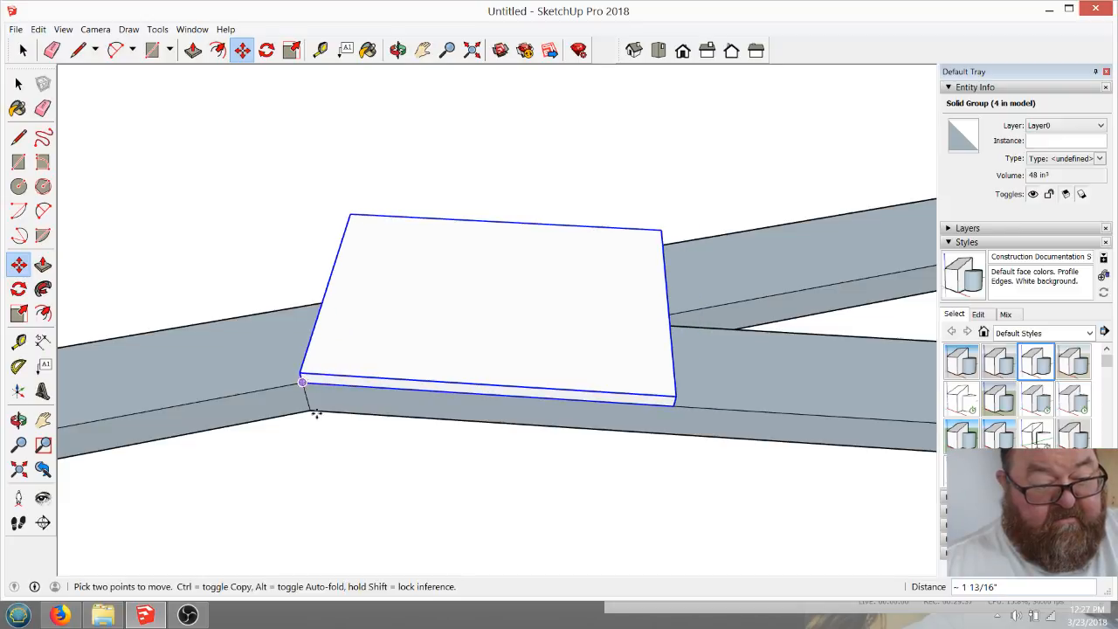
# Open the heel gusset plate group for editing and draw a line across its underside along the top chord's upper edge
pyautogui.click(397, 49)
pyautogui.moveTo(387, 346); pyautogui.dragTo(354, 396)
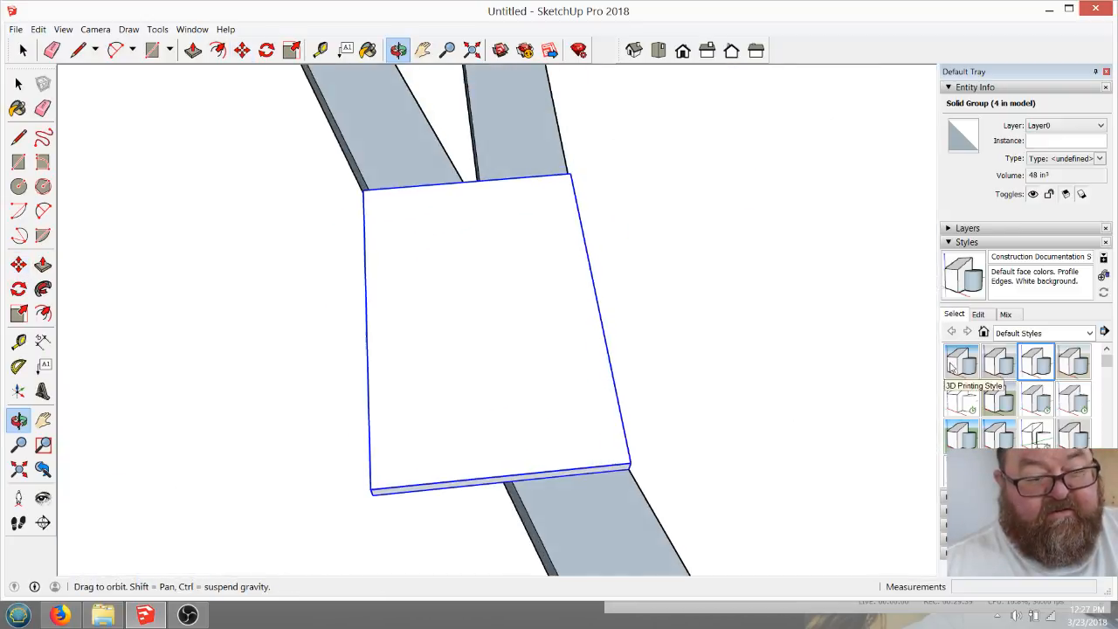
pyautogui.moveTo(489, 440); pyautogui.dragTo(480, 181)
pyautogui.moveTo(396, 307); pyautogui.dragTo(437, 205)
pyautogui.click(23, 50)
pyautogui.doubleClick(425, 251)
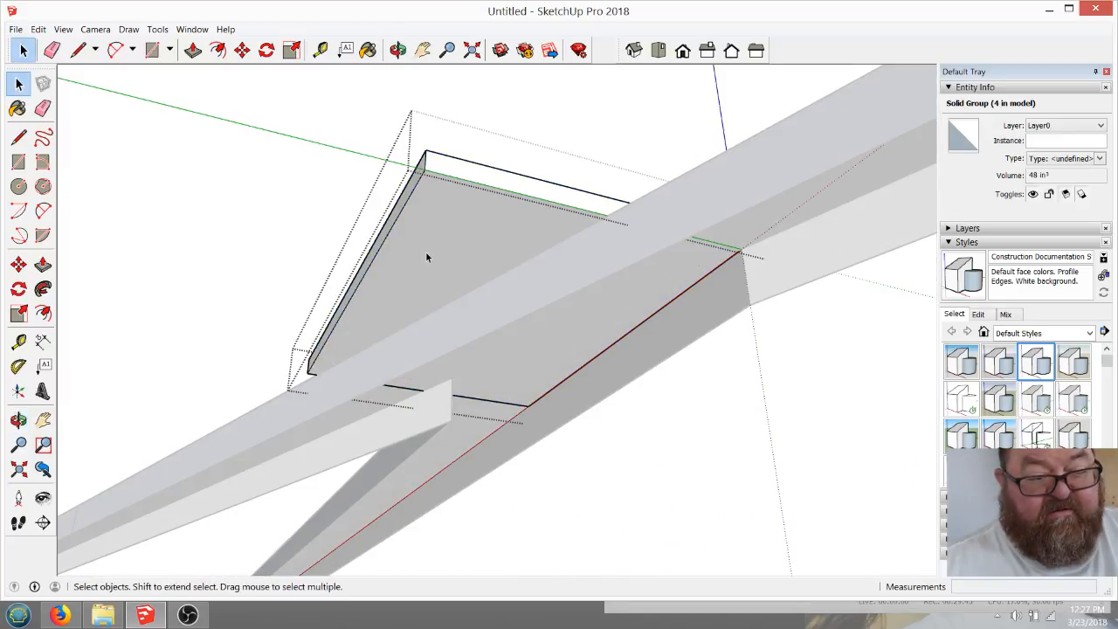
pyautogui.scroll(3, 427, 344)
pyautogui.scroll(-2, 411, 327)
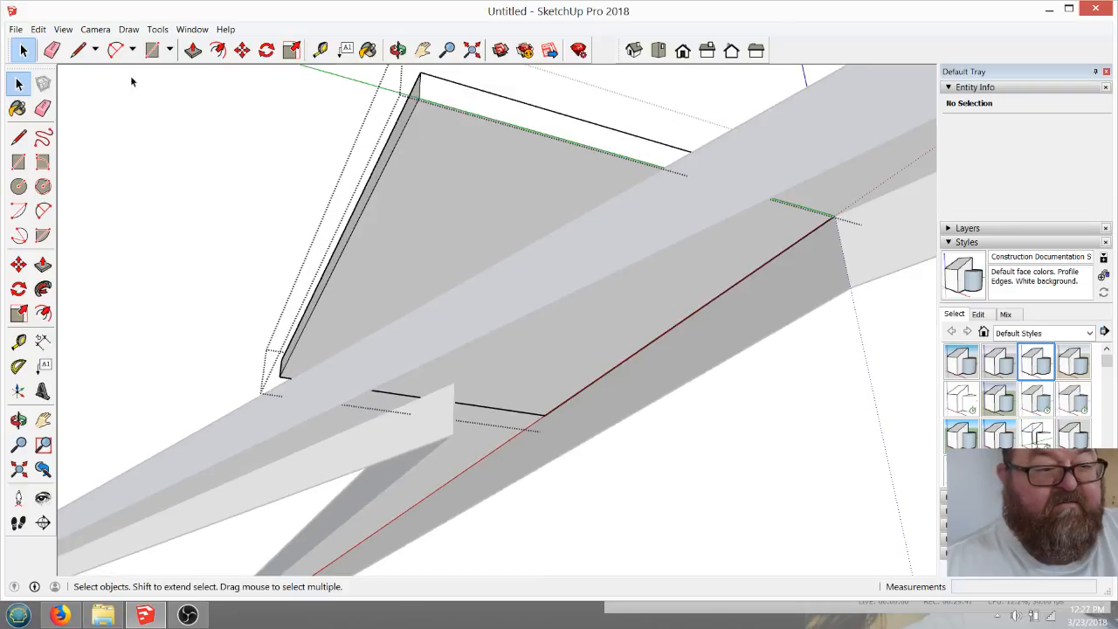
pyautogui.click(78, 50)
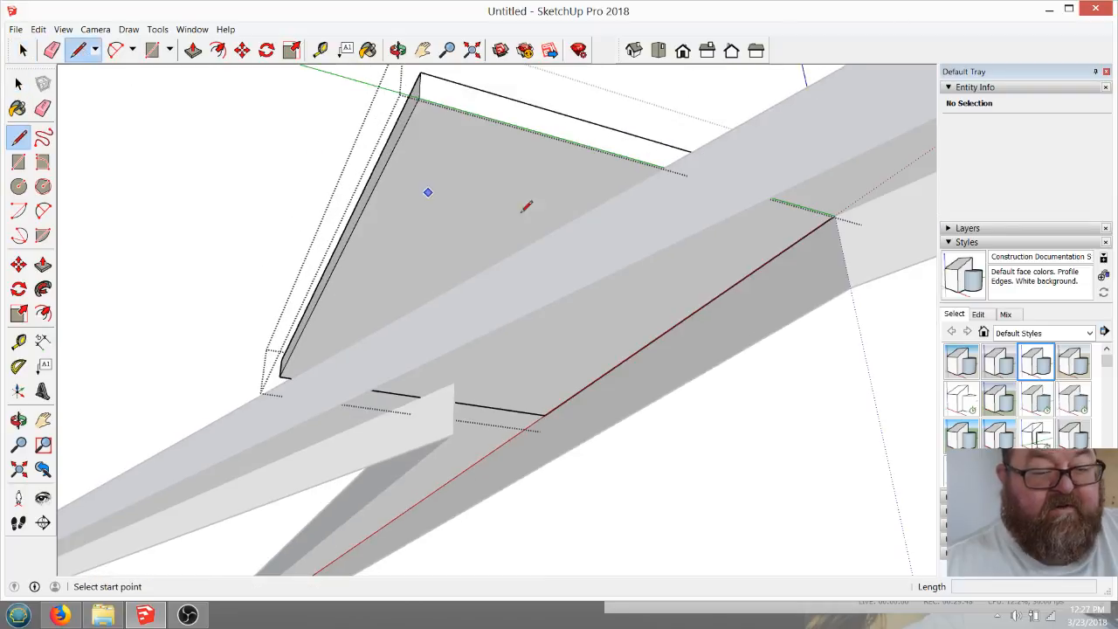
pyautogui.click(664, 165)
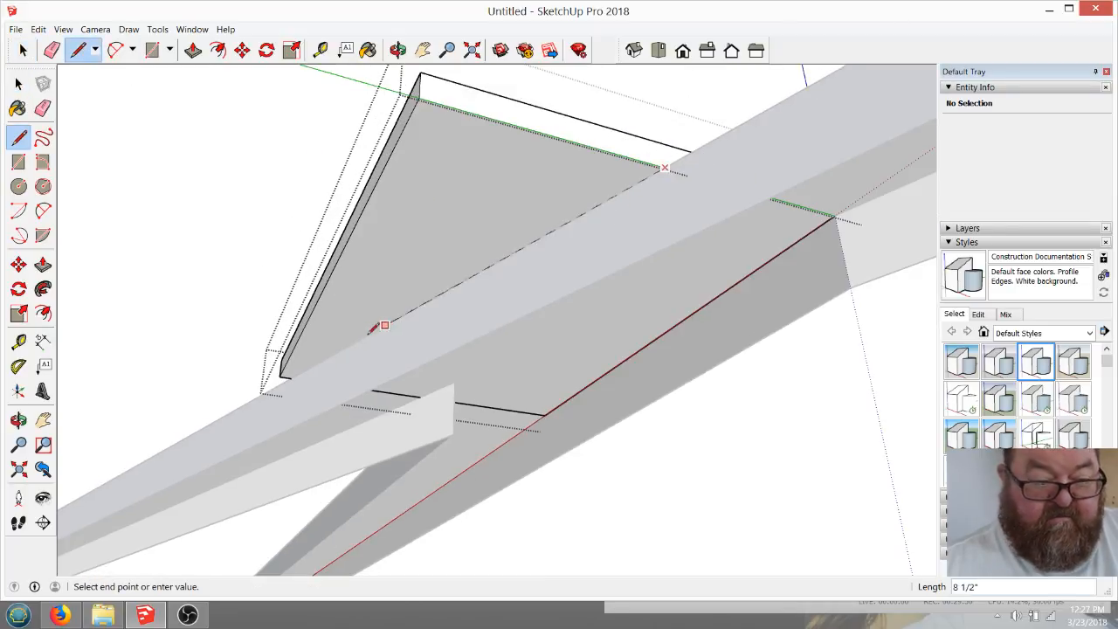
pyautogui.click(292, 376)
# Push the part of the heel plate above the top chord through its 1/2" thickness to remove it, and close the group
pyautogui.click(193, 49)
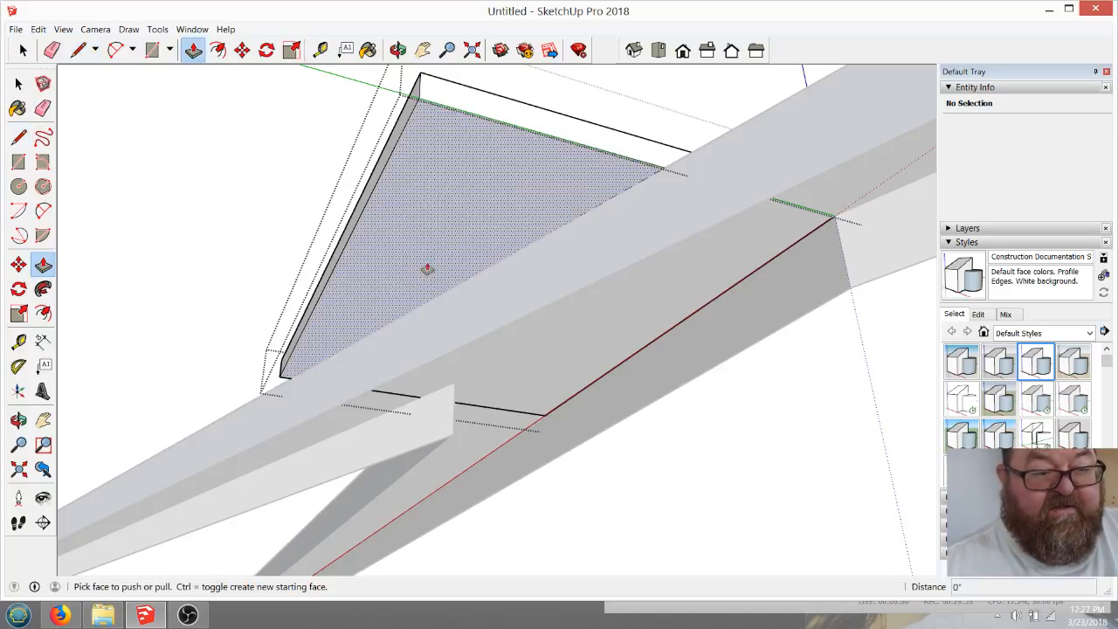
pyautogui.click(428, 267)
pyautogui.click(445, 223)
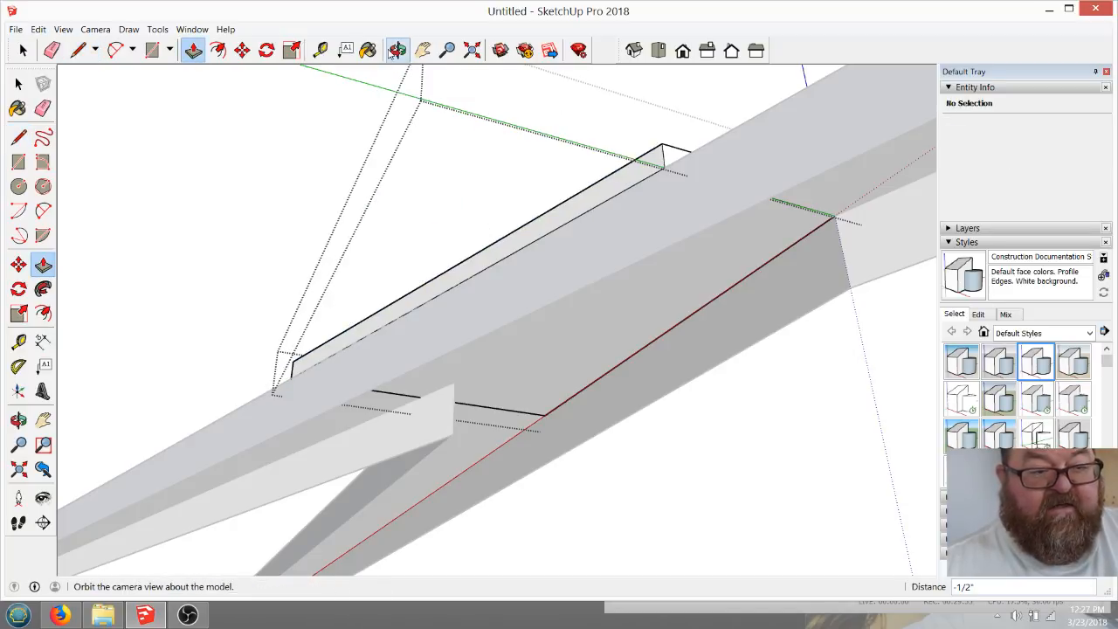
pyautogui.click(398, 49)
pyautogui.moveTo(530, 170); pyautogui.dragTo(514, 464)
pyautogui.click(23, 50)
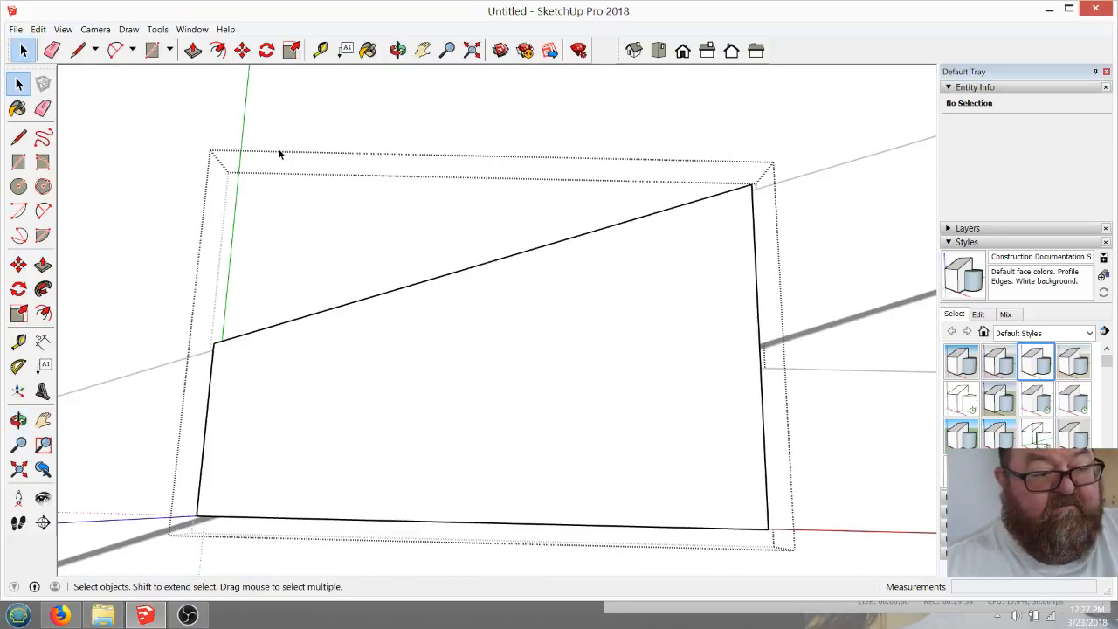
pyautogui.click(162, 262)
pyautogui.scroll(-2, 163, 270)
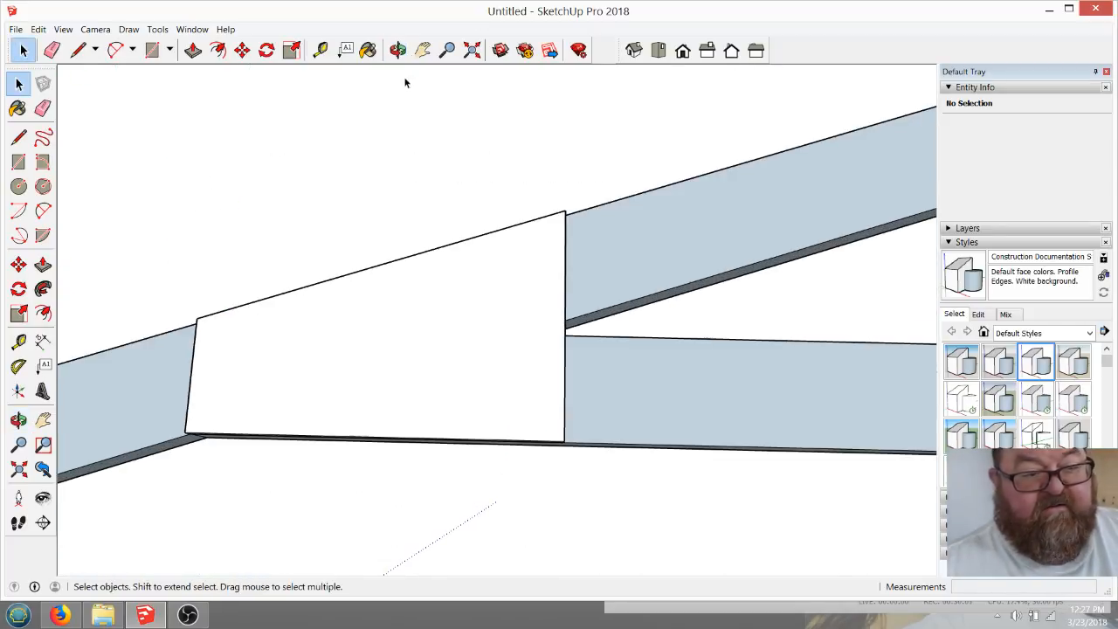
# Examine the trimmed heel plate and the other gusset plates along the truss from several angles
pyautogui.click(398, 50)
pyautogui.moveTo(384, 201); pyautogui.dragTo(256, 400)
pyautogui.scroll(-5, 214, 427)
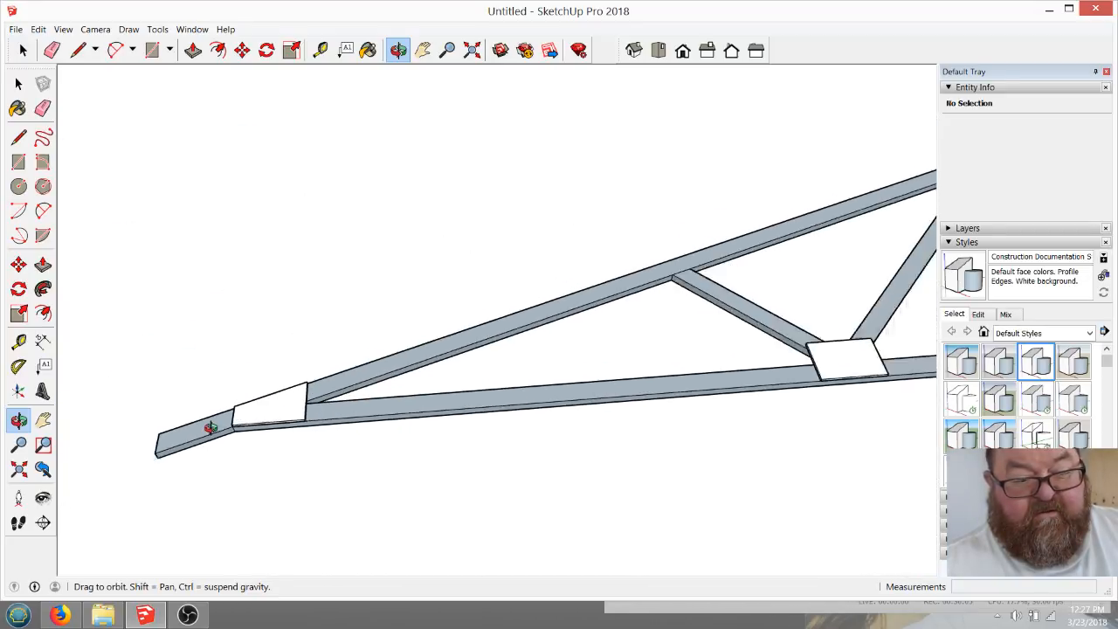
pyautogui.scroll(-3, 211, 428)
pyautogui.scroll(3, 619, 437)
pyautogui.scroll(4, 288, 423)
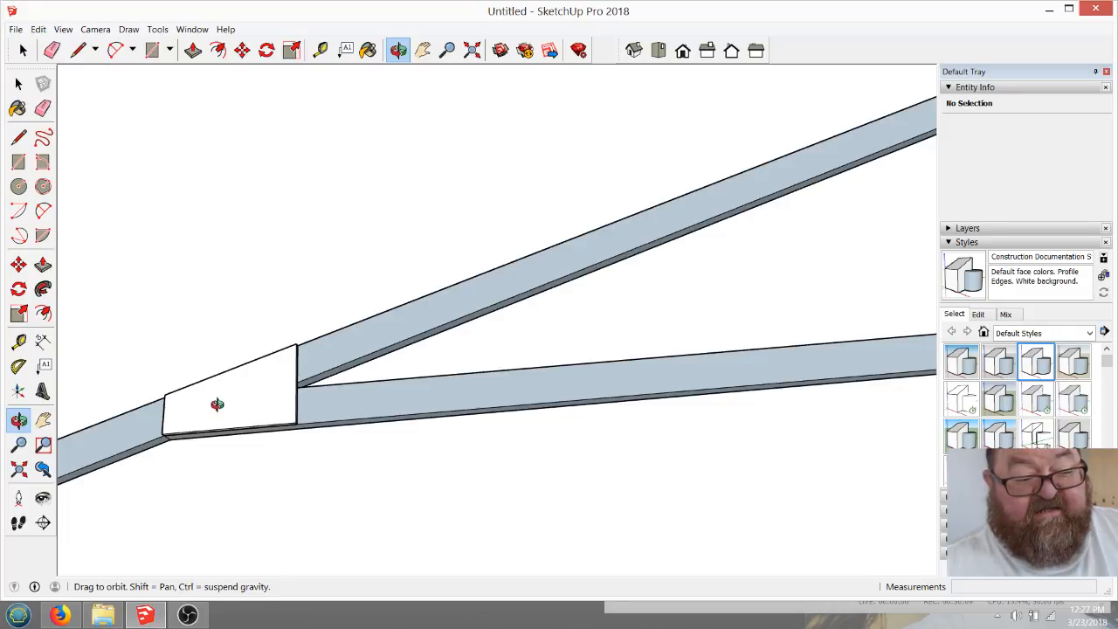
pyautogui.scroll(-3, 216, 404)
pyautogui.moveTo(219, 394); pyautogui.dragTo(336, 238)
pyautogui.moveTo(278, 421); pyautogui.dragTo(413, 412)
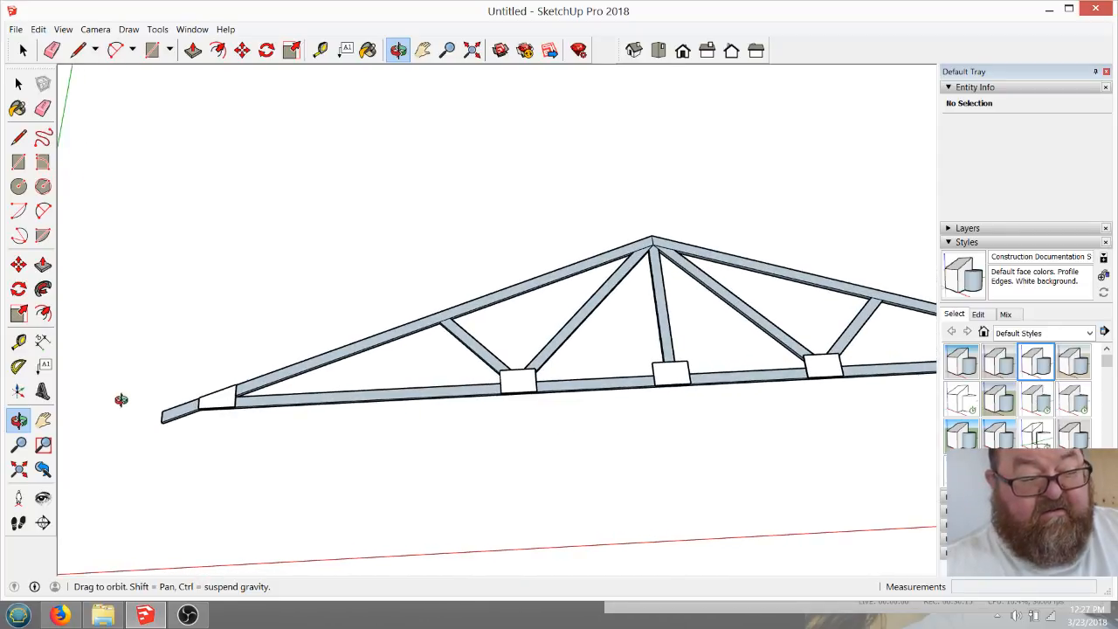
# Copy the trimmed left heel plate along the bottom chord to the right heel joint, about 24' 11 3/8" away
pyautogui.press('space')
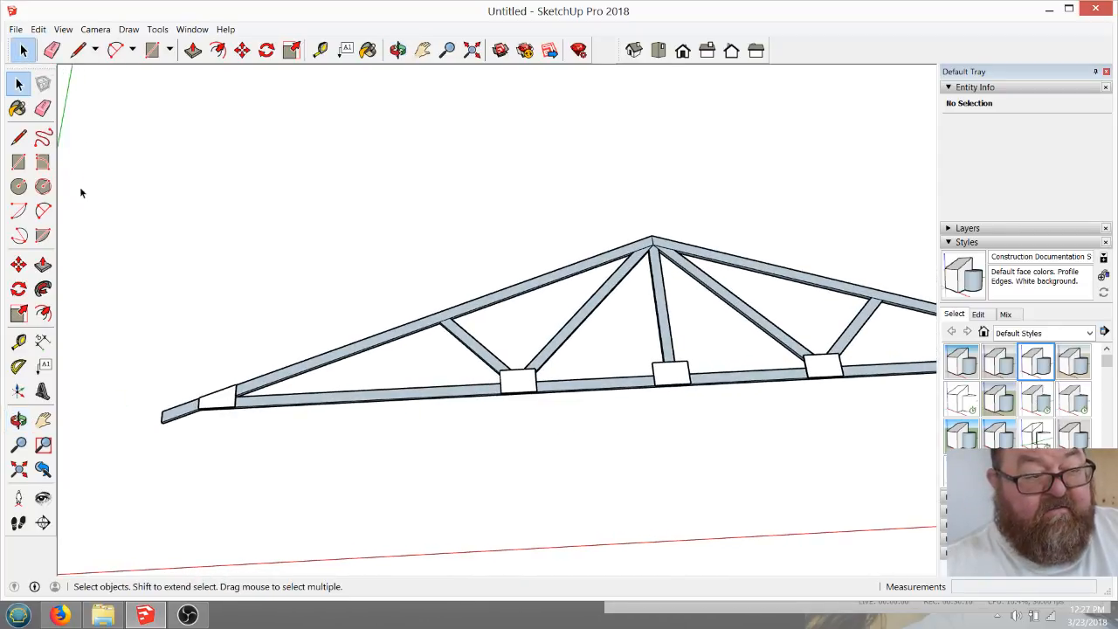
pyautogui.click(221, 417)
pyautogui.click(186, 364)
pyautogui.moveTo(175, 369); pyautogui.dragTo(268, 430)
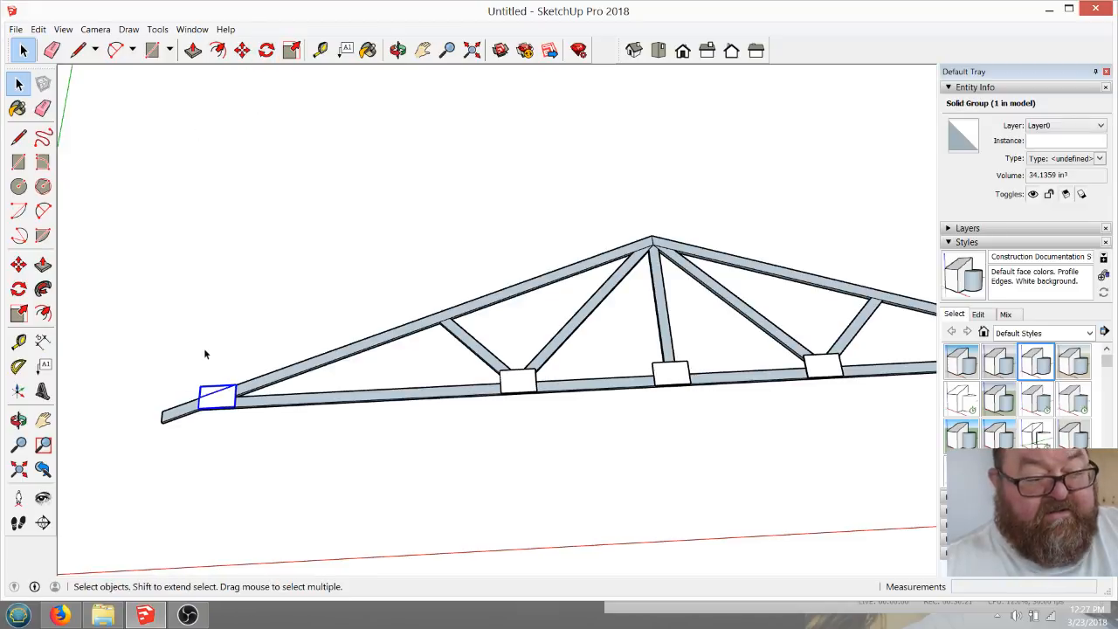
pyautogui.scroll(3, 205, 354)
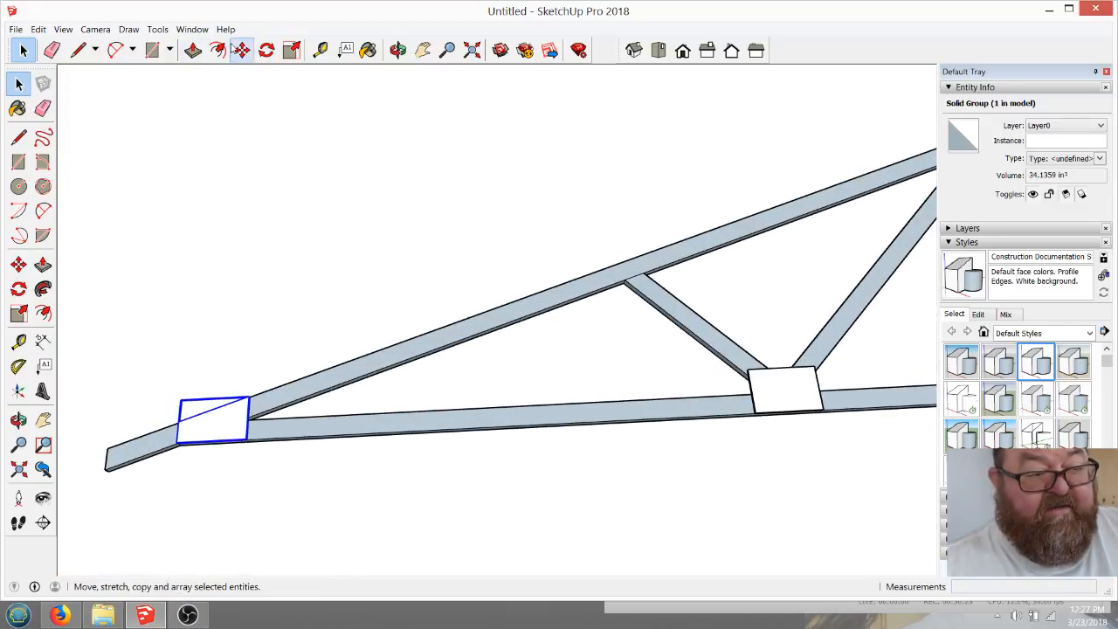
pyautogui.click(241, 50)
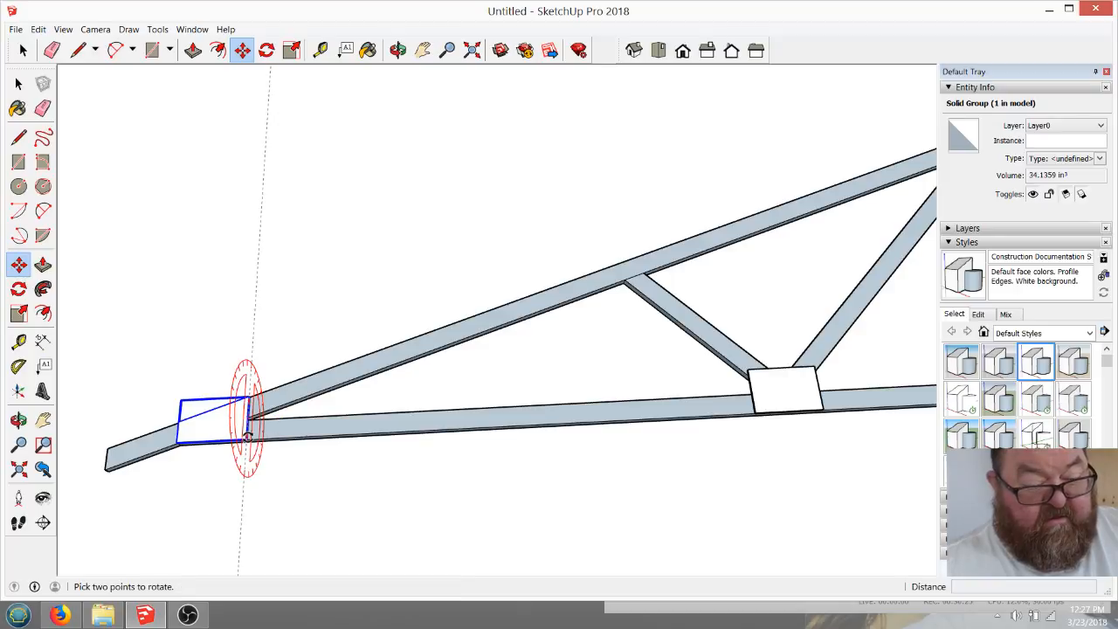
pyautogui.click(235, 442)
pyautogui.press('ctrl')
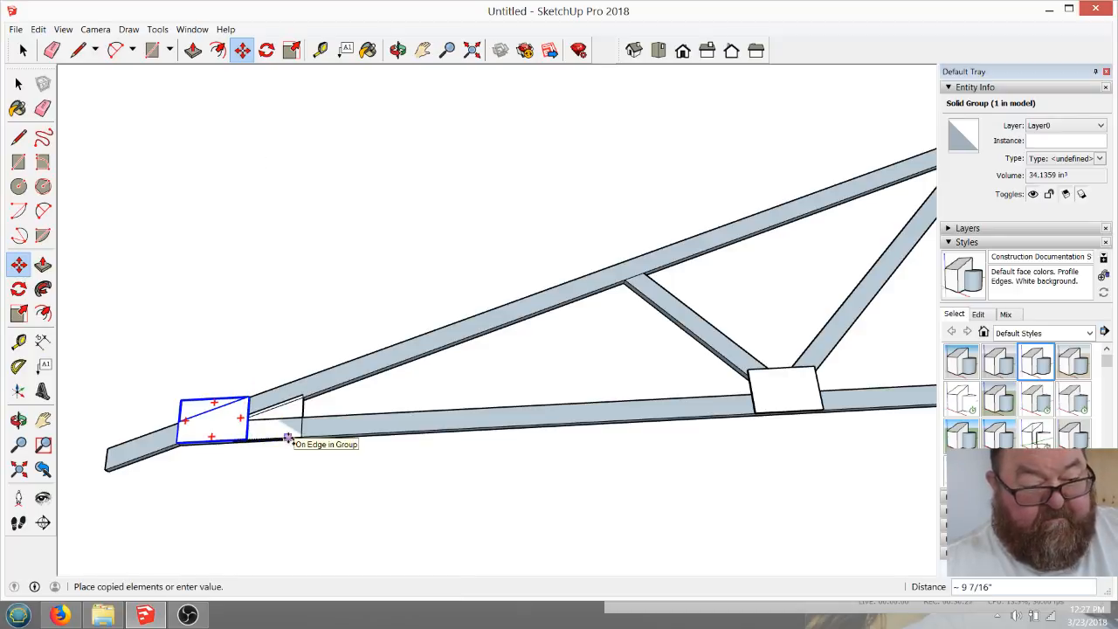
pyautogui.scroll(-5, 244, 422)
pyautogui.scroll(8, 670, 392)
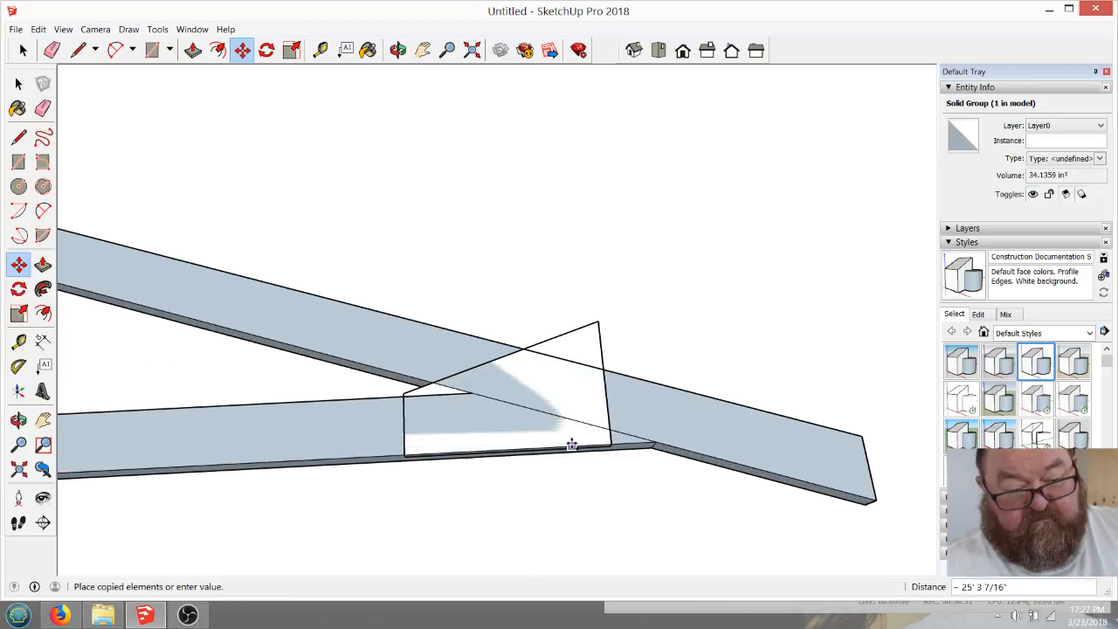
pyautogui.click(502, 443)
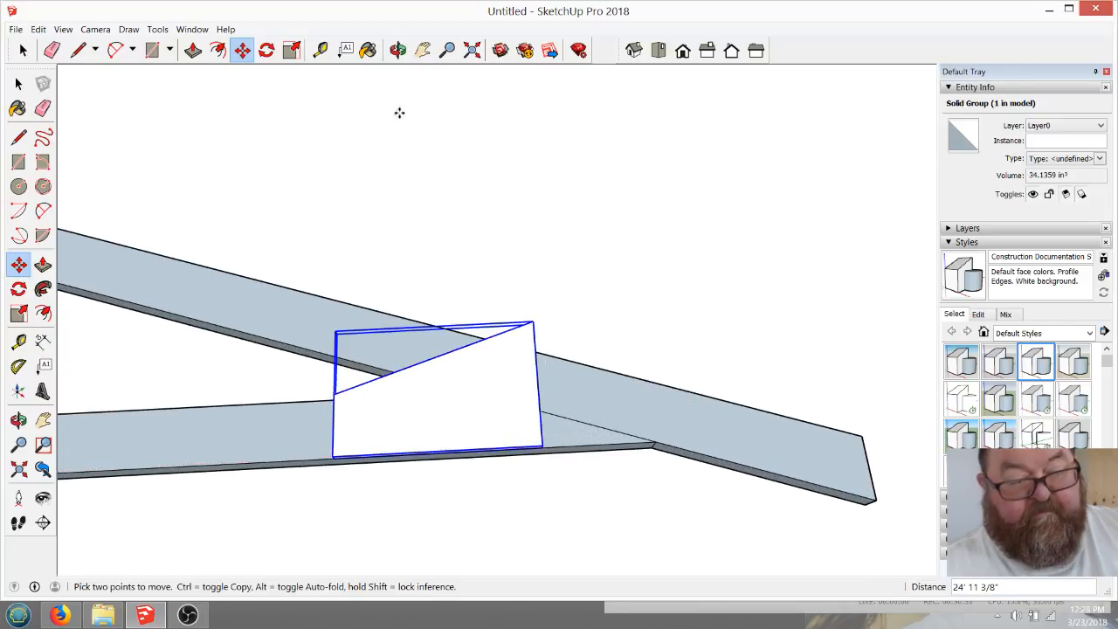
# Try to mirror the copied heel plate by scaling it past its vertical edge, and undo the attempt
pyautogui.click(292, 50)
pyautogui.moveTo(334, 393); pyautogui.dragTo(798, 383)
pyautogui.press('Escape')
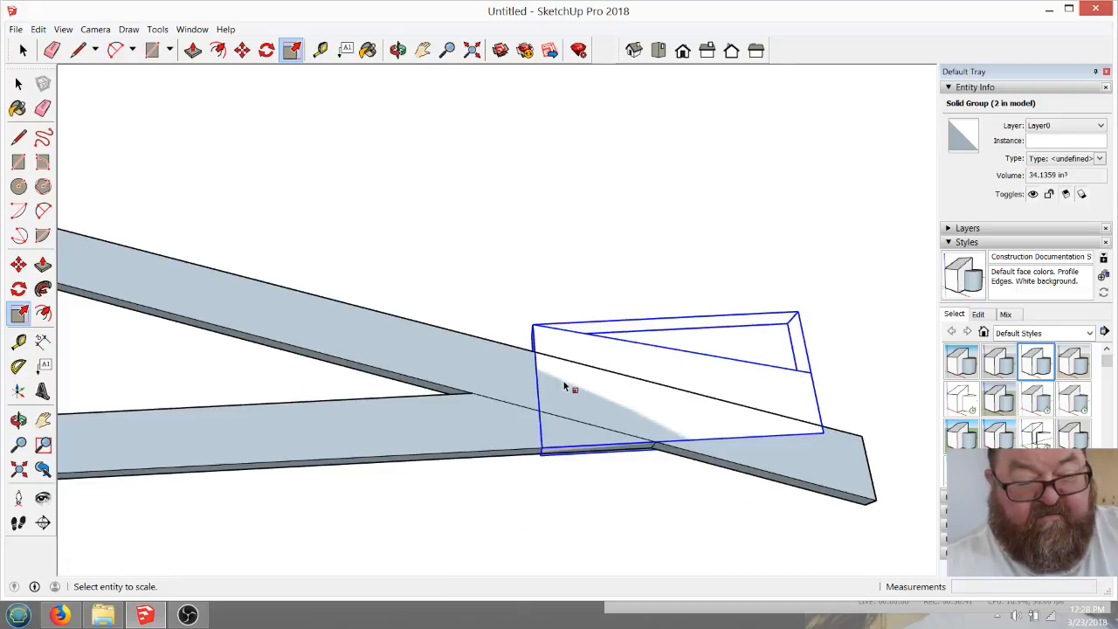
pyautogui.hotkey('ctrl', 'z')
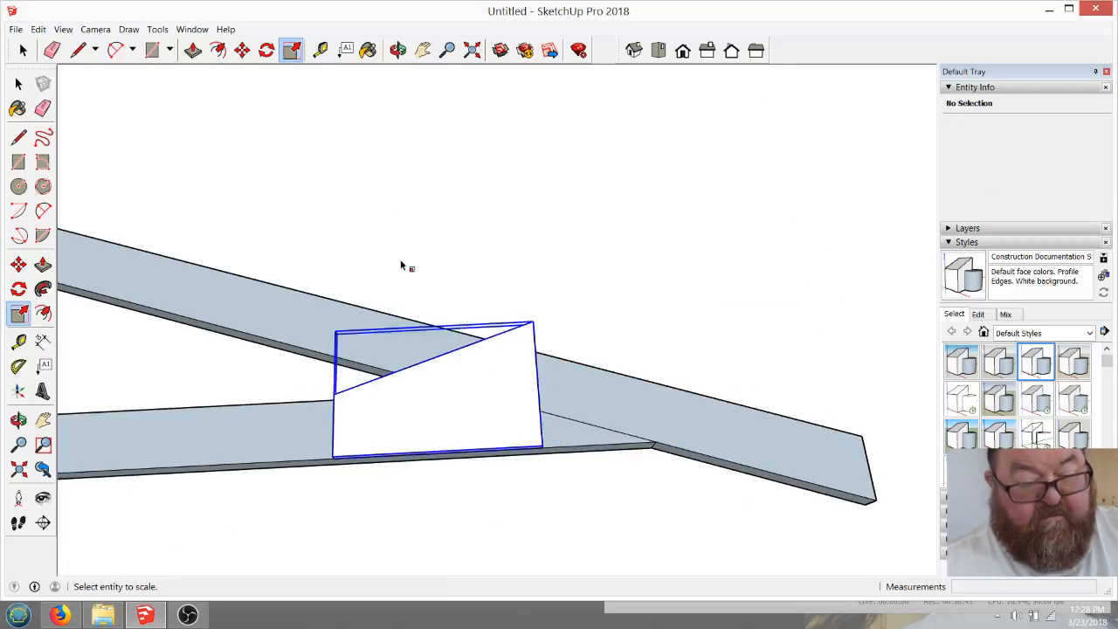
# Mirror the copied heel plate along the red axis with the Scale tool at a factor of -1.00
pyautogui.click(398, 50)
pyautogui.moveTo(412, 417); pyautogui.dragTo(494, 499)
pyautogui.scroll(-2, 507, 447)
pyautogui.scroll(5, 497, 469)
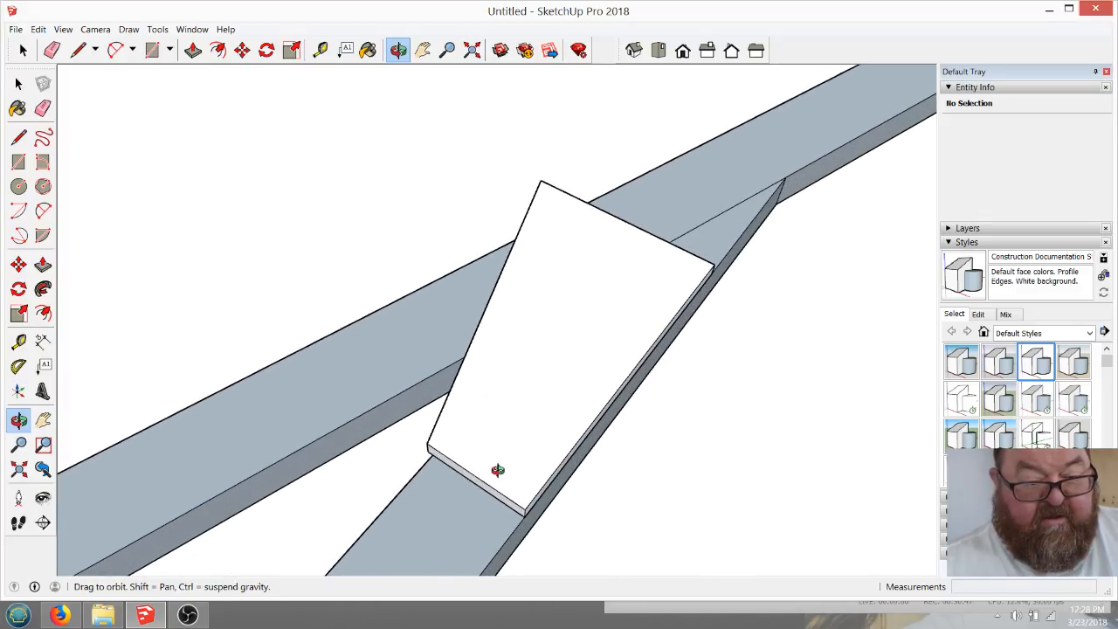
pyautogui.click(23, 50)
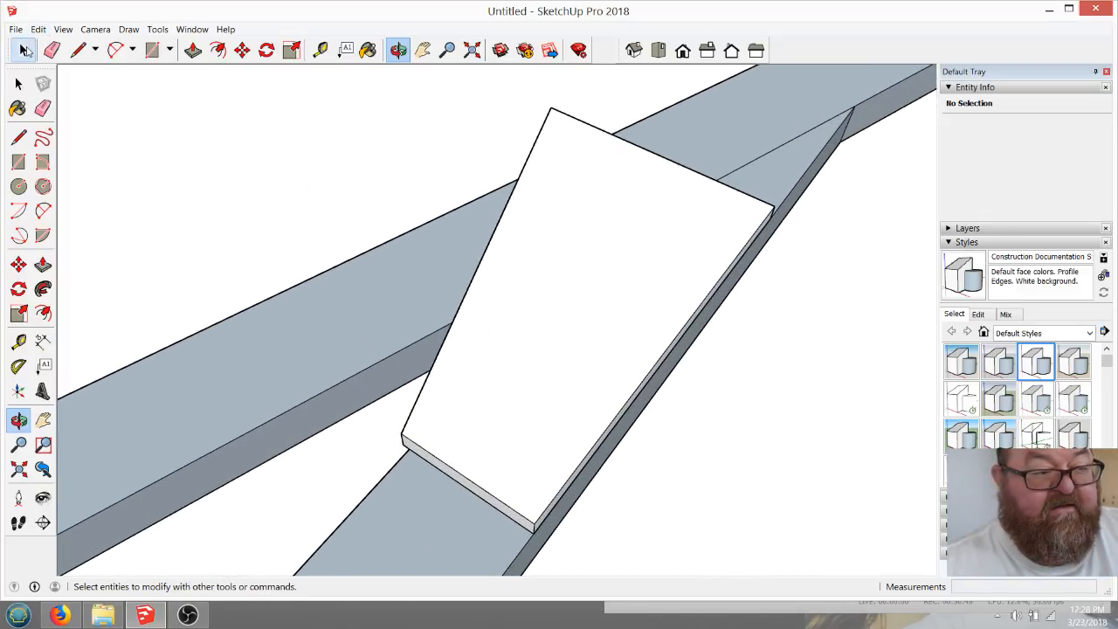
pyautogui.click(531, 272)
pyautogui.click(266, 50)
pyautogui.click(291, 50)
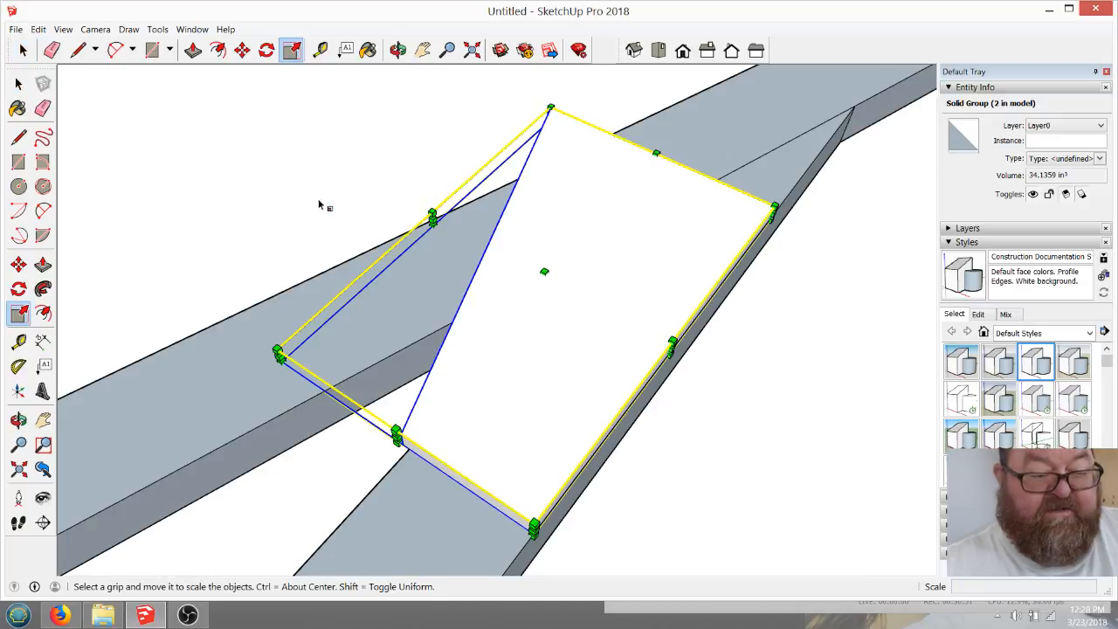
pyautogui.moveTo(397, 437)
pyautogui.mouseDown()
pyautogui.moveTo(521, 334)
pyautogui.moveTo(757, 50)
pyautogui.moveTo(773, 84)
pyautogui.moveTo(733, 223)
pyautogui.moveTo(817, 129)
pyautogui.mouseUp()
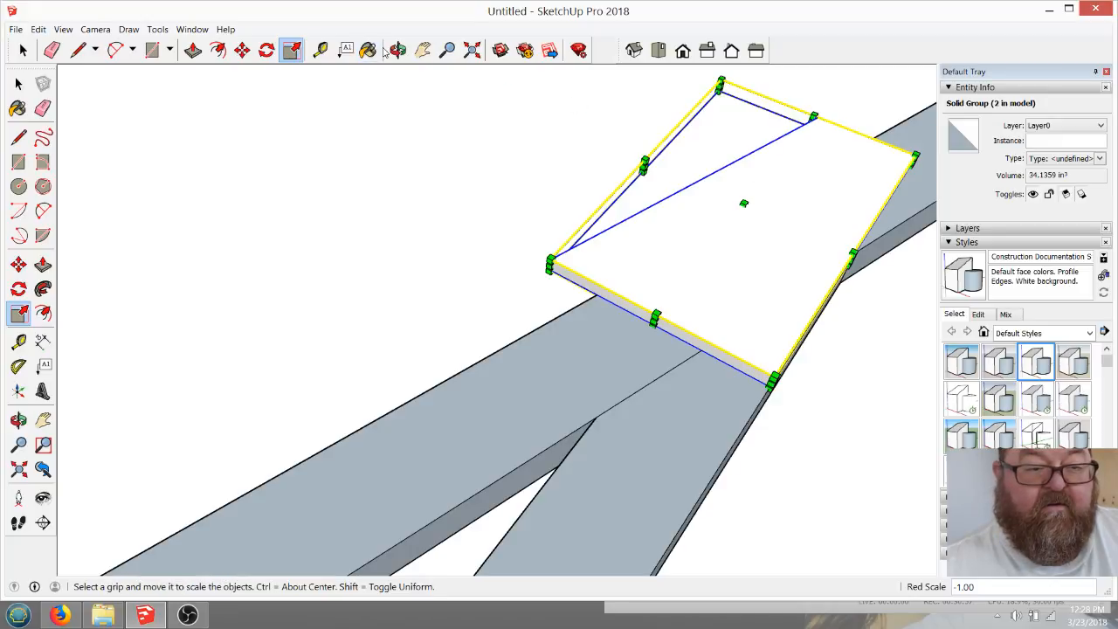
# Move the mirrored heel plate so its outer lower corner meets the seam corner between the bottom chord and top chord
pyautogui.click(242, 50)
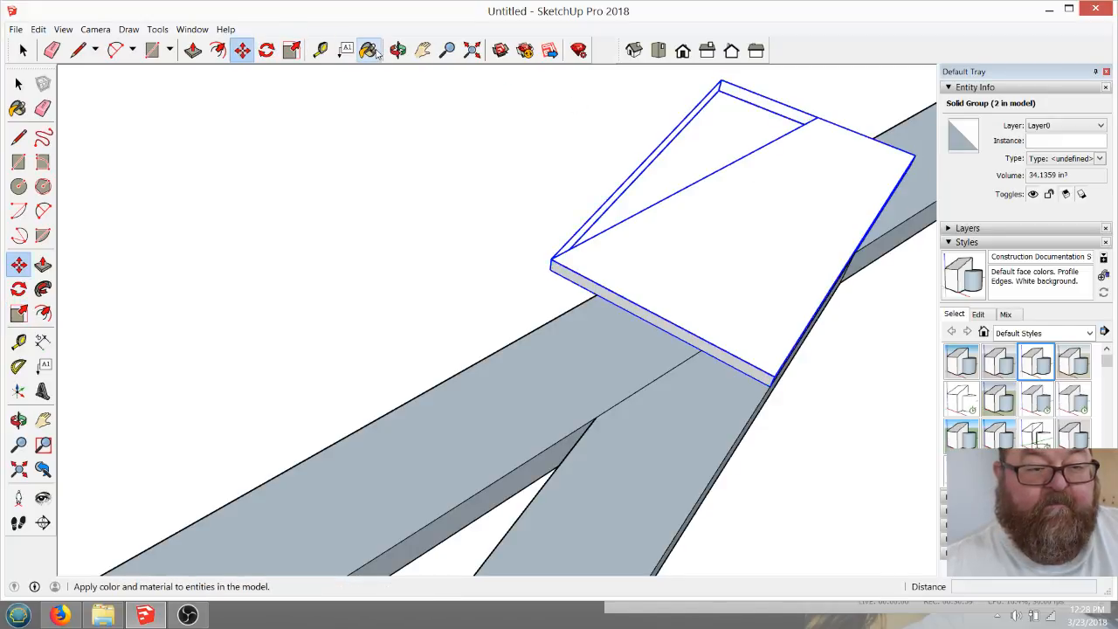
pyautogui.click(397, 50)
pyautogui.moveTo(627, 165); pyautogui.dragTo(440, 250)
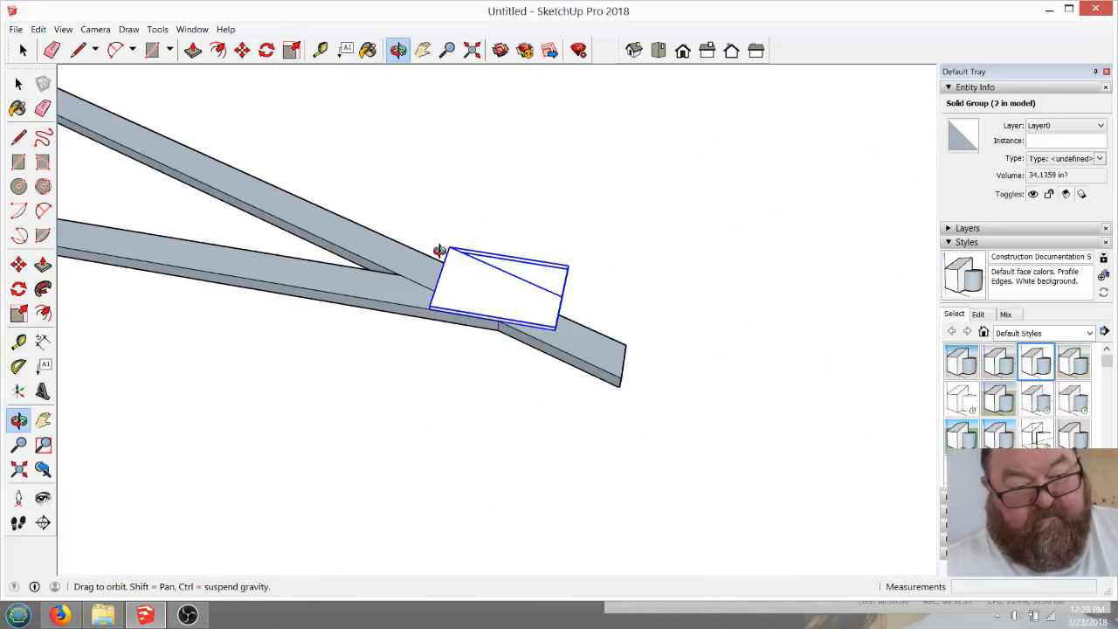
pyautogui.click(242, 49)
pyautogui.scroll(4, 539, 323)
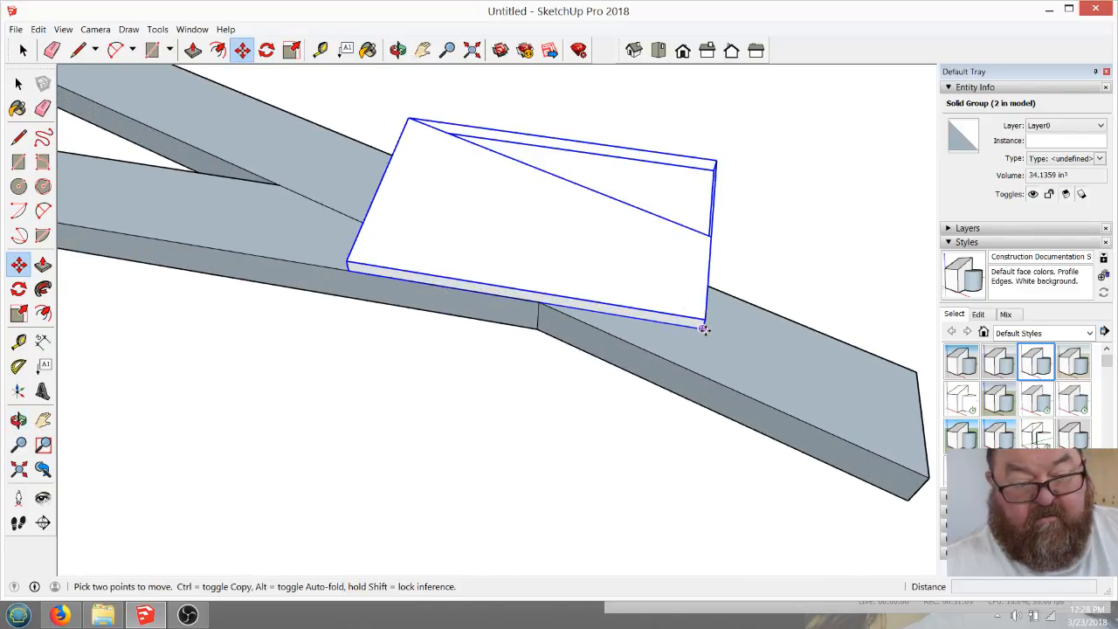
pyautogui.click(704, 329)
pyautogui.click(539, 304)
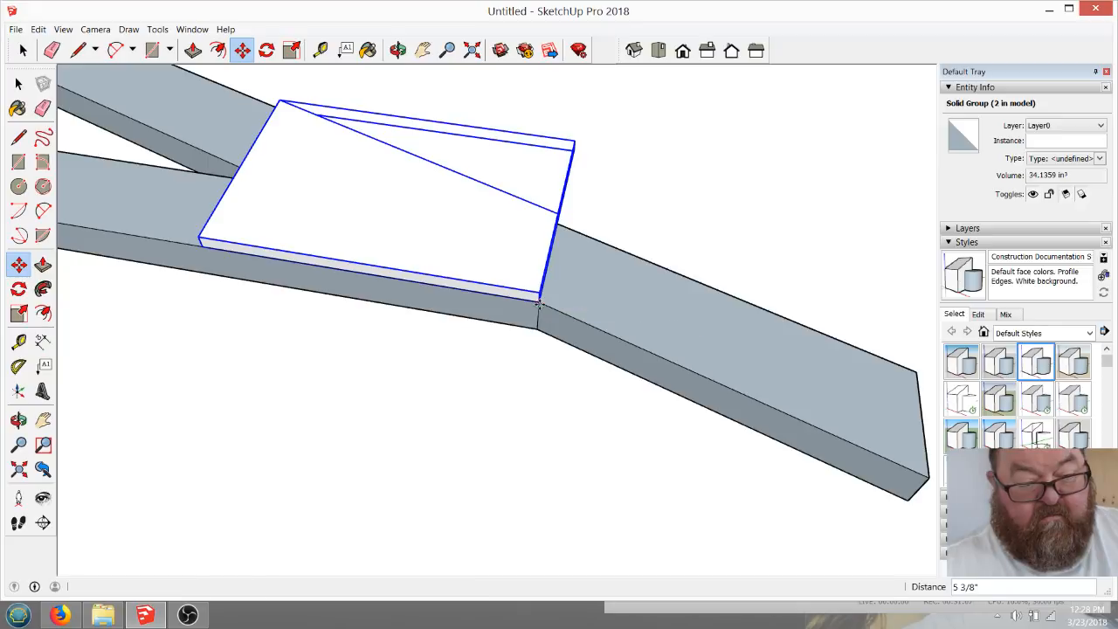
# Examine the fit of the mirrored right heel plate from several angles, and the gusset plates and peak along the truss
pyautogui.scroll(-4, 651, 393)
pyautogui.click(399, 50)
pyautogui.moveTo(395, 237); pyautogui.dragTo(429, 247)
pyautogui.scroll(3, 428, 250)
pyautogui.moveTo(517, 315); pyautogui.dragTo(725, 339)
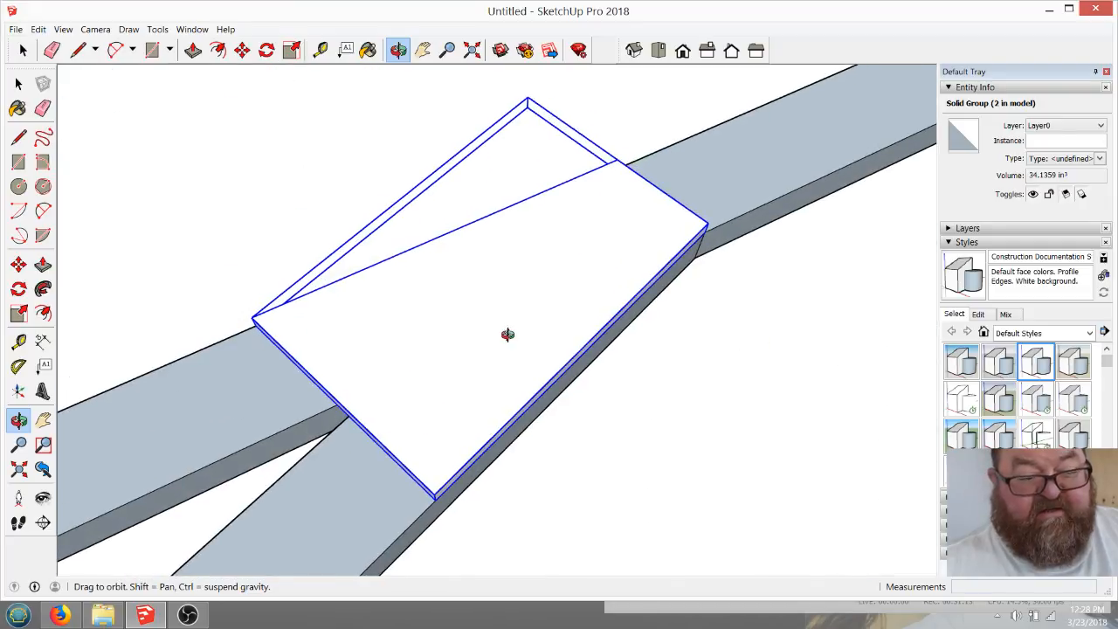
pyautogui.moveTo(508, 333); pyautogui.dragTo(563, 211)
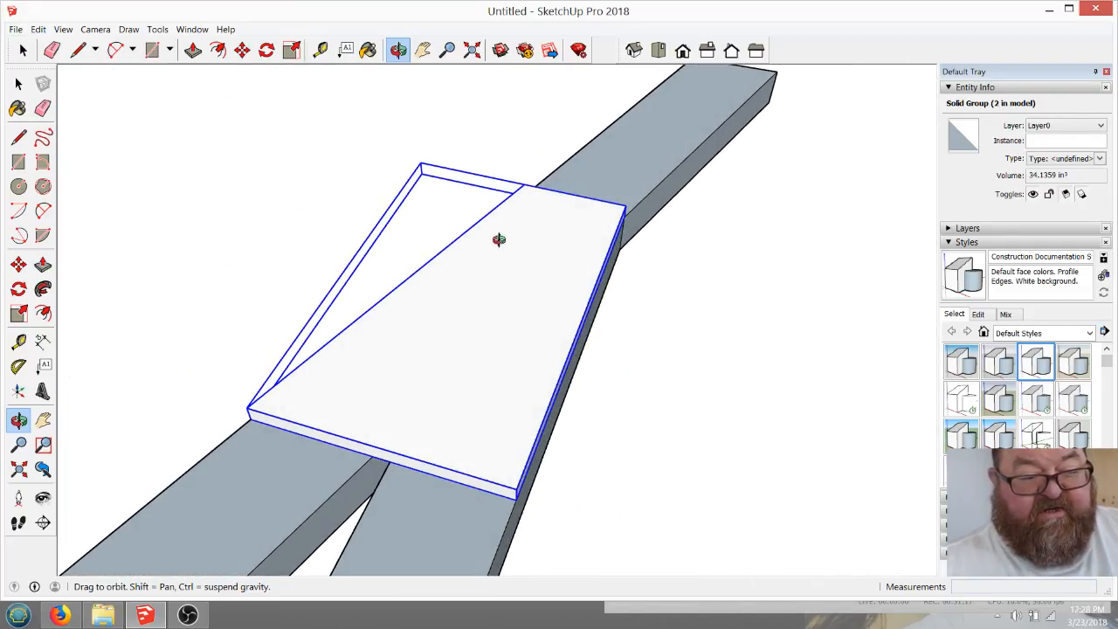
pyautogui.moveTo(499, 385); pyautogui.dragTo(407, 371)
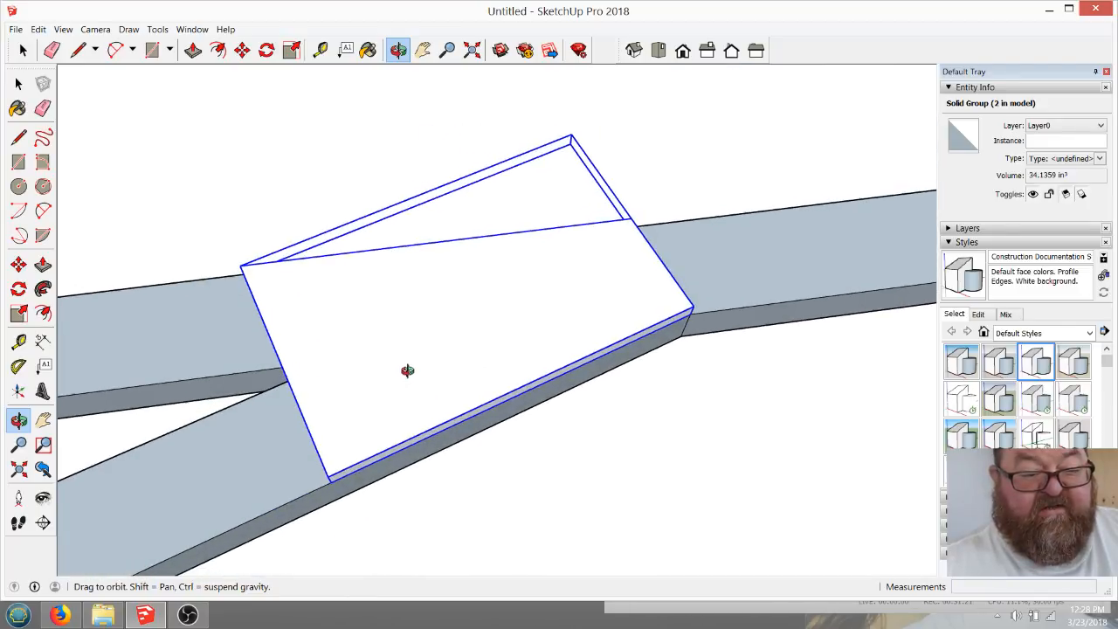
pyautogui.scroll(-5, 605, 299)
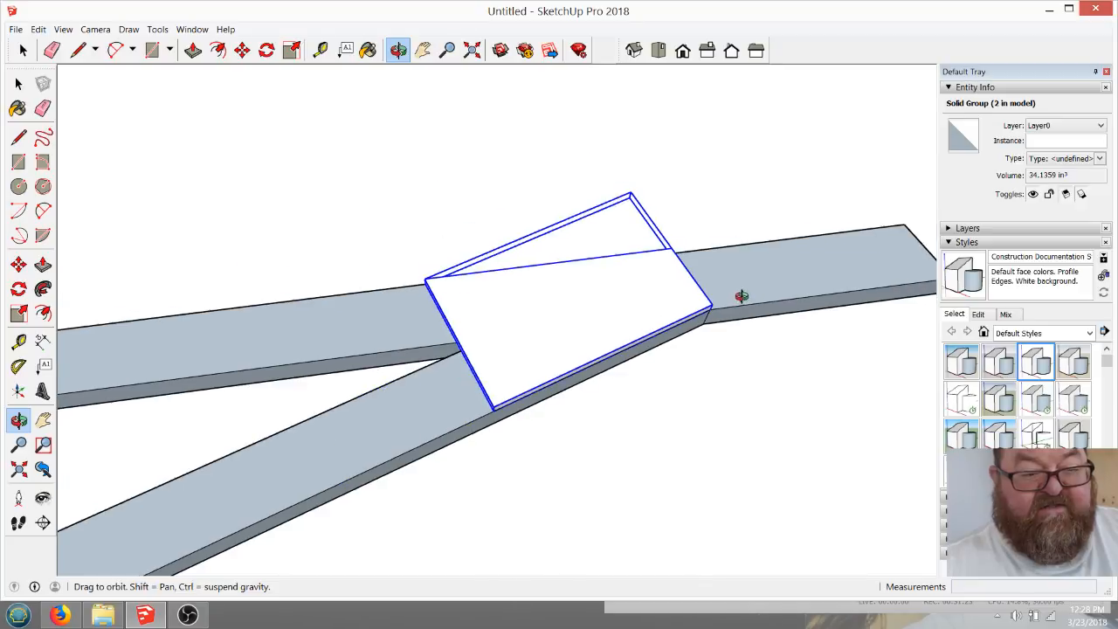
pyautogui.click(21, 50)
pyautogui.click(450, 295)
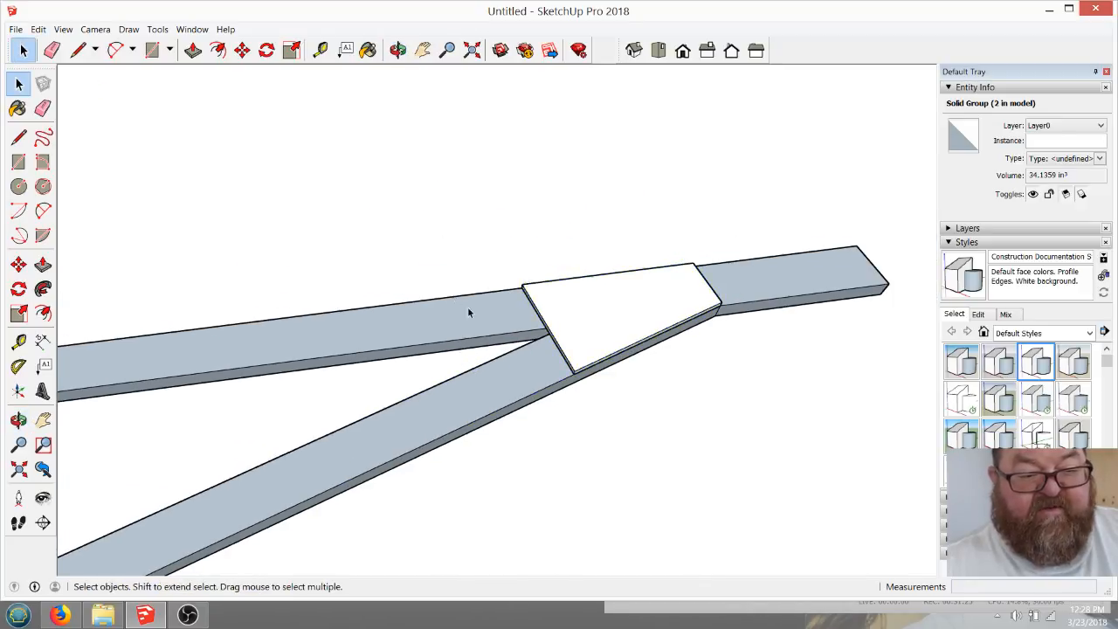
pyautogui.scroll(2, 529, 343)
pyautogui.click(398, 50)
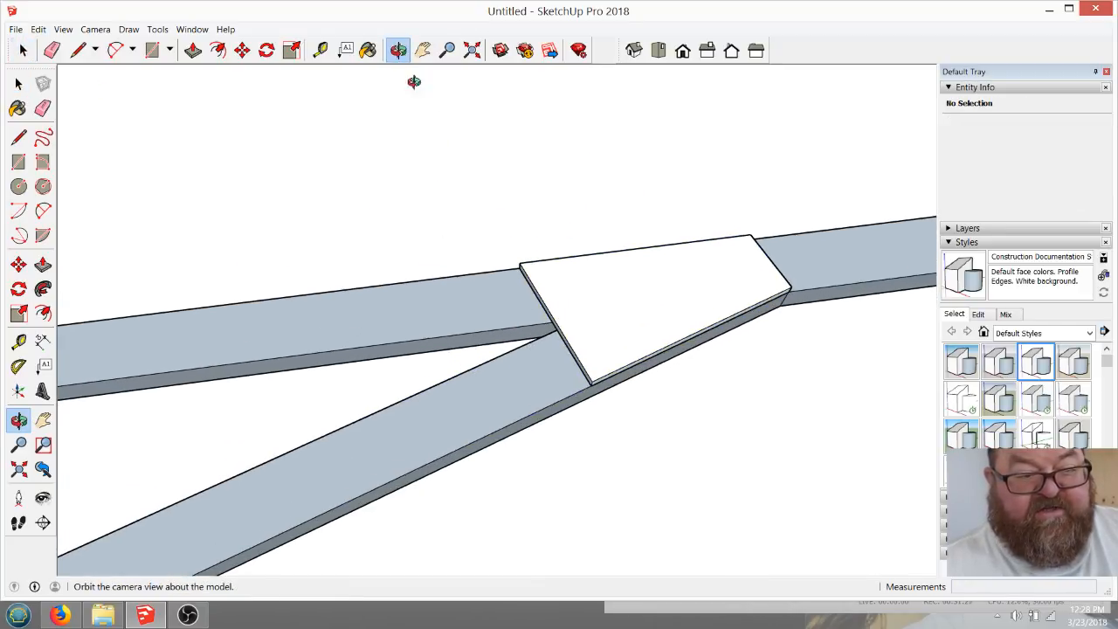
pyautogui.moveTo(414, 82); pyautogui.dragTo(514, 315)
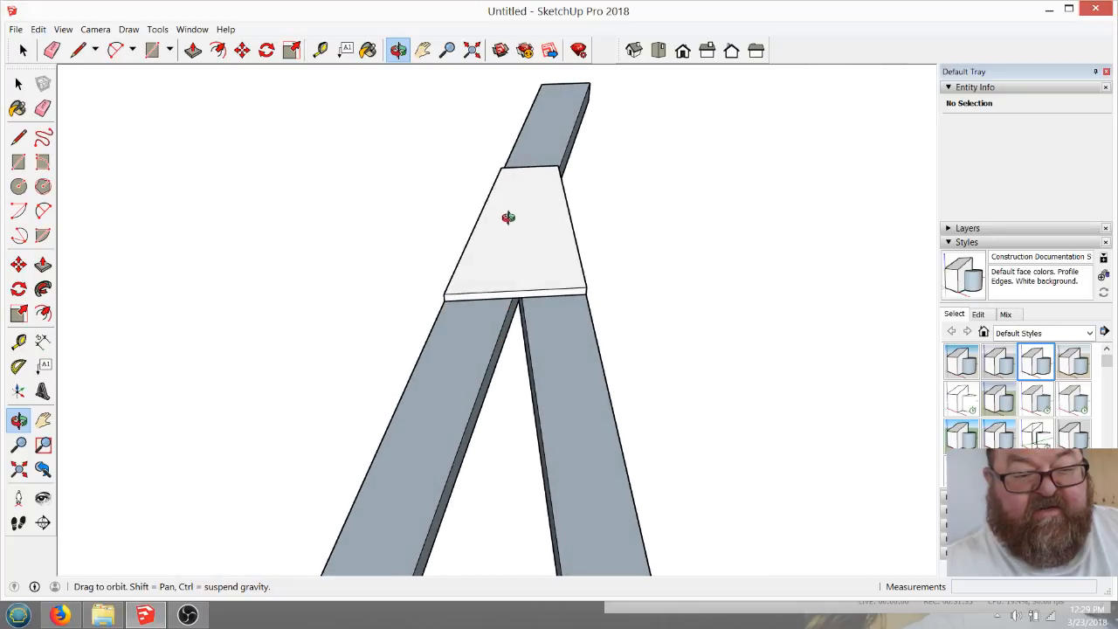
pyautogui.moveTo(509, 217); pyautogui.dragTo(556, 236)
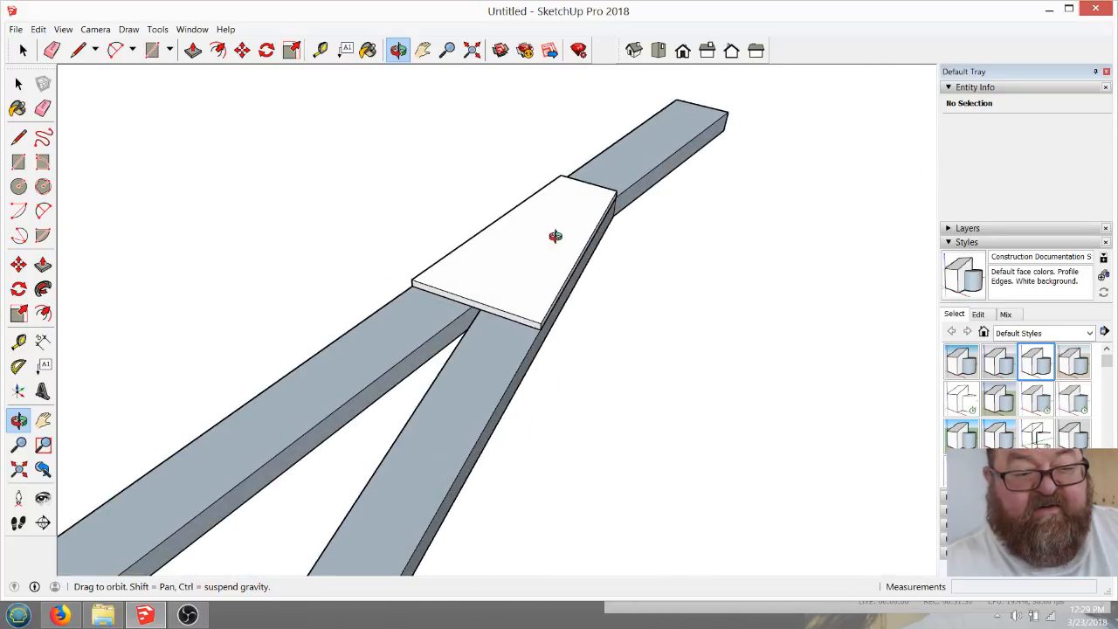
pyautogui.scroll(-10, 540, 245)
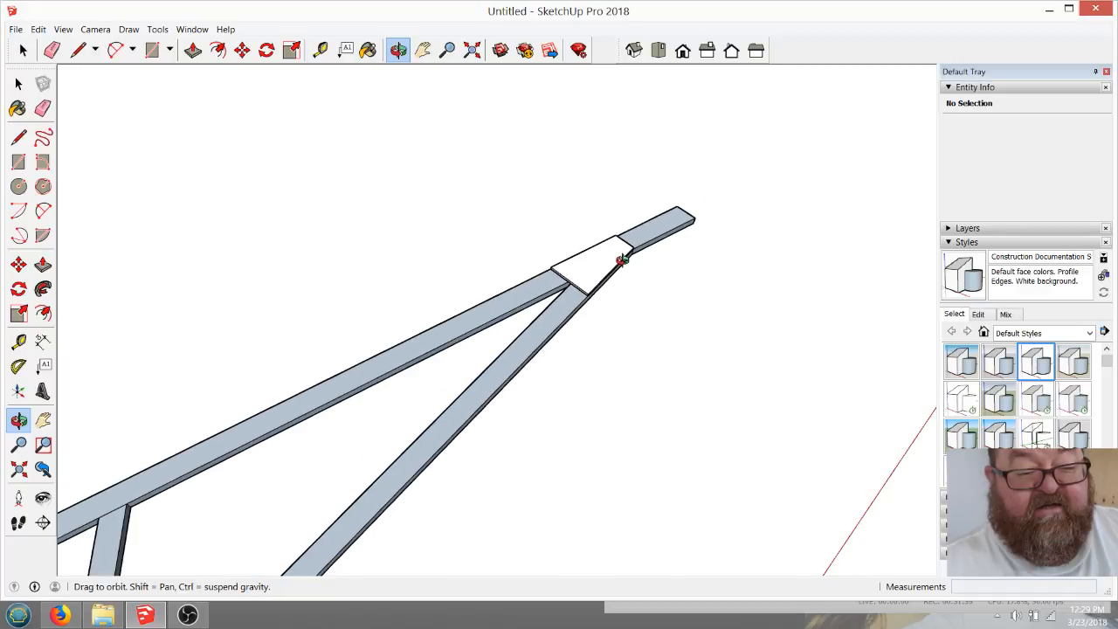
pyautogui.moveTo(612, 268); pyautogui.dragTo(262, 384)
pyautogui.scroll(3, 262, 384)
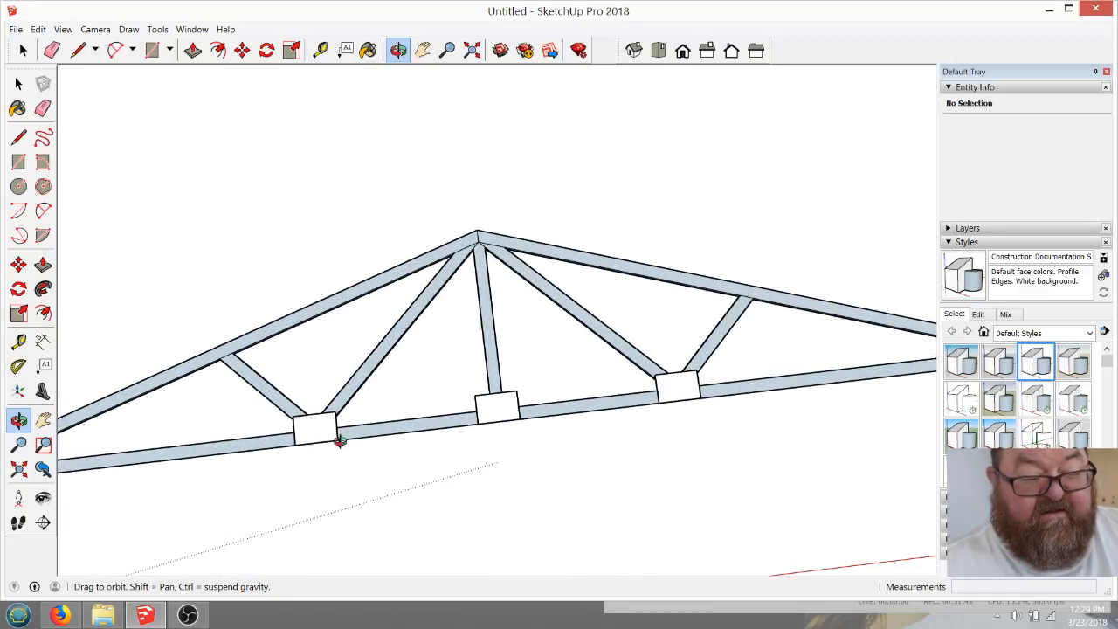
pyautogui.scroll(5, 282, 424)
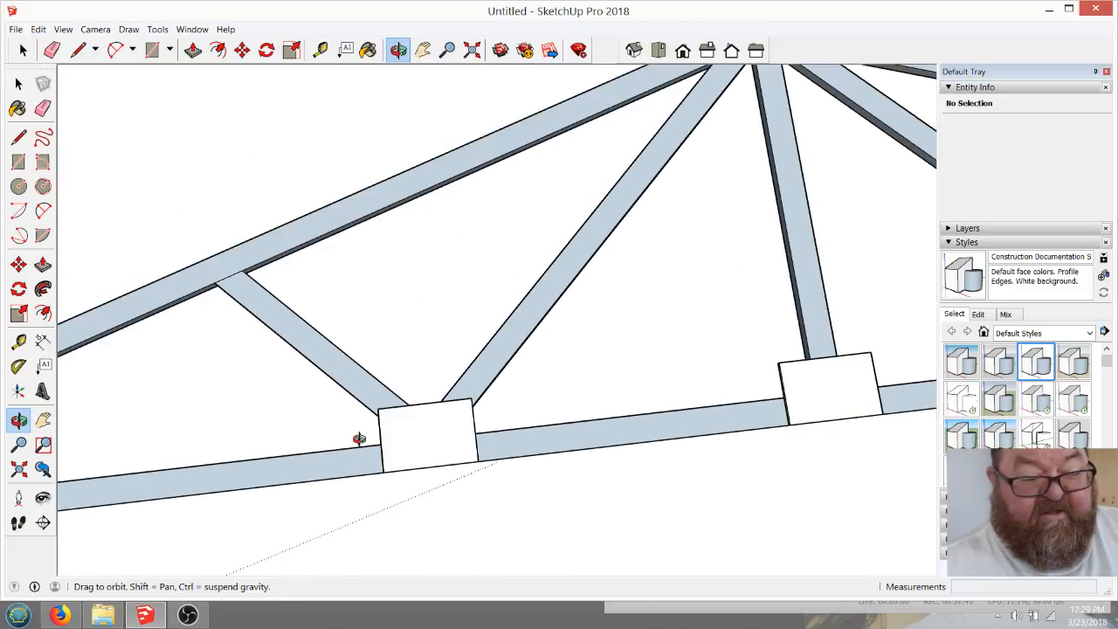
pyautogui.scroll(-3, 149, 337)
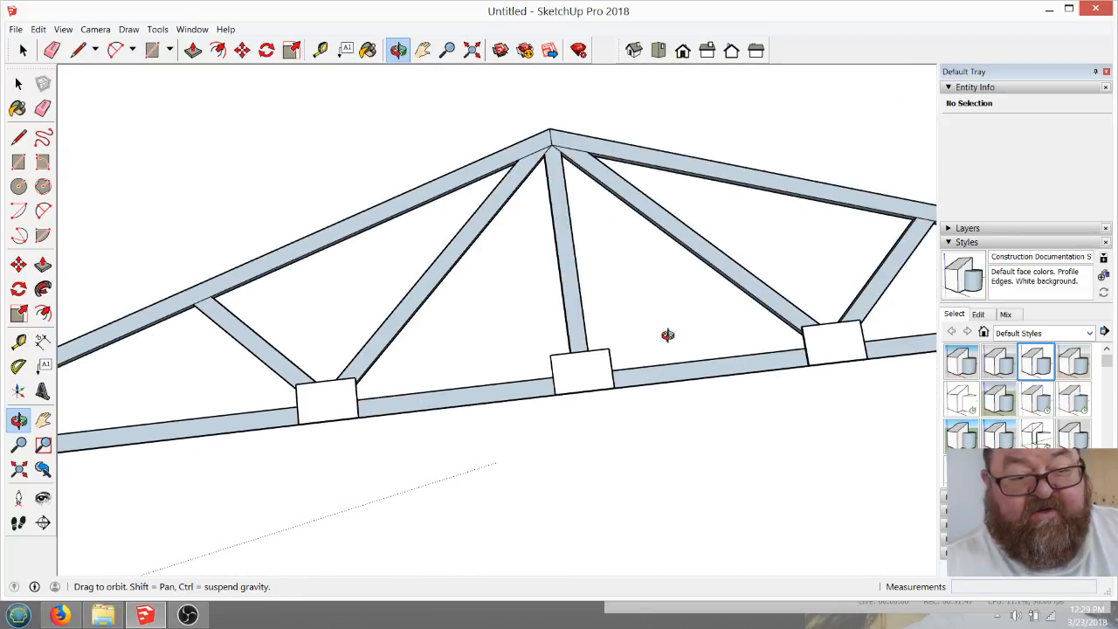
pyautogui.scroll(2, 666, 337)
pyautogui.scroll(-2, 585, 443)
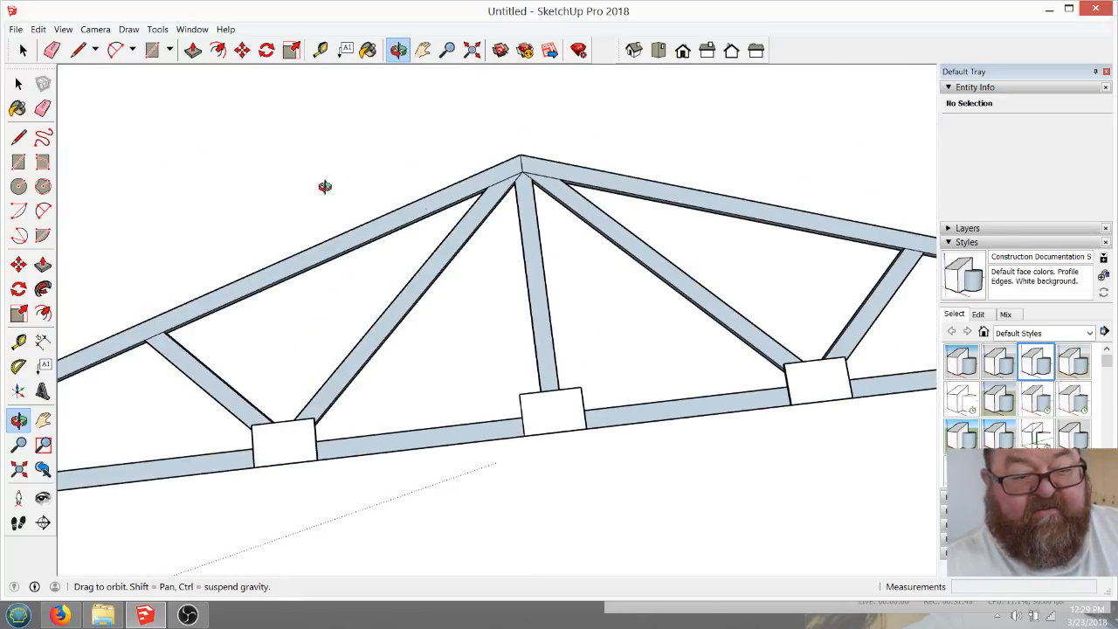
# Copy the gusset plate at the base of the centre post up to the truss peak and position it over the joint
pyautogui.click(22, 50)
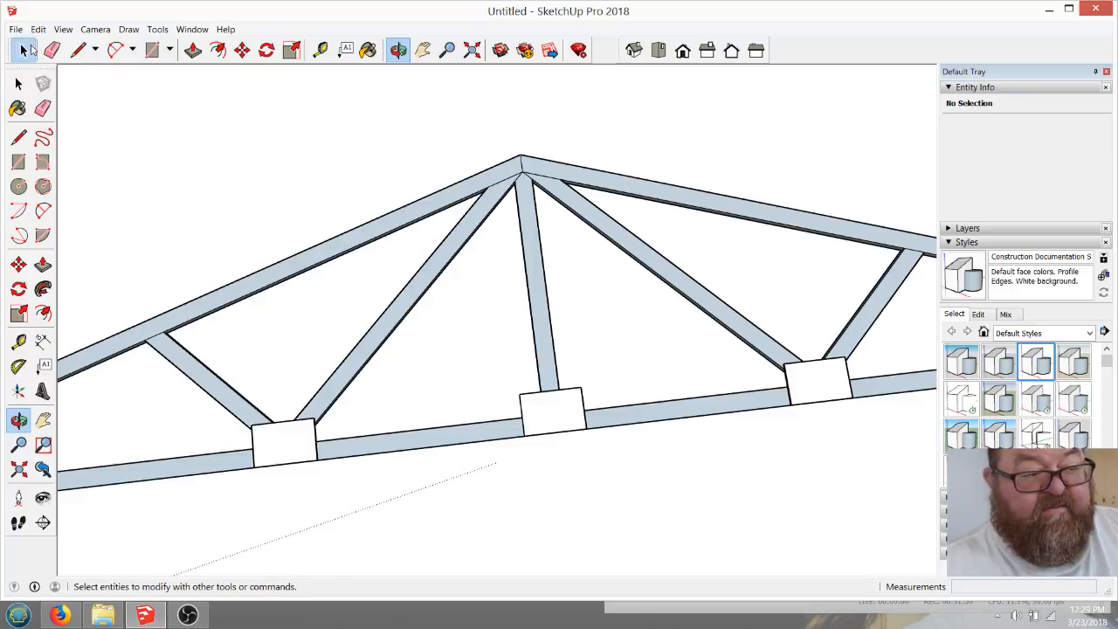
pyautogui.click(563, 414)
pyautogui.click(242, 50)
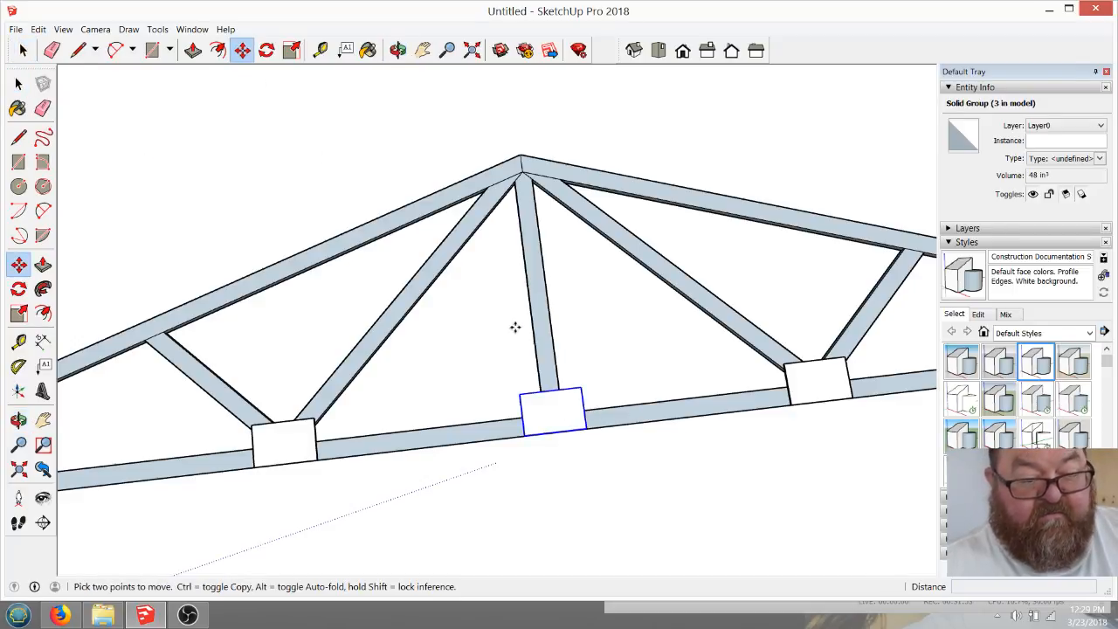
pyautogui.click(537, 343)
pyautogui.press('ctrl')
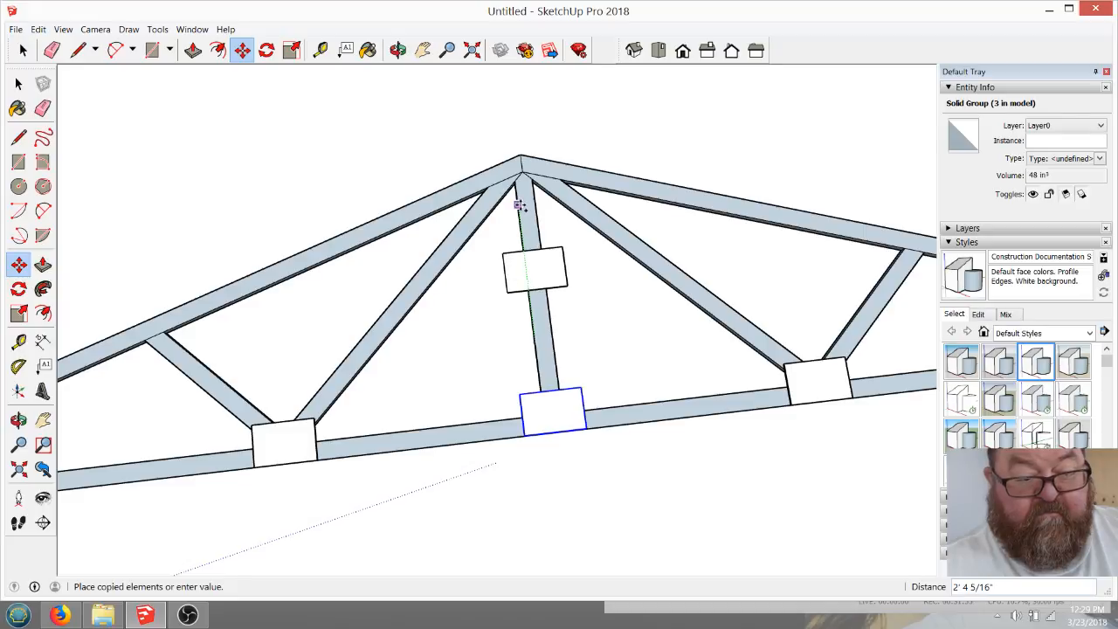
pyautogui.click(535, 202)
pyautogui.click(533, 329)
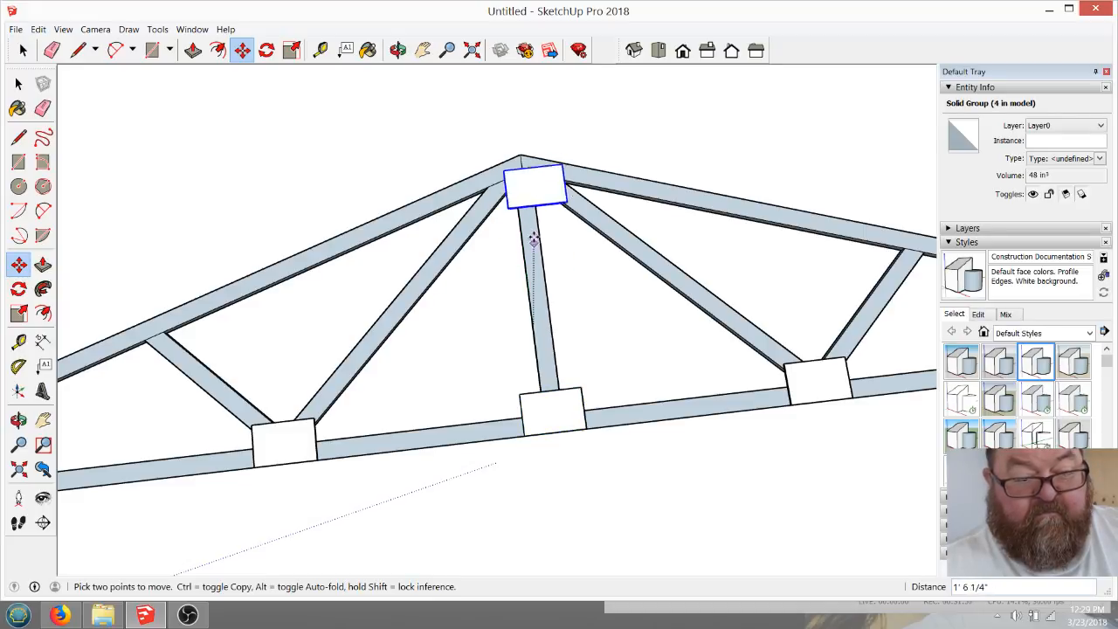
pyautogui.click(522, 232)
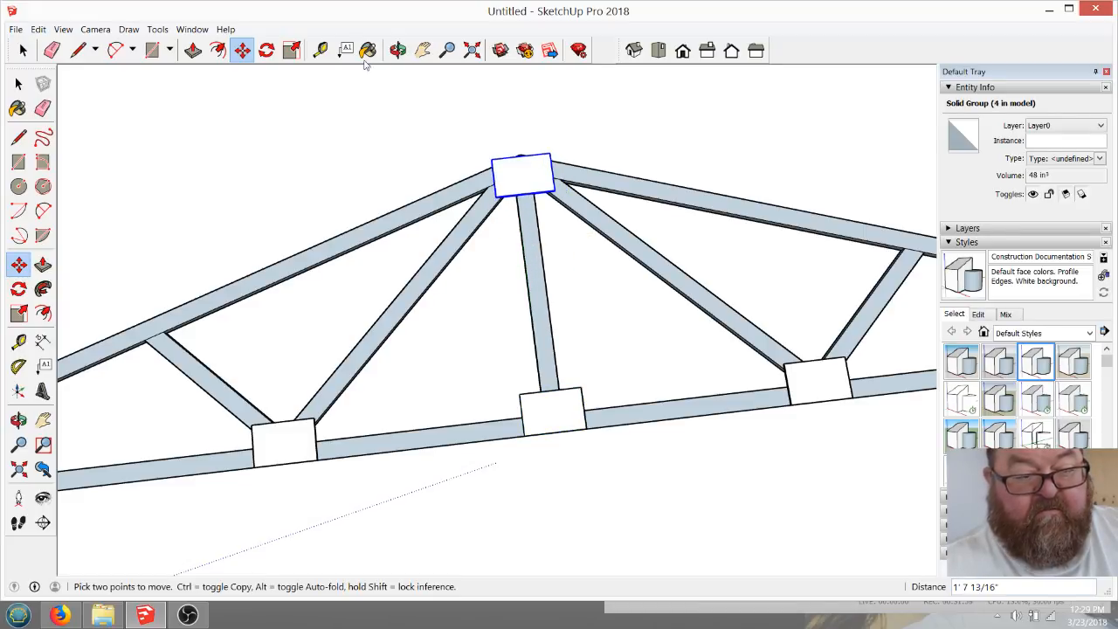
# Move the peak gusset plate 3/4" upward along the centre post direction so it covers more of the top-chord joint
pyautogui.press('o')
pyautogui.moveTo(429, 92); pyautogui.dragTo(446, 221)
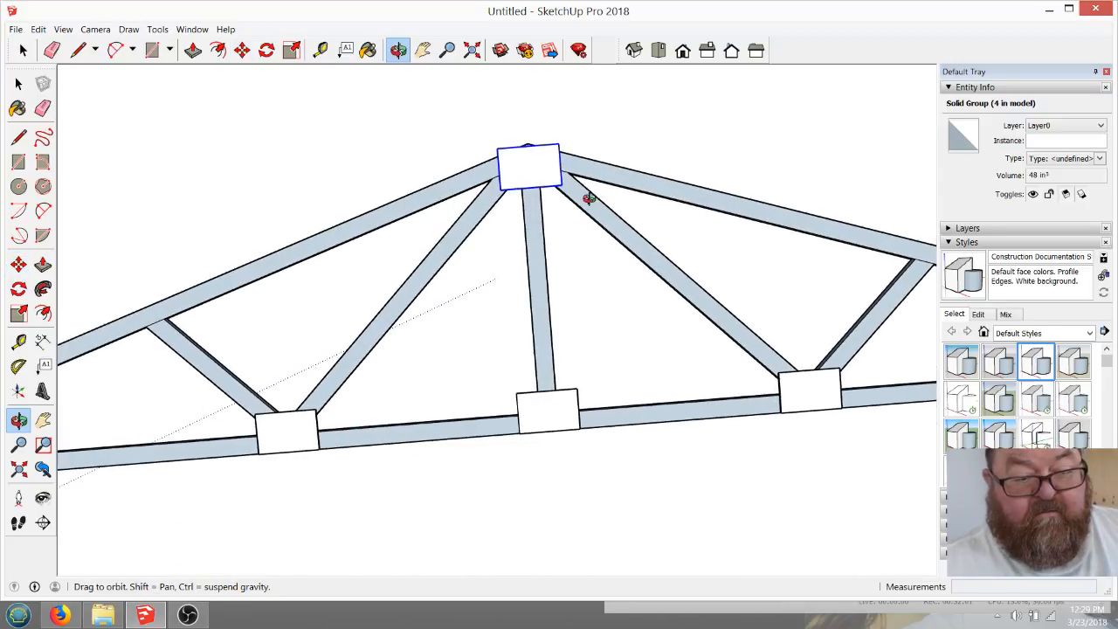
pyautogui.scroll(5, 577, 175)
pyautogui.moveTo(574, 300); pyautogui.dragTo(688, 393)
pyautogui.scroll(4, 556, 229)
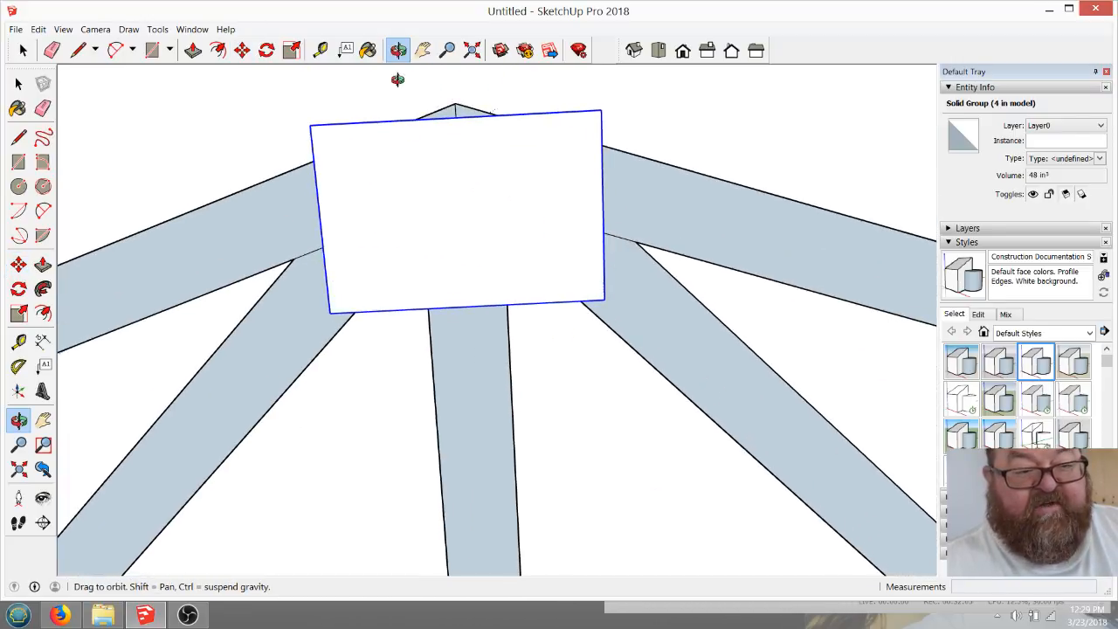
pyautogui.moveTo(623, 268); pyautogui.dragTo(385, 117)
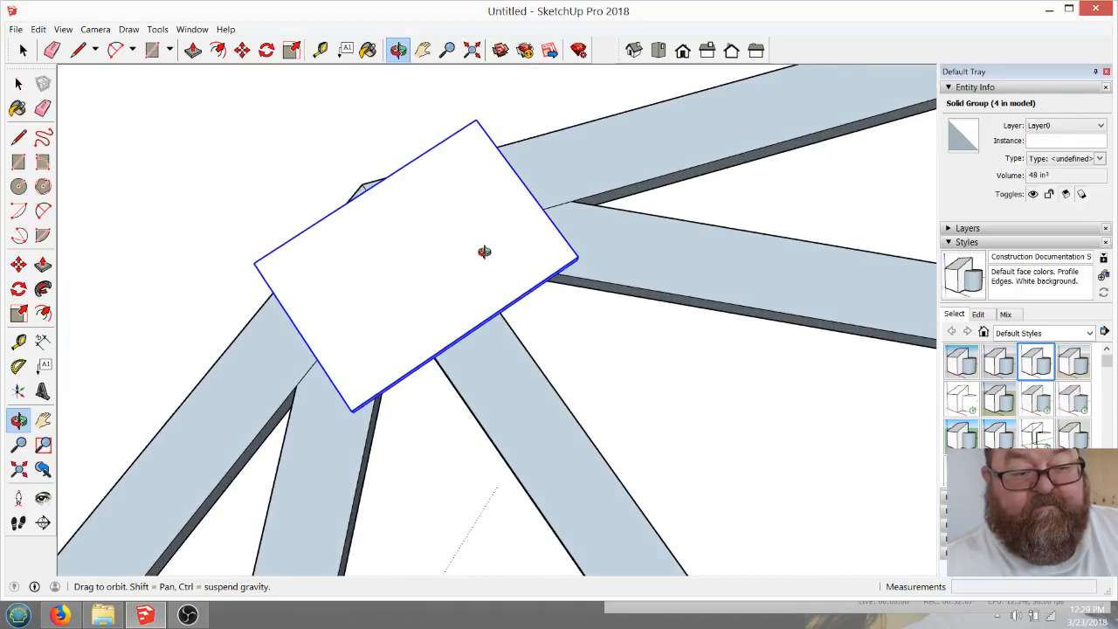
pyautogui.moveTo(482, 253)
pyautogui.mouseDown()
pyautogui.moveTo(232, 192)
pyautogui.moveTo(403, 195)
pyautogui.moveTo(369, 160)
pyautogui.mouseUp()
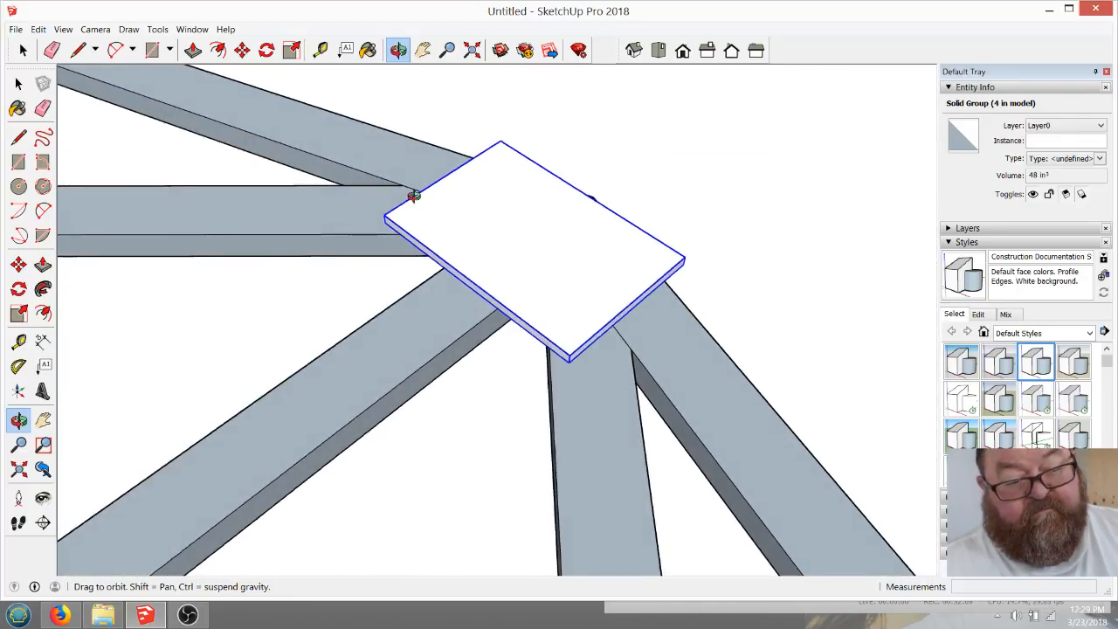
pyautogui.moveTo(412, 192)
pyautogui.mouseDown()
pyautogui.moveTo(524, 219)
pyautogui.moveTo(524, 241)
pyautogui.moveTo(569, 305)
pyautogui.moveTo(633, 318)
pyautogui.moveTo(623, 319)
pyautogui.mouseUp()
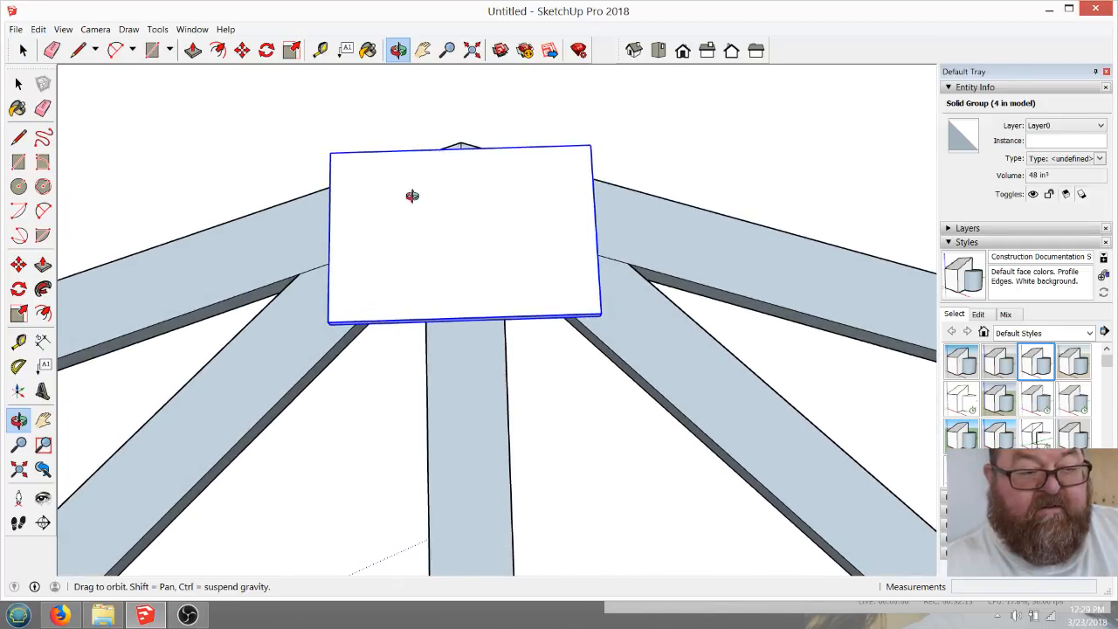
pyautogui.click(243, 52)
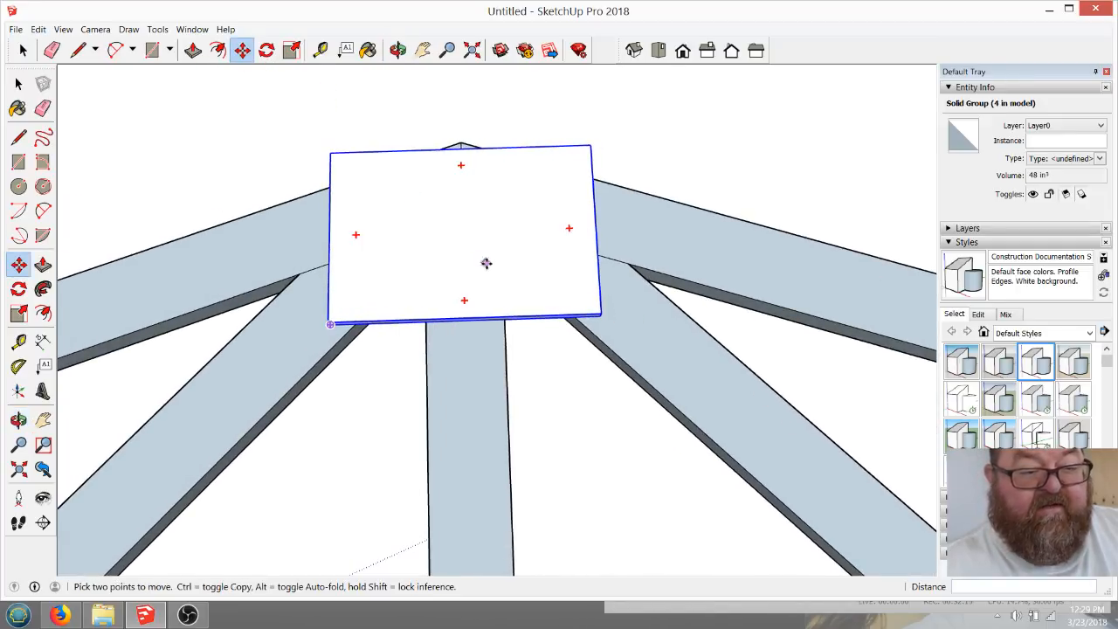
pyautogui.click(486, 260)
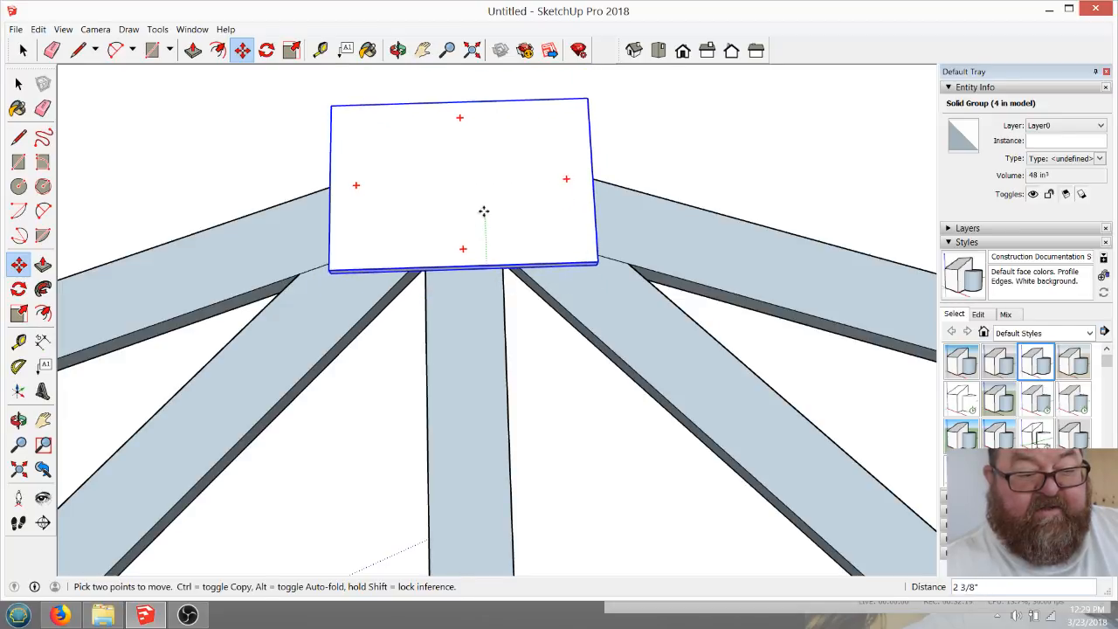
pyautogui.click(489, 249)
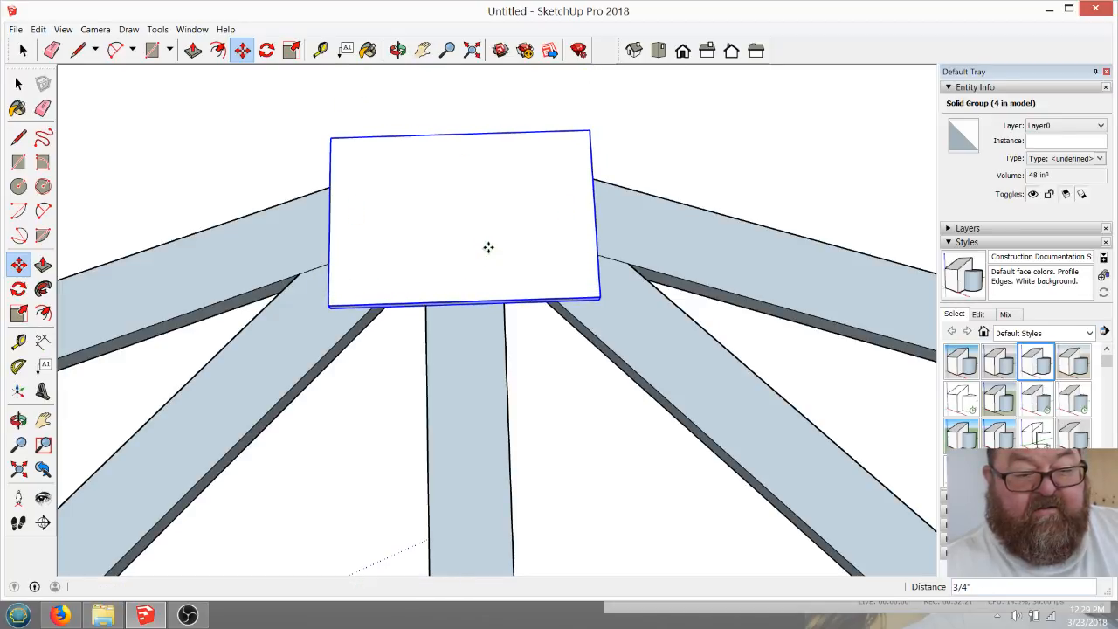
# Move the peak gusset plate so its upper edge meets the corner endpoint at the apex of the top chords
pyautogui.click(397, 50)
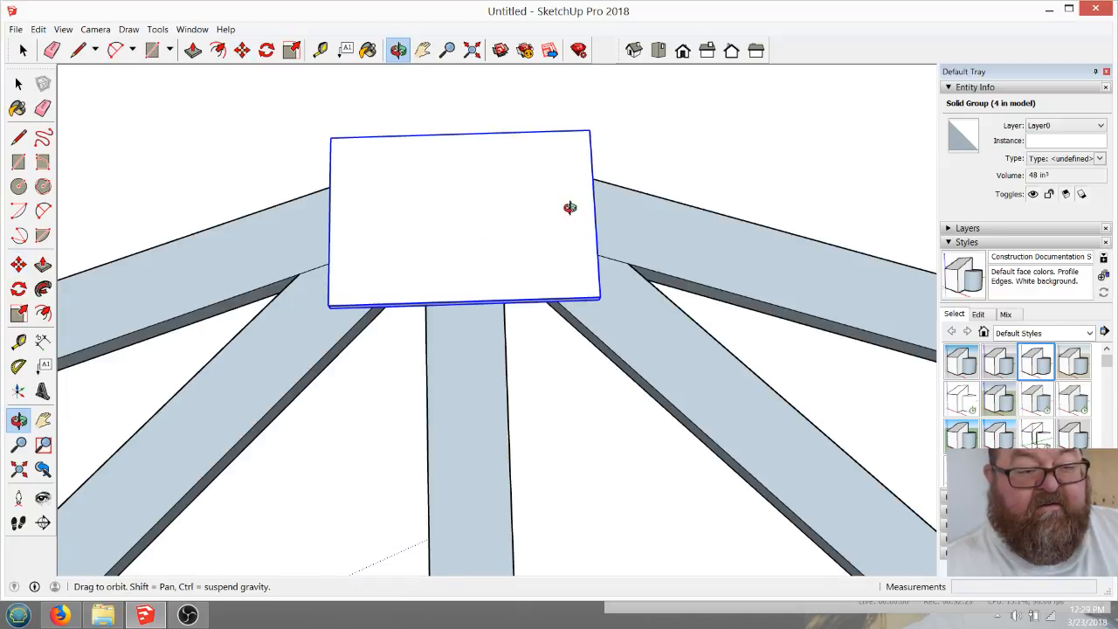
pyautogui.moveTo(569, 205); pyautogui.dragTo(674, 259)
pyautogui.scroll(5, 666, 225)
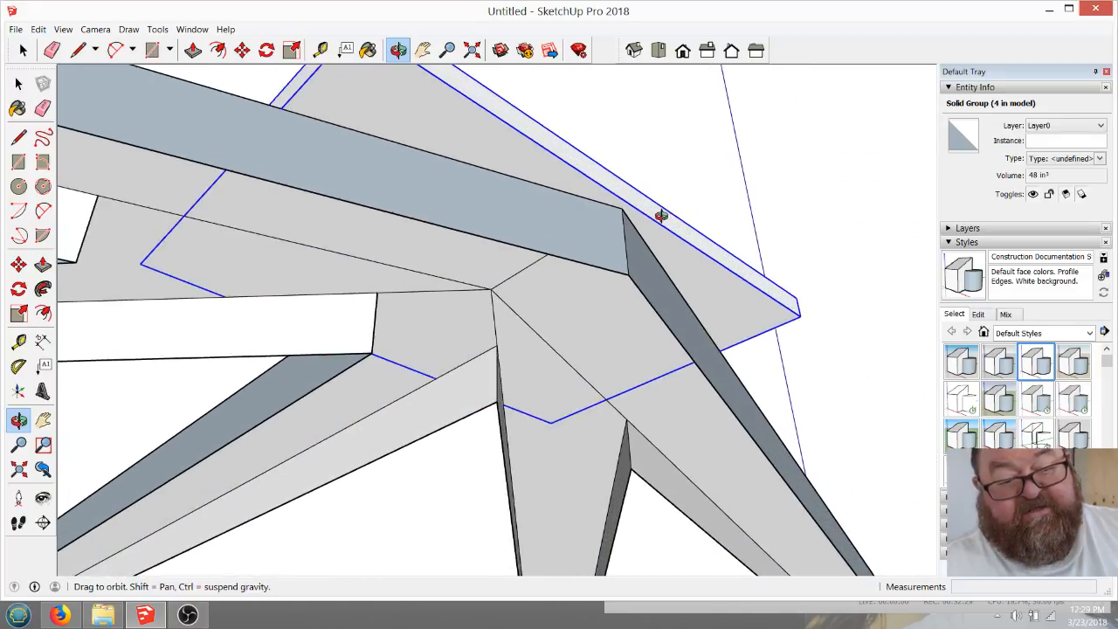
pyautogui.click(242, 50)
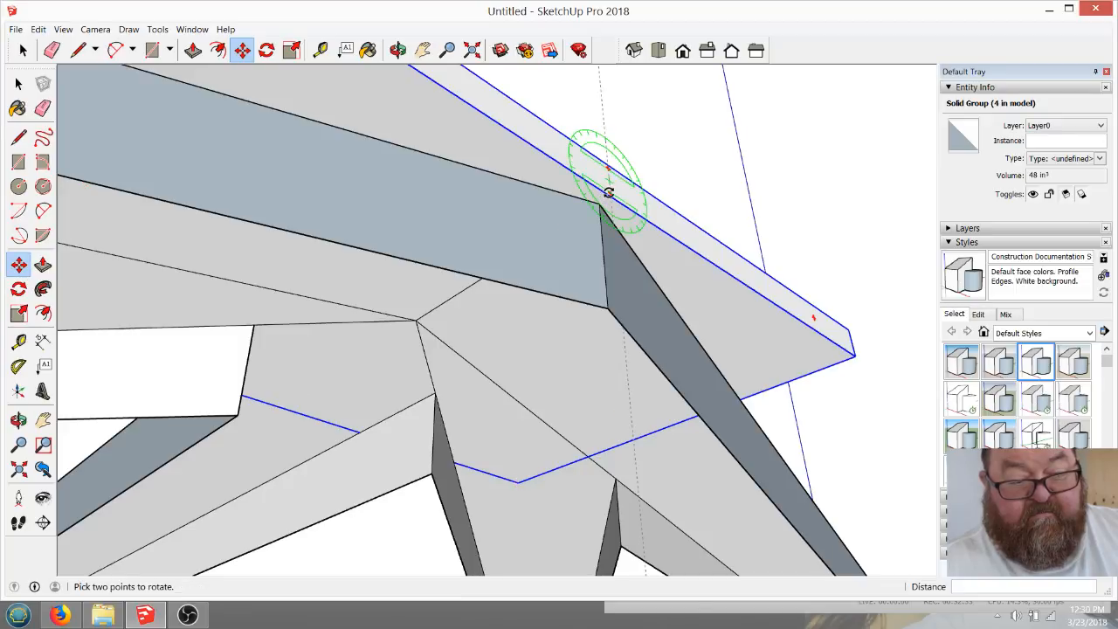
pyautogui.click(603, 194)
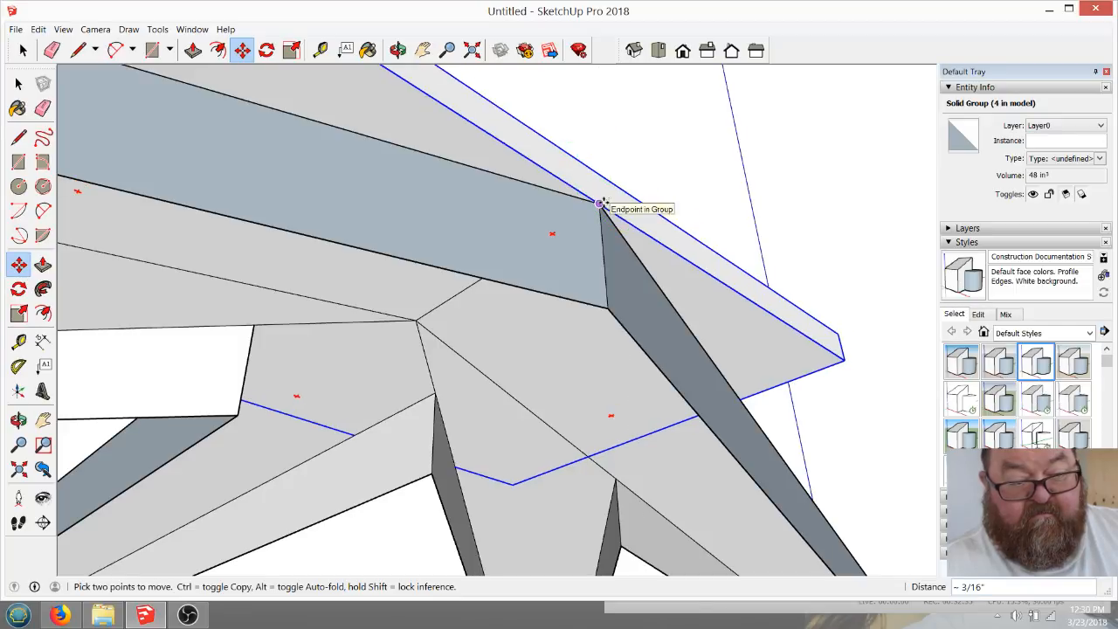
pyautogui.click(599, 200)
# Open the peak gusset plate for editing and draw a line across its back face along one top chord's upper edge, starting at the apex
pyautogui.click(397, 50)
pyautogui.moveTo(463, 295); pyautogui.dragTo(558, 262)
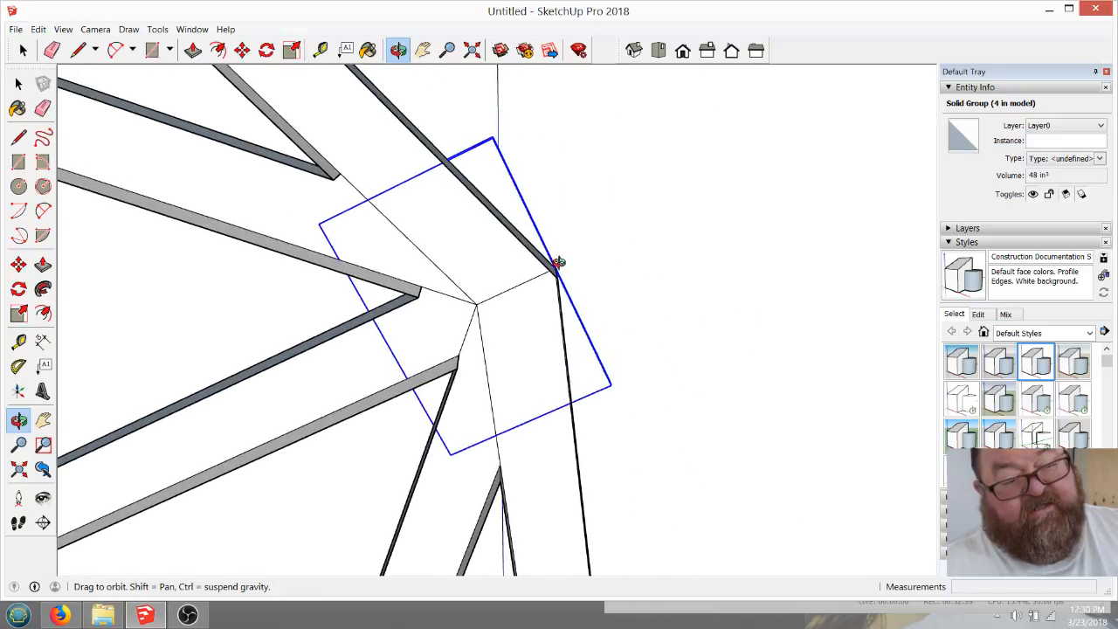
pyautogui.moveTo(518, 370)
pyautogui.mouseDown()
pyautogui.moveTo(592, 326)
pyautogui.moveTo(230, 202)
pyautogui.moveTo(384, 152)
pyautogui.moveTo(458, 270)
pyautogui.moveTo(522, 323)
pyautogui.moveTo(569, 332)
pyautogui.moveTo(369, 233)
pyautogui.moveTo(598, 358)
pyautogui.moveTo(584, 252)
pyautogui.mouseUp()
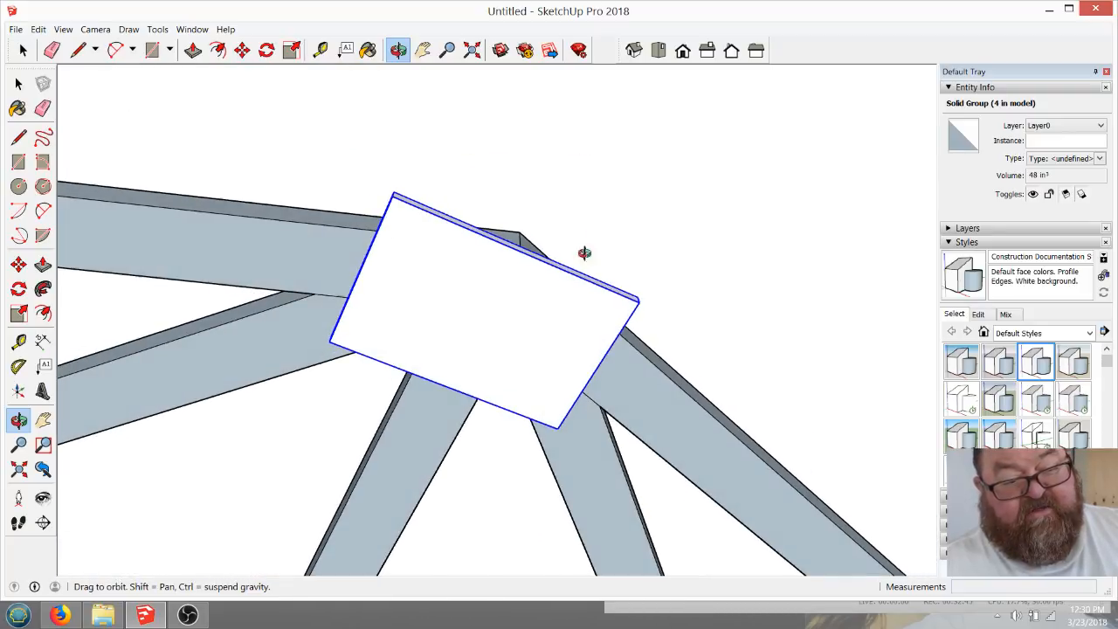
pyautogui.moveTo(638, 349); pyautogui.dragTo(488, 390)
pyautogui.scroll(10, 529, 260)
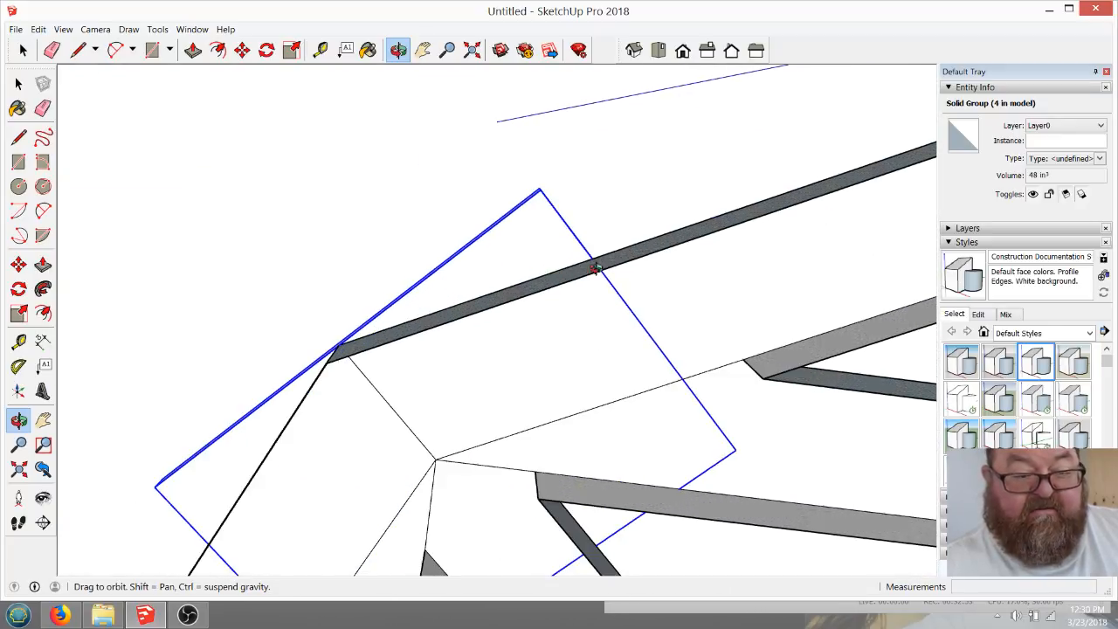
pyautogui.moveTo(616, 443); pyautogui.dragTo(470, 369)
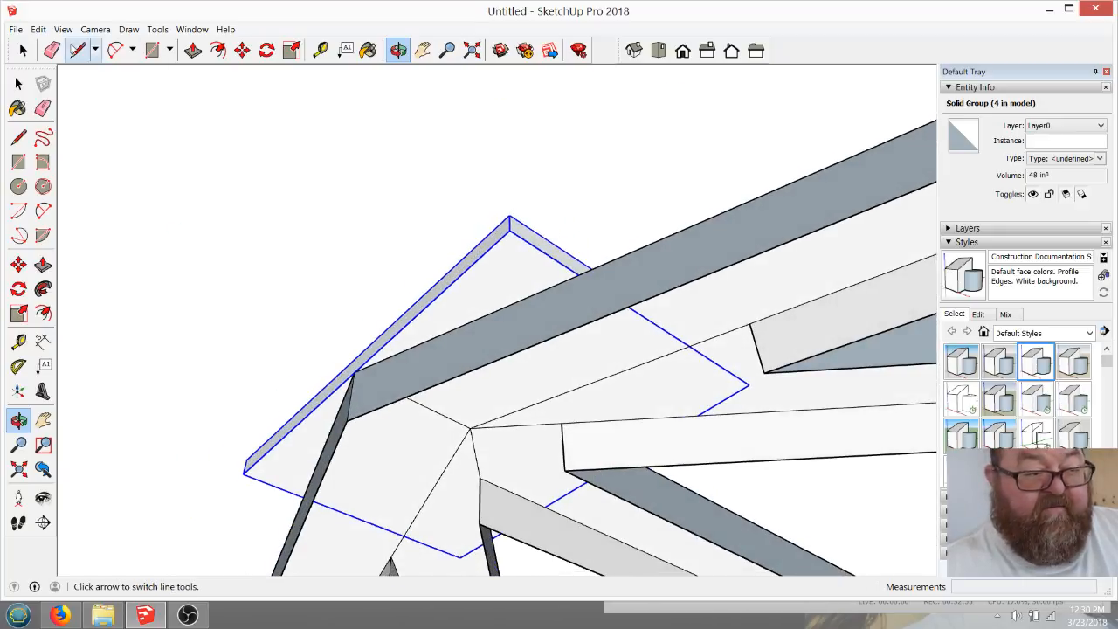
pyautogui.click(23, 50)
pyautogui.doubleClick(492, 286)
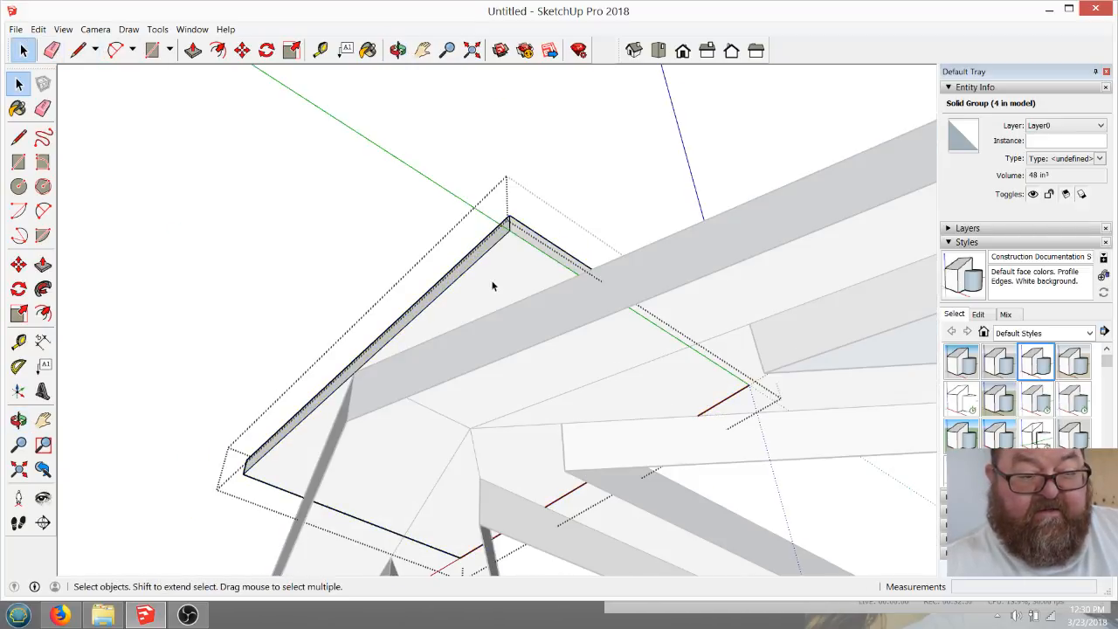
pyautogui.click(79, 51)
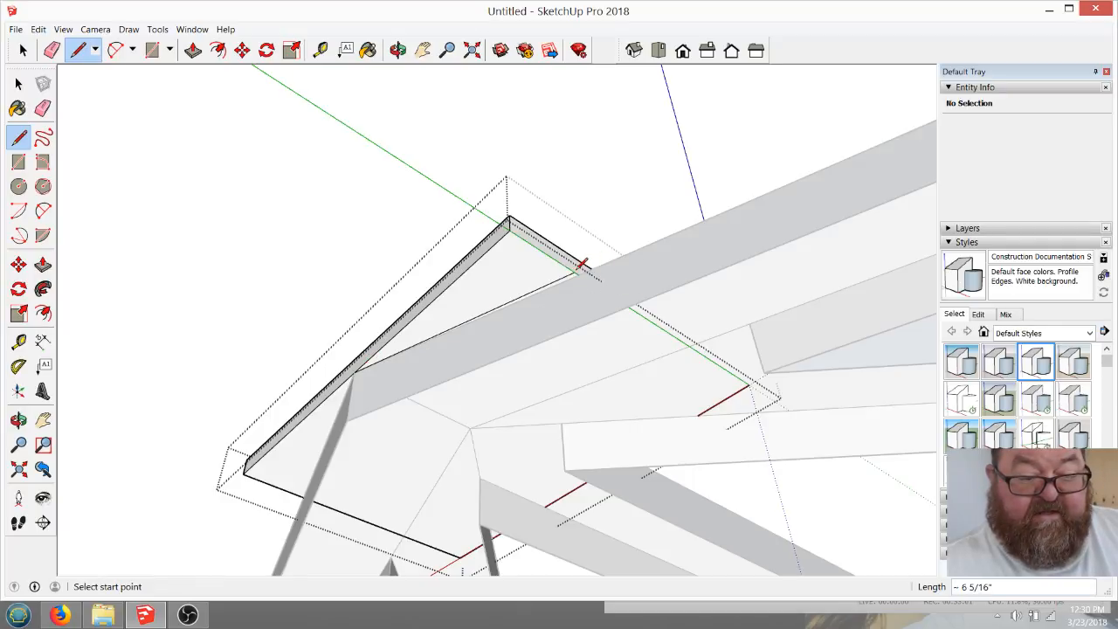
pyautogui.scroll(3, 573, 278)
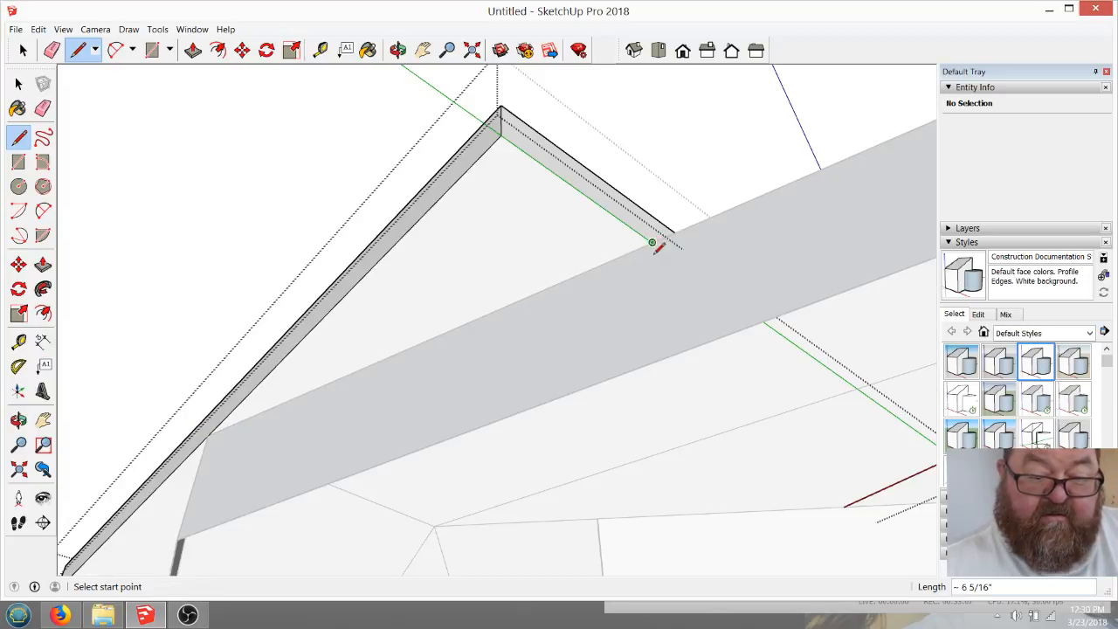
# Push the triangular plate corner projecting above that top chord 1/2" through the plate thickness to cut it away
pyautogui.click(193, 50)
pyautogui.click(467, 292)
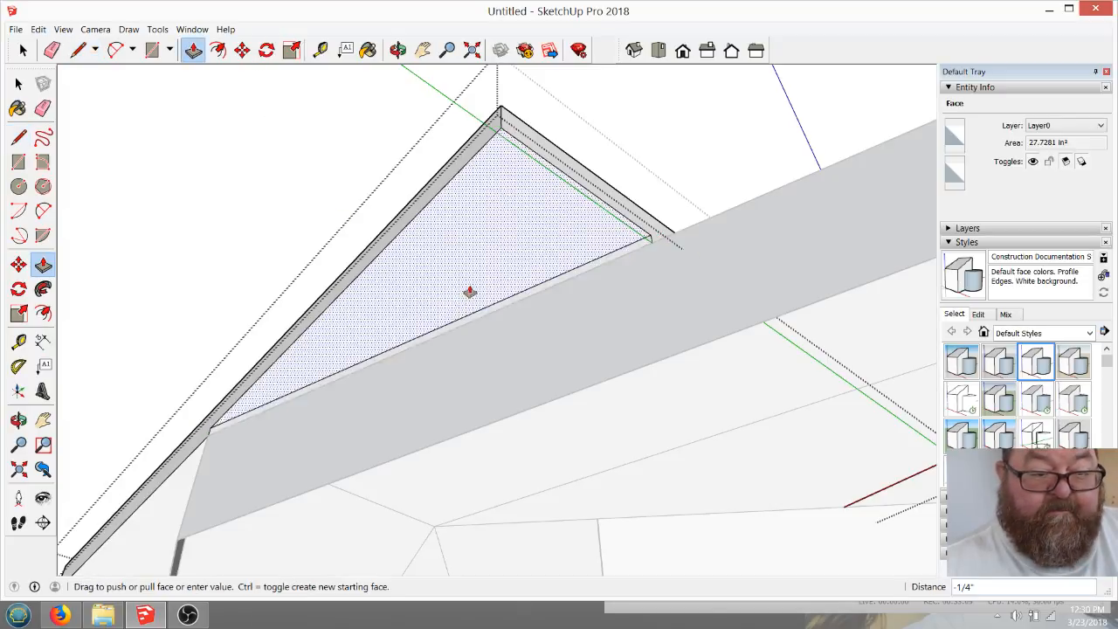
pyautogui.click(495, 253)
# Draw a line on the plate's back face from the apex along the other top chord's upper edge to the plate's side
pyautogui.moveTo(494, 254); pyautogui.dragTo(787, 268, button='middle')
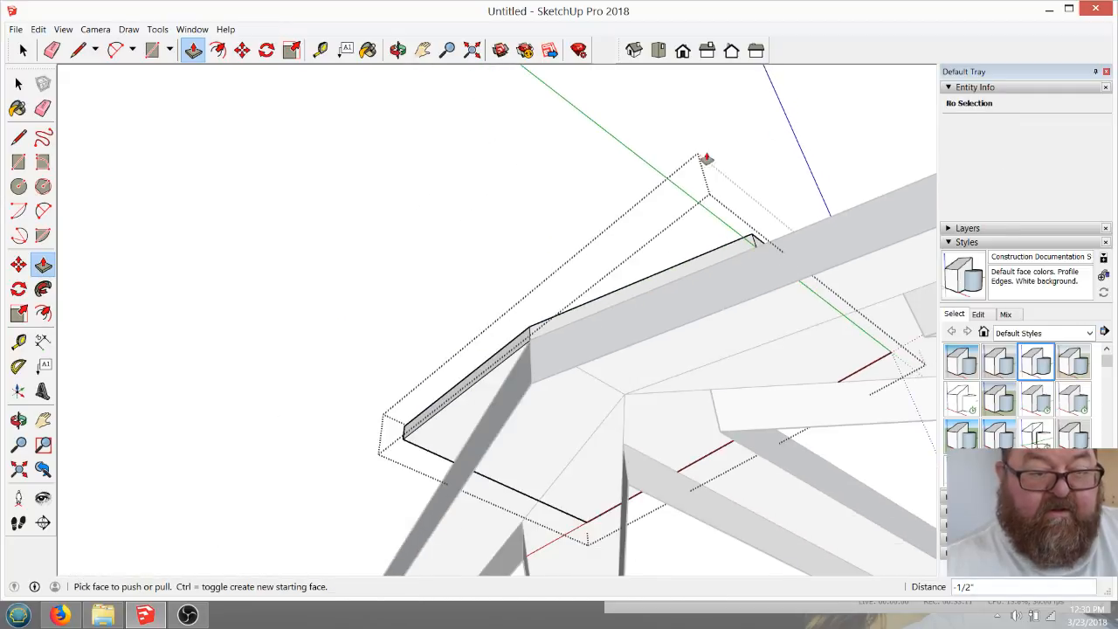
pyautogui.scroll(-2, 791, 159)
pyautogui.scroll(3, 593, 344)
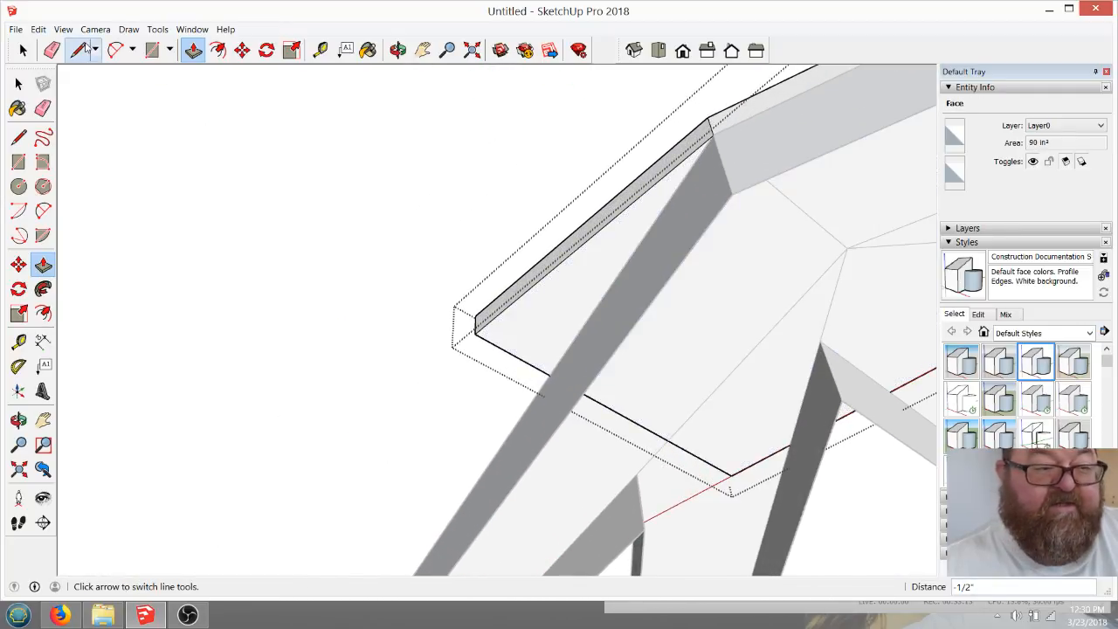
pyautogui.click(80, 49)
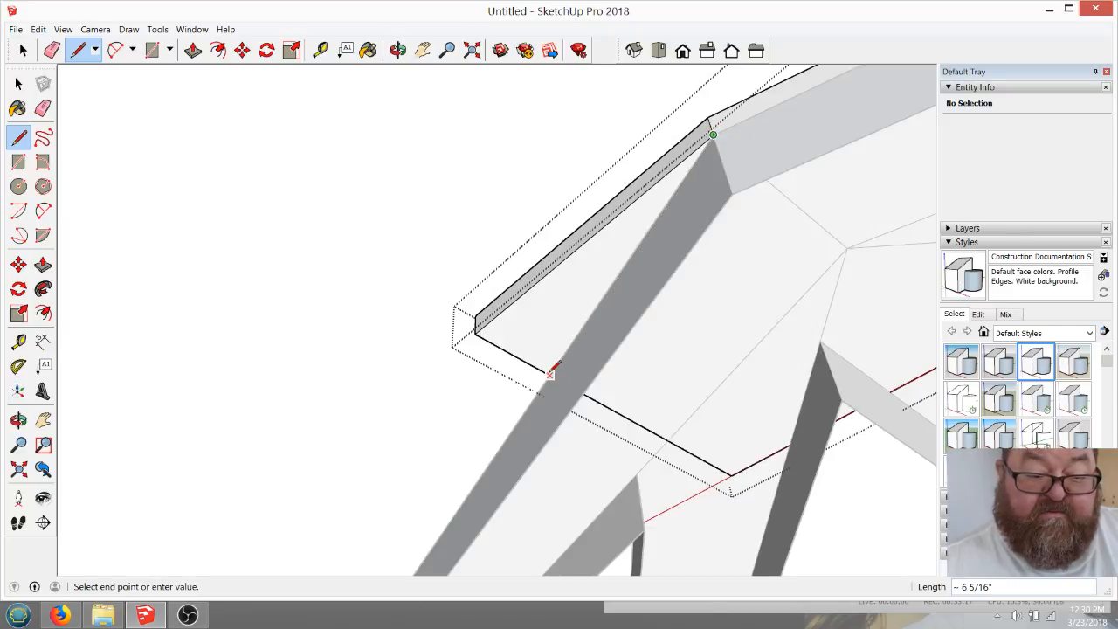
pyautogui.scroll(1, 551, 310)
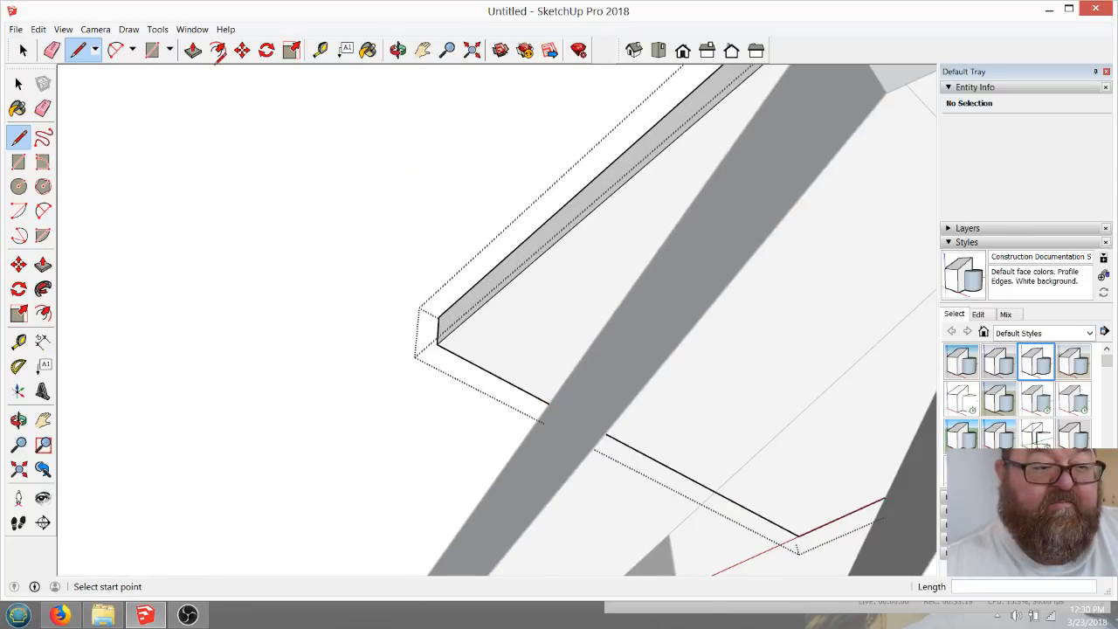
# Cut away the second projecting plate corner with a 1/2" Push/Pull and close the plate group
pyautogui.click(193, 51)
pyautogui.click(572, 324)
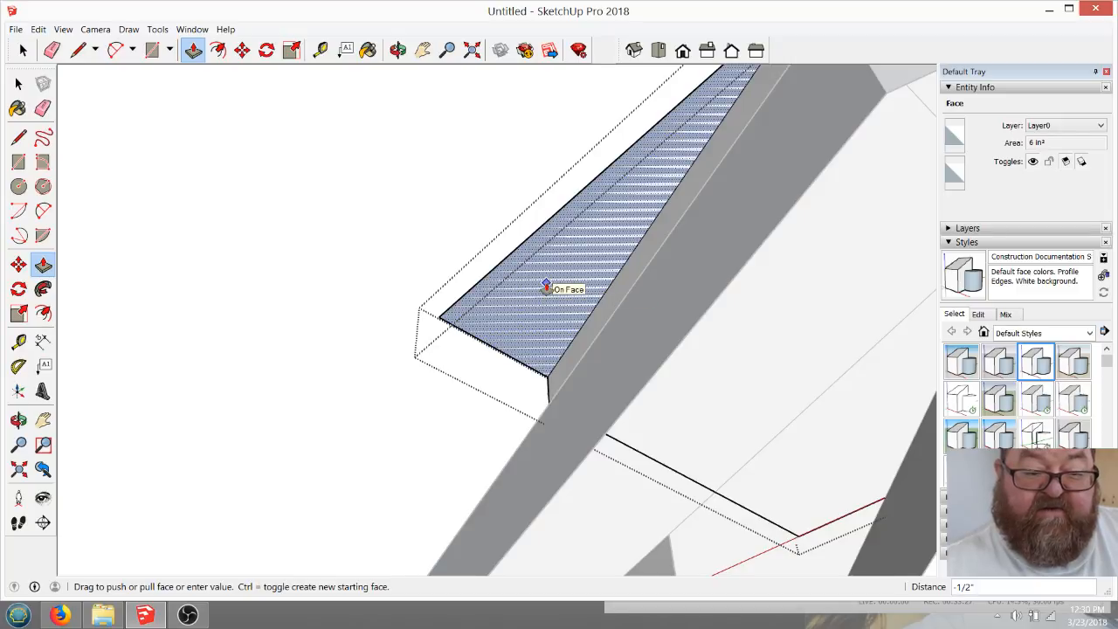
pyautogui.click(547, 287)
pyautogui.moveTo(544, 287); pyautogui.dragTo(491, 389, button='middle')
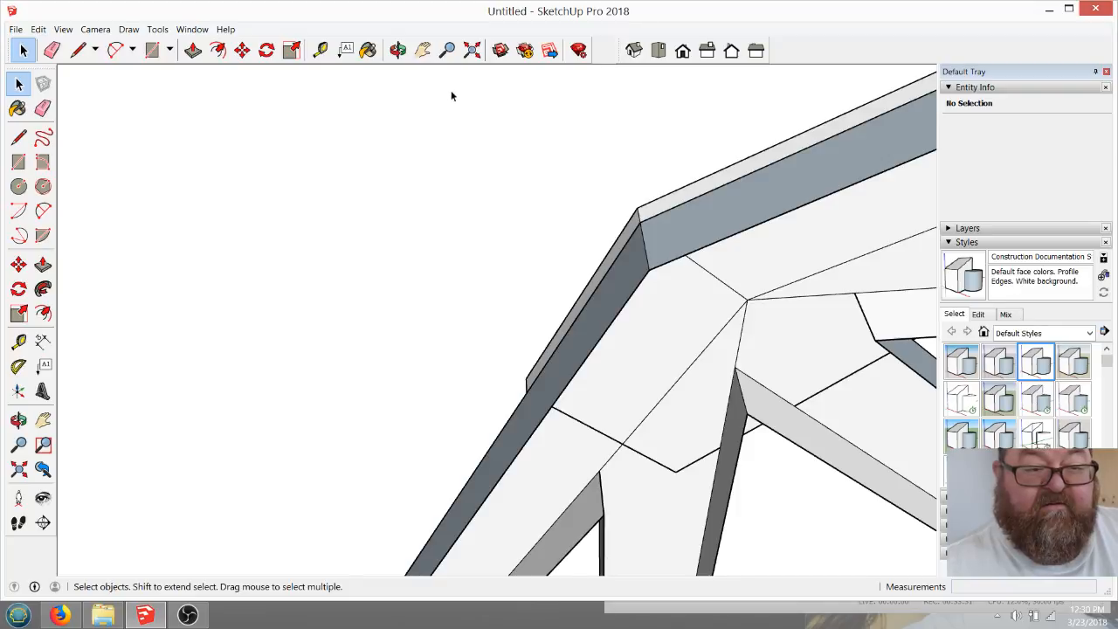
# Open the truss member group for editing, viewing the truss from the side without gusset plates
pyautogui.click(398, 50)
pyautogui.moveTo(818, 256); pyautogui.dragTo(575, 509)
pyautogui.scroll(-6, 558, 392)
pyautogui.scroll(2, 638, 497)
pyautogui.scroll(1, 636, 497)
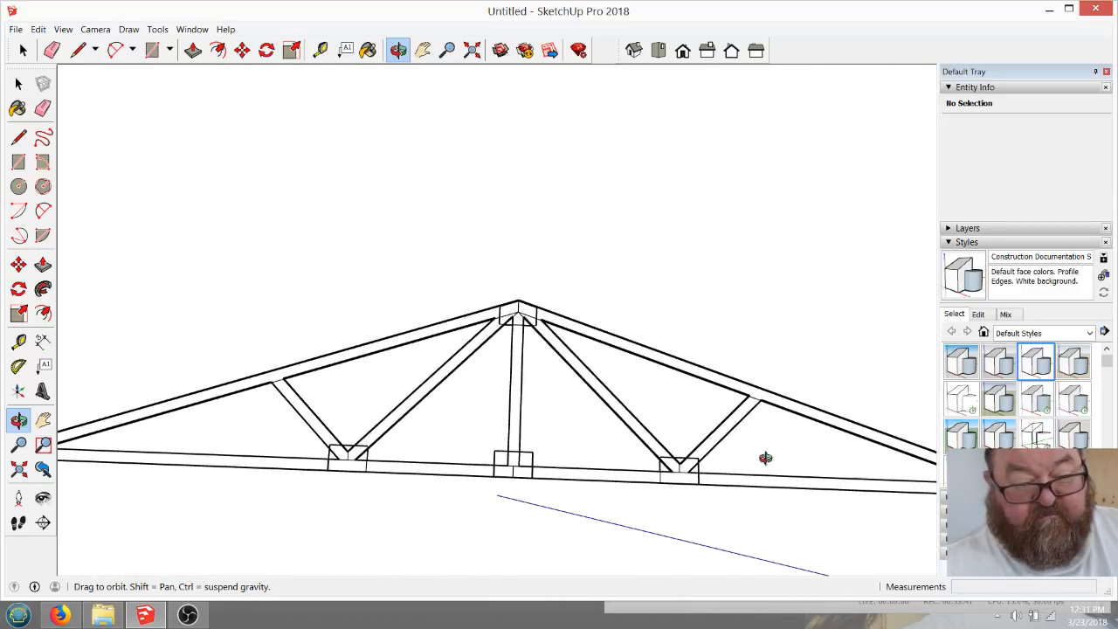
pyautogui.scroll(-1, 766, 457)
pyautogui.scroll(2, 570, 452)
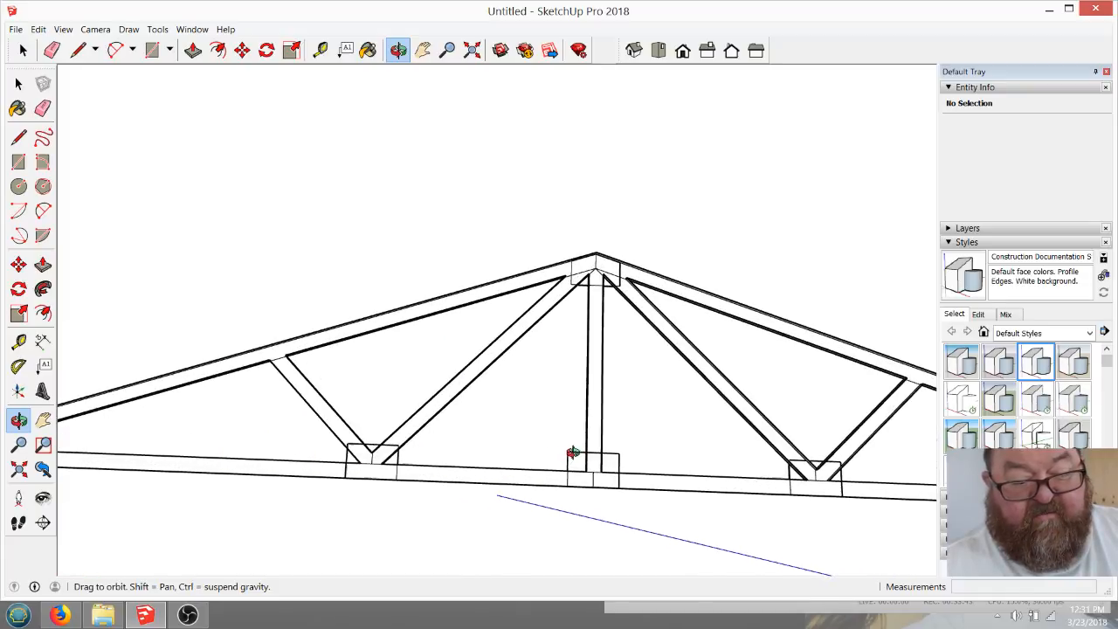
pyautogui.click(19, 83)
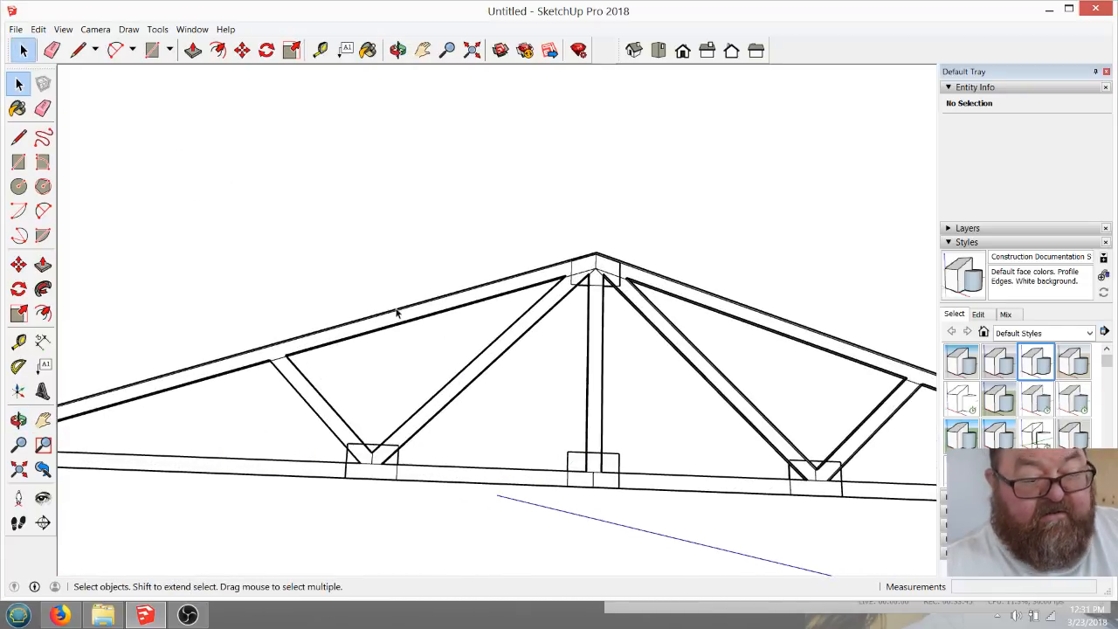
pyautogui.click(417, 316)
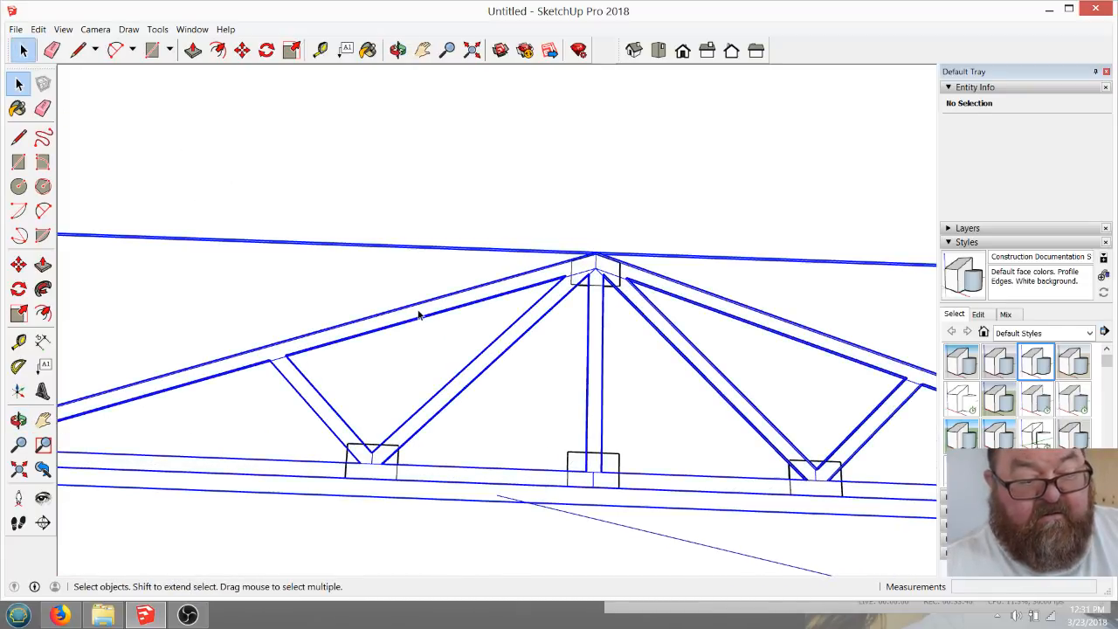
pyautogui.doubleClick(567, 296)
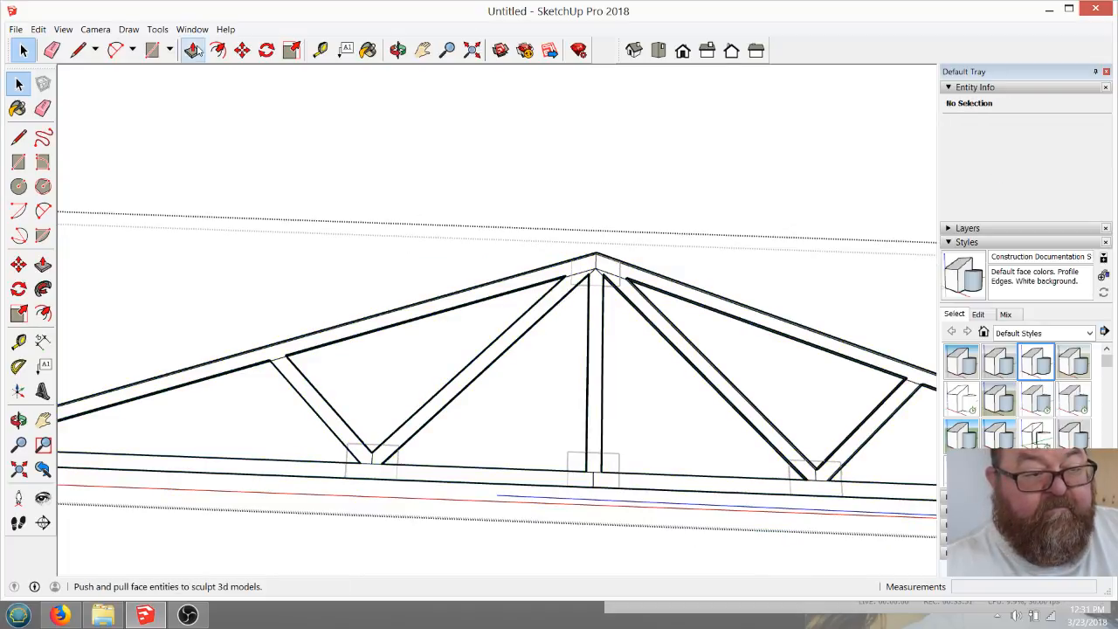
# Push the face of the diagonal web running from the peak beside the centre post by 1 1/2"
pyautogui.click(193, 50)
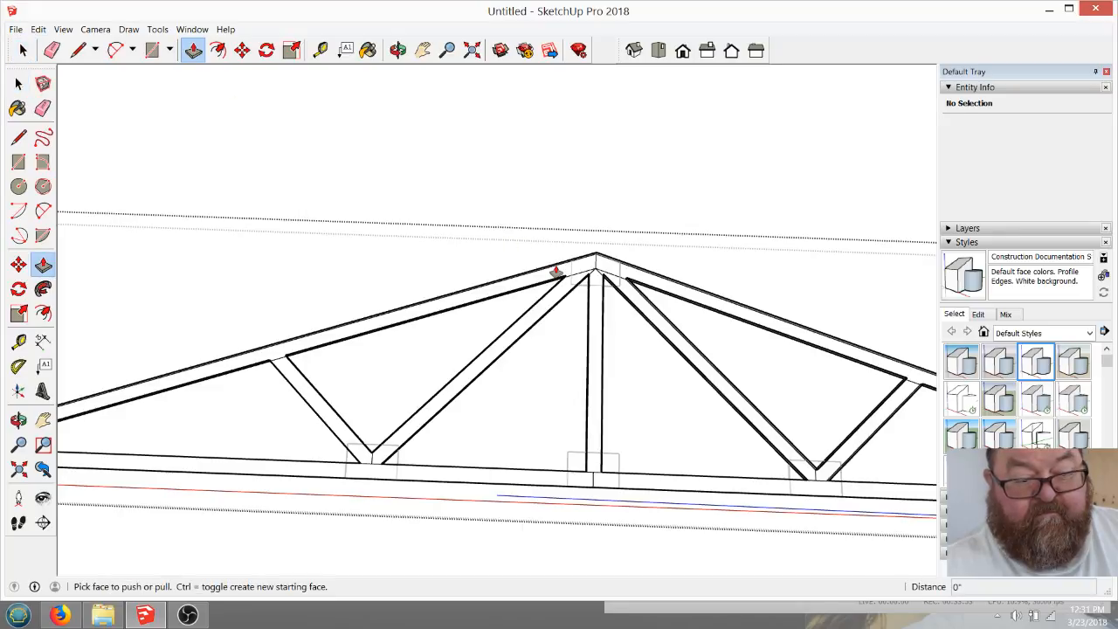
pyautogui.scroll(3, 591, 326)
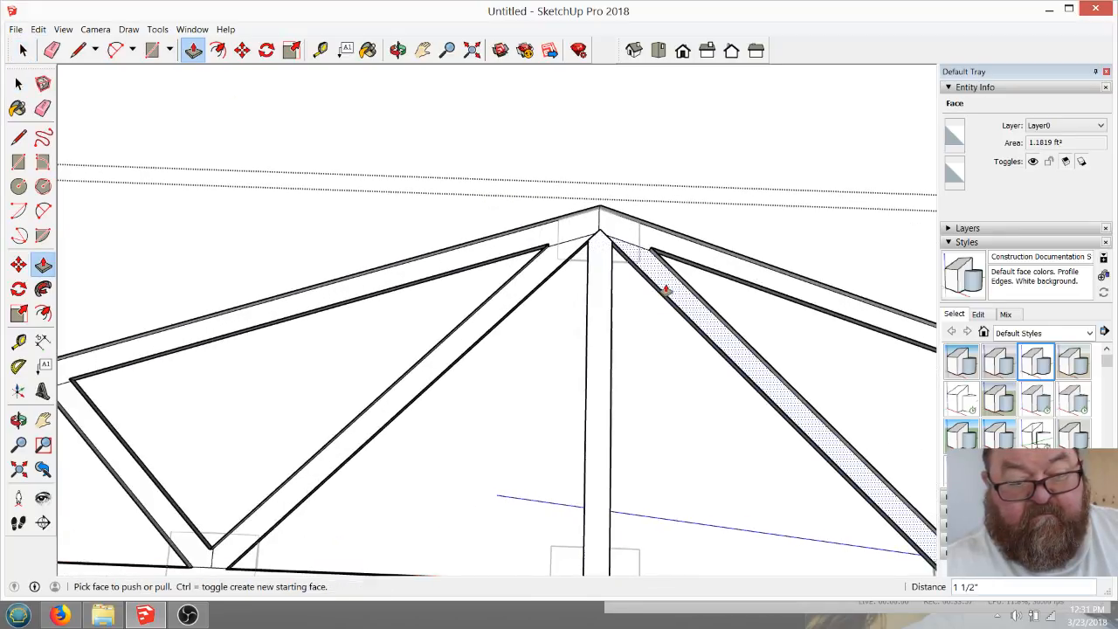
pyautogui.click(666, 289)
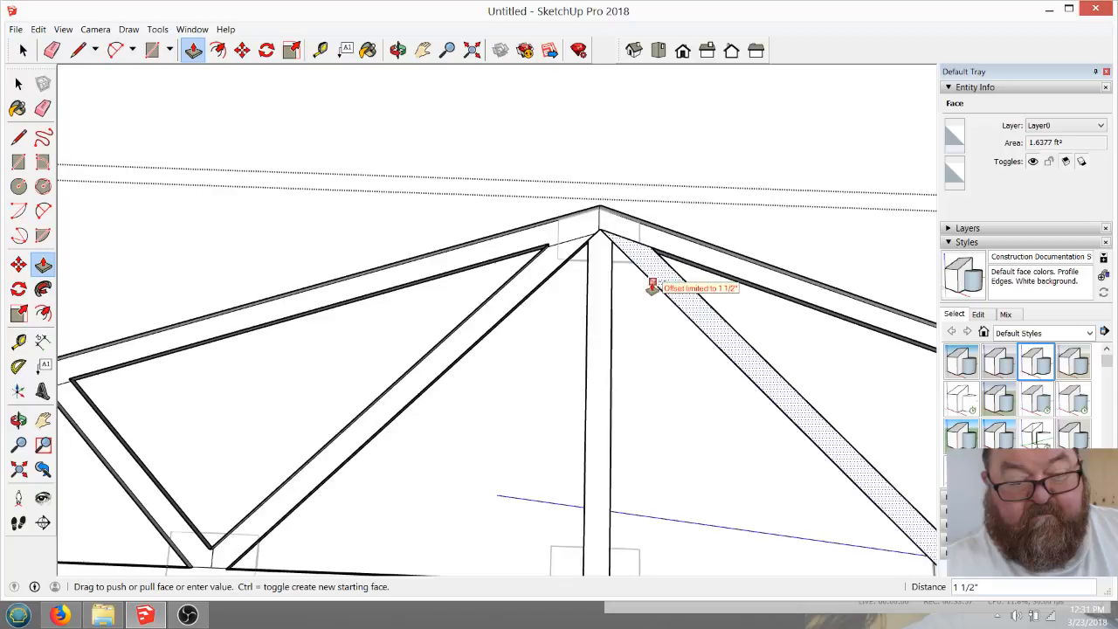
pyautogui.click(604, 308)
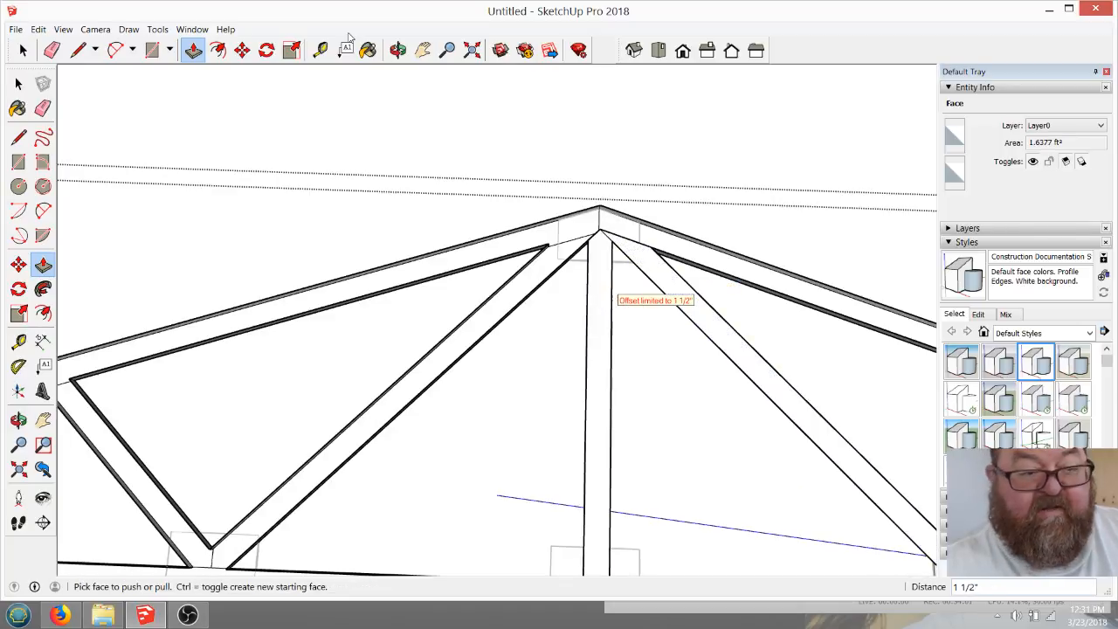
# Push/Pull the centre post's face to give it the same thickness as the diagonal webs
pyautogui.click(398, 50)
pyautogui.moveTo(506, 338); pyautogui.dragTo(671, 263)
pyautogui.press('p')
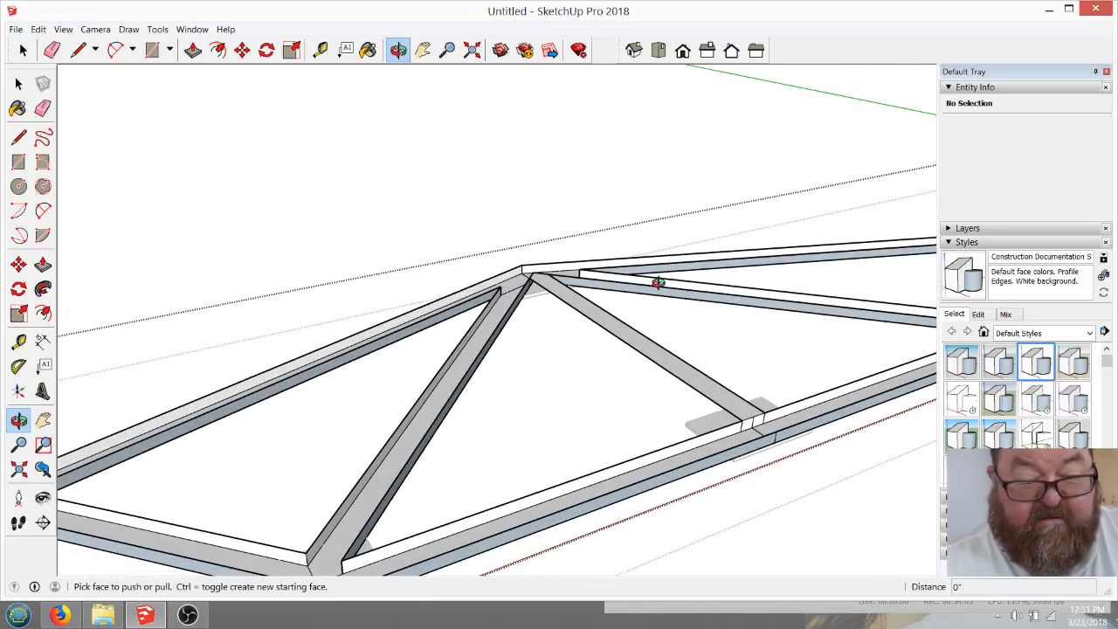
pyautogui.click(397, 50)
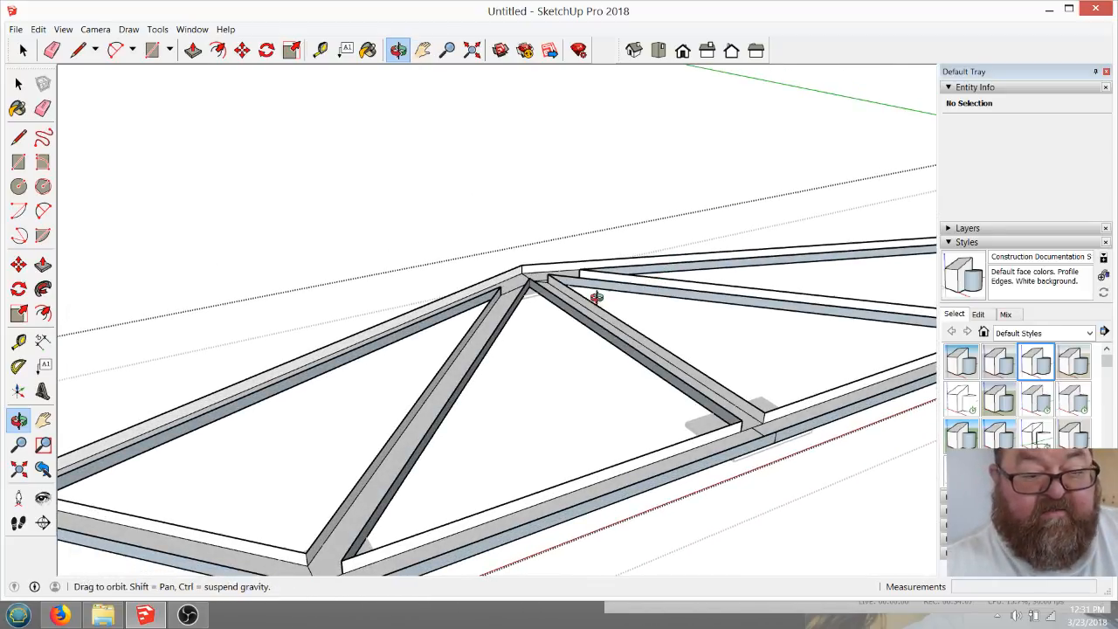
pyautogui.moveTo(595, 294); pyautogui.dragTo(513, 395)
# Try a rectangle about 29' by 6' 2" across the truss's side, starting at the lower tip of the overhang
pyautogui.click(152, 50)
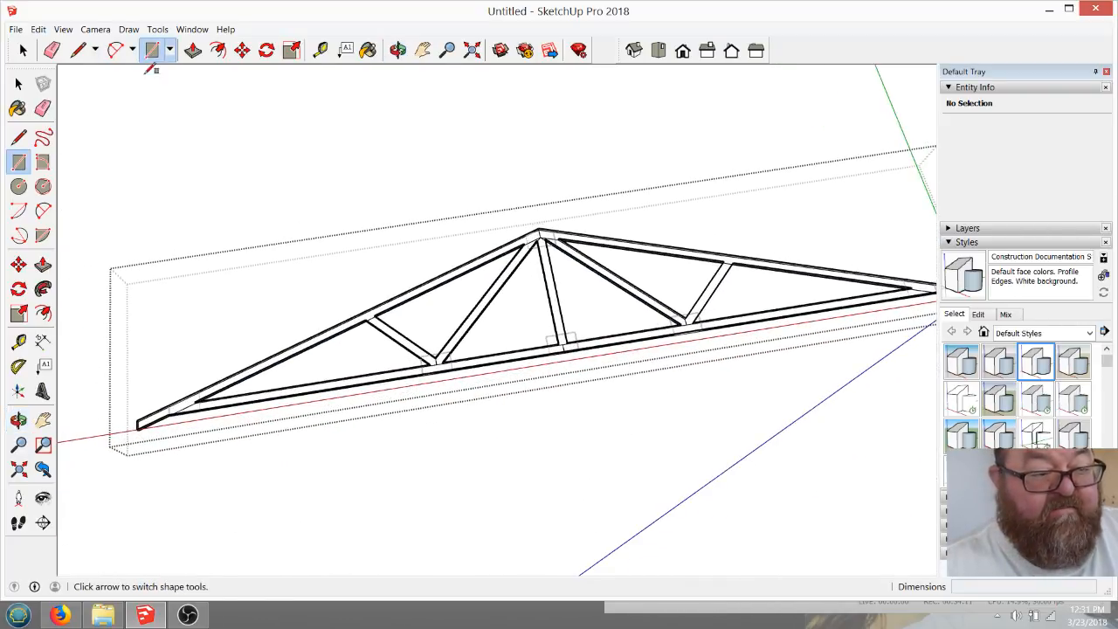
pyautogui.click(143, 427)
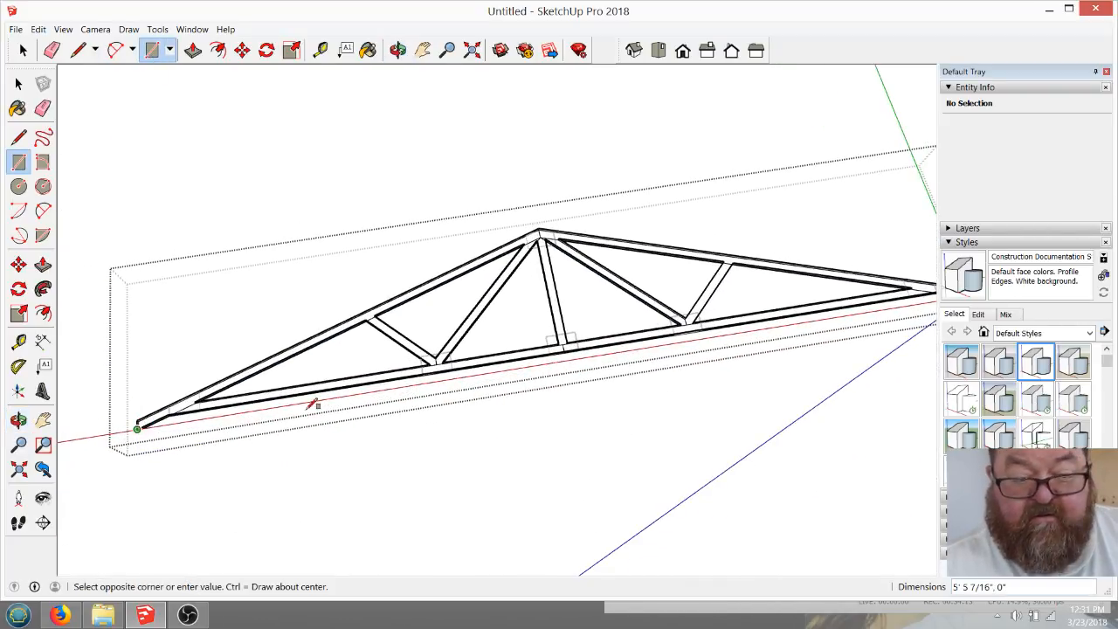
pyautogui.scroll(-2, 216, 450)
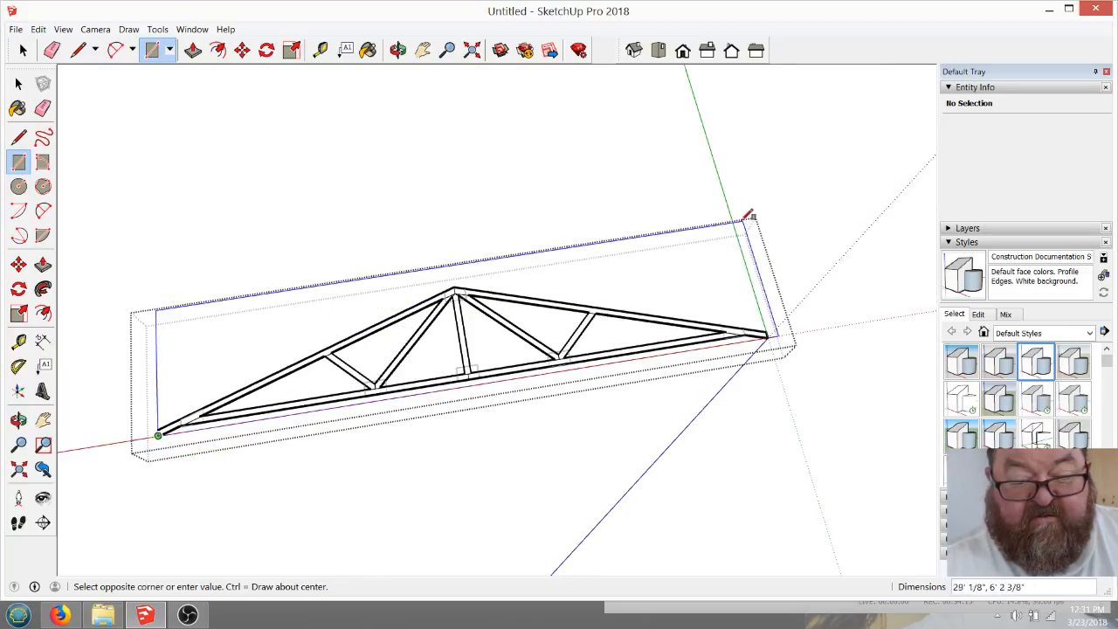
pyautogui.scroll(1, 218, 313)
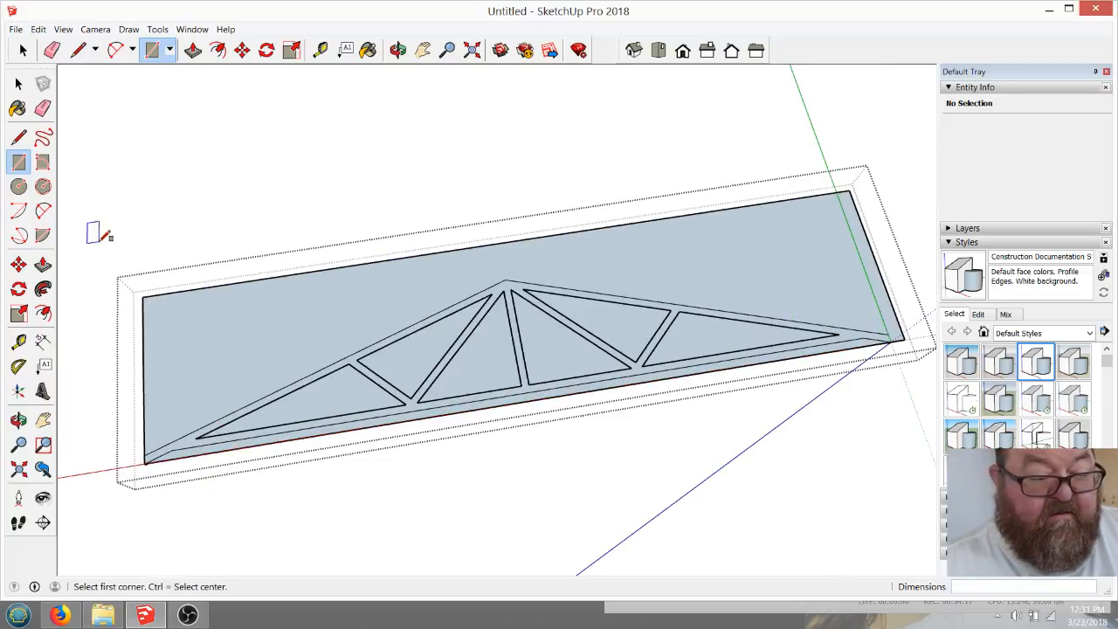
# Erase the rectangle's outer edges above the top chords and delete the face covering the members and openings
pyautogui.click(51, 50)
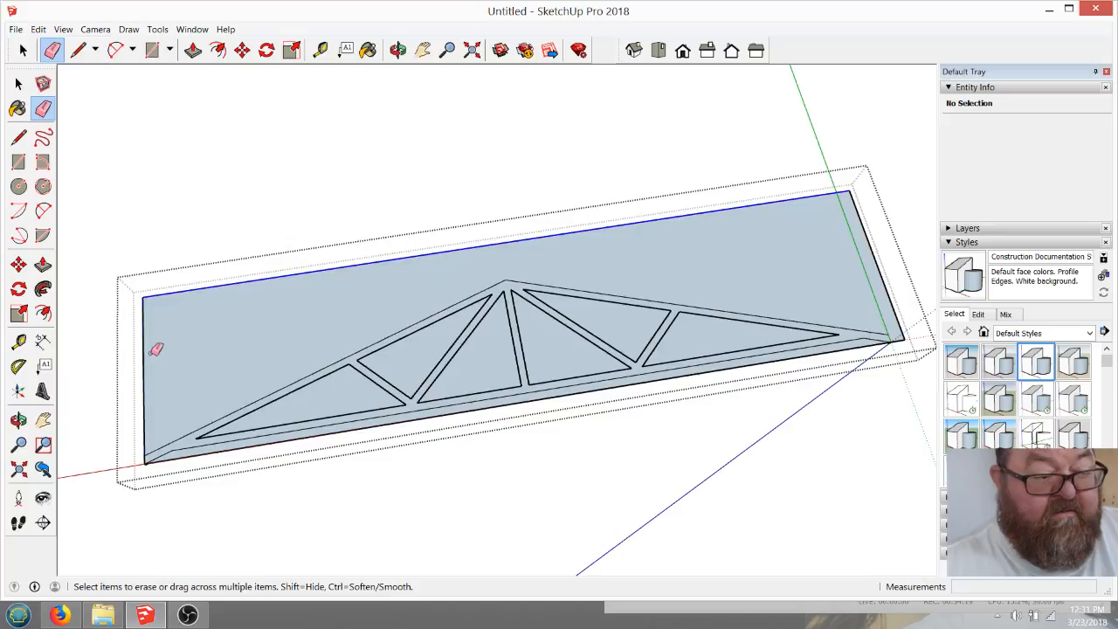
pyautogui.moveTo(155, 349); pyautogui.dragTo(140, 358)
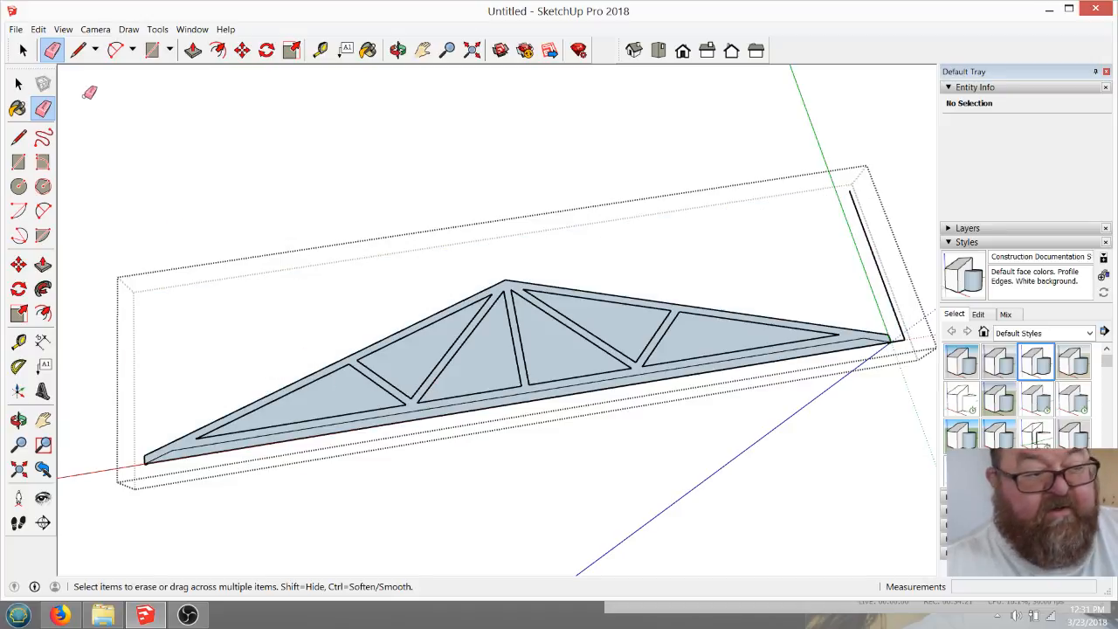
pyautogui.click(24, 50)
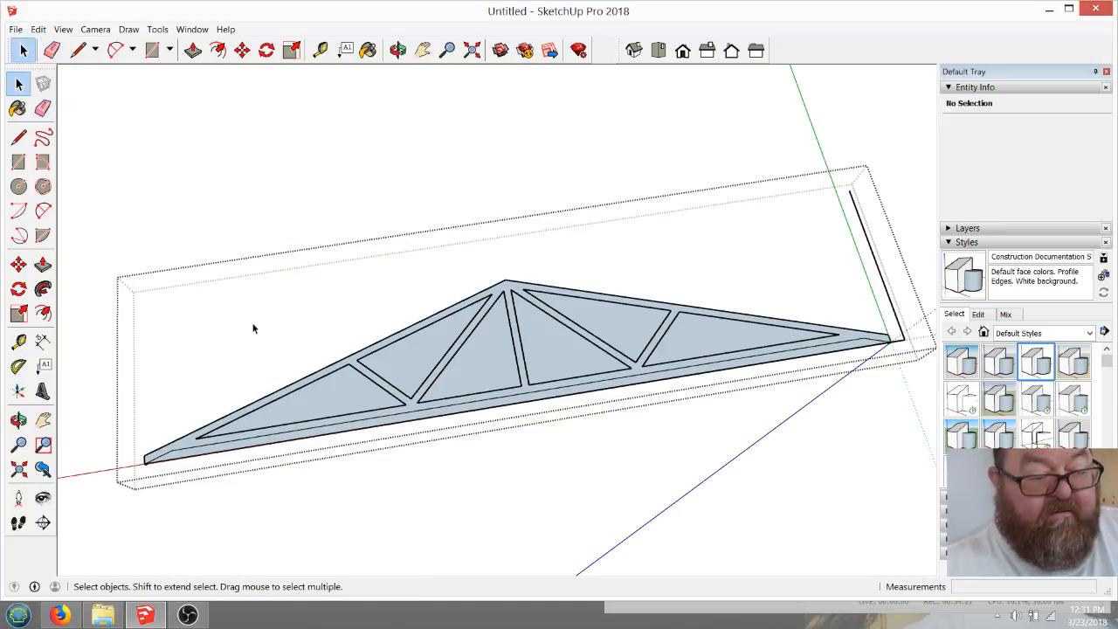
pyautogui.click(352, 407)
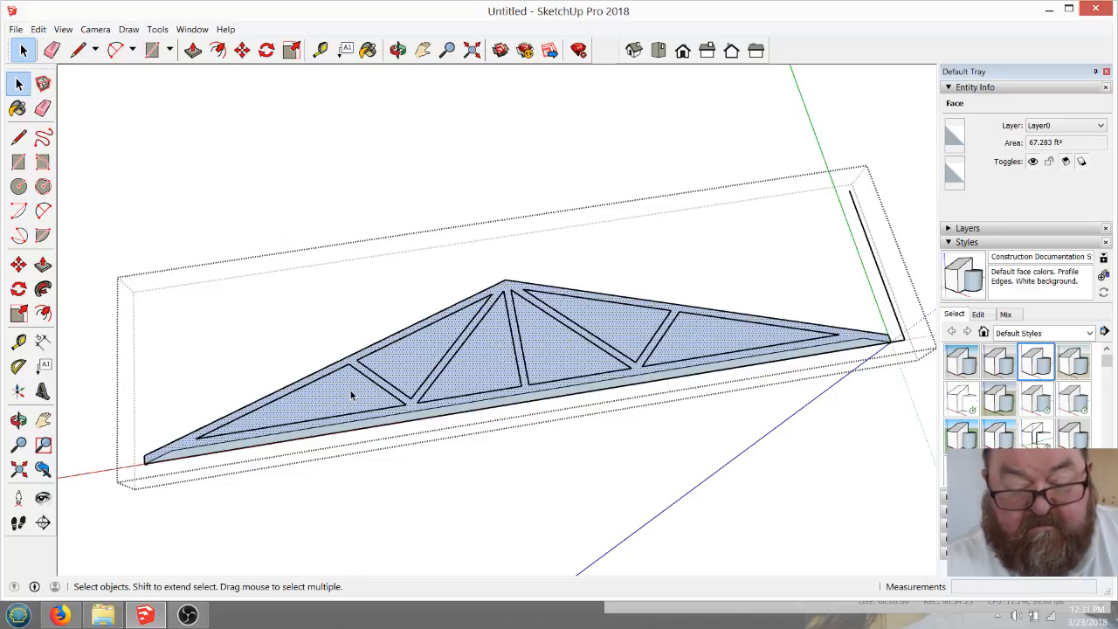
pyautogui.press('Delete')
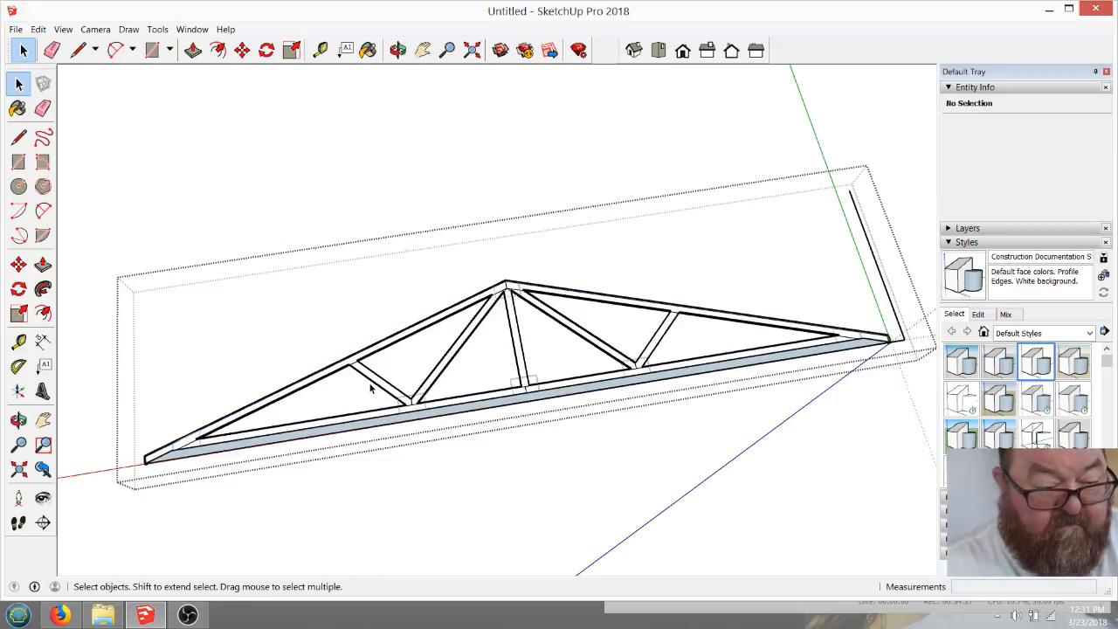
# Undo the face deletion, the edge erasures and the covering rectangle
pyautogui.hotkey('ctrl', 'z')
pyautogui.hotkey('ctrl', 'z')
pyautogui.hotkey('ctrl', 'z')
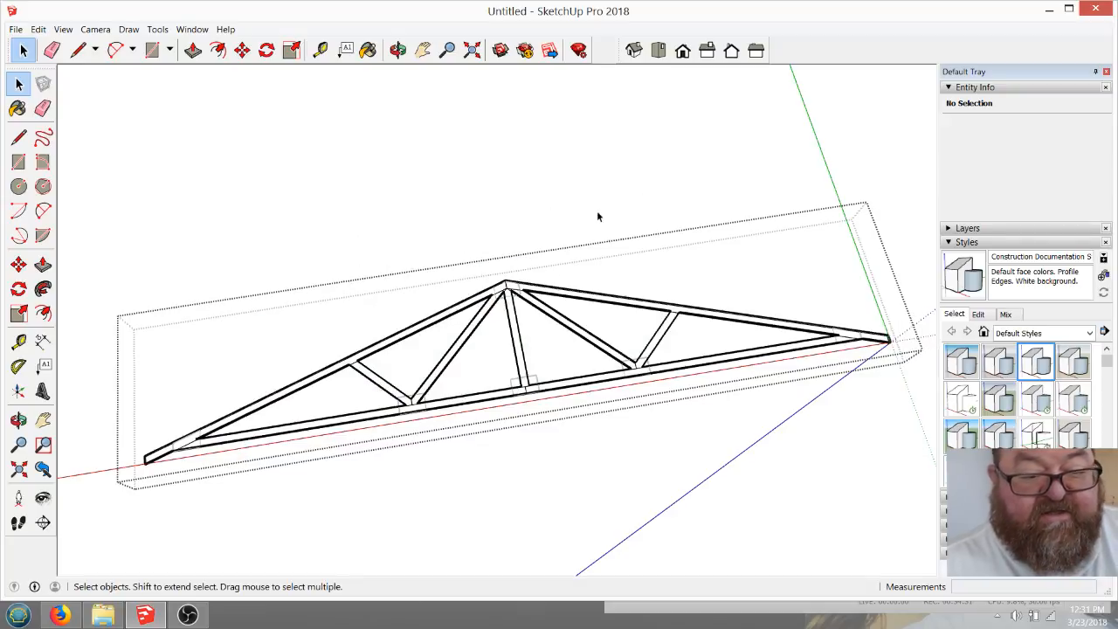
# Draw a line along the top chord's lower edge across the upper end of the short web nearest the overhang
pyautogui.scroll(3, 360, 318)
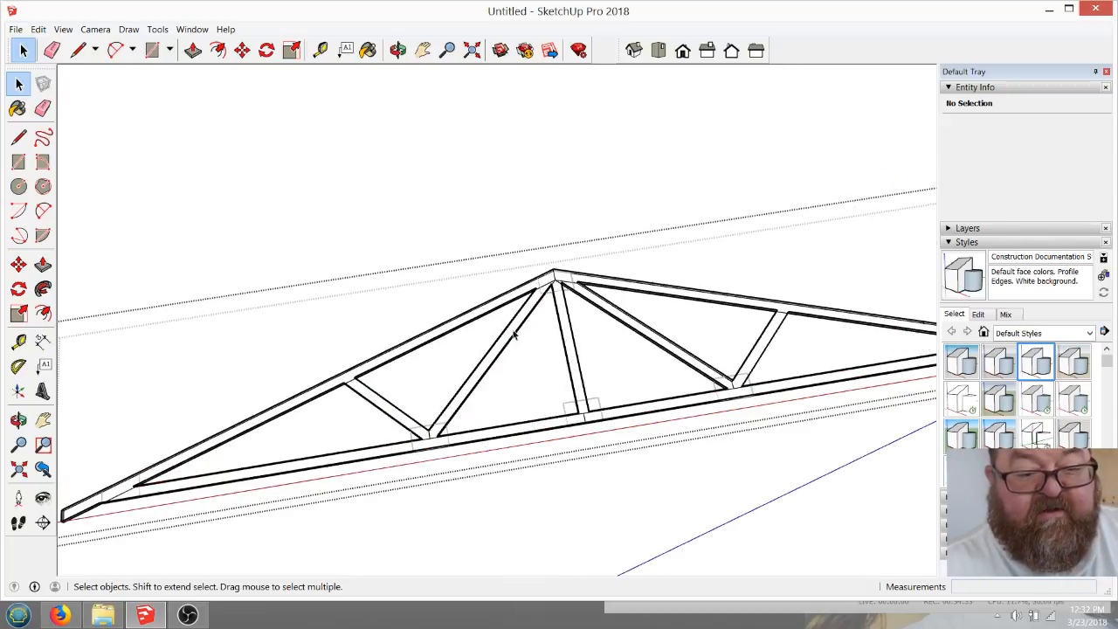
pyautogui.scroll(-4, 516, 337)
pyautogui.scroll(4, 358, 411)
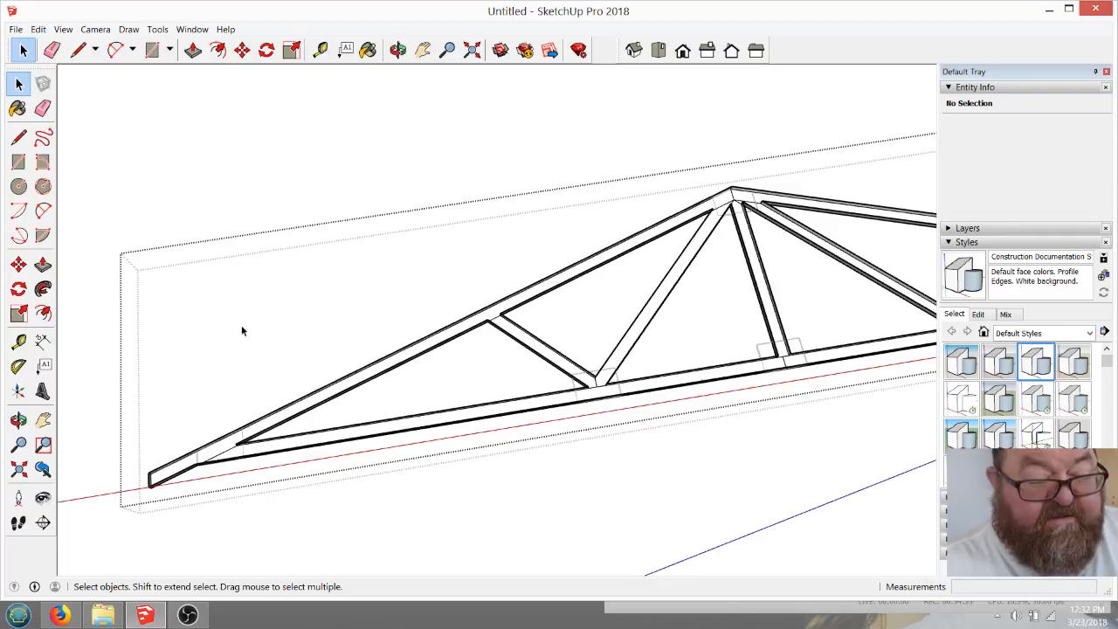
pyautogui.click(78, 50)
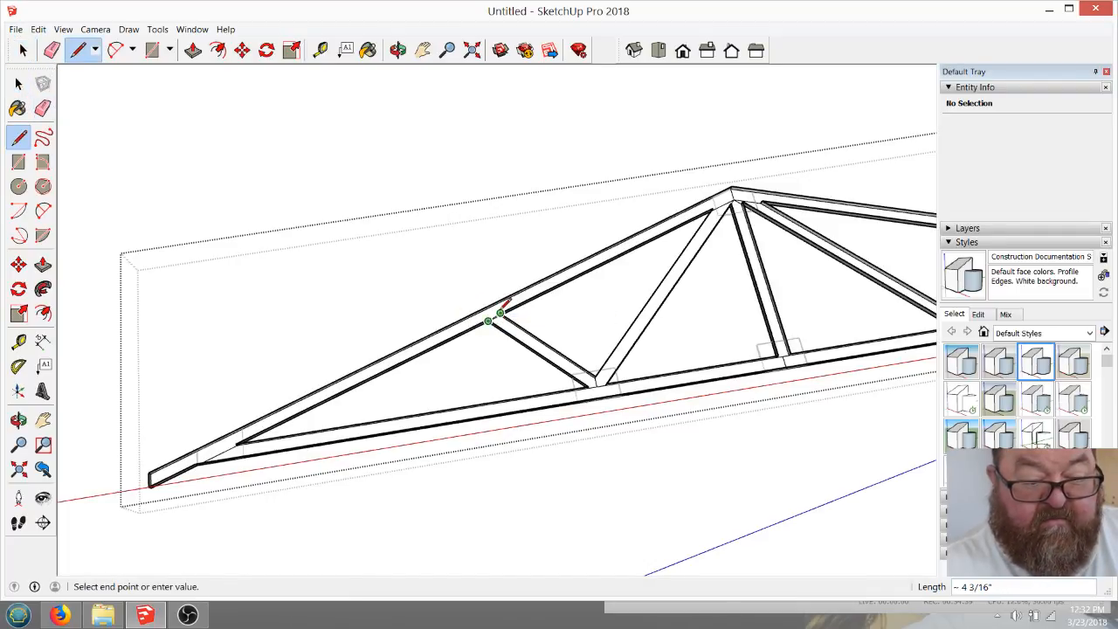
pyautogui.scroll(5, 499, 313)
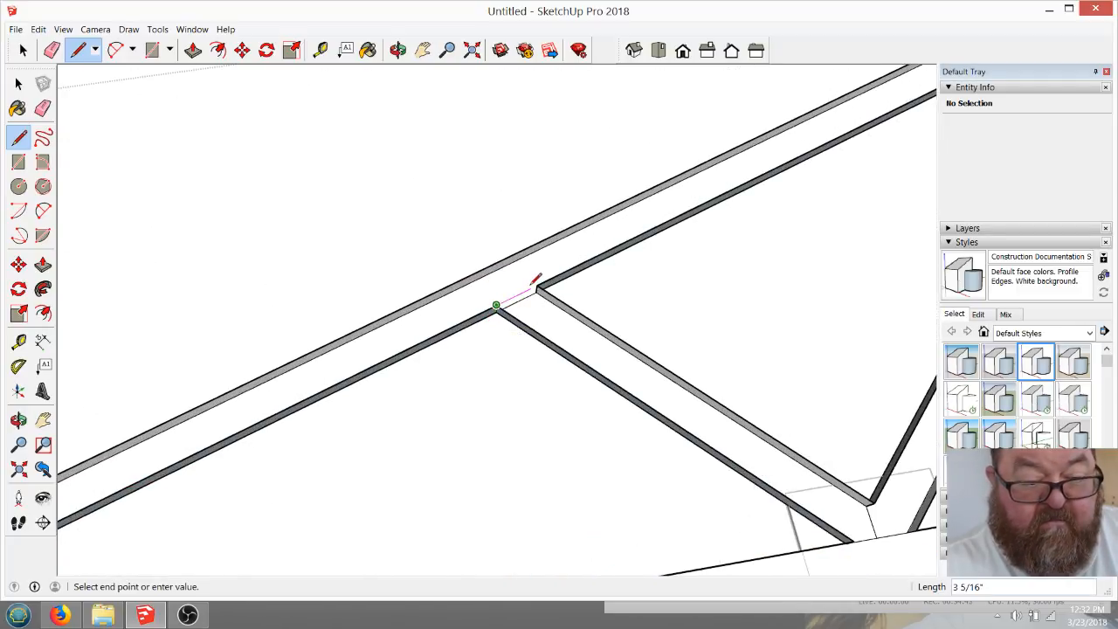
pyautogui.scroll(-6, 557, 273)
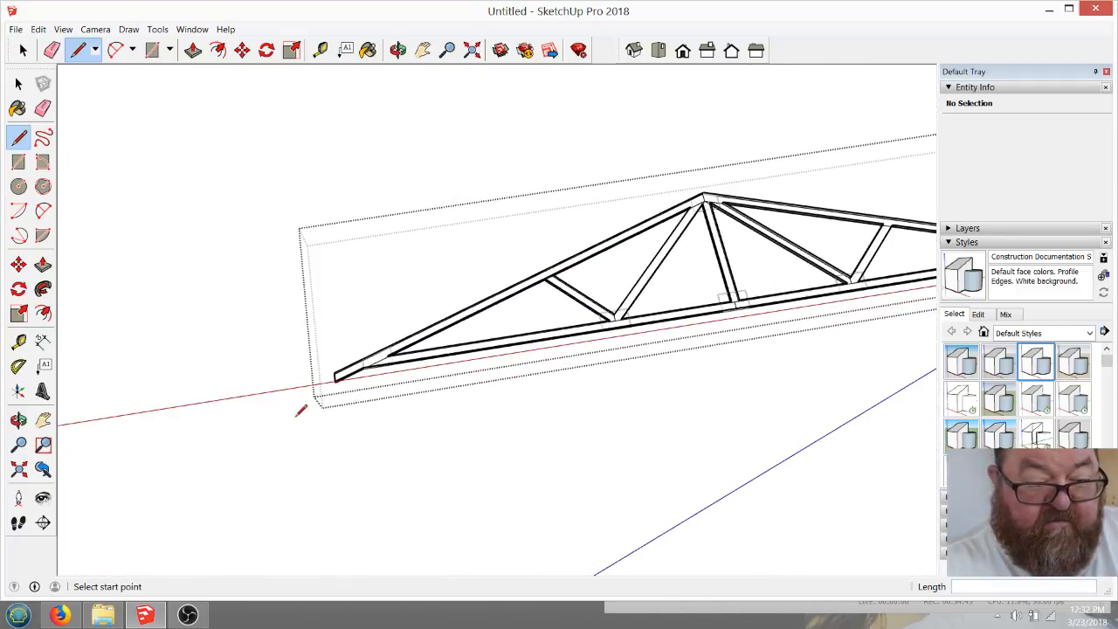
# Draw a line at the heel joint along the top chord's lower edge to the inner corner of the bottom chord
pyautogui.scroll(5, 380, 332)
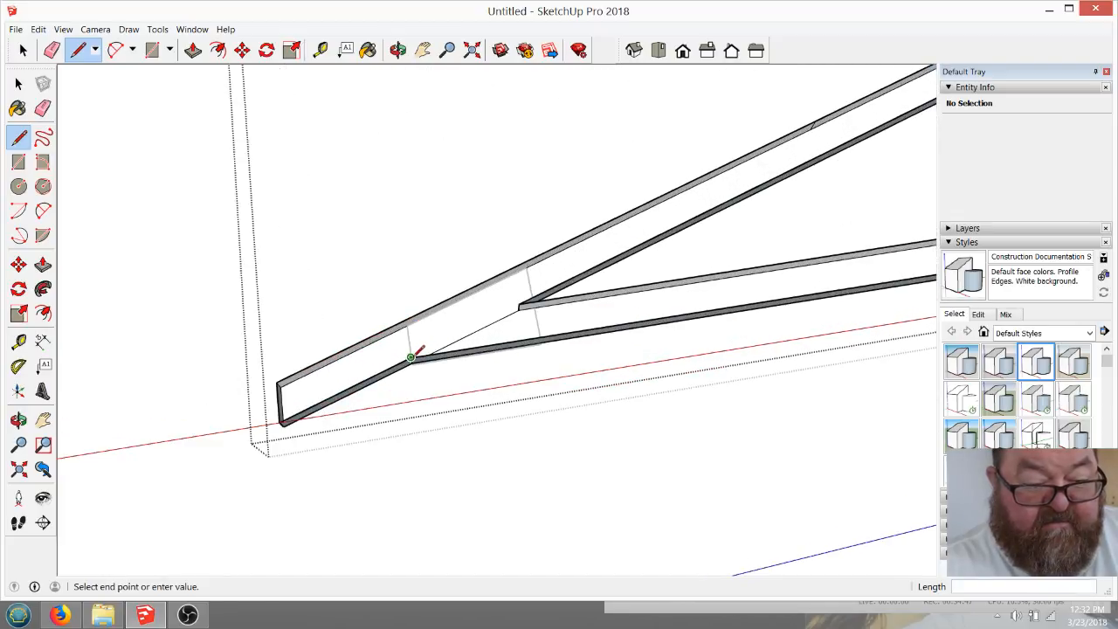
pyautogui.click(519, 303)
pyautogui.scroll(-5, 302, 352)
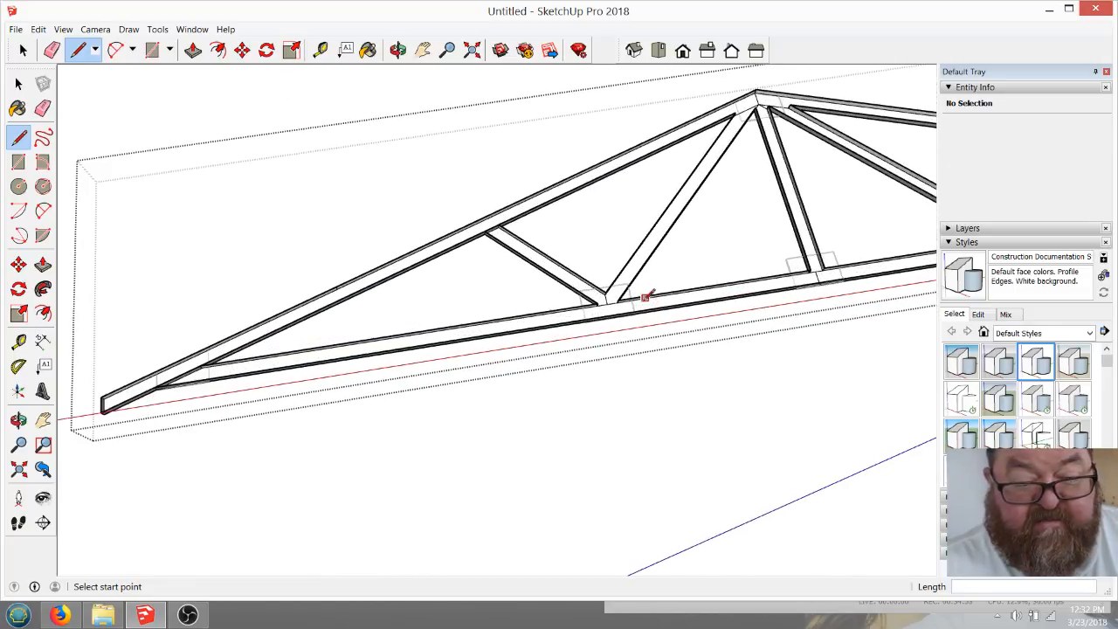
# Draw the missing edges at the short web's foot, where it meets the diagonal web and the bottom chord, to close its face
pyautogui.scroll(5, 644, 298)
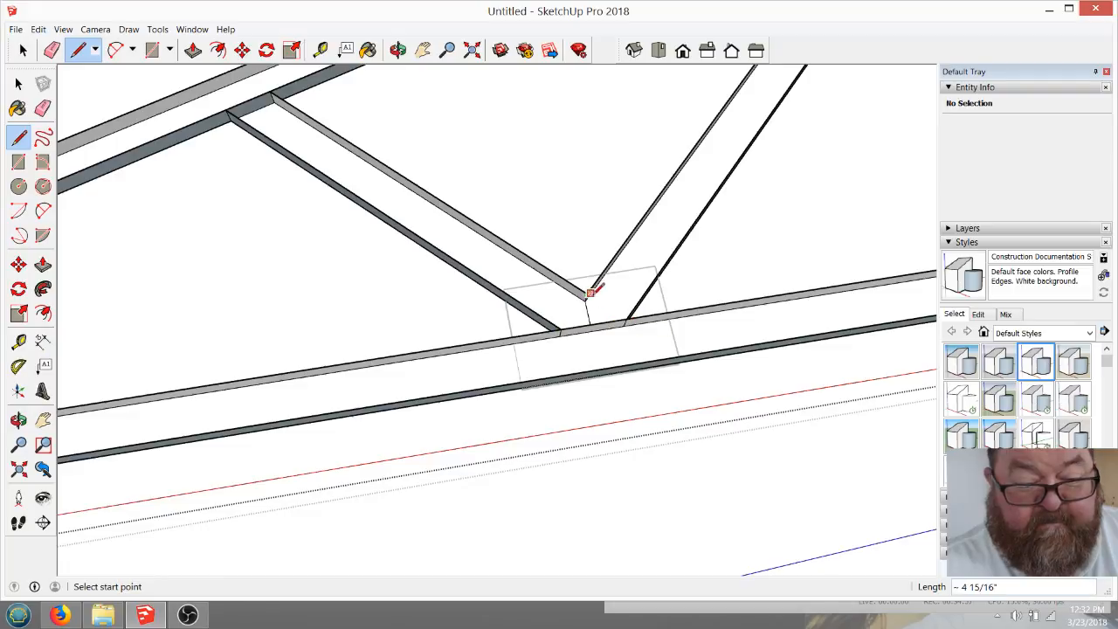
pyautogui.click(589, 315)
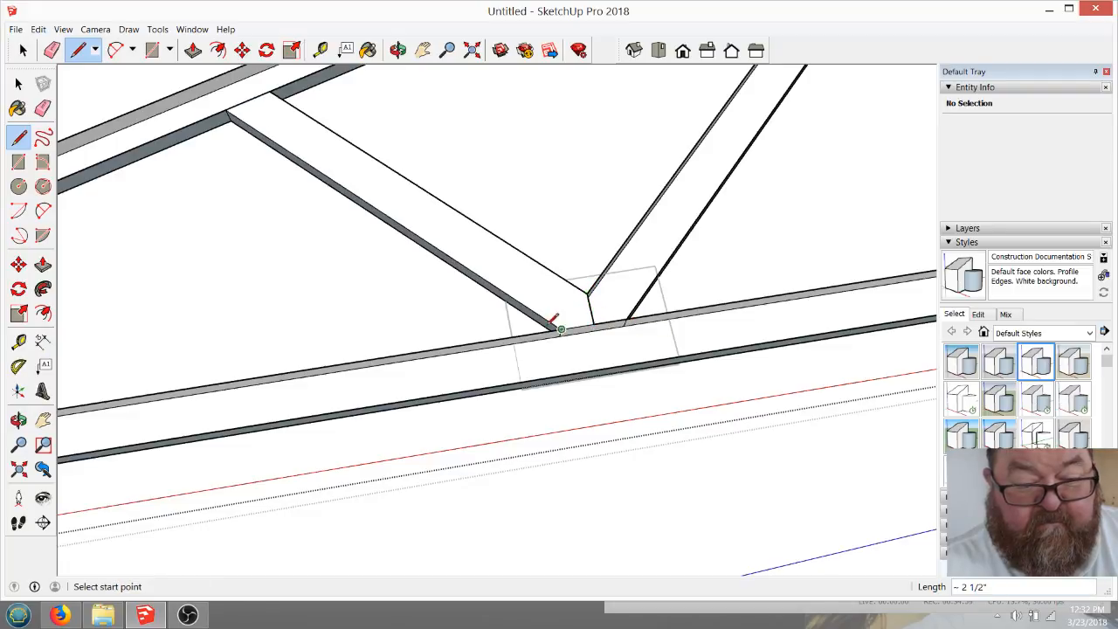
pyautogui.scroll(-2, 380, 325)
pyautogui.scroll(-4, 555, 339)
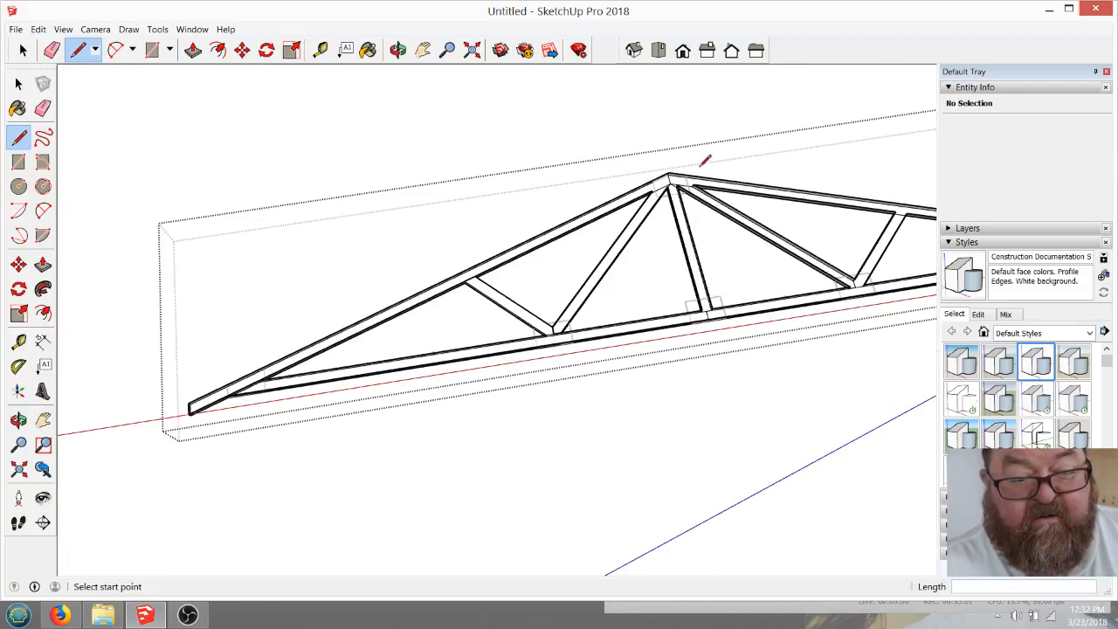
# Draw the missing edges at the peak joint along the ends of the webs and the top chord's underside
pyautogui.scroll(4, 682, 166)
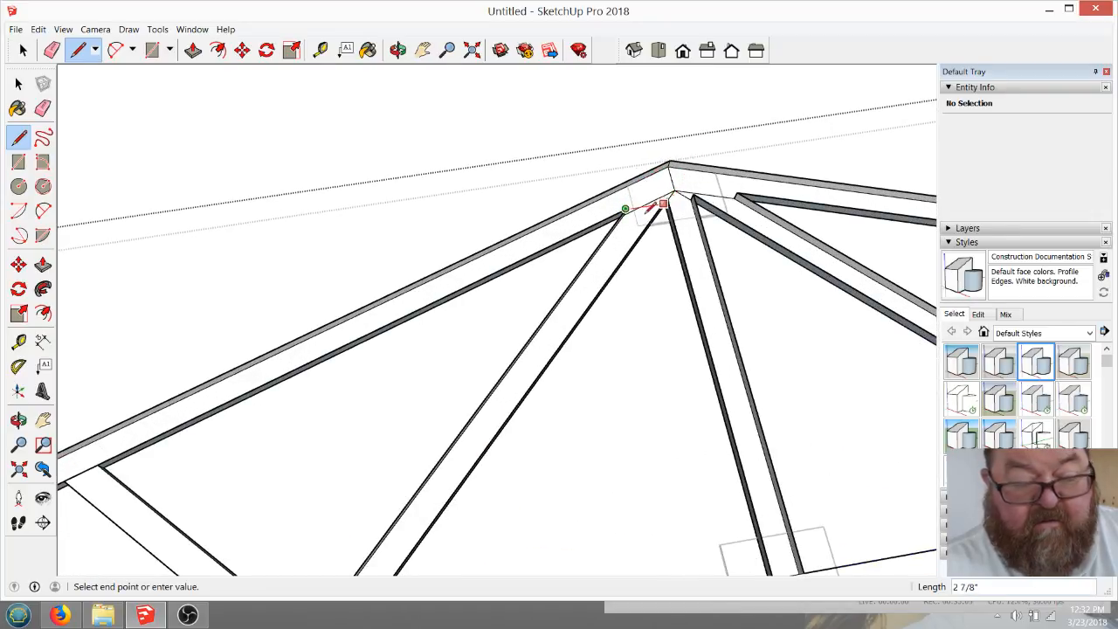
pyautogui.click(638, 224)
pyautogui.scroll(3, 674, 165)
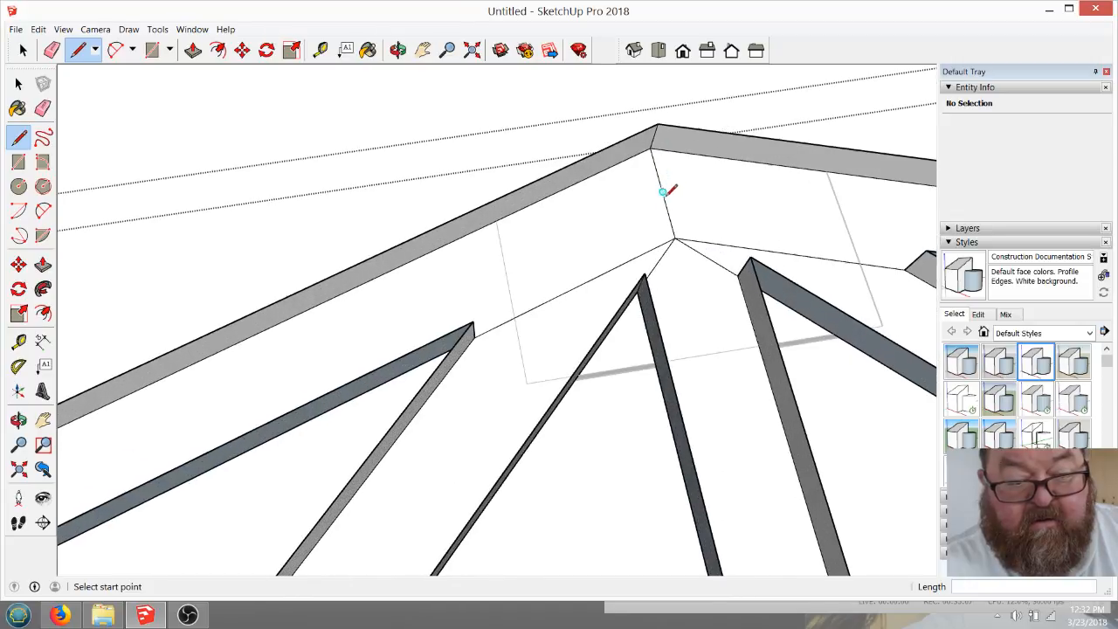
pyautogui.scroll(-1, 528, 202)
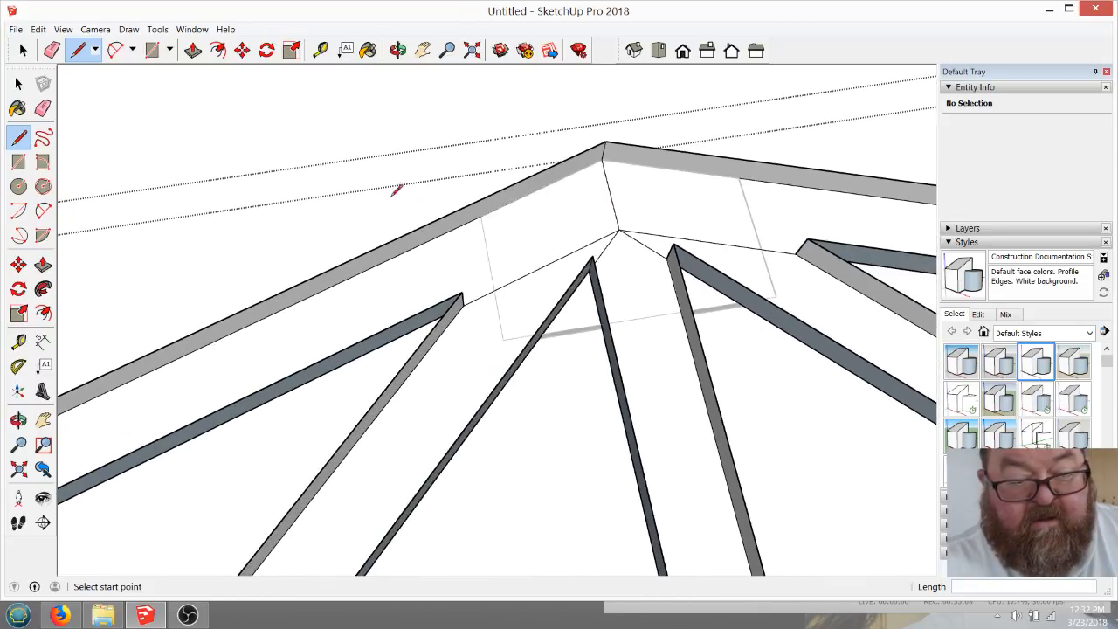
# Pull the side faces of both top chords out by 1 1/2" at the peak
pyautogui.click(193, 50)
pyautogui.click(559, 244)
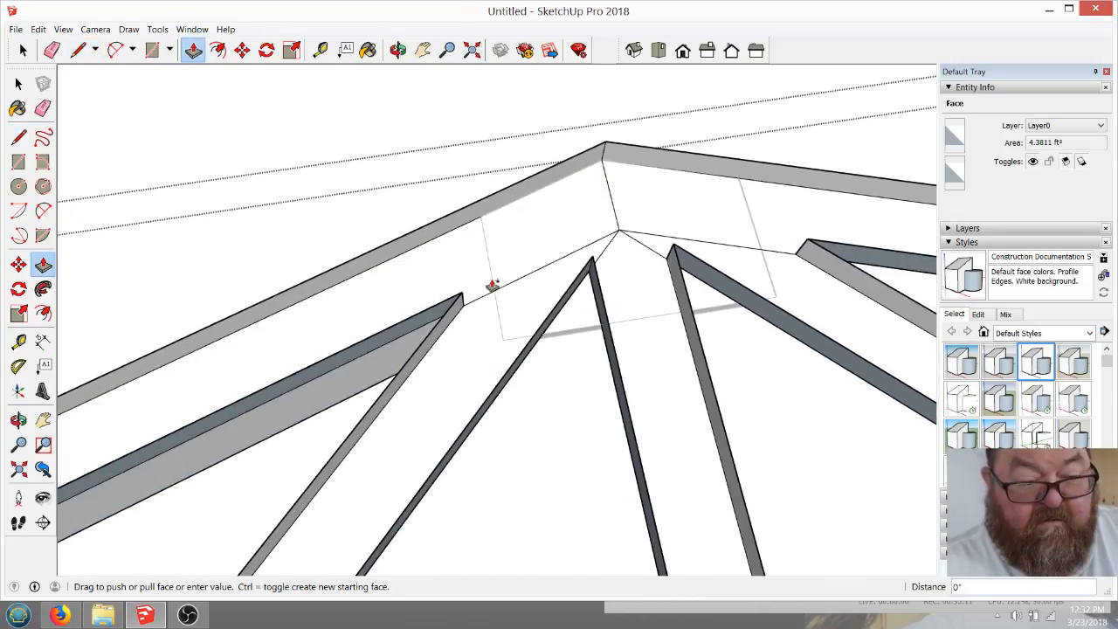
pyautogui.click(426, 304)
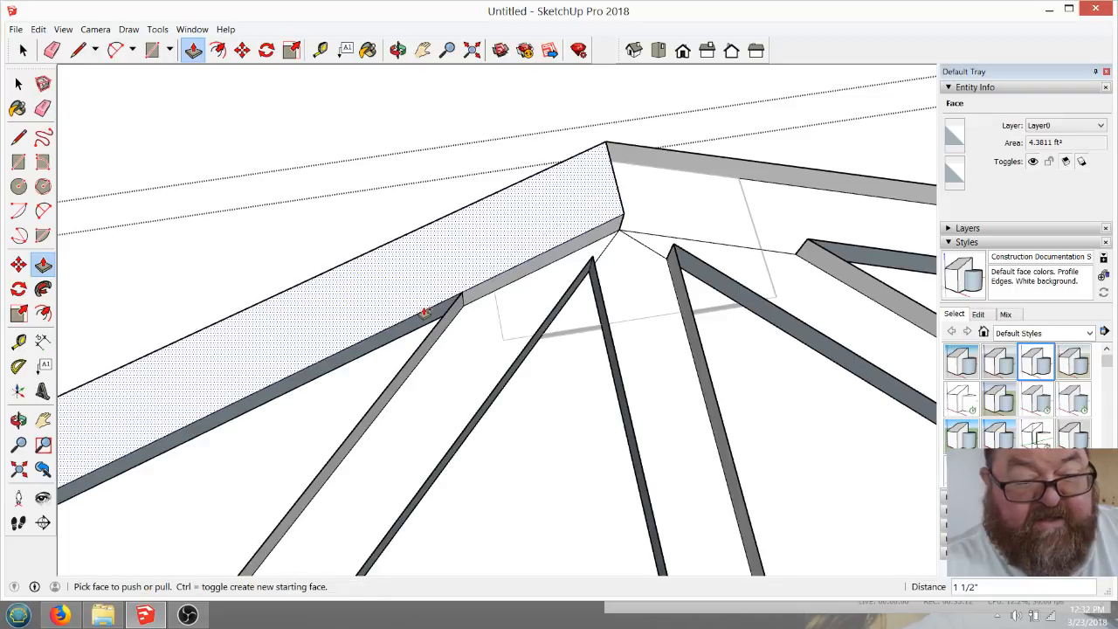
pyautogui.click(637, 217)
pyautogui.click(609, 223)
# Pull the faces of both diagonal webs and the centre post out by 1 1/2", flush with the top chords
pyautogui.click(525, 295)
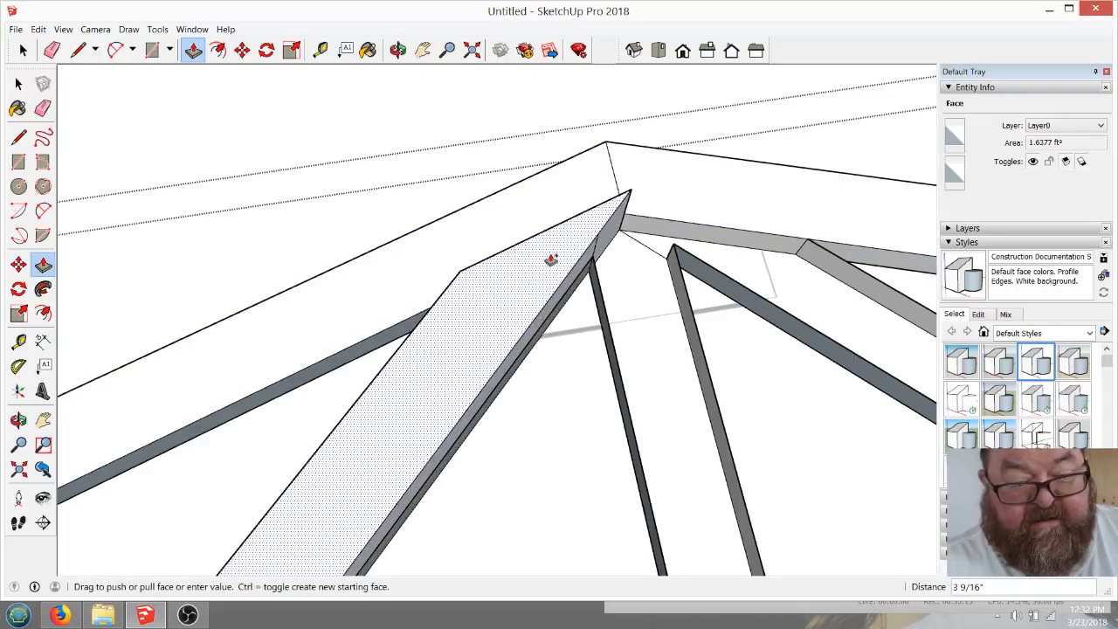
pyautogui.click(666, 206)
pyautogui.click(639, 287)
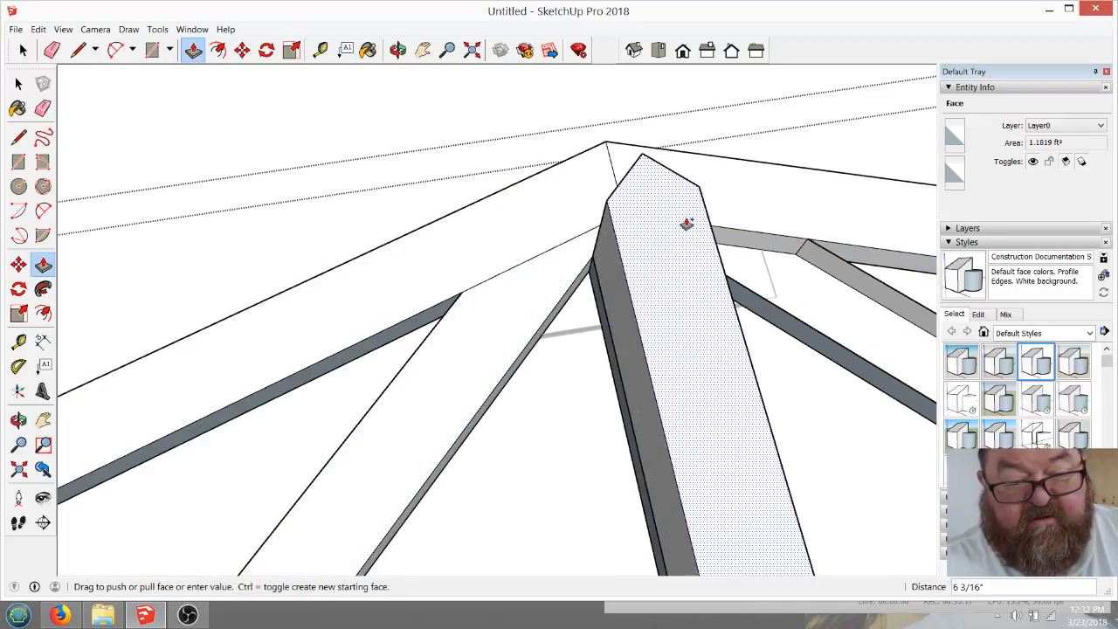
pyautogui.click(757, 207)
pyautogui.click(767, 279)
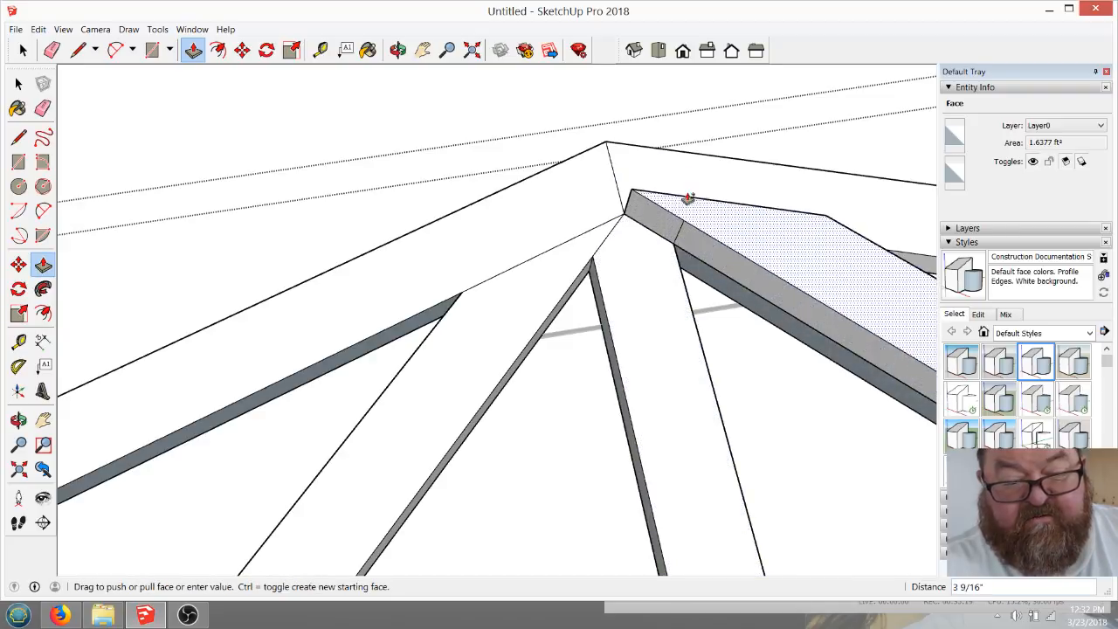
pyautogui.click(611, 173)
pyautogui.scroll(-6, 394, 256)
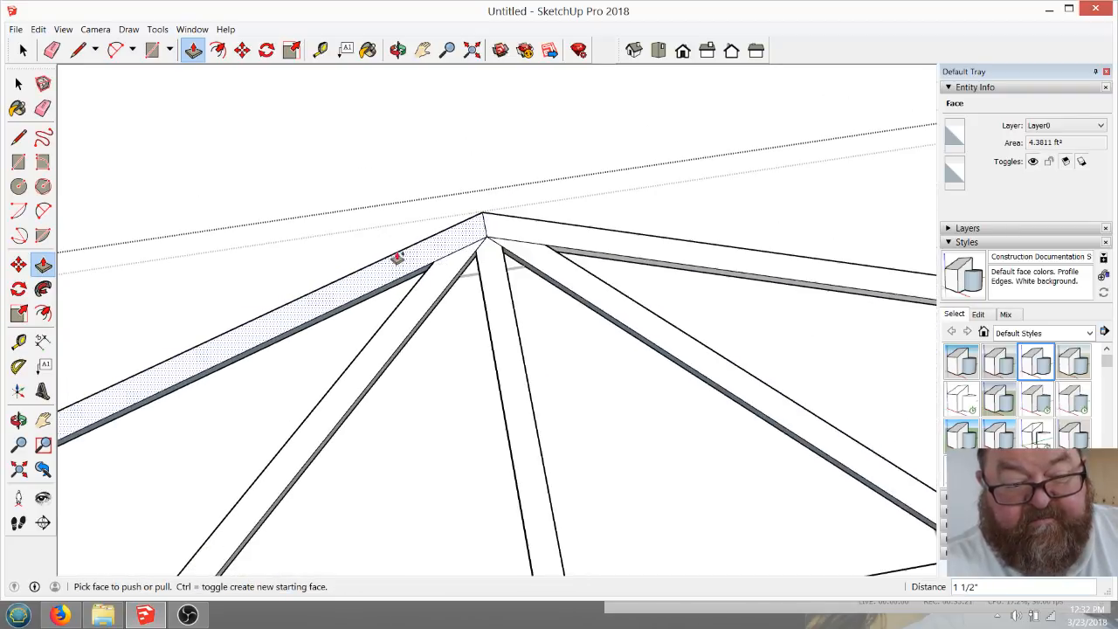
# Pull the faces of the short web beyond the peak and the bottom chord out flush with the neighbouring members
pyautogui.scroll(8, 629, 323)
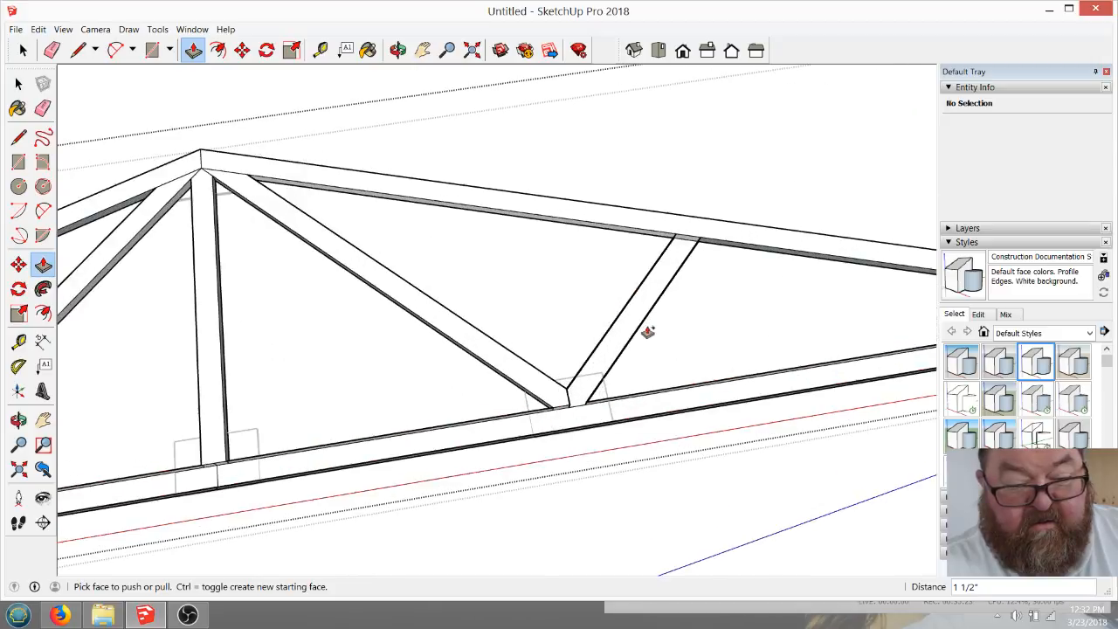
pyautogui.click(523, 444)
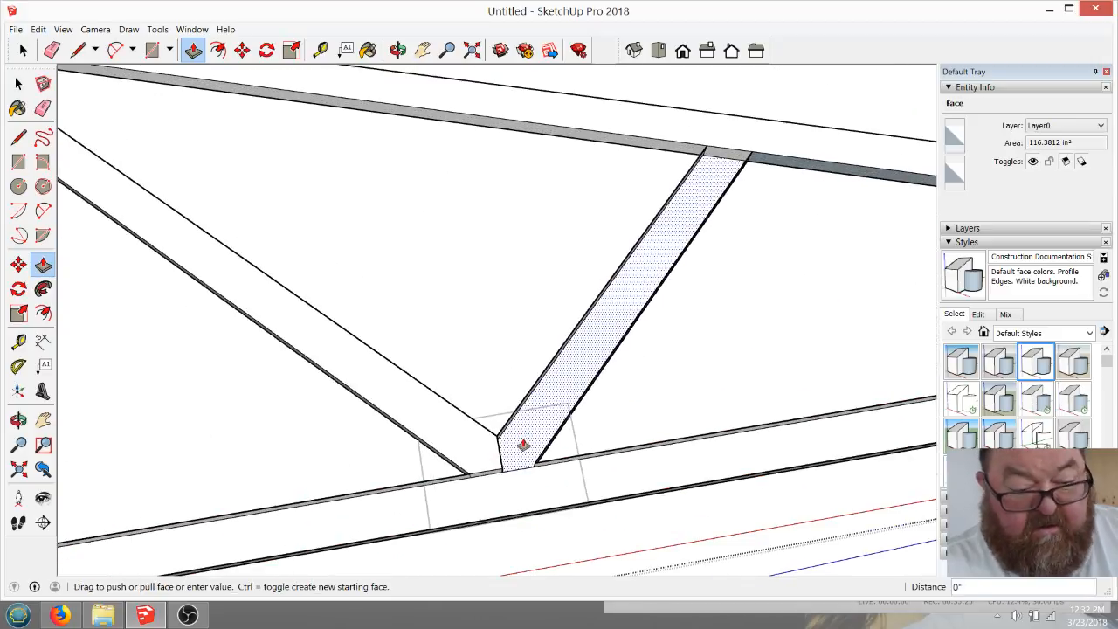
pyautogui.click(472, 439)
pyautogui.click(513, 487)
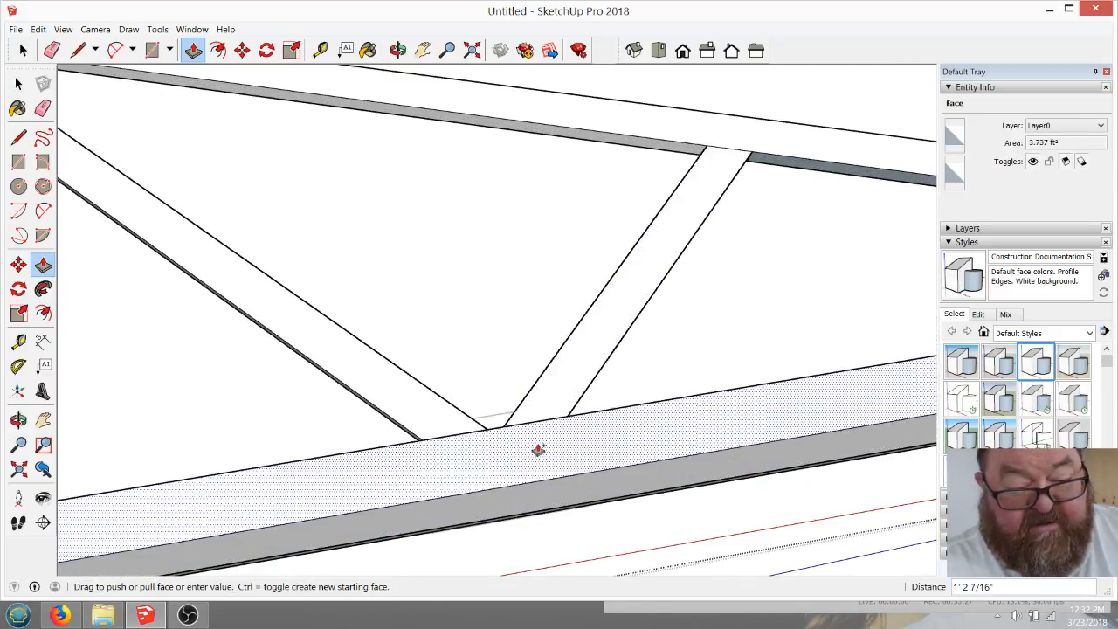
pyautogui.click(586, 492)
pyautogui.click(398, 50)
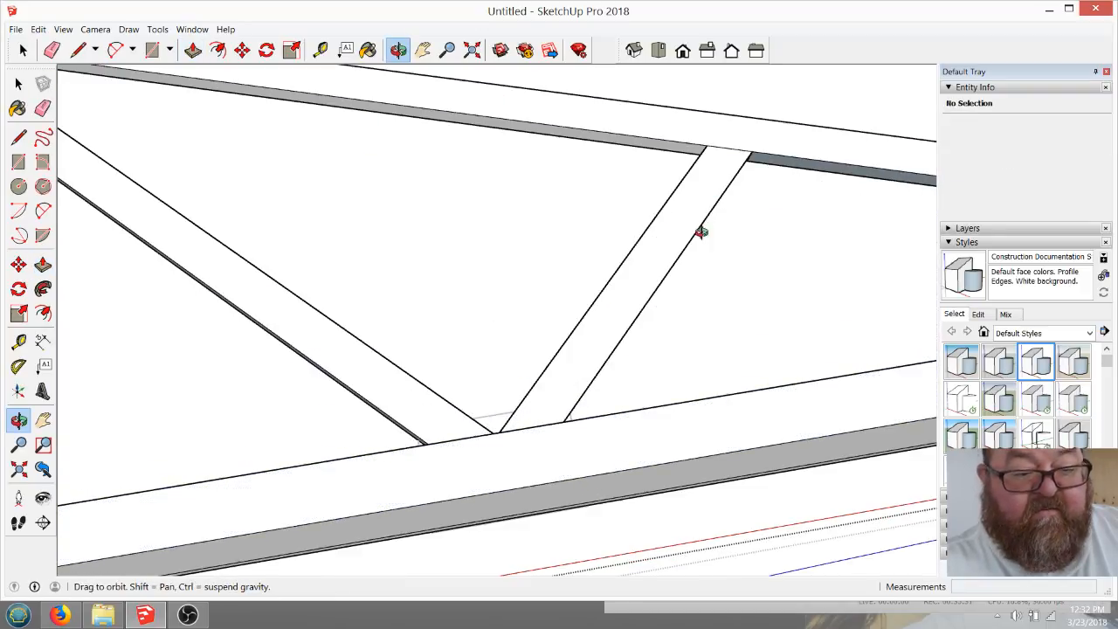
# Pull the bottom chord's side face out by 1 1/2" at the web joint, flush with the webs
pyautogui.moveTo(701, 230); pyautogui.dragTo(287, 234)
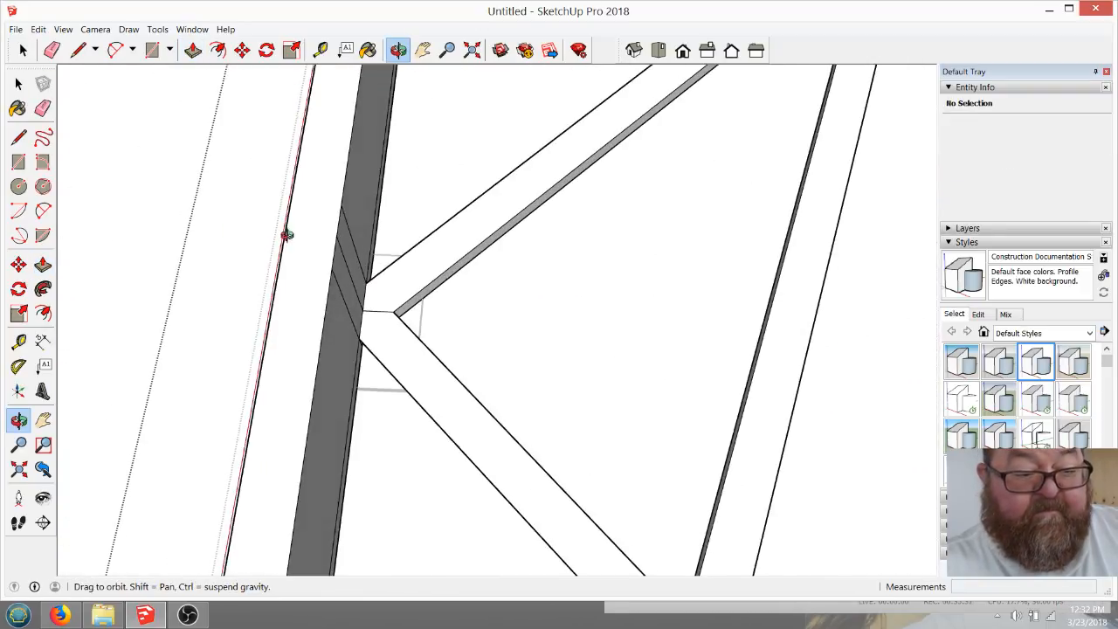
pyautogui.click(193, 50)
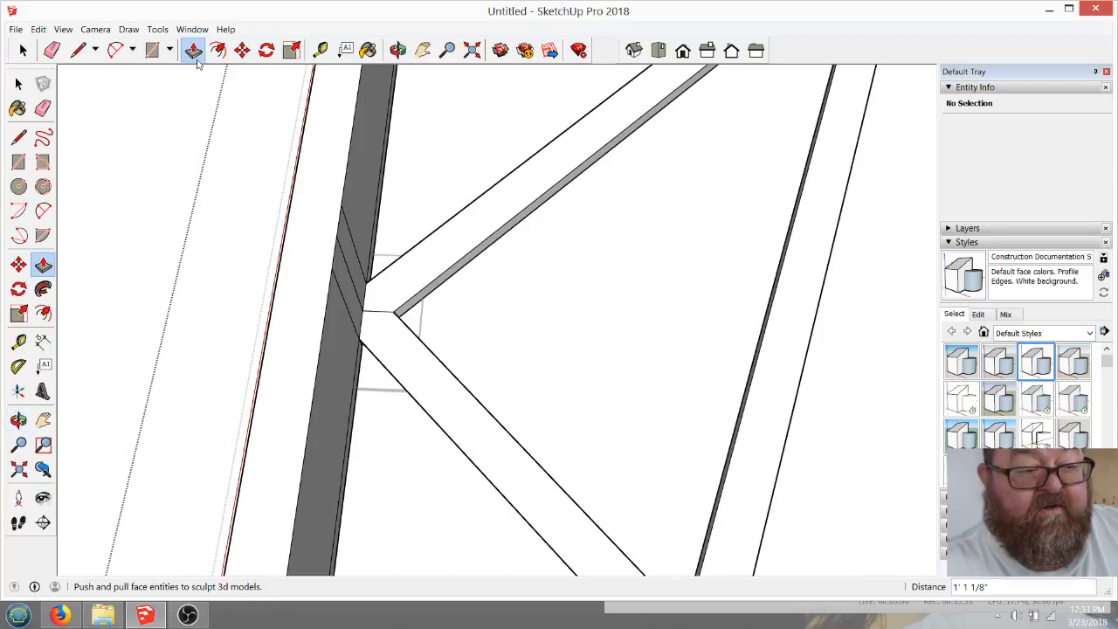
pyautogui.click(385, 267)
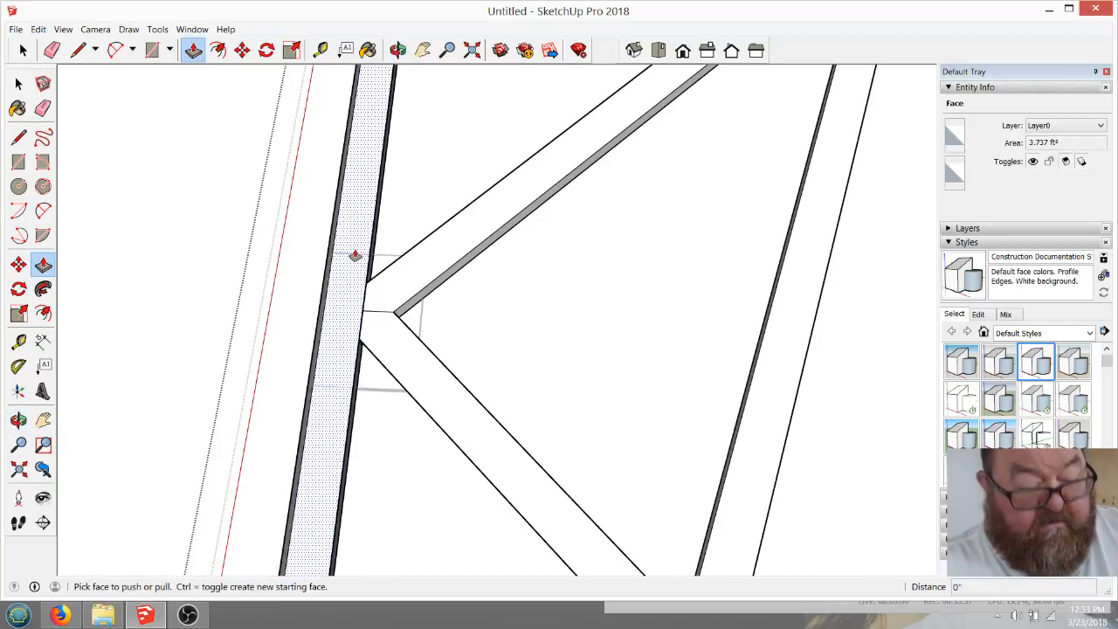
pyautogui.click(354, 255)
pyautogui.click(413, 269)
pyautogui.scroll(-3, 557, 203)
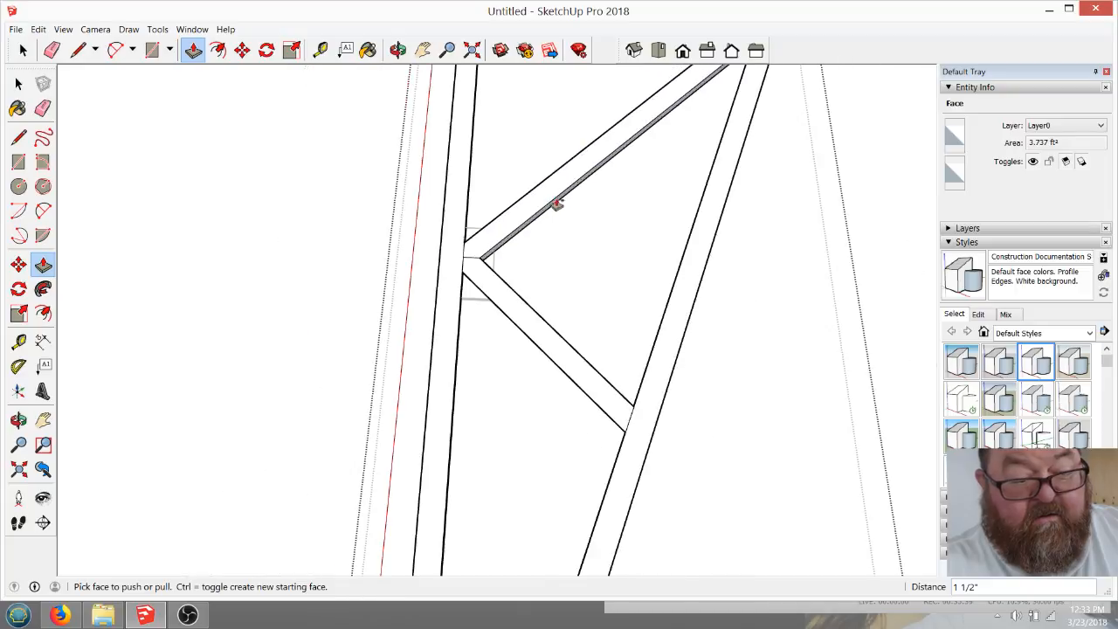
# Examine the bottom chord and its joints along the whole truss, from one heel to the other
pyautogui.scroll(-8, 557, 203)
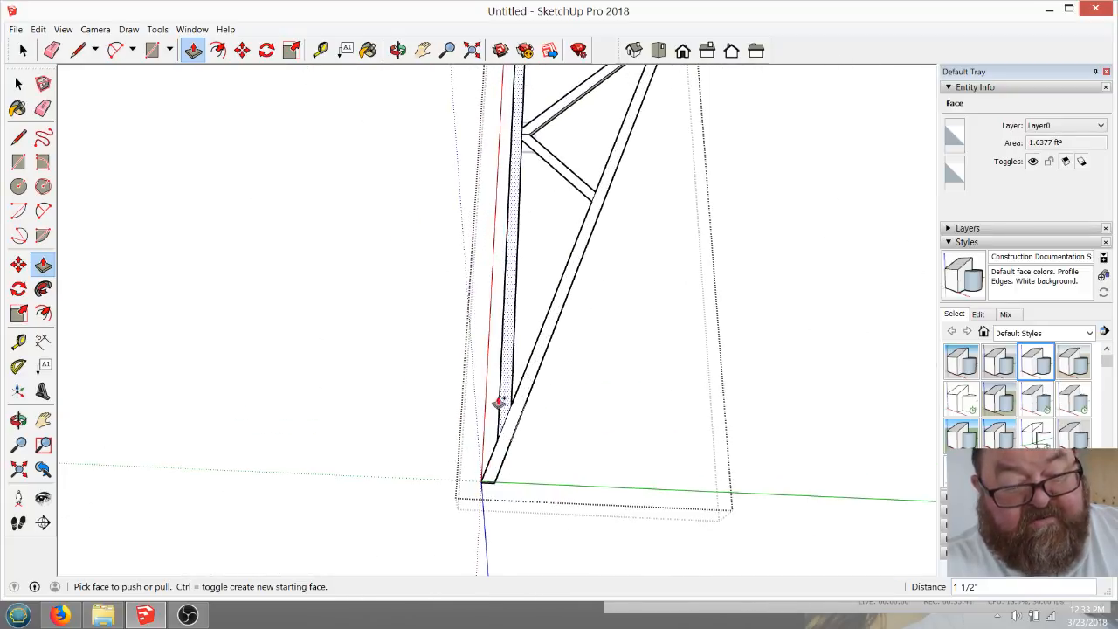
pyautogui.scroll(5, 500, 403)
pyautogui.scroll(-2, 512, 445)
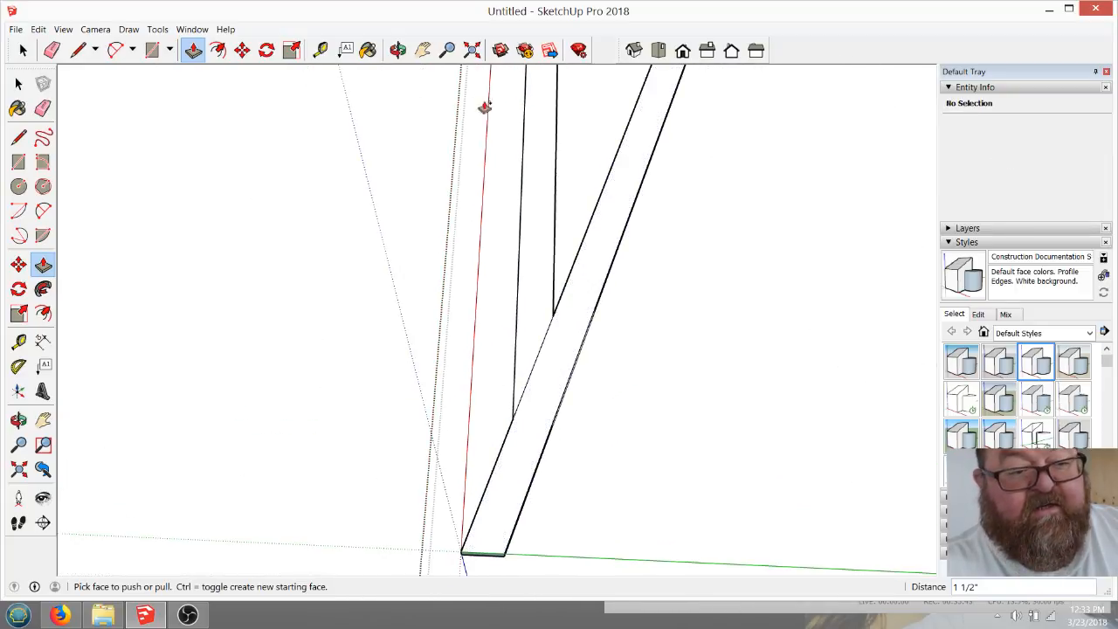
pyautogui.scroll(-4, 502, 387)
pyautogui.scroll(5, 531, 175)
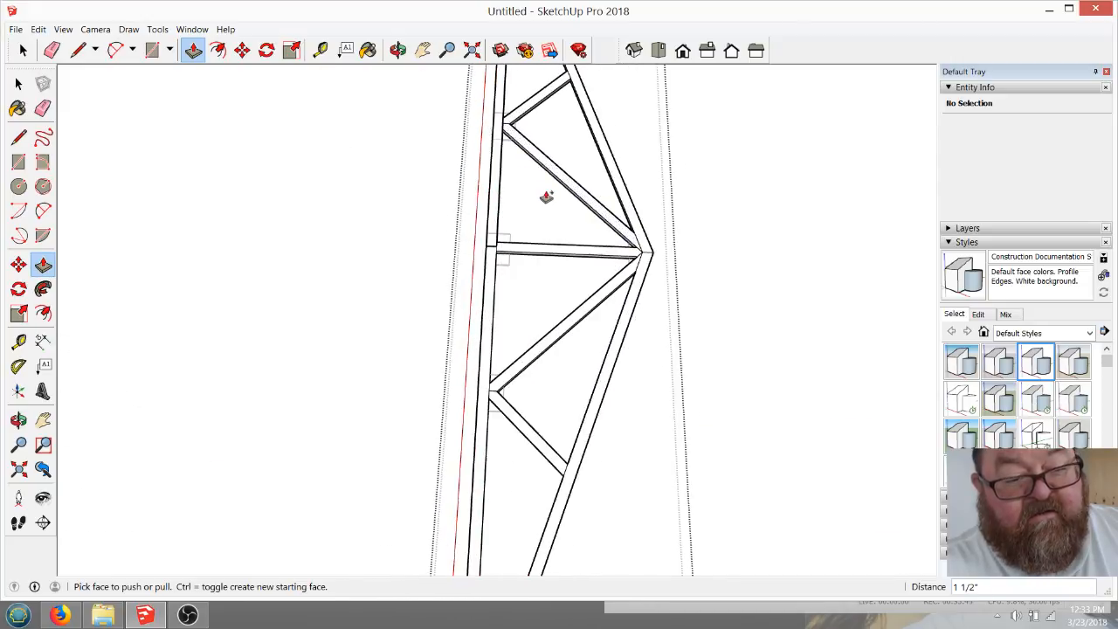
pyautogui.scroll(4, 547, 199)
pyautogui.scroll(-3, 564, 387)
pyautogui.scroll(1, 503, 128)
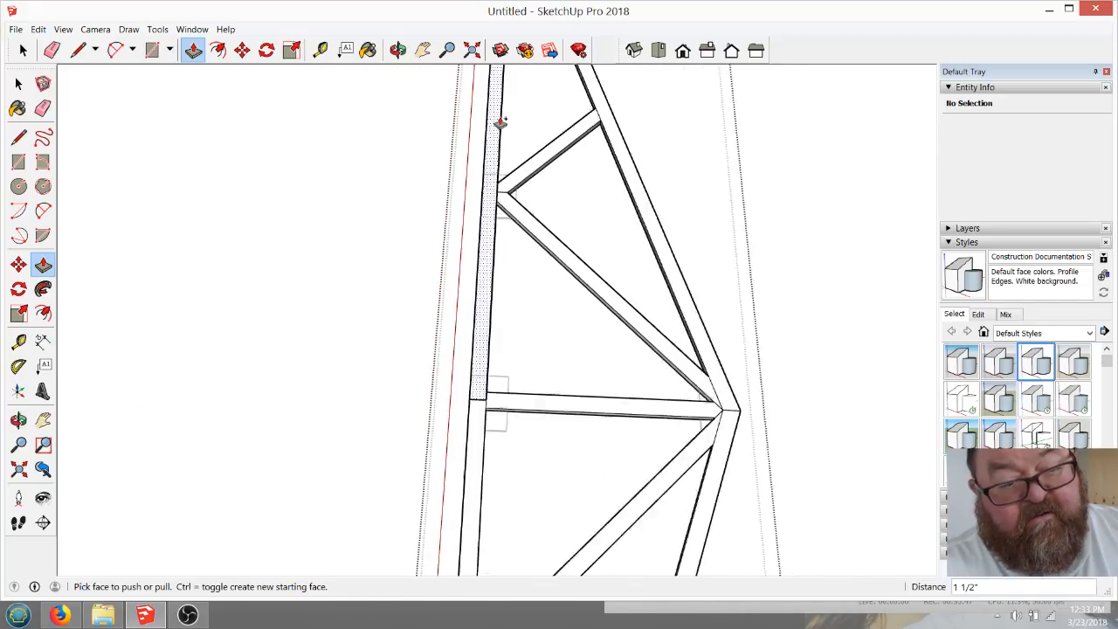
pyautogui.scroll(4, 500, 122)
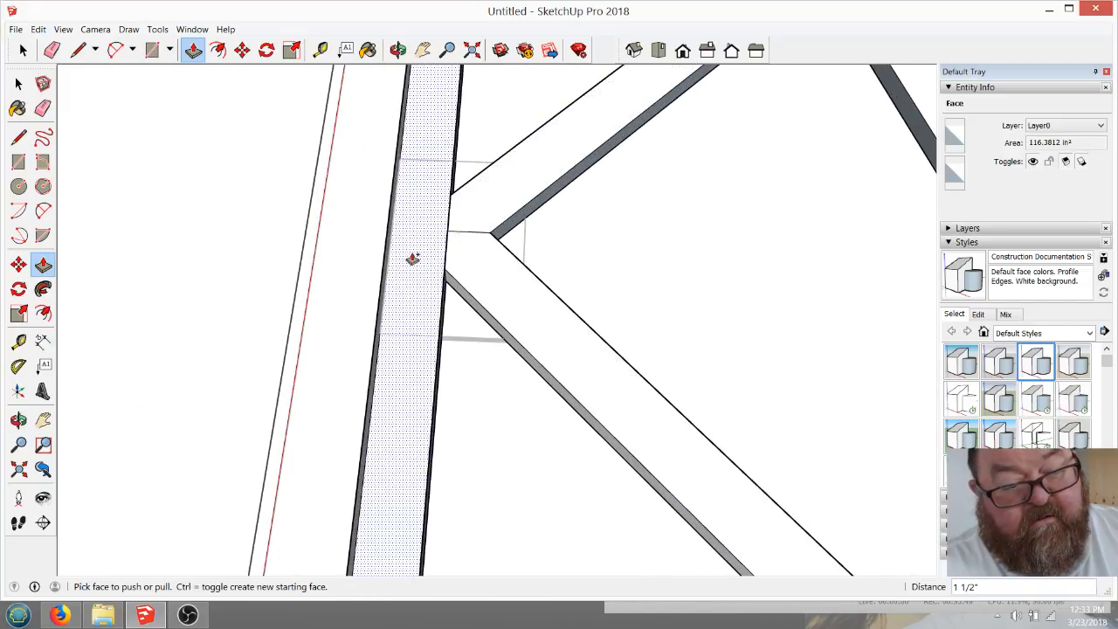
pyautogui.scroll(-6, 412, 259)
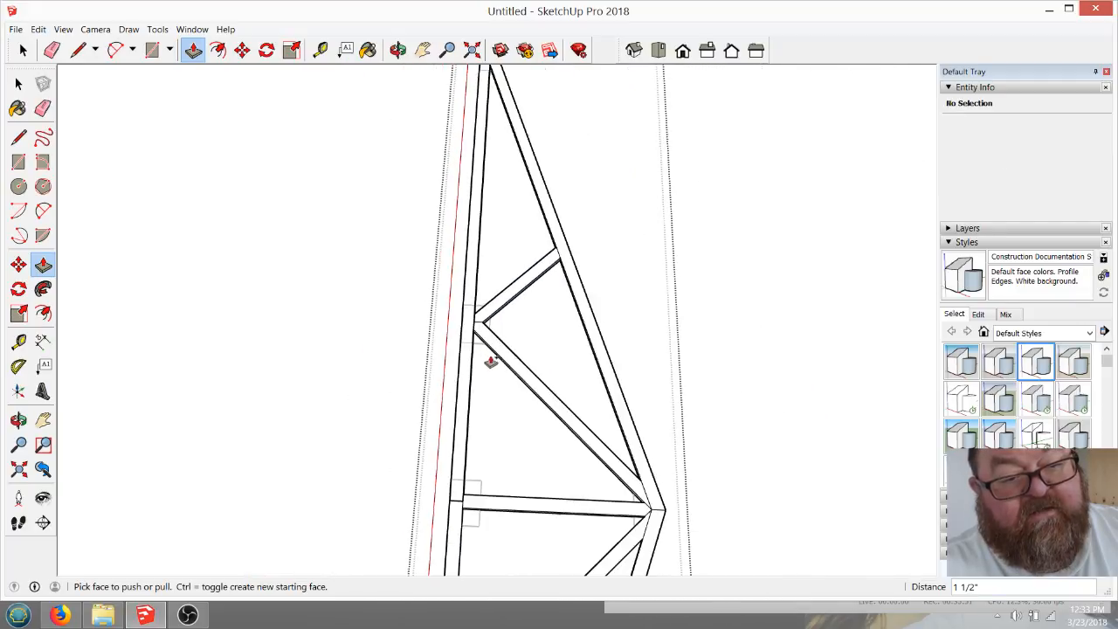
pyautogui.scroll(-3, 482, 200)
pyautogui.scroll(6, 497, 165)
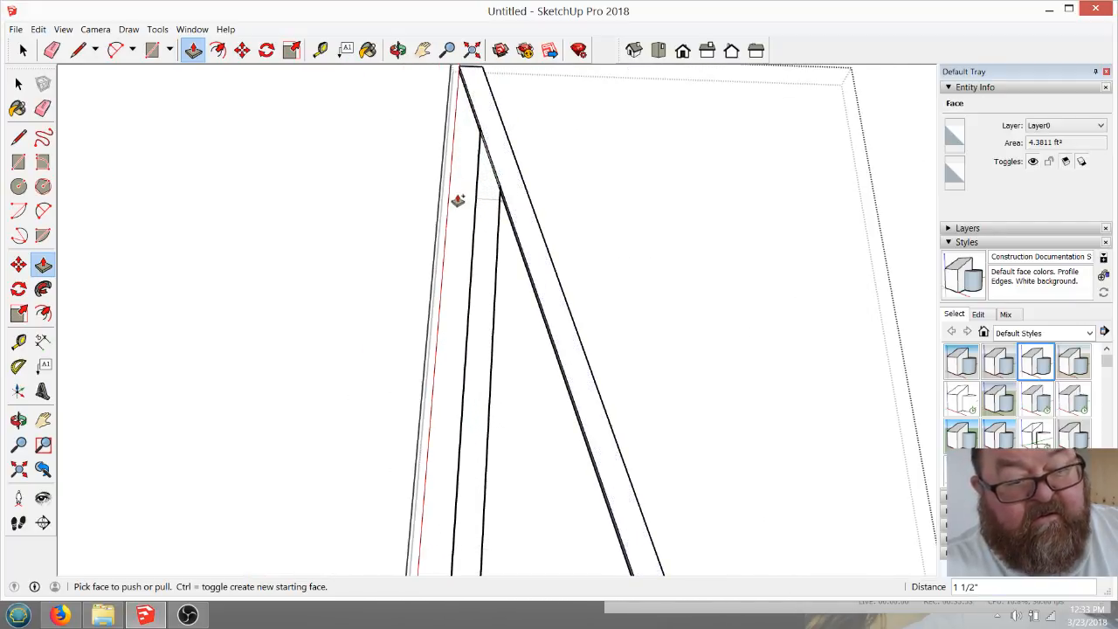
# Pull the recessed face of the bottom chord at the far heel out by 1 1/2", flush with the top chord
pyautogui.click(398, 50)
pyautogui.moveTo(415, 110); pyautogui.dragTo(505, 262)
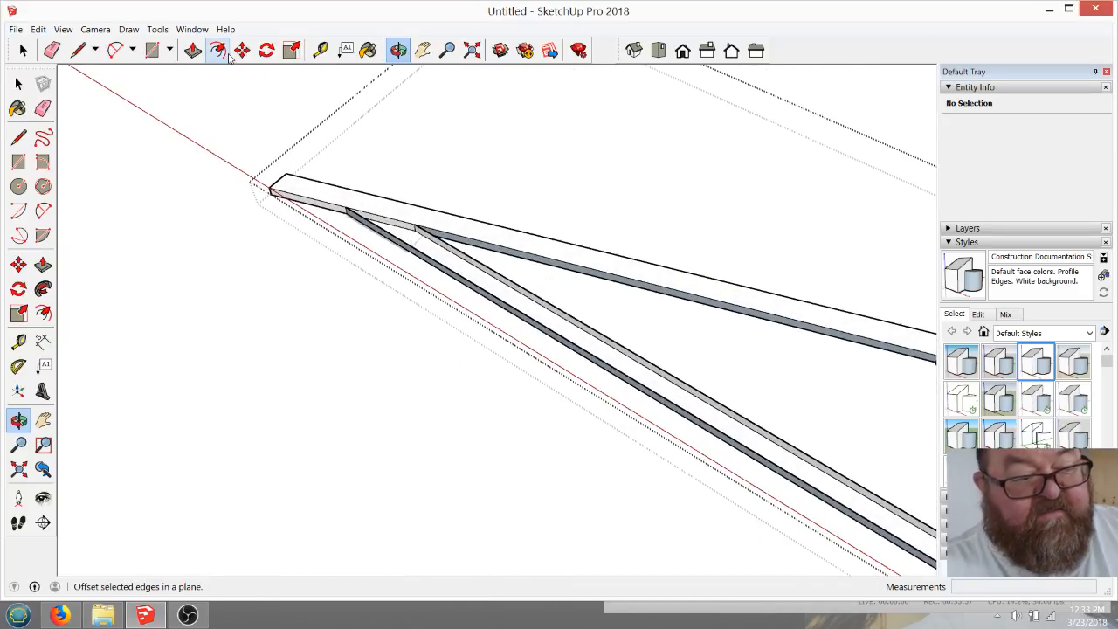
pyautogui.click(193, 50)
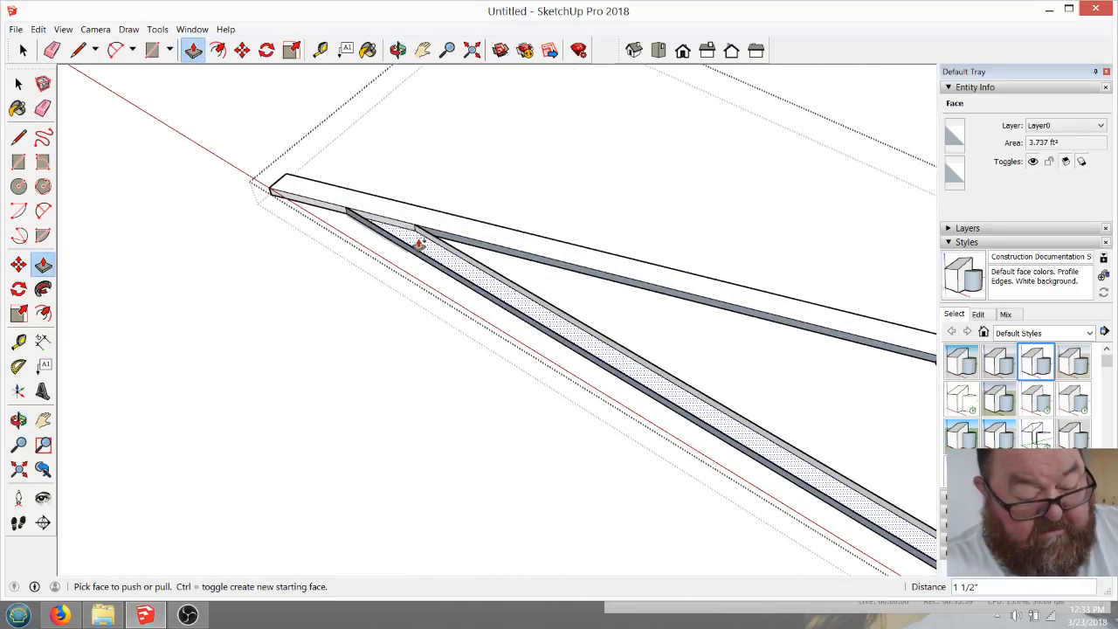
pyautogui.click(419, 245)
pyautogui.click(477, 237)
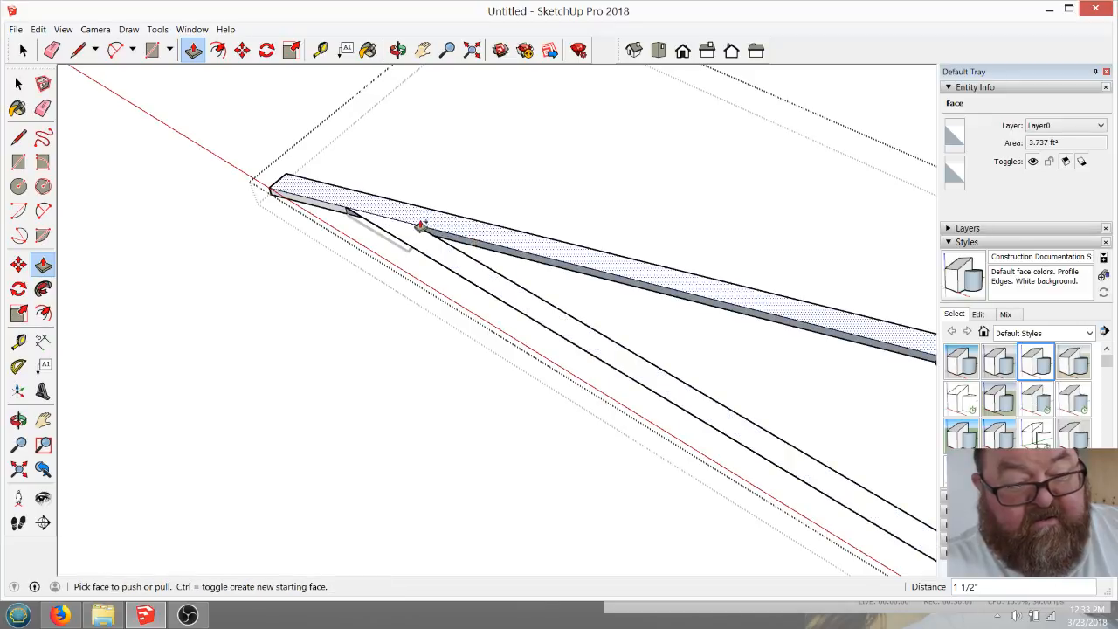
pyautogui.doubleClick(411, 244)
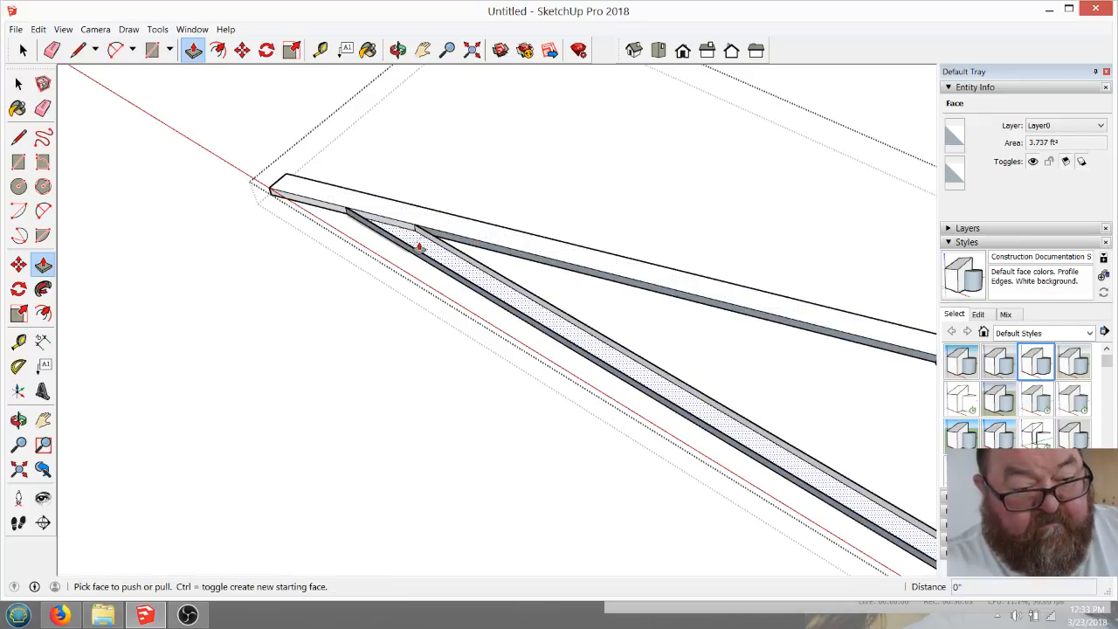
pyautogui.click(423, 250)
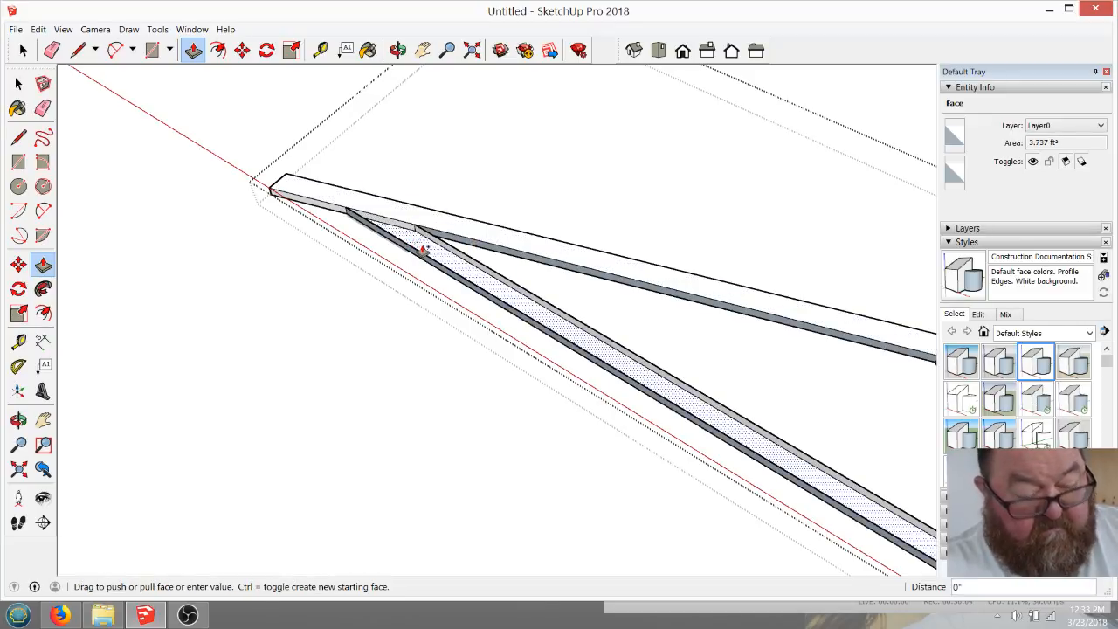
pyautogui.click(471, 238)
# Inspect the whole truss in top view and at an angle, checking how the gusset plates cover the joints, especially at the peak
pyautogui.scroll(-6, 315, 209)
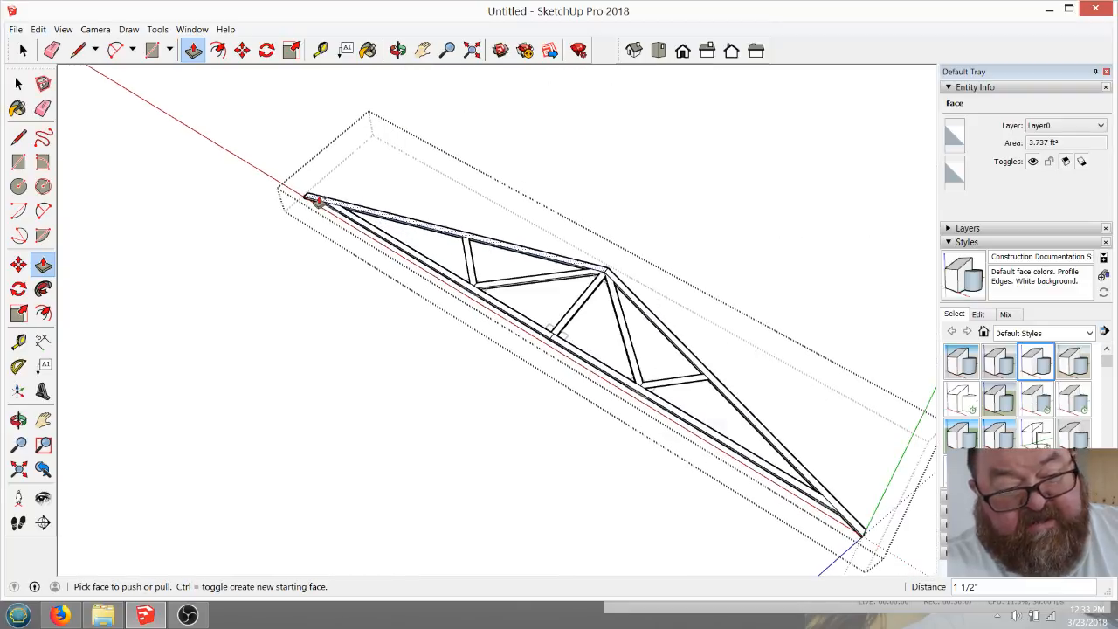
pyautogui.scroll(3, 657, 365)
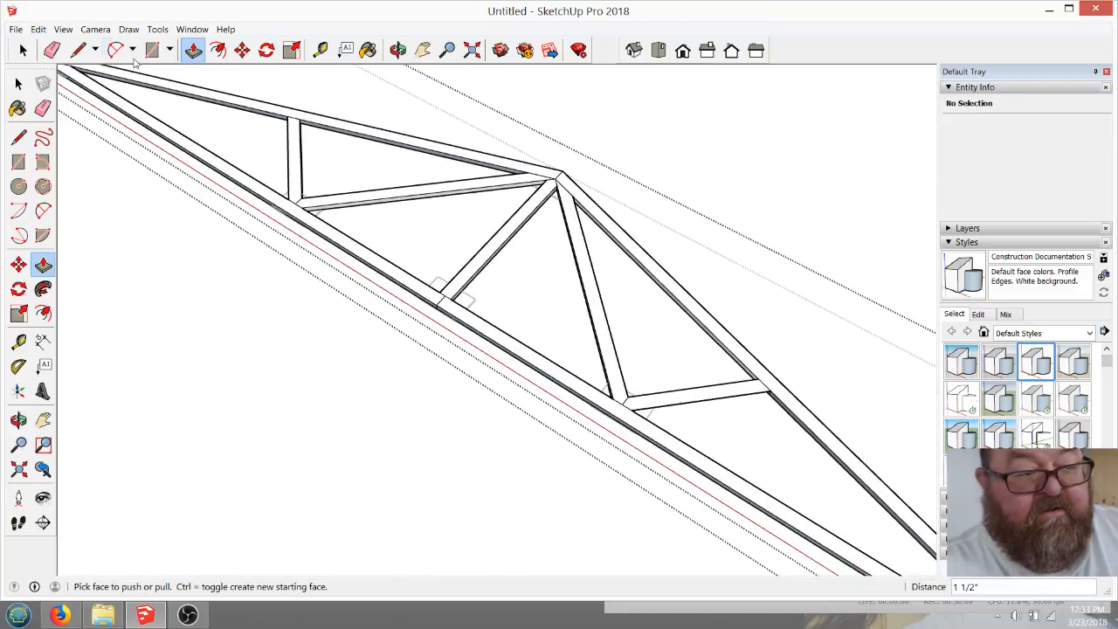
pyautogui.press('space')
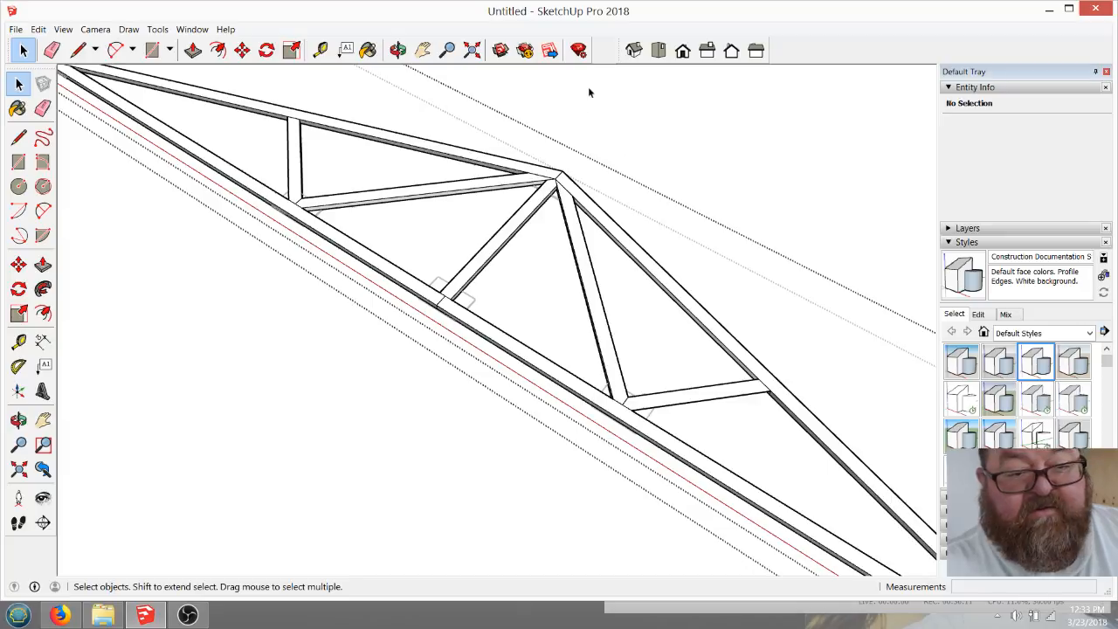
pyautogui.click(659, 51)
pyautogui.scroll(-2, 704, 283)
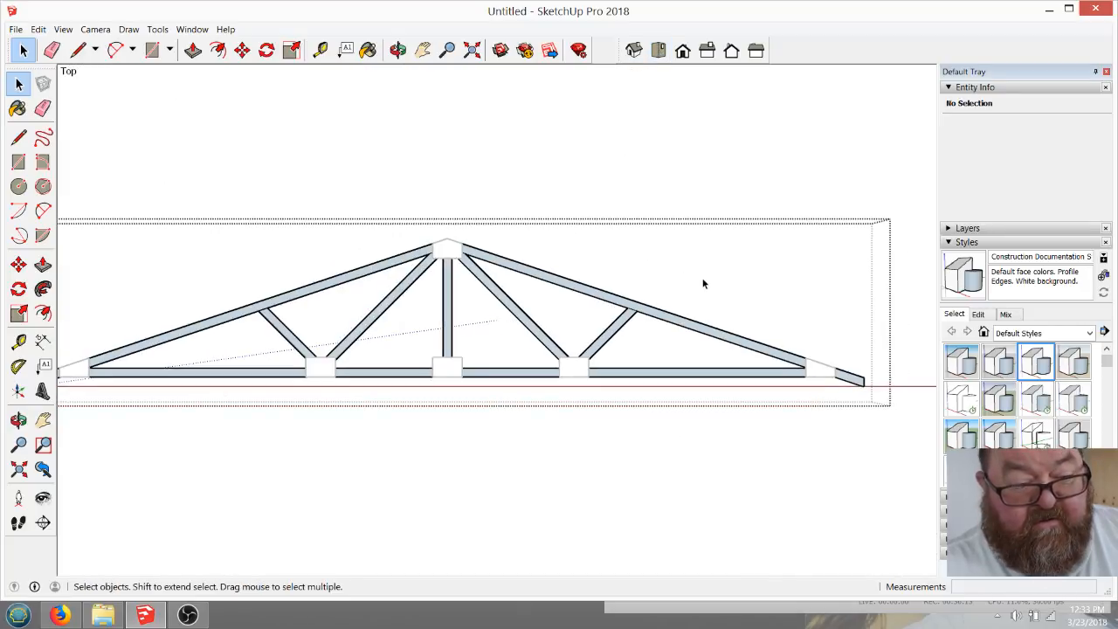
pyautogui.scroll(-4, 367, 270)
pyautogui.scroll(6, 290, 321)
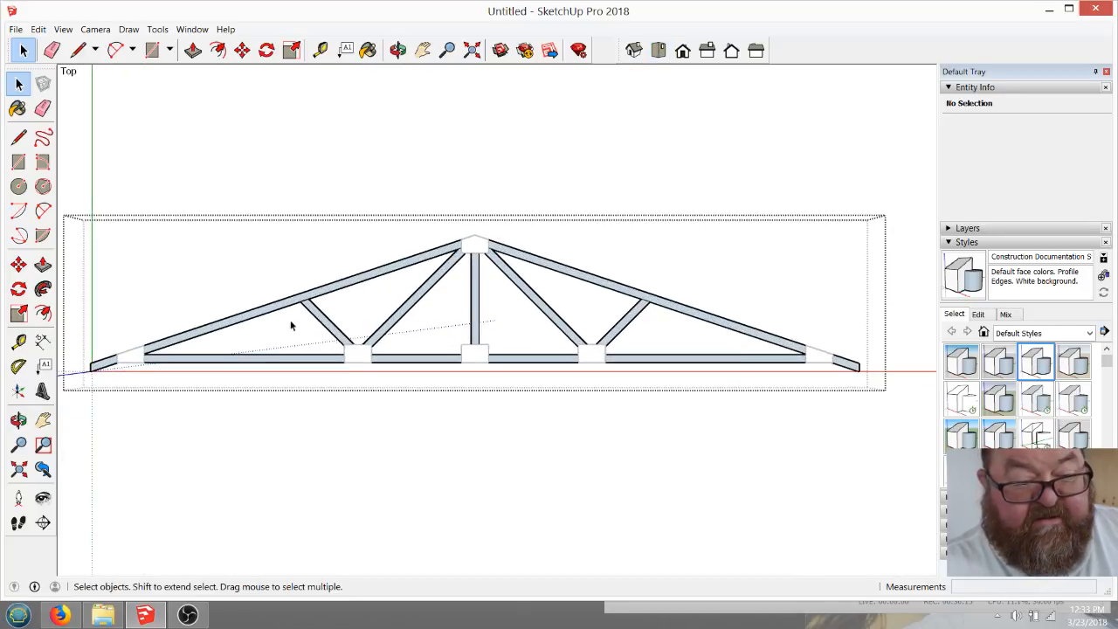
pyautogui.scroll(-1, 382, 377)
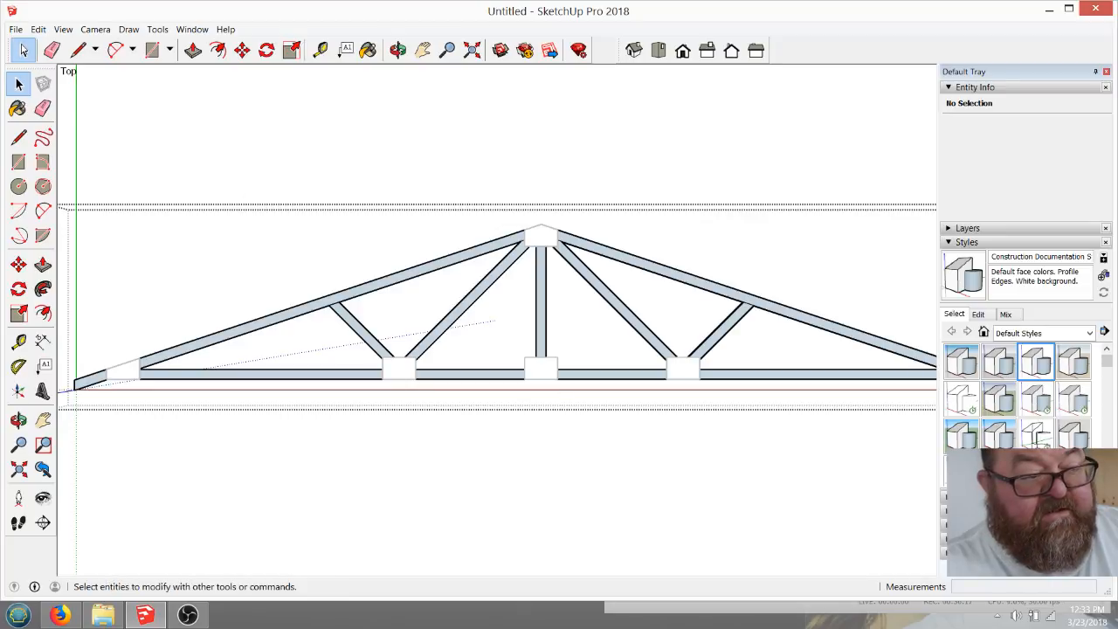
pyautogui.scroll(1, 385, 365)
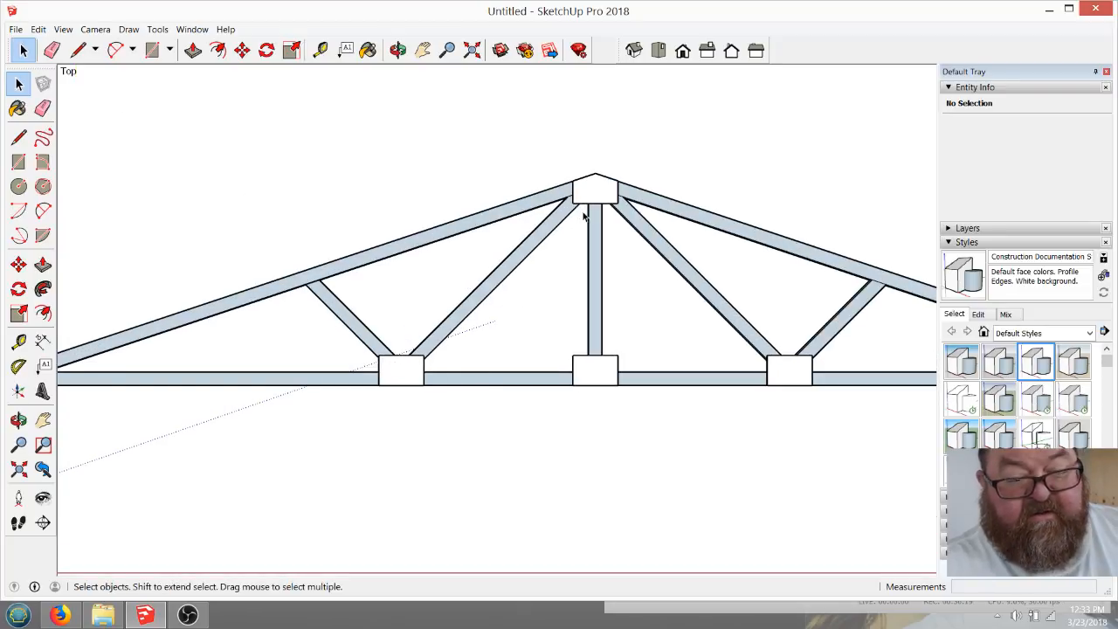
pyautogui.scroll(5, 584, 216)
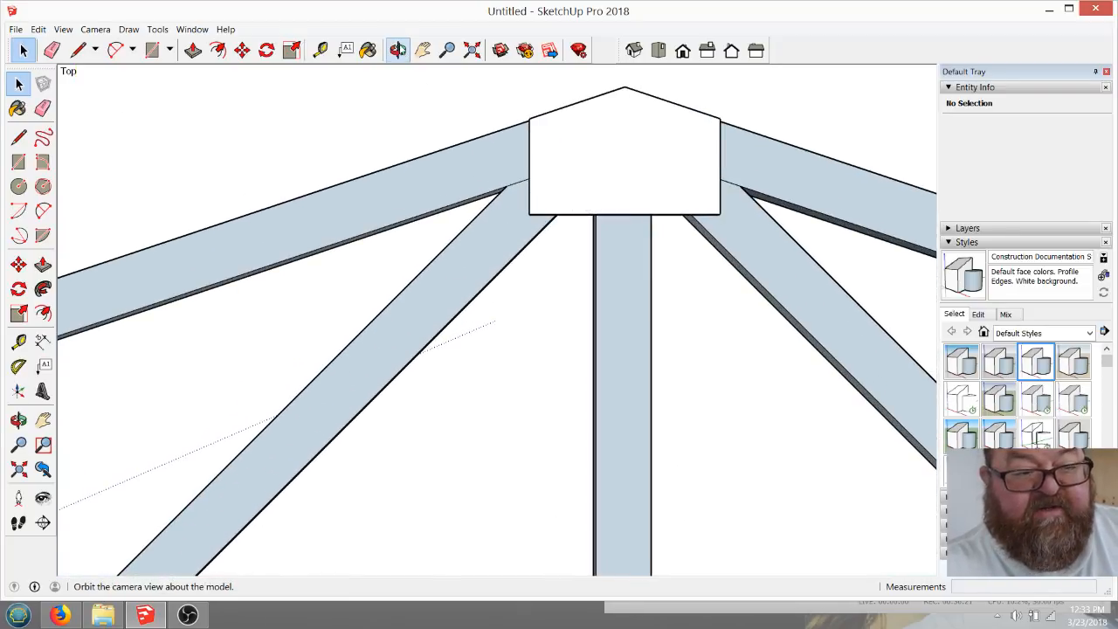
pyautogui.click(397, 50)
pyautogui.moveTo(717, 224); pyautogui.dragTo(743, 166)
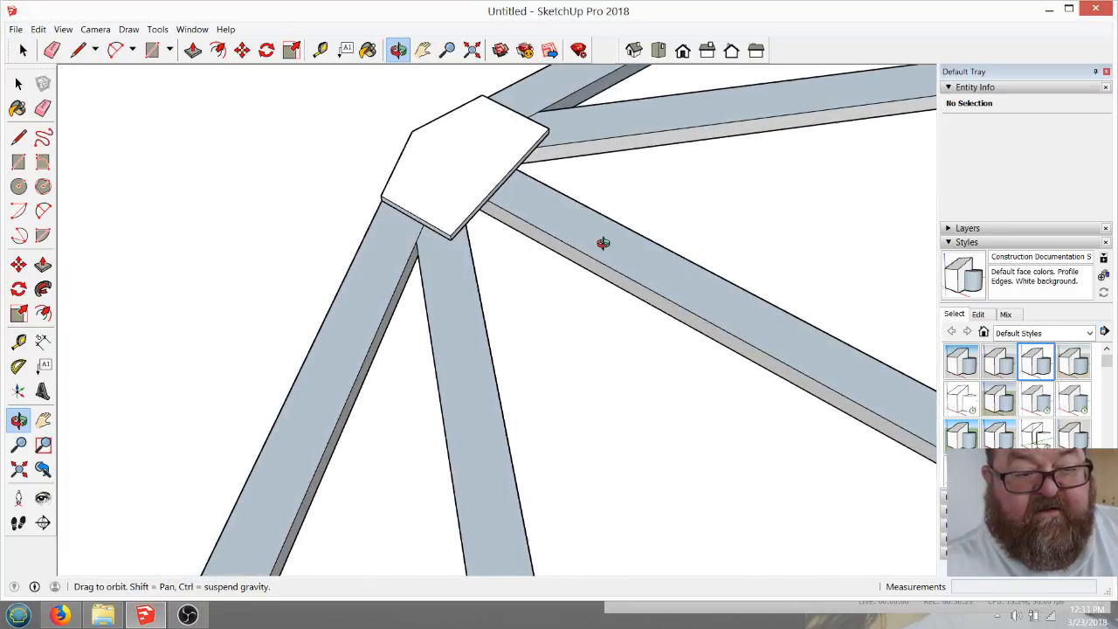
pyautogui.moveTo(603, 242); pyautogui.dragTo(487, 226)
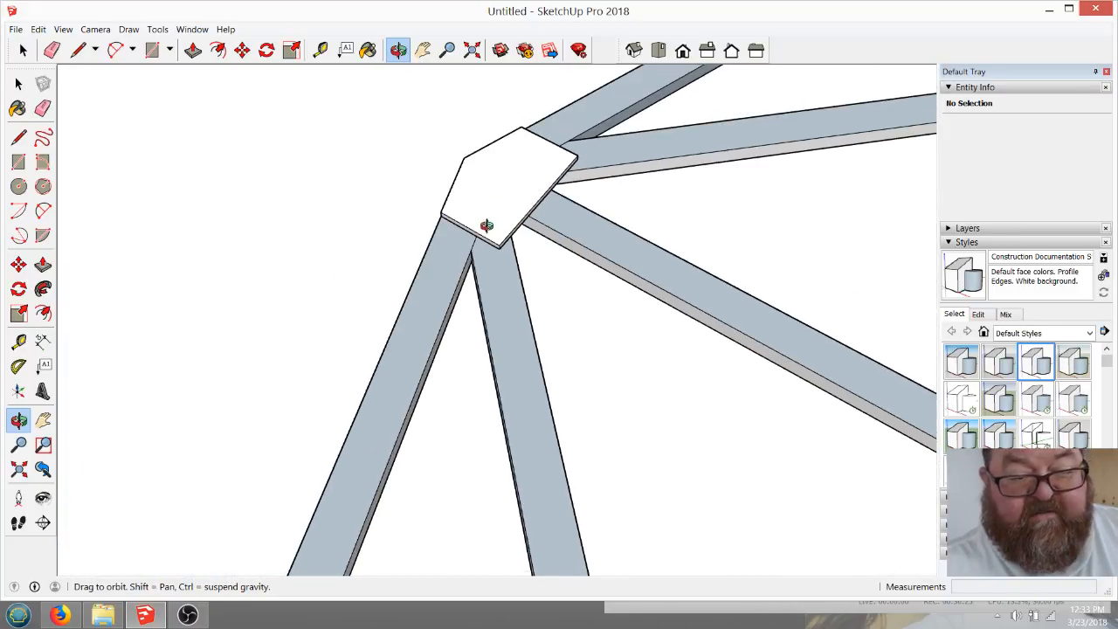
pyautogui.scroll(-4, 487, 226)
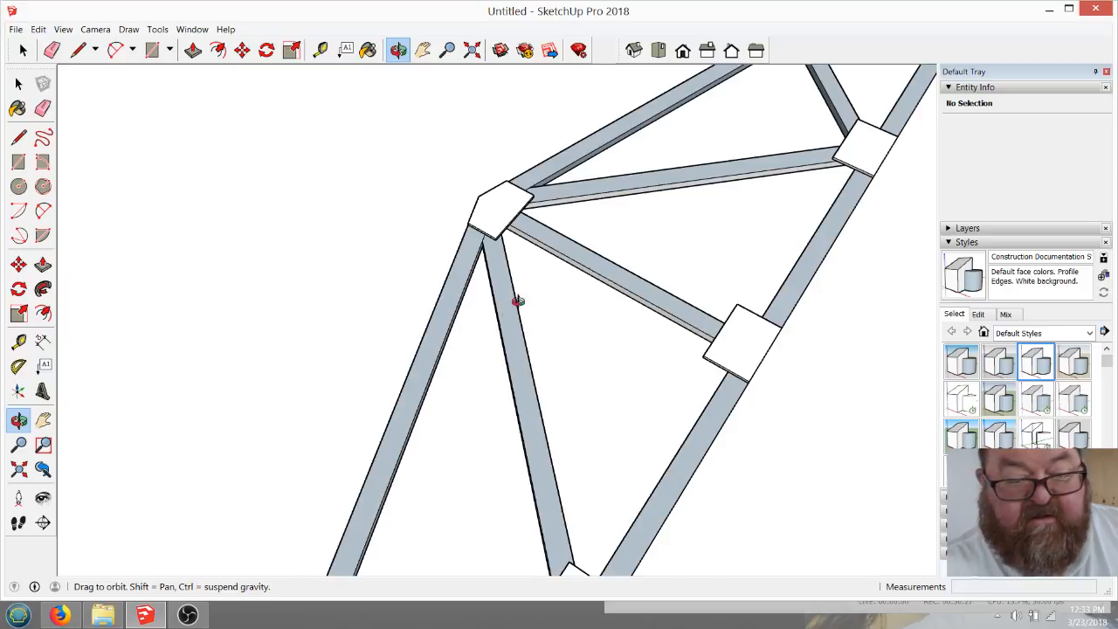
# Open the peak gusset plate for editing and extend its side edge by about 1 7/16" along the top chord
pyautogui.scroll(8, 452, 253)
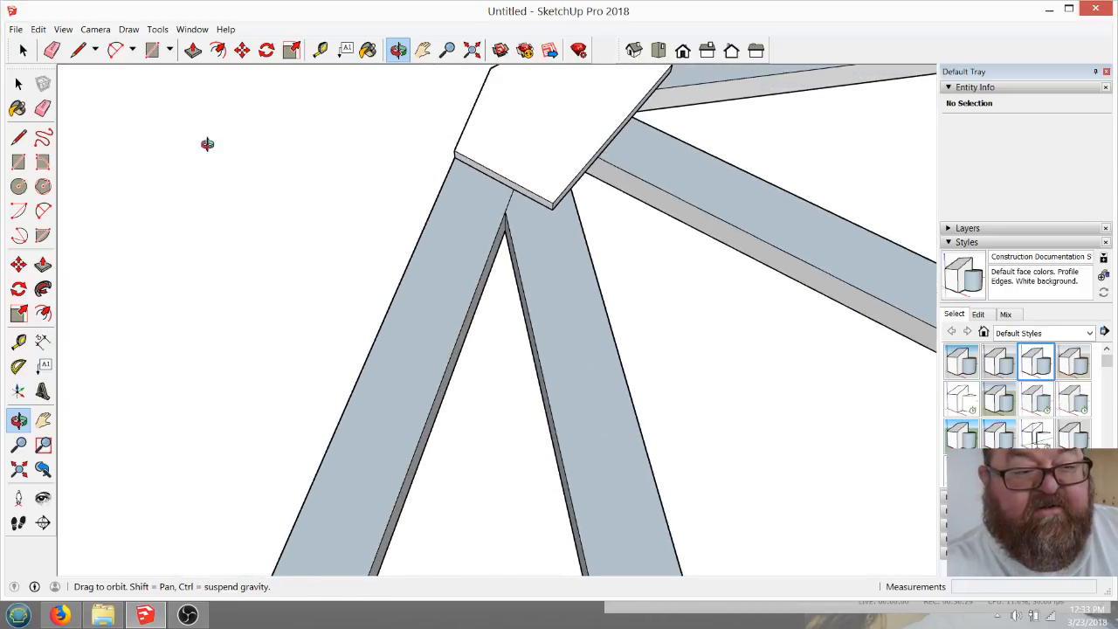
pyautogui.press('space')
pyautogui.doubleClick(531, 155)
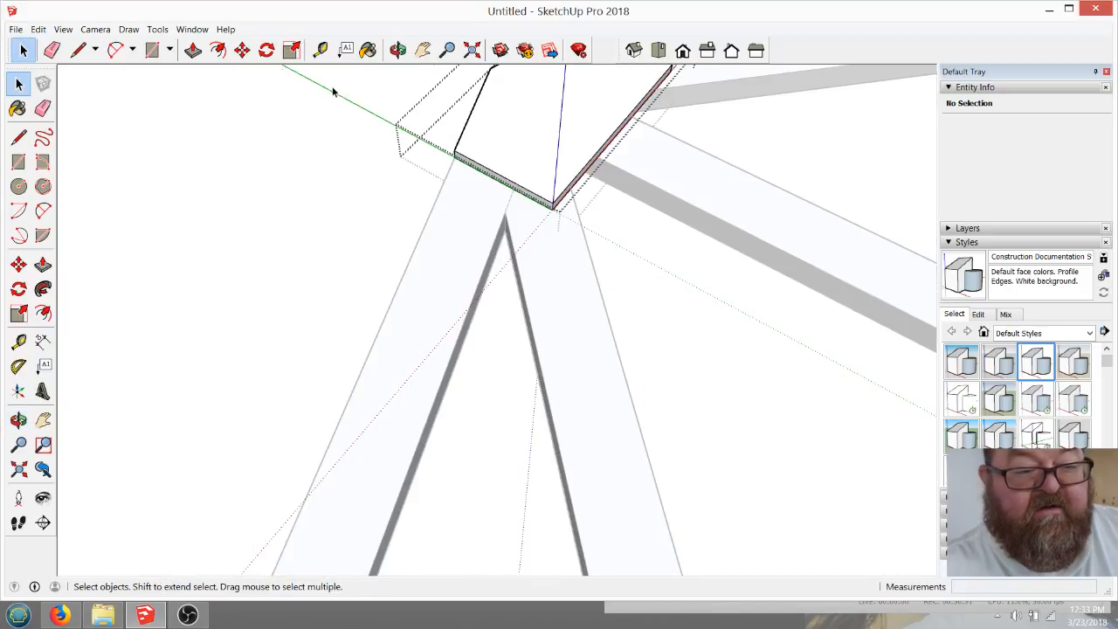
pyautogui.click(194, 50)
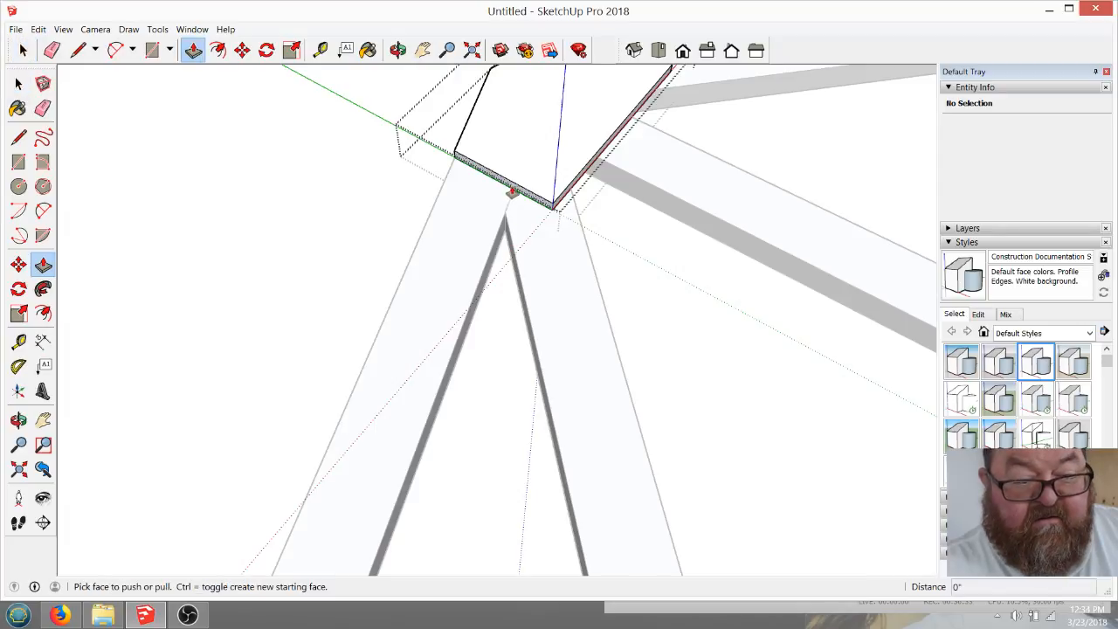
pyautogui.moveTo(512, 192); pyautogui.dragTo(512, 220)
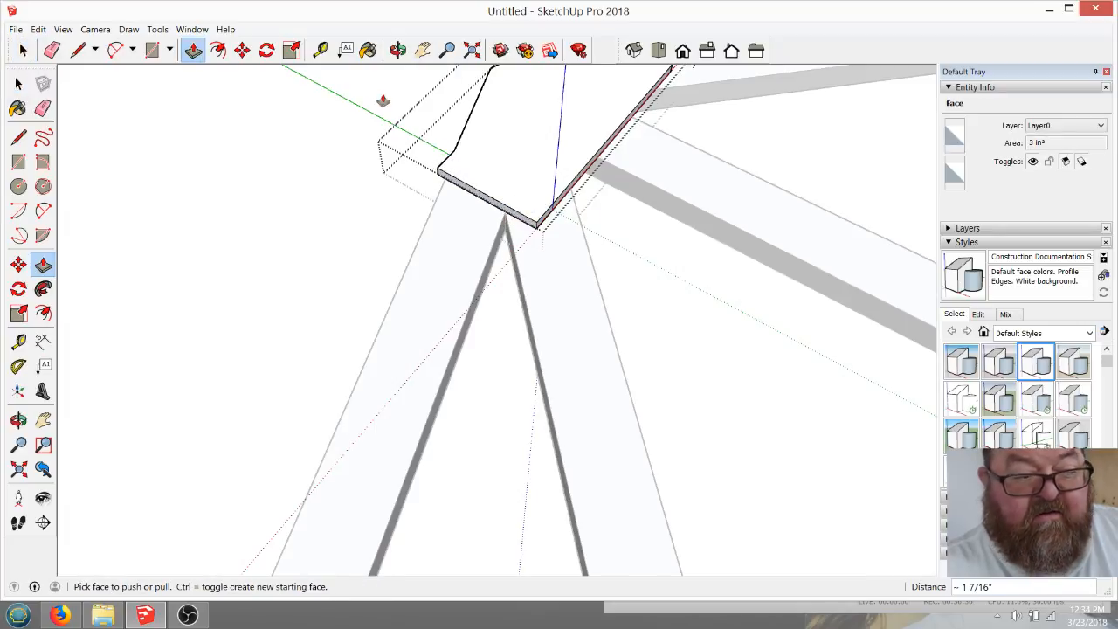
# Draw a line continuing the plate's sloped edge across the extension and push the protruding triangle through the 1/2" thickness to remove it
pyautogui.click(86, 49)
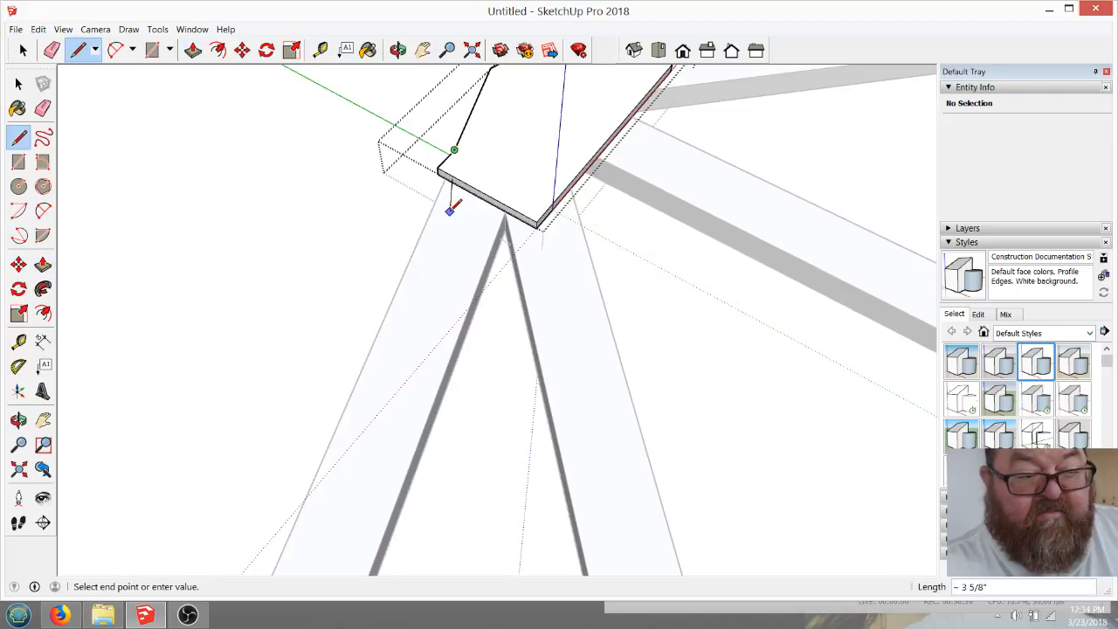
pyautogui.scroll(6, 446, 170)
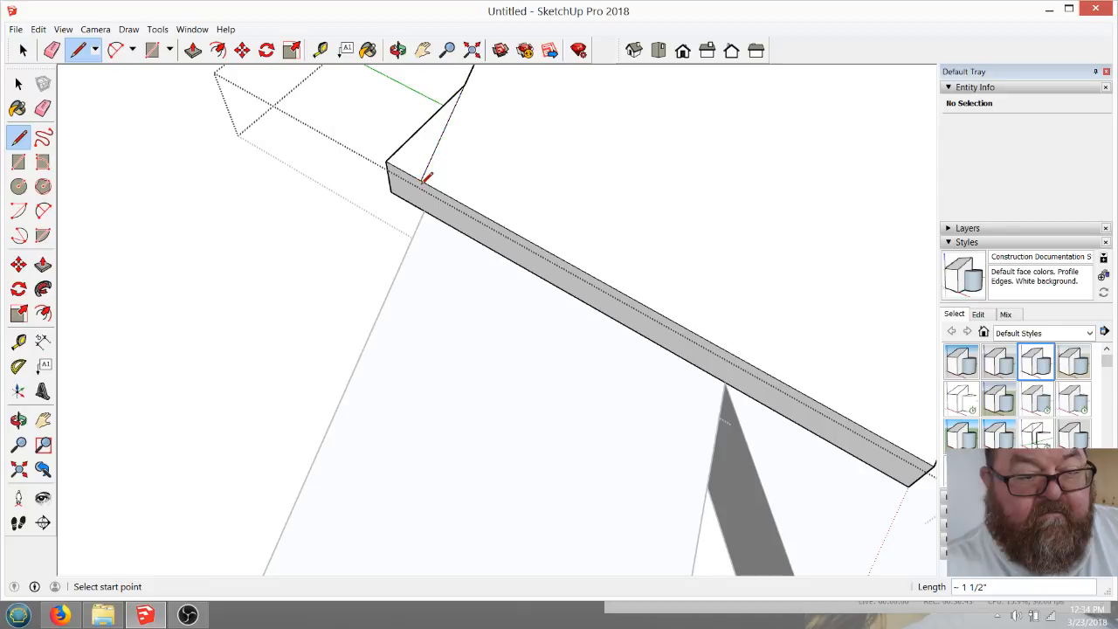
pyautogui.click(193, 50)
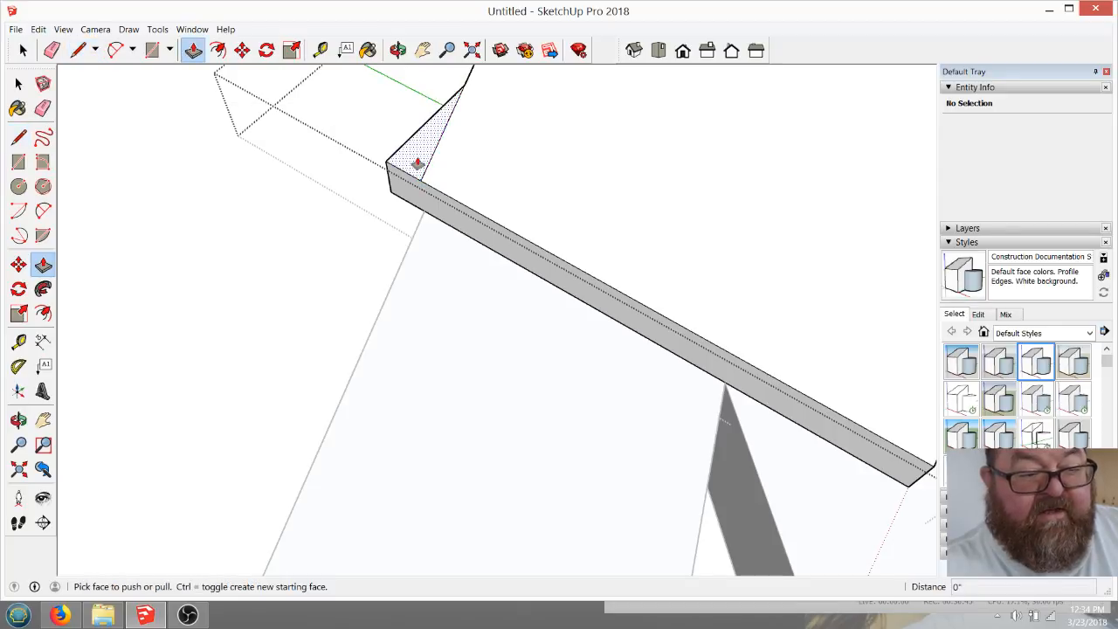
pyautogui.moveTo(417, 164); pyautogui.dragTo(426, 218)
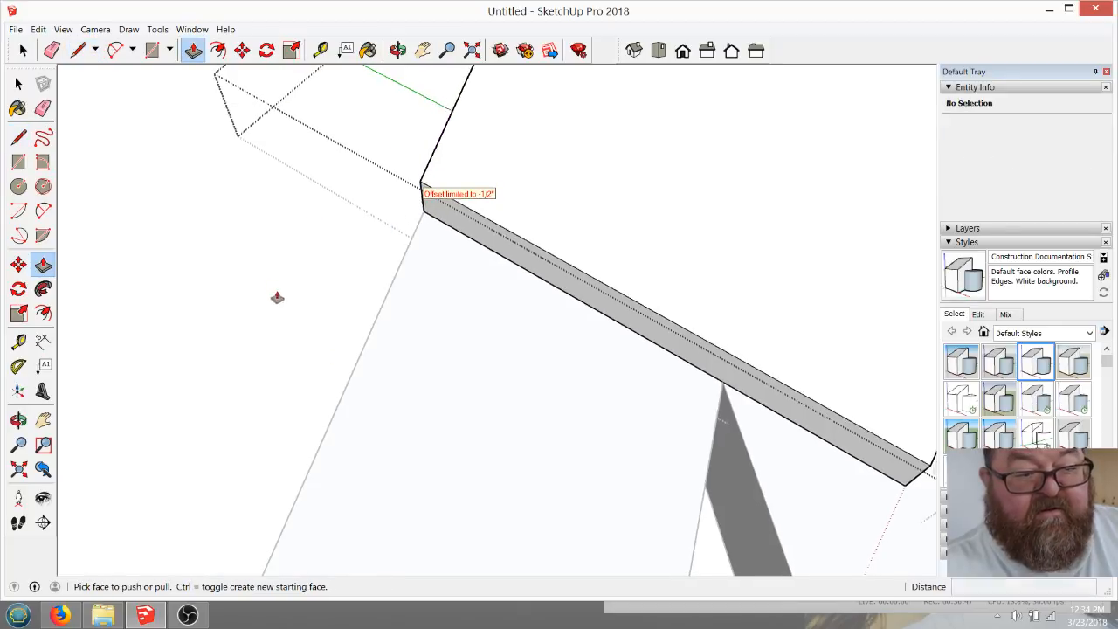
# Extend the end face of the ridge gusset plate with Push/Pull to the notch where the two truss members meet
pyautogui.scroll(-8, 277, 297)
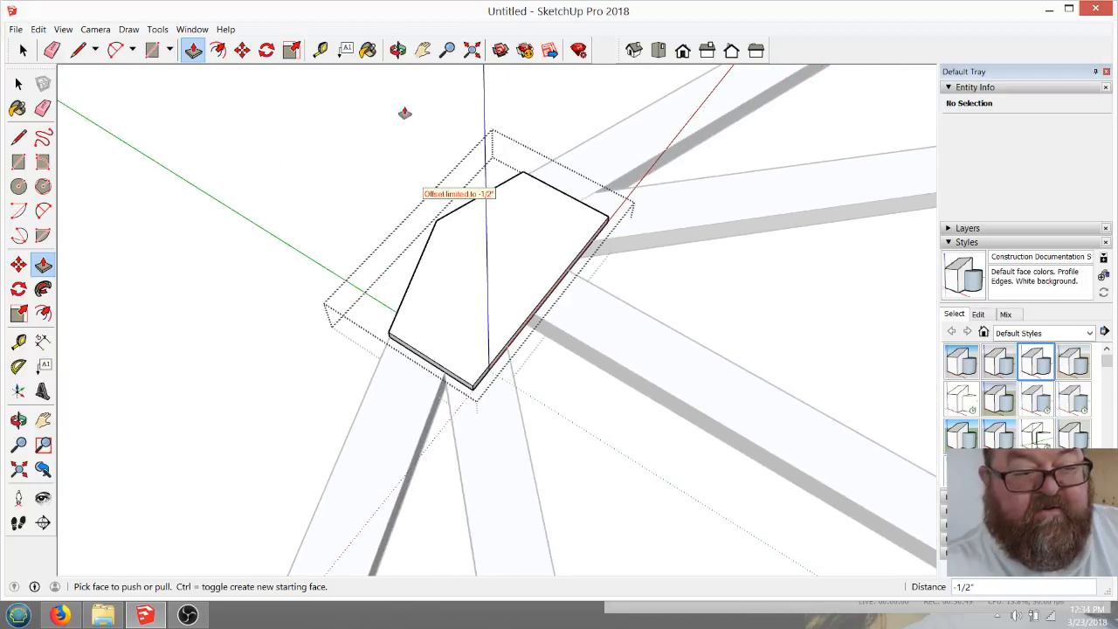
pyautogui.click(397, 50)
pyautogui.moveTo(317, 249); pyautogui.dragTo(437, 189)
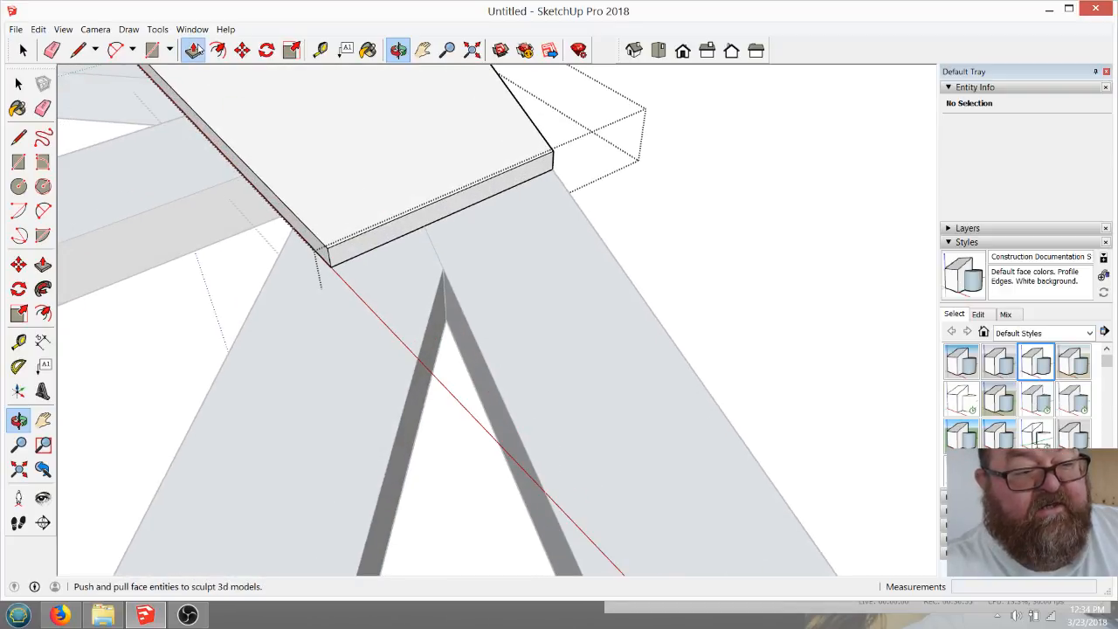
pyautogui.click(194, 50)
pyautogui.click(411, 229)
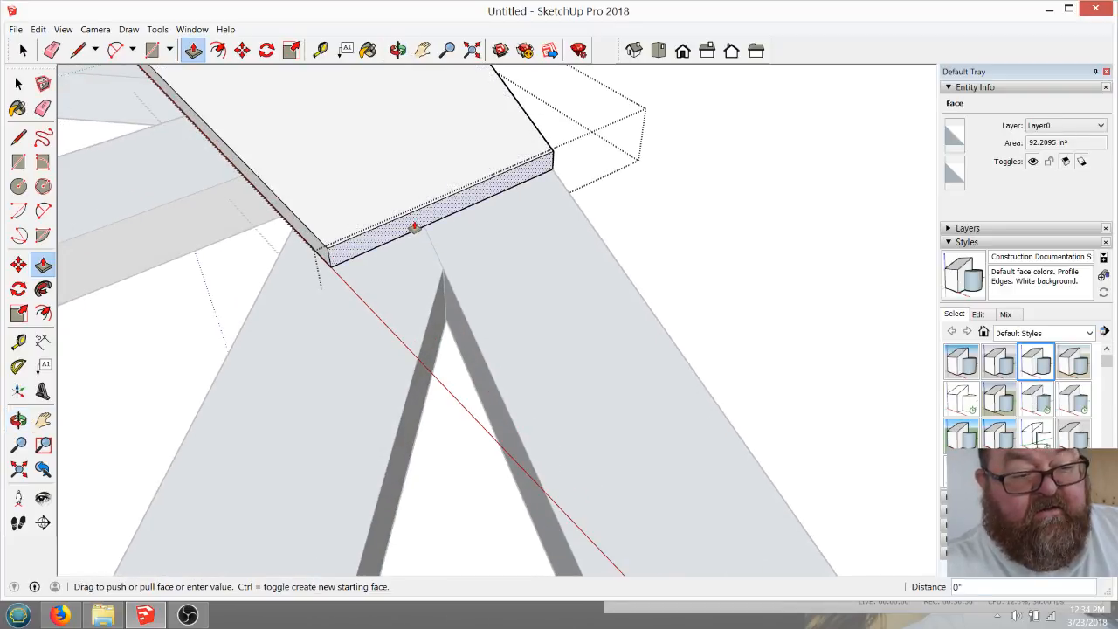
pyautogui.click(446, 277)
# Draw a line continuing the ridge plate's sloped edge, cut away the excess corner triangle, and close the group
pyautogui.click(77, 50)
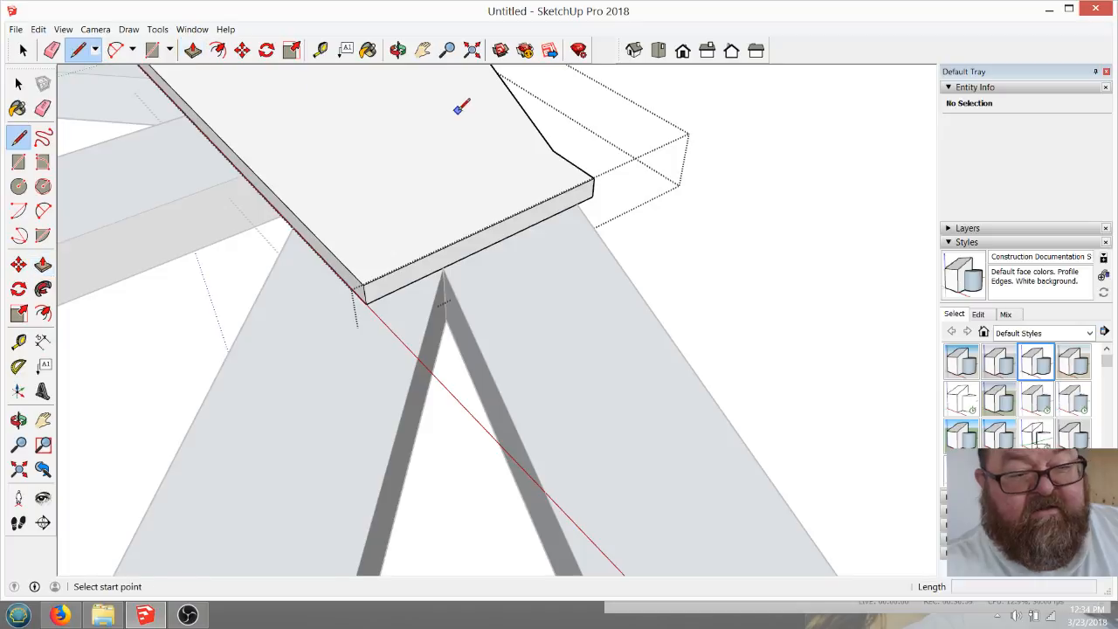
pyautogui.scroll(3, 459, 108)
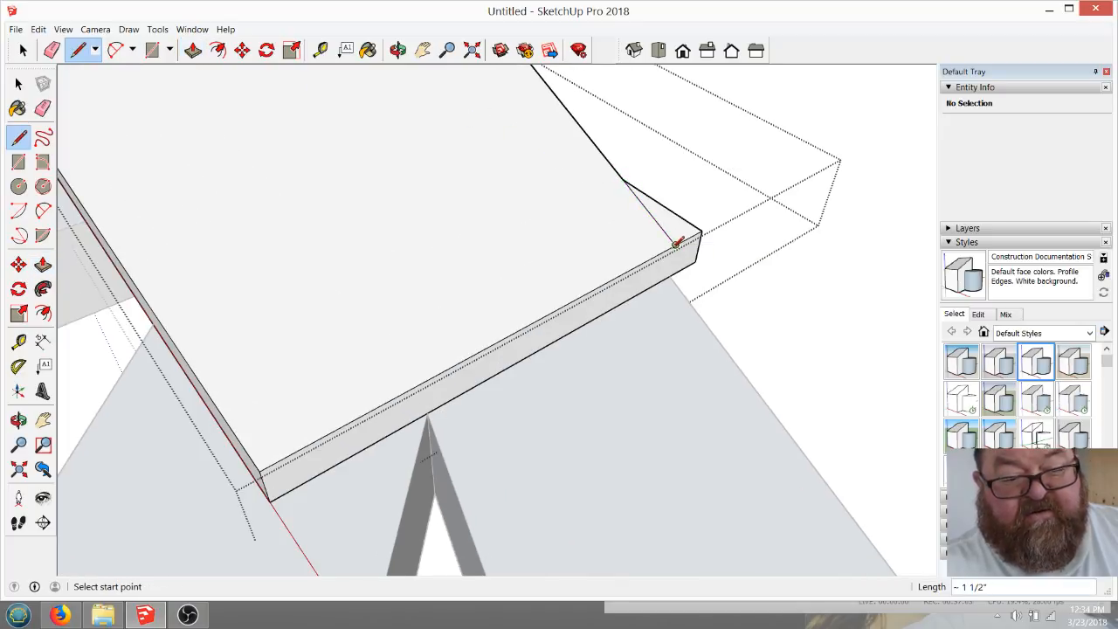
pyautogui.click(194, 50)
pyautogui.click(687, 261)
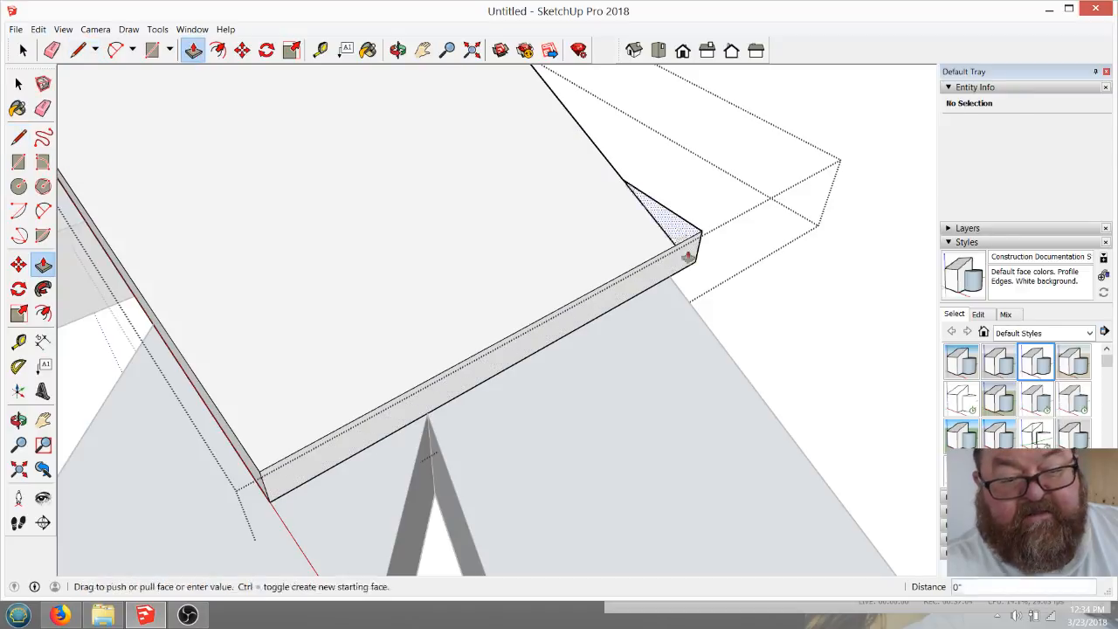
pyautogui.click(690, 269)
pyautogui.moveTo(477, 245); pyautogui.dragTo(446, 321, button='middle')
pyautogui.click(23, 49)
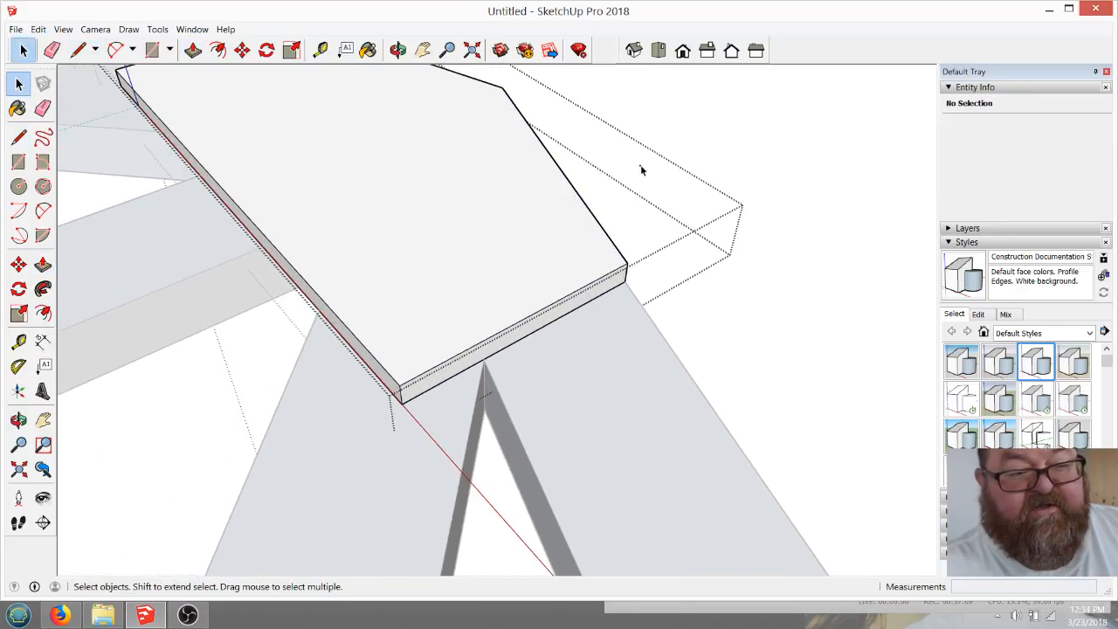
pyautogui.scroll(-5, 742, 332)
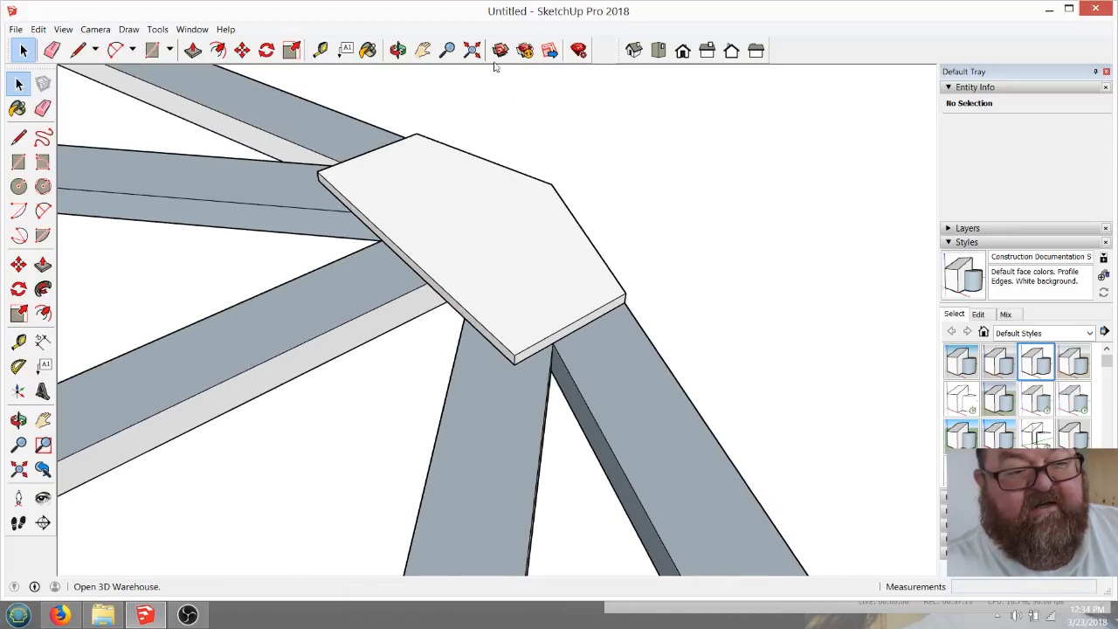
pyautogui.click(658, 51)
pyautogui.scroll(-5, 512, 201)
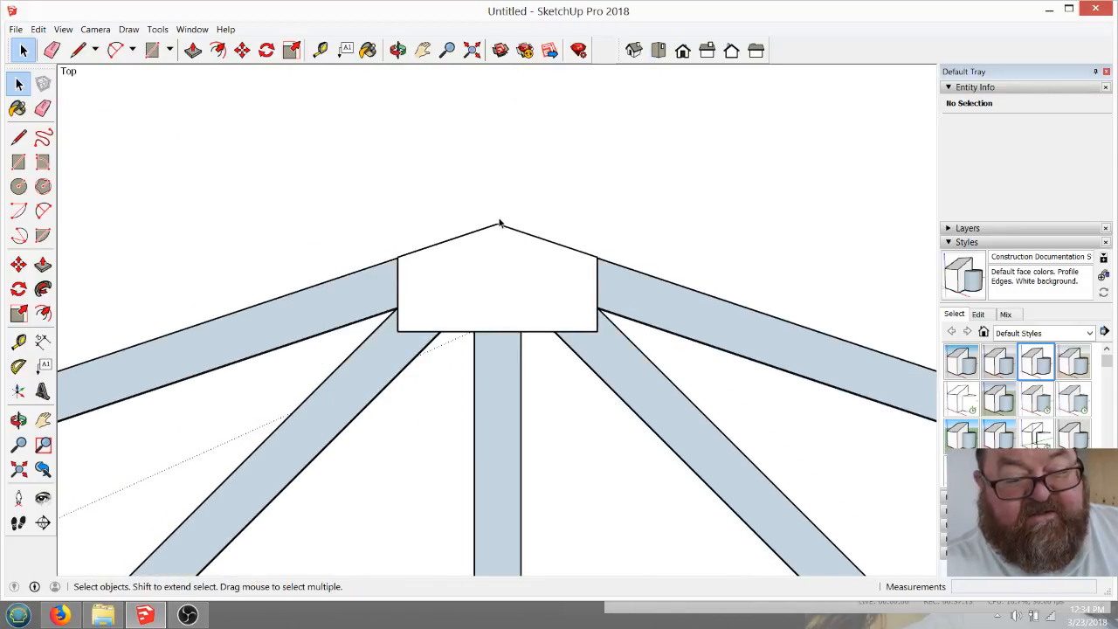
pyautogui.scroll(-3, 495, 238)
pyautogui.scroll(4, 358, 319)
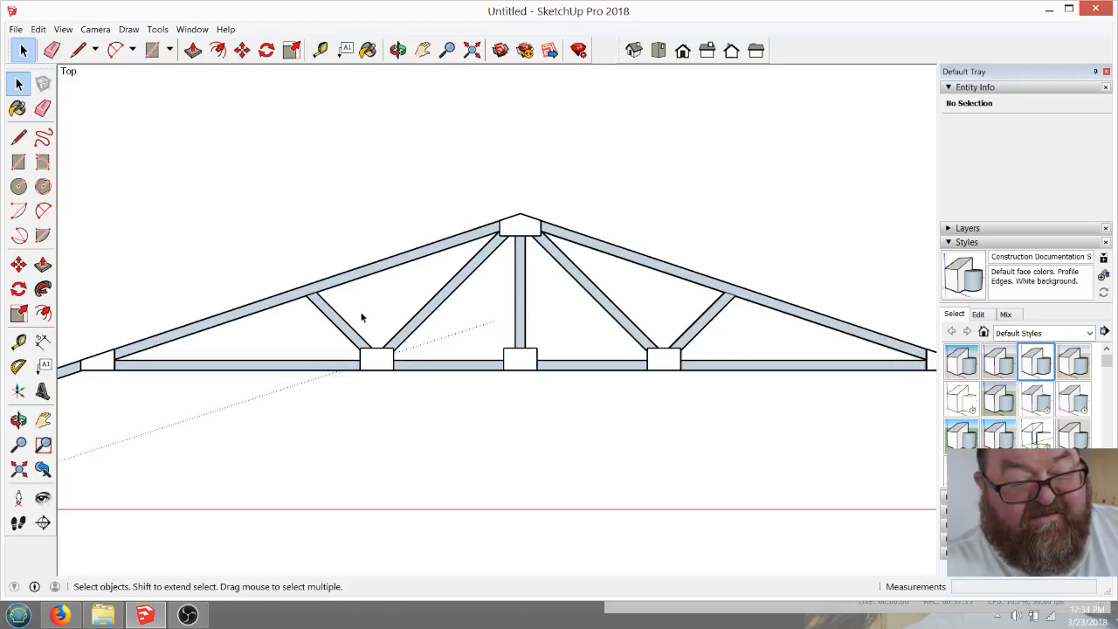
pyautogui.scroll(5, 362, 389)
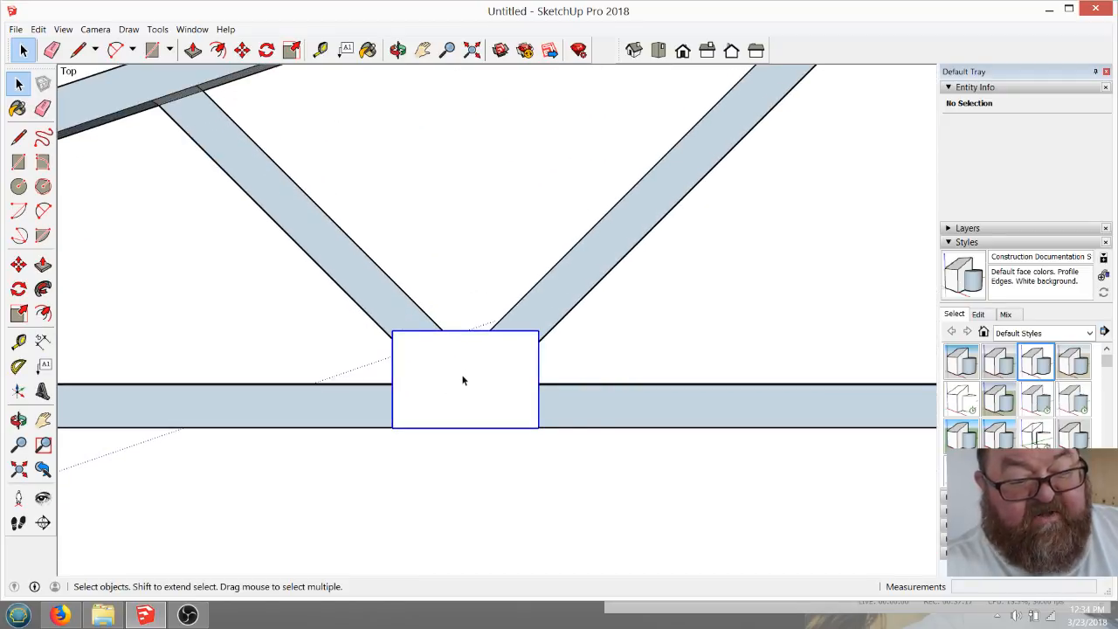
pyautogui.click(463, 381)
pyautogui.scroll(-2, 625, 430)
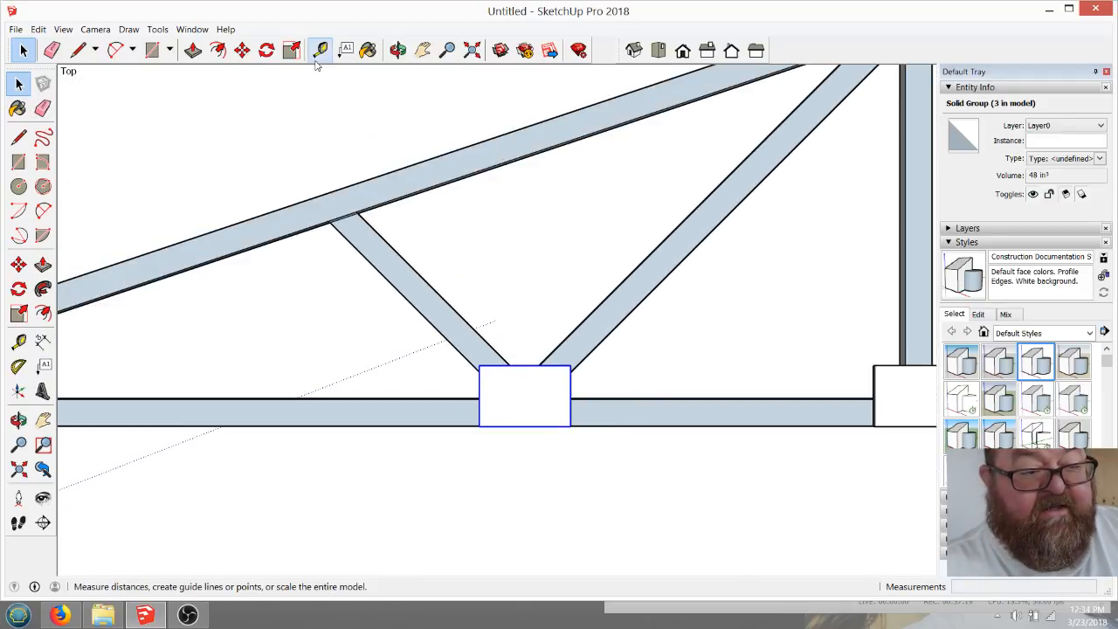
pyautogui.click(242, 50)
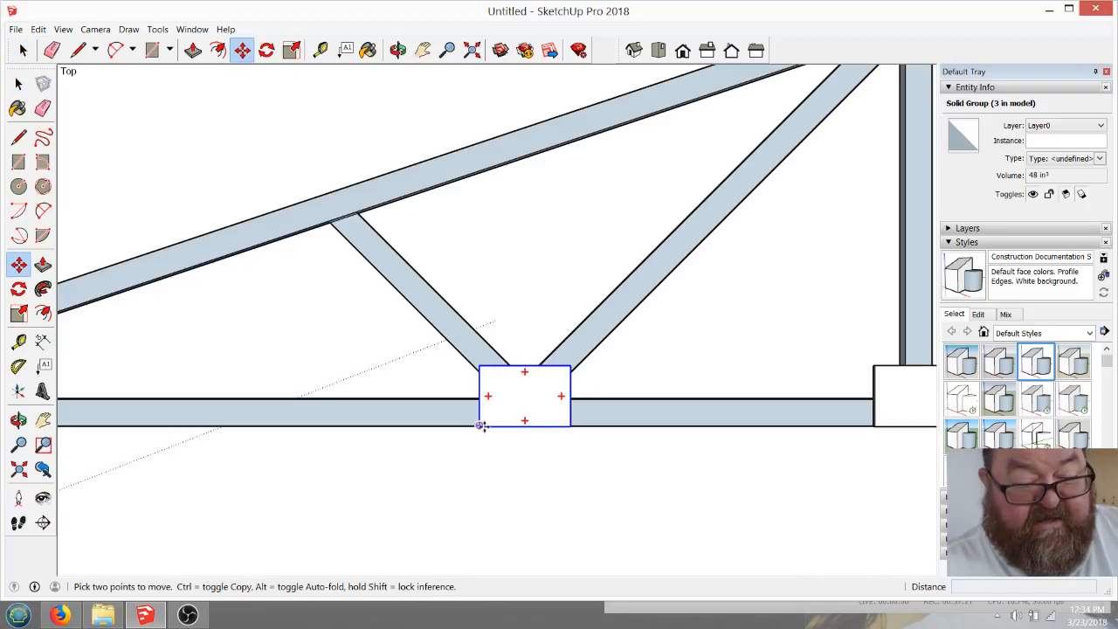
pyautogui.click(397, 49)
pyautogui.moveTo(571, 399); pyautogui.dragTo(503, 389)
pyautogui.scroll(-2, 591, 408)
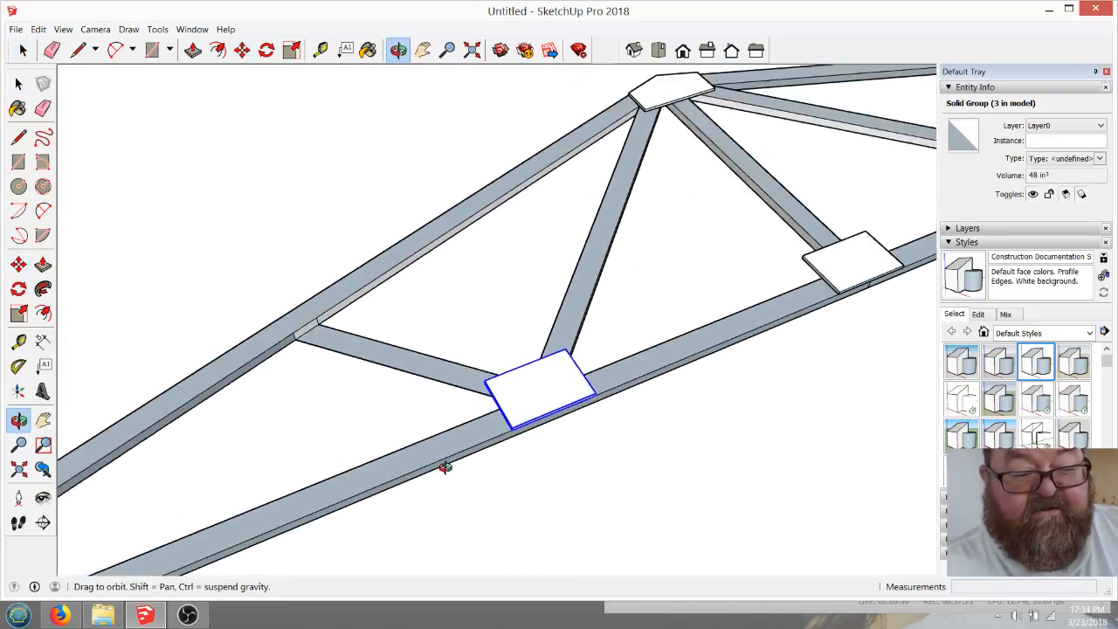
pyautogui.scroll(2, 347, 366)
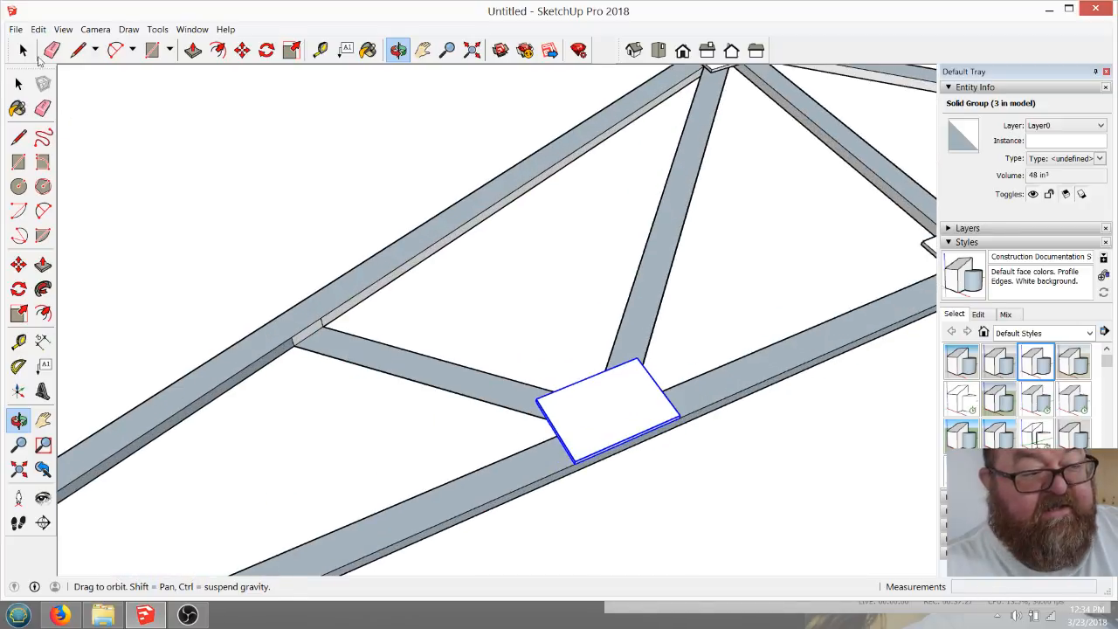
# Open the short diagonal web member, pull its top face up 1 1/2", and finish editing the group
pyautogui.click(24, 52)
pyautogui.click(333, 341)
pyautogui.doubleClick(333, 340)
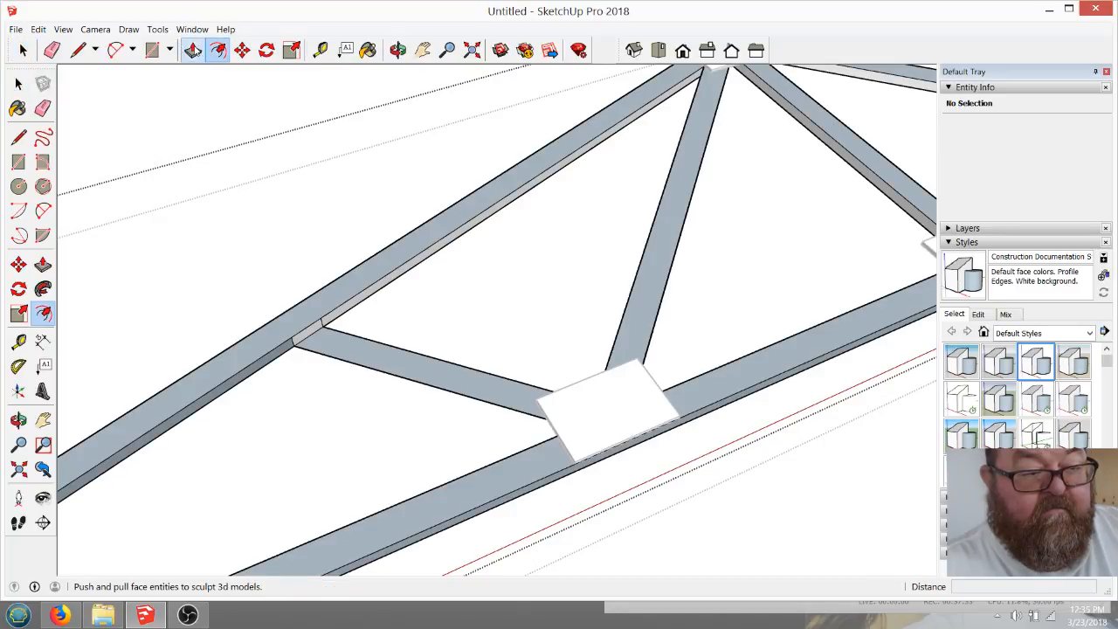
pyautogui.click(193, 50)
pyautogui.click(347, 349)
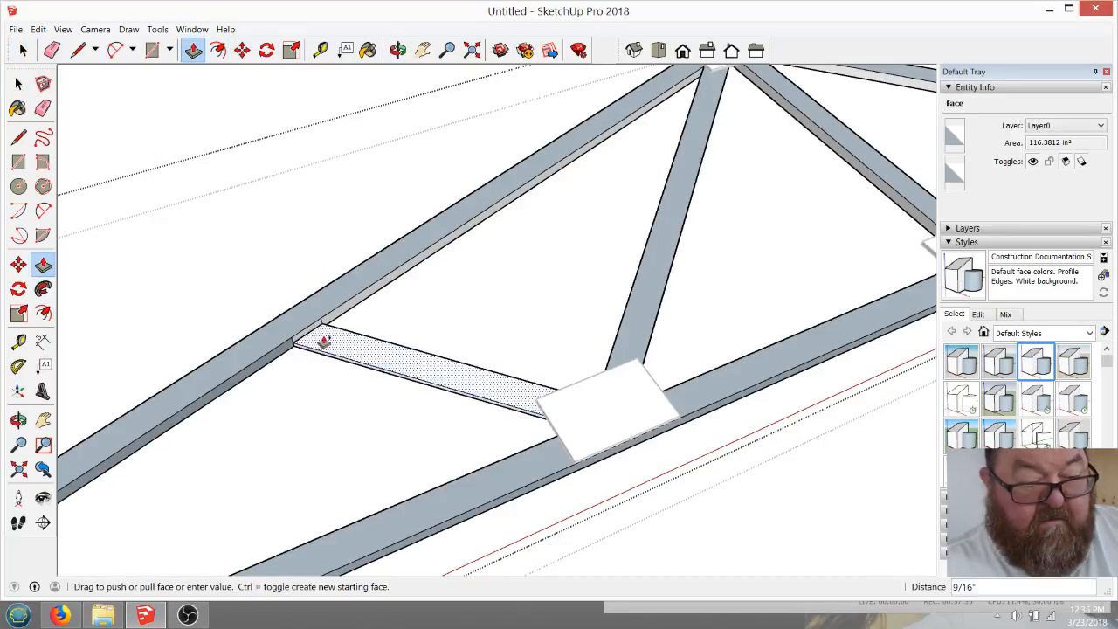
pyautogui.click(270, 343)
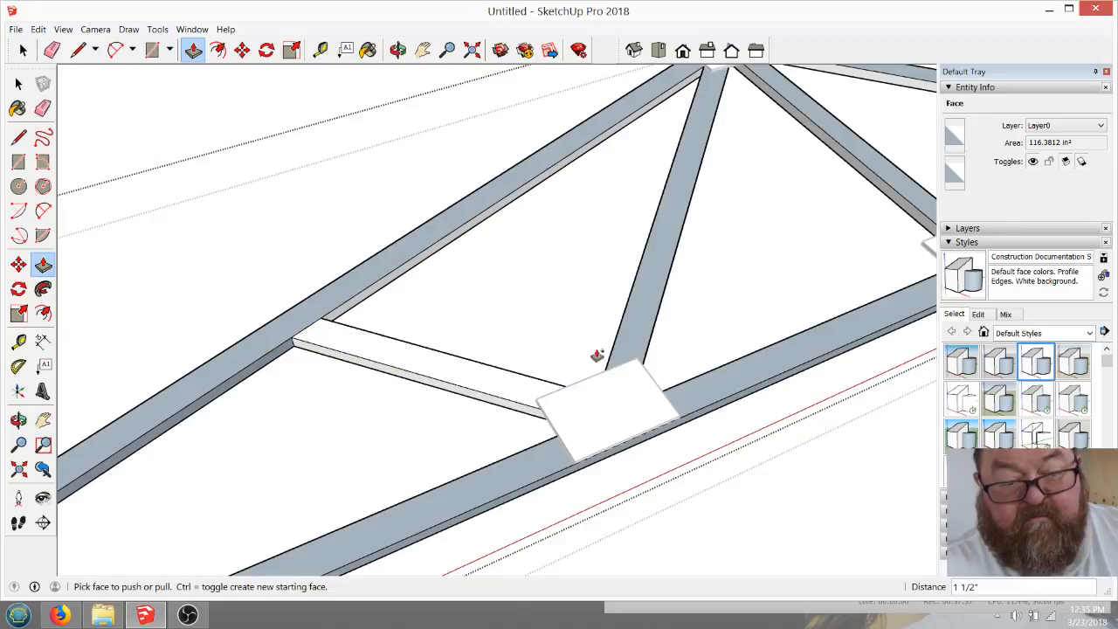
pyautogui.scroll(-3, 479, 418)
pyautogui.scroll(3, 446, 426)
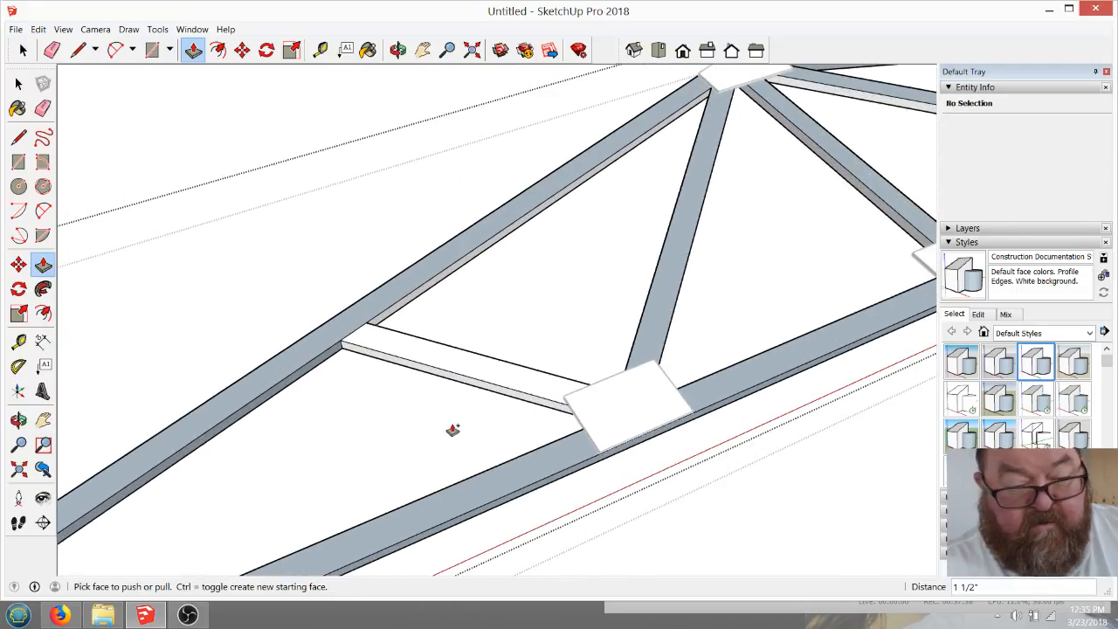
pyautogui.scroll(1, 453, 430)
pyautogui.scroll(-4, 495, 424)
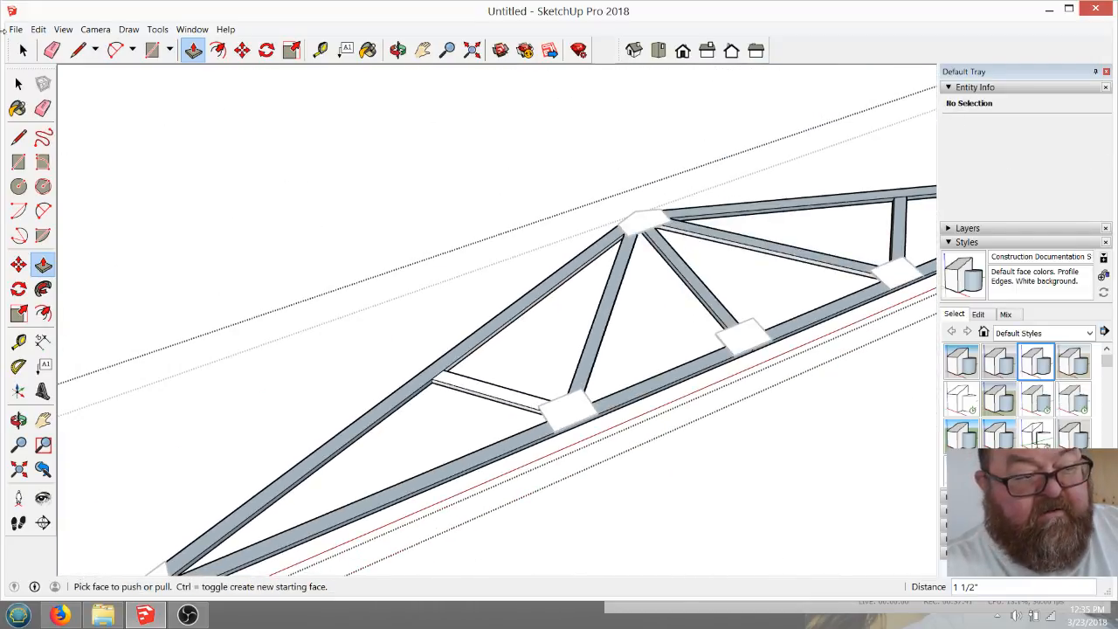
pyautogui.click(22, 50)
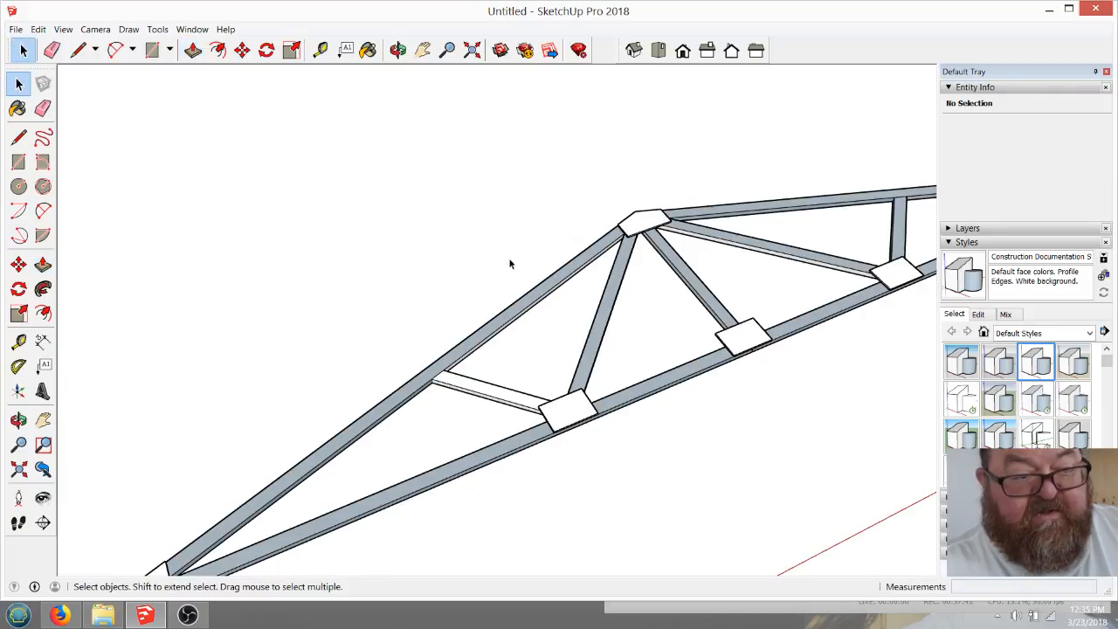
# Paint the truss members white using Color M00 from the Colors material collection
pyautogui.click(368, 50)
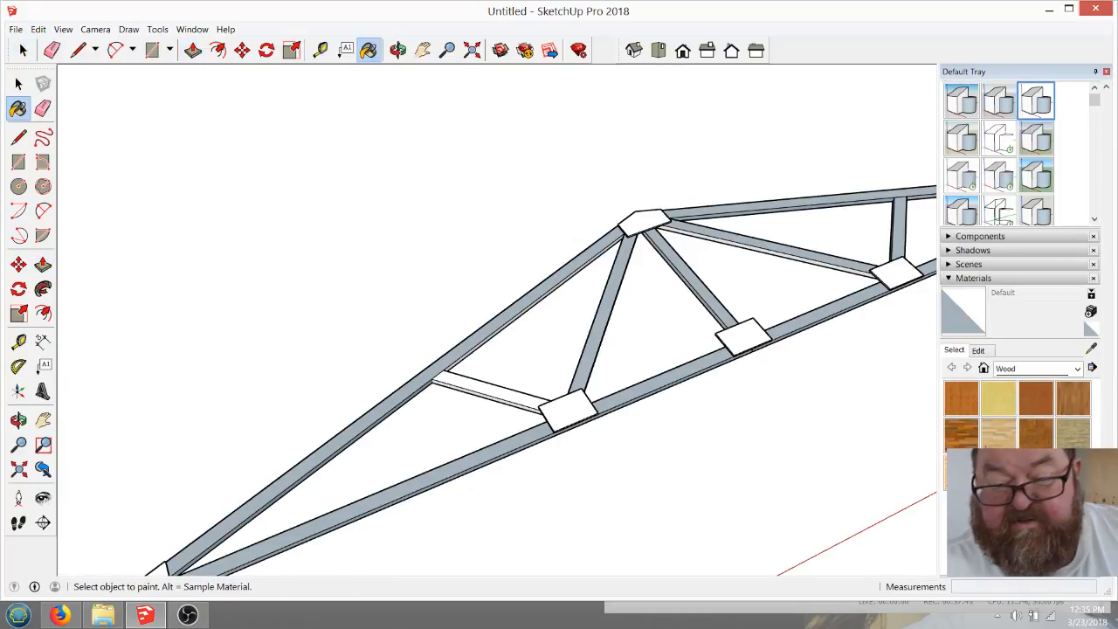
pyautogui.scroll(-1, 1002, 446)
pyautogui.click(980, 326)
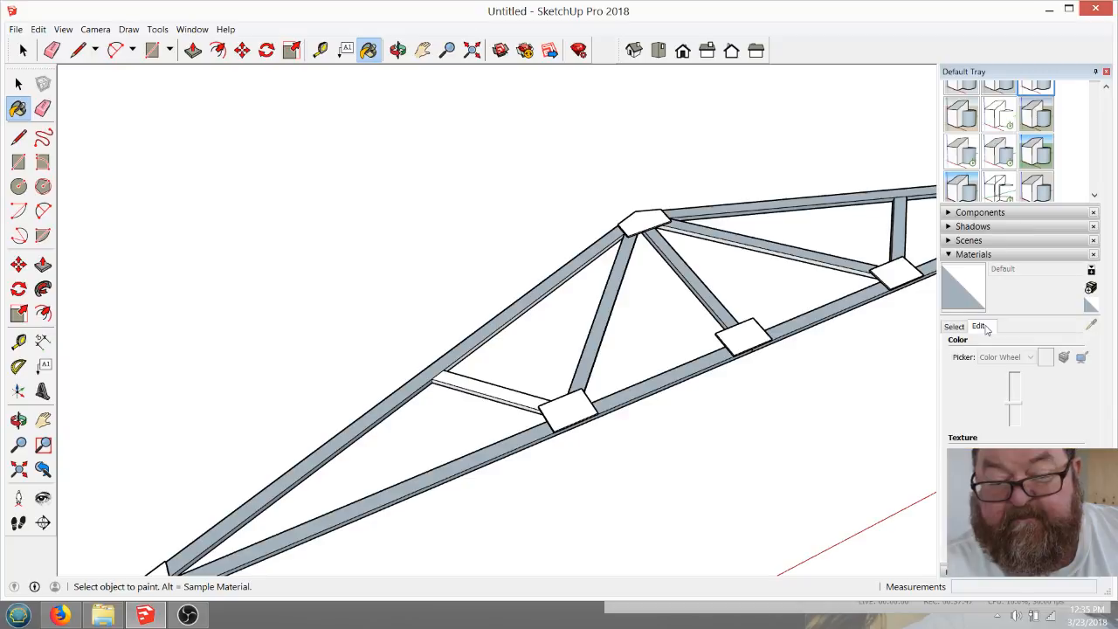
pyautogui.click(955, 326)
pyautogui.click(1078, 346)
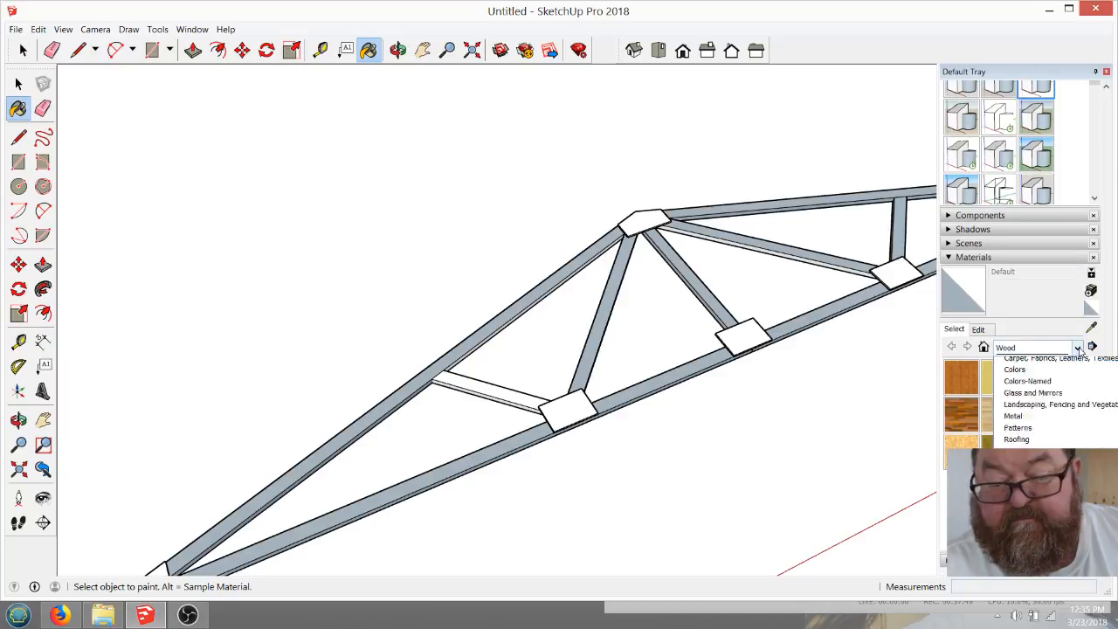
pyautogui.scroll(1, 1058, 401)
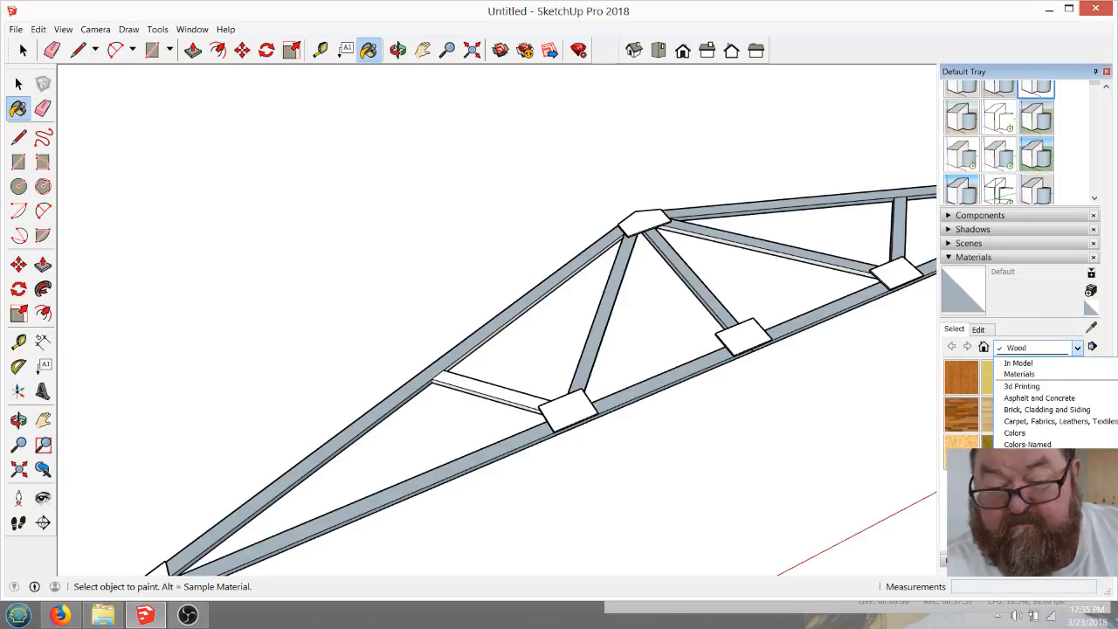
pyautogui.click(1045, 435)
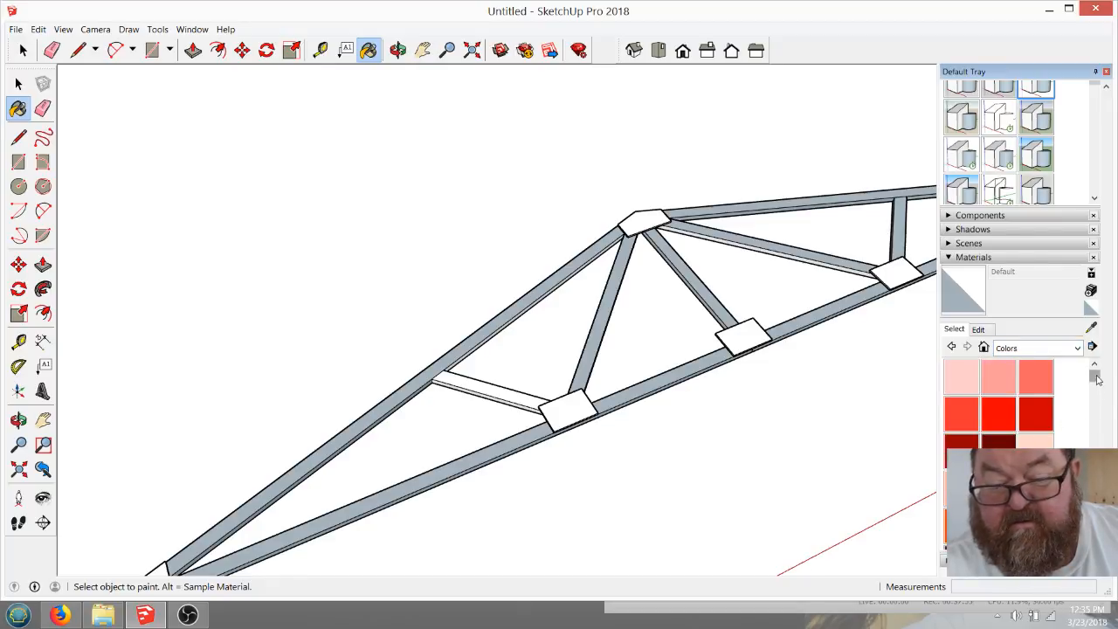
pyautogui.moveTo(1098, 380); pyautogui.dragTo(1098, 527)
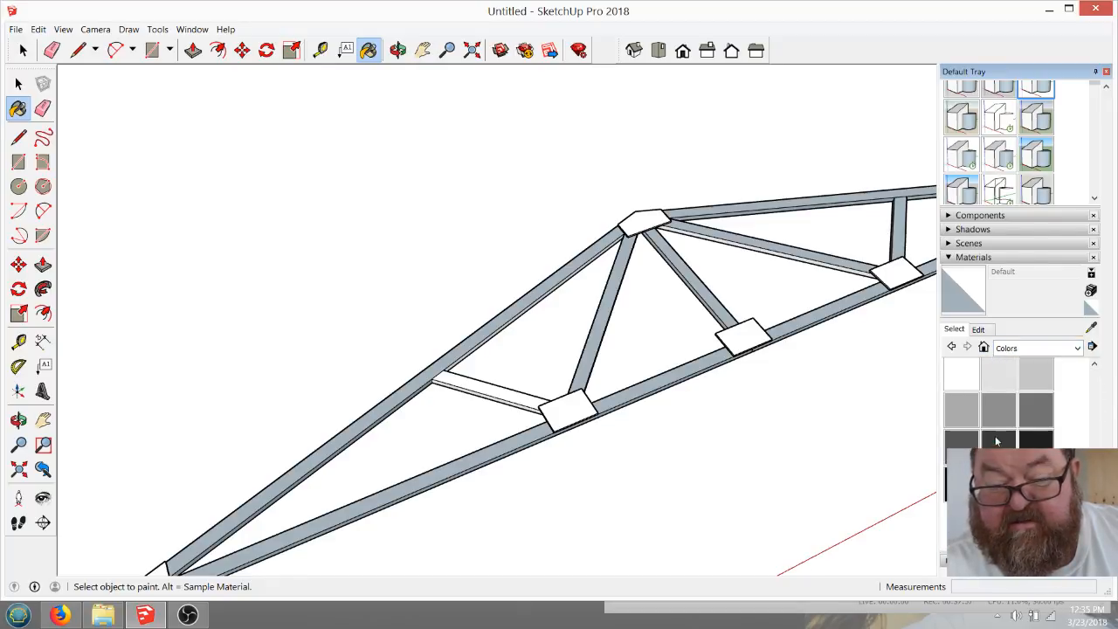
pyautogui.click(968, 375)
pyautogui.click(829, 305)
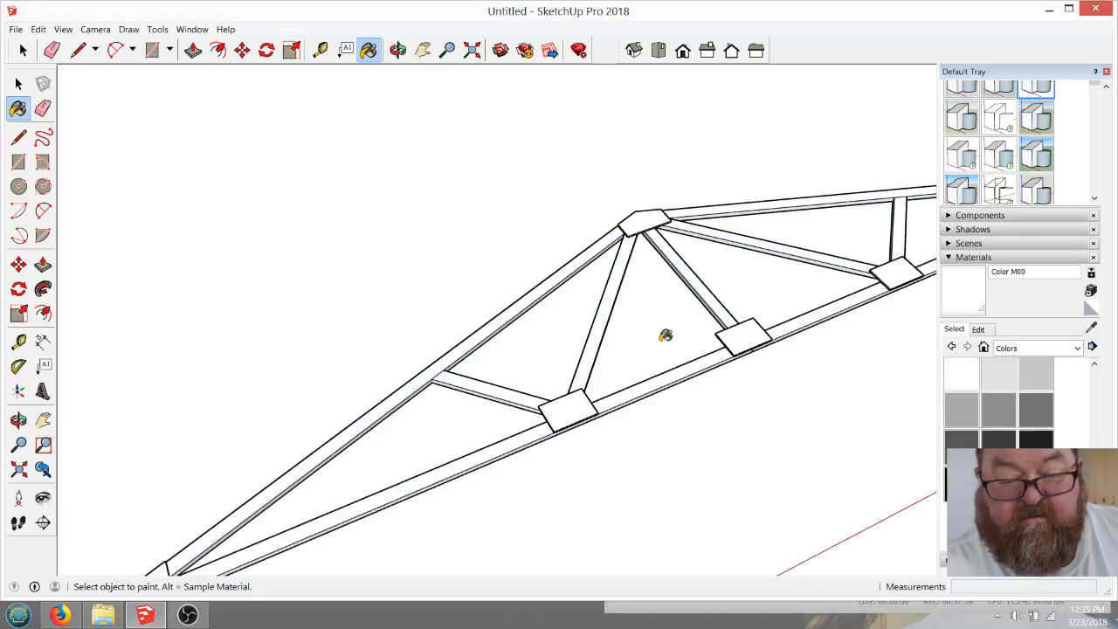
pyautogui.click(23, 49)
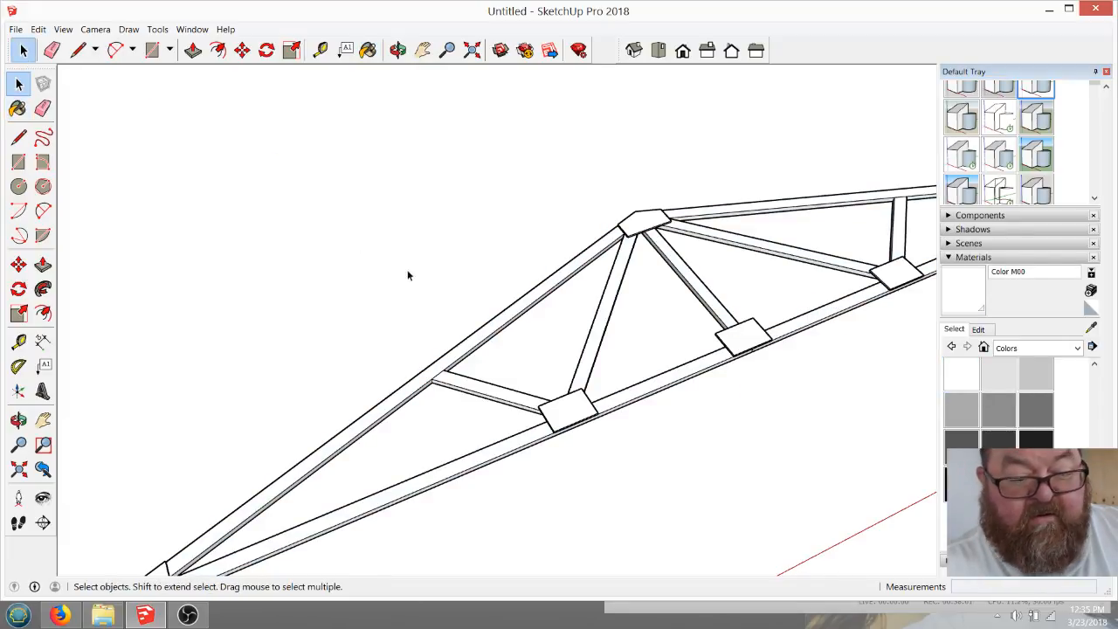
# Copy the gusset plate from the left bottom-chord joint to the joint where the short diagonal web meets the top chord
pyautogui.scroll(-3, 556, 395)
pyautogui.scroll(4, 582, 368)
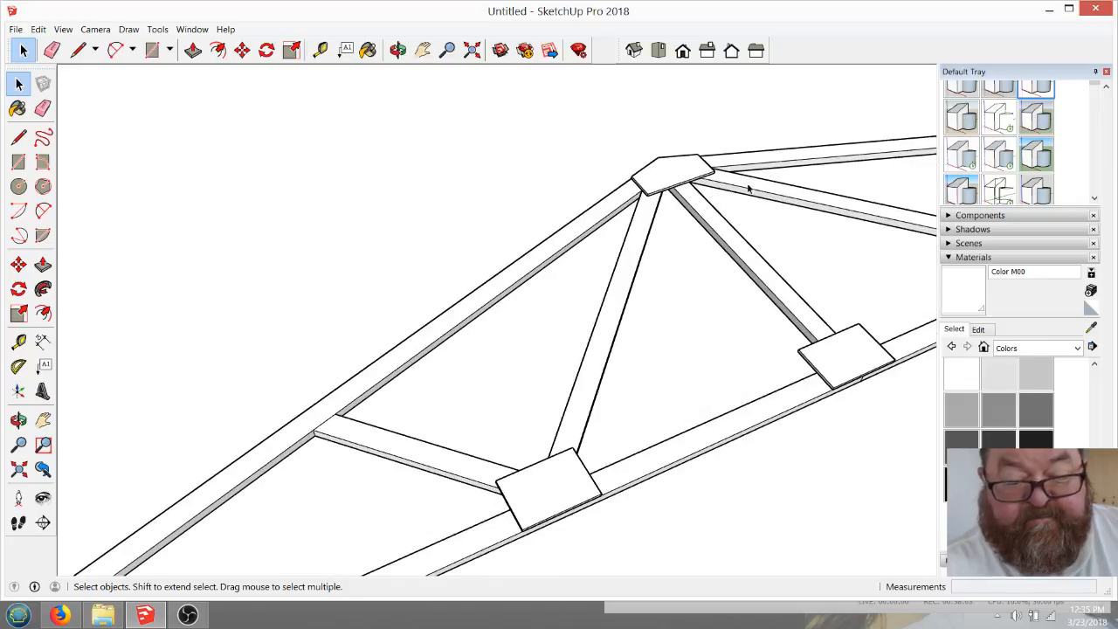
pyautogui.scroll(-2, 781, 247)
pyautogui.scroll(3, 504, 482)
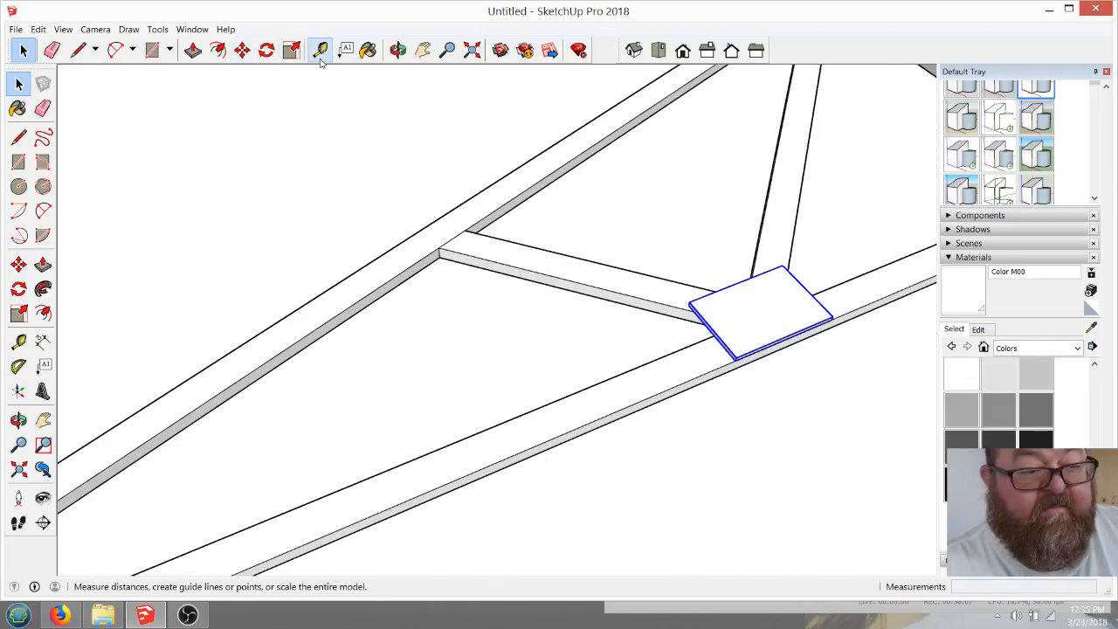
pyautogui.click(248, 57)
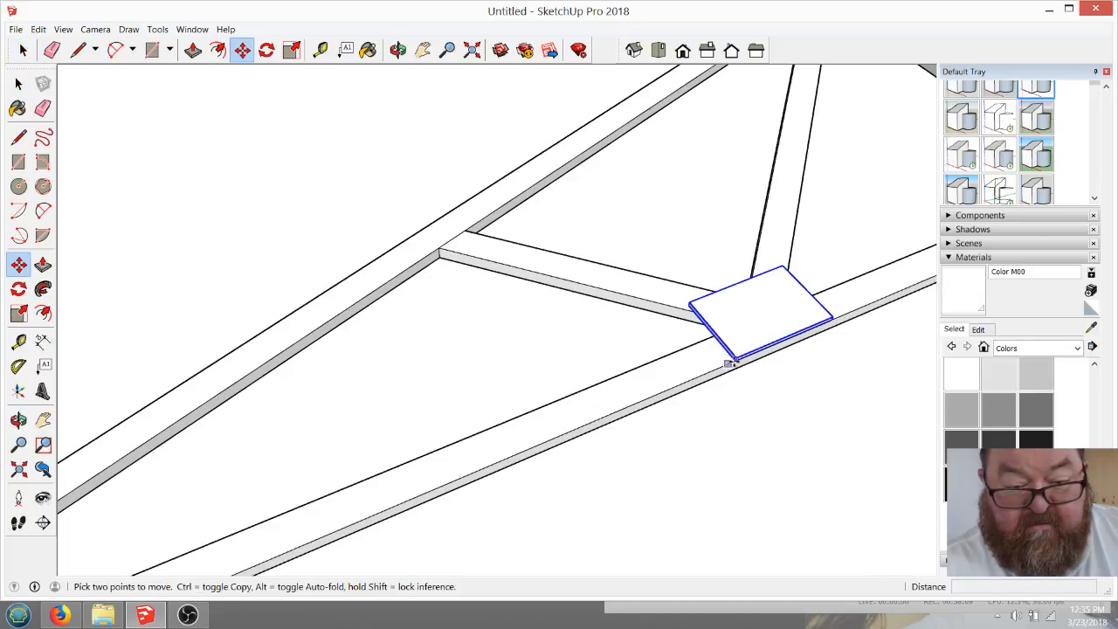
pyautogui.scroll(5, 737, 359)
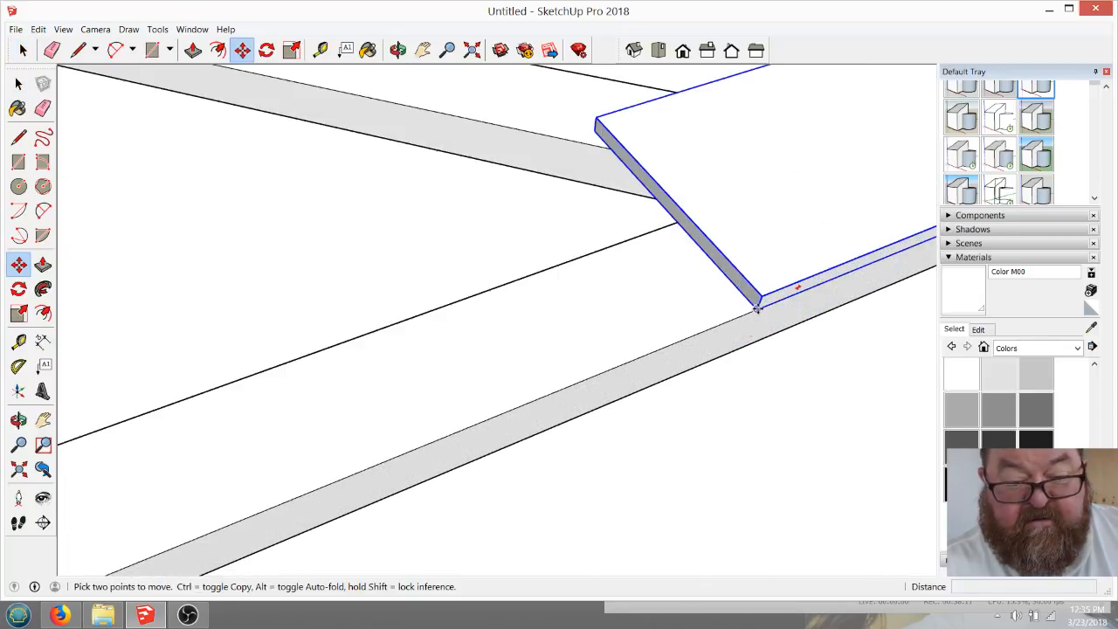
pyautogui.press('ctrl')
pyautogui.click(756, 308)
pyautogui.scroll(-6, 769, 379)
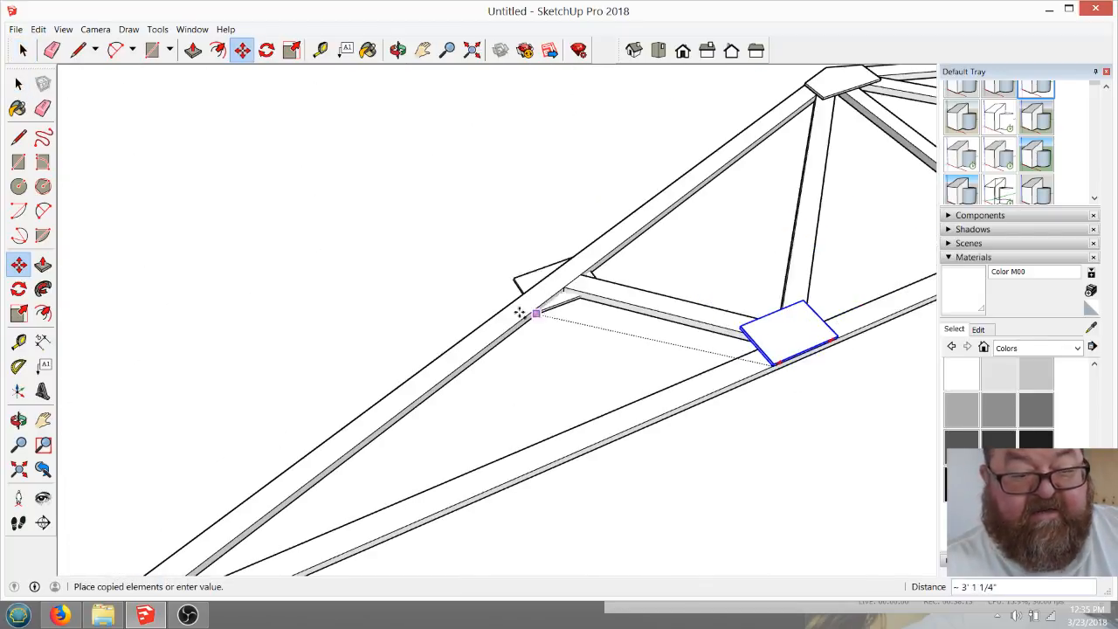
pyautogui.scroll(4, 585, 310)
pyautogui.scroll(2, 584, 309)
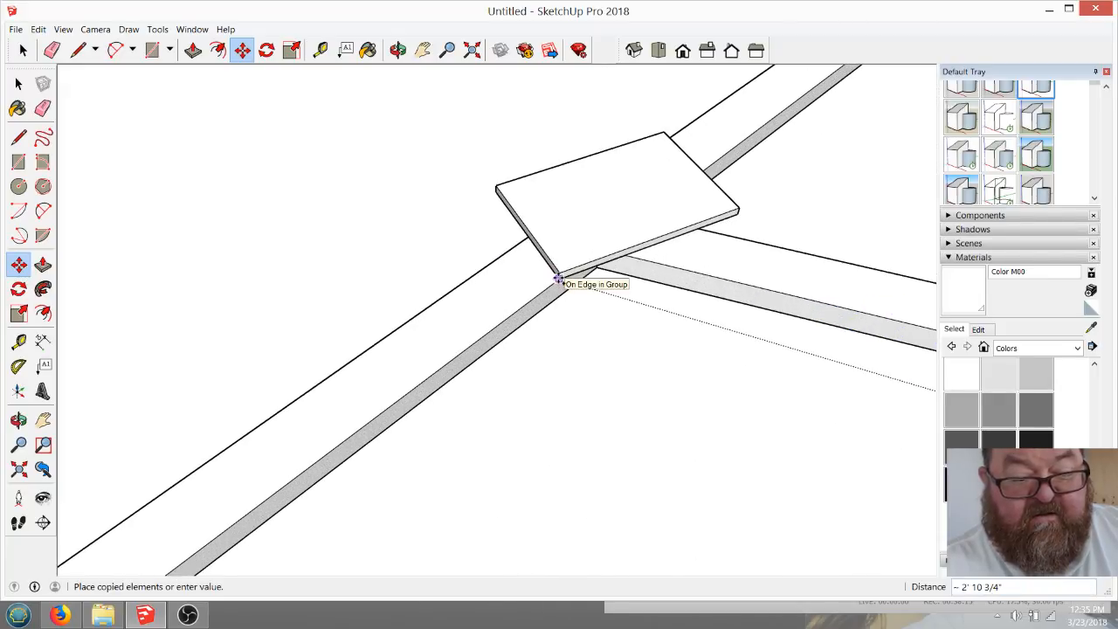
pyautogui.click(557, 278)
# Rotate the copied gusset plate about 18.4 degrees around its lower corner to align its long edge with the top chord
pyautogui.click(266, 50)
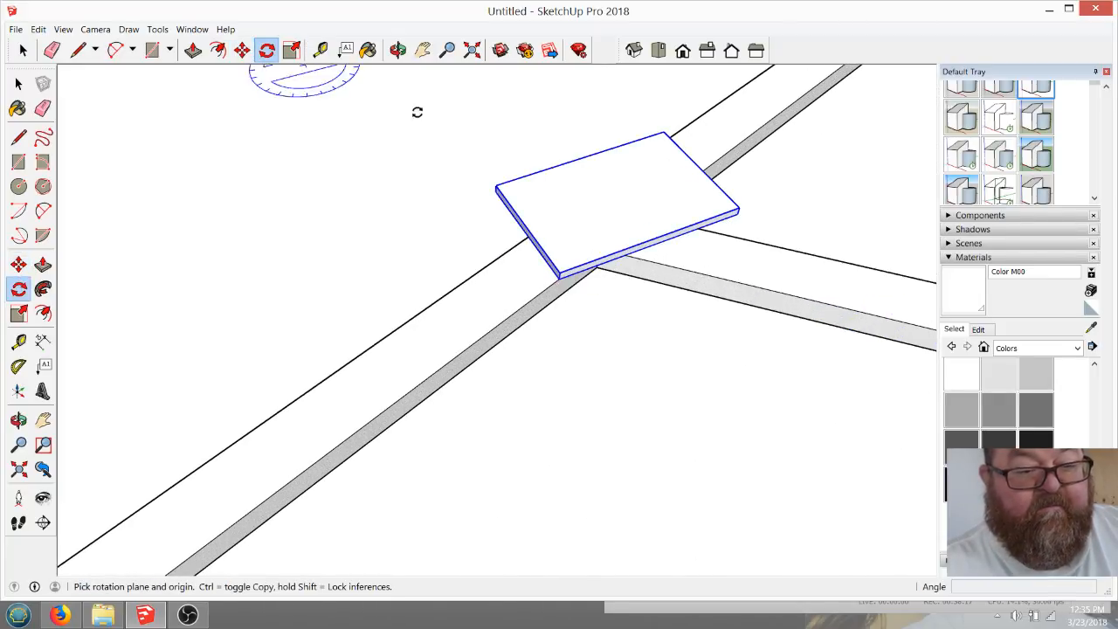
pyautogui.scroll(5, 711, 242)
pyautogui.scroll(-2, 707, 250)
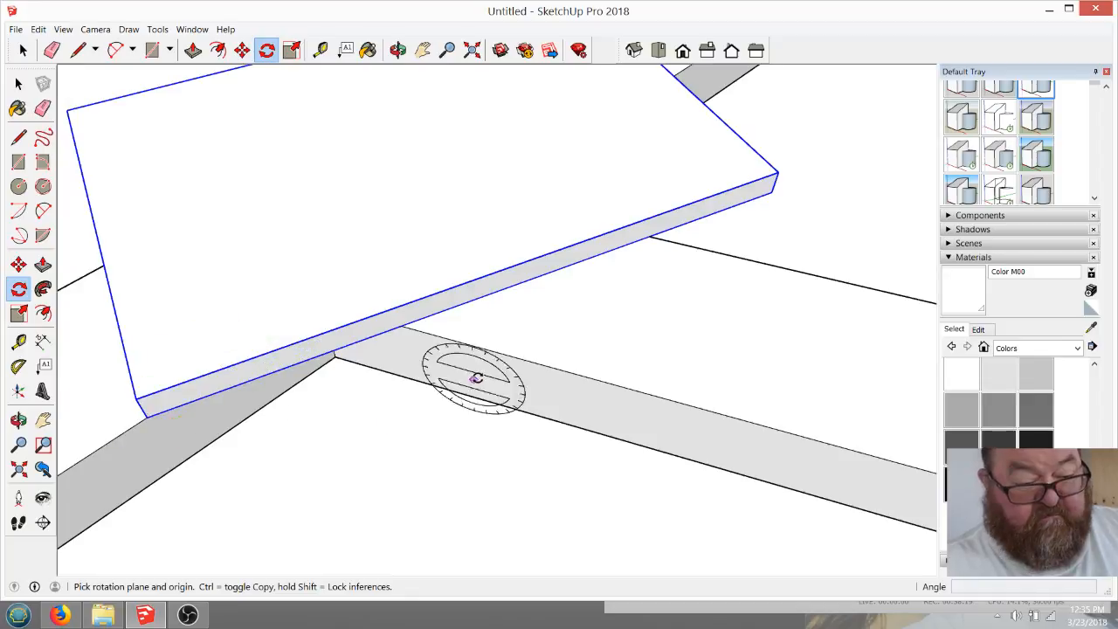
pyautogui.scroll(-2, 476, 377)
pyautogui.scroll(-2, 816, 332)
pyautogui.scroll(1, 794, 342)
pyautogui.scroll(1, 768, 336)
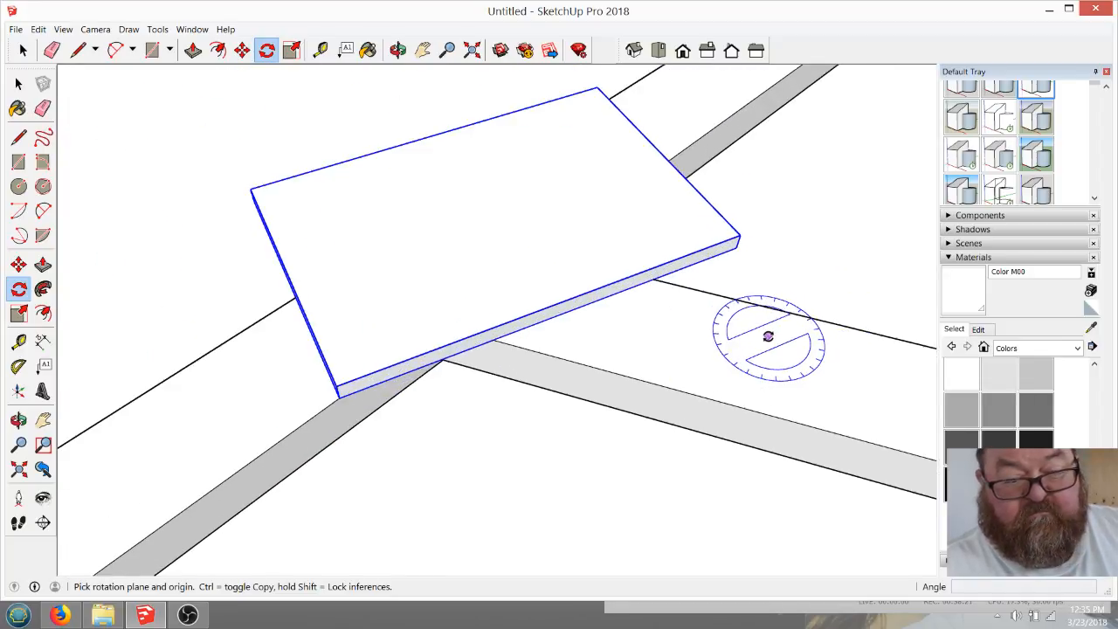
pyautogui.scroll(1, 725, 337)
pyautogui.moveTo(297, 404); pyautogui.dragTo(329, 396)
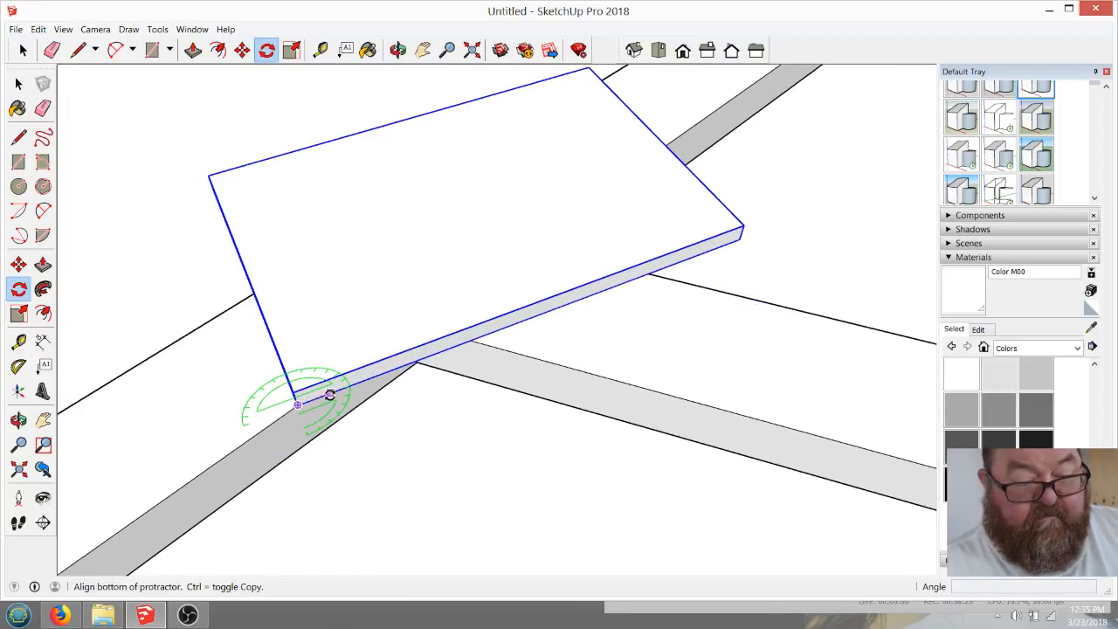
pyautogui.press('Escape')
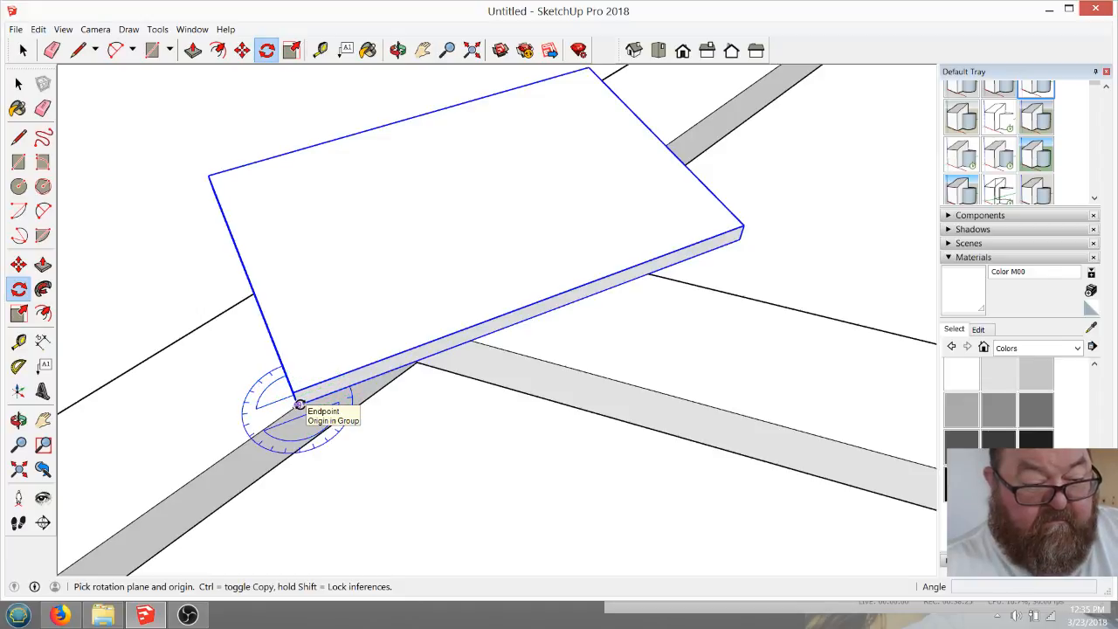
pyautogui.click(297, 405)
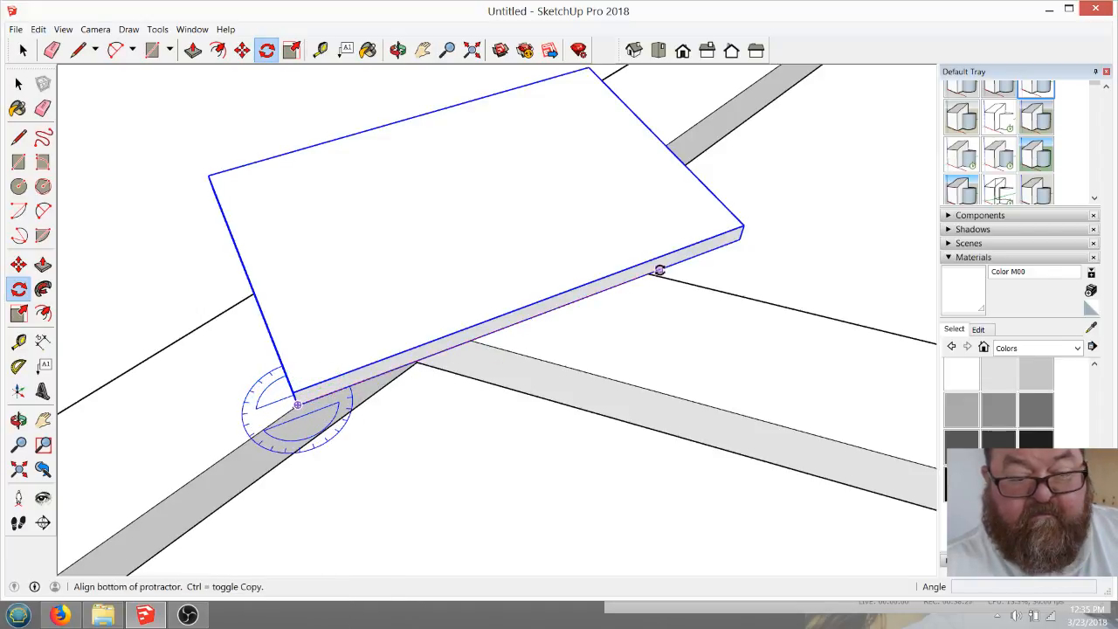
pyautogui.click(668, 266)
pyautogui.press('Escape')
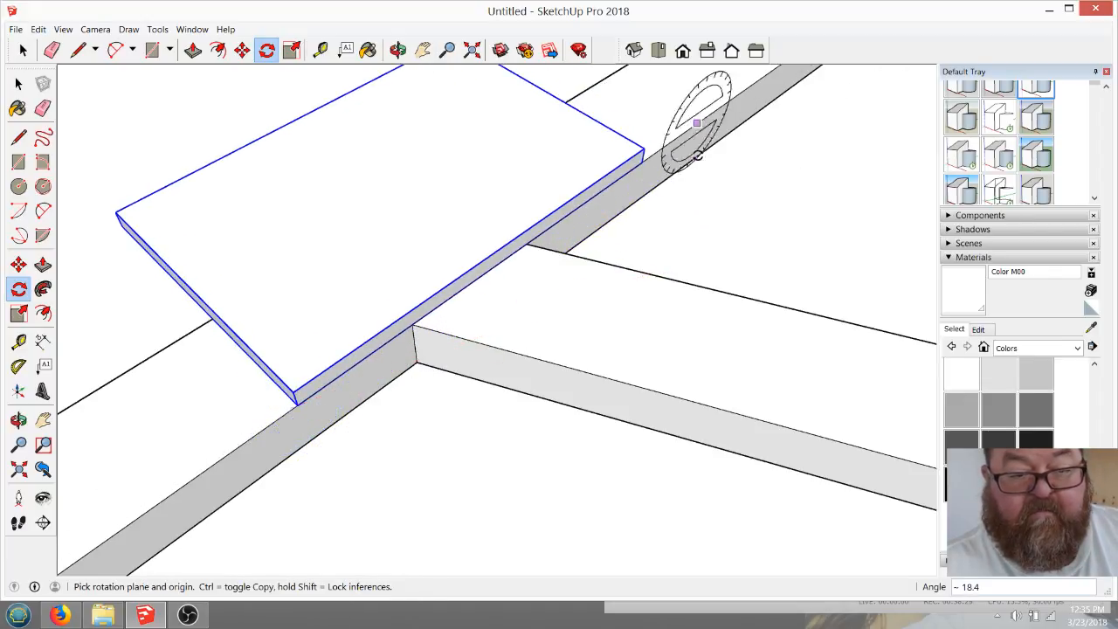
pyautogui.scroll(-2, 707, 337)
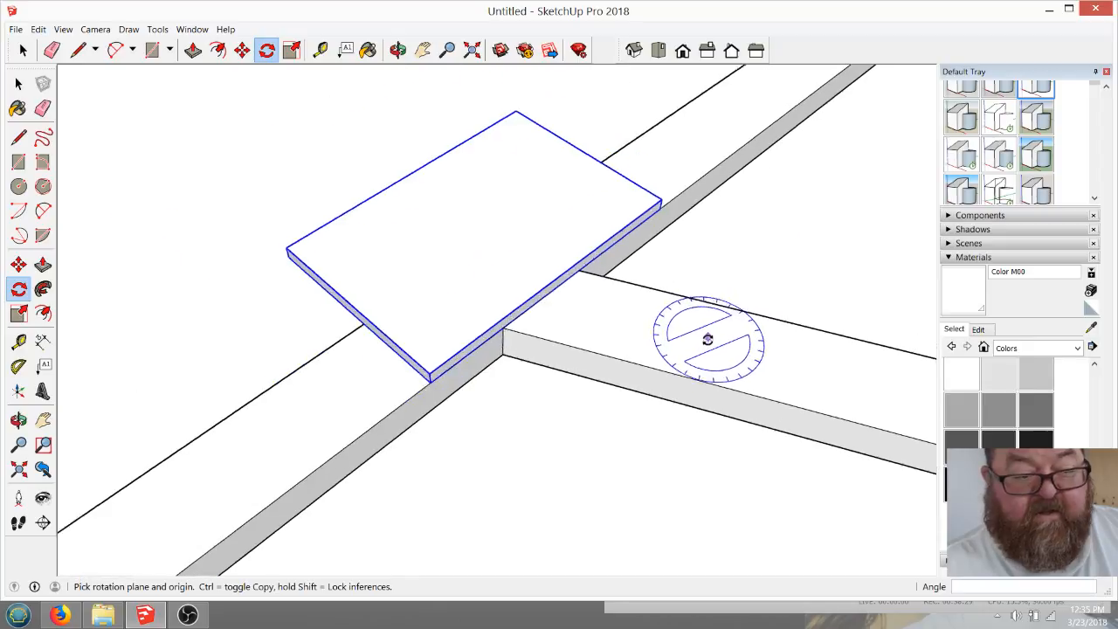
# Move the rotated gusset plate about 4 1/2" along its short side so its outer edge lines up with the top chord's outer edge
pyautogui.click(242, 49)
pyautogui.scroll(3, 333, 300)
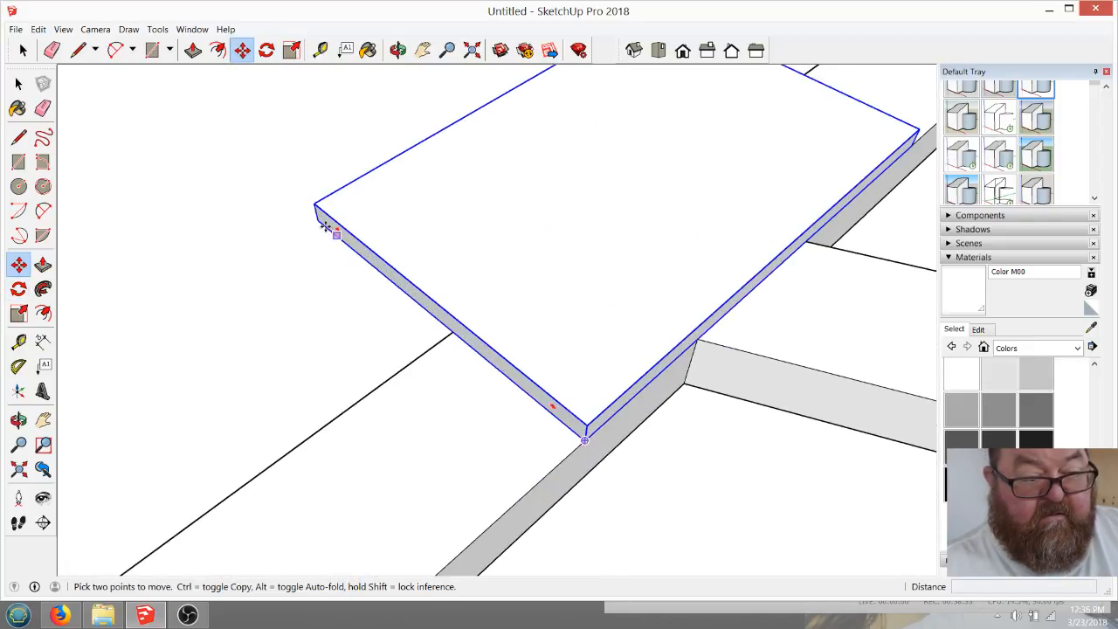
pyautogui.click(321, 225)
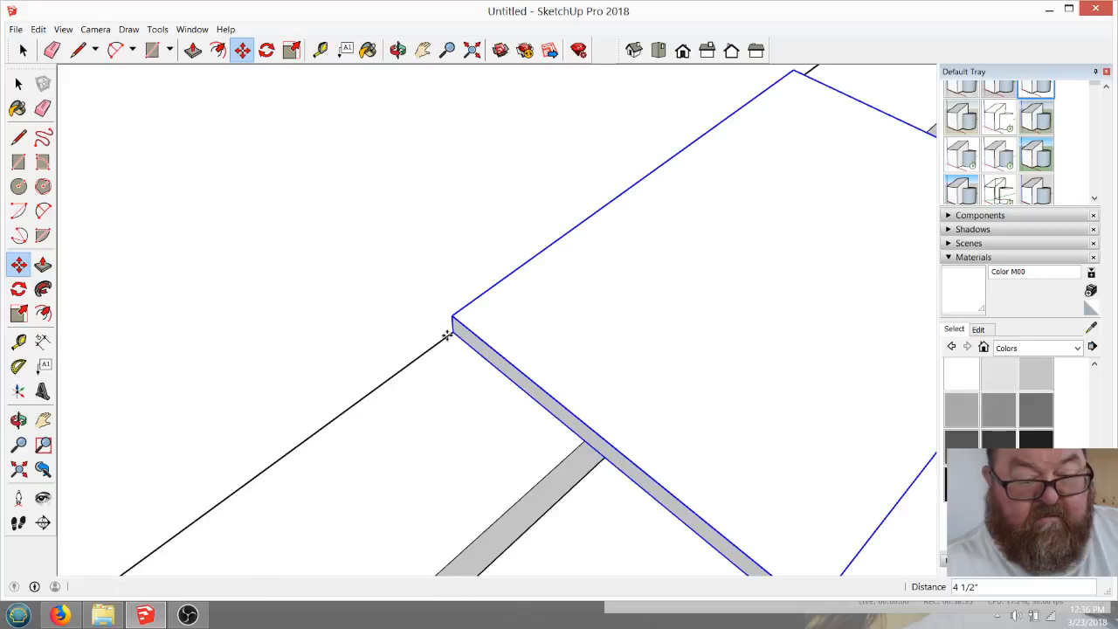
pyautogui.click(447, 323)
pyautogui.scroll(-2, 367, 320)
pyautogui.scroll(-2, 367, 320)
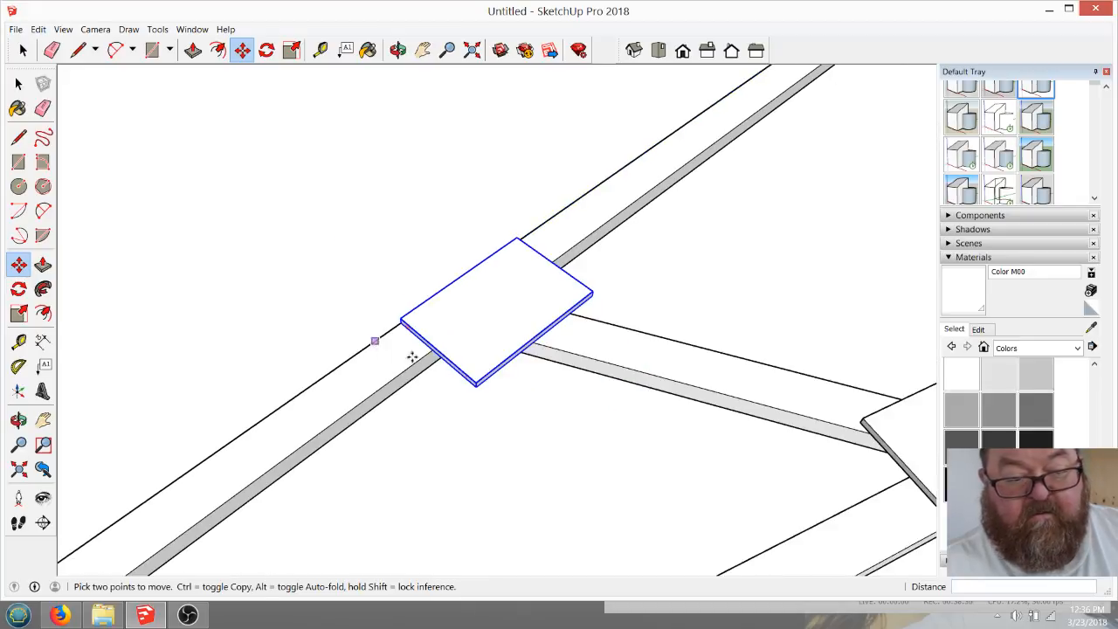
# Copy the top-chord gusset plate about 10' 11 15/16" across to the other half of the truss, near the matching web joint
pyautogui.click(398, 50)
pyautogui.moveTo(536, 306); pyautogui.dragTo(403, 429)
pyautogui.scroll(-6, 446, 330)
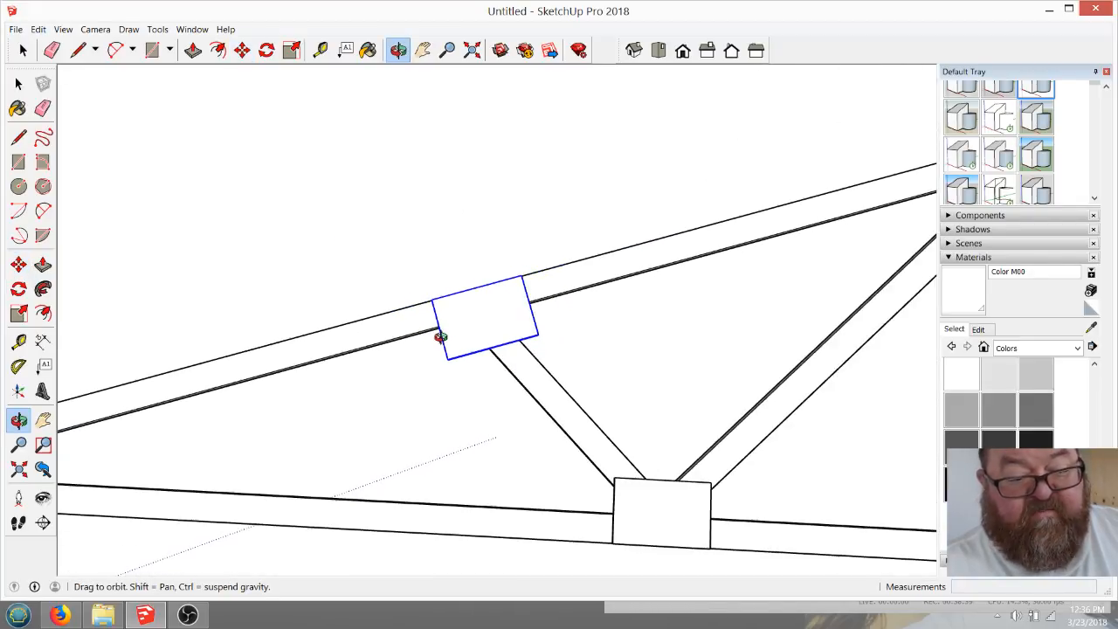
pyautogui.scroll(3, 545, 375)
pyautogui.scroll(2, 544, 375)
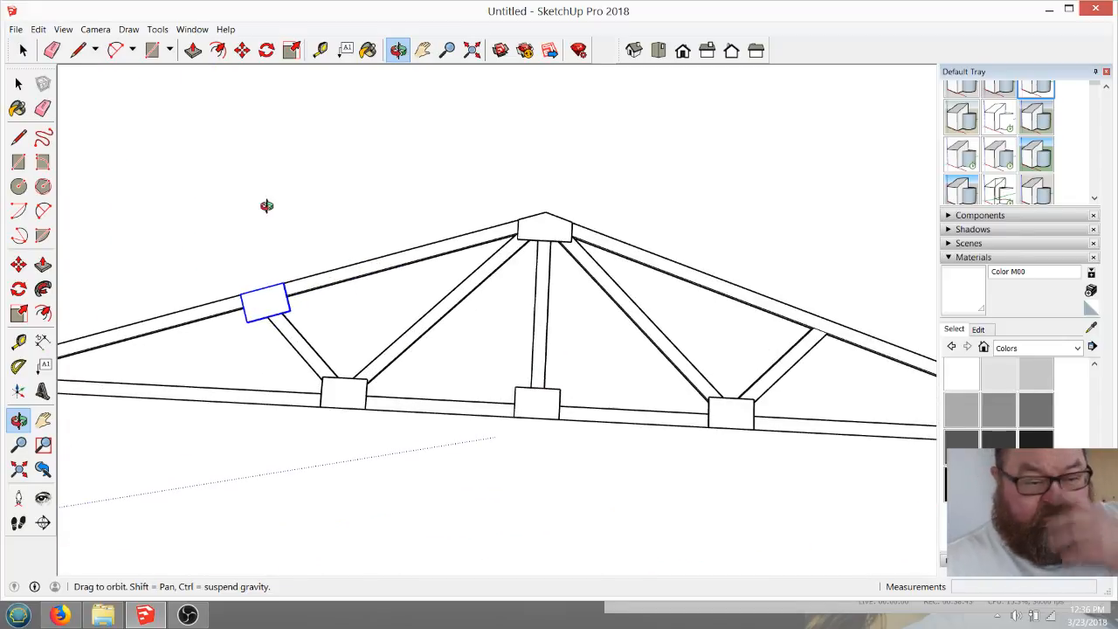
pyautogui.click(242, 50)
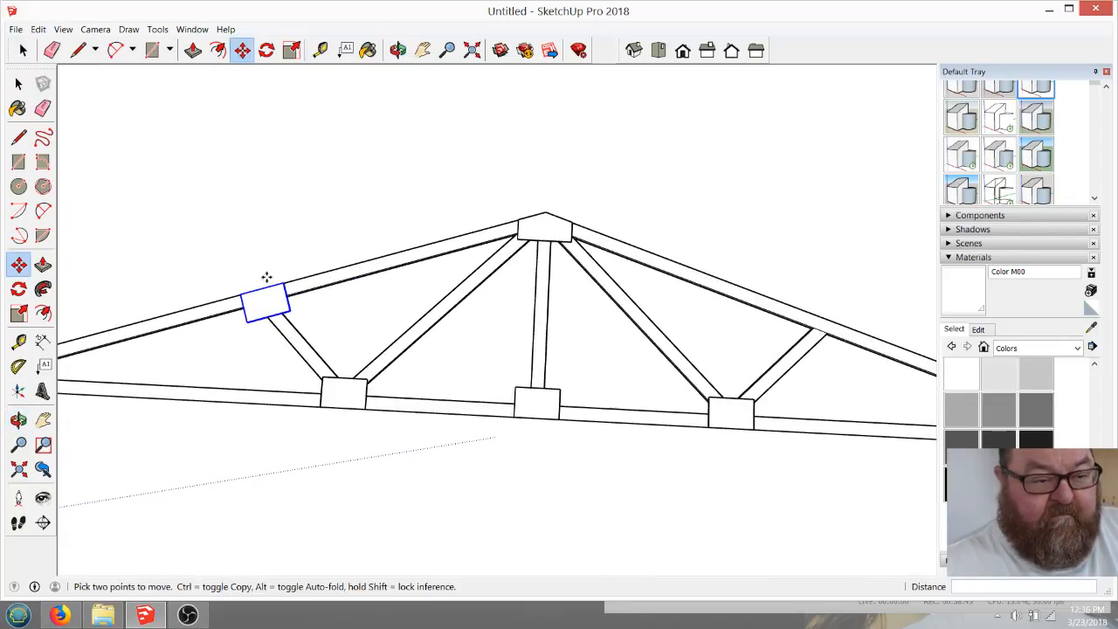
pyautogui.press('ctrl')
pyautogui.click(264, 223)
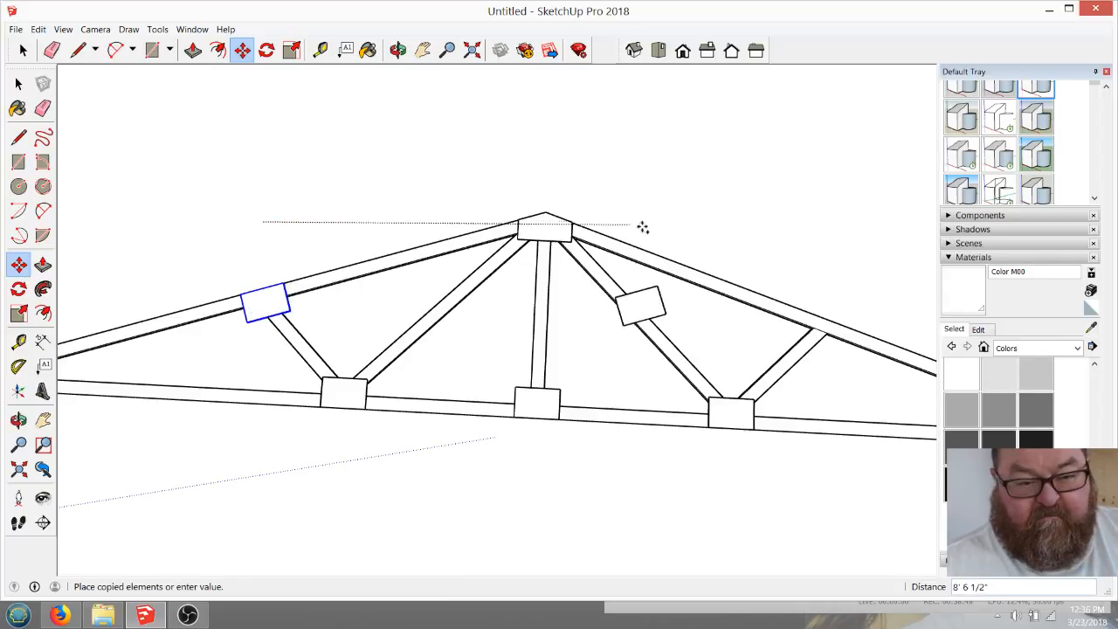
pyautogui.click(738, 251)
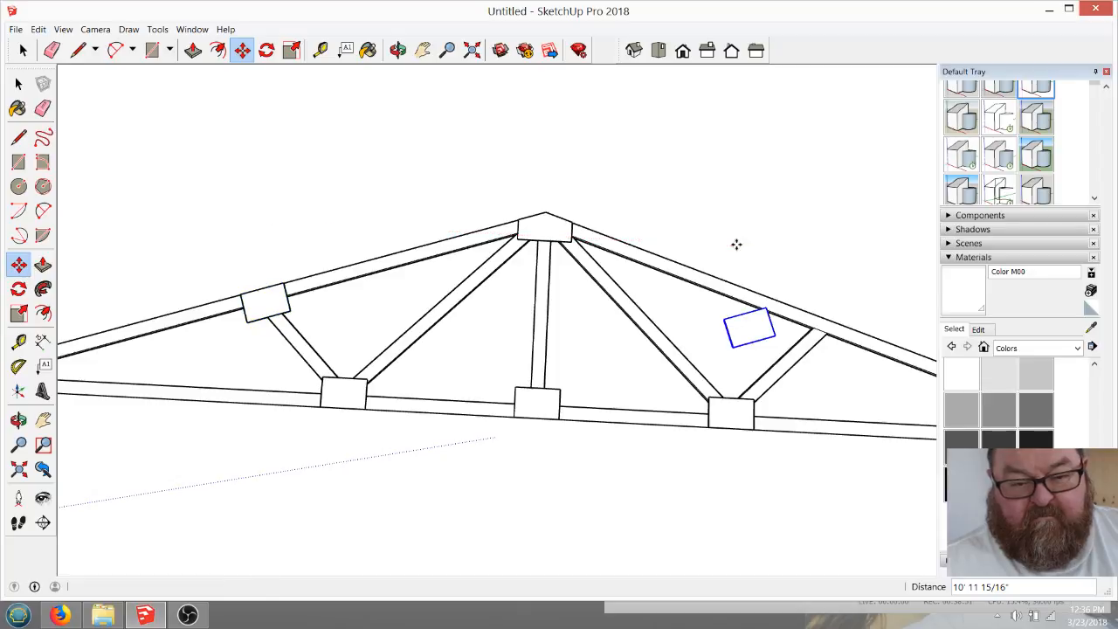
# Try to mirror the copied gusset plate lengthwise with the Scale tool, and undo the scaling
pyautogui.click(291, 50)
pyautogui.scroll(5, 769, 349)
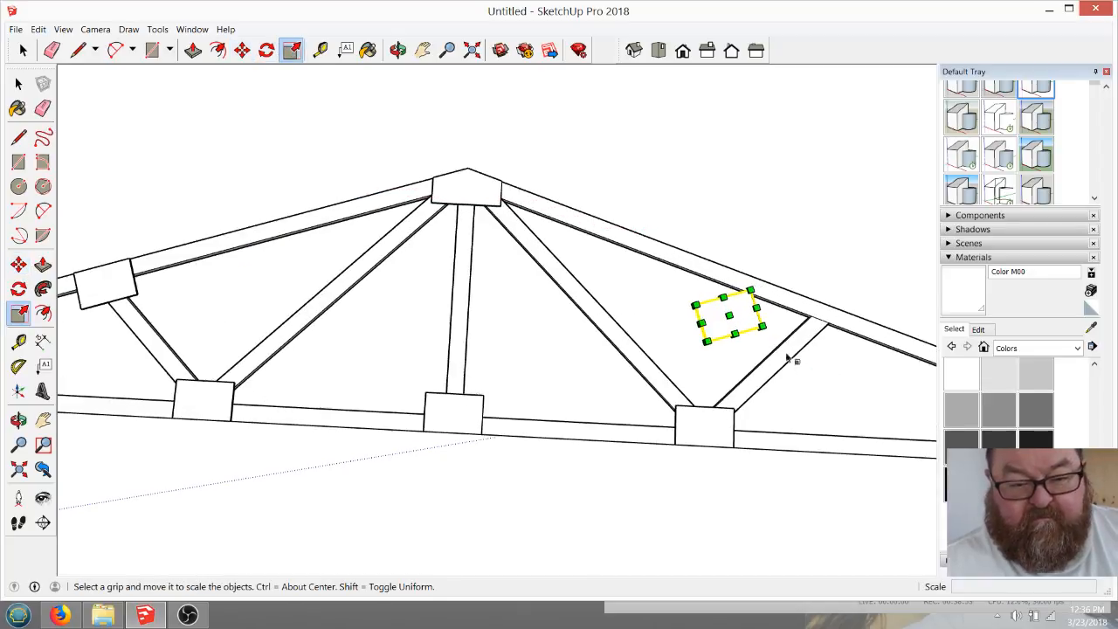
pyautogui.scroll(2, 713, 334)
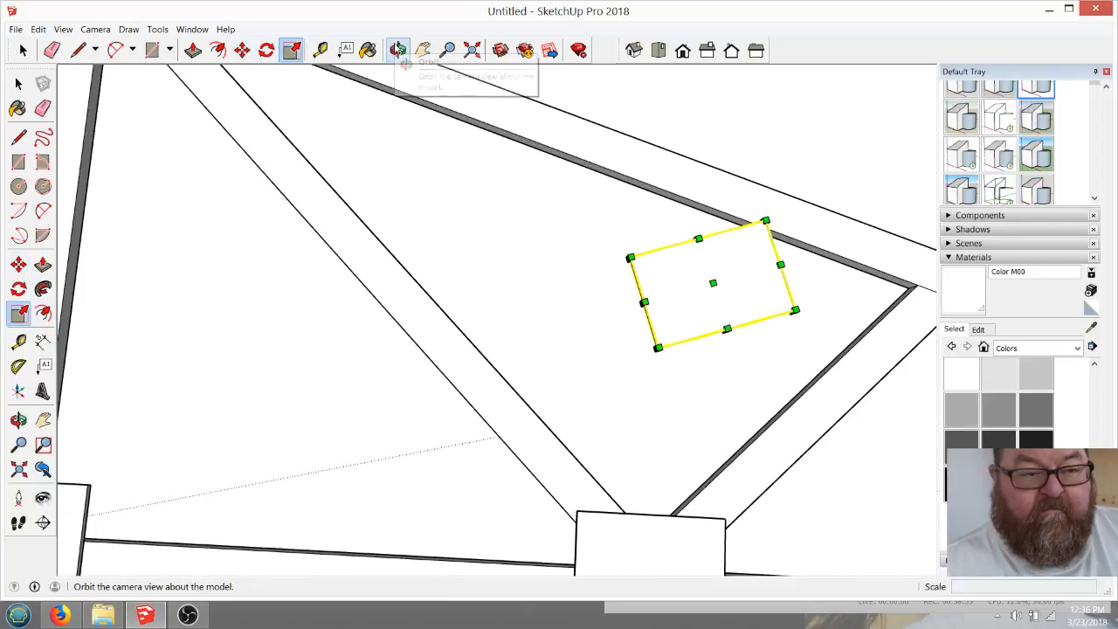
pyautogui.click(398, 50)
pyautogui.moveTo(647, 247); pyautogui.dragTo(559, 201)
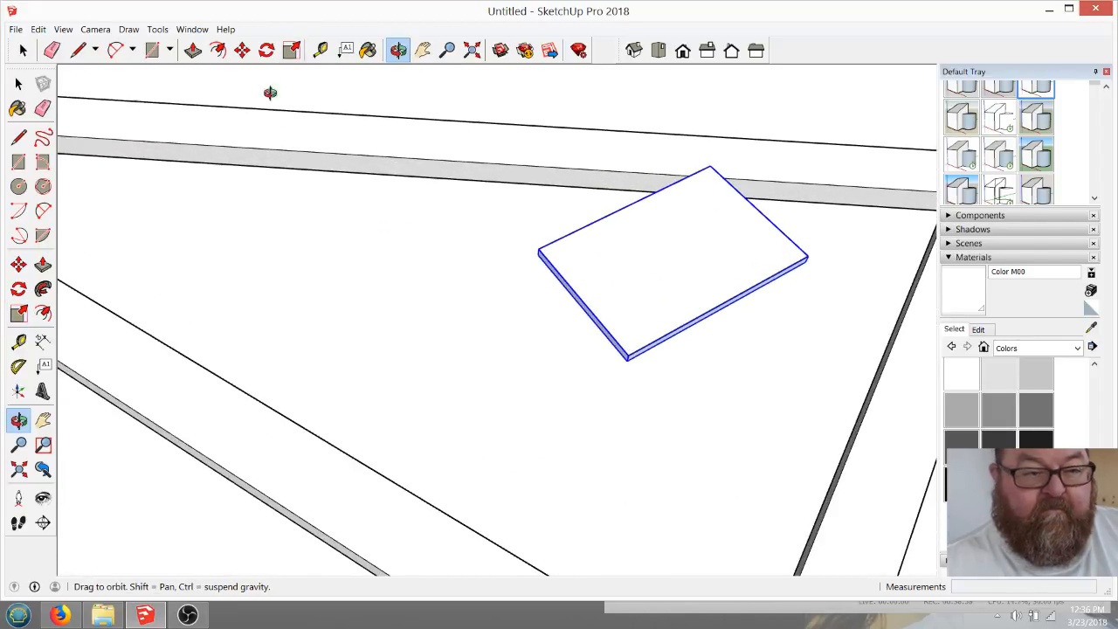
pyautogui.click(291, 50)
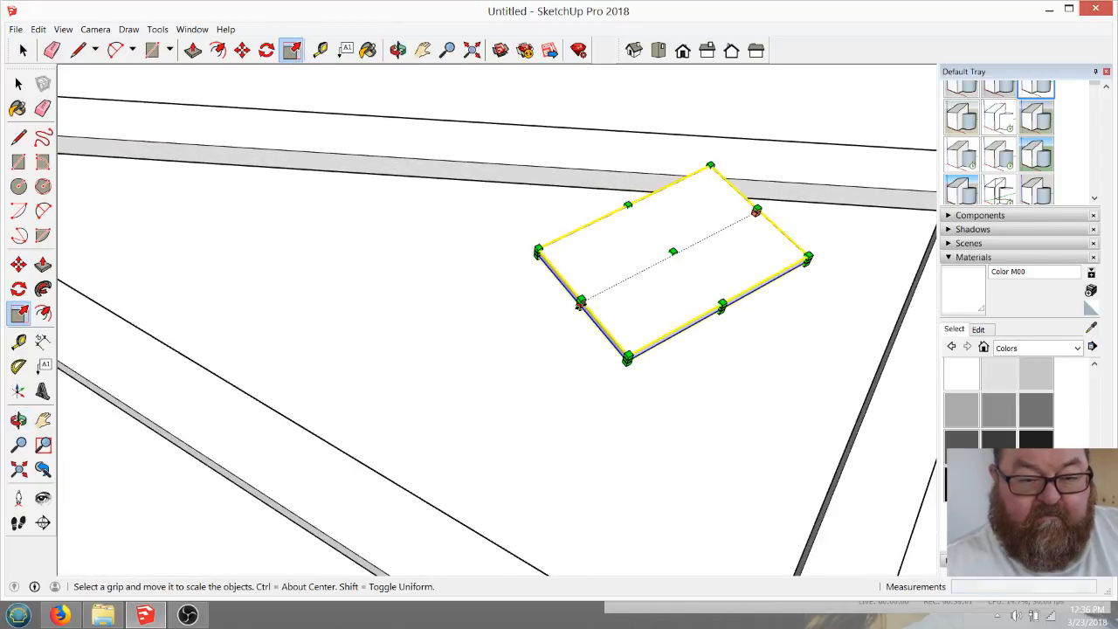
pyautogui.moveTo(580, 303); pyautogui.dragTo(868, 143)
pyautogui.click(822, 196)
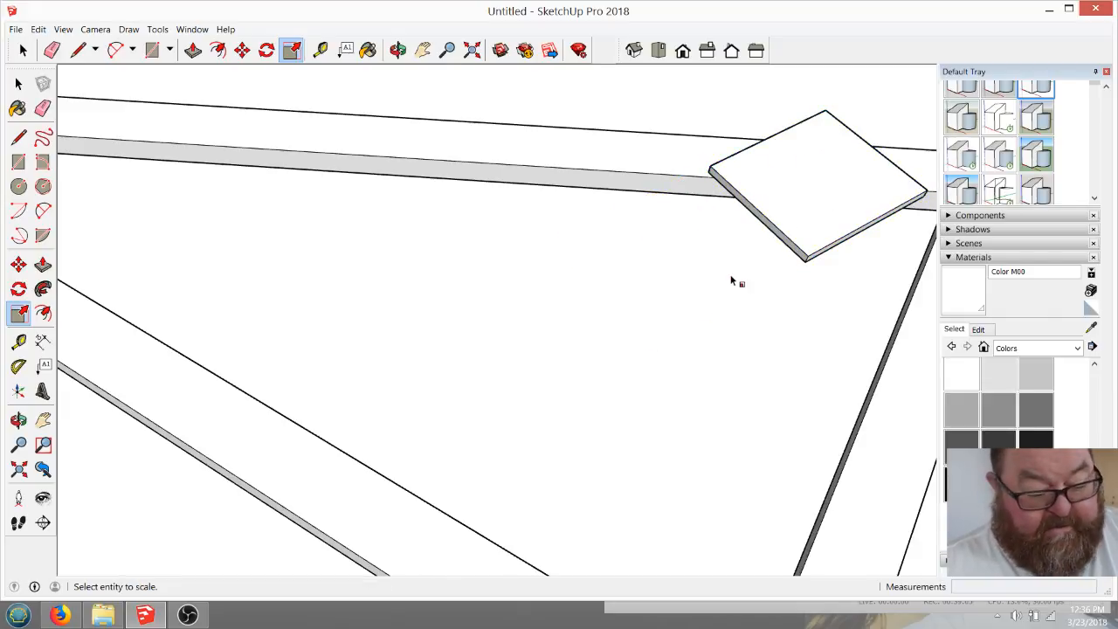
pyautogui.hotkey('ctrl', 'z')
# Move the copied gusset plate about 1' 7 1/16" by its lower corner onto the right top chord's lower edge, over the short web joint
pyautogui.scroll(-7, 432, 321)
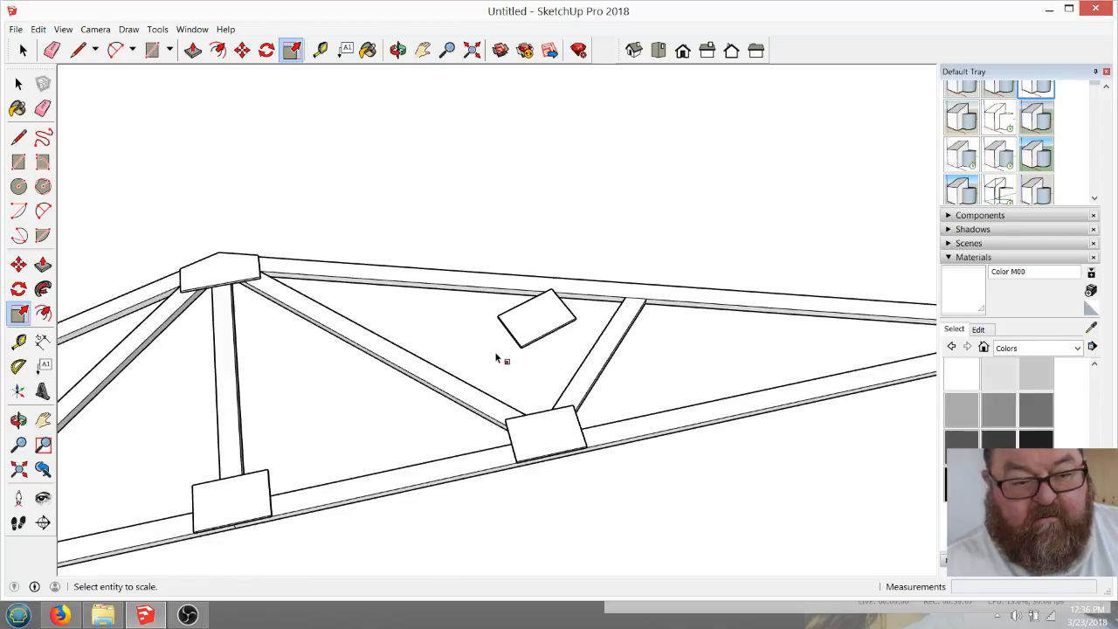
pyautogui.scroll(6, 610, 329)
pyautogui.click(22, 50)
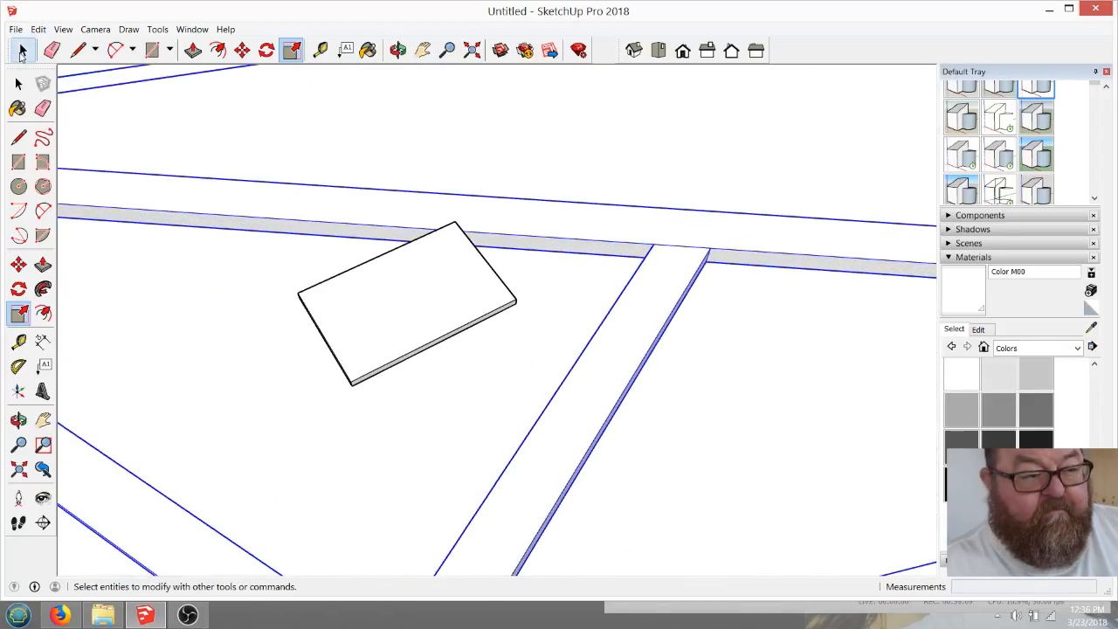
pyautogui.click(495, 313)
pyautogui.click(242, 50)
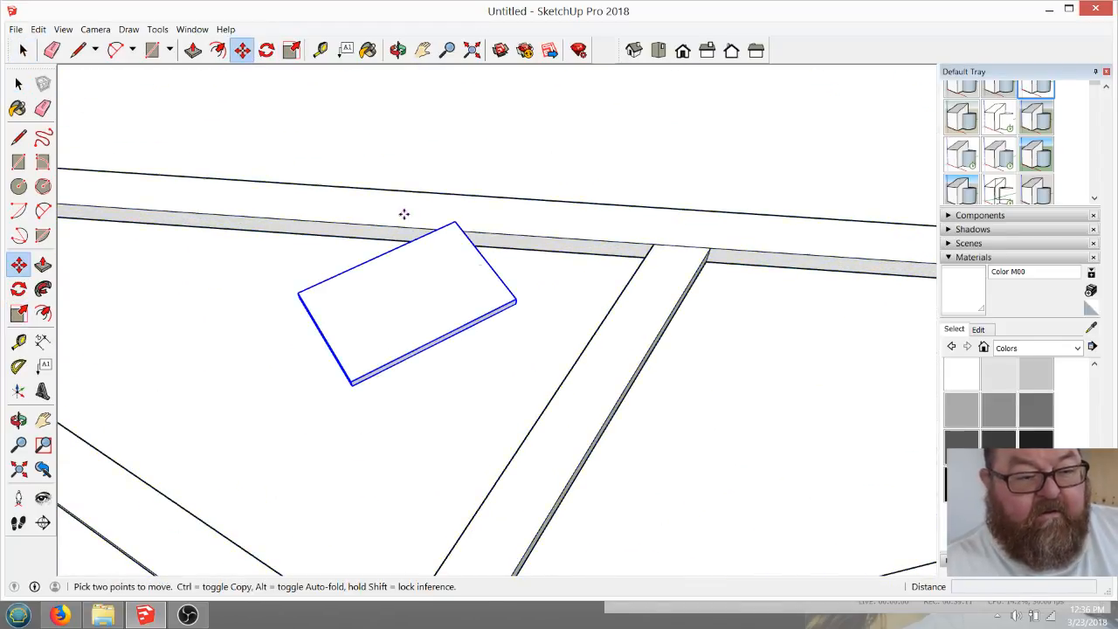
pyautogui.click(516, 301)
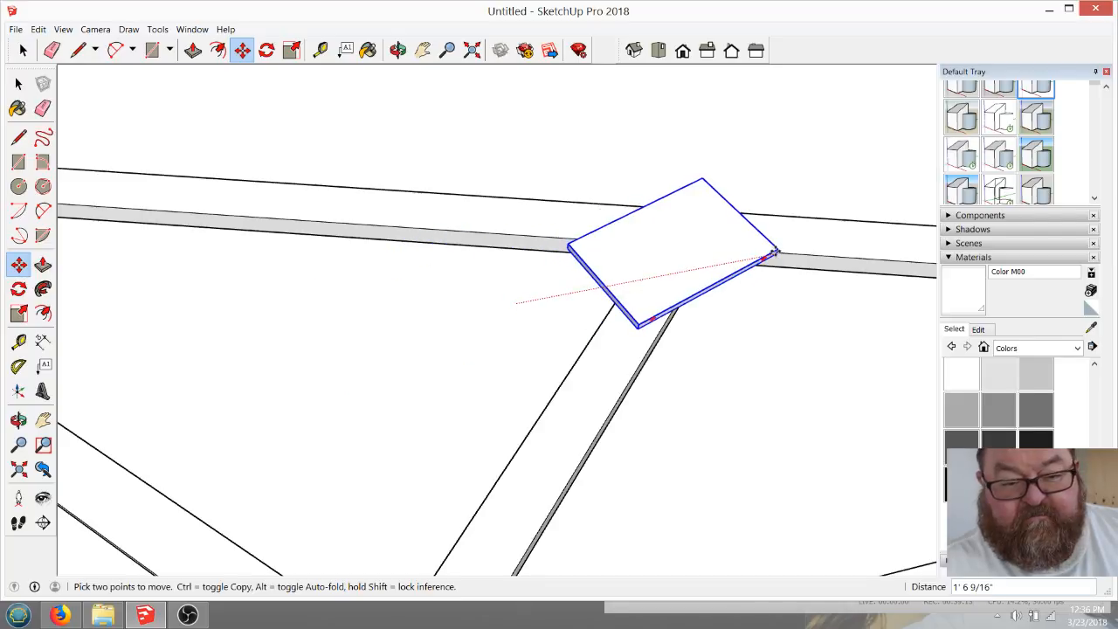
pyautogui.click(783, 253)
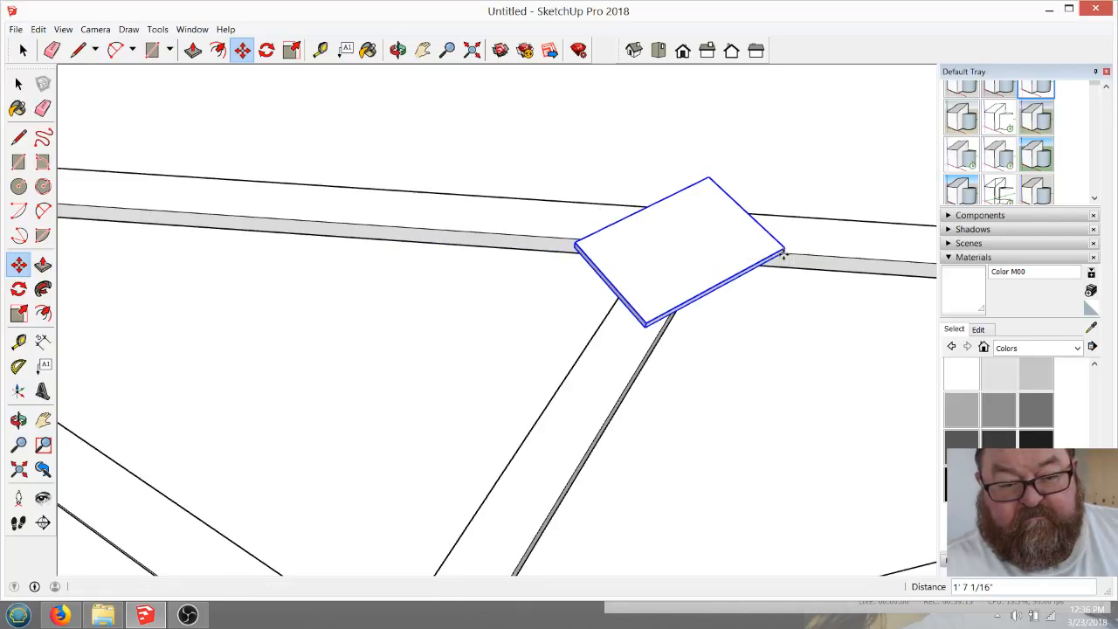
# Rotate the copied gusset plate about 36.5 degrees around its lower corner so it runs parallel to the right top chord
pyautogui.scroll(4, 780, 262)
pyautogui.scroll(2, 780, 265)
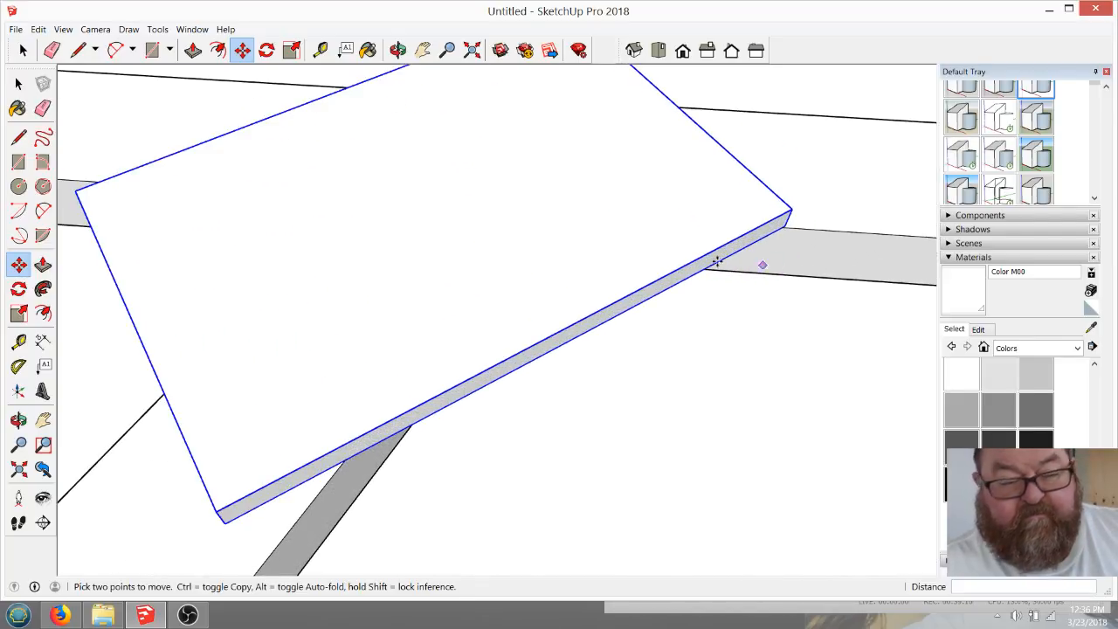
pyautogui.click(266, 49)
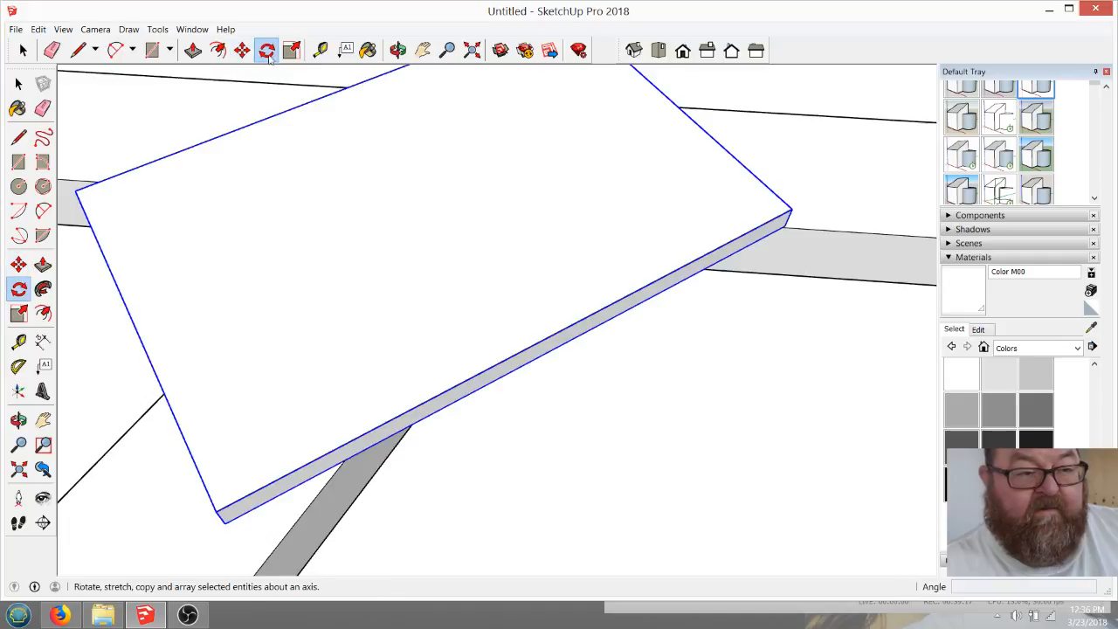
pyautogui.click(786, 226)
pyautogui.click(454, 399)
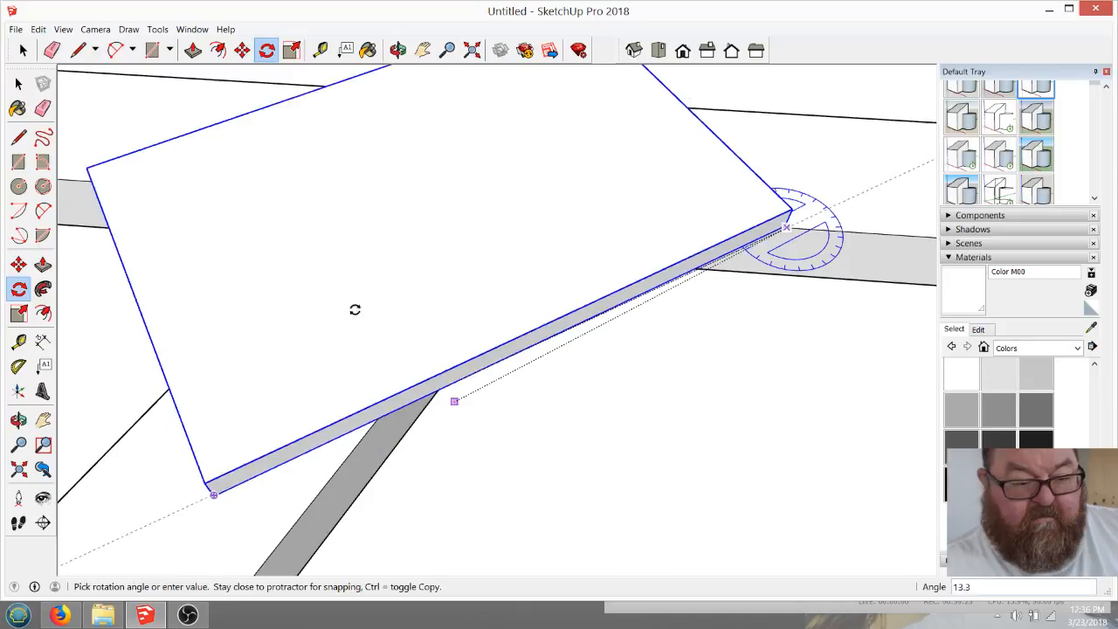
pyautogui.click(200, 187)
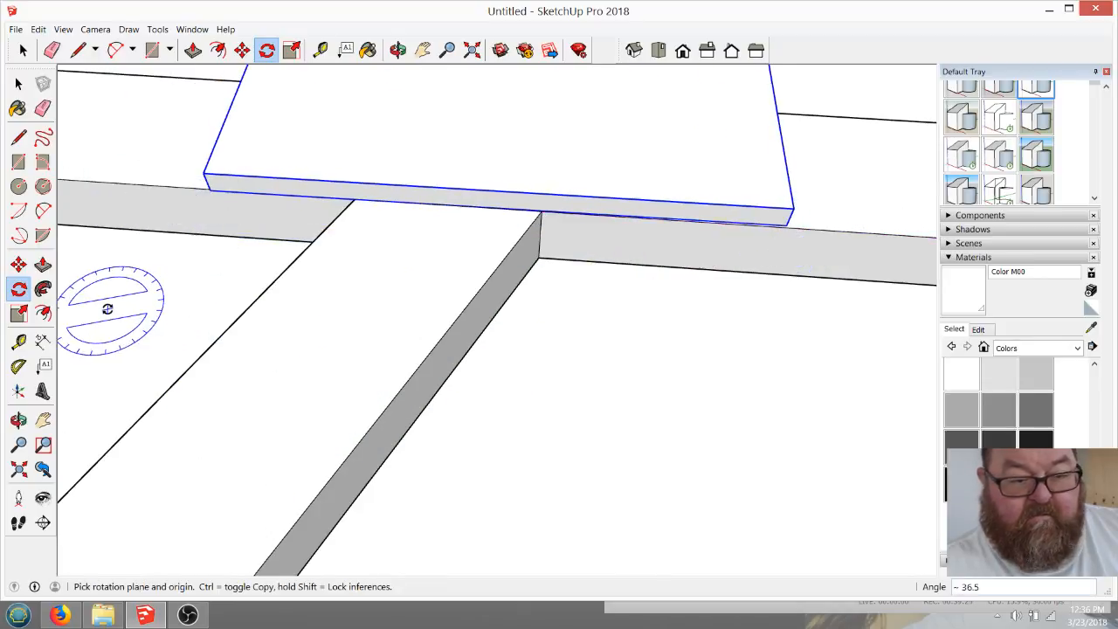
# Move the rotated gusset plate across the right top chord so its outer edge lines up with the chord's outer edge
pyautogui.scroll(-2, 100, 299)
pyautogui.click(242, 50)
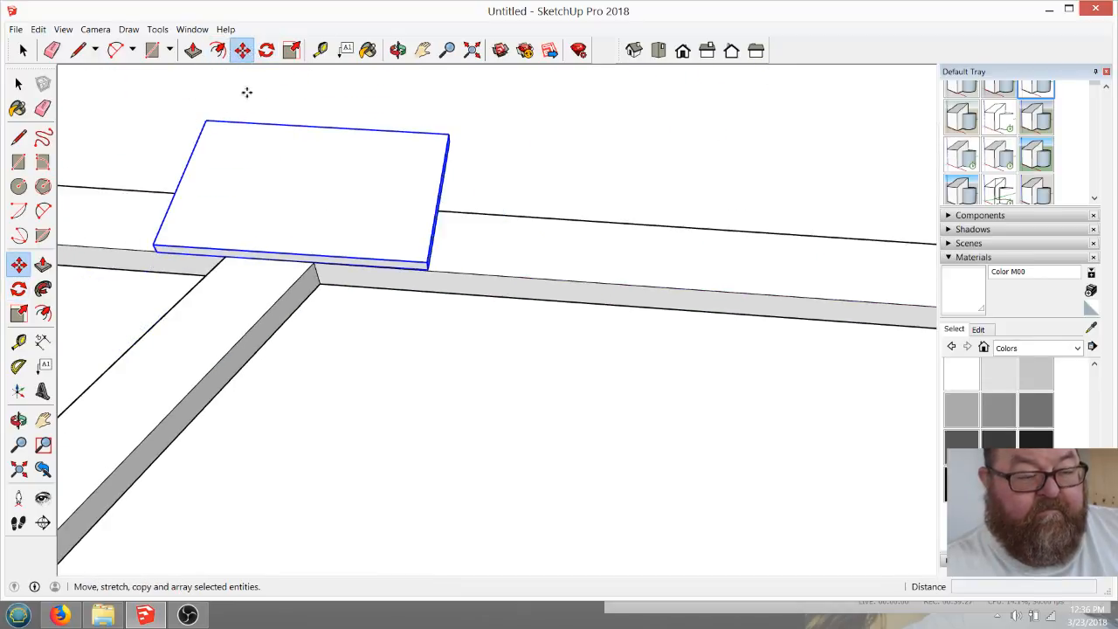
pyautogui.click(426, 269)
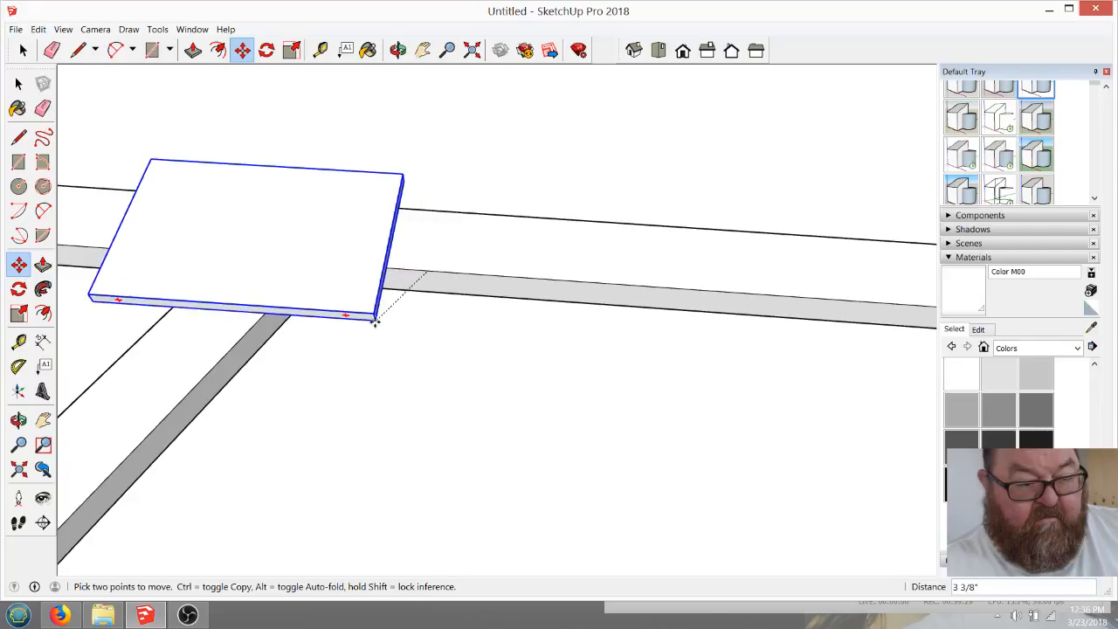
pyautogui.click(400, 50)
pyautogui.moveTo(533, 355); pyautogui.dragTo(282, 90)
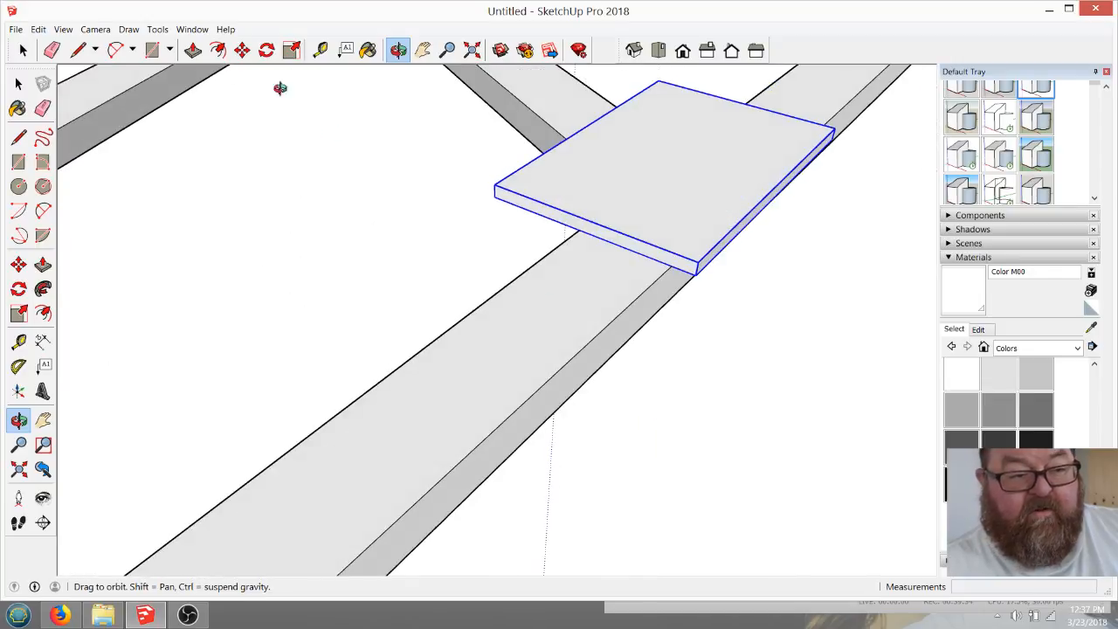
pyautogui.click(242, 50)
pyautogui.click(693, 275)
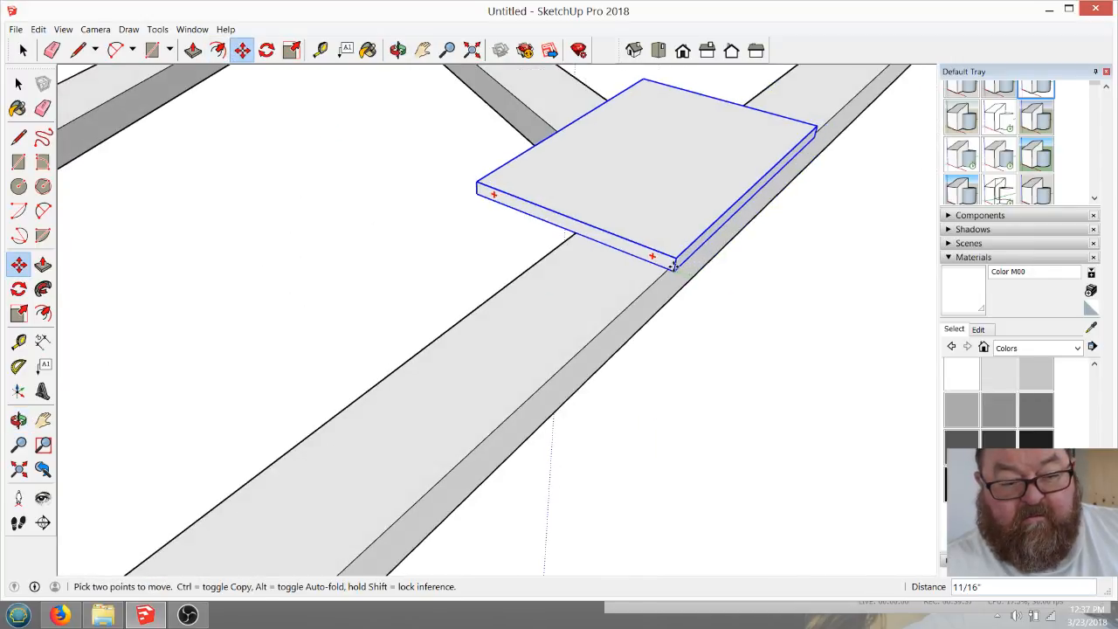
pyautogui.scroll(-4, 666, 294)
pyautogui.click(664, 302)
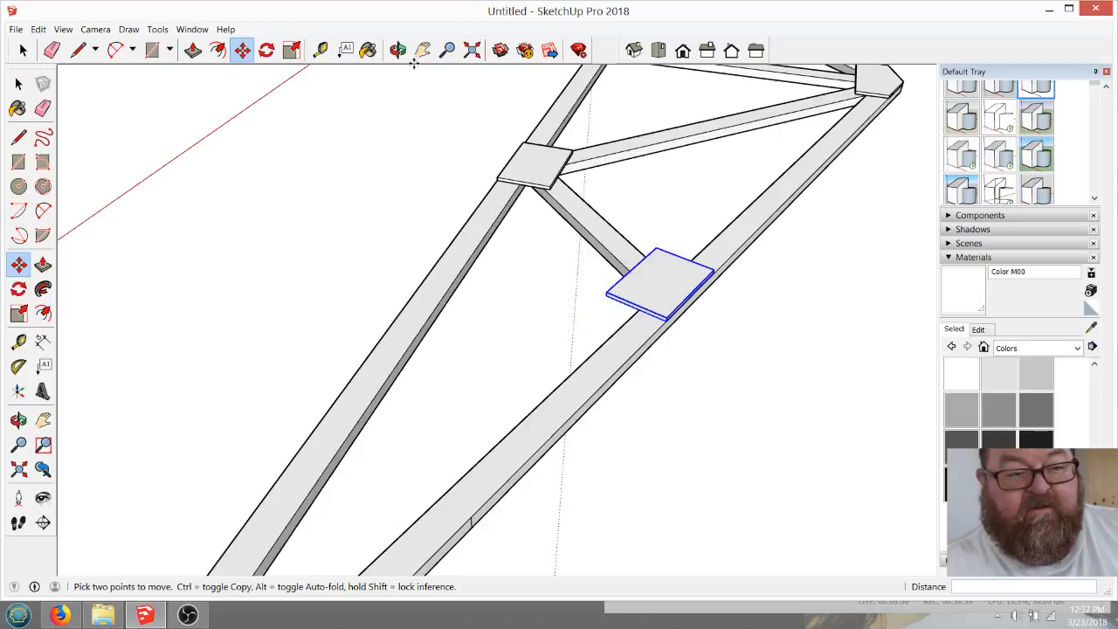
# Examine the whole truss from above, and inspect the peak gusset plate and its joints from an angle
pyautogui.click(657, 50)
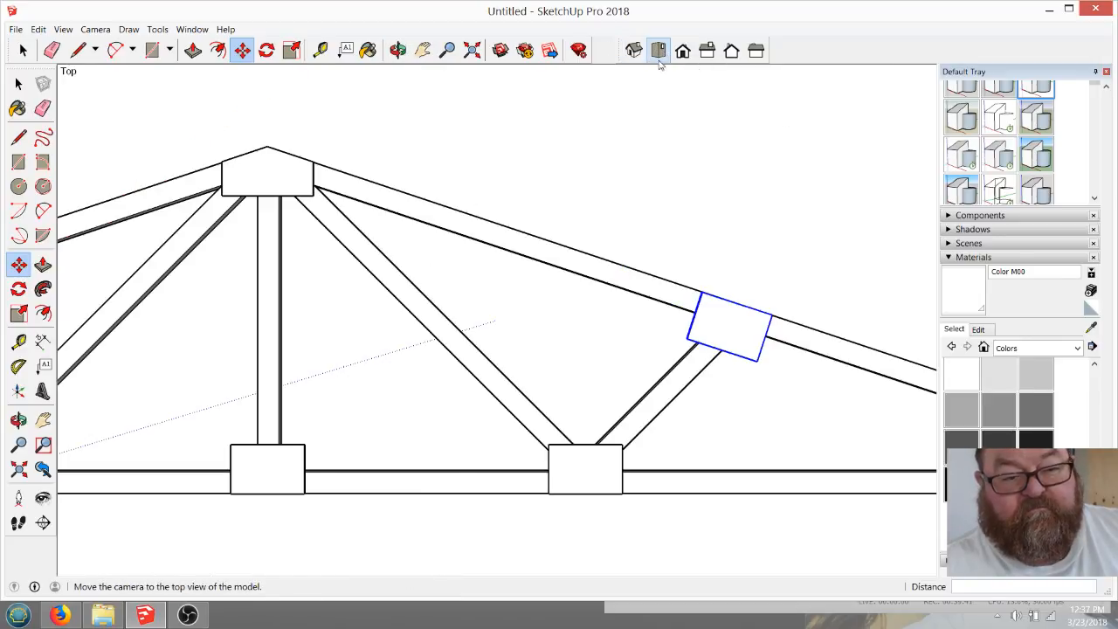
pyautogui.scroll(-4, 738, 337)
pyautogui.scroll(-3, 472, 441)
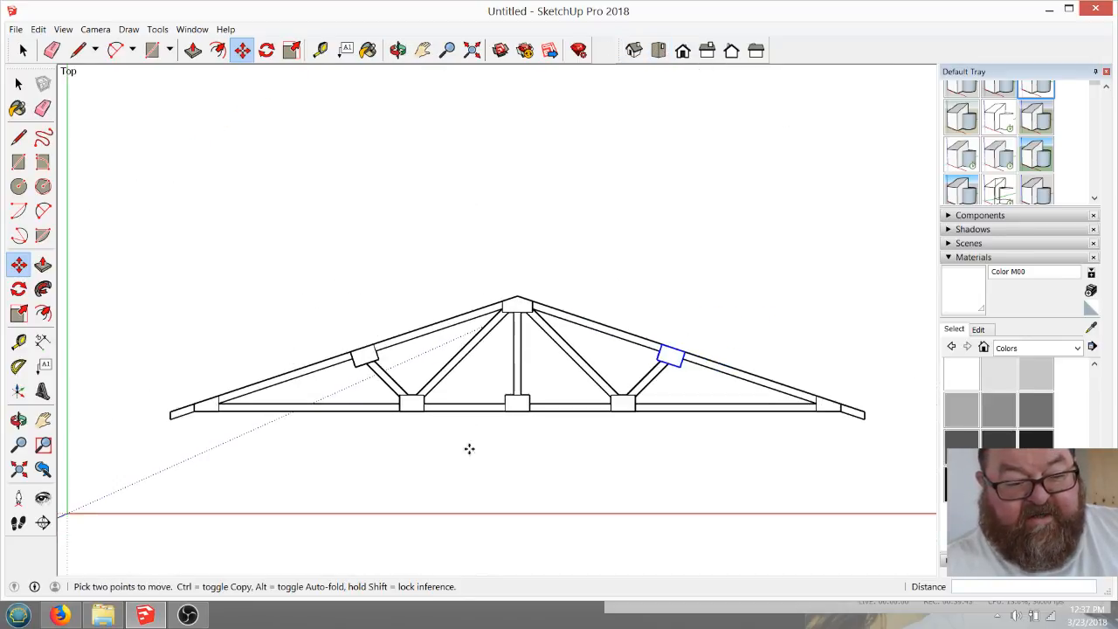
pyautogui.click(21, 49)
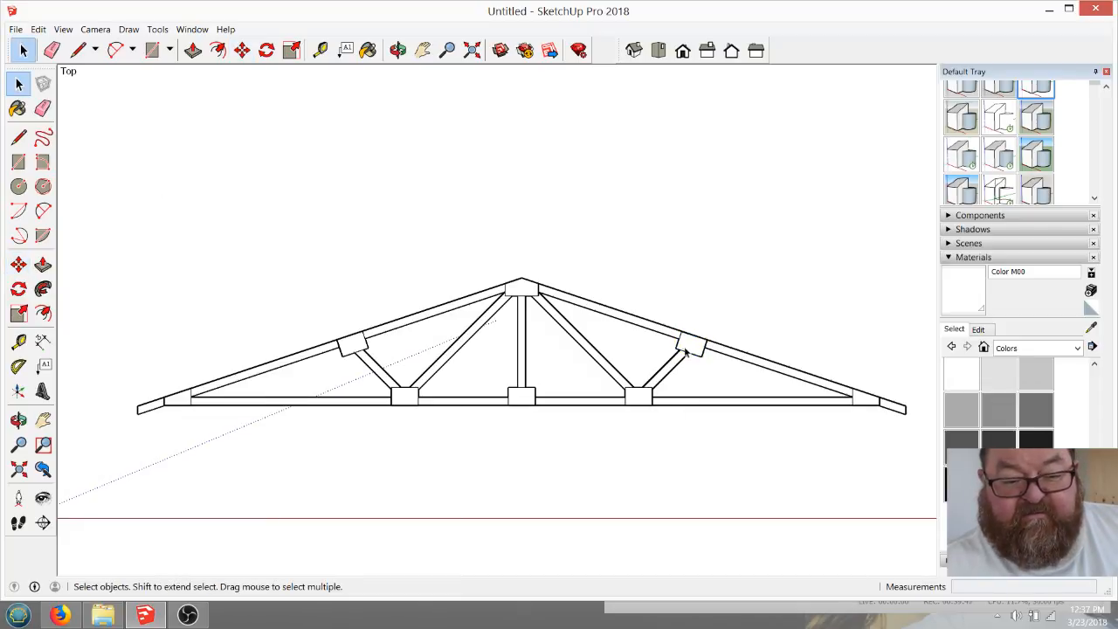
pyautogui.scroll(1, 436, 393)
pyautogui.scroll(-2, 436, 394)
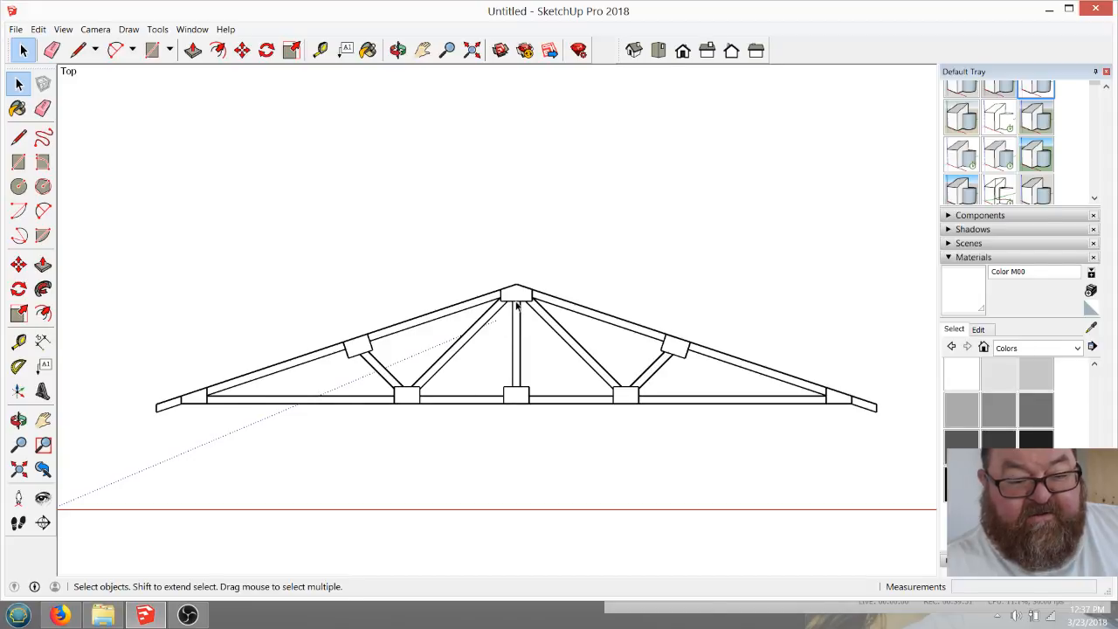
pyautogui.scroll(5, 516, 303)
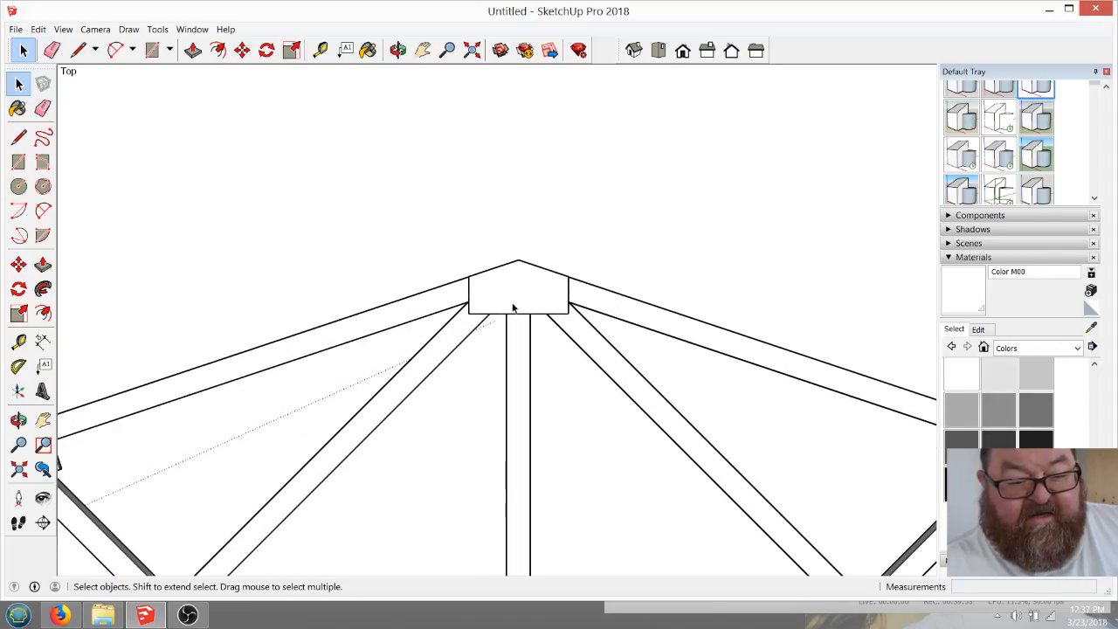
pyautogui.click(398, 49)
pyautogui.moveTo(514, 327); pyautogui.dragTo(434, 296)
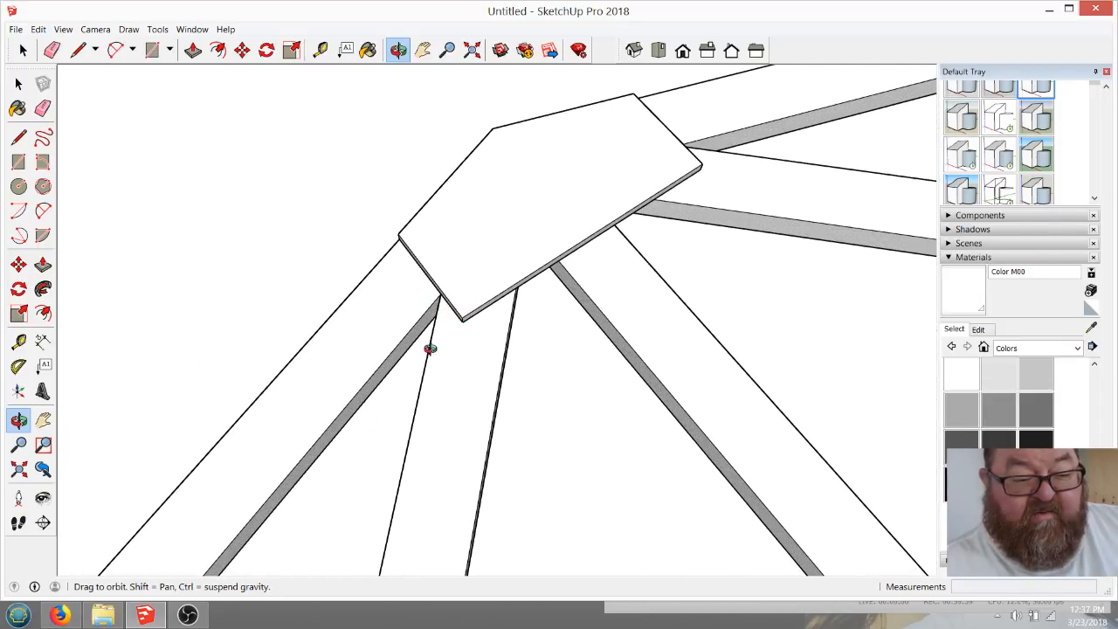
pyautogui.moveTo(638, 227); pyautogui.dragTo(533, 285)
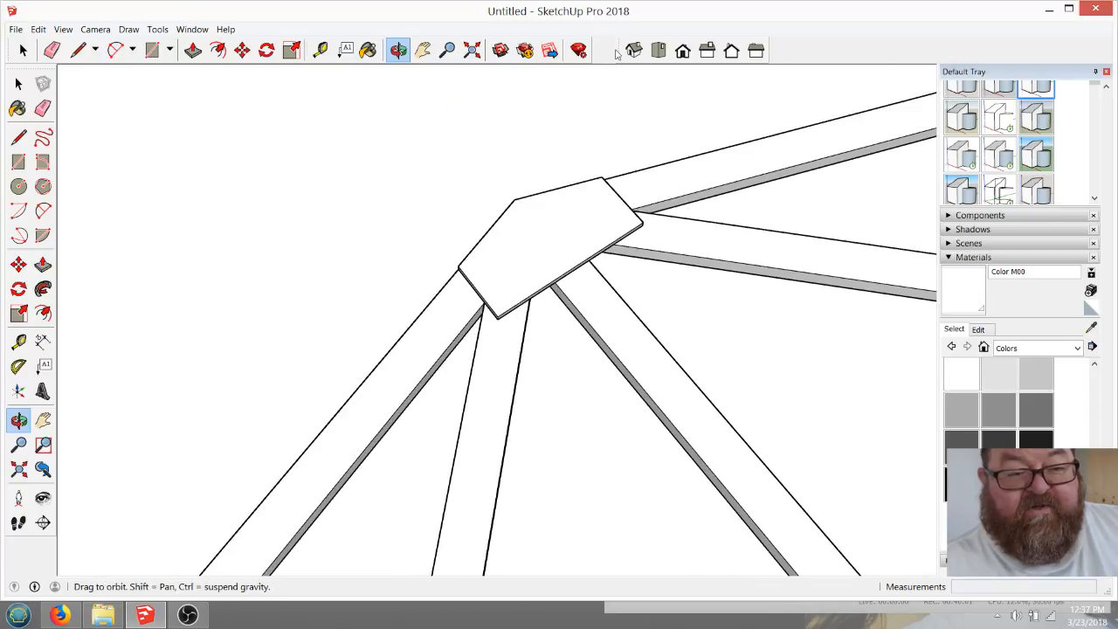
# Inspect the truss from above, comparing both halves and looking closely at the bottom-chord gusset plate over the right web joint
pyautogui.click(660, 50)
pyautogui.scroll(-5, 553, 248)
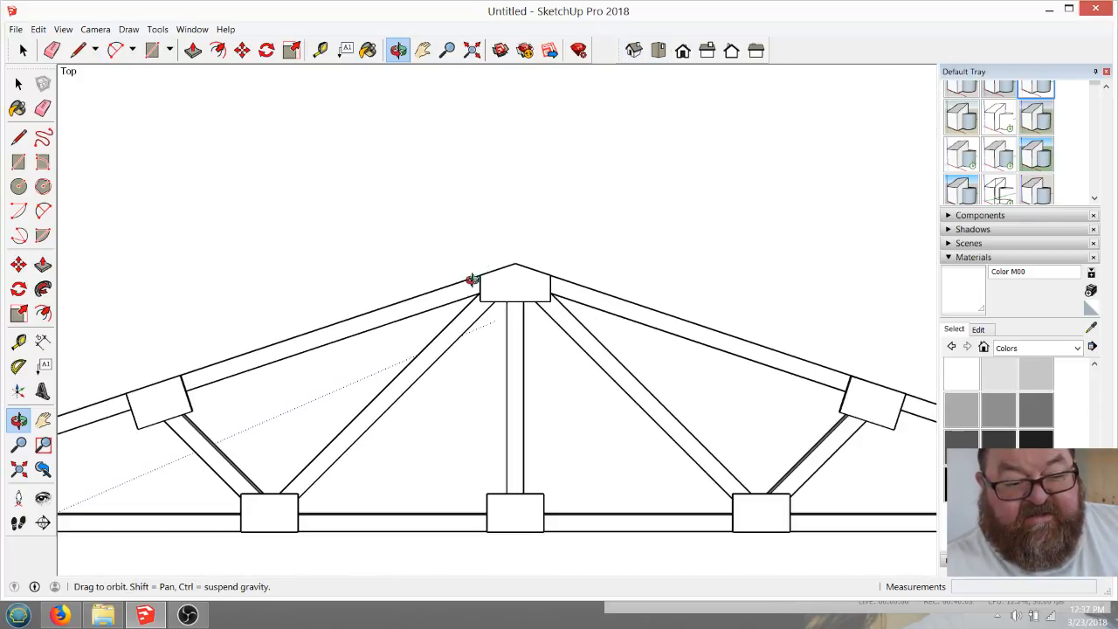
pyautogui.scroll(-3, 530, 392)
pyautogui.scroll(2, 463, 376)
pyautogui.scroll(-2, 462, 377)
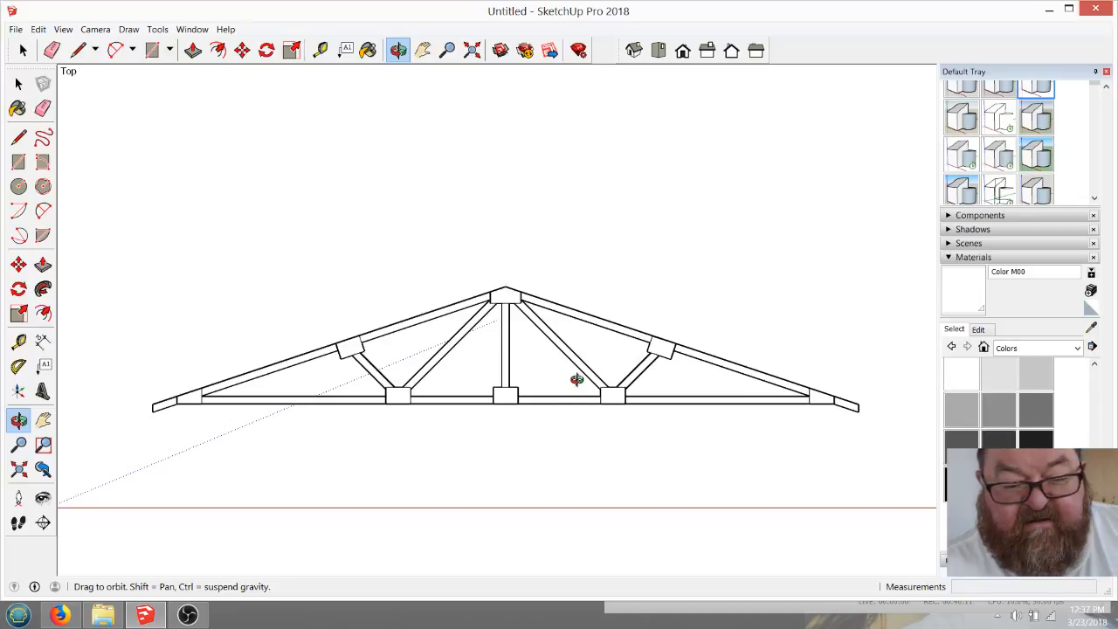
pyautogui.scroll(3, 520, 357)
pyautogui.scroll(-2, 519, 357)
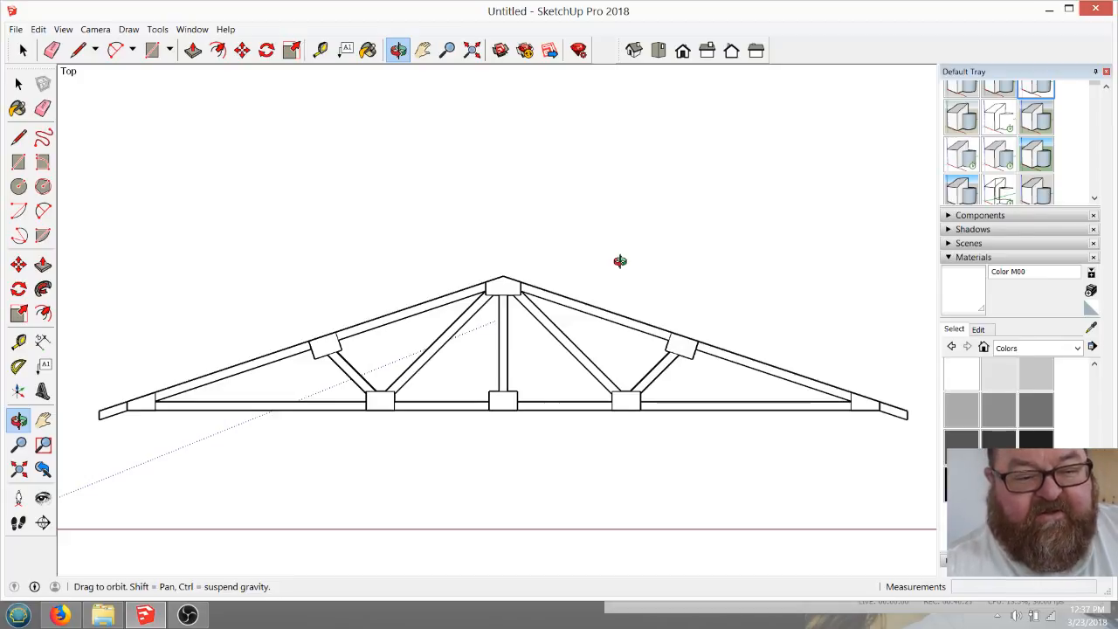
pyautogui.scroll(3, 621, 350)
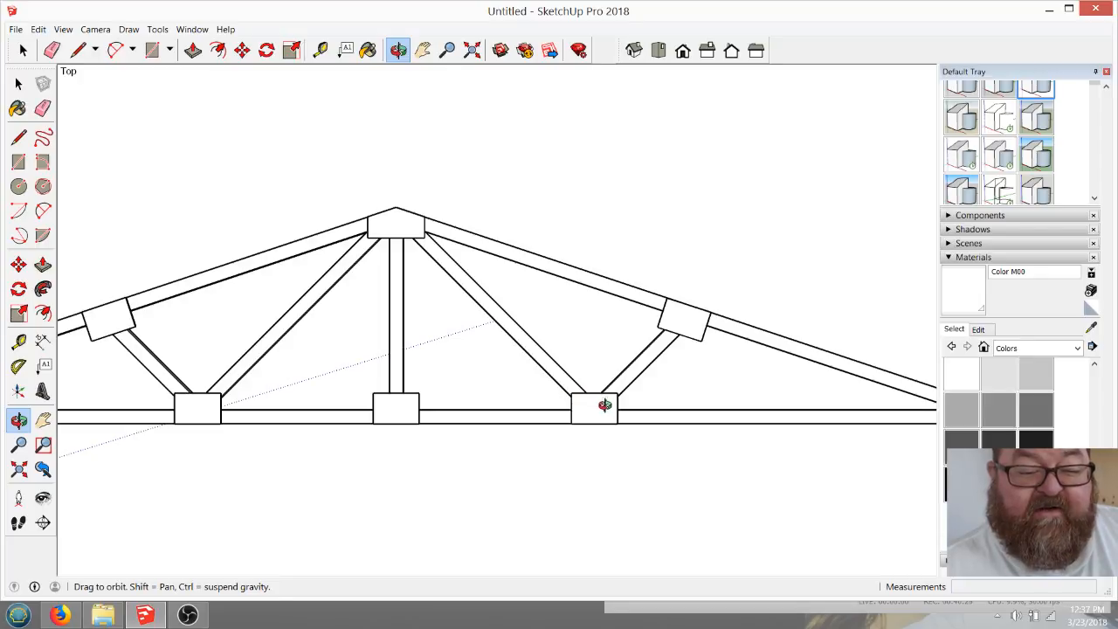
pyautogui.scroll(4, 595, 407)
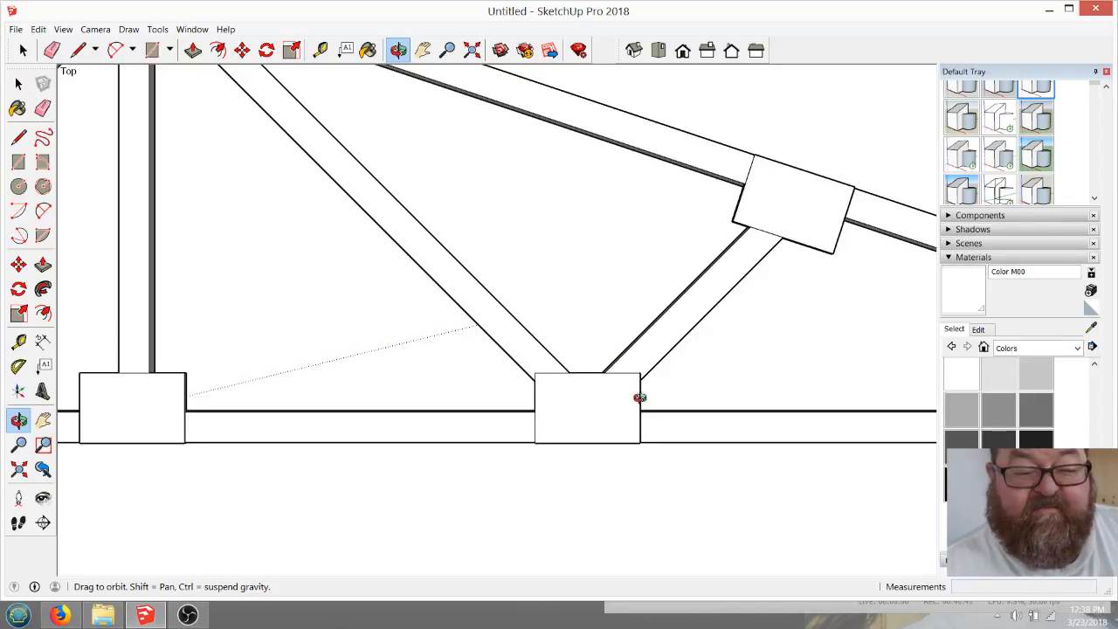
pyautogui.scroll(-4, 603, 411)
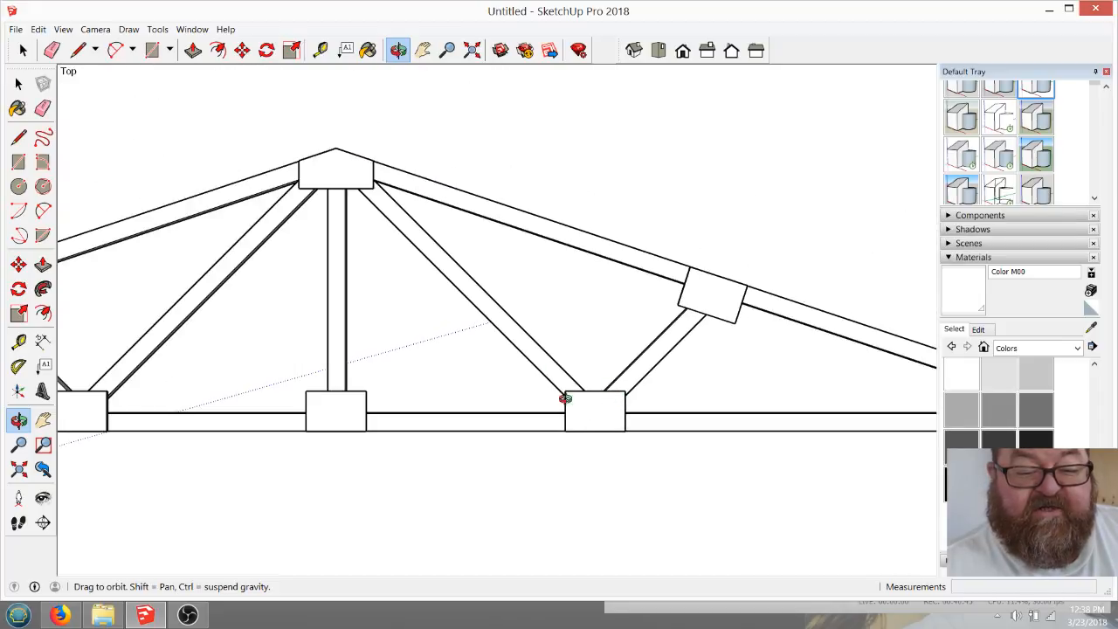
pyautogui.scroll(2, 596, 414)
pyautogui.scroll(1, 596, 414)
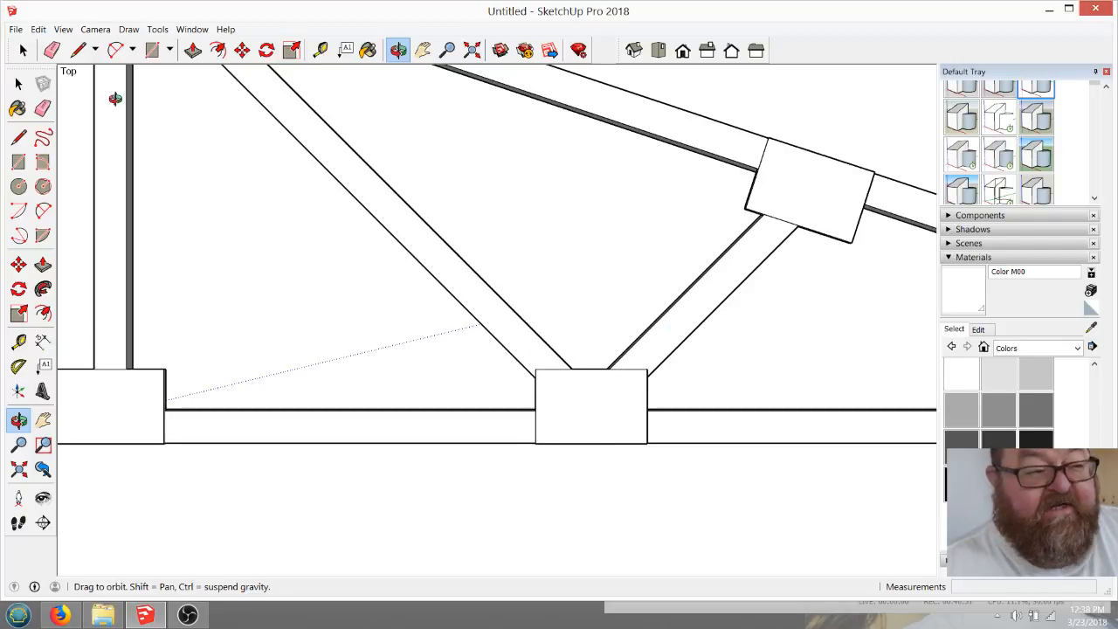
# Delete the gusset plate over the right bottom-chord web joint to inspect the members beneath it, and undo the deletion
pyautogui.click(22, 50)
pyautogui.click(579, 425)
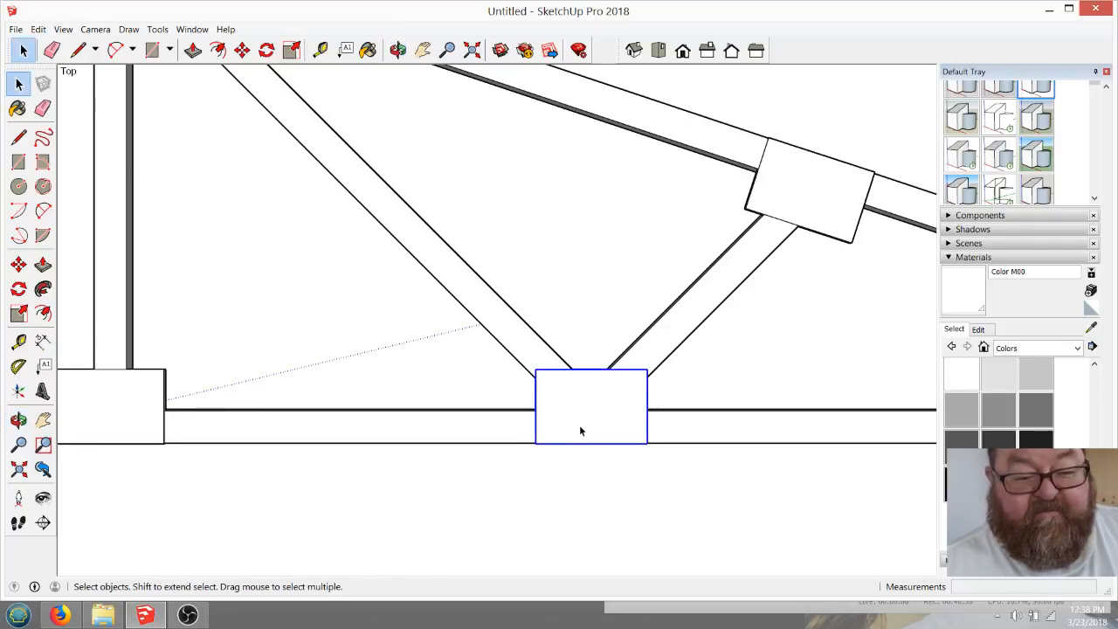
pyautogui.press('Delete')
pyautogui.scroll(5, 581, 430)
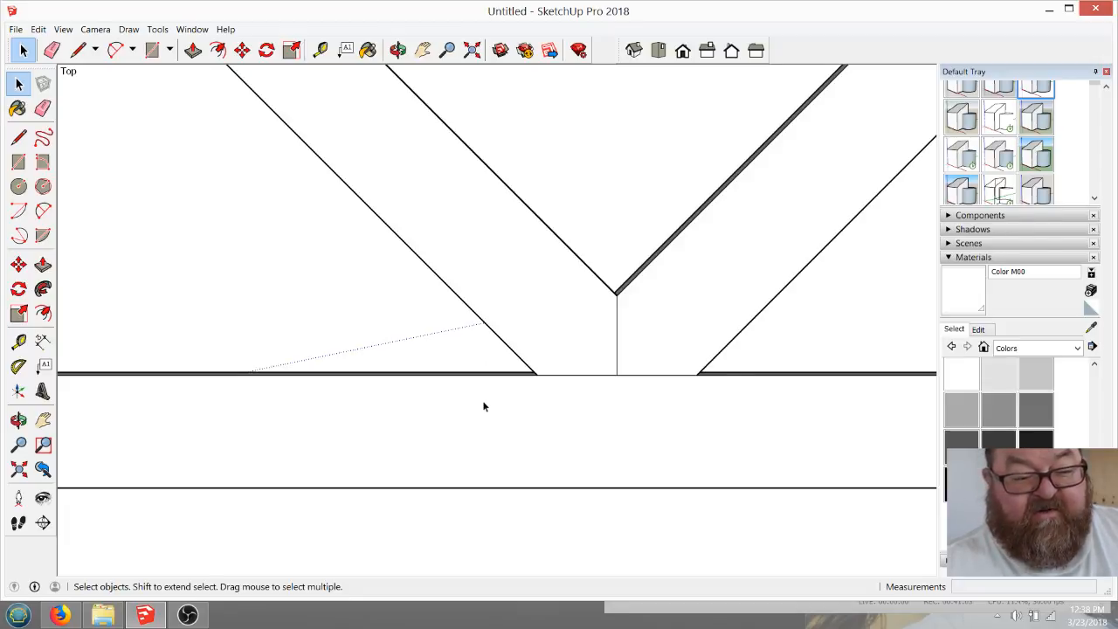
pyautogui.scroll(-3, 532, 428)
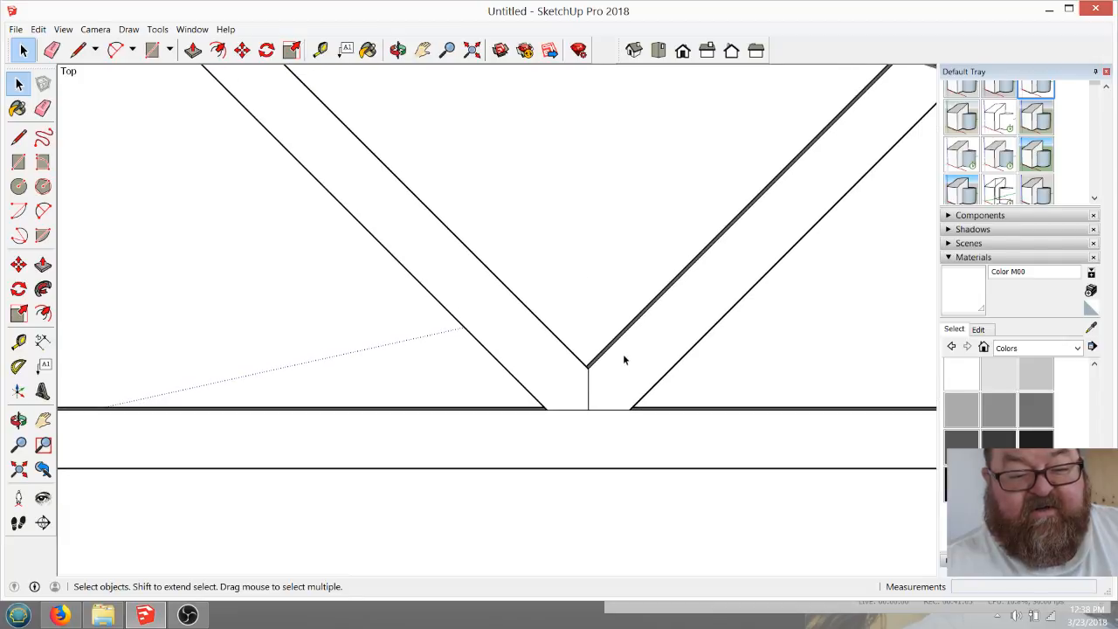
pyautogui.scroll(-2, 634, 429)
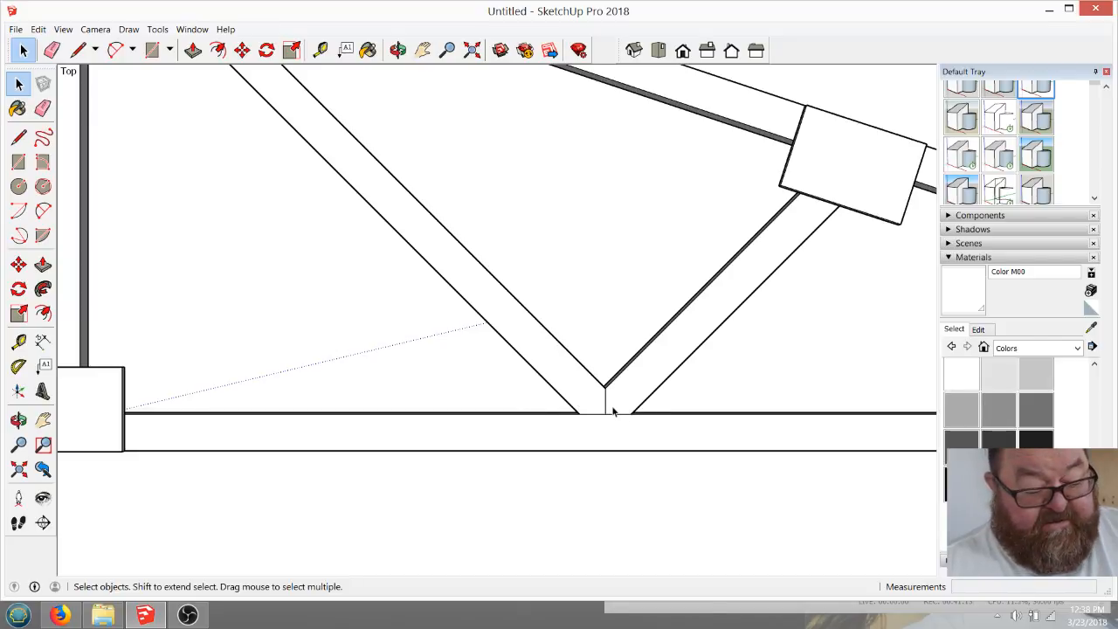
pyautogui.hotkey('ctrl', 'z')
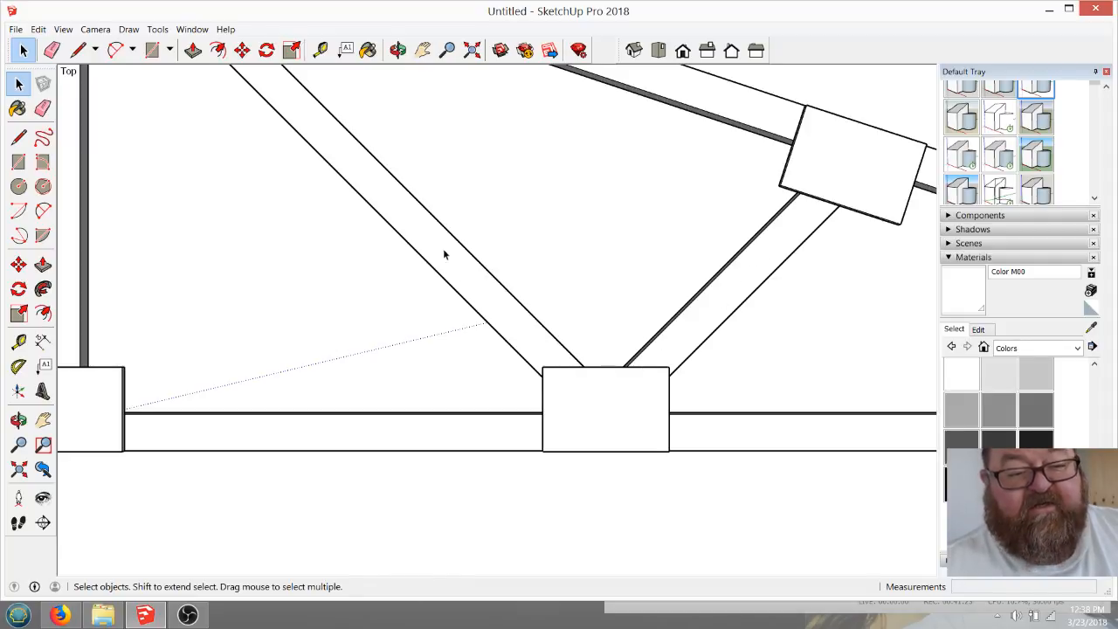
pyautogui.scroll(-2, 622, 426)
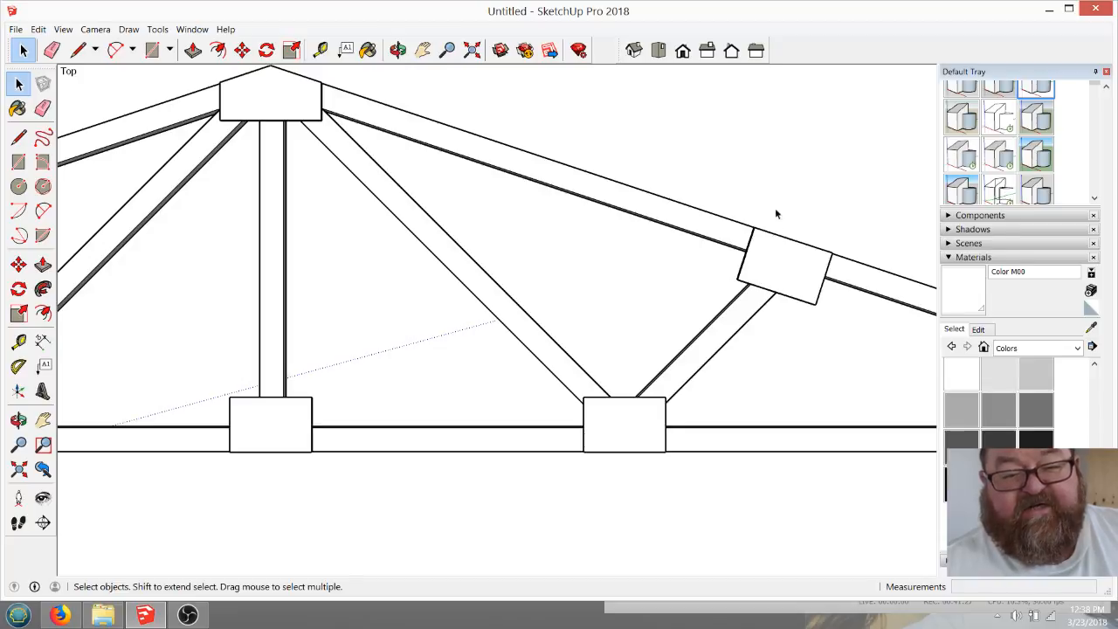
pyautogui.scroll(-2, 773, 282)
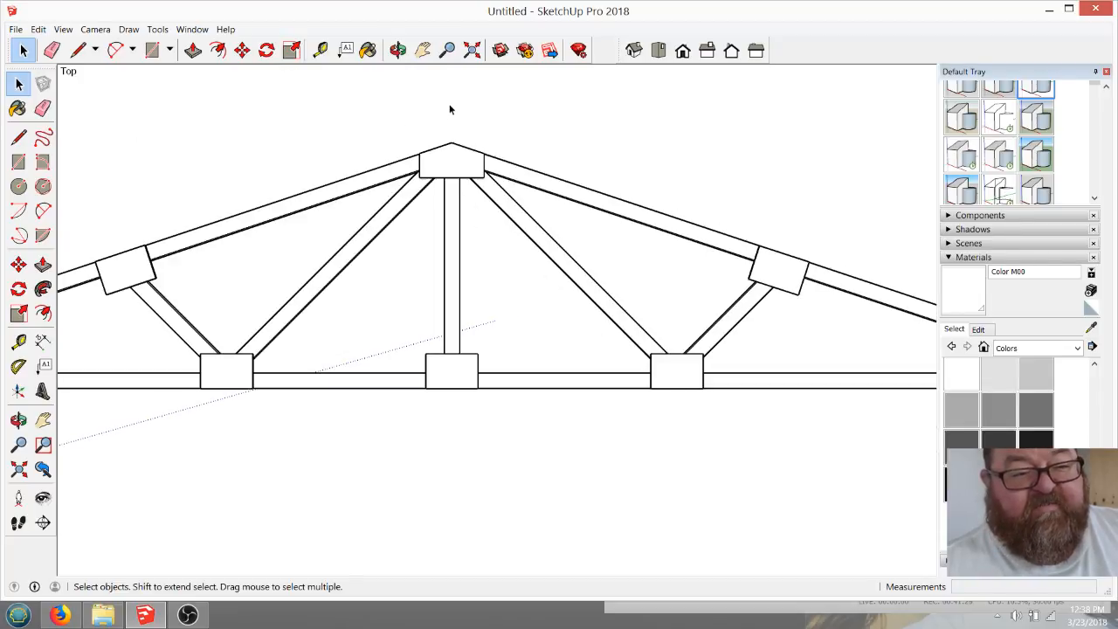
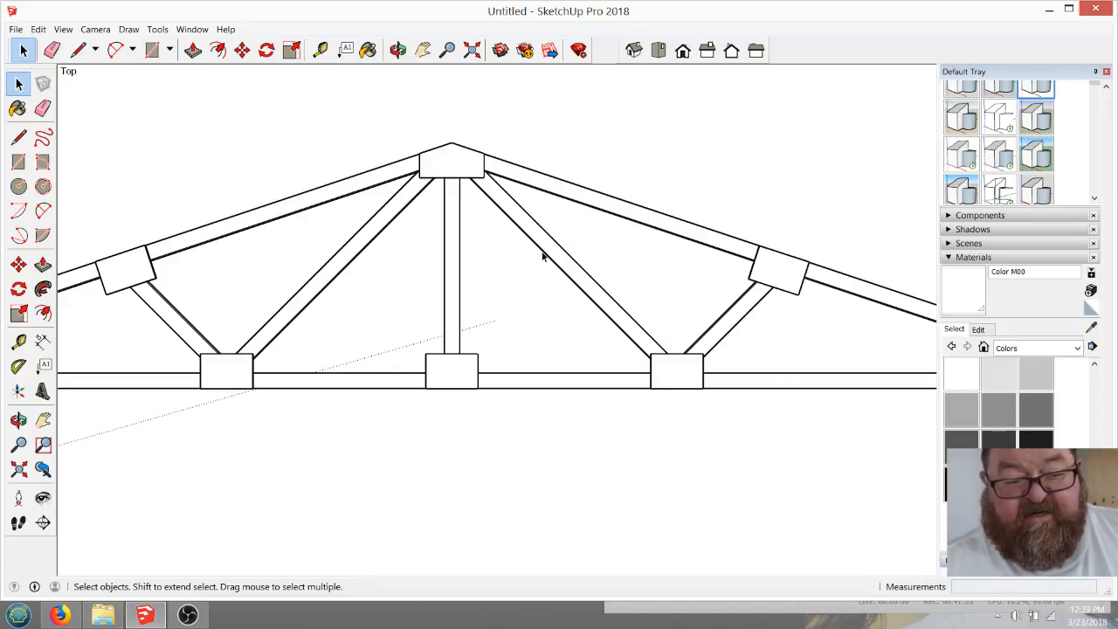
pyautogui.scroll(-6, 671, 370)
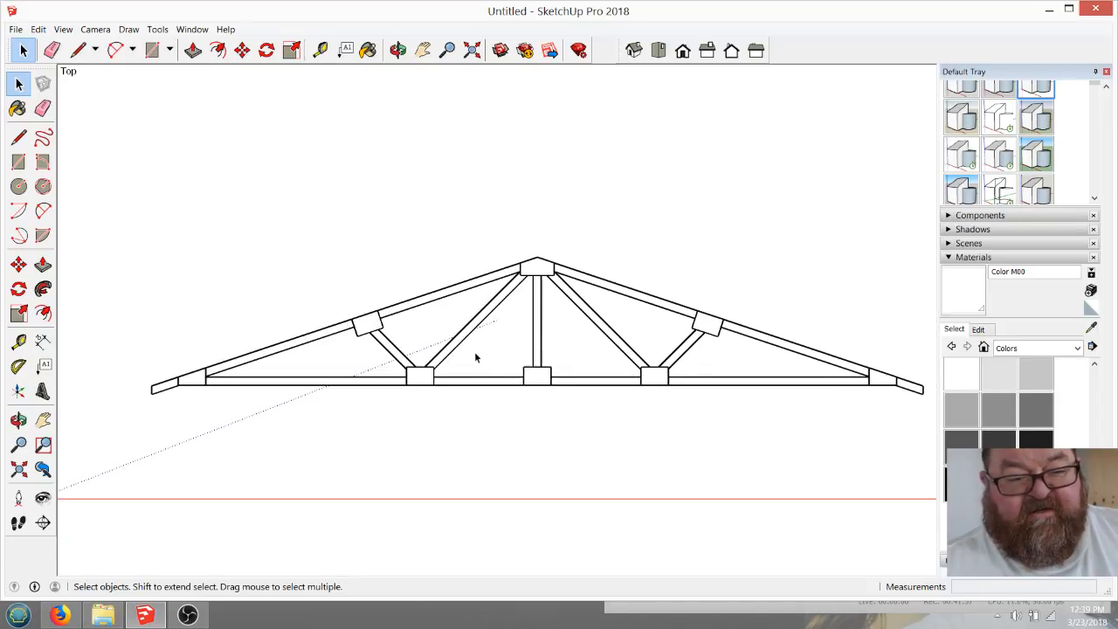
pyautogui.scroll(1, 692, 373)
pyautogui.scroll(2, 694, 373)
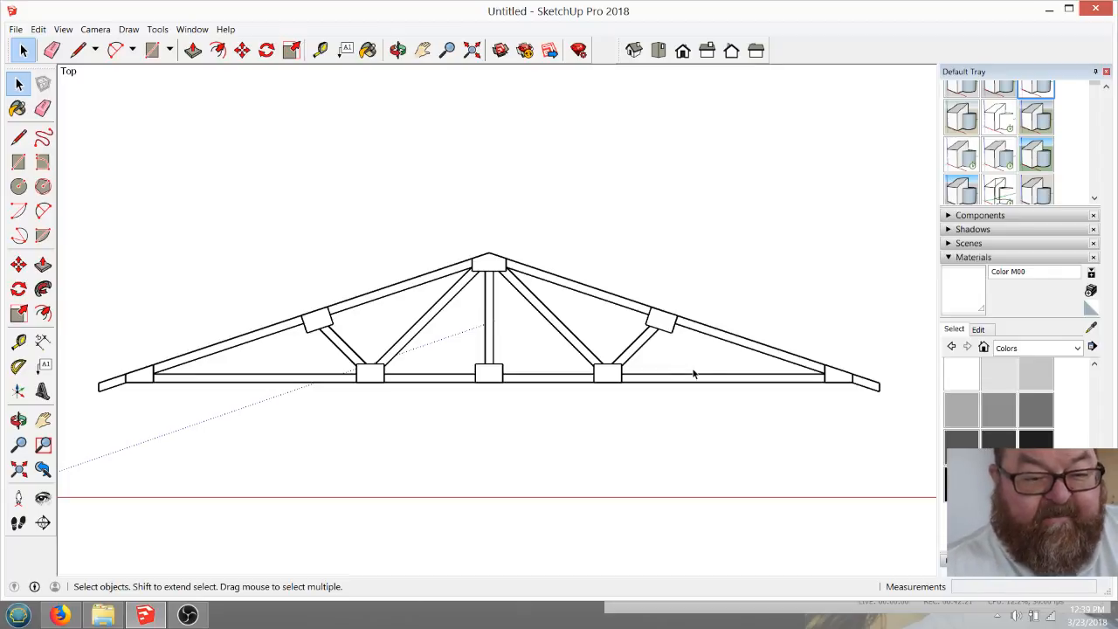
pyautogui.scroll(1, 693, 374)
pyautogui.scroll(3, 617, 387)
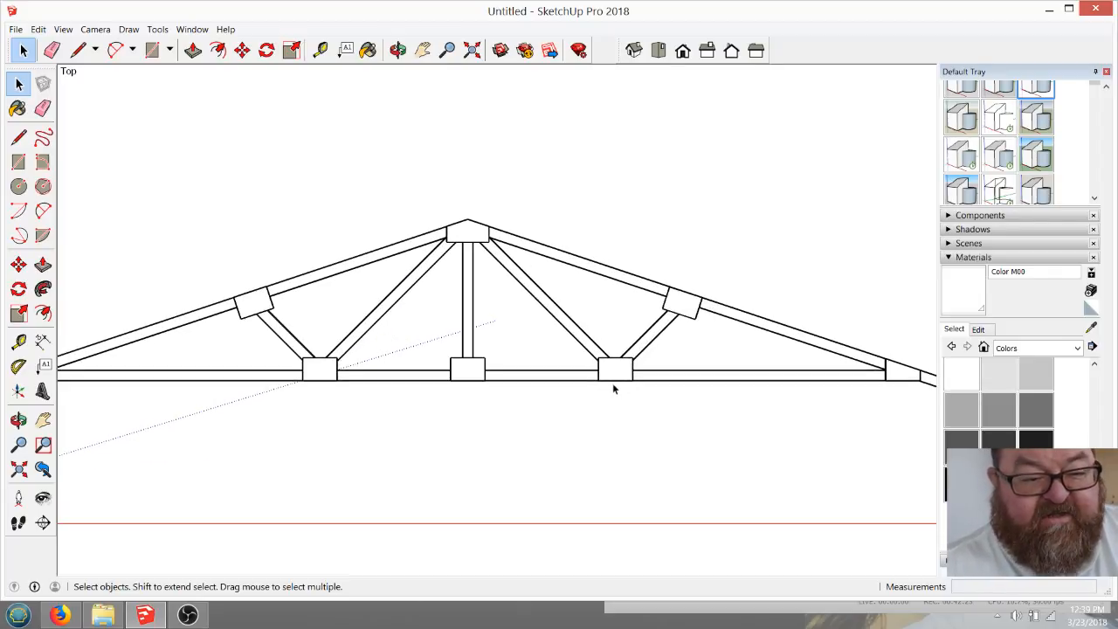
pyautogui.scroll(-2, 421, 402)
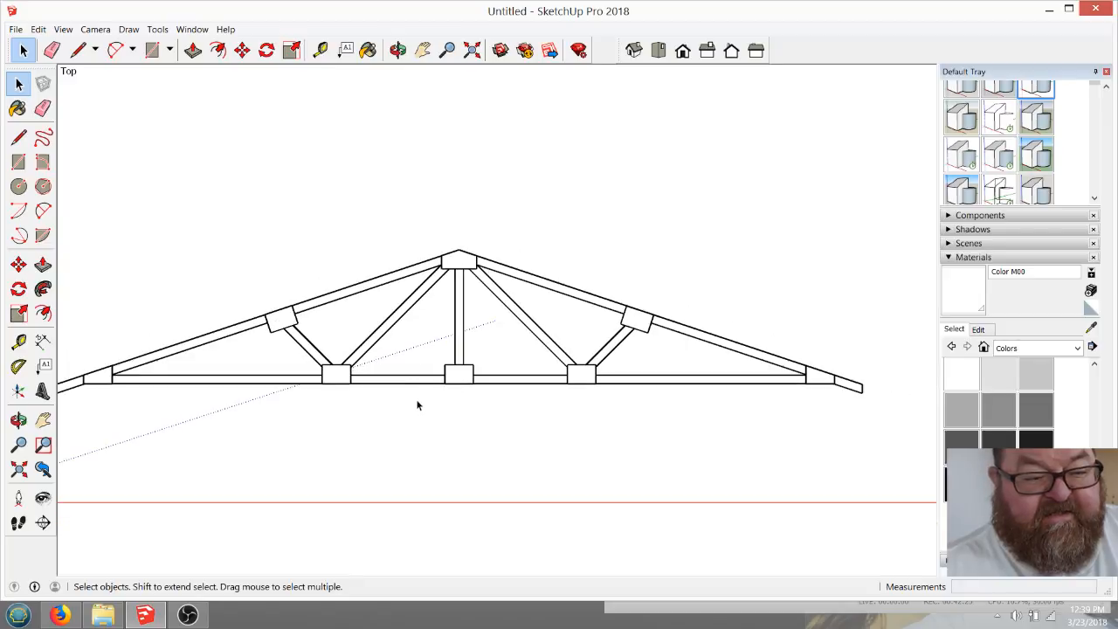
# Select the four gusset plates at the left heel, left top chord, left bottom-chord web joint and bottom-chord centre
pyautogui.scroll(2, 429, 398)
pyautogui.scroll(-2, 435, 400)
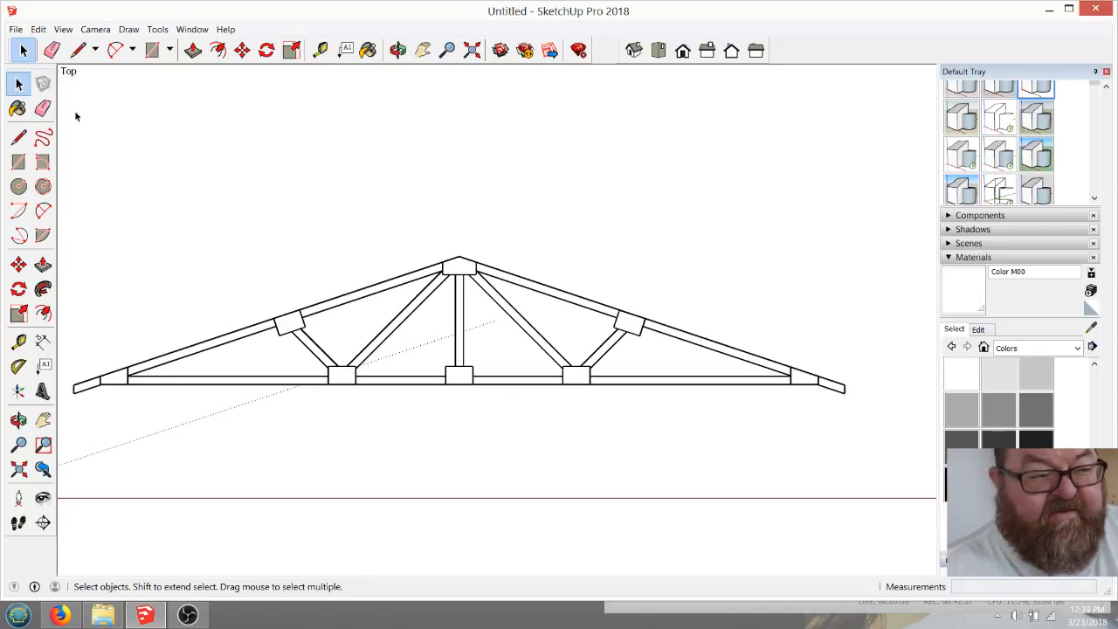
pyautogui.click(124, 378)
pyautogui.scroll(1, 457, 393)
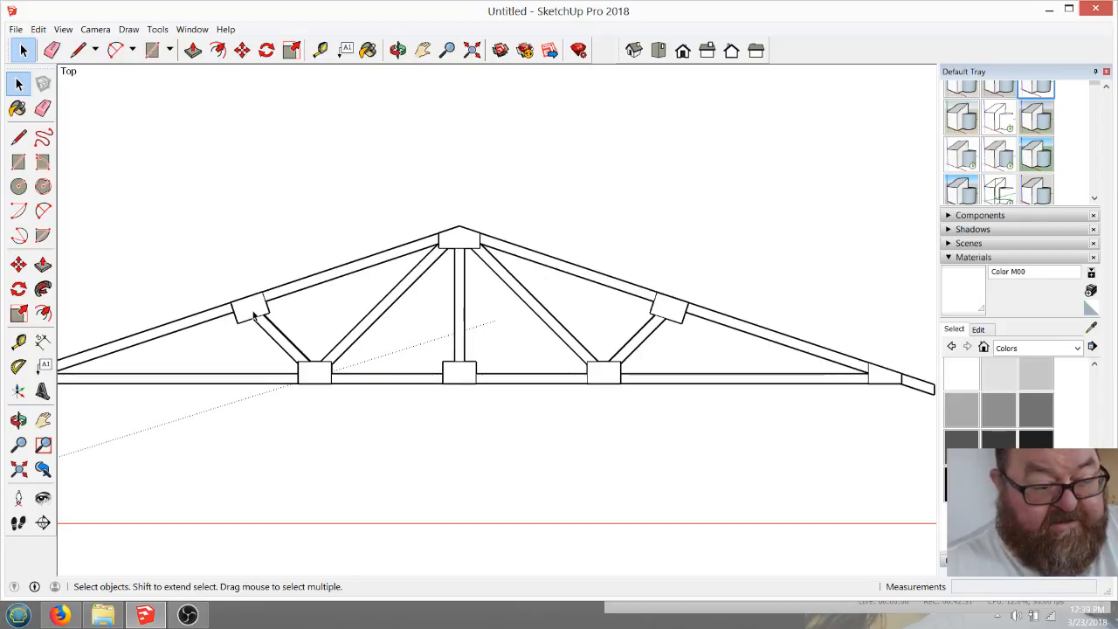
pyautogui.click(254, 316)
pyautogui.keyDown('shift'); pyautogui.click(312, 374); pyautogui.keyUp('shift')
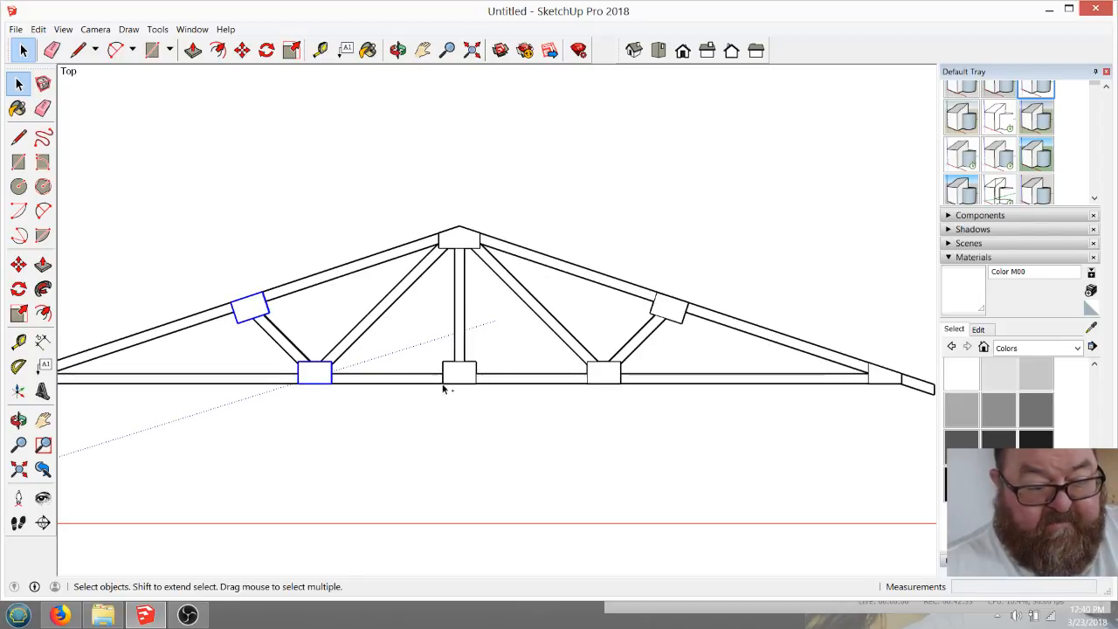
pyautogui.keyDown('shift'); pyautogui.click(457, 374); pyautogui.keyUp('shift')
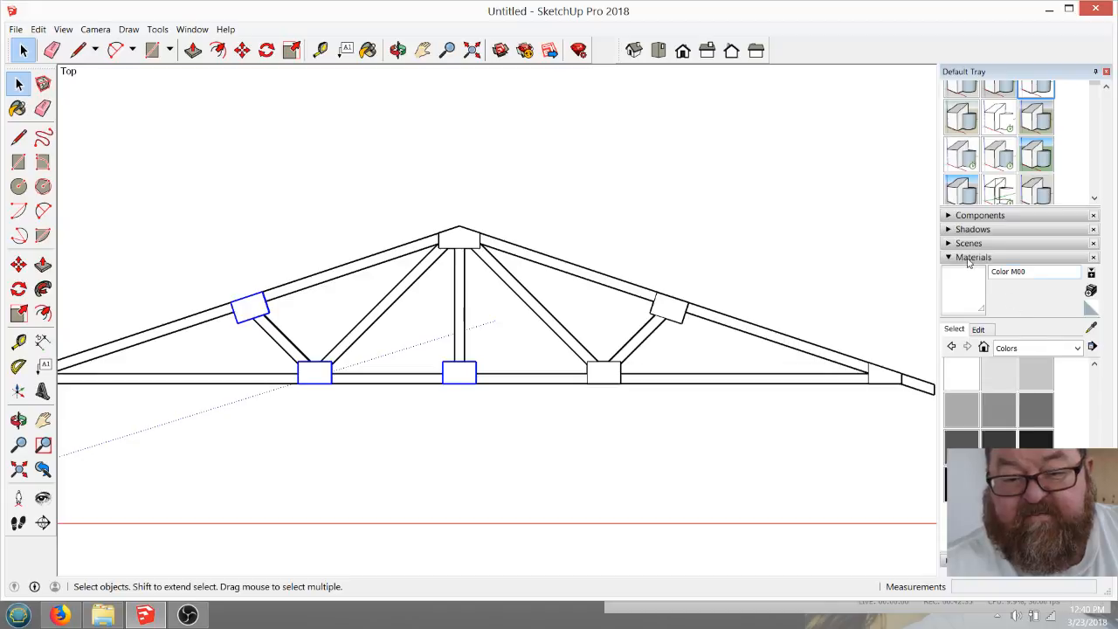
# Add a new layer named Plates to the model
pyautogui.scroll(5, 965, 256)
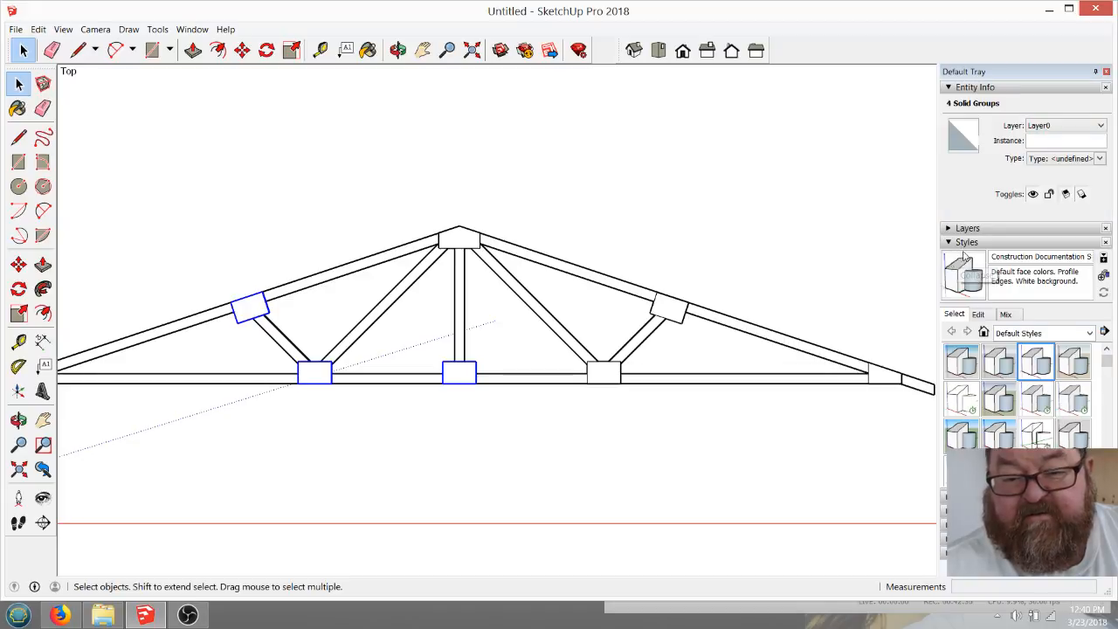
pyautogui.click(949, 89)
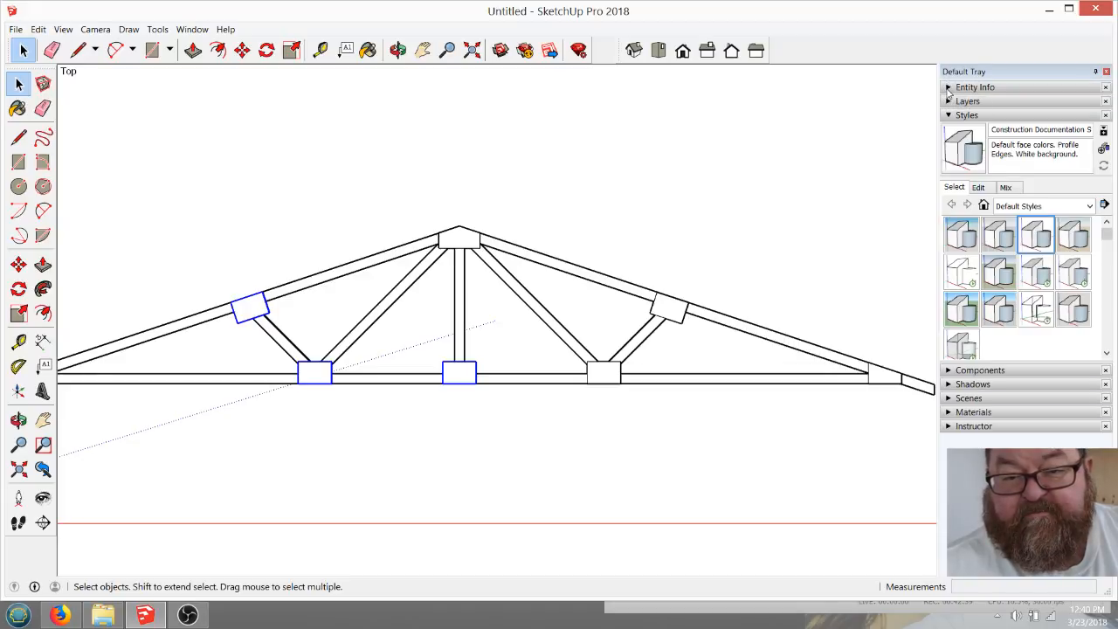
pyautogui.click(949, 101)
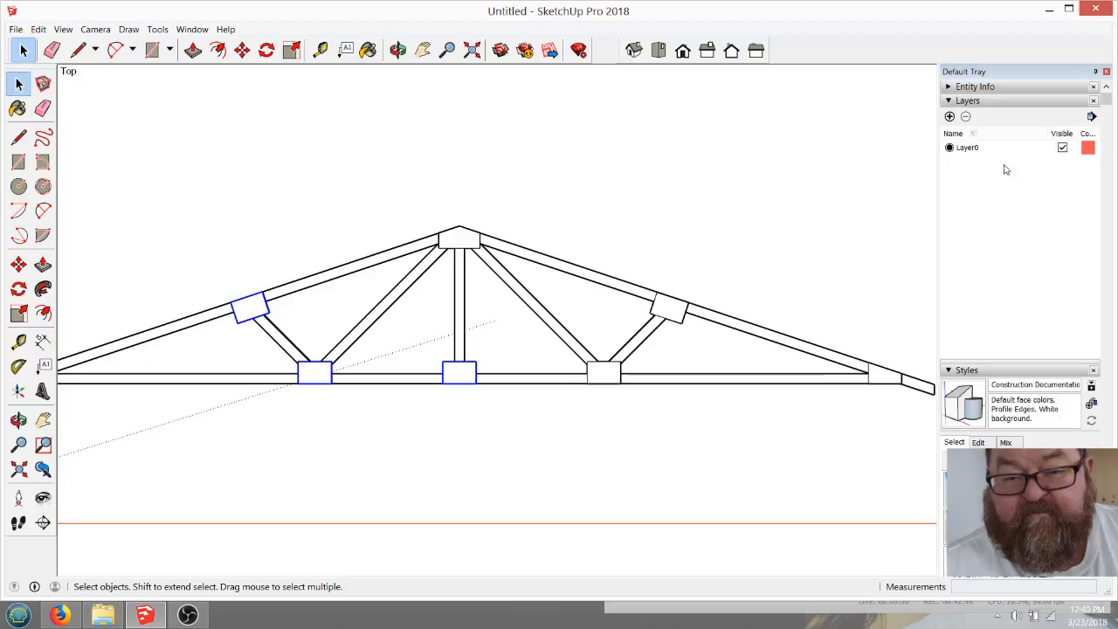
pyautogui.click(949, 117)
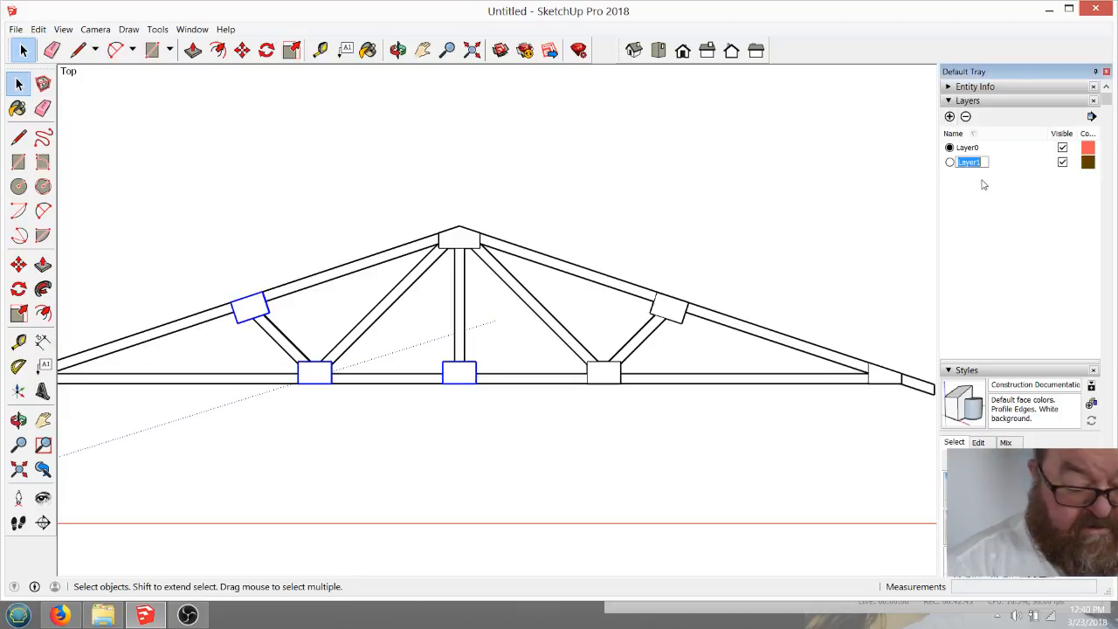
pyautogui.write('Pl')
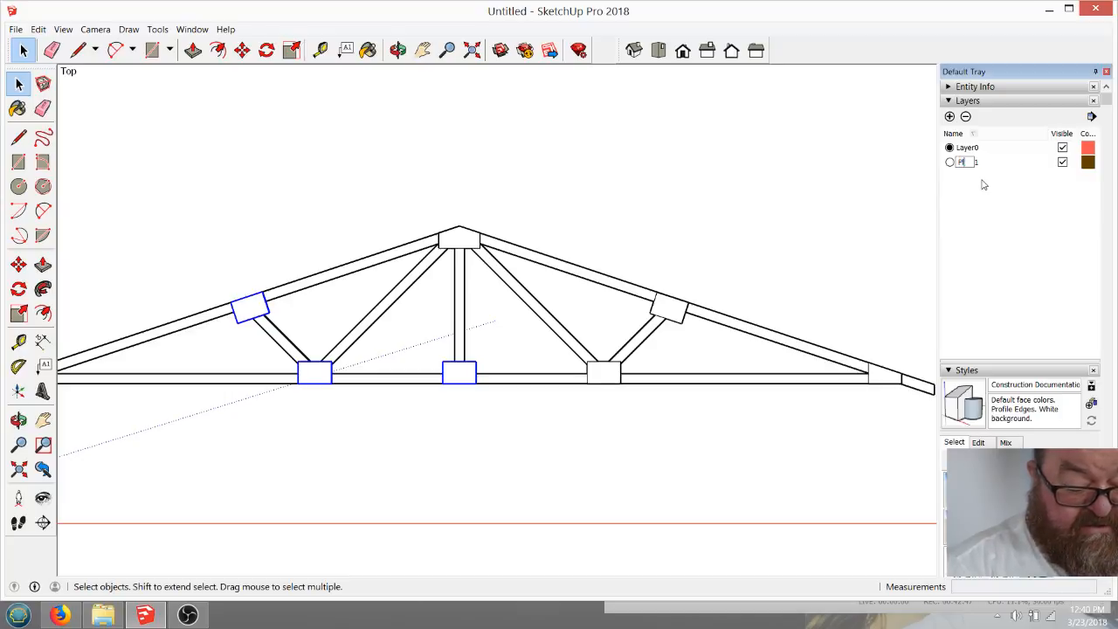
pyautogui.write('ates')
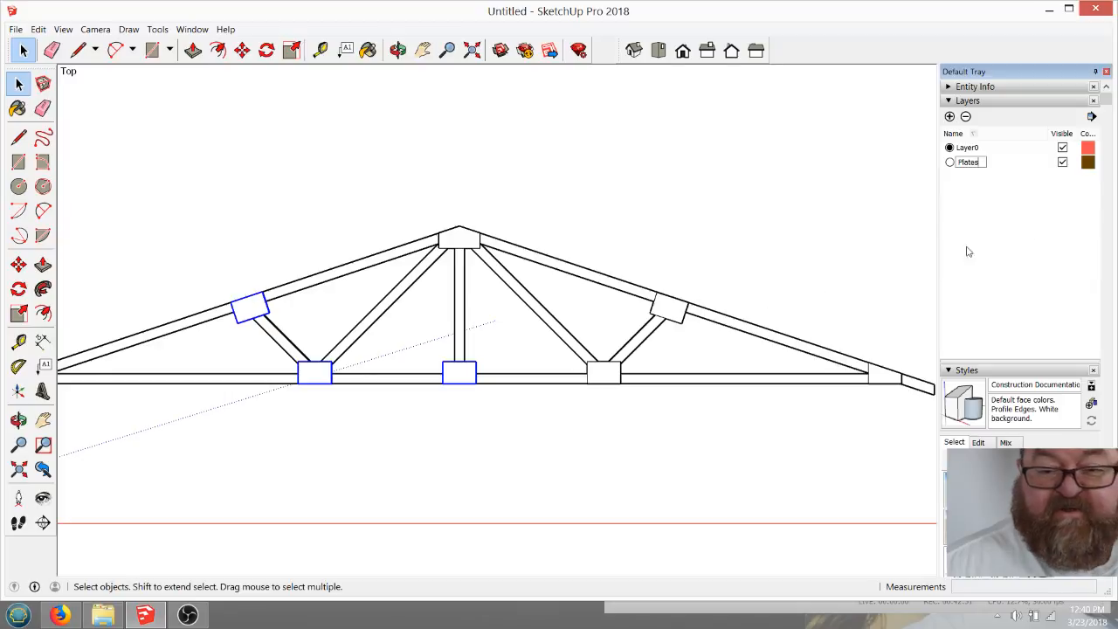
pyautogui.click(1034, 211)
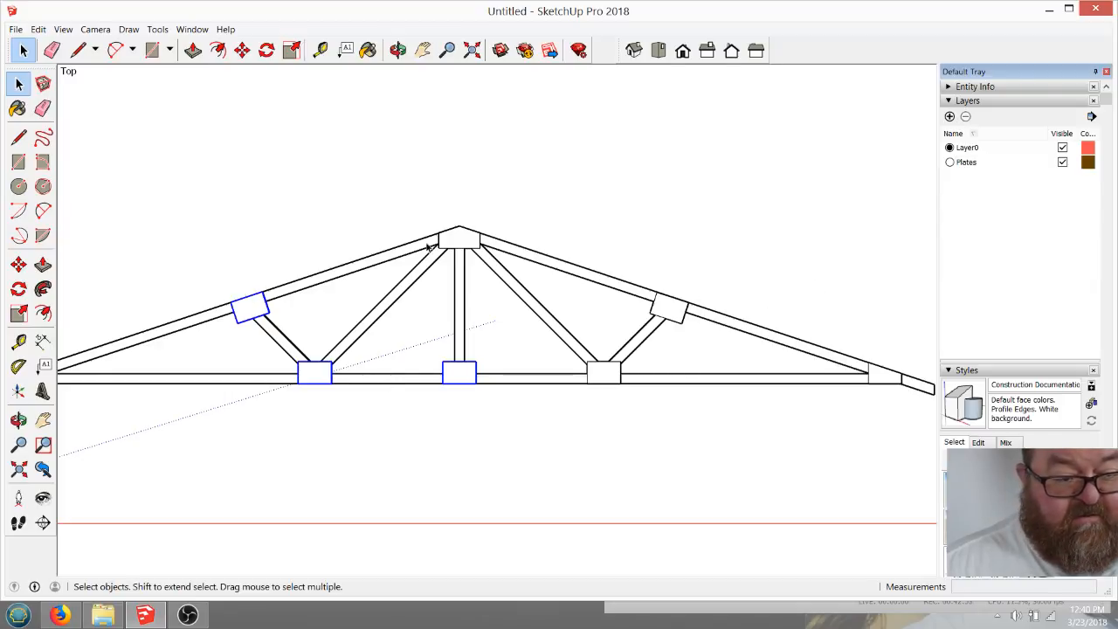
# Add the peak plate and the three plates on the right half to the selection, and assign all selected plates to the Plates layer
pyautogui.keyDown('shift'); pyautogui.click(470, 242); pyautogui.keyUp('shift')
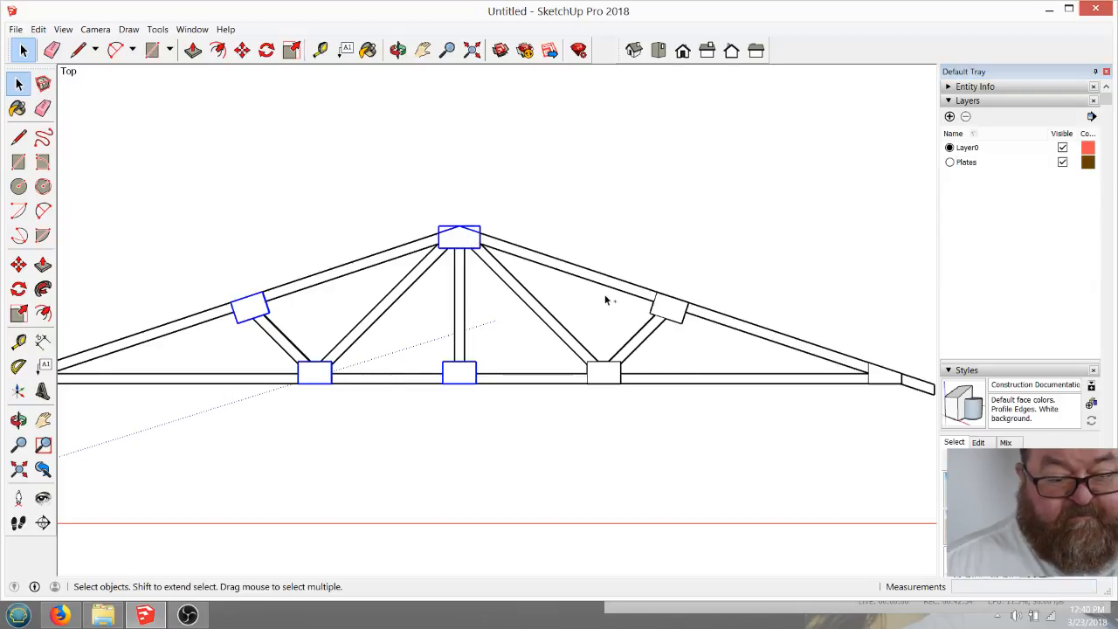
pyautogui.keyDown('shift'); pyautogui.click(672, 315); pyautogui.keyUp('shift')
pyautogui.keyDown('shift'); pyautogui.click(599, 371); pyautogui.keyUp('shift')
pyautogui.keyDown('shift'); pyautogui.click(881, 376); pyautogui.keyUp('shift')
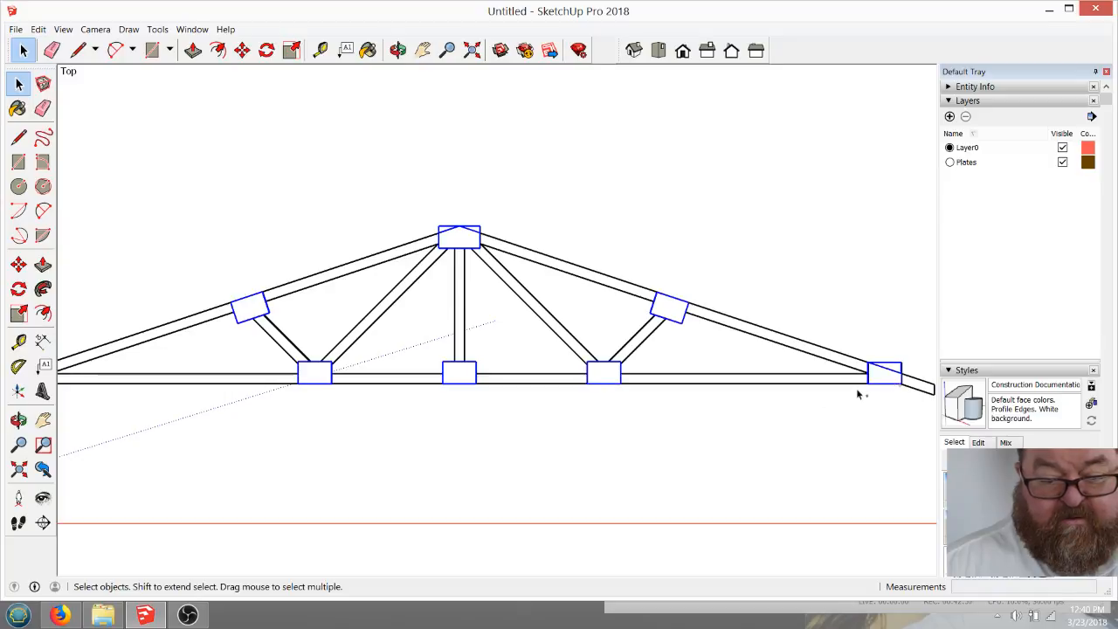
pyautogui.scroll(-2, 525, 424)
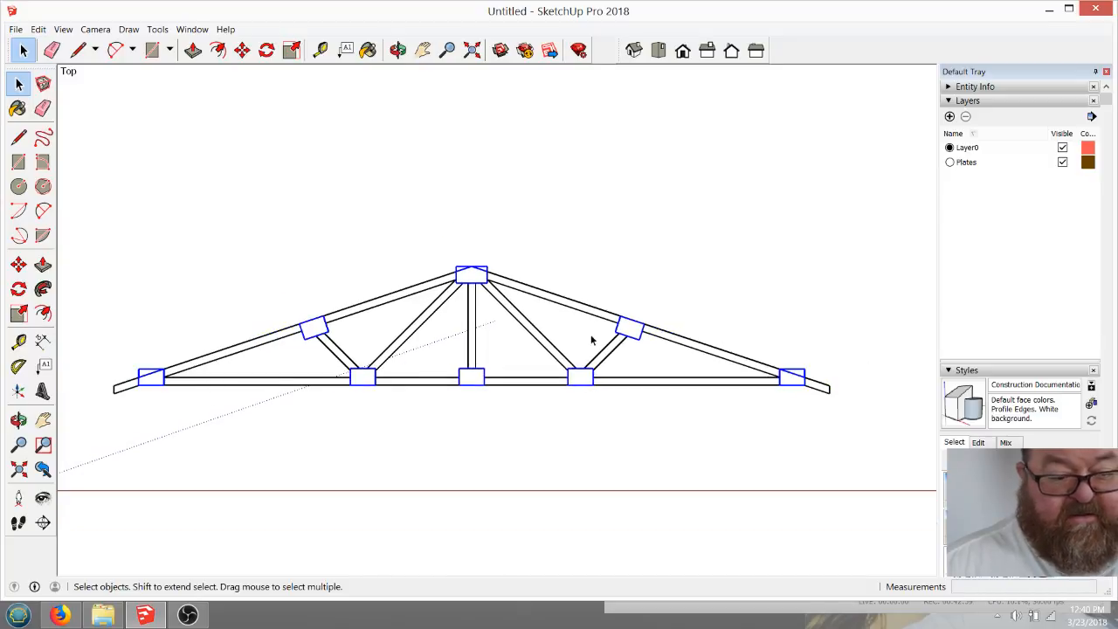
pyautogui.click(969, 87)
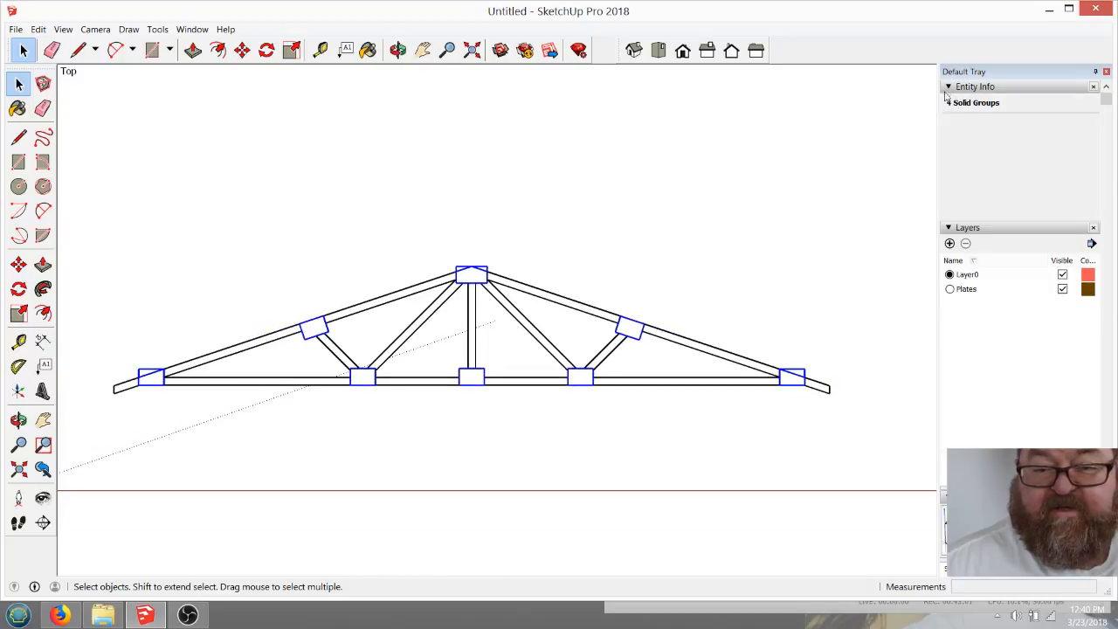
pyautogui.click(1088, 125)
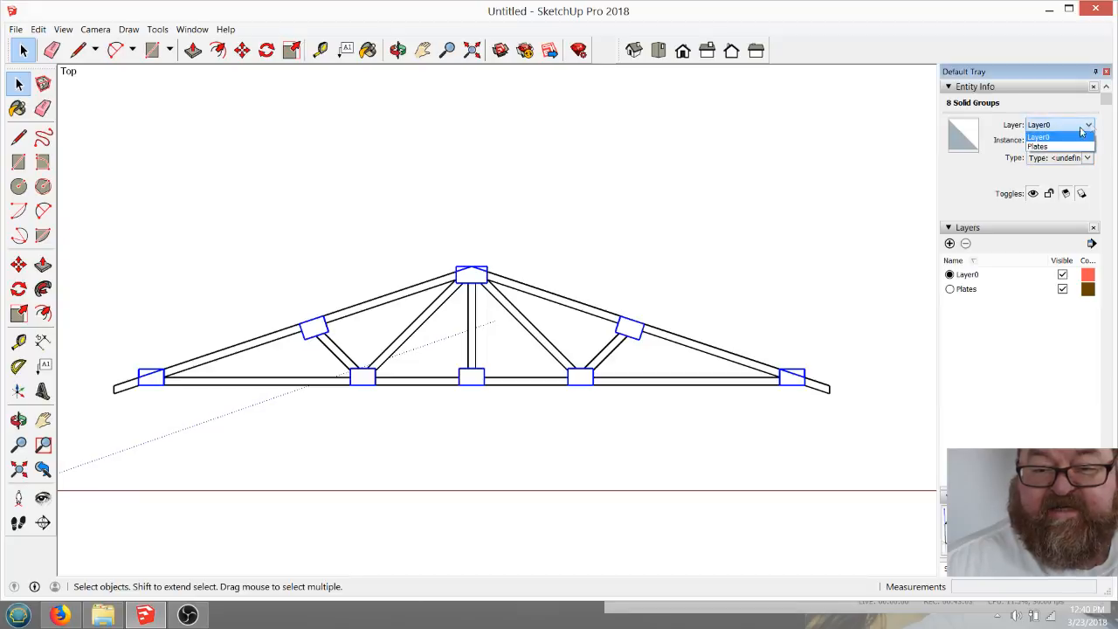
pyautogui.click(1055, 148)
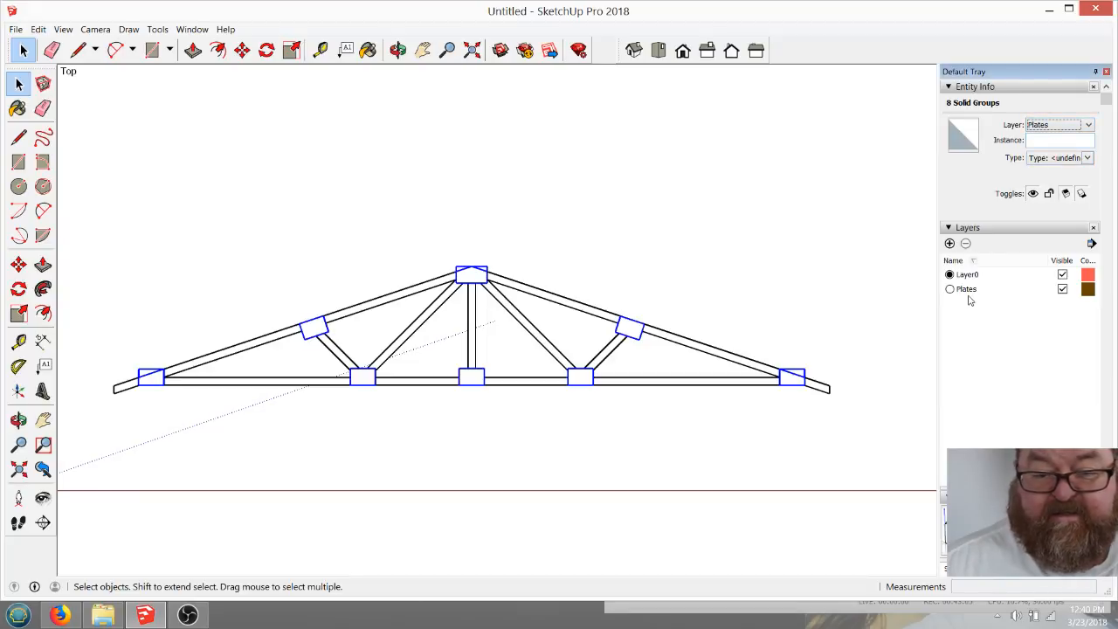
# Hide the Plates layer and inspect the exposed web, peak and chord joints of the truss
pyautogui.click(1063, 289)
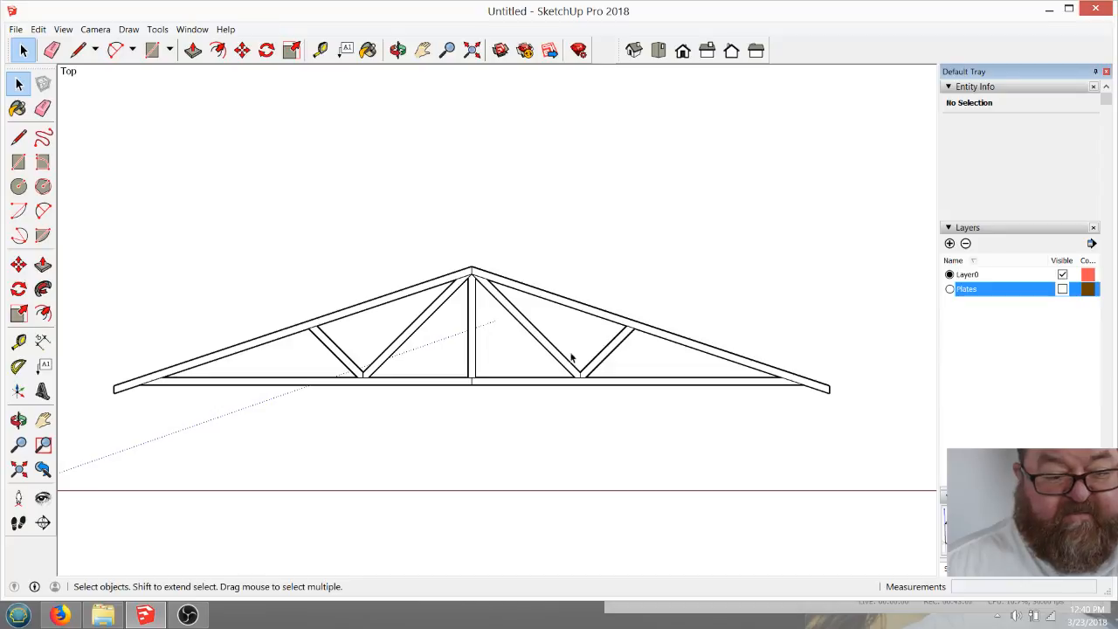
pyautogui.scroll(3, 489, 262)
pyautogui.scroll(-2, 350, 341)
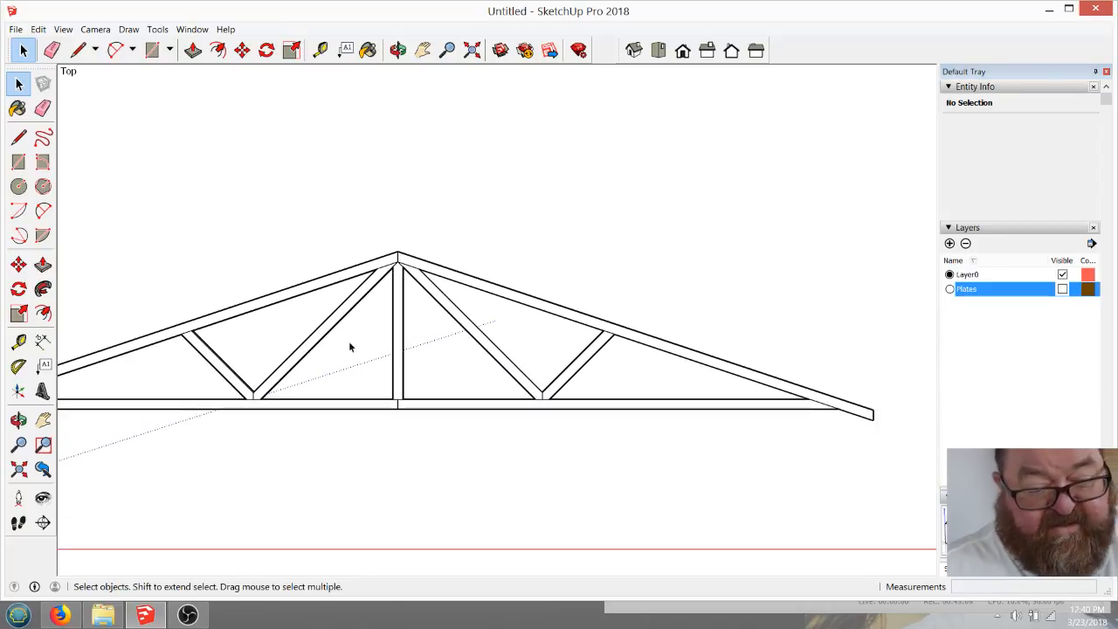
pyautogui.scroll(2, 465, 403)
pyautogui.scroll(3, 569, 412)
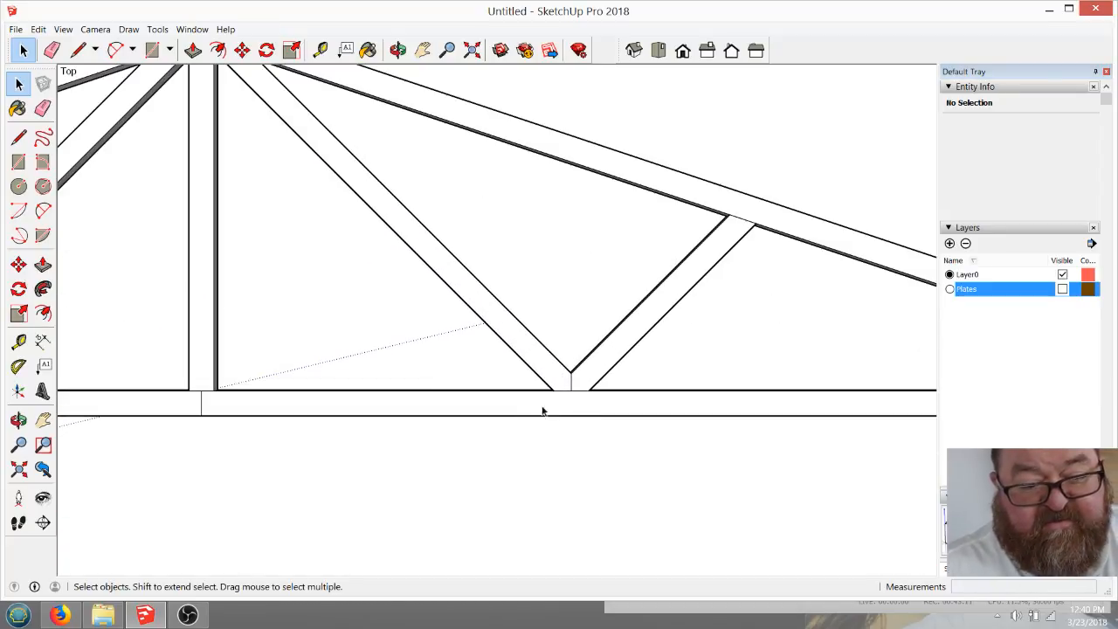
pyautogui.scroll(-4, 544, 407)
pyautogui.scroll(-3, 612, 359)
pyautogui.scroll(3, 767, 368)
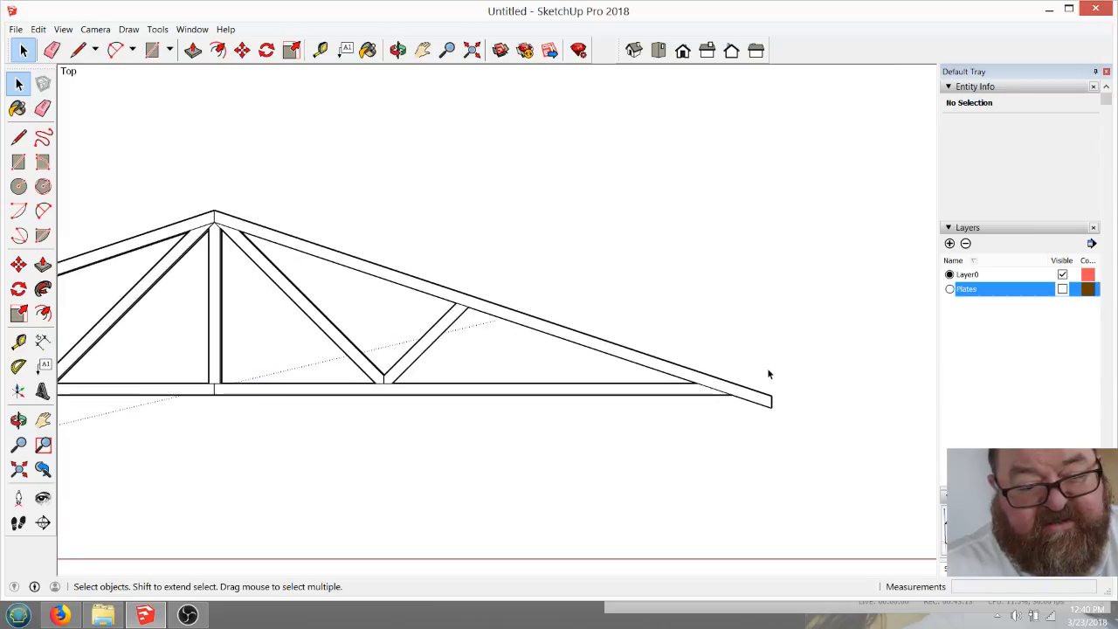
# Measure the right top chord along its upper edge from the truss peak to the tail end
pyautogui.click(321, 50)
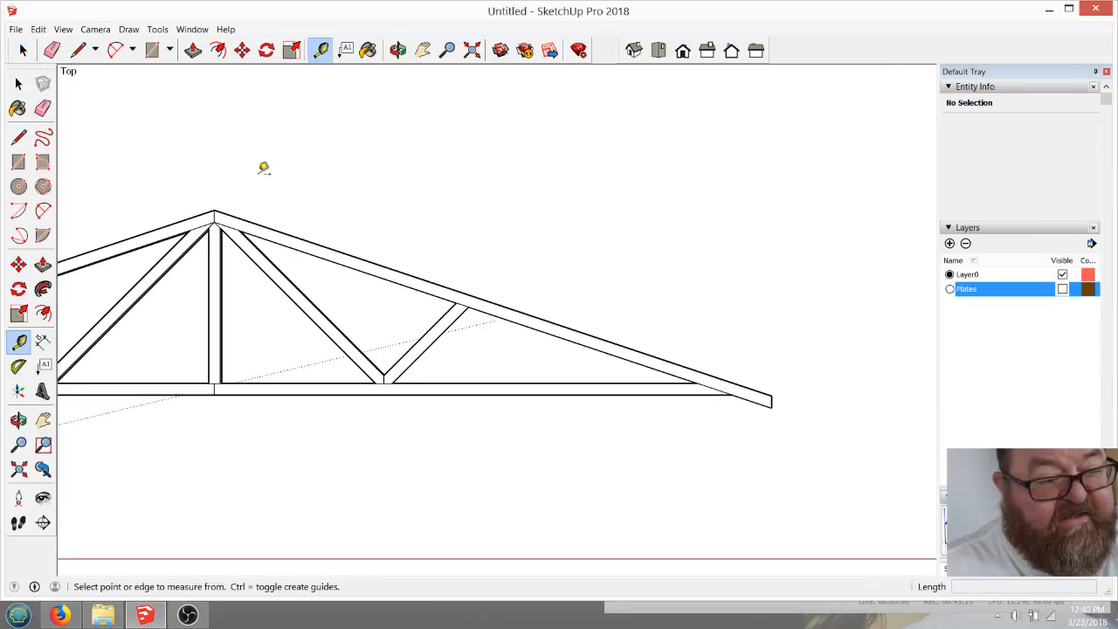
pyautogui.click(214, 211)
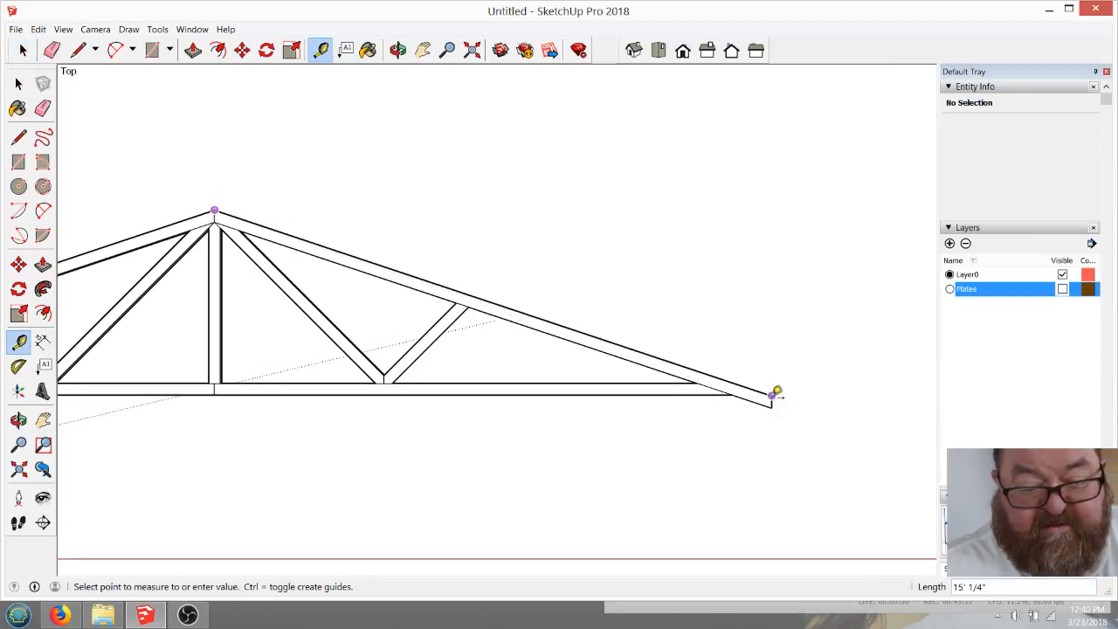
pyautogui.click(772, 398)
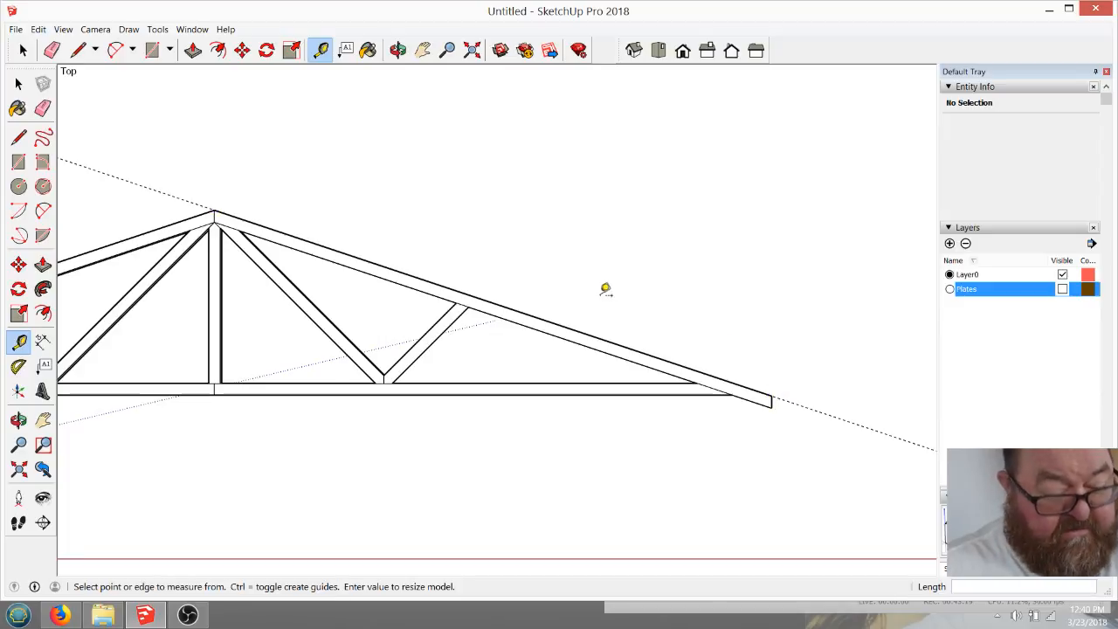
pyautogui.click(214, 210)
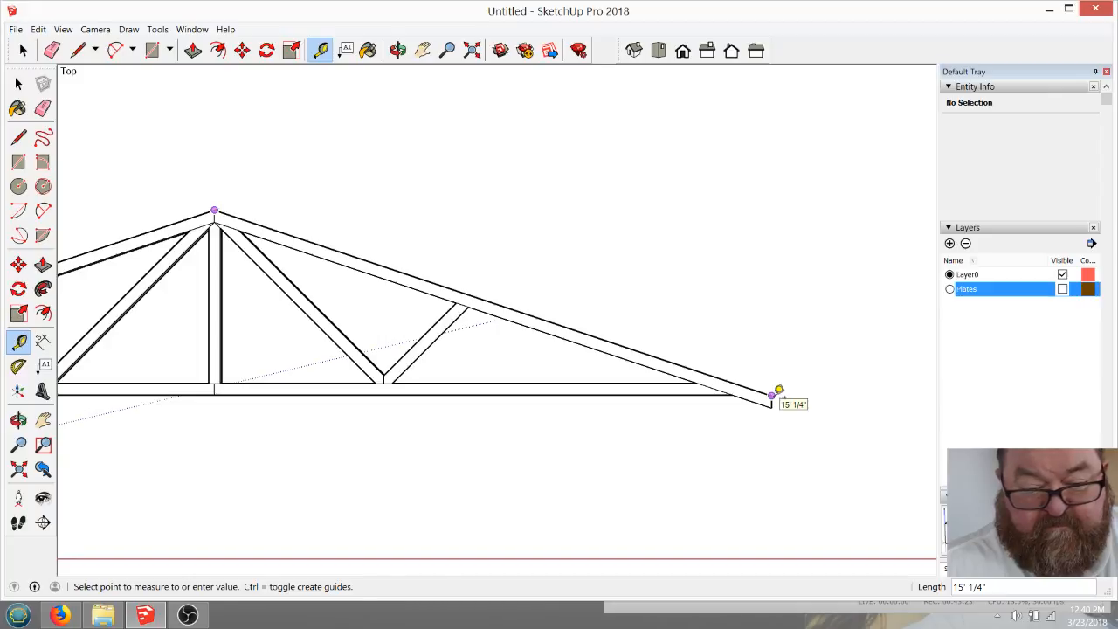
pyautogui.click(772, 397)
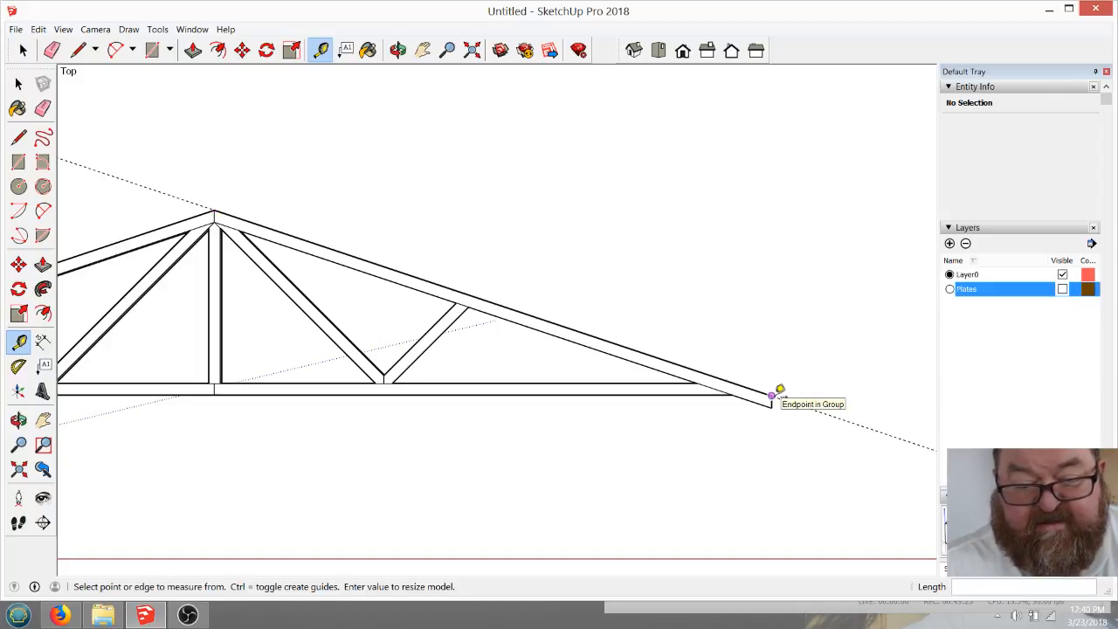
pyautogui.scroll(-2, 768, 356)
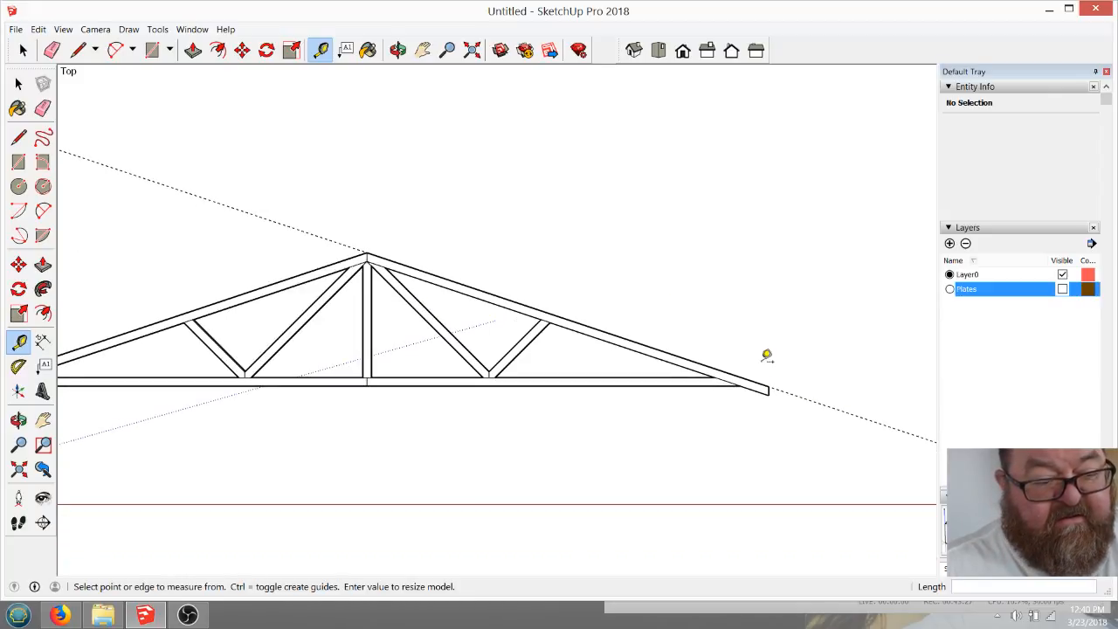
# Delete the guide line running along the upper edge of the right top chord
pyautogui.click(52, 50)
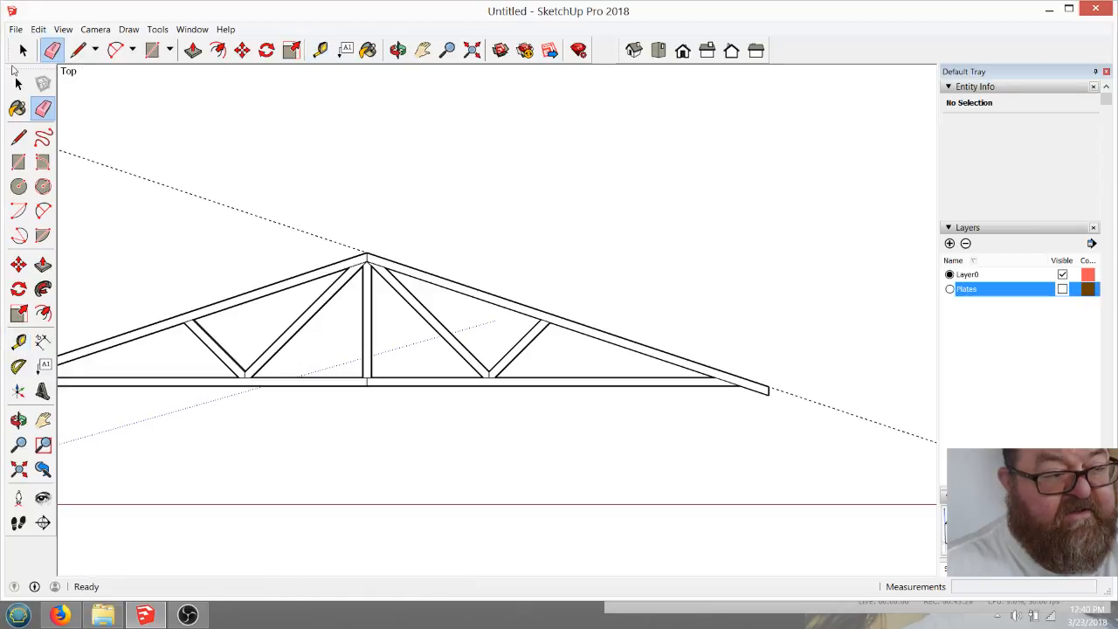
pyautogui.click(18, 83)
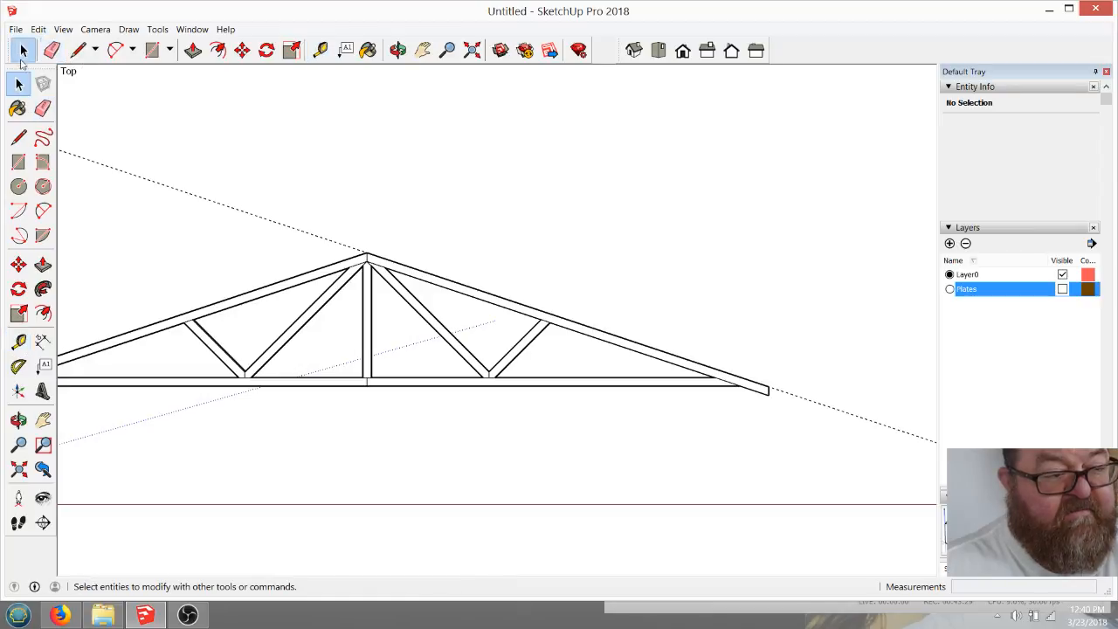
pyautogui.click(249, 218)
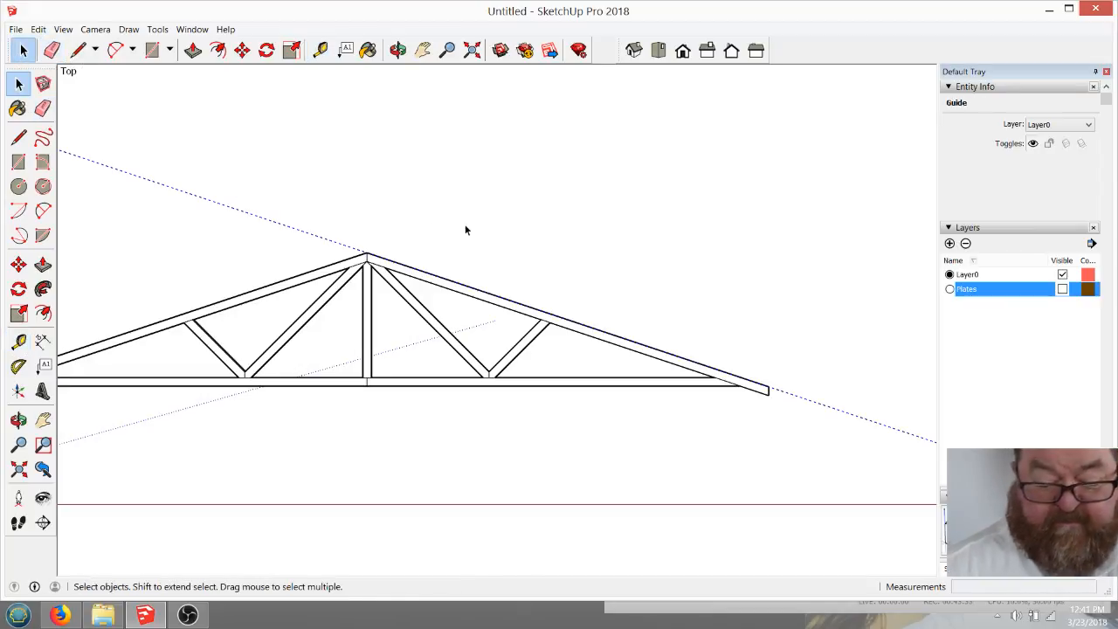
pyautogui.click(466, 230)
pyautogui.scroll(-2, 465, 230)
pyautogui.scroll(3, 485, 262)
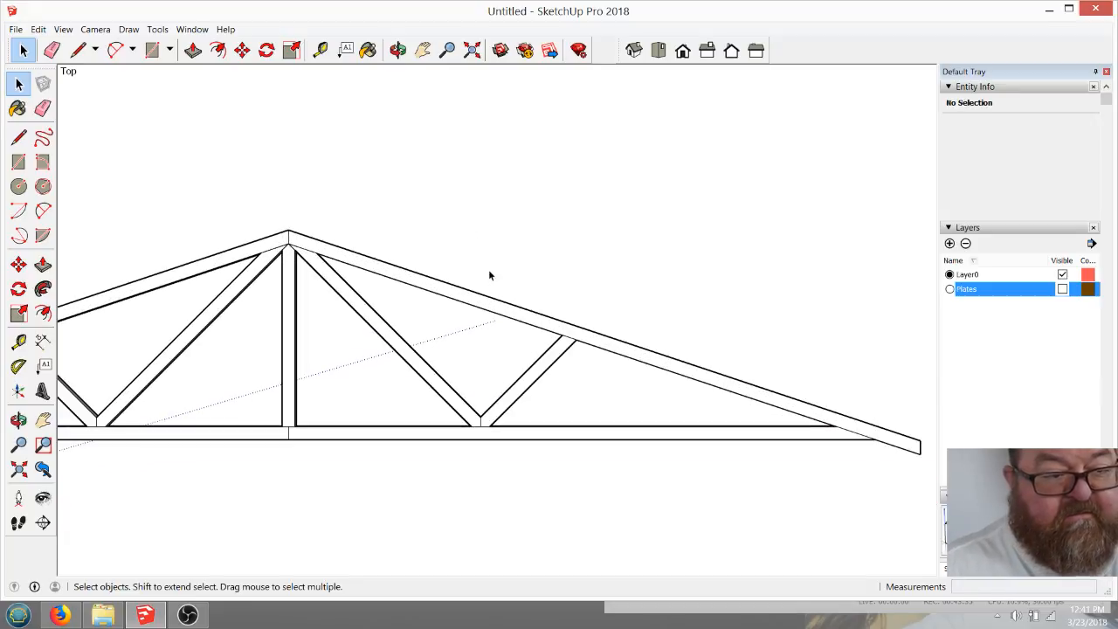
# Remeasure the right top chord's upper edge from the peak to the tail end, leaving no guide line
pyautogui.click(319, 50)
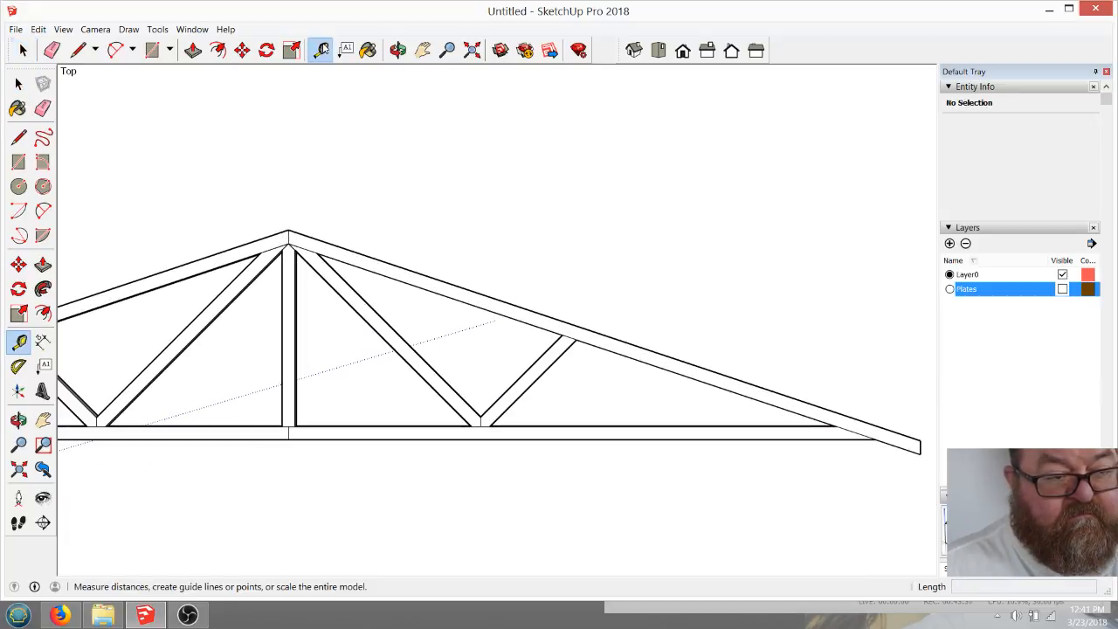
pyautogui.click(288, 231)
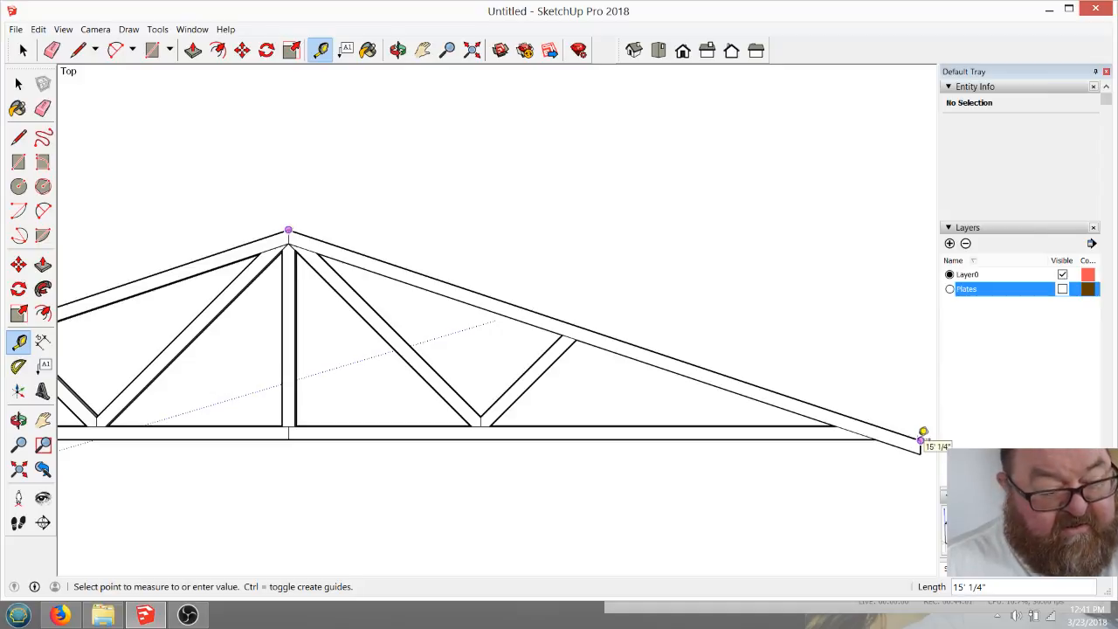
pyautogui.click(924, 432)
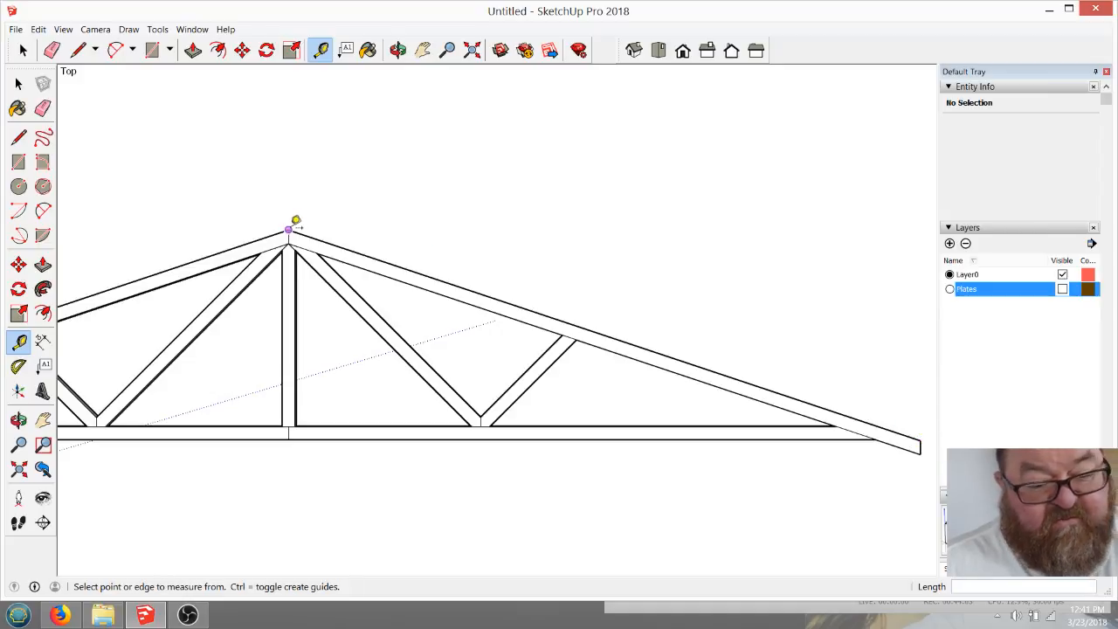
pyautogui.scroll(-1, 302, 234)
pyautogui.scroll(1, 611, 348)
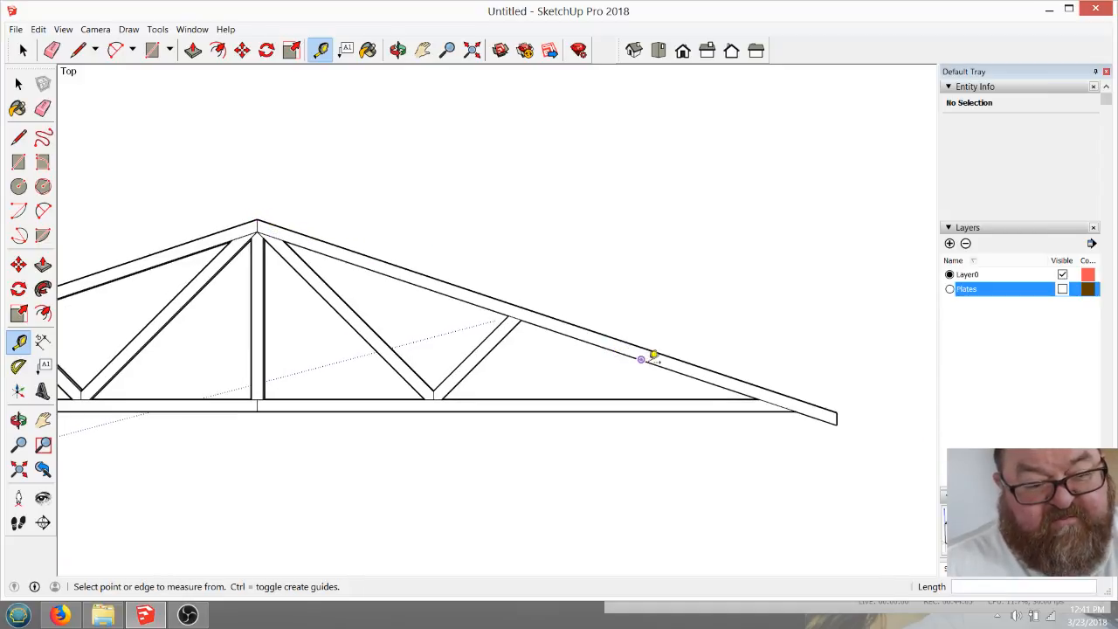
# Check the right top chord's overall length again, from the outer peak corner to the upper corner of the tail
pyautogui.scroll(1, 651, 358)
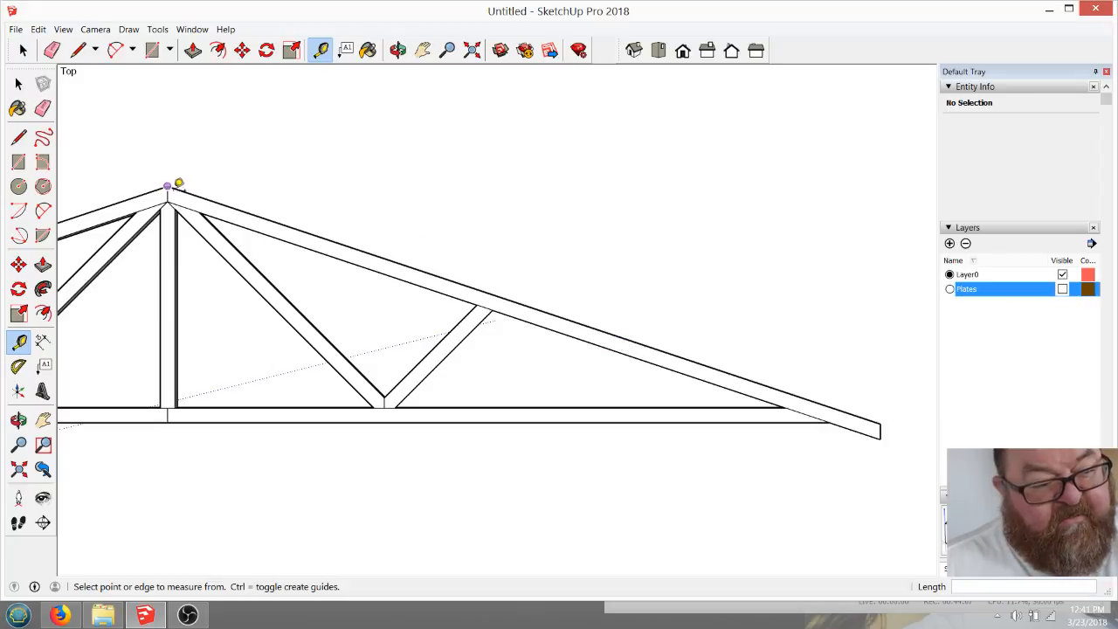
pyautogui.scroll(1, 169, 187)
pyautogui.scroll(2, 169, 187)
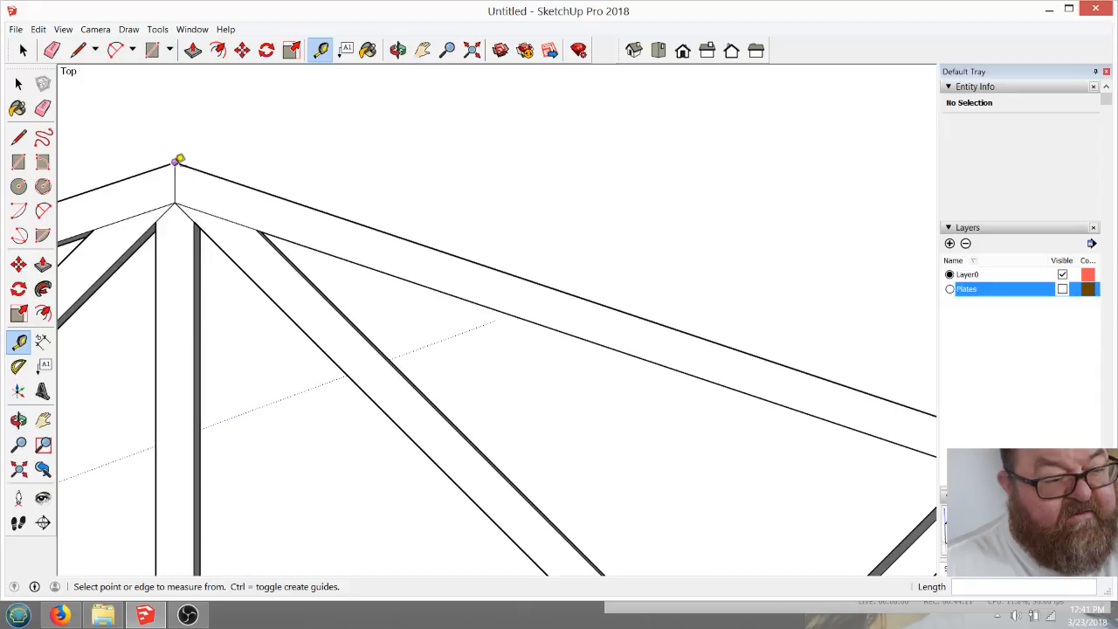
pyautogui.click(175, 163)
pyautogui.scroll(-3, 166, 175)
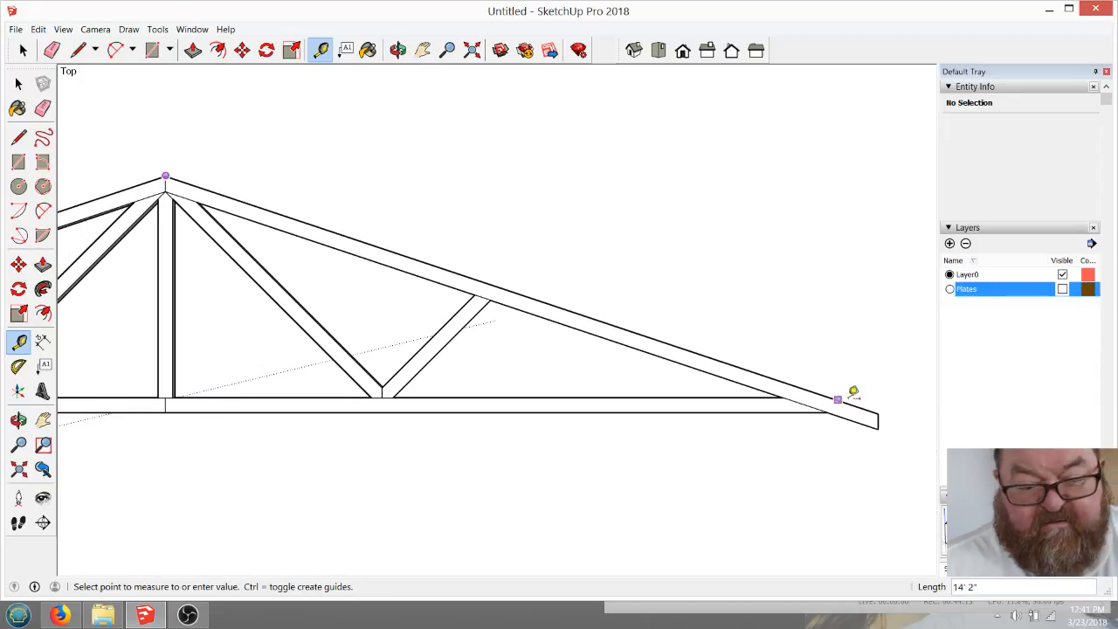
pyautogui.scroll(3, 874, 402)
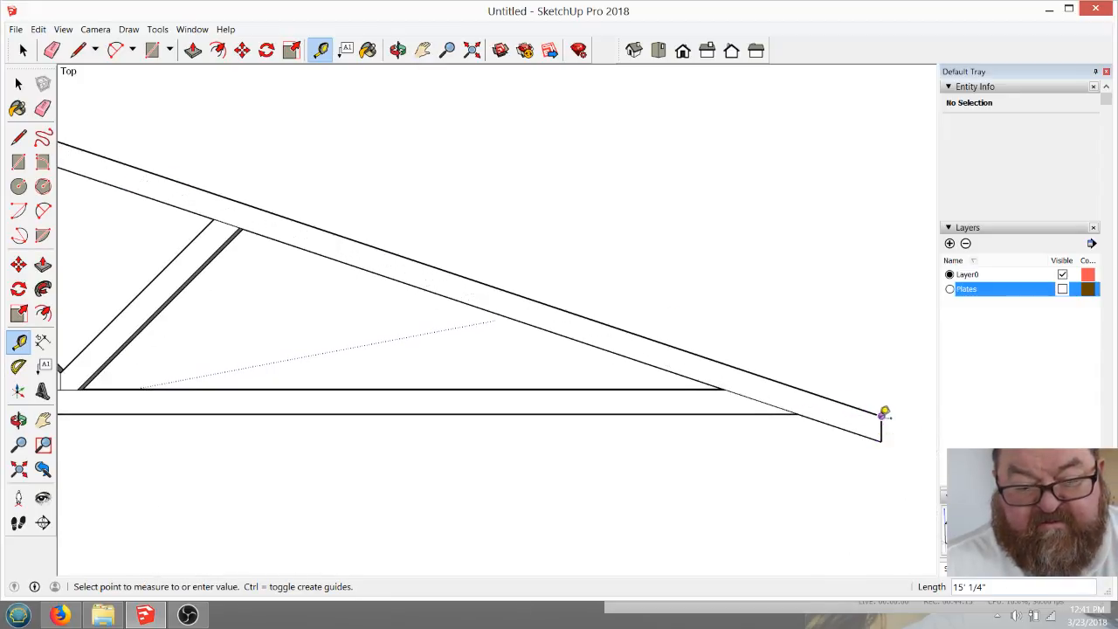
pyautogui.scroll(3, 884, 412)
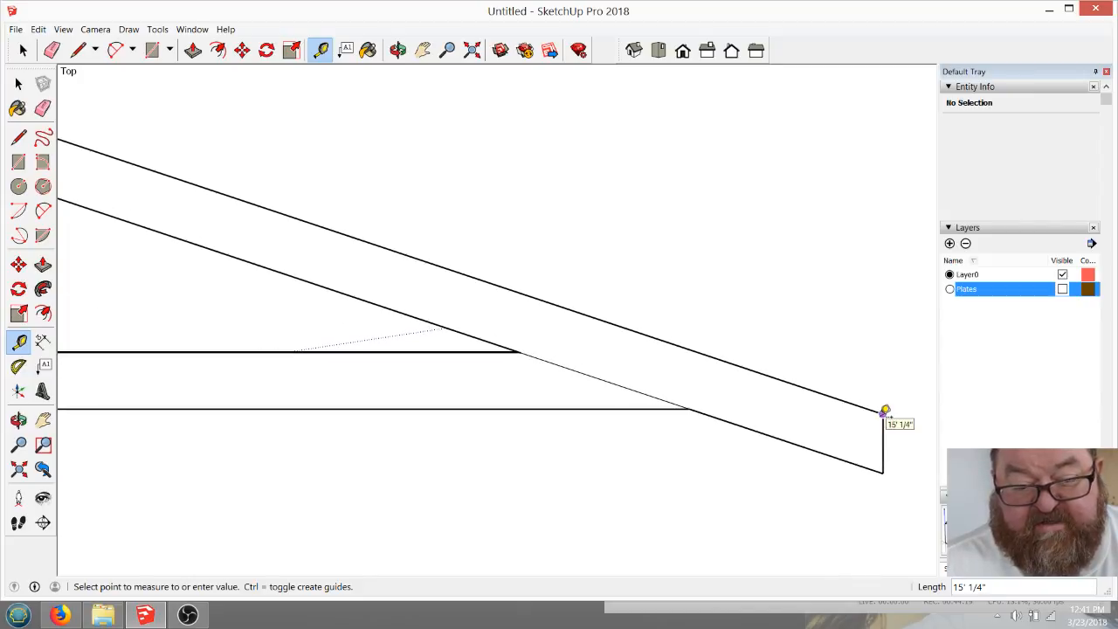
pyautogui.scroll(-6, 884, 411)
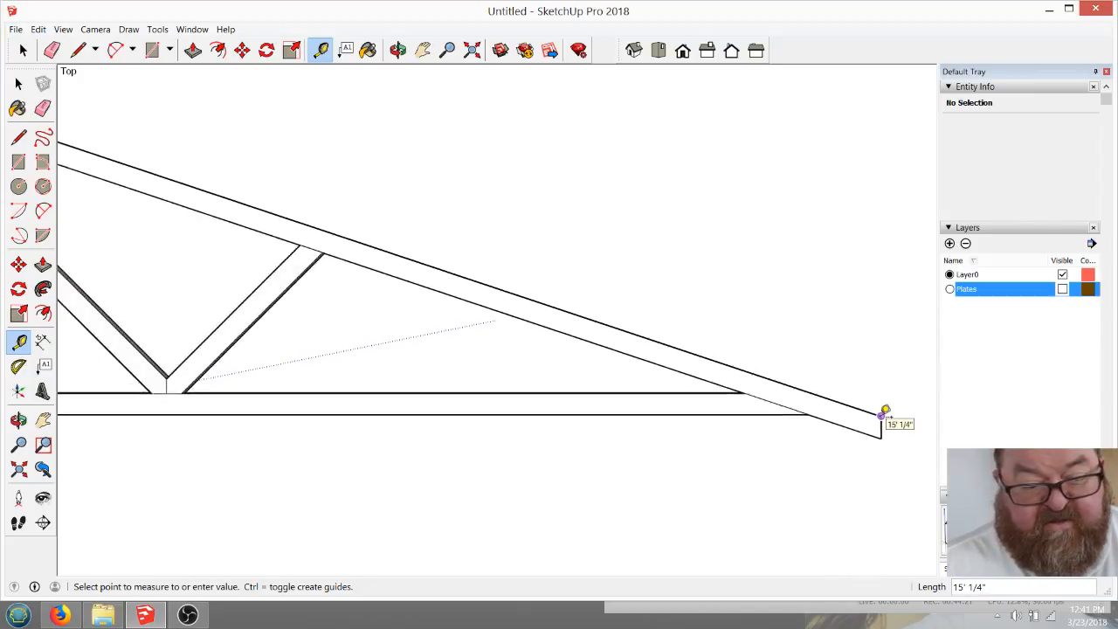
pyautogui.scroll(3, 885, 411)
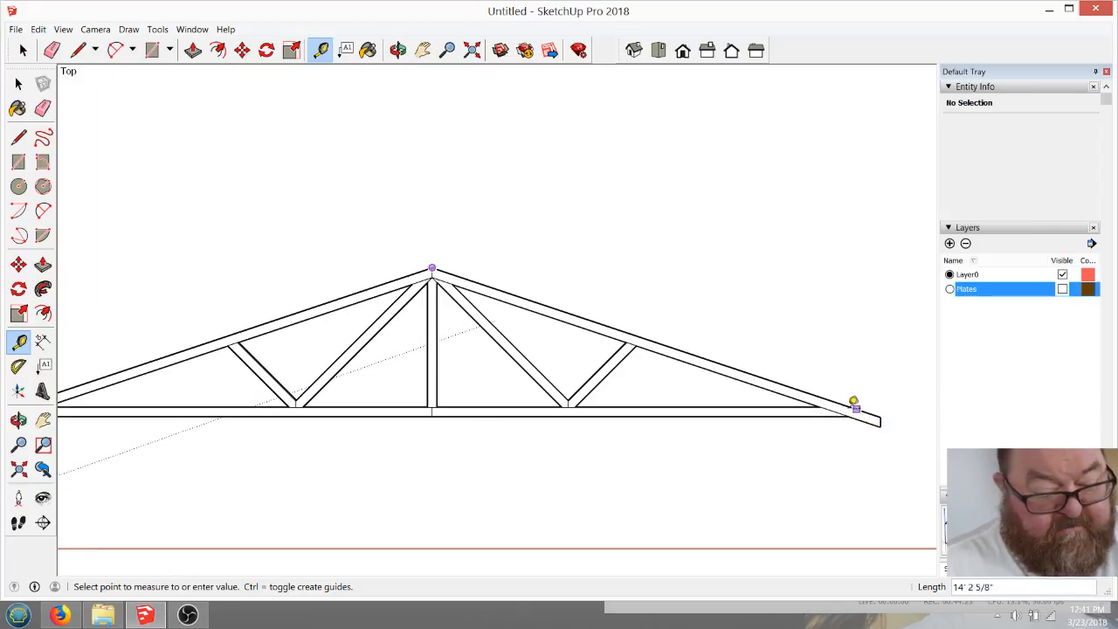
pyautogui.click(837, 407)
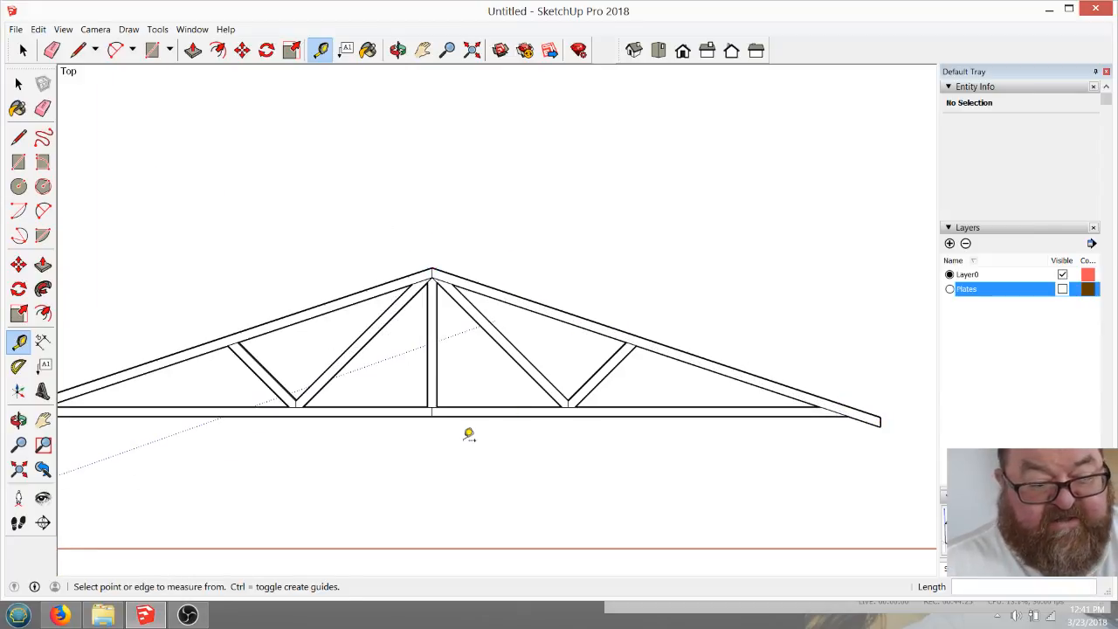
# Measure the bottom chord's lower edge from the centre splice to the right heel, where it meets the top chord
pyautogui.scroll(2, 467, 435)
pyautogui.scroll(2, 421, 185)
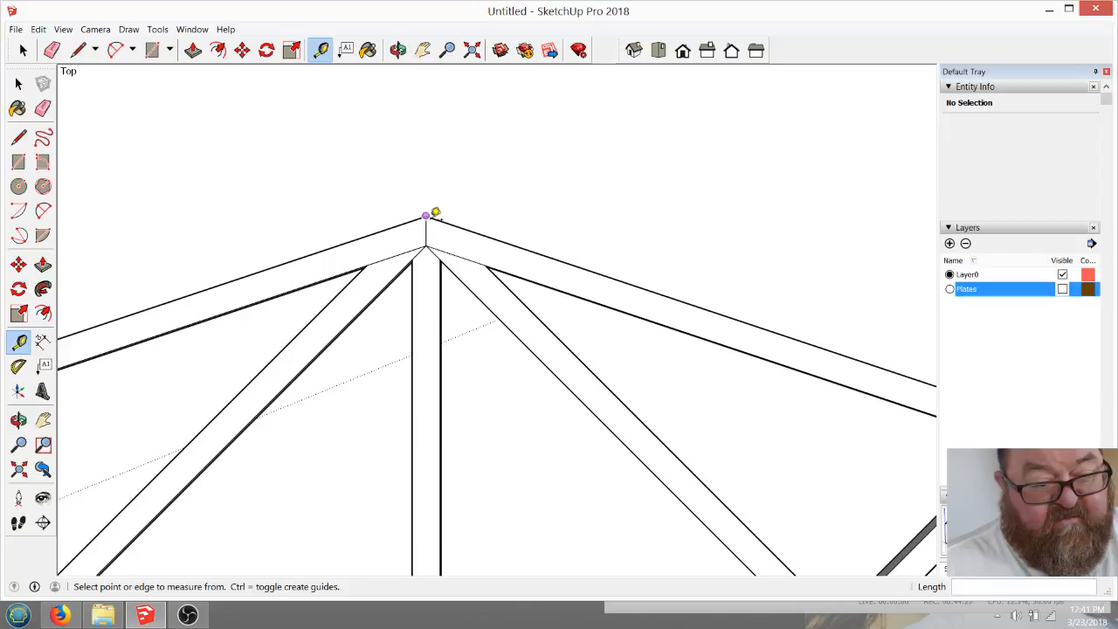
pyautogui.click(428, 244)
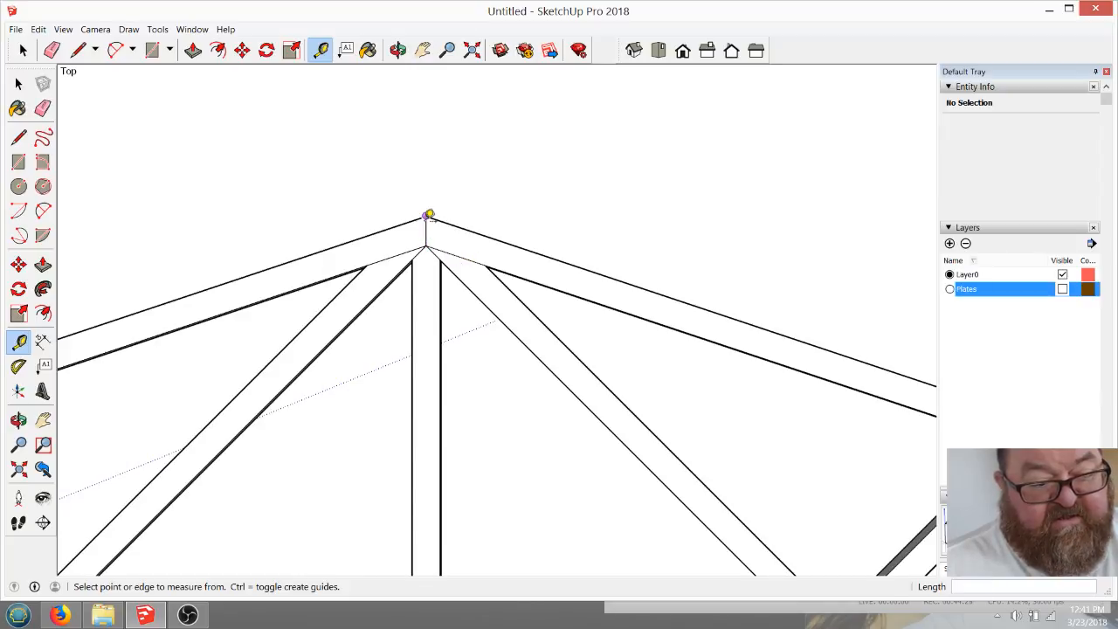
pyautogui.scroll(-3, 429, 214)
pyautogui.scroll(4, 480, 409)
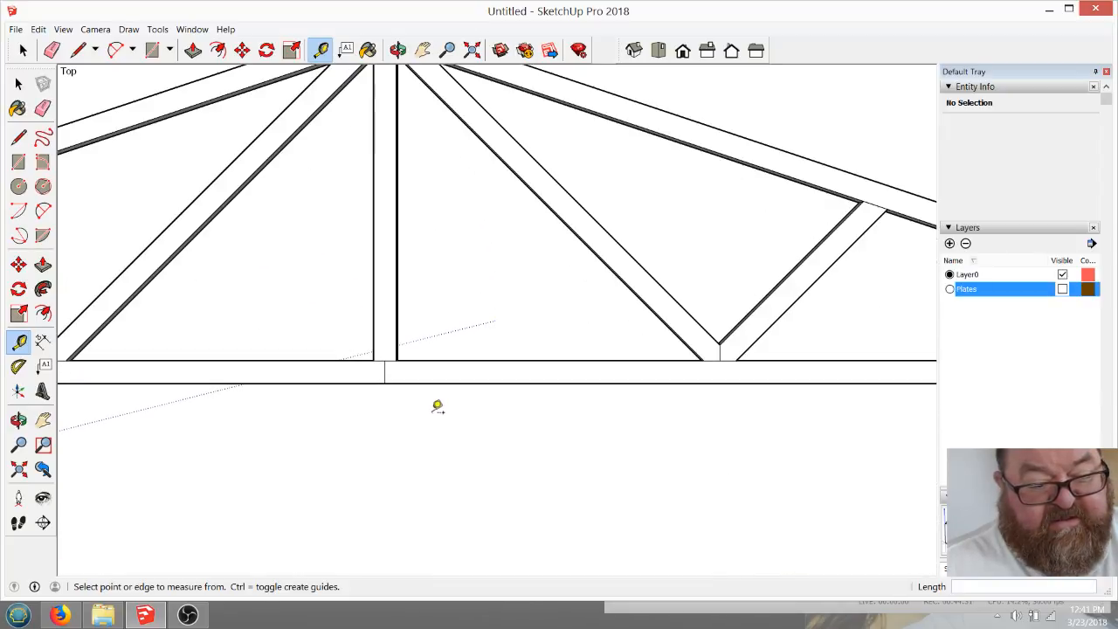
pyautogui.scroll(-2, 402, 384)
pyautogui.click(382, 383)
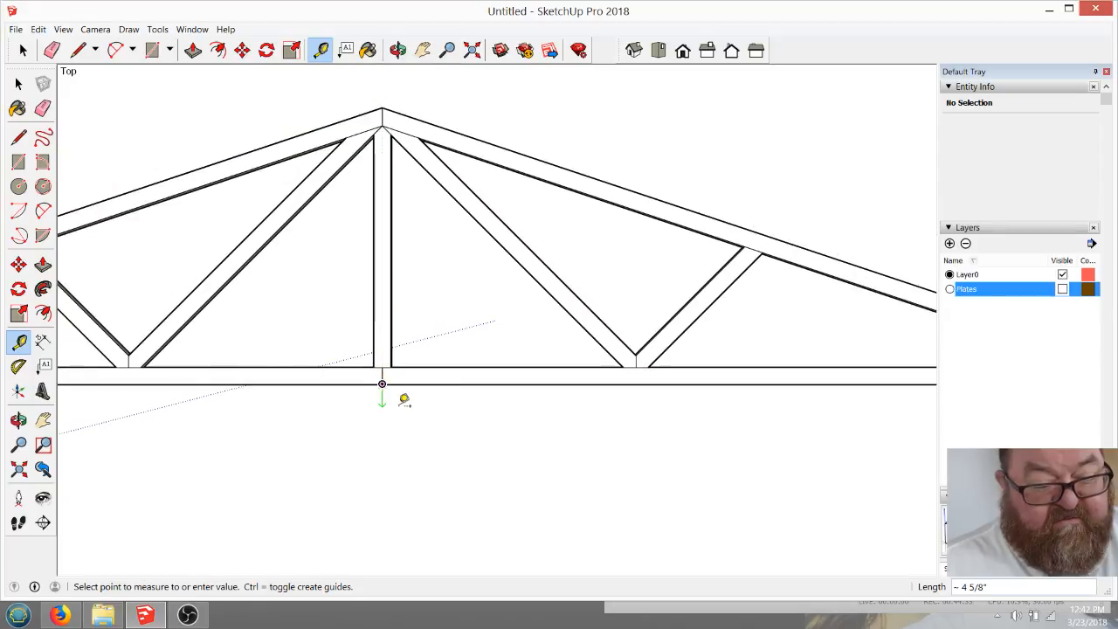
pyautogui.scroll(-2, 405, 399)
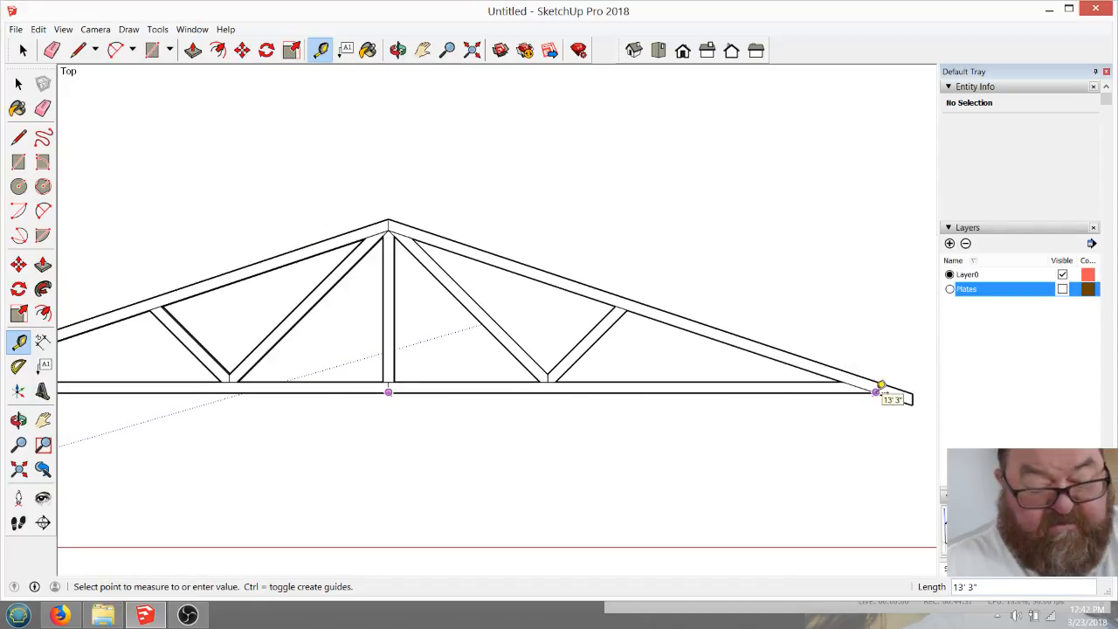
pyautogui.scroll(4, 878, 389)
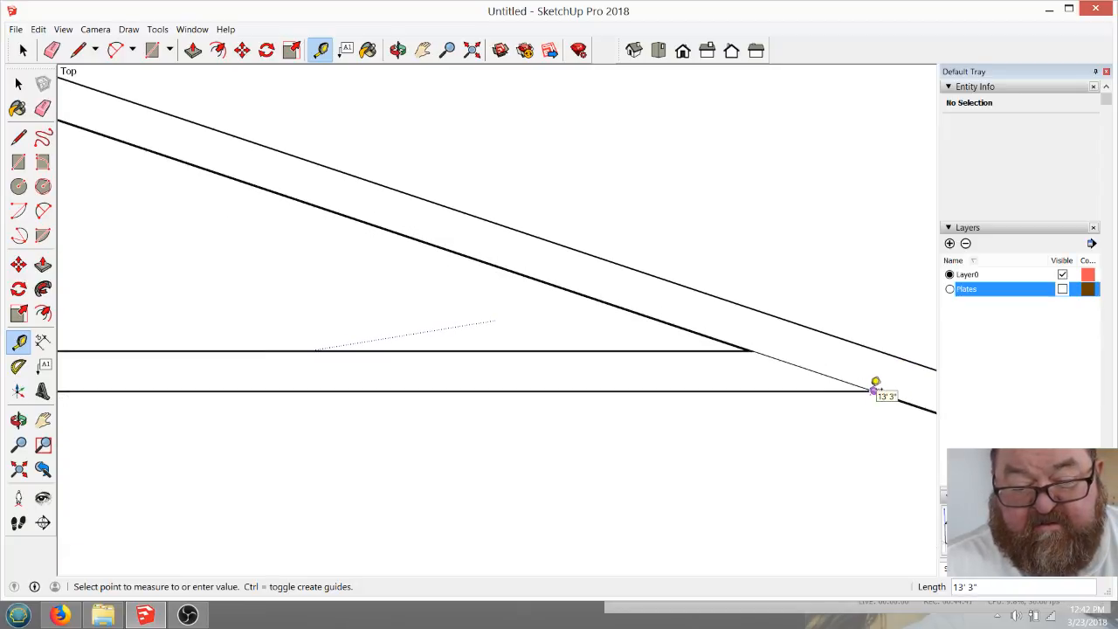
pyautogui.click(875, 388)
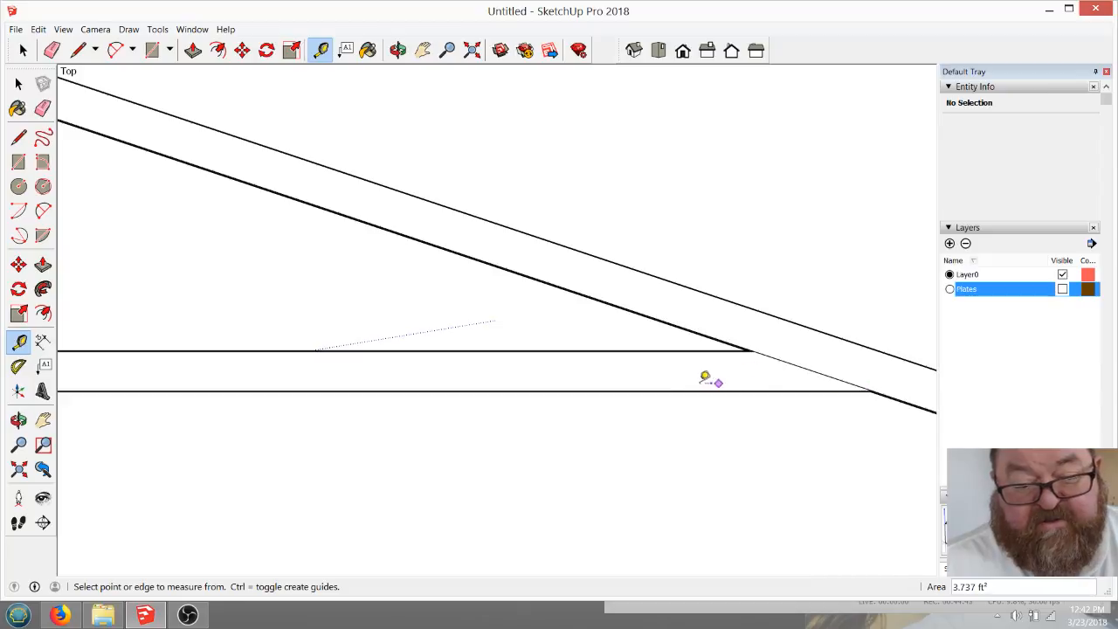
# Draw an open L-shaped outline above the right chord: vertical leg about 12 inches, horizontal leg 24 inches, end 1.75 inches, and inner edge running back
pyautogui.scroll(-1, 703, 379)
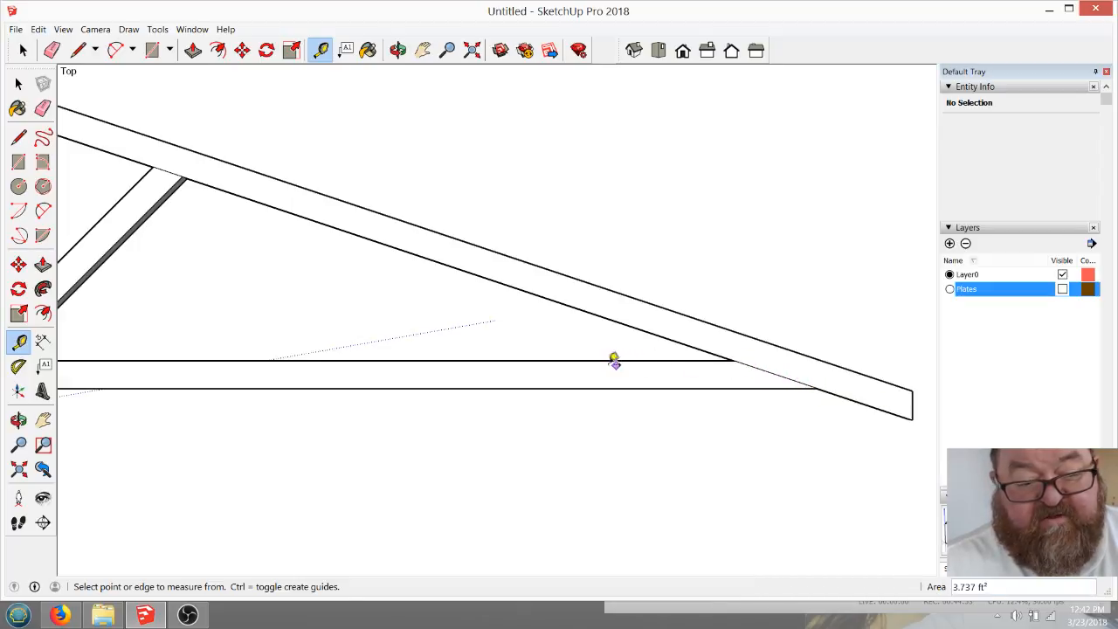
pyautogui.click(88, 50)
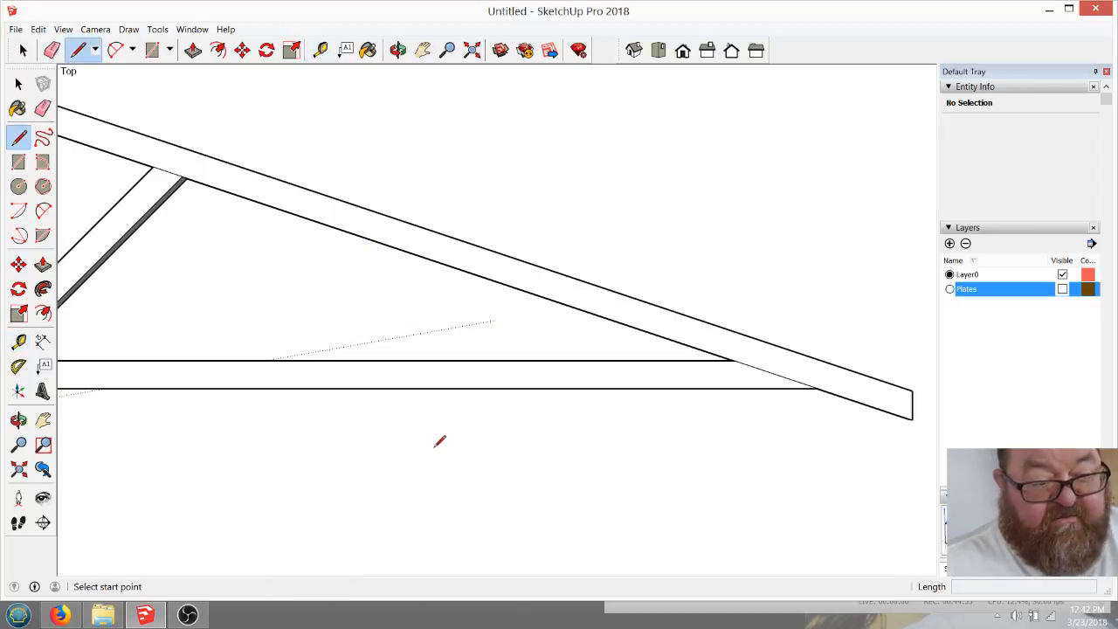
pyautogui.click(582, 113)
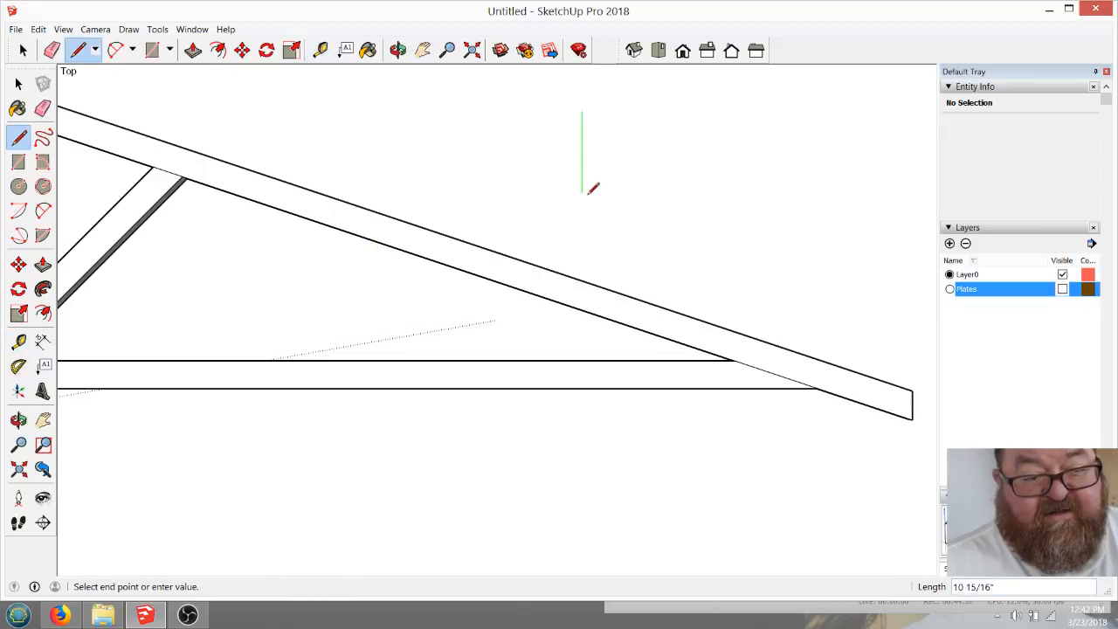
pyautogui.write('1')
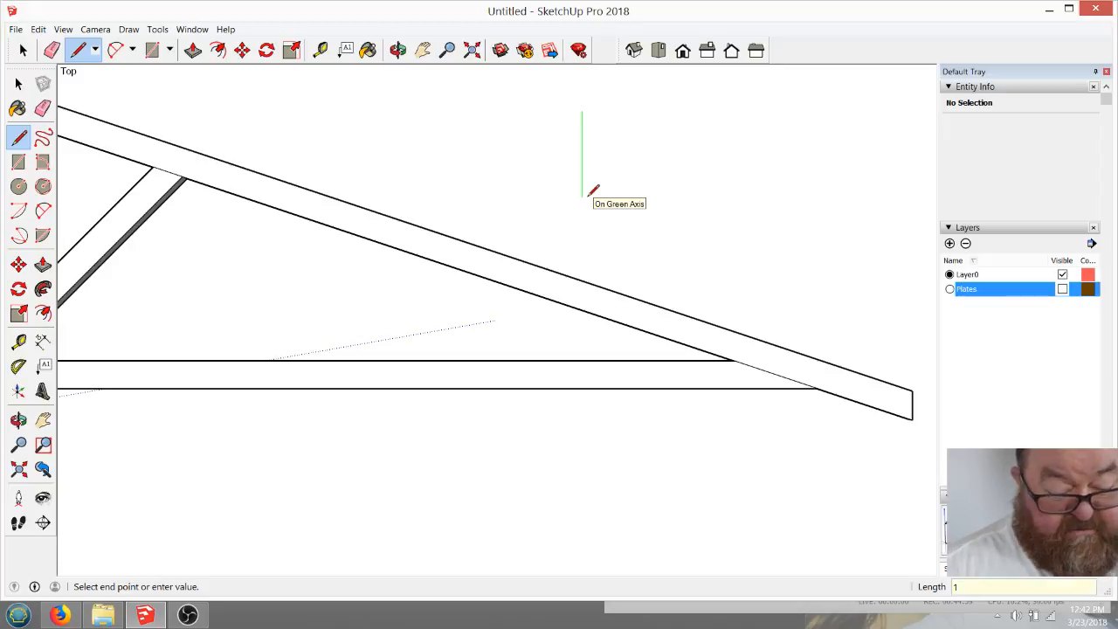
pyautogui.write('24')
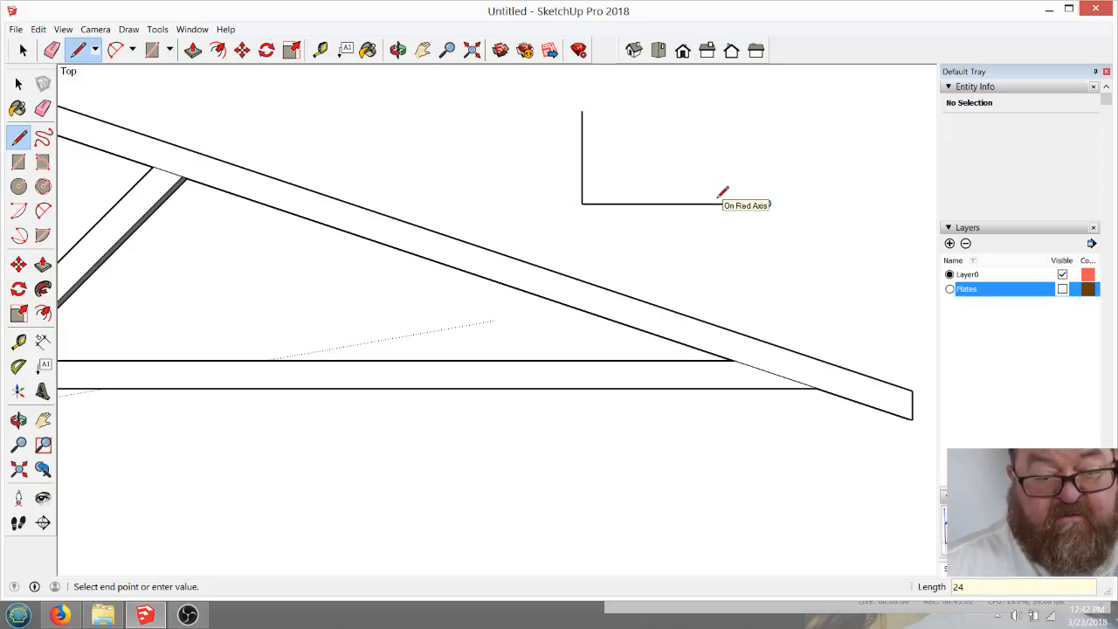
pyautogui.press('Return')
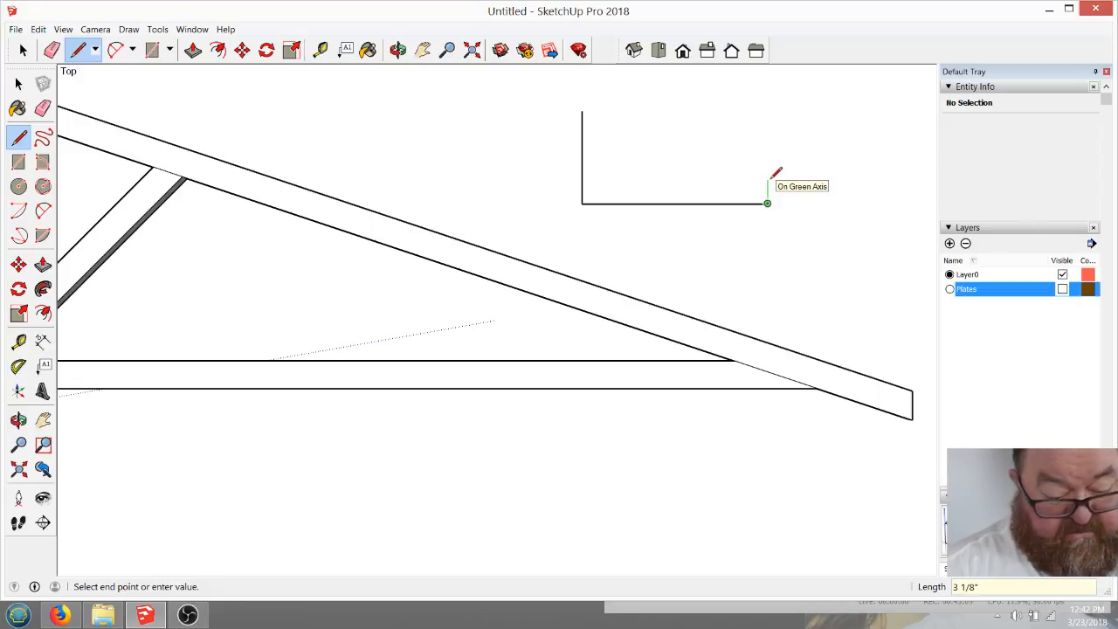
pyautogui.write('1.7')
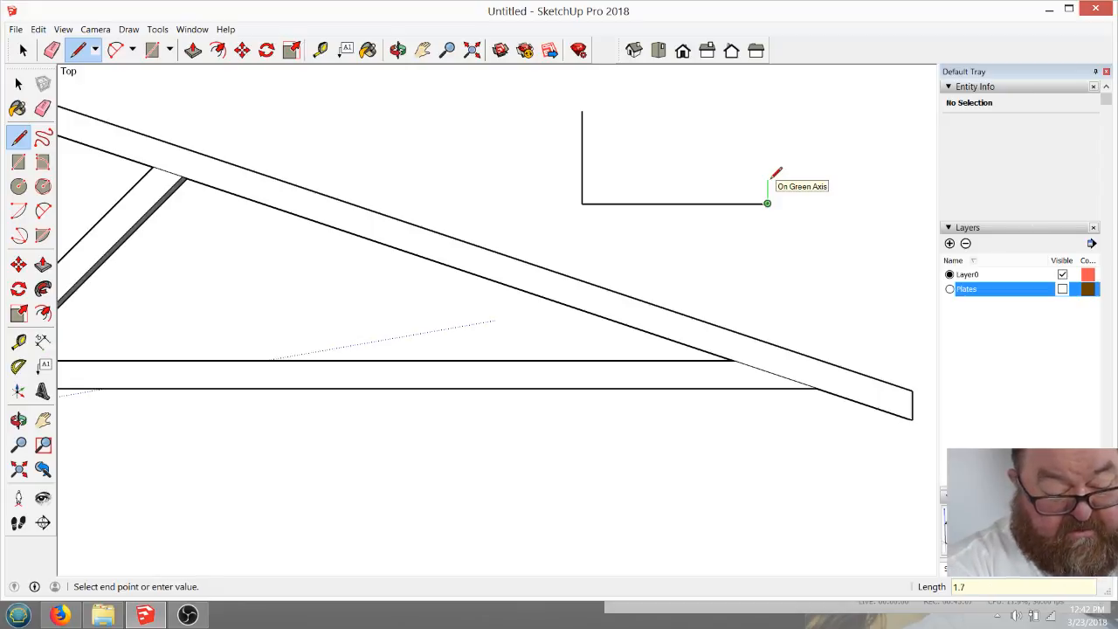
pyautogui.write('5')
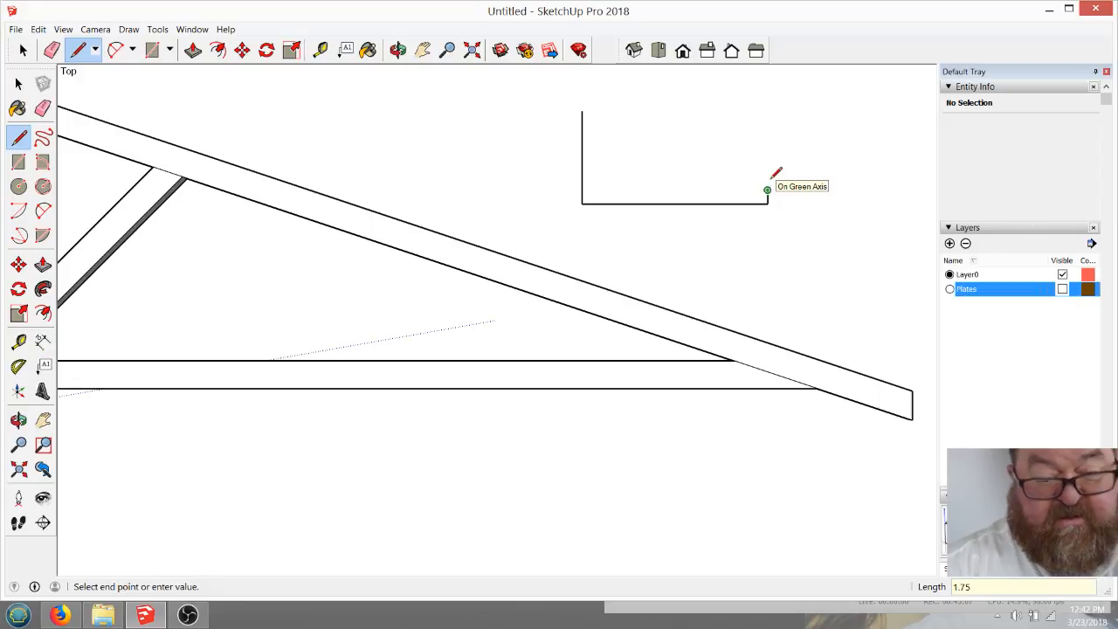
pyautogui.click(595, 189)
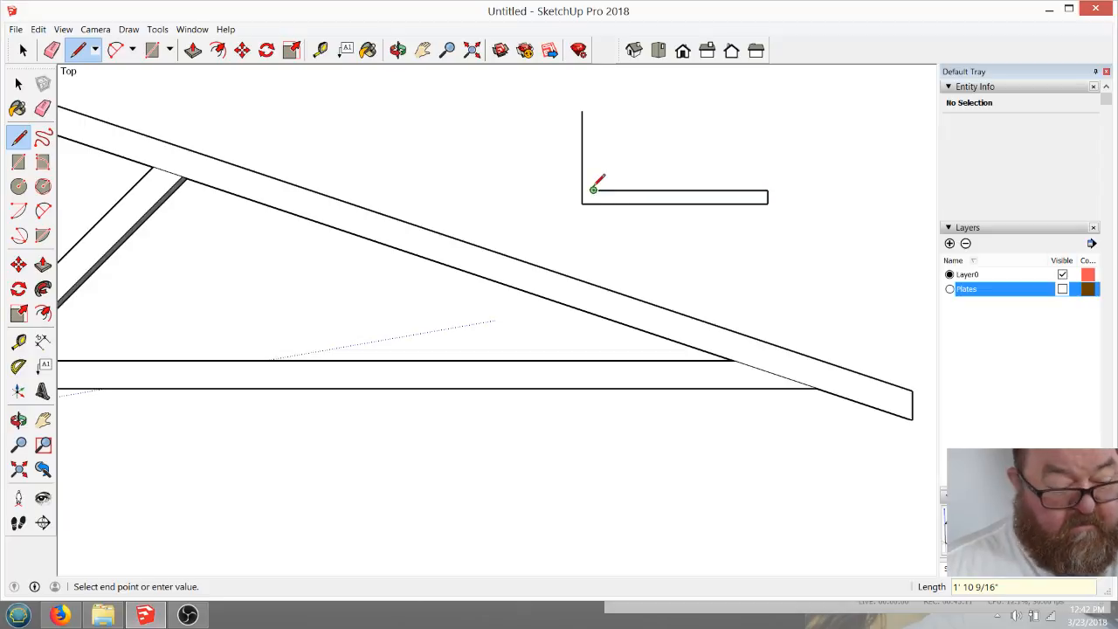
pyautogui.press('Escape')
pyautogui.scroll(1, 612, 149)
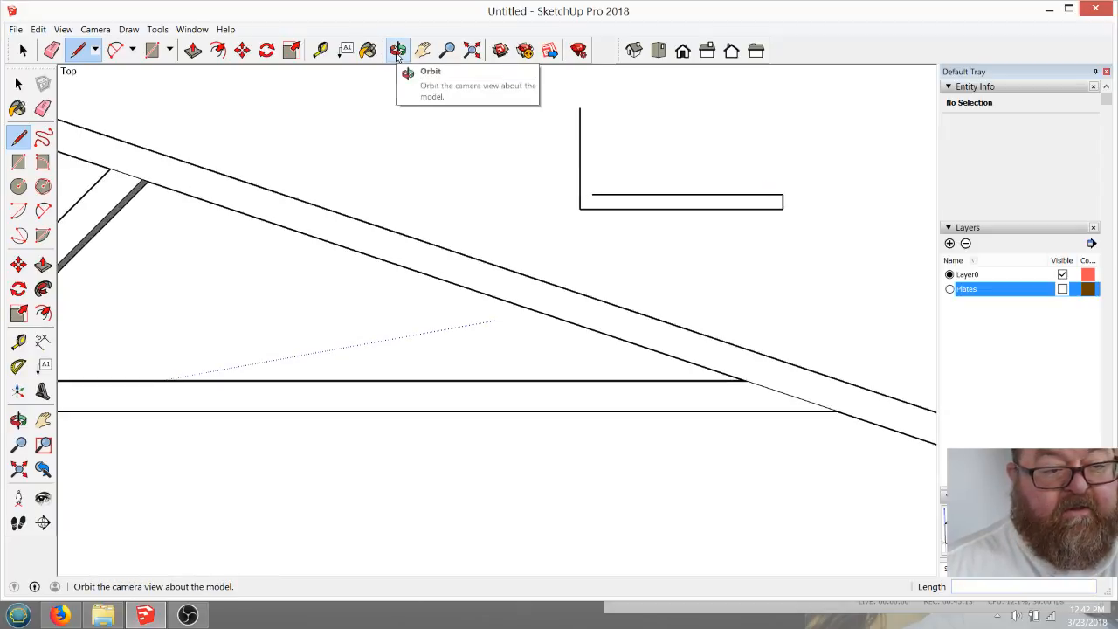
# Place a vertical guide 1.75 inches inward from the outer edge of the L's vertical leg
pyautogui.click(397, 53)
pyautogui.click(320, 50)
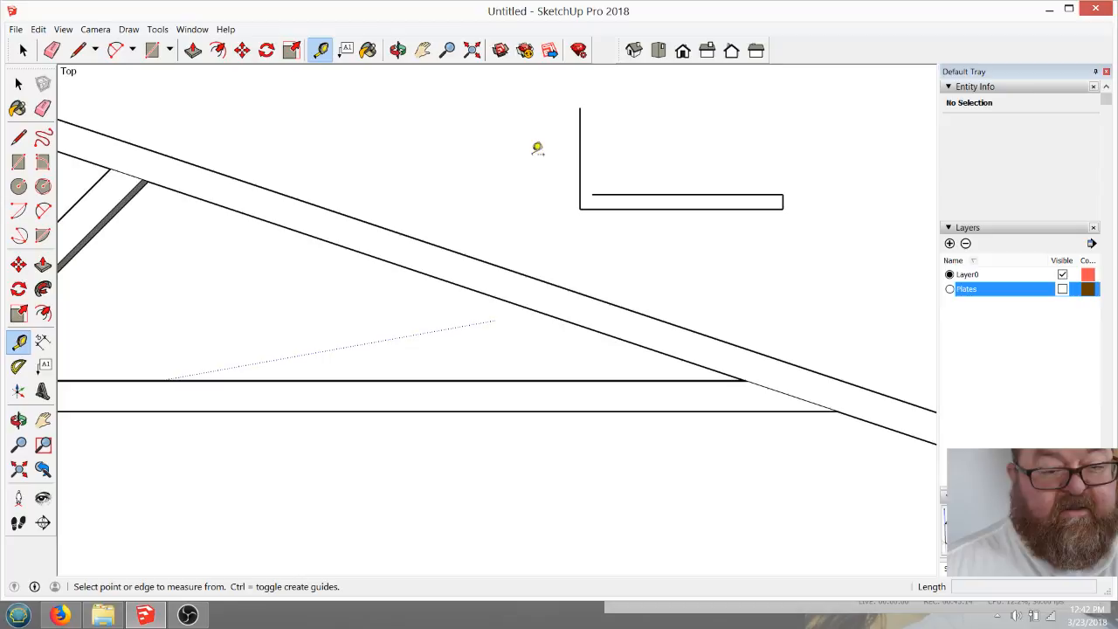
pyautogui.click(581, 141)
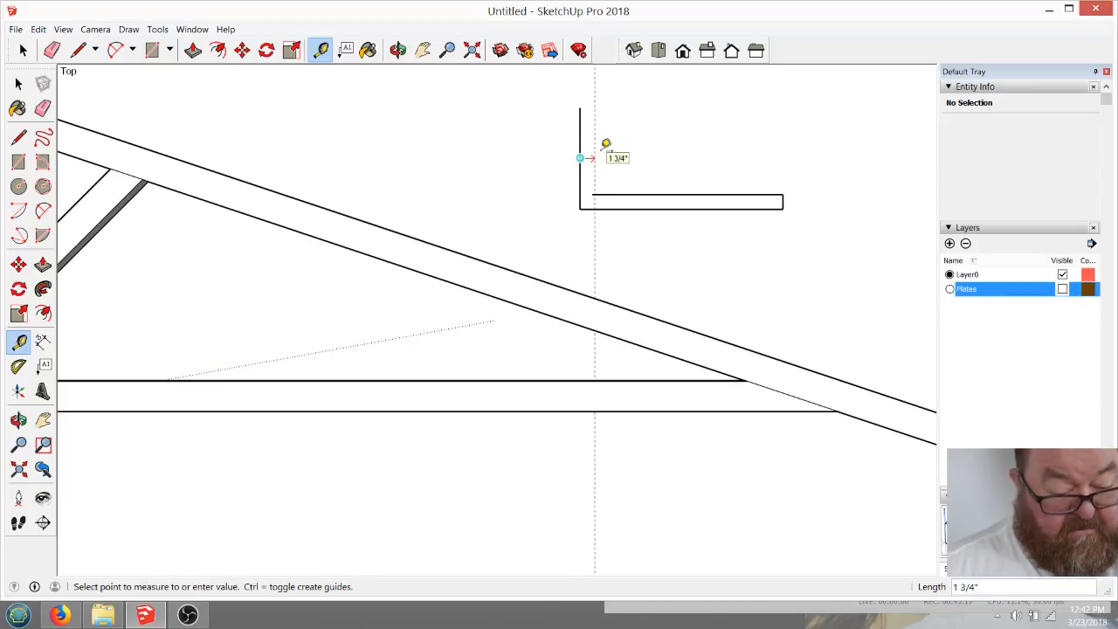
pyautogui.press('Return')
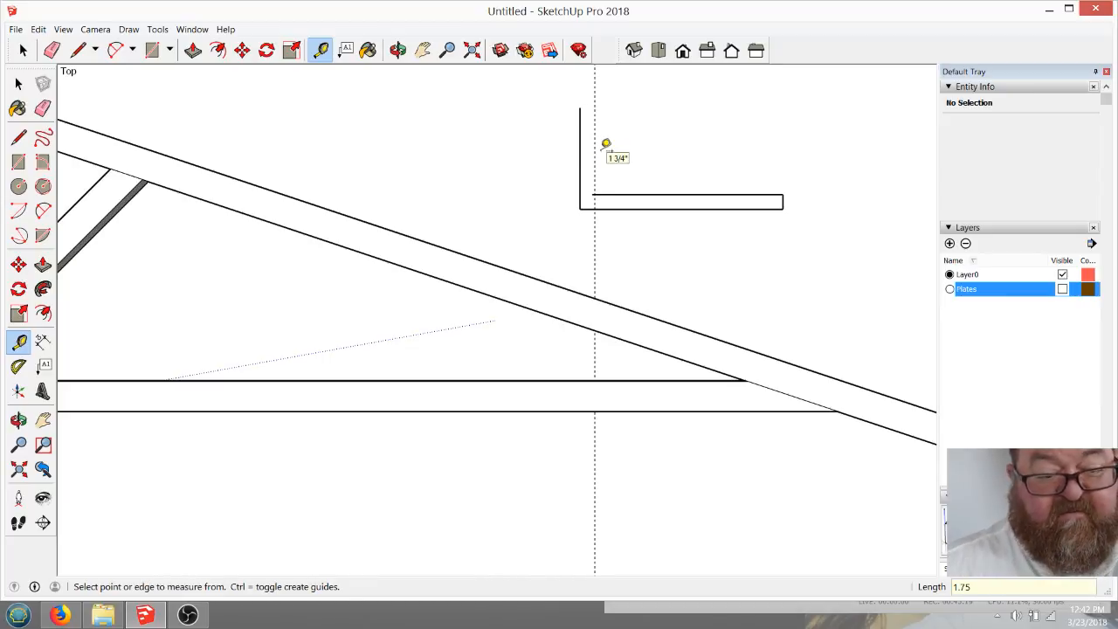
# Close the L outline along the guide with a top edge and an inner vertical edge down to the horizontal leg
pyautogui.click(77, 50)
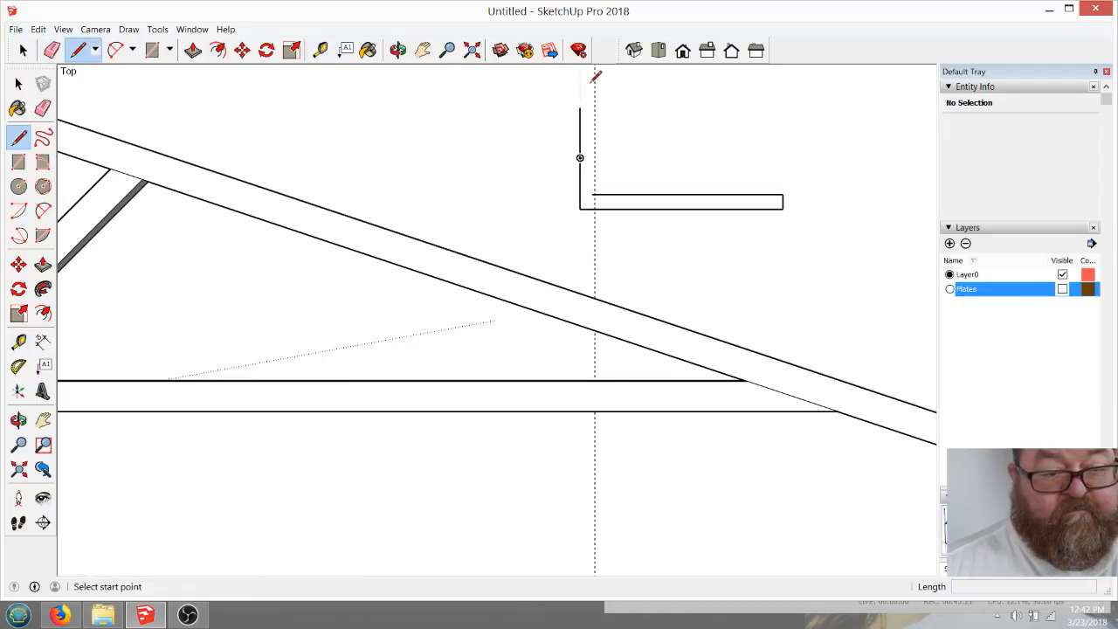
pyautogui.click(581, 107)
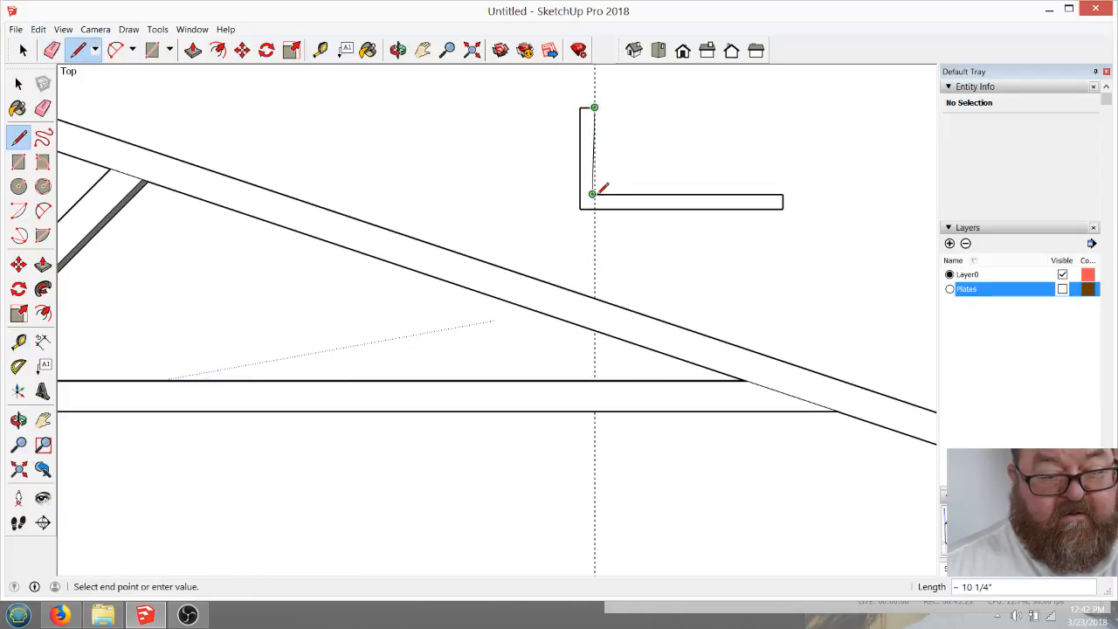
pyautogui.scroll(3, 594, 189)
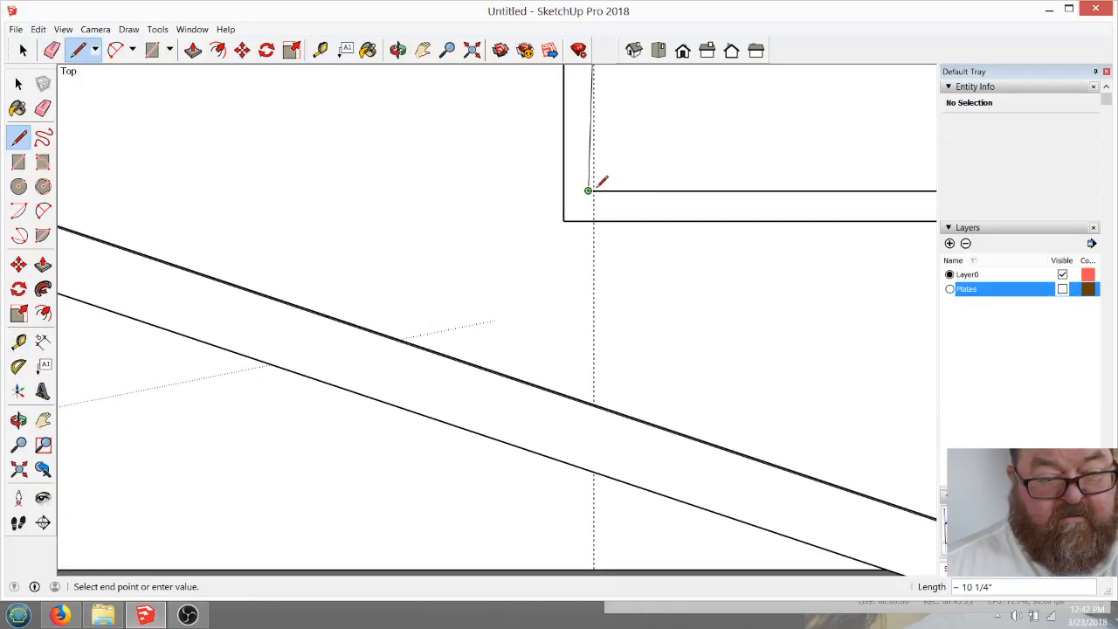
pyautogui.click(588, 191)
pyautogui.scroll(2, 608, 231)
pyautogui.scroll(1, 609, 235)
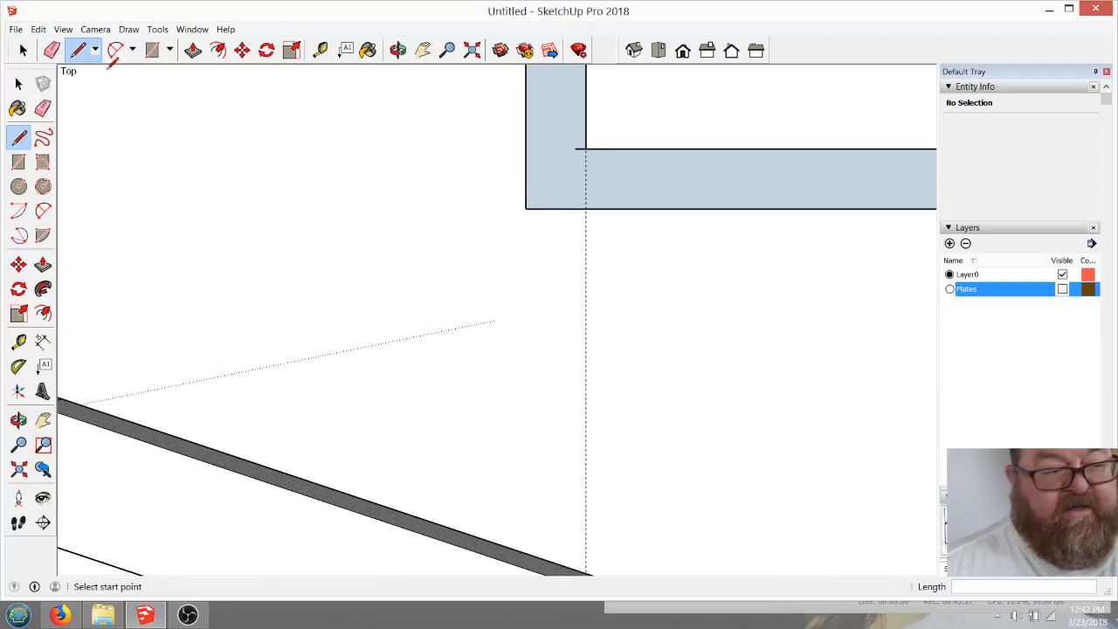
# Erase the vertical guide and the stray edge overshooting the L's inner corner
pyautogui.click(52, 49)
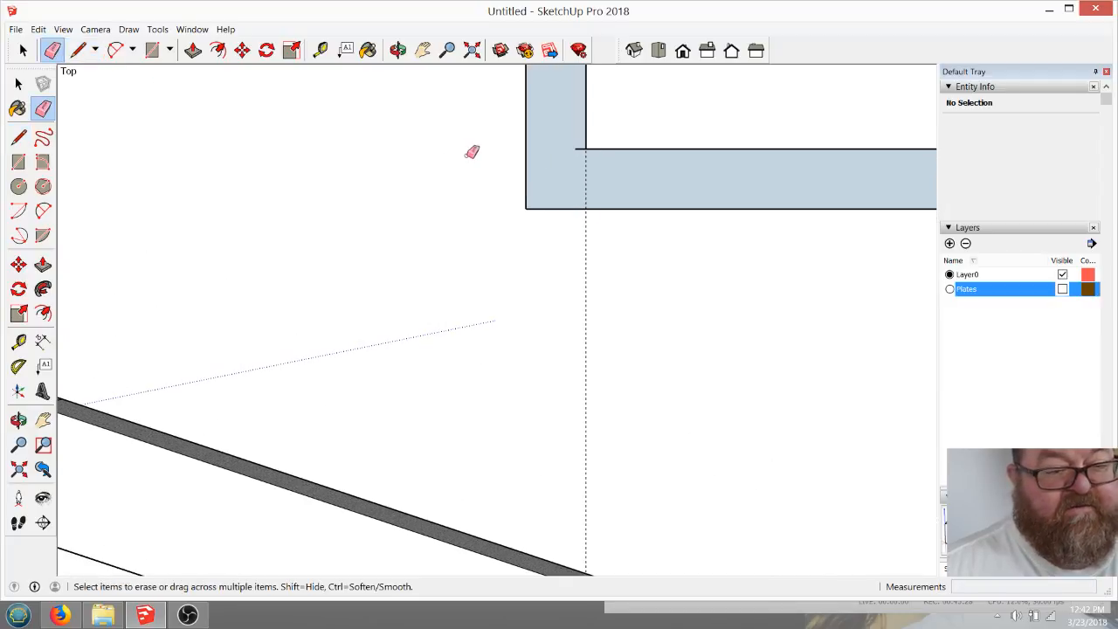
pyautogui.click(588, 168)
pyautogui.scroll(-3, 487, 247)
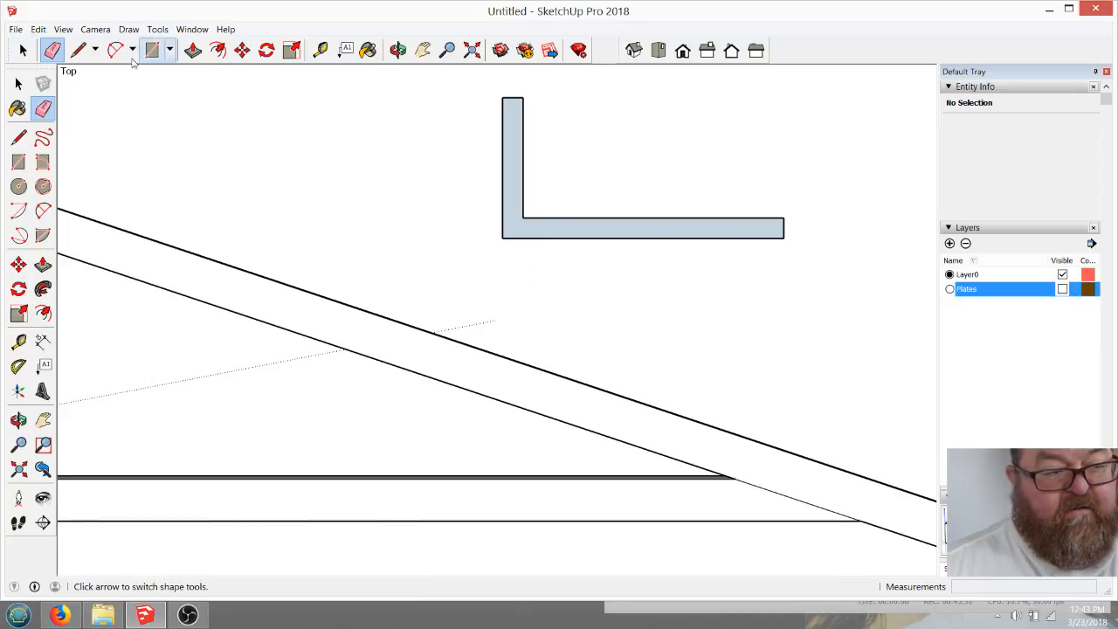
# Select the whole L-shaped square above the right chord and make it a group
pyautogui.click(23, 50)
pyautogui.moveTo(483, 74); pyautogui.dragTo(844, 274)
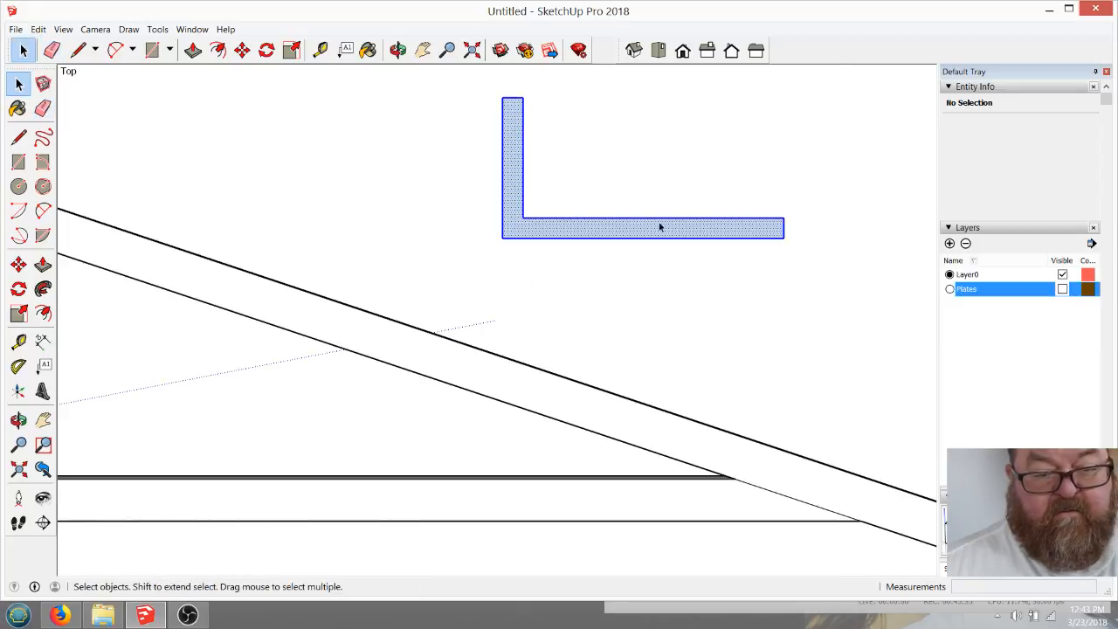
pyautogui.rightClick(658, 226)
pyautogui.click(700, 333)
pyautogui.scroll(-3, 589, 222)
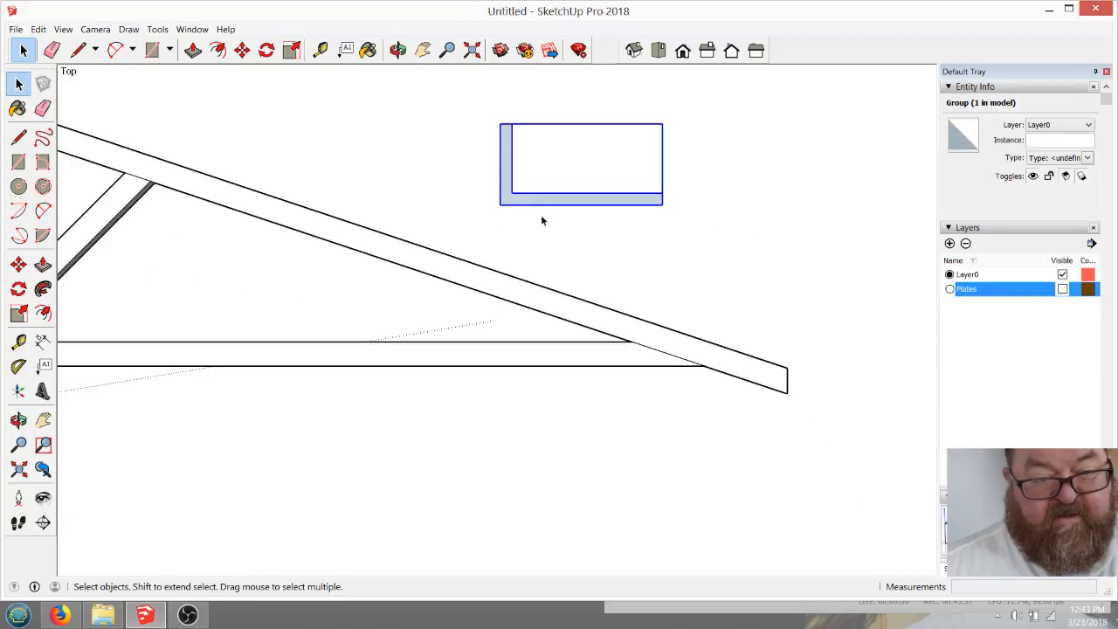
# Try to rotate the L-shaped group clockwise by about 26.6 degrees around its lower corner, and undo the rotation
pyautogui.click(266, 50)
pyautogui.click(461, 175)
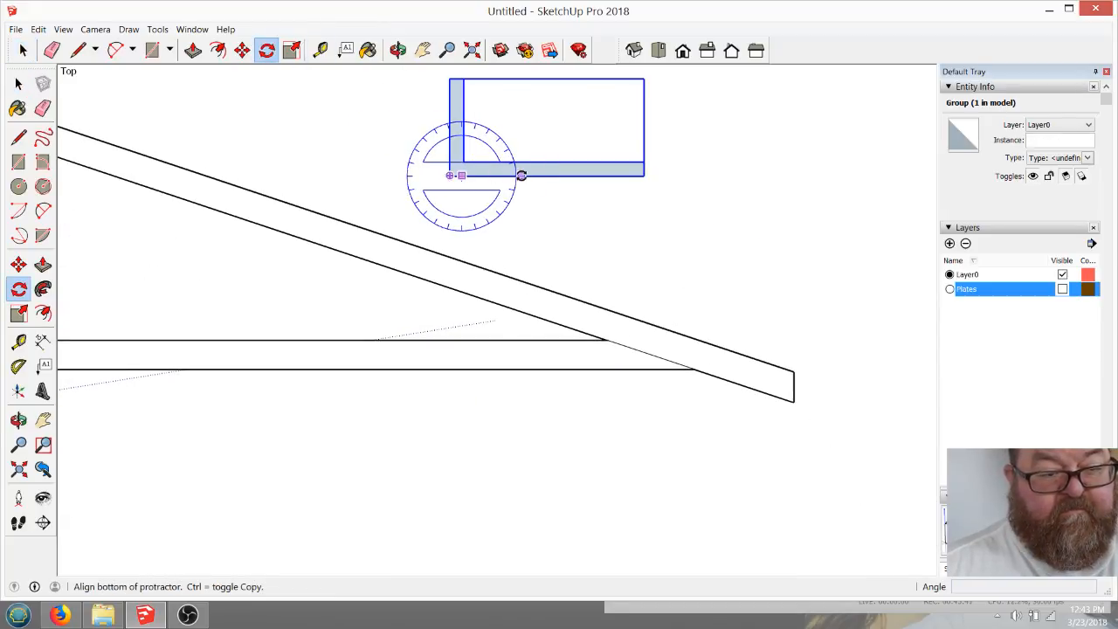
pyautogui.click(522, 175)
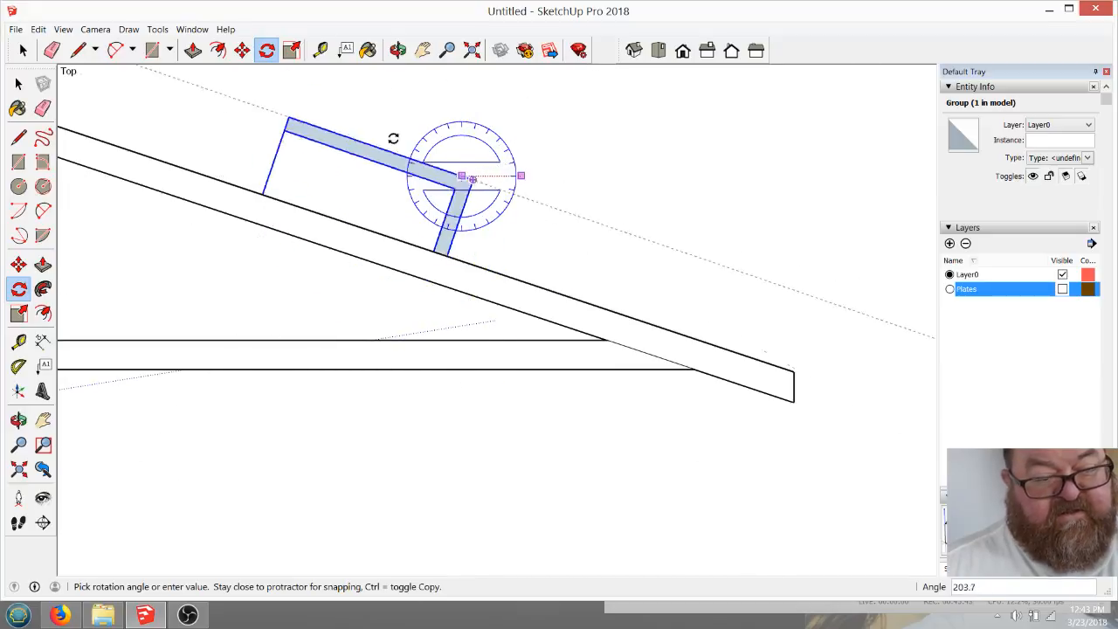
pyautogui.click(675, 268)
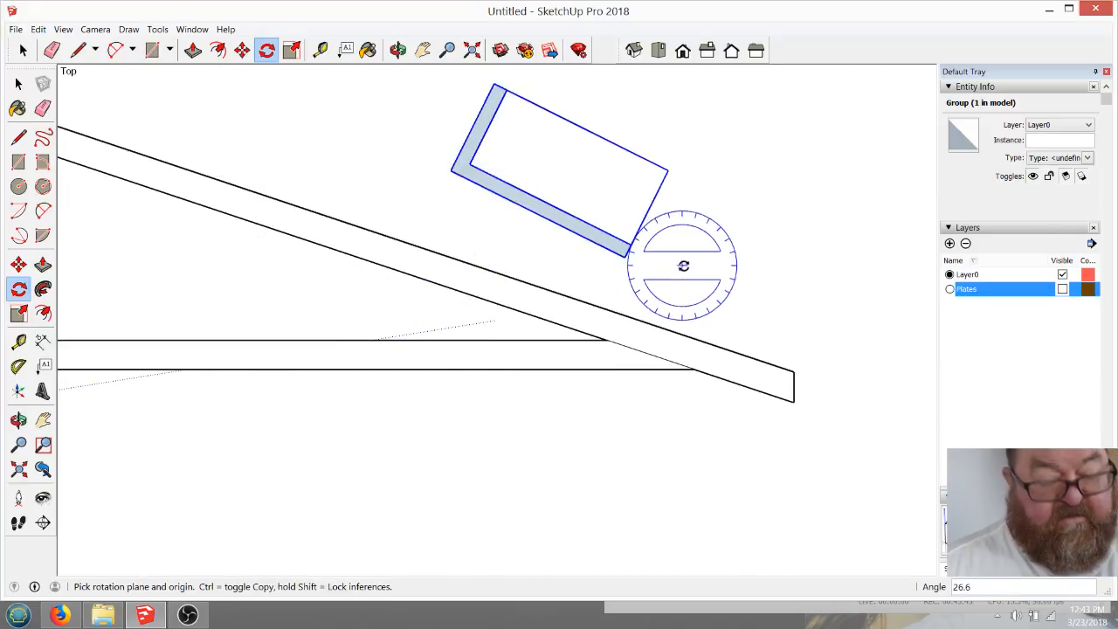
pyautogui.hotkey('ctrl', 'z')
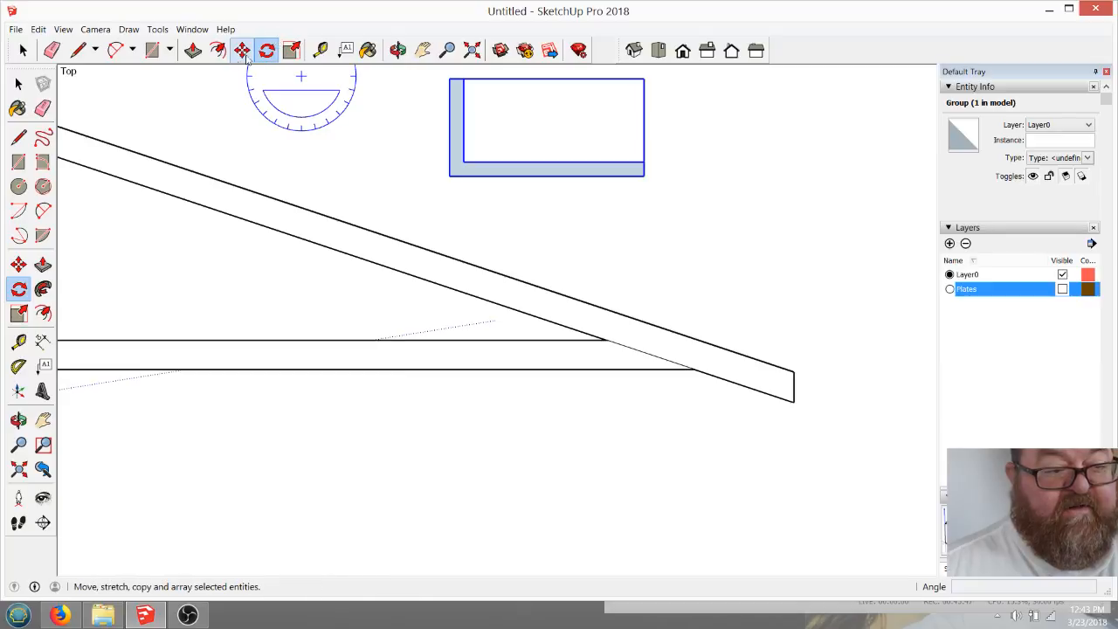
# Mirror the L-shaped group horizontally by scaling it by -1.00 along the red axis
pyautogui.click(291, 52)
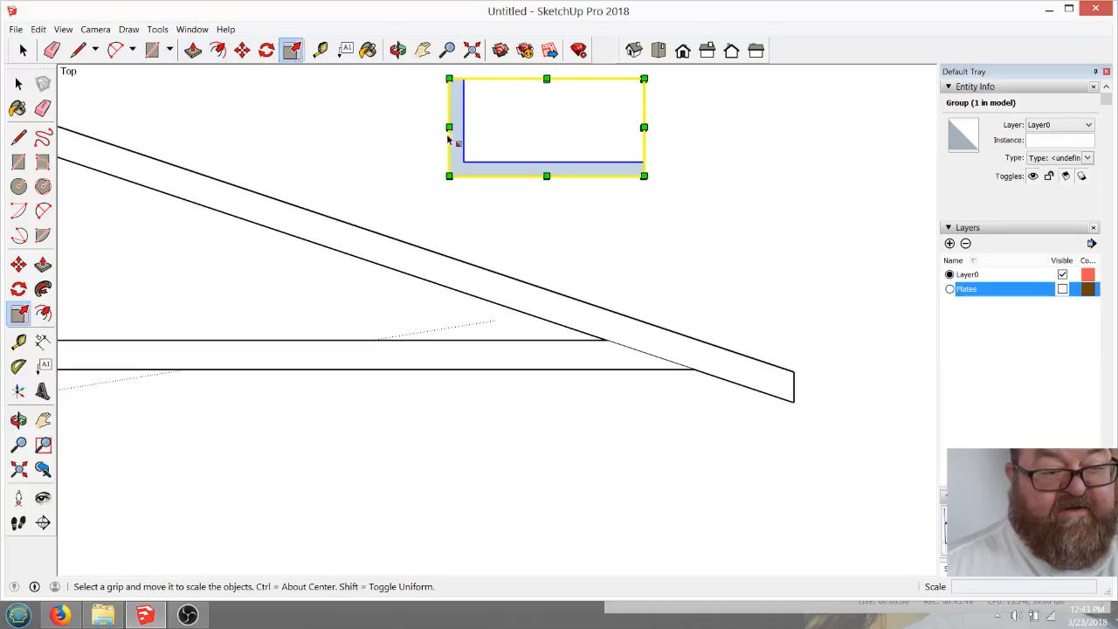
pyautogui.click(450, 128)
pyautogui.click(832, 145)
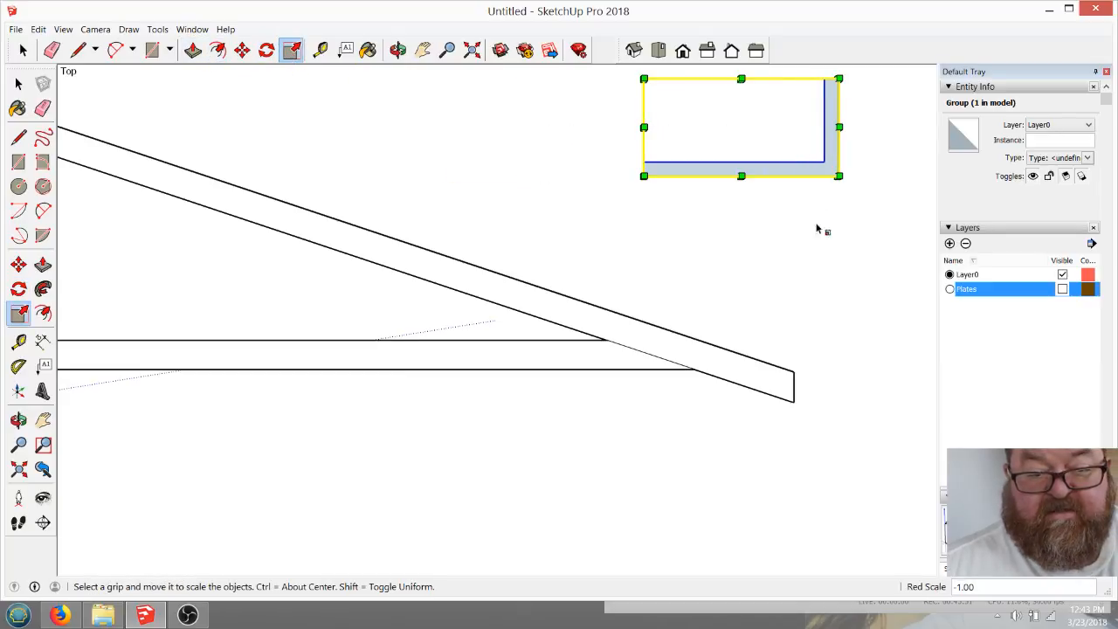
# Rotate the mirrored L-shaped group so its corner points up and its long leg slopes down towards the rafter tail
pyautogui.click(266, 50)
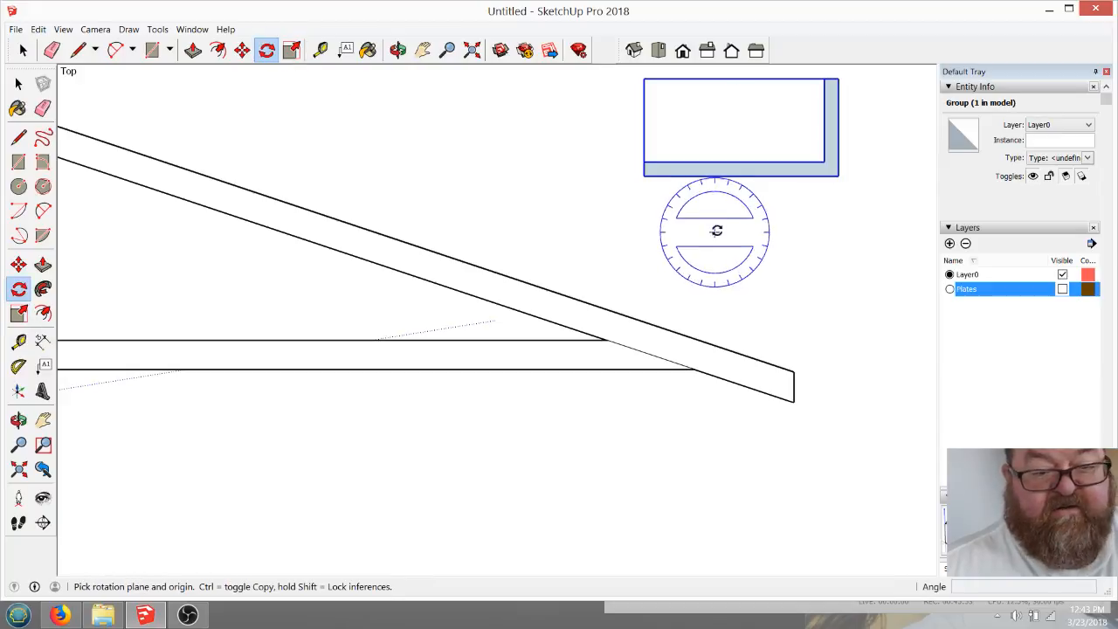
pyautogui.click(738, 229)
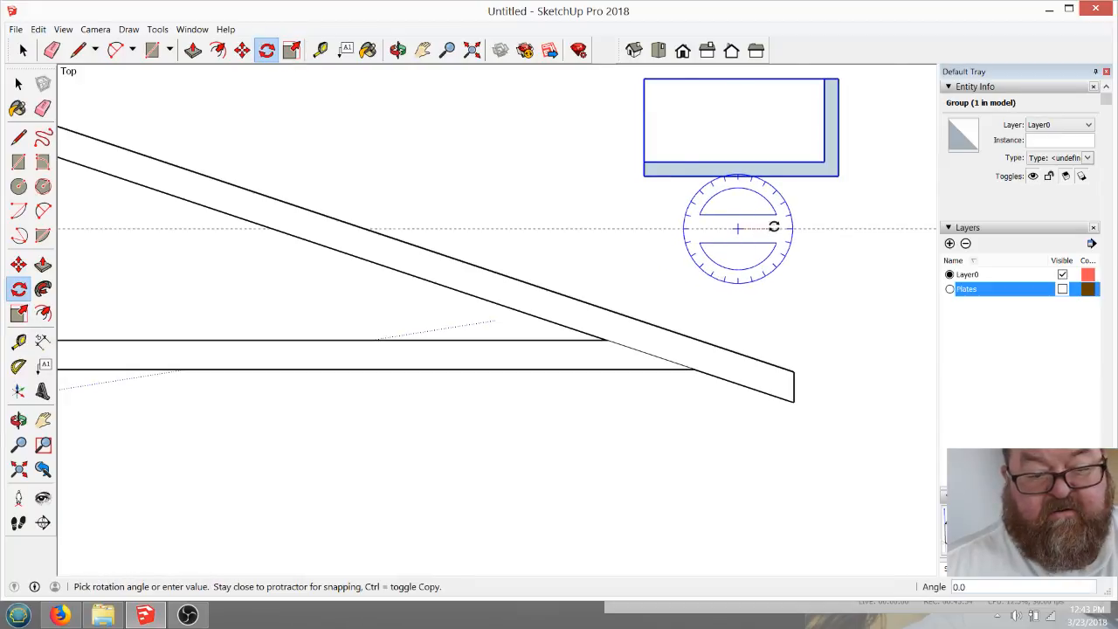
pyautogui.click(682, 182)
pyautogui.scroll(3, 677, 317)
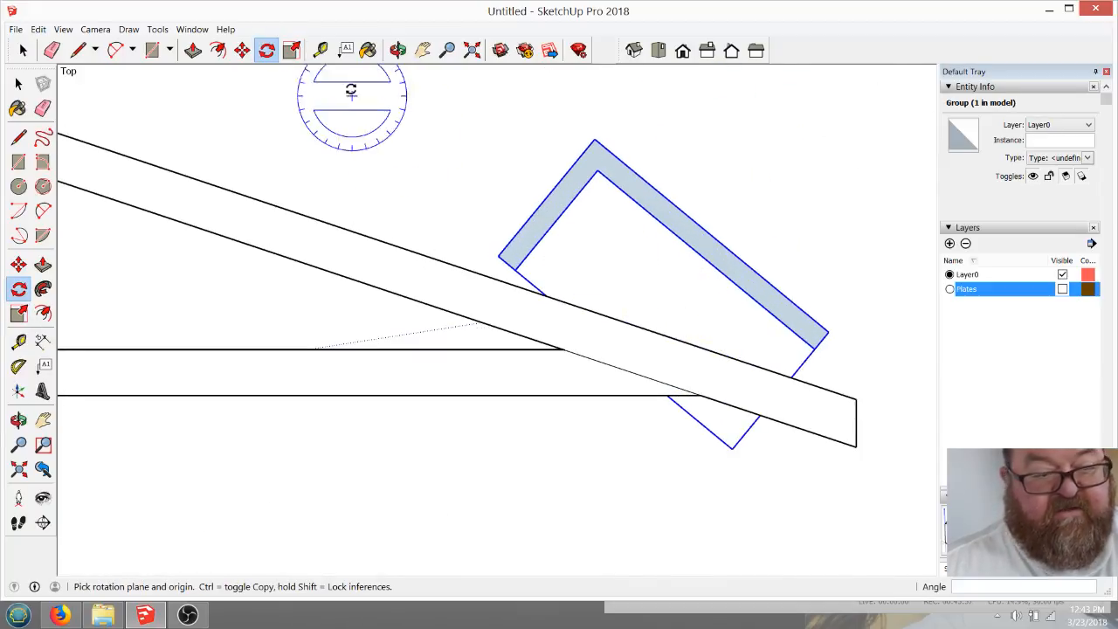
# Move the L-shaped group so its long leg's outer end corner sits where the bottom chord's lower edge meets the rafter
pyautogui.click(242, 50)
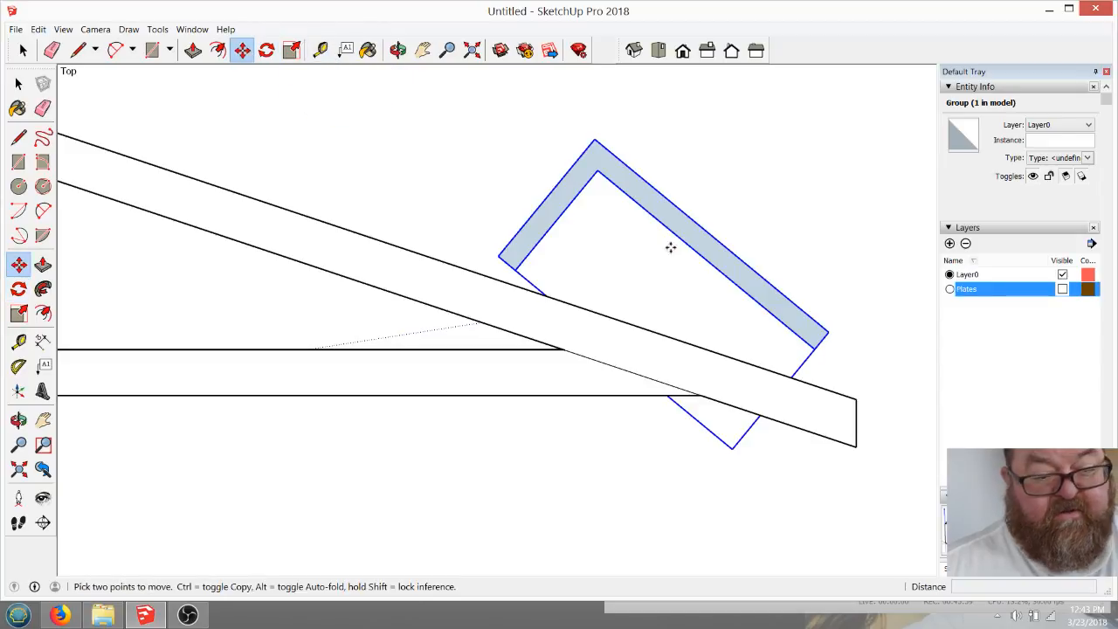
pyautogui.click(828, 327)
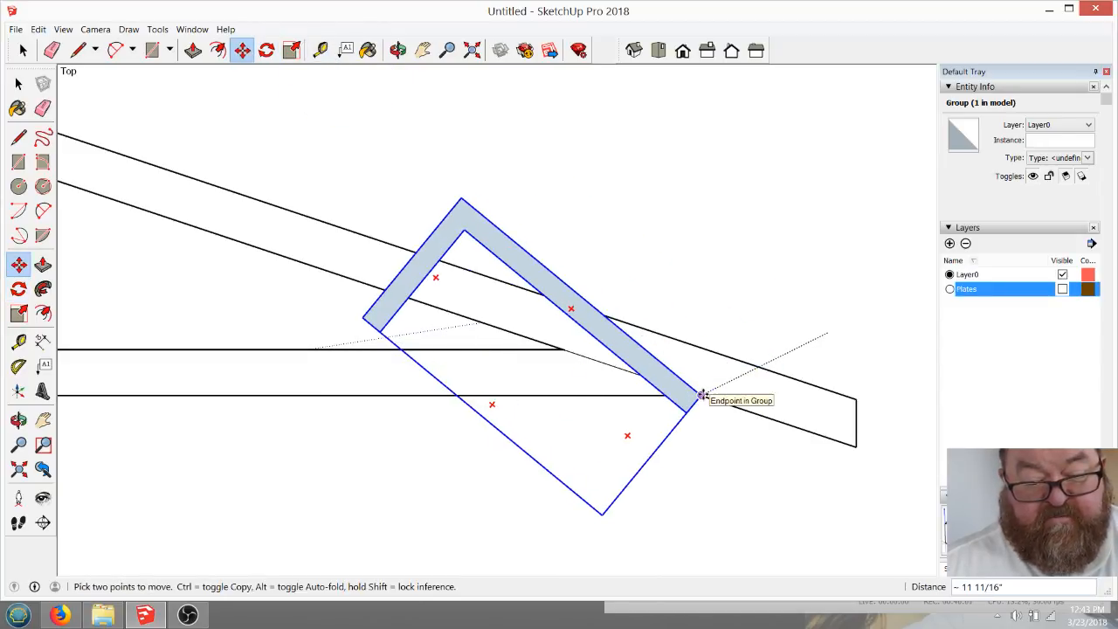
pyautogui.click(701, 397)
# Rotate the L-shaped group about 21.1 degrees around that end corner until its long leg lies along the rafter's underside
pyautogui.click(266, 50)
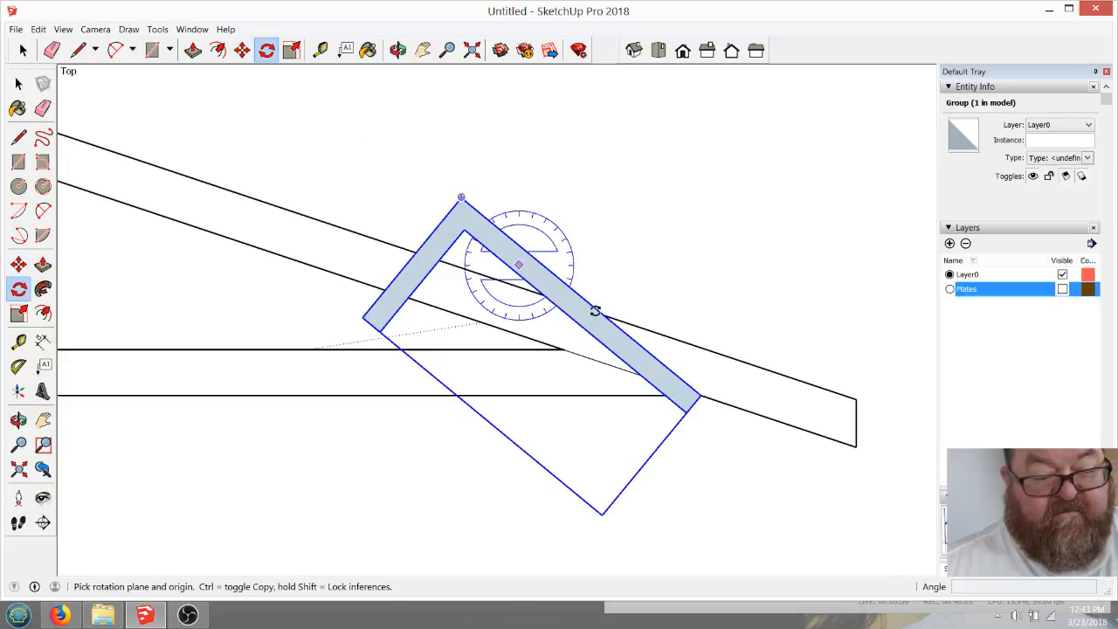
pyautogui.click(699, 395)
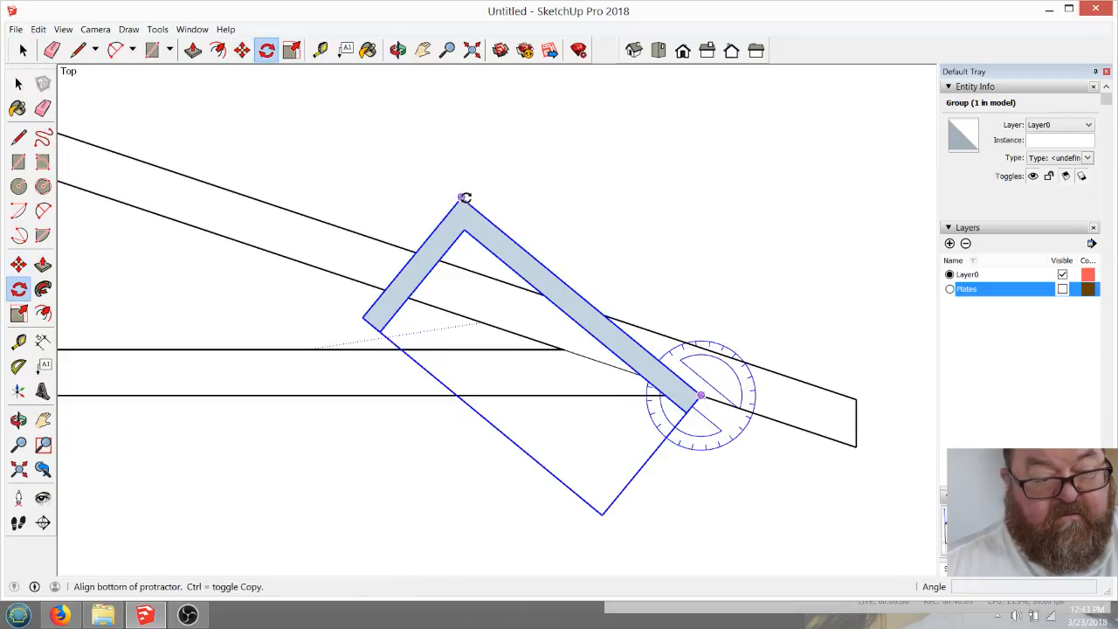
pyautogui.click(461, 197)
pyautogui.click(424, 297)
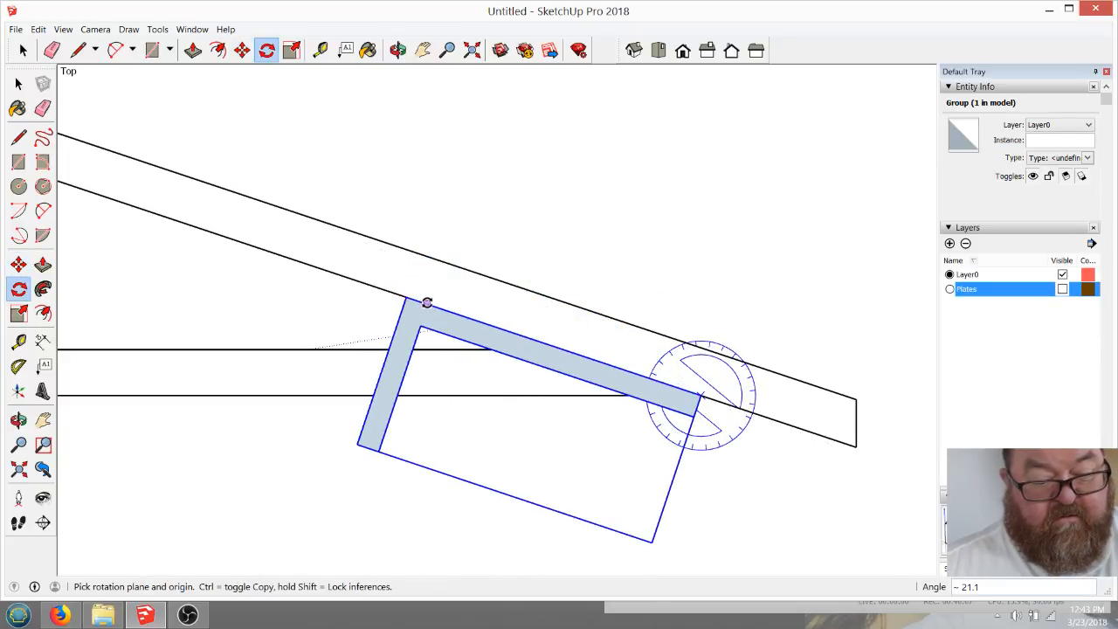
pyautogui.scroll(5, 664, 392)
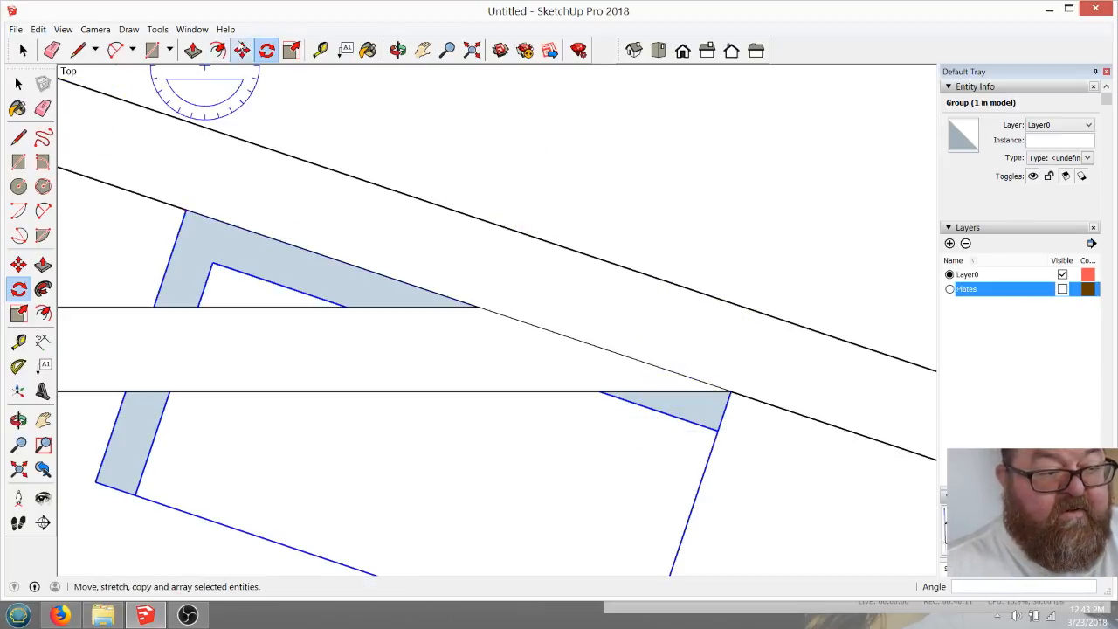
# Slide the L-shaped group about 2 1/2 inches up the slope along the rafter's underside
pyautogui.click(242, 50)
pyautogui.click(472, 244)
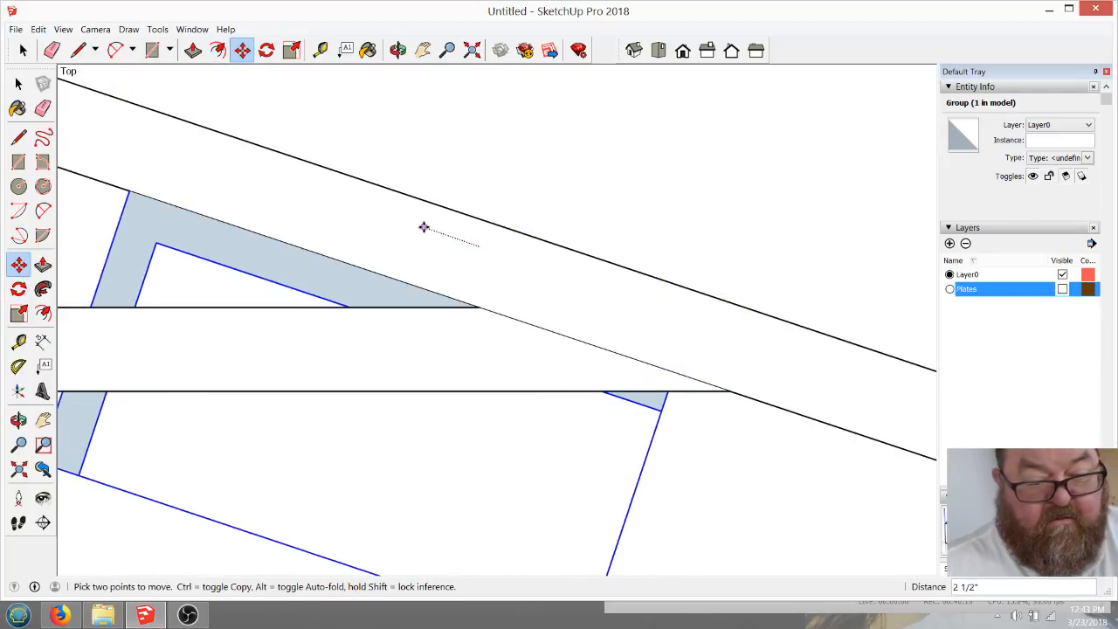
pyautogui.click(425, 227)
pyautogui.scroll(-3, 513, 314)
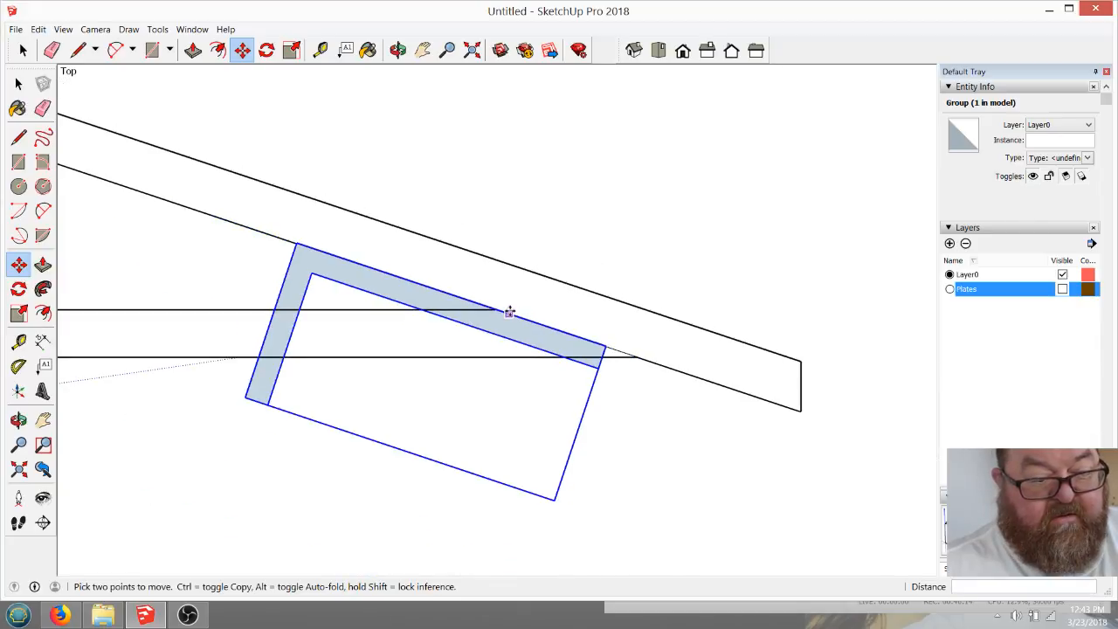
# Slide the L-shaped group about 1' 1 1/8" down the rafter's underside so its long leg extends past the heel joint
pyautogui.click(398, 50)
pyautogui.moveTo(410, 149); pyautogui.dragTo(564, 332)
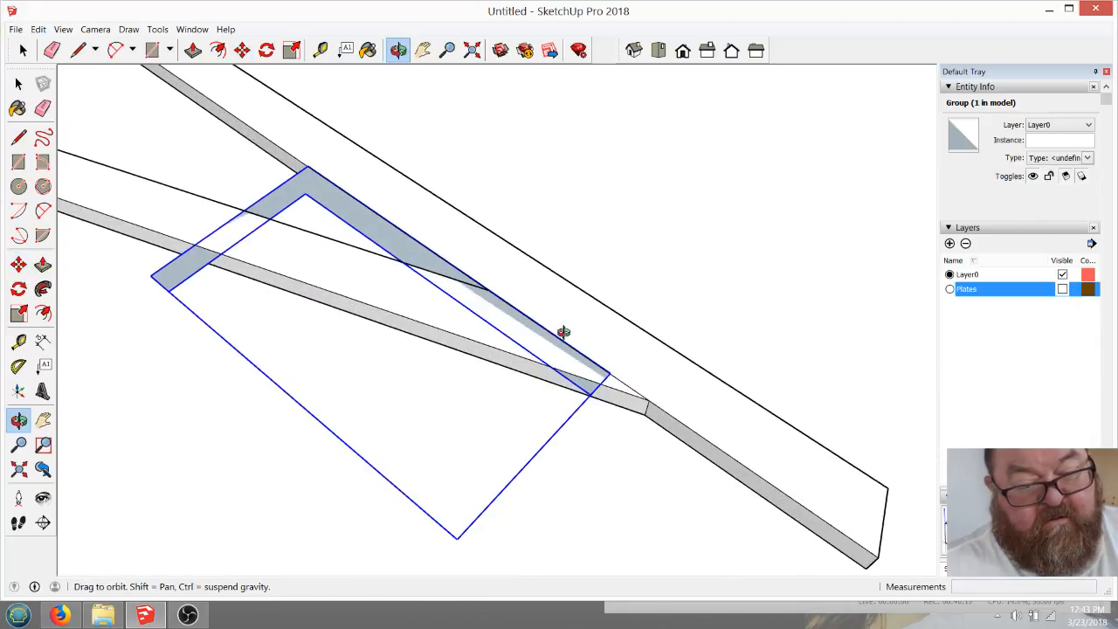
pyautogui.moveTo(471, 229); pyautogui.dragTo(439, 220)
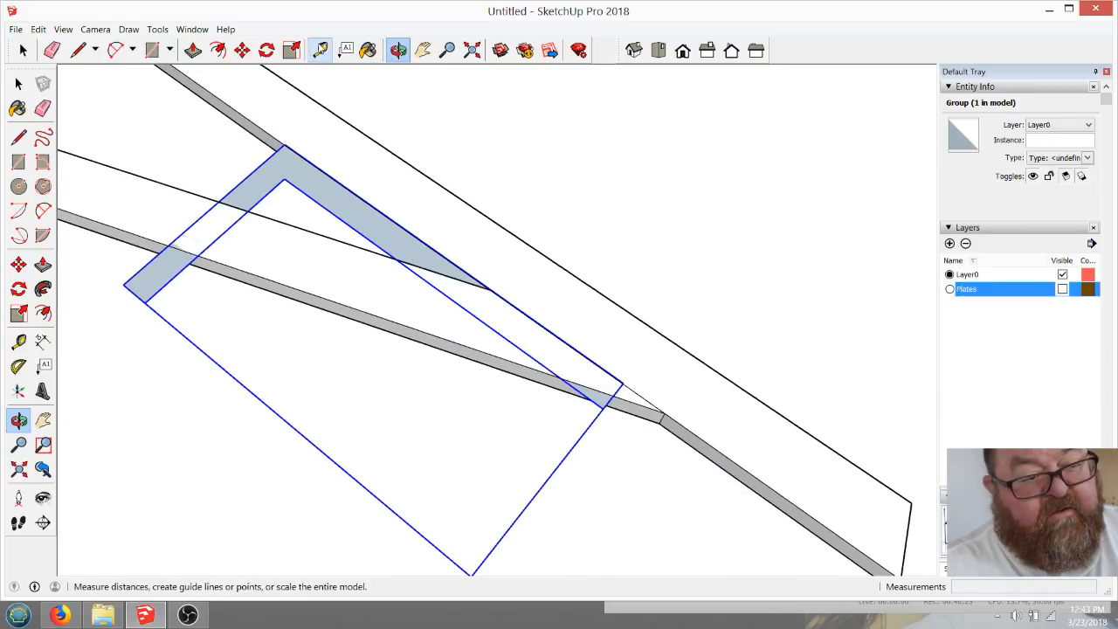
pyautogui.click(242, 49)
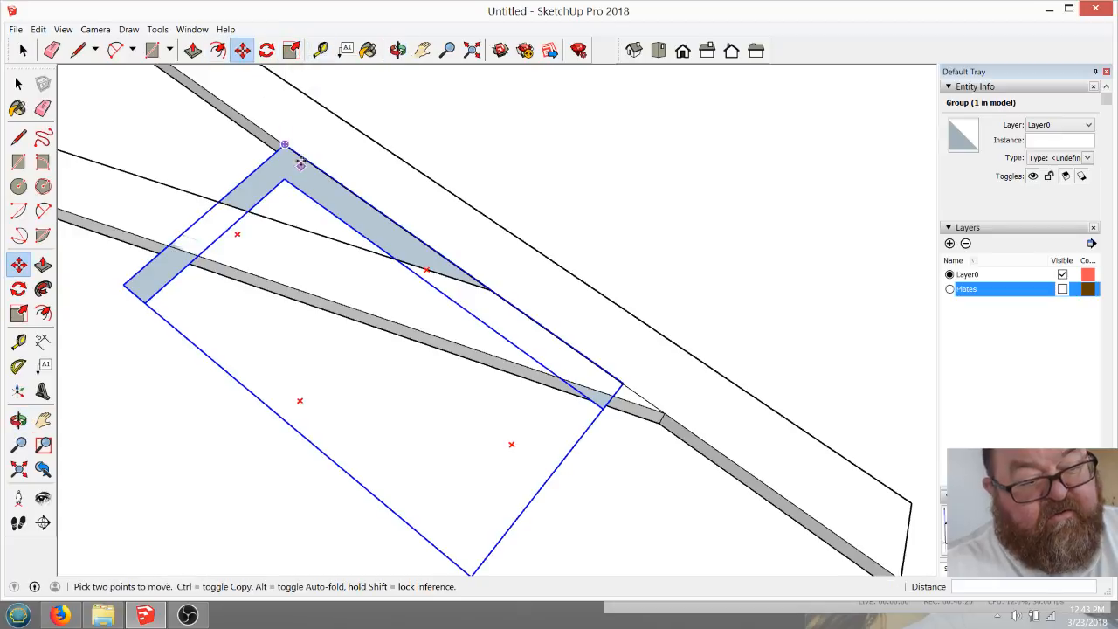
pyautogui.click(460, 268)
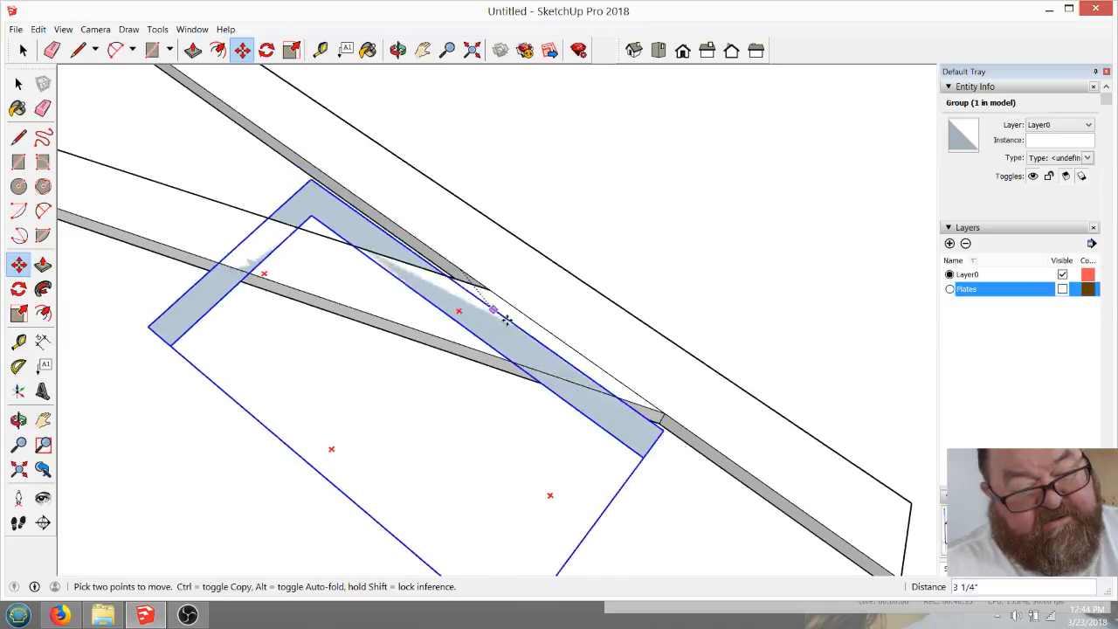
pyautogui.click(661, 409)
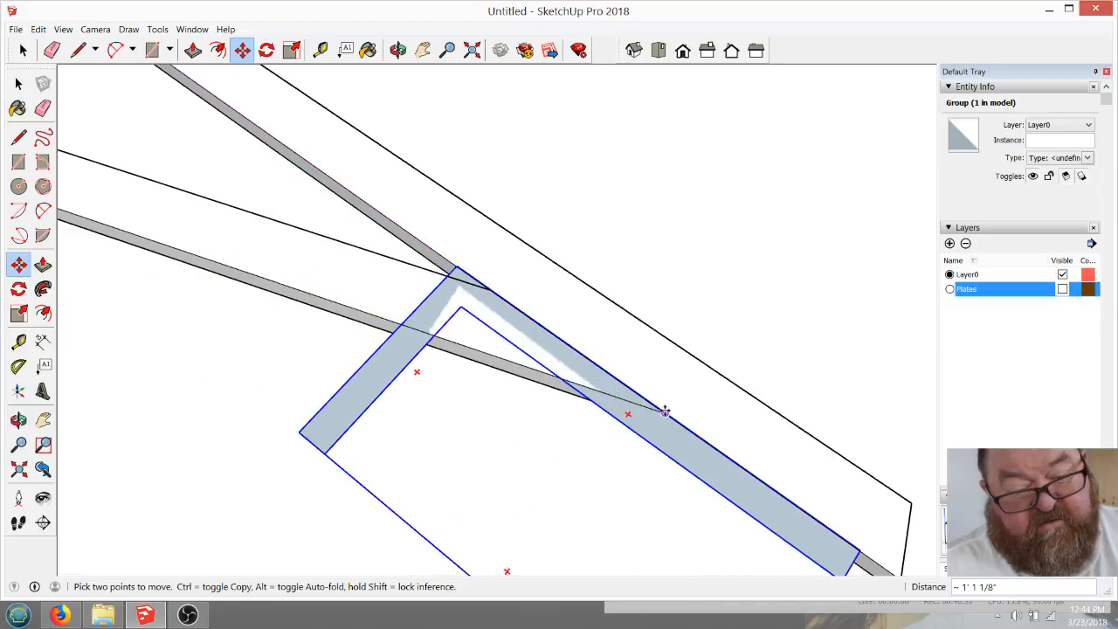
pyautogui.scroll(-2, 459, 316)
pyautogui.scroll(2, 620, 394)
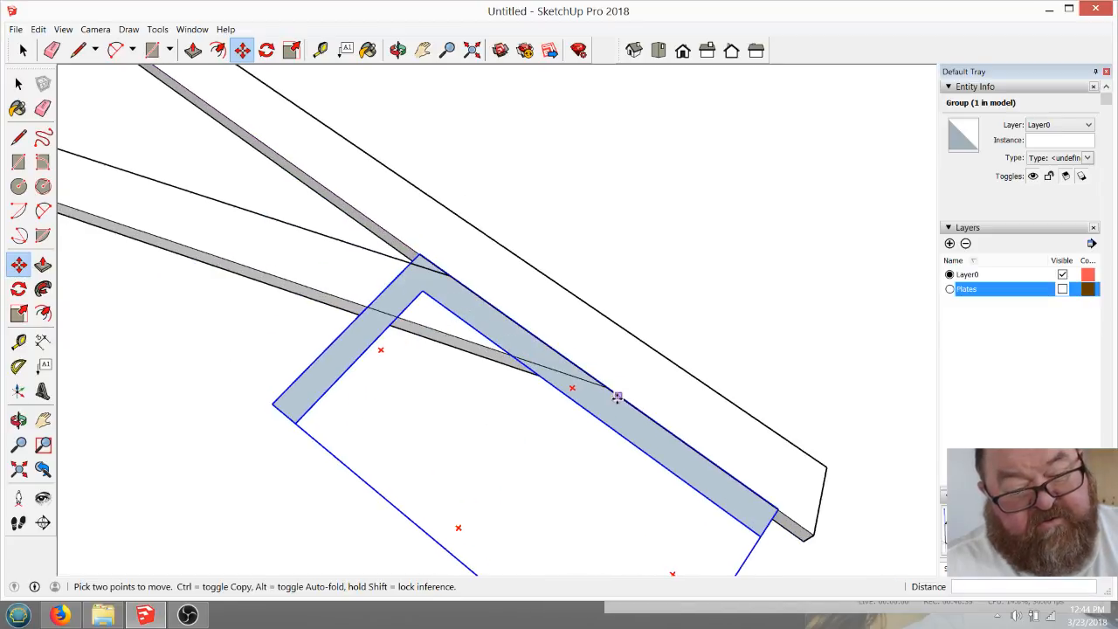
# Draw a line across the square's long leg at the heel joint and another across its short leg from the bottom chord's lower edge
pyautogui.click(78, 50)
pyautogui.click(609, 385)
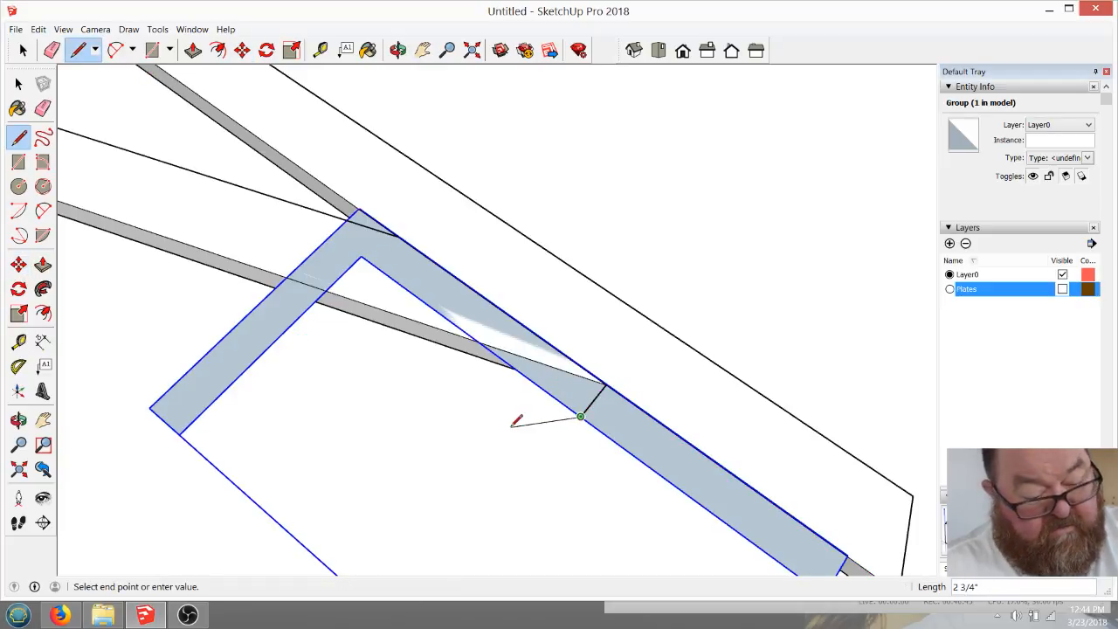
pyautogui.press('Escape')
pyautogui.scroll(3, 302, 297)
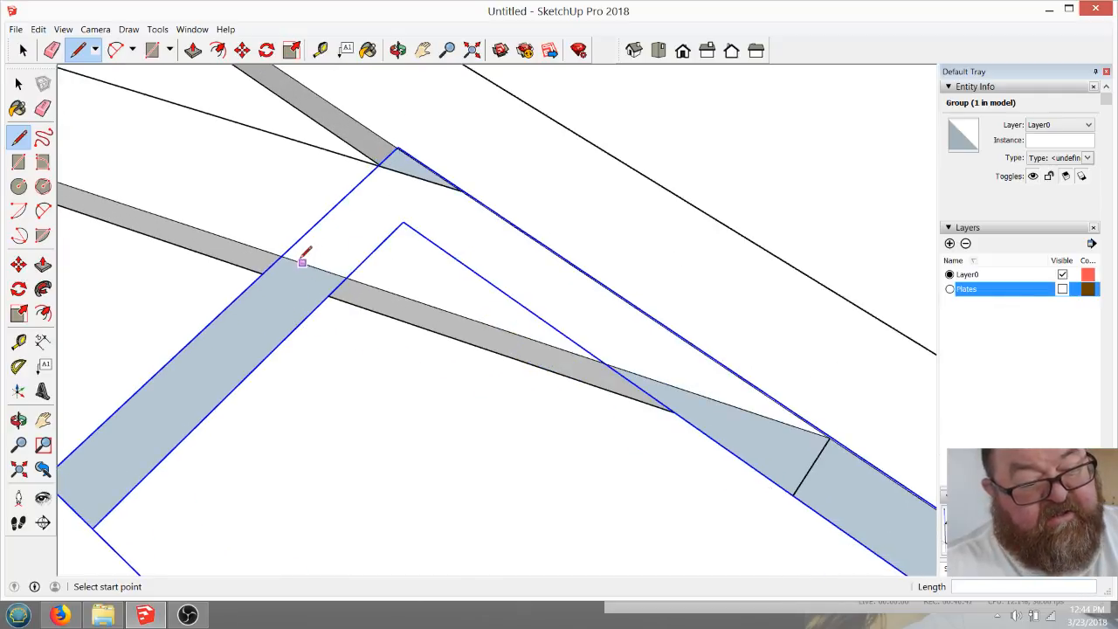
pyautogui.click(281, 256)
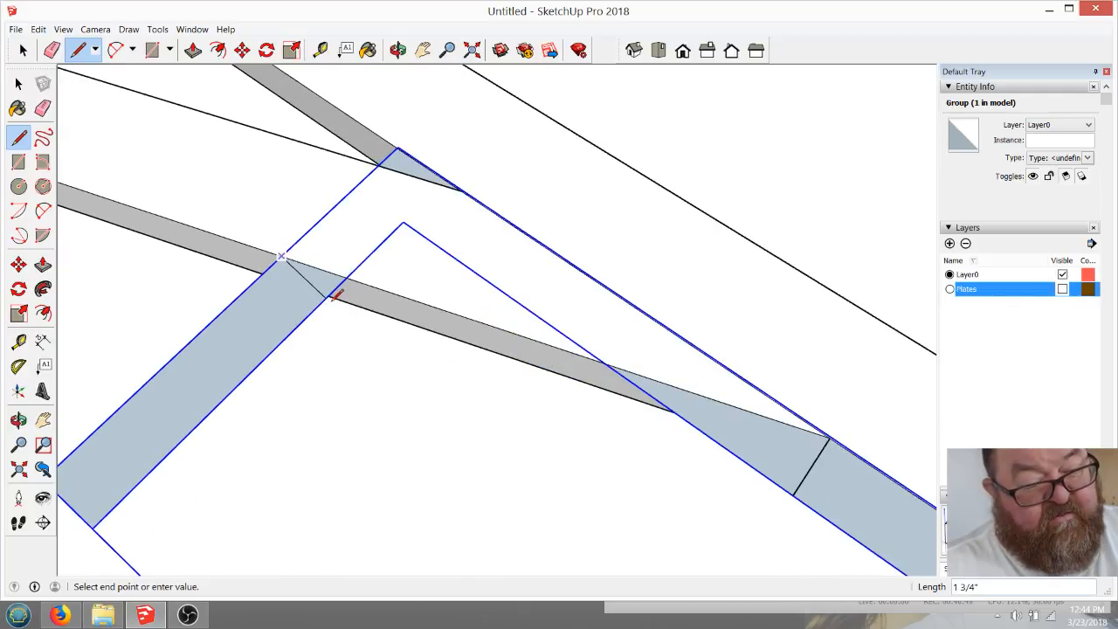
pyautogui.press('Escape')
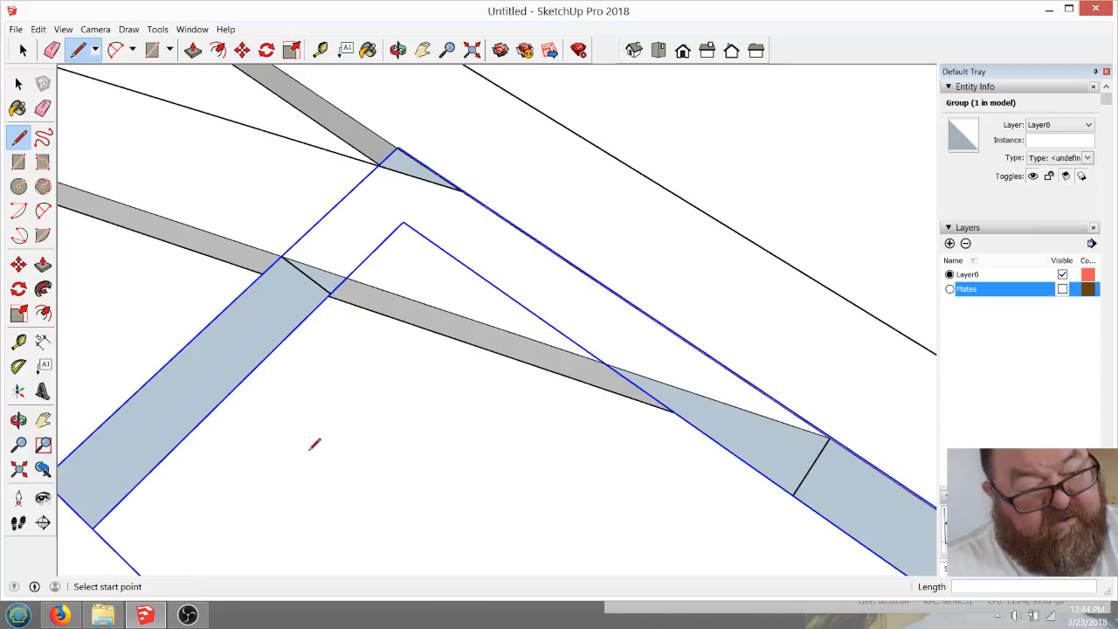
# Examine how the marked square lines up with the rafter and bottom chord around the heel joint
pyautogui.scroll(-3, 312, 444)
pyautogui.scroll(5, 430, 419)
pyautogui.scroll(-2, 430, 420)
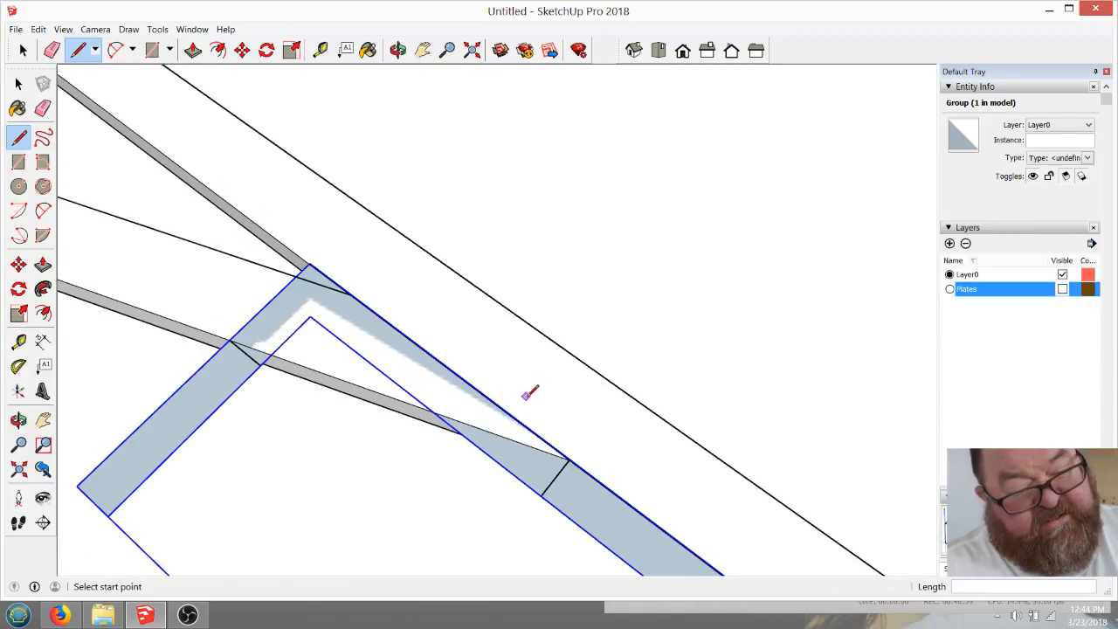
pyautogui.scroll(-2, 531, 394)
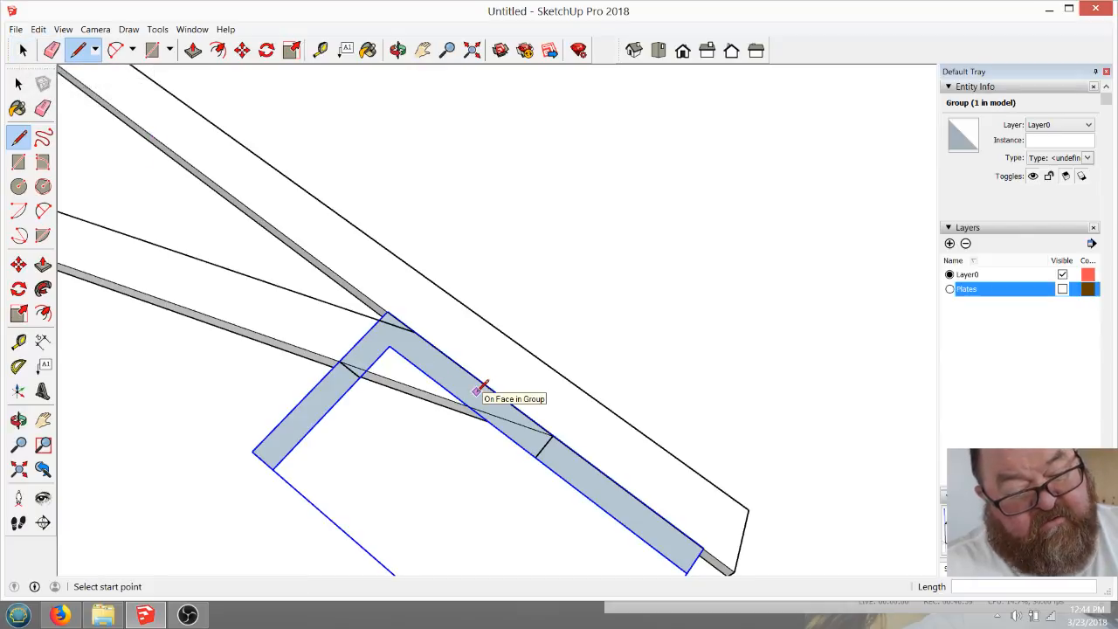
pyautogui.scroll(3, 532, 453)
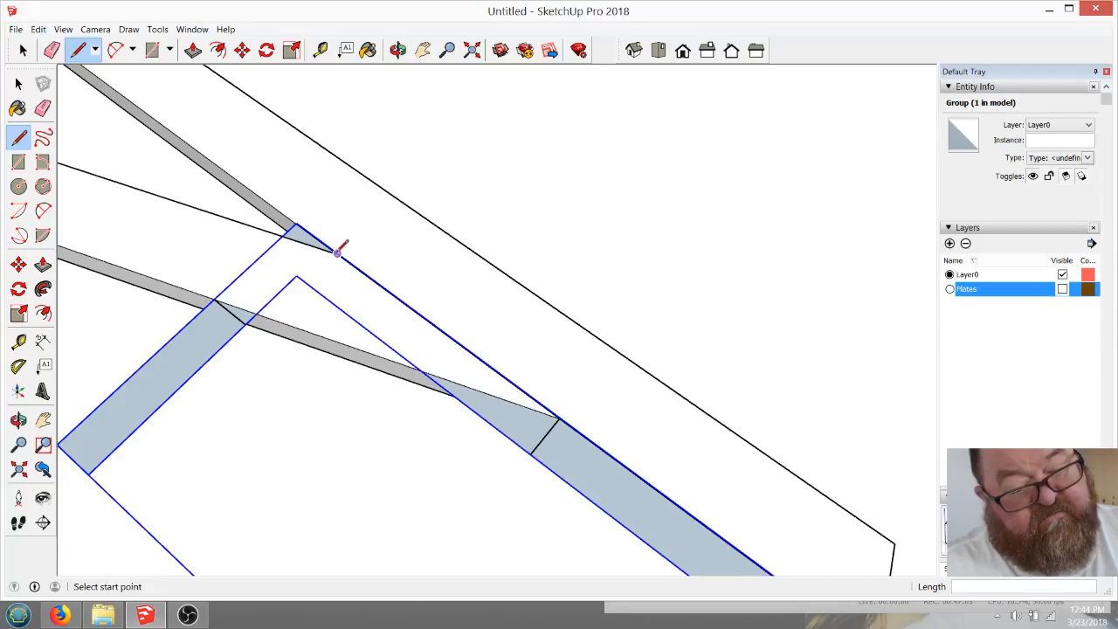
pyautogui.scroll(-5, 462, 320)
pyautogui.scroll(2, 490, 346)
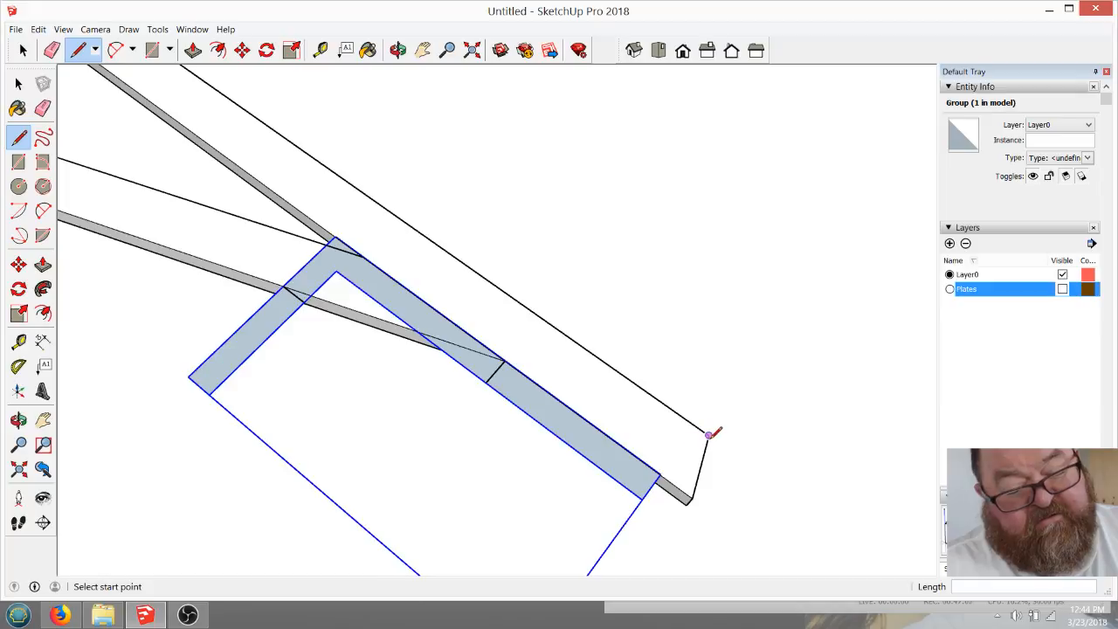
pyautogui.scroll(-1, 560, 357)
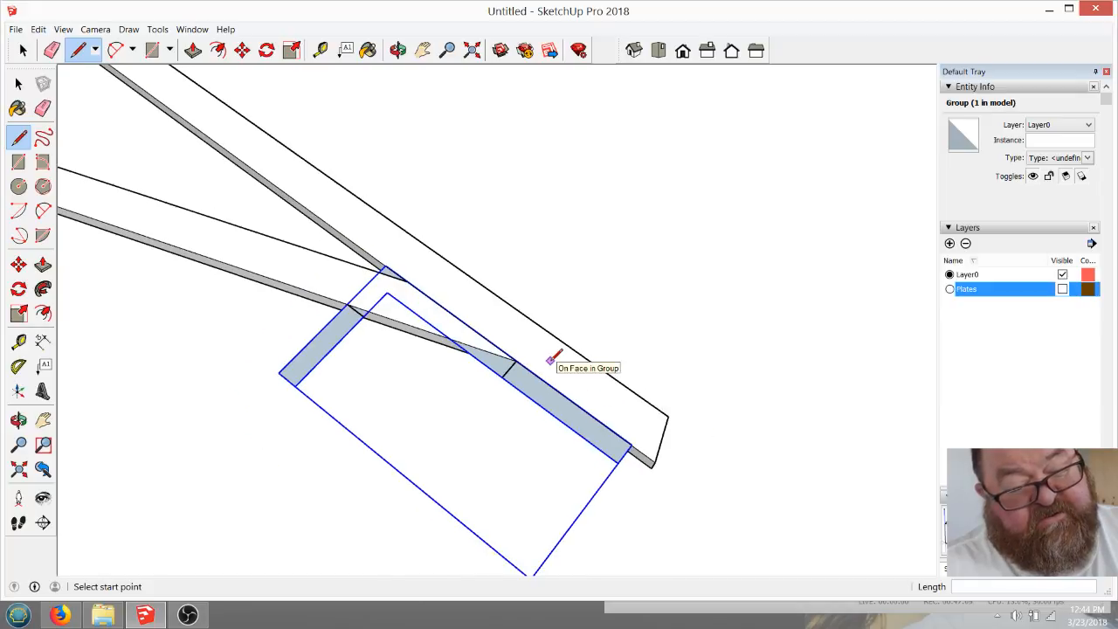
pyautogui.scroll(2, 481, 299)
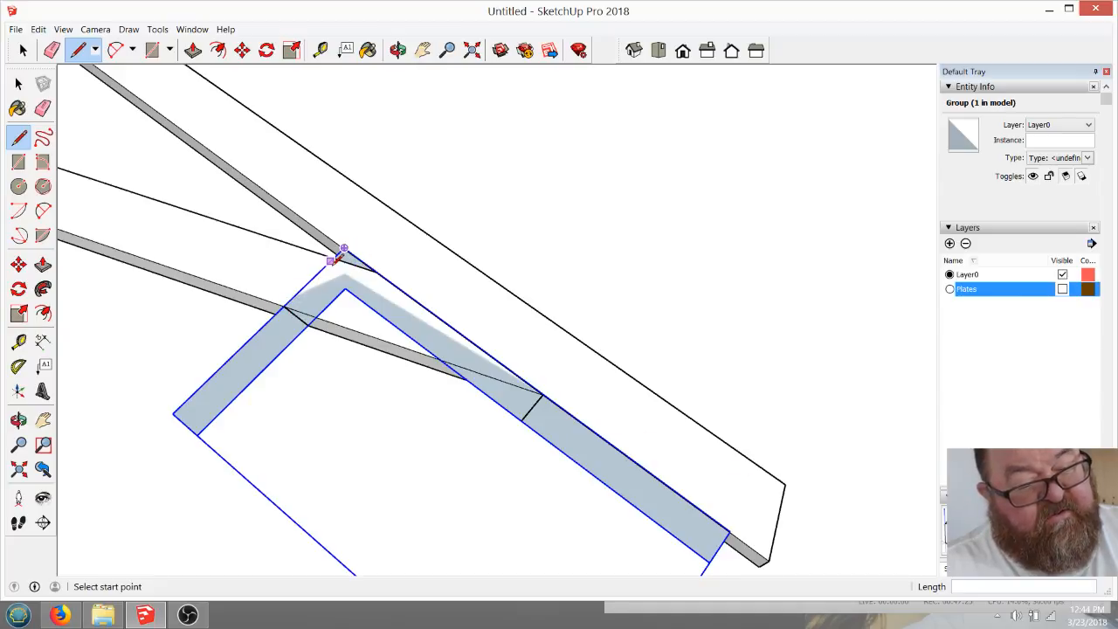
# Draw a line across the bottom chord along the outer edge of the square's short leg, from the chord's upper to its lower edge
pyautogui.scroll(3, 341, 250)
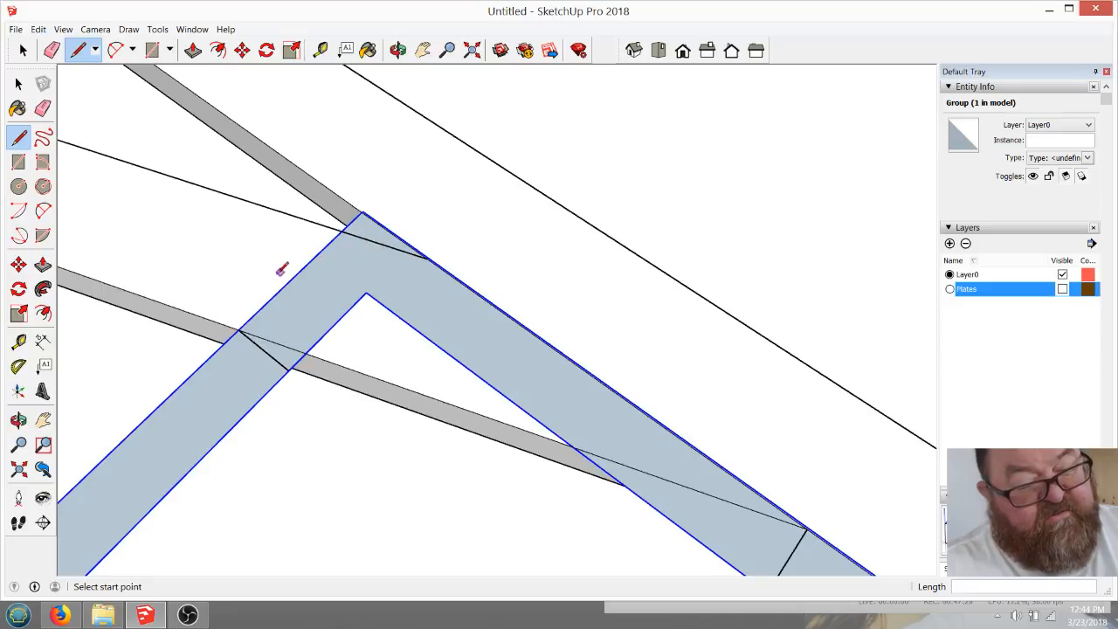
pyautogui.scroll(-2, 238, 291)
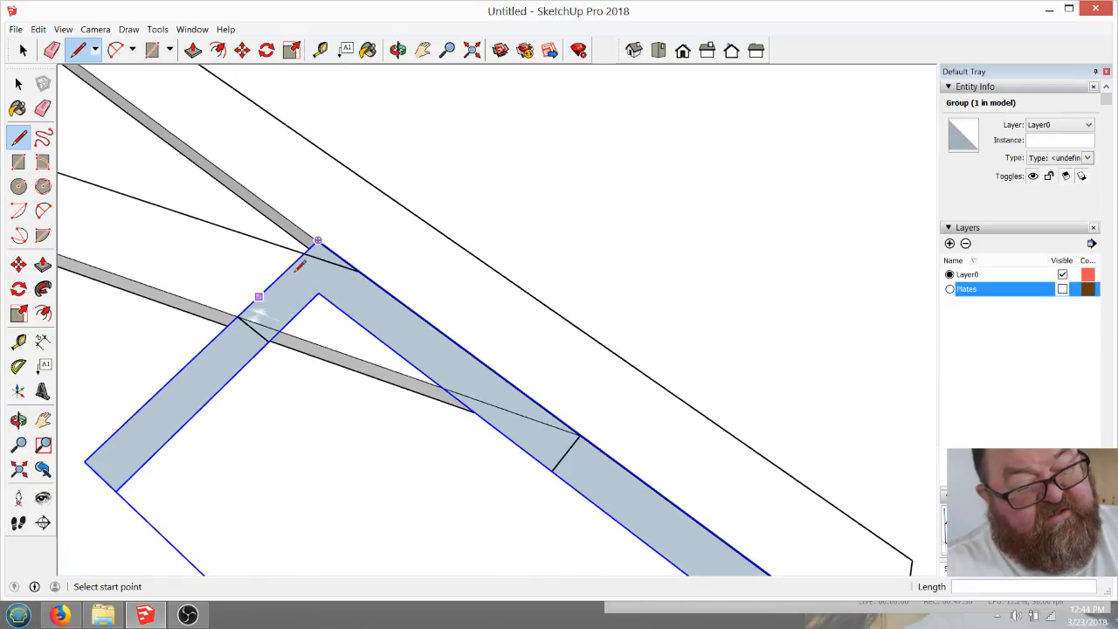
pyautogui.scroll(1, 403, 341)
pyautogui.scroll(-1, 403, 340)
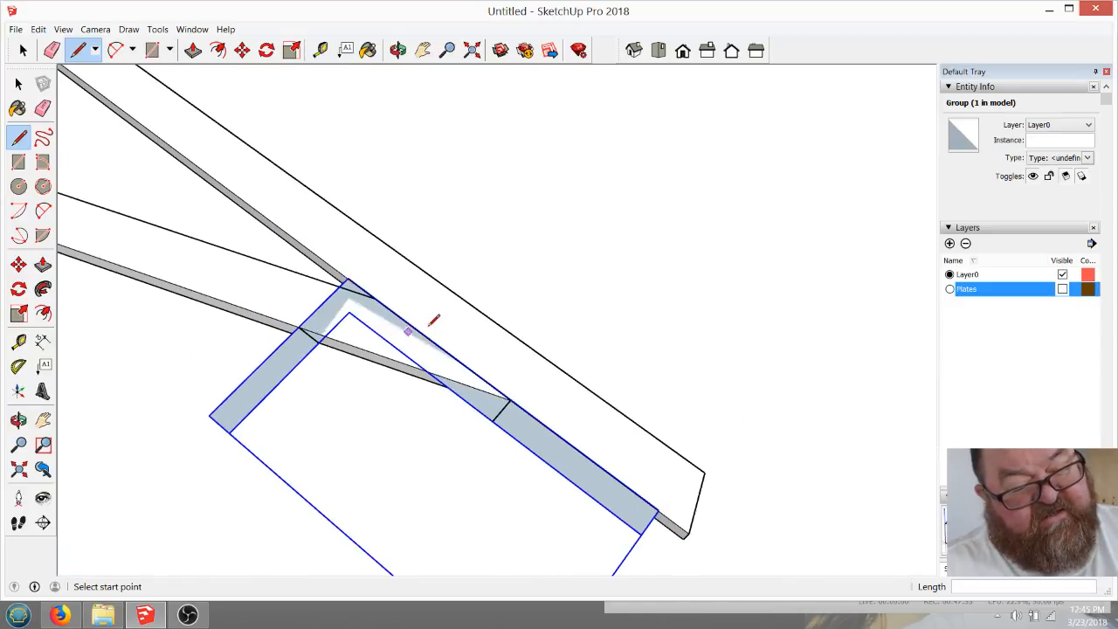
pyautogui.scroll(3, 295, 305)
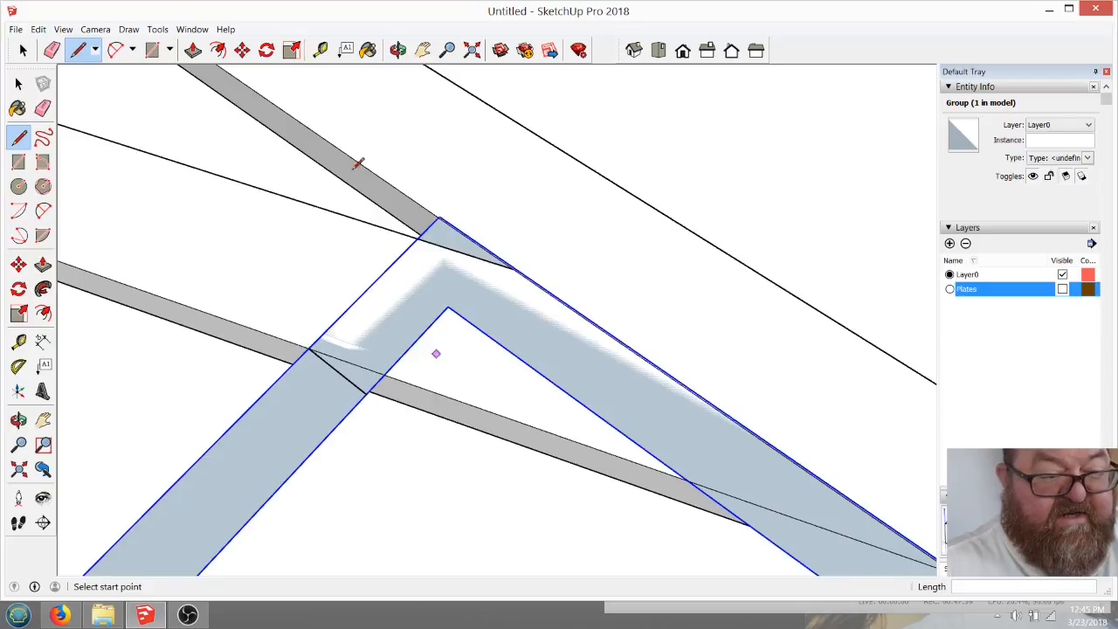
pyautogui.click(397, 50)
pyautogui.moveTo(382, 137); pyautogui.dragTo(509, 329)
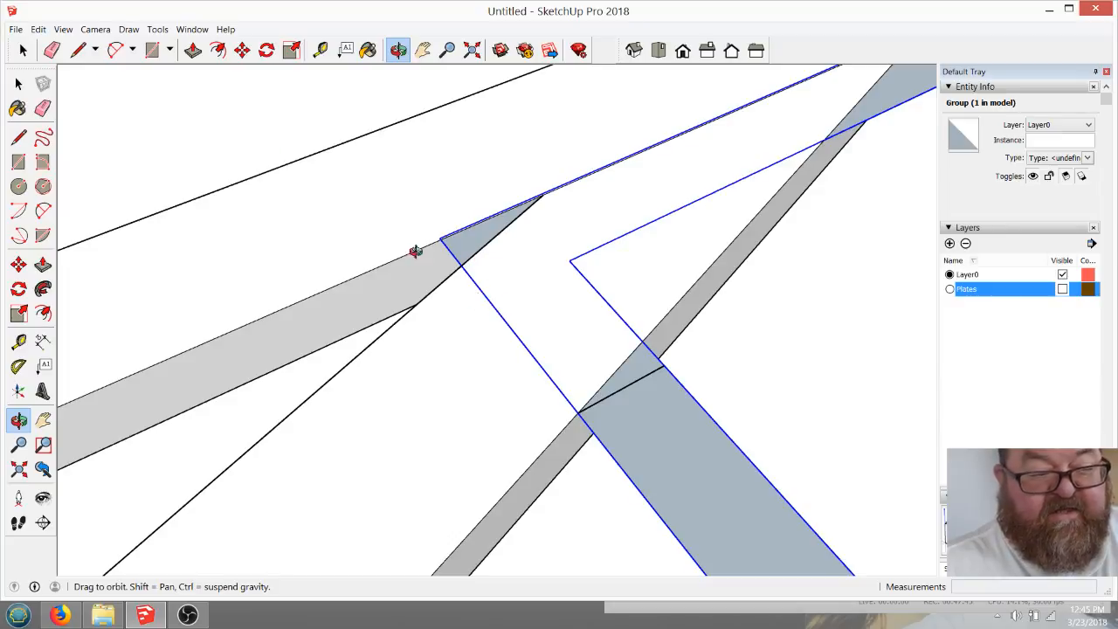
pyautogui.click(77, 49)
pyautogui.click(461, 262)
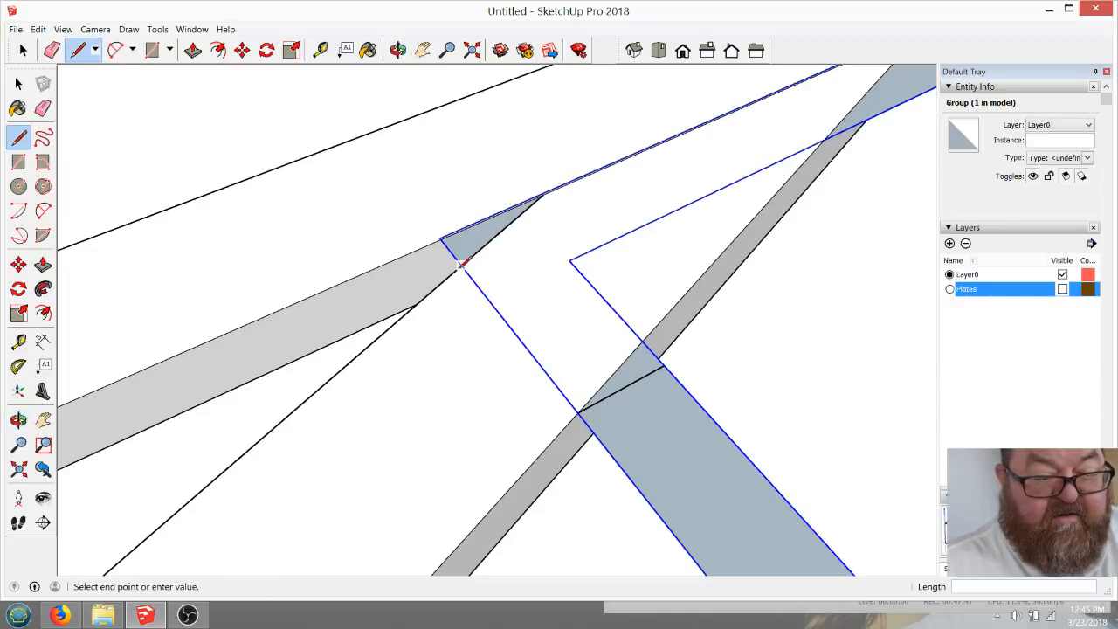
pyautogui.click(577, 409)
pyautogui.scroll(-1, 371, 440)
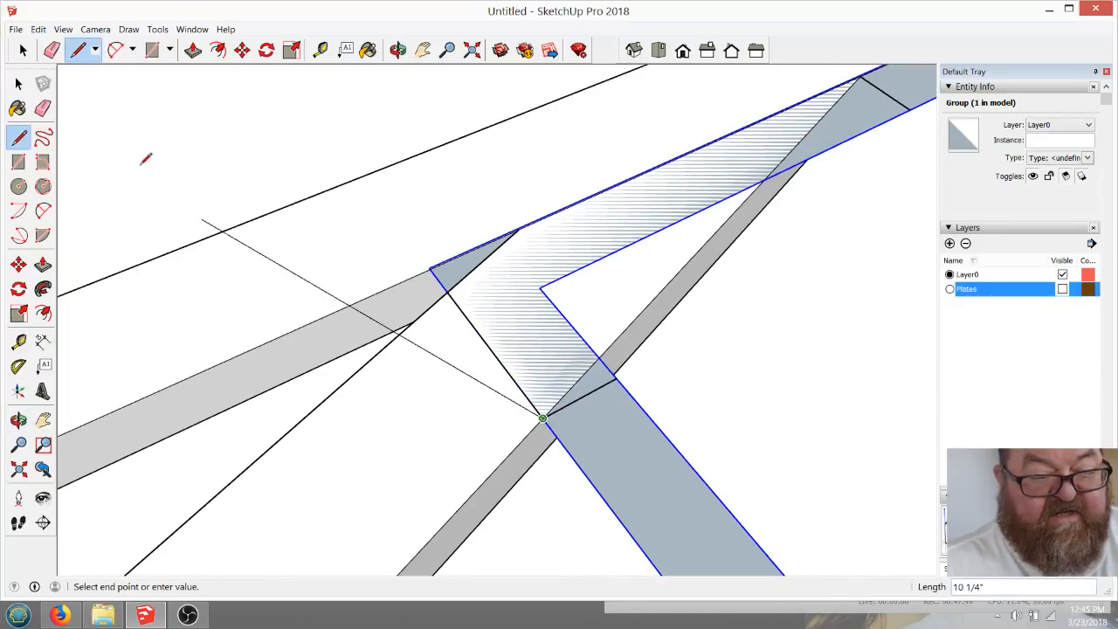
pyautogui.press('space')
pyautogui.click(272, 74)
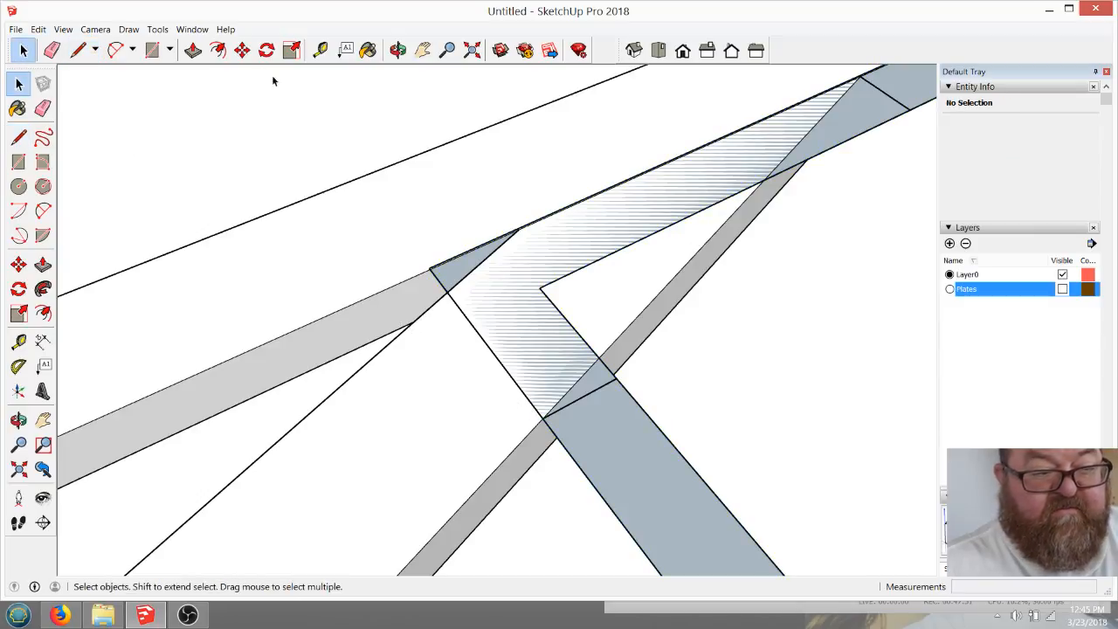
# Move the L-shaped group about 4 1/8" towards the rafter tail and erase the short-leg mark left at the bottom chord
pyautogui.press('f')
pyautogui.press('m')
pyautogui.click(411, 221)
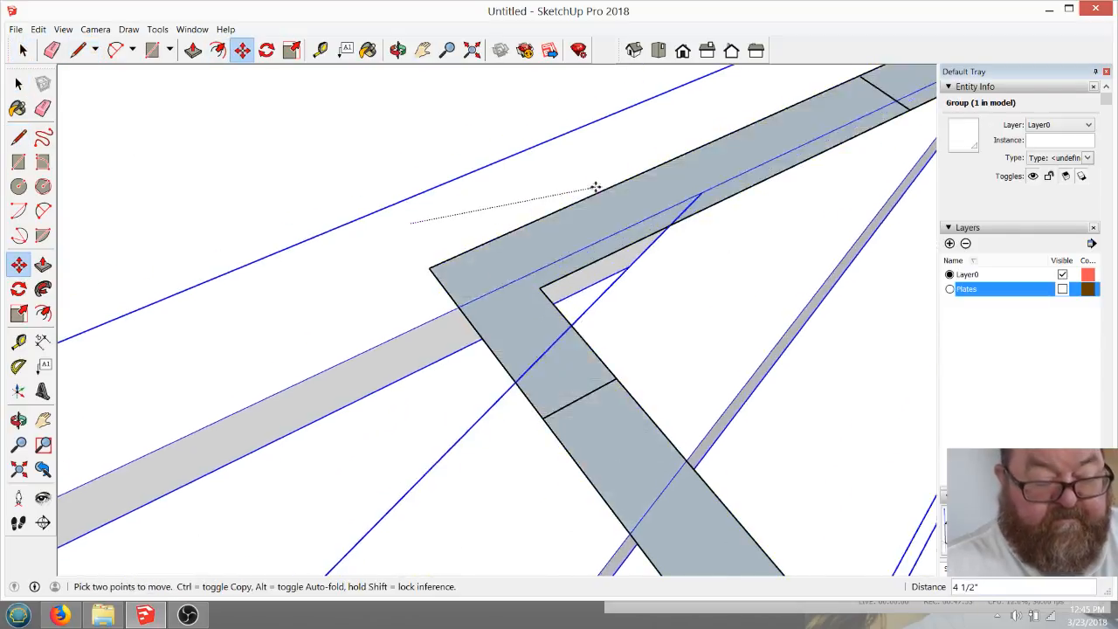
pyautogui.press('Escape')
pyautogui.click(631, 443)
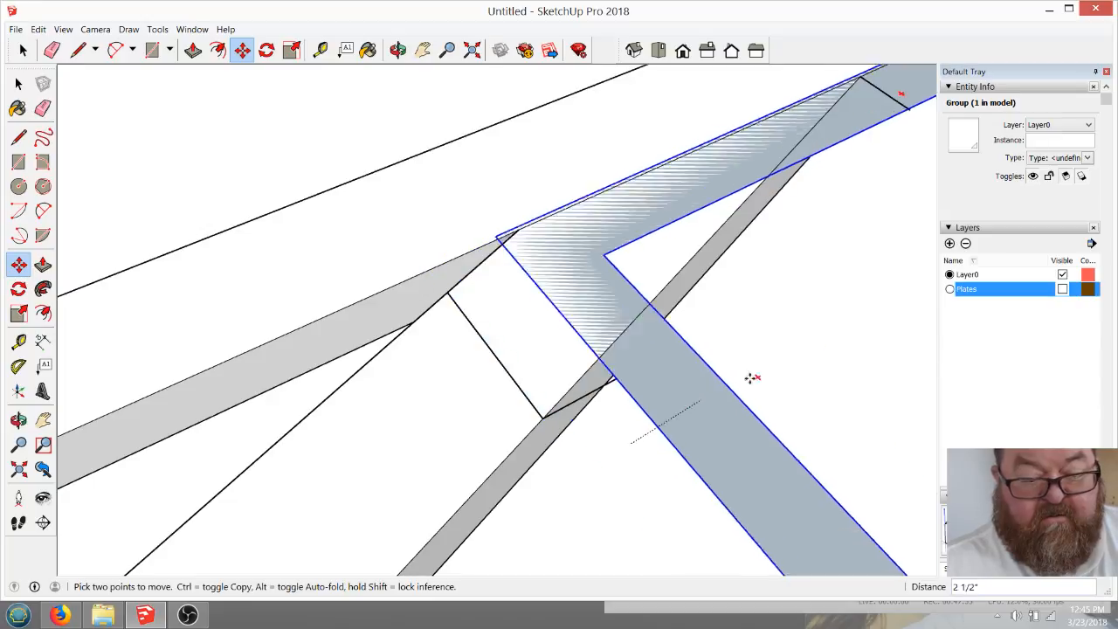
pyautogui.click(787, 344)
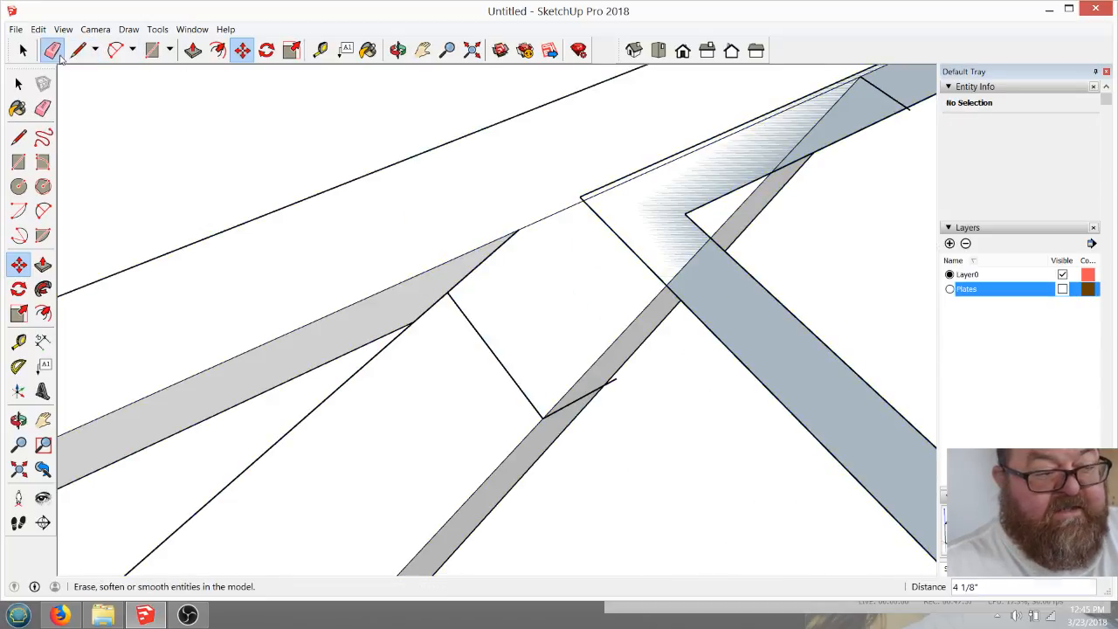
pyautogui.click(54, 51)
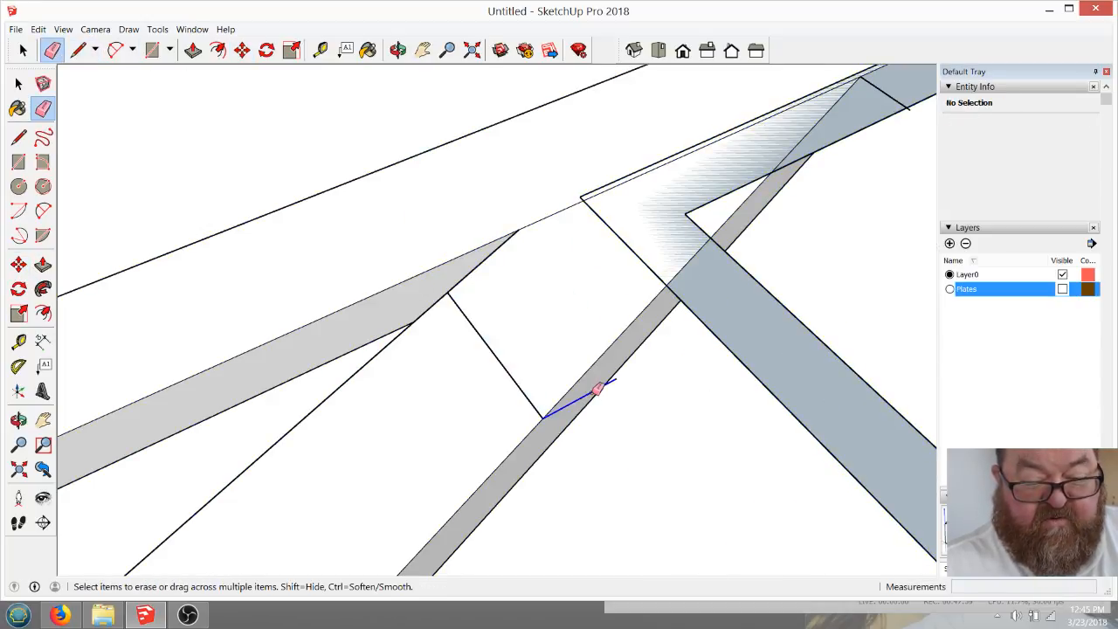
pyautogui.click(596, 390)
# Move the L-shaped group about 6 1/4" clear of the truss and erase the long-leg mark at the heel joint
pyautogui.click(398, 50)
pyautogui.moveTo(391, 297); pyautogui.dragTo(424, 359)
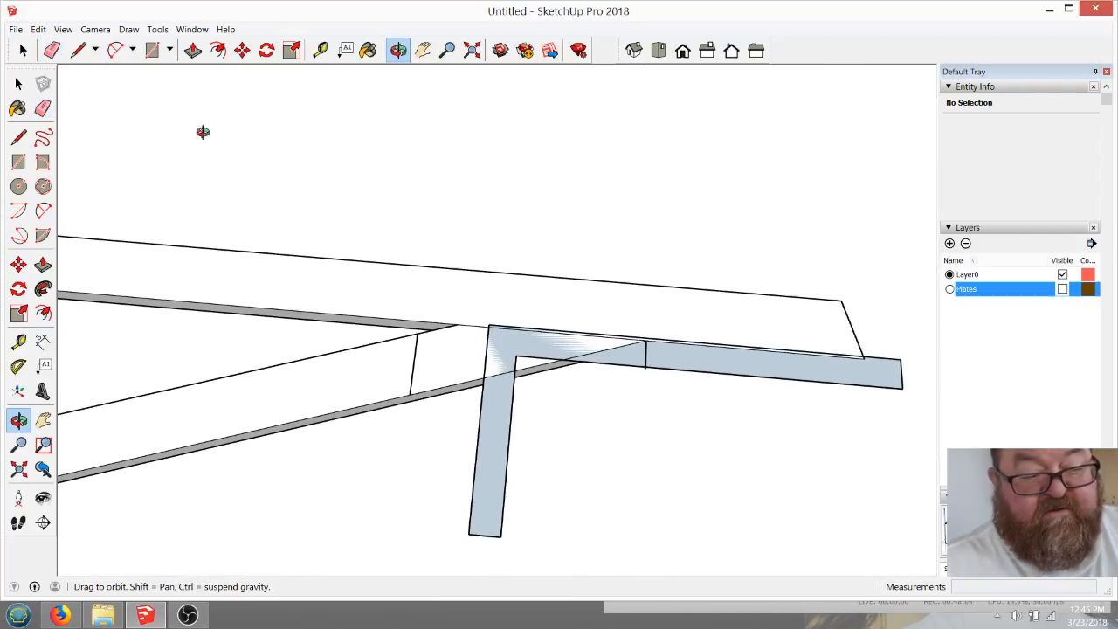
pyautogui.click(23, 50)
pyautogui.click(502, 361)
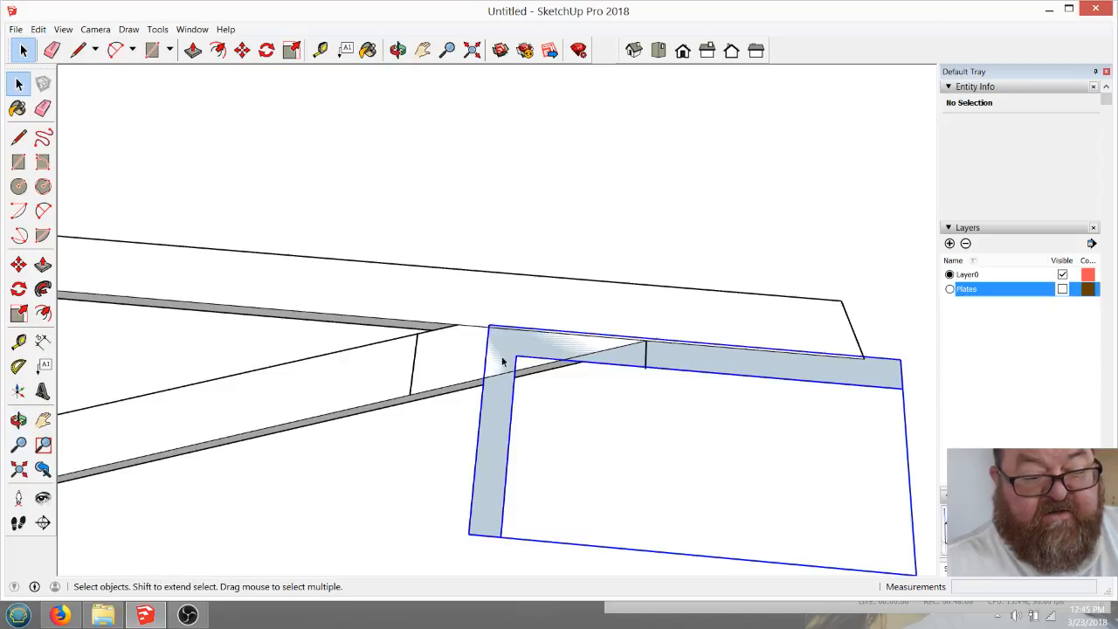
pyautogui.click(242, 50)
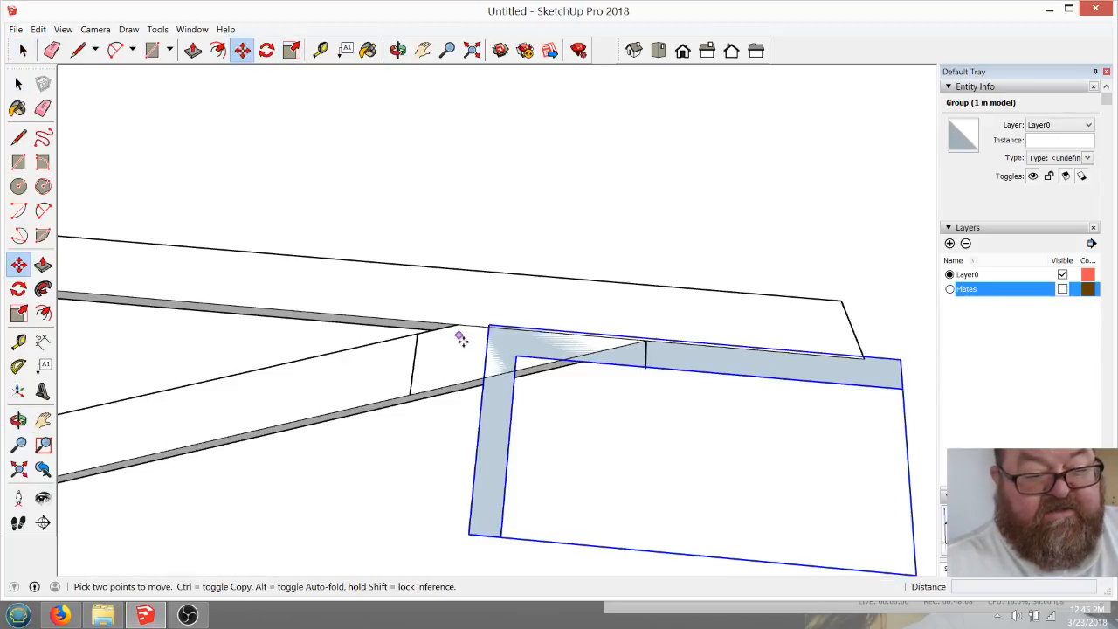
pyautogui.click(505, 356)
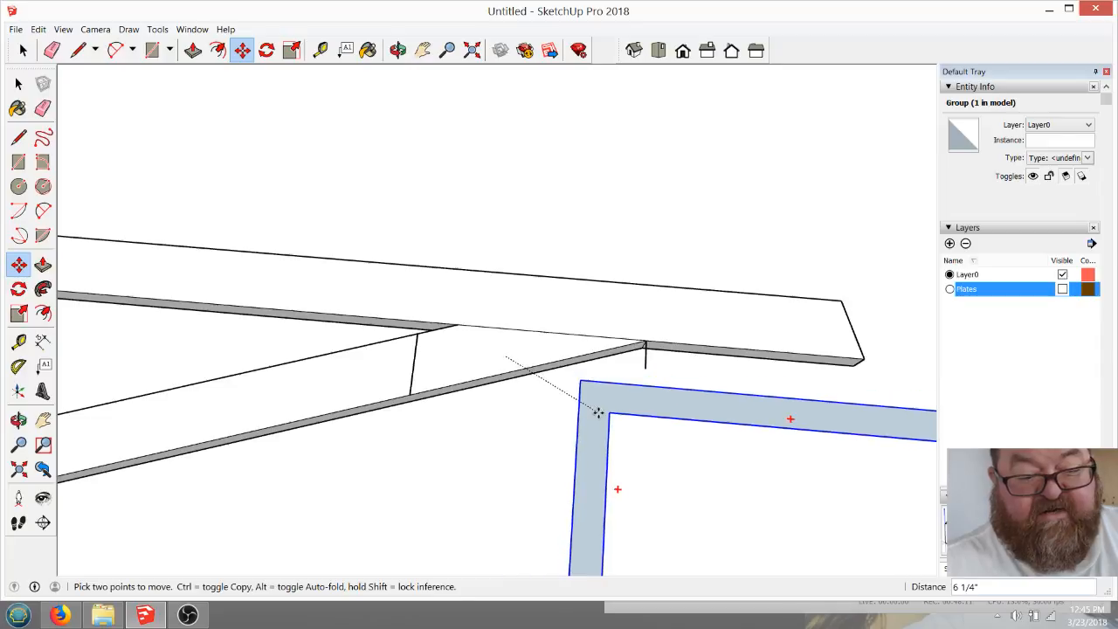
pyautogui.click(597, 413)
pyautogui.click(52, 50)
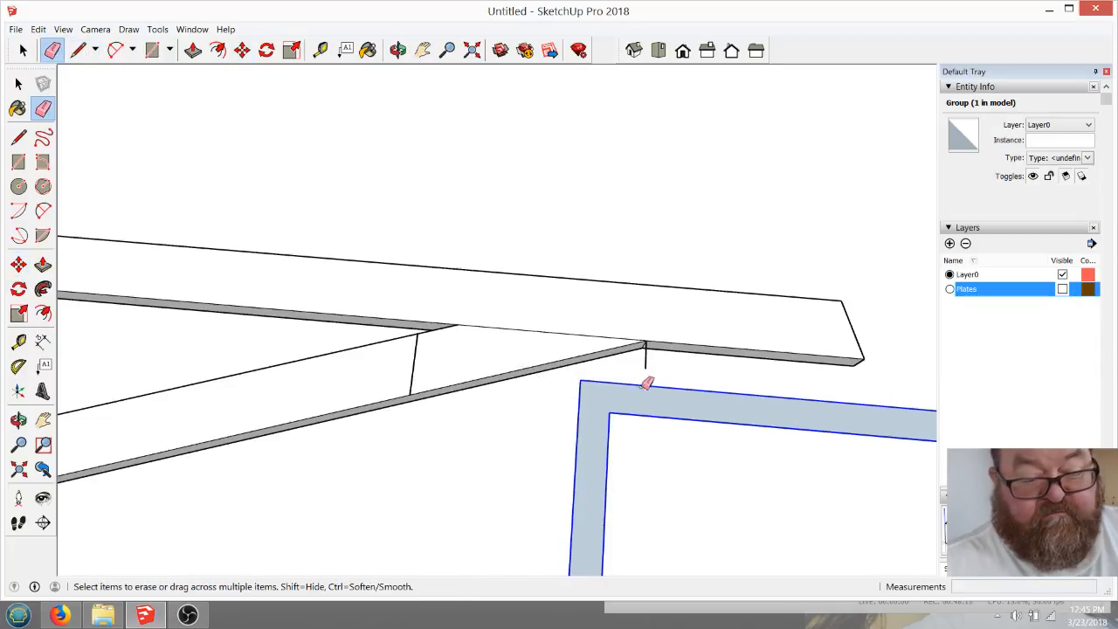
pyautogui.scroll(3, 532, 328)
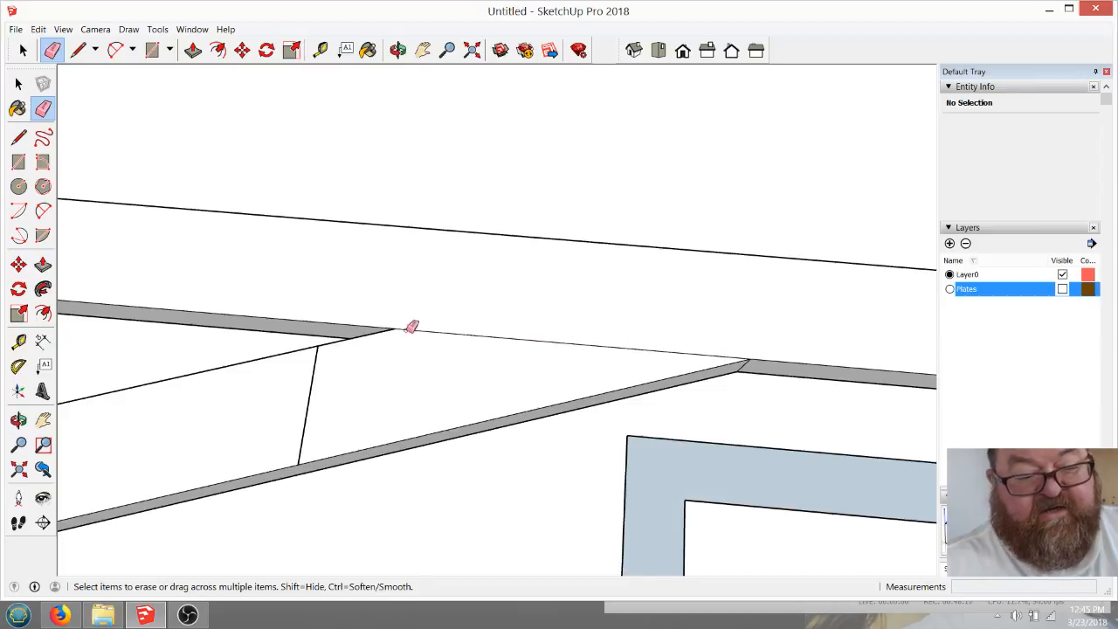
# Measure the angle between the bottom chord's lower edge and the rafter's underside at the heel joint with the Protractor
pyautogui.scroll(-5, 411, 337)
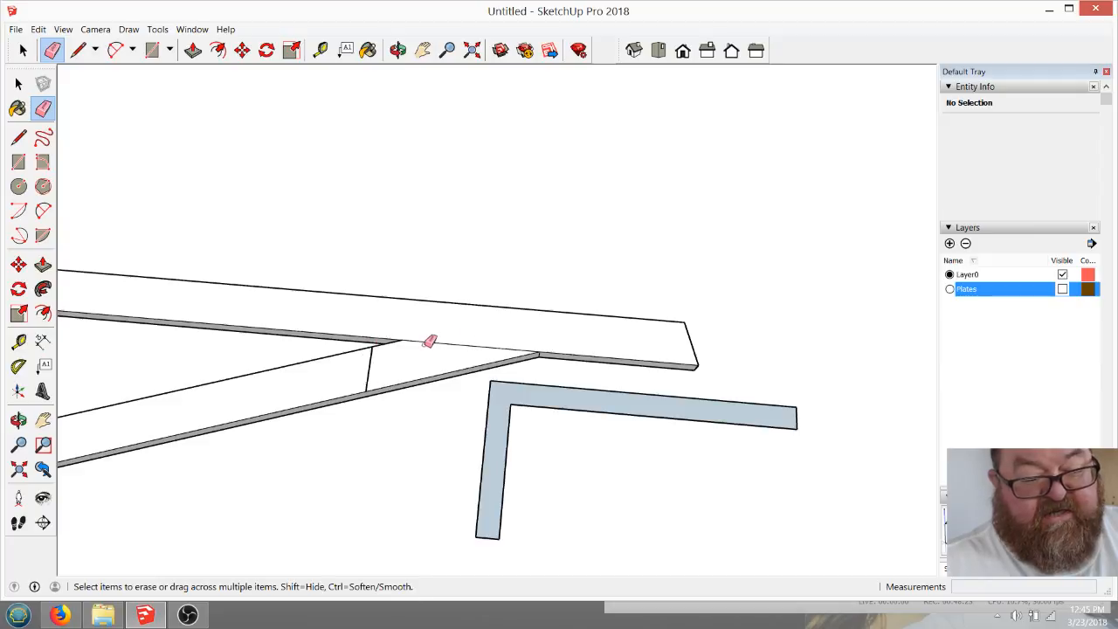
pyautogui.scroll(2, 419, 367)
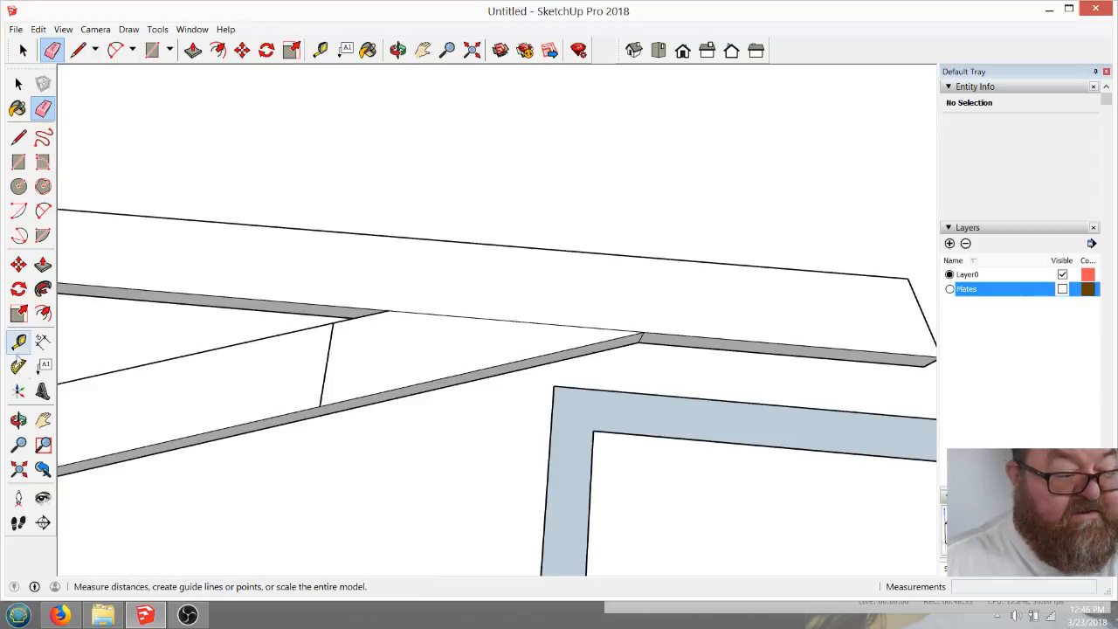
pyautogui.click(19, 366)
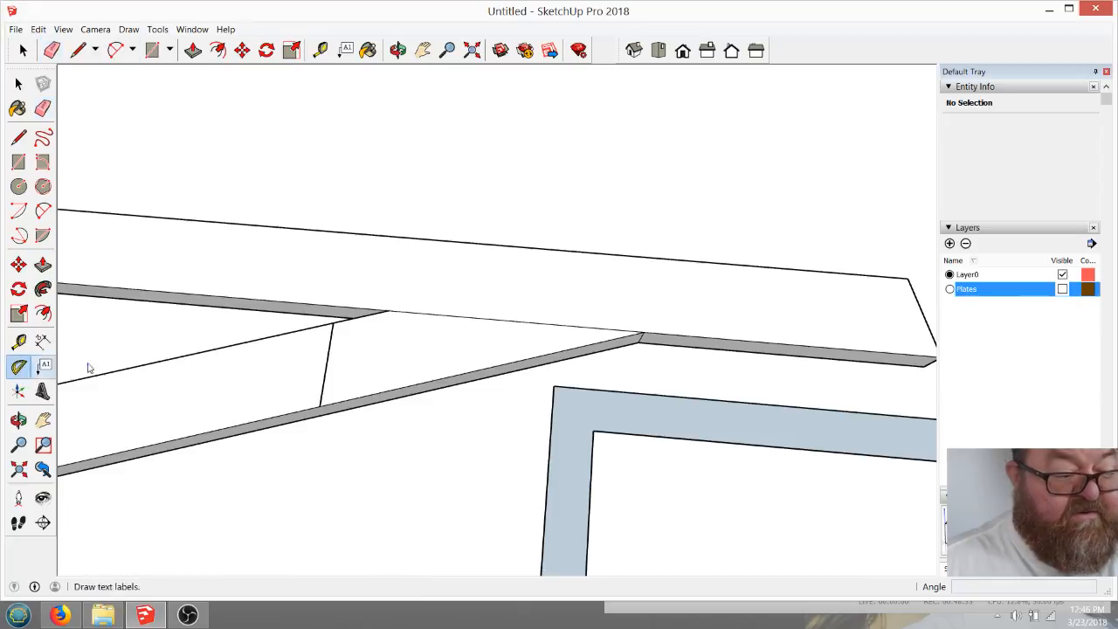
pyautogui.click(643, 333)
pyautogui.click(531, 358)
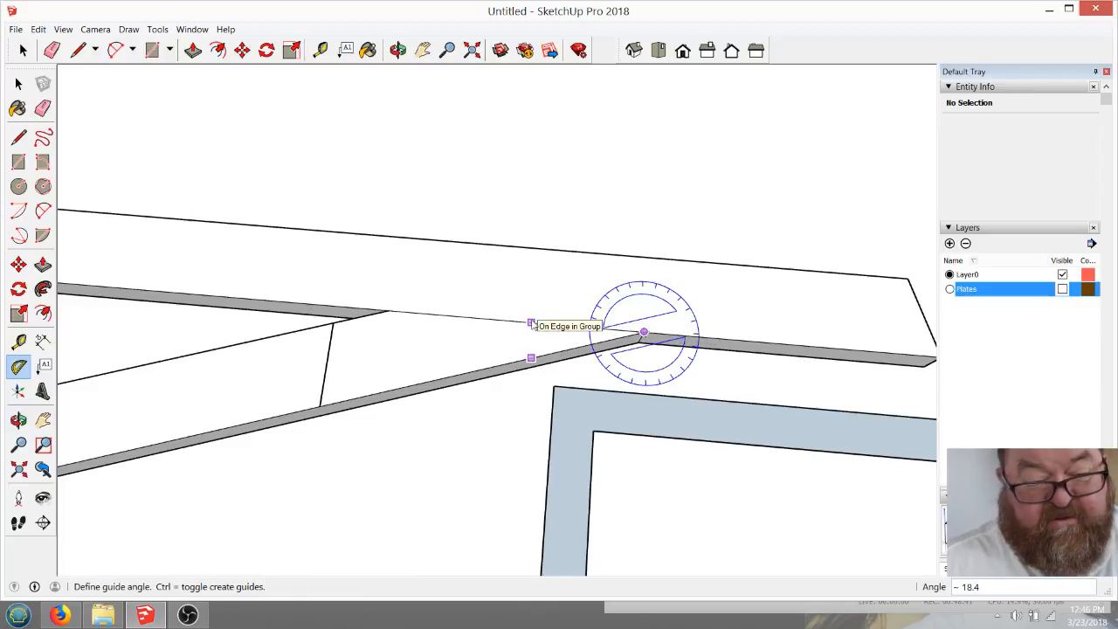
pyautogui.click(531, 325)
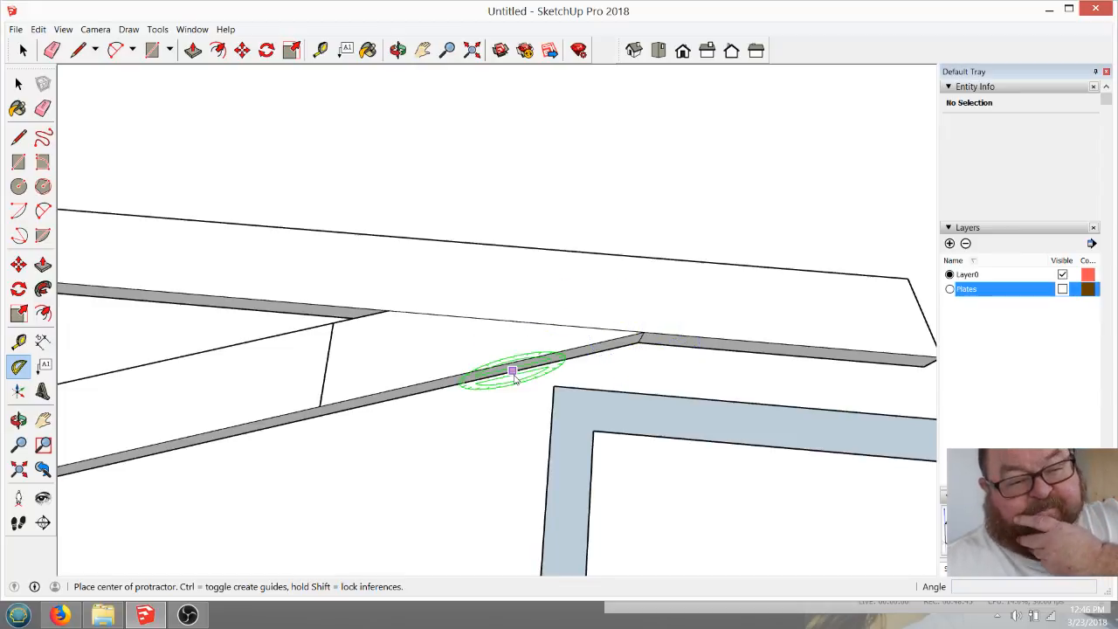
pyautogui.click(643, 333)
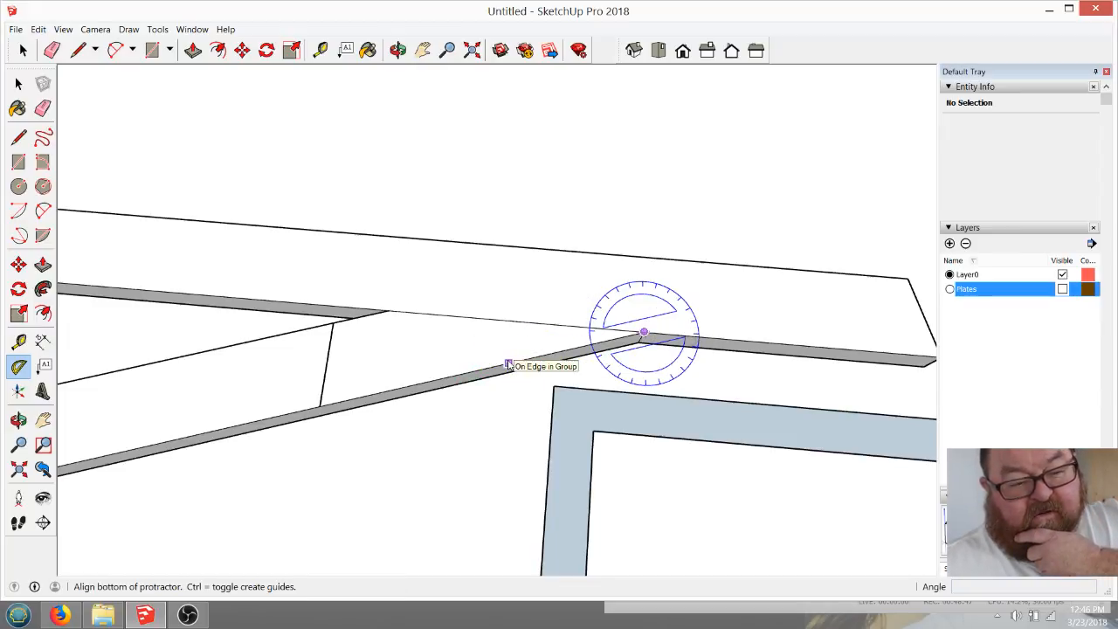
pyautogui.click(507, 363)
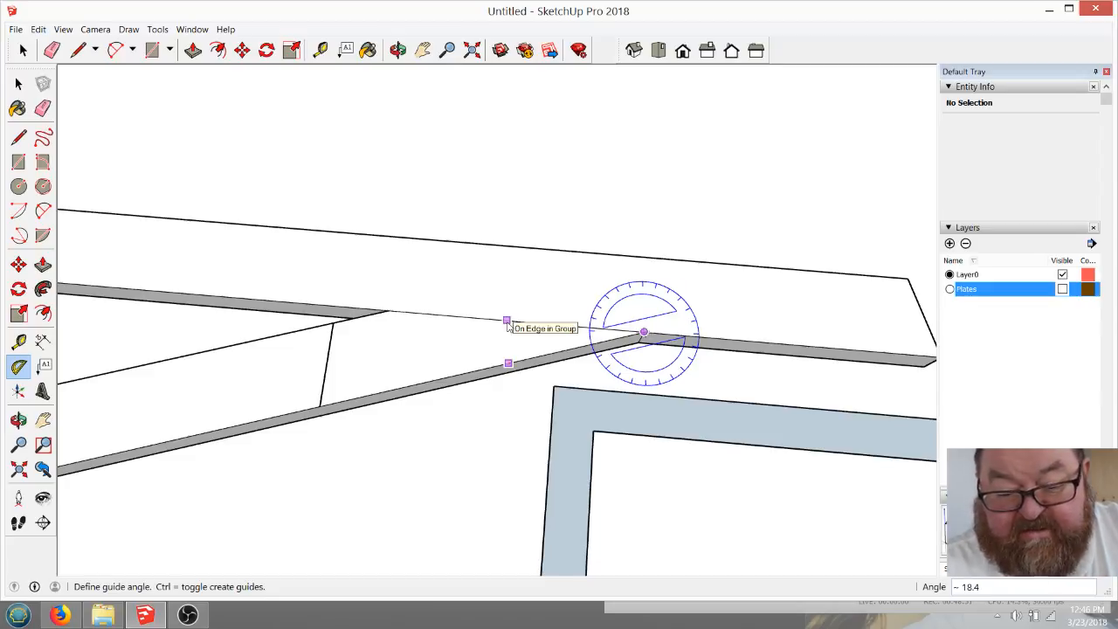
pyautogui.click(508, 325)
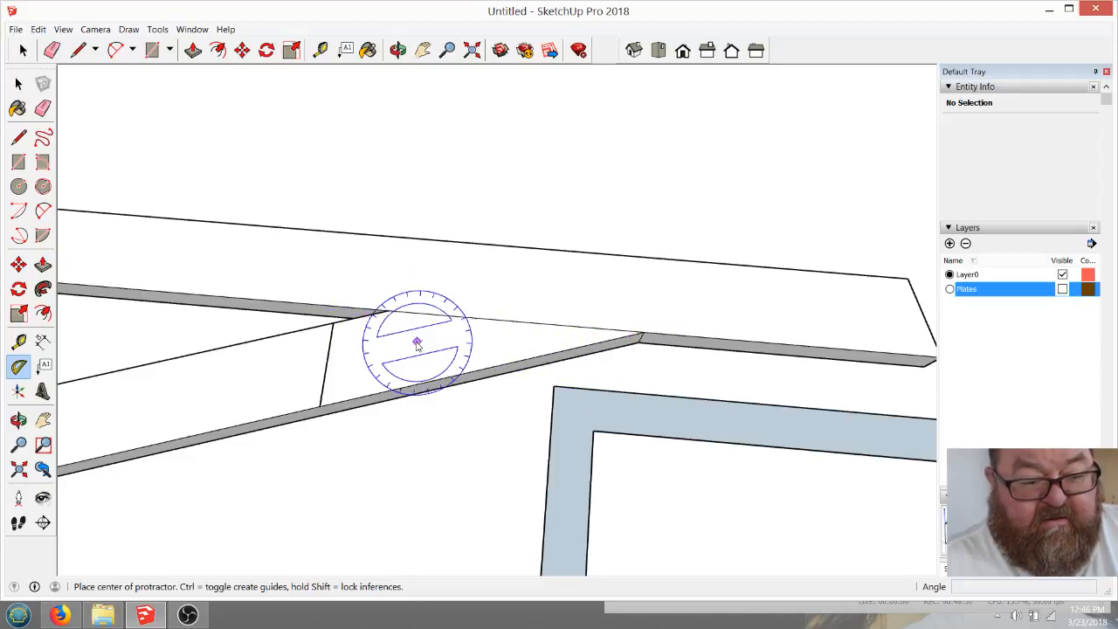
# Erase the line drawn across the bottom chord near the heel joint
pyautogui.scroll(-1, 418, 345)
pyautogui.click(43, 107)
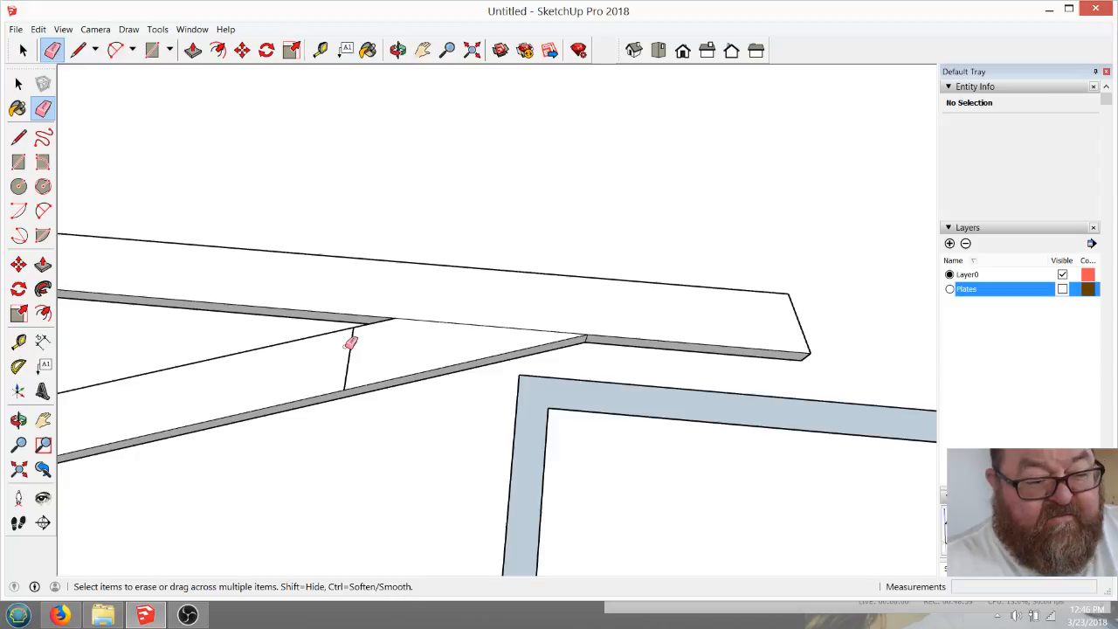
pyautogui.click(353, 345)
# Delete the L-shaped framing square group beneath the heel joint
pyautogui.scroll(1, 373, 346)
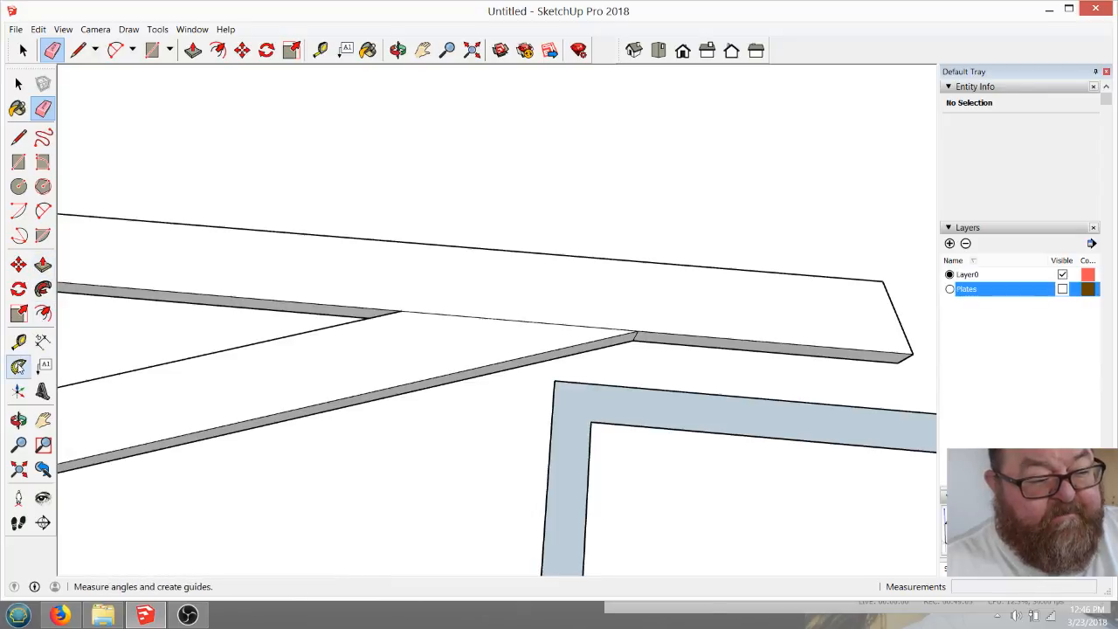
pyautogui.scroll(-3, 489, 319)
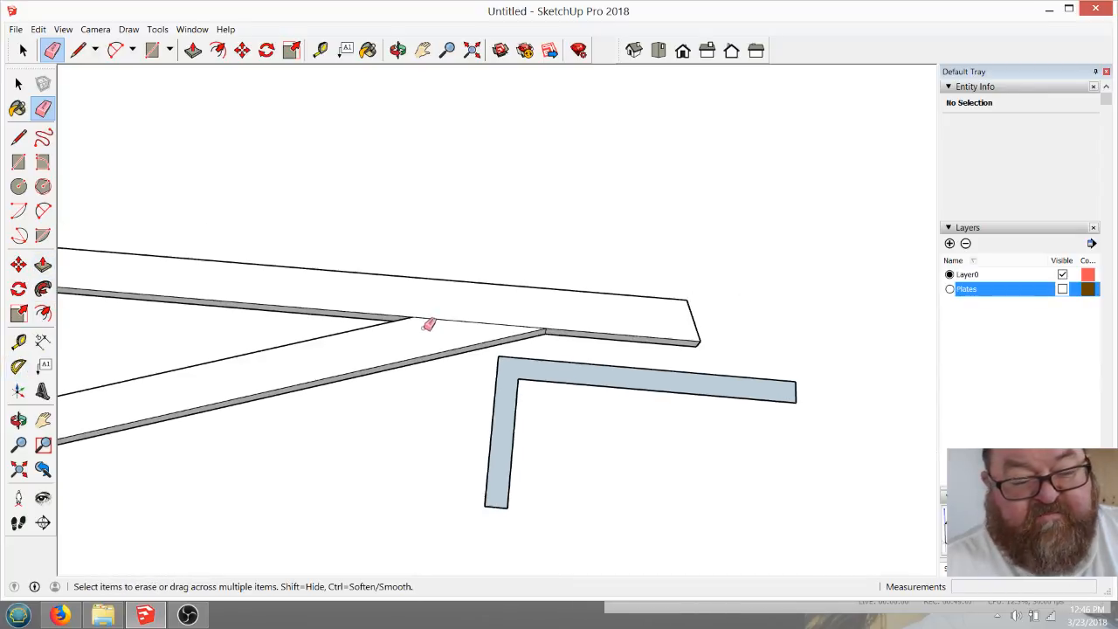
pyautogui.scroll(2, 461, 342)
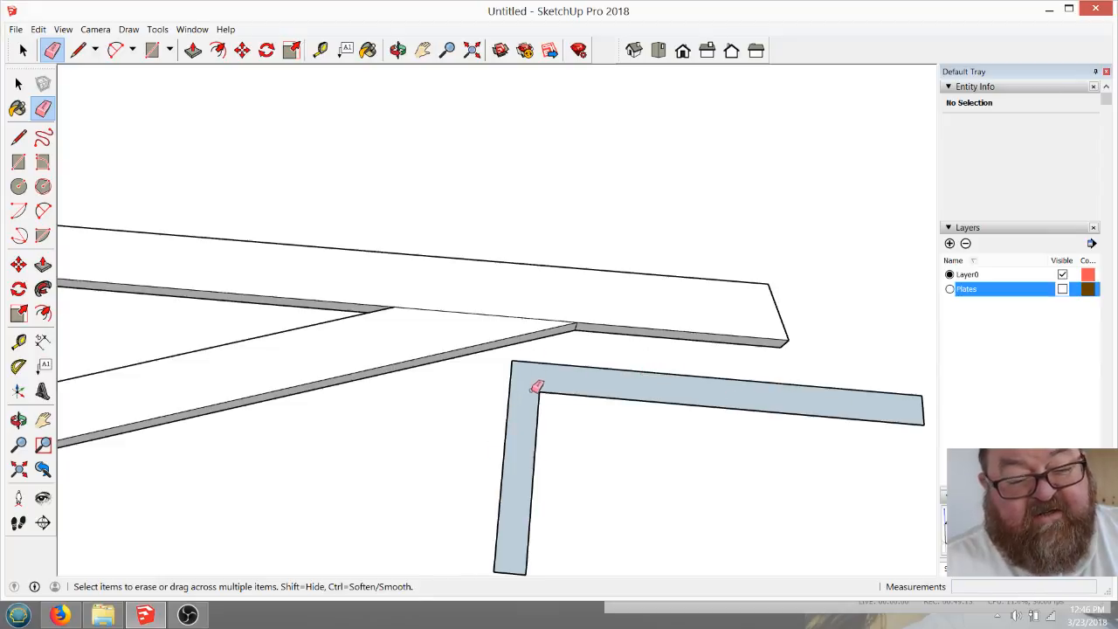
pyautogui.scroll(3, 401, 347)
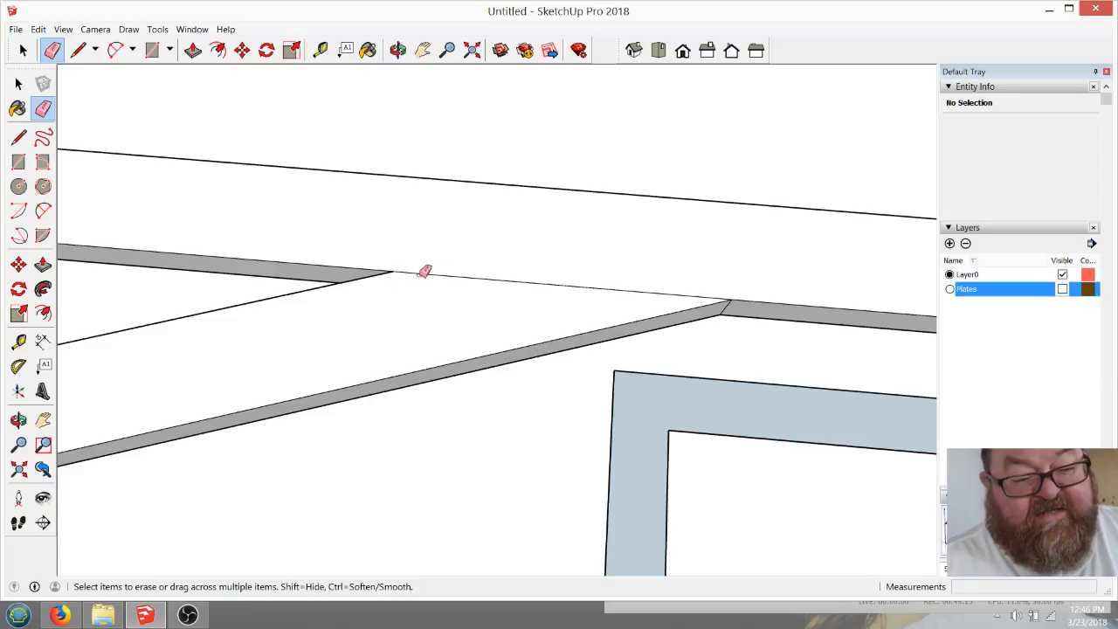
pyautogui.scroll(-4, 544, 362)
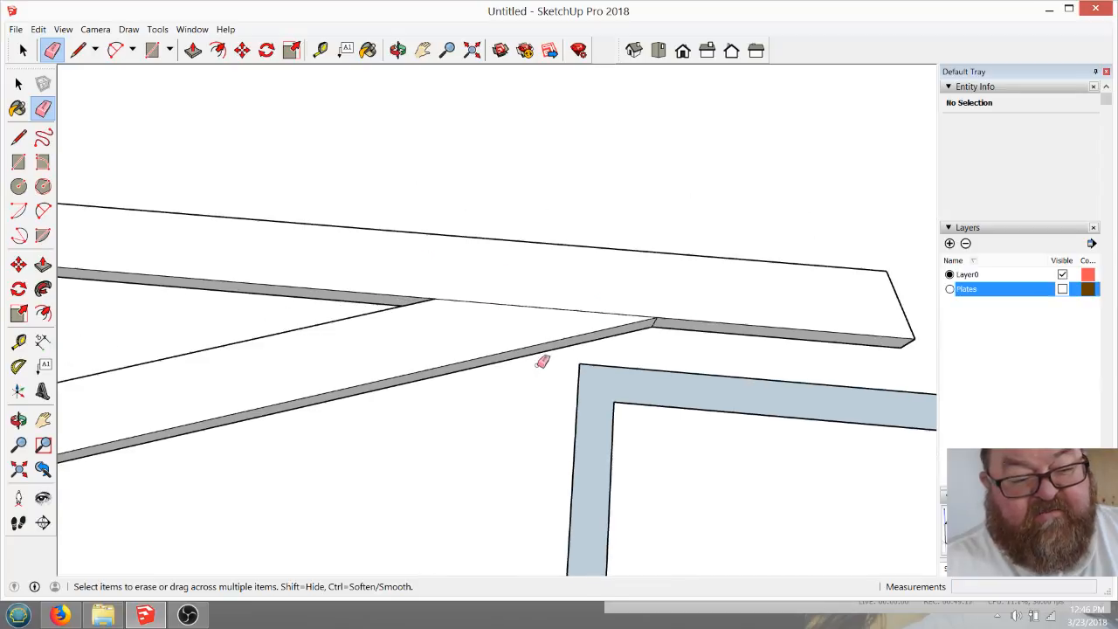
pyautogui.scroll(-3, 509, 362)
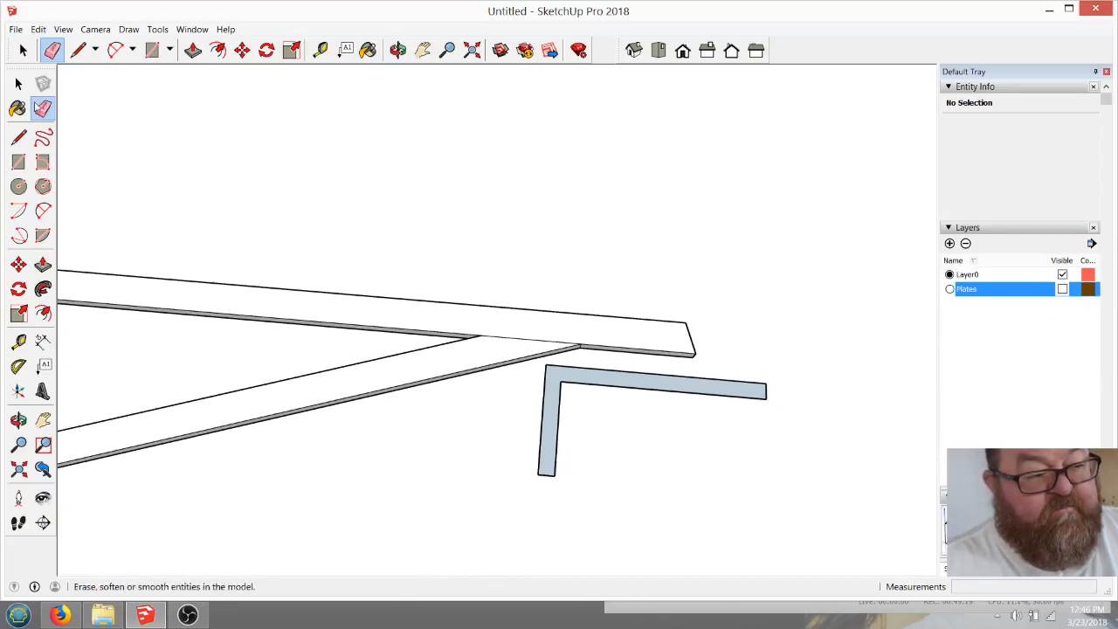
pyautogui.click(22, 50)
pyautogui.click(584, 383)
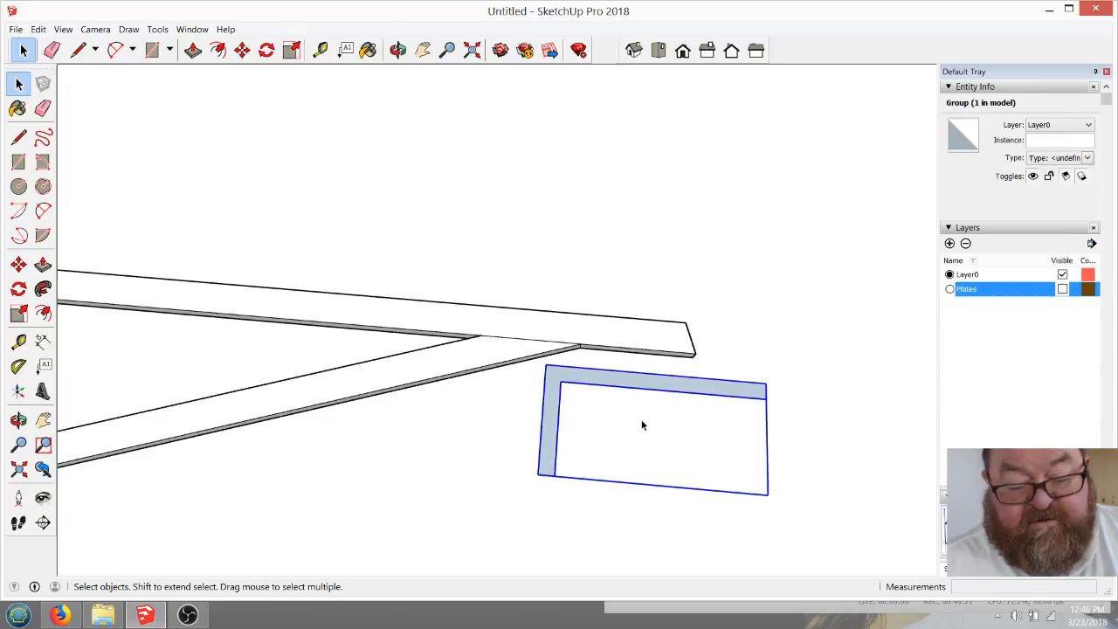
pyautogui.press('Delete')
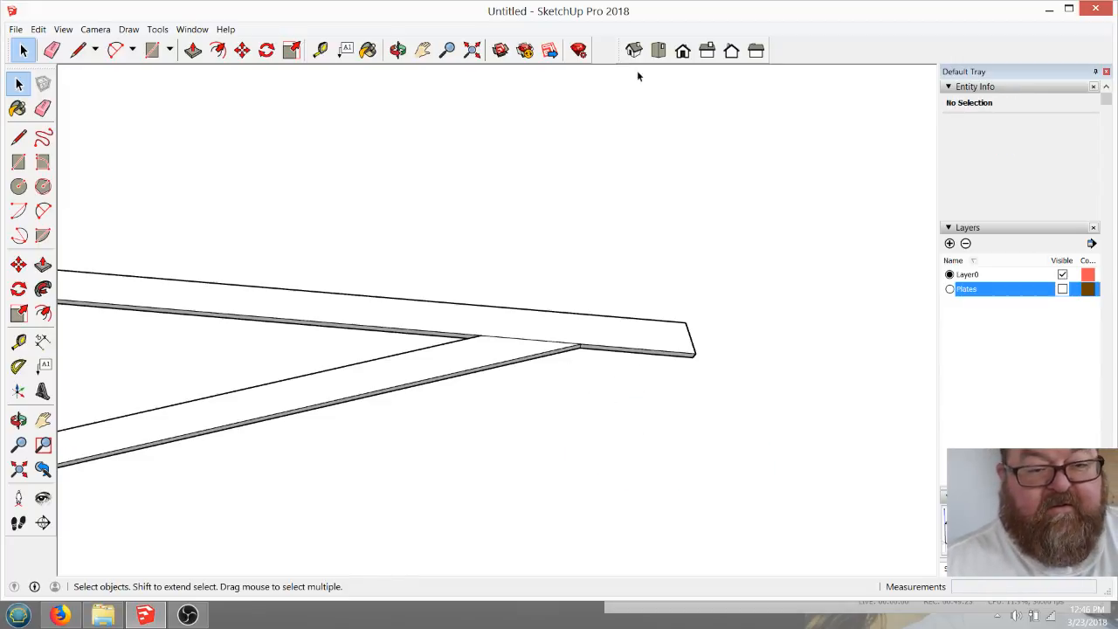
# Look over the whole truss in the standard Top view
pyautogui.click(658, 50)
pyautogui.scroll(-4, 836, 367)
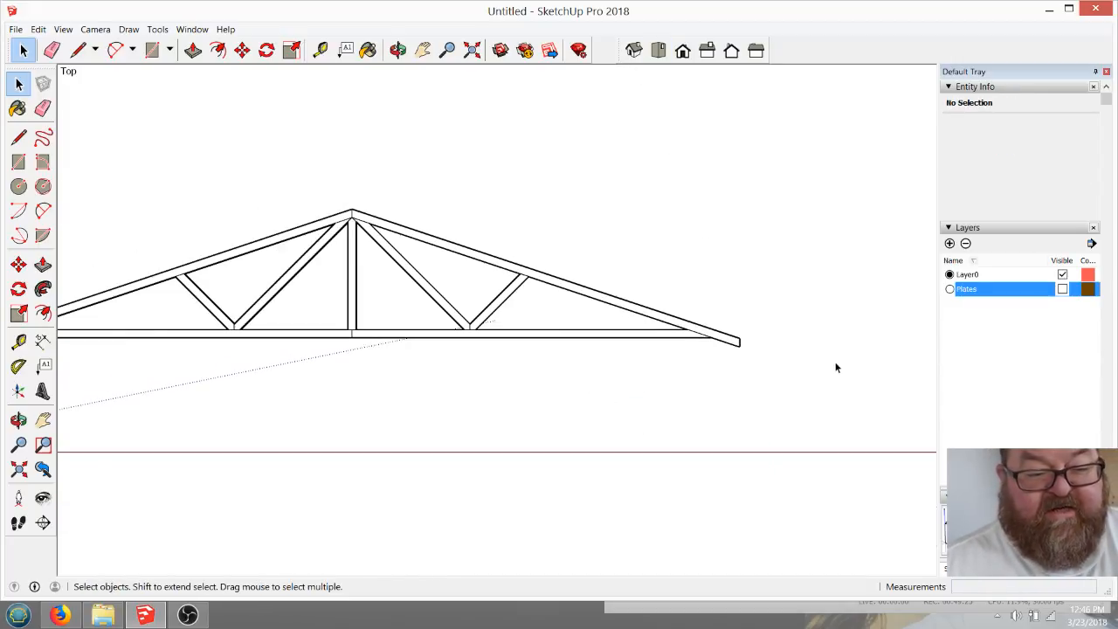
pyautogui.scroll(-4, 836, 365)
pyautogui.scroll(6, 464, 321)
pyautogui.scroll(-3, 463, 328)
pyautogui.scroll(2, 639, 341)
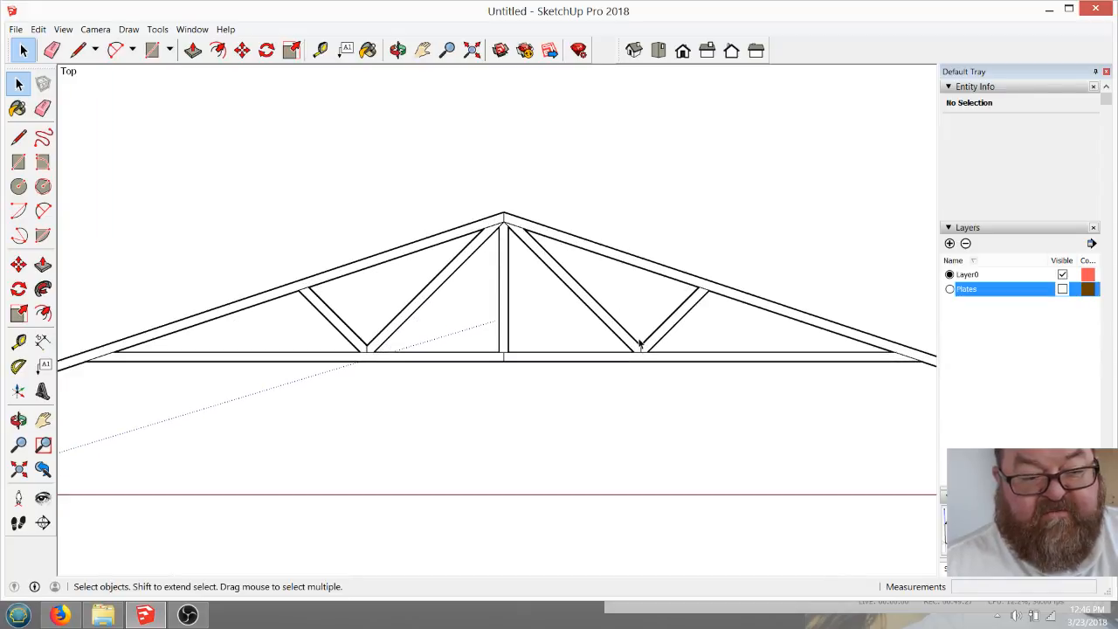
pyautogui.scroll(-2, 640, 345)
pyautogui.scroll(1, 636, 334)
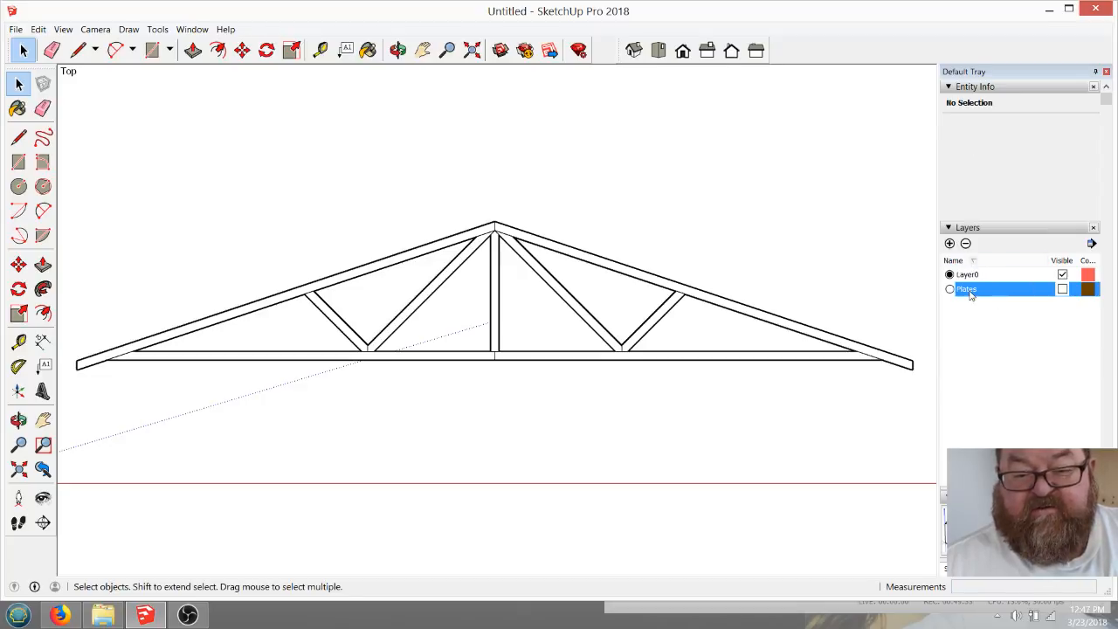
# Measure the inner edge of the short web right of the king post, from the rafter down to the bottom-chord joint
pyautogui.scroll(3, 657, 324)
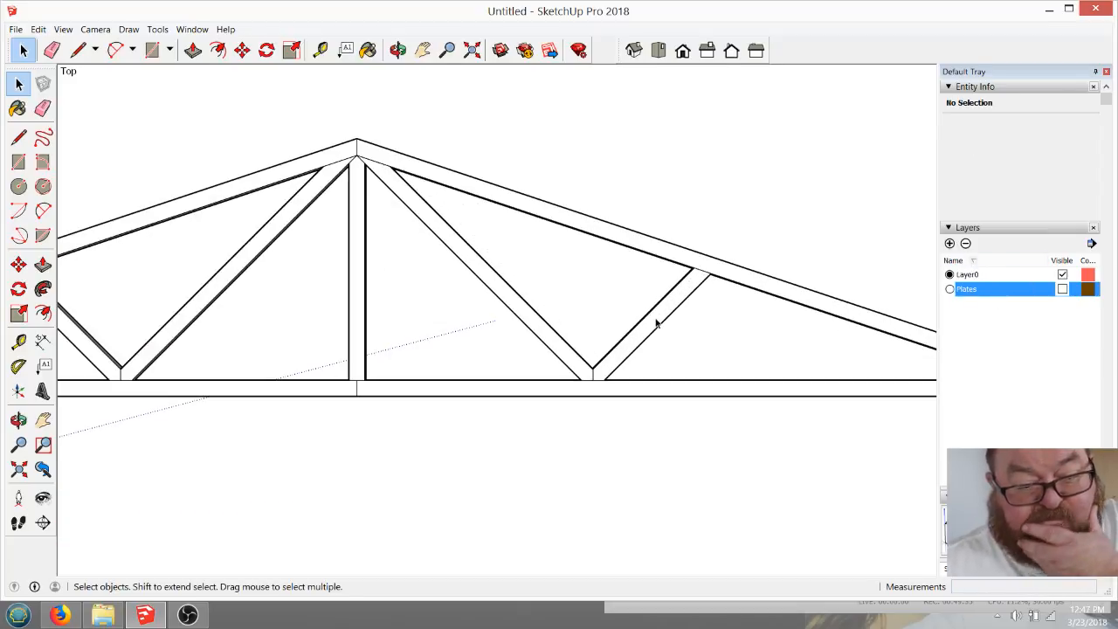
pyautogui.scroll(4, 644, 316)
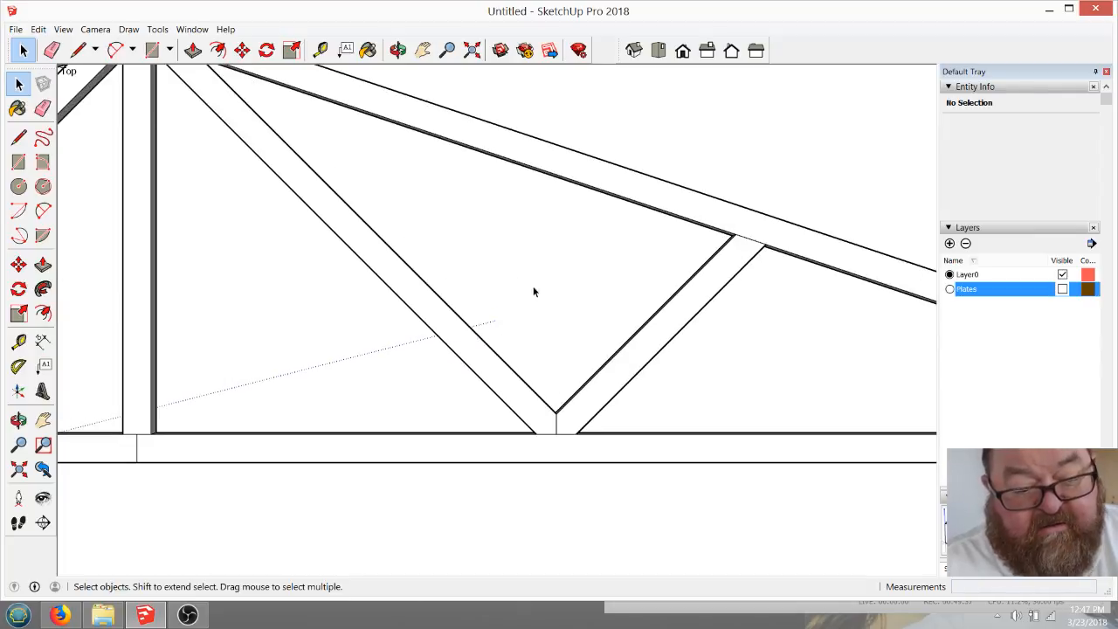
pyautogui.click(320, 50)
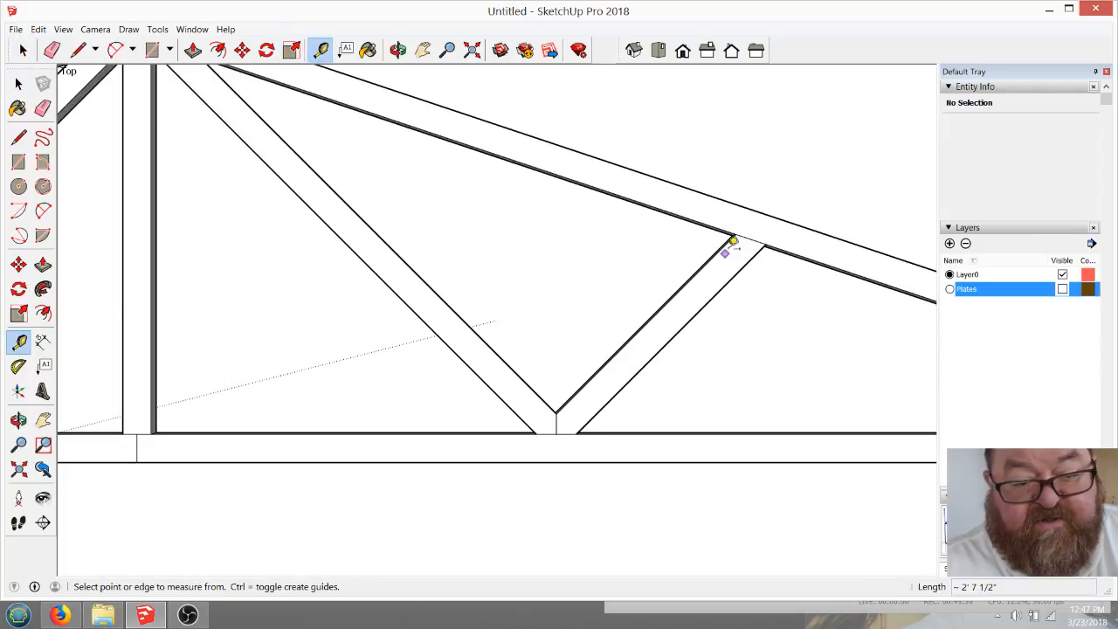
pyautogui.click(736, 234)
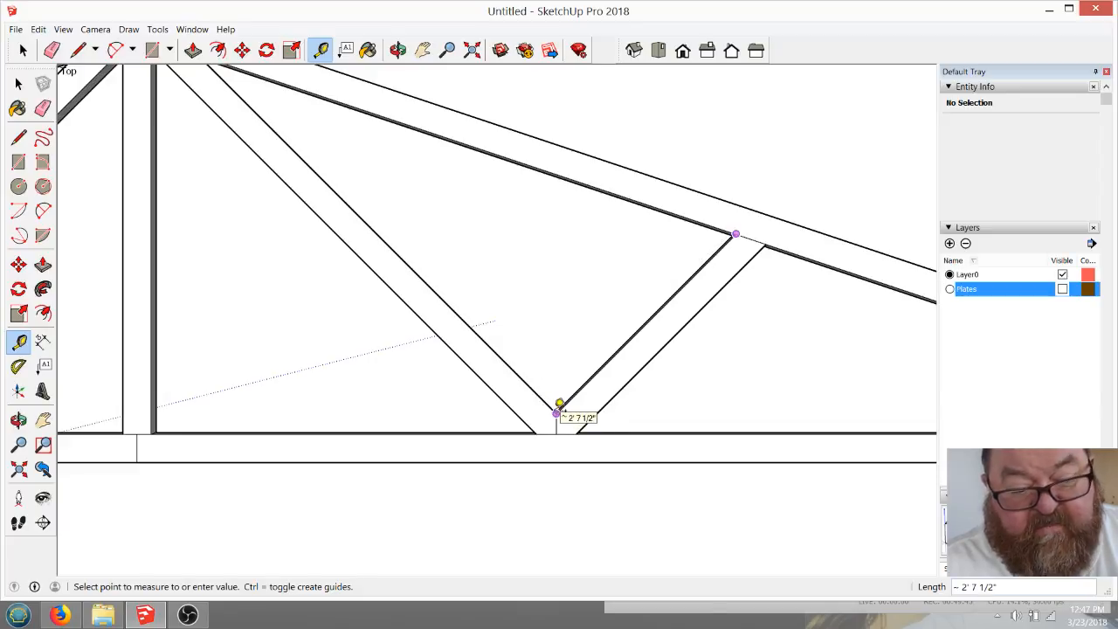
pyautogui.scroll(3, 559, 410)
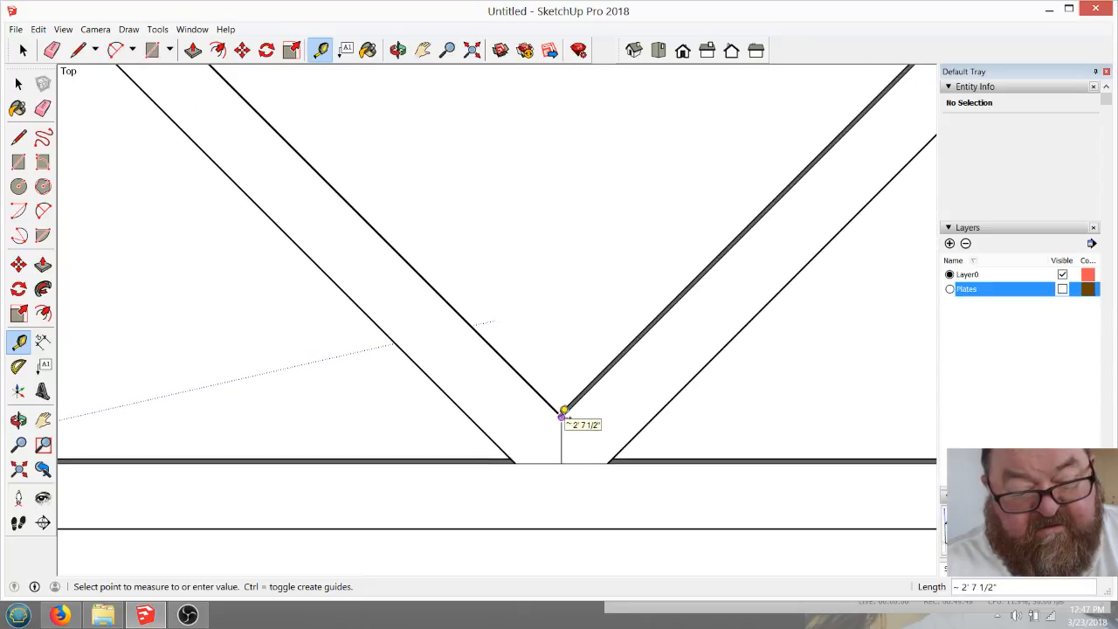
pyautogui.scroll(-3, 563, 410)
pyautogui.press('Escape')
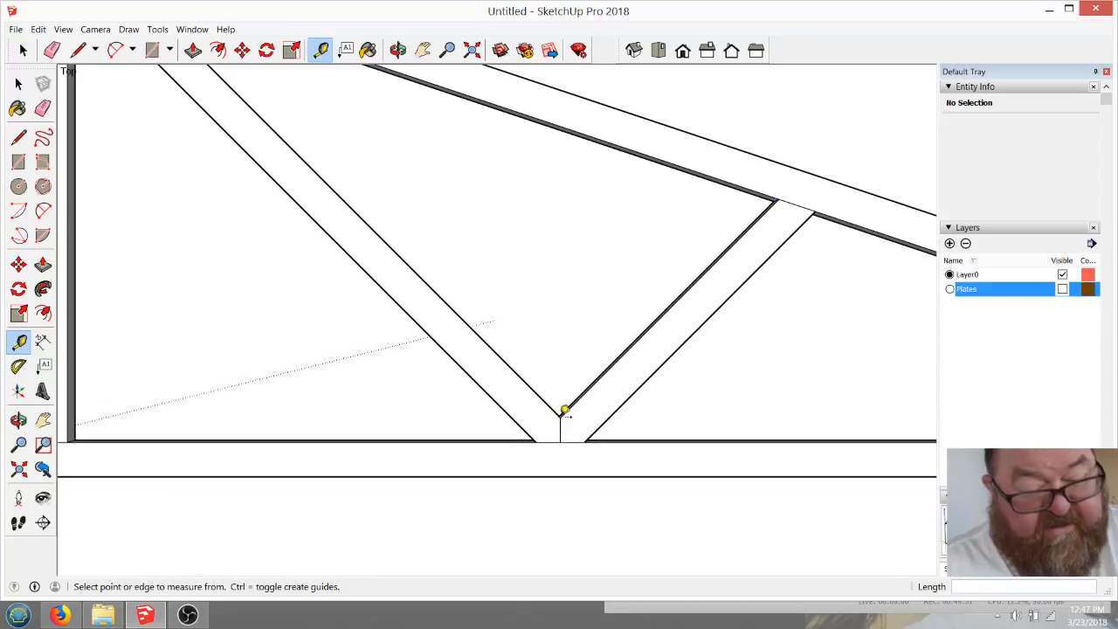
# Add centerline guides 1 3/4" in from the edges of the short and long webs right of the king post
pyautogui.click(563, 409)
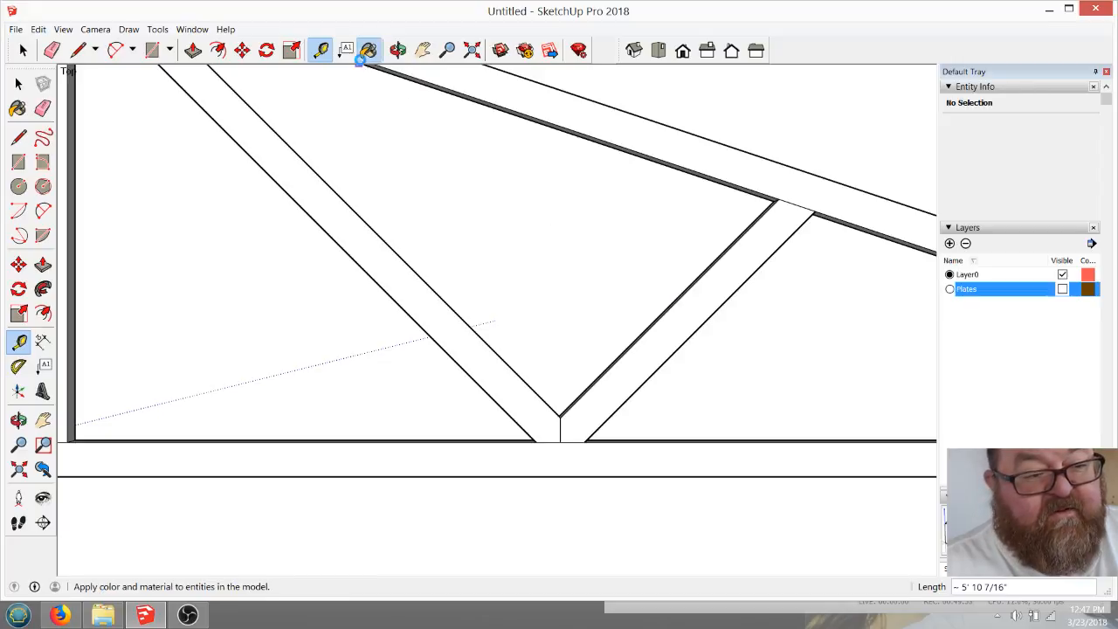
pyautogui.click(367, 50)
pyautogui.click(320, 50)
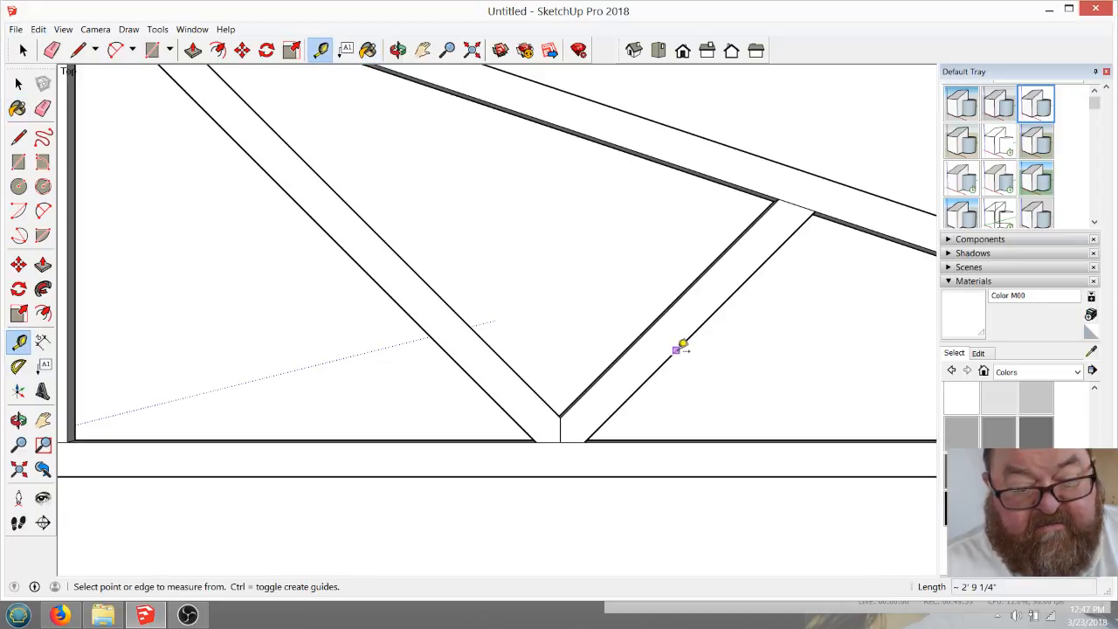
pyautogui.click(682, 347)
pyautogui.click(567, 430)
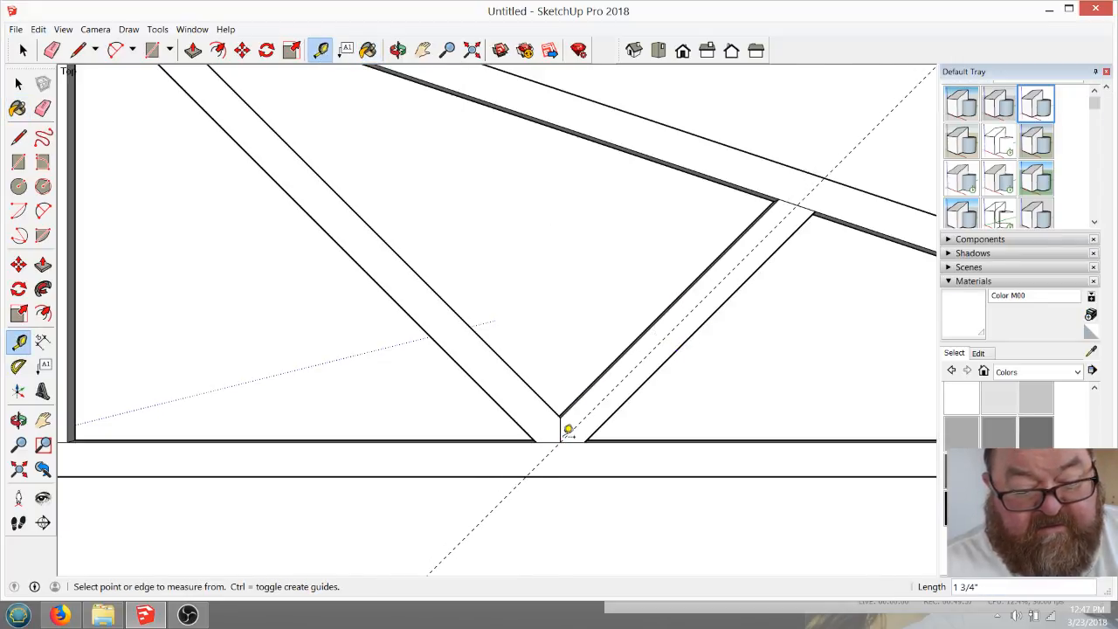
pyautogui.click(514, 370)
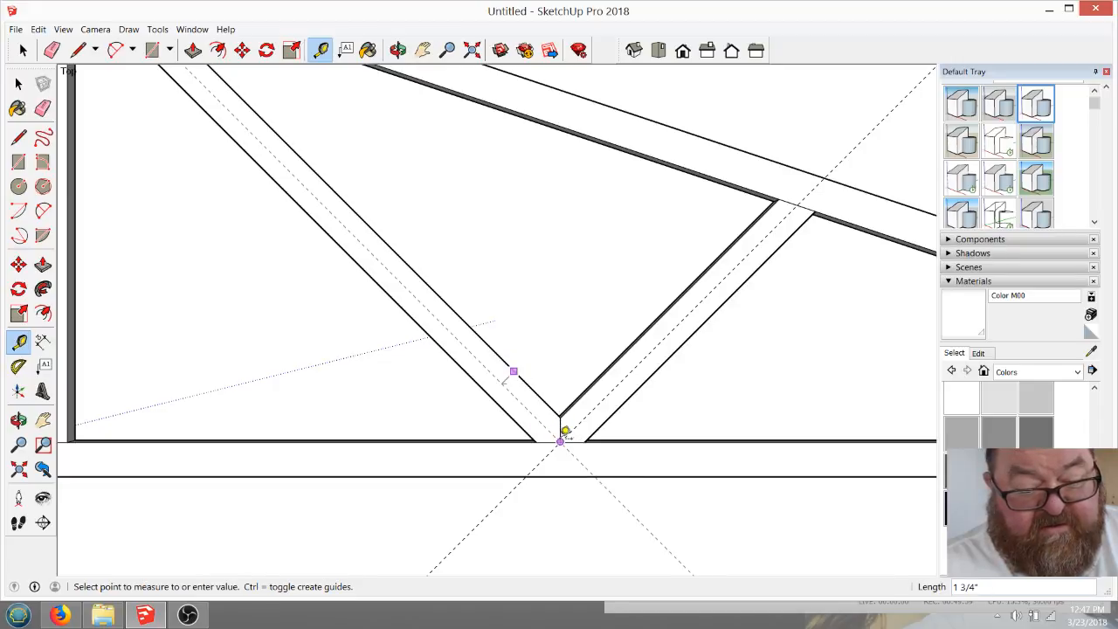
pyautogui.click(559, 441)
pyautogui.scroll(-4, 524, 445)
pyautogui.scroll(4, 599, 445)
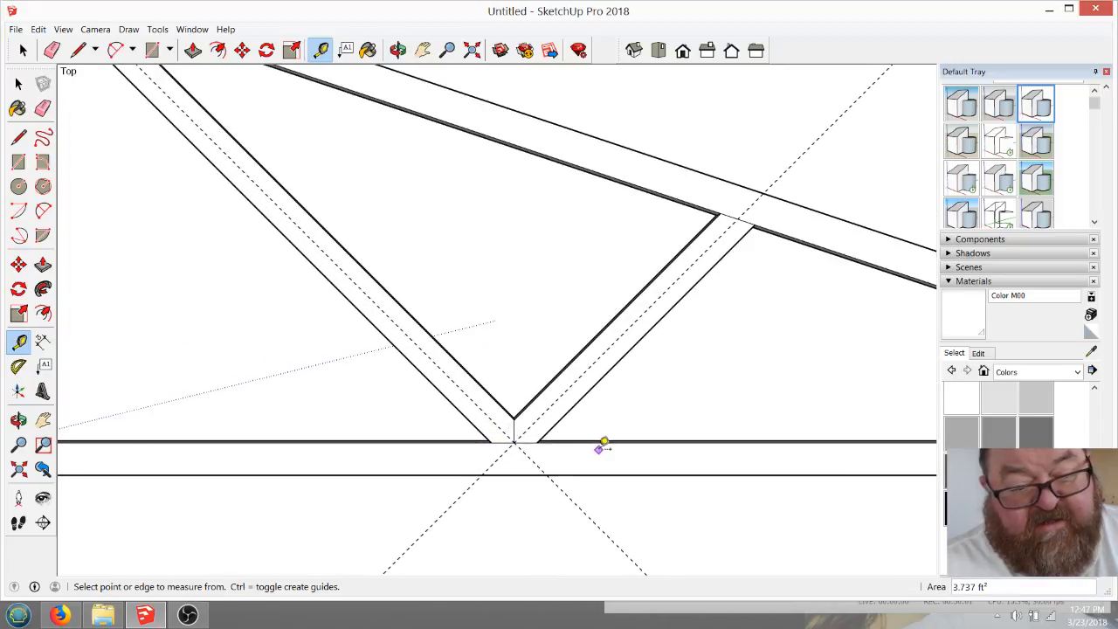
# Measure the short web's centerline from the guides' crossing at the bottom chord up to the rafter's underside
pyautogui.click(324, 54)
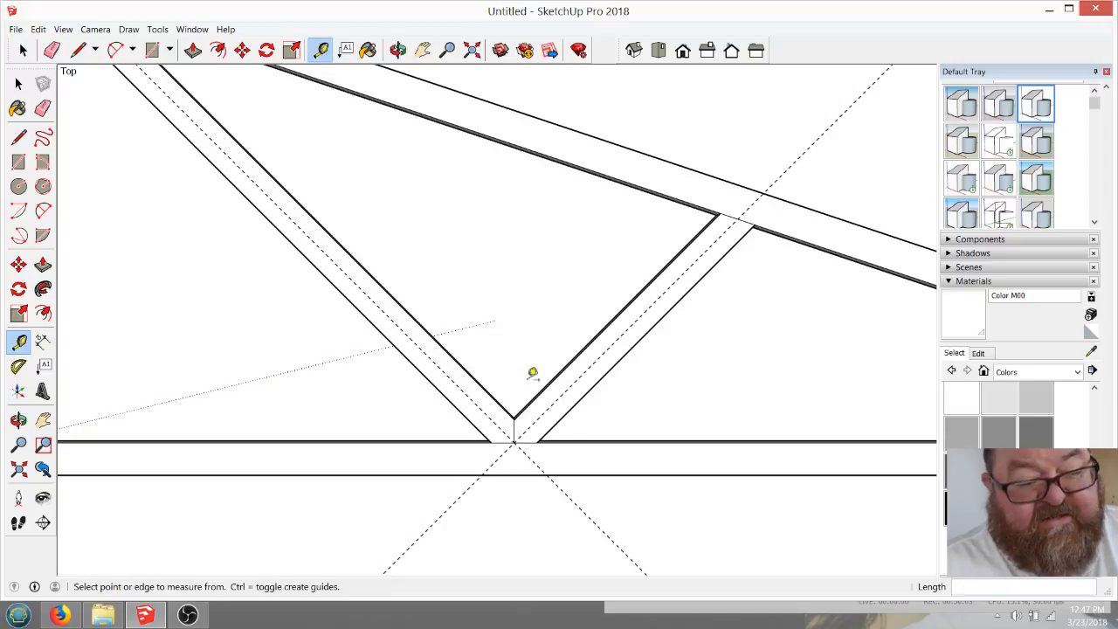
pyautogui.scroll(2, 519, 441)
pyautogui.click(513, 446)
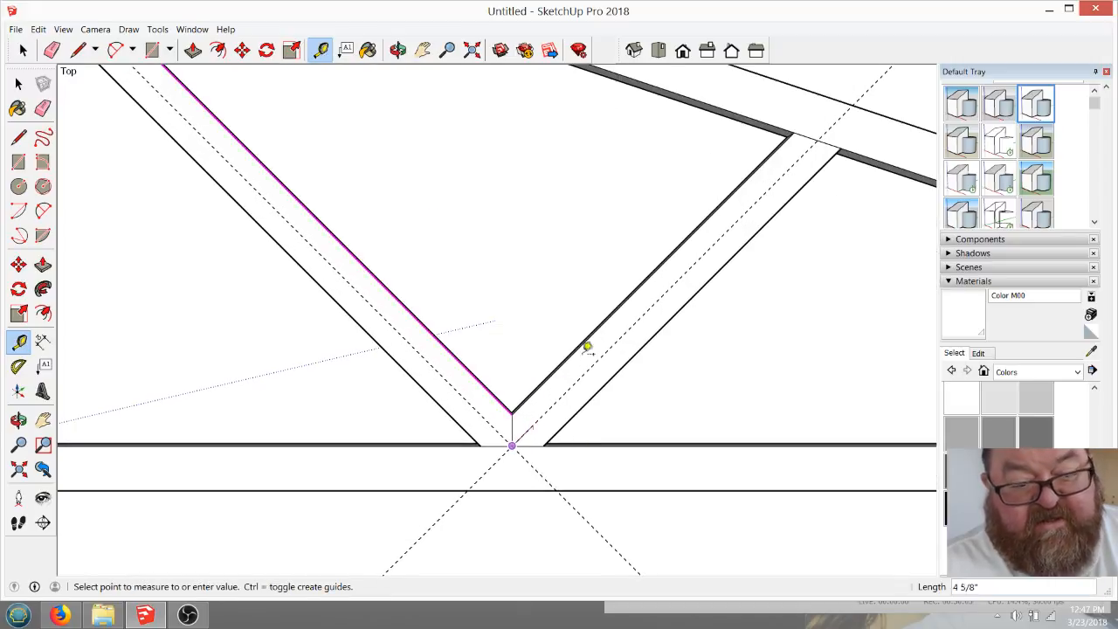
pyautogui.click(819, 136)
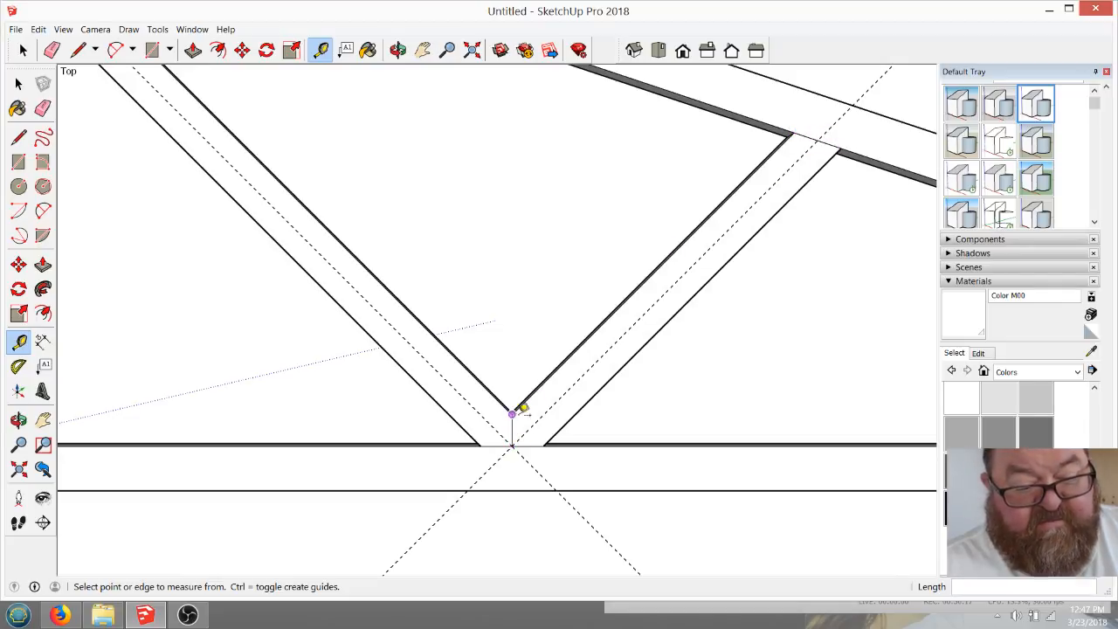
pyautogui.click(516, 445)
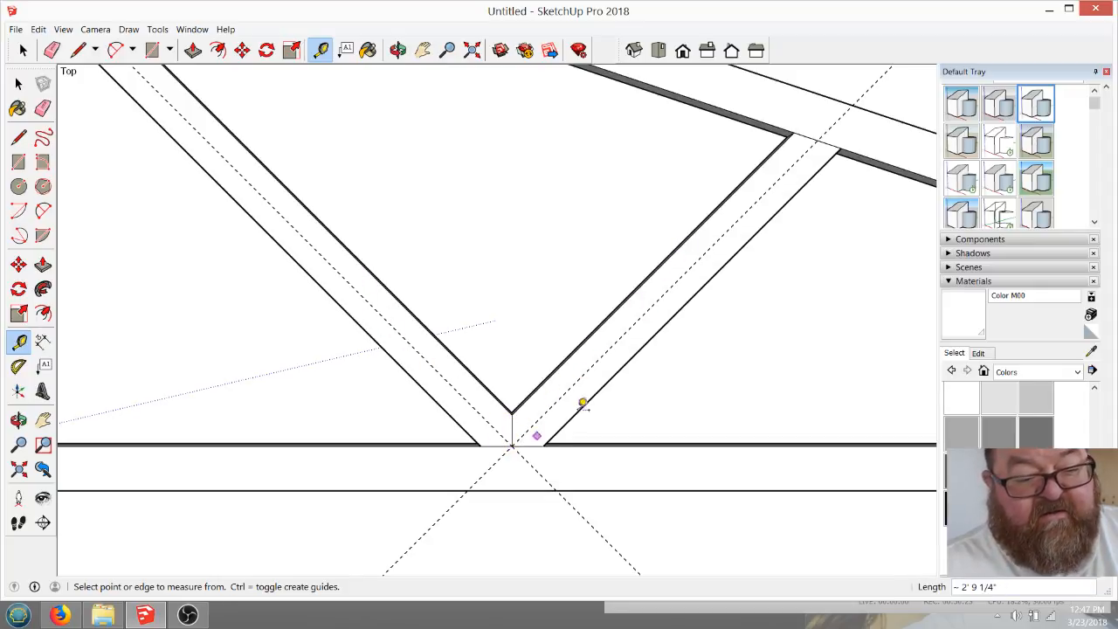
pyautogui.scroll(3, 517, 447)
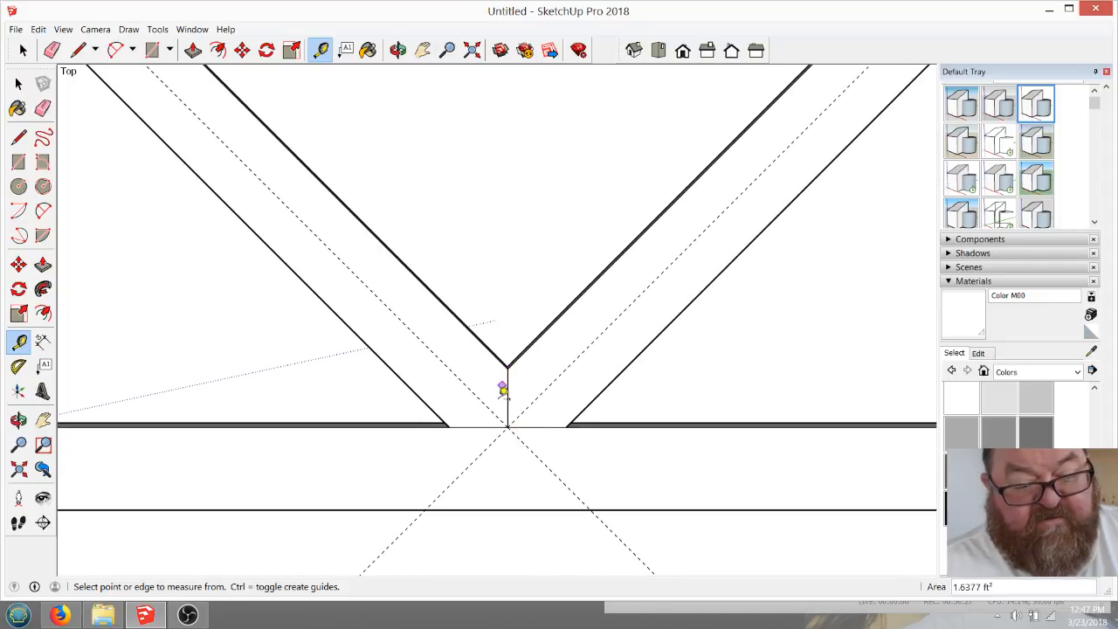
pyautogui.scroll(-2, 514, 456)
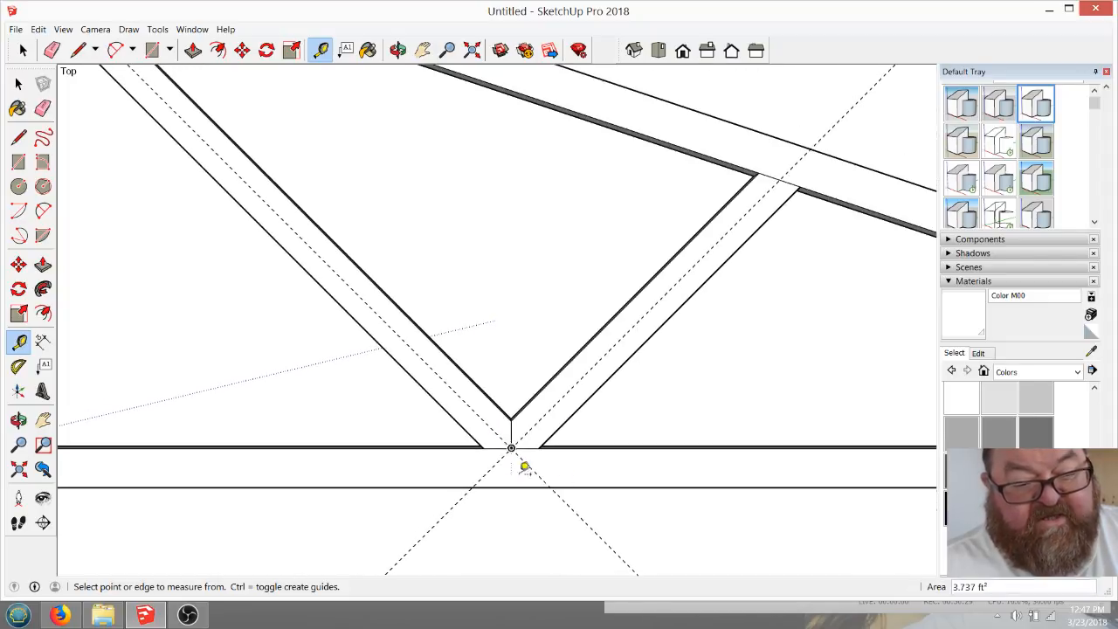
pyautogui.click(512, 447)
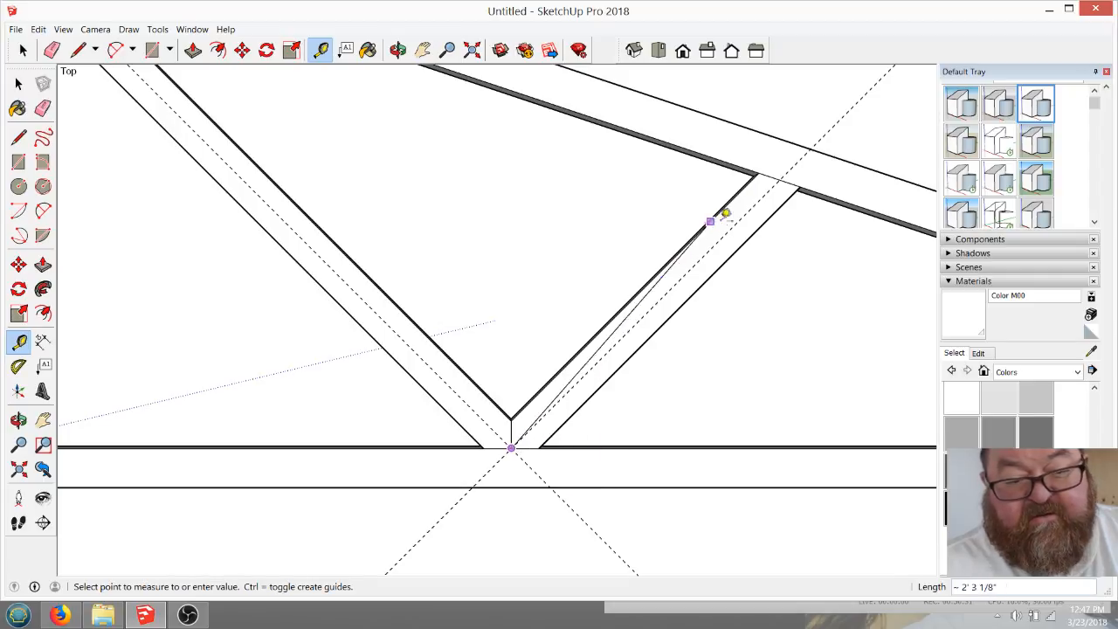
pyautogui.click(787, 178)
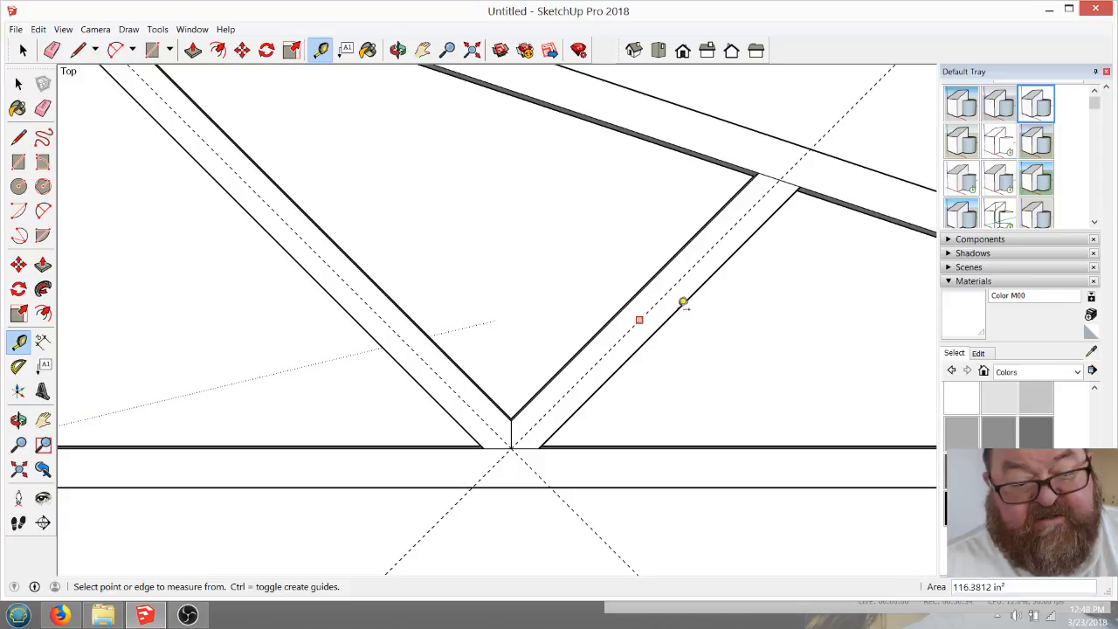
# Measure the long web's centerline from the bottom-chord joint up to the rafter's underside near the peak
pyautogui.scroll(-3, 683, 303)
pyautogui.click(616, 447)
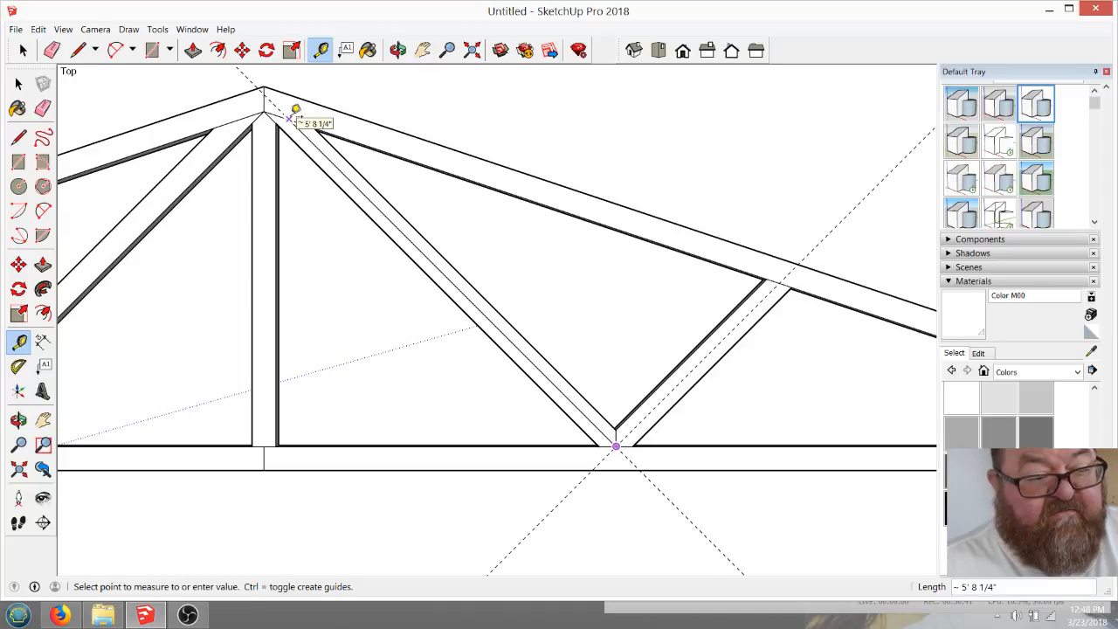
pyautogui.scroll(5, 289, 117)
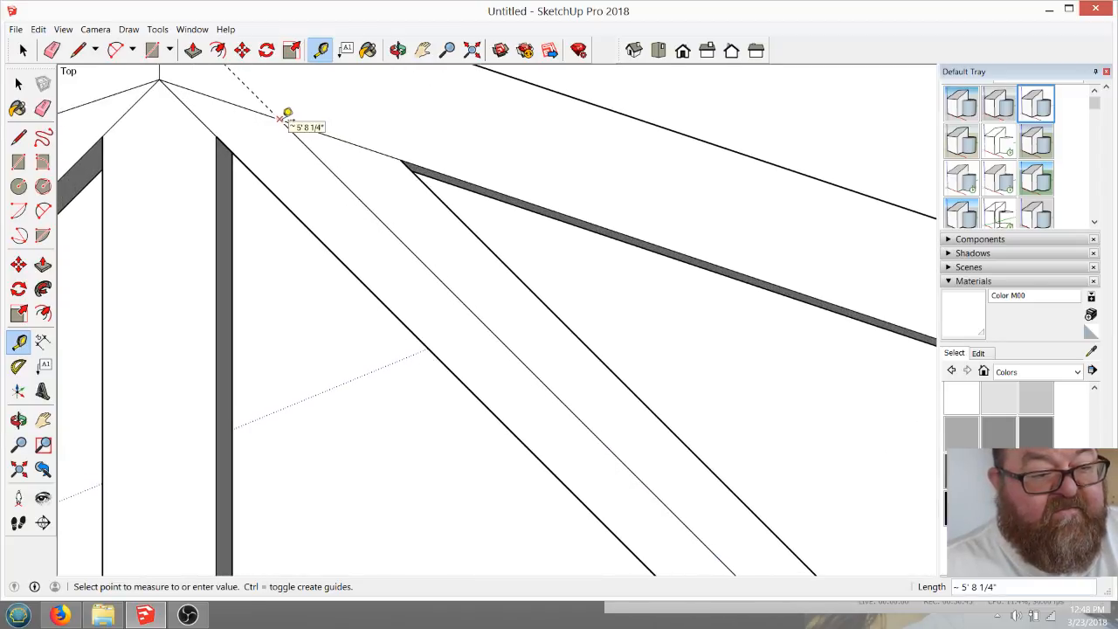
pyautogui.scroll(-5, 520, 222)
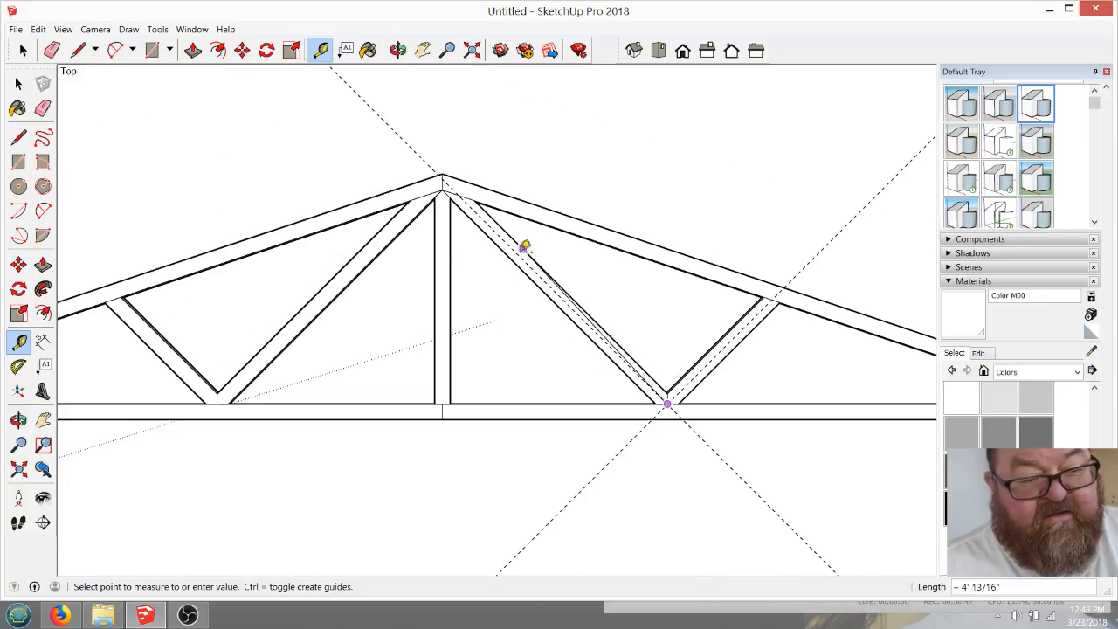
# Erase the two centerline guides running through the webs right of the king post
pyautogui.click(51, 50)
pyautogui.click(407, 145)
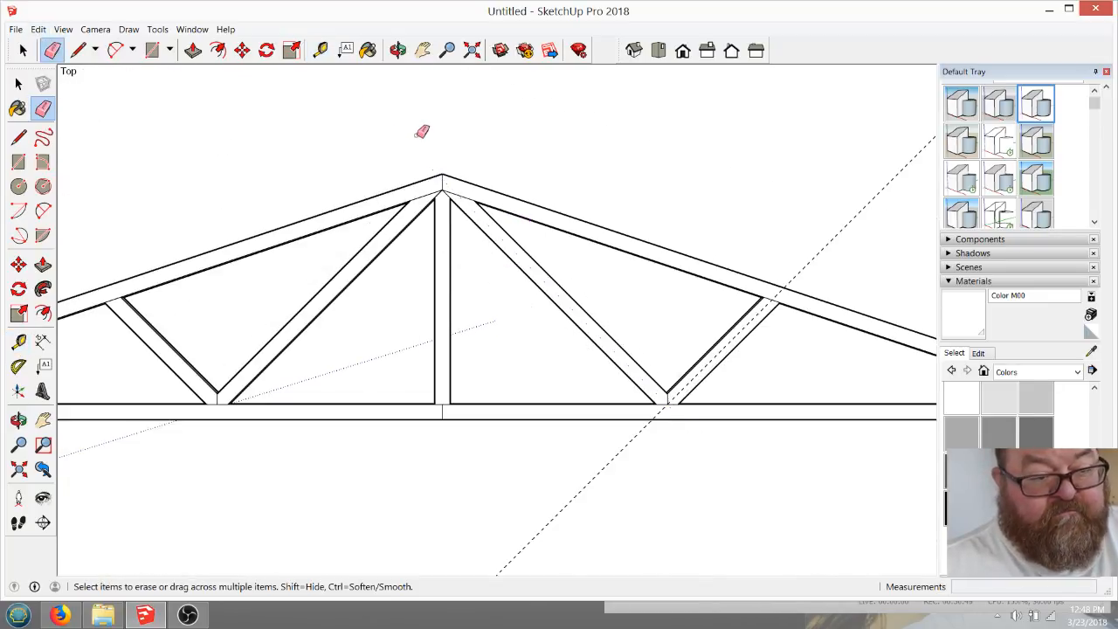
pyautogui.scroll(3, 379, 228)
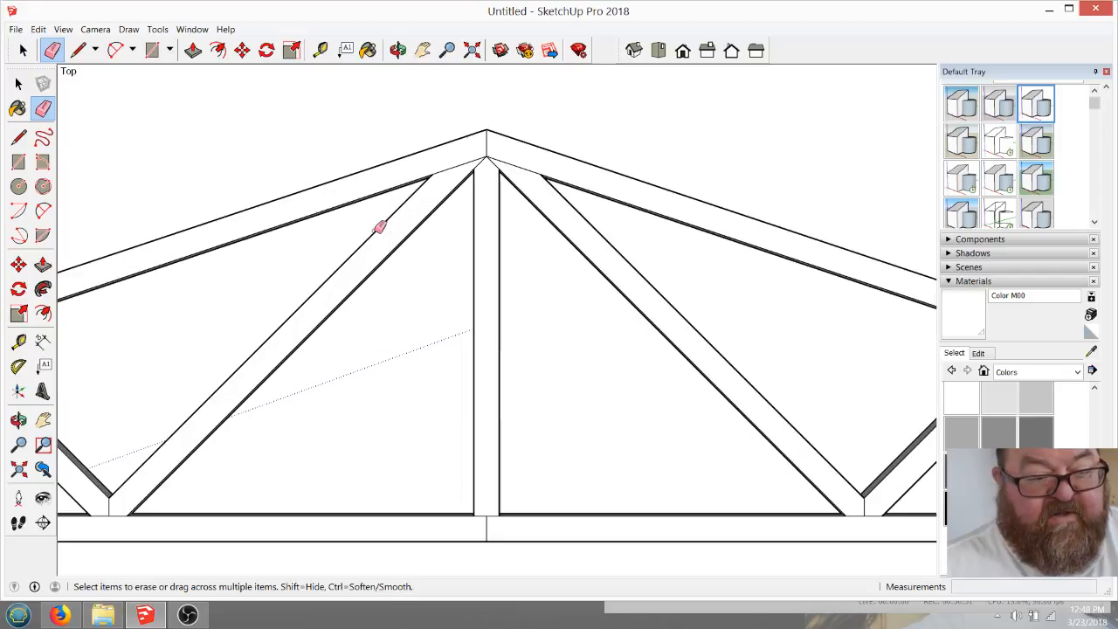
# Measure the king post's centerline from the bottom chord's upper edge to its point beneath the peak
pyautogui.click(320, 50)
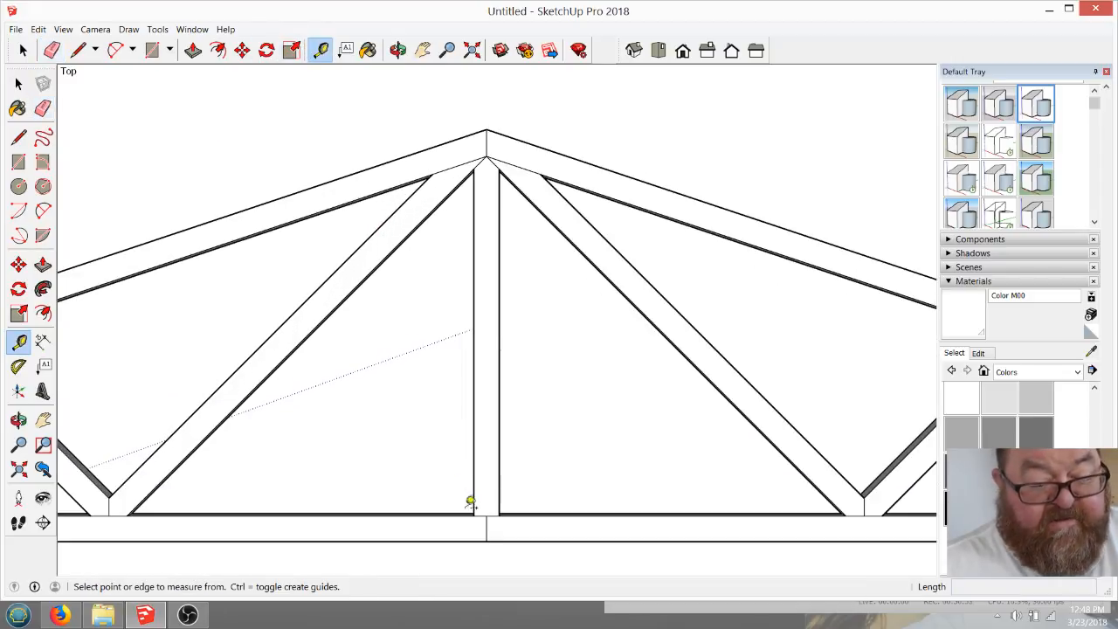
pyautogui.click(487, 516)
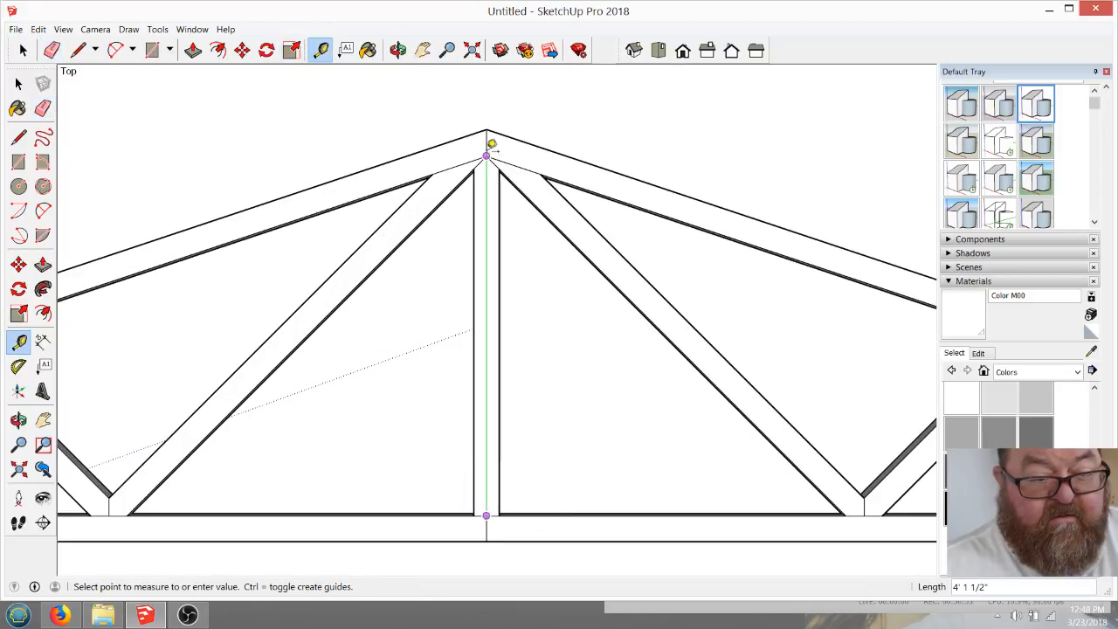
pyautogui.scroll(3, 490, 149)
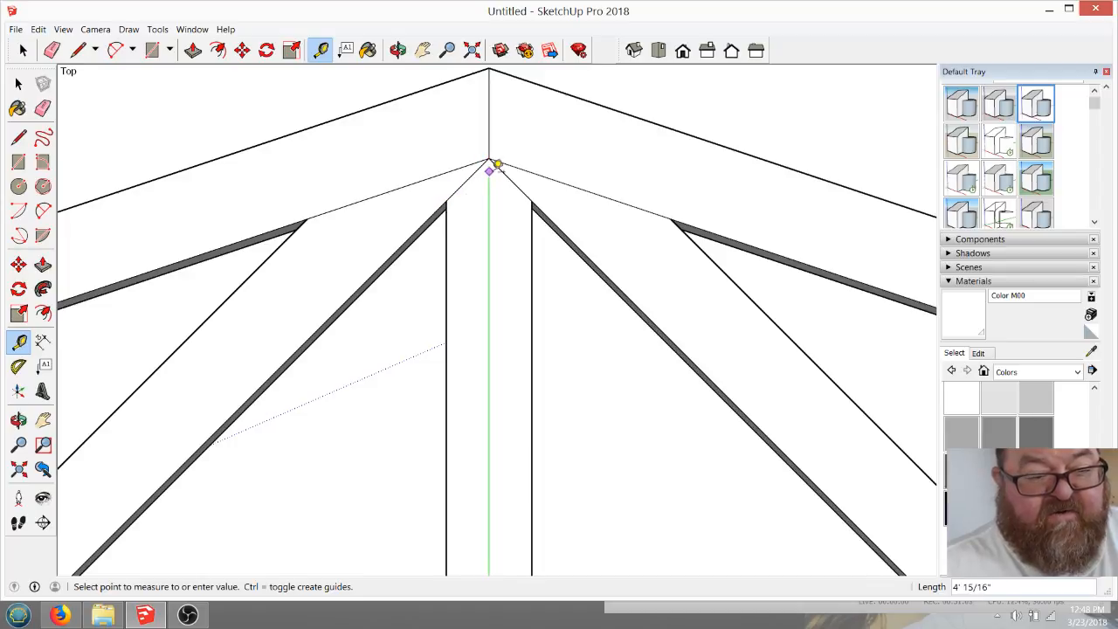
pyautogui.scroll(-2, 504, 198)
pyautogui.scroll(-3, 504, 198)
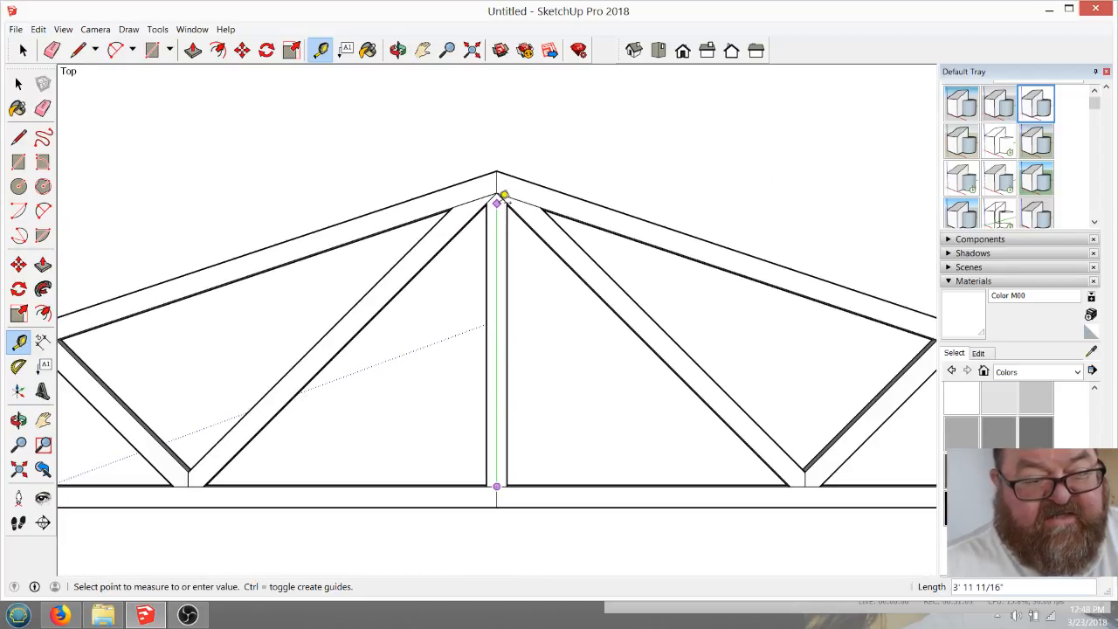
pyautogui.click(499, 202)
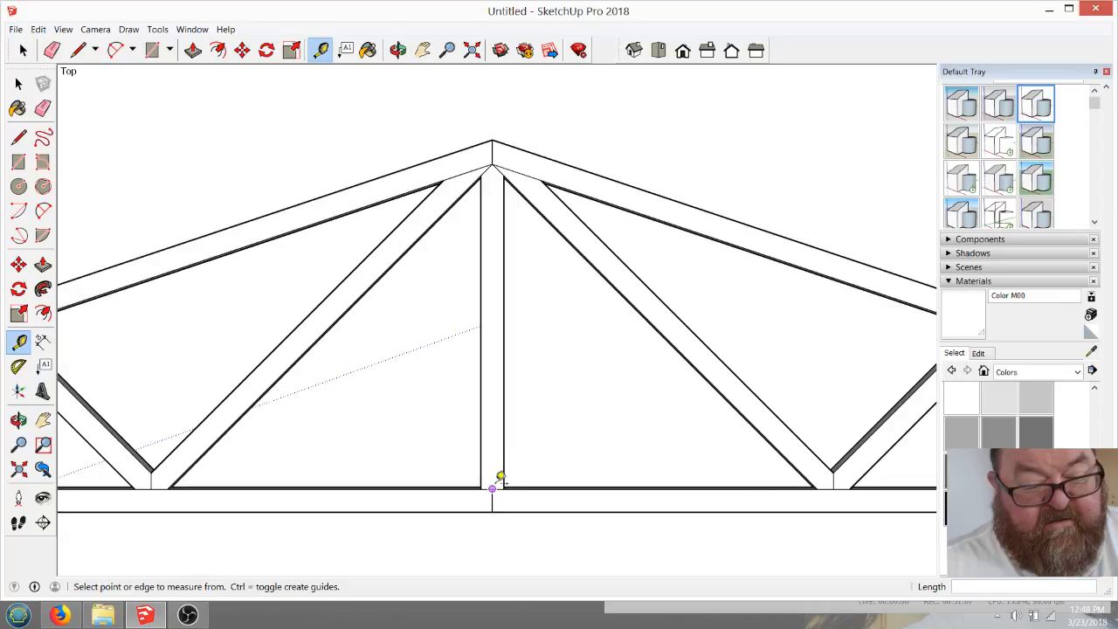
pyautogui.scroll(5, 498, 474)
pyautogui.scroll(-3, 503, 498)
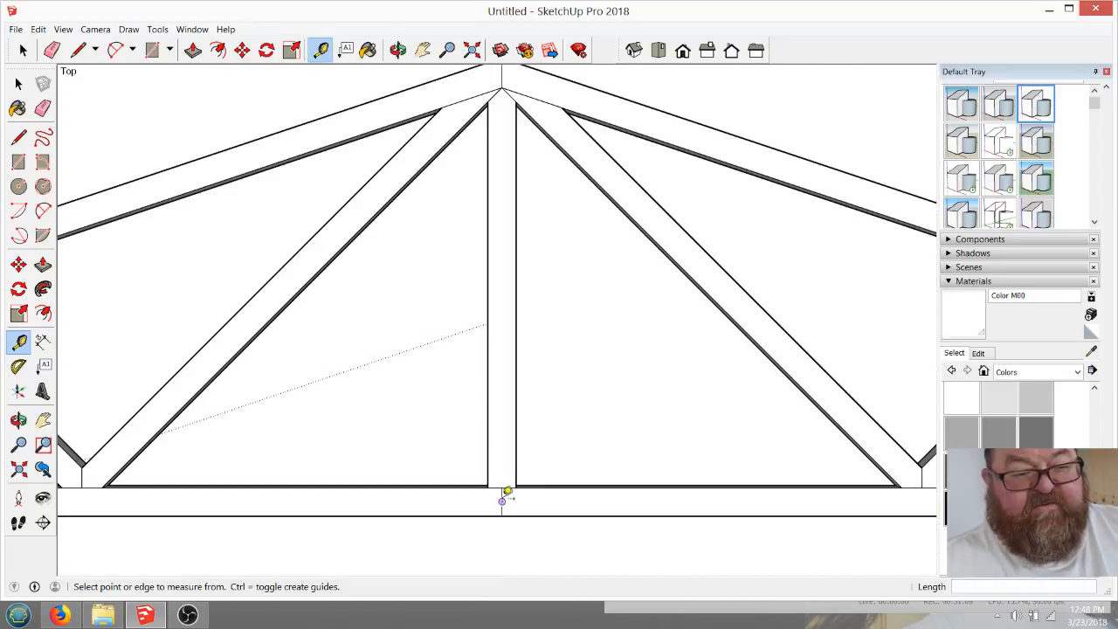
pyautogui.scroll(-2, 477, 369)
pyautogui.scroll(-3, 479, 260)
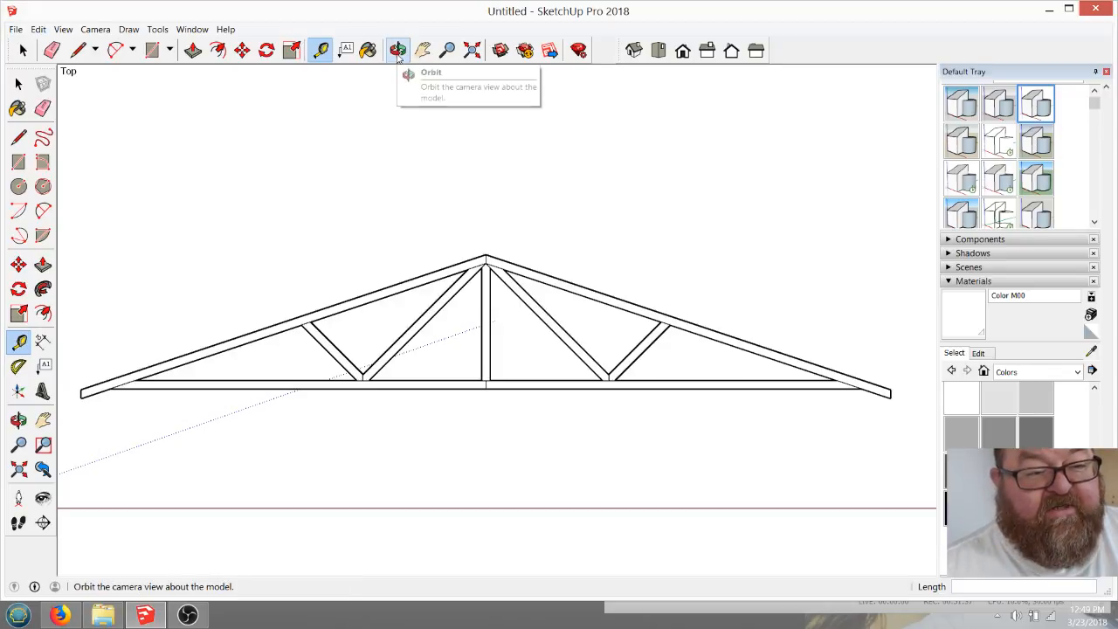
pyautogui.press('space')
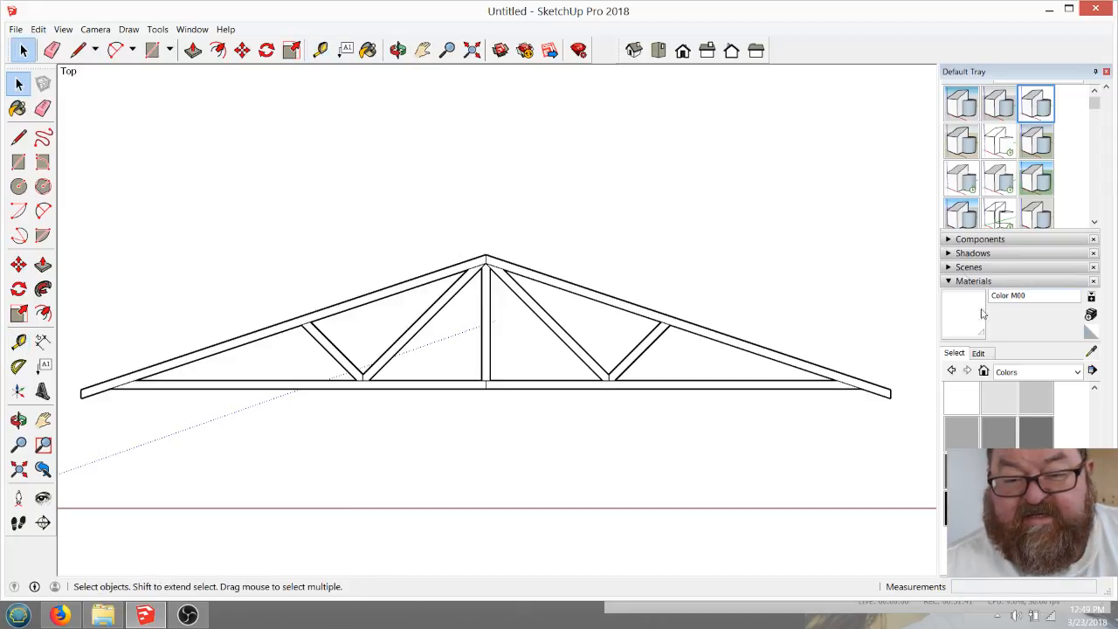
# Make the Plates layer visible again so the truss shows its joint plates
pyautogui.scroll(5, 972, 90)
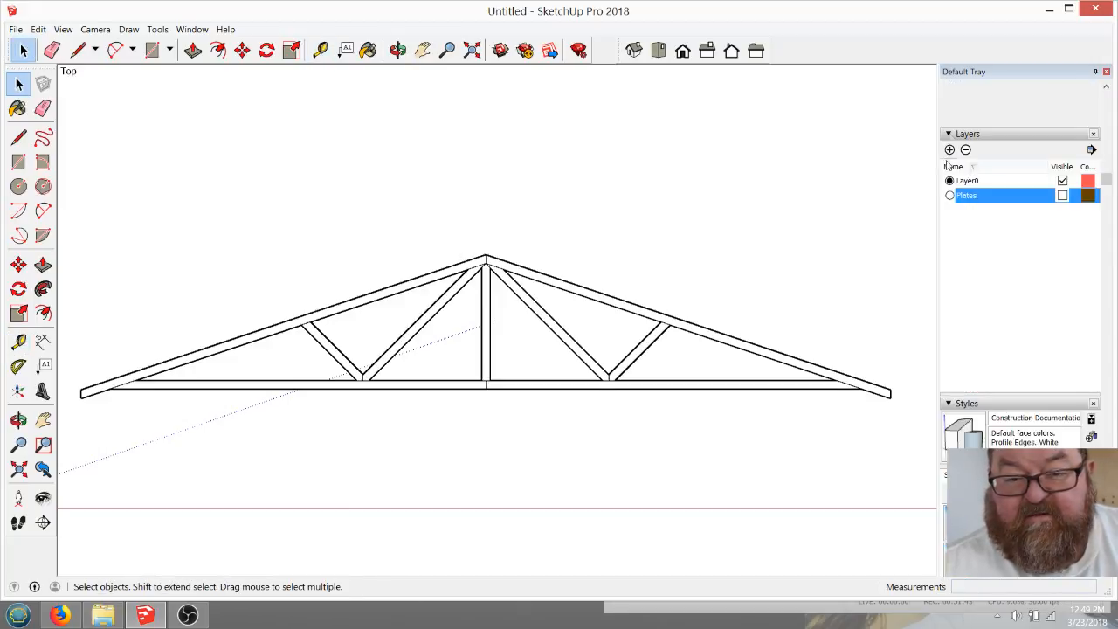
pyautogui.click(1062, 196)
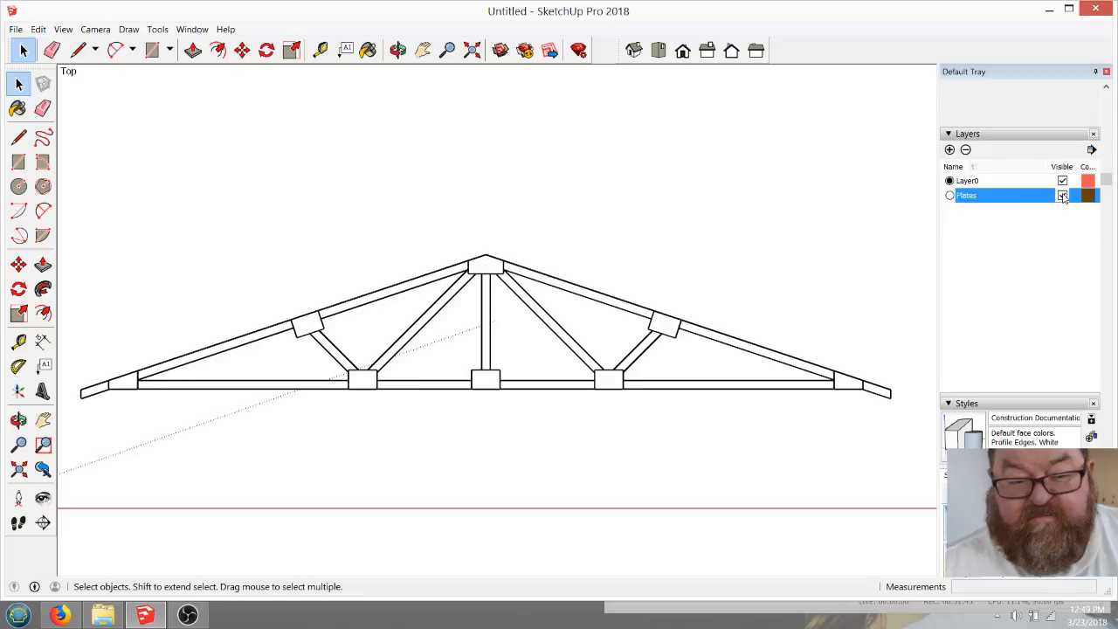
pyautogui.scroll(-2, 379, 237)
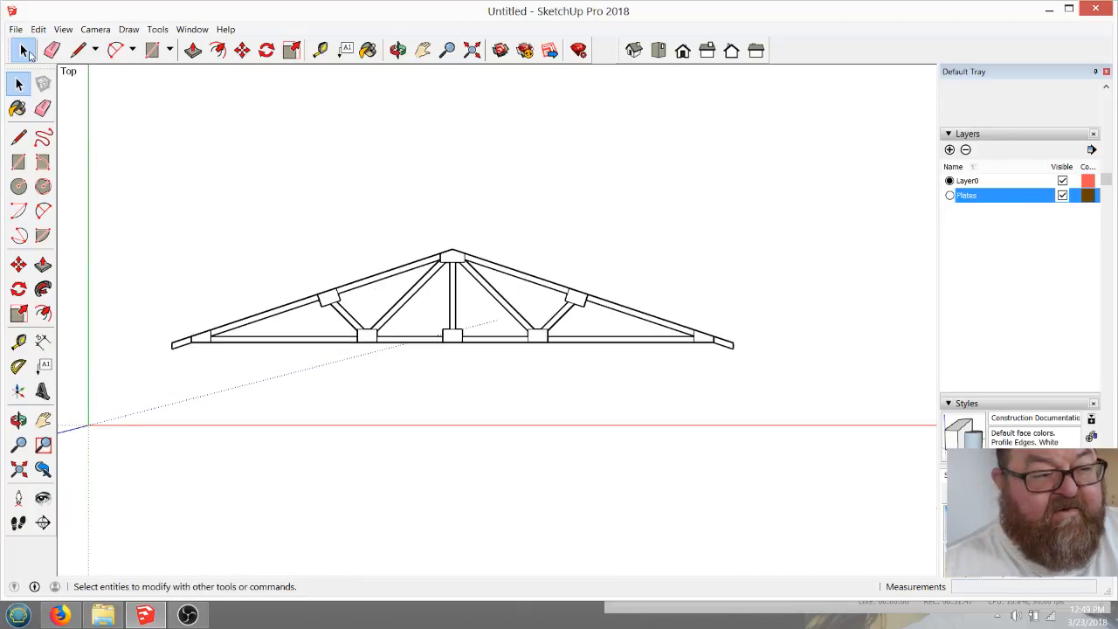
# Turn the whole truss with its plates into a component using the default settings
pyautogui.click(18, 85)
pyautogui.moveTo(140, 150); pyautogui.dragTo(812, 396)
pyautogui.rightClick(455, 254)
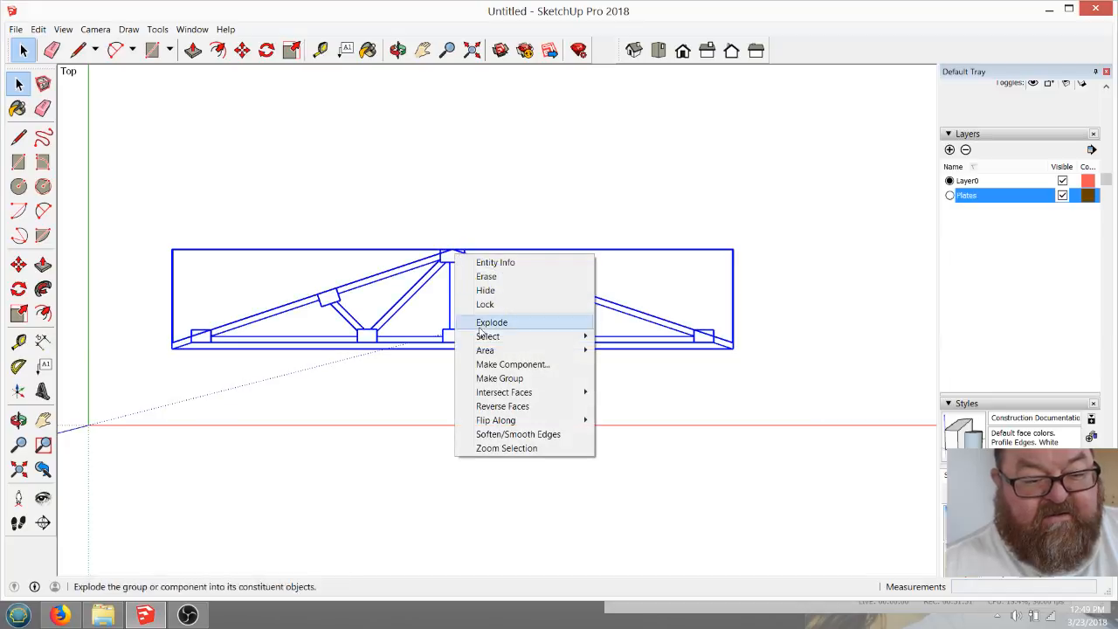
pyautogui.click(511, 365)
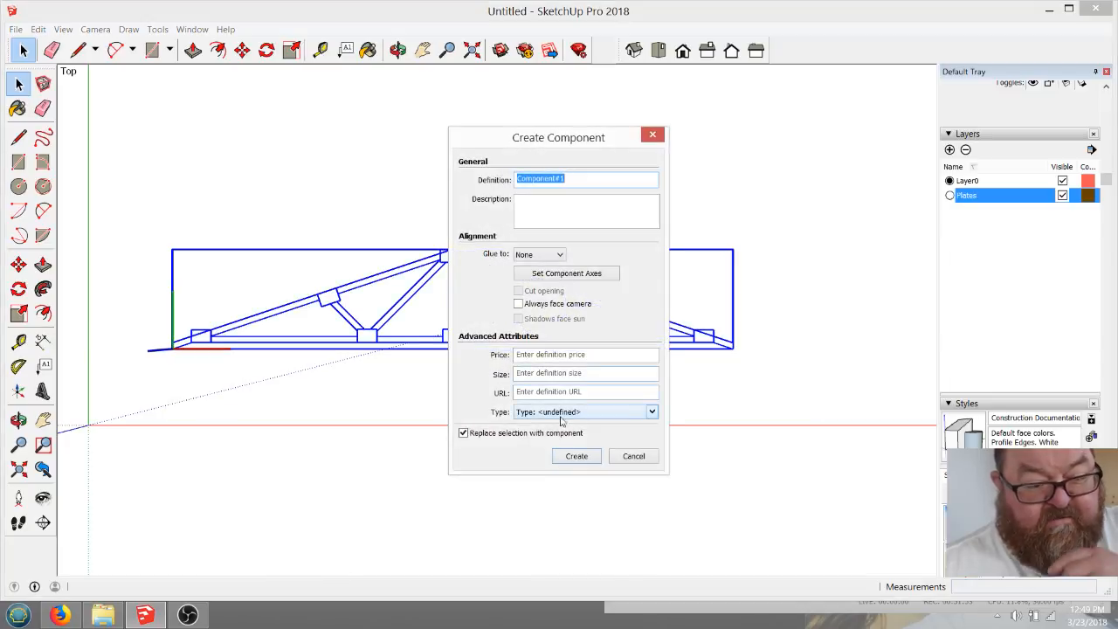
pyautogui.click(573, 457)
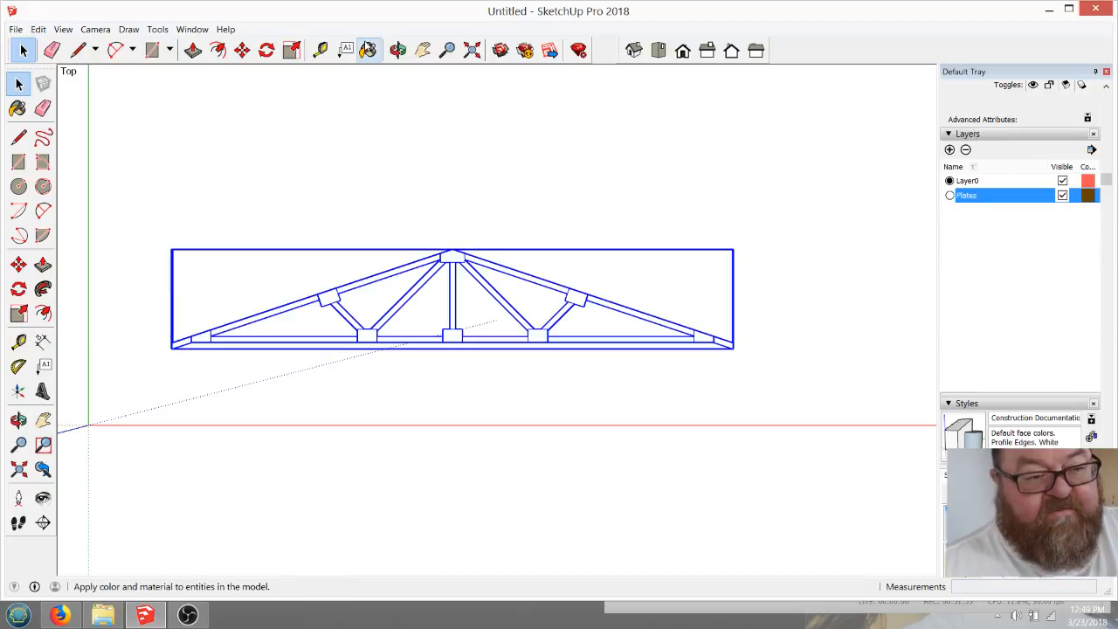
# Rotate the truss component 90° about its bottom corner at the eave so it stands upright
pyautogui.click(392, 54)
pyautogui.moveTo(444, 202); pyautogui.dragTo(452, 194)
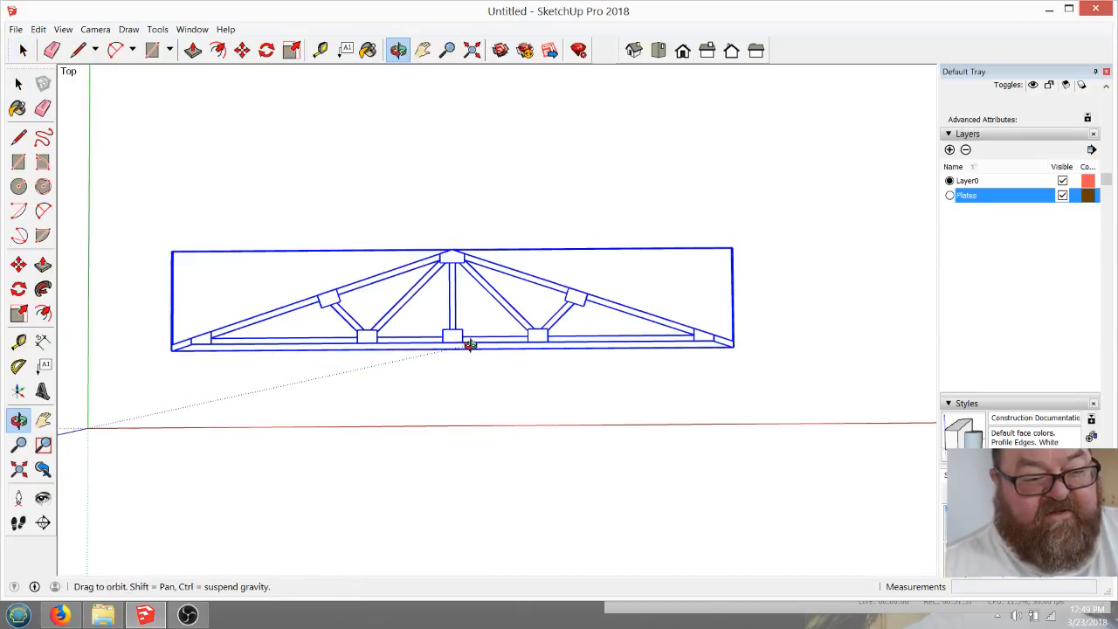
pyautogui.moveTo(470, 346); pyautogui.dragTo(452, 279)
pyautogui.scroll(8, 486, 315)
pyautogui.scroll(-5, 357, 252)
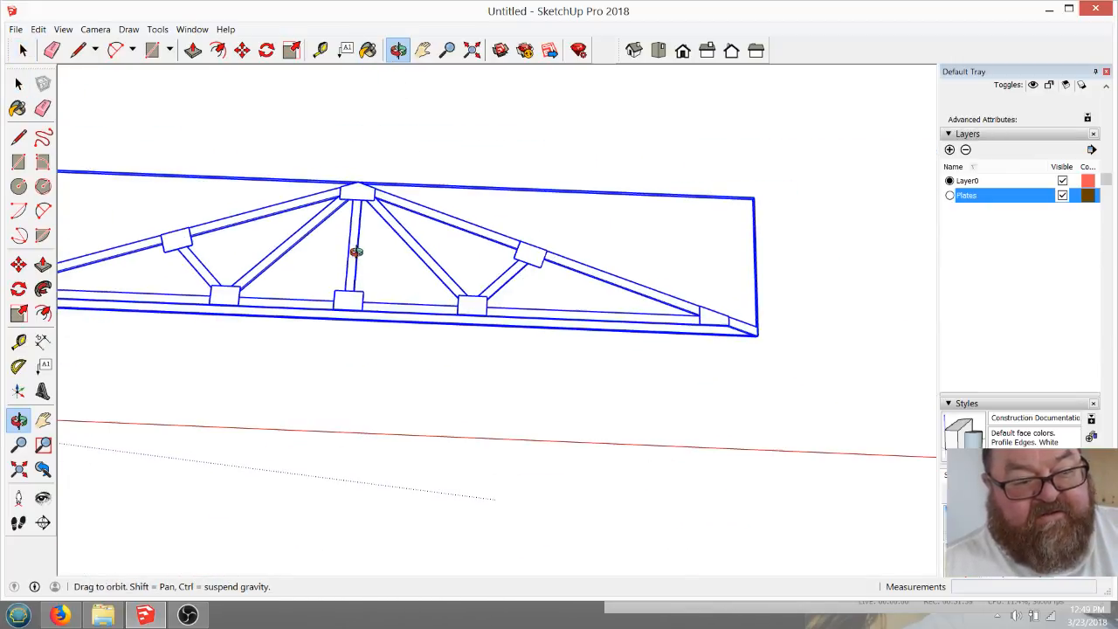
pyautogui.scroll(7, 715, 358)
pyautogui.moveTo(688, 292)
pyautogui.mouseDown()
pyautogui.moveTo(539, 255)
pyautogui.moveTo(524, 173)
pyautogui.mouseUp()
pyautogui.click(266, 50)
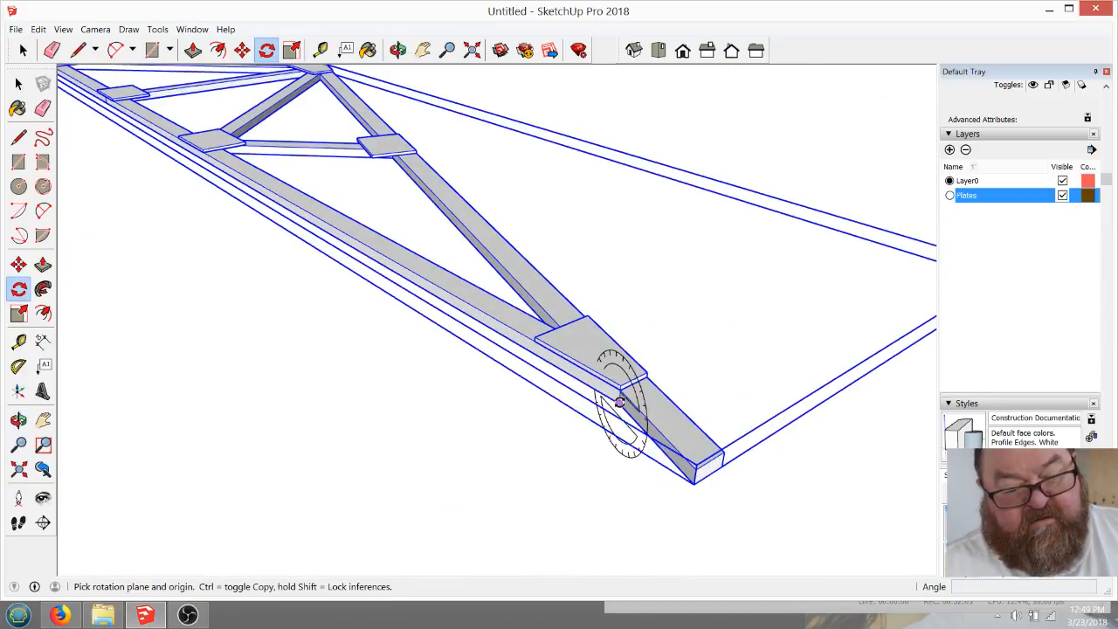
pyautogui.moveTo(699, 474); pyautogui.dragTo(694, 462)
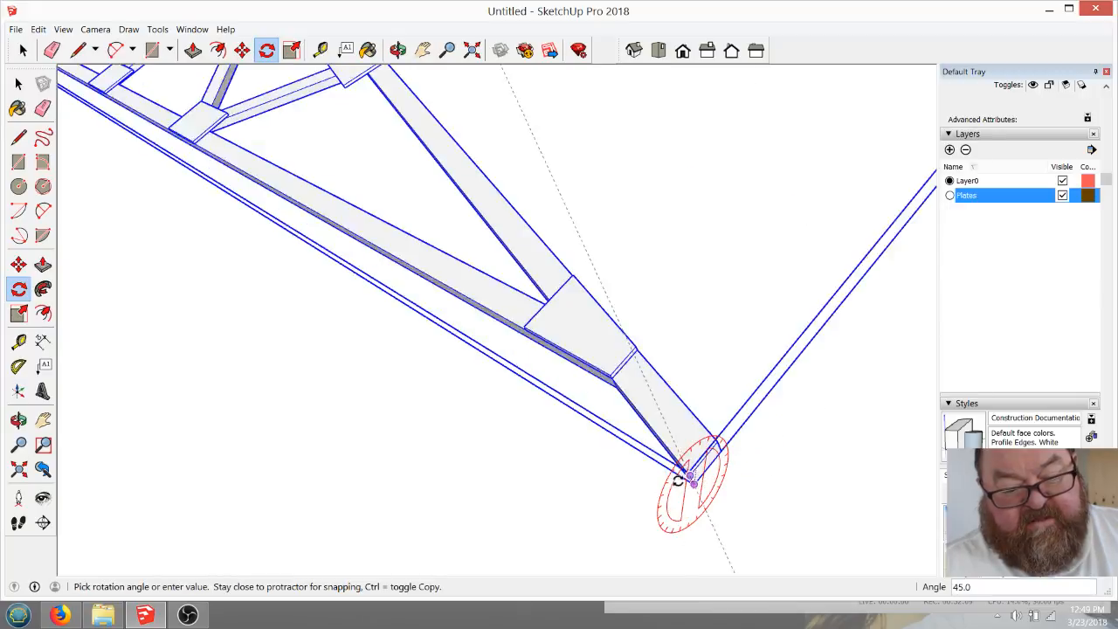
pyautogui.click(682, 490)
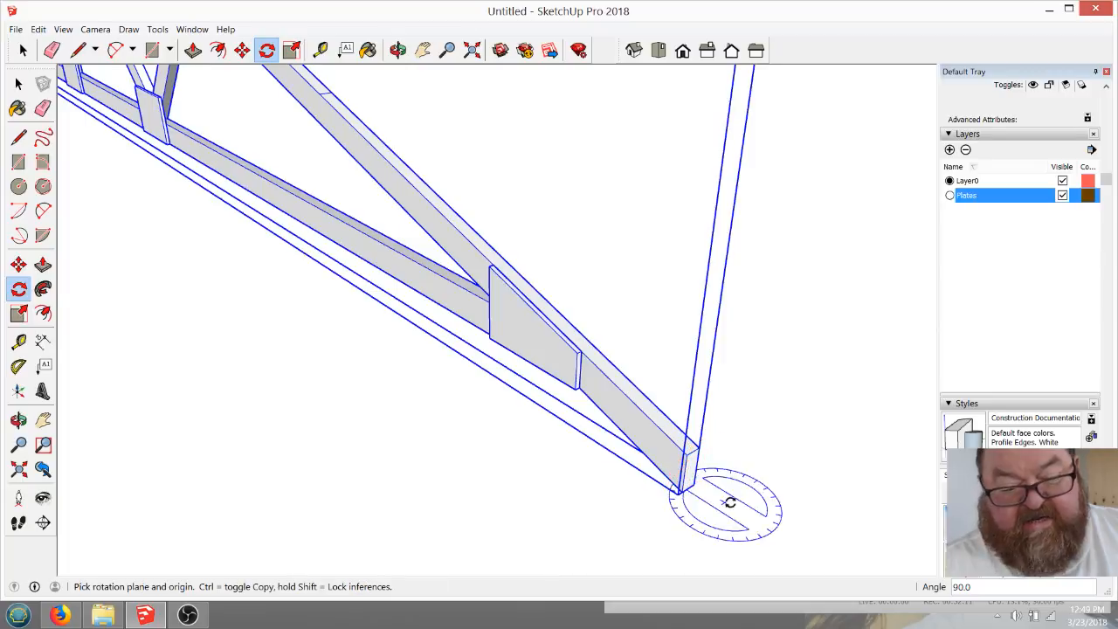
# Move the upright truss 14' up along the blue axis
pyautogui.scroll(-6, 752, 481)
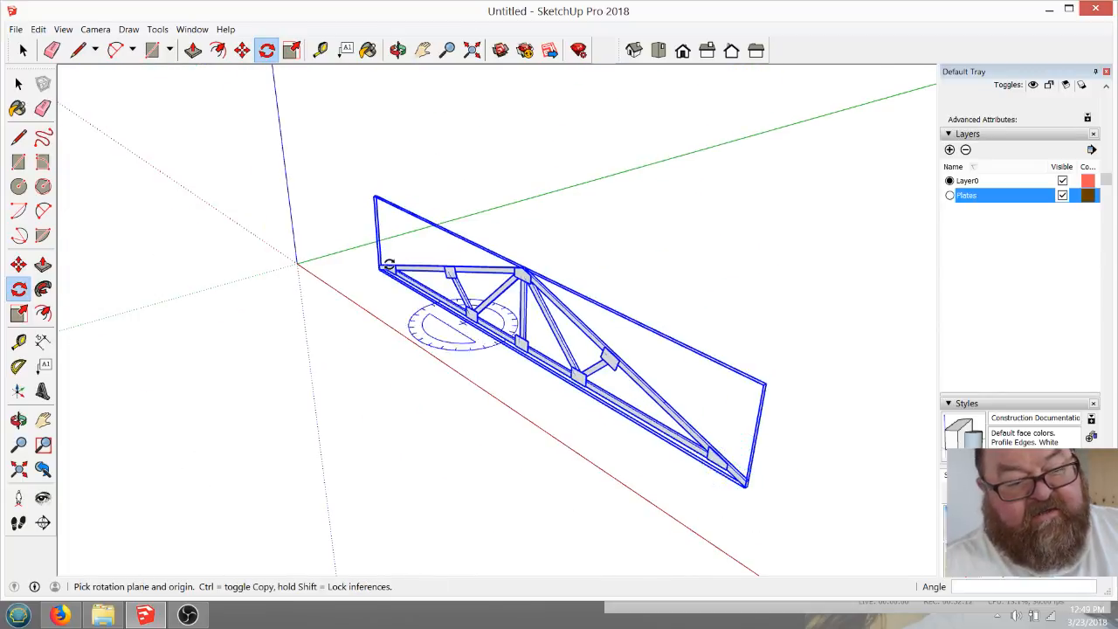
pyautogui.click(242, 49)
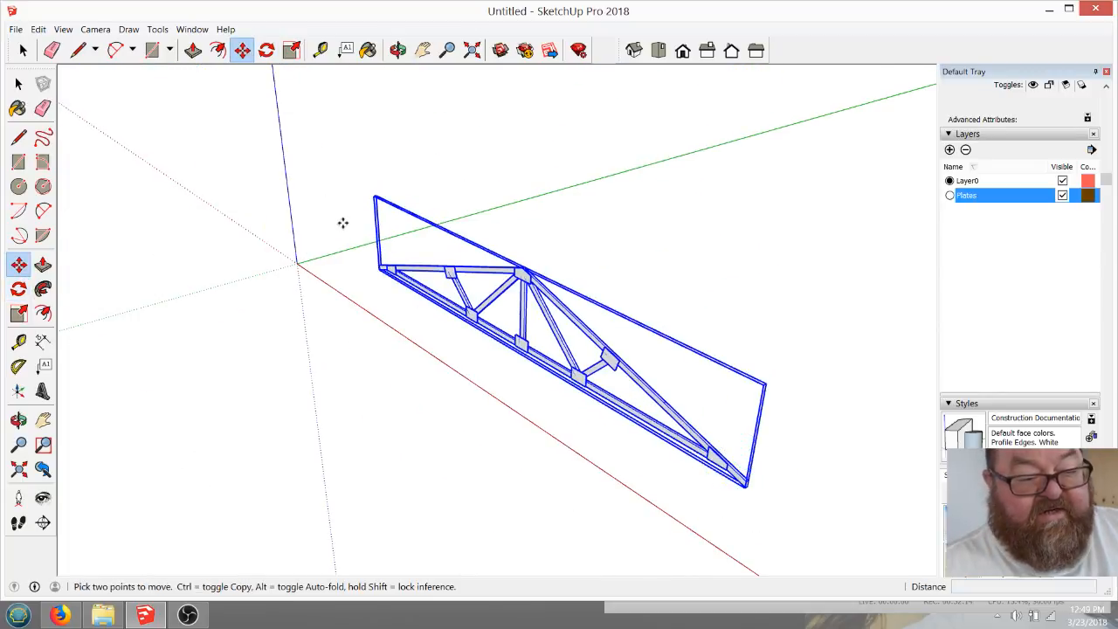
pyautogui.click(297, 263)
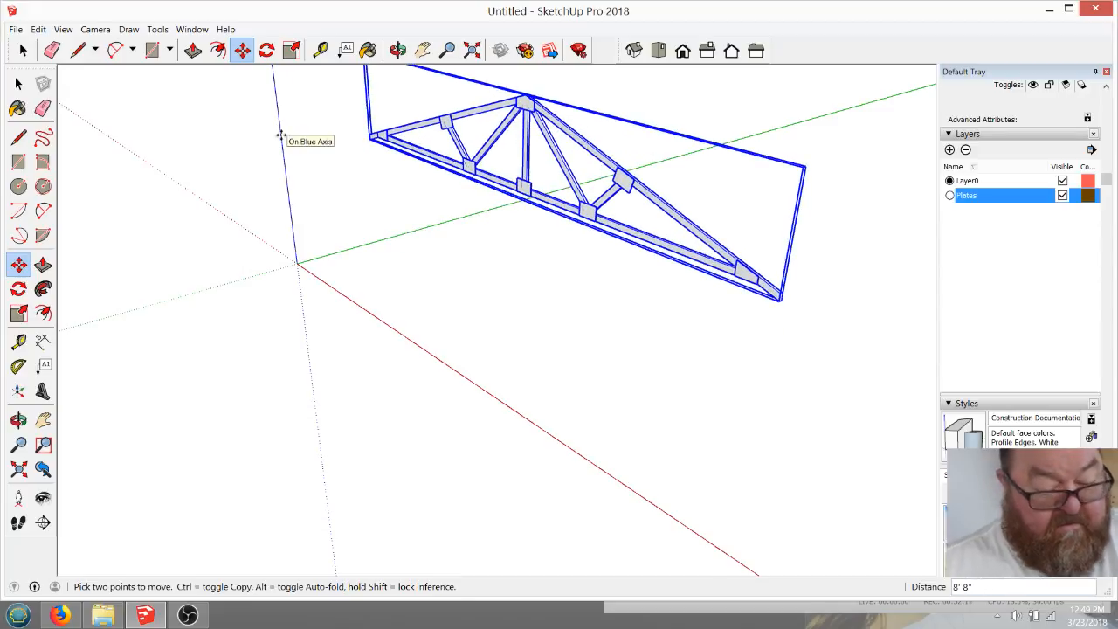
pyautogui.write("14'")
pyautogui.press('Return')
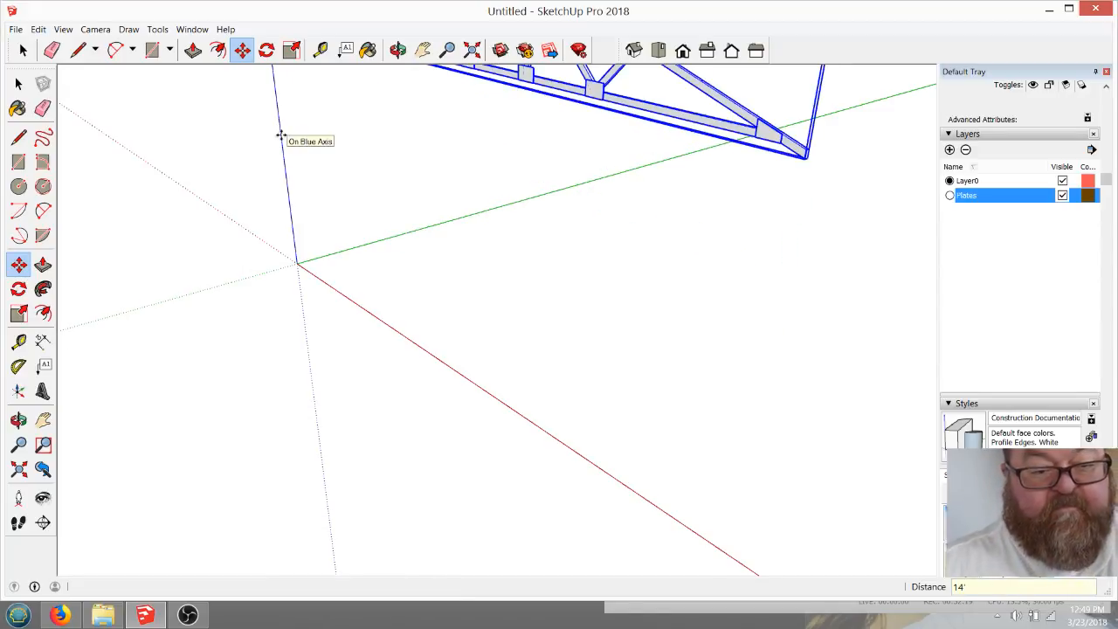
pyautogui.scroll(-3, 489, 499)
pyautogui.click(397, 50)
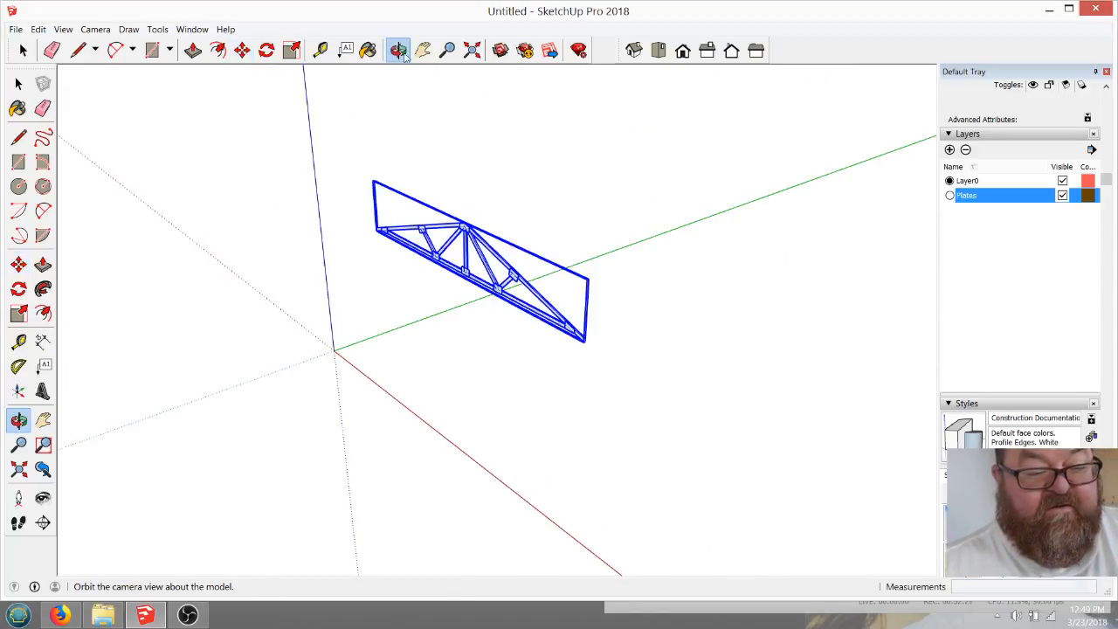
pyautogui.moveTo(406, 175); pyautogui.dragTo(548, 324)
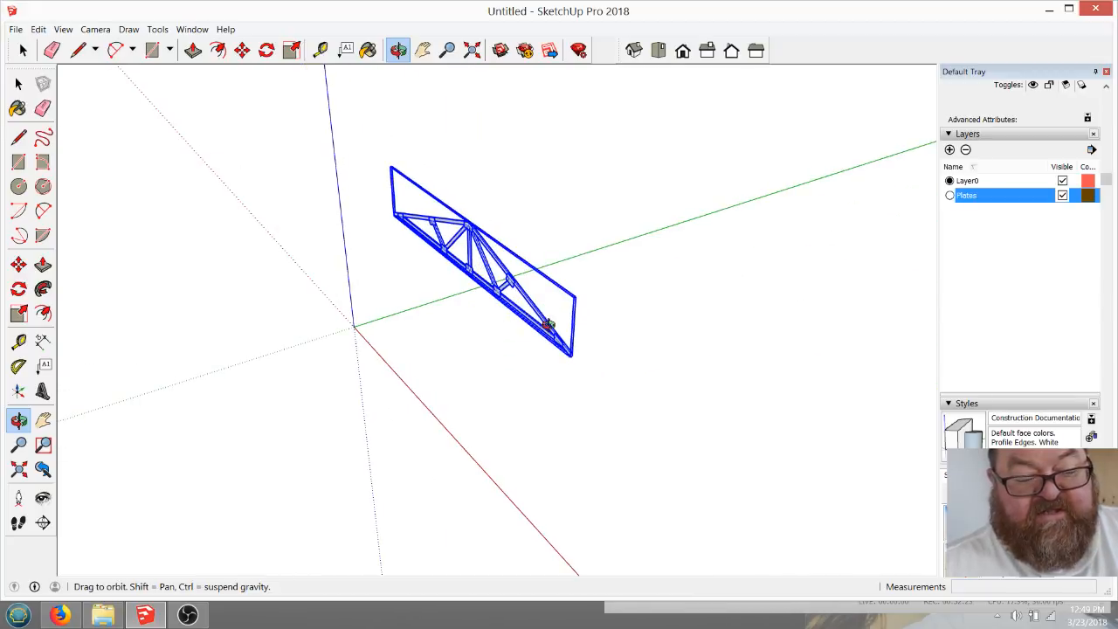
pyautogui.scroll(5, 552, 313)
pyautogui.click(24, 51)
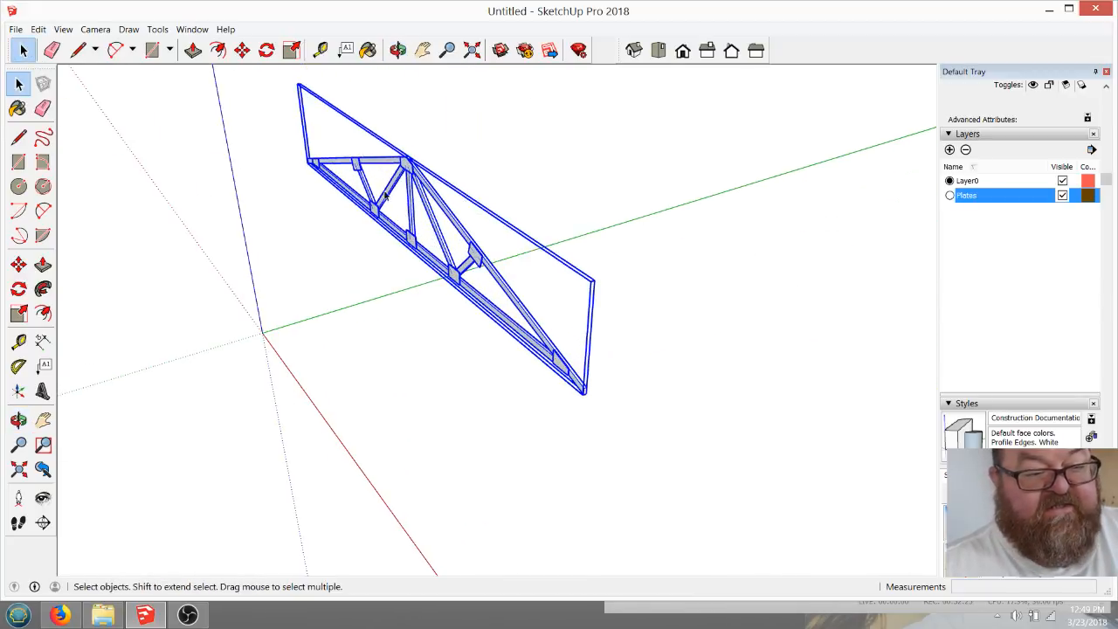
pyautogui.click(242, 50)
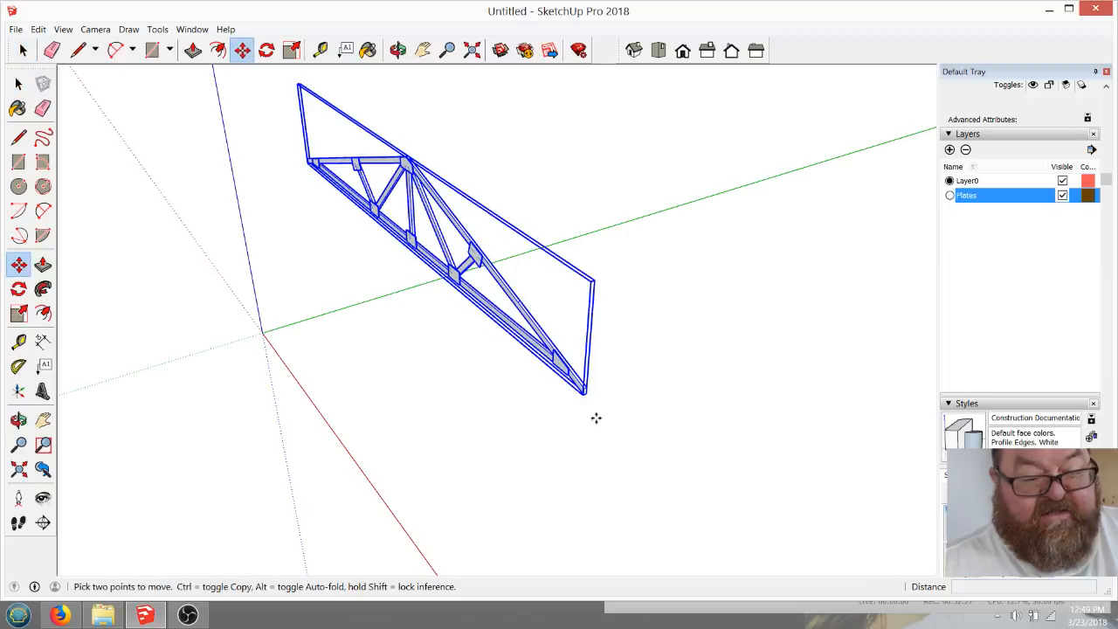
pyautogui.click(603, 405)
pyautogui.press('ctrl')
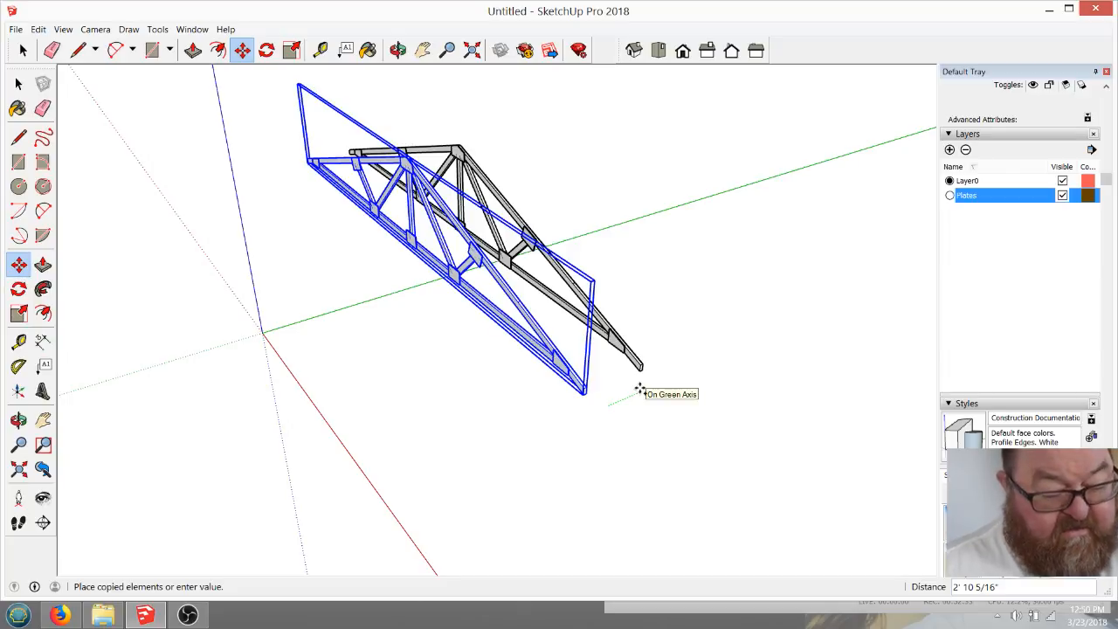
pyautogui.press('Escape')
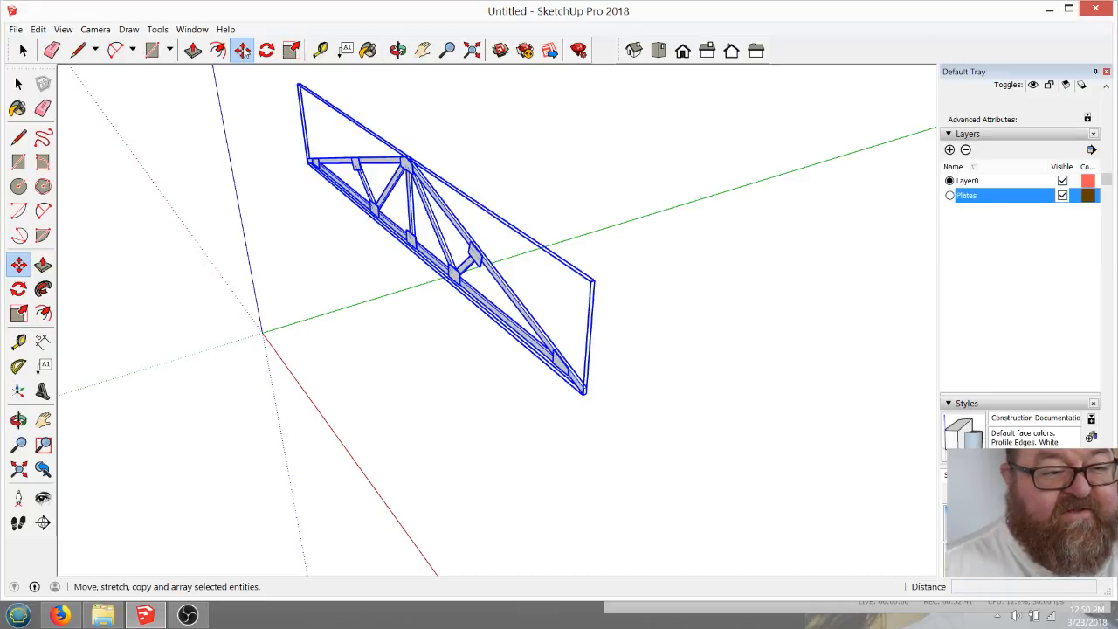
# Copy the truss 2' along the green axis and multiply it into an array of 18 copies
pyautogui.click(584, 390)
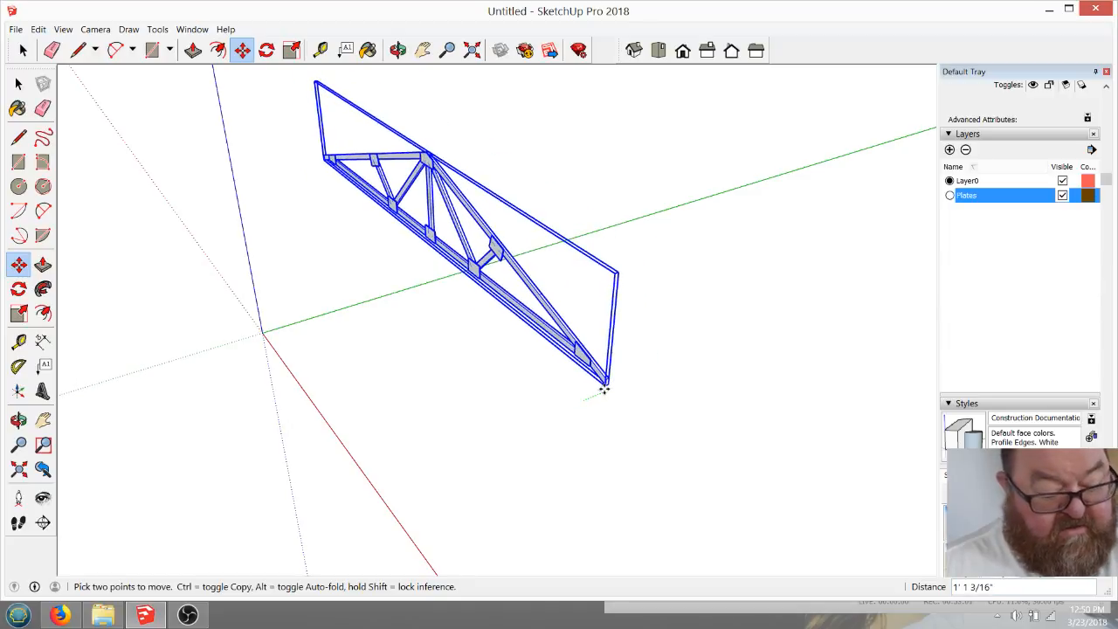
pyautogui.press('ctrl')
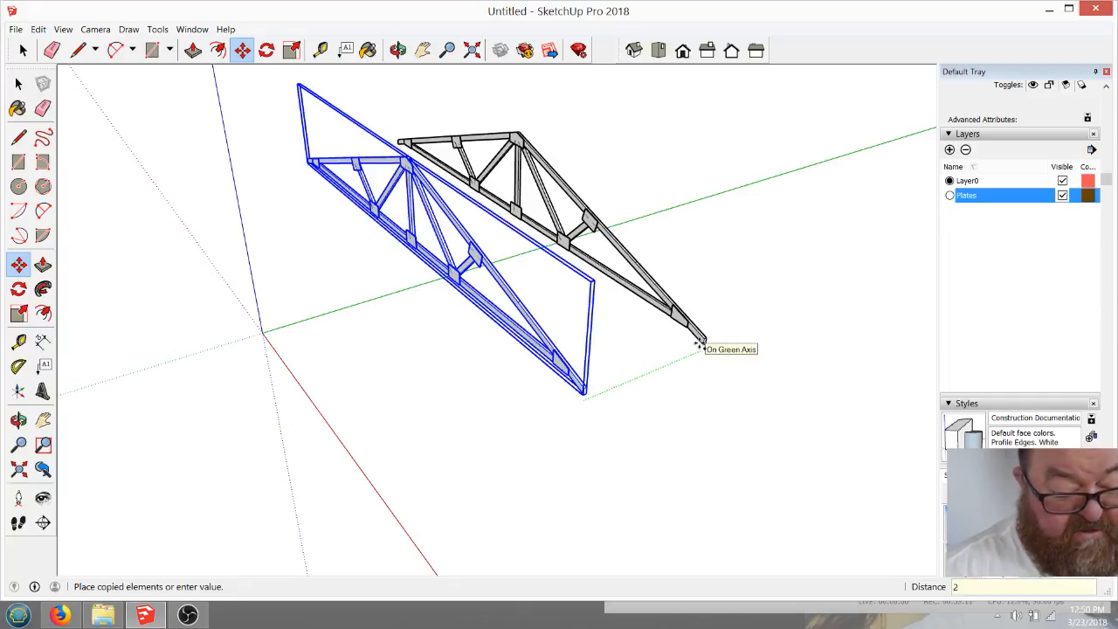
pyautogui.press('Return')
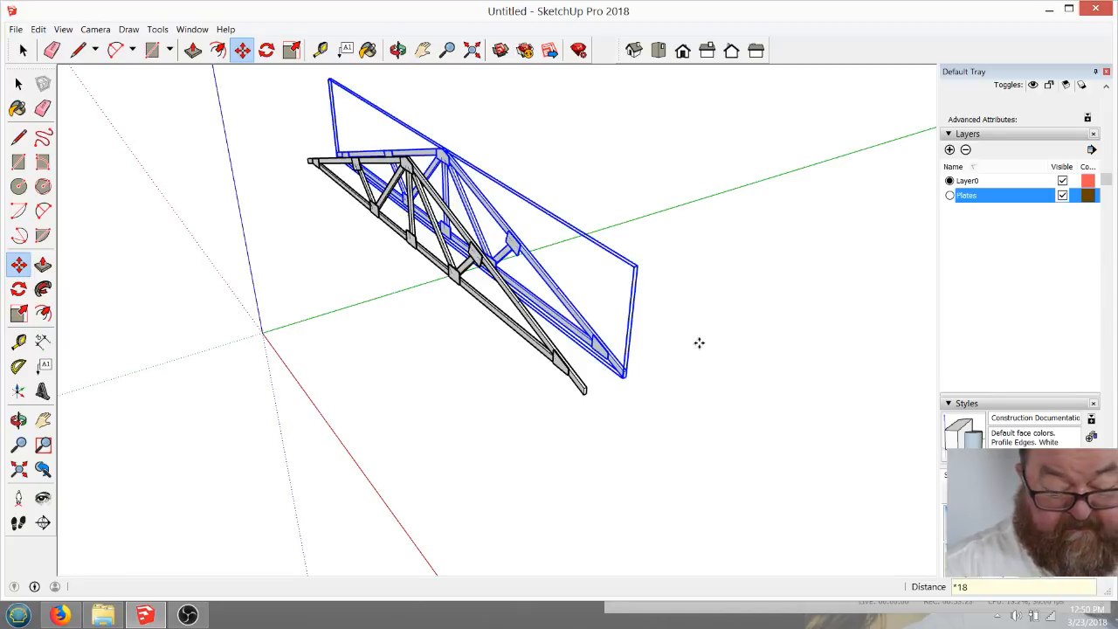
pyautogui.press('Return')
# Examine the row of trusses from several angles, ending close to the front truss's peak
pyautogui.scroll(-2, 496, 407)
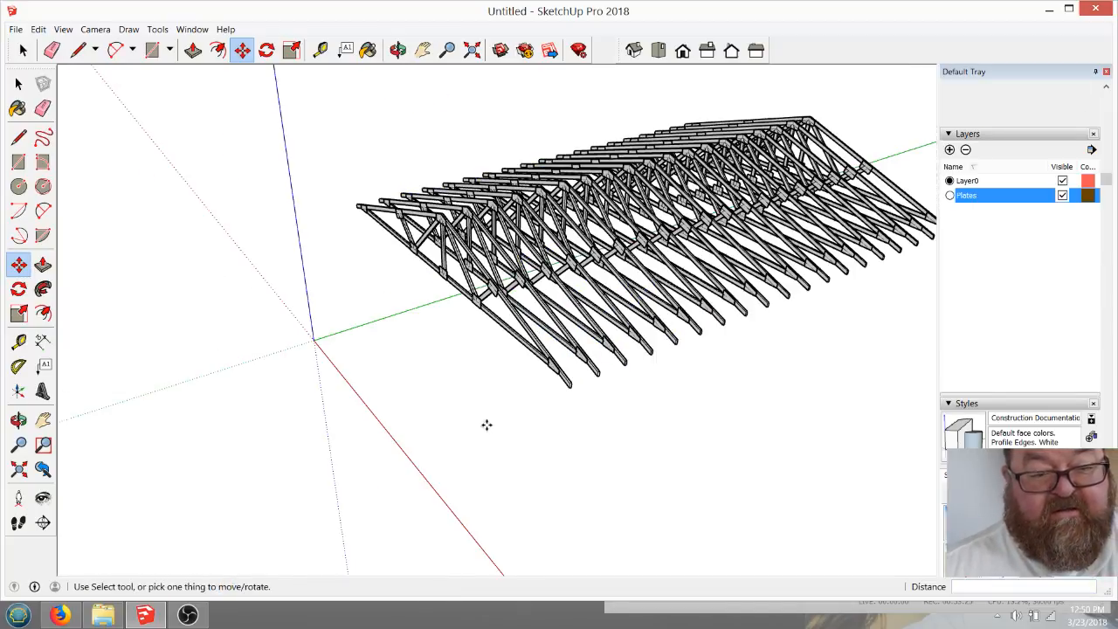
pyautogui.scroll(-1, 487, 424)
pyautogui.scroll(4, 752, 376)
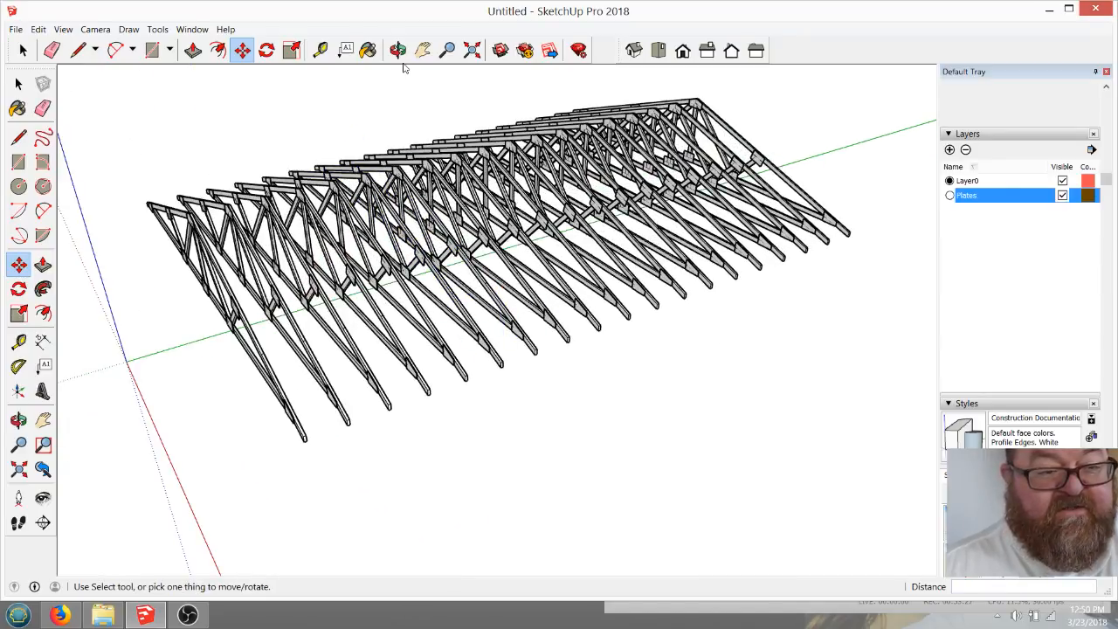
pyautogui.click(397, 49)
pyautogui.moveTo(524, 131); pyautogui.dragTo(485, 308)
pyautogui.moveTo(408, 326); pyautogui.dragTo(456, 322)
pyautogui.scroll(2, 290, 321)
pyautogui.moveTo(290, 321); pyautogui.dragTo(284, 236)
pyautogui.moveTo(384, 258); pyautogui.dragTo(330, 266)
pyautogui.scroll(3, 330, 267)
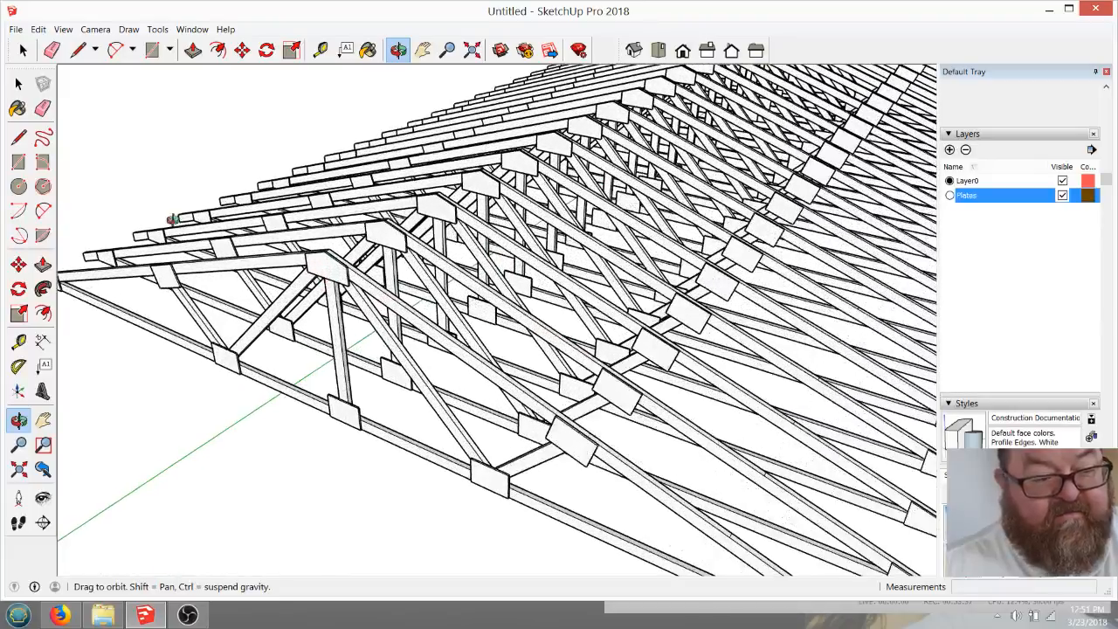
# Delete the peak plate inside the front truss component and leave the component's editing mode
pyautogui.press('space')
pyautogui.click(317, 263)
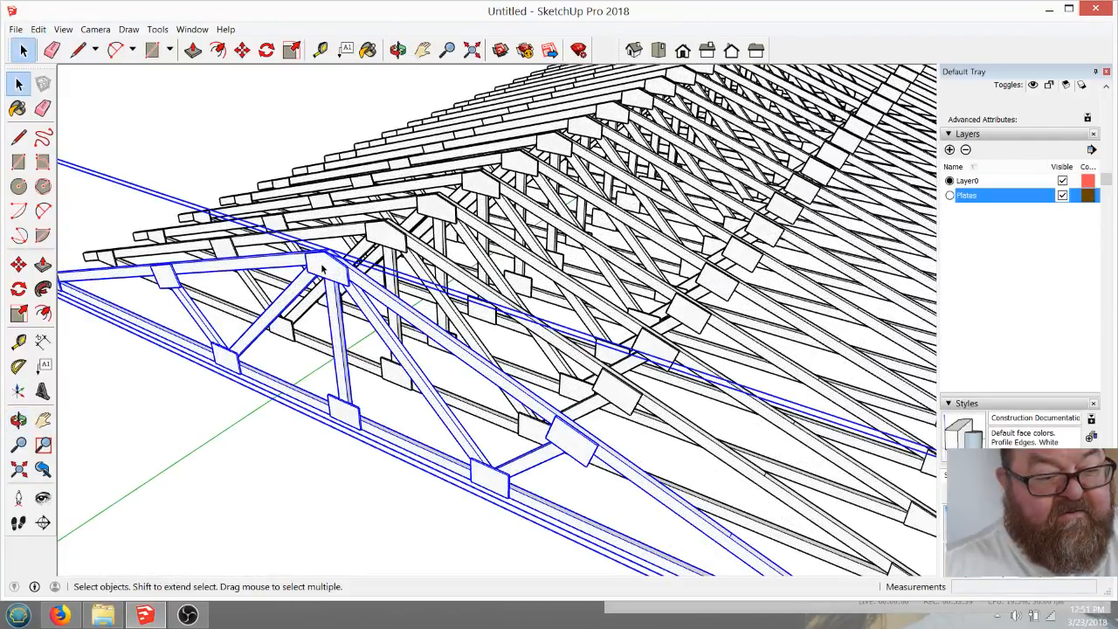
pyautogui.doubleClick(324, 268)
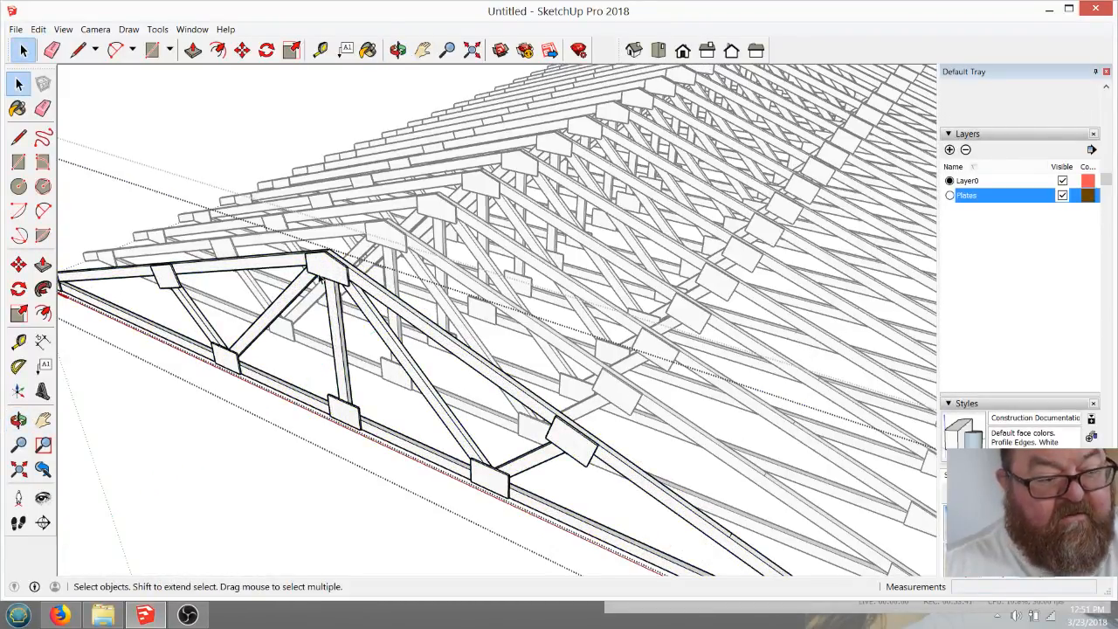
pyautogui.click(330, 260)
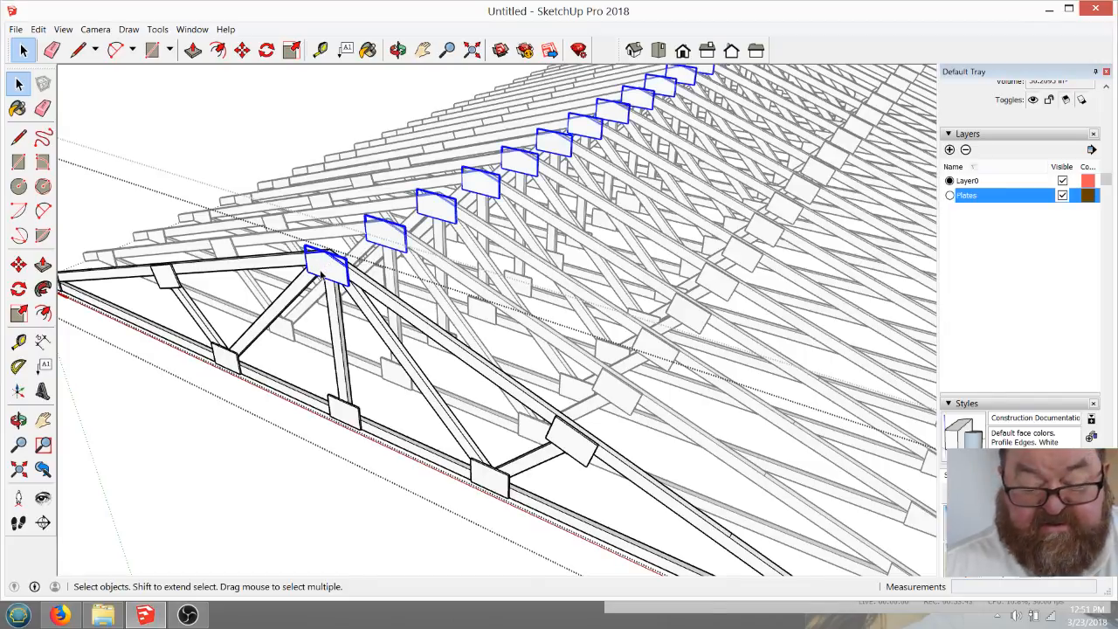
pyautogui.press('Escape')
pyautogui.press('Escape')
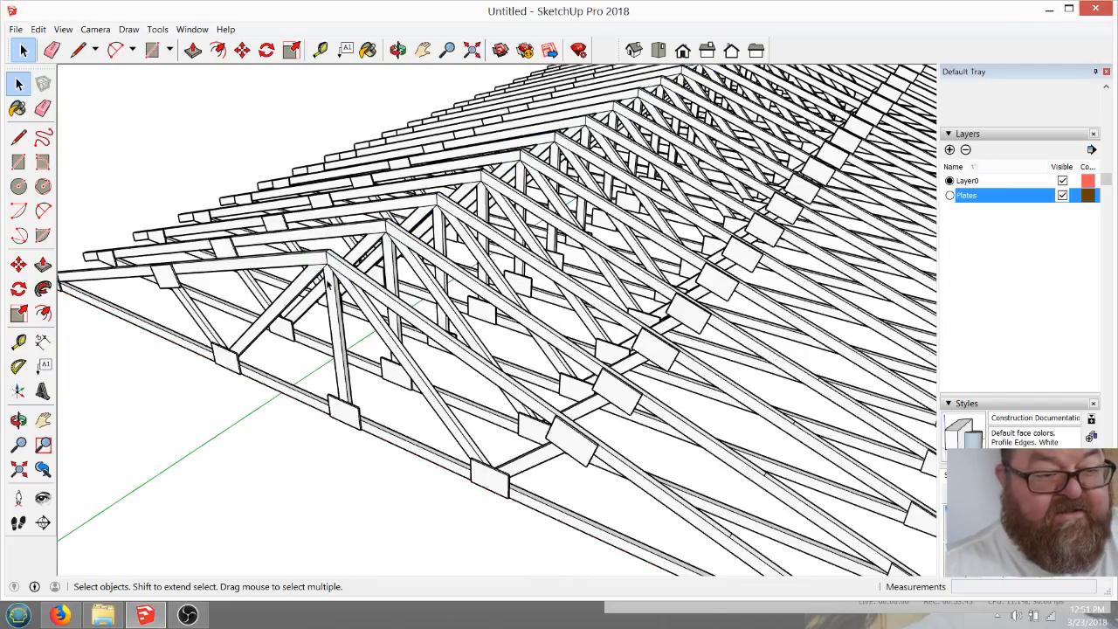
# Open the front truss component and its lumber geometry for editing near the peak
pyautogui.scroll(-3, 329, 285)
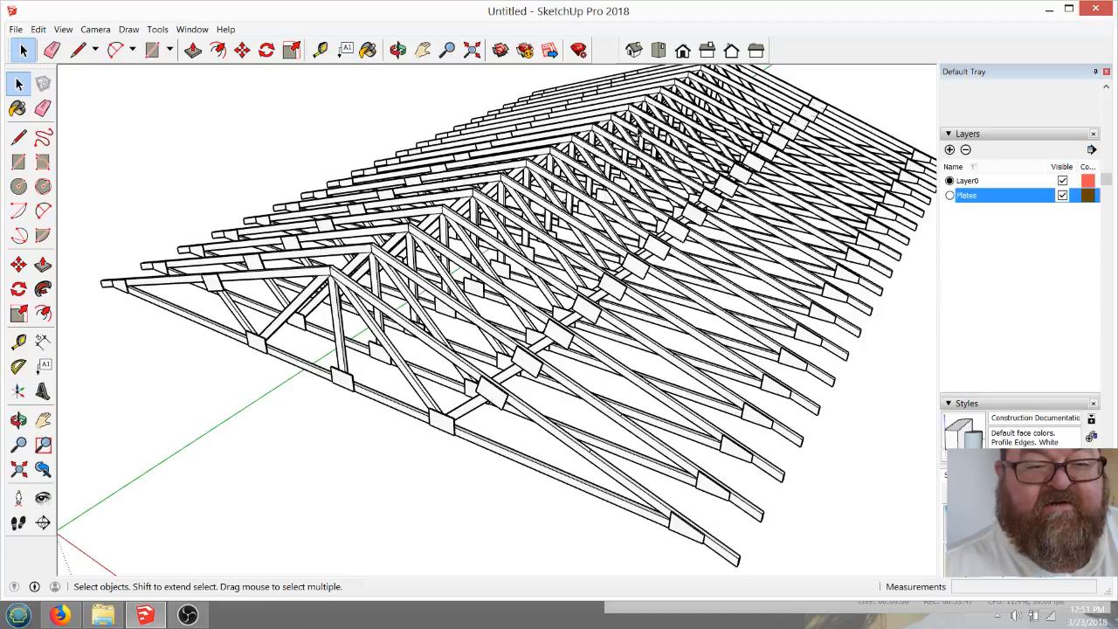
pyautogui.scroll(5, 553, 295)
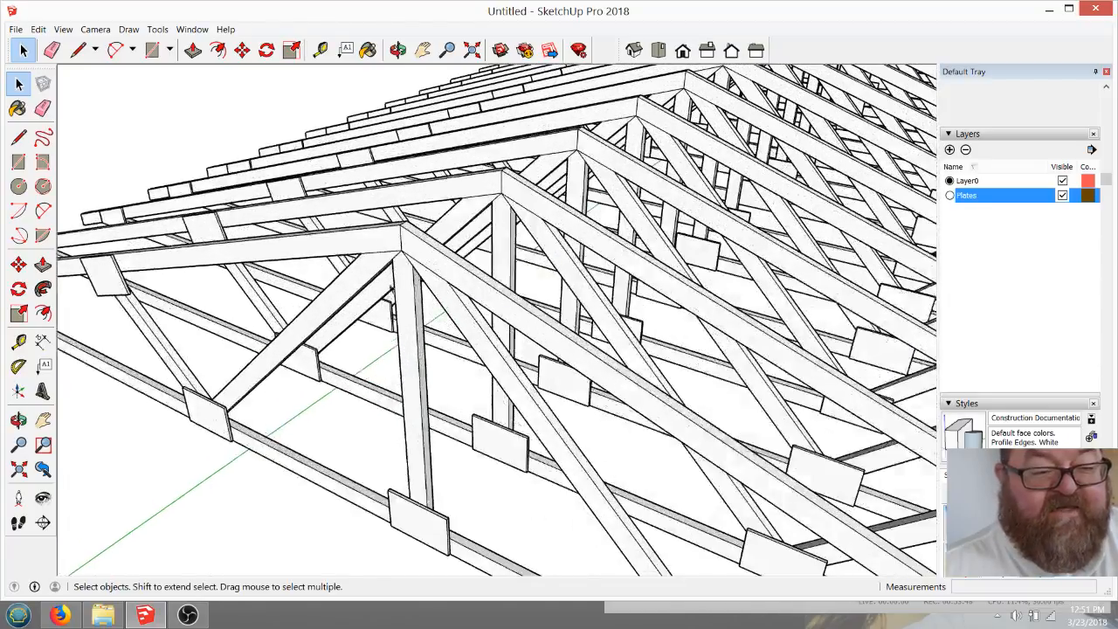
pyautogui.scroll(-1, 411, 293)
pyautogui.click(410, 270)
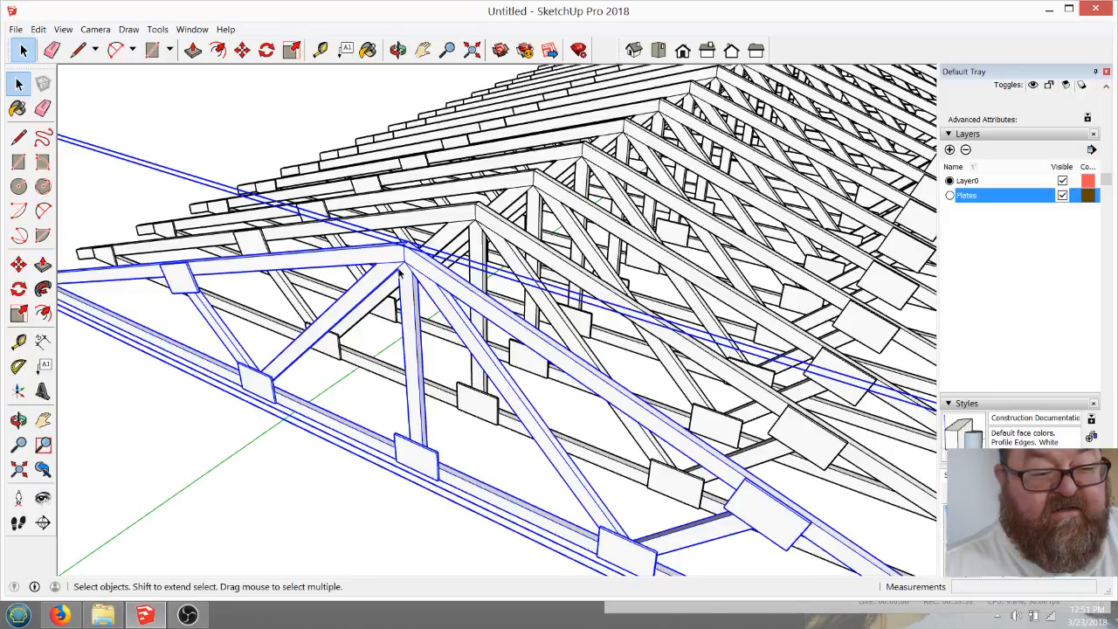
pyautogui.doubleClick(402, 261)
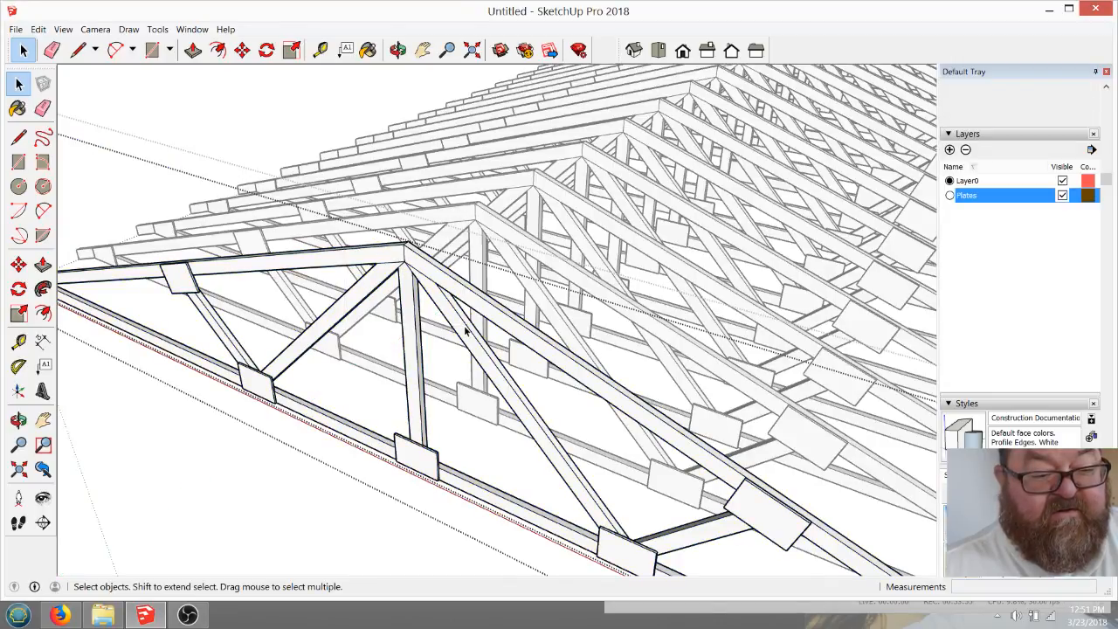
pyautogui.hotkey('ctrl', 'a')
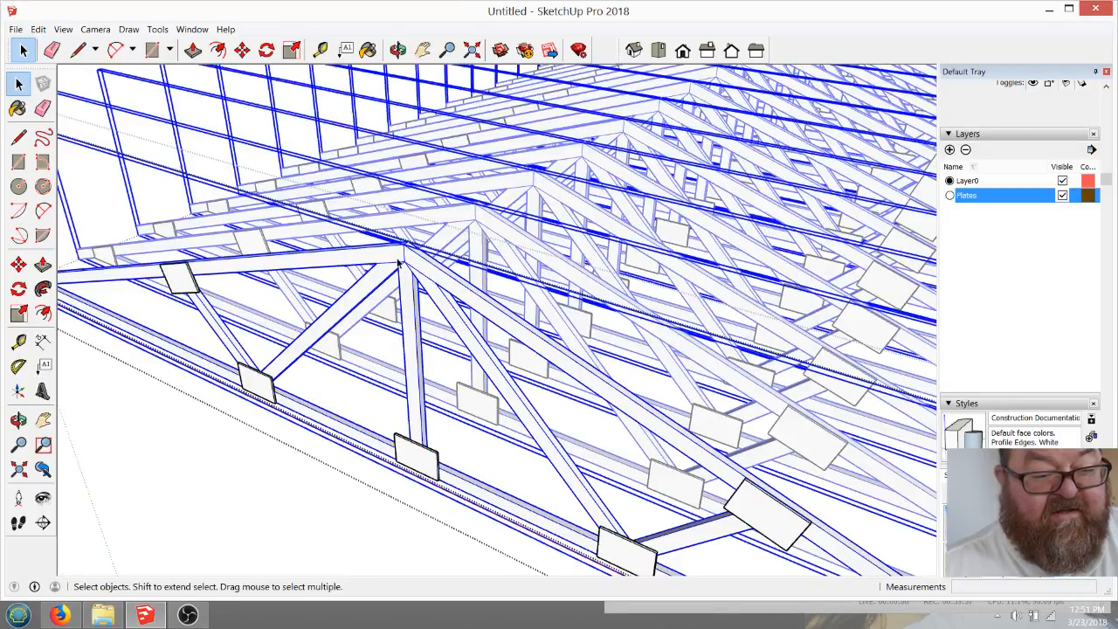
pyautogui.doubleClick(398, 263)
# Select the peak geometry of the top chords, raise it 1' 4", and leave the component's editing mode
pyautogui.moveTo(341, 223); pyautogui.dragTo(454, 311)
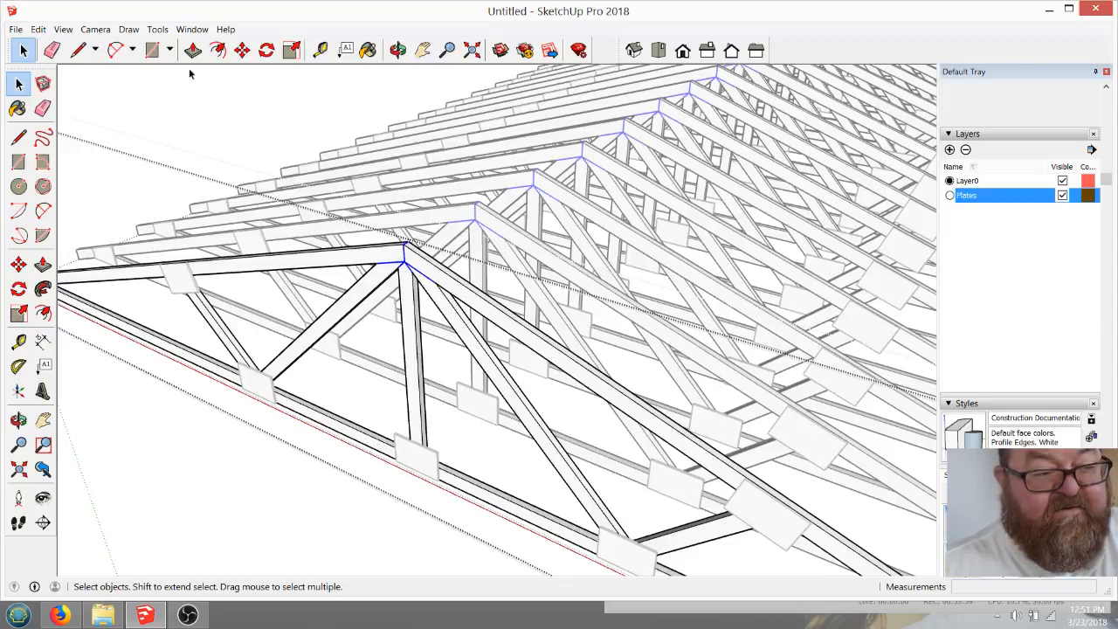
pyautogui.click(242, 50)
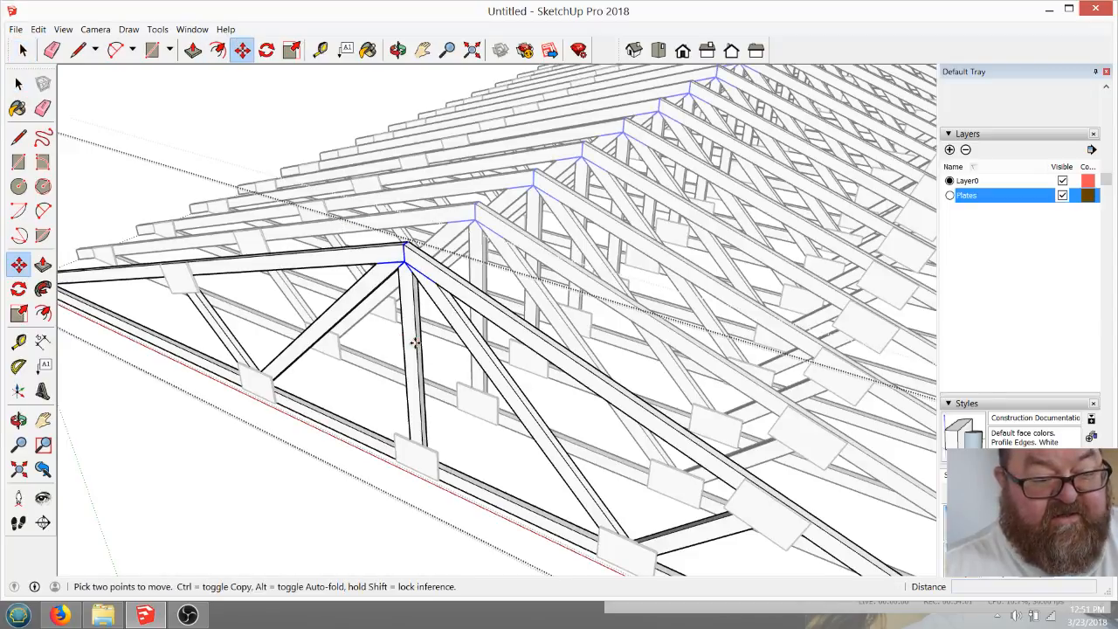
pyautogui.click(416, 343)
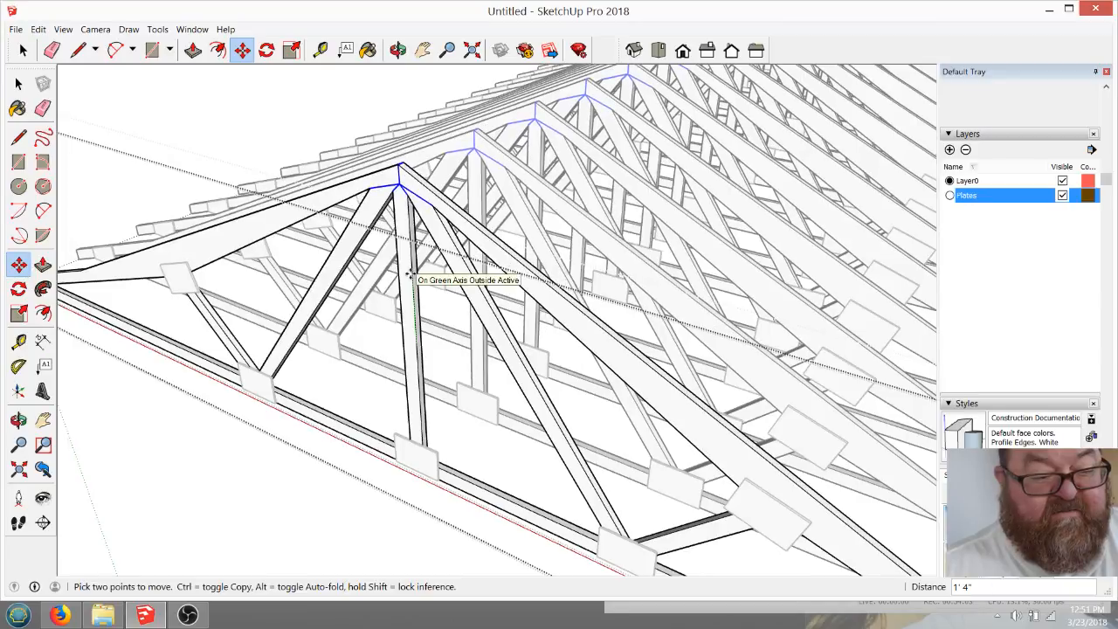
pyautogui.click(409, 274)
pyautogui.scroll(-3, 252, 442)
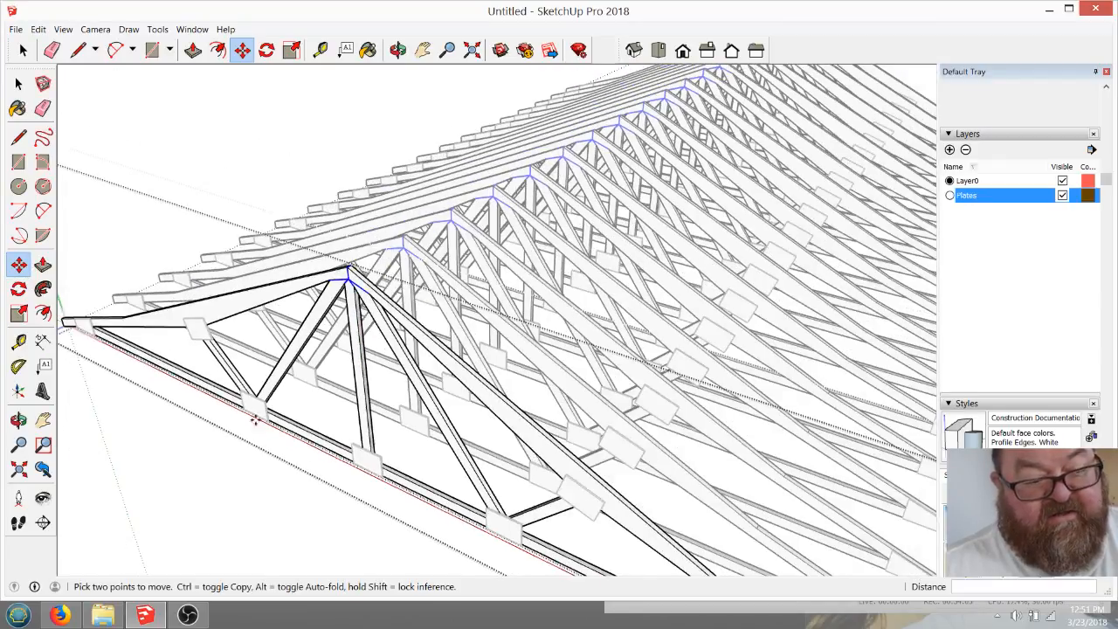
pyautogui.click(24, 50)
pyautogui.click(205, 144)
pyautogui.scroll(-3, 329, 336)
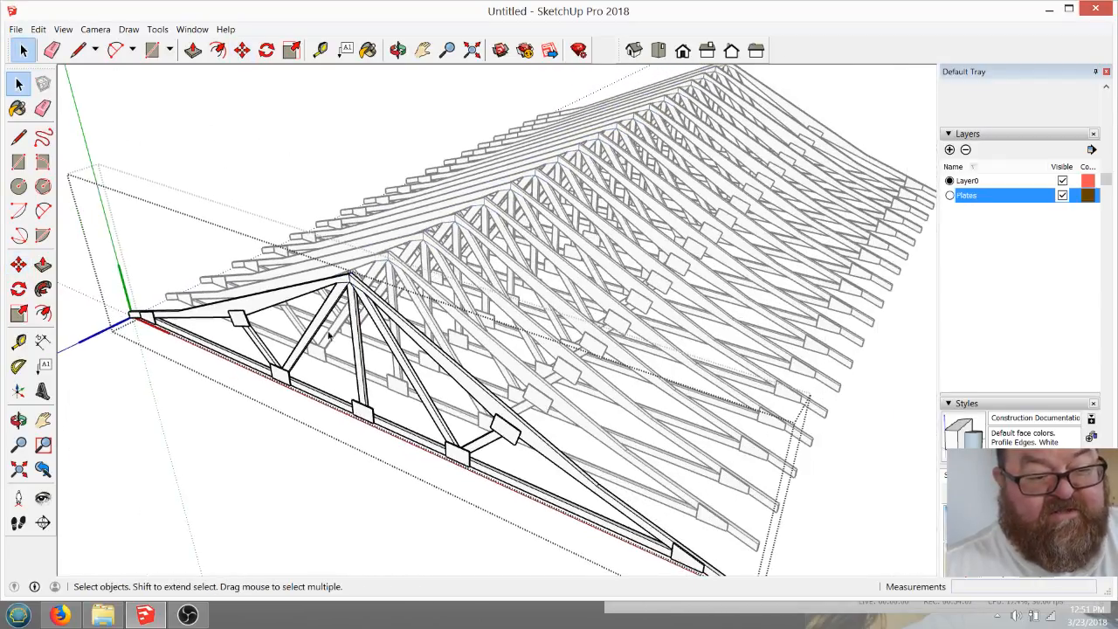
# Undo the peak raise and the peak plate deletion, and leave the truss component's editing mode
pyautogui.moveTo(250, 170); pyautogui.dragTo(382, 289, button='middle')
pyautogui.scroll(2, 382, 297)
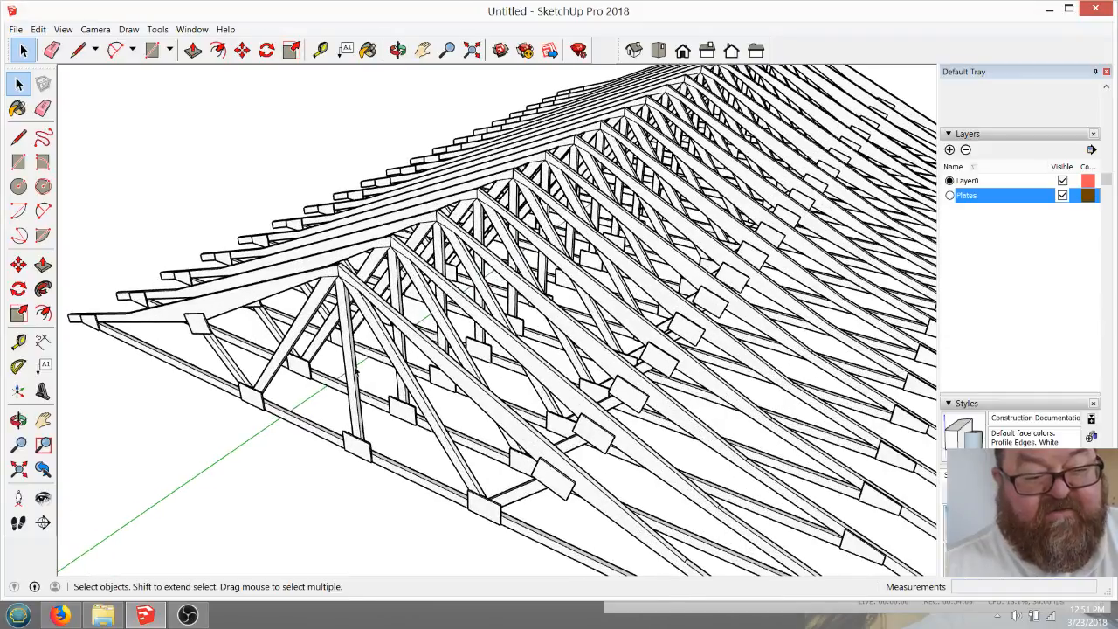
pyautogui.scroll(2, 354, 380)
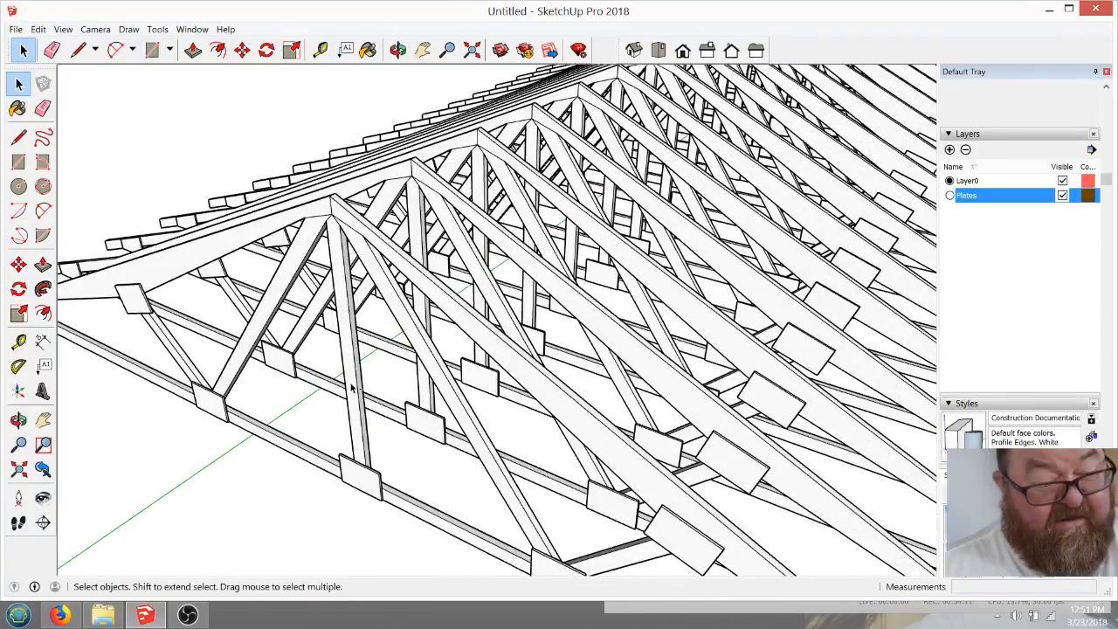
pyautogui.doubleClick(352, 389)
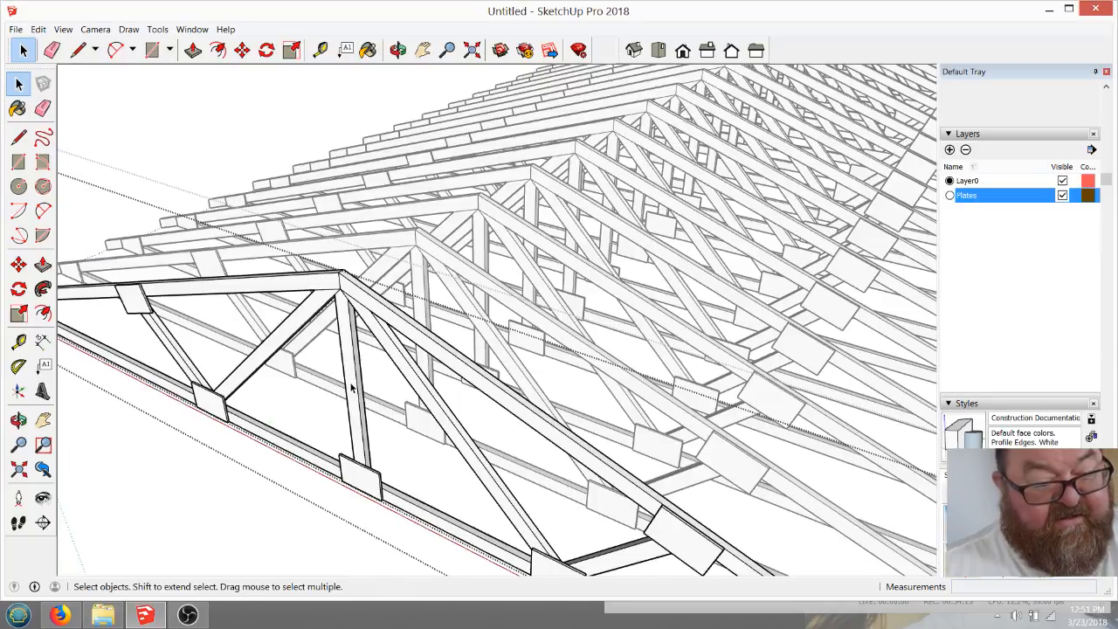
pyautogui.press('z')
pyautogui.hotkey('ctrl', 'z')
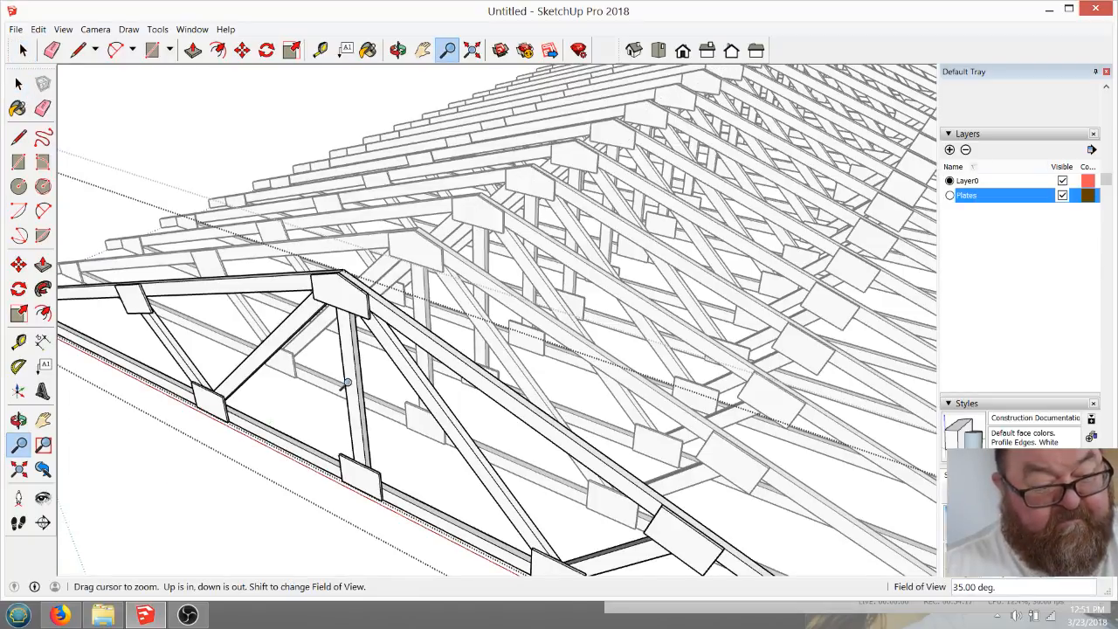
pyautogui.scroll(-4, 359, 388)
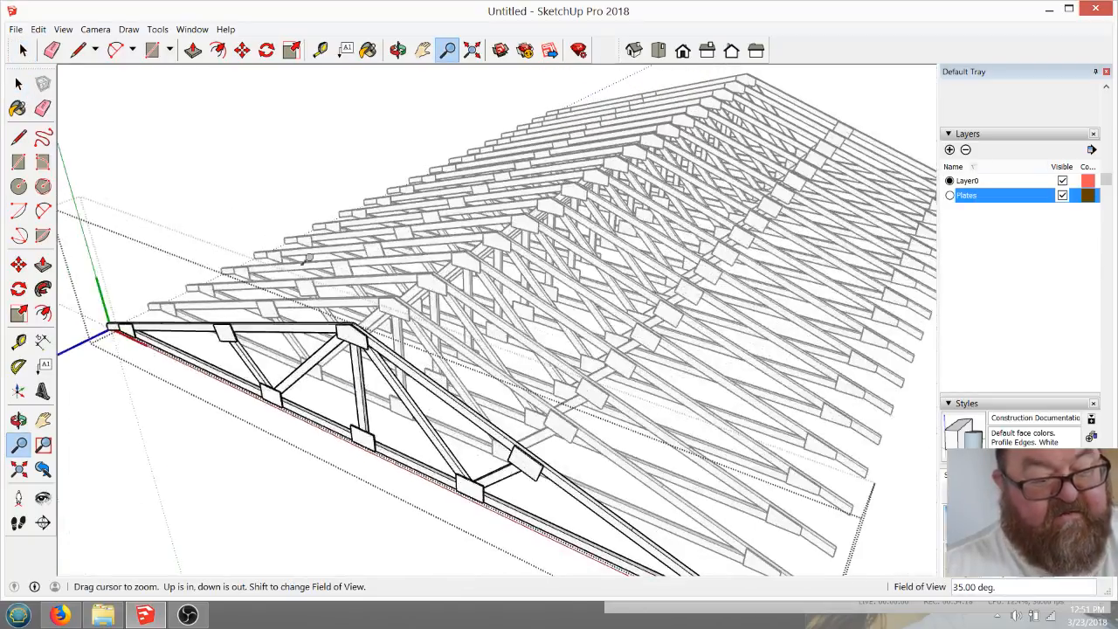
pyautogui.click(24, 51)
pyautogui.click(206, 137)
pyautogui.scroll(-3, 243, 210)
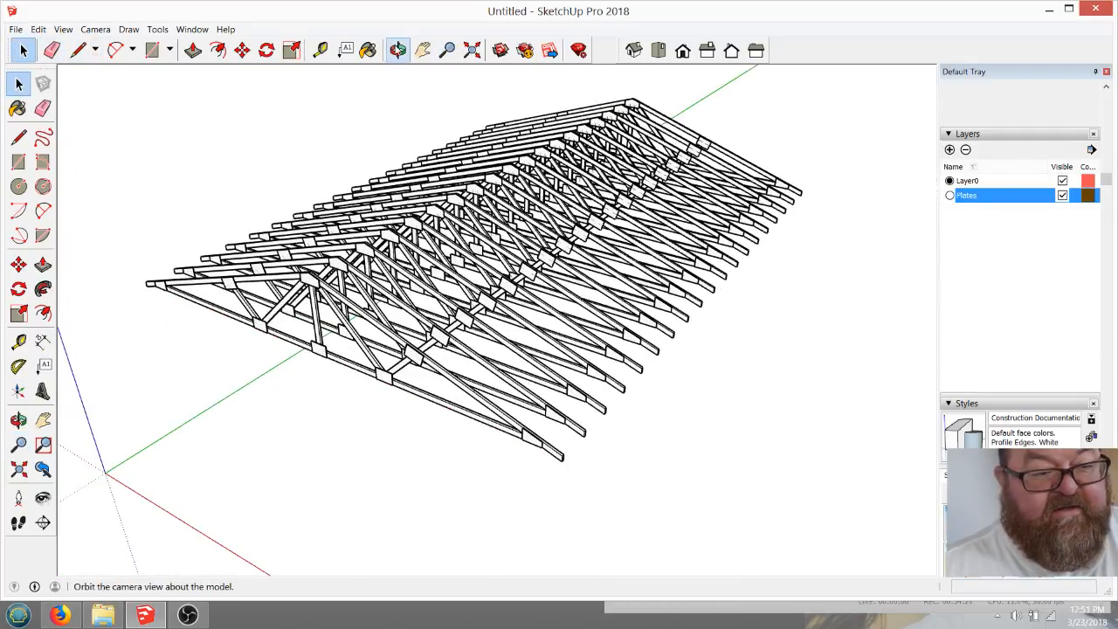
# Examine the complete row of plated trusses from above and from low front angles
pyautogui.click(397, 50)
pyautogui.moveTo(524, 253); pyautogui.dragTo(477, 219)
pyautogui.scroll(3, 549, 237)
pyautogui.moveTo(539, 234); pyautogui.dragTo(441, 421)
pyautogui.scroll(-3, 515, 352)
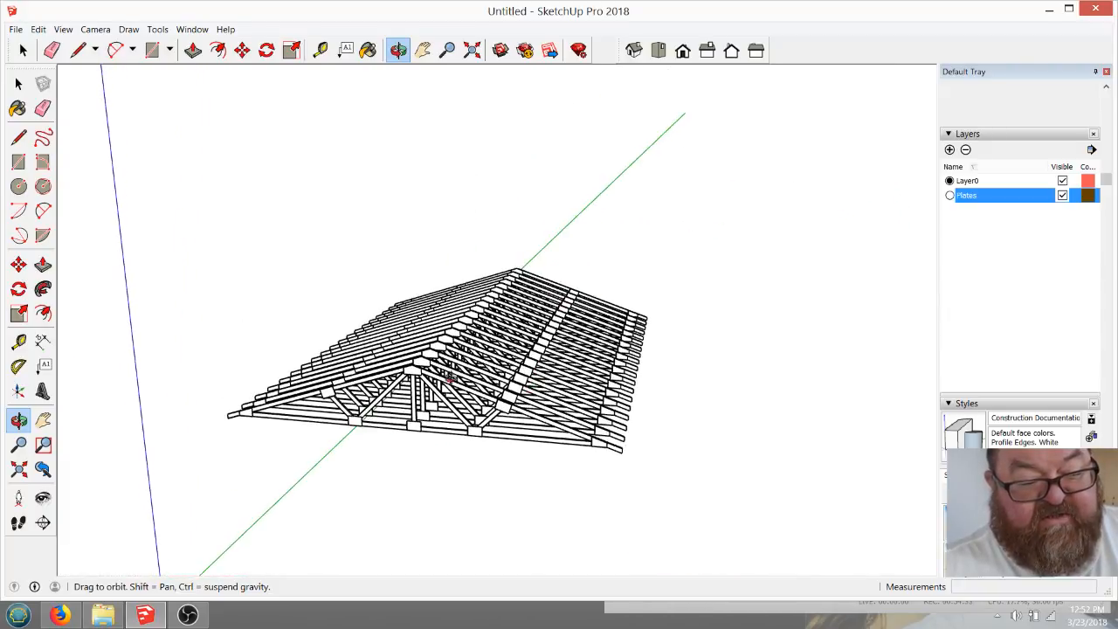
pyautogui.scroll(5, 439, 428)
pyautogui.scroll(-2, 440, 428)
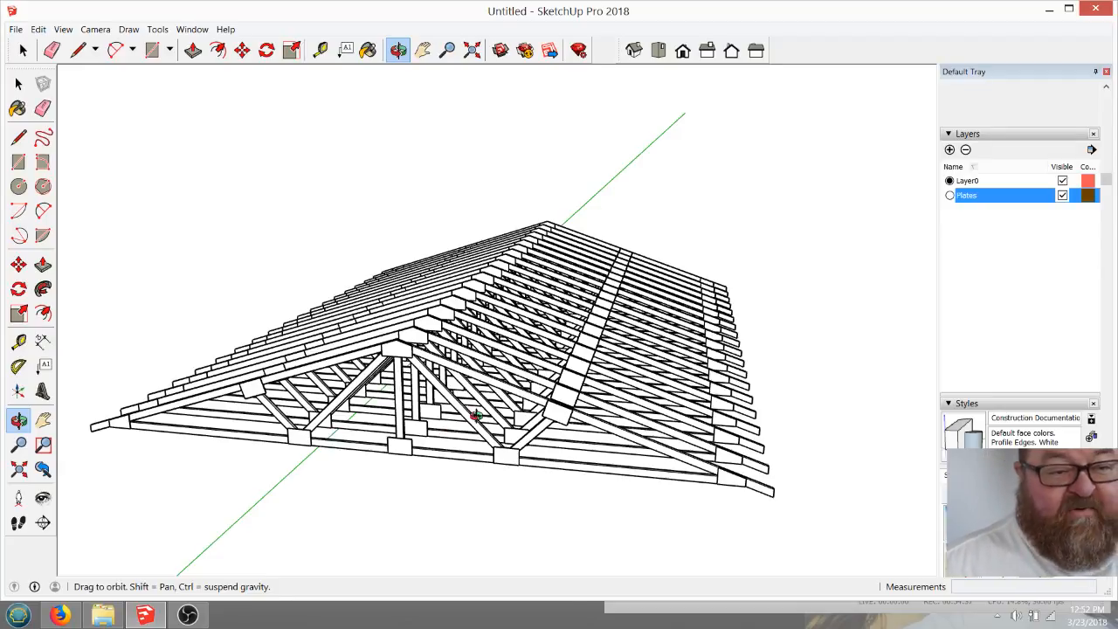
pyautogui.moveTo(476, 417); pyautogui.dragTo(429, 369)
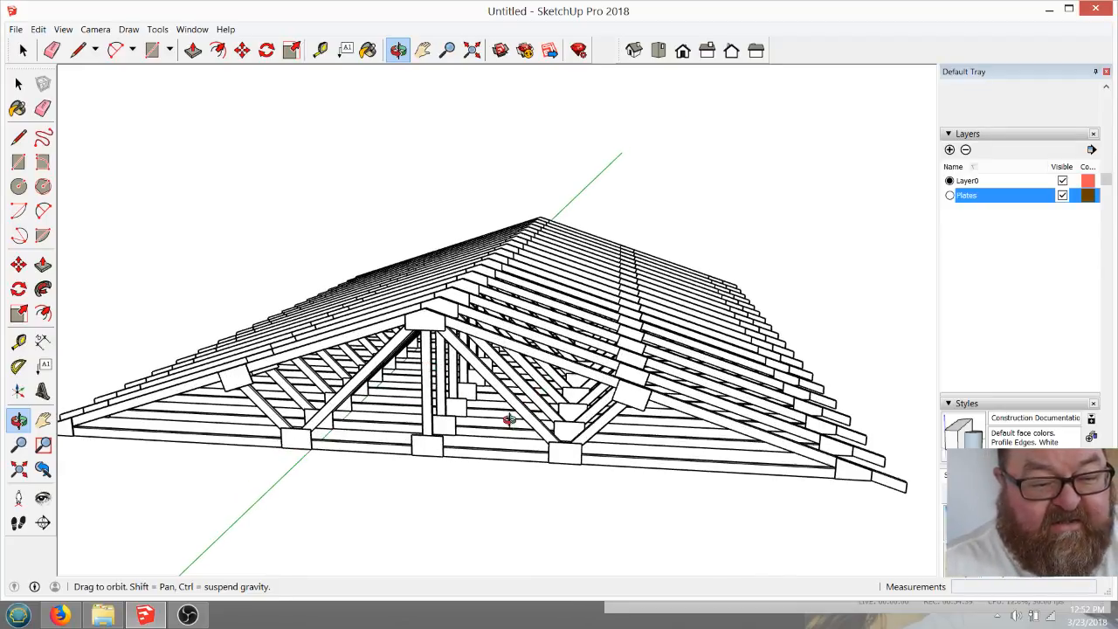
pyautogui.moveTo(510, 419); pyautogui.dragTo(539, 434)
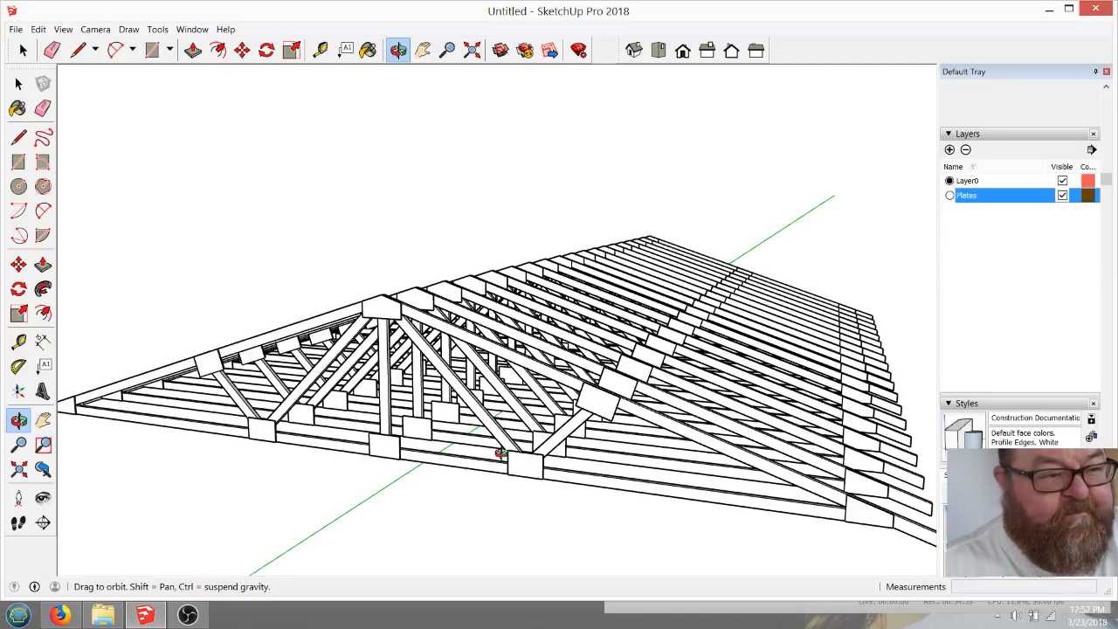
pyautogui.moveTo(499, 453); pyautogui.dragTo(500, 444)
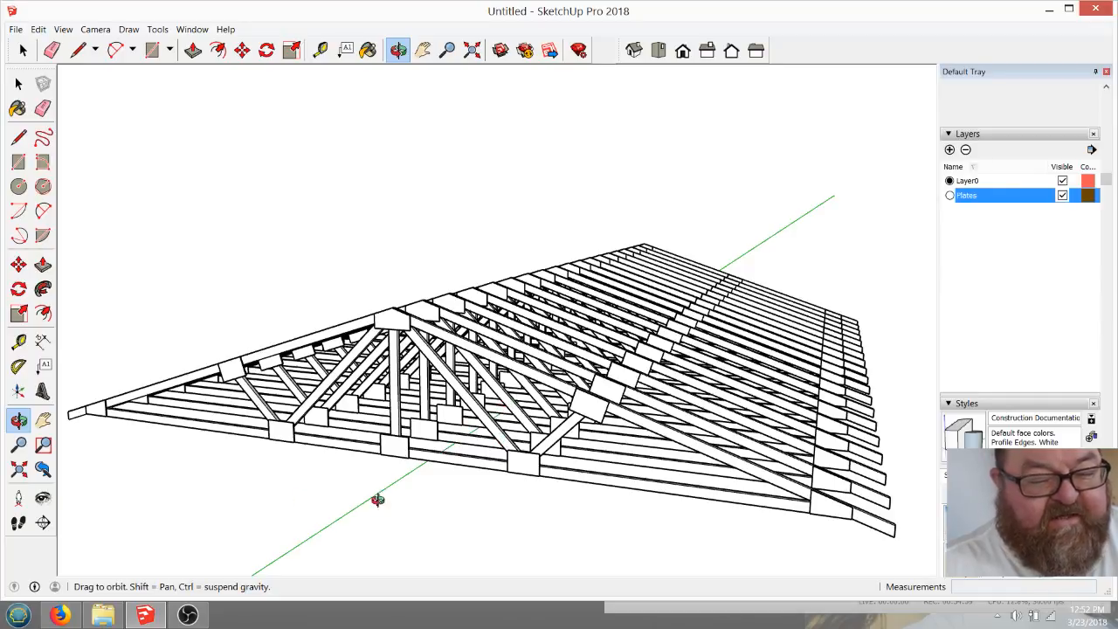
# Switch to LayOut 2018, open the recent SleepyHollowRoad document, and dismiss its references check
pyautogui.click(1047, 11)
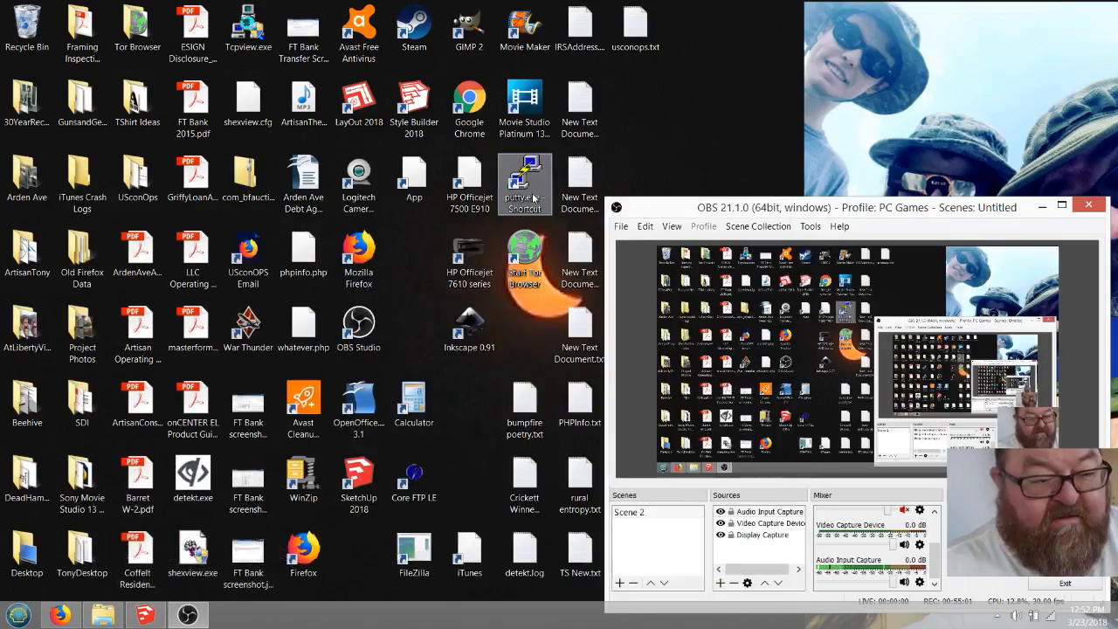
pyautogui.doubleClick(366, 107)
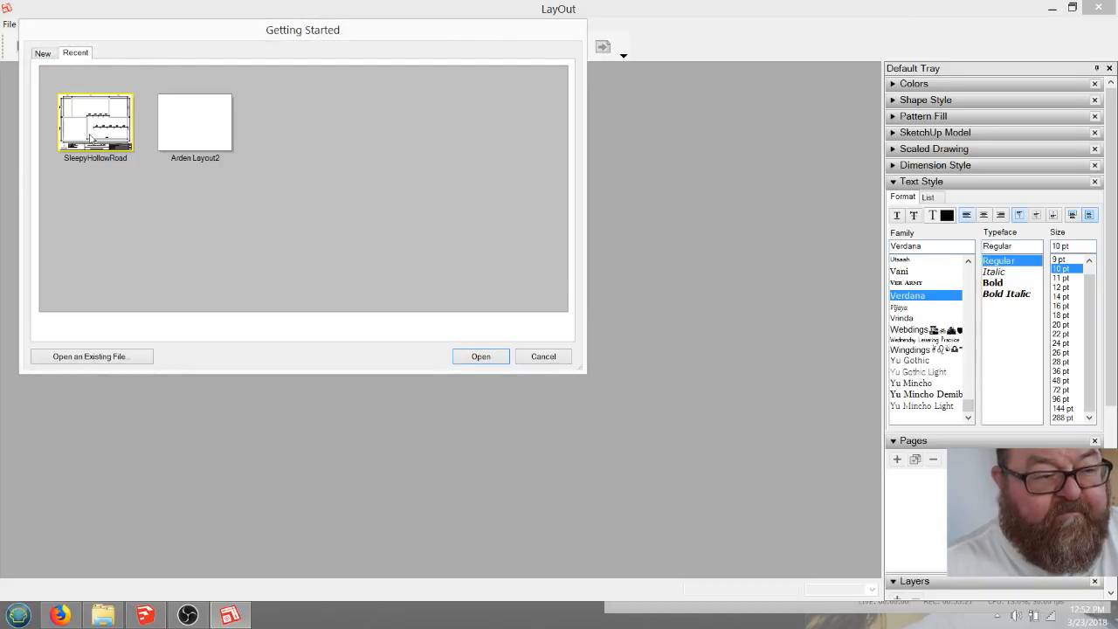
pyautogui.doubleClick(91, 137)
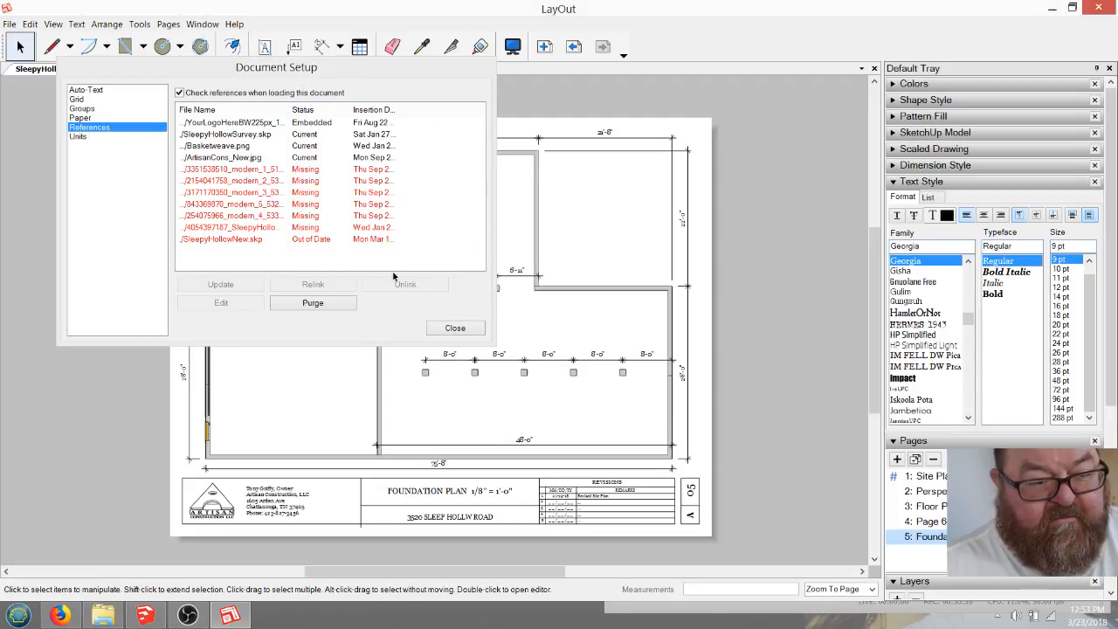
pyautogui.press('Escape')
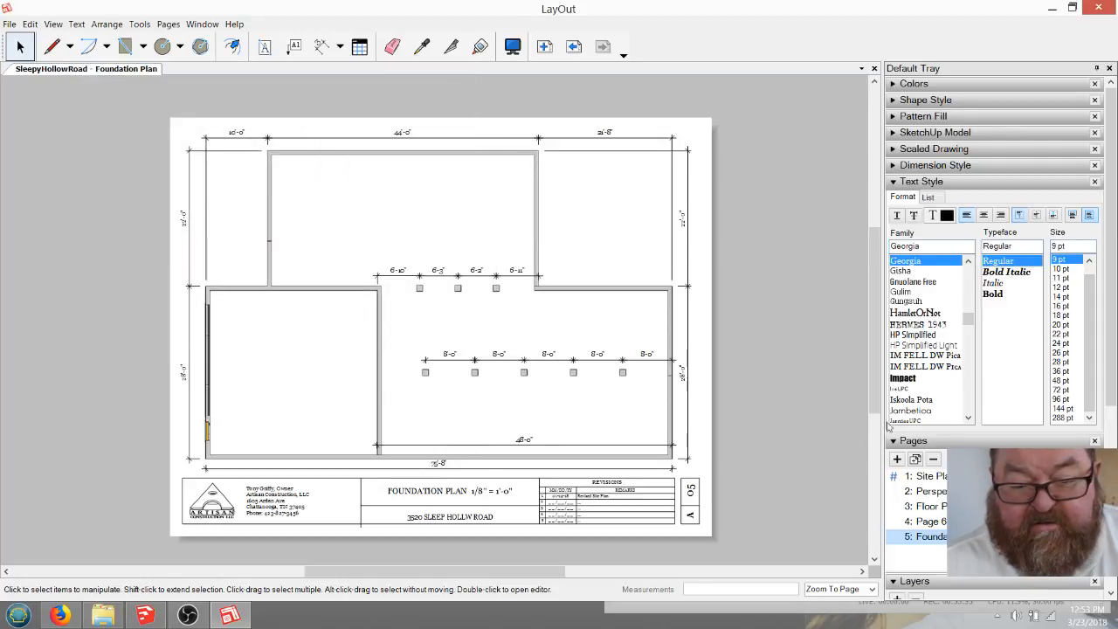
# View the Perspective page and examine the Floor Plan page's room layout up close
pyautogui.click(924, 491)
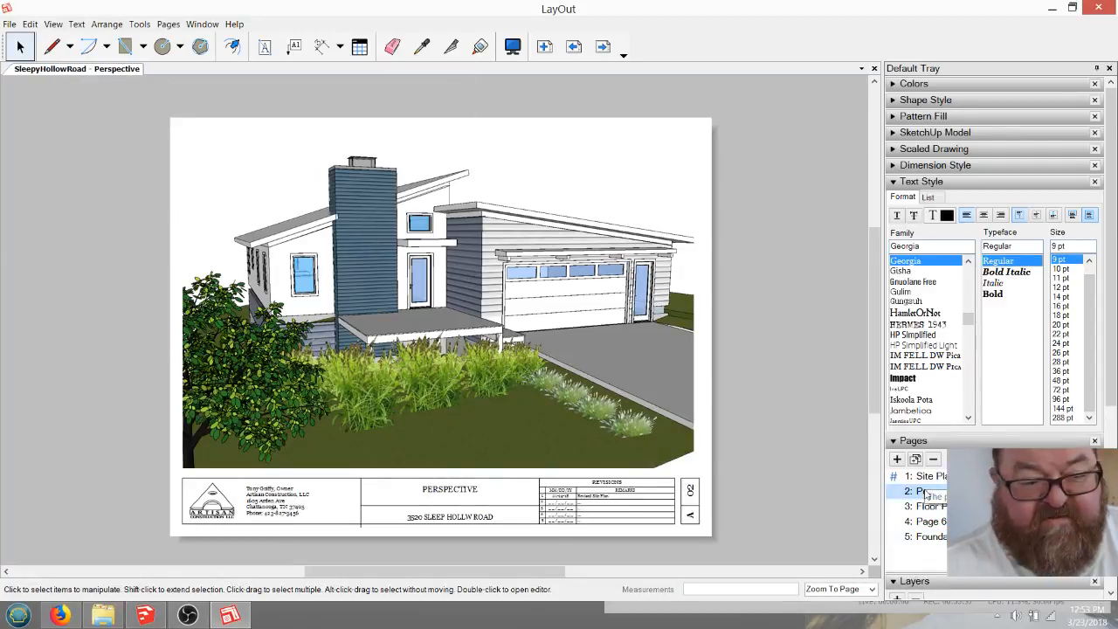
pyautogui.click(931, 507)
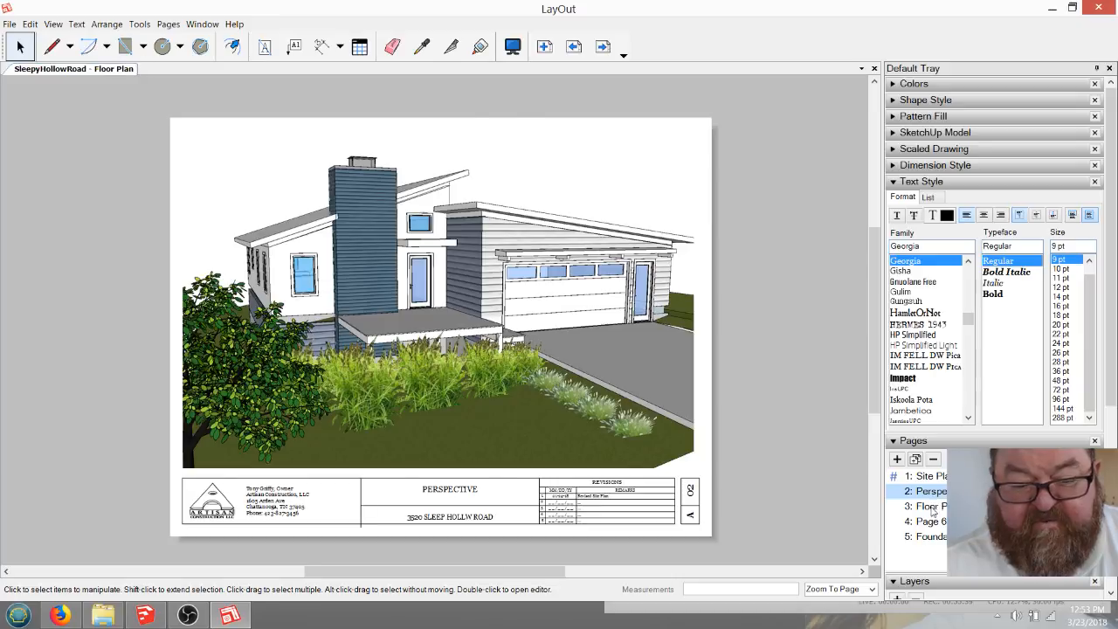
pyautogui.scroll(1, 429, 403)
pyautogui.scroll(1, 624, 200)
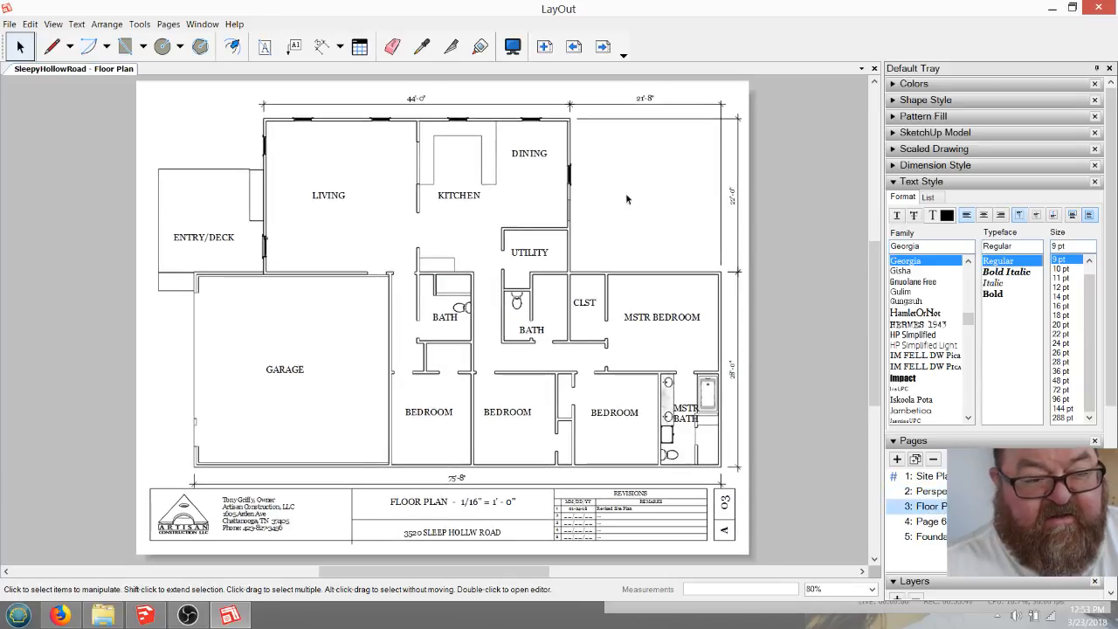
pyautogui.scroll(1, 620, 153)
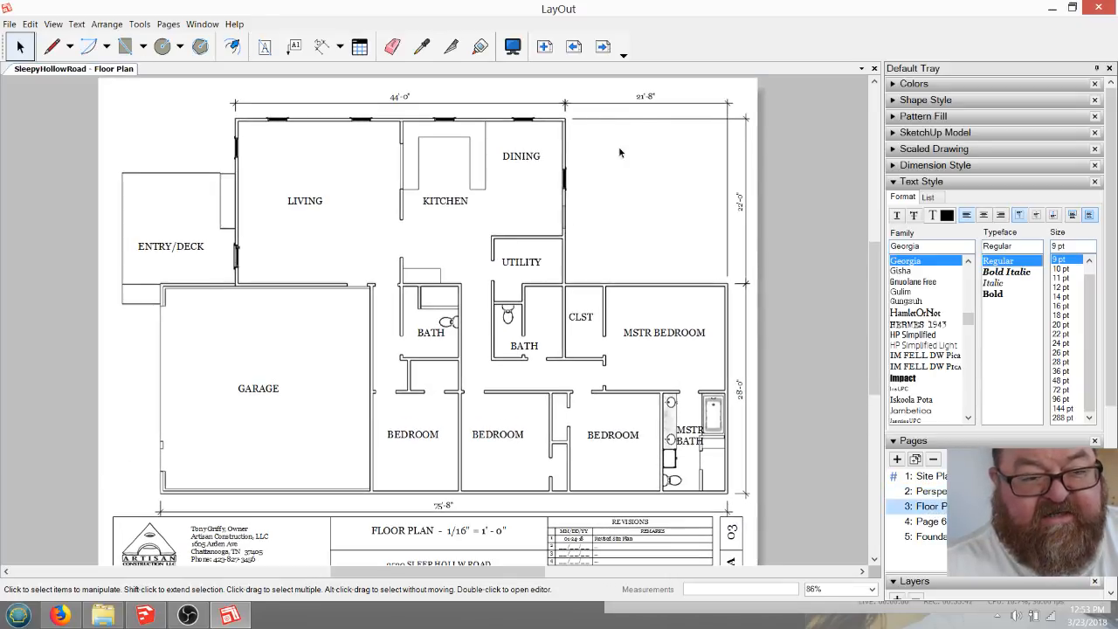
# Activate the linear dimension tool, look over the floor plan's walls and existing dimensions, and close LayOut
pyautogui.click(321, 46)
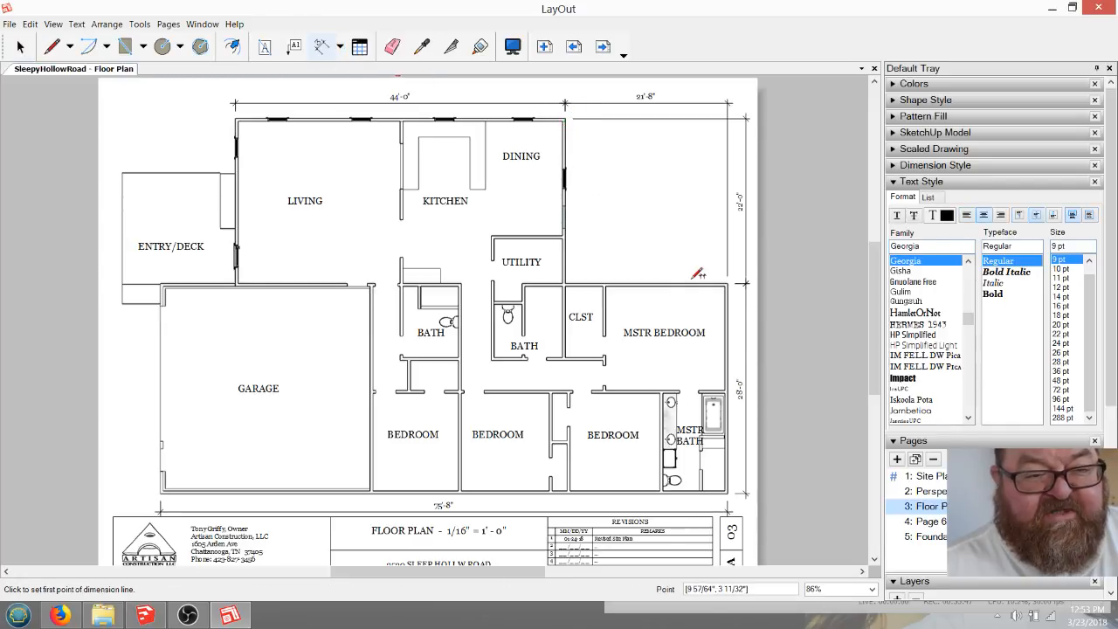
pyautogui.scroll(2, 703, 253)
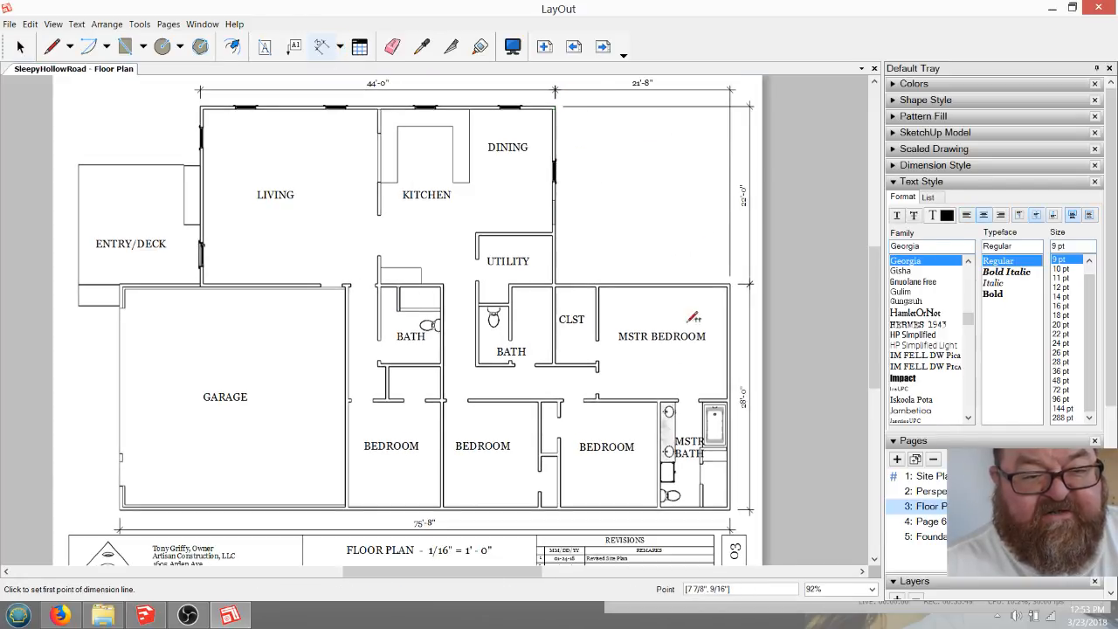
pyautogui.scroll(-1, 673, 372)
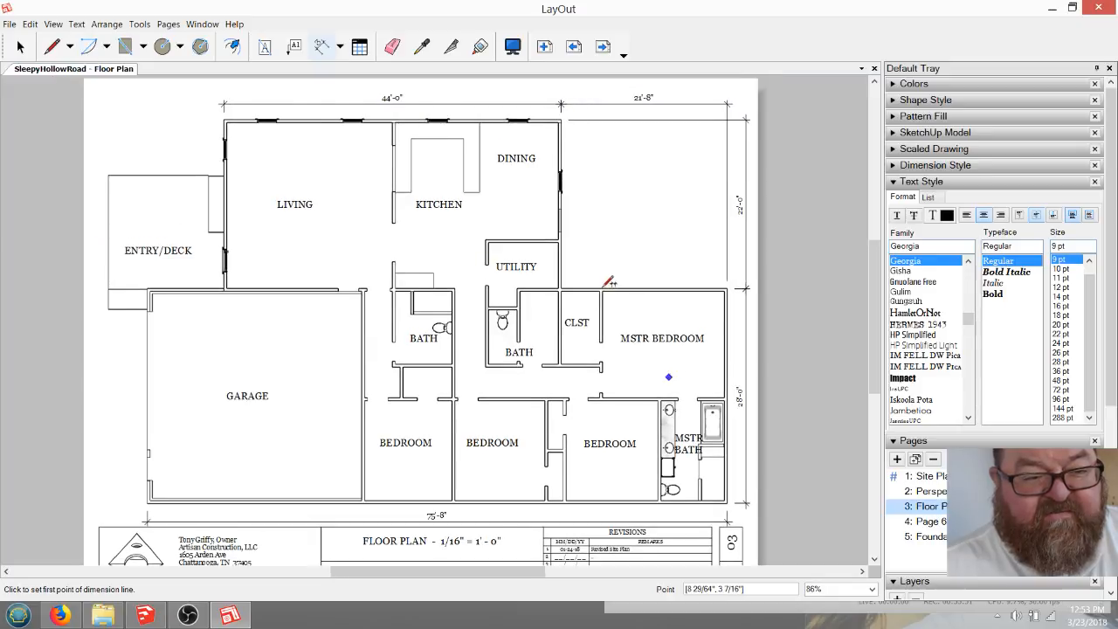
pyautogui.scroll(-4, 610, 287)
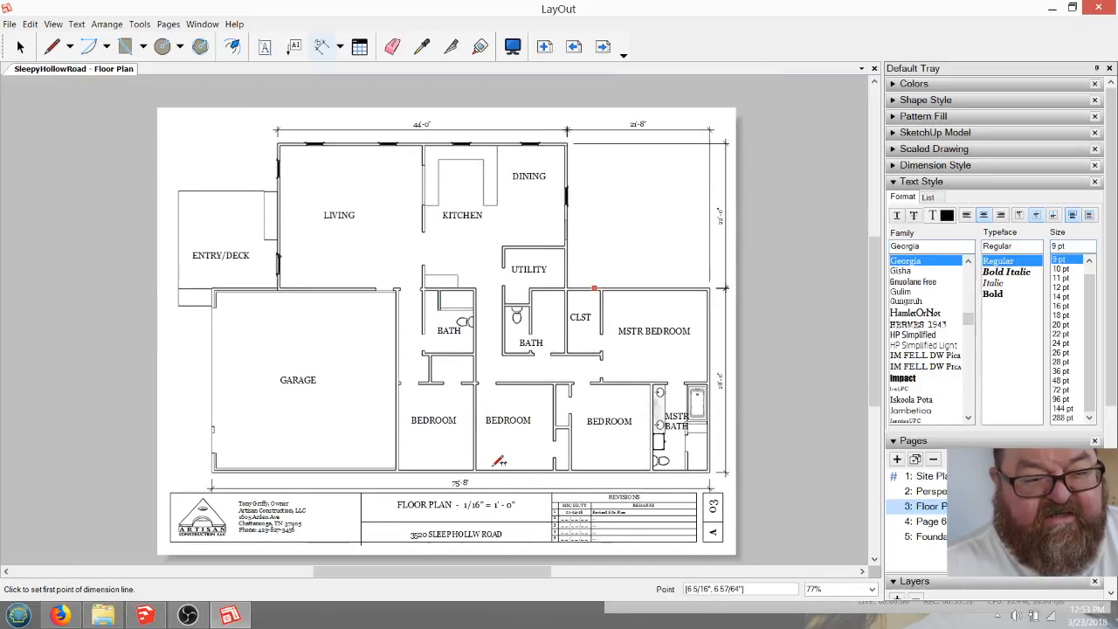
pyautogui.scroll(1, 500, 459)
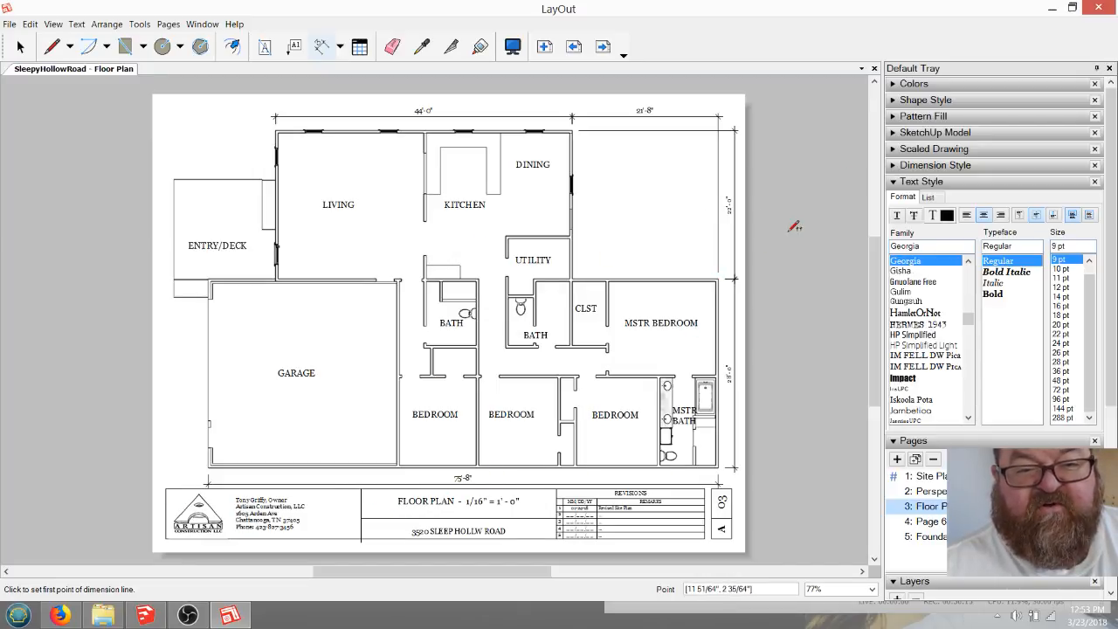
pyautogui.click(1094, 9)
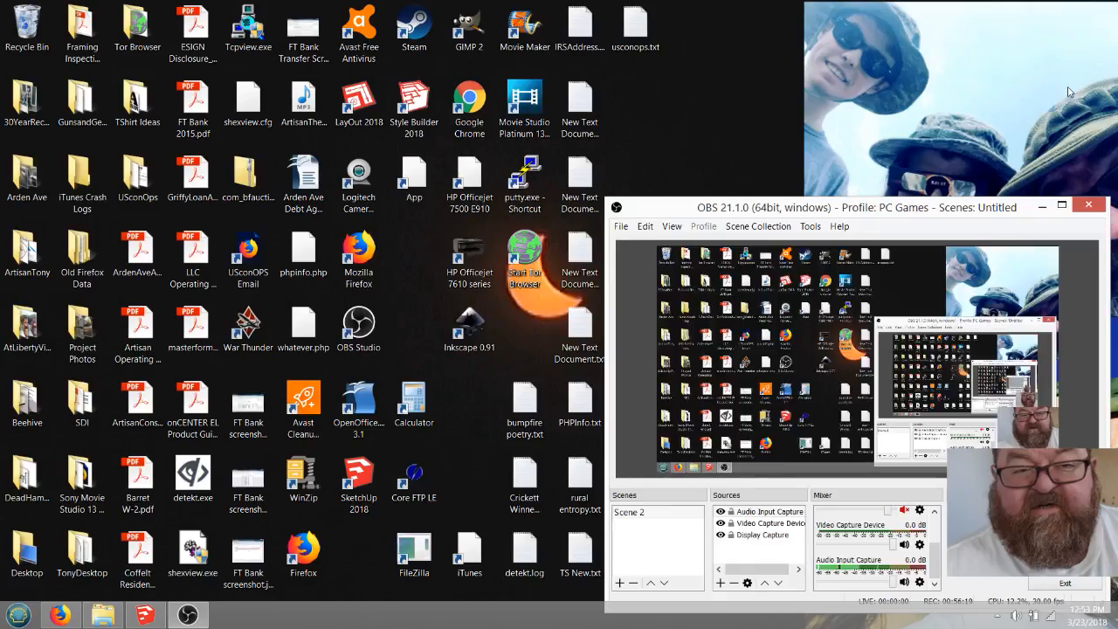
# Switch to SketchUp and examine the full row of plated trusses from low front angles, from above and from both sides
pyautogui.click(142, 617)
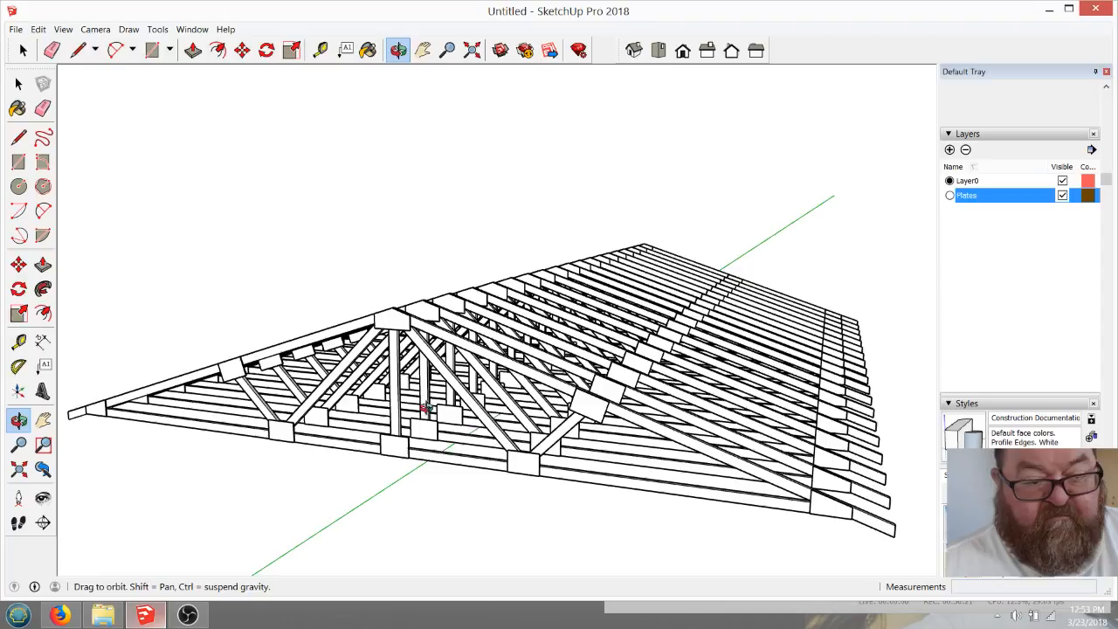
pyautogui.click(201, 618)
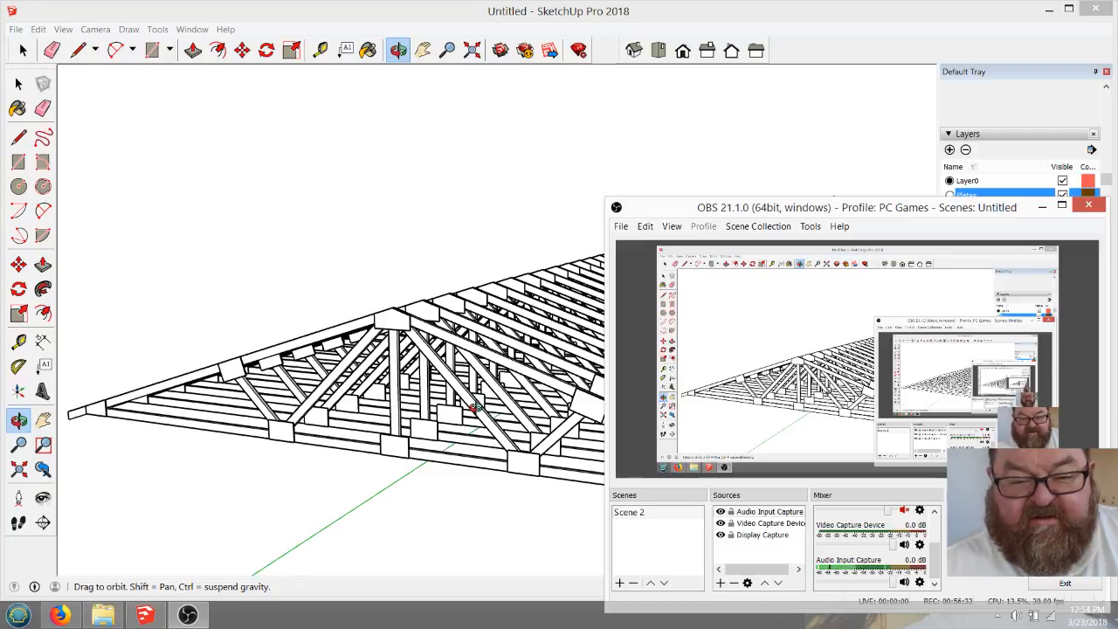
pyautogui.moveTo(406, 387)
pyautogui.mouseDown()
pyautogui.moveTo(474, 333)
pyautogui.moveTo(522, 357)
pyautogui.moveTo(473, 355)
pyautogui.moveTo(612, 380)
pyautogui.moveTo(630, 429)
pyautogui.moveTo(632, 393)
pyautogui.moveTo(627, 432)
pyautogui.mouseUp()
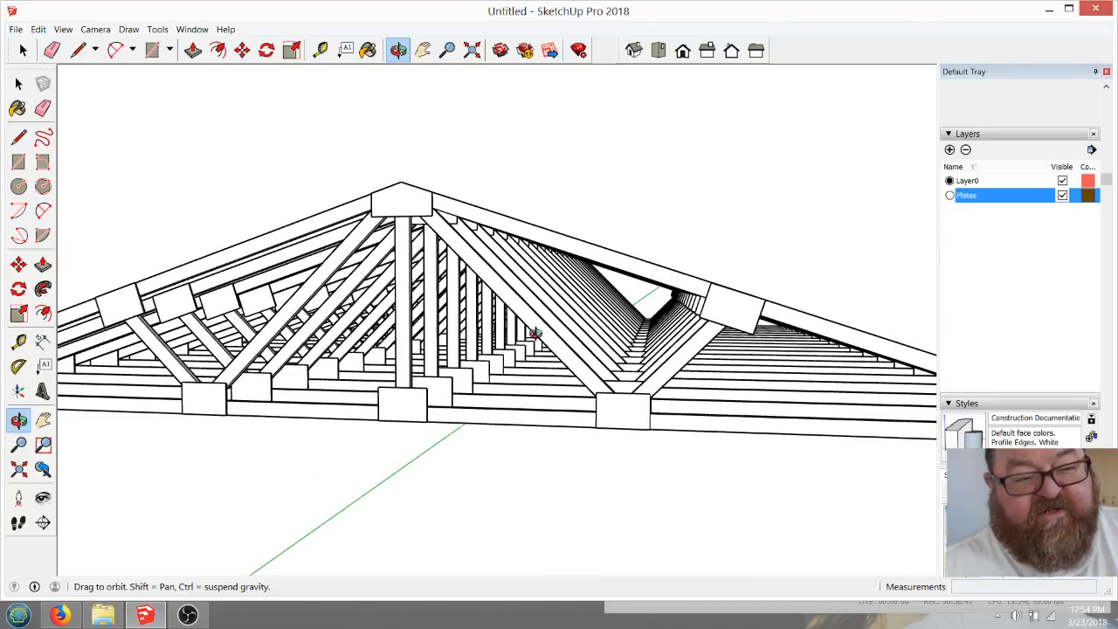
pyautogui.moveTo(629, 404); pyautogui.dragTo(565, 349)
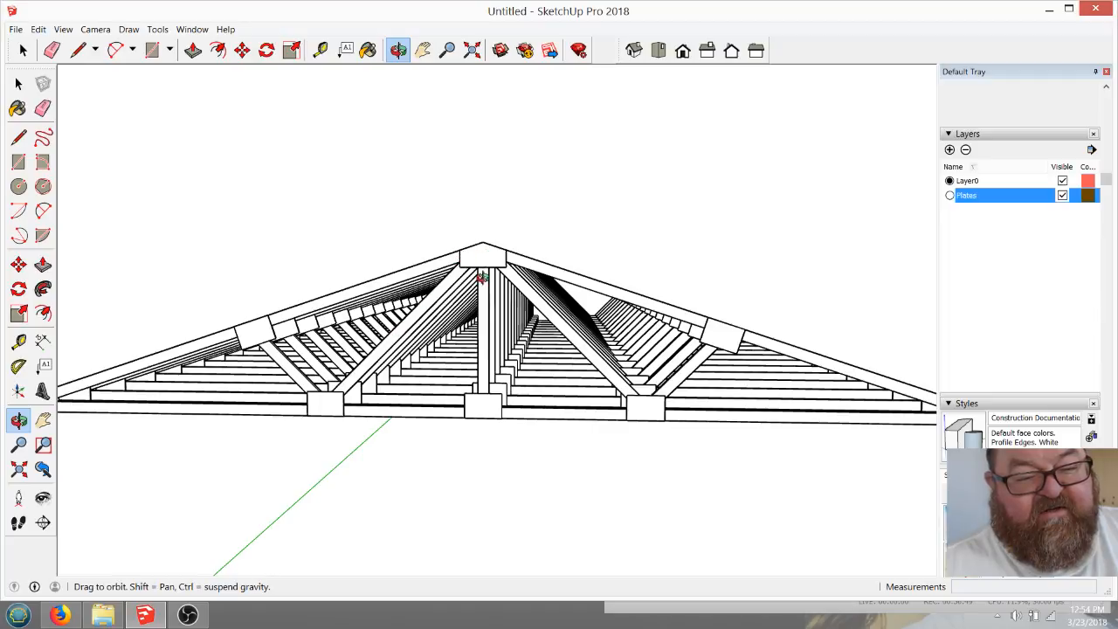
pyautogui.moveTo(562, 378); pyautogui.dragTo(509, 467)
pyautogui.scroll(-10, 484, 414)
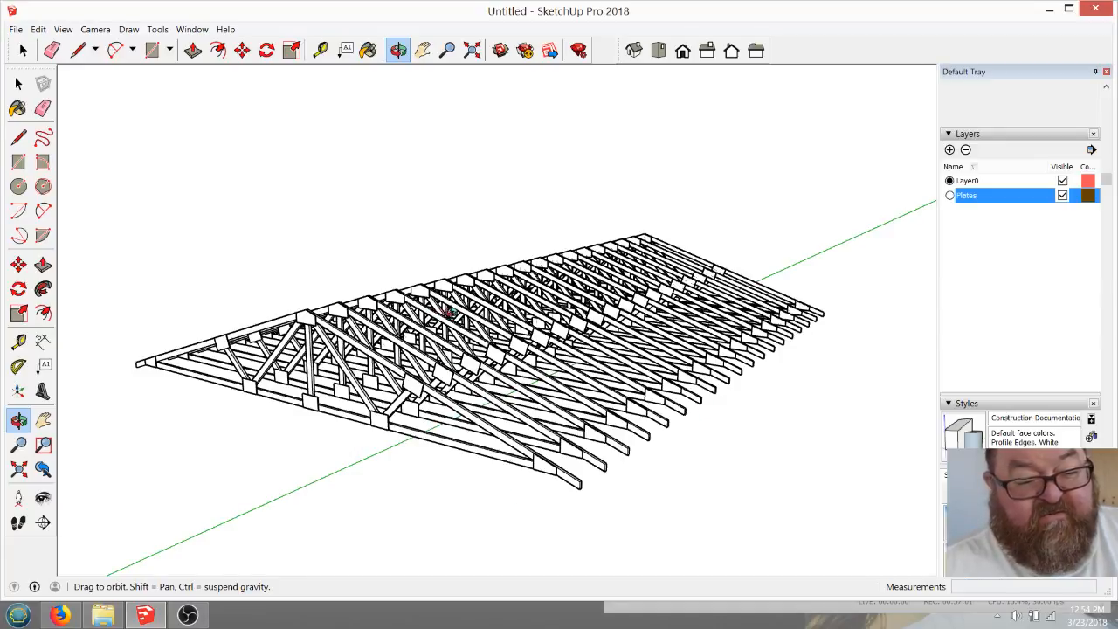
pyautogui.moveTo(448, 313); pyautogui.dragTo(582, 367)
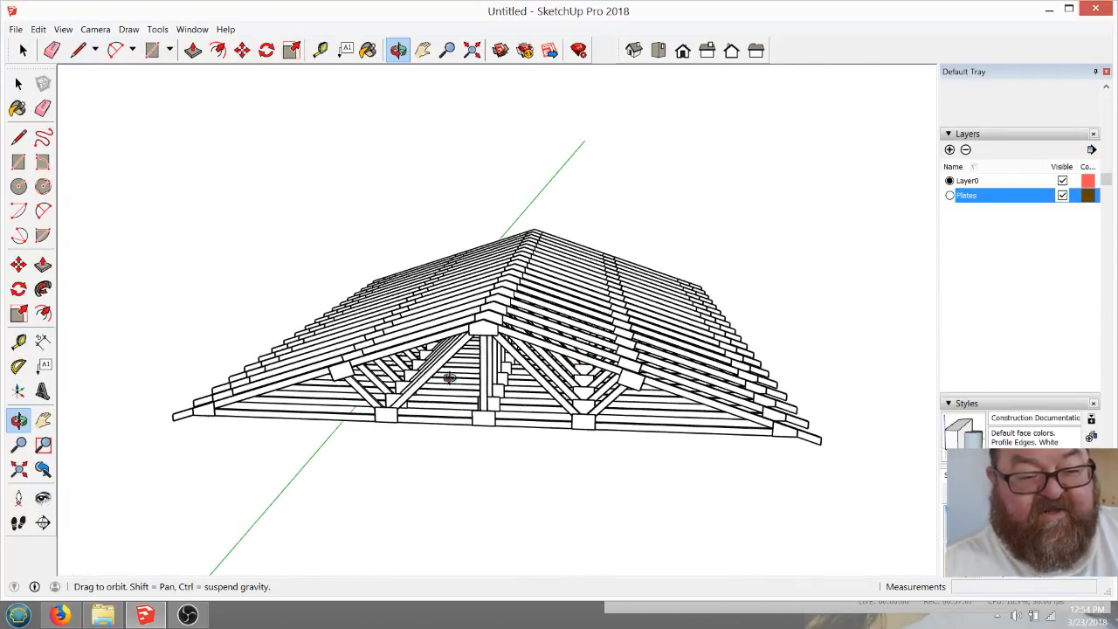
pyautogui.moveTo(449, 378); pyautogui.dragTo(529, 348)
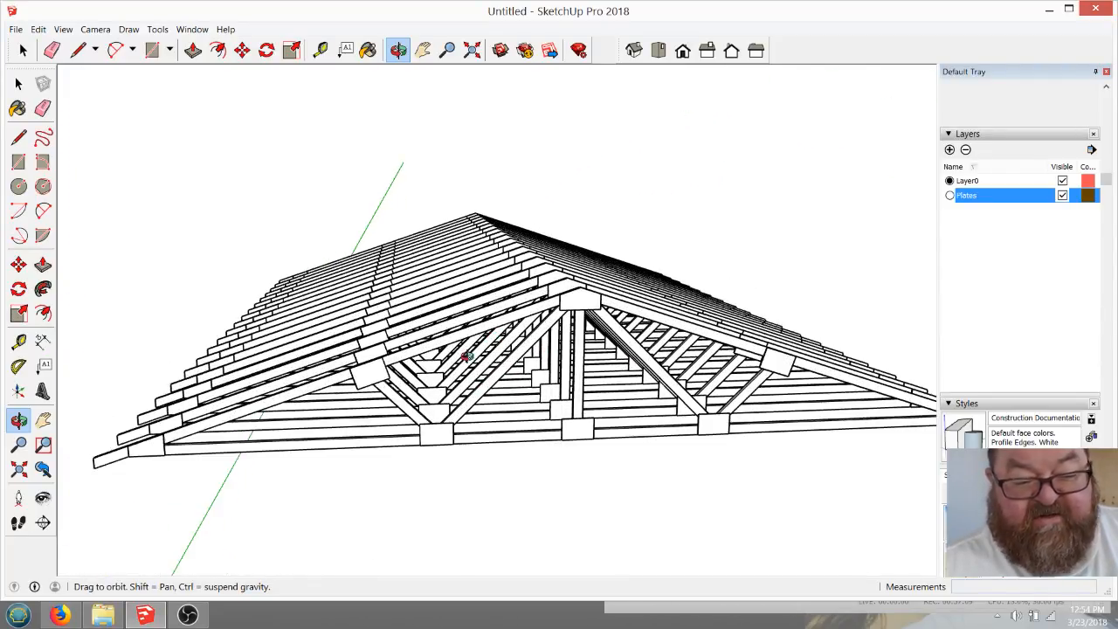
pyautogui.moveTo(192, 616)
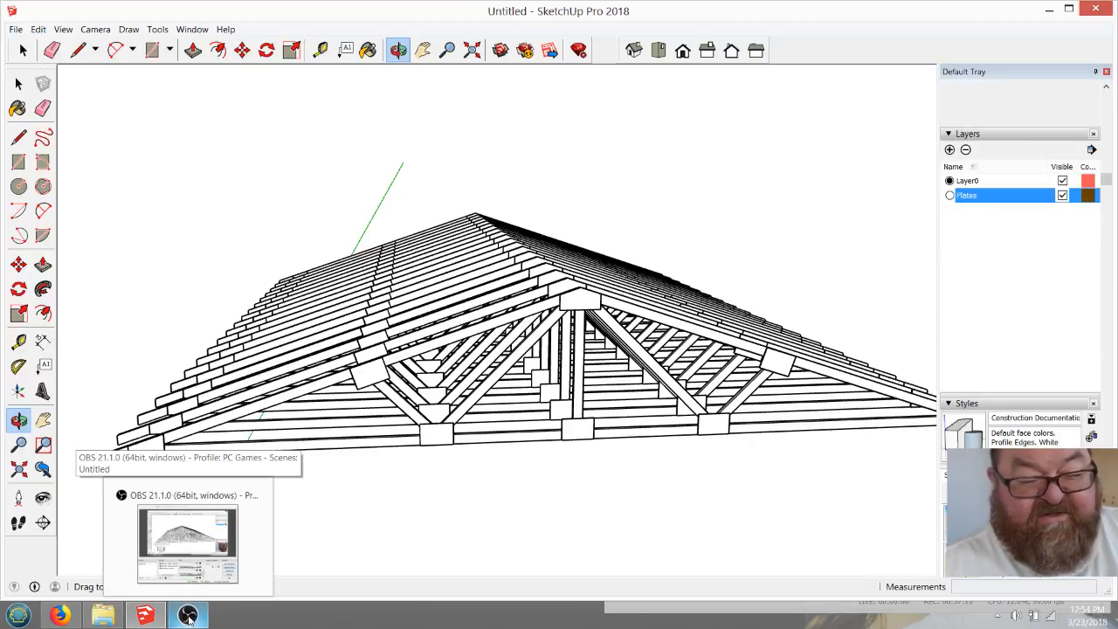
pyautogui.click(187, 616)
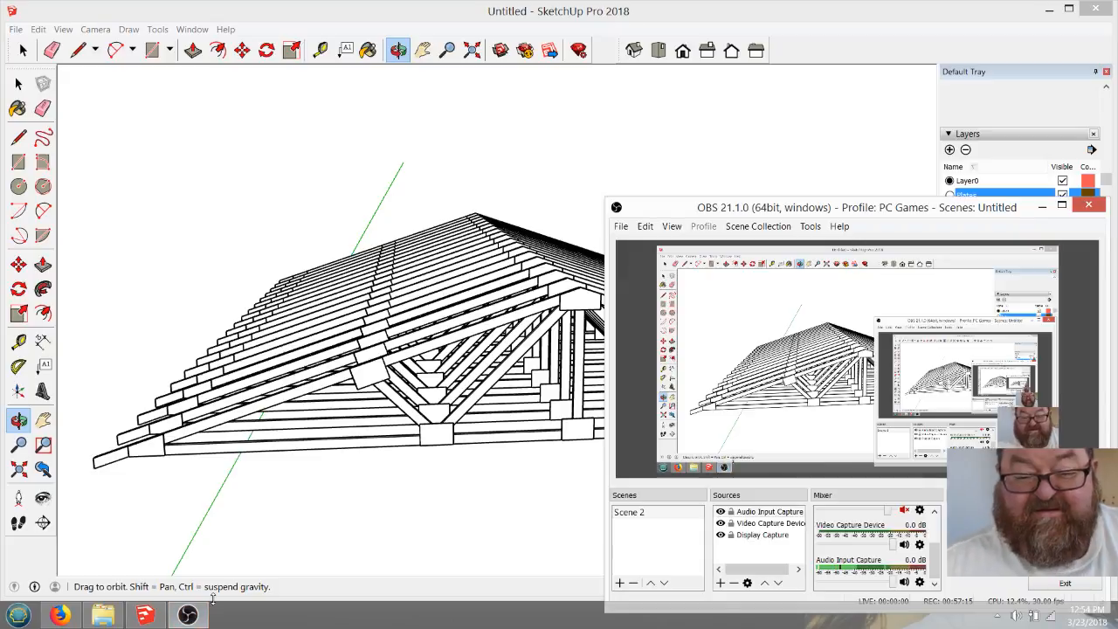